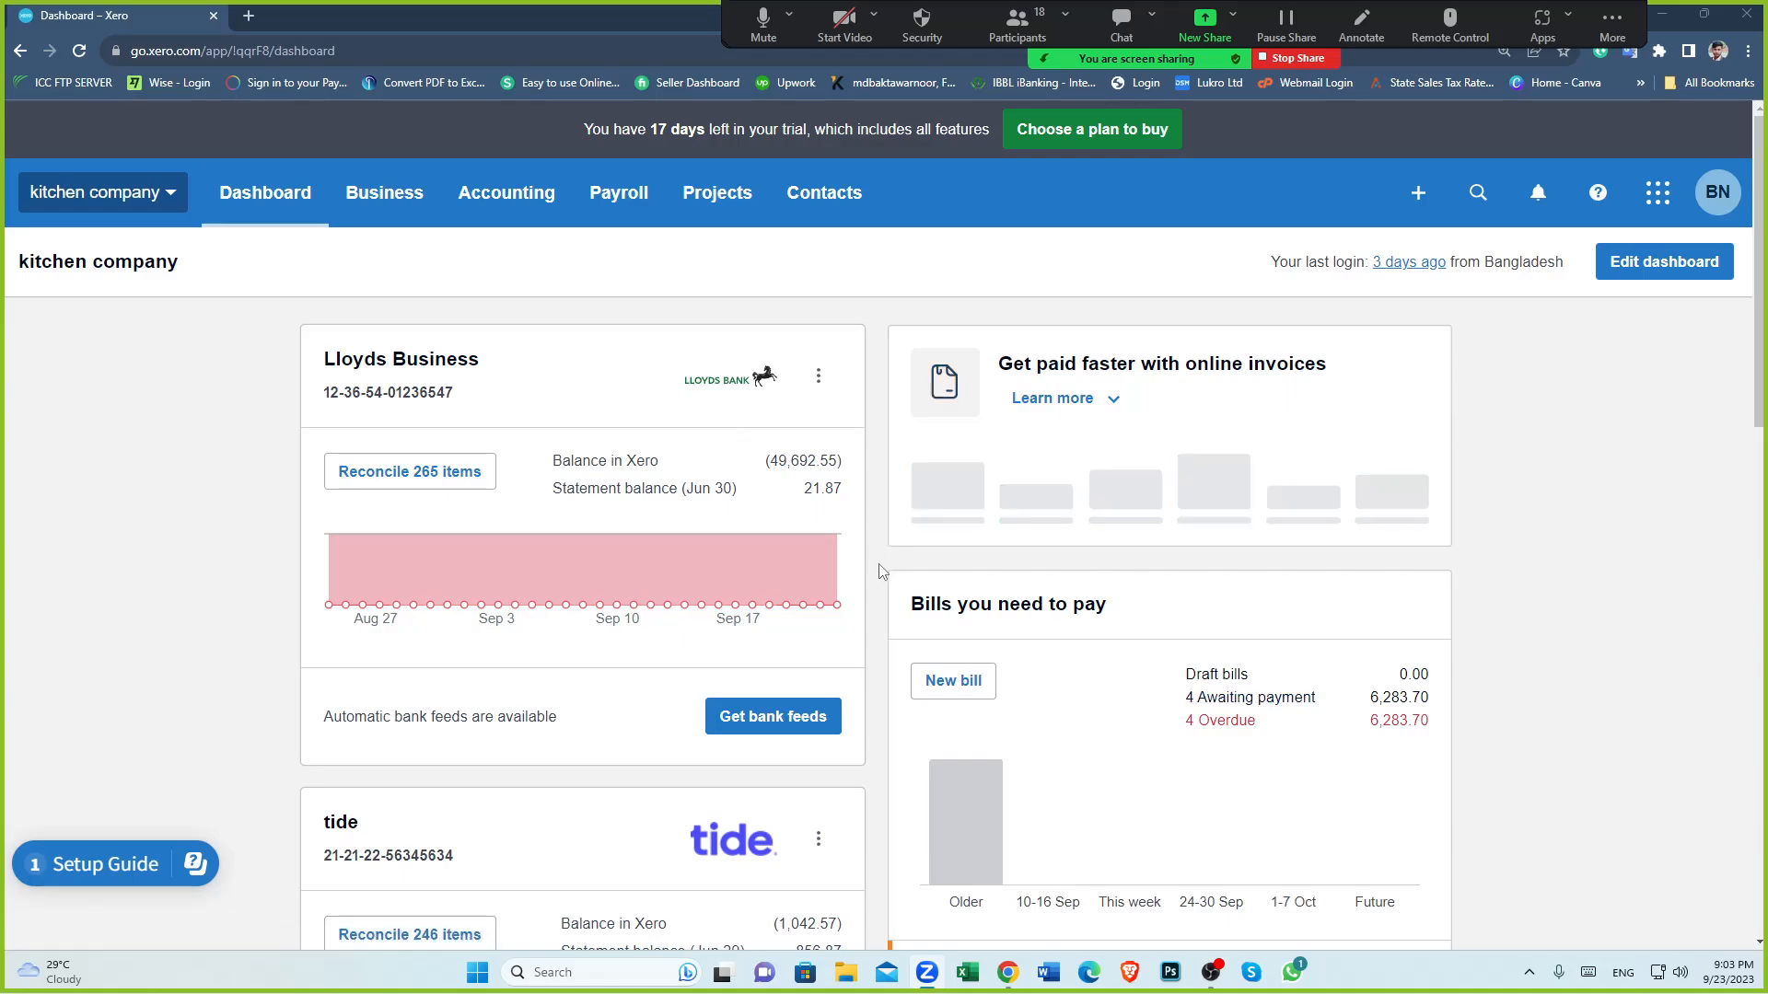
scroll(879, 563, down, 2)
scroll(879, 566, up, 2)
scroll(879, 576, down, 8)
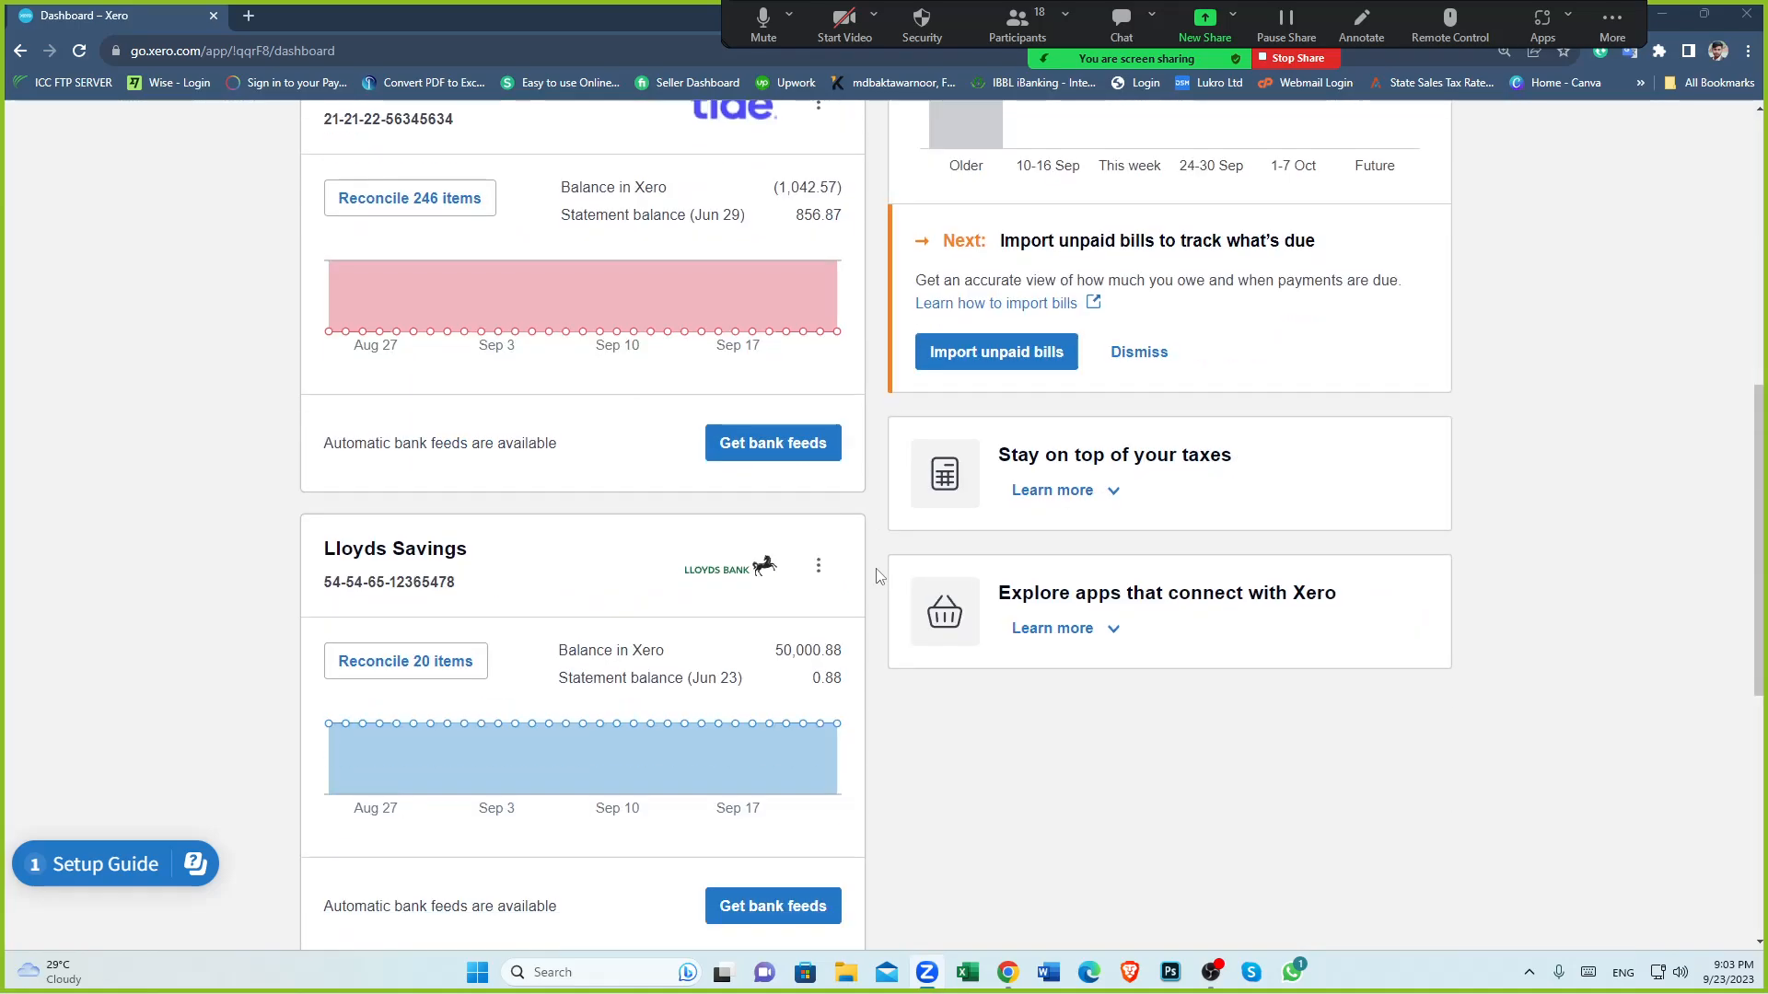
scroll(877, 575, down, 4)
scroll(877, 576, up, 12)
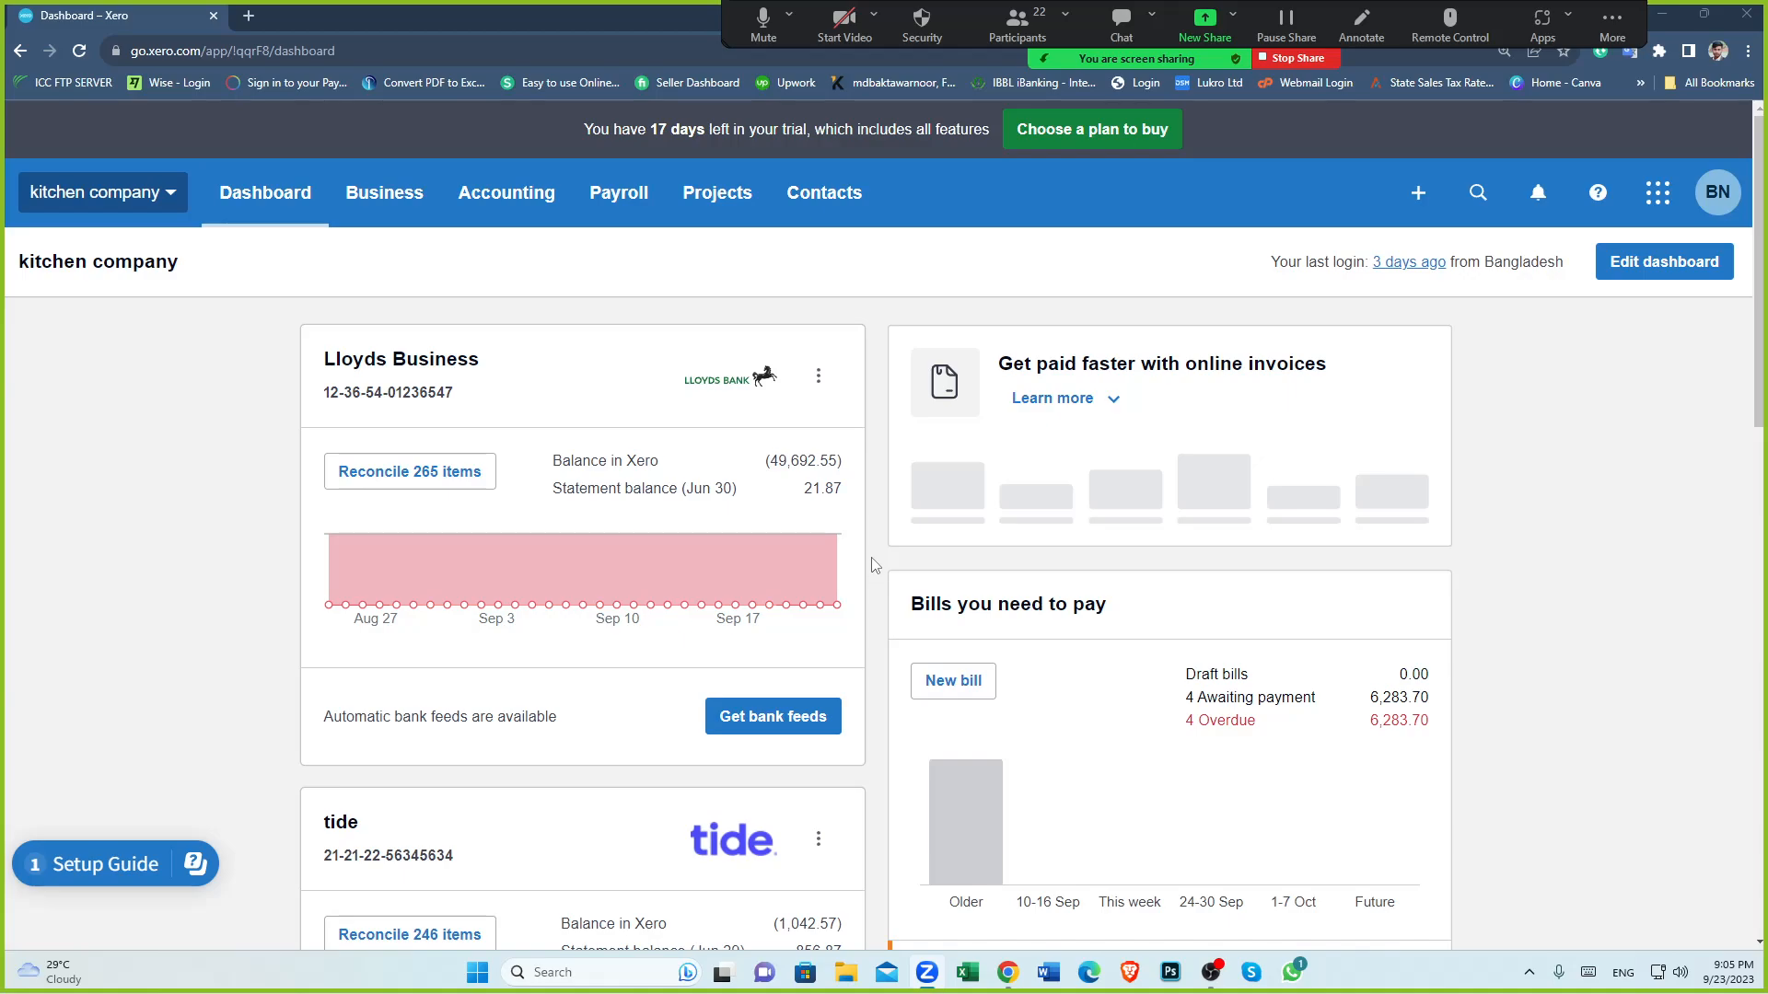
Switch to File Explorer and open the JAN-20 folder inside PAYROLL-20 of the Kitchen company folder
click(845, 974)
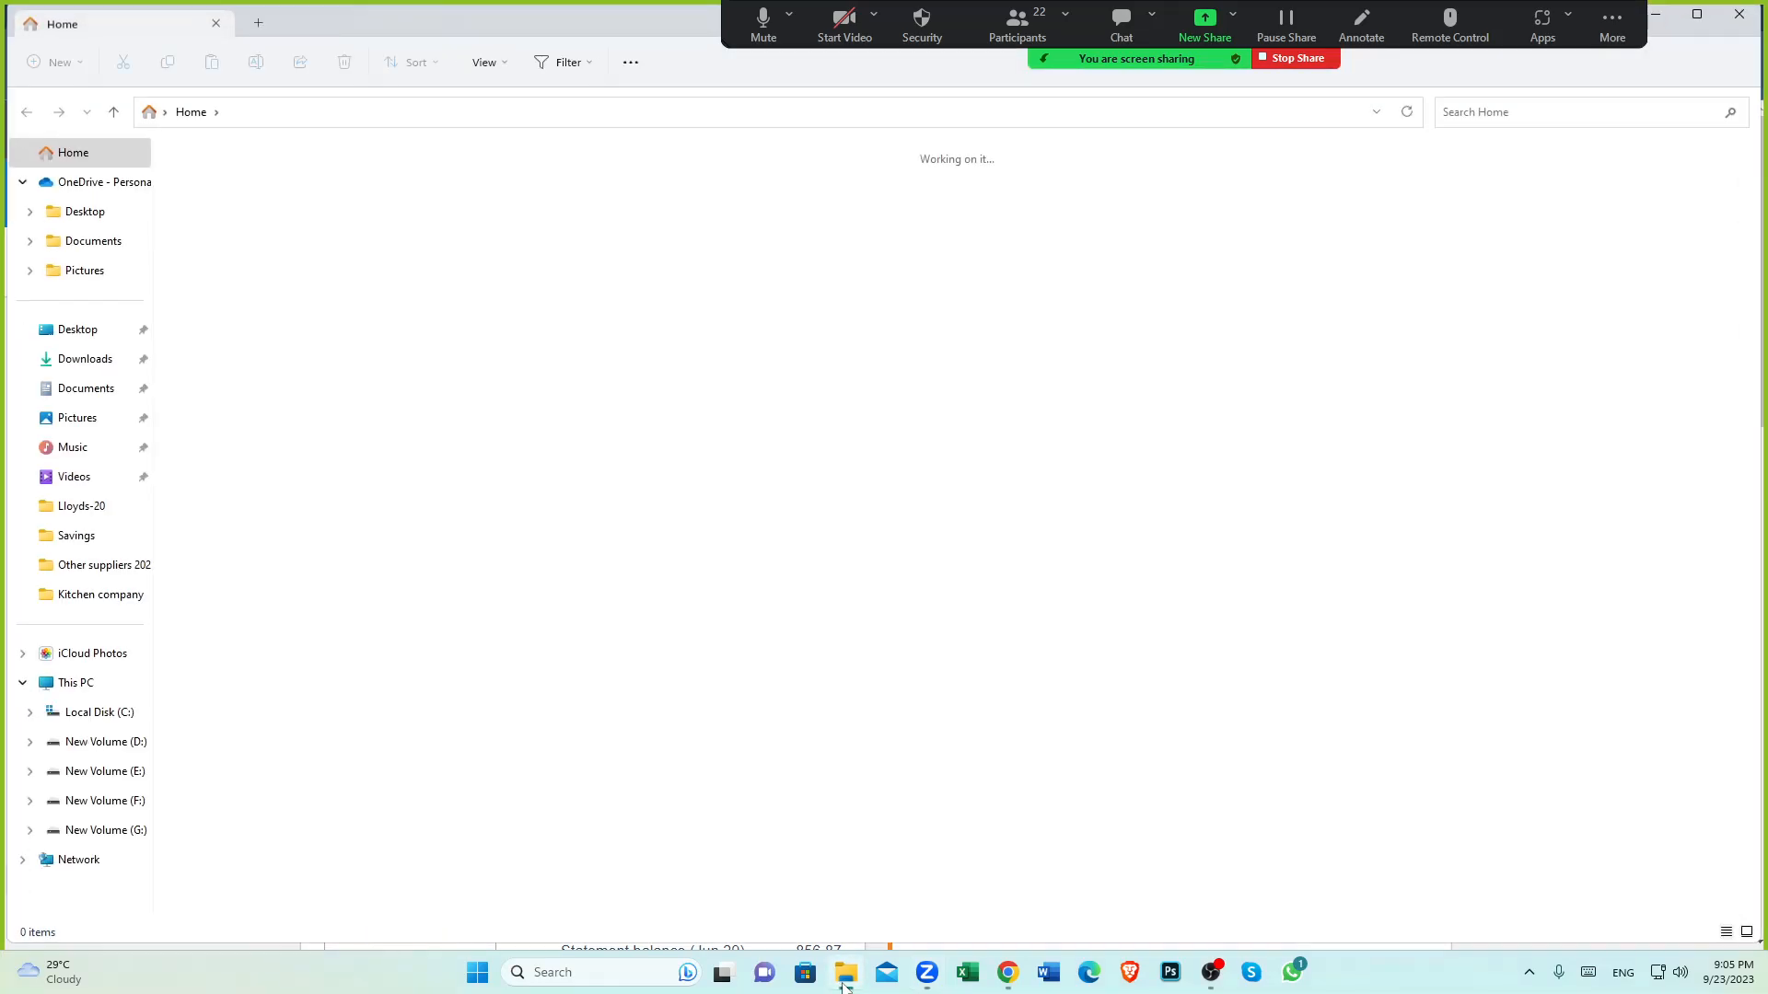
click(96, 595)
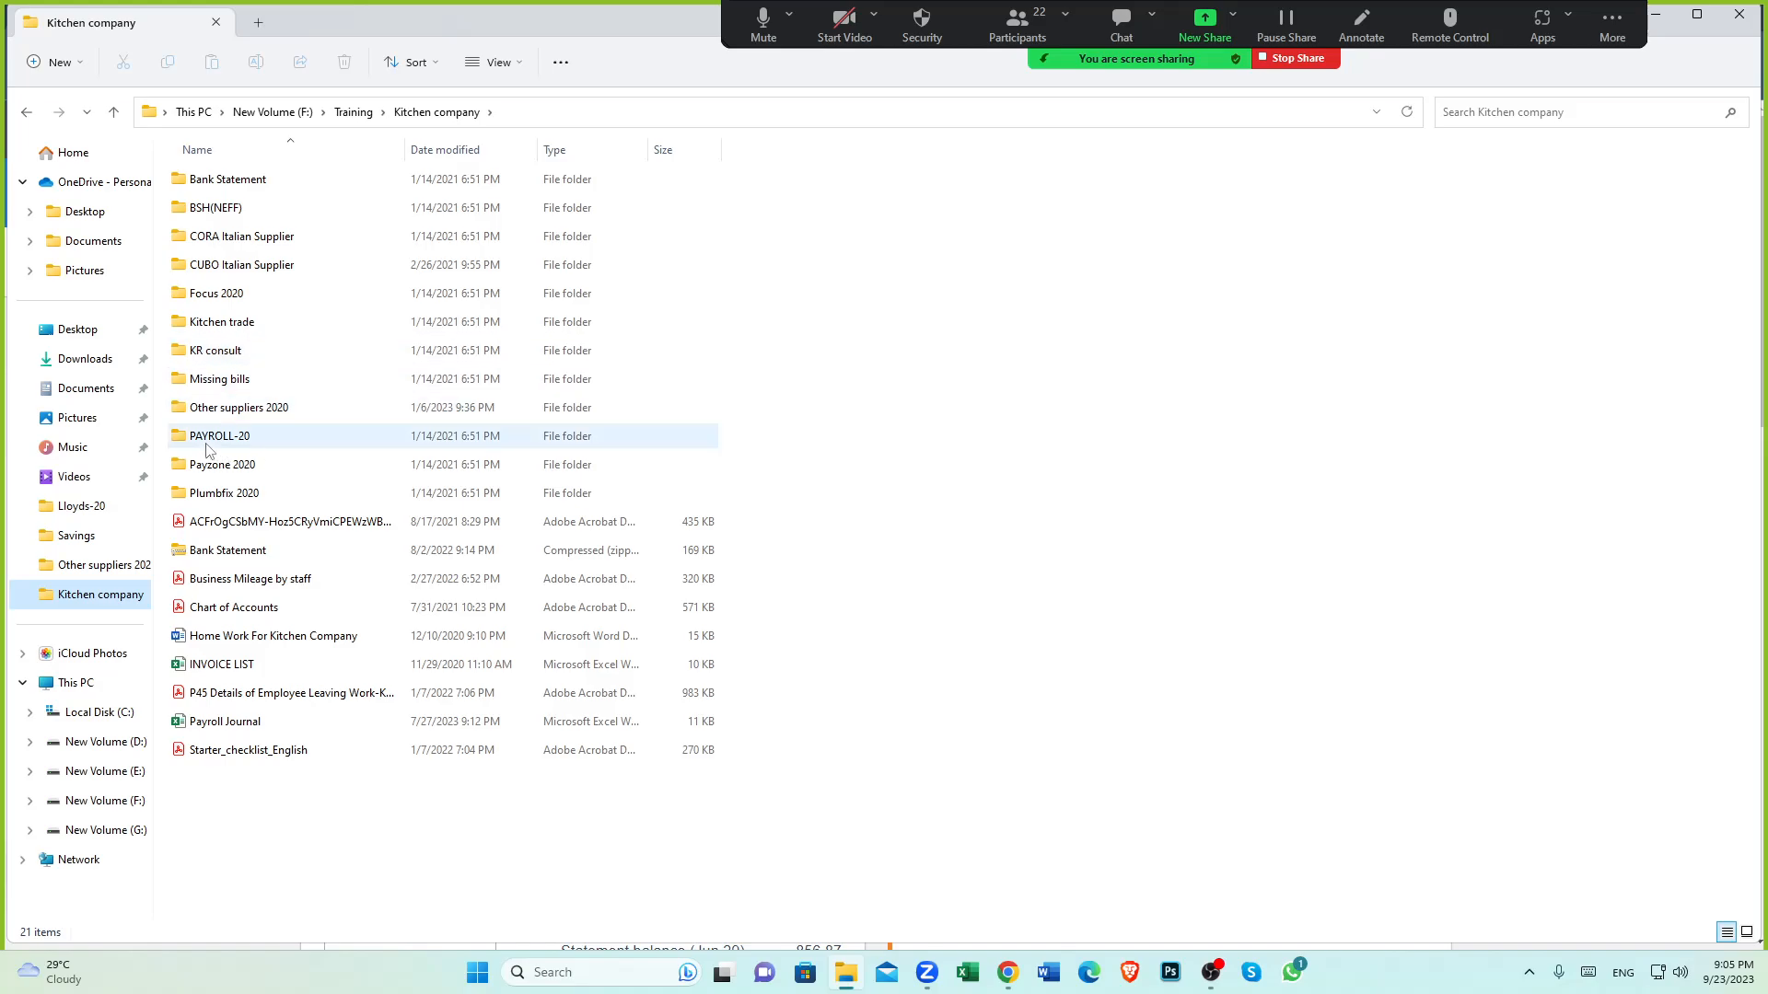
mouse_move(220, 447)
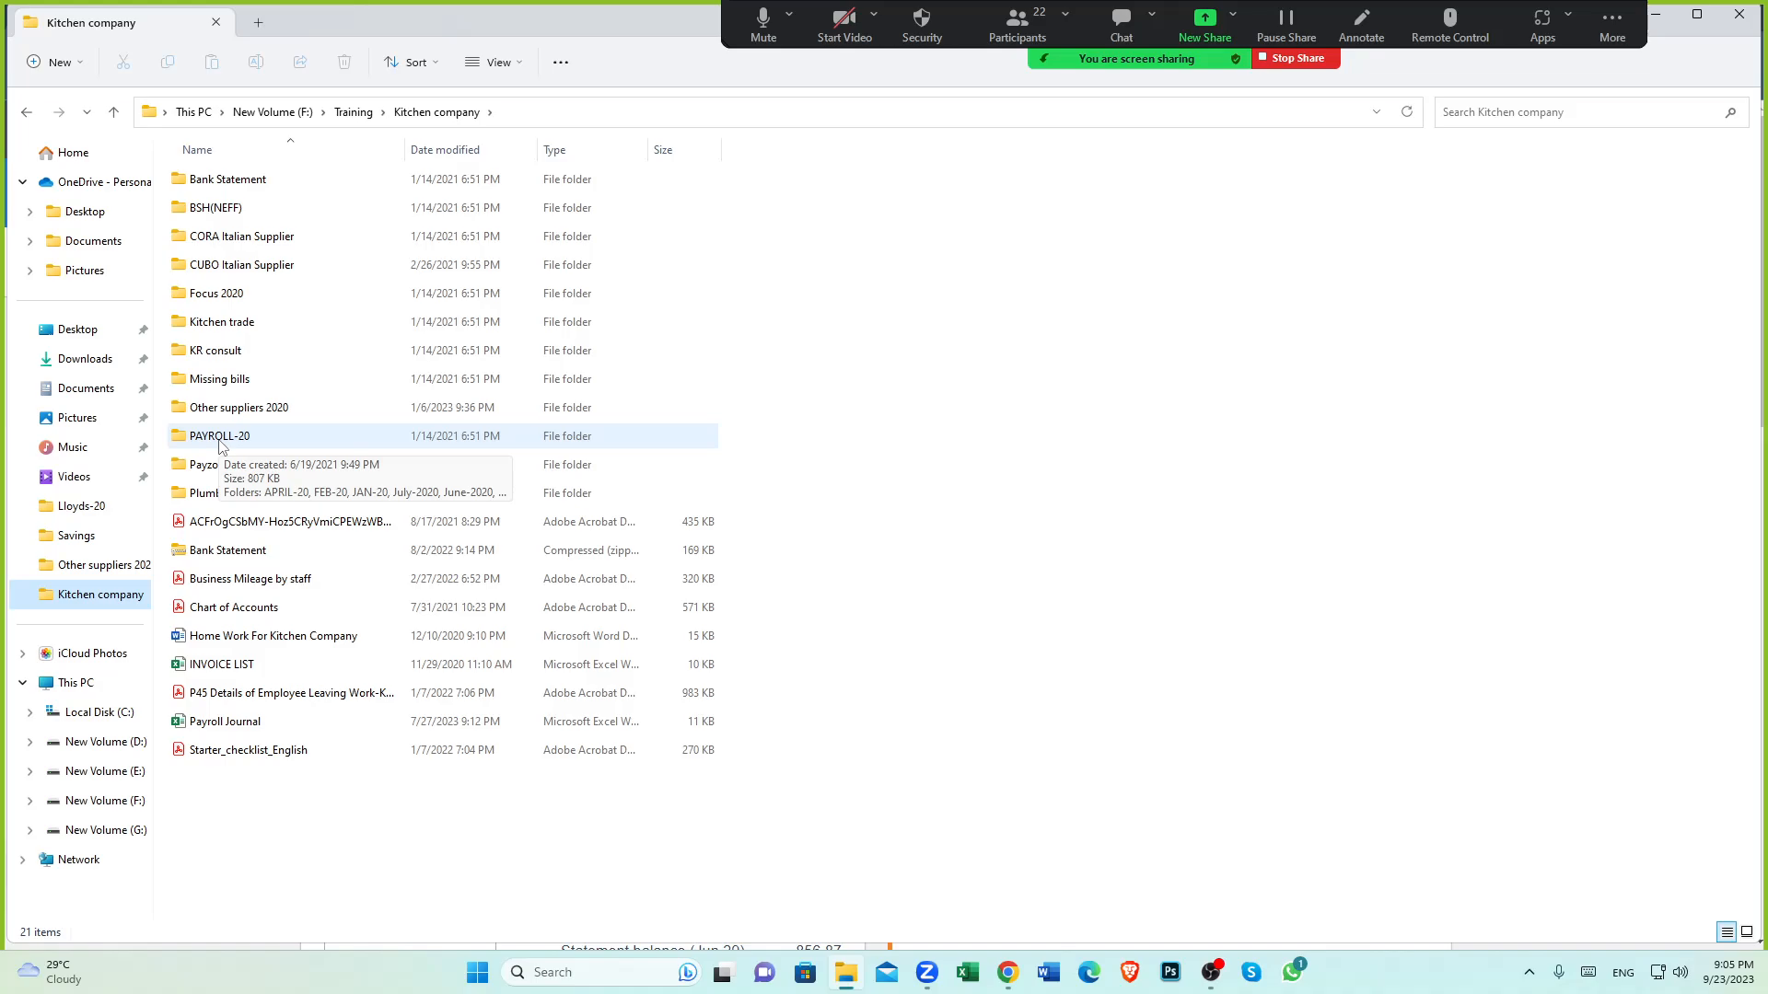
click(218, 439)
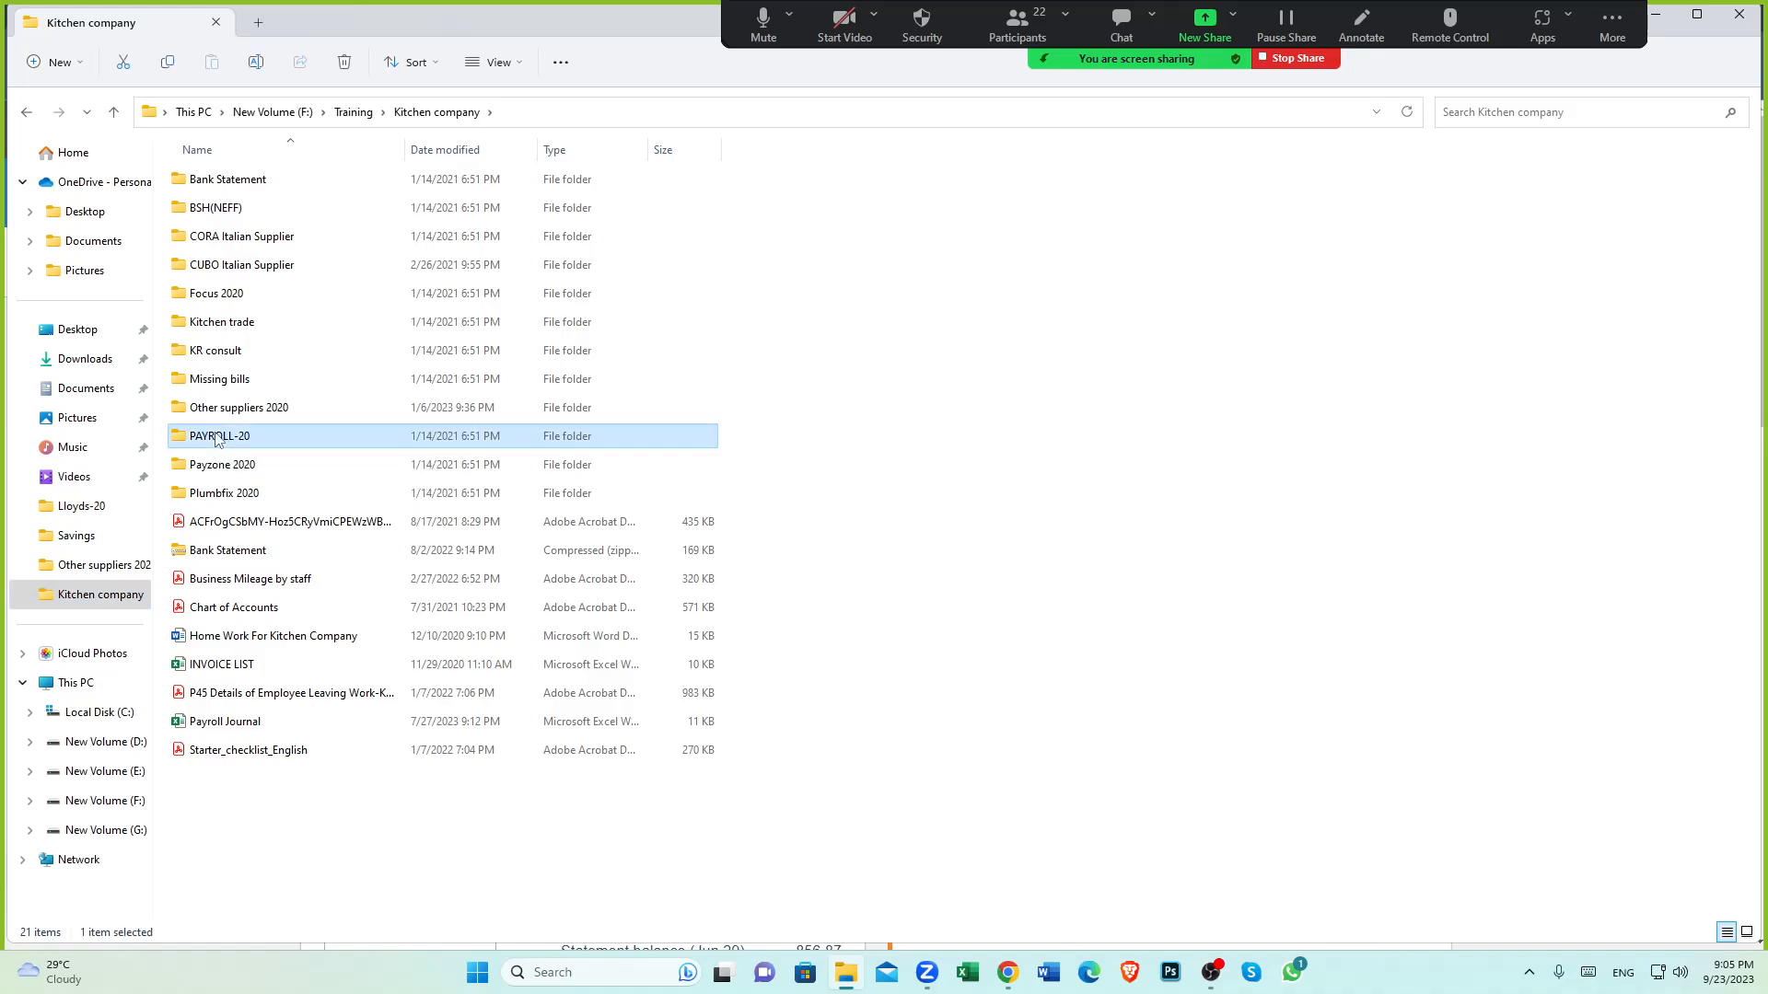
double_click(217, 439)
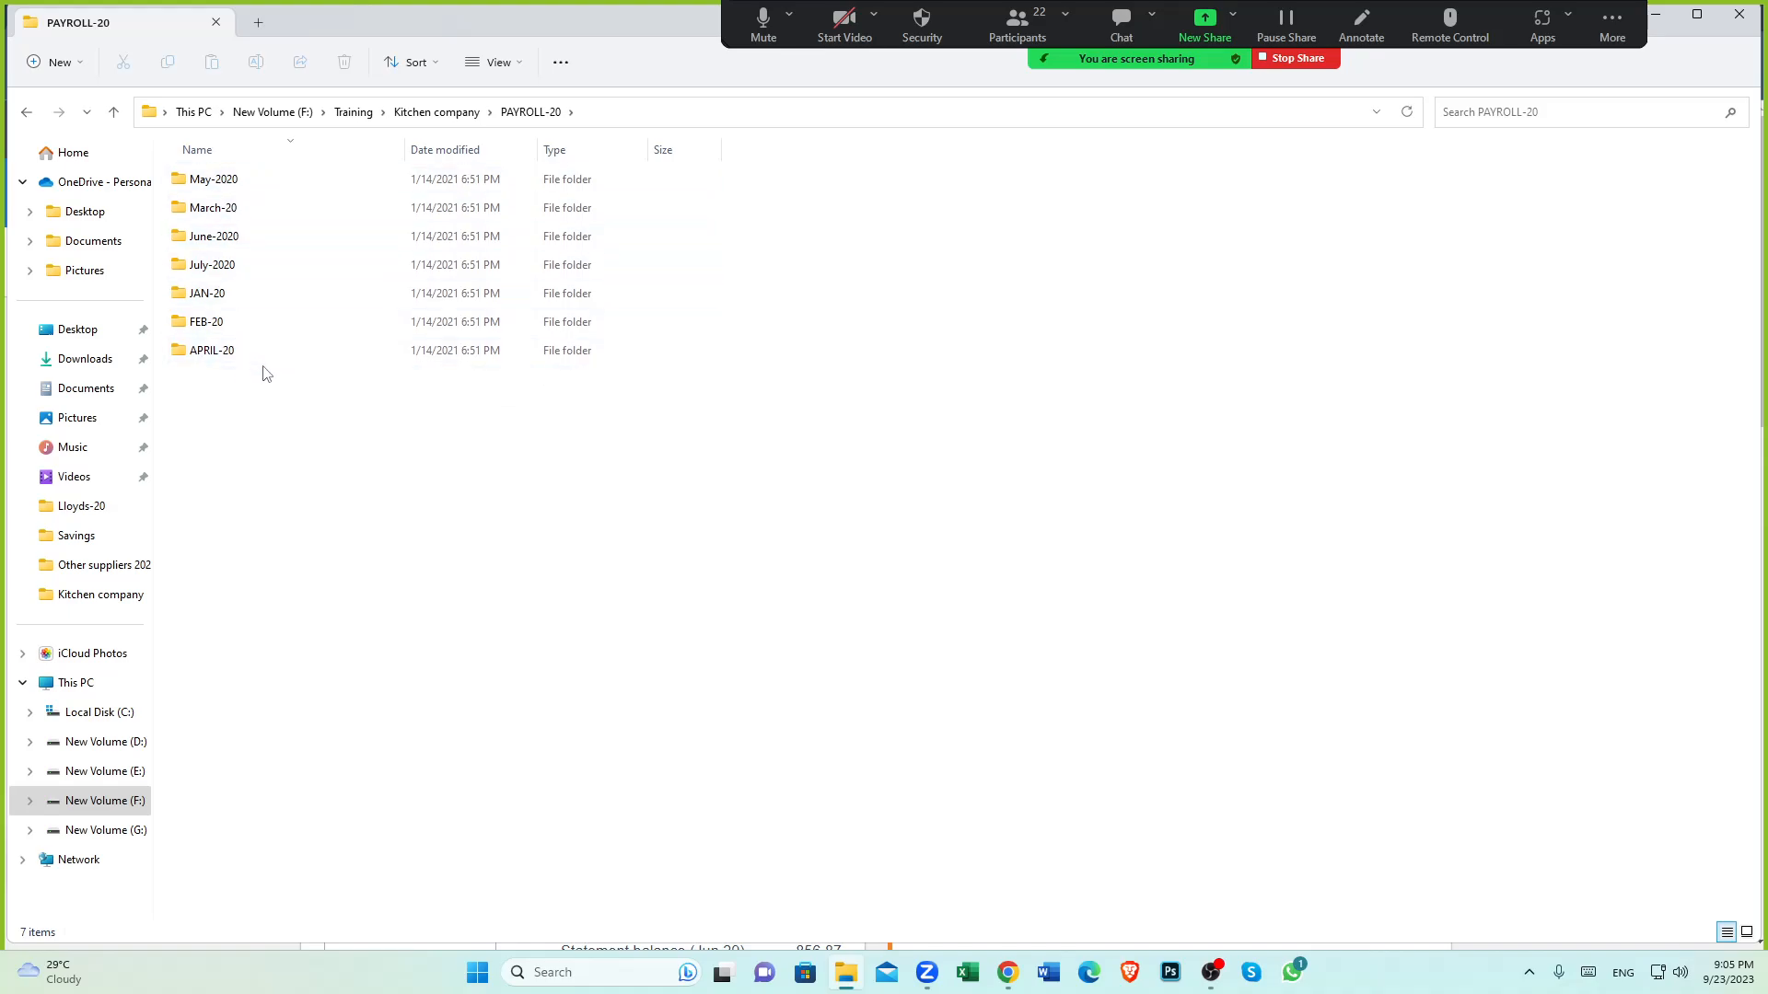
double_click(203, 302)
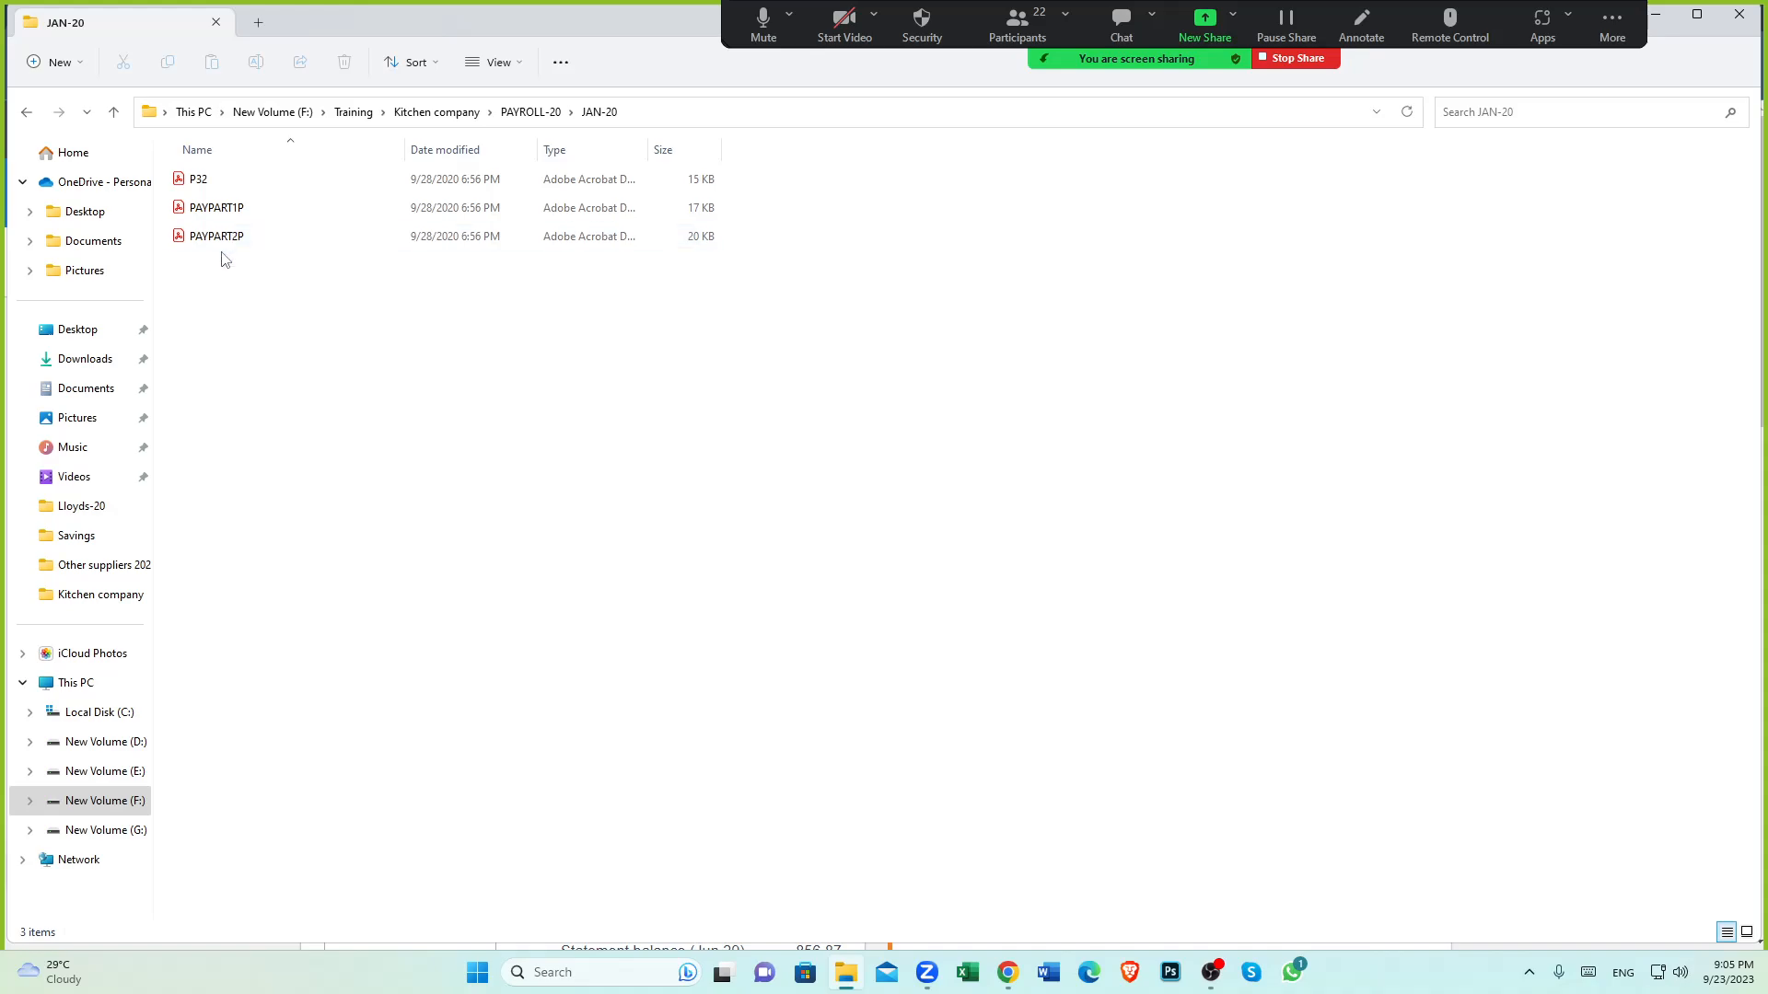
Open the January P32 employer payment record PDF and enlarge it to 165% for reading
click(223, 186)
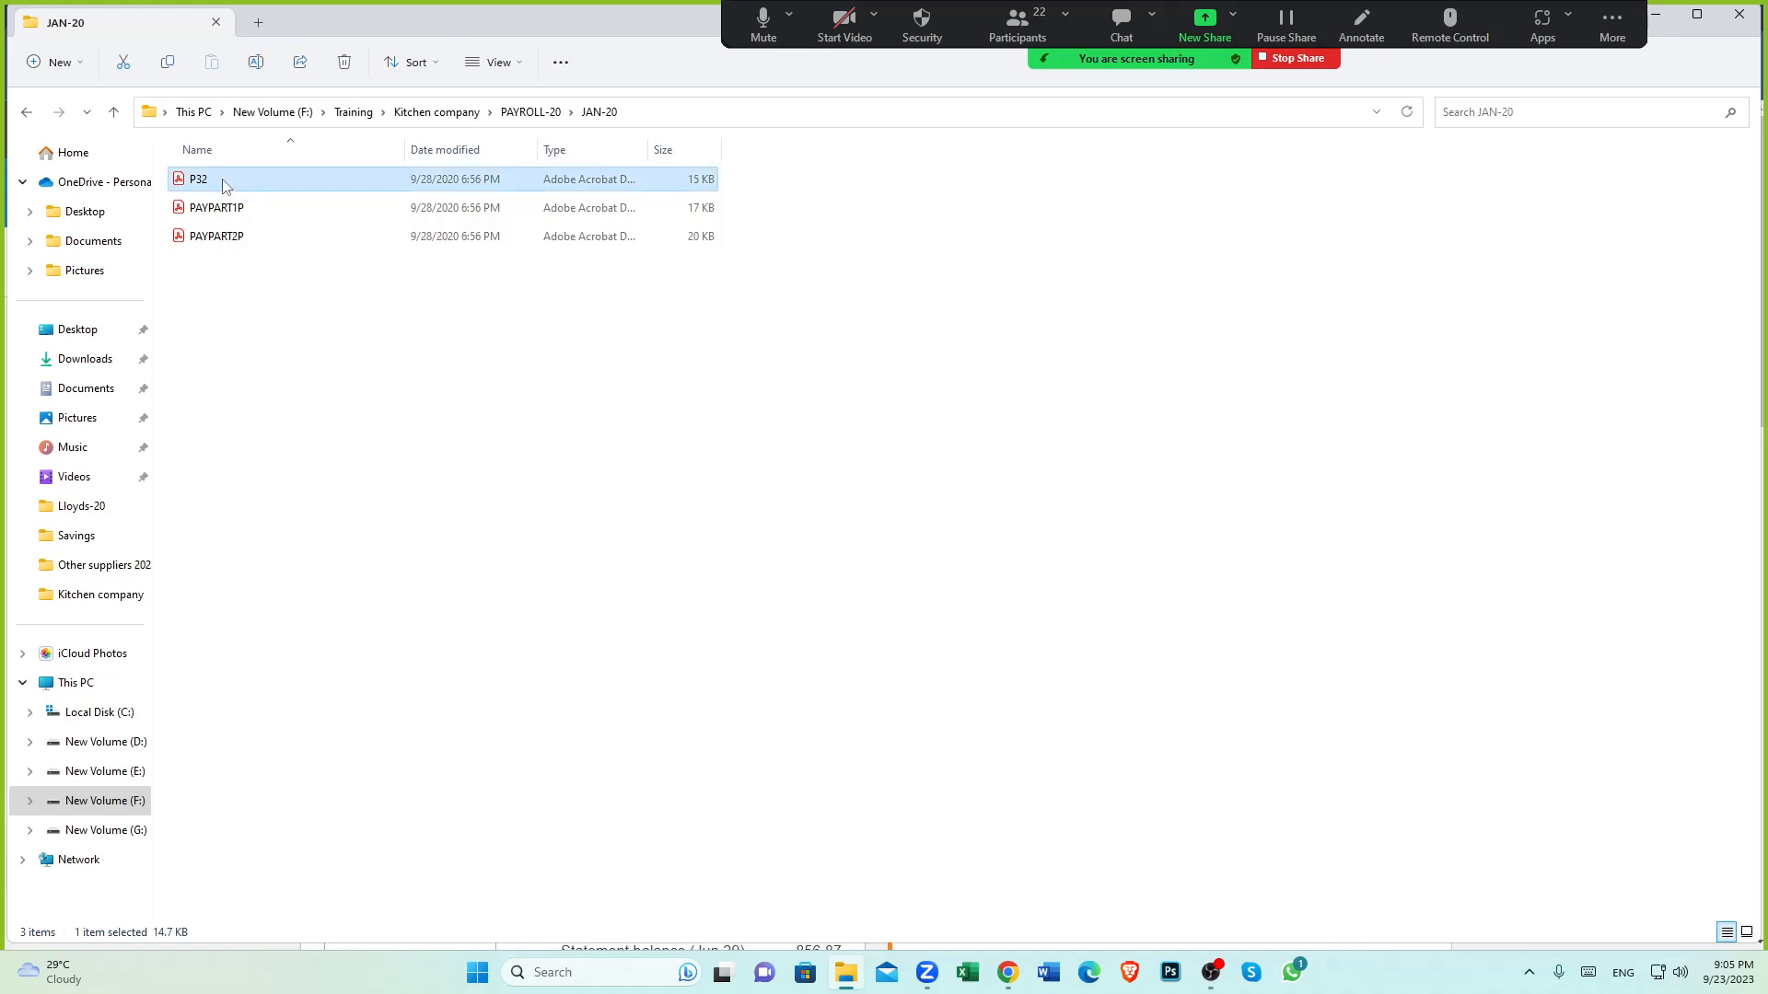
double_click(222, 186)
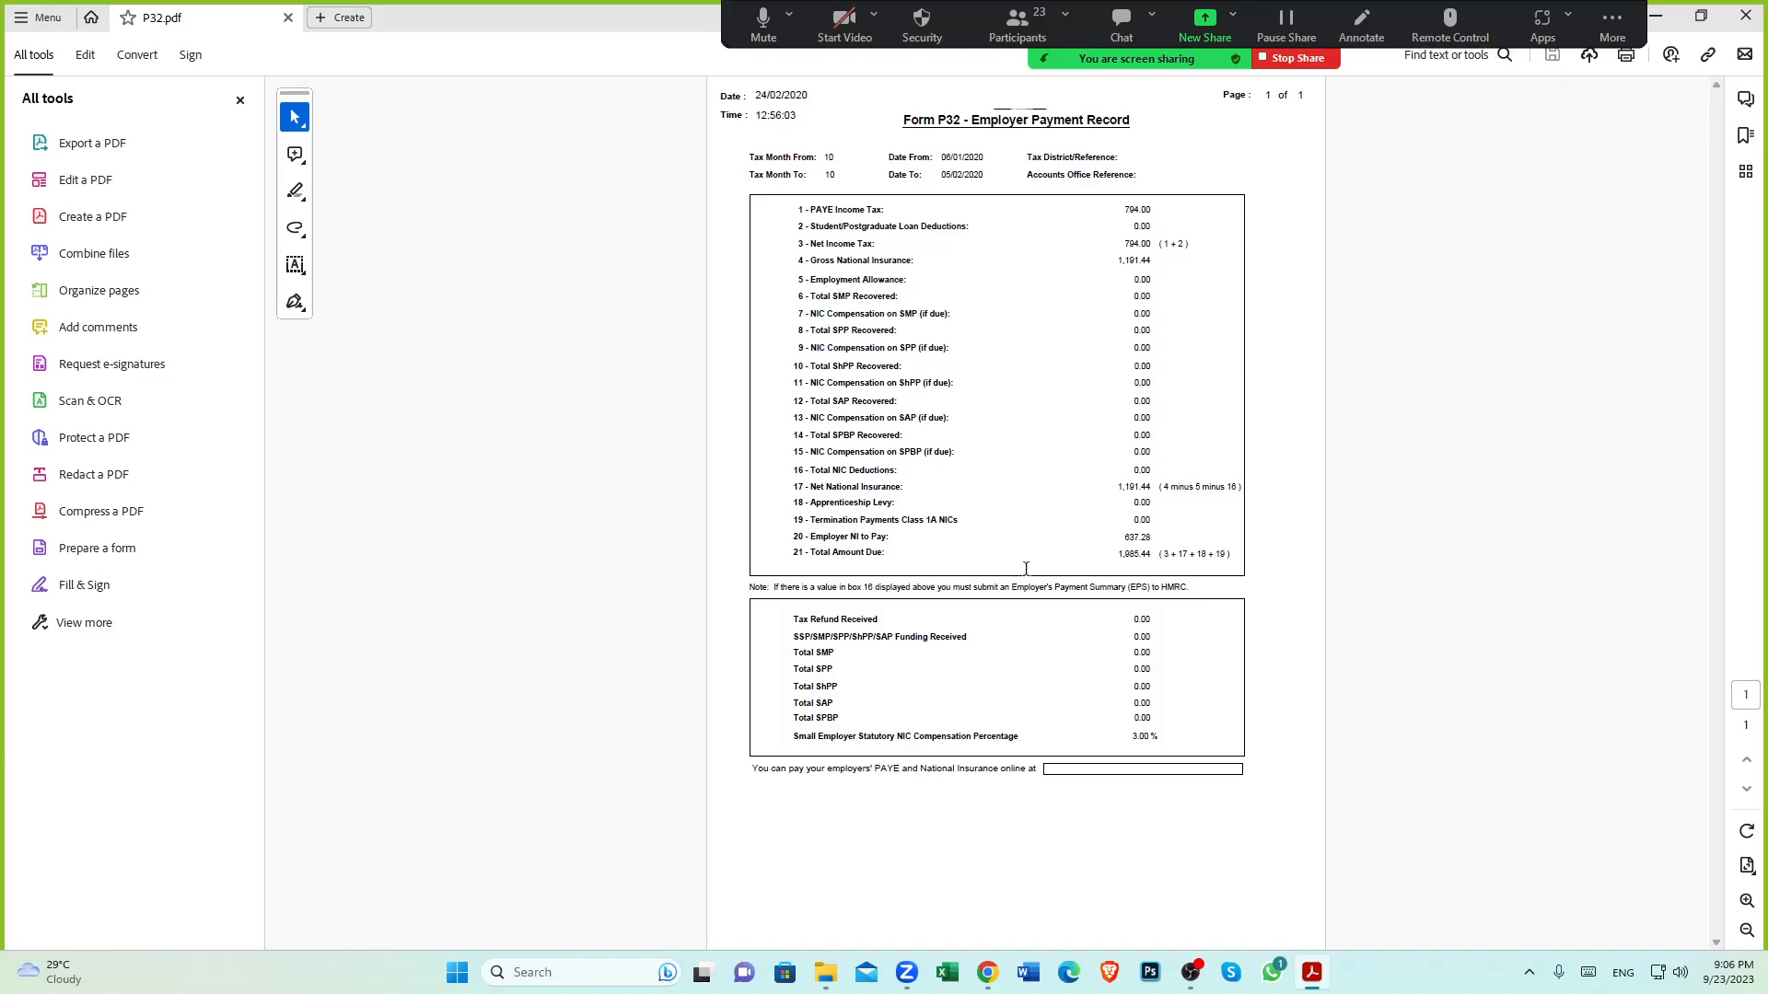
click(1747, 901)
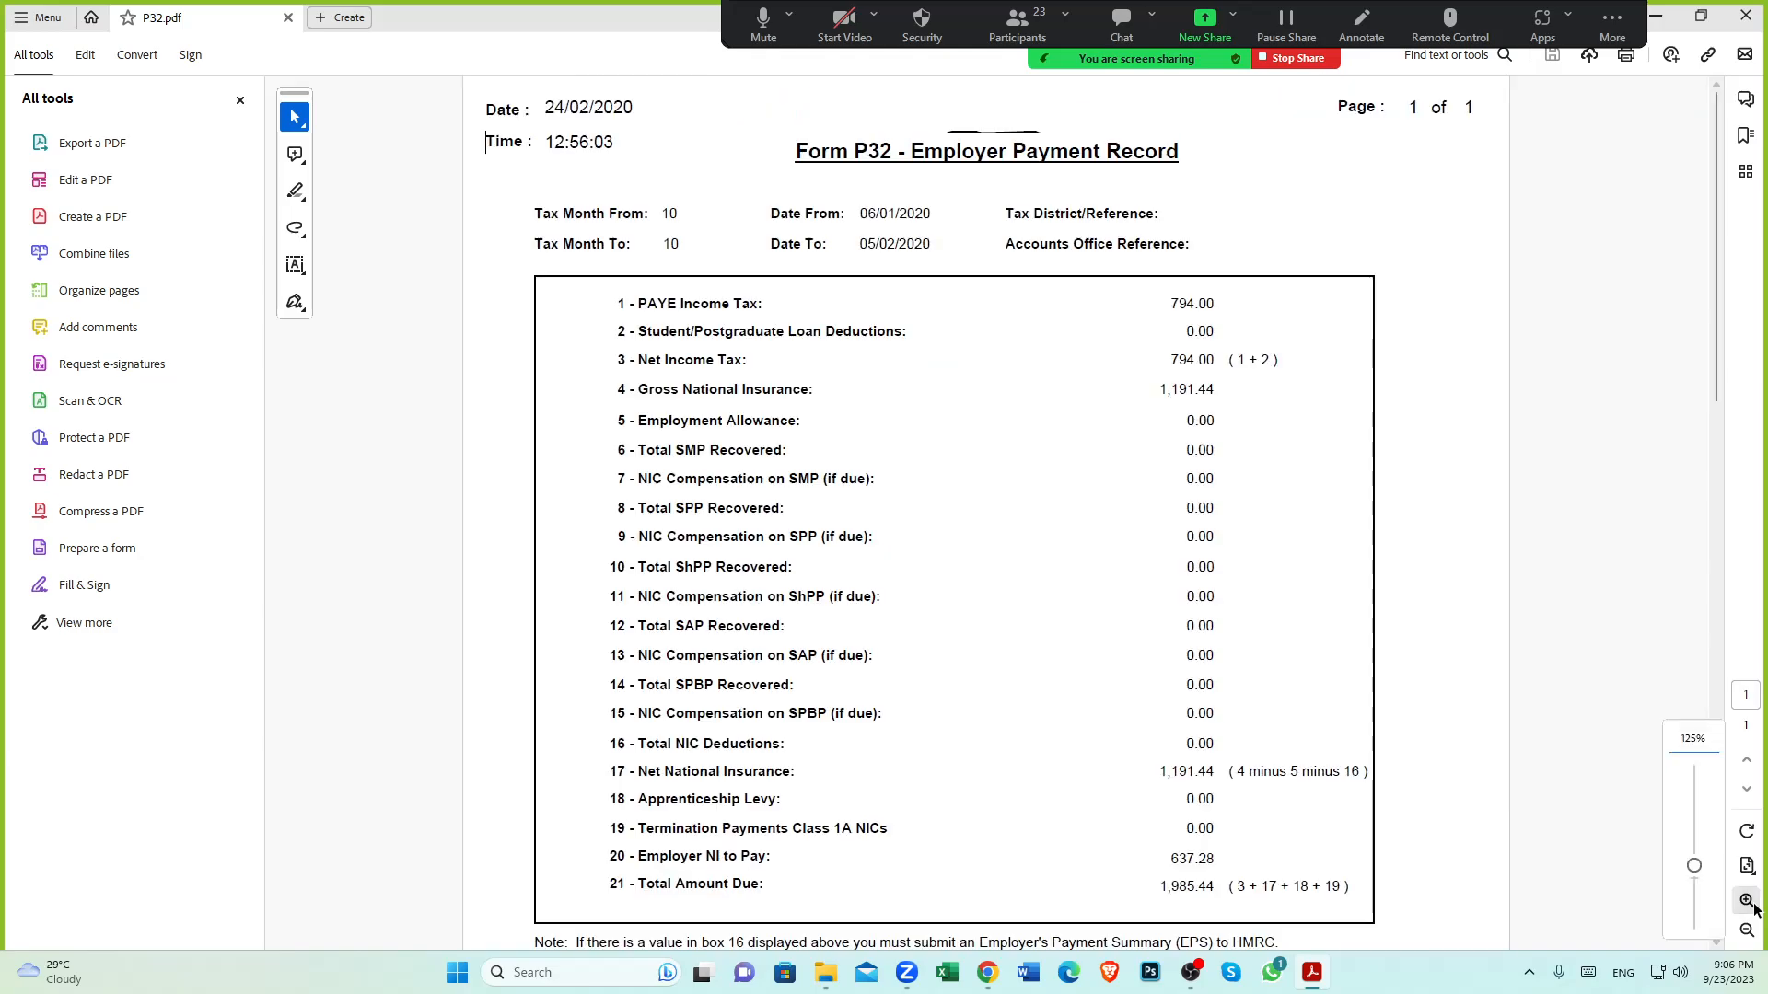
click(1748, 901)
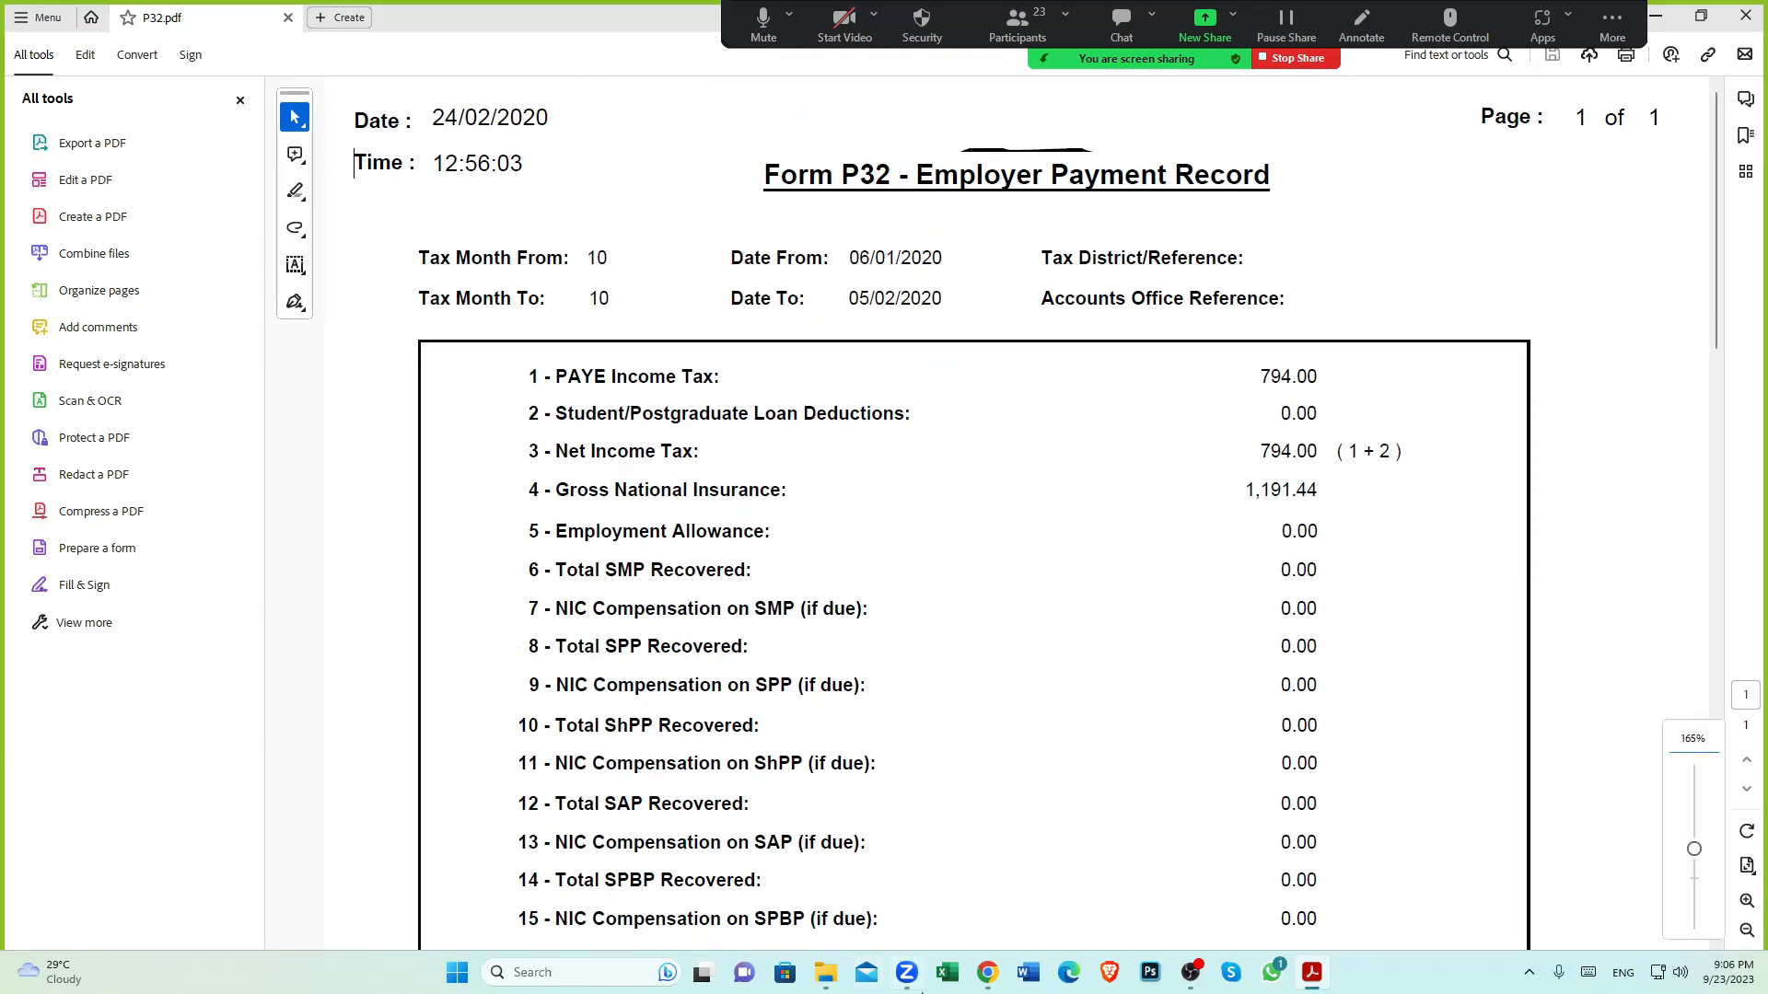
Open the January PAYPART1P payment summary PDF and compare it with the P32 record
click(826, 973)
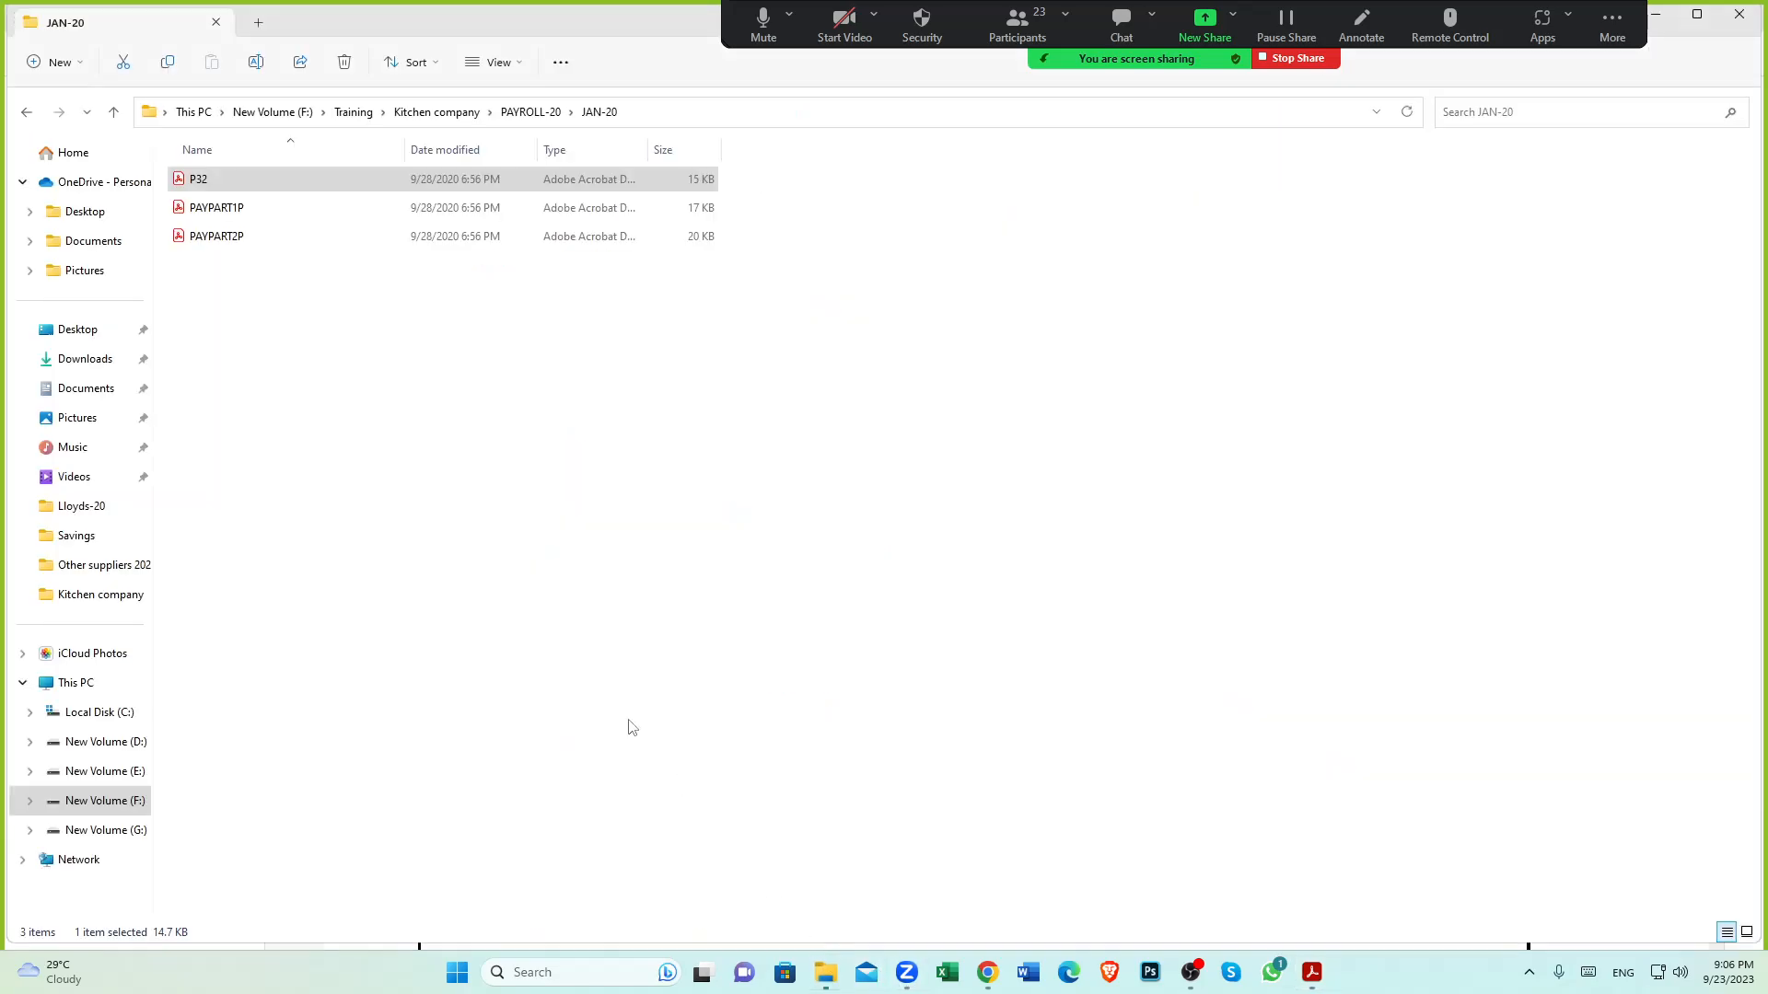
double_click(244, 211)
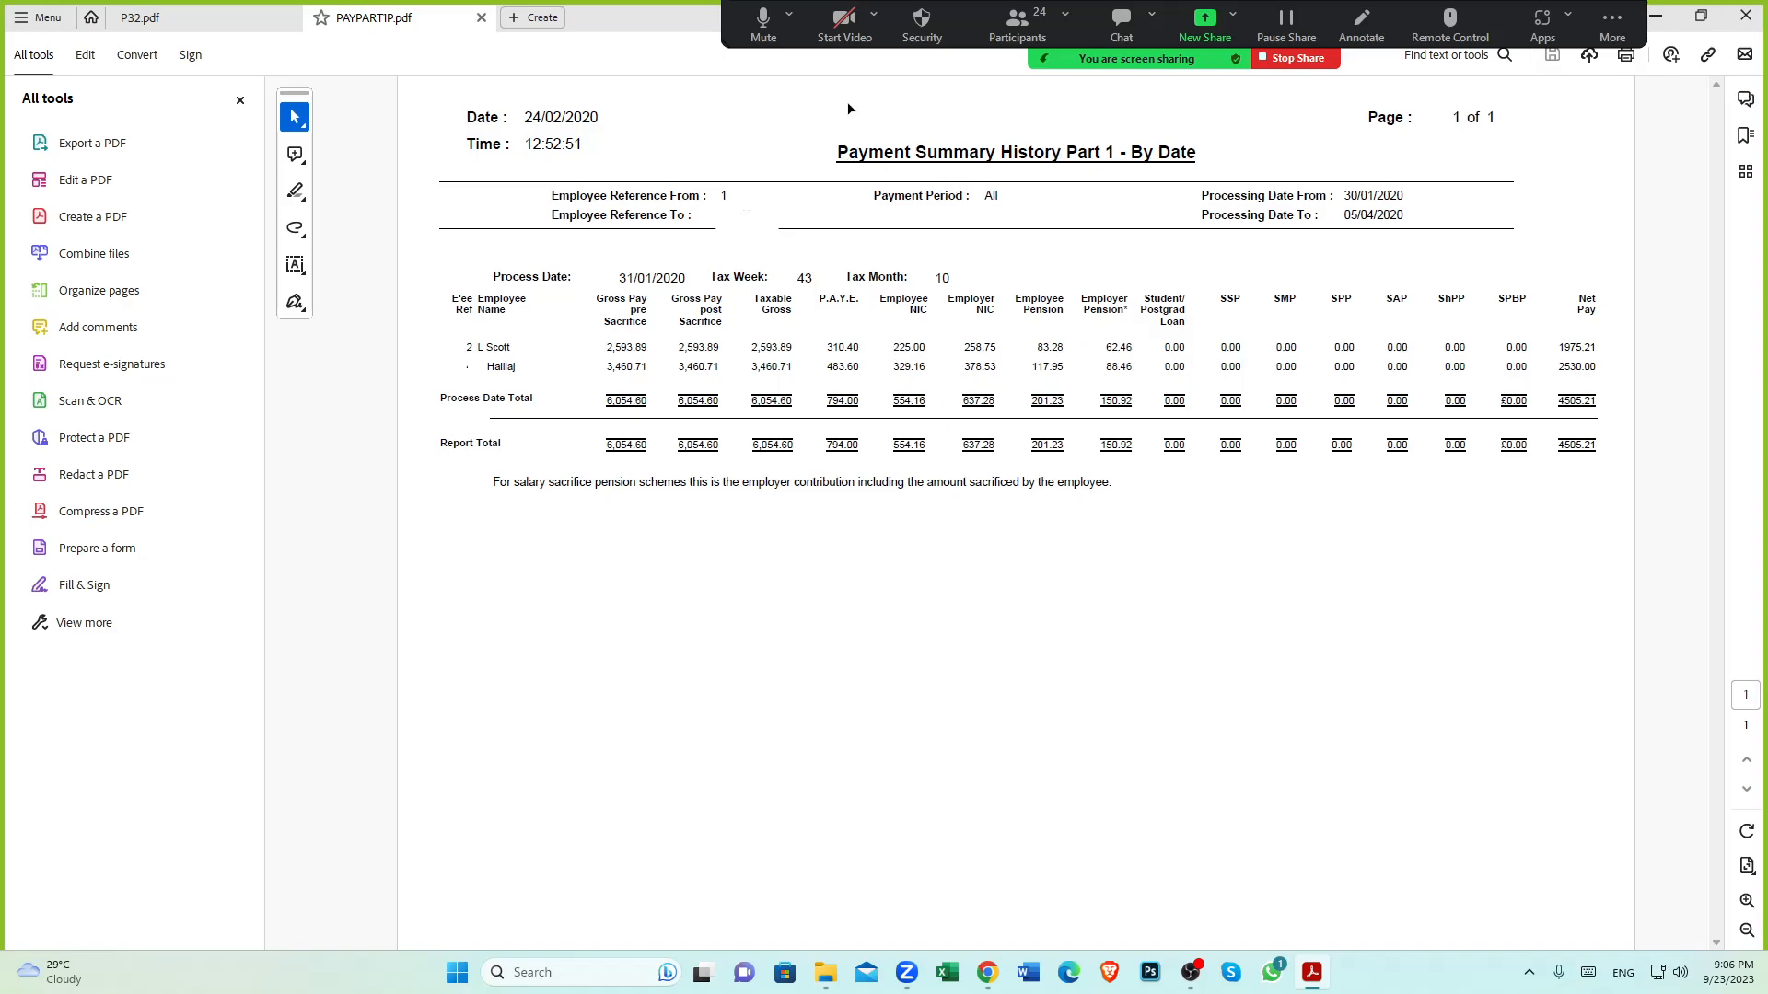
click(163, 20)
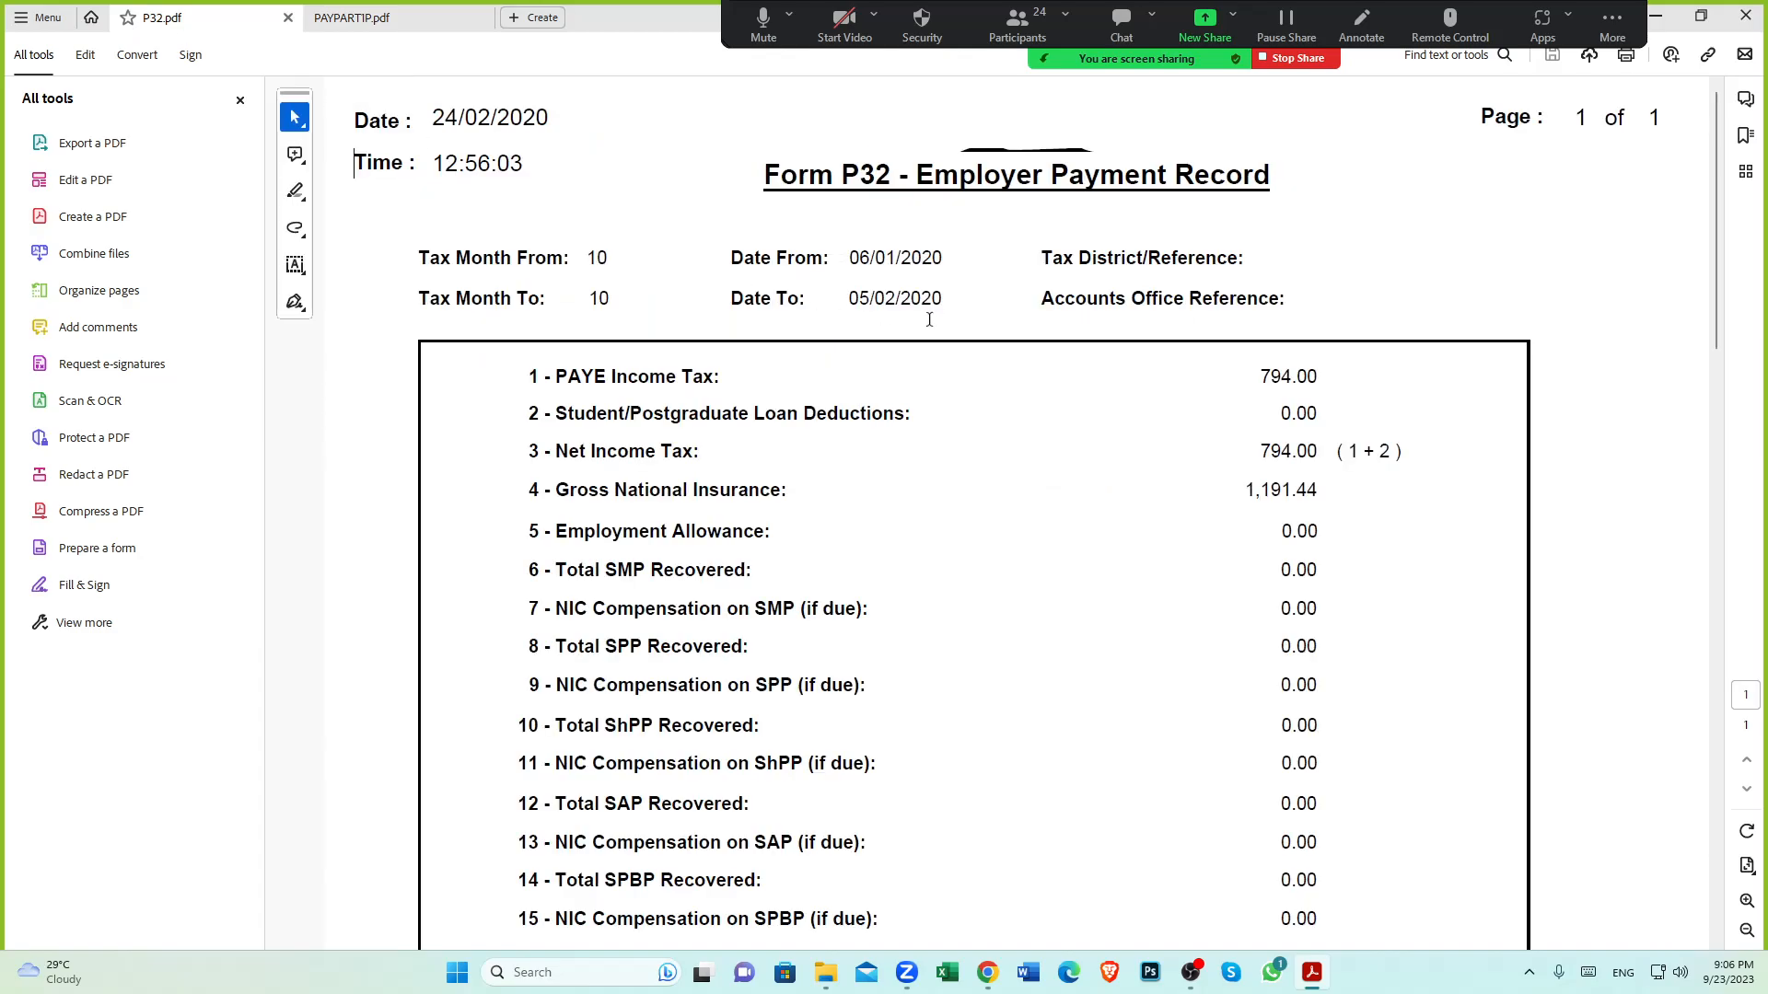
click(363, 18)
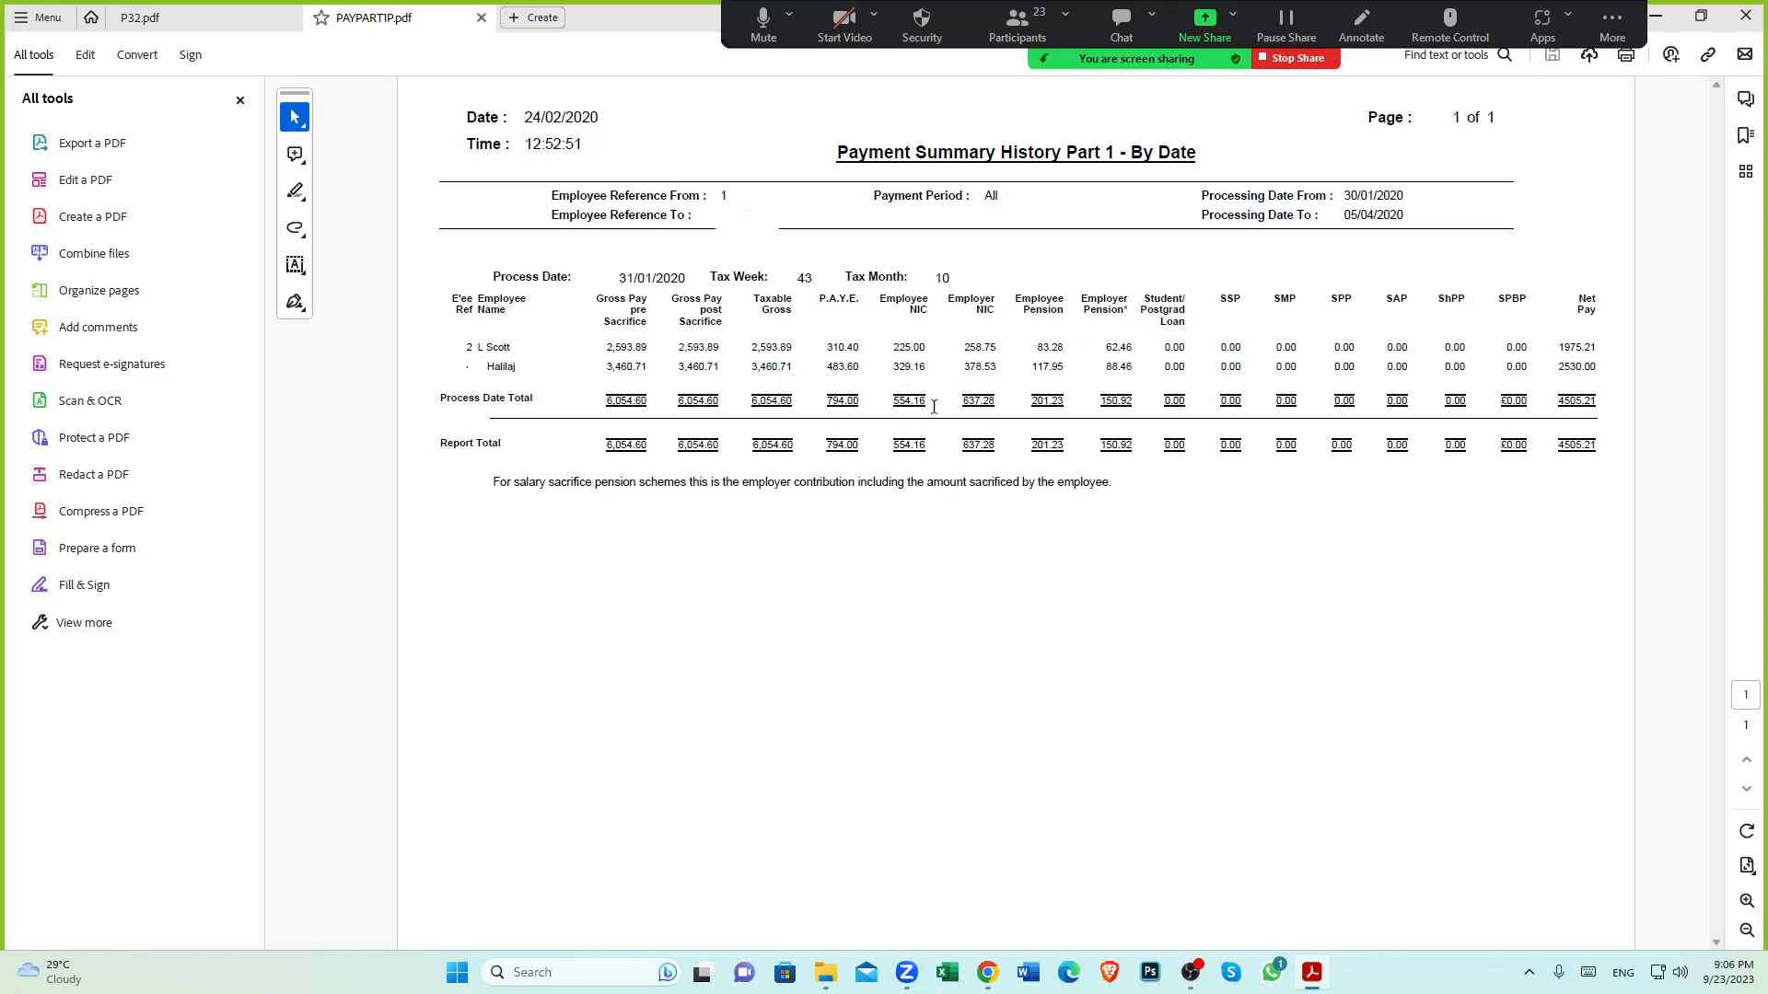
Open the Payroll Journal workbook from the Kitchen company folder in Excel and dismiss the licence notices
click(825, 973)
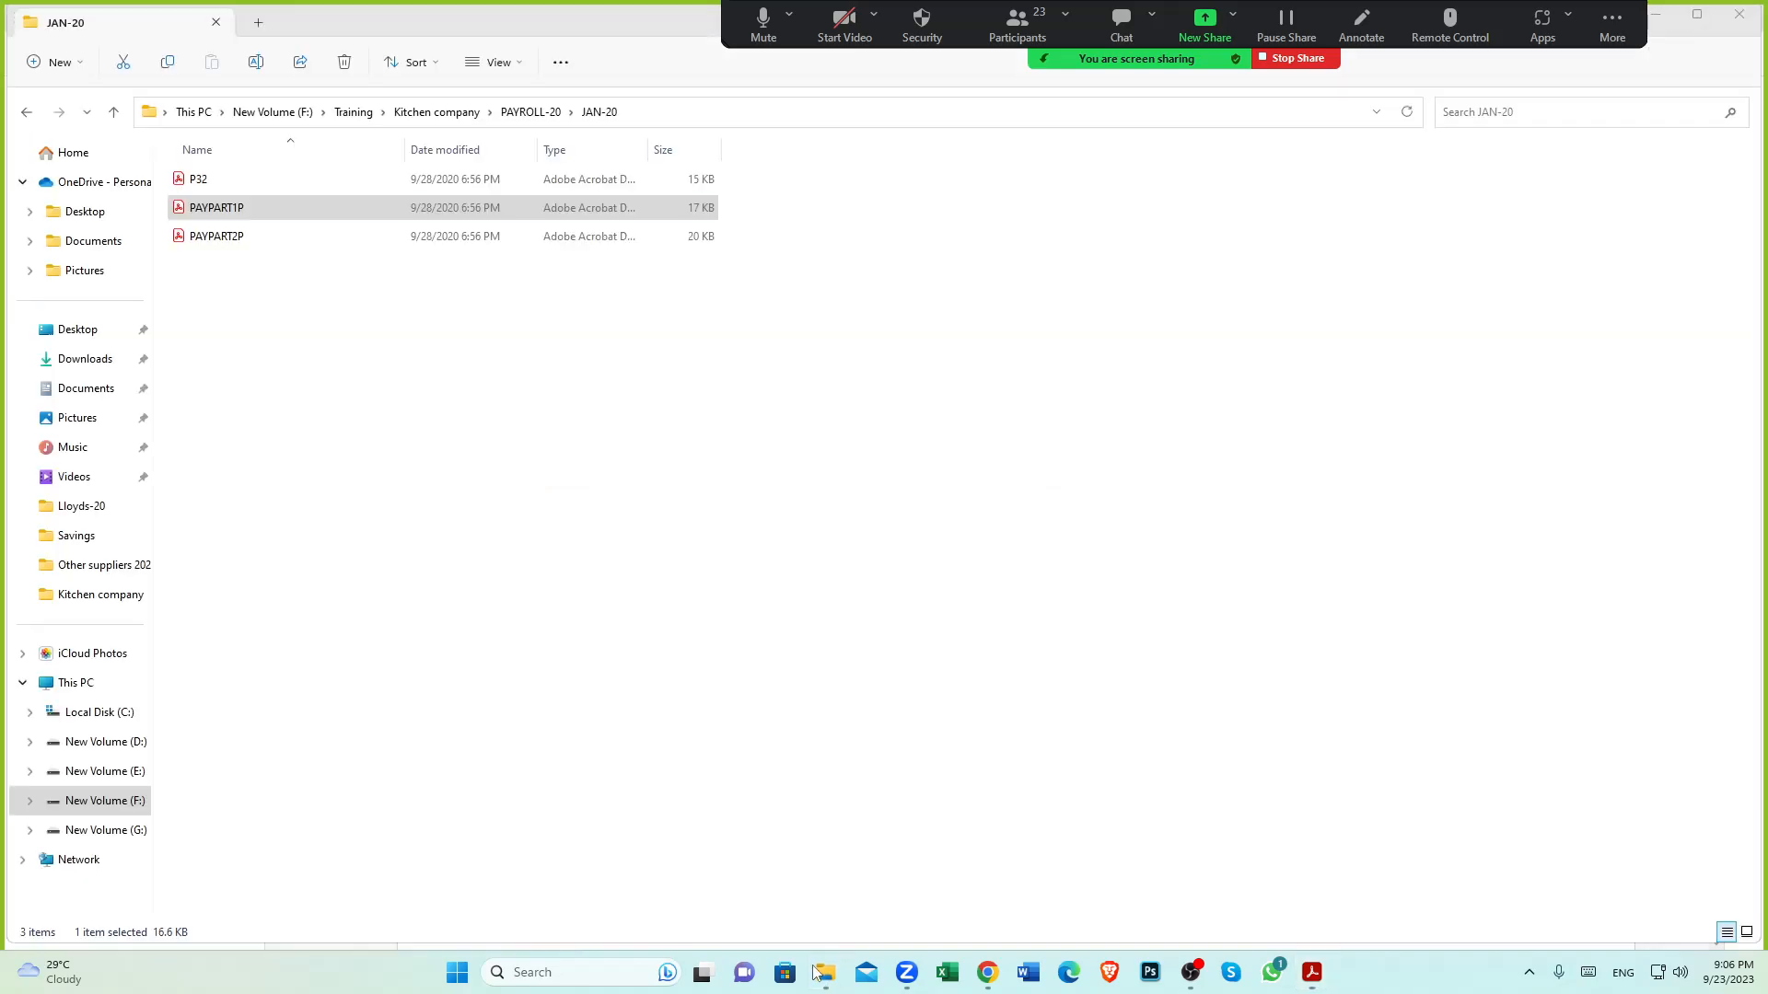
click(114, 112)
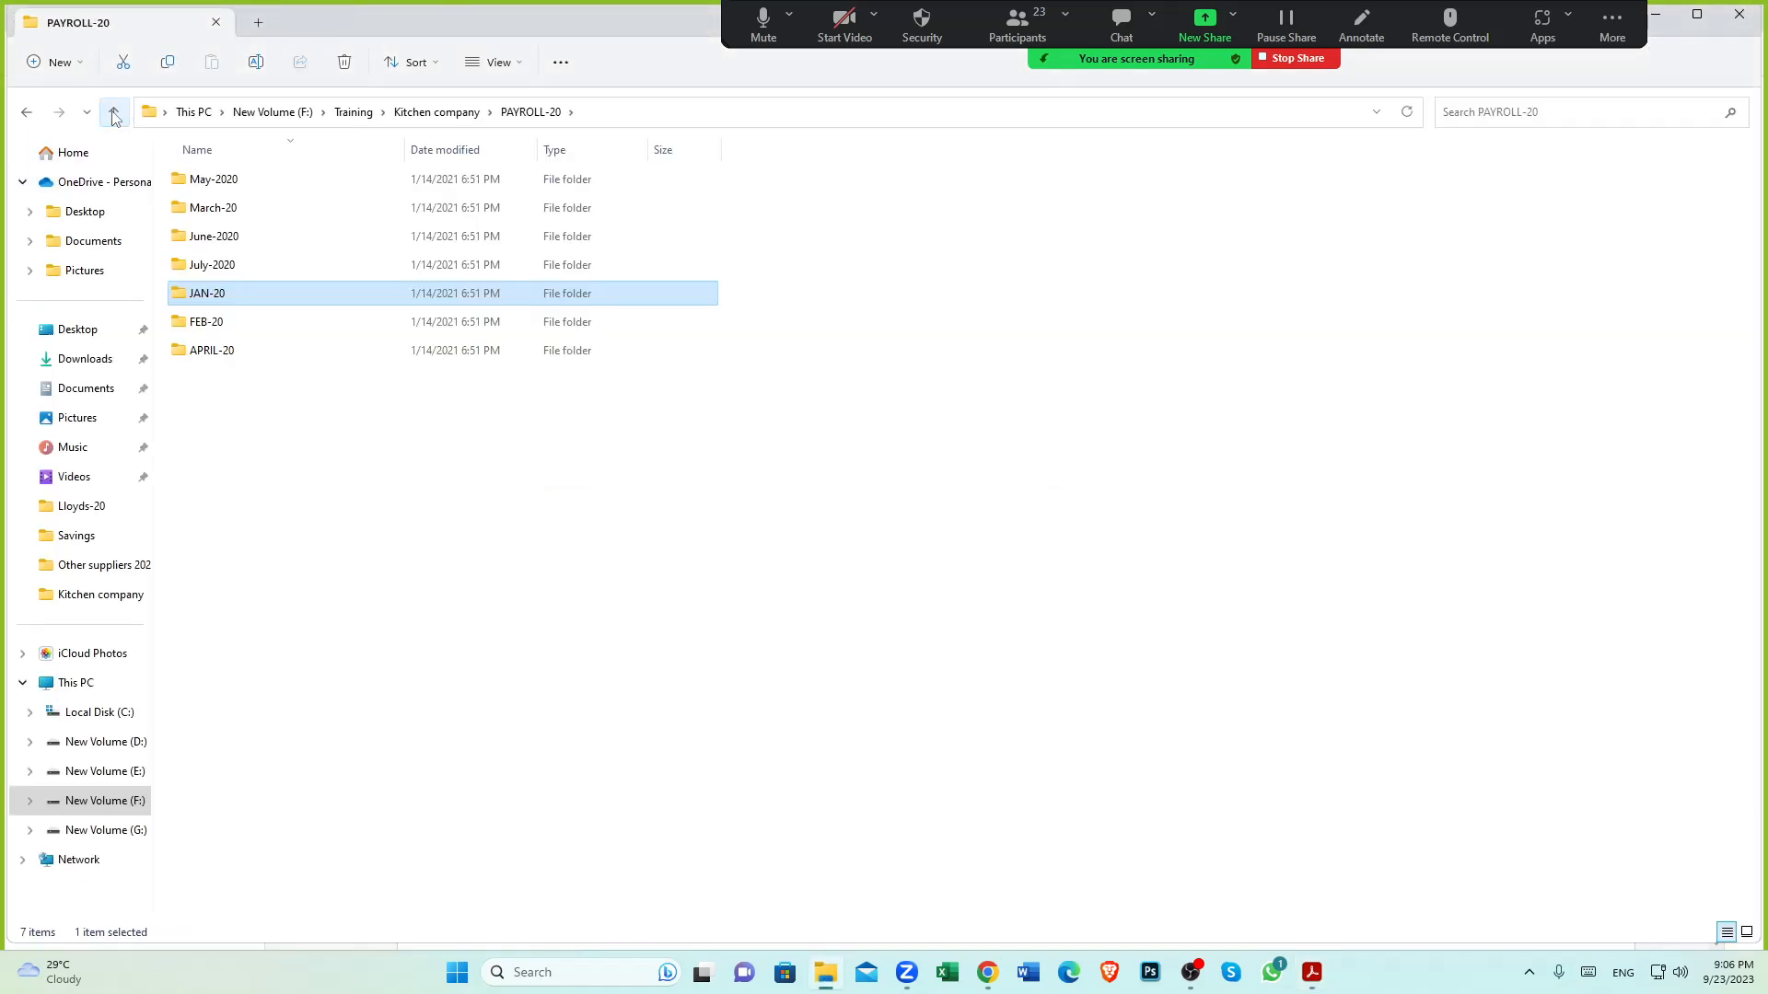
click(114, 112)
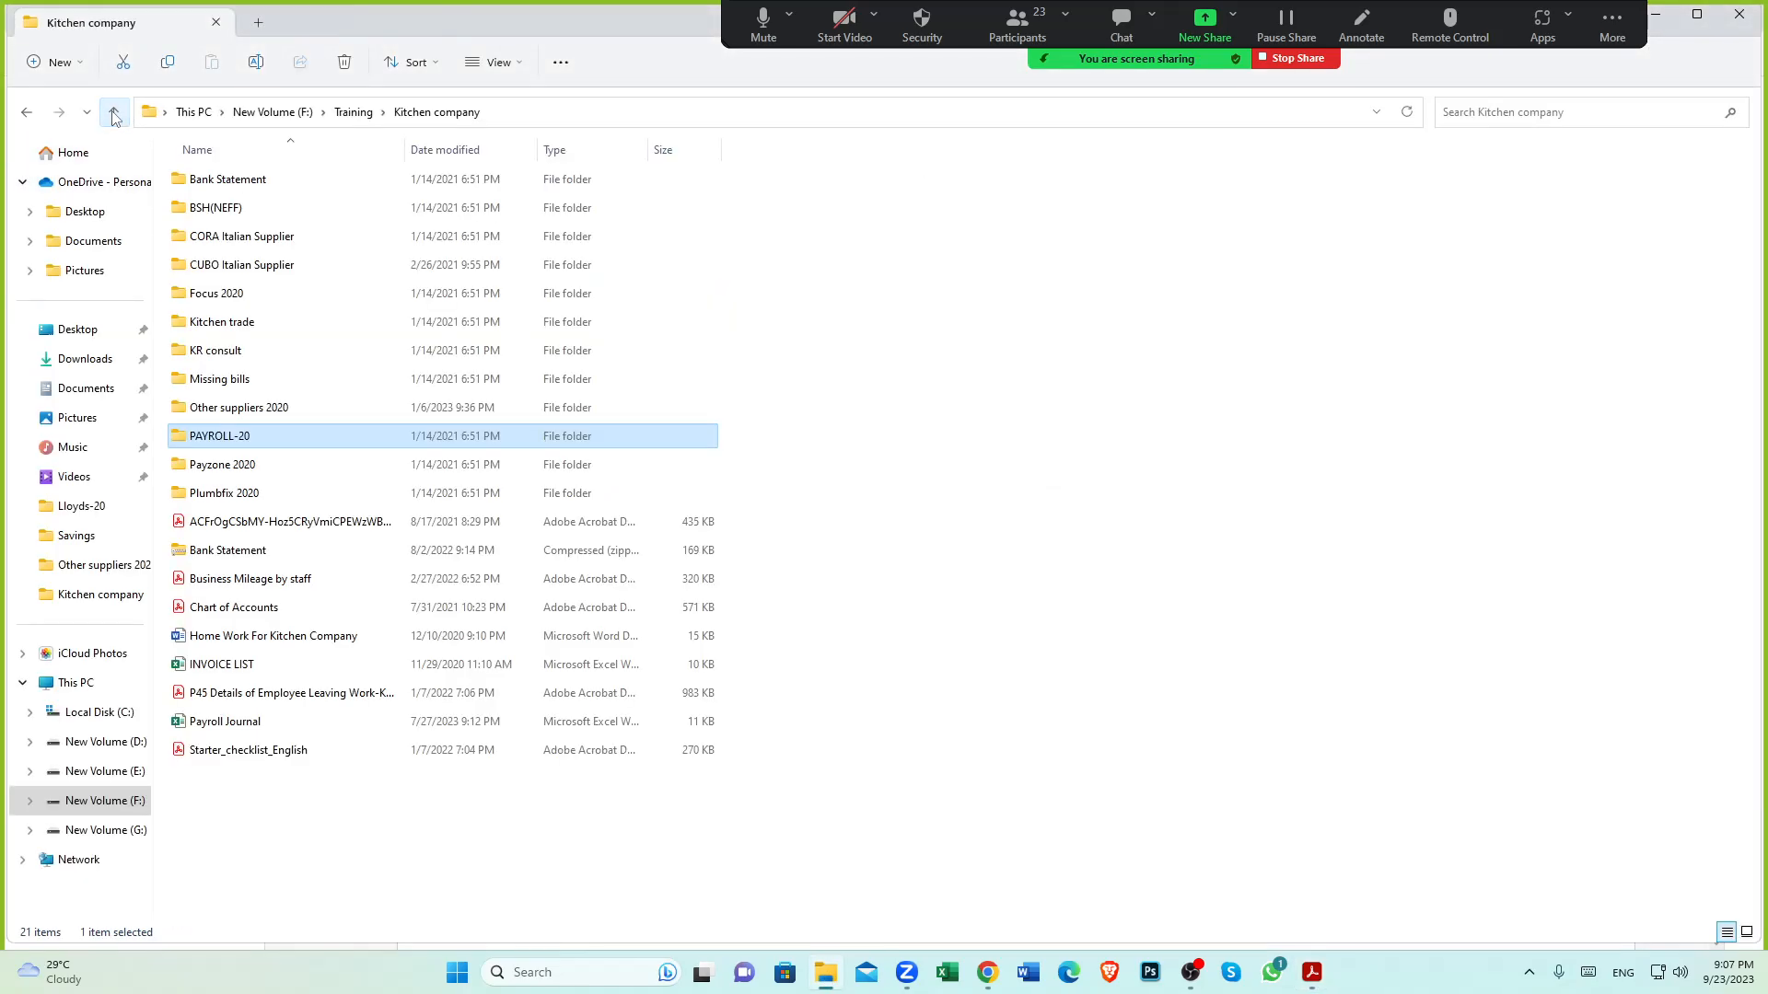
double_click(263, 728)
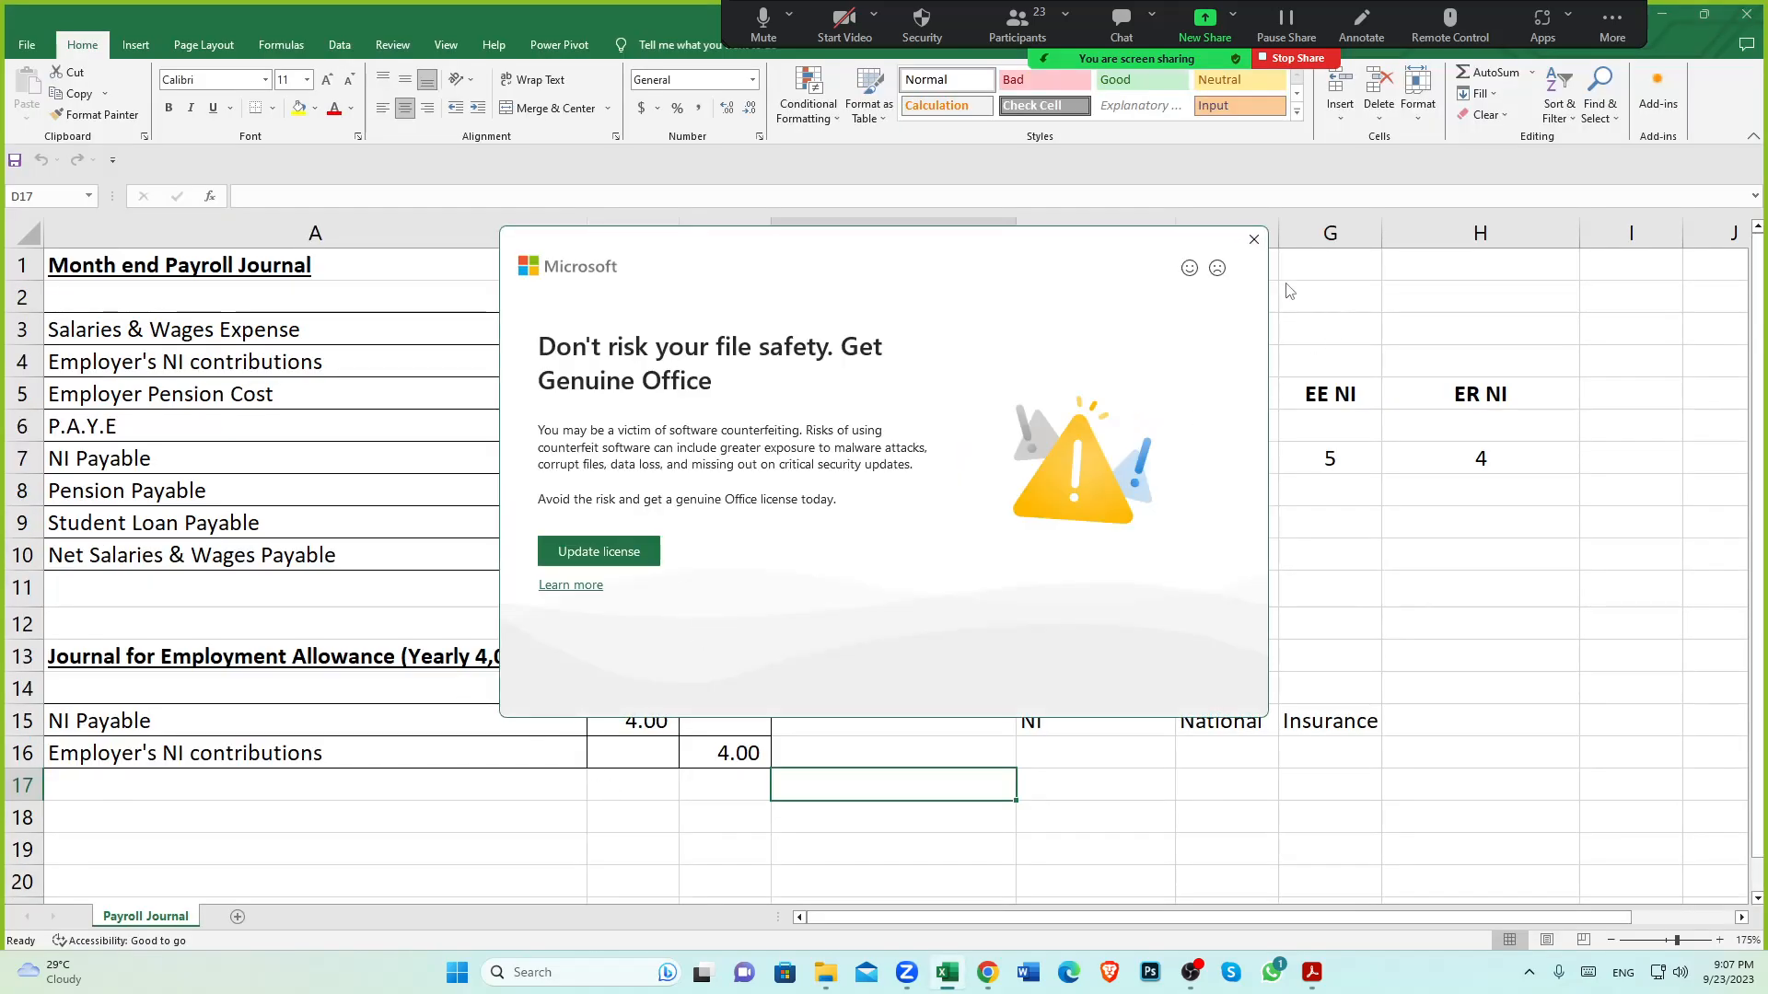
click(1252, 243)
click(1213, 748)
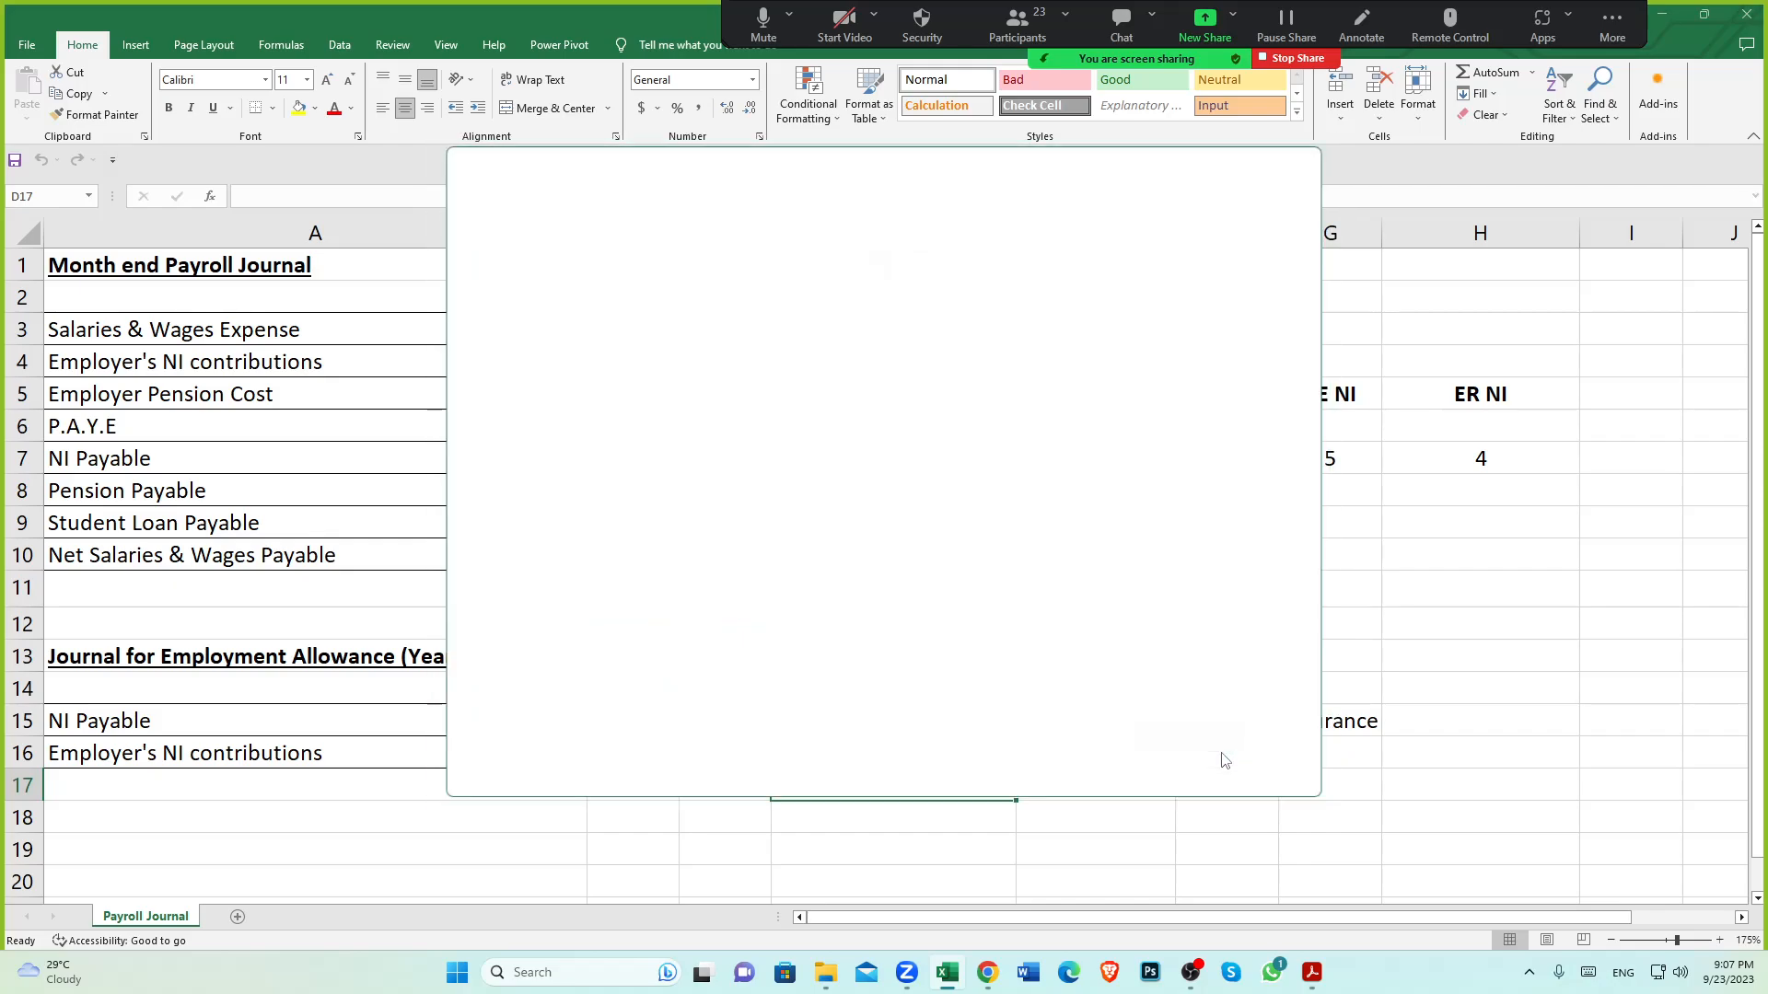
click(1213, 748)
Examine the month end payroll journal's account lines, from Salaries & Wages Expense to Net Salaries & Wages Payable
click(615, 787)
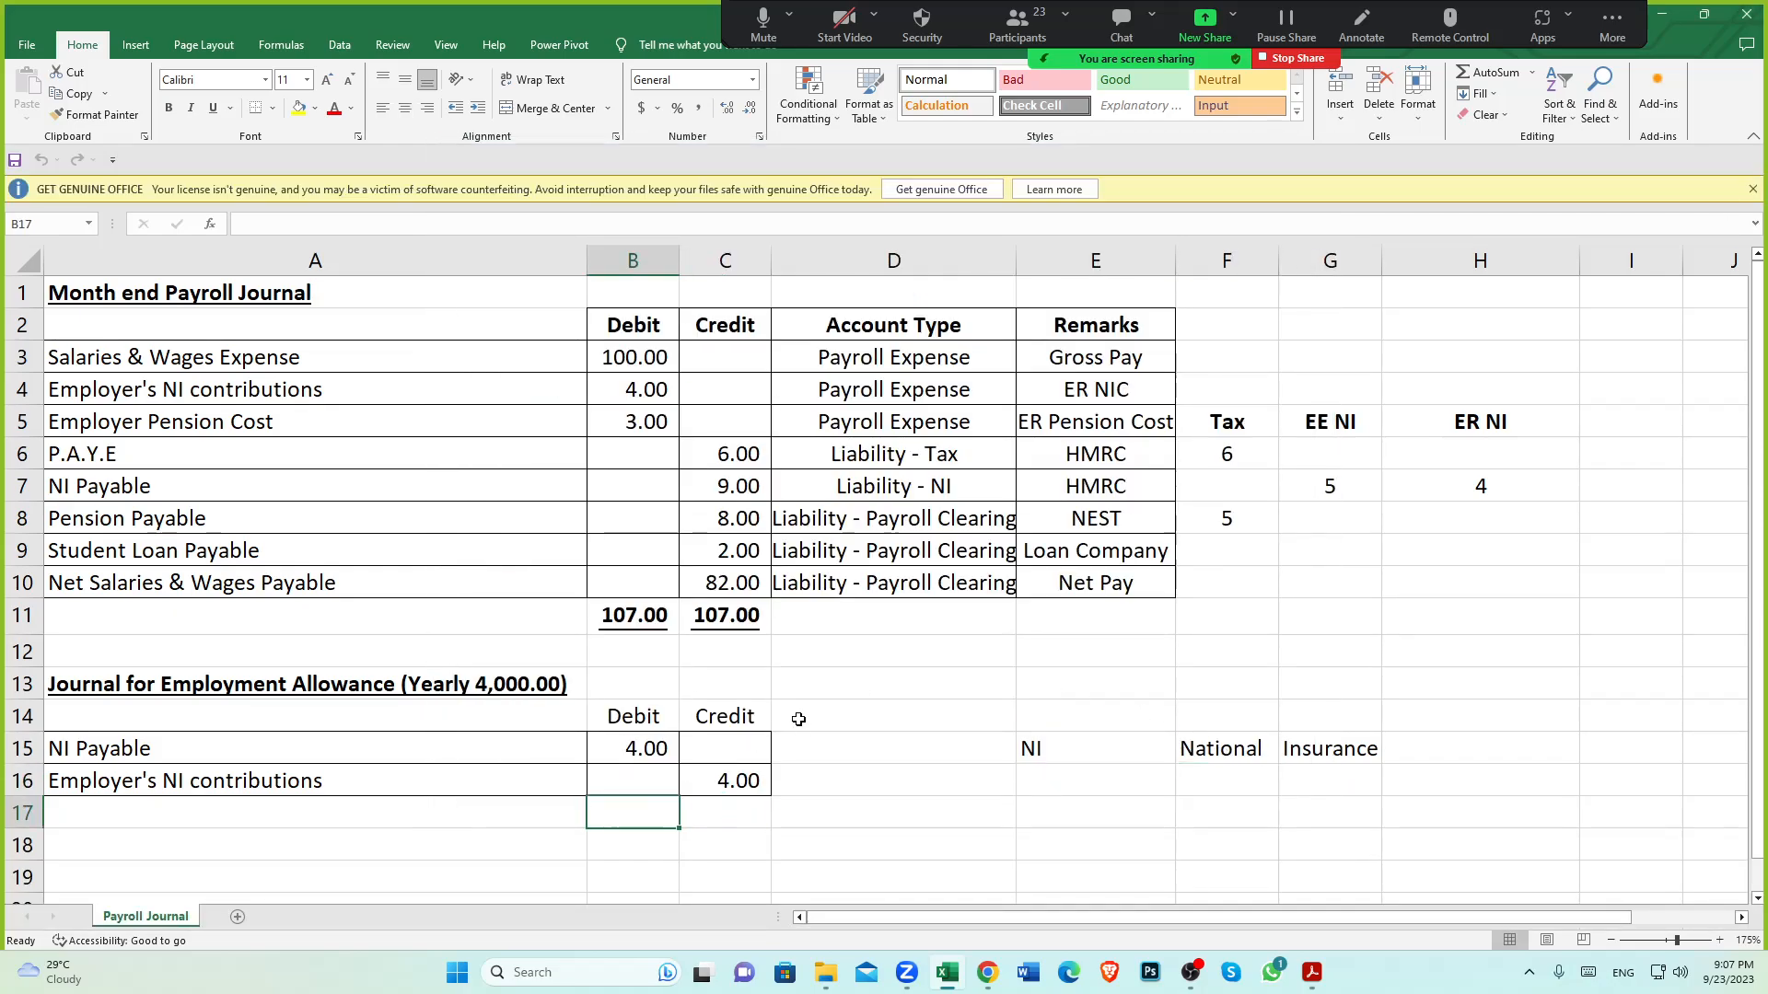
click(511, 493)
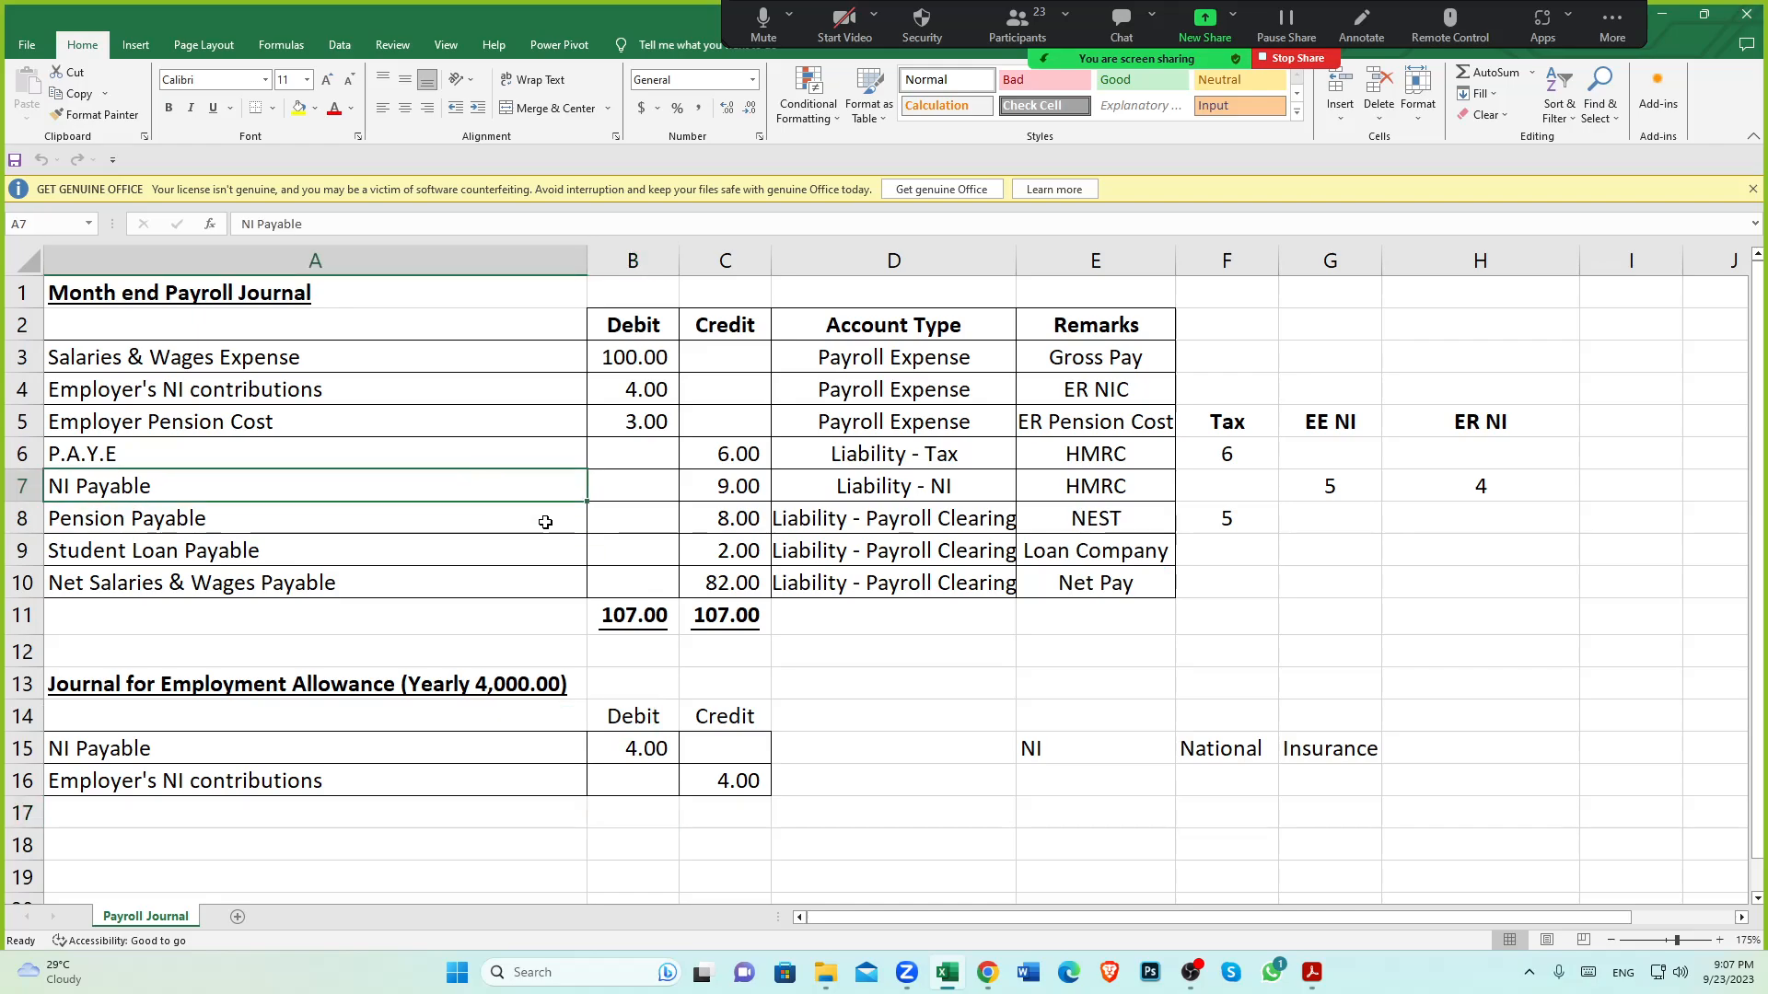
click(309, 369)
click(312, 396)
click(317, 443)
click(331, 521)
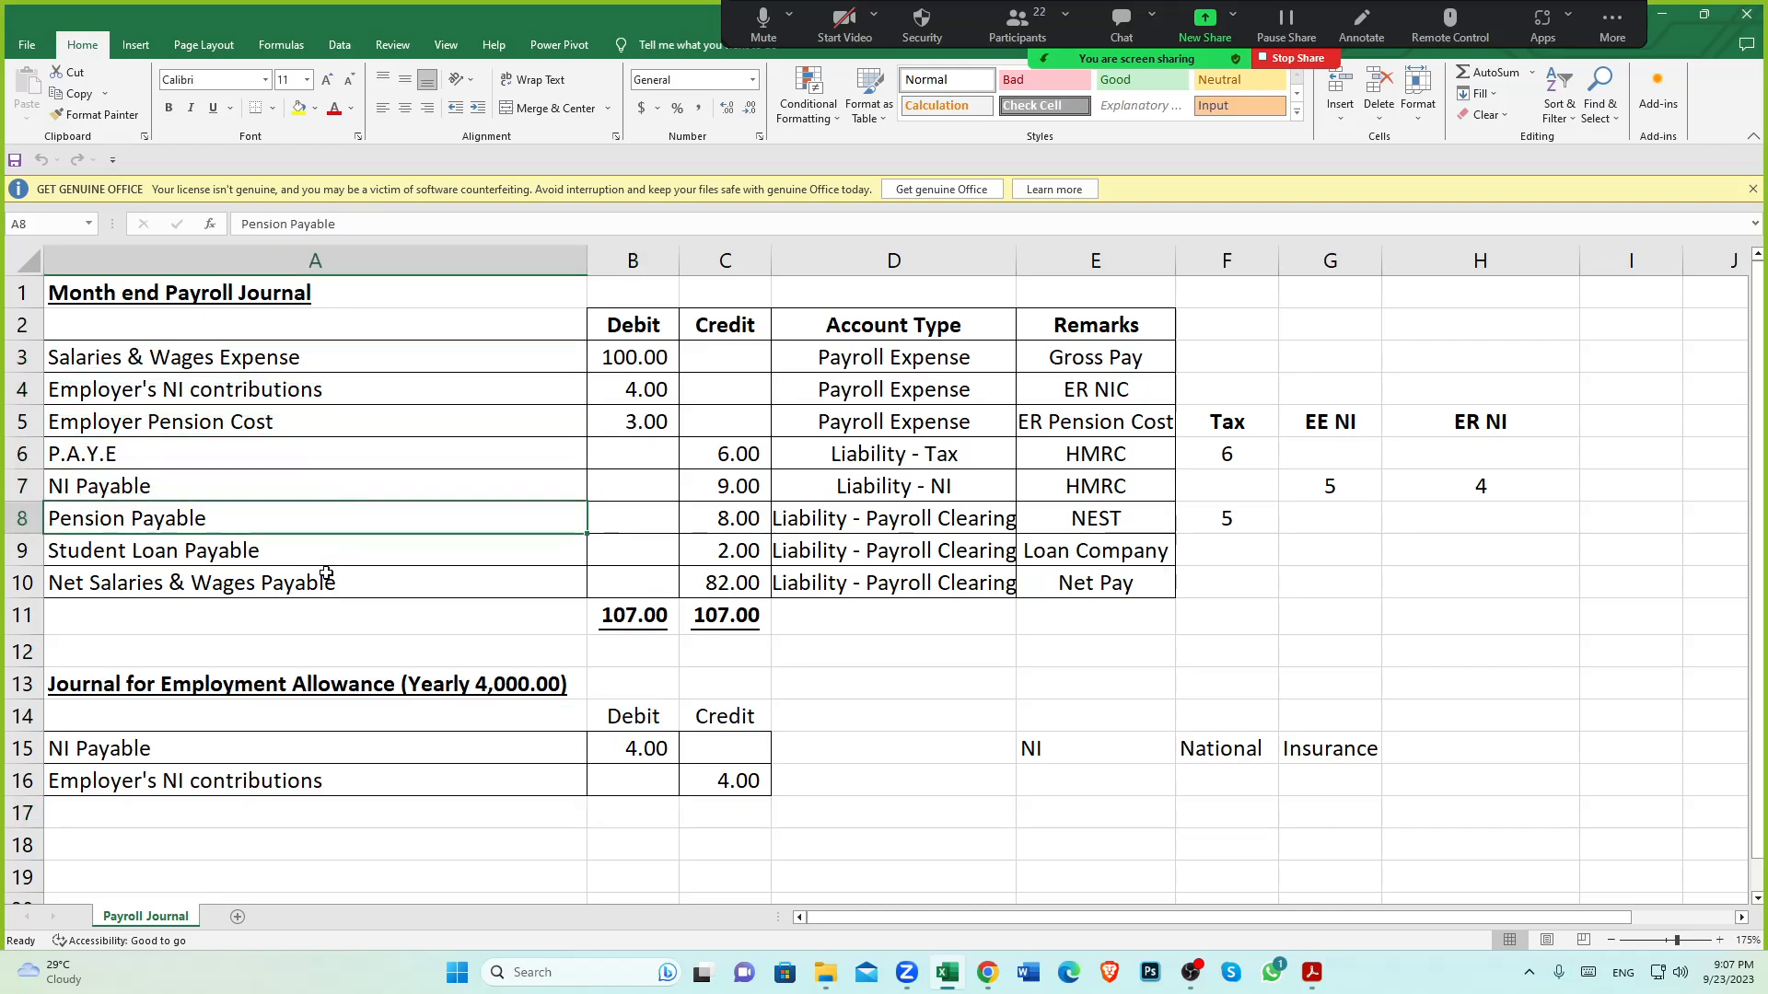
click(327, 578)
click(264, 365)
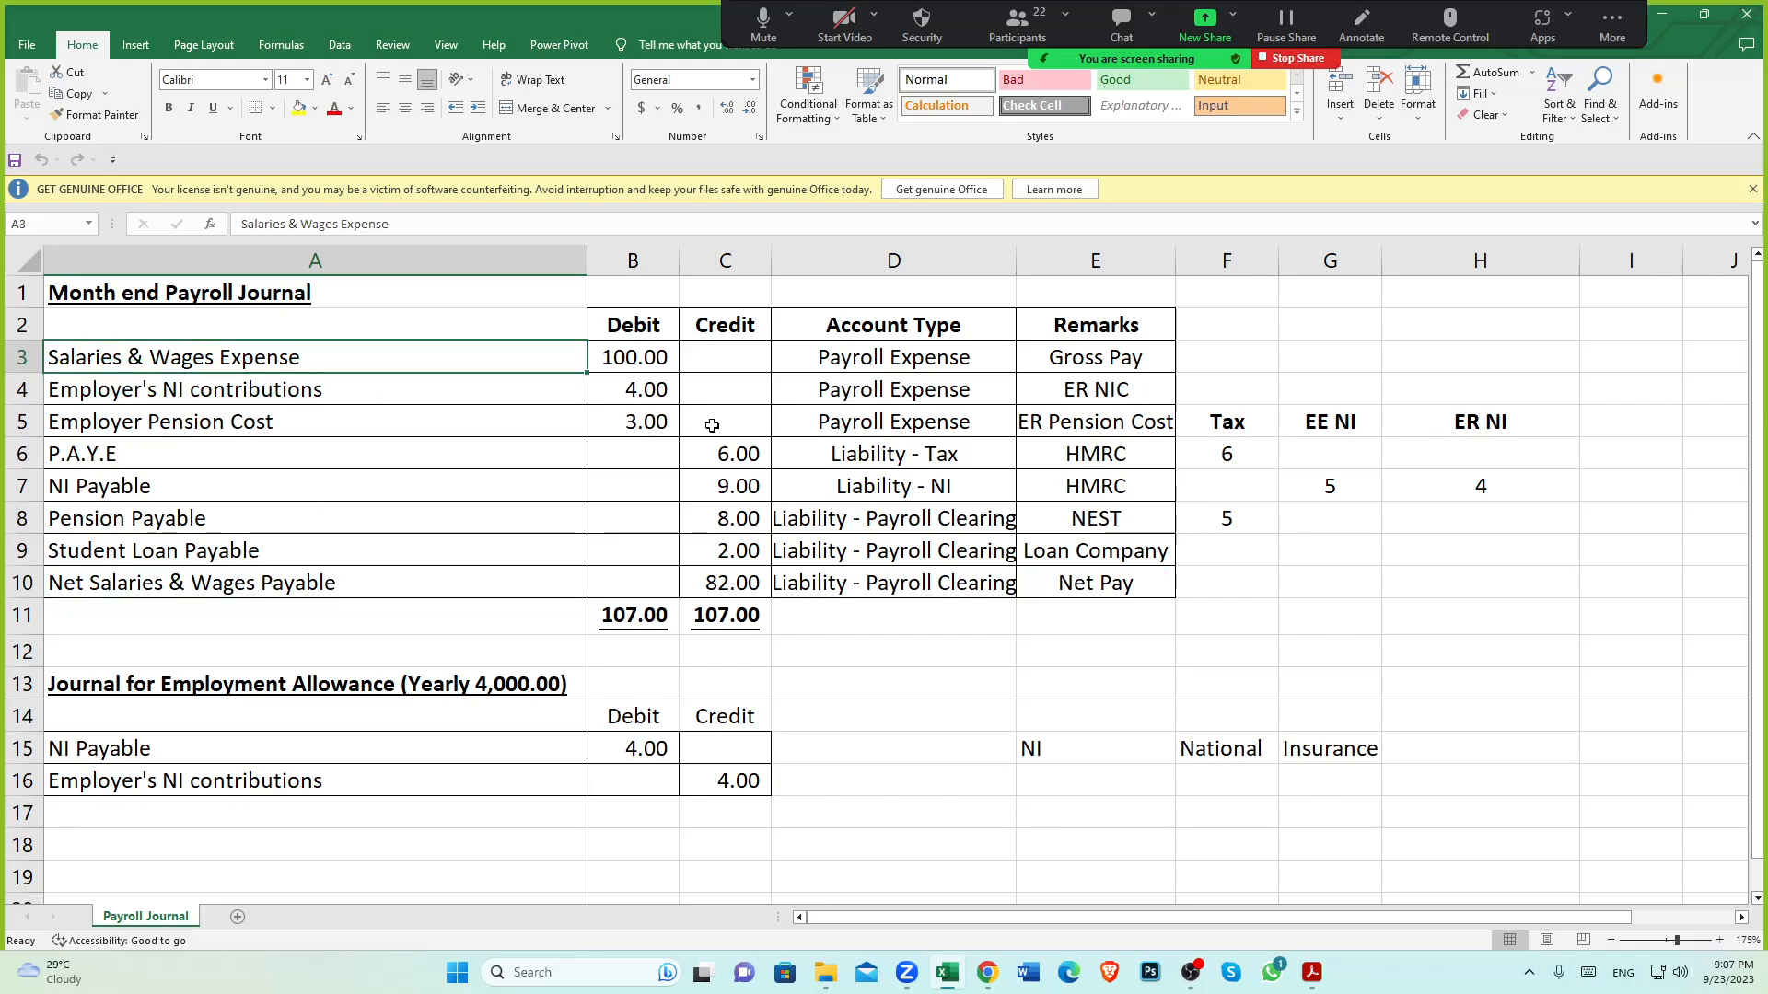
scroll(712, 425, down, 1)
scroll(712, 425, up, 1)
Switch to the kitchen company's Xero dashboard in Chrome and review the options for creating new records
mouse_move(996, 981)
click(958, 892)
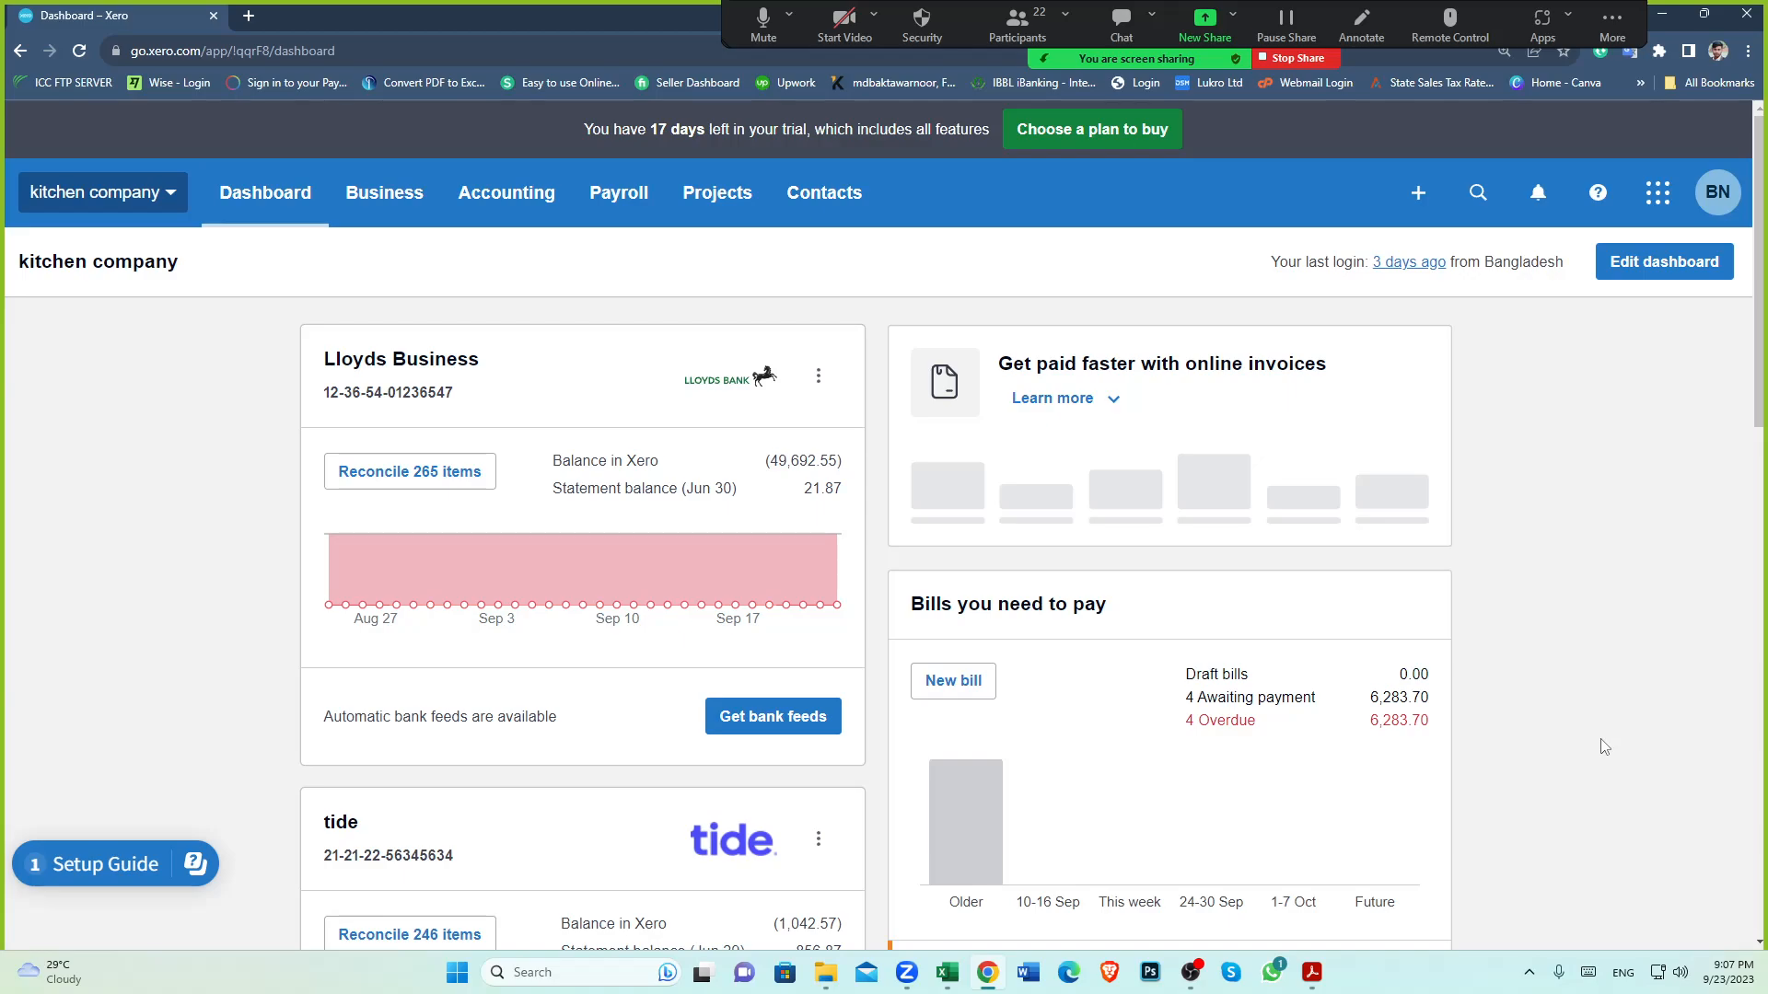
click(1427, 197)
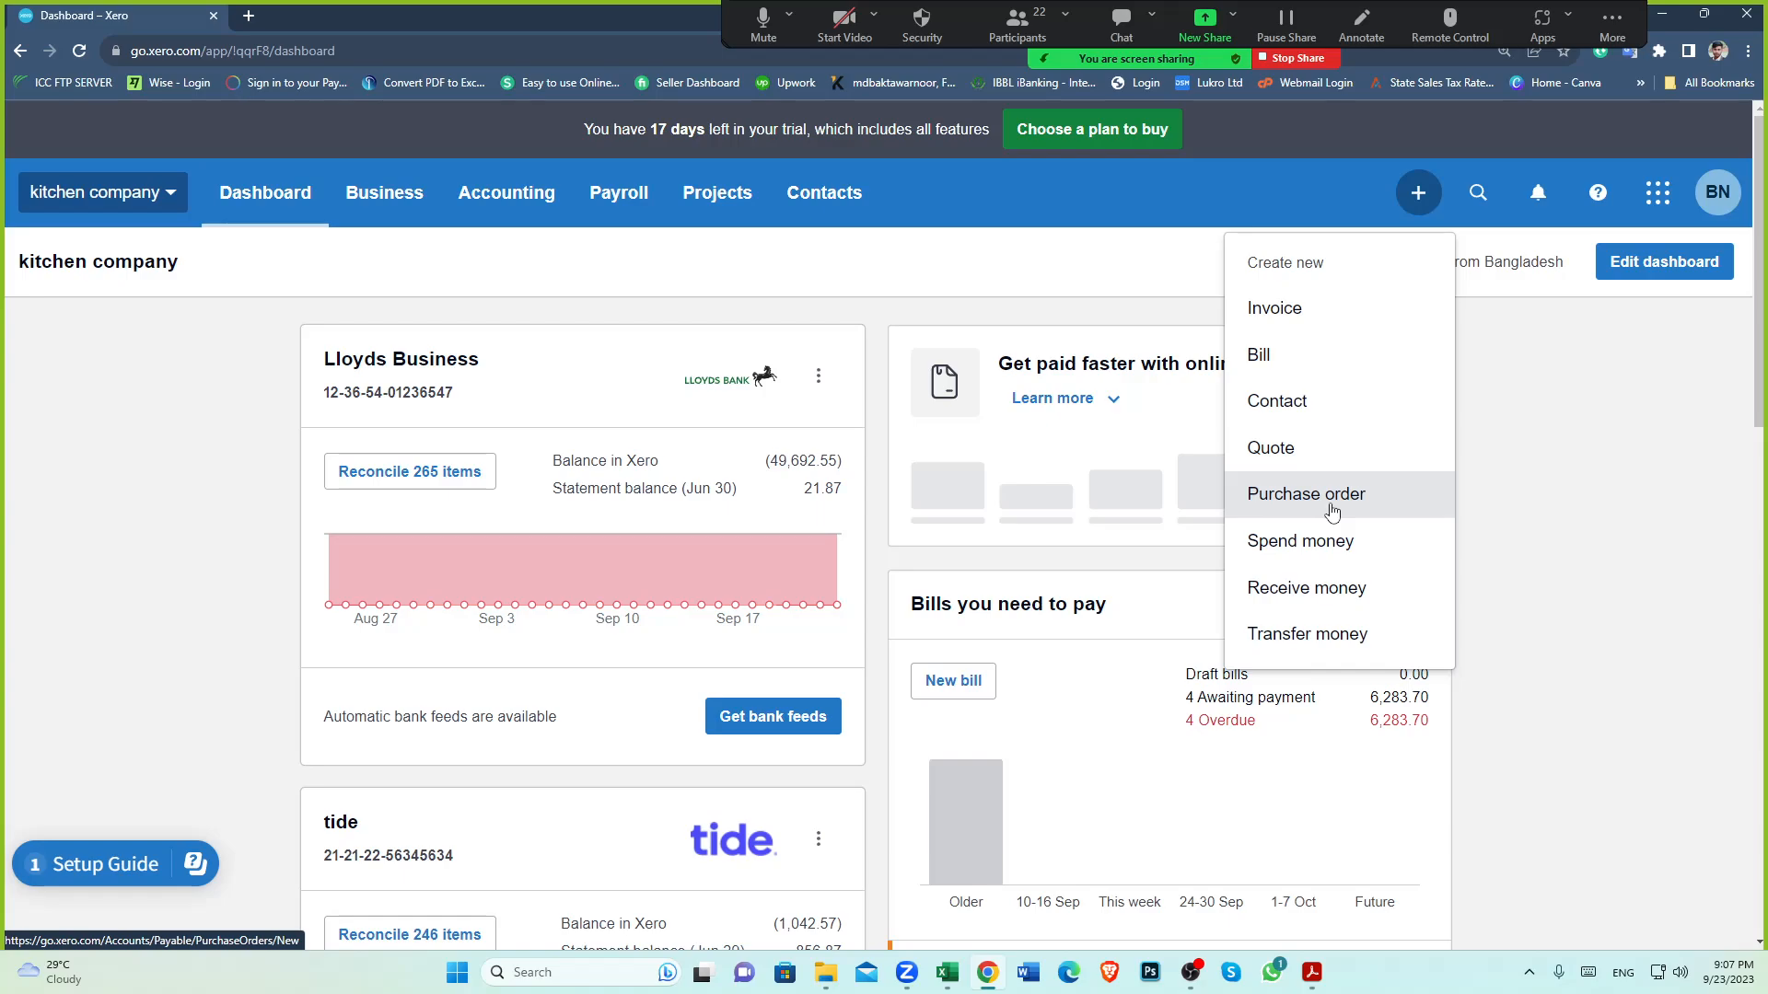
click(170, 208)
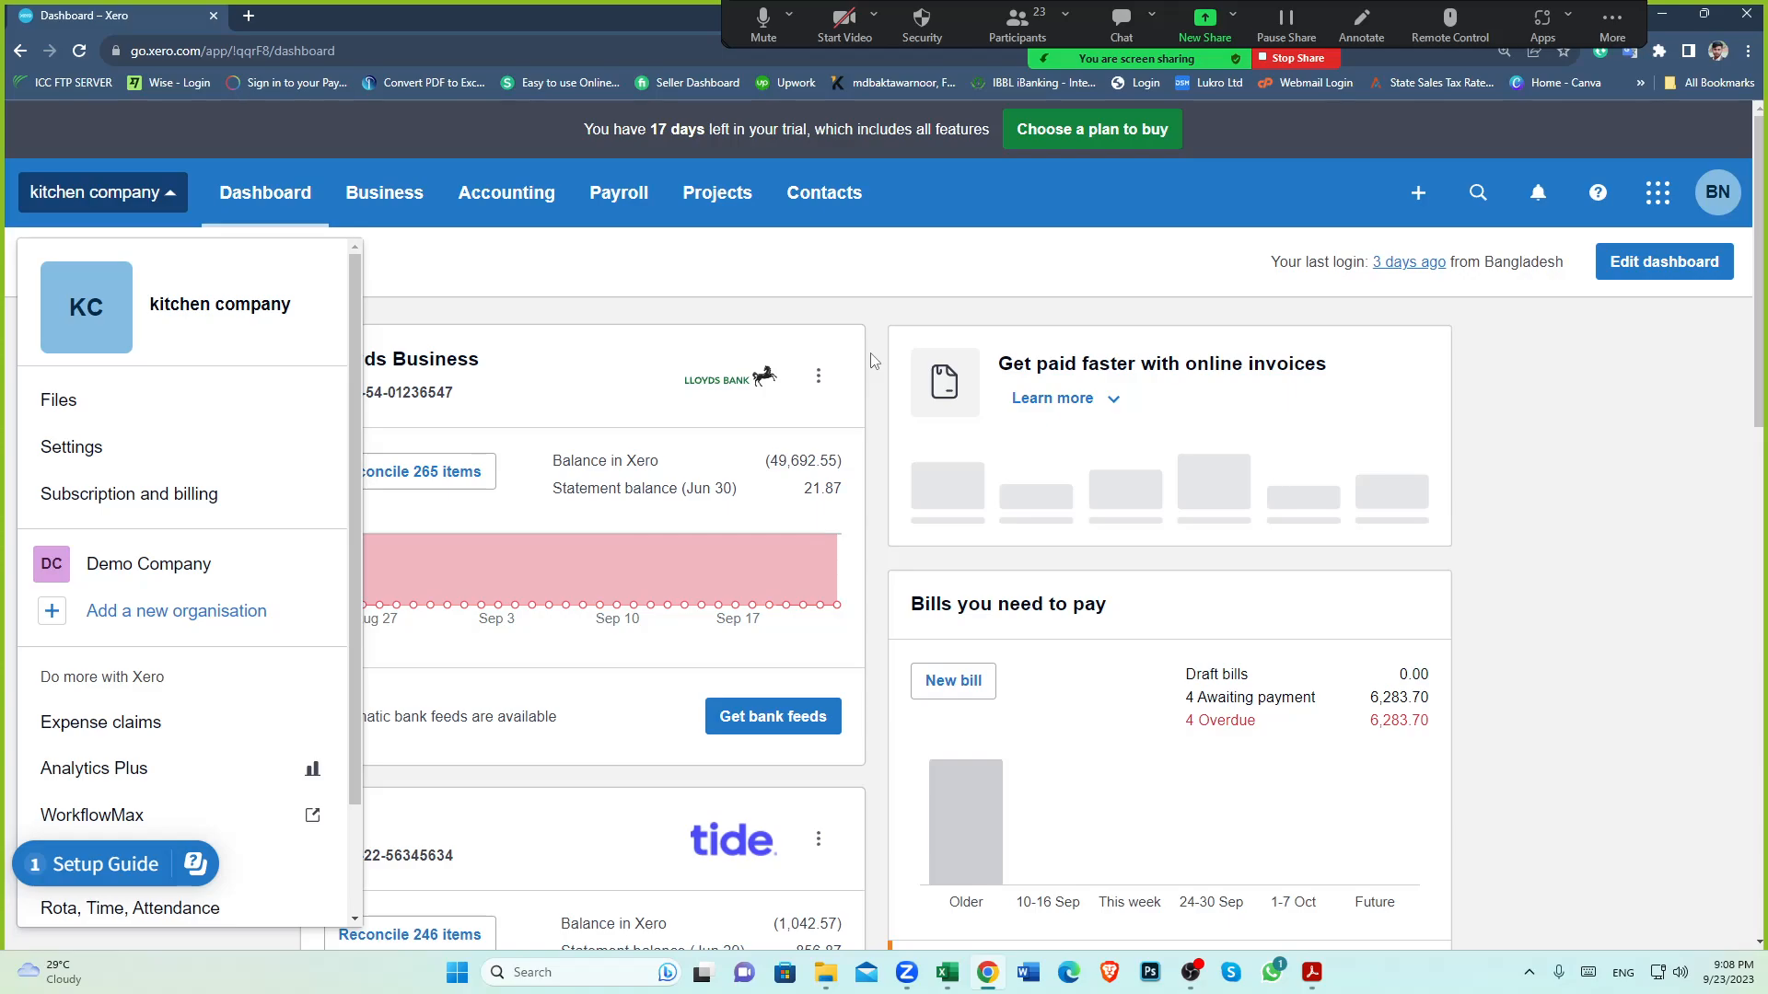
click(1418, 193)
click(1418, 192)
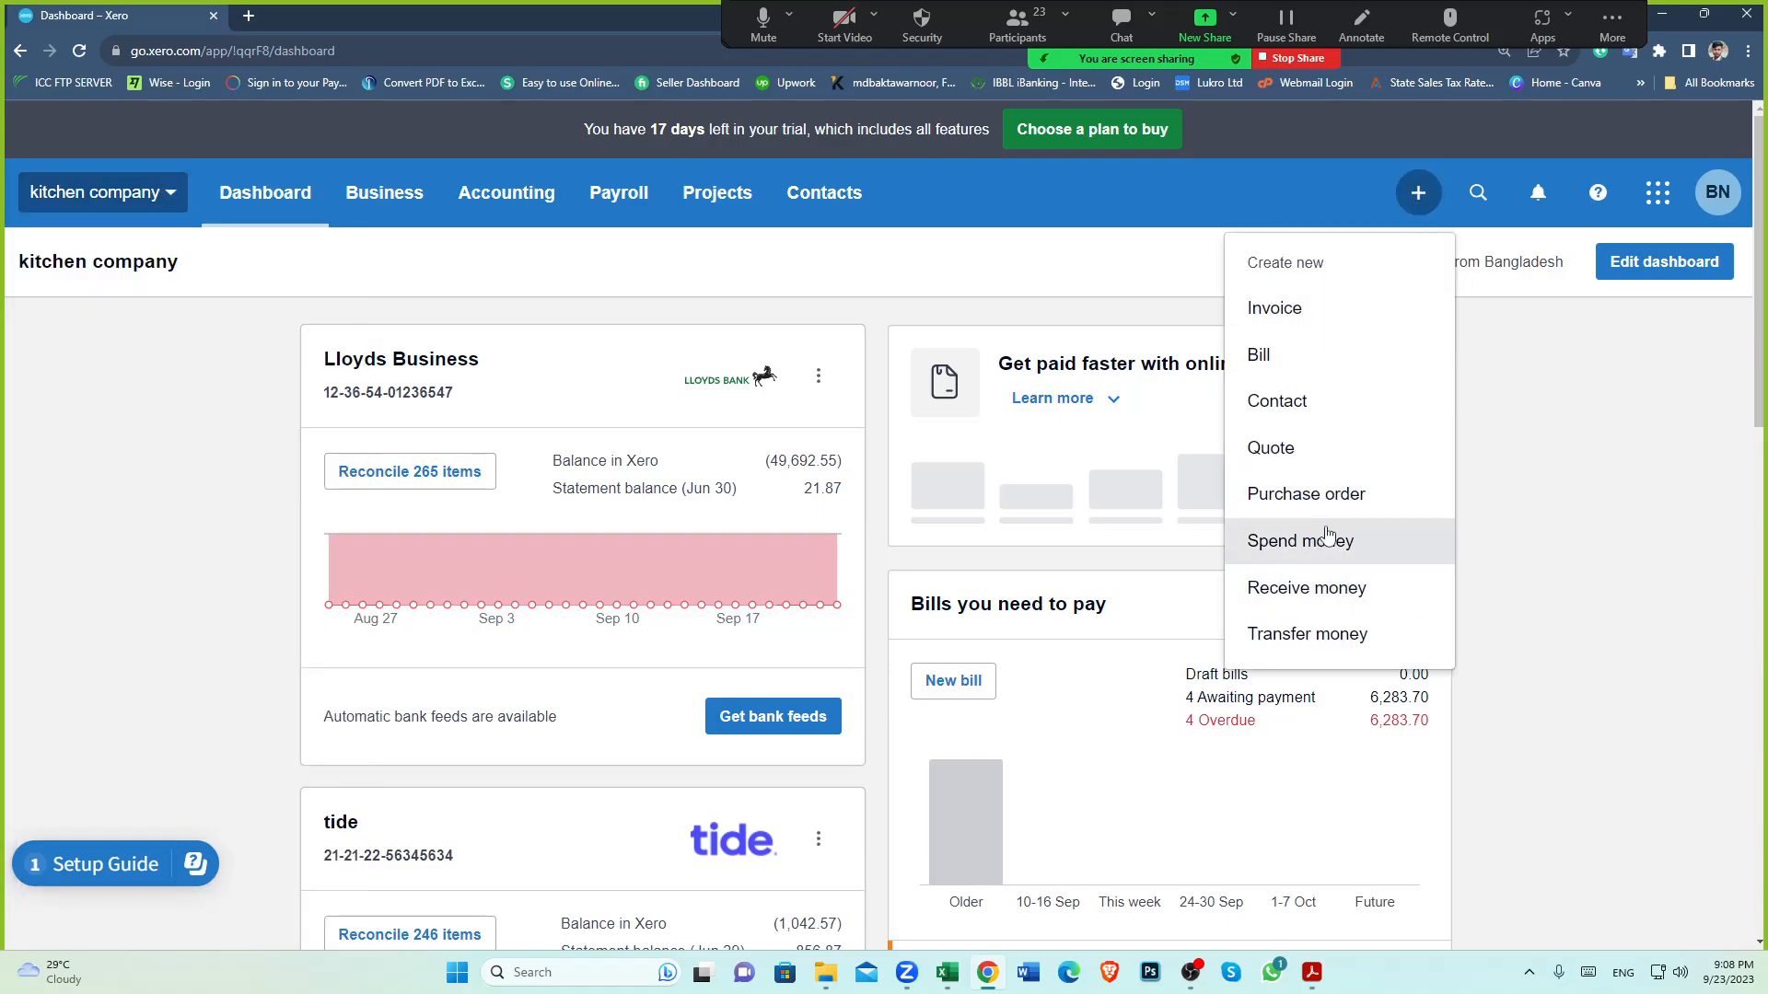
click(236, 319)
Open the Users page in the kitchen company's organisation settings
click(180, 192)
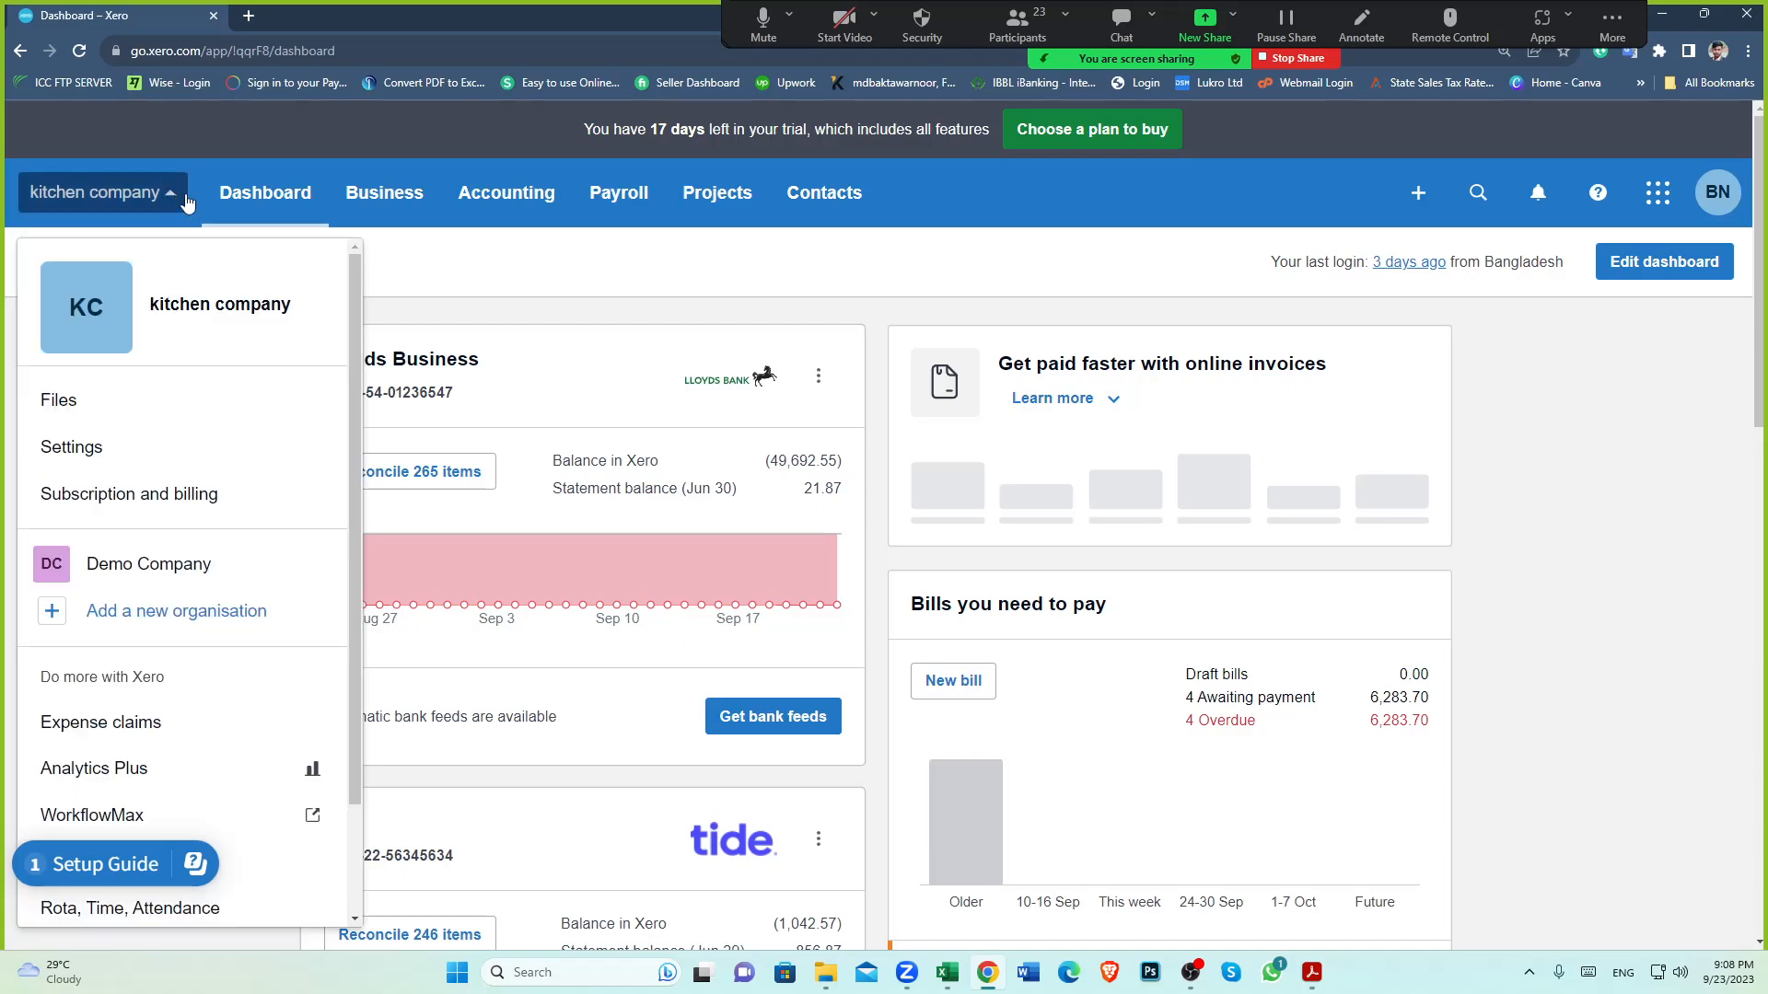
click(90, 449)
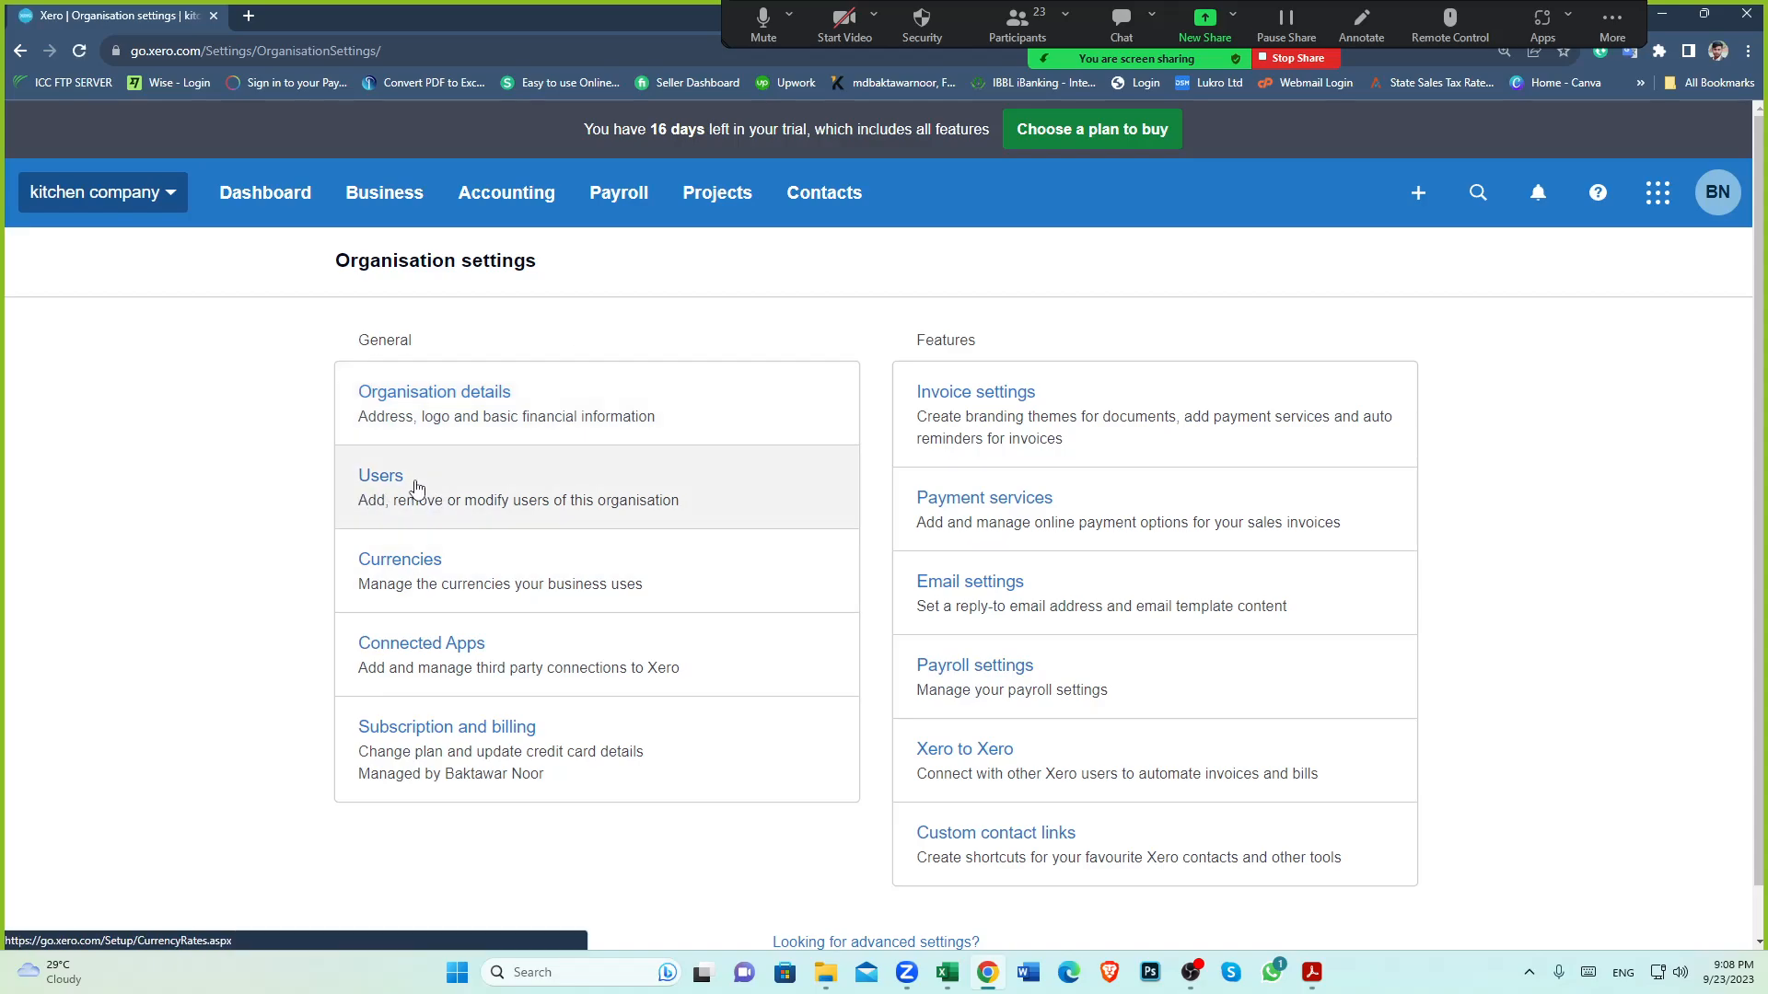
click(416, 488)
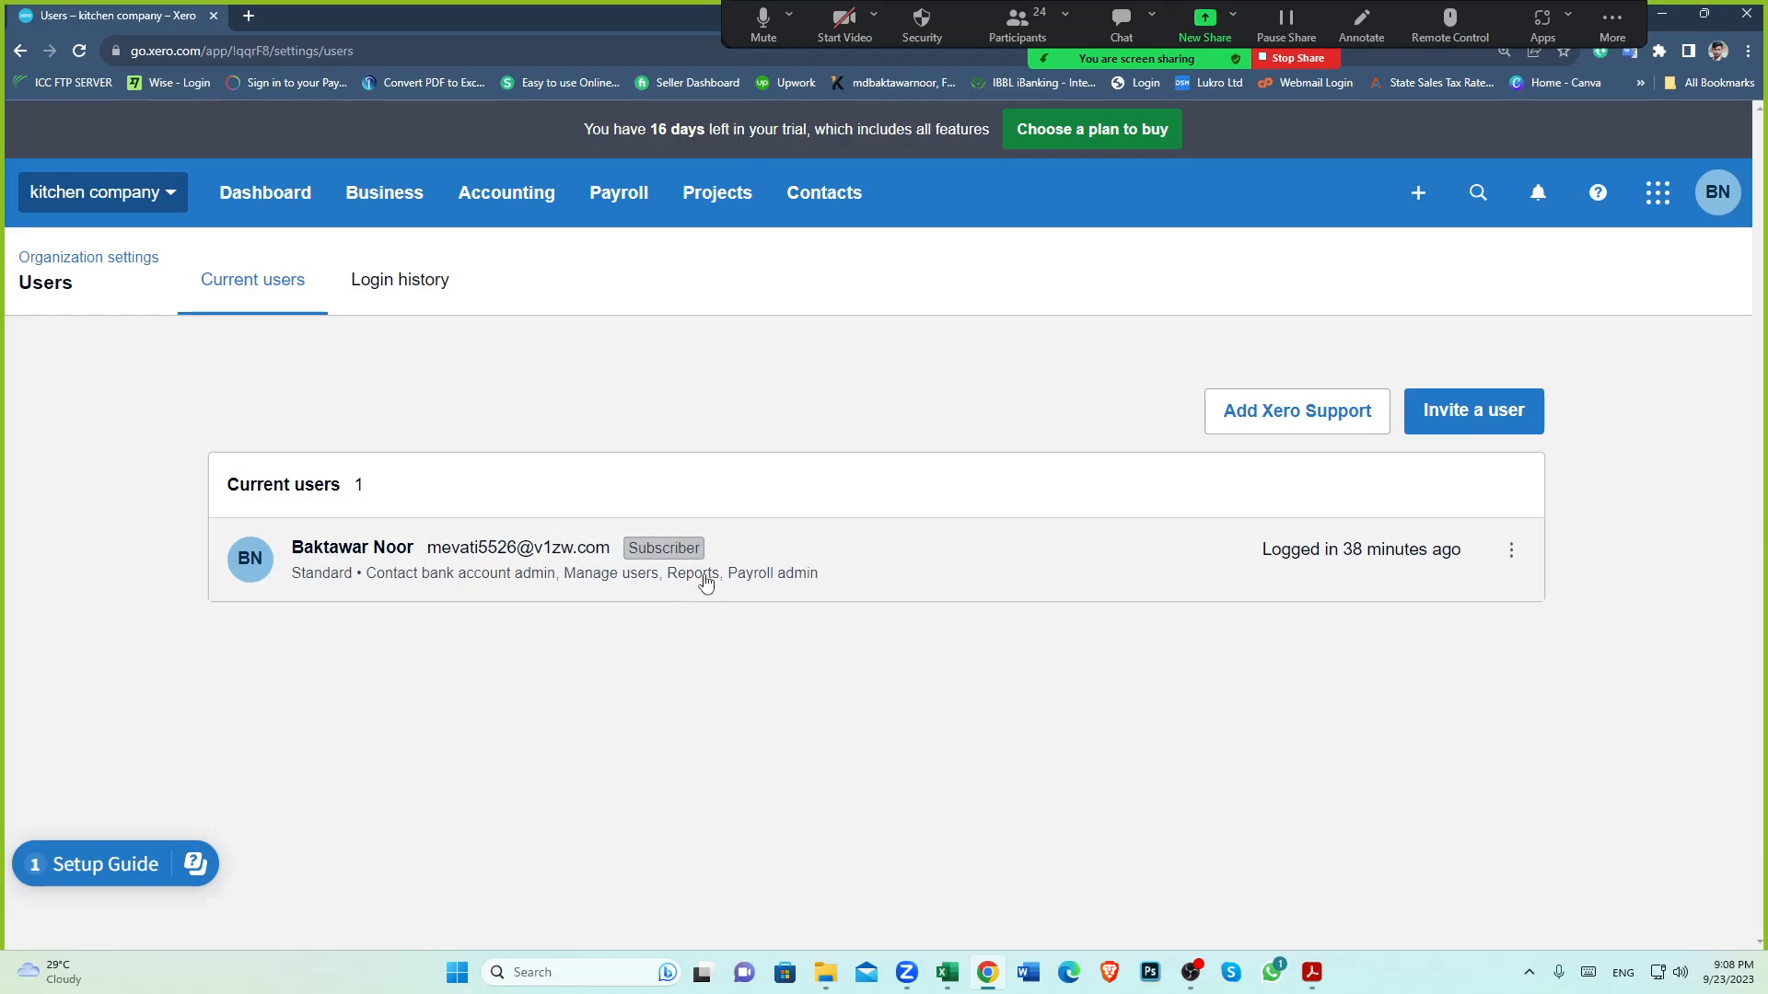
Change the current user's permissions by setting Business and accounting access to Advisor
click(1511, 554)
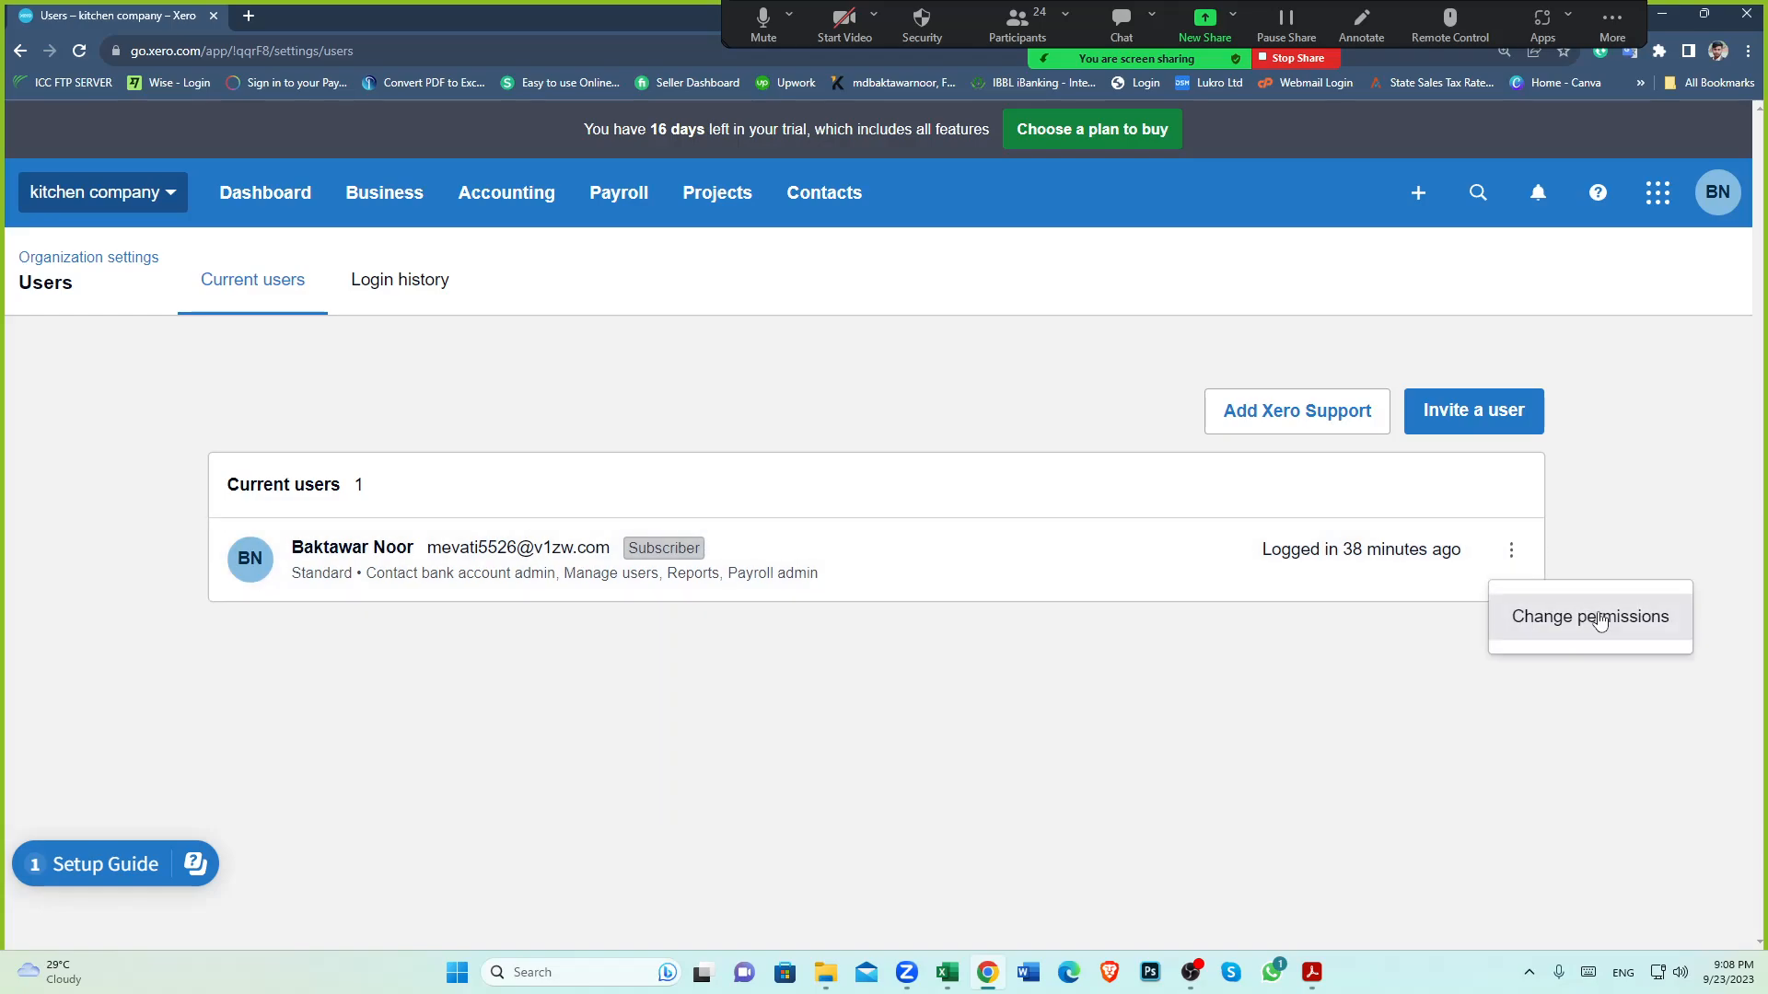
click(1595, 627)
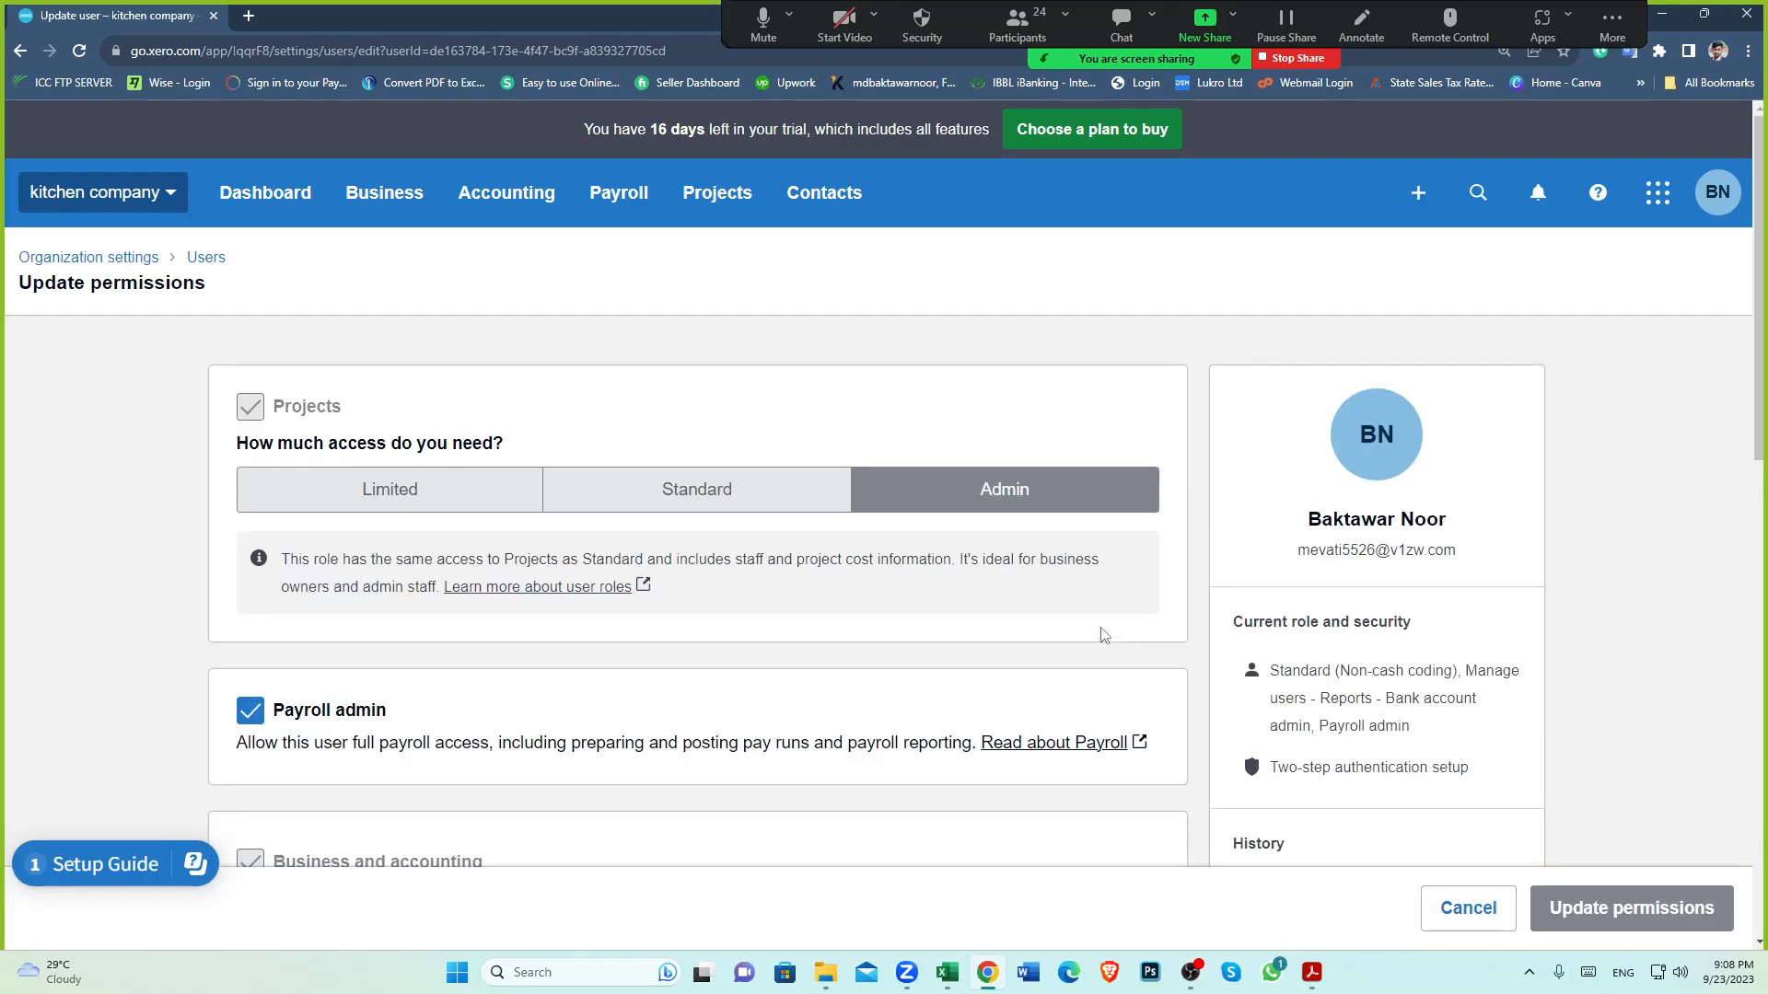
scroll(687, 616, down, 6)
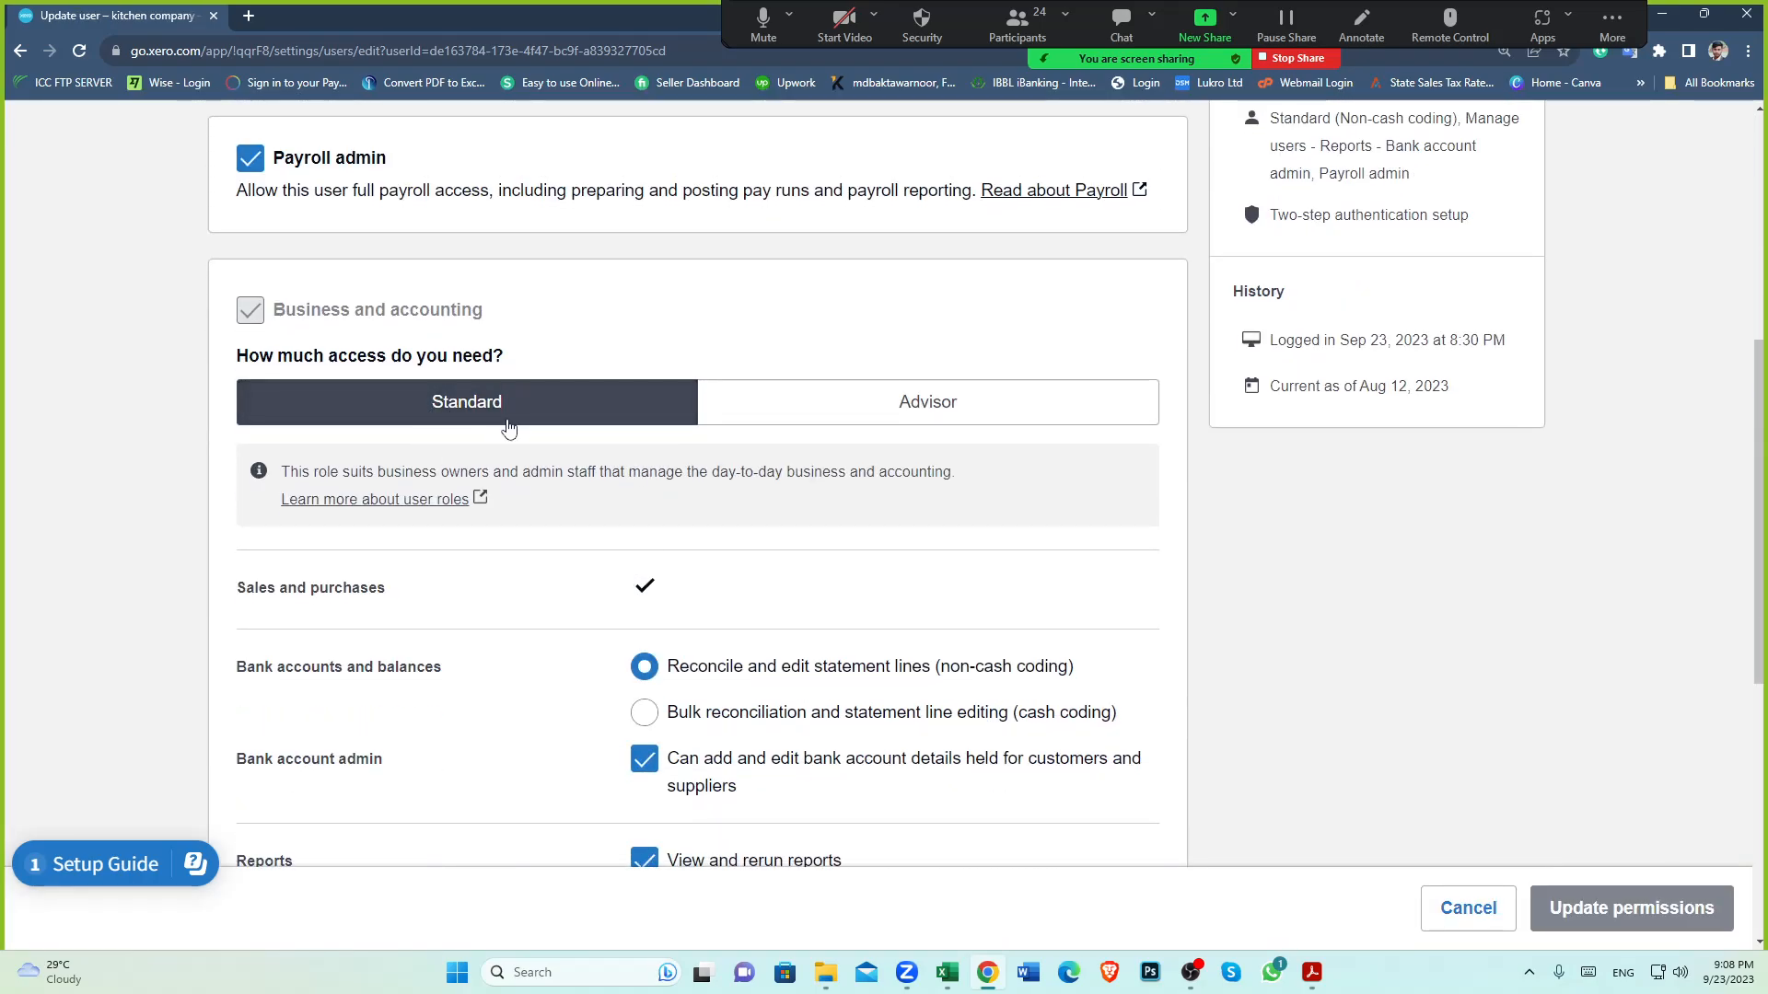
click(960, 410)
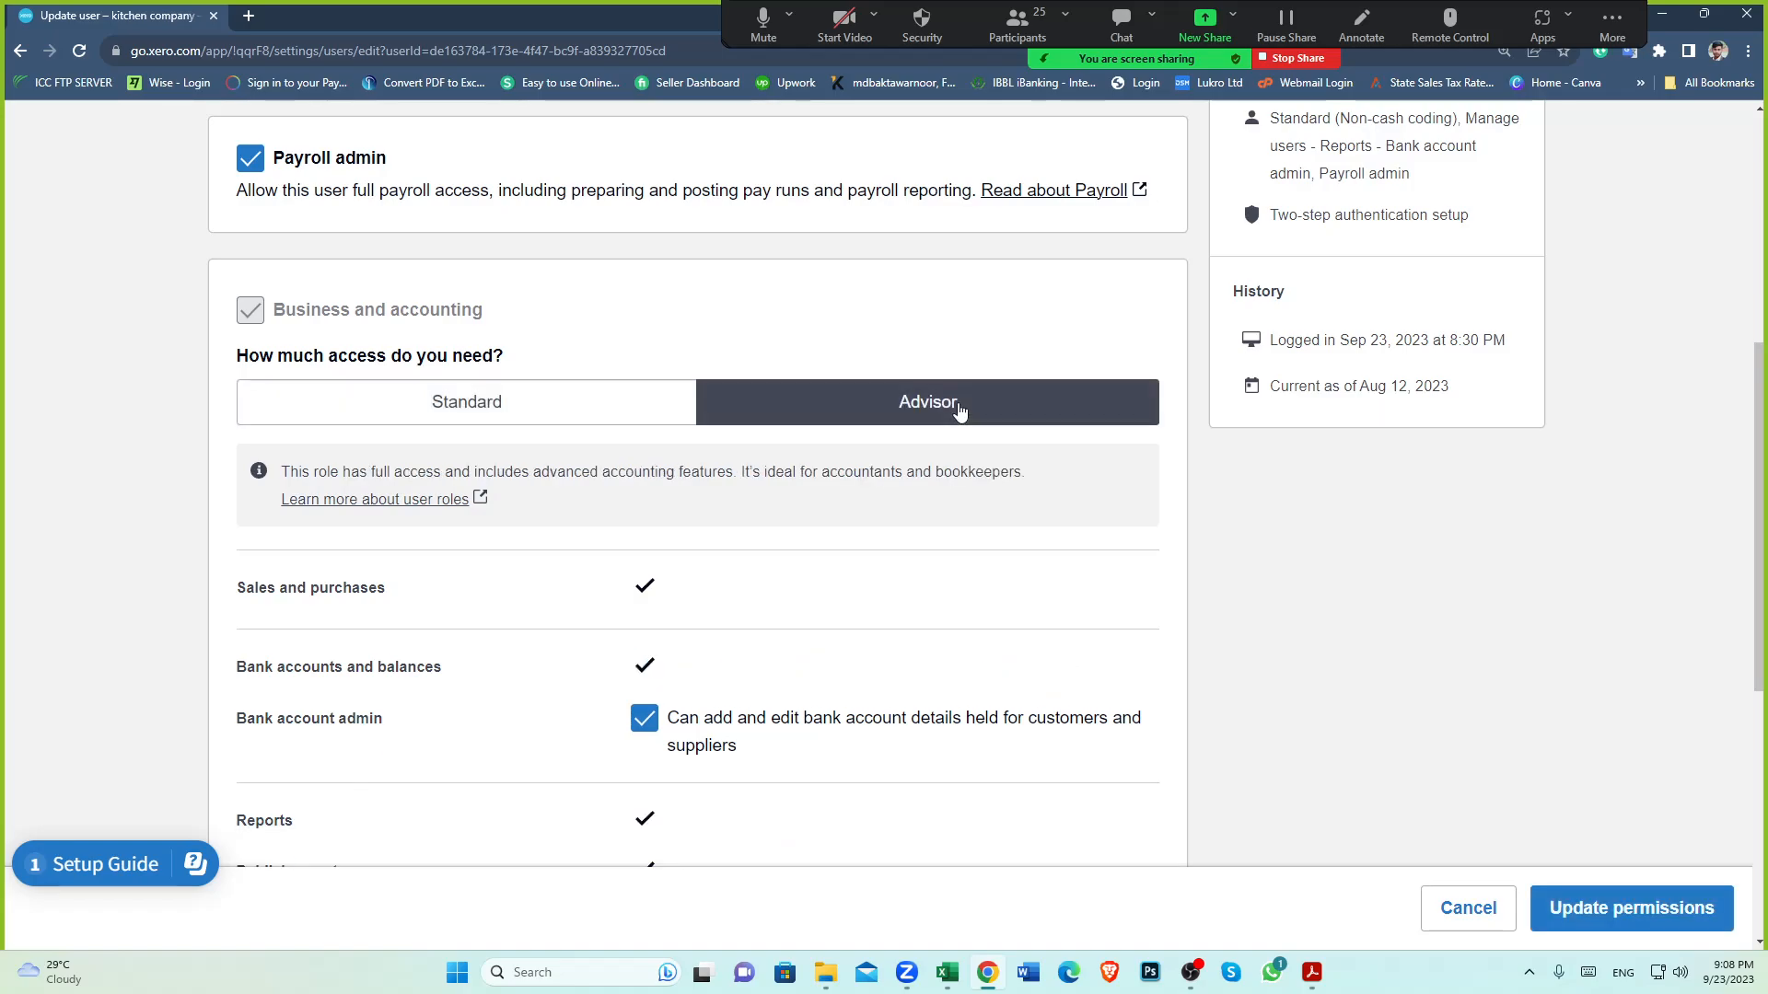
Allow the user to file VAT returns to HMRC by MTD directly from Xero, and save the updated permissions
scroll(958, 405, down, 2)
scroll(923, 276, down, 2)
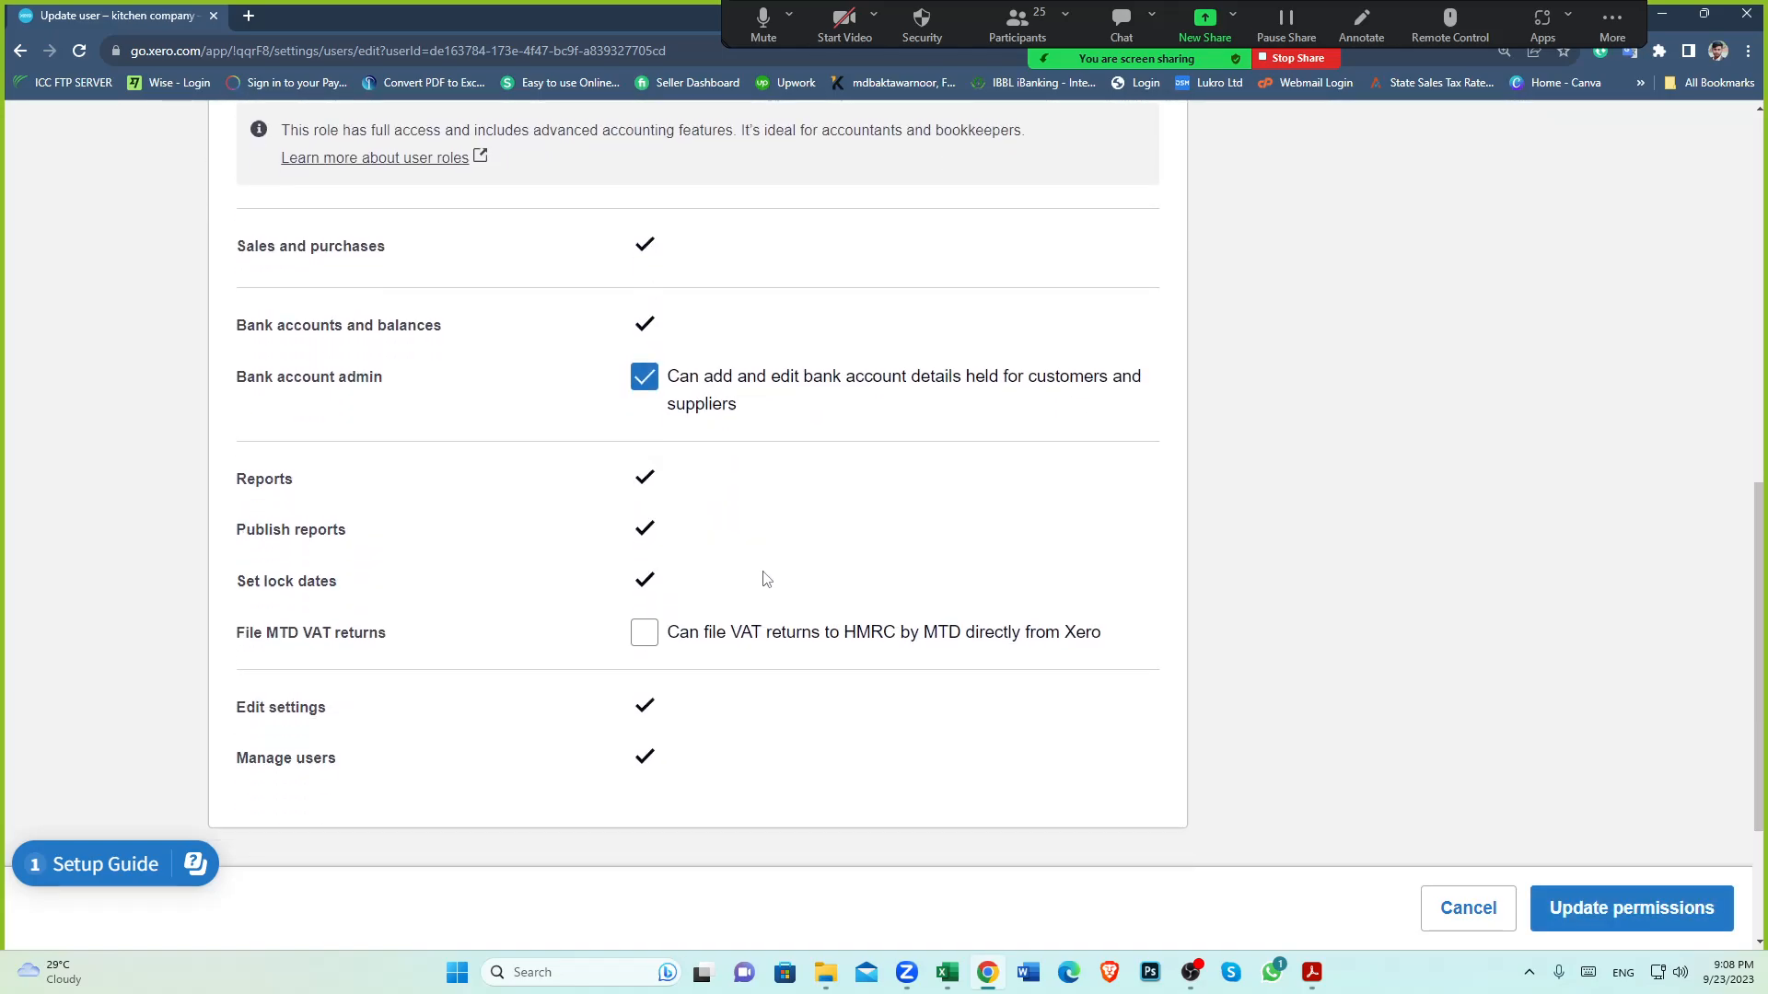
click(644, 607)
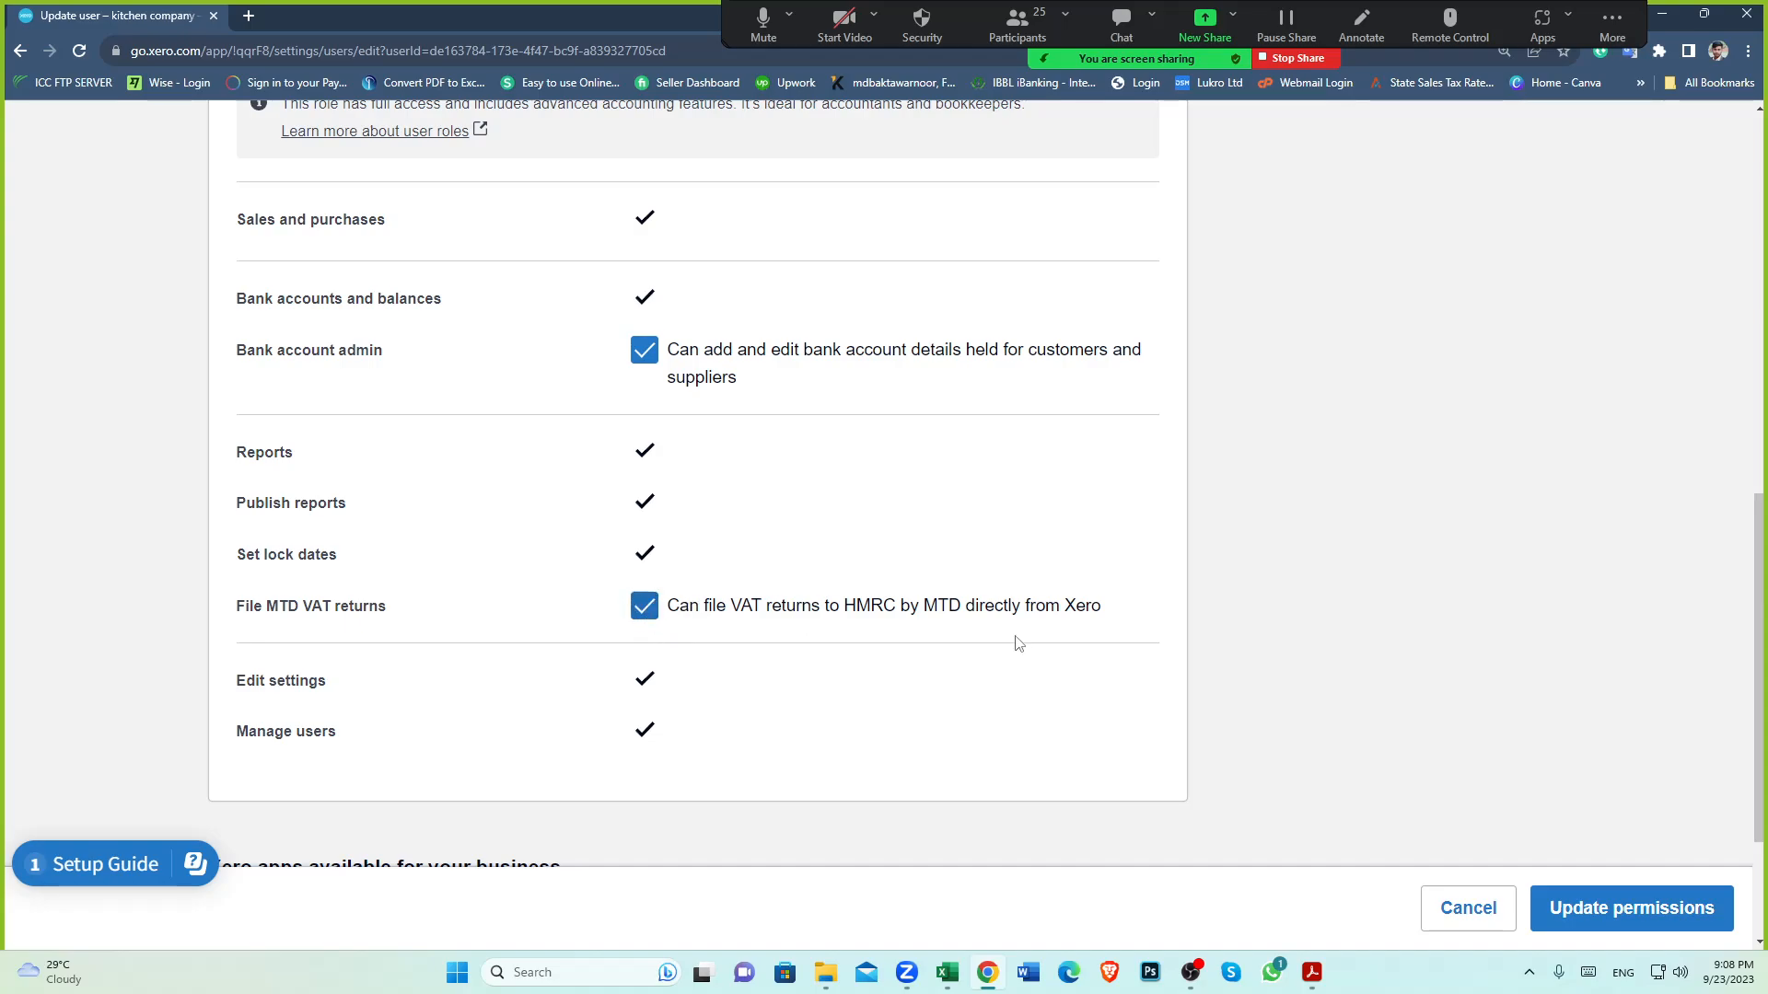
scroll(1519, 820, down, 2)
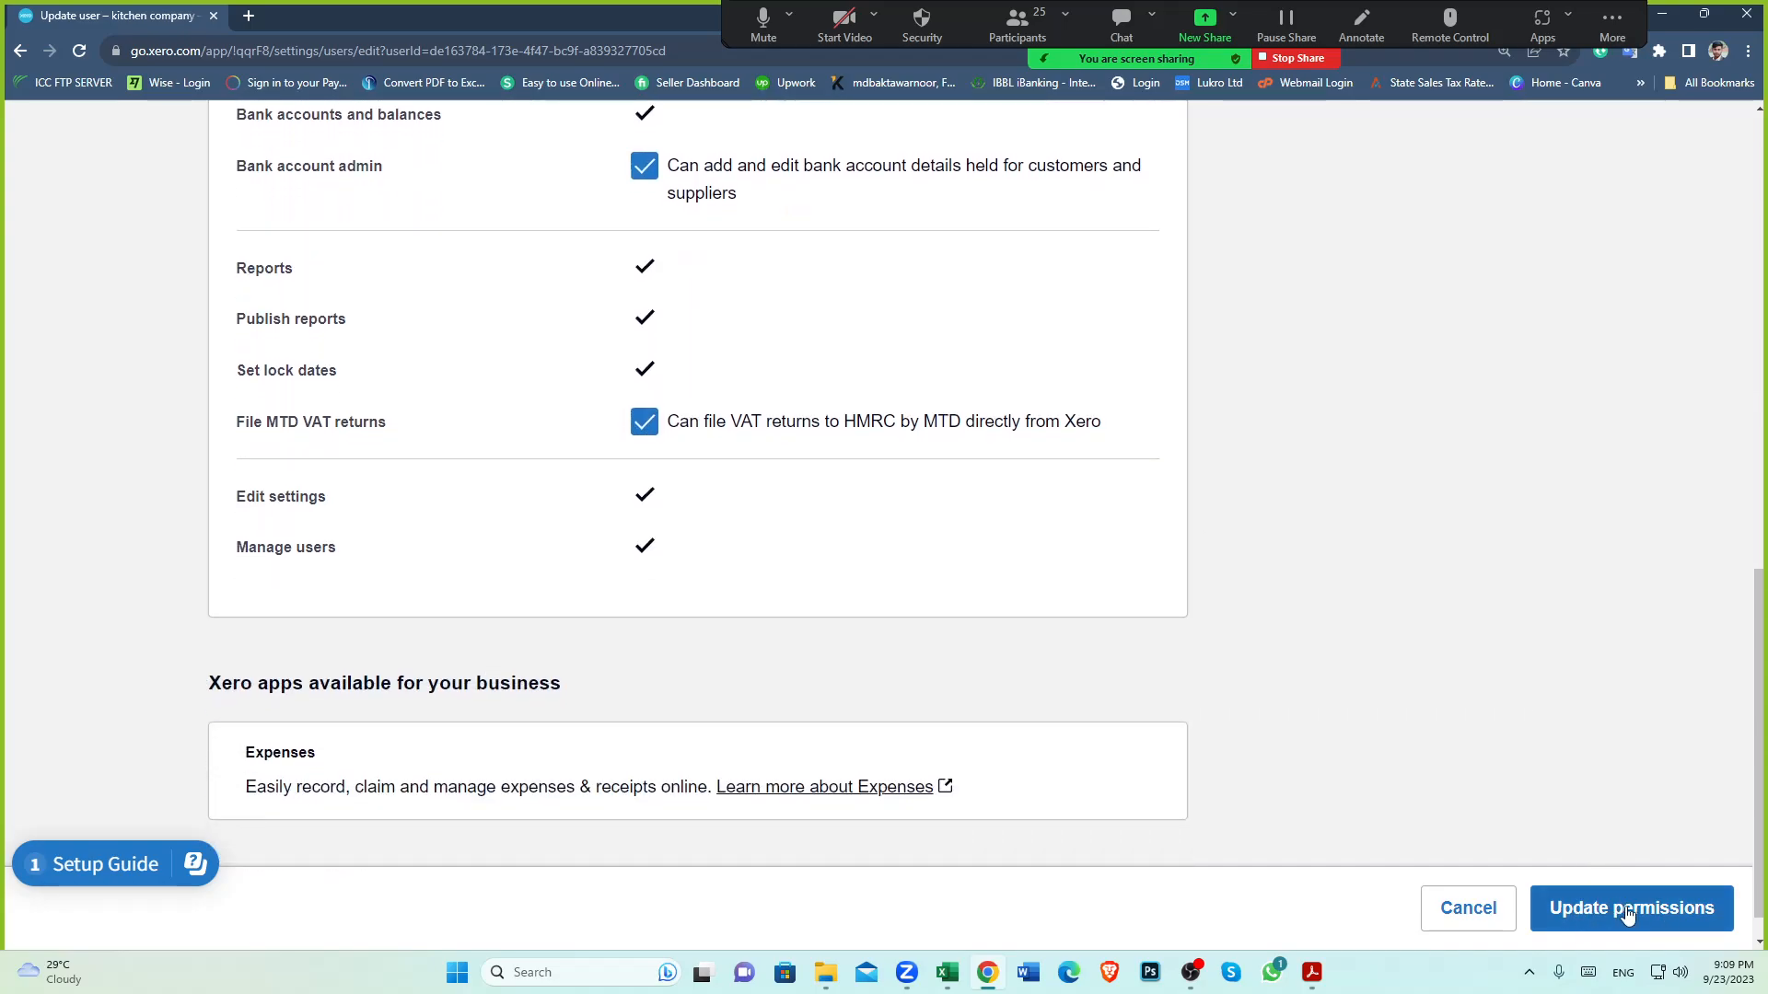
click(1576, 914)
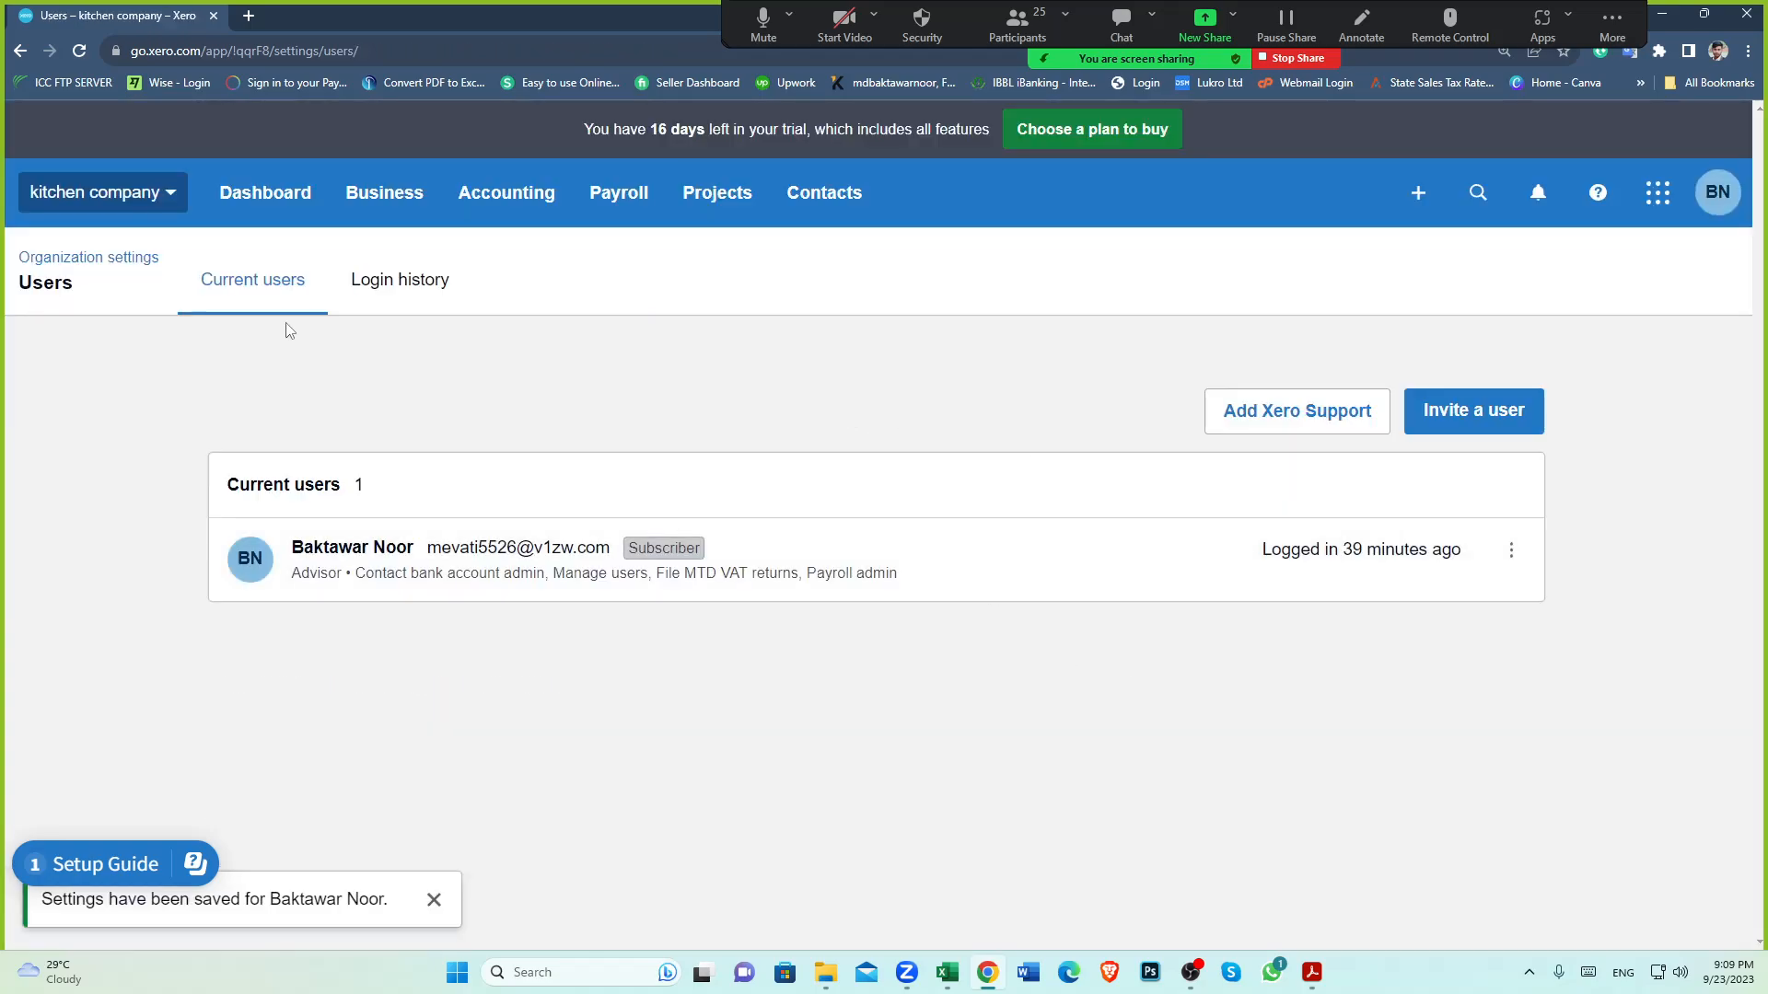
Create a new manual journal from the dashboard with the narration PAYROLL JAN 2020
click(259, 204)
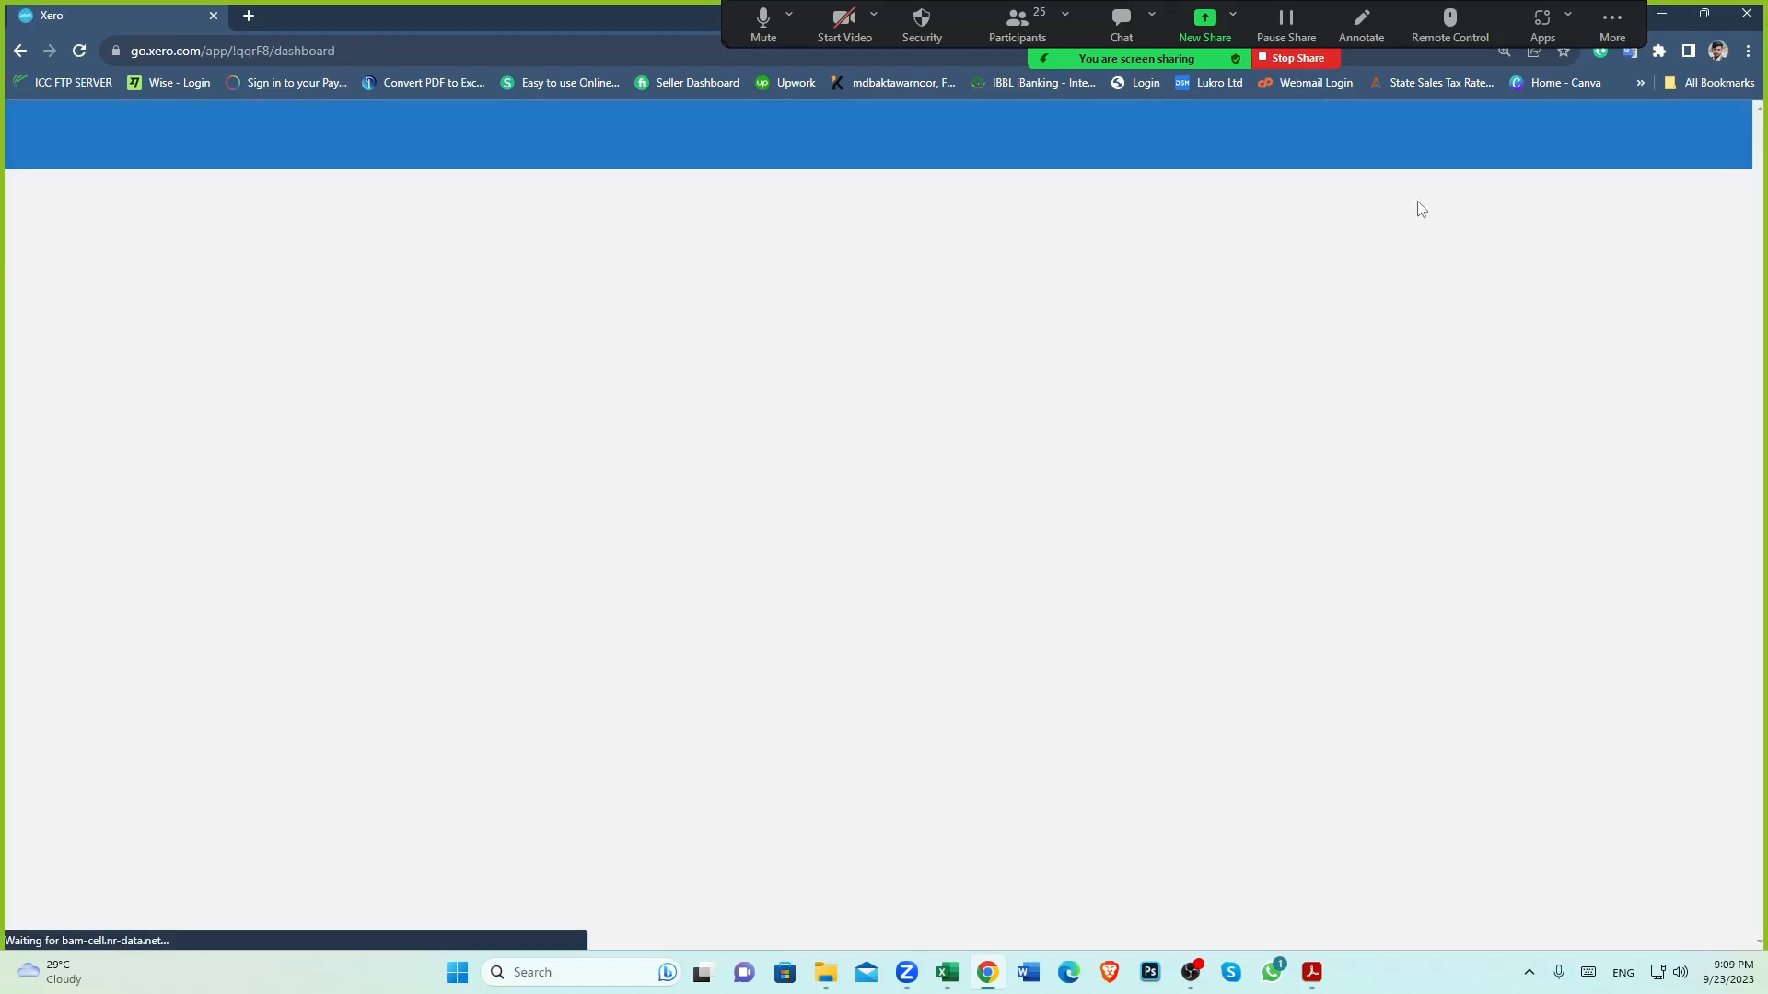
click(1420, 212)
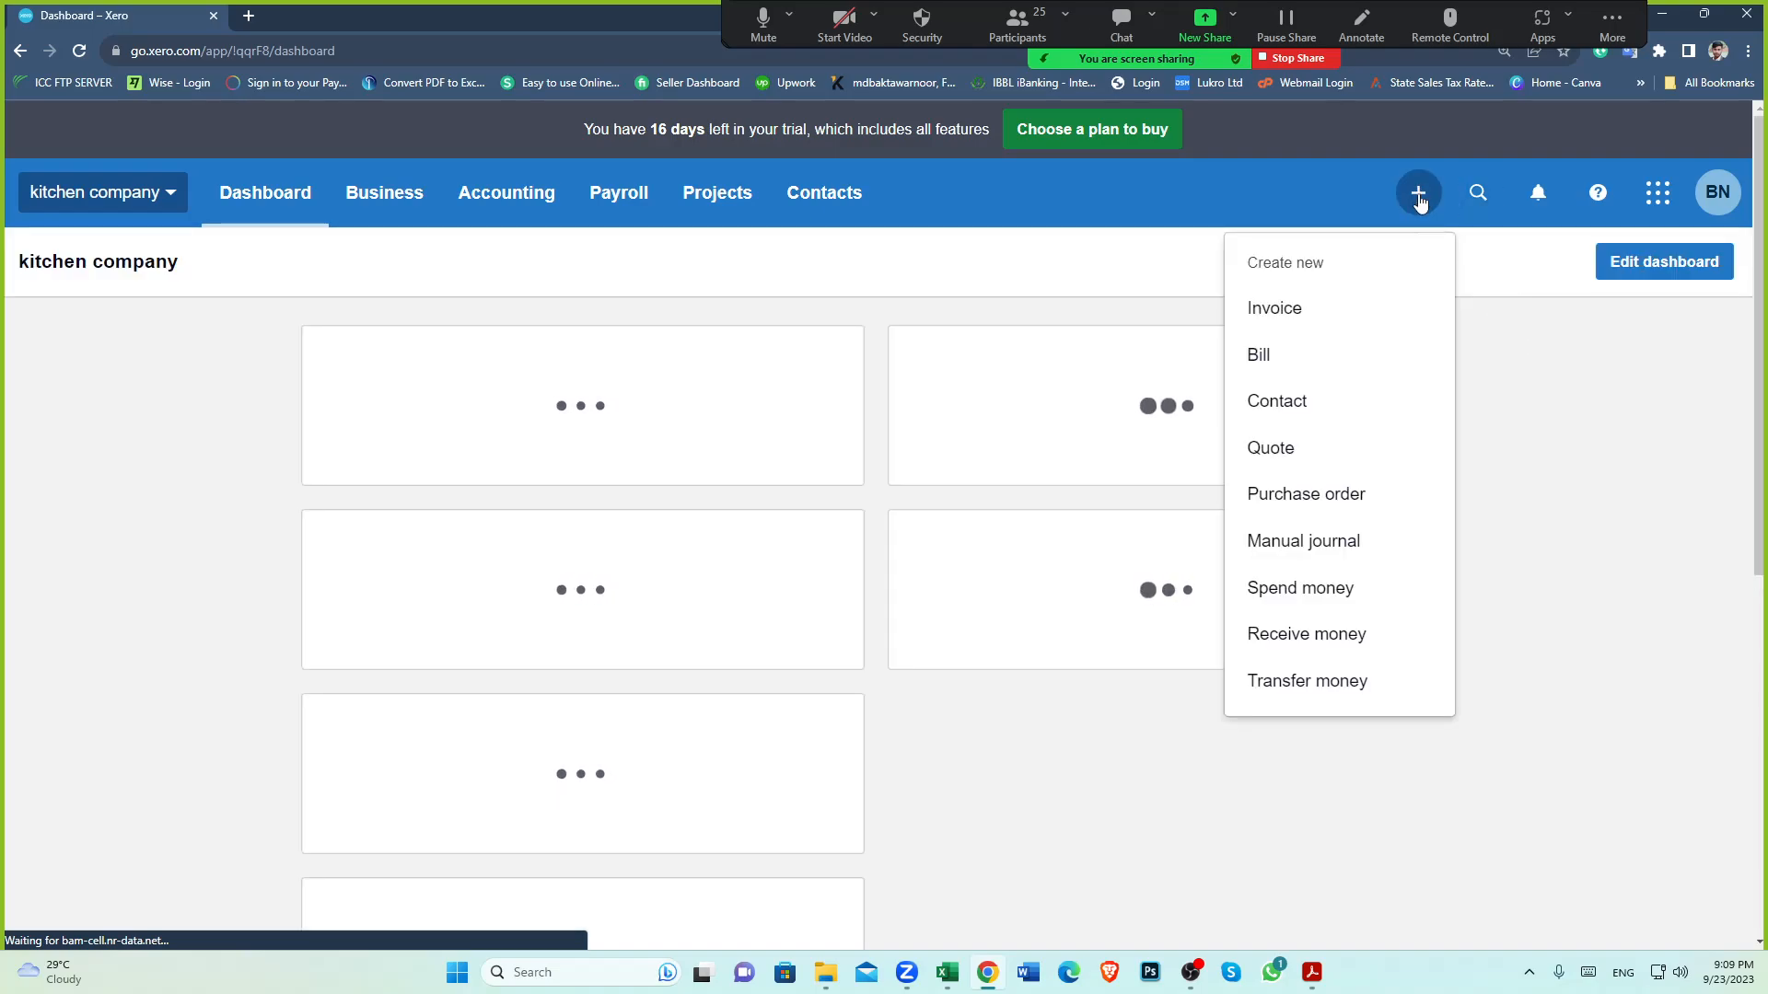
click(1419, 201)
click(1419, 199)
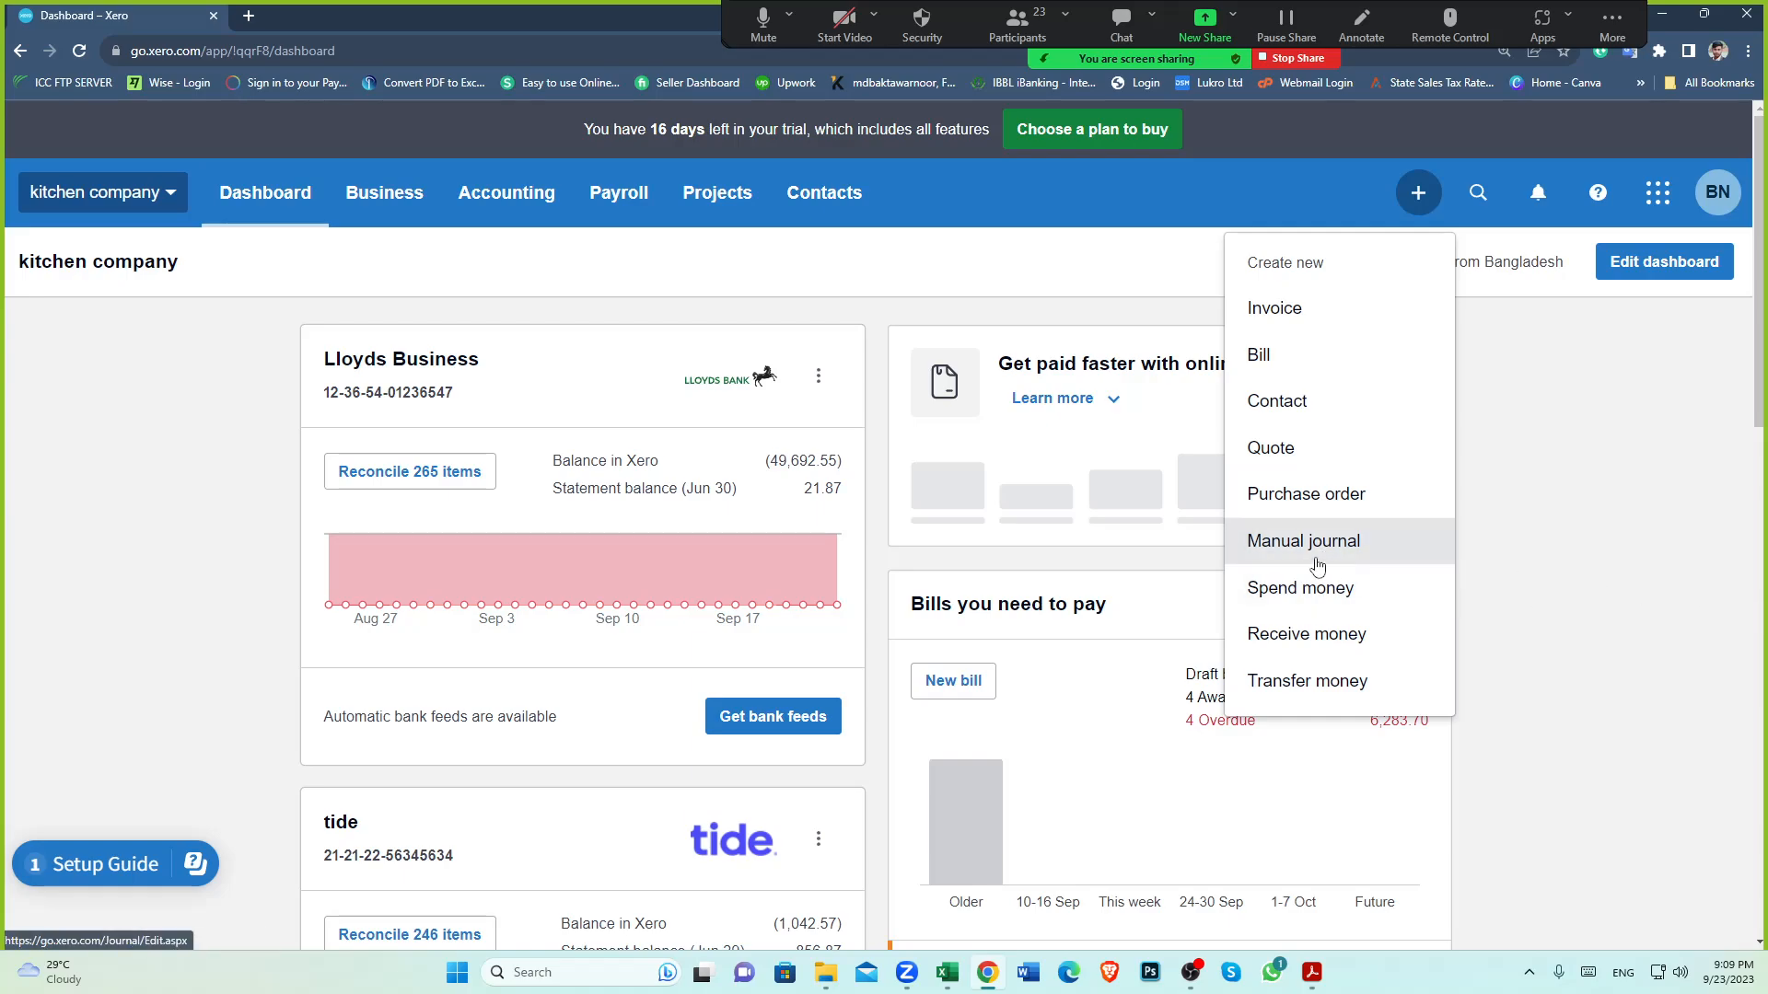
click(1294, 546)
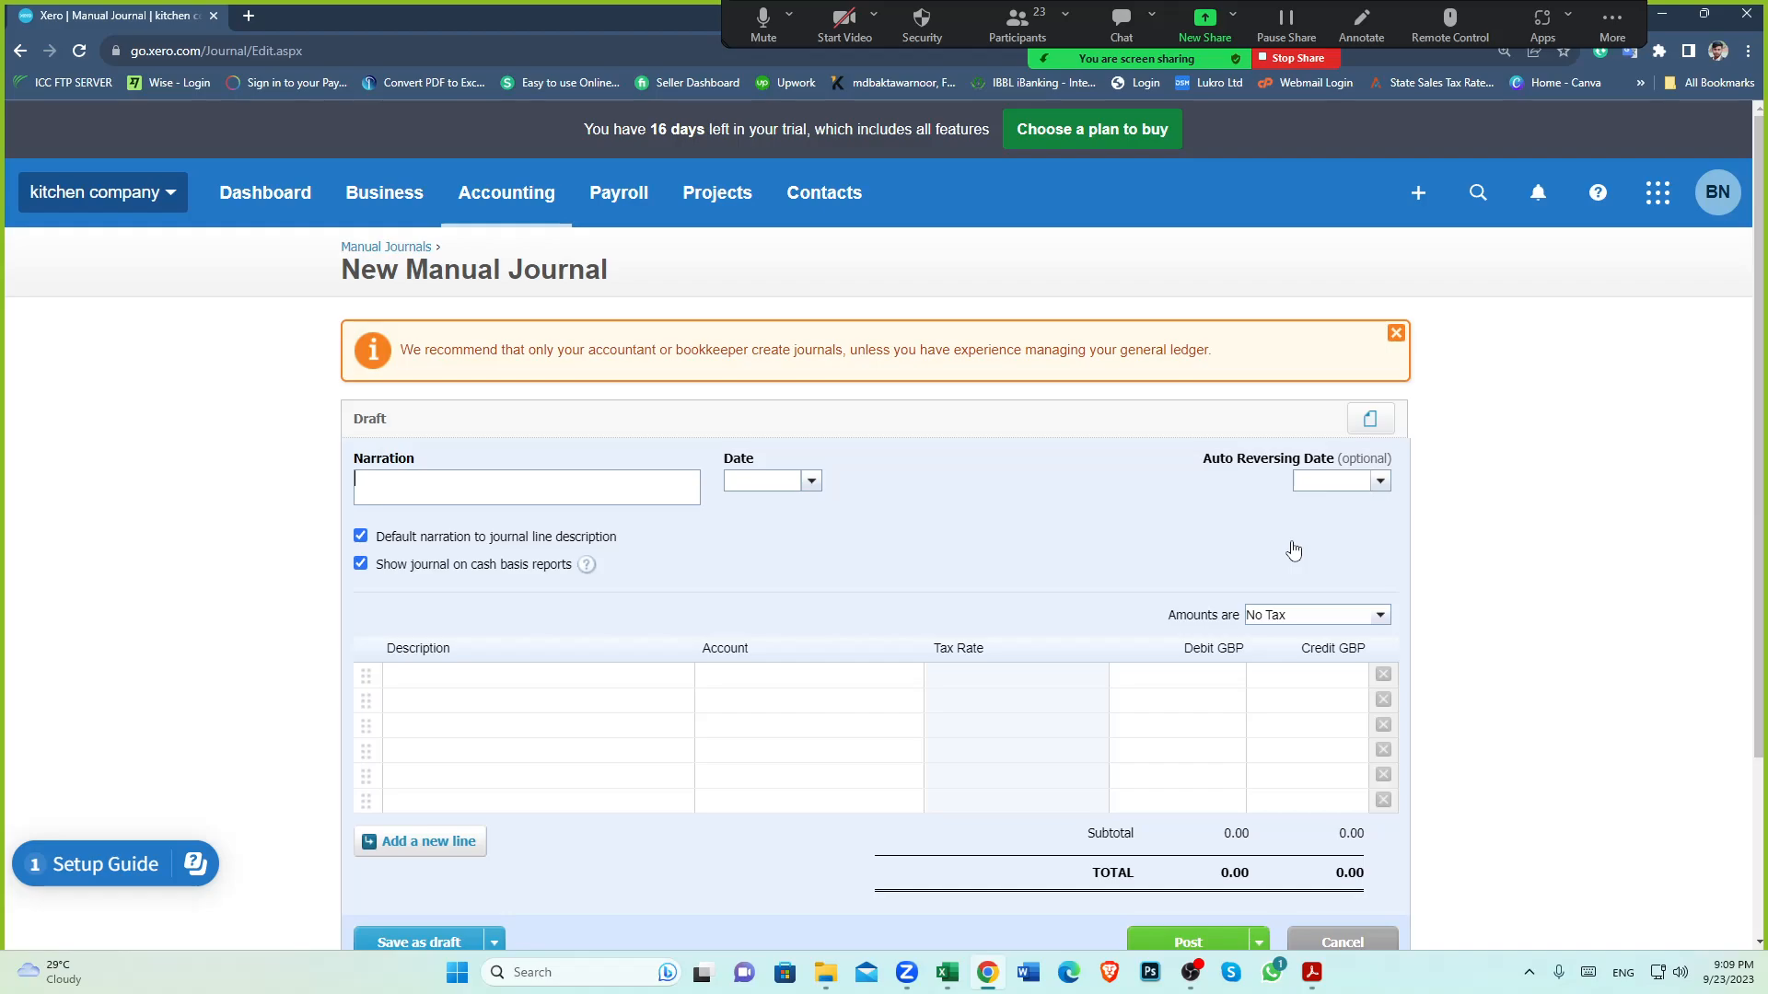
scroll(479, 584, down, 1)
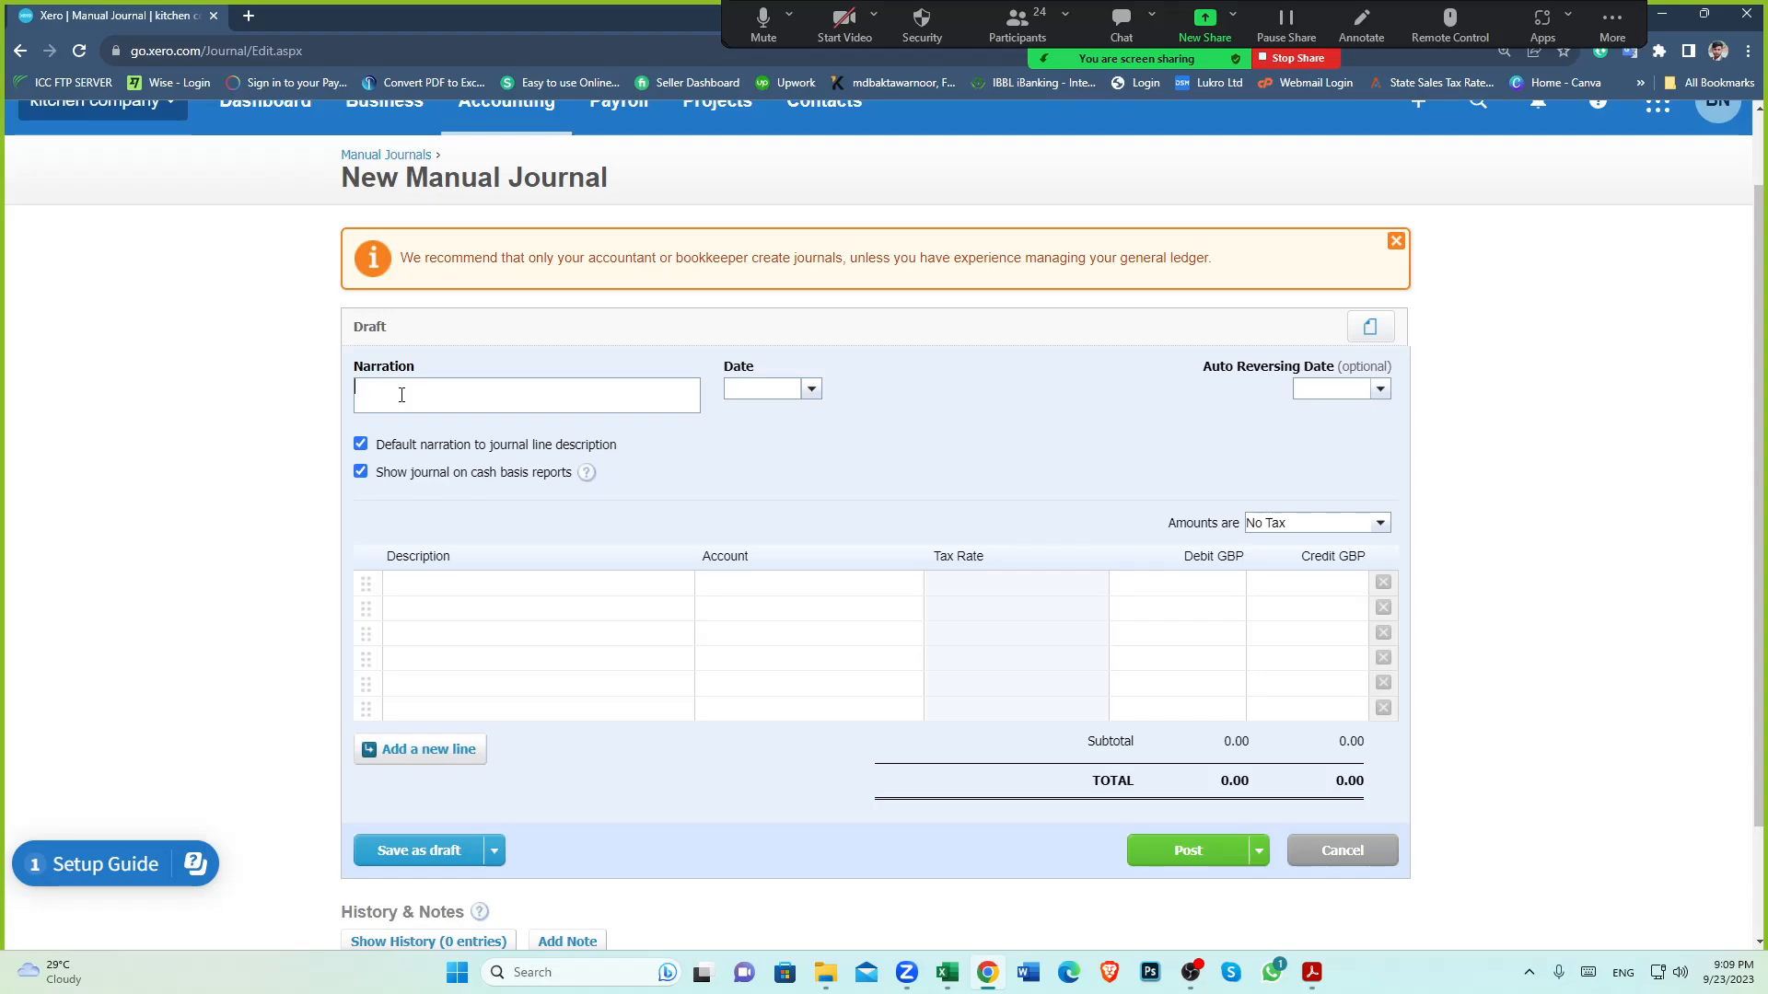
text(PAYROLL JAN 2020)
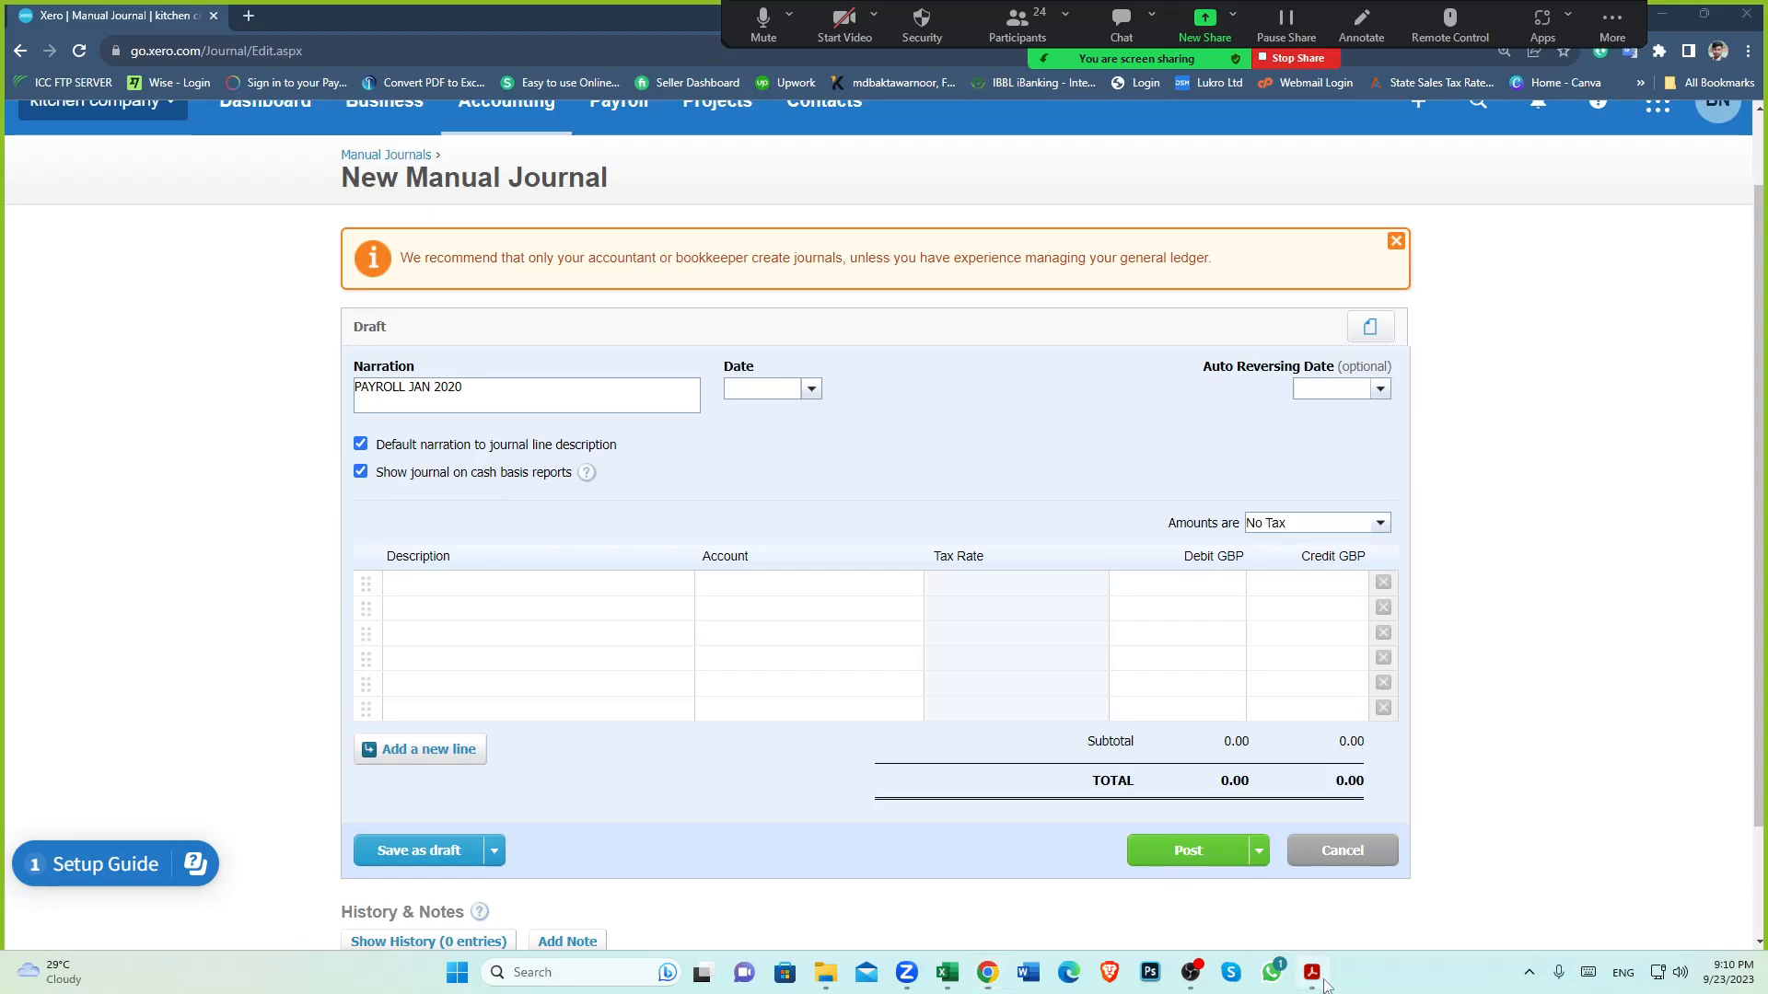
Switch to the PAYPARTIP payment summary in Acrobat and check its process date and tax month
mouse_move(1312, 972)
click(1414, 888)
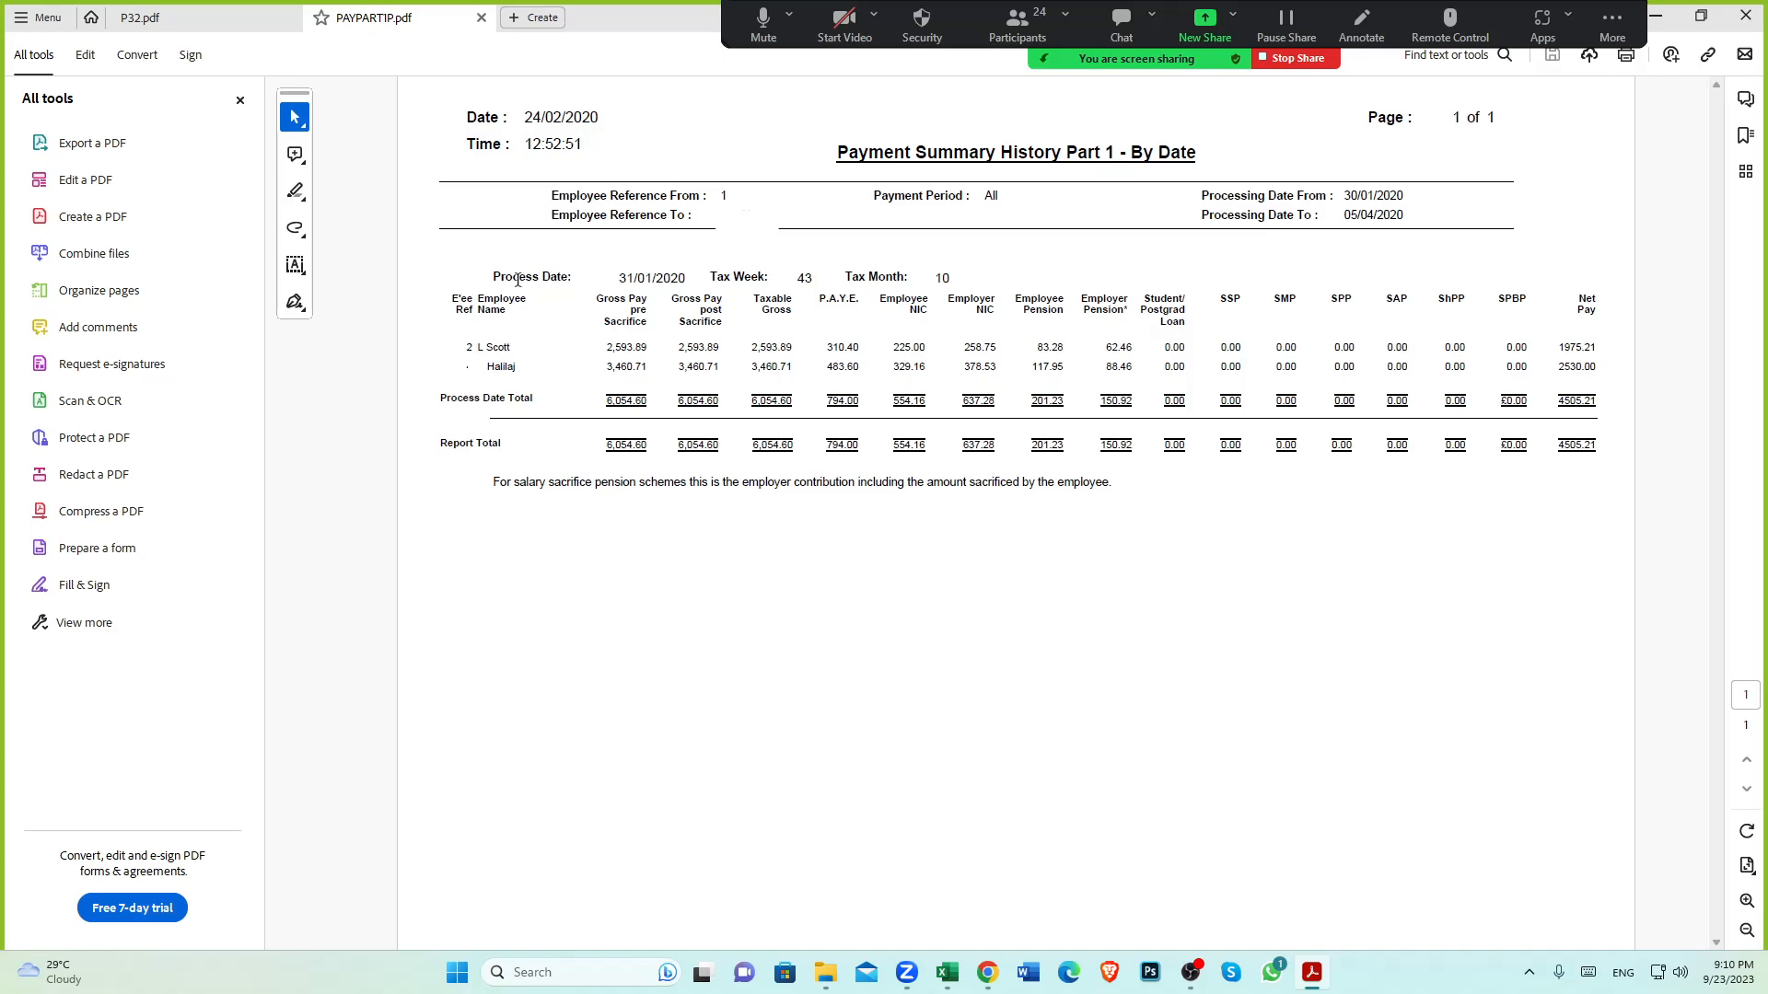
drag(621, 280, 690, 287)
click(591, 329)
drag(623, 280, 702, 300)
click(711, 547)
drag(844, 277, 906, 293)
click(906, 293)
drag(934, 277, 944, 277)
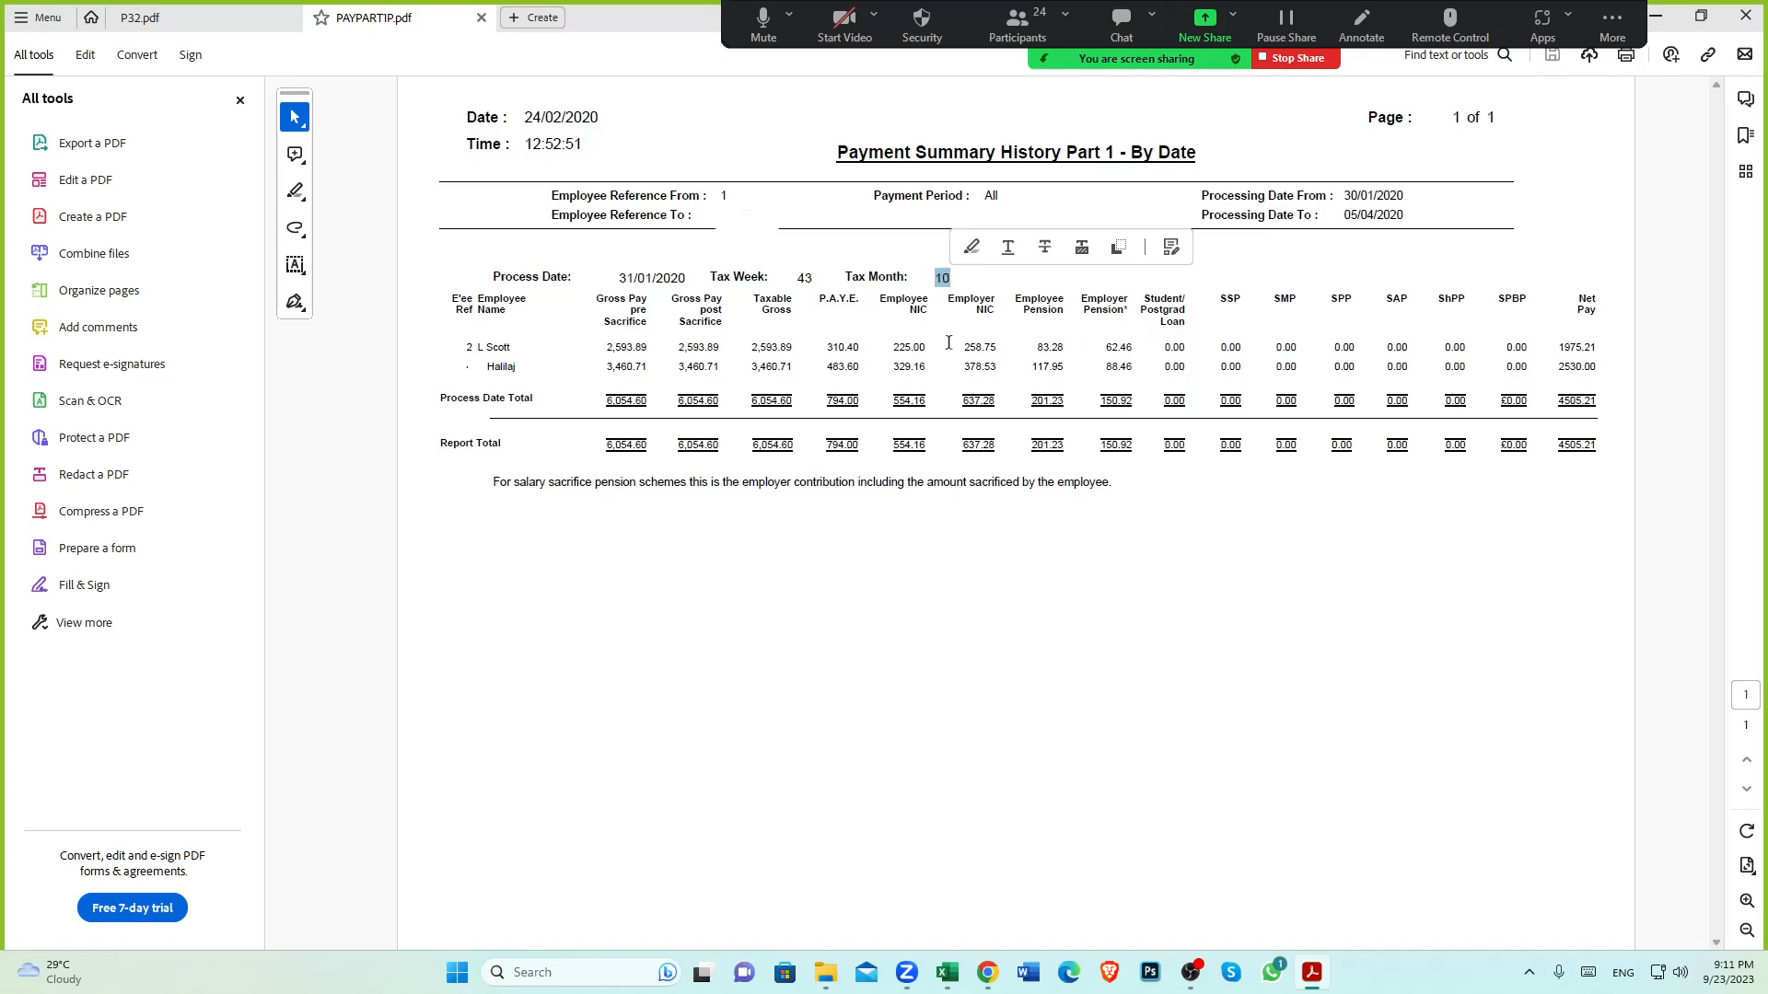
click(932, 283)
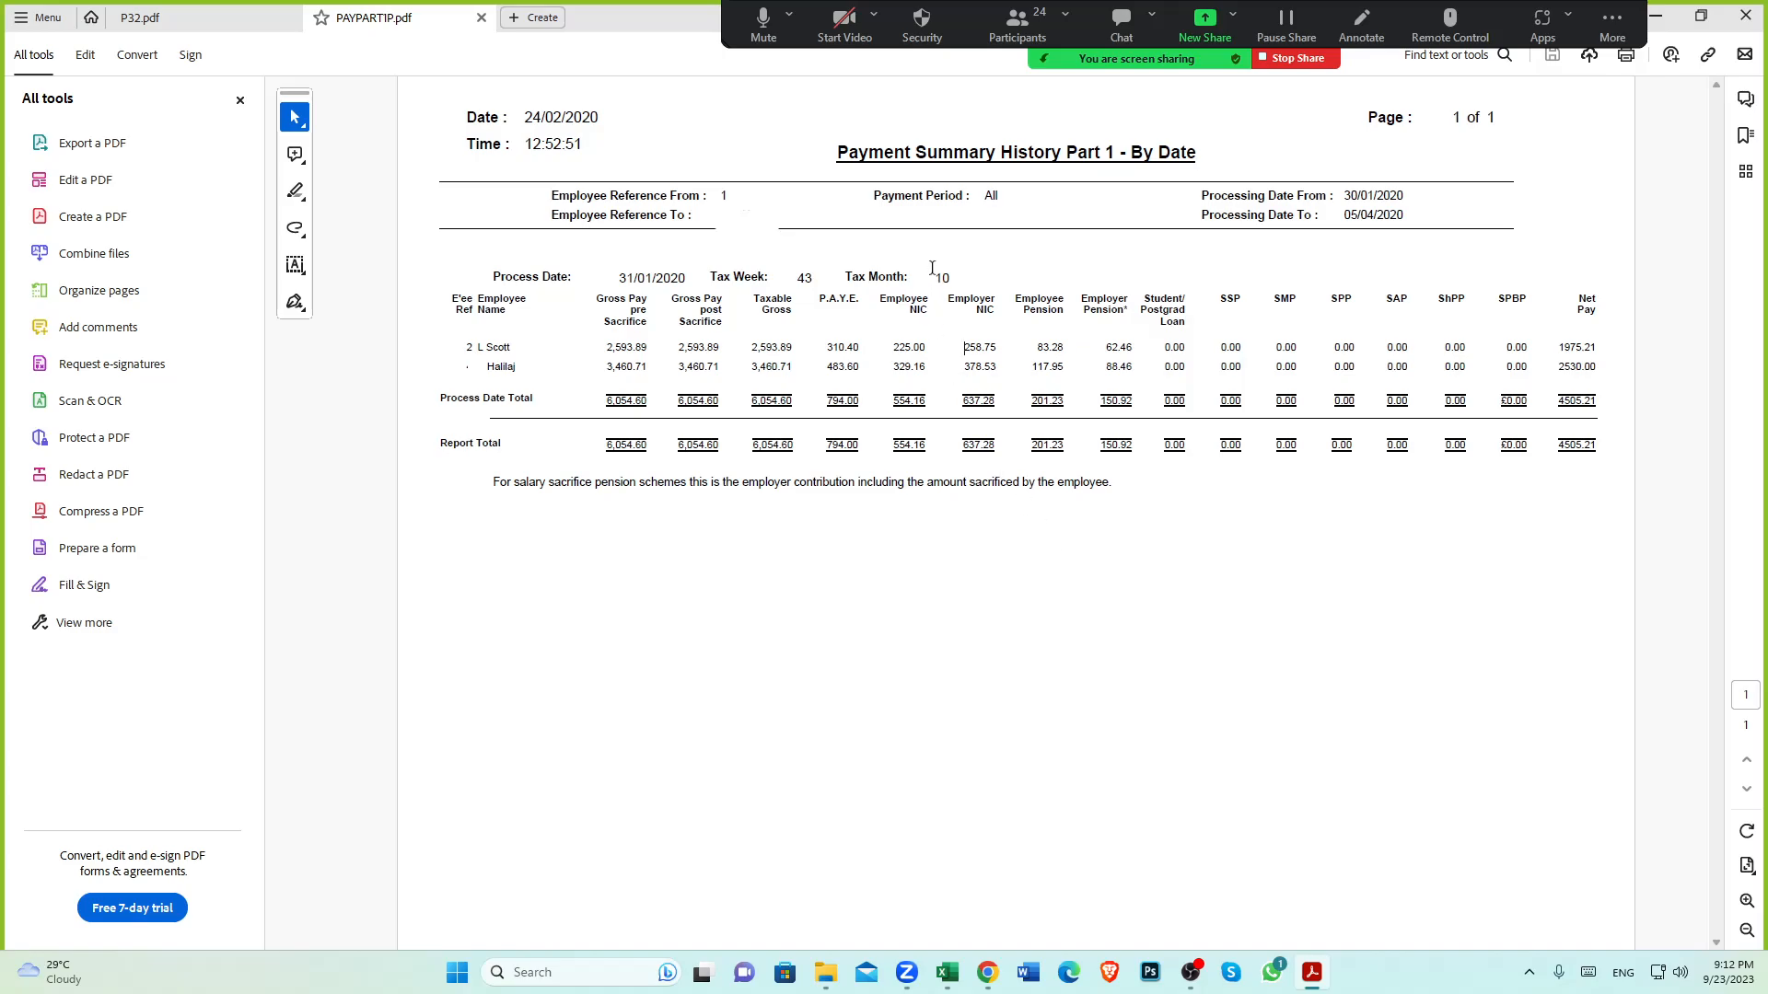
drag(938, 280, 953, 280)
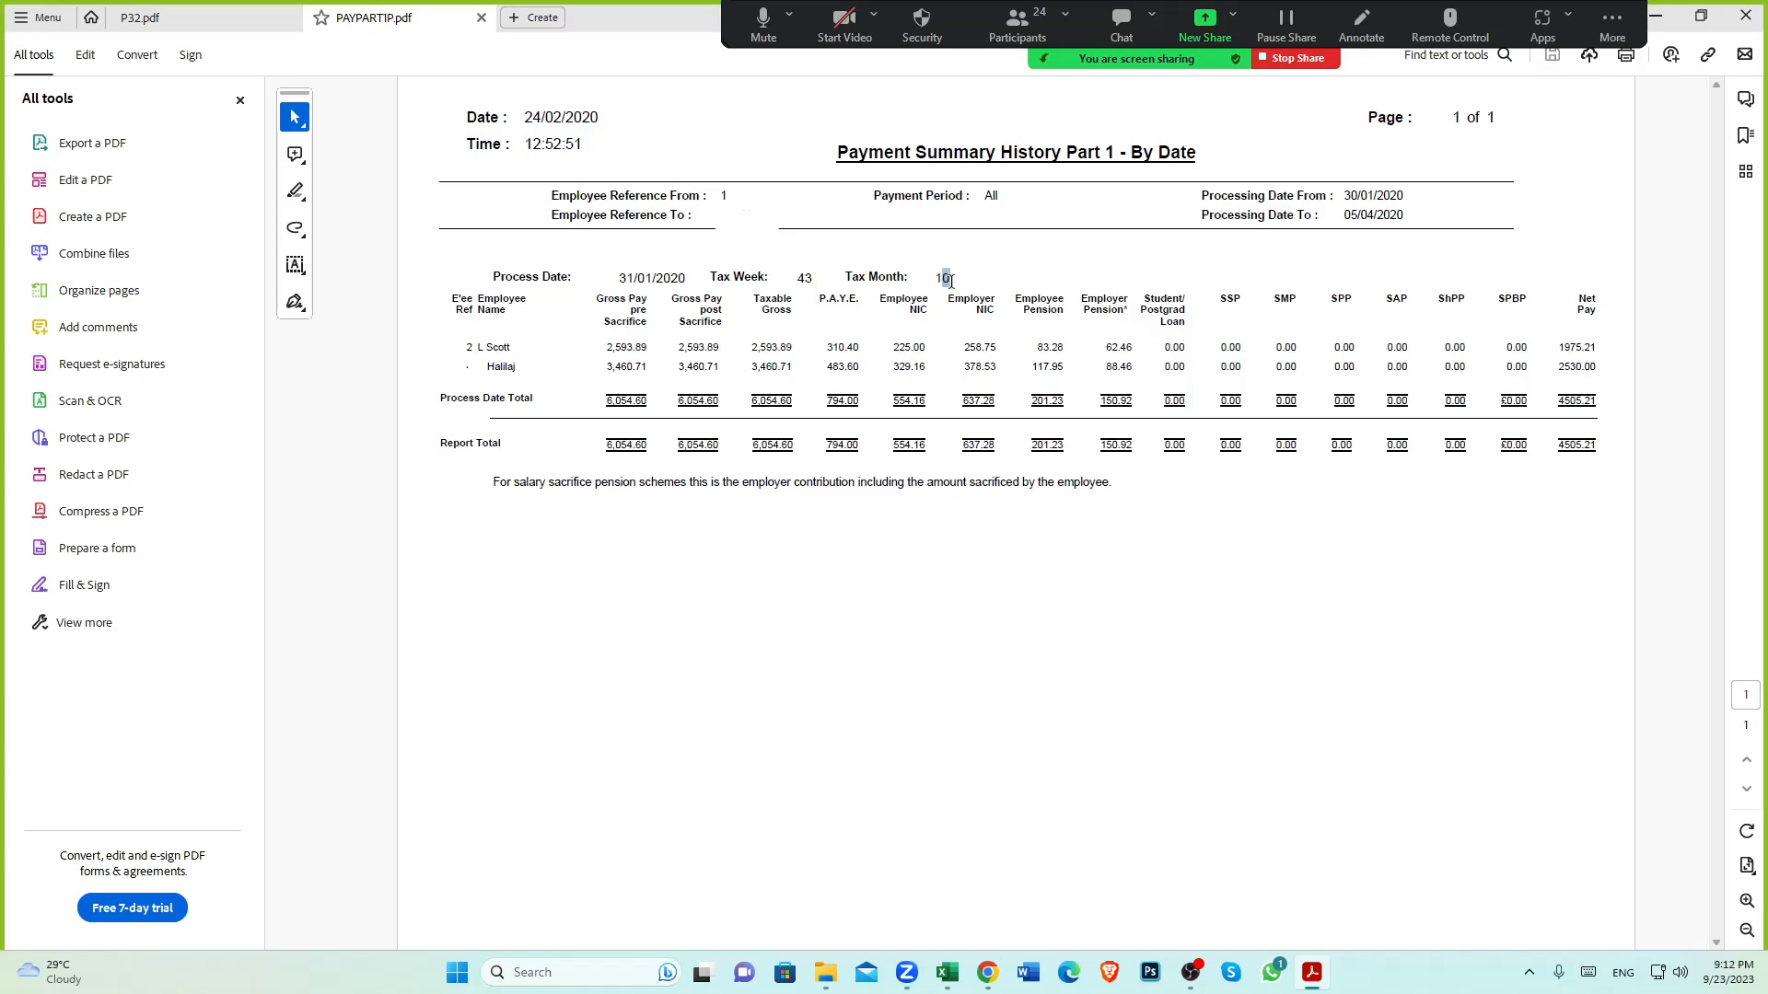
click(945, 358)
Switch back to Xero in Chrome and set the manual journal's date to 31 Jan 2020
click(992, 974)
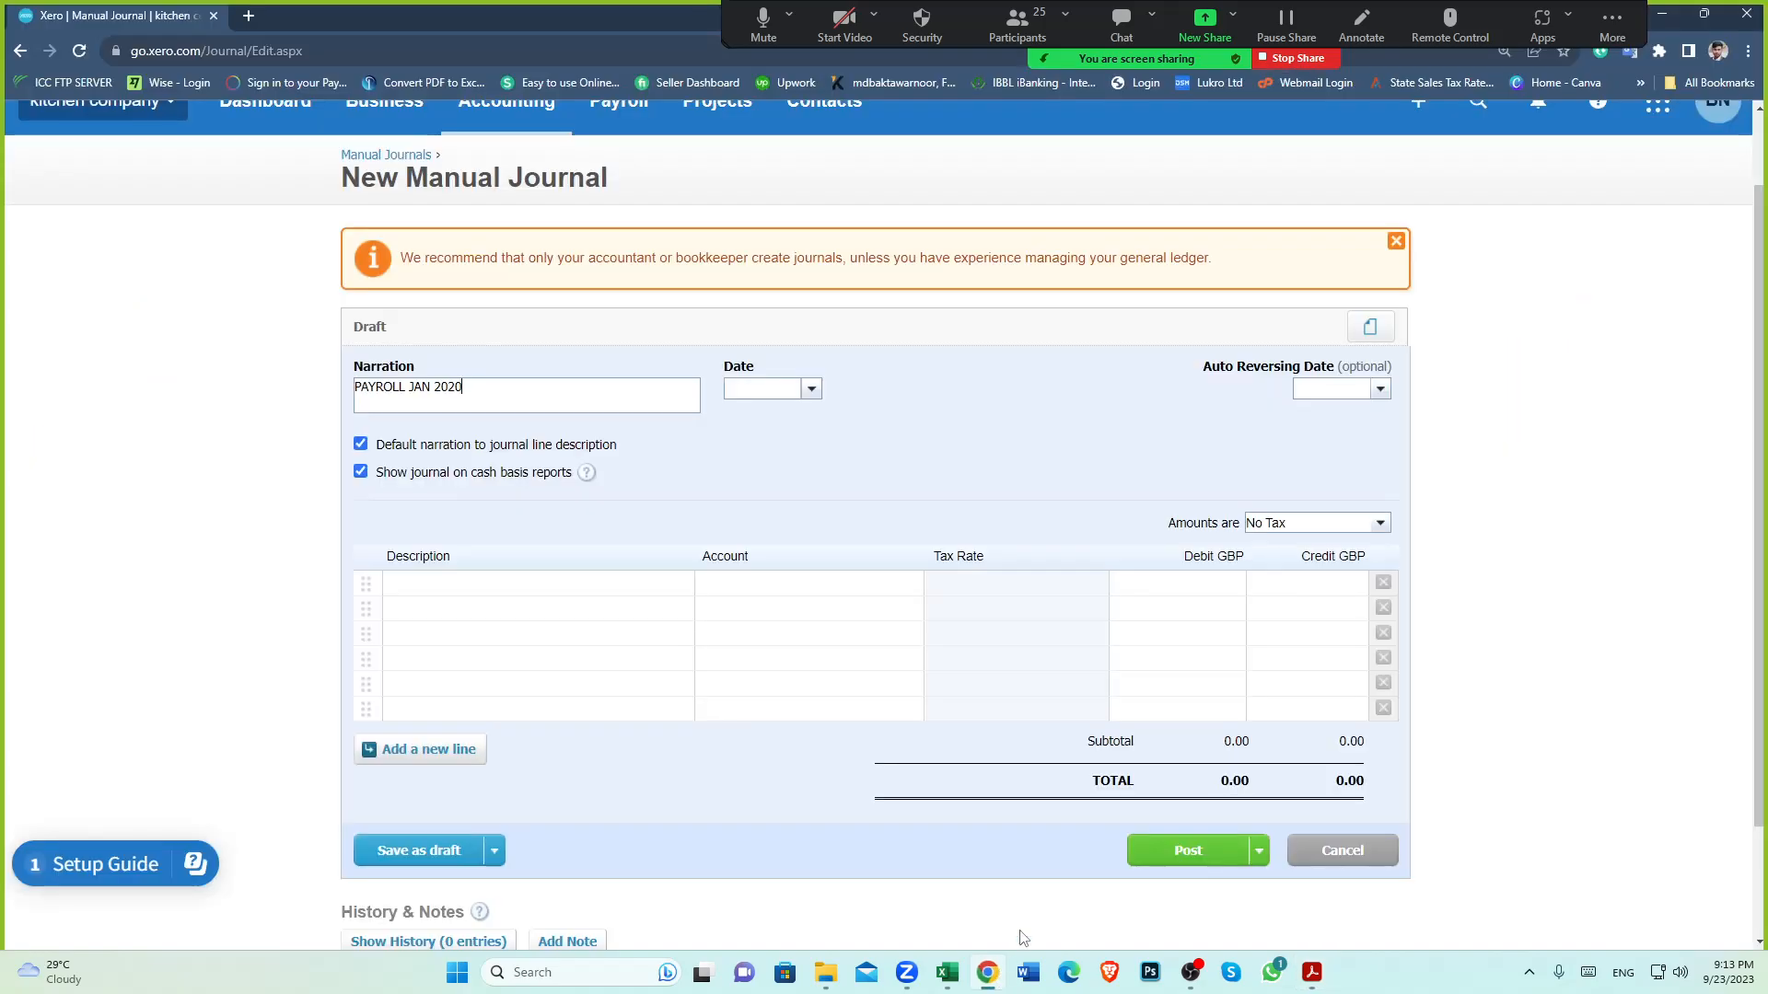
click(811, 389)
click(871, 421)
click(871, 473)
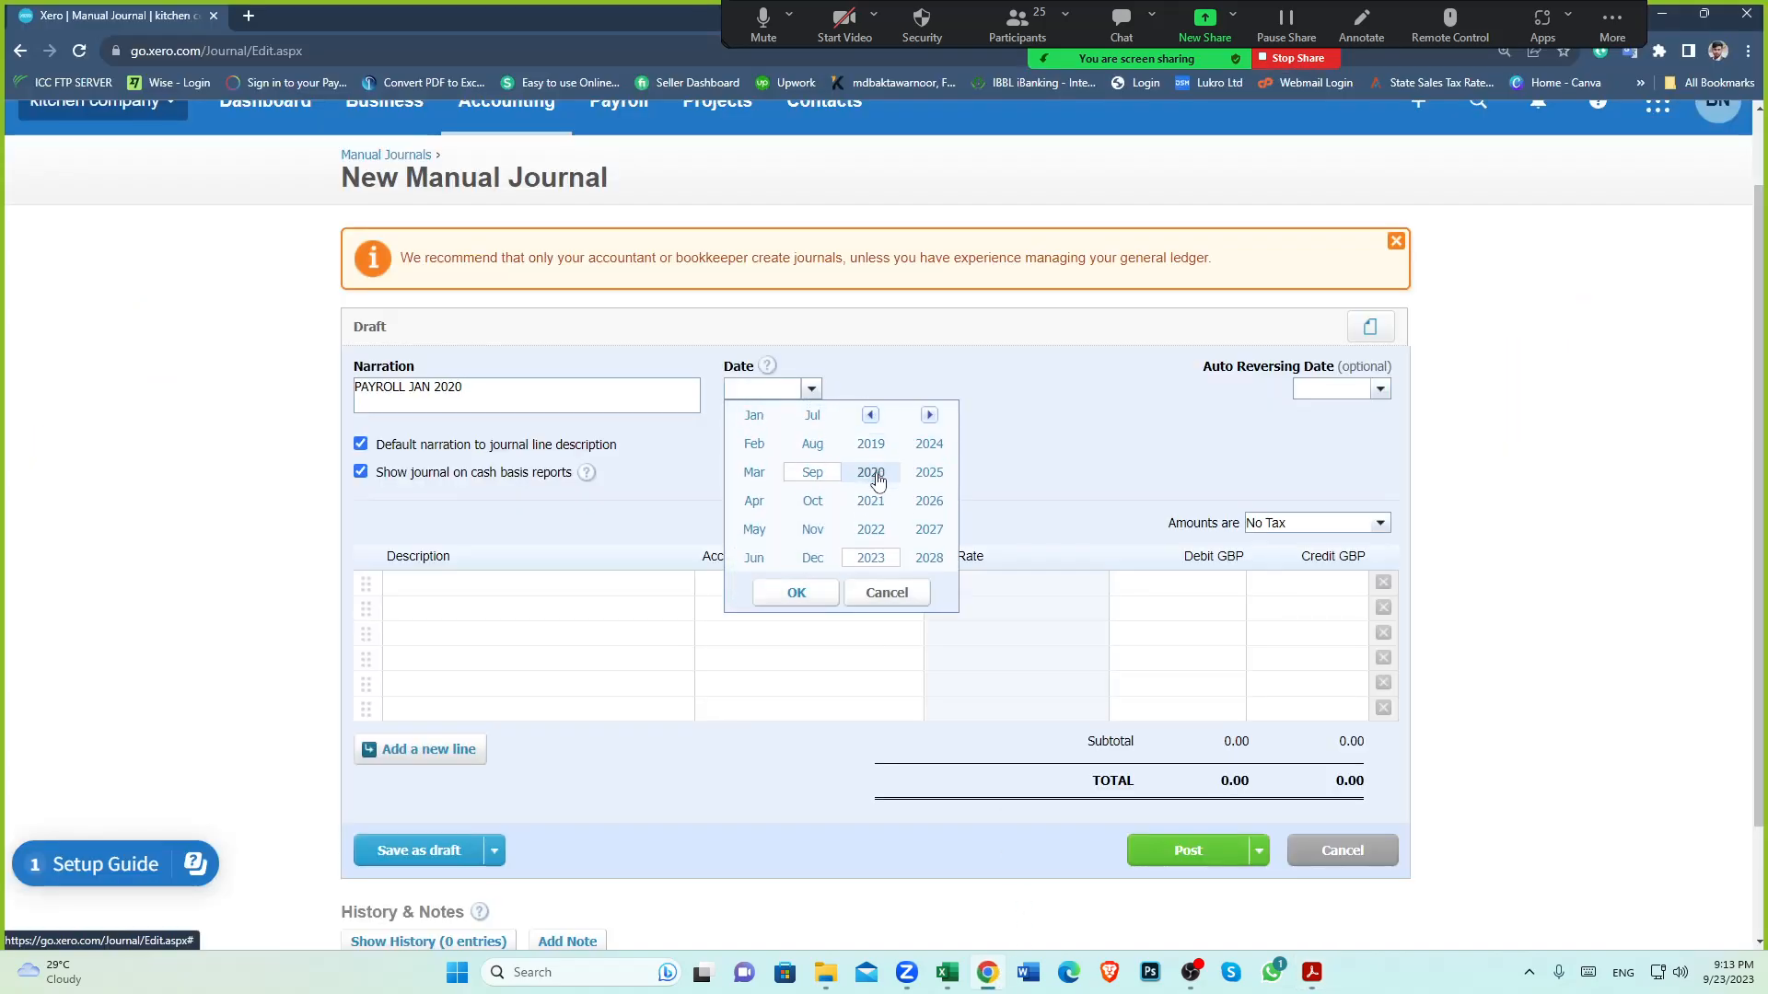
click(754, 415)
click(820, 594)
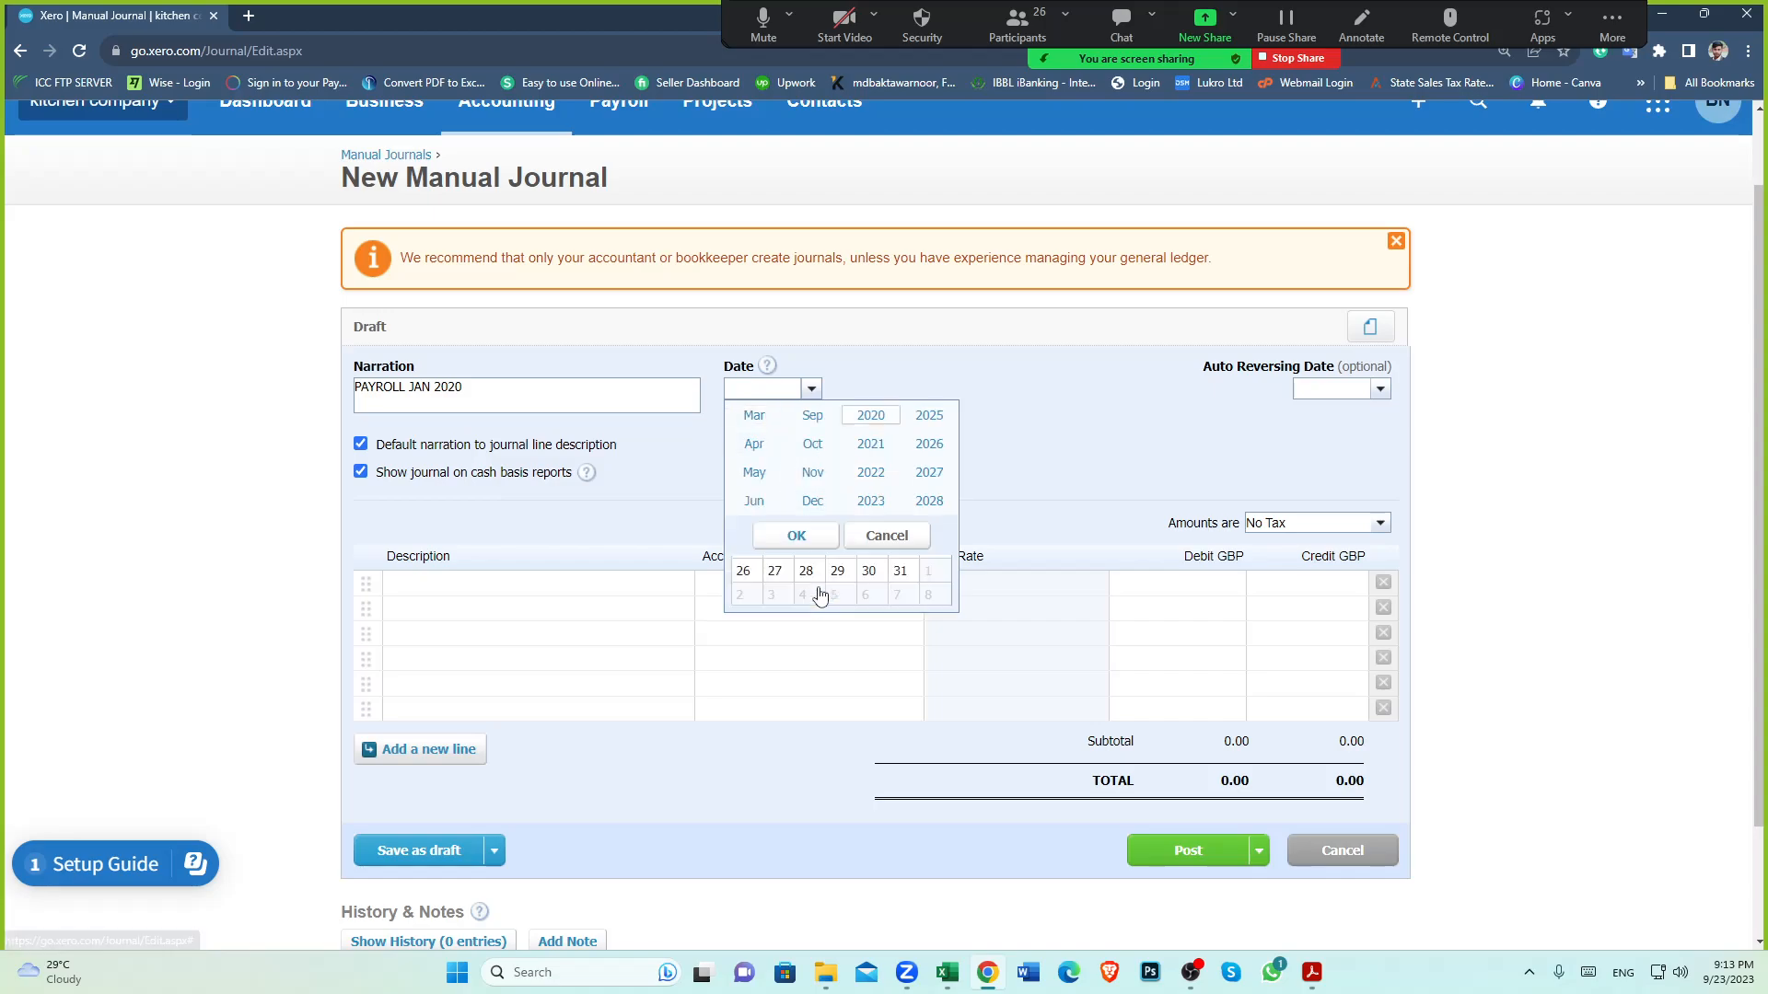
click(900, 571)
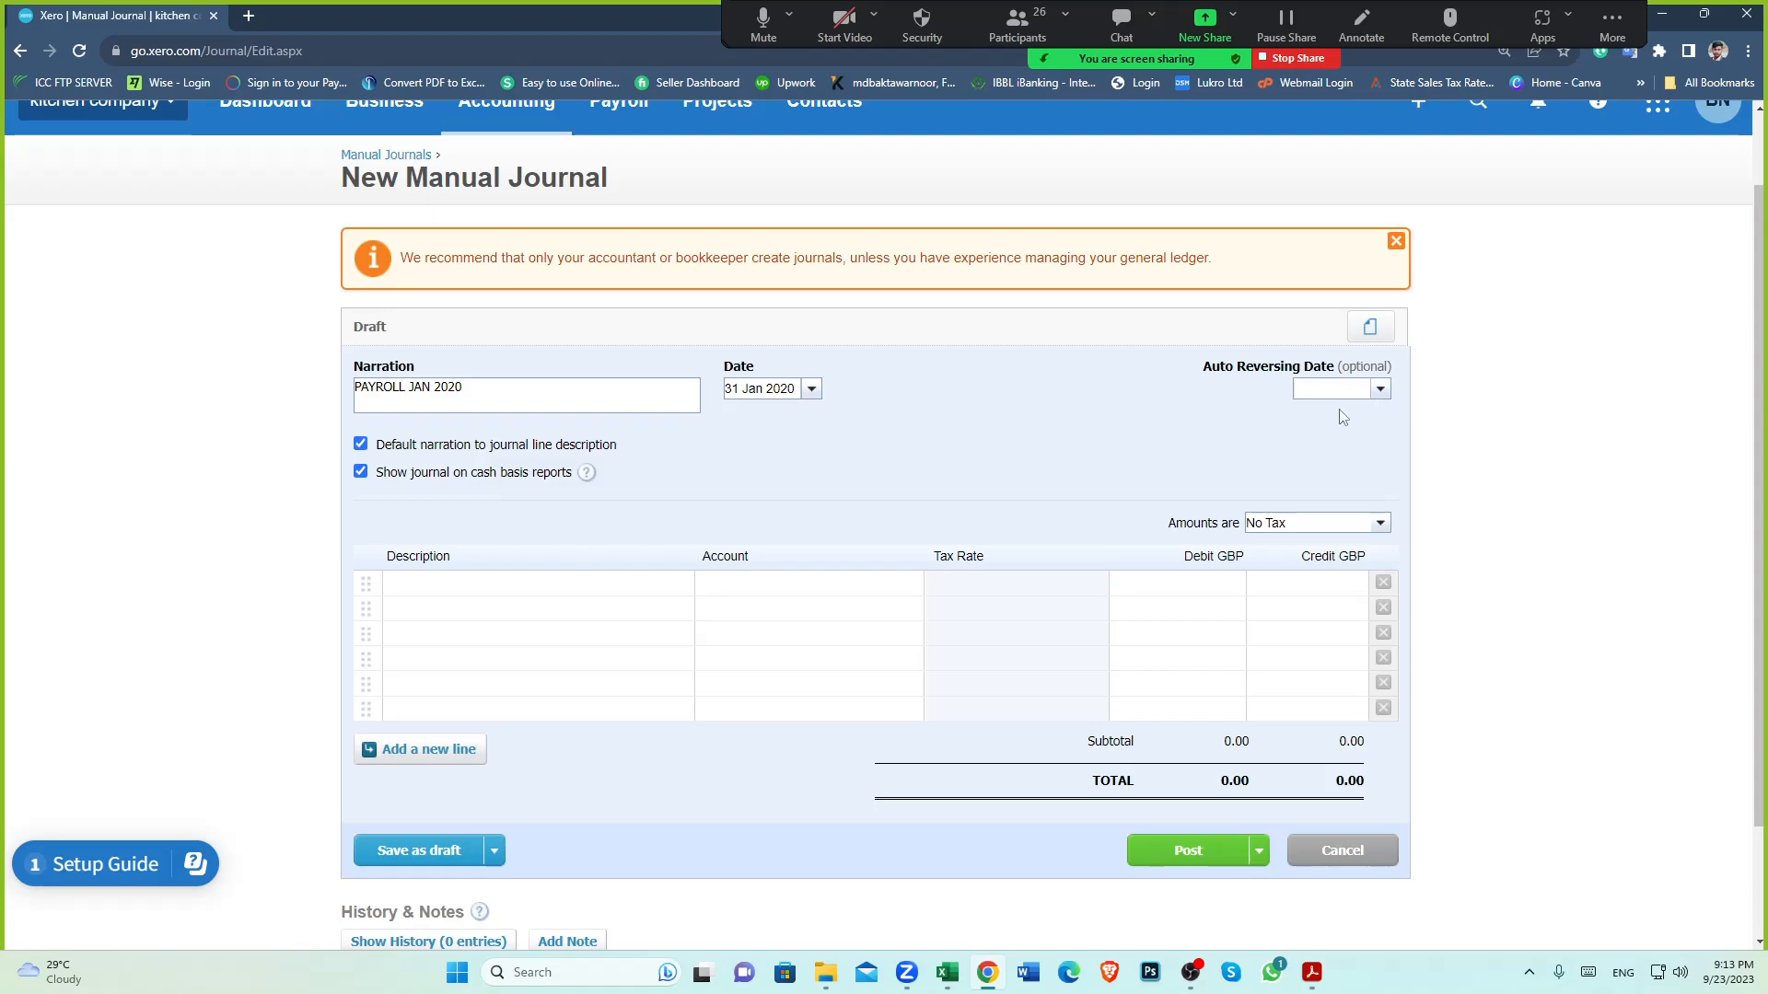
scroll(1147, 430, down, 3)
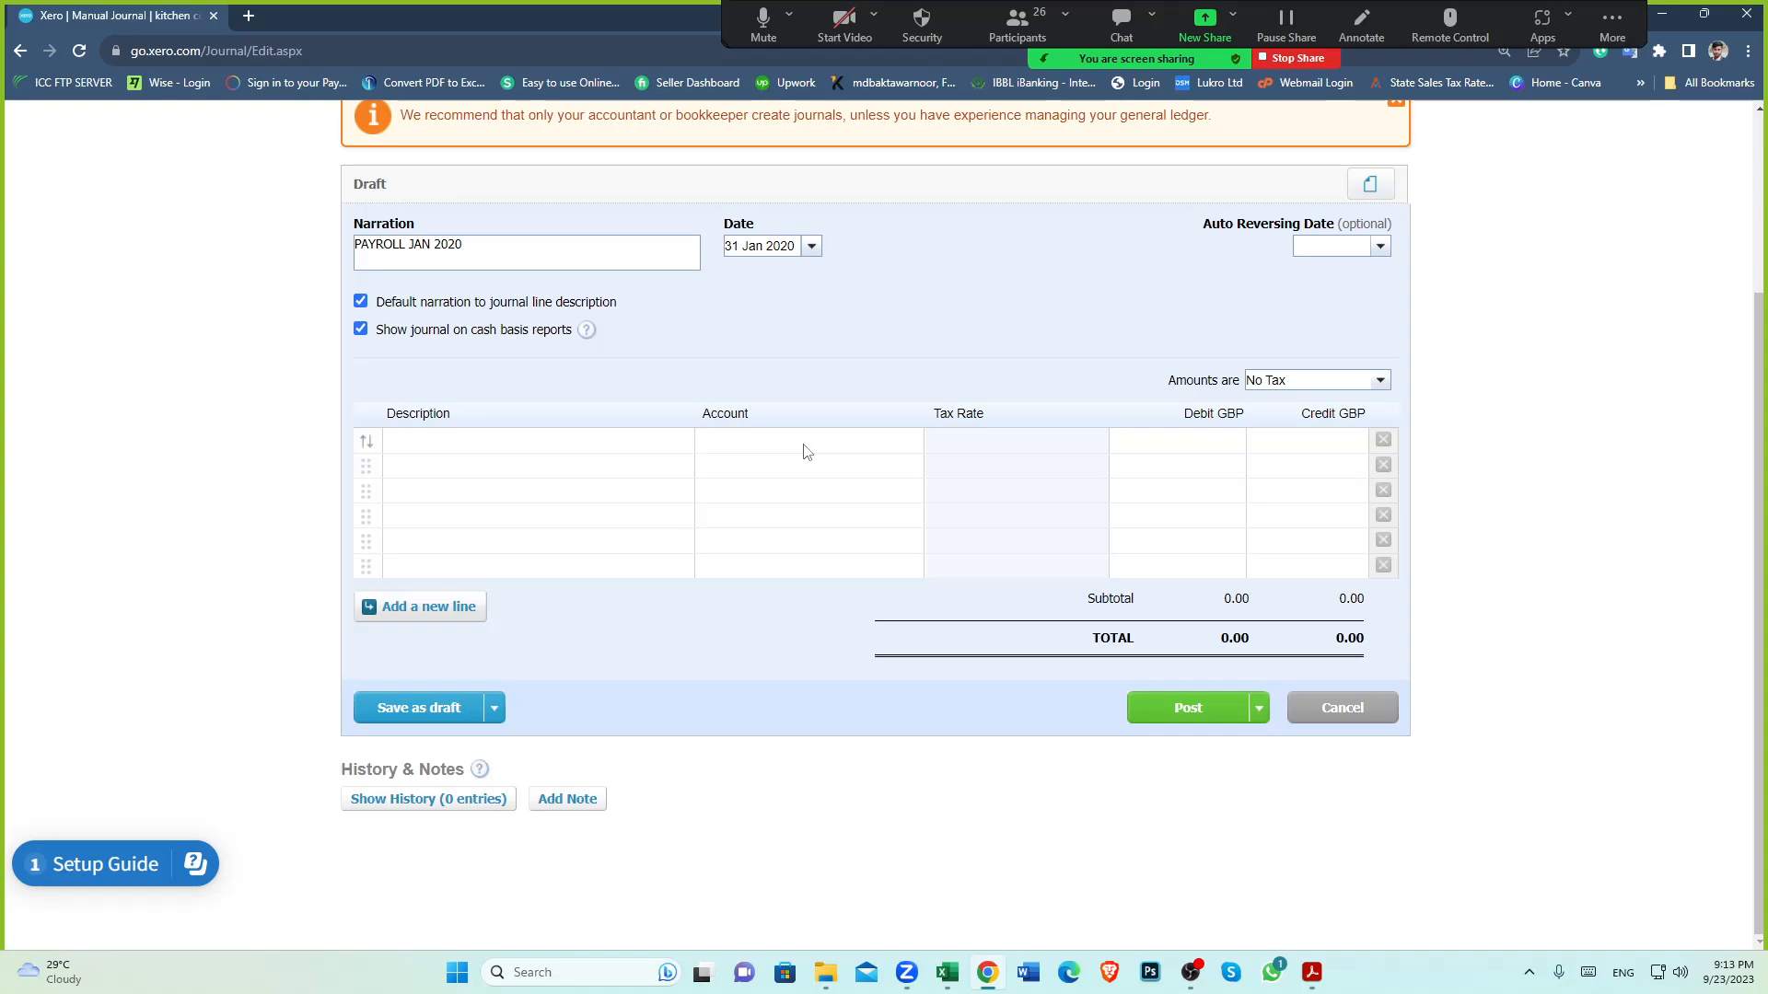
Switch to the Payroll Journal workbook in Excel and check the account type of Salaries & Wages Expense
click(948, 973)
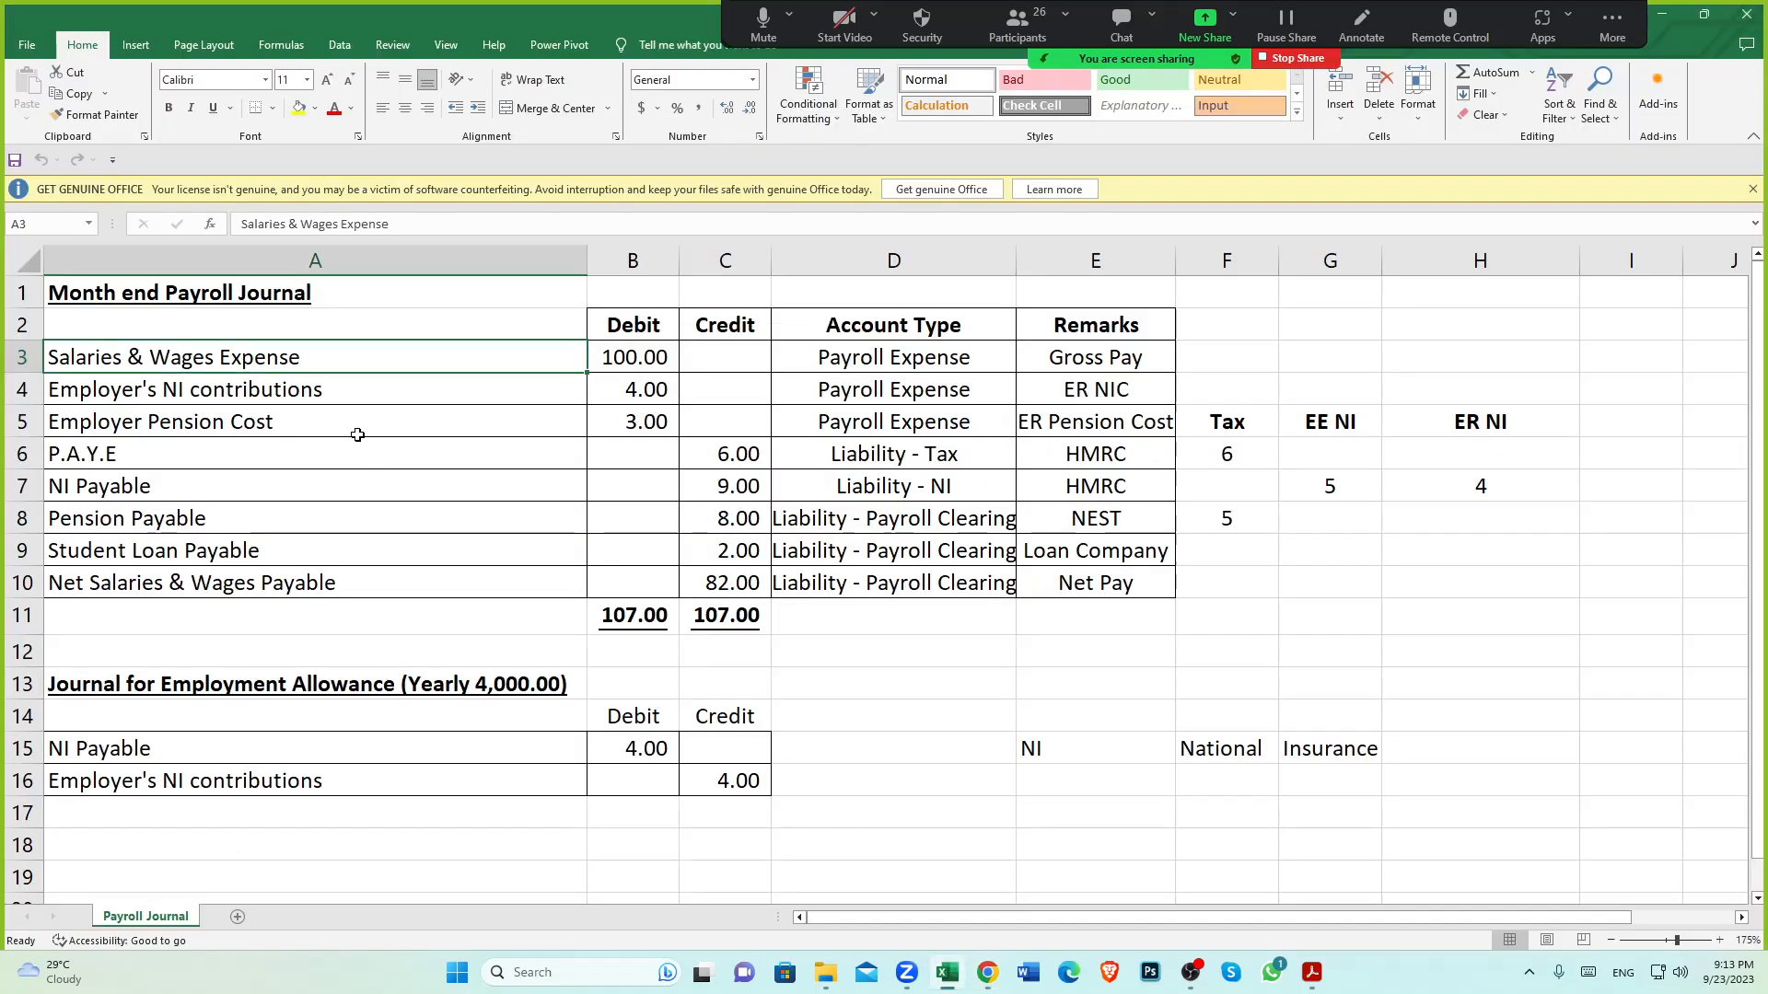
click(249, 398)
click(224, 357)
click(903, 359)
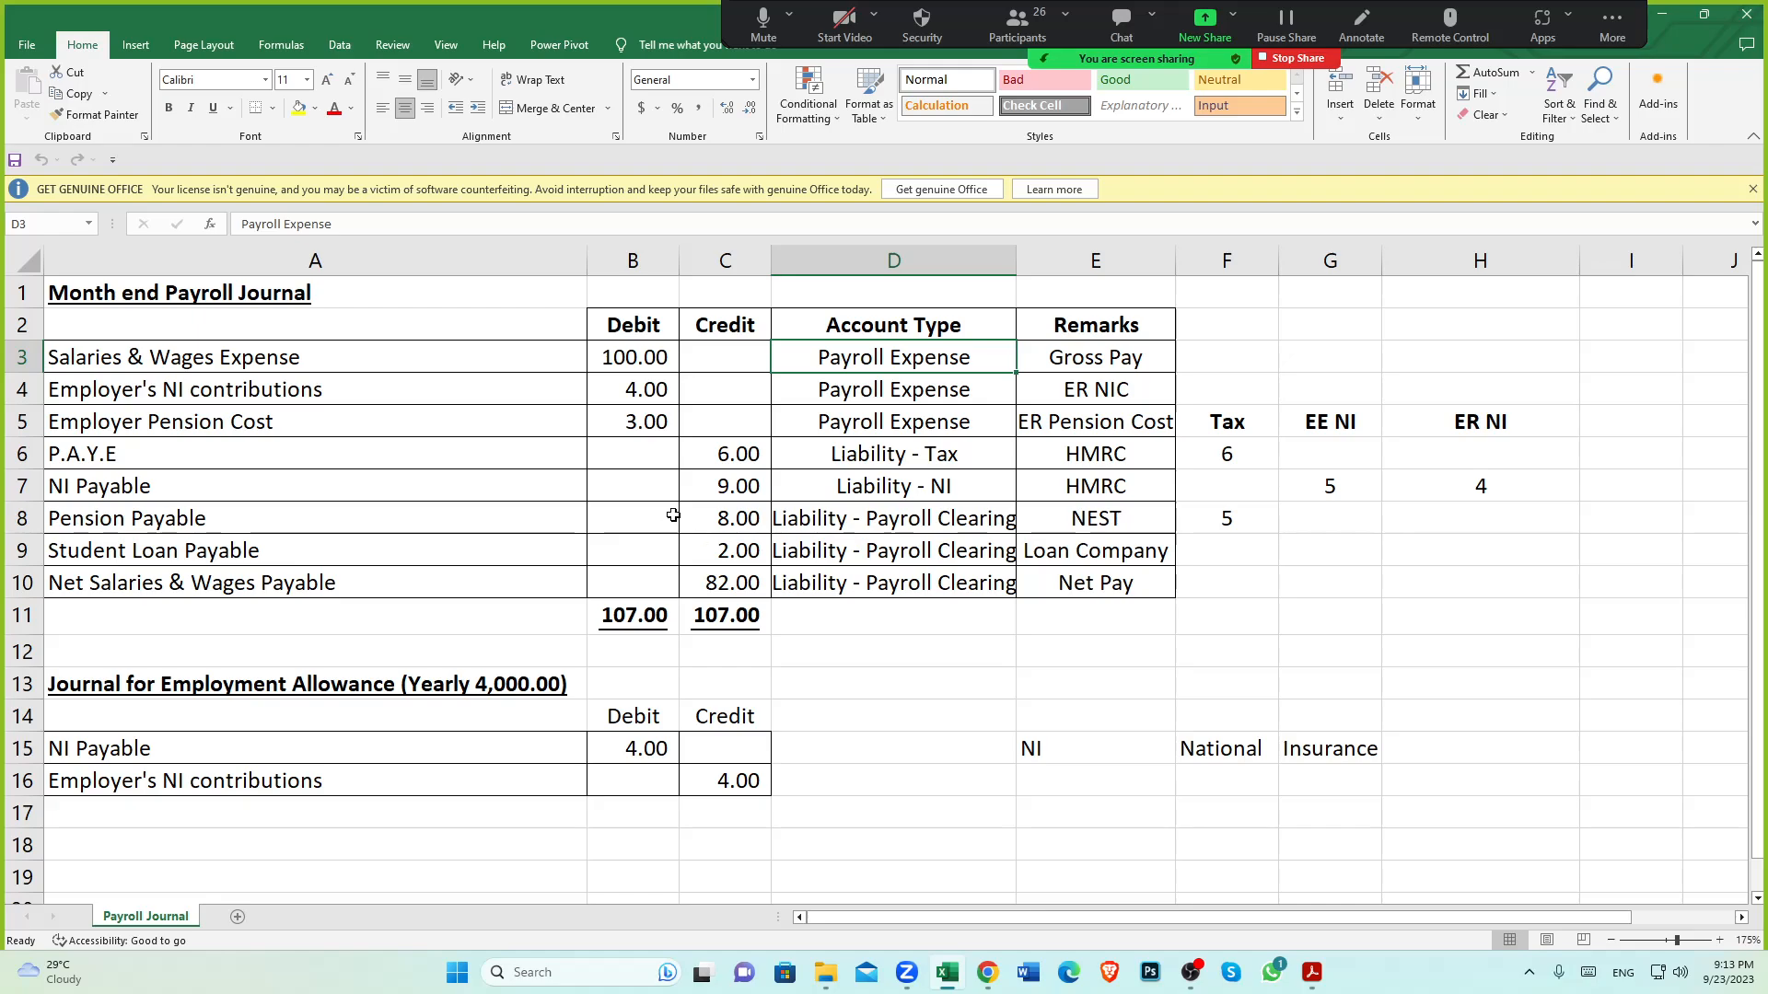
click(241, 355)
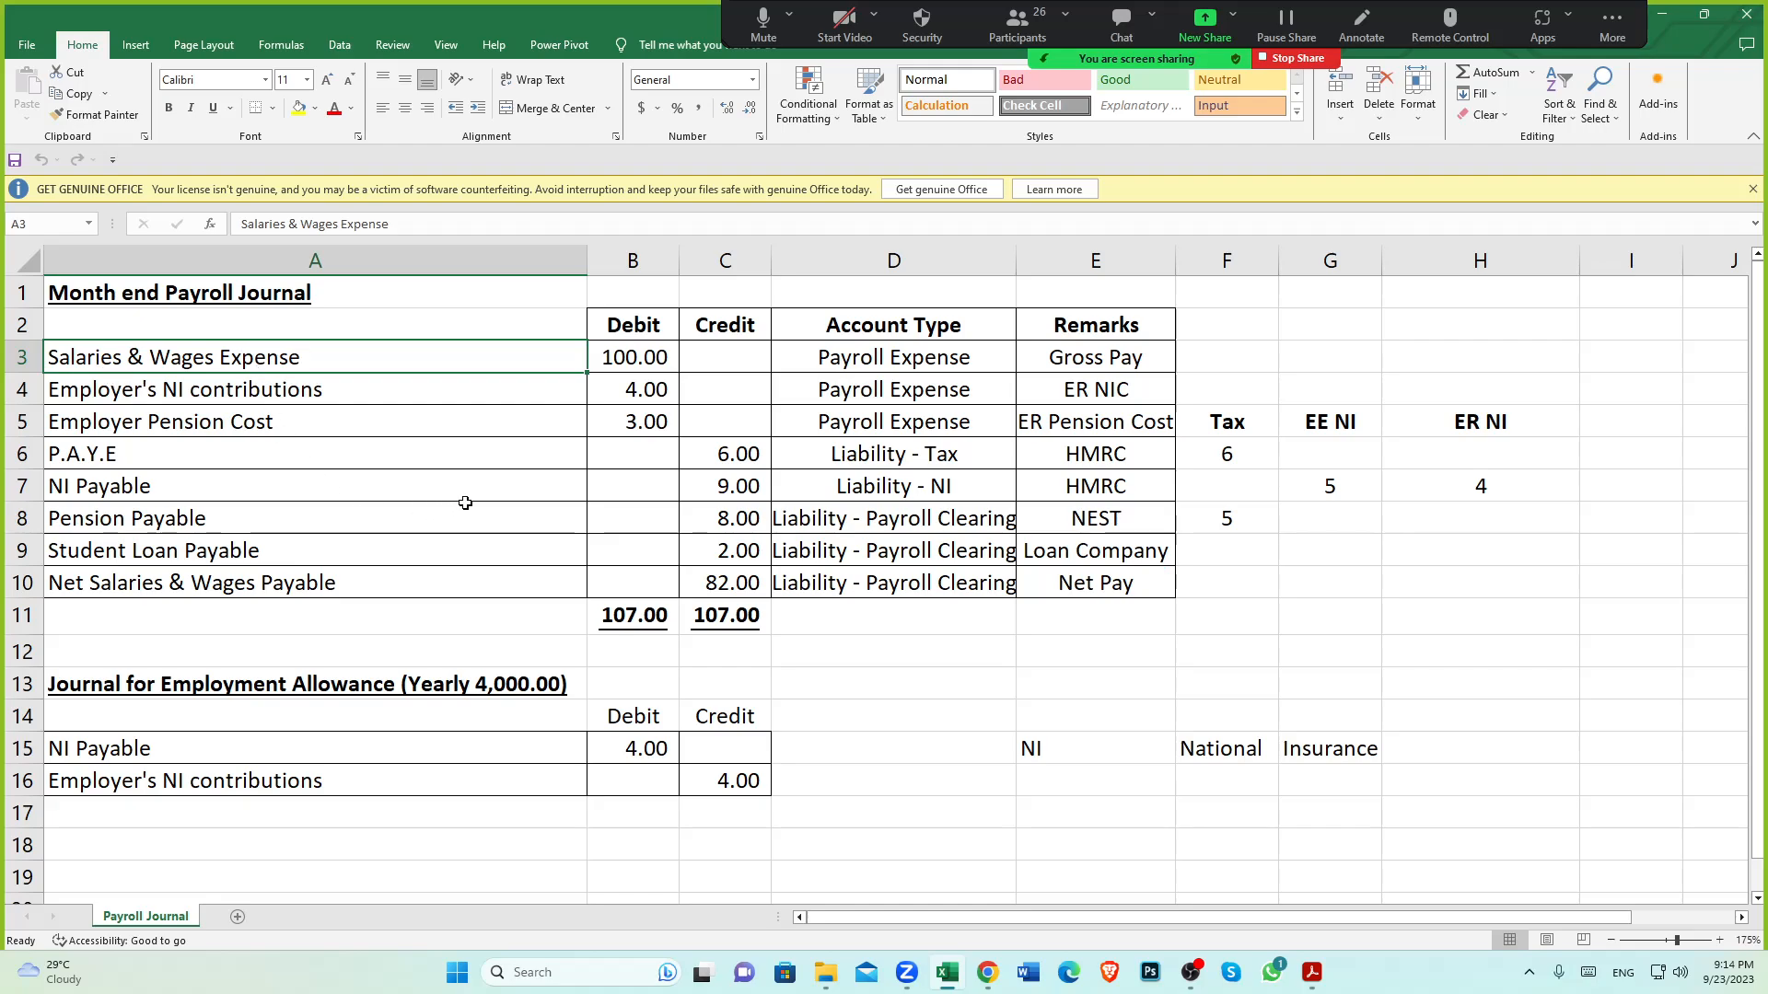
Go through the month end journal's account names from Salaries & Wages Expense down to Net Salaries & Wages Payable
click(210, 408)
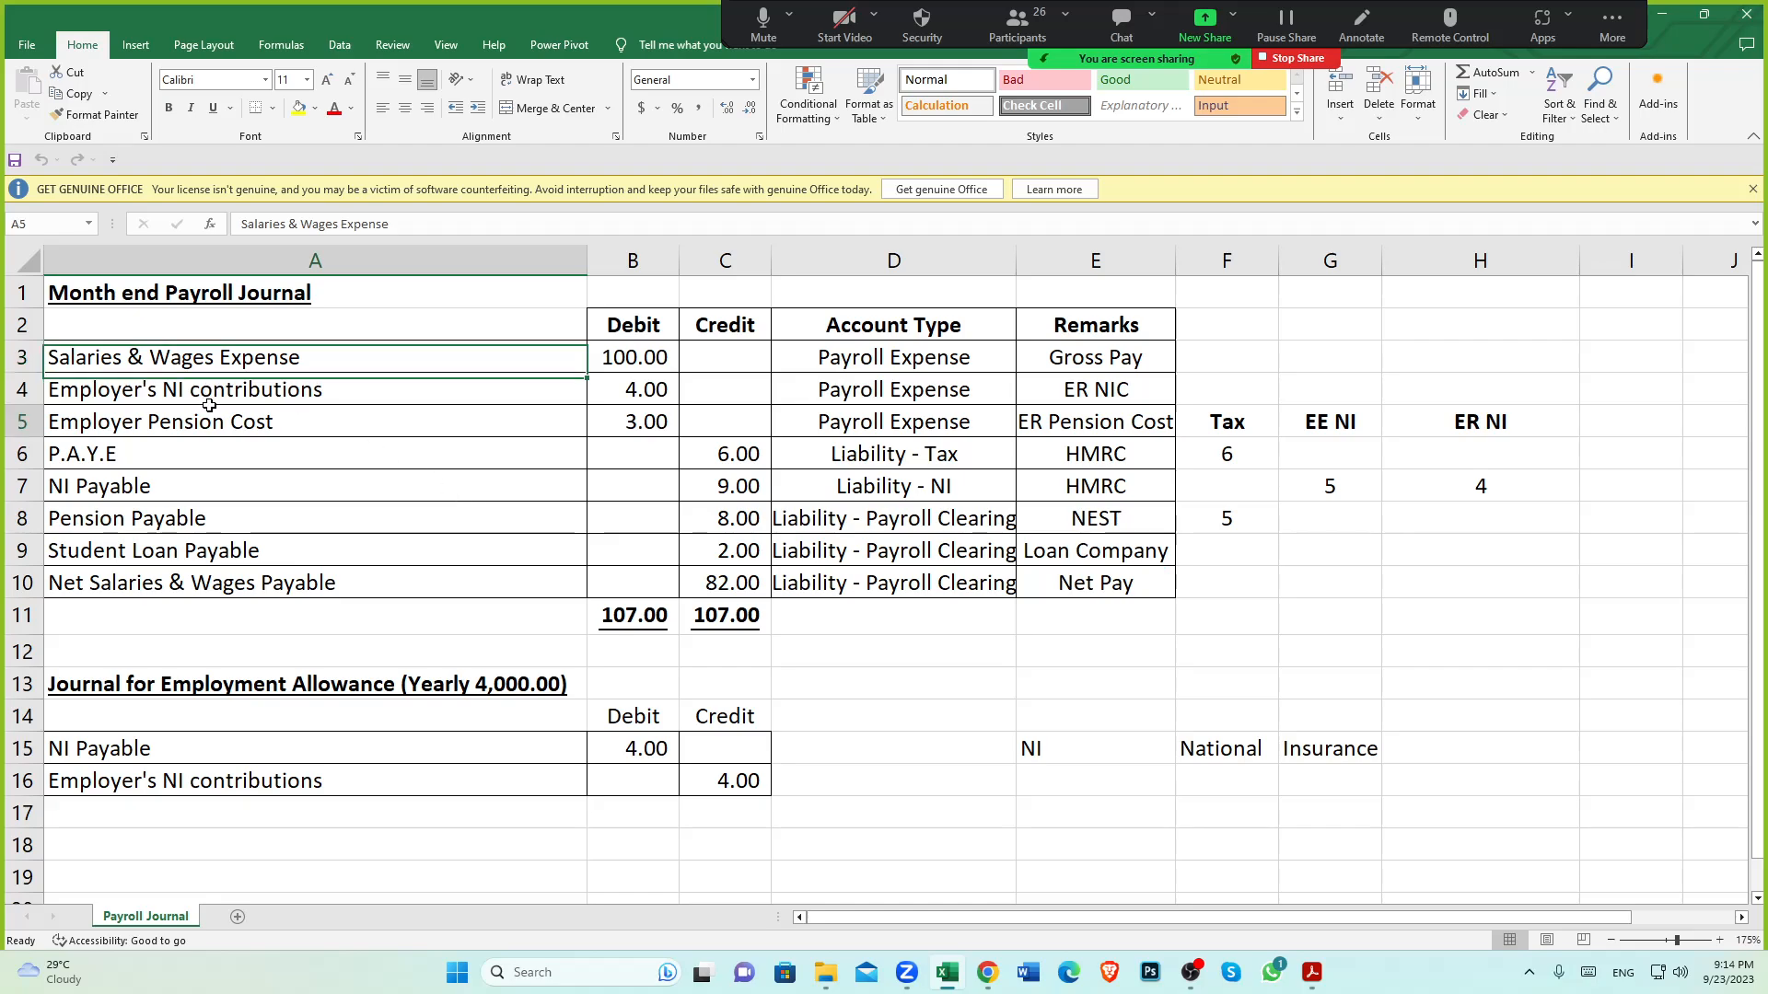
click(208, 365)
click(205, 391)
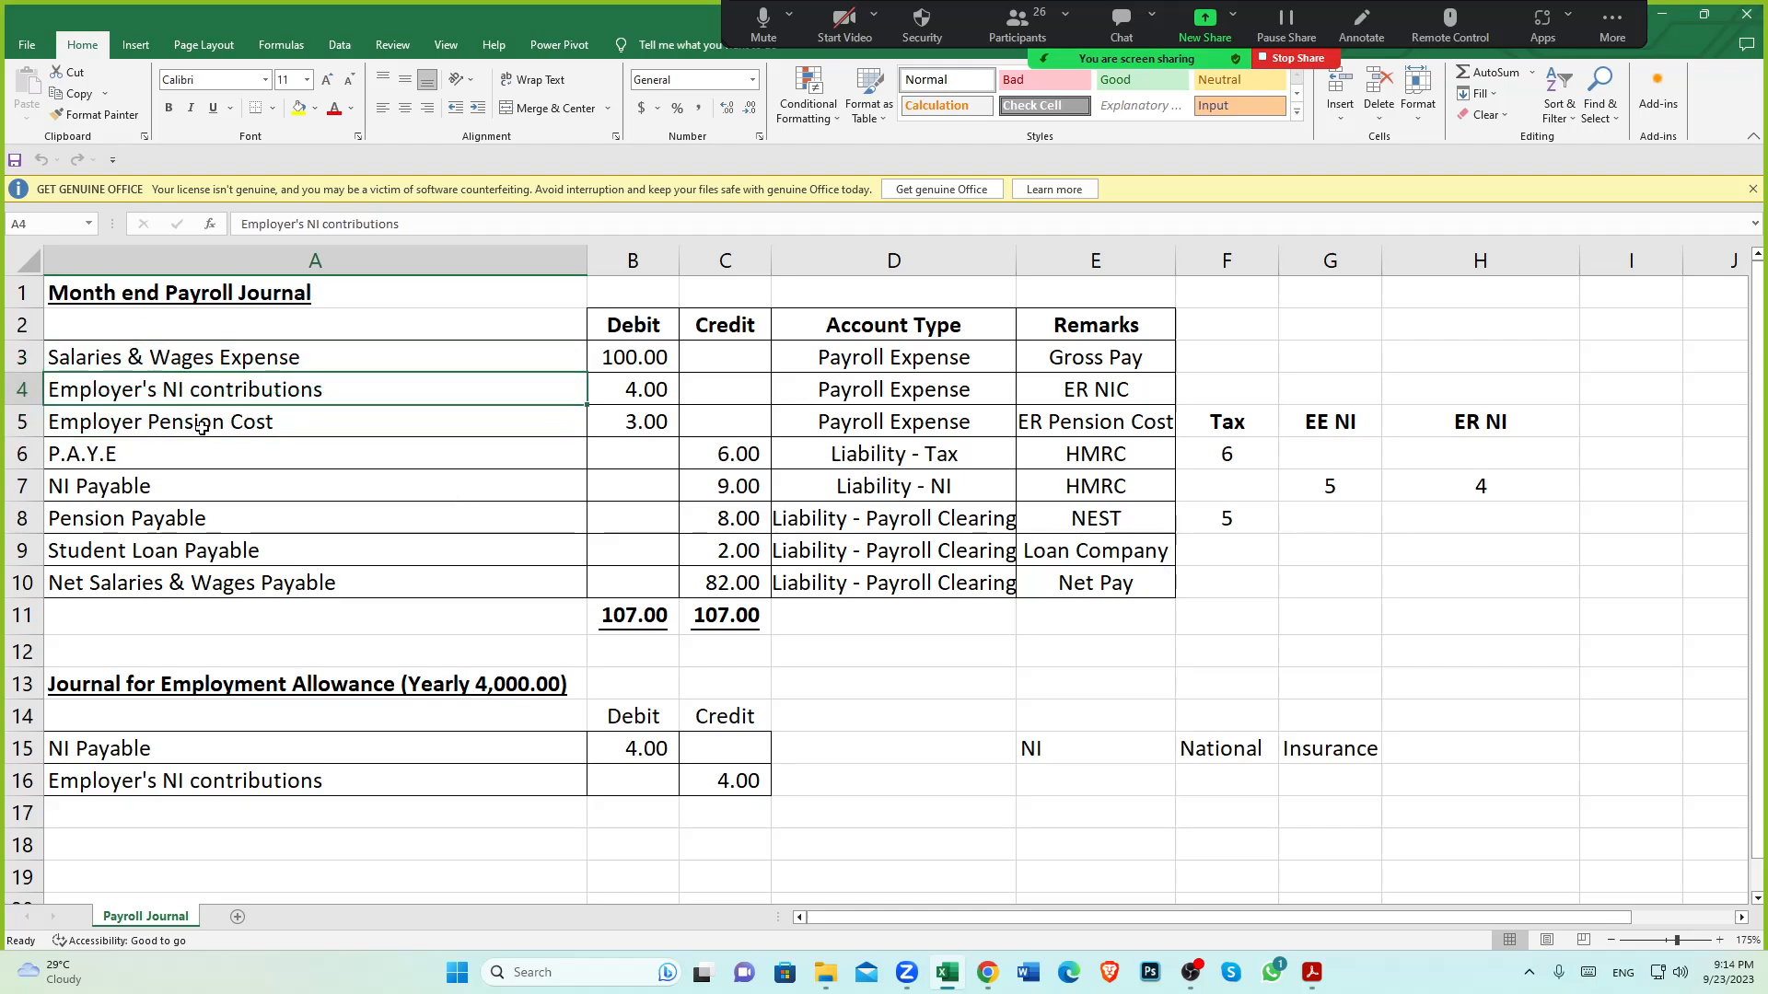
click(197, 426)
click(165, 453)
click(160, 497)
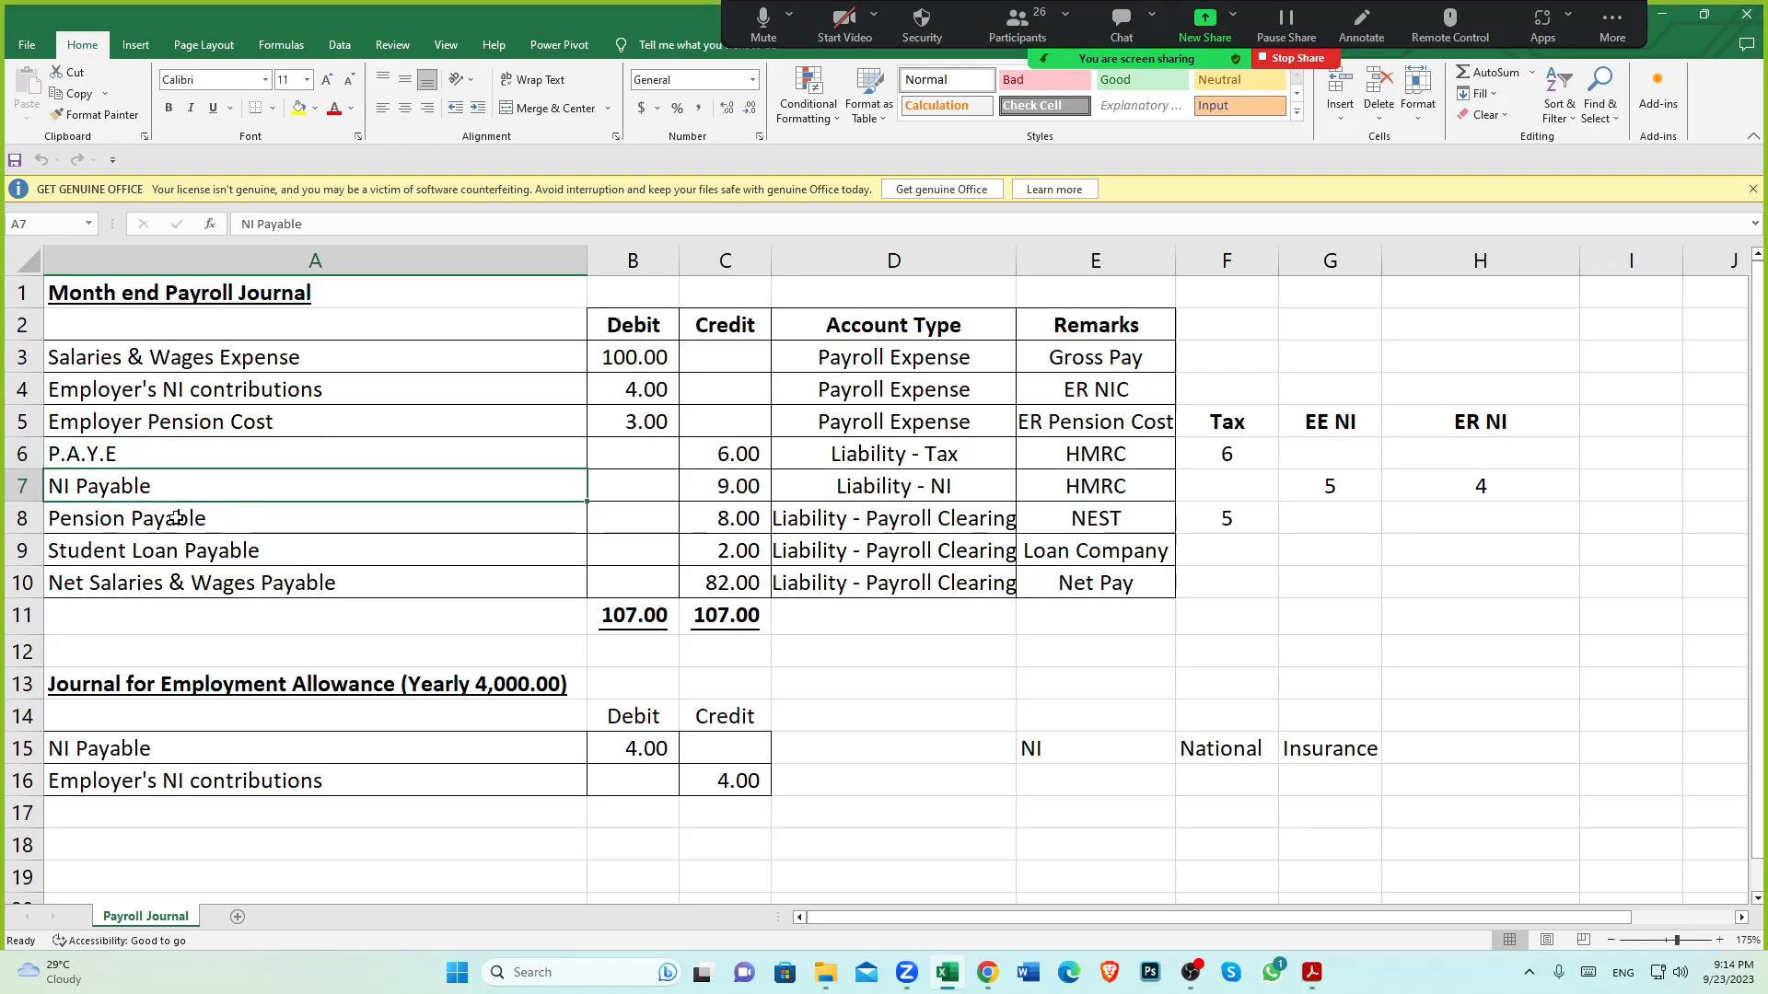
click(175, 520)
click(199, 558)
click(188, 593)
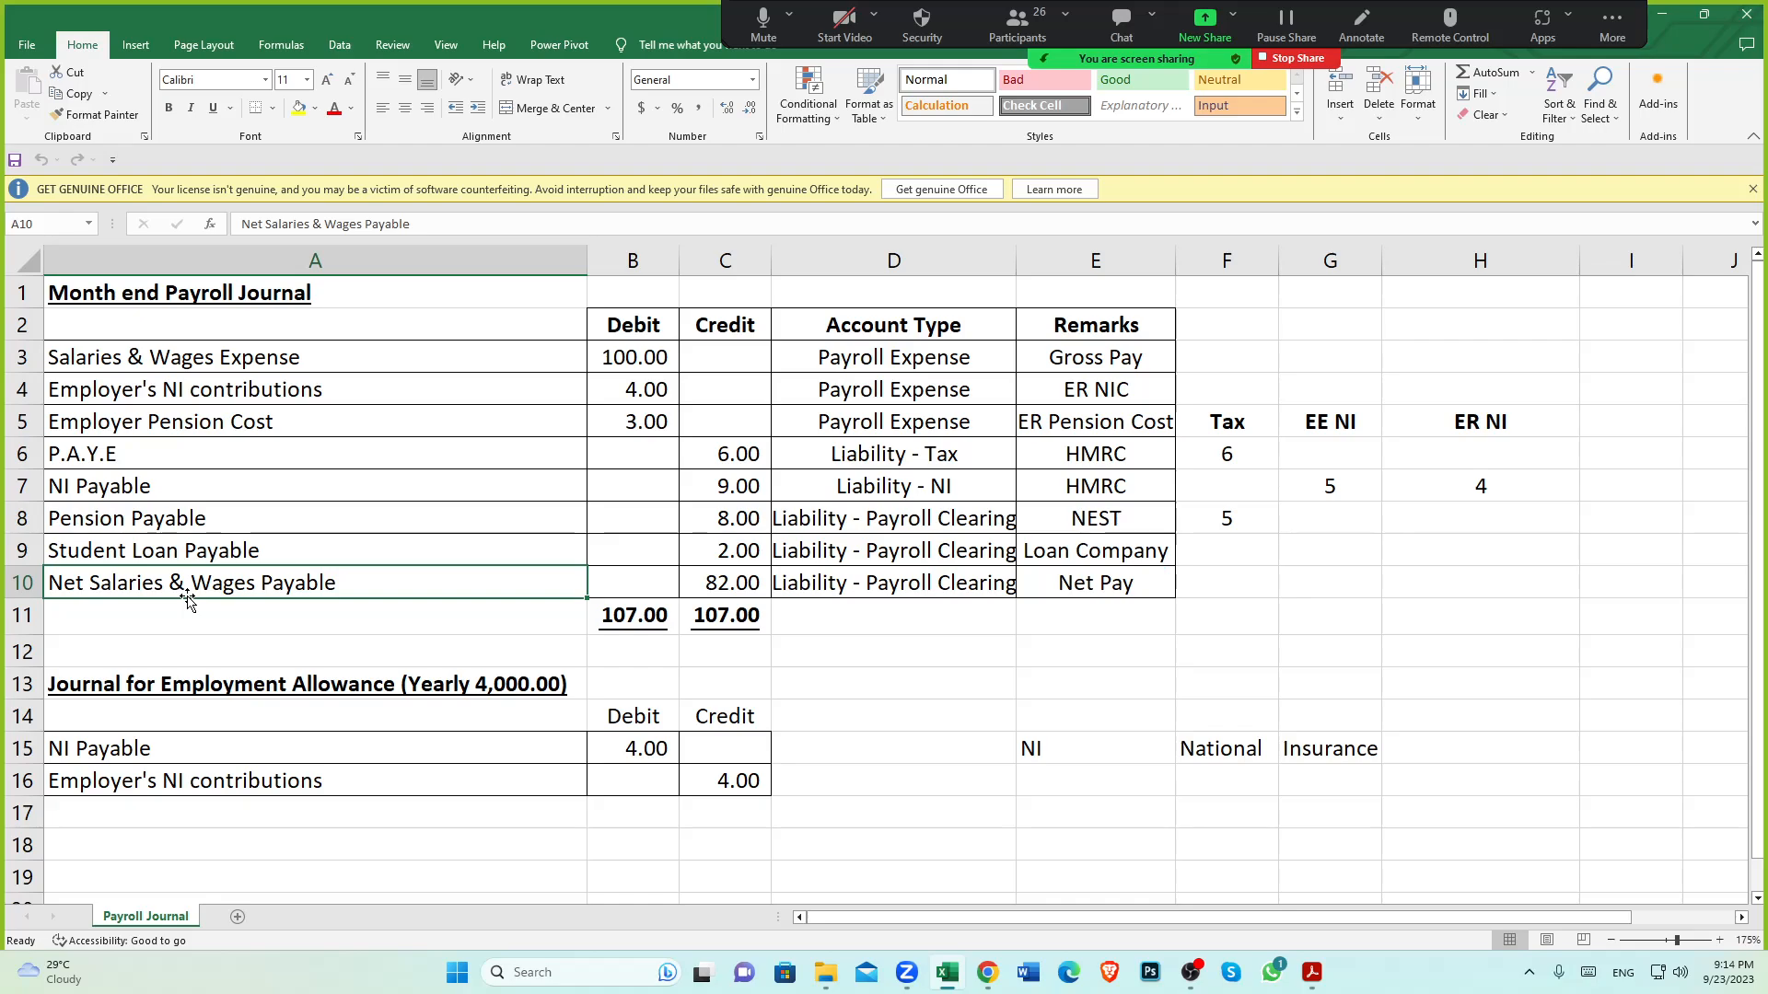
Compare the Salaries & Wages Expense and Employer's NI contributions lines of the month end payroll journal
click(282, 371)
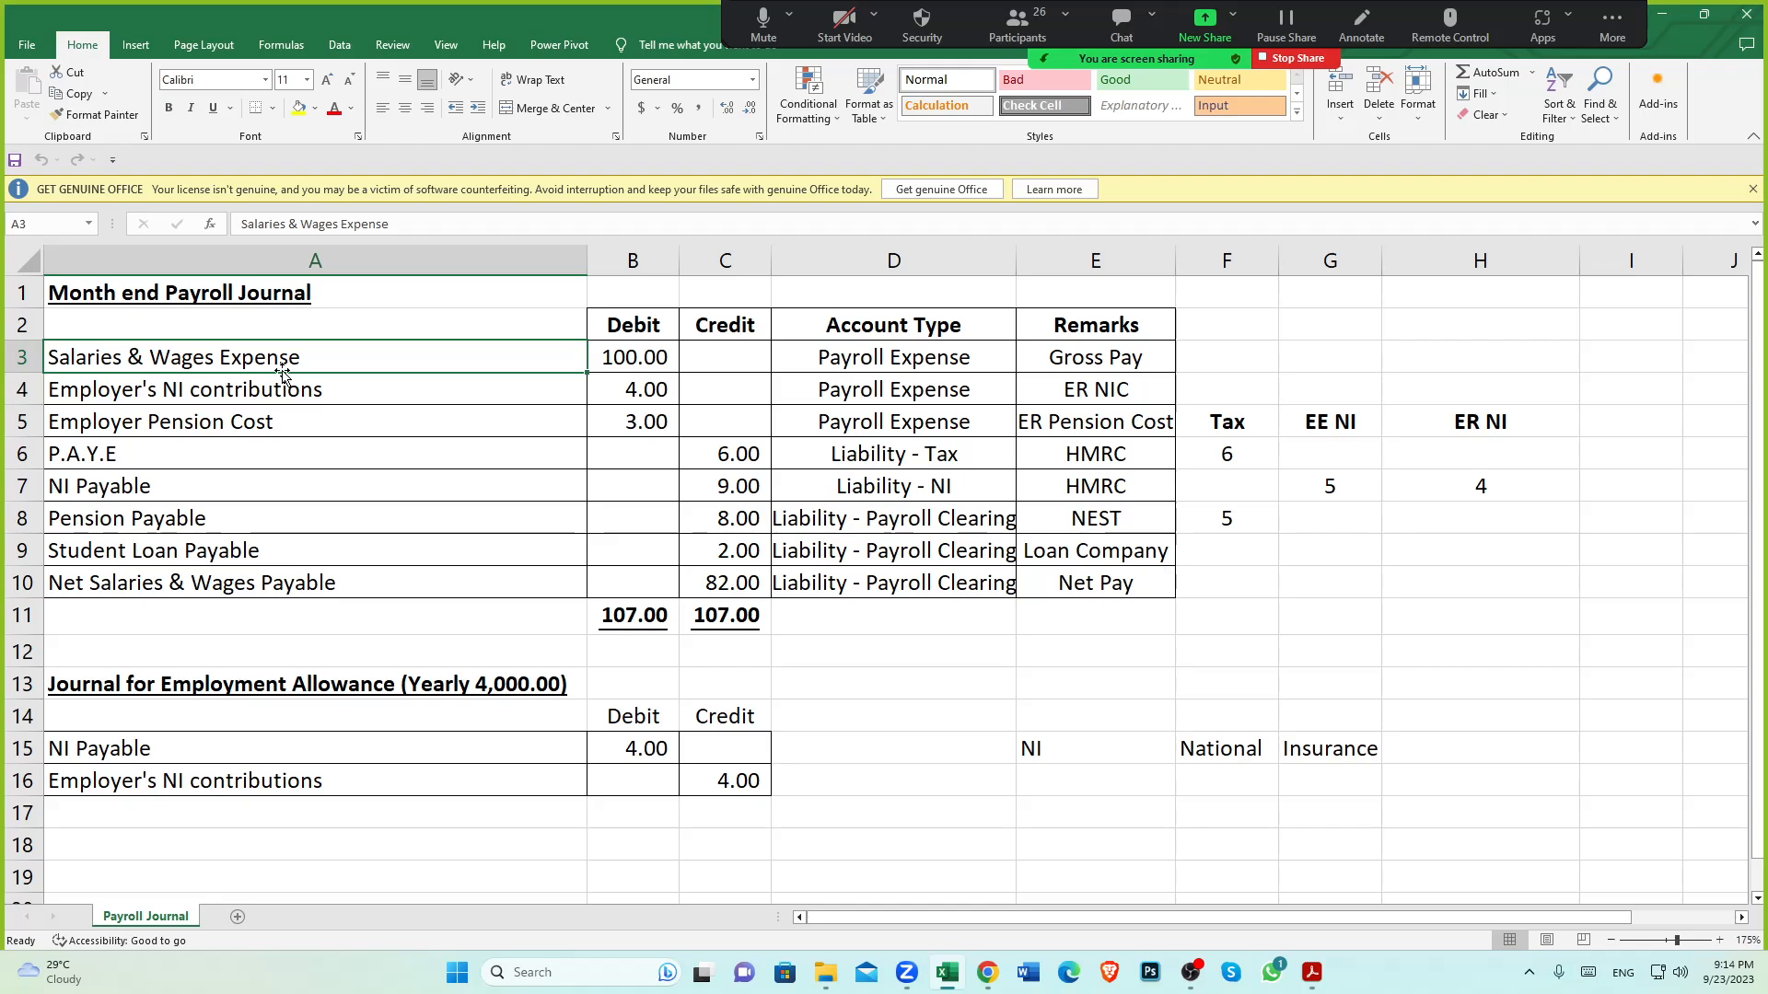
click(336, 385)
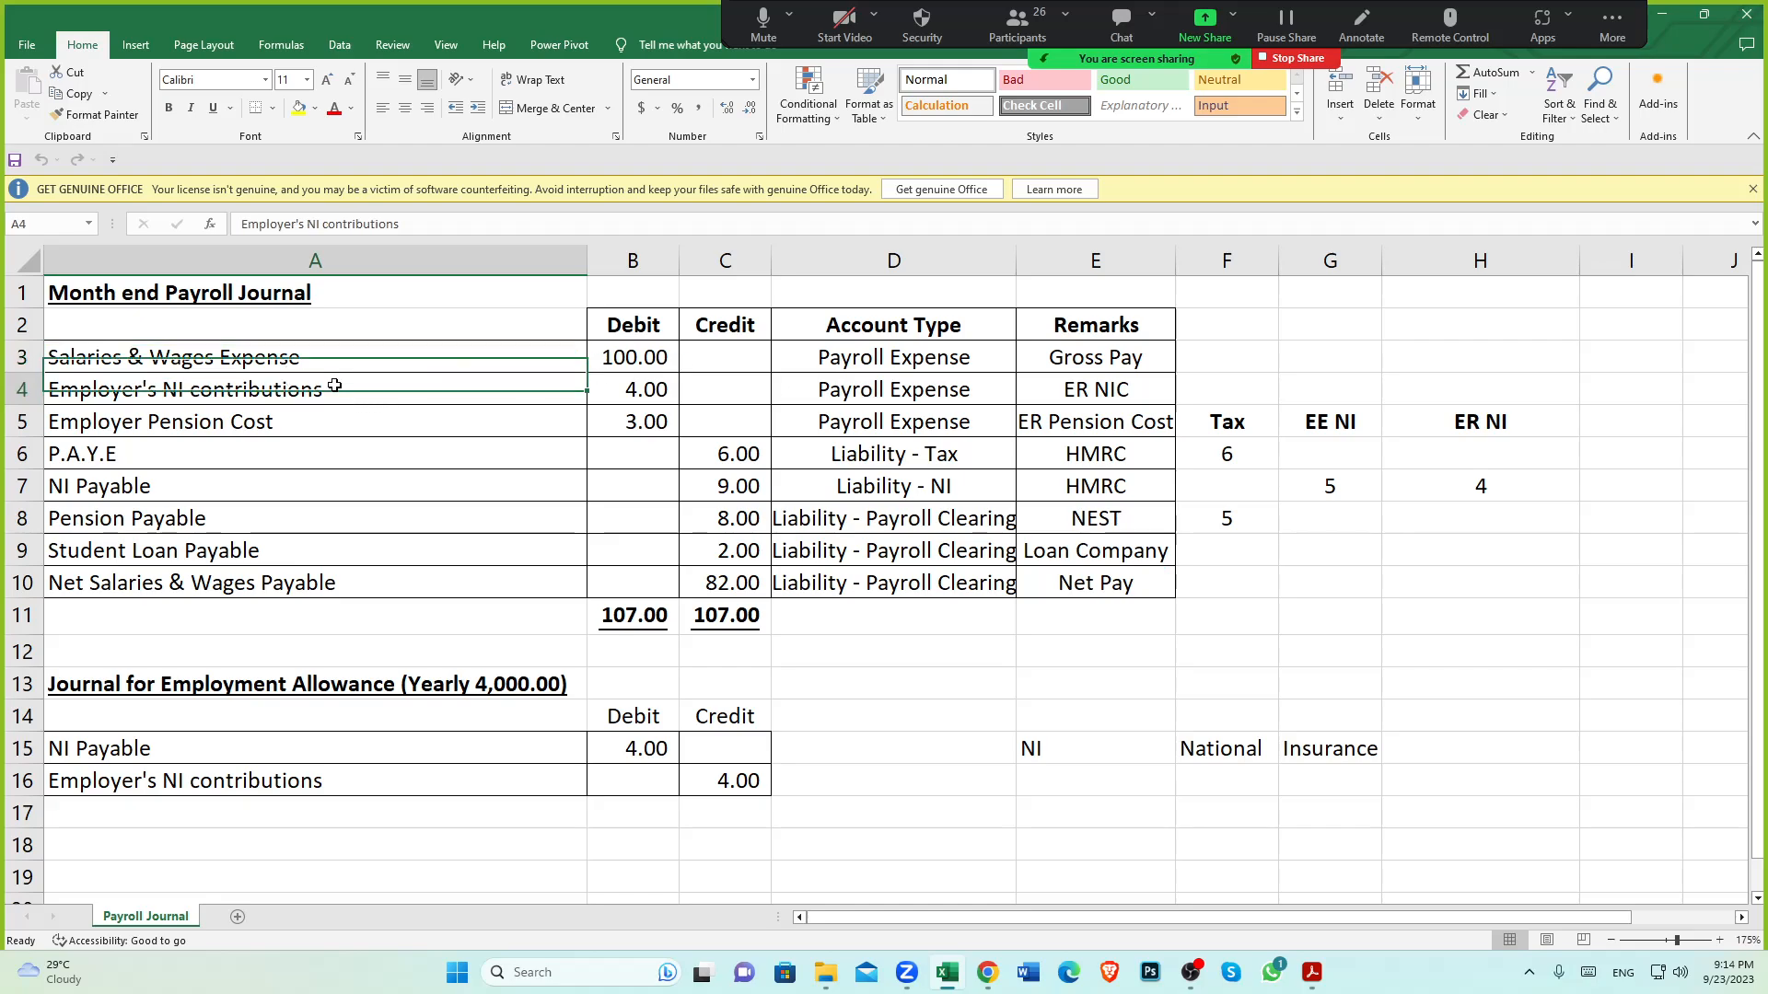
click(279, 358)
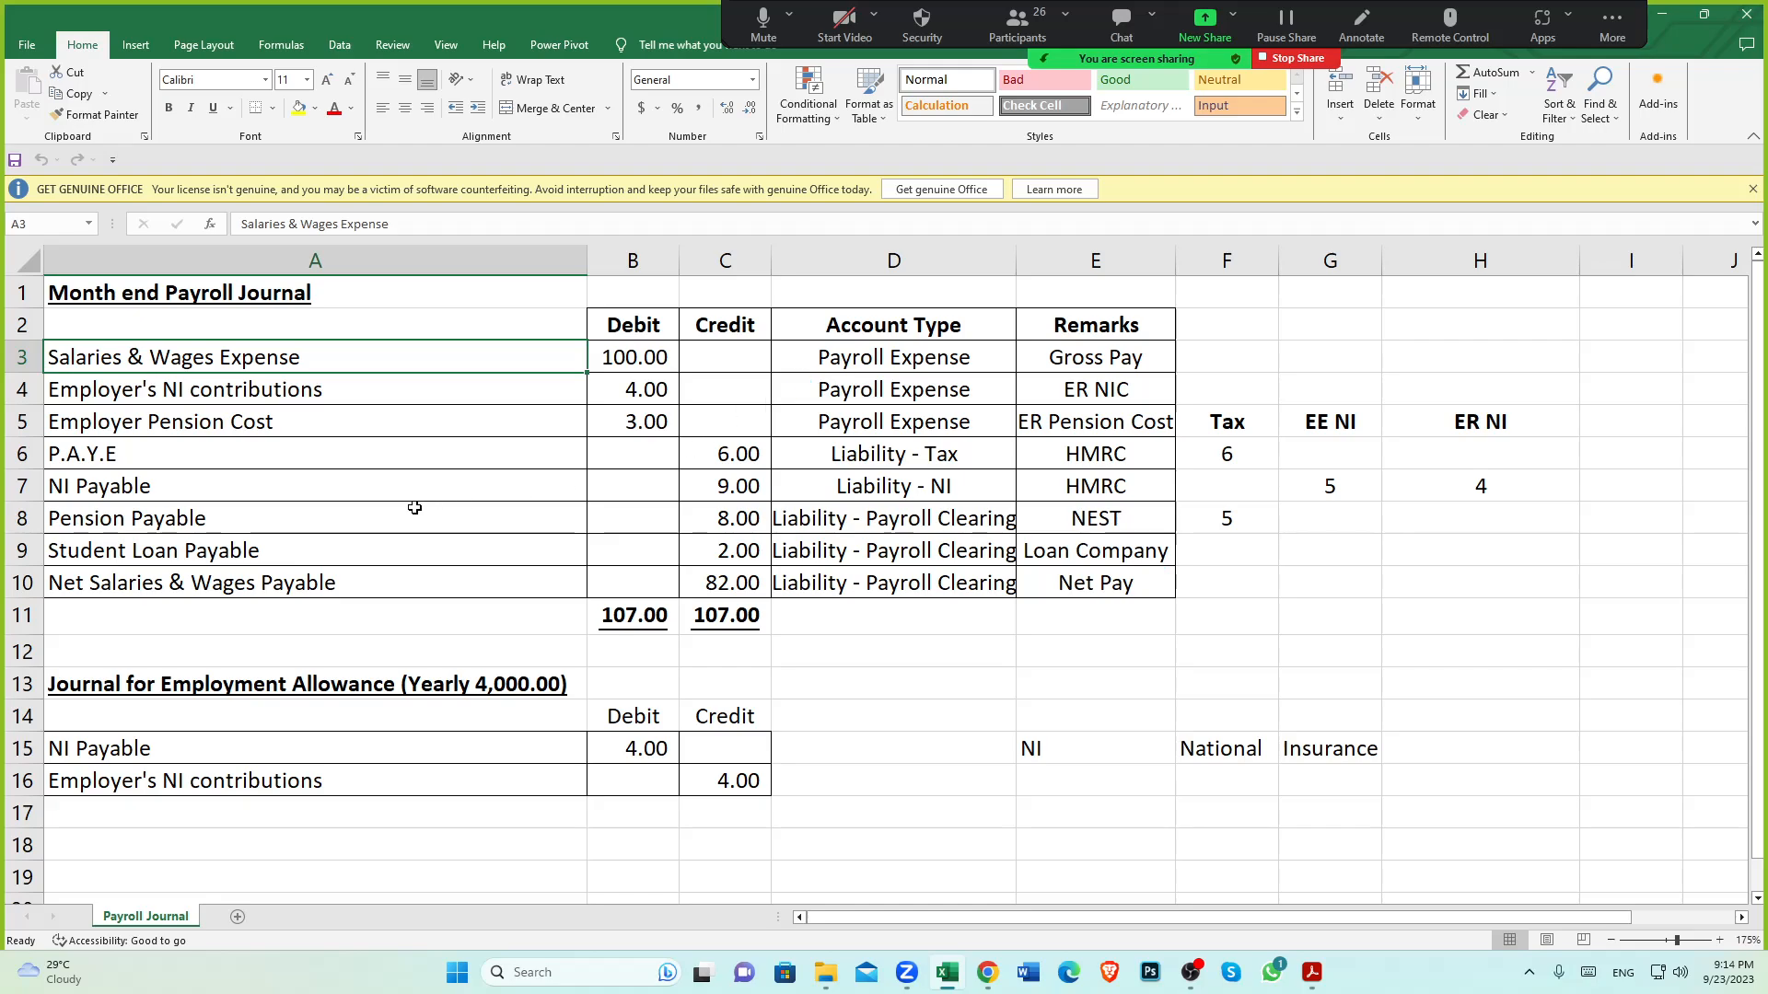
click(230, 394)
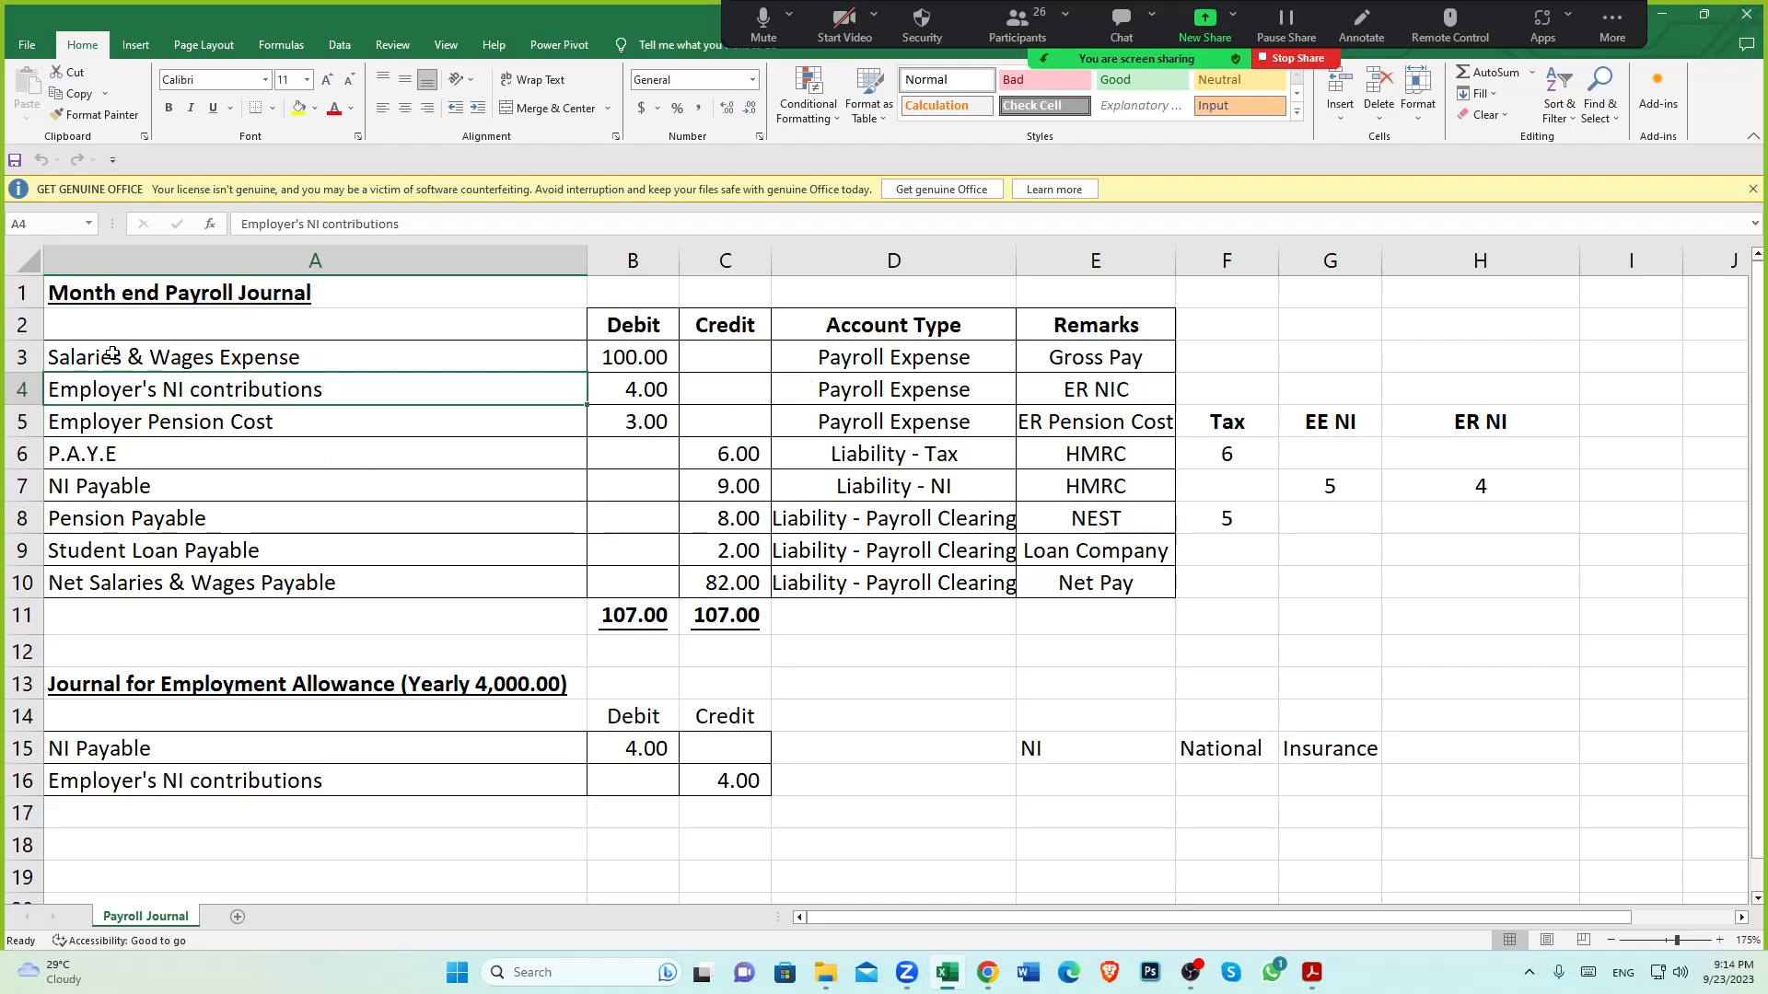
click(339, 364)
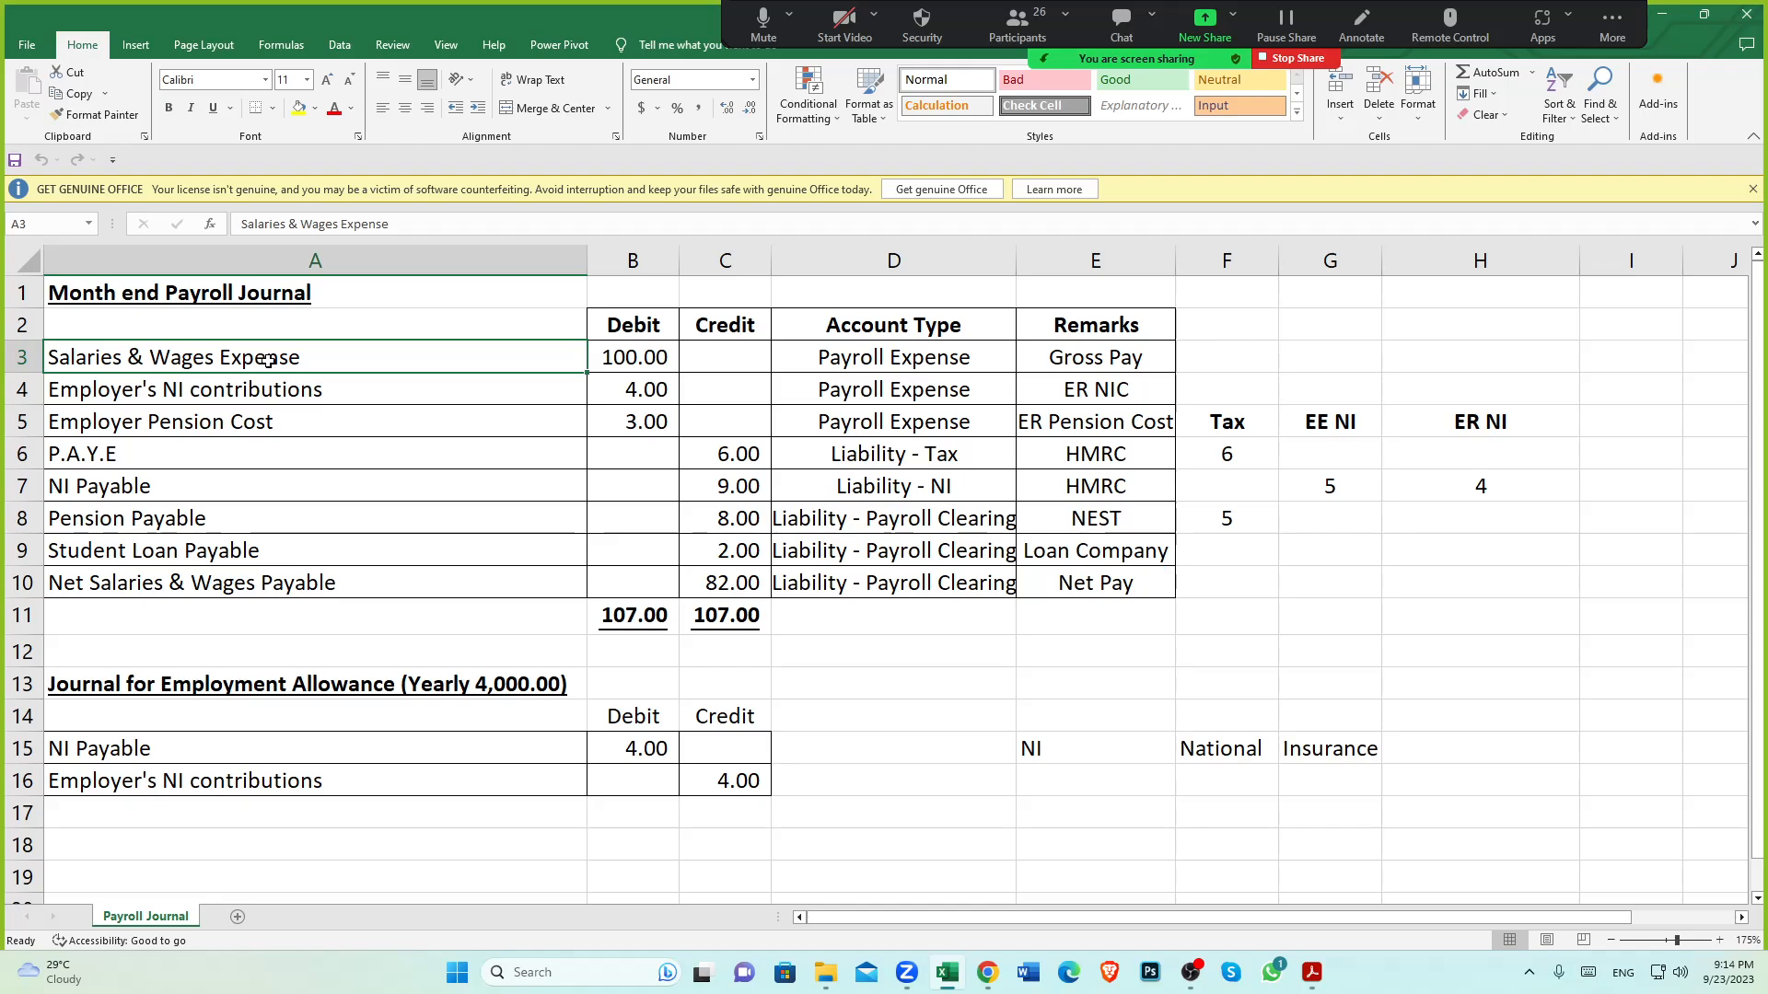
Go over the first two account names of the month end payroll journal again, ending on Salaries & Wages Expense
click(310, 385)
click(279, 357)
click(299, 389)
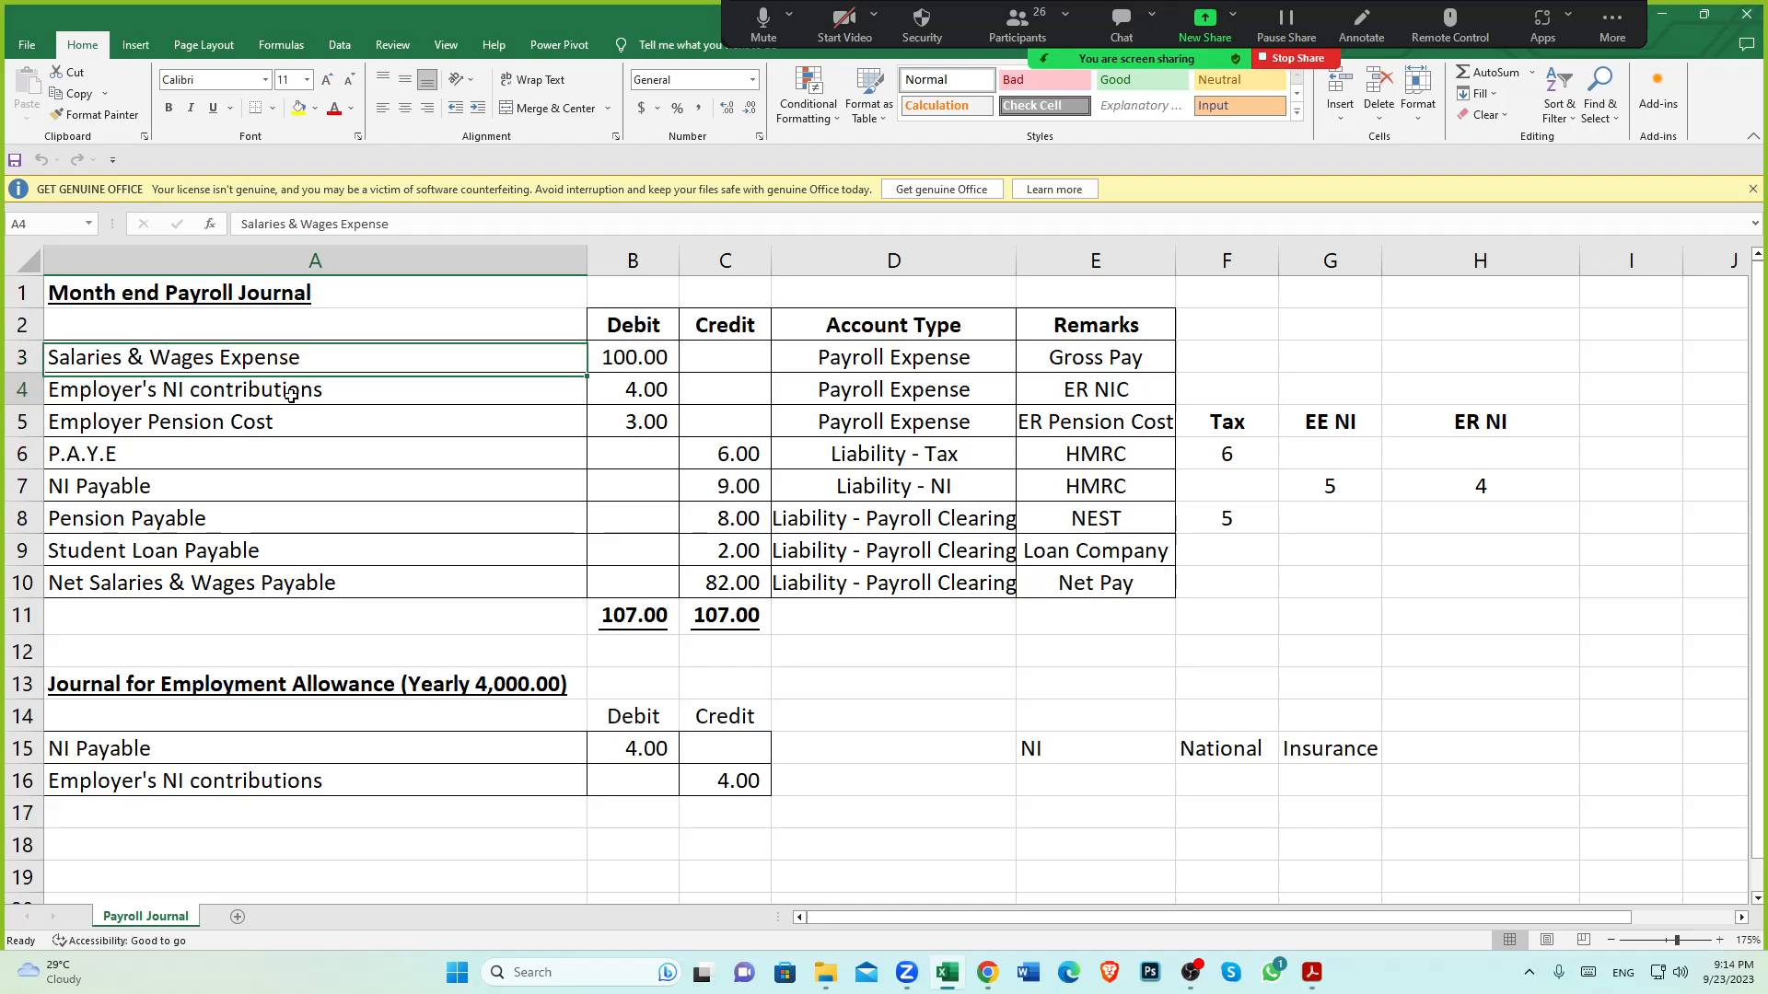
click(233, 348)
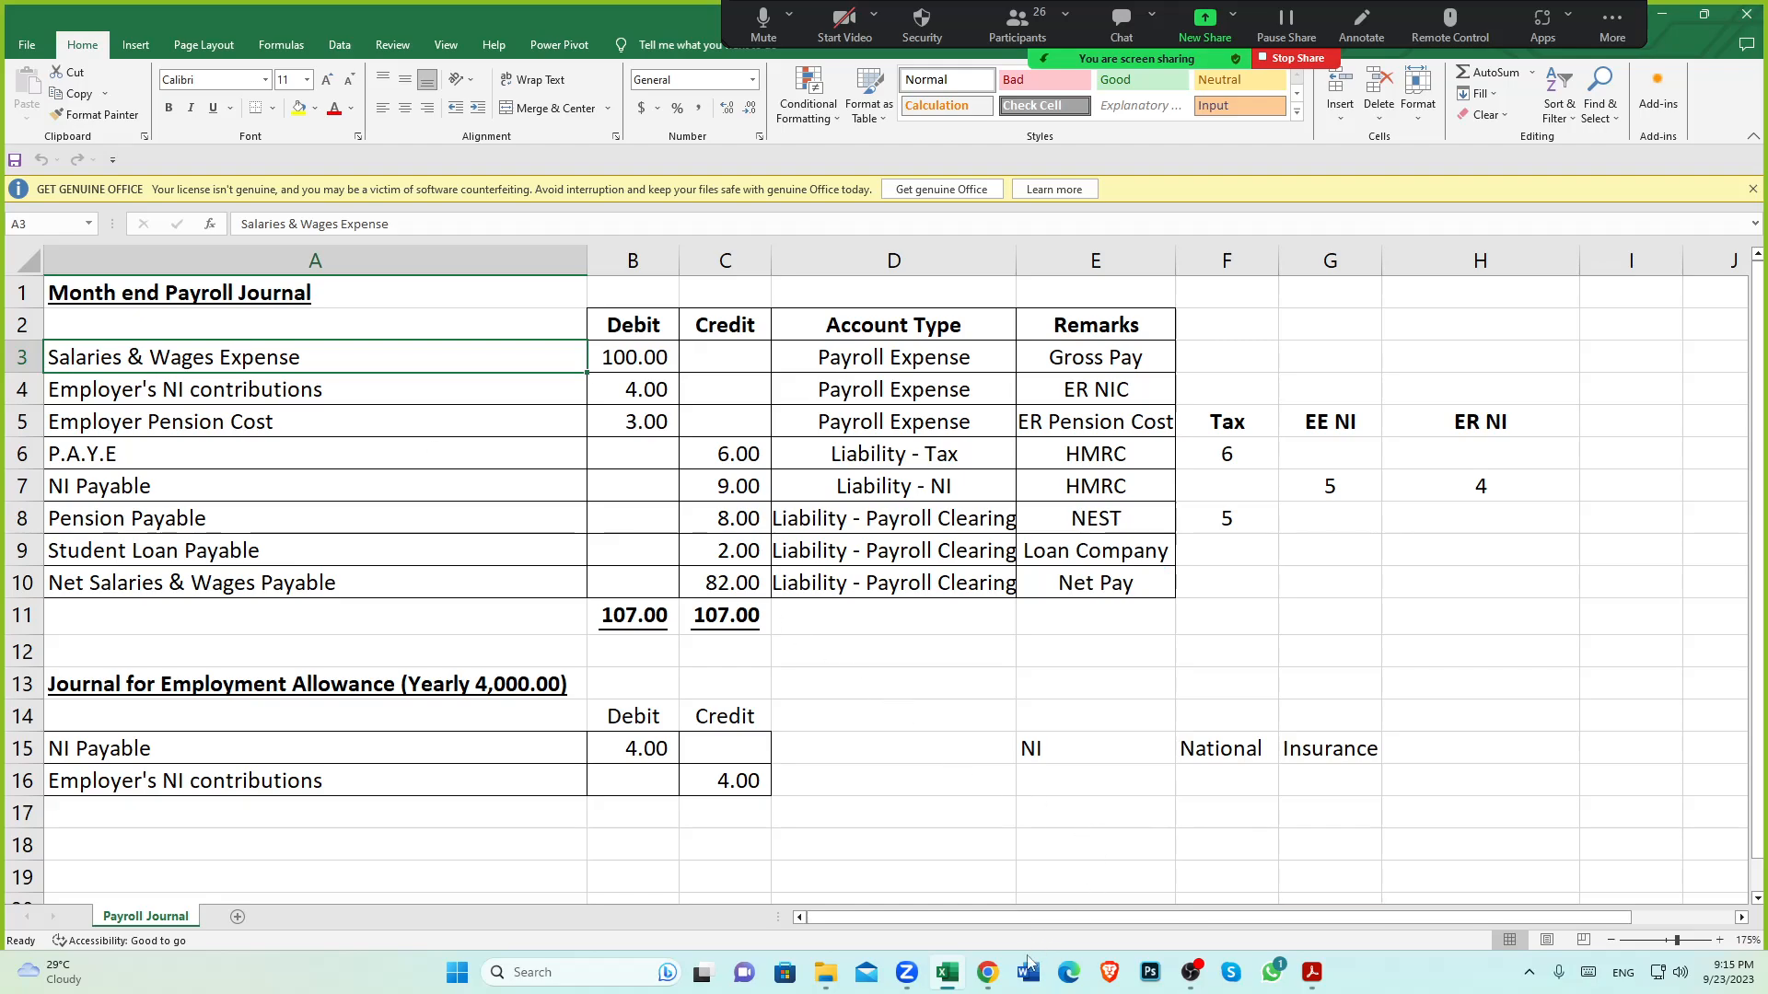
Switch to Xero in Chrome and search the first journal line's account list for the salaries account
click(991, 978)
click(883, 445)
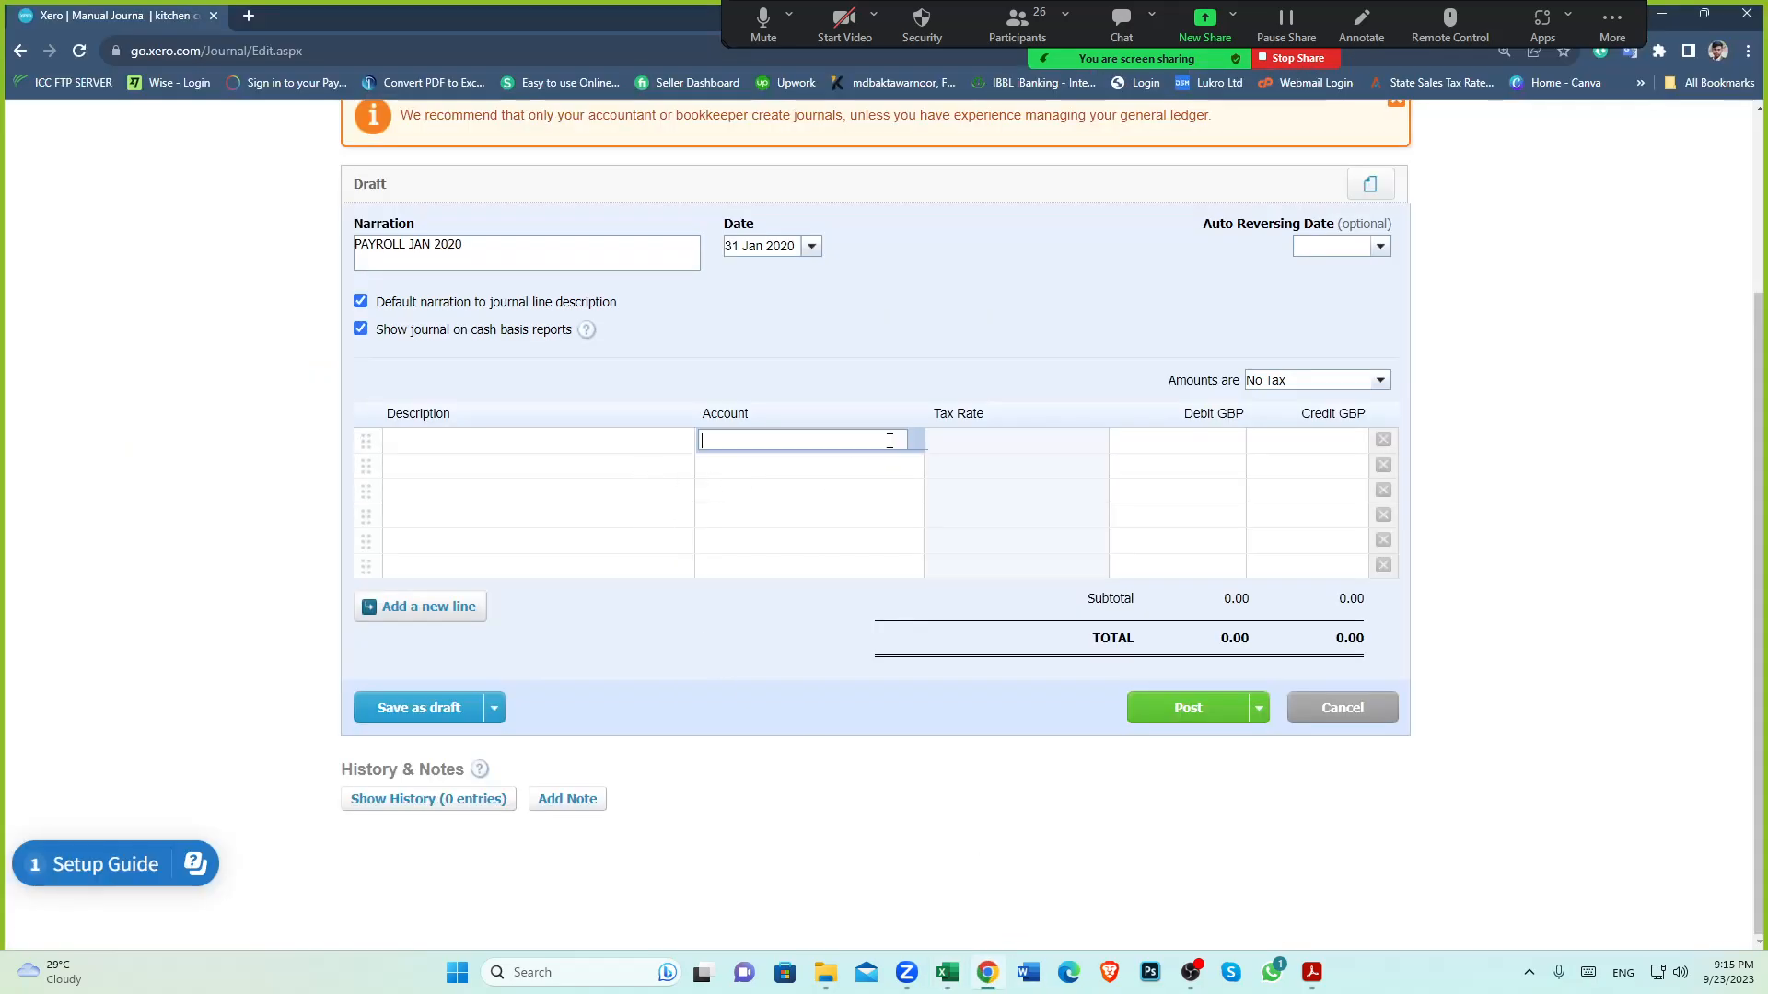
click(917, 443)
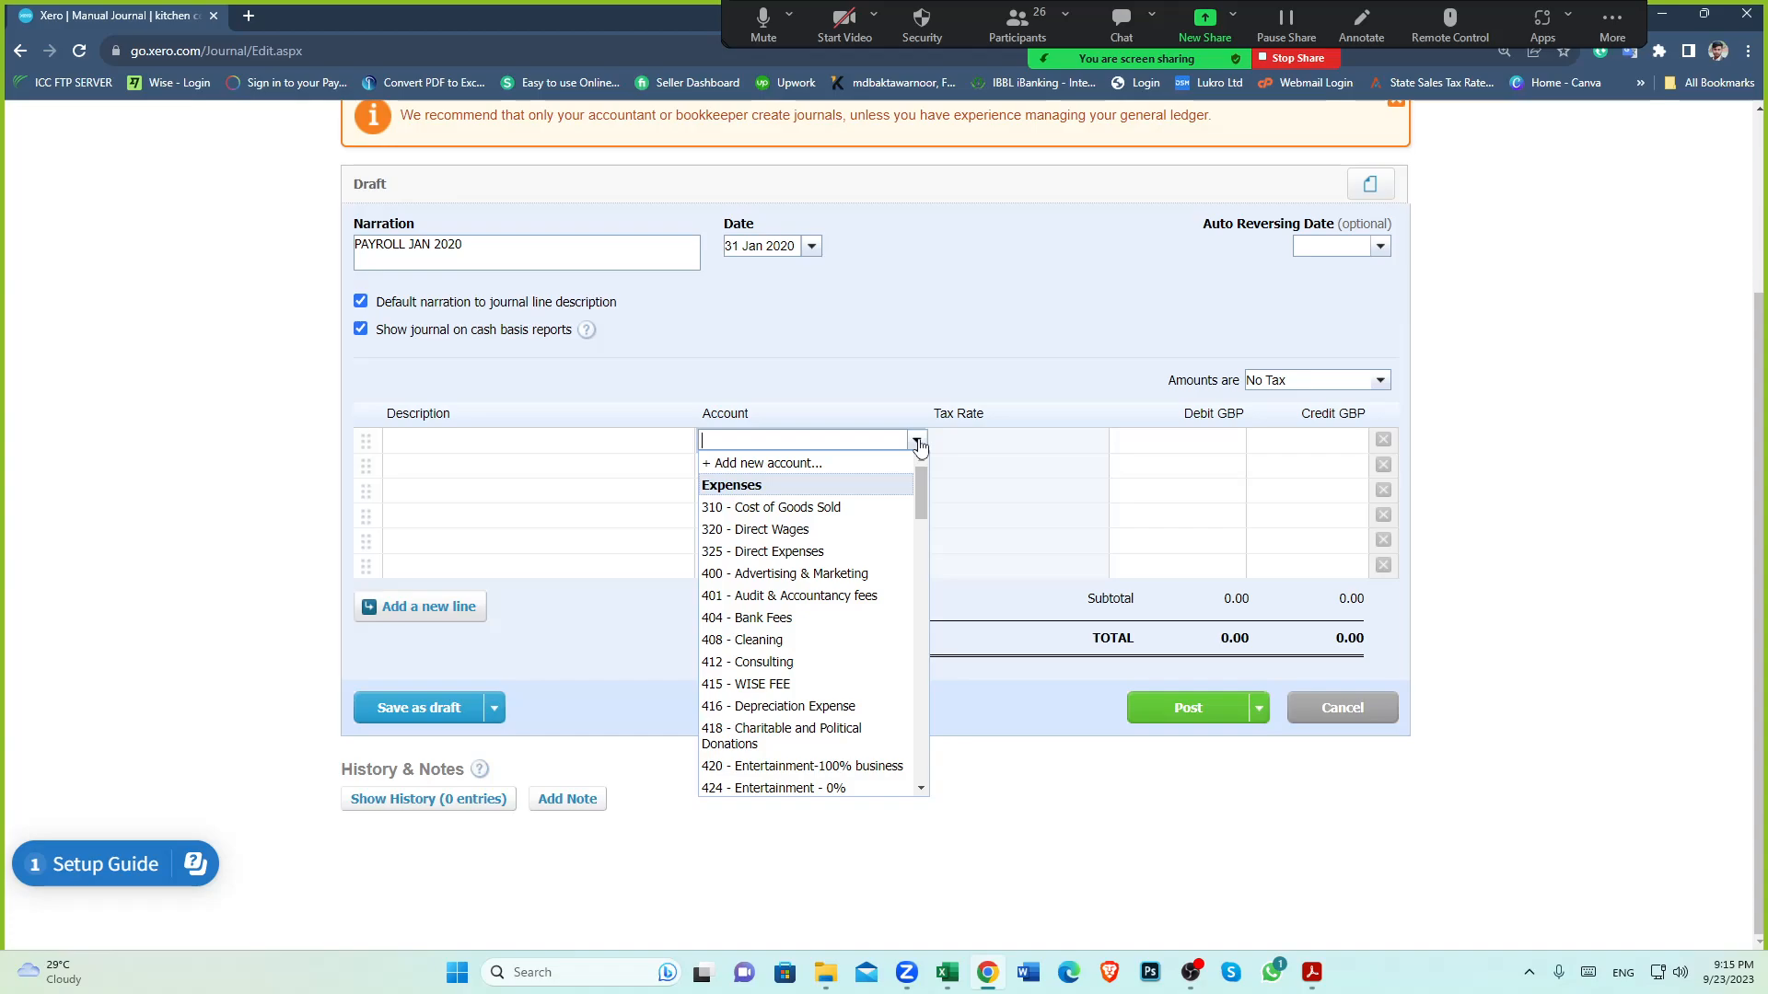
text(S)
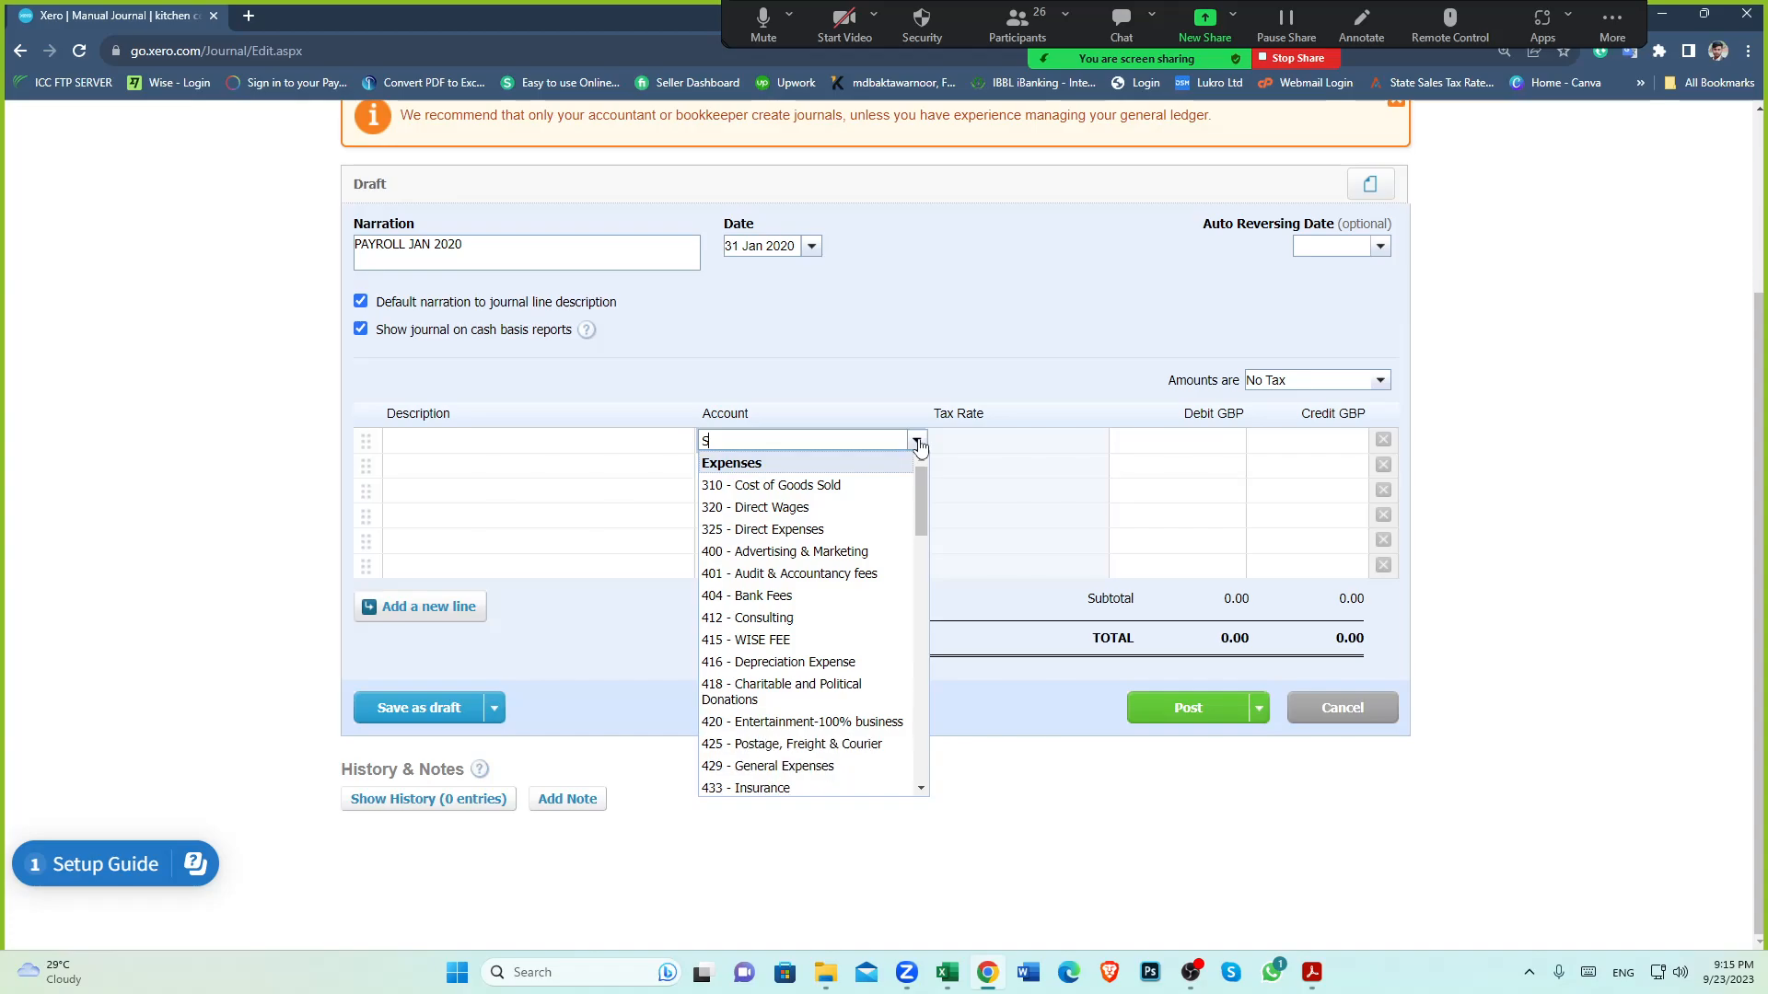
text(AL)
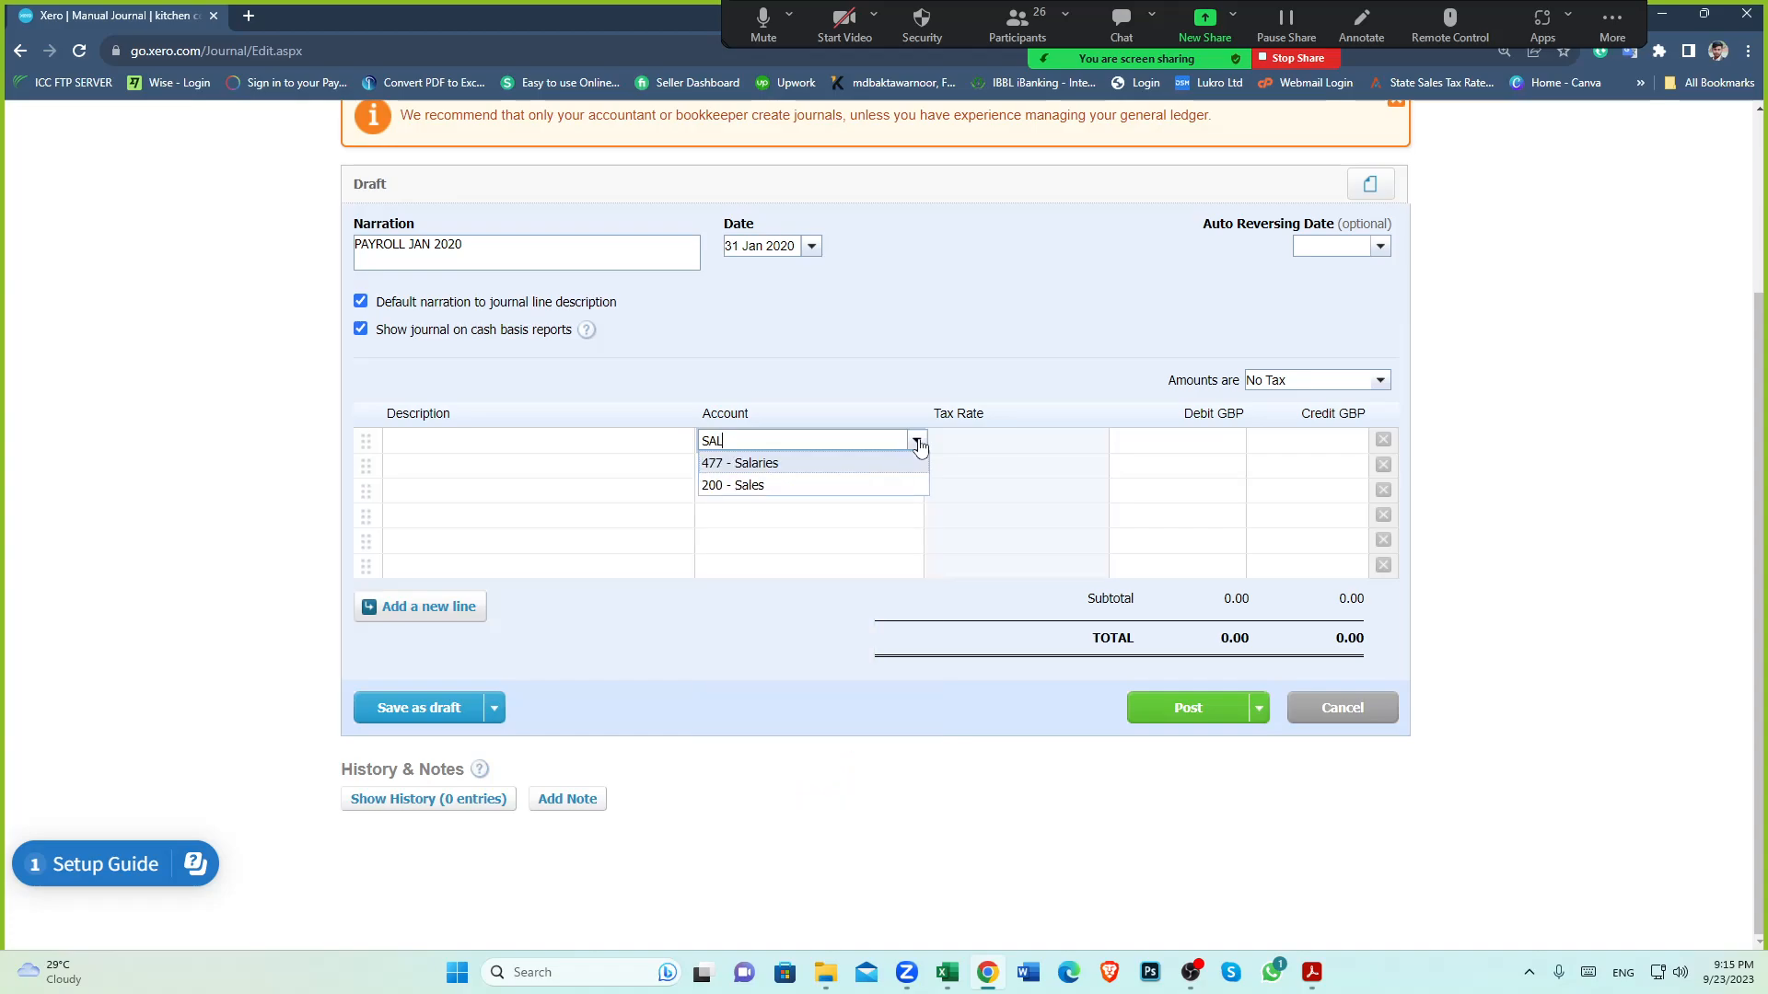
key(BackSpace)
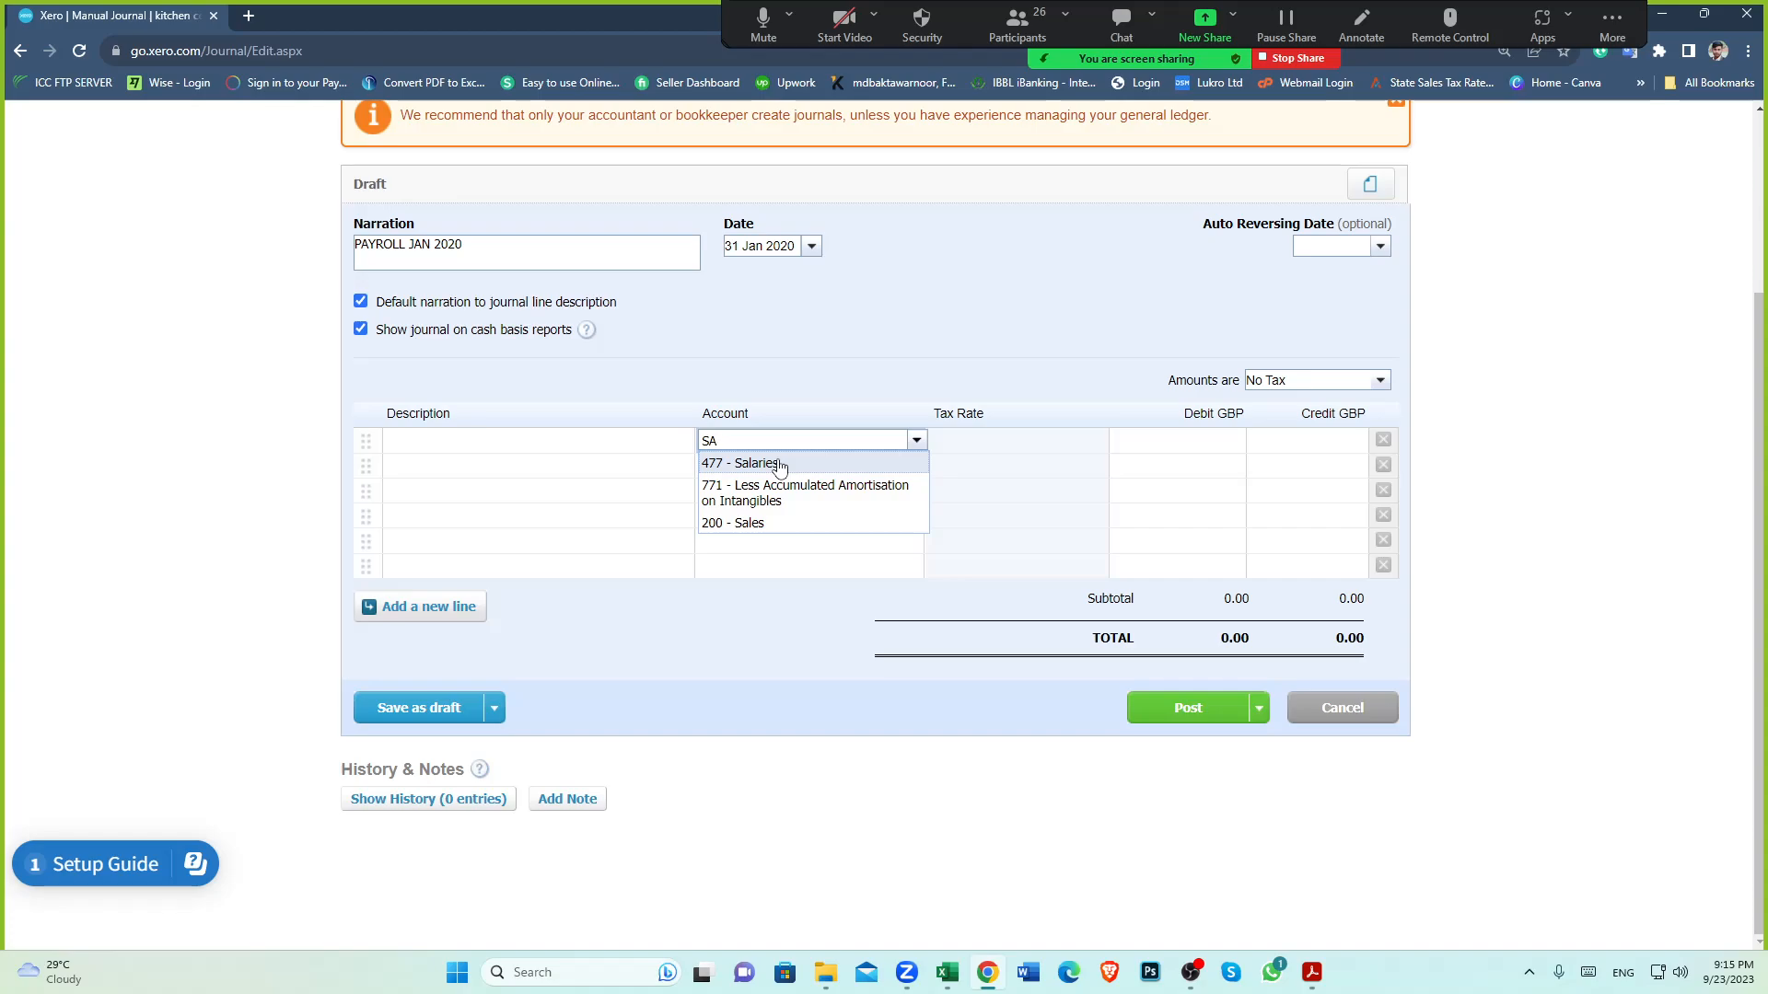
Check the Salaries & Wages Expense name in the Excel template, and set the first Xero journal line's account to 477 - Salaries
click(946, 973)
click(221, 394)
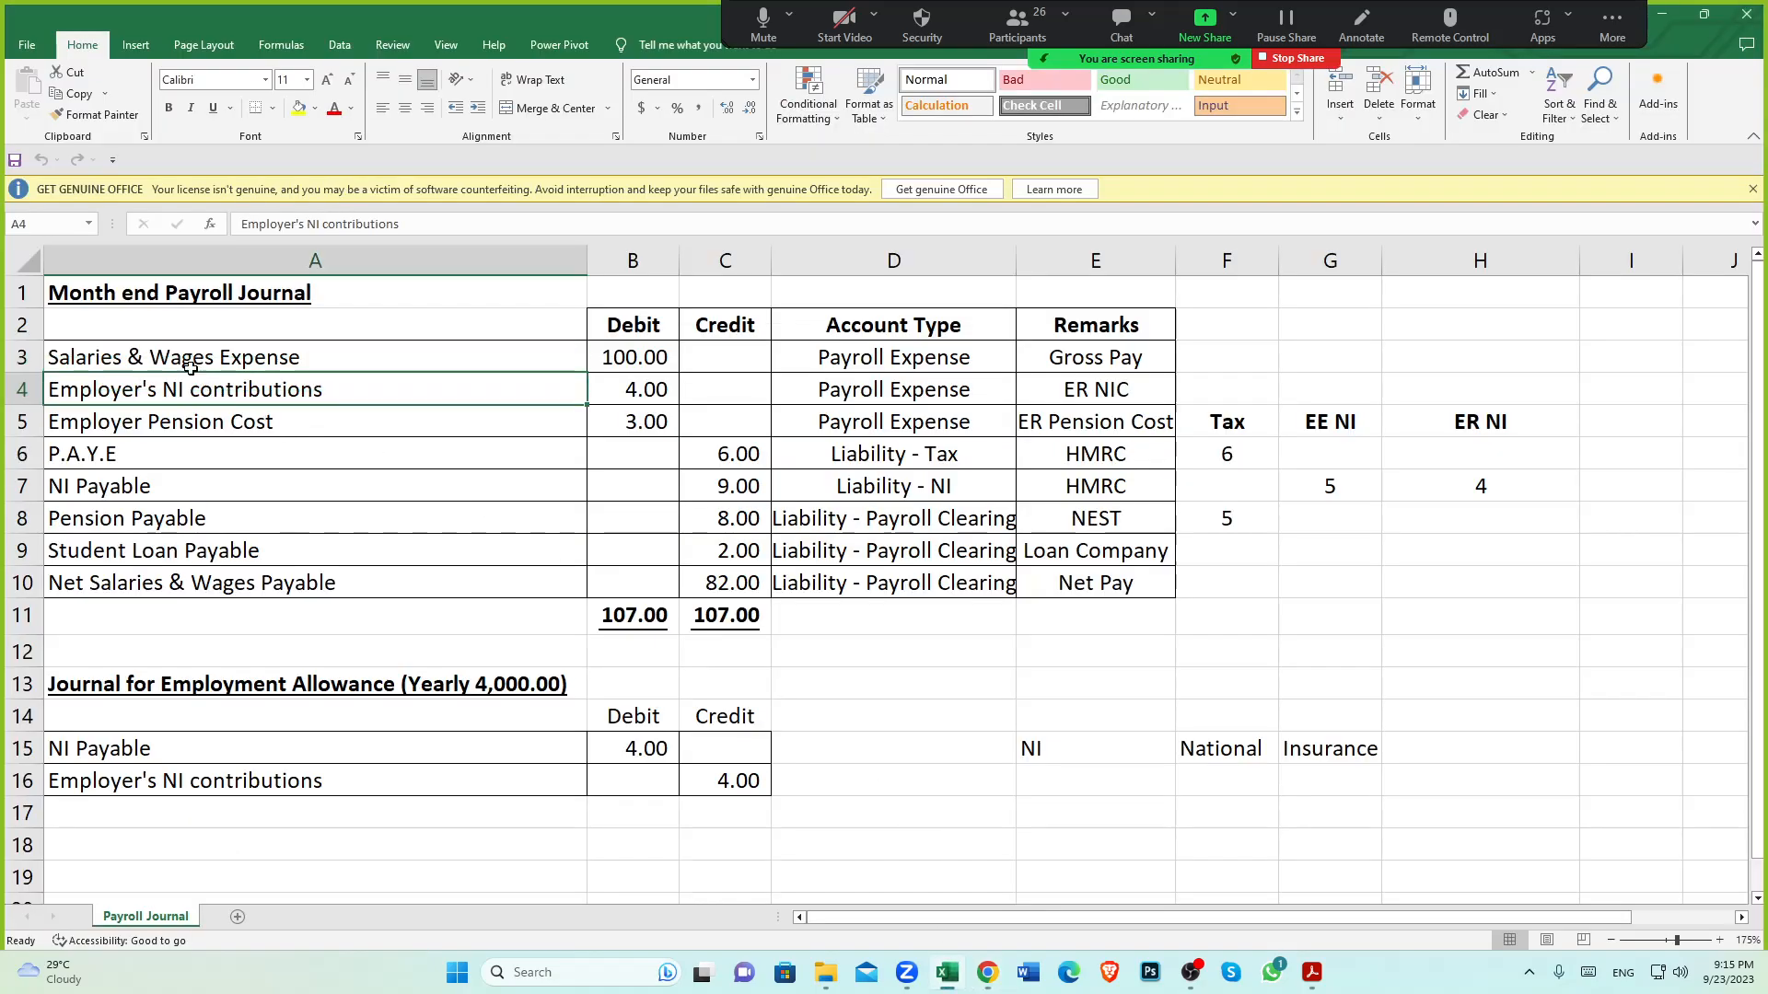
click(189, 365)
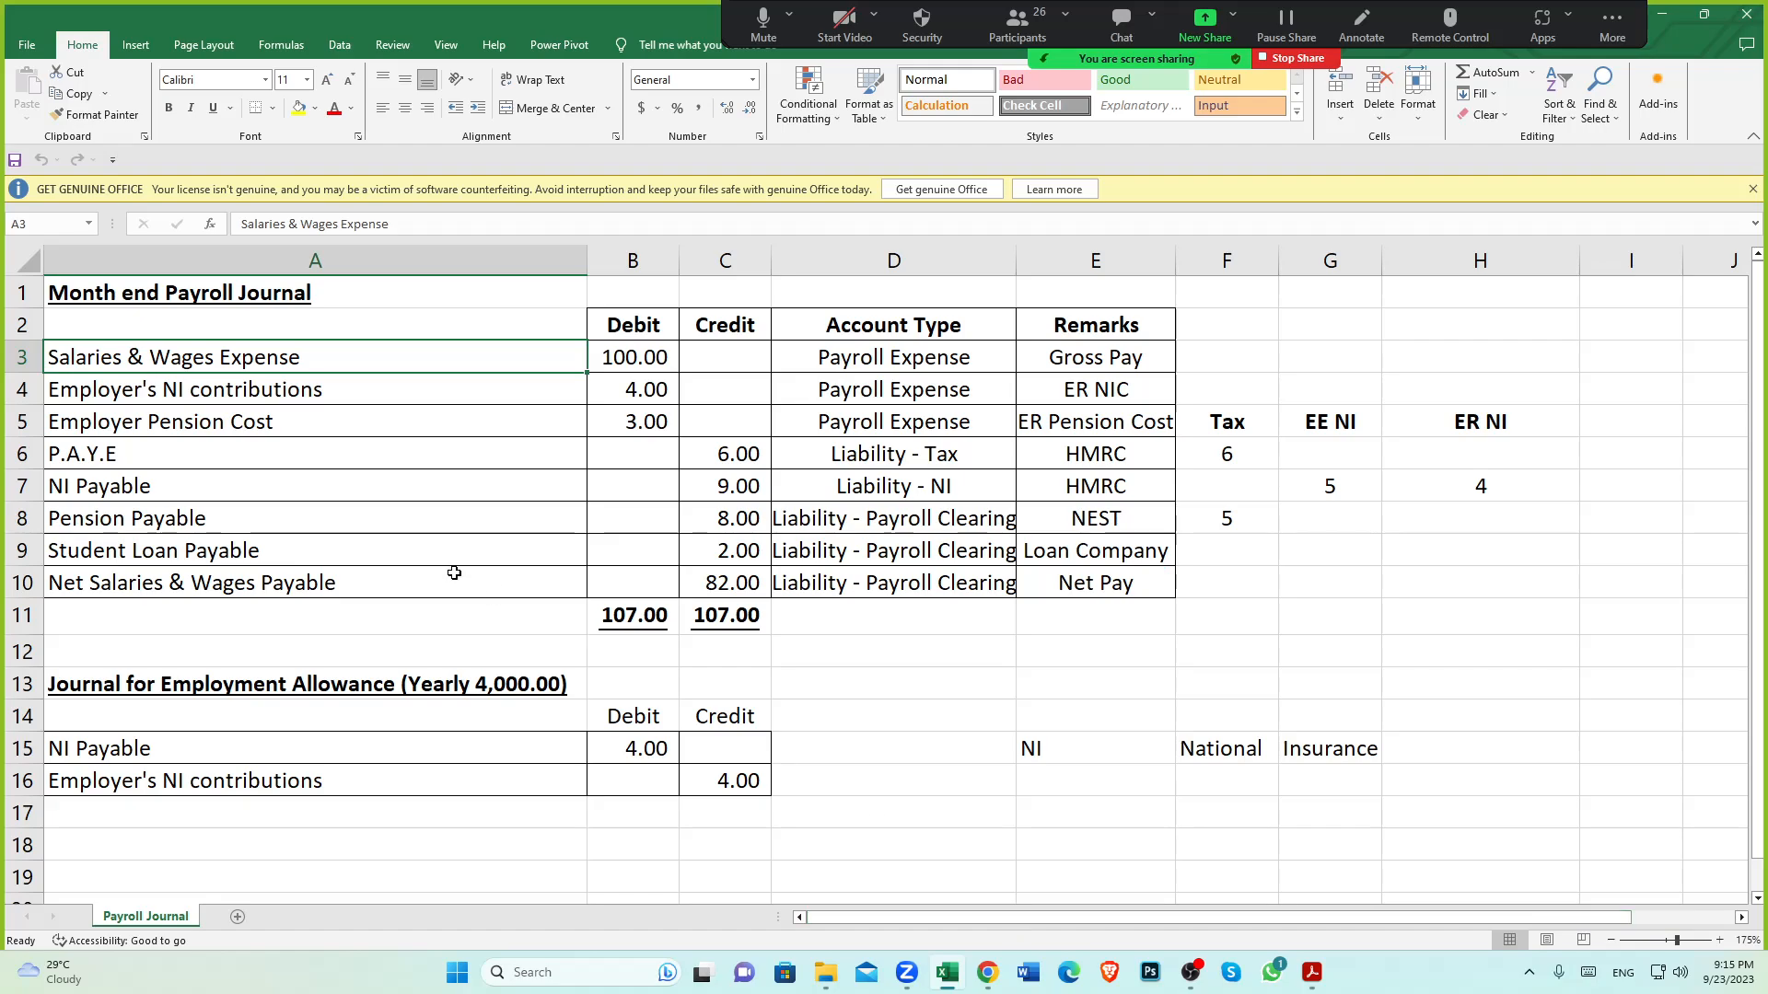
click(986, 976)
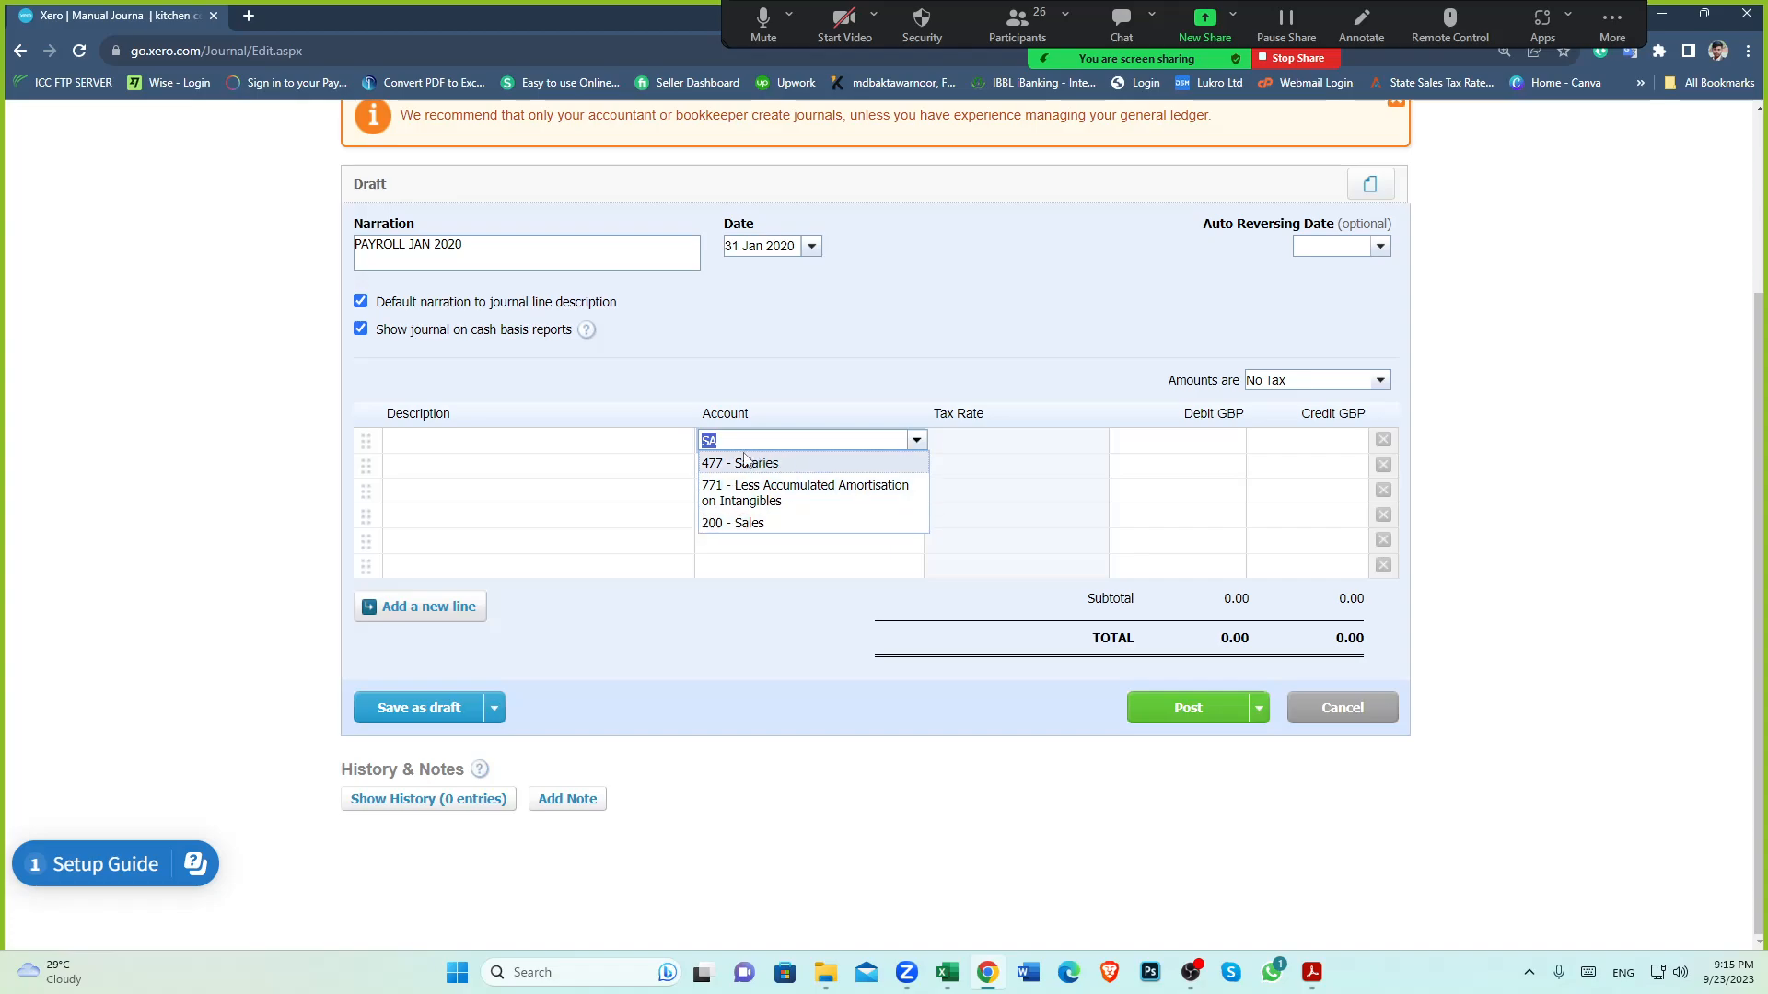
click(773, 465)
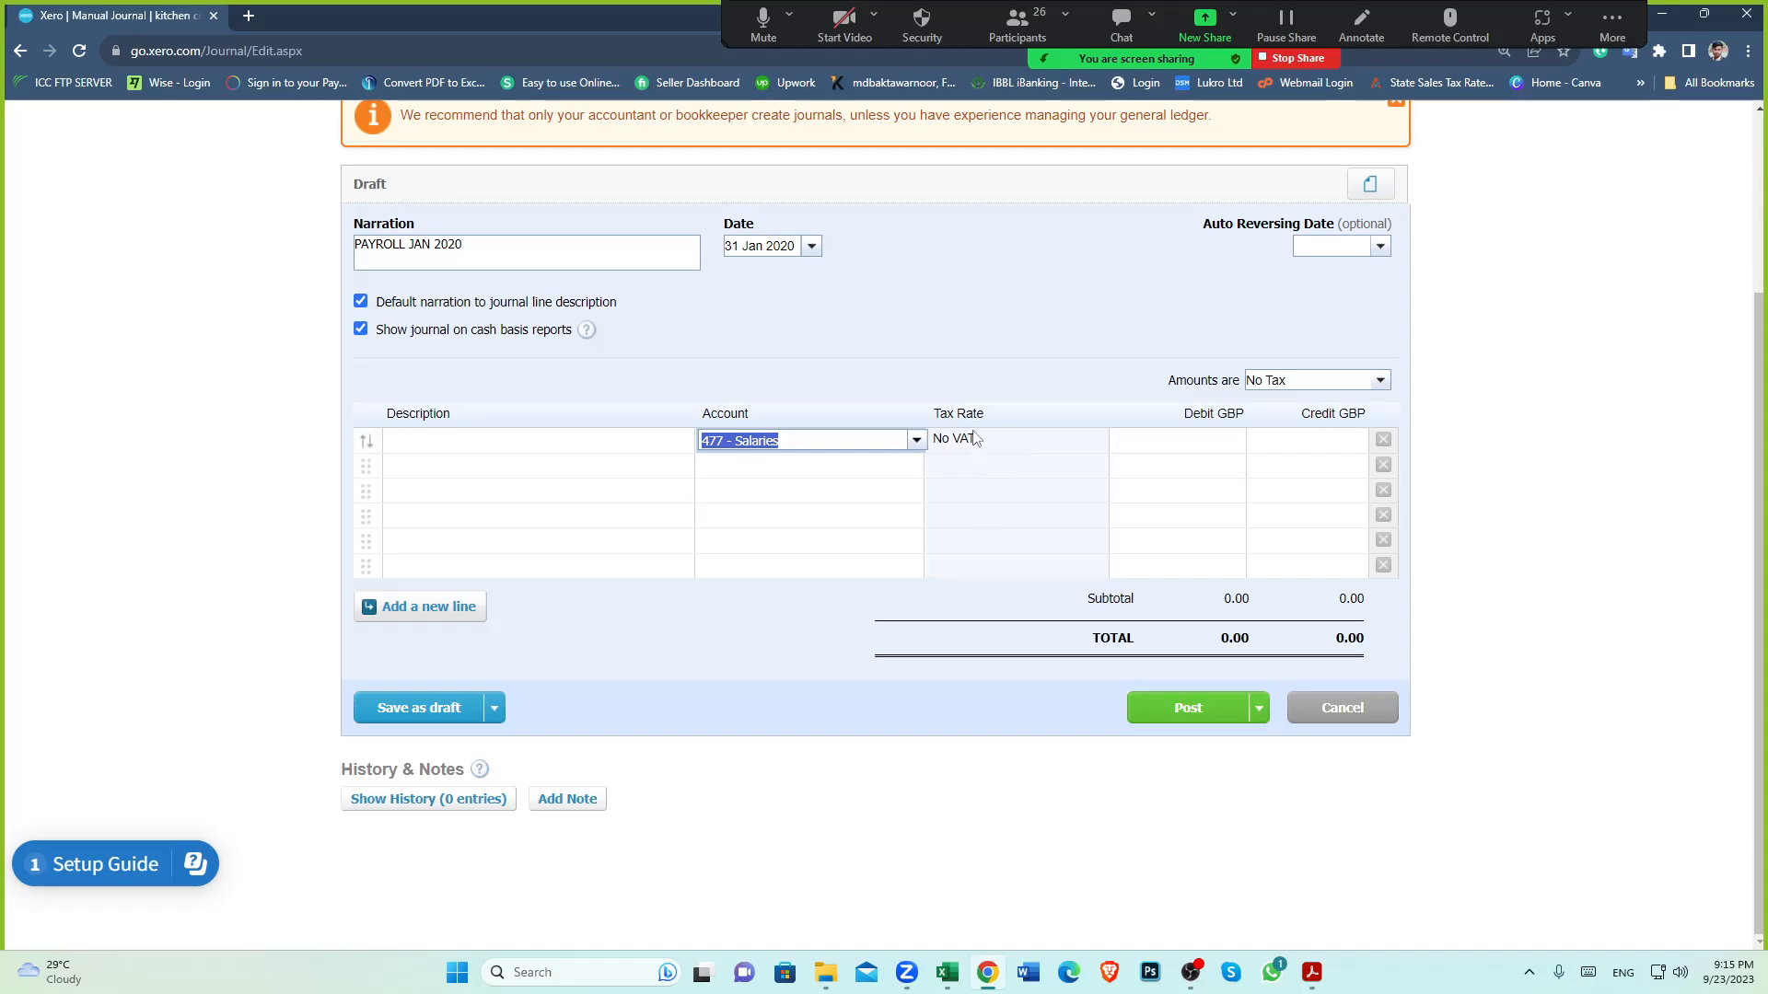
Switch to the Excel payroll journal and check on which side, debit or credit, Salaries & Wages Expense is entered
click(1221, 444)
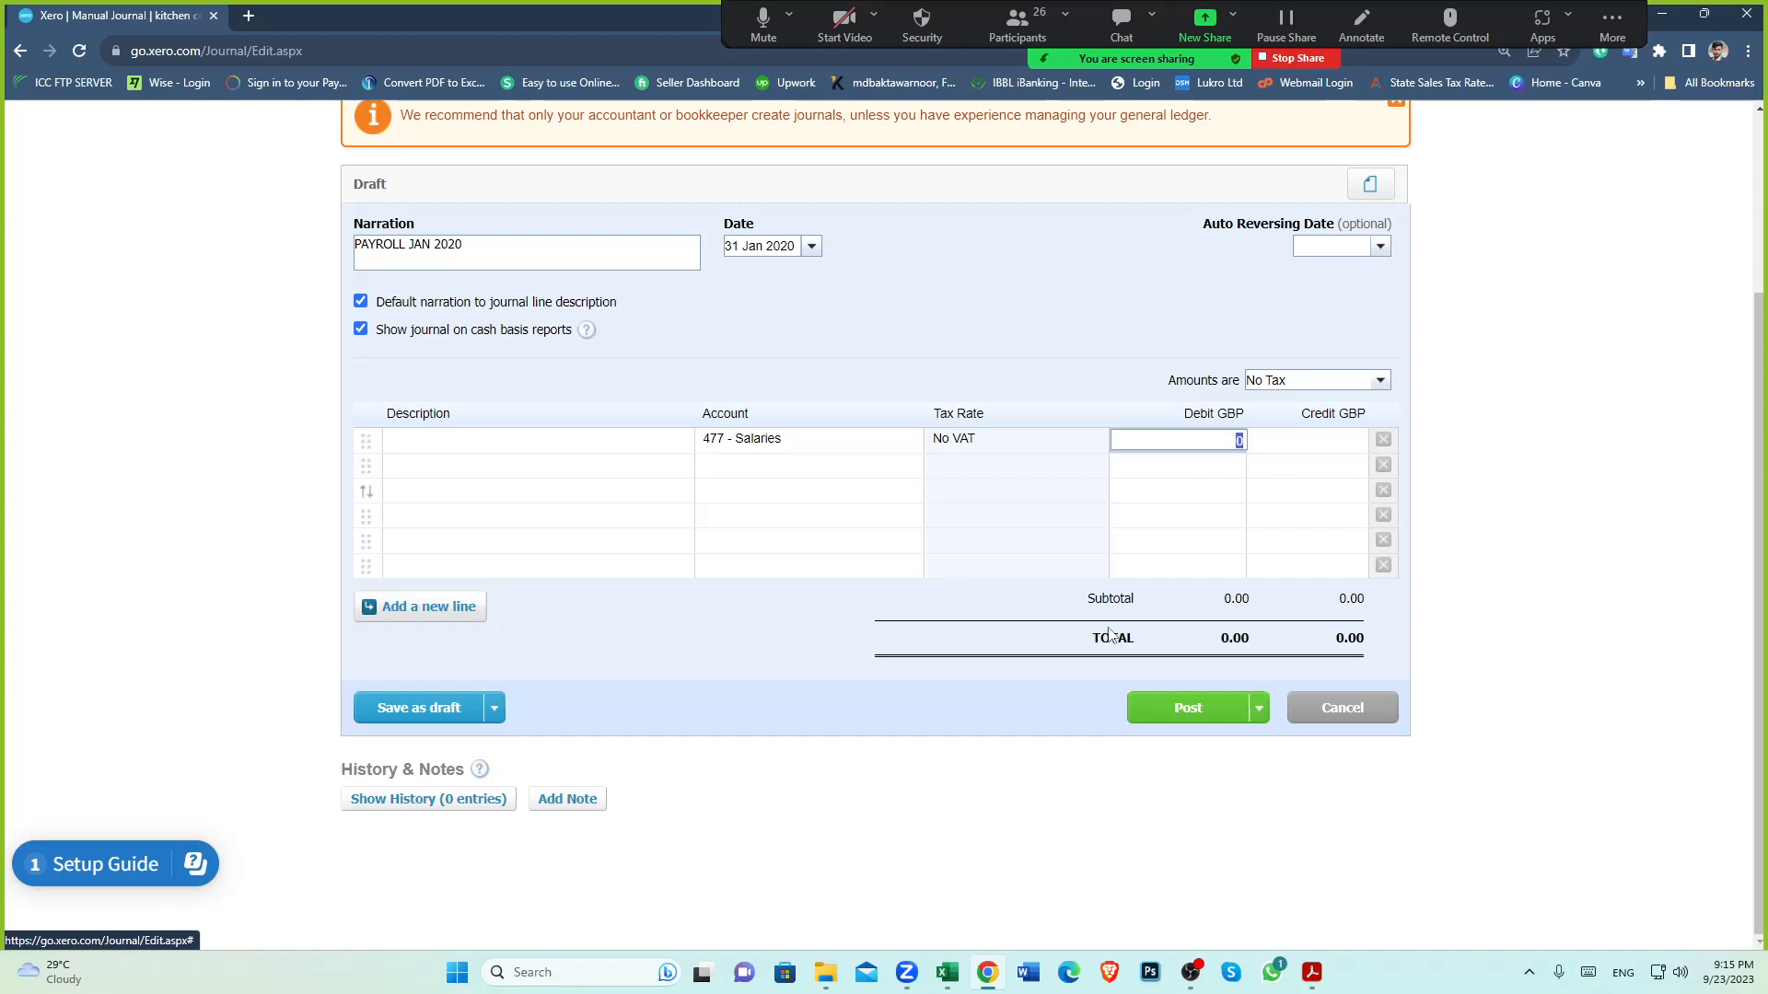
click(948, 972)
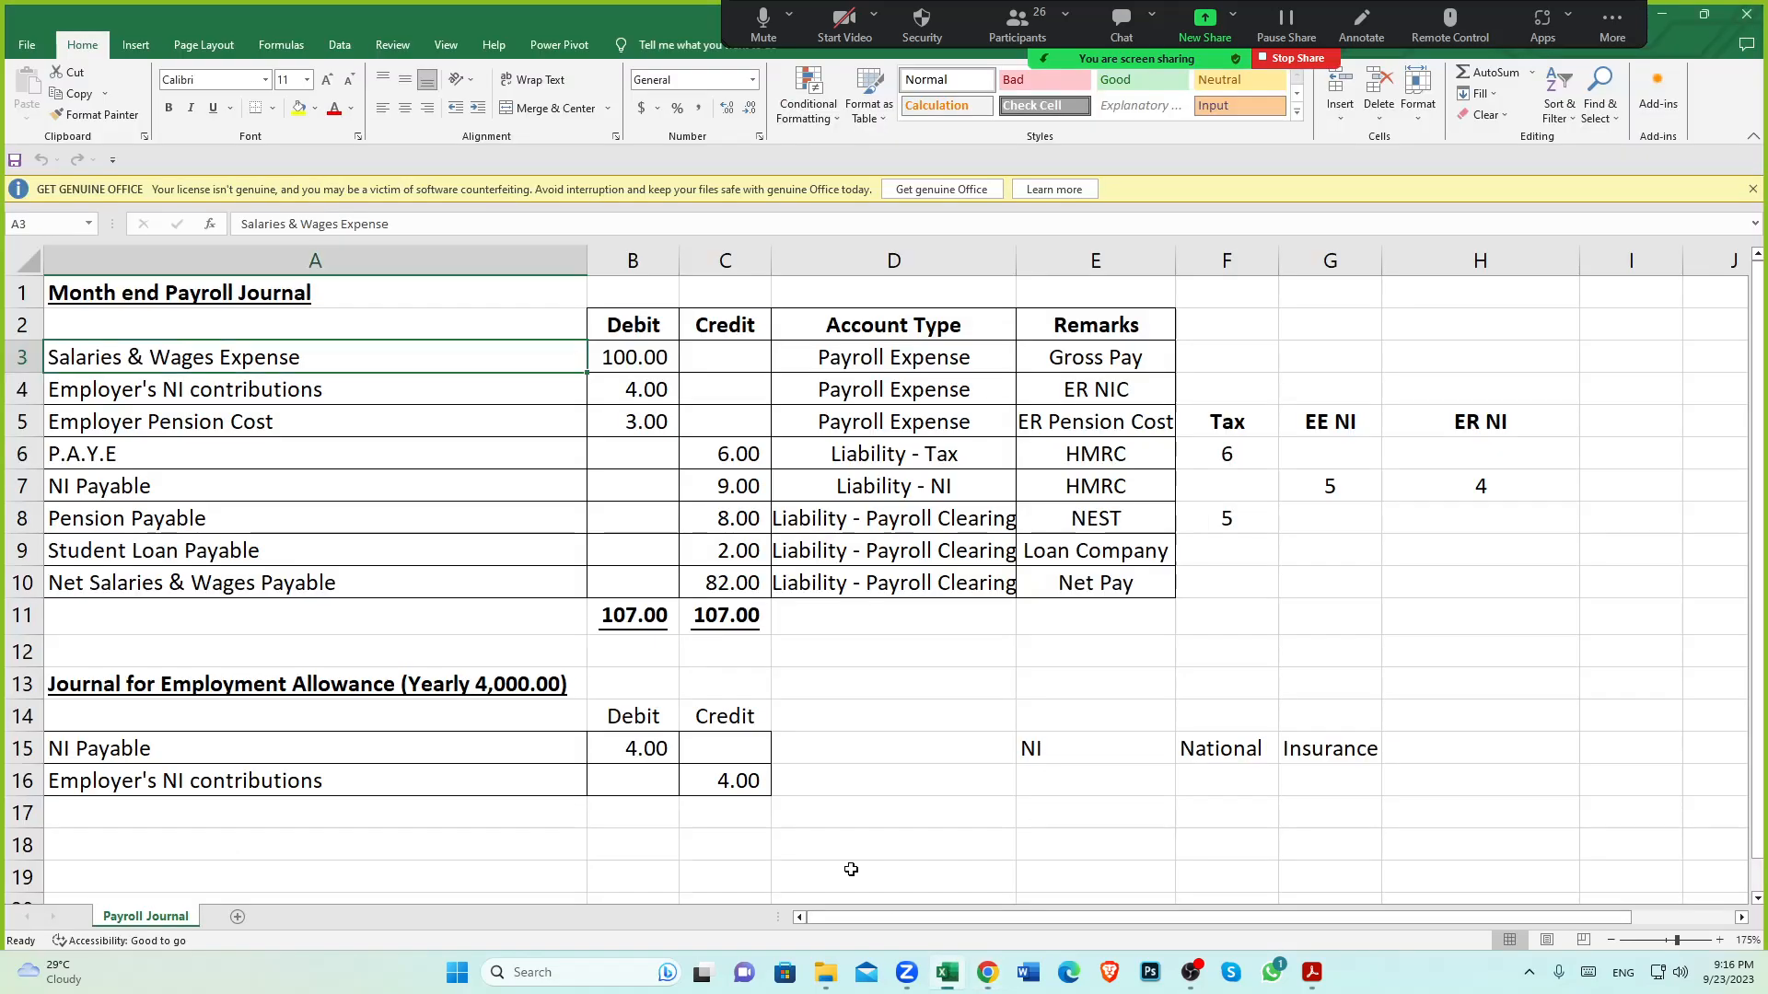
click(617, 333)
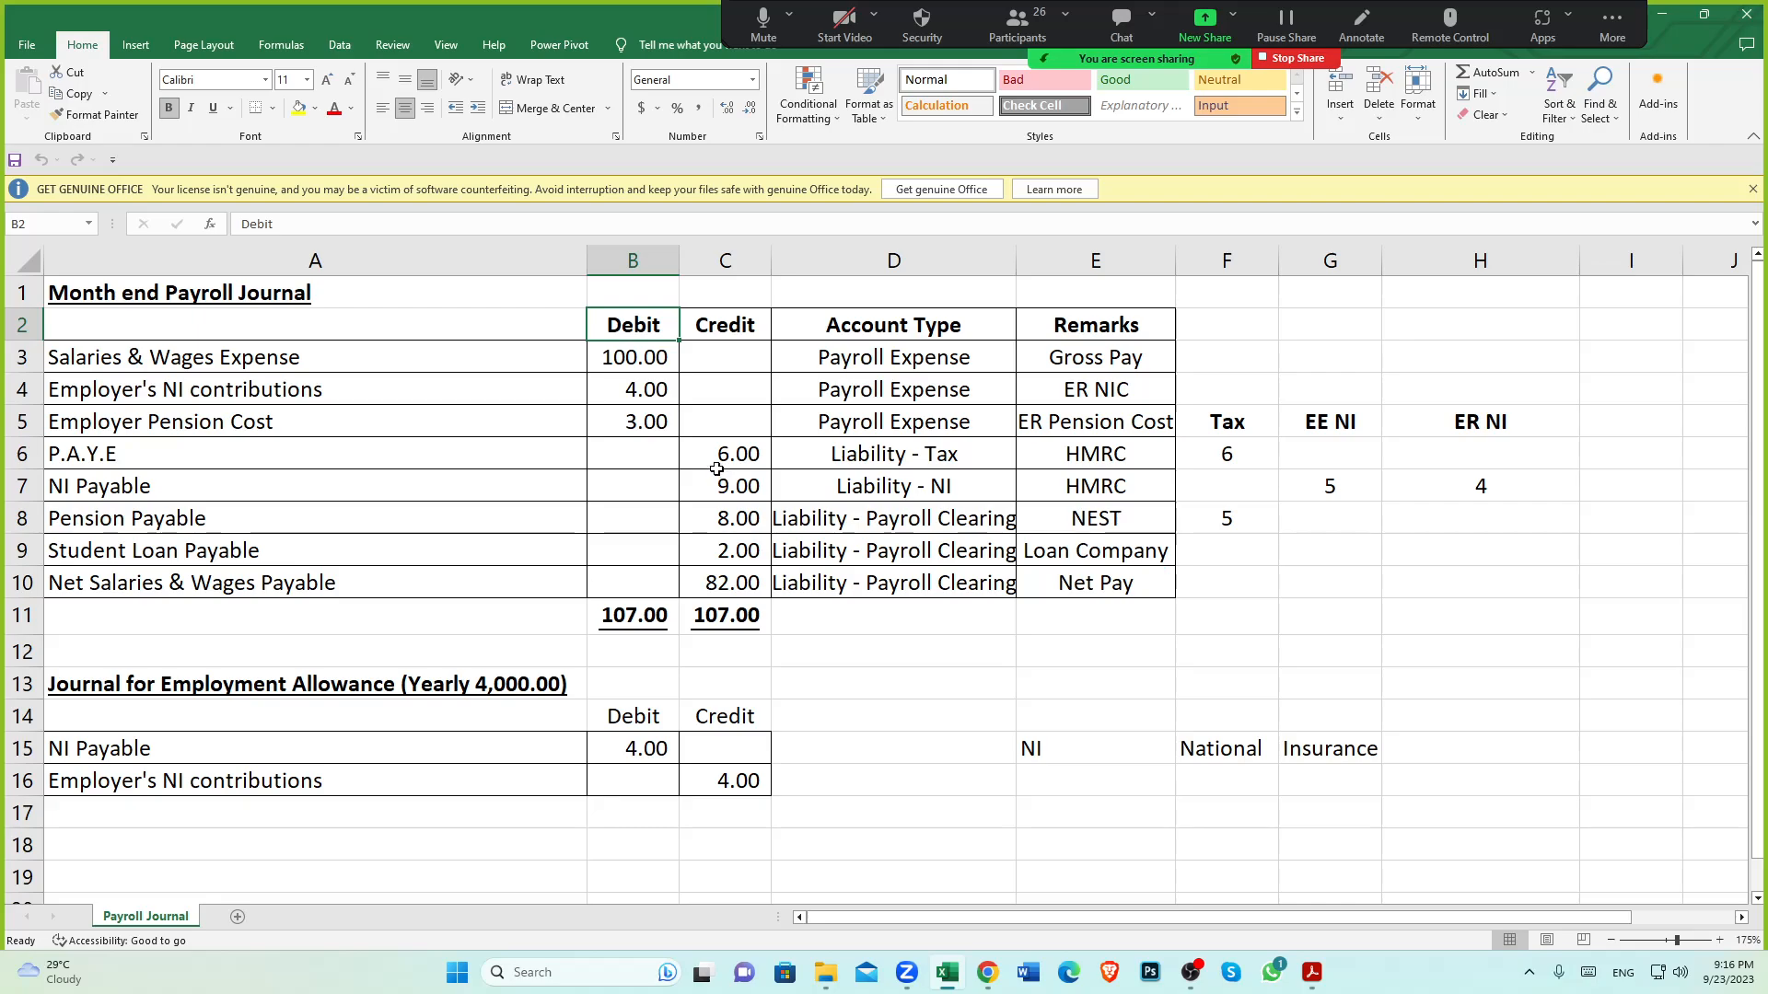
click(228, 359)
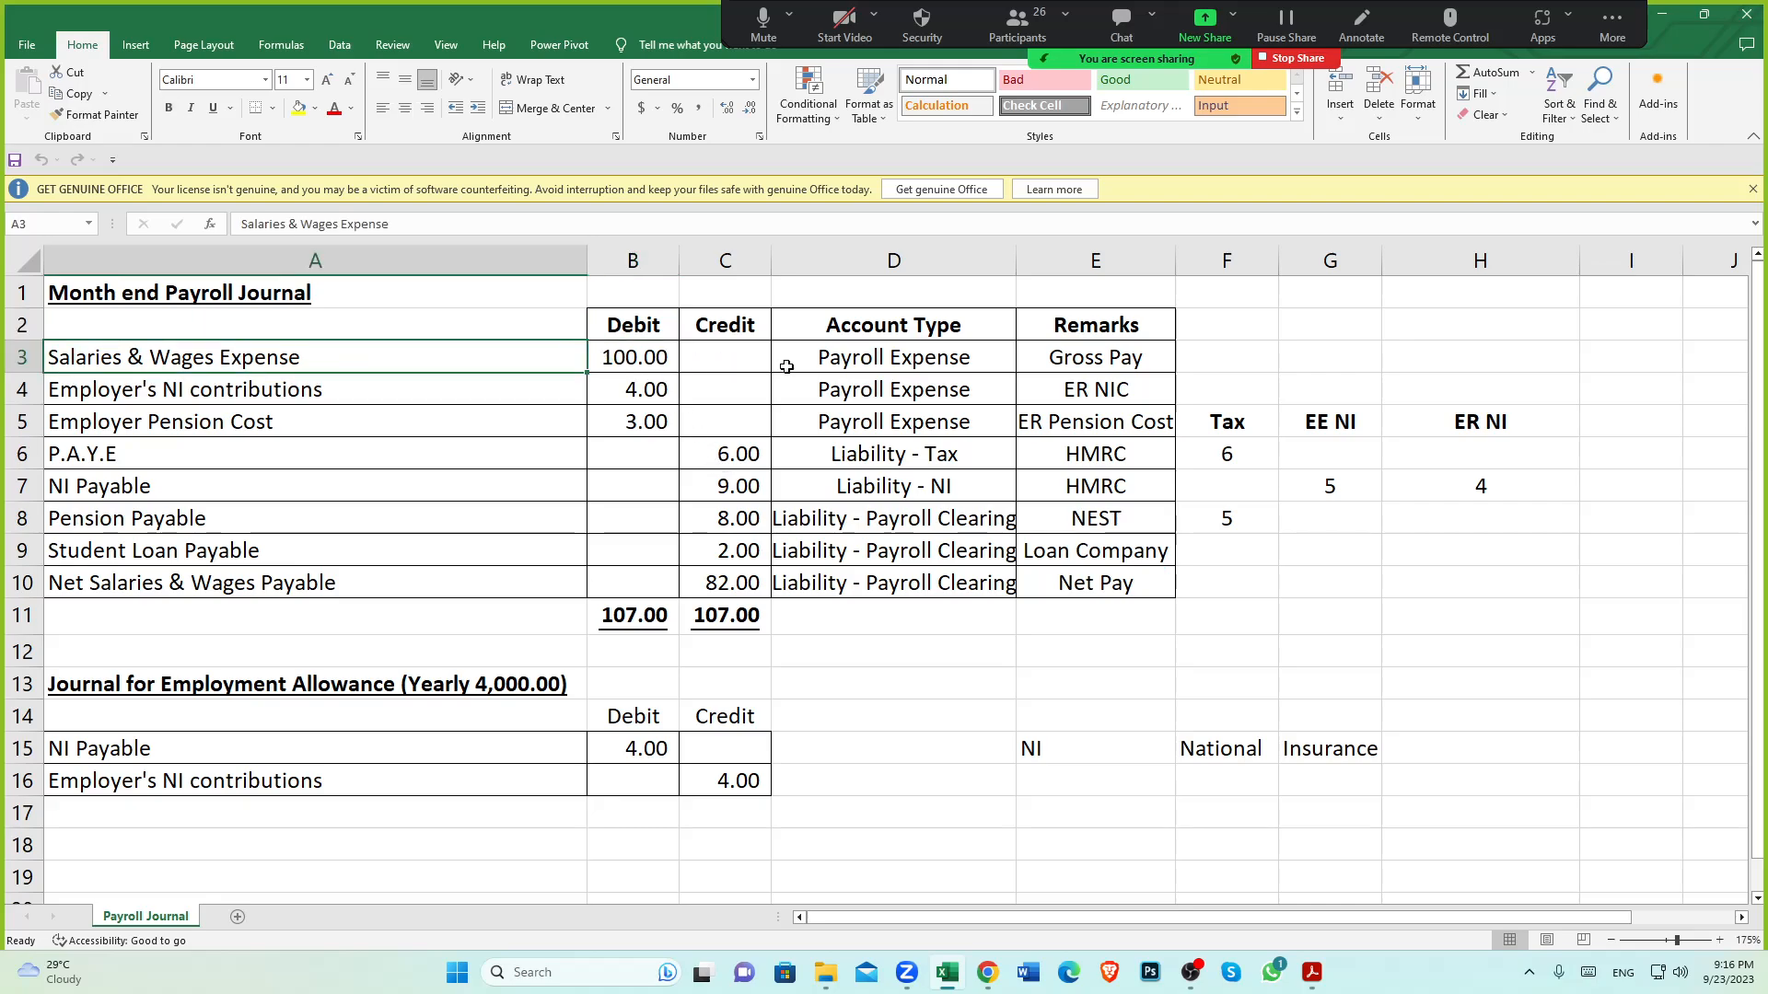
click(627, 358)
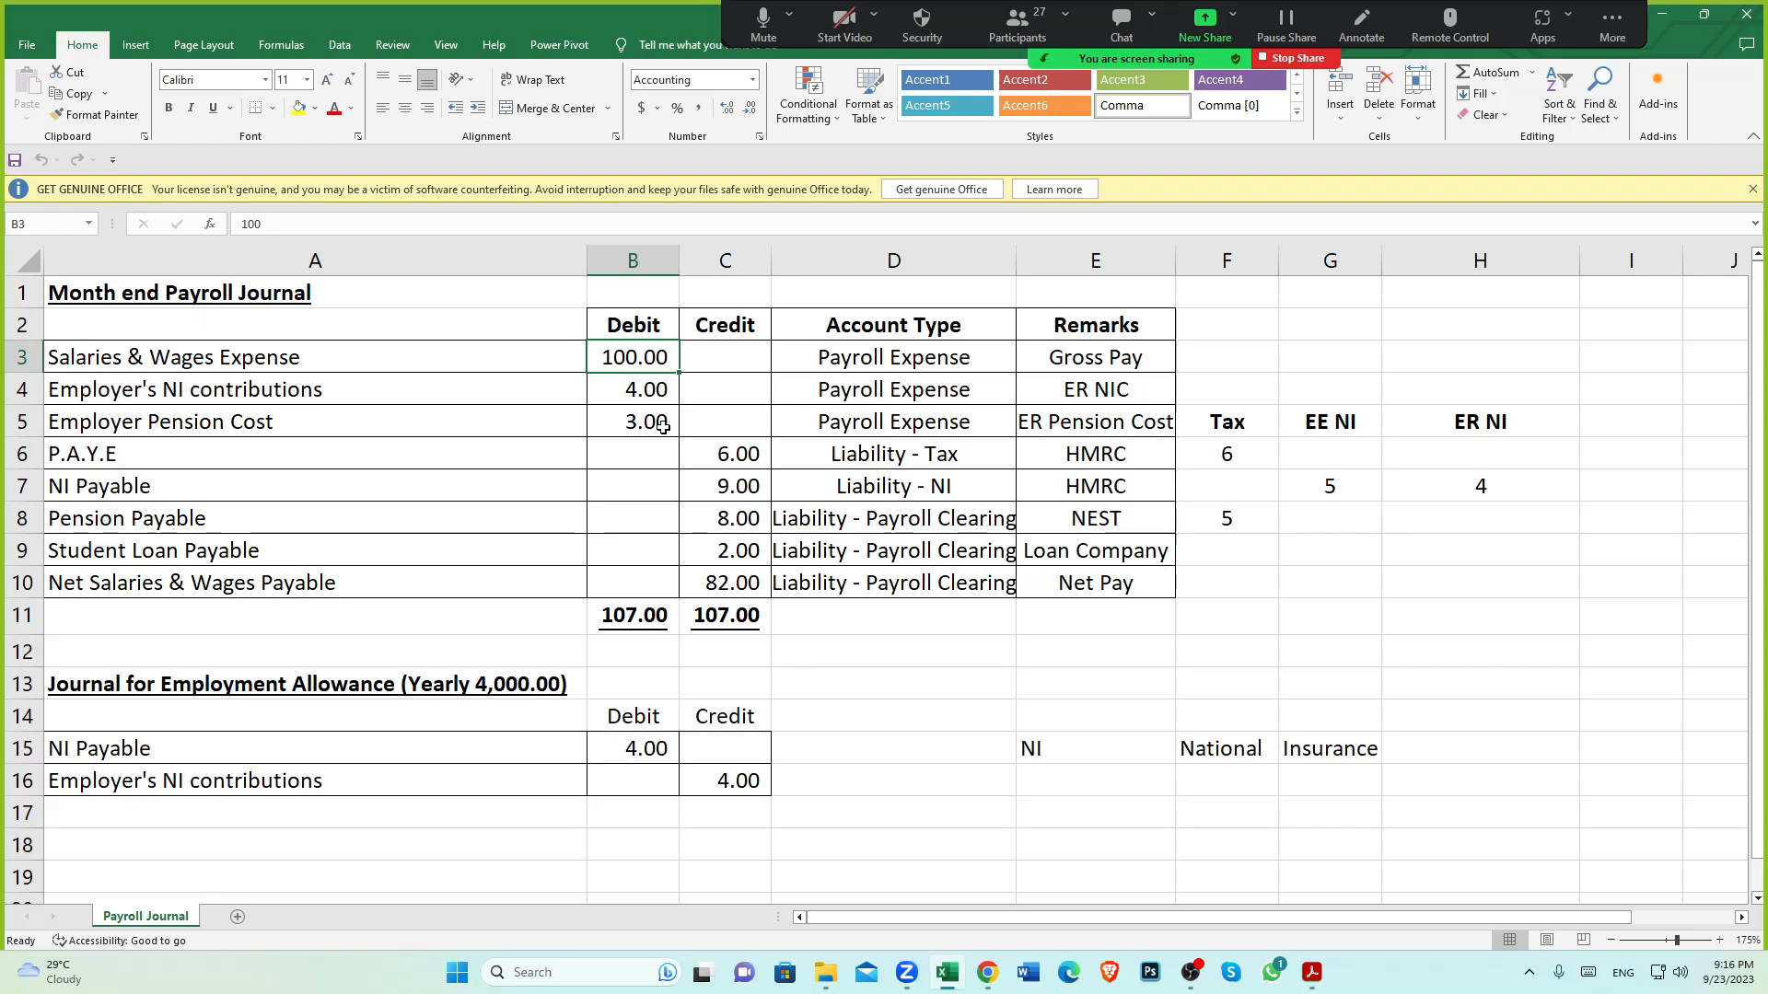
click(267, 361)
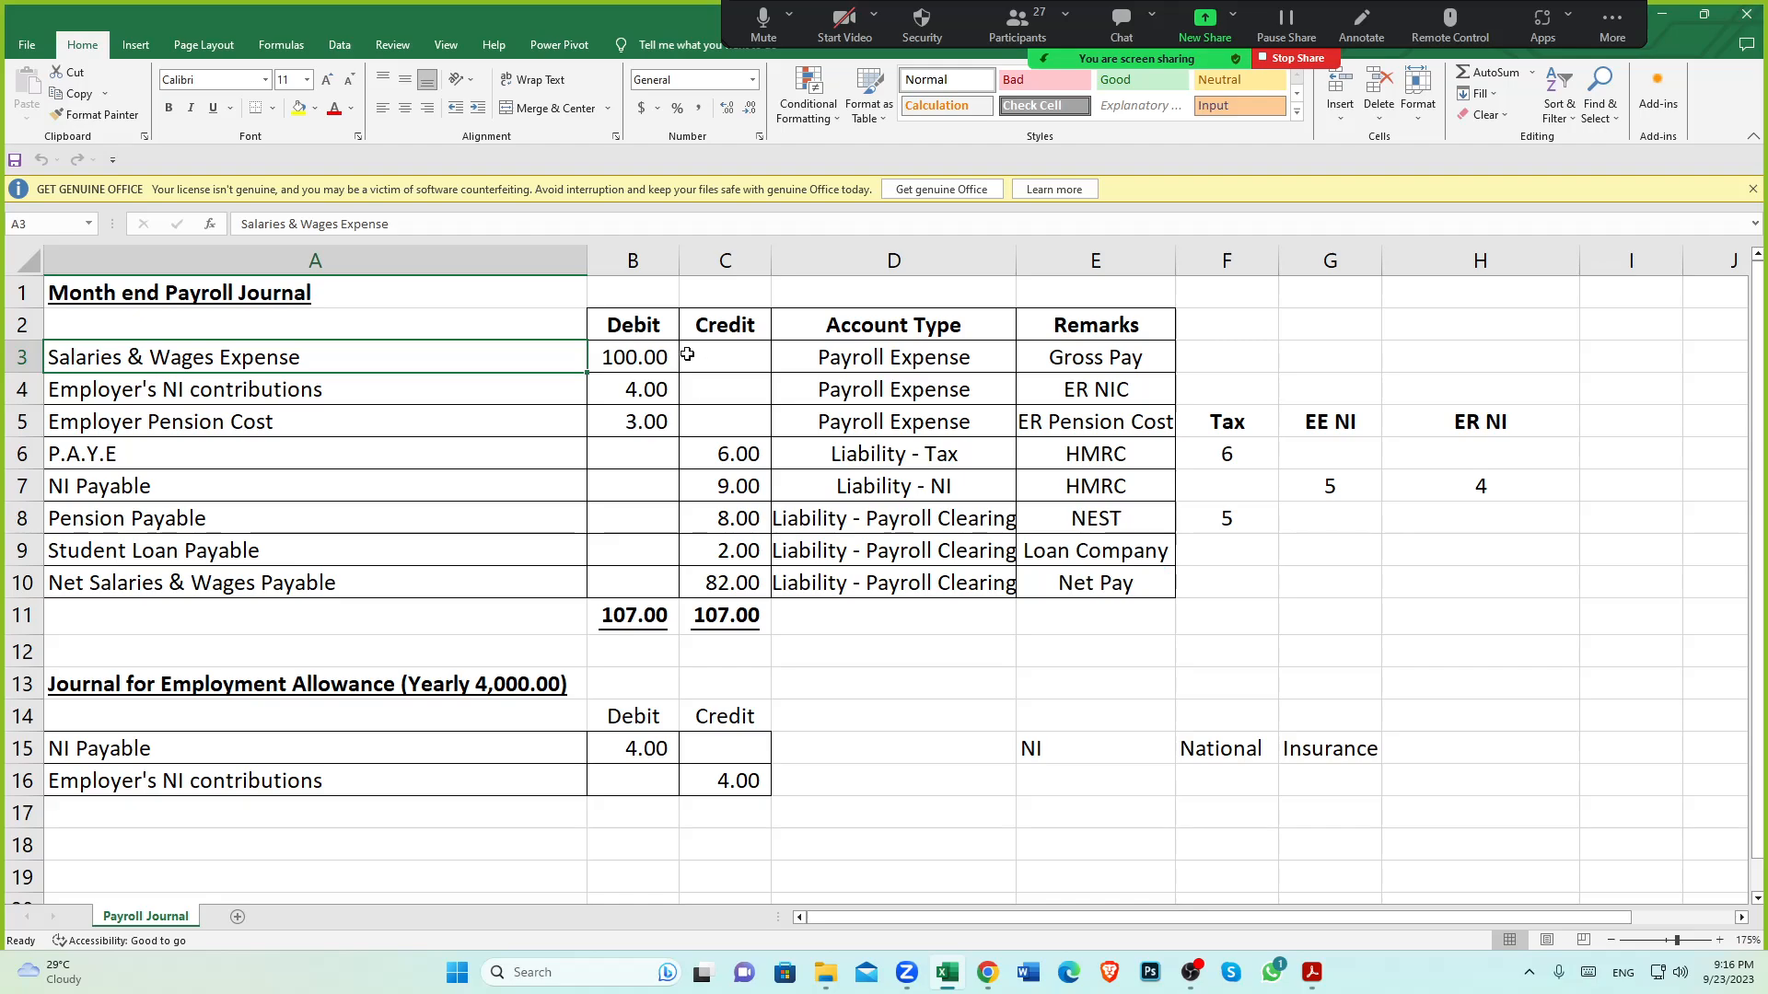
click(868, 363)
click(628, 357)
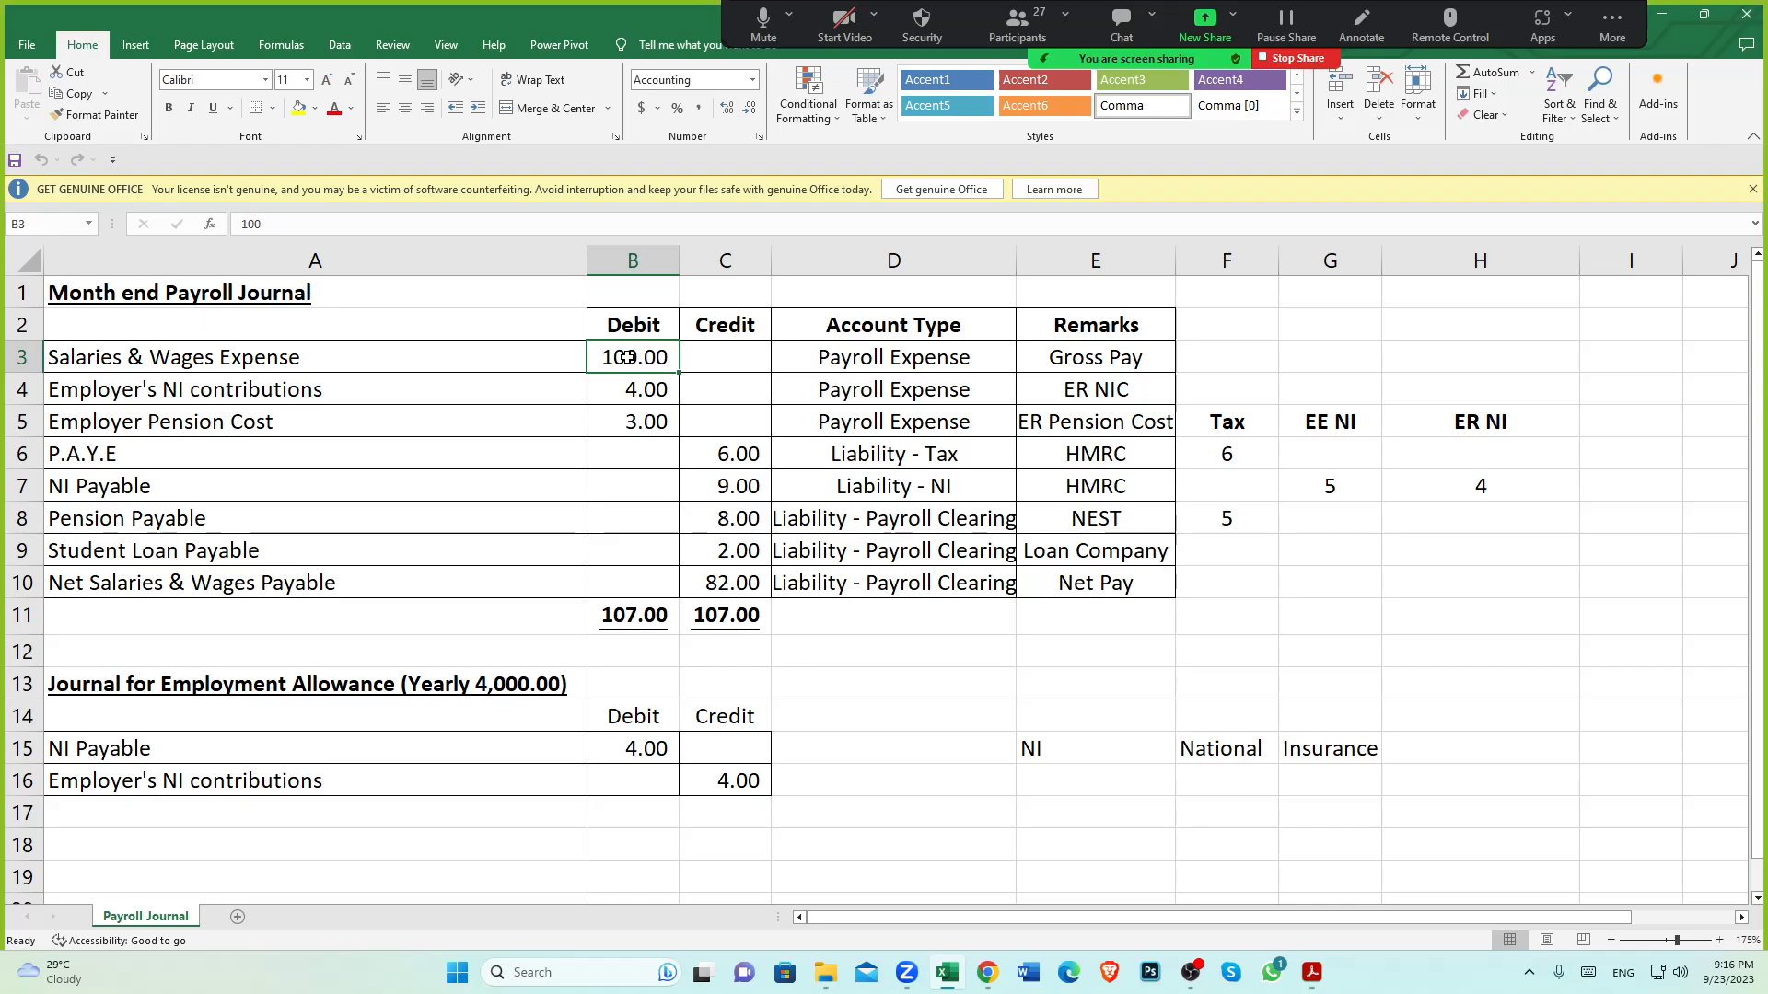
Switch to PAYPART1P.pdf in Acrobat and examine the Taxable Gross column of the payment summary
mouse_move(1334, 973)
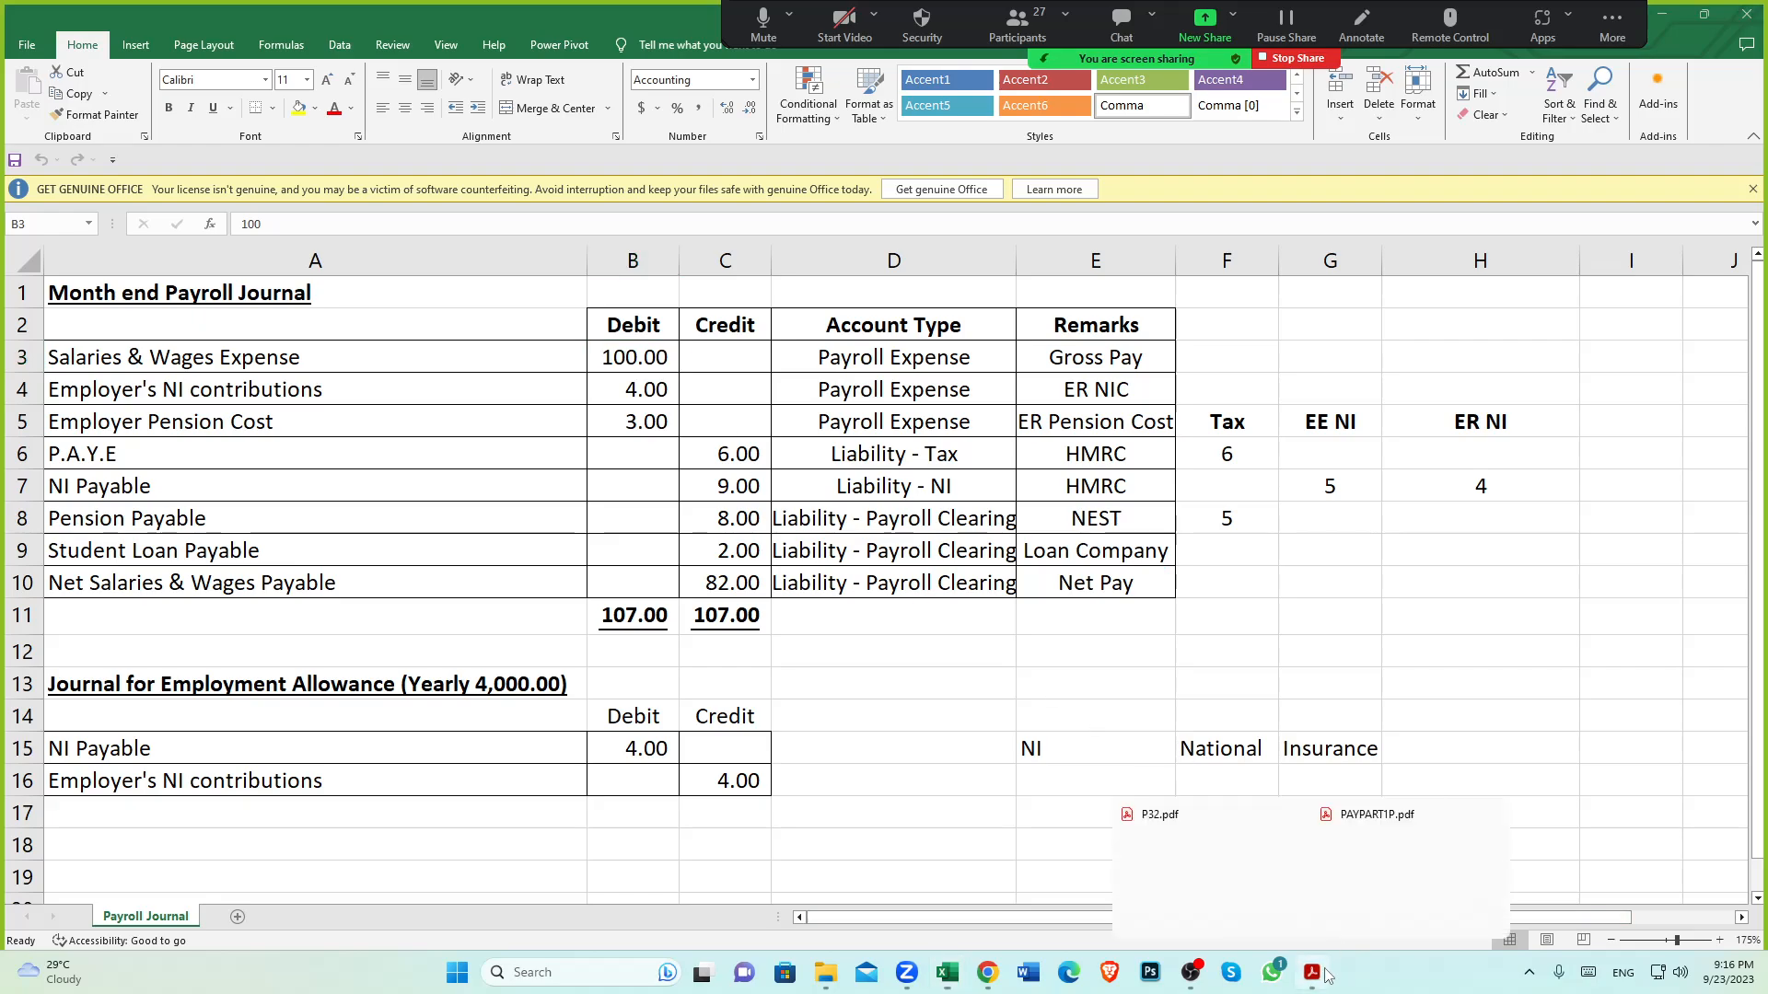
click(1368, 922)
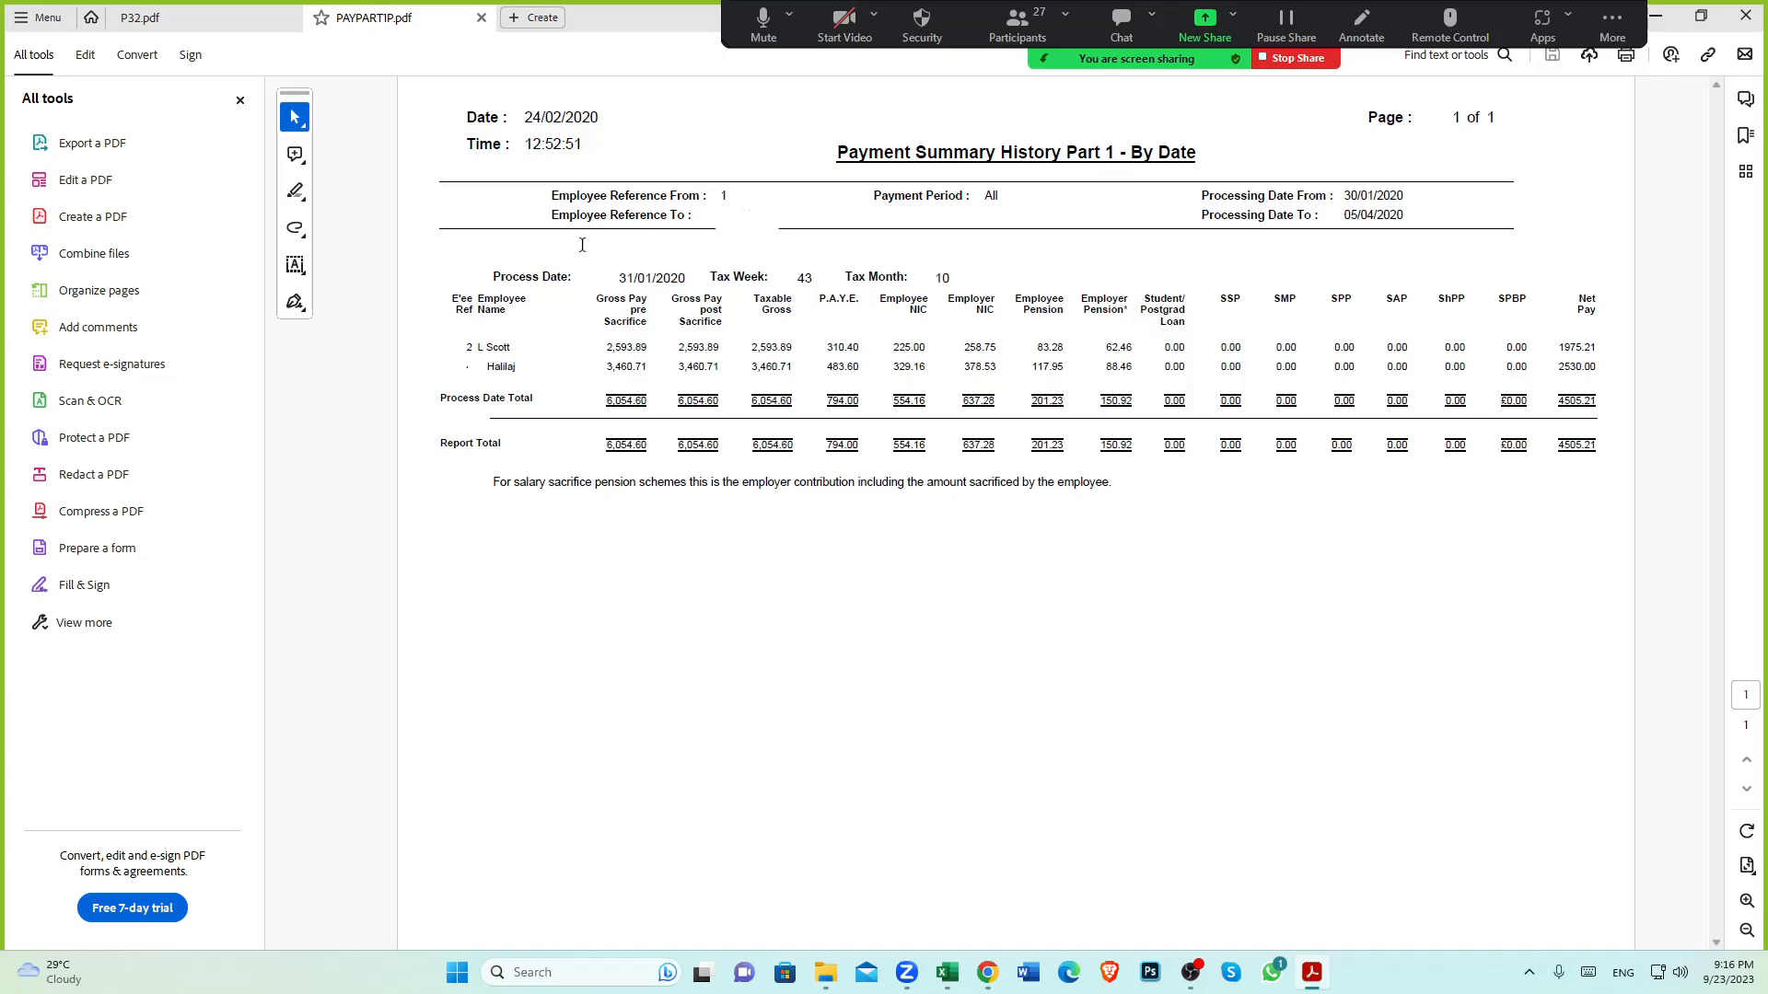
click(1746, 902)
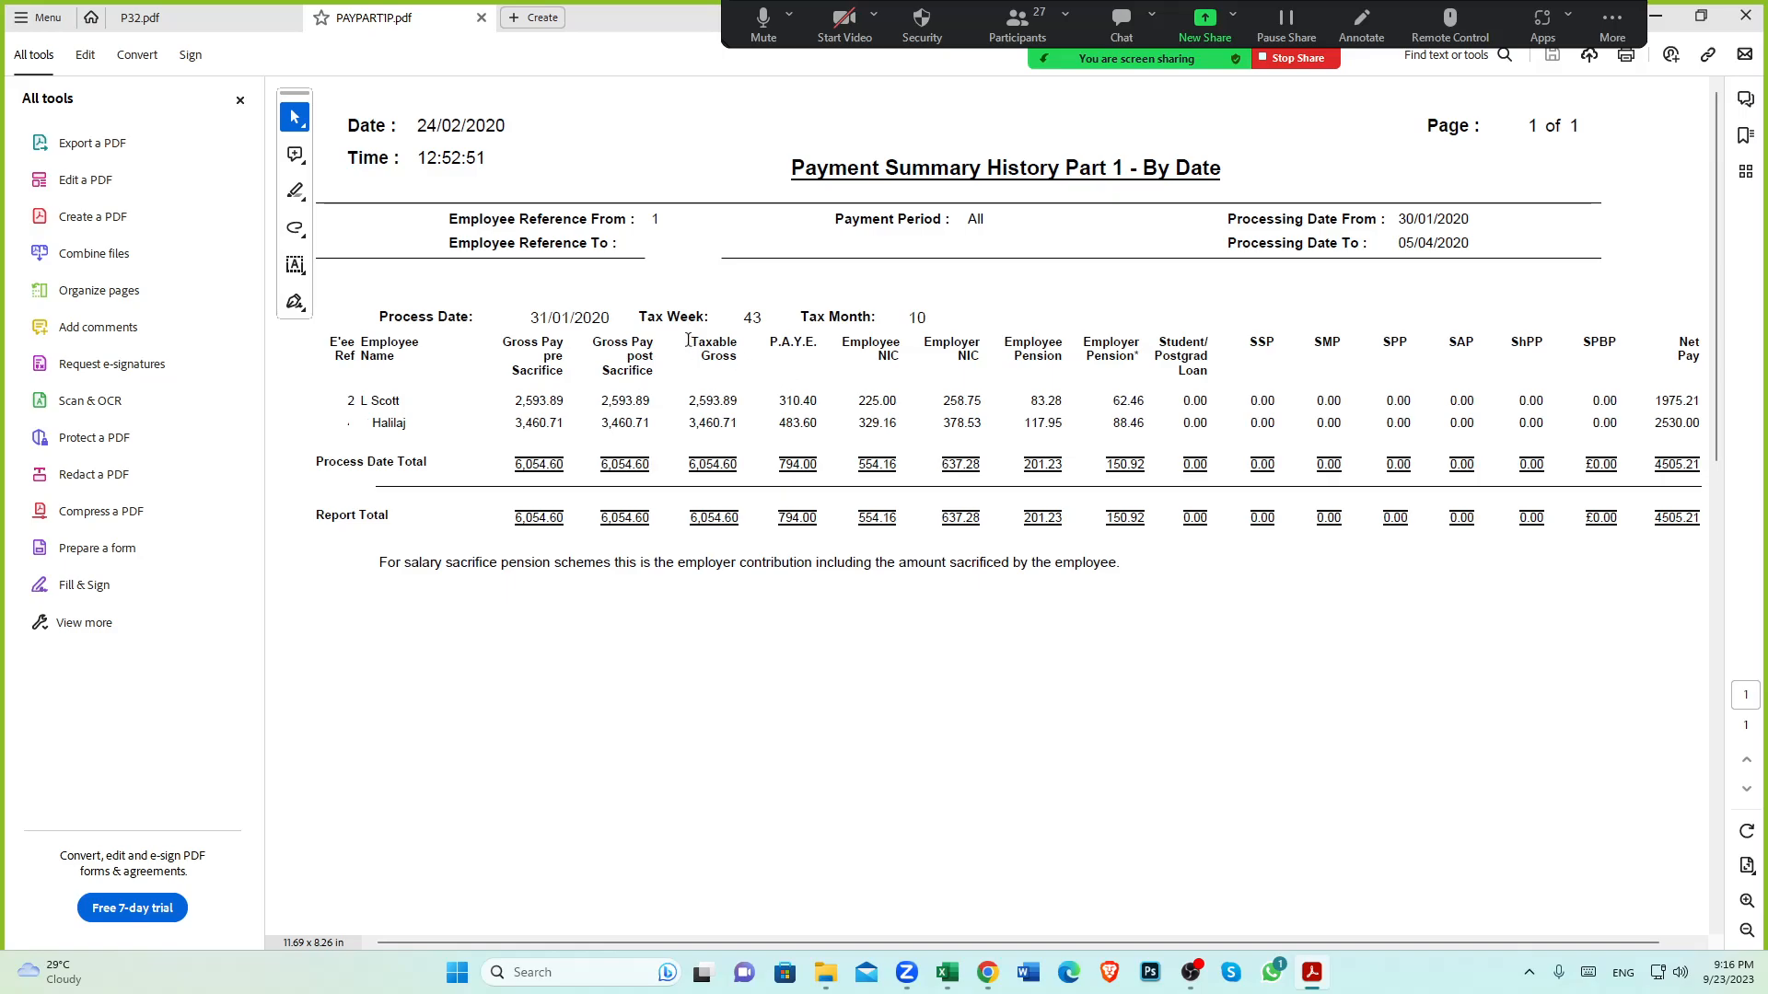
drag(689, 338, 733, 378)
click(735, 380)
drag(690, 339, 729, 367)
click(751, 381)
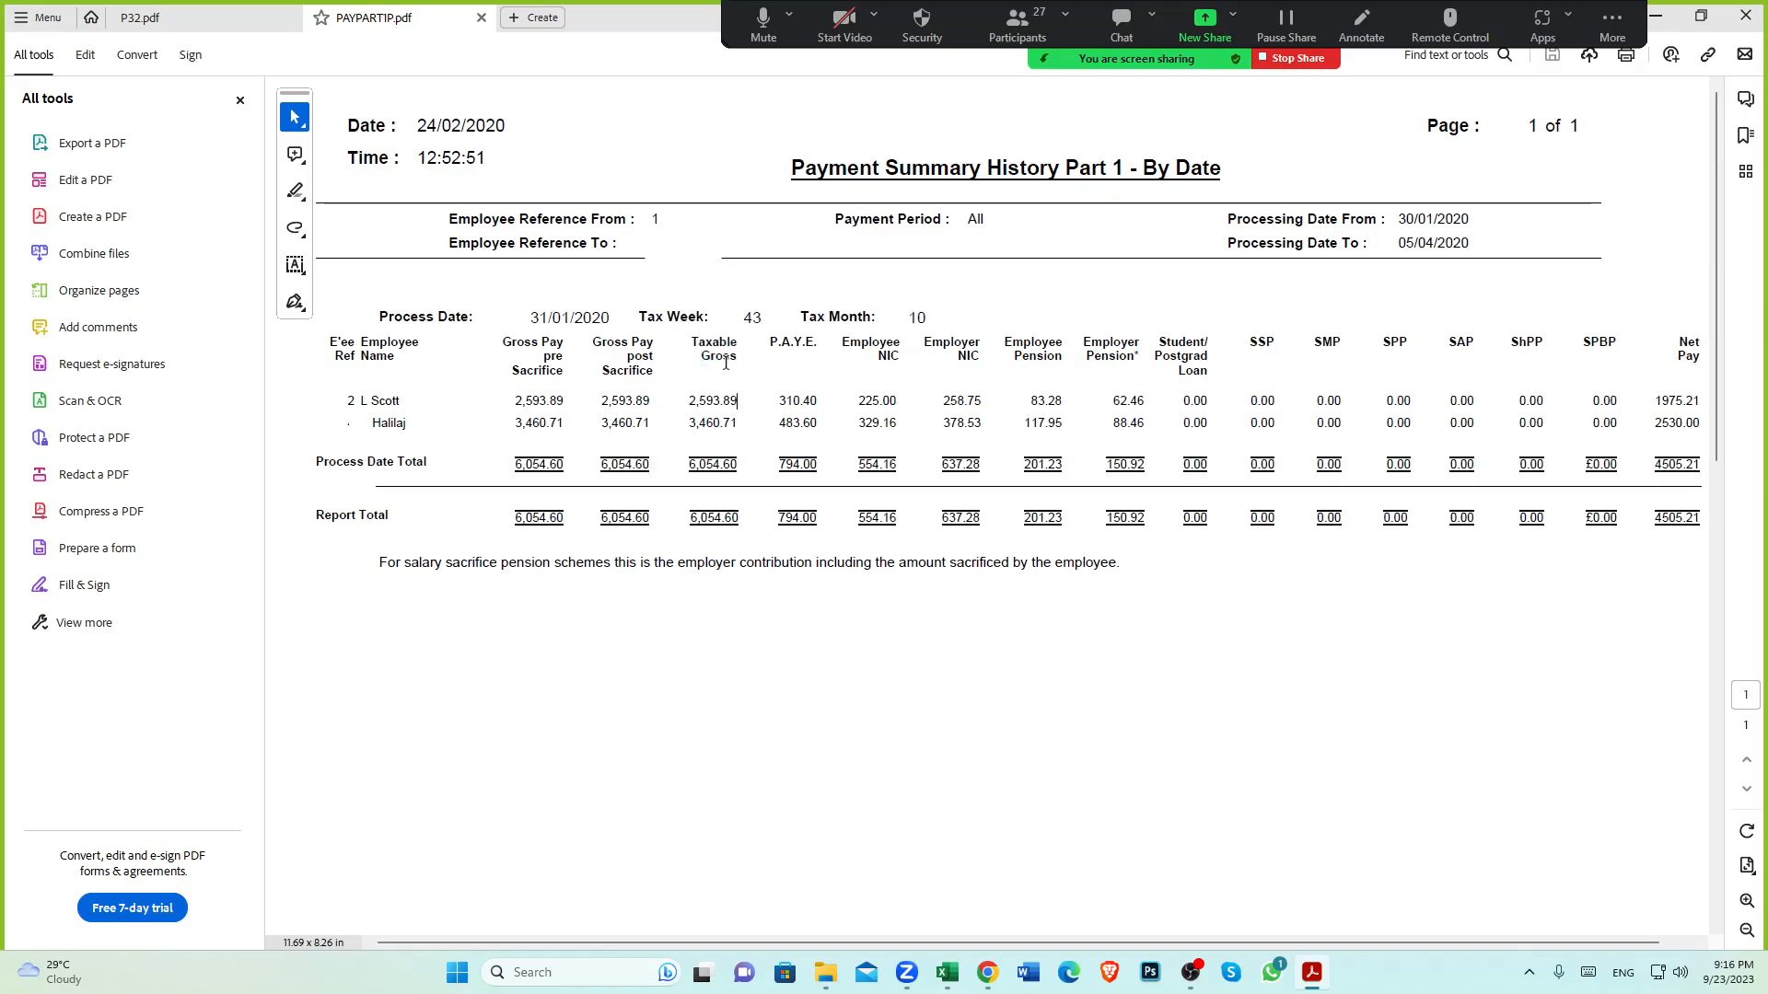
Copy the Taxable Gross process date total, 6,054.60, from the payment summary
drag(687, 465, 742, 467)
click(721, 471)
click(688, 467)
drag(684, 465, 752, 466)
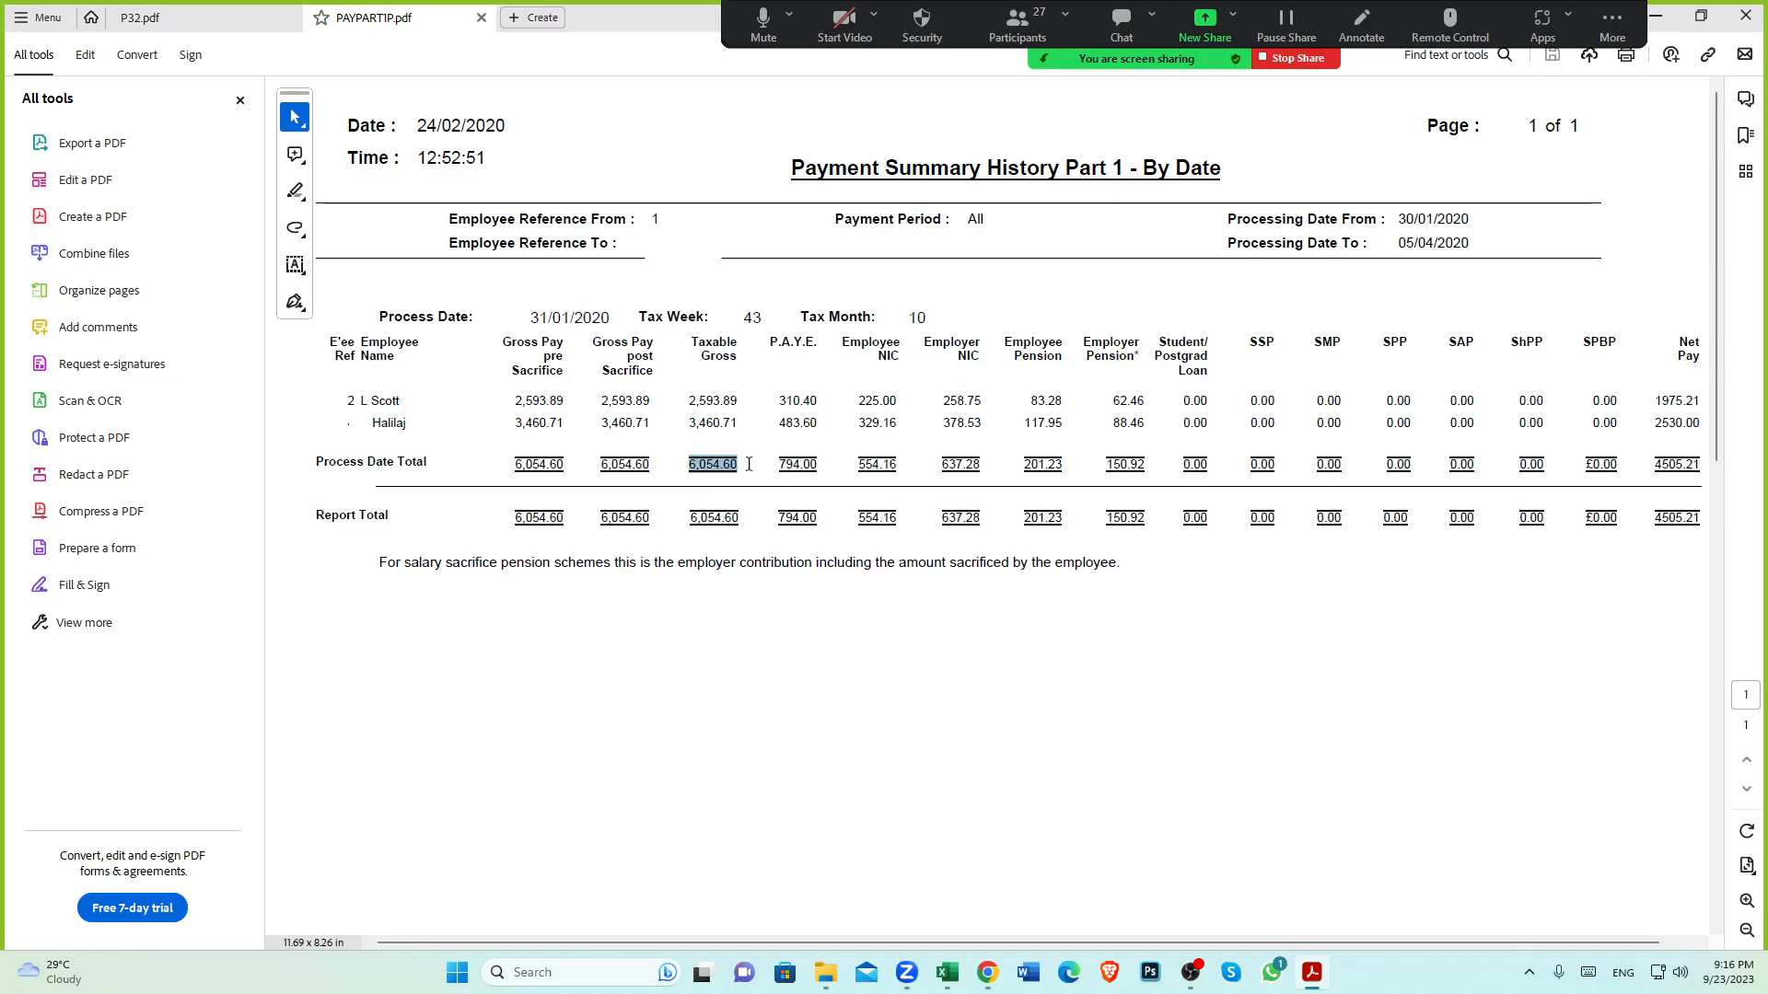
click(715, 467)
drag(687, 466, 736, 466)
right_click(718, 467)
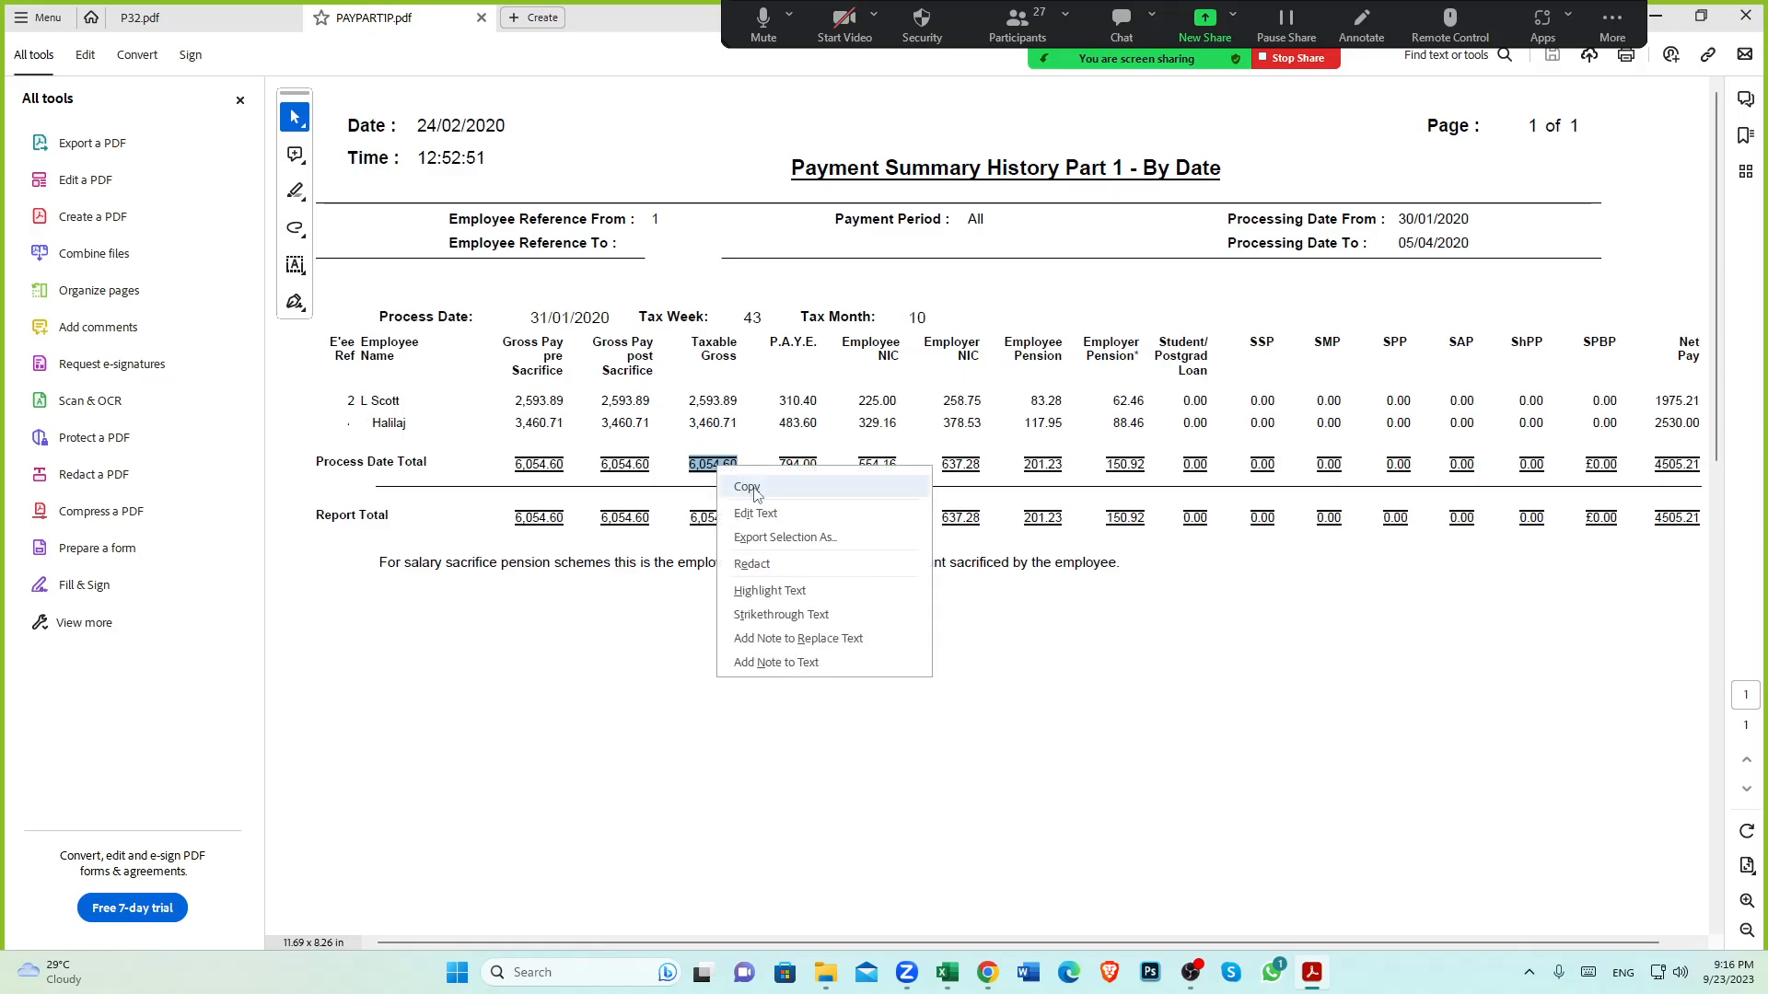
click(754, 490)
Switch to Xero in Chrome and paste 6,054.60 as the debit amount of the 477 - Salaries line
click(988, 972)
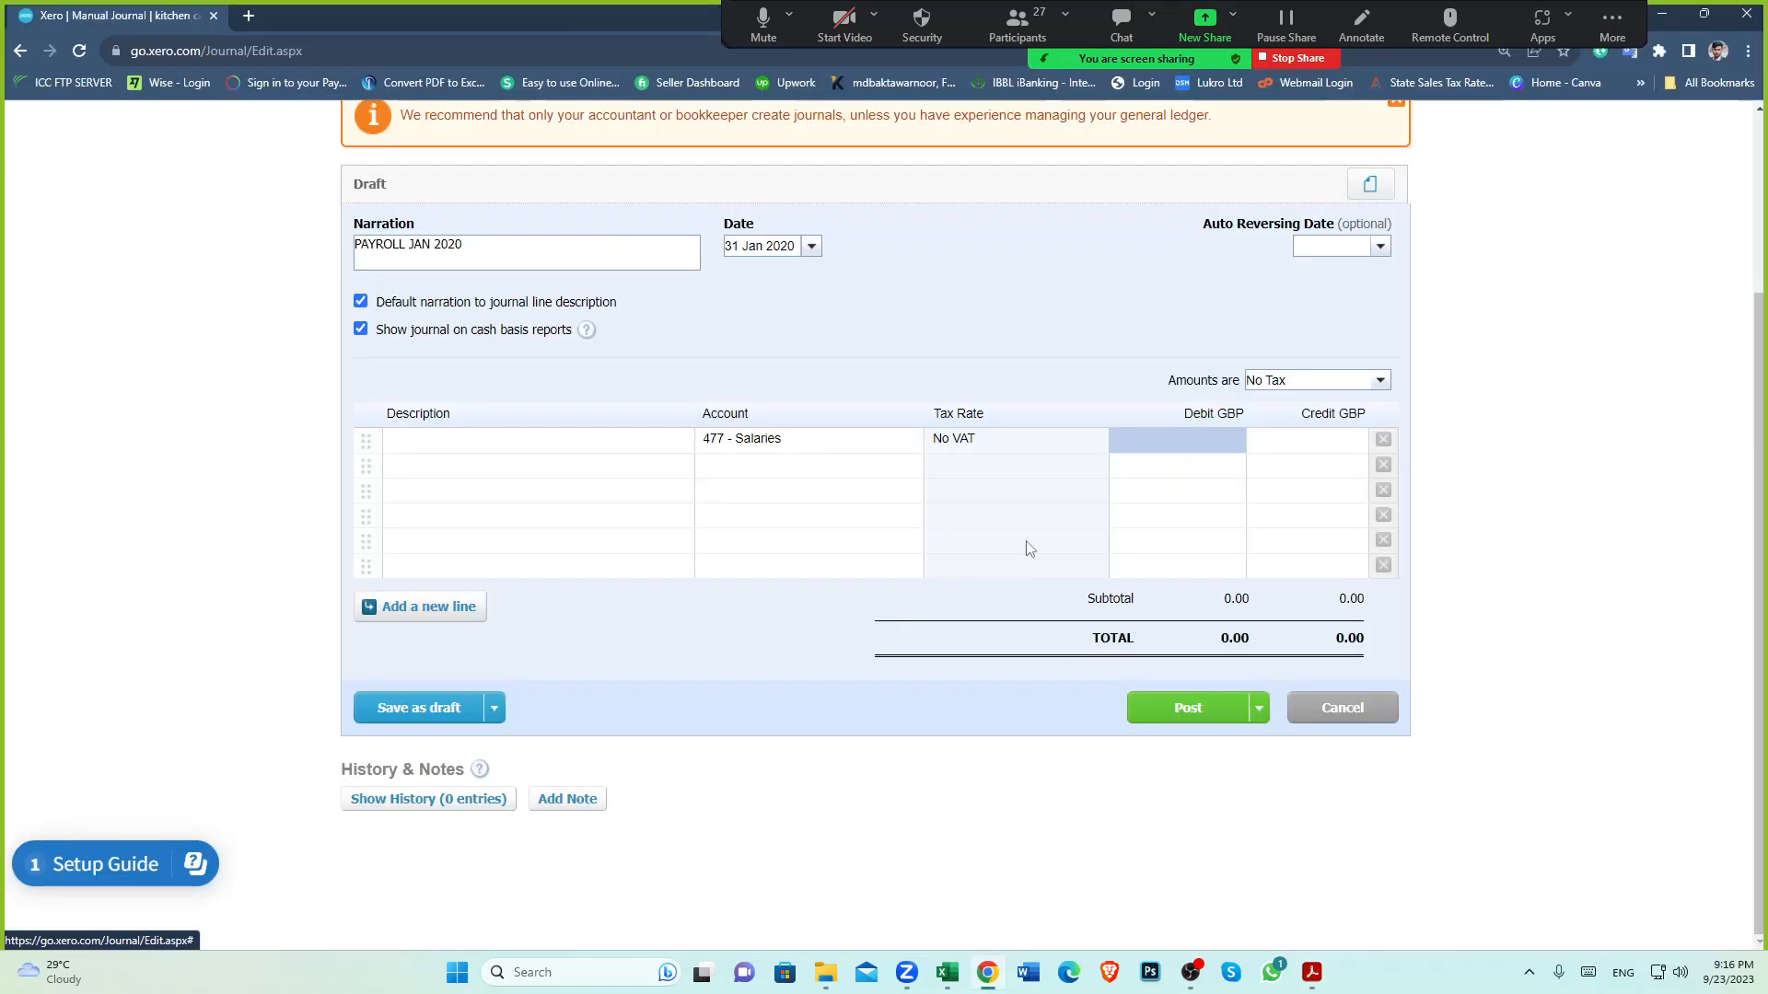
click(1231, 442)
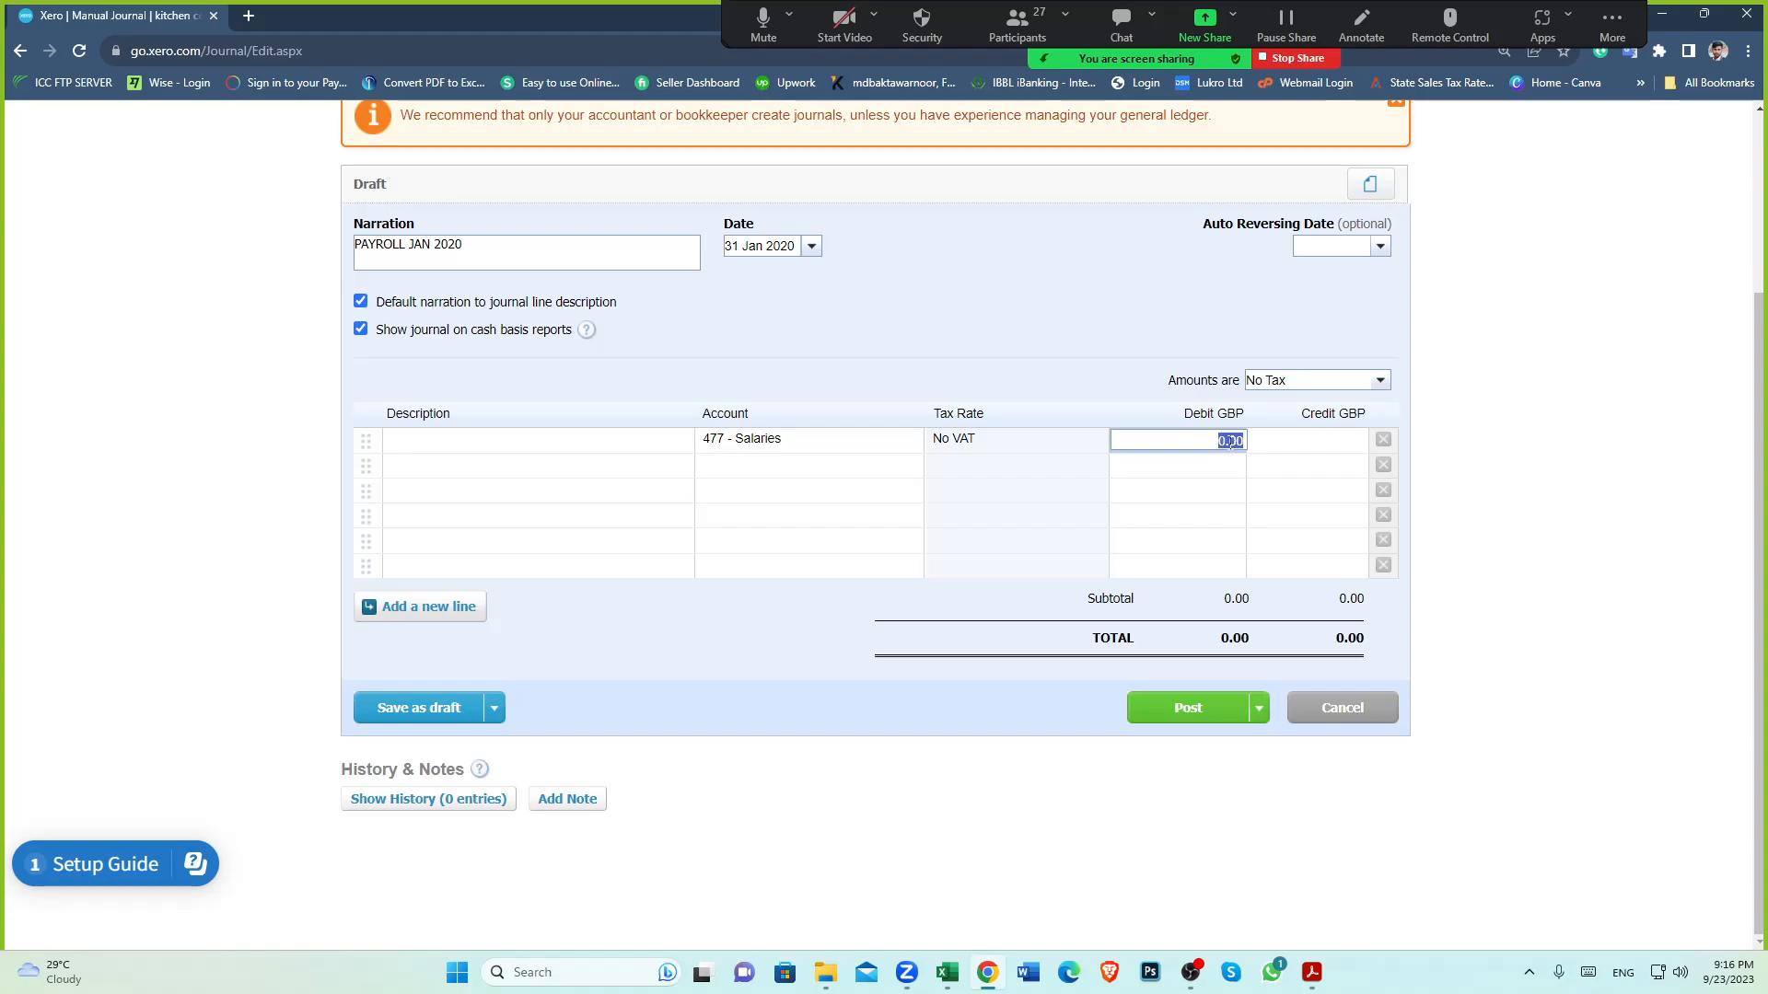
key(ctrl+v)
Copy the Gross Pay remark from the Excel payroll journal and paste it as the description of Xero's 477 - Salaries line
click(948, 974)
click(626, 359)
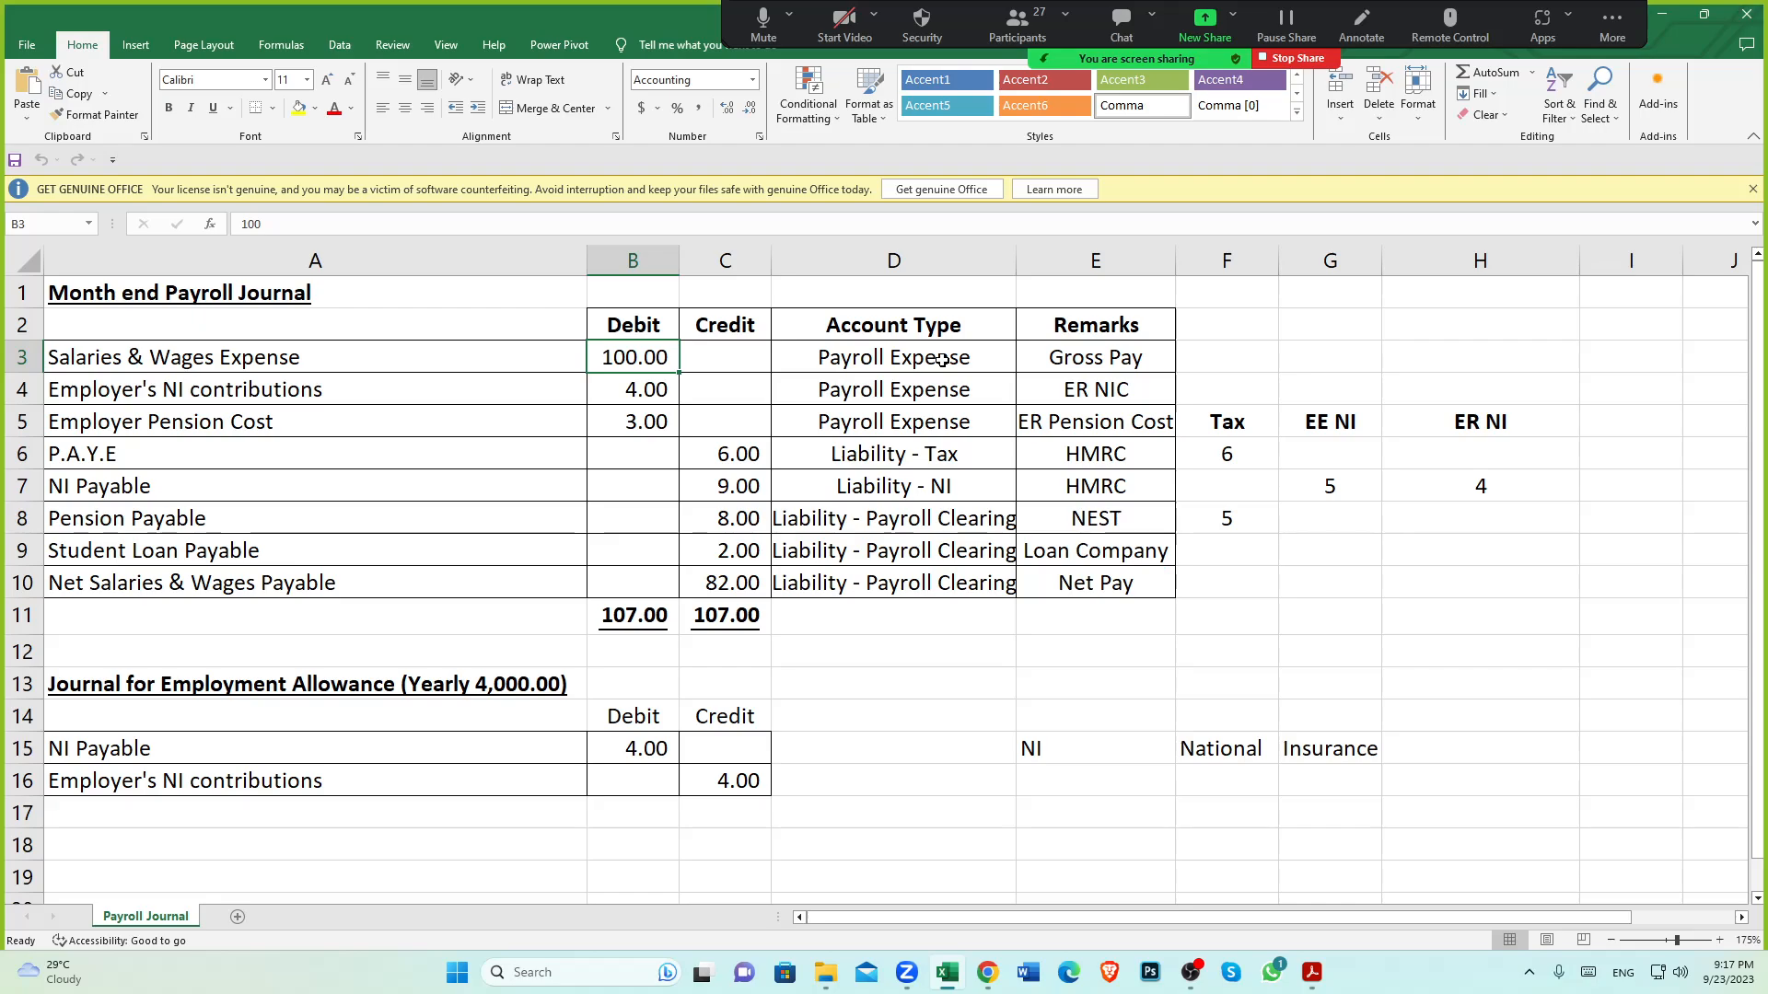
click(1085, 332)
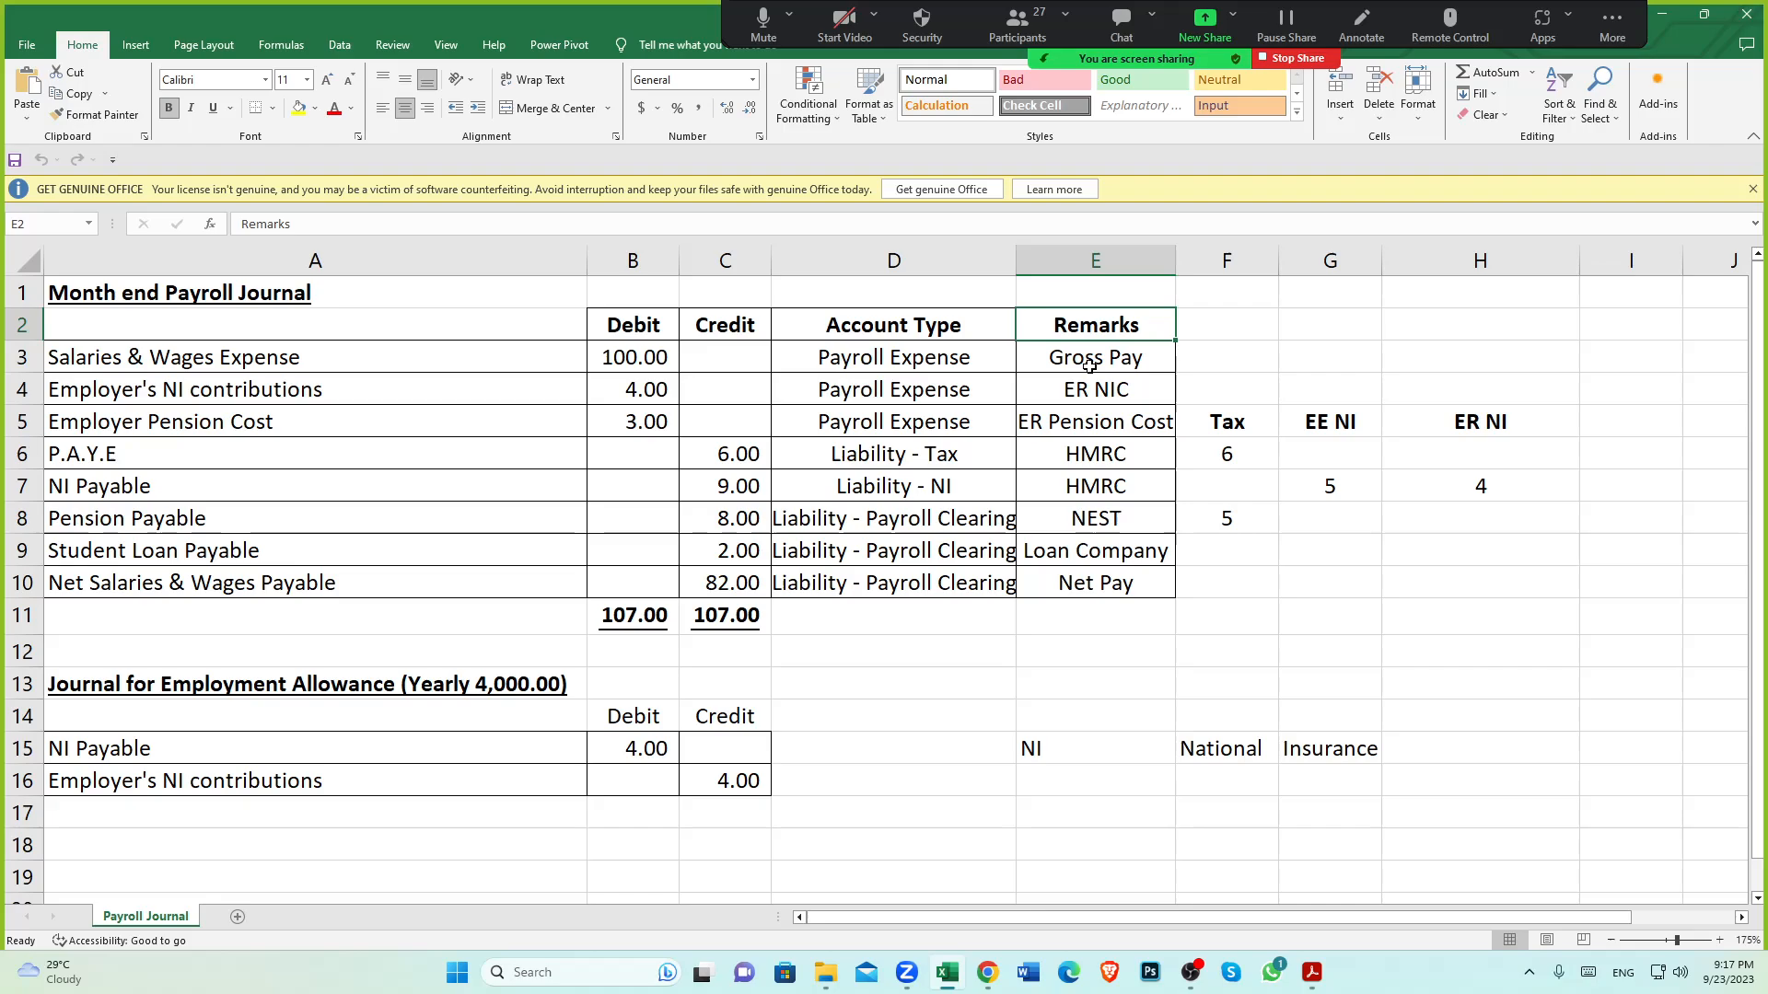
click(1090, 366)
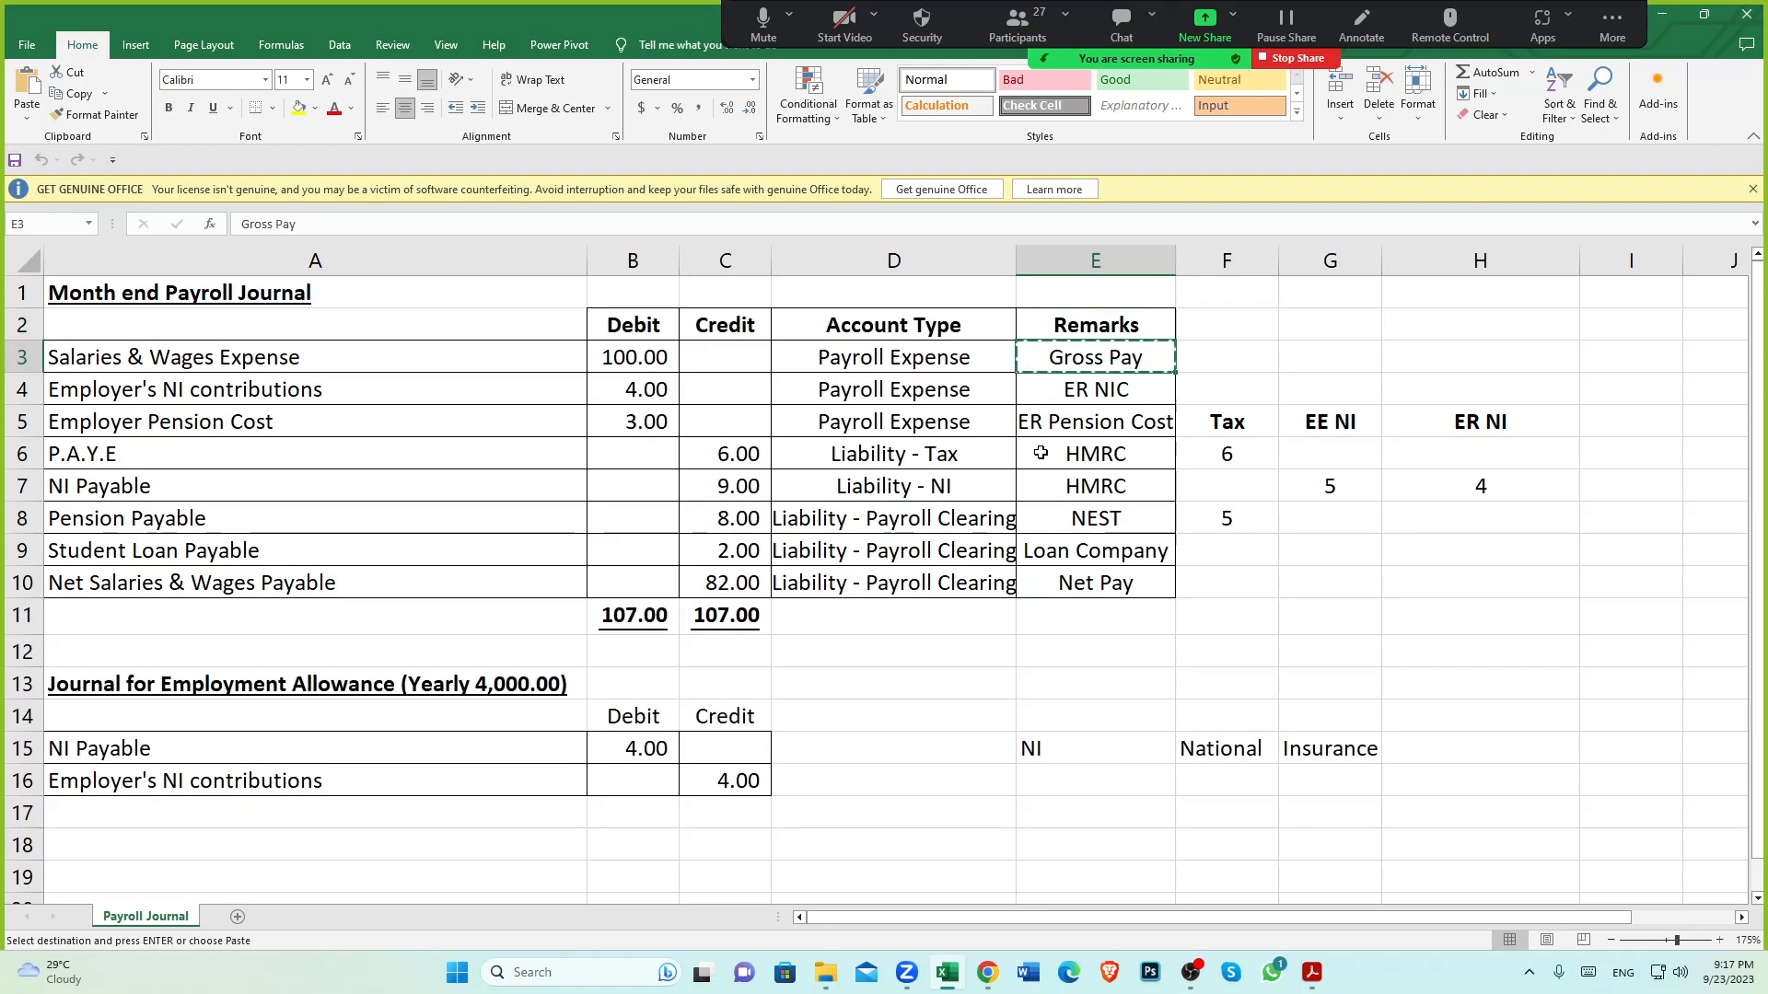
click(989, 974)
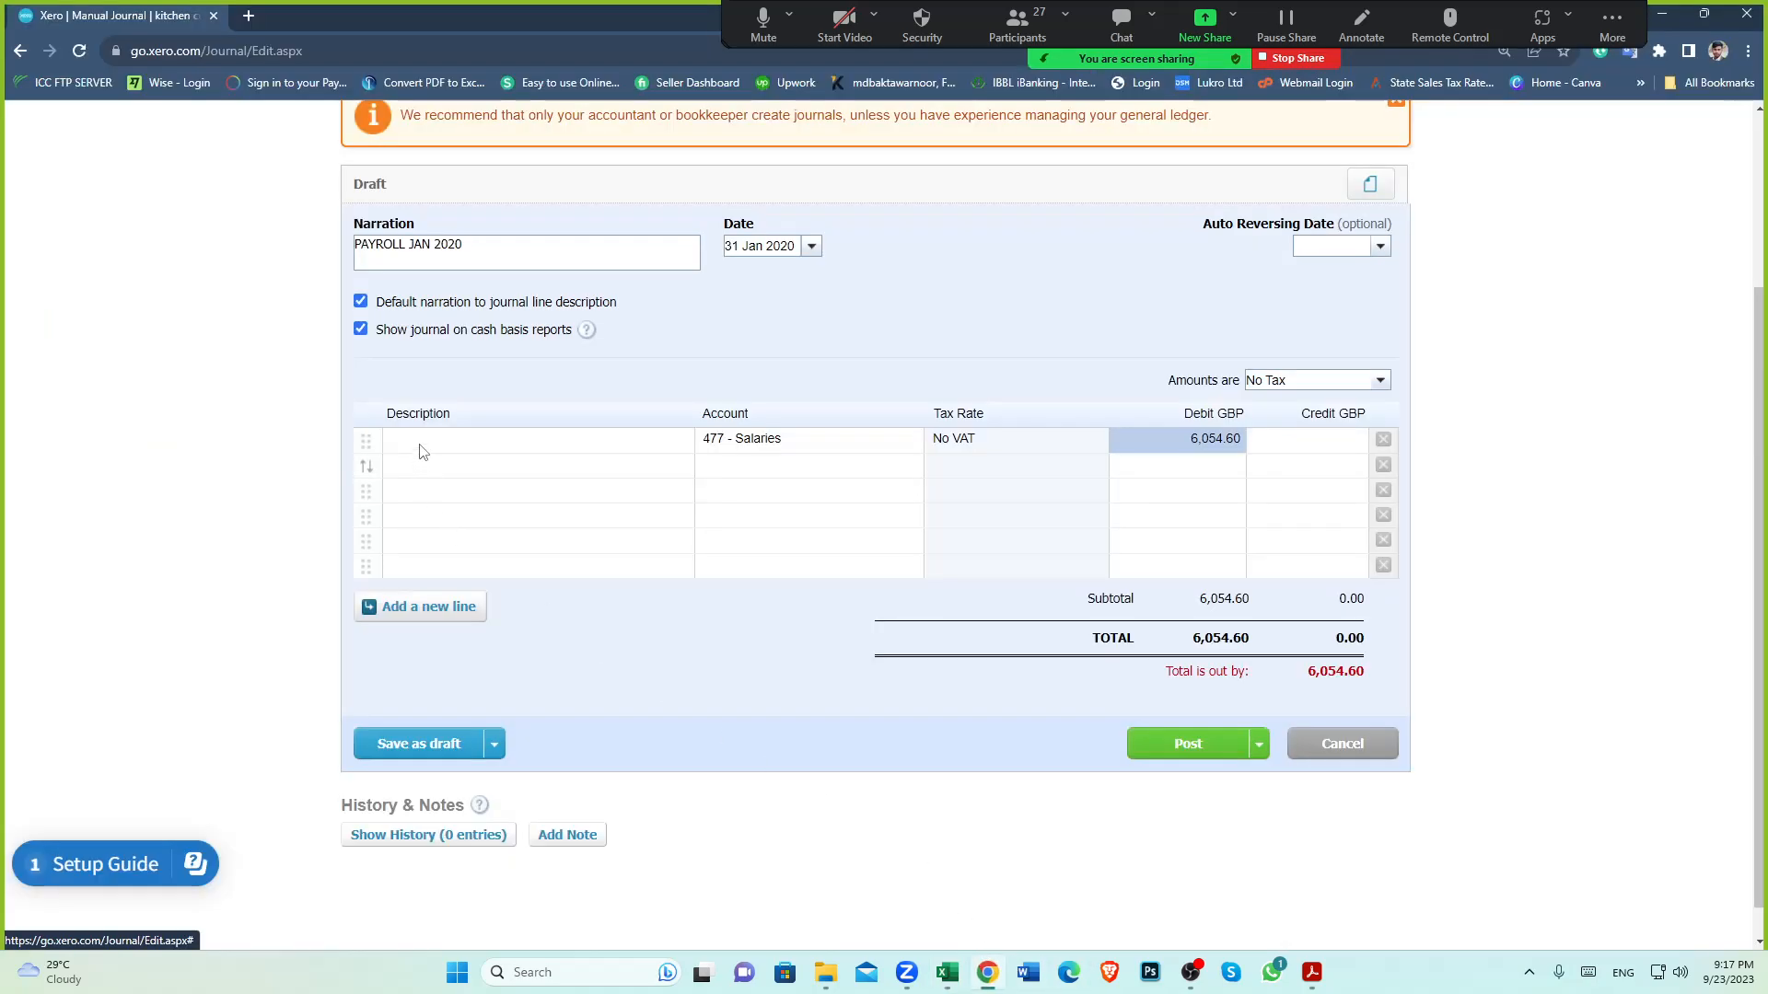
click(444, 443)
key(ctrl+v)
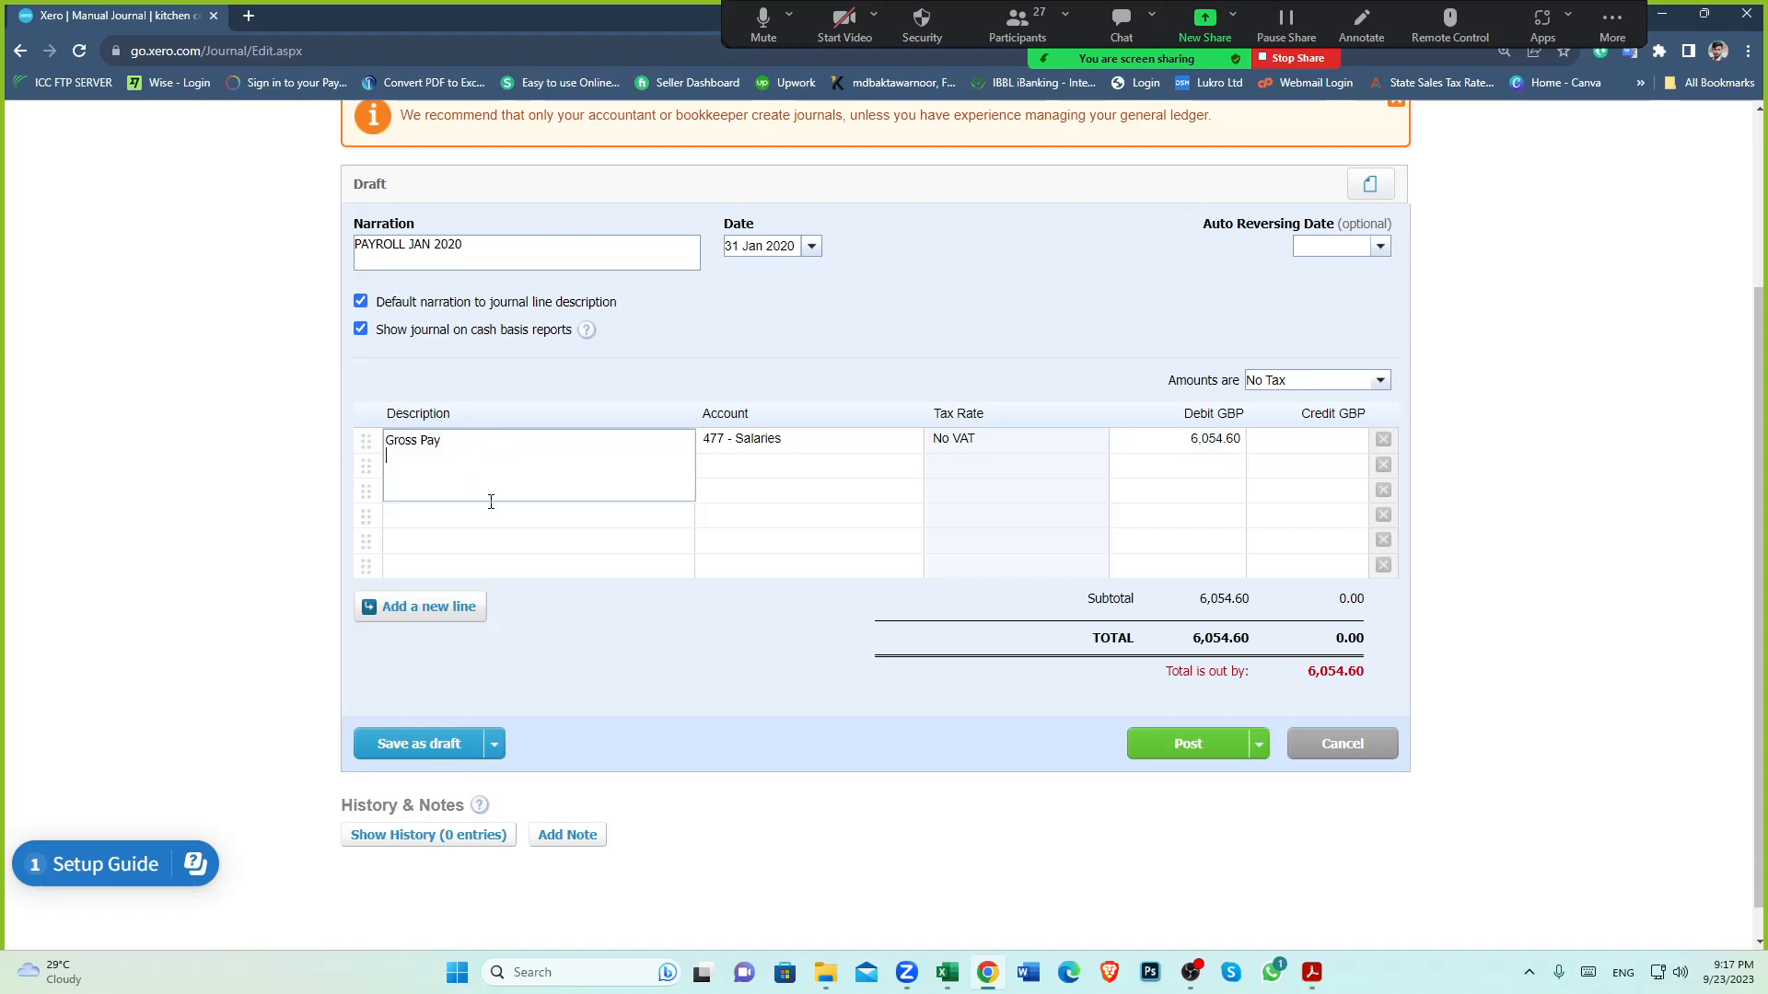
click(604, 634)
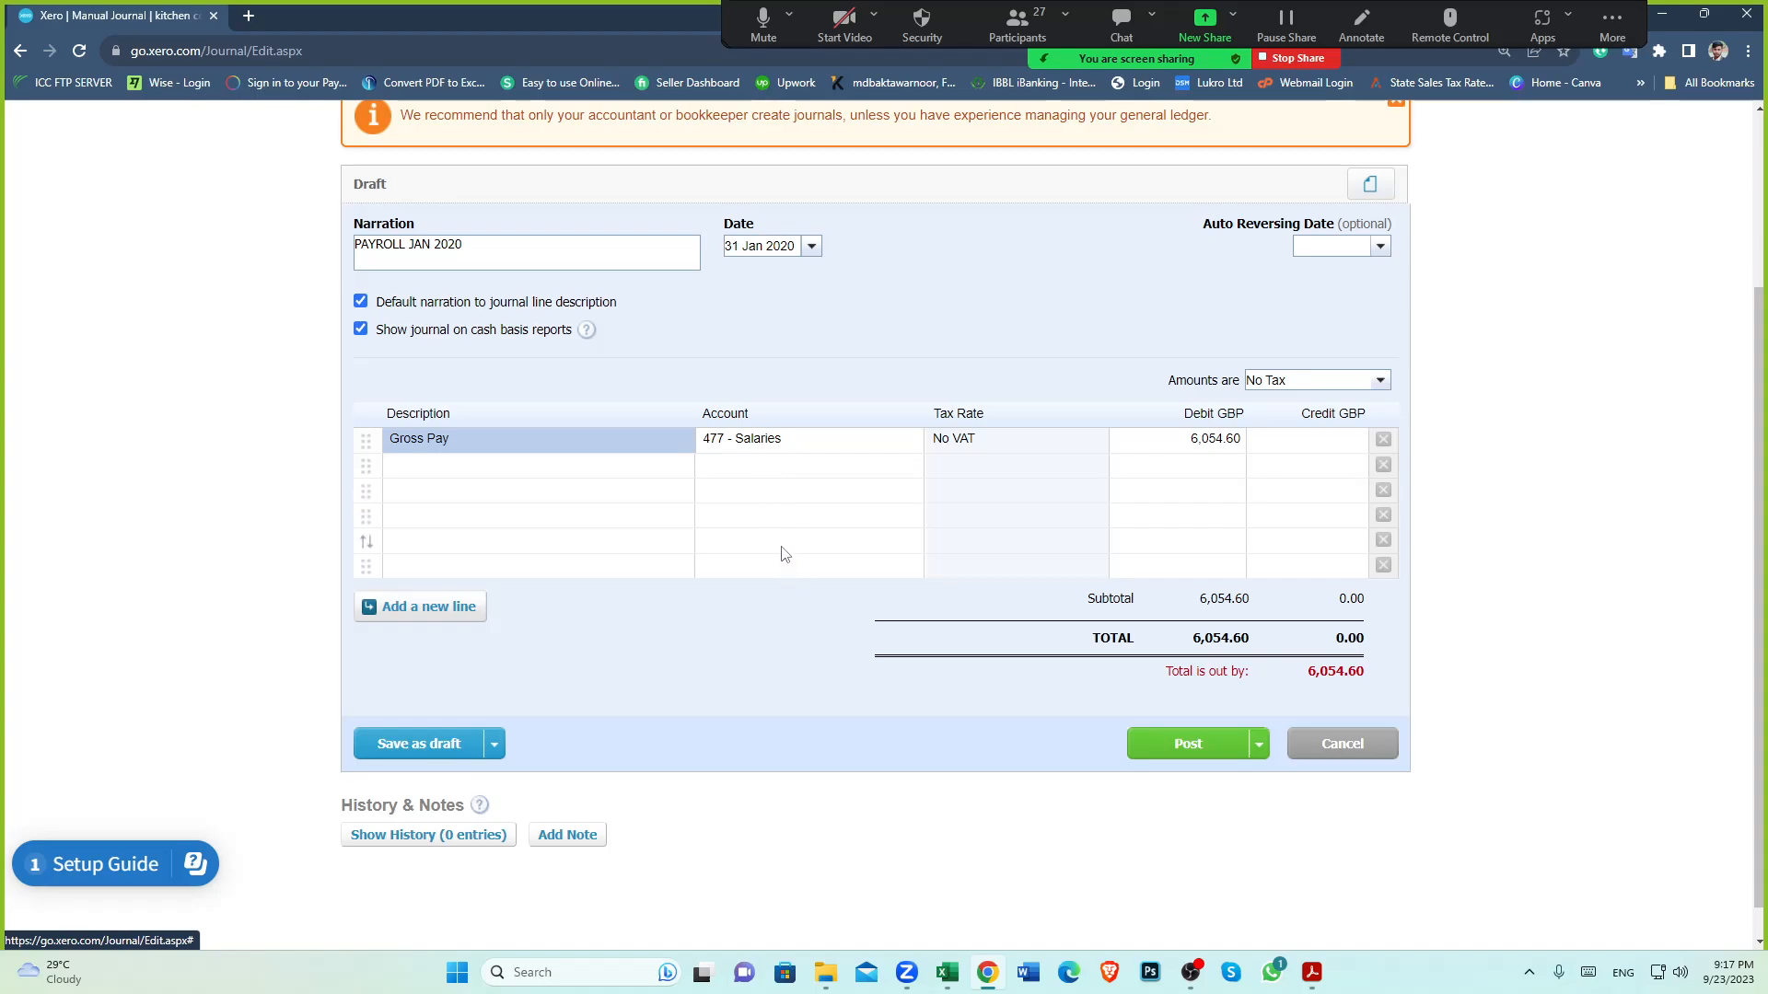
Switch to the Excel payroll journal and examine the Employer's NI contributions row alongside the National Insurance note in row 15
click(947, 972)
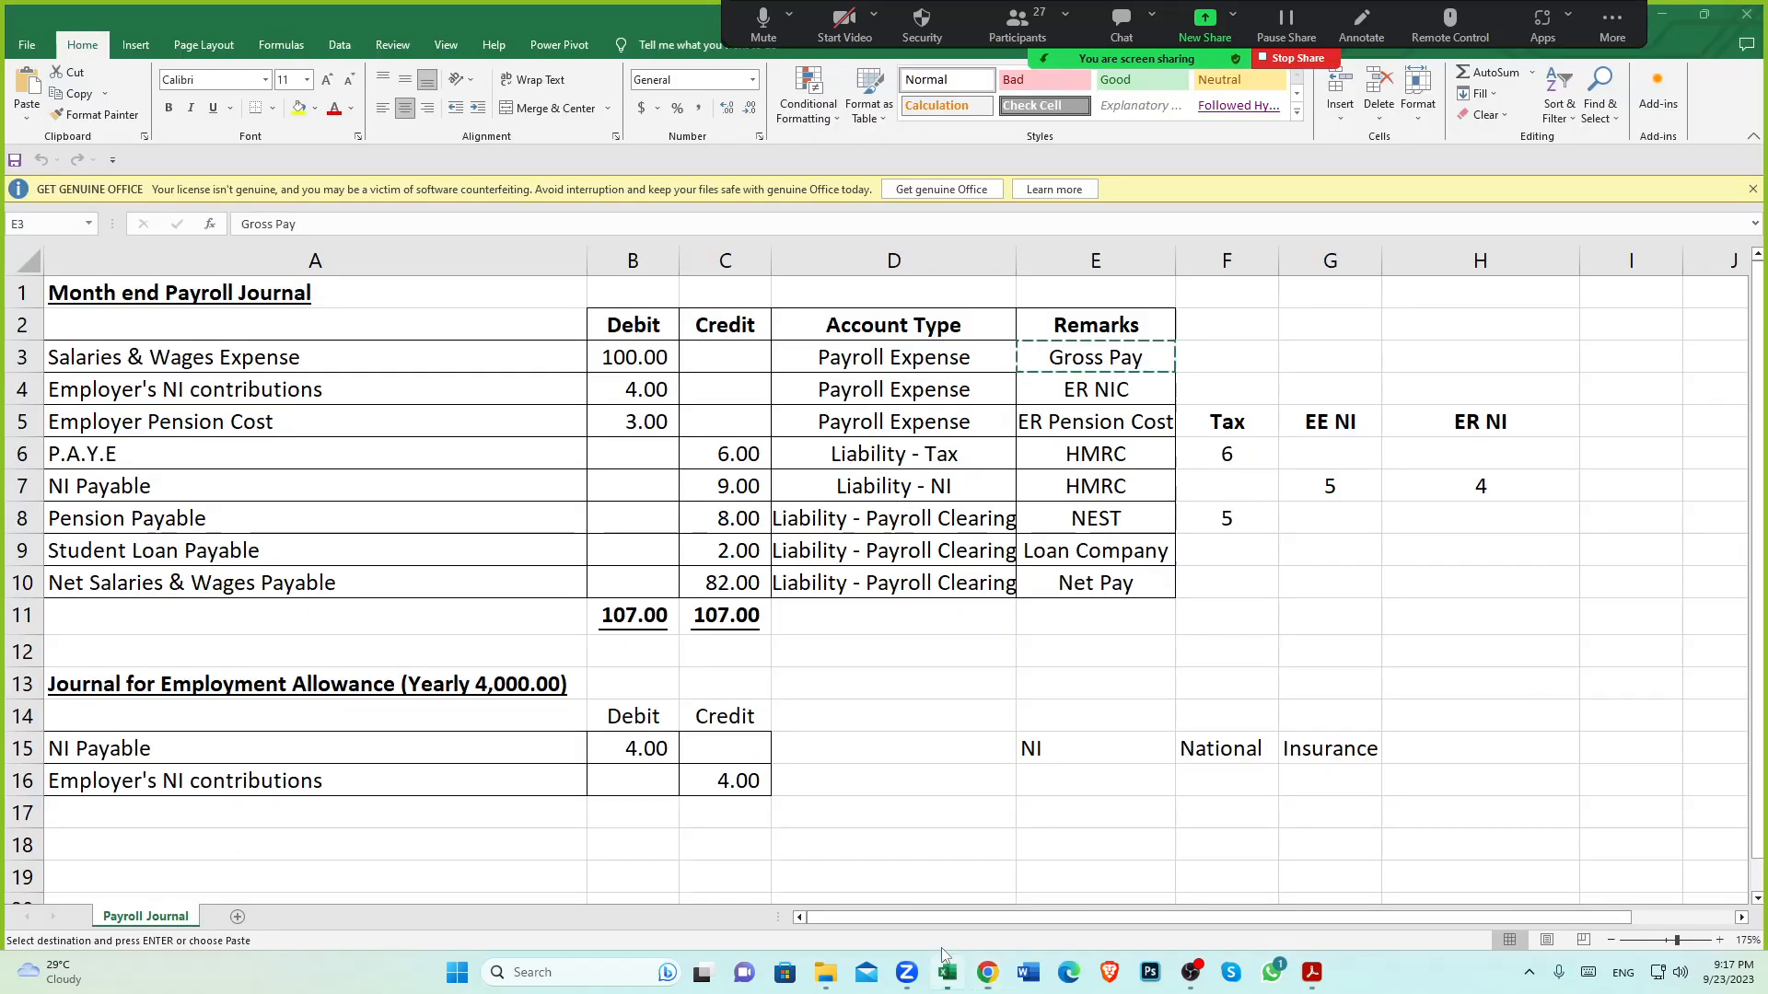
click(127, 400)
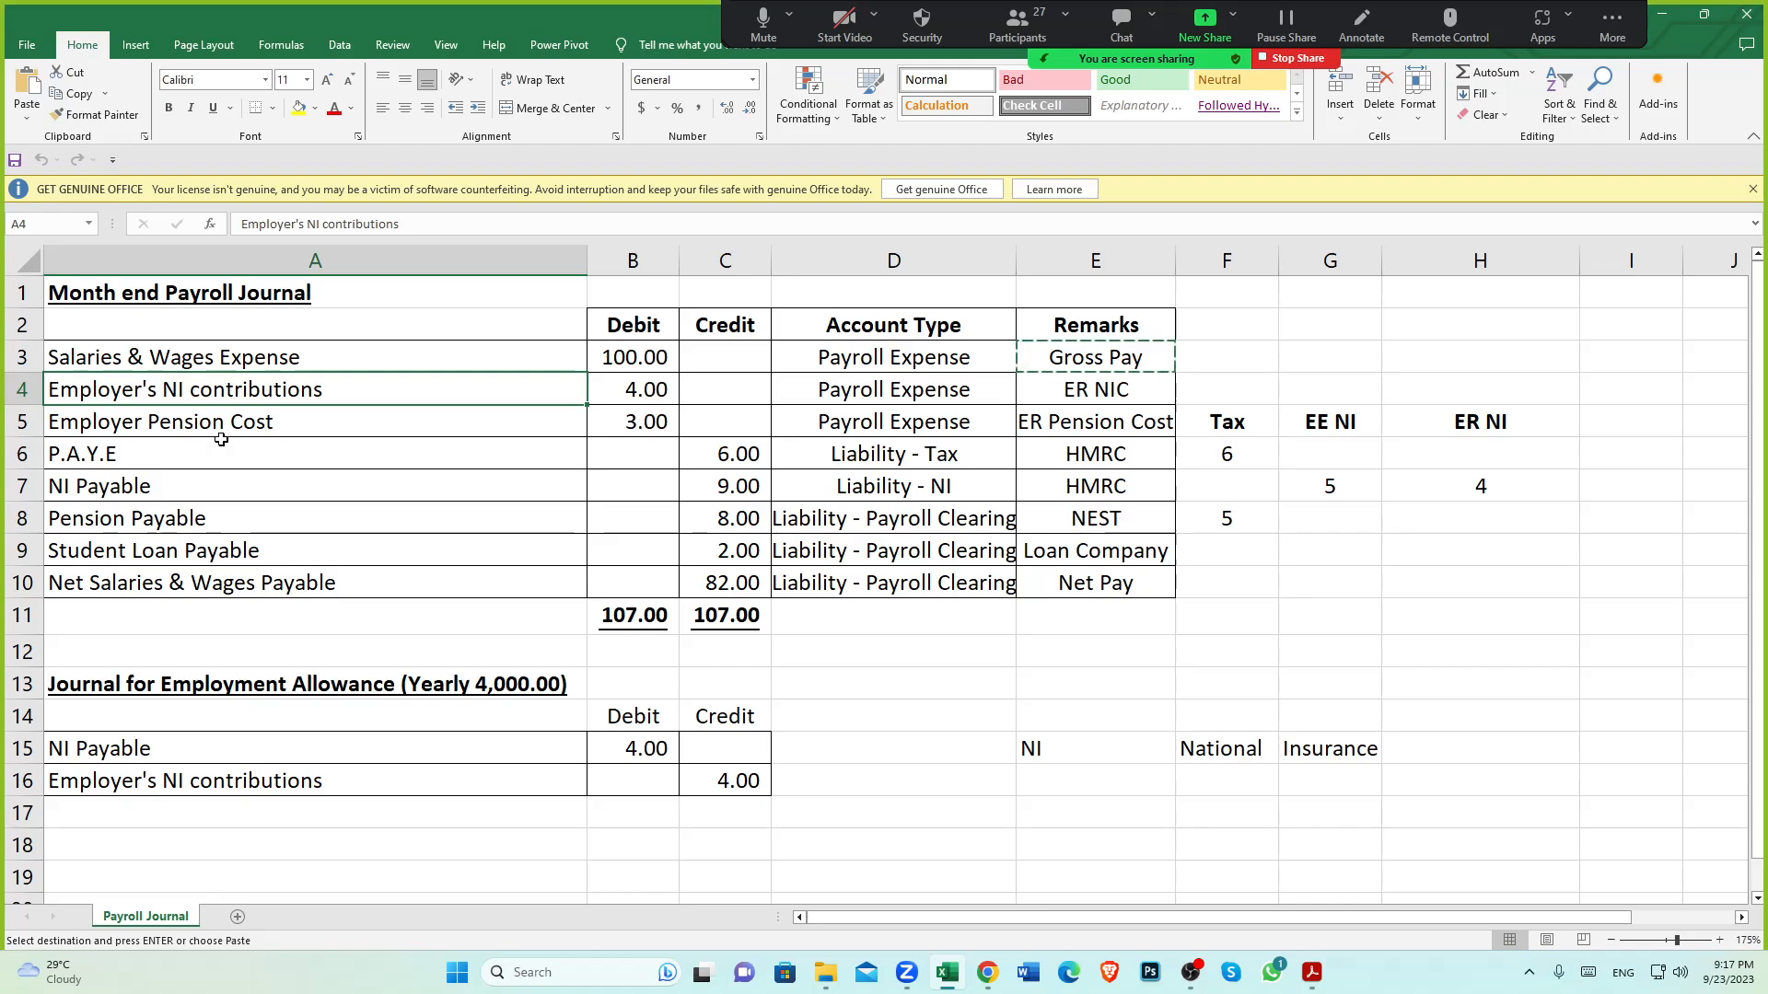
click(1202, 757)
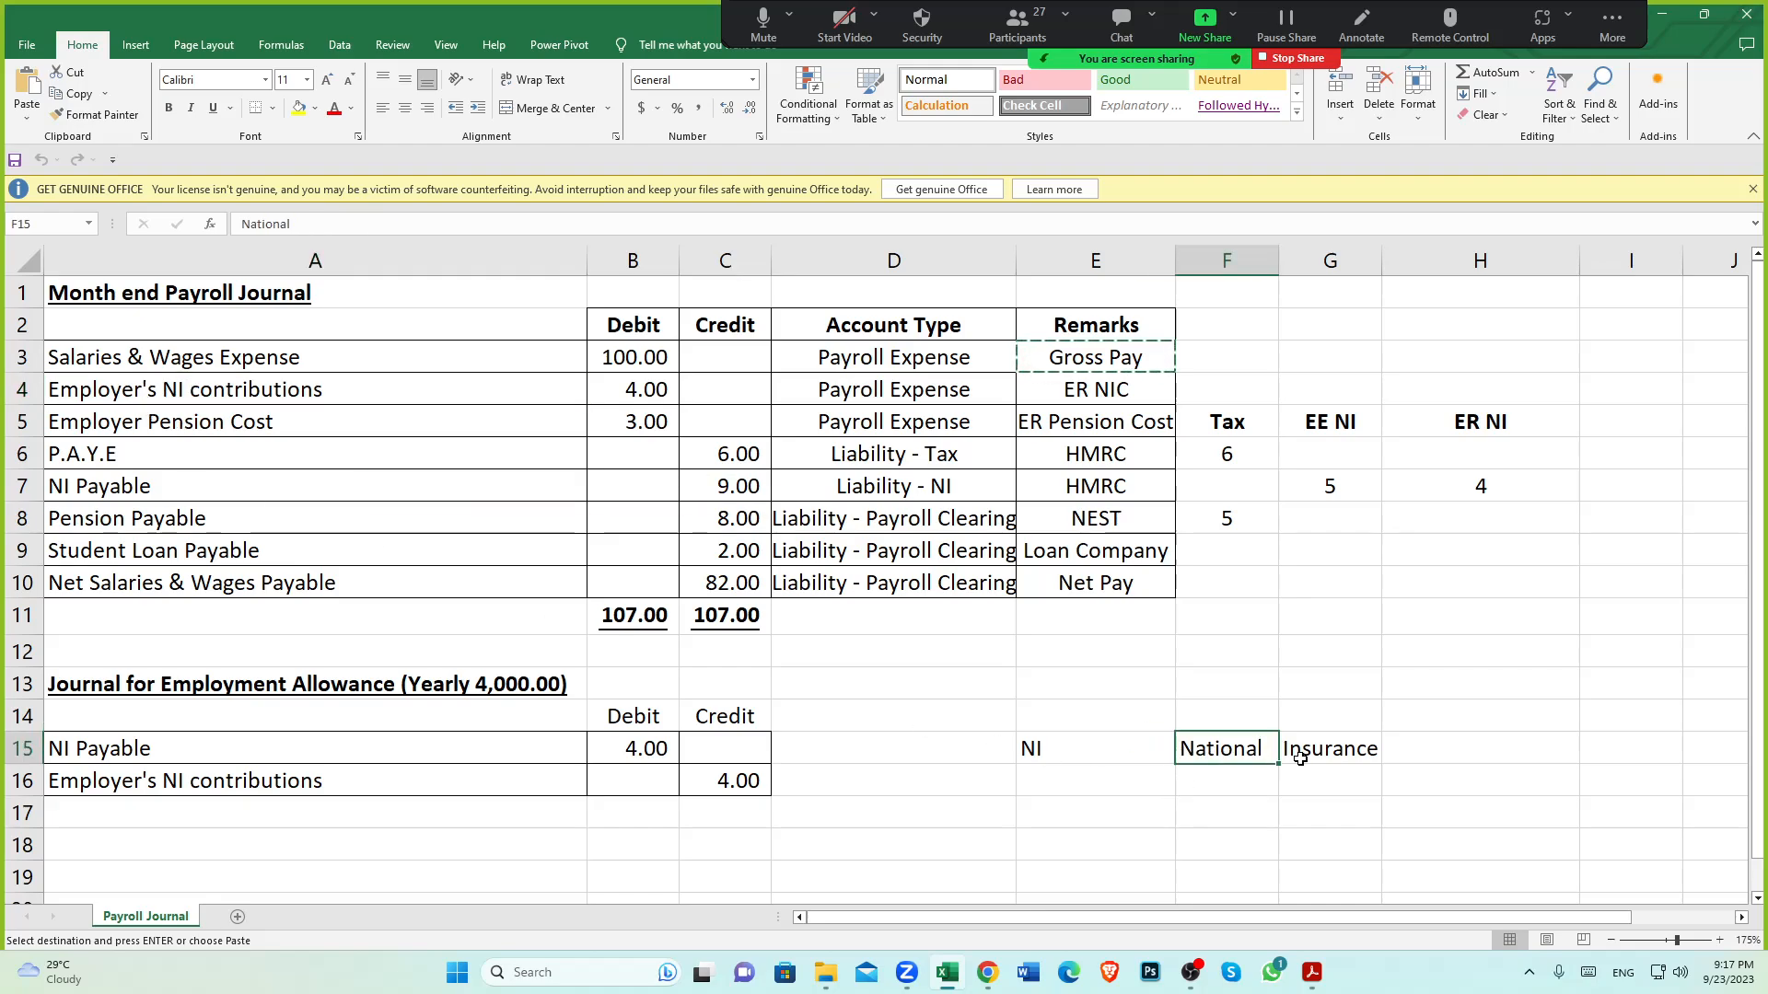
click(1305, 755)
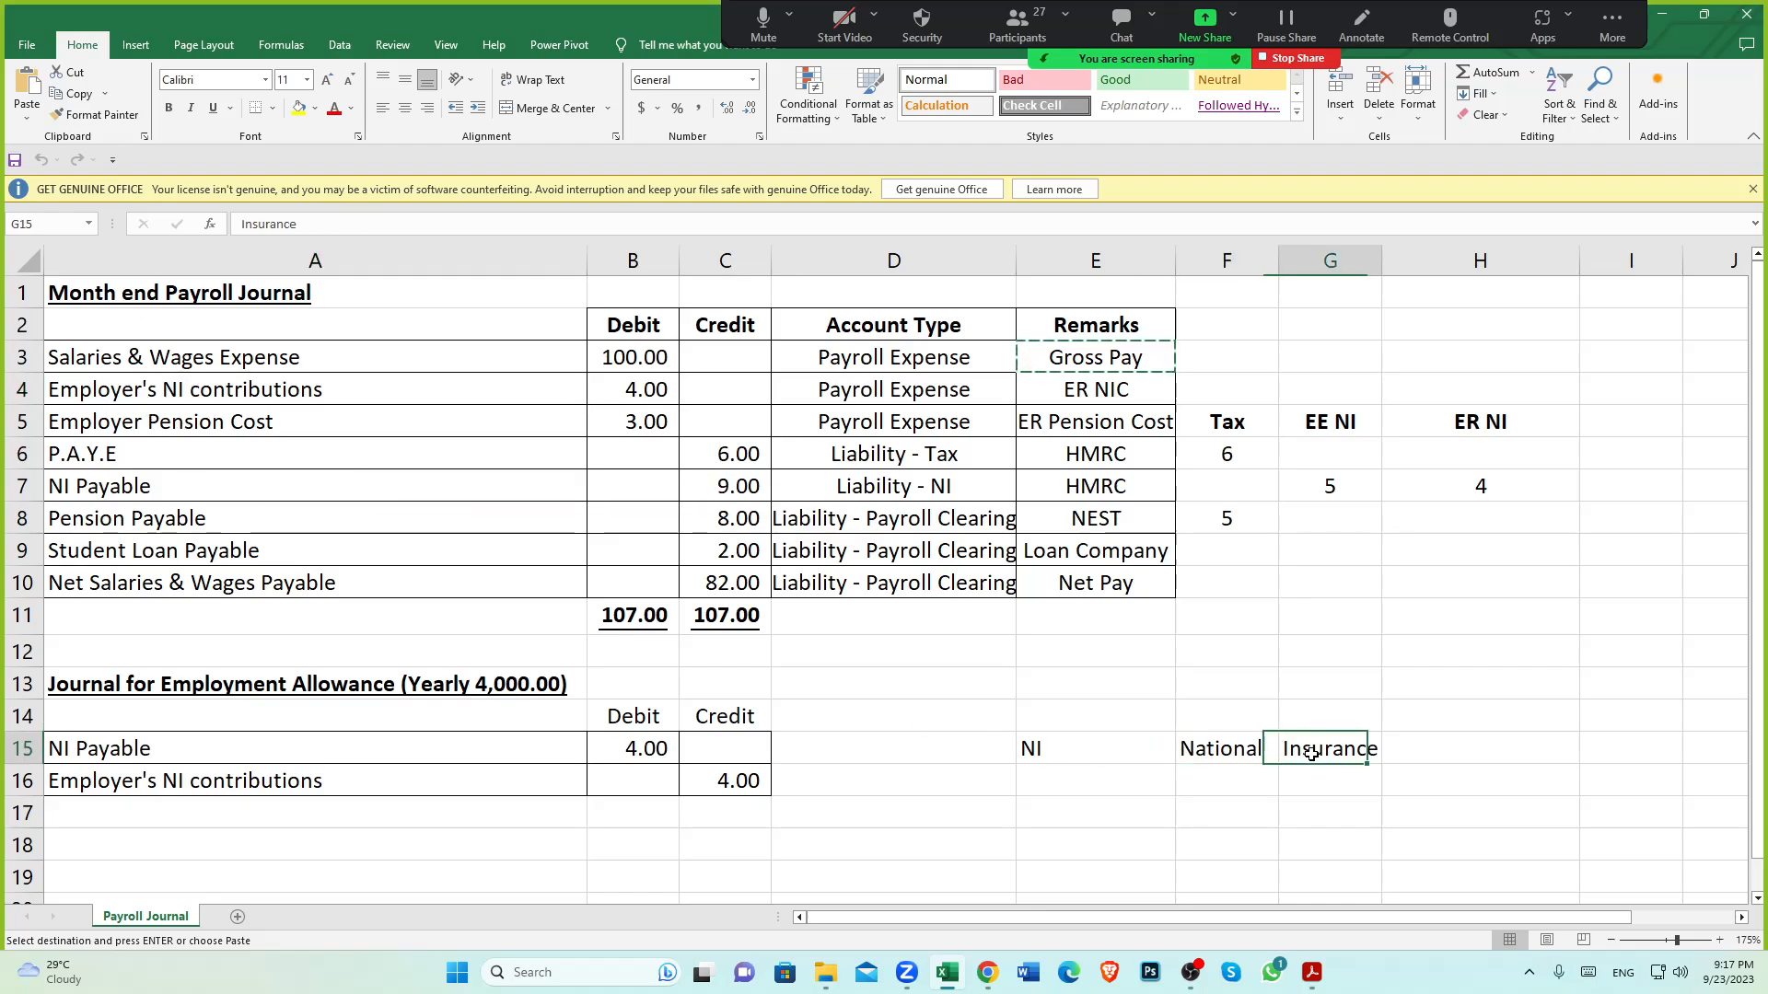
click(172, 394)
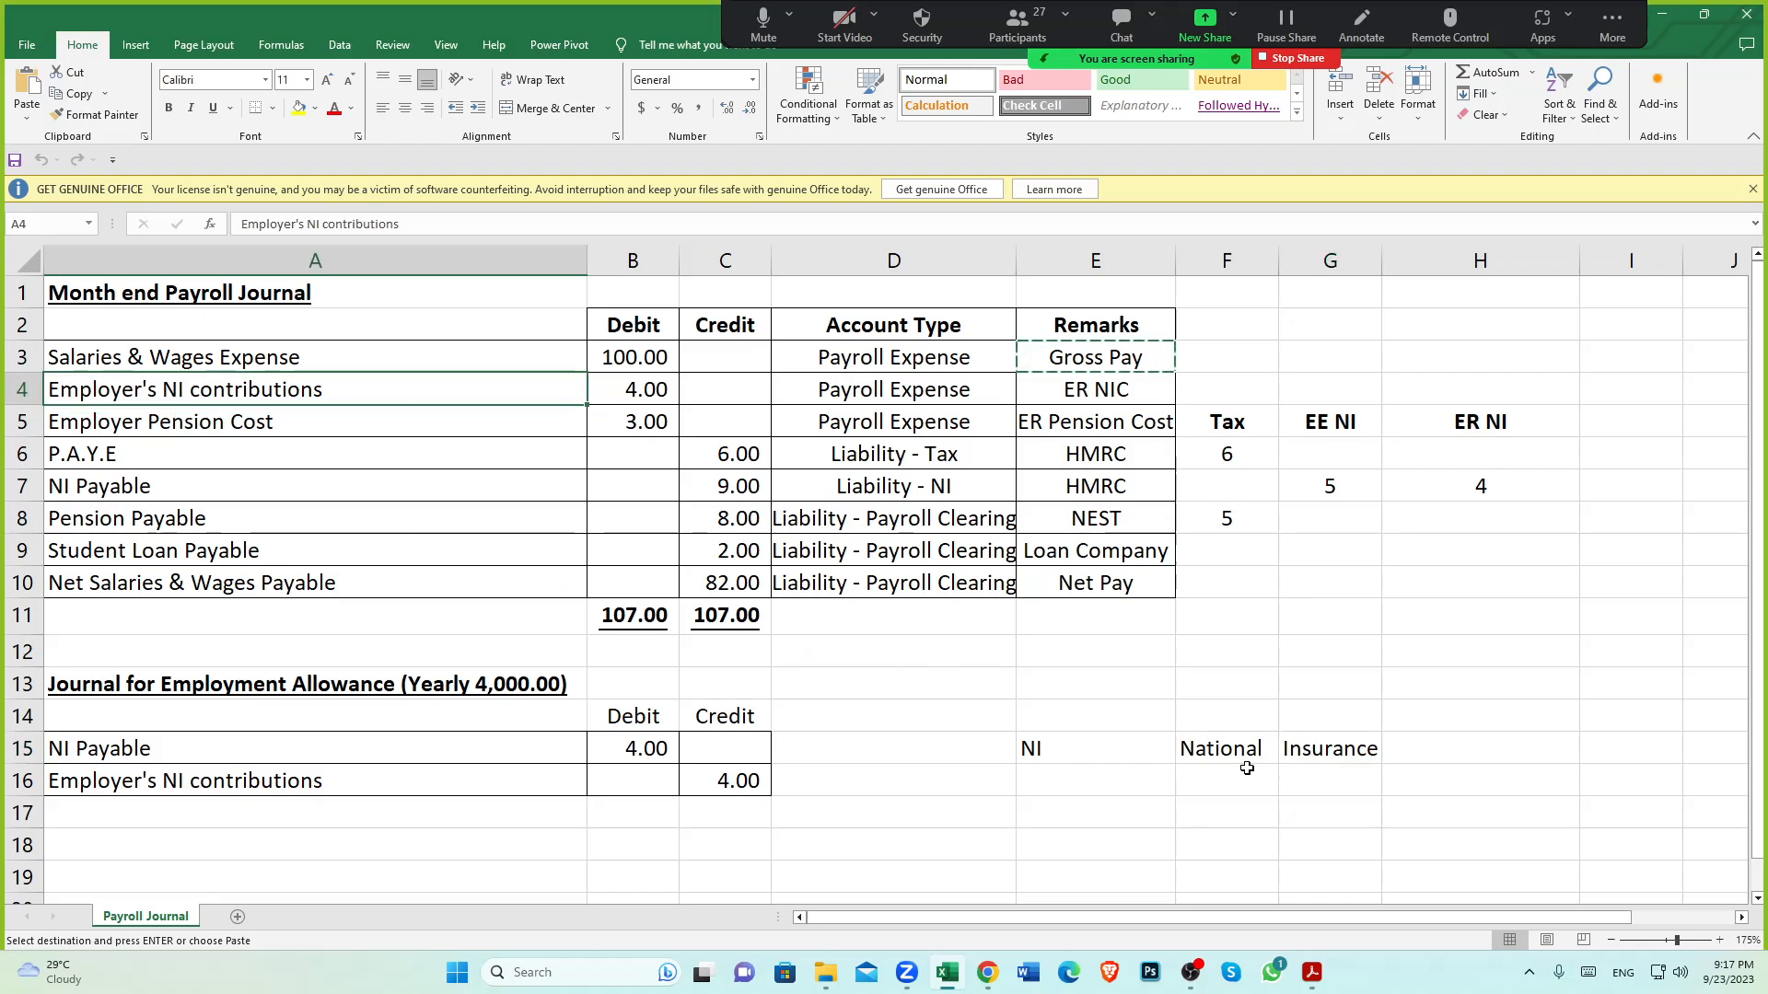
click(1218, 751)
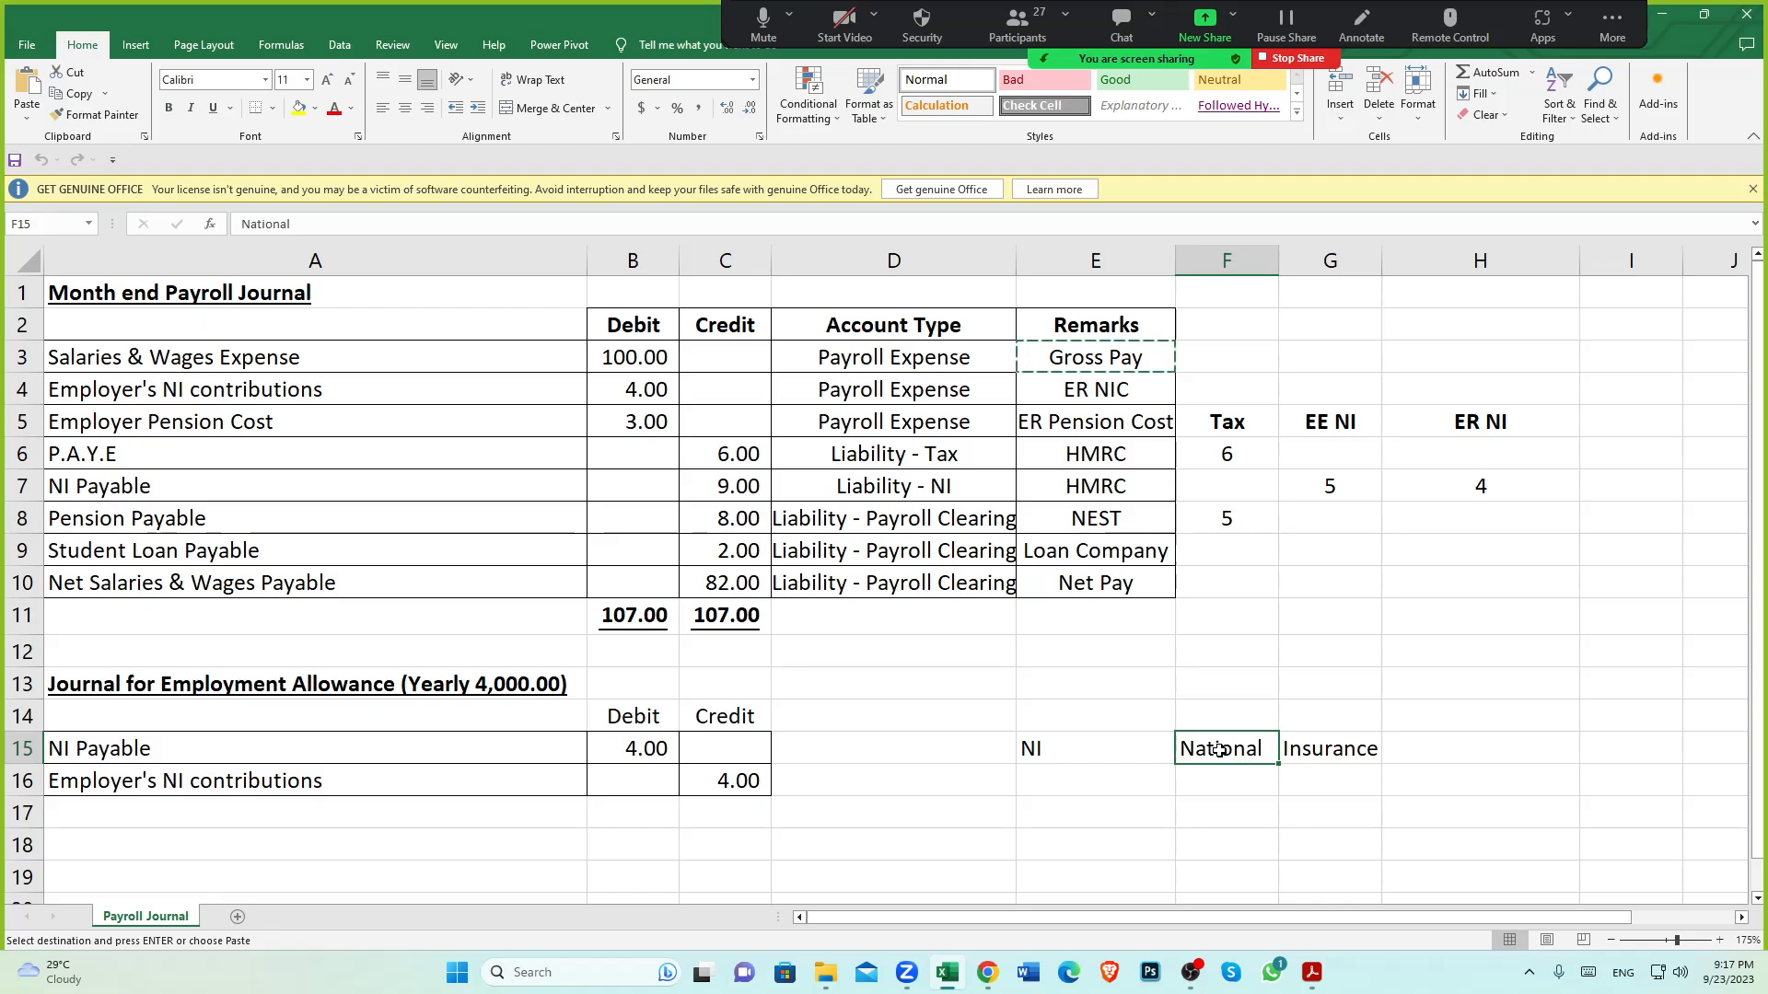
click(1370, 751)
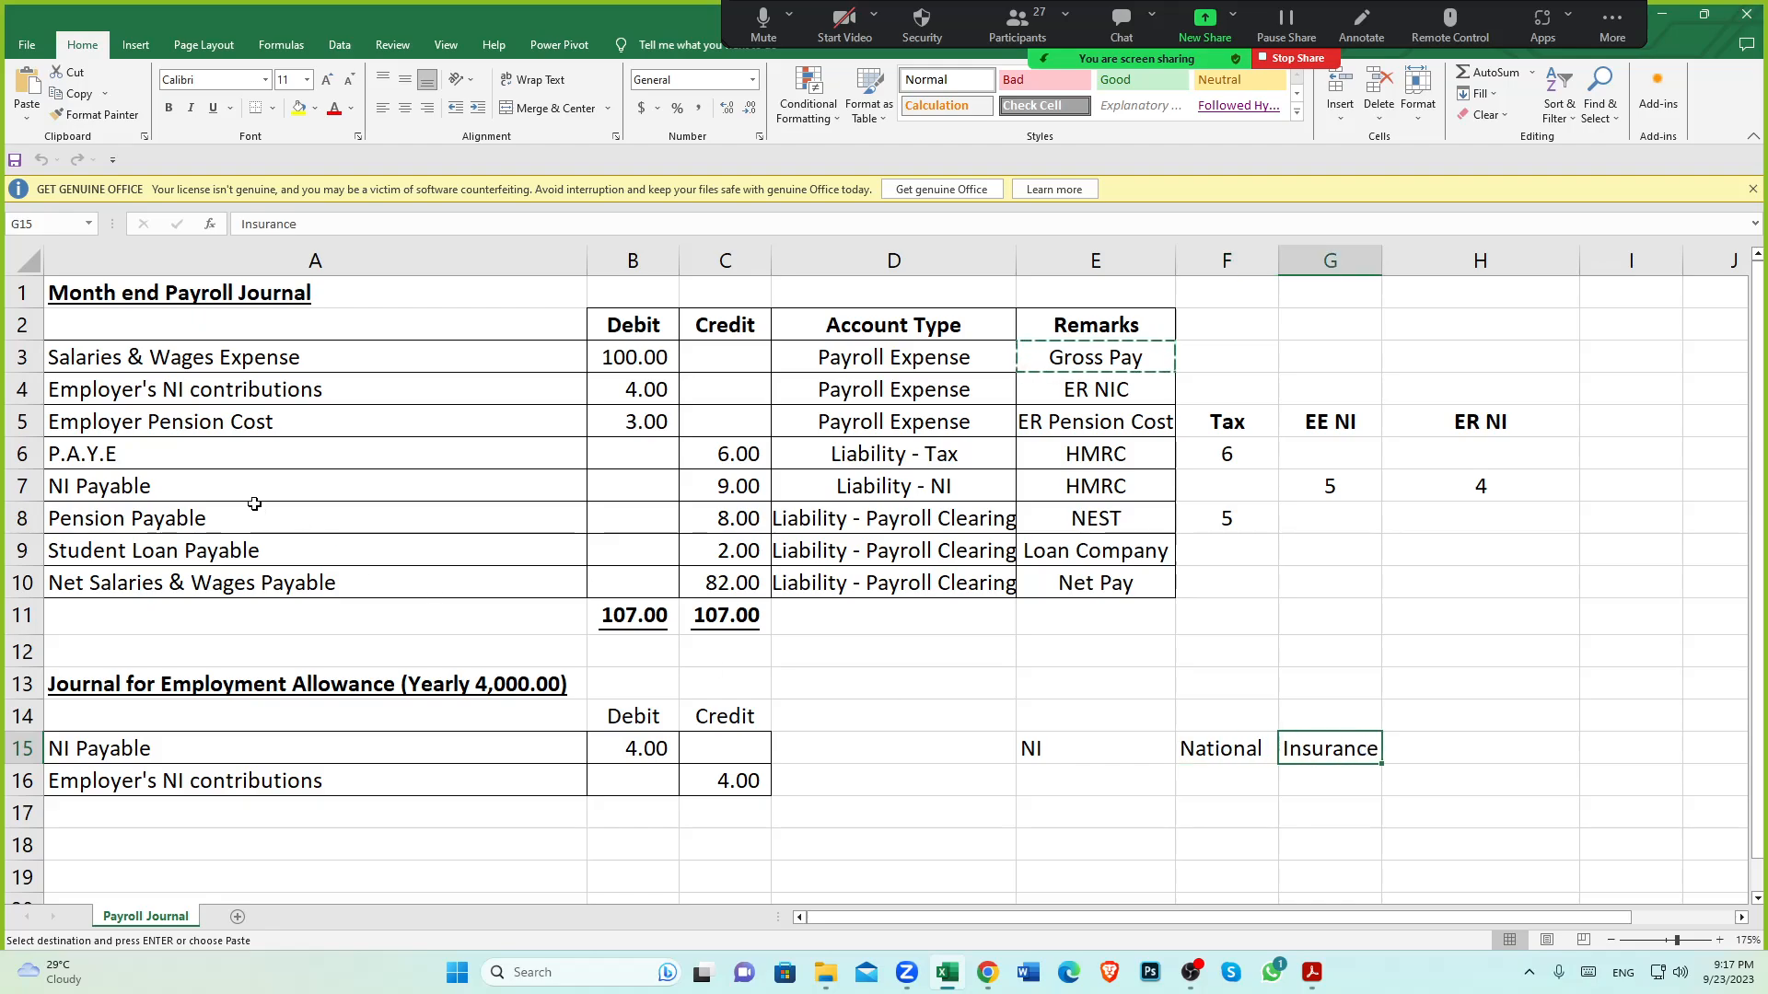
click(150, 393)
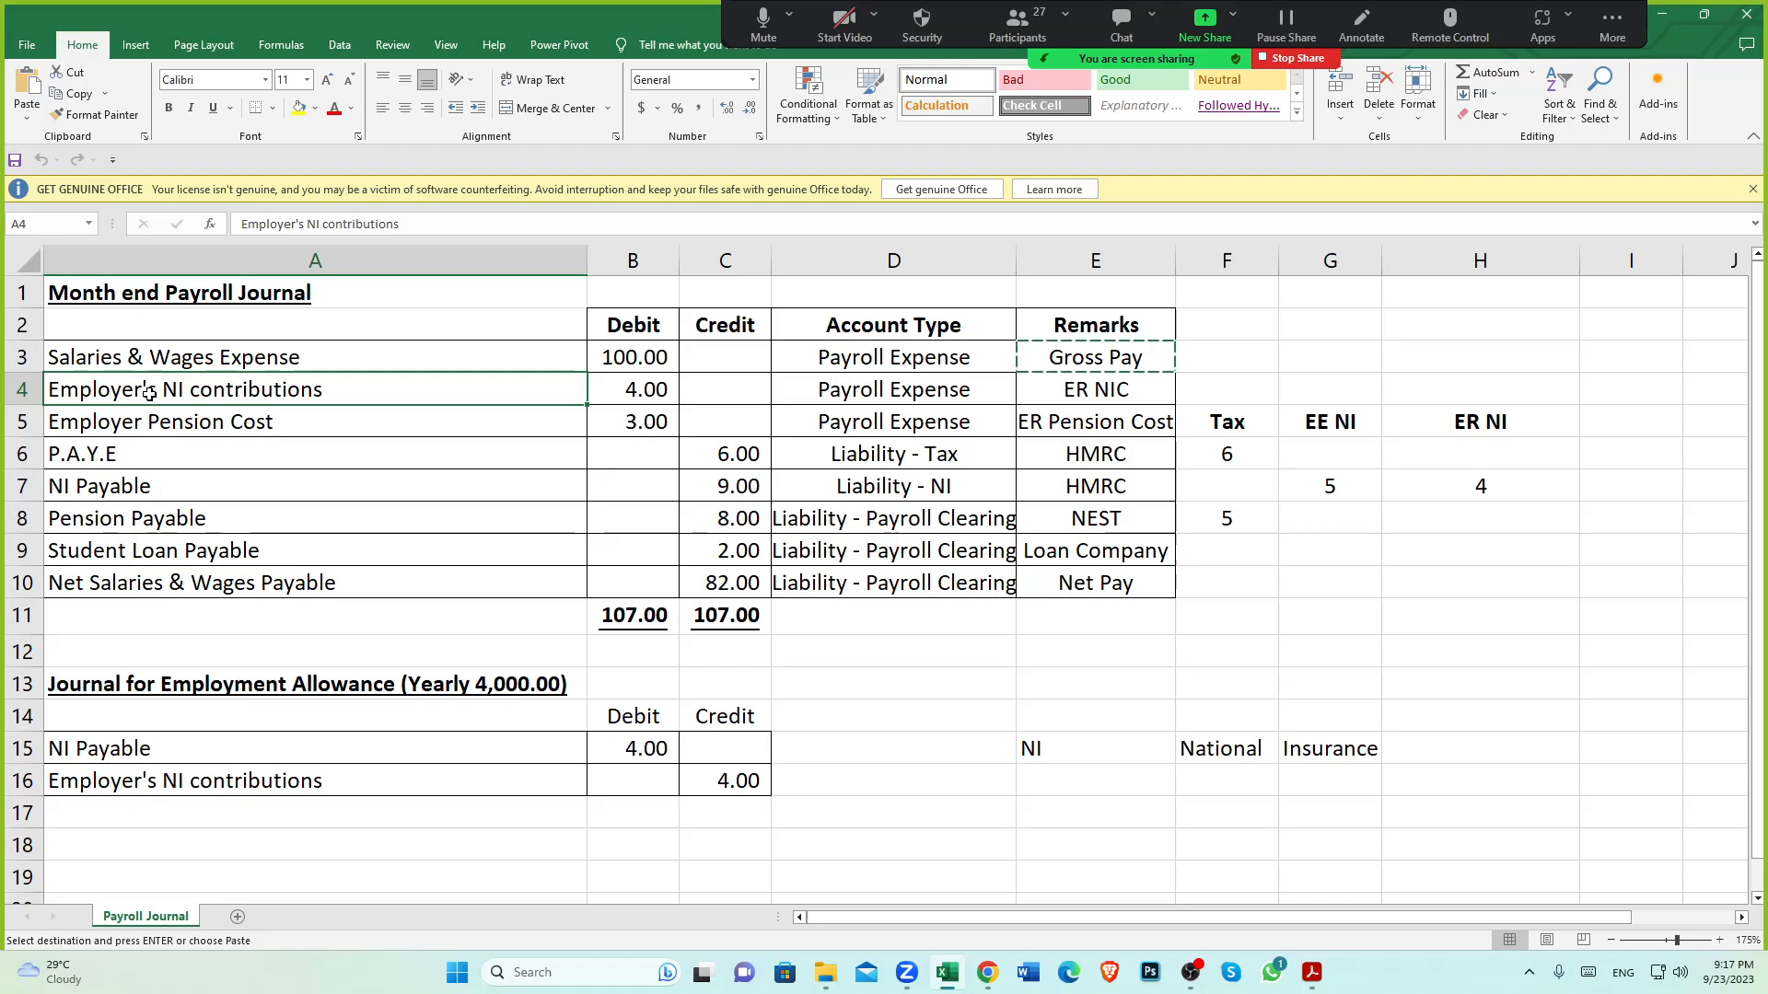
Compare the Employer's NI contributions and Employer Pension Cost rows, and review what NI stands for in row 15
click(177, 424)
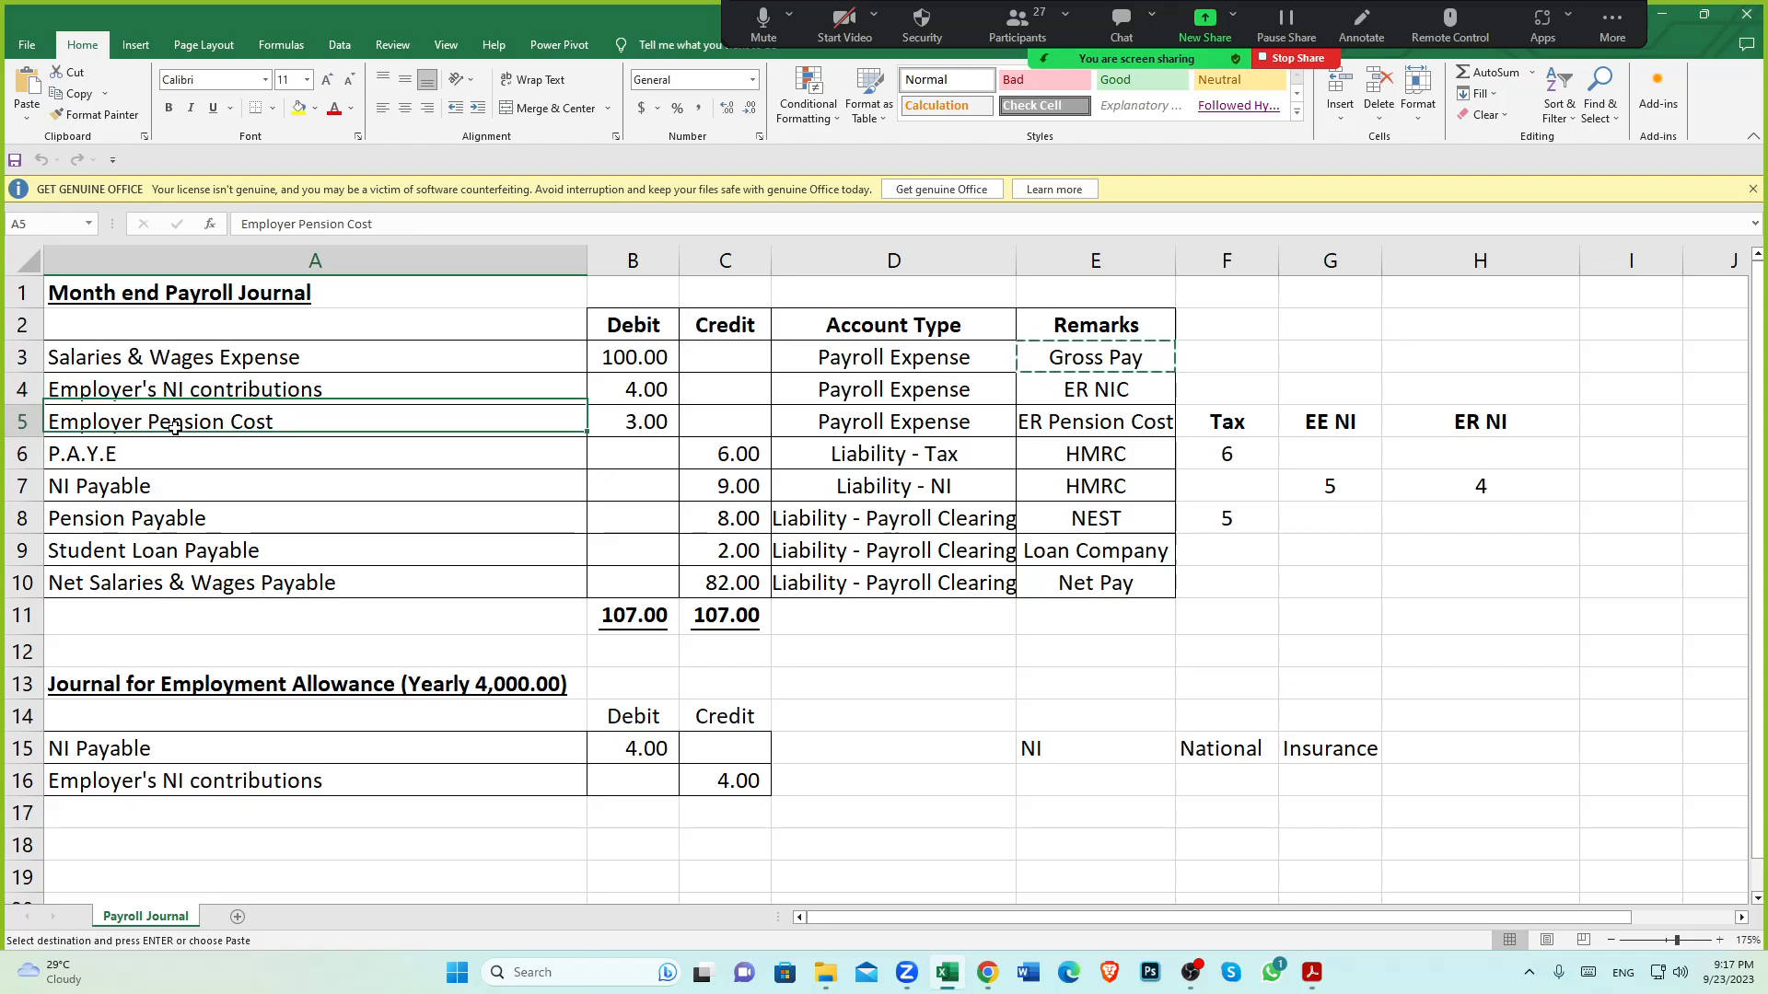
click(153, 389)
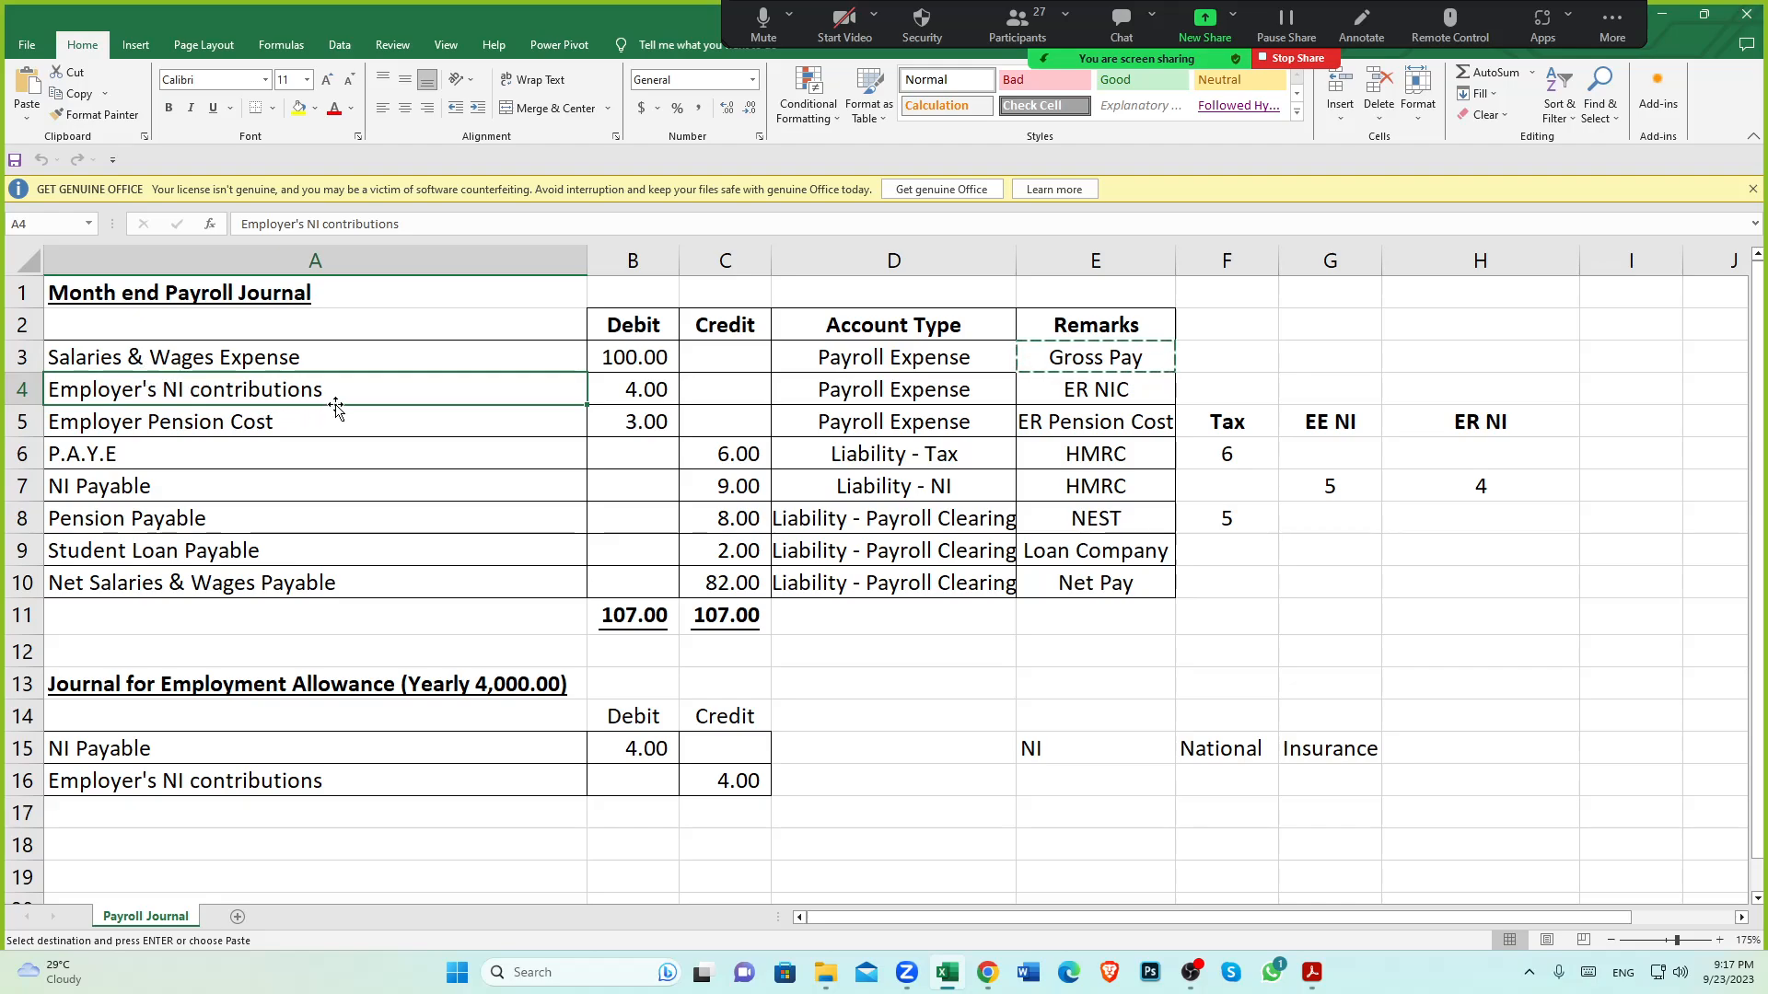
click(267, 426)
click(221, 391)
click(273, 425)
click(283, 396)
click(1223, 757)
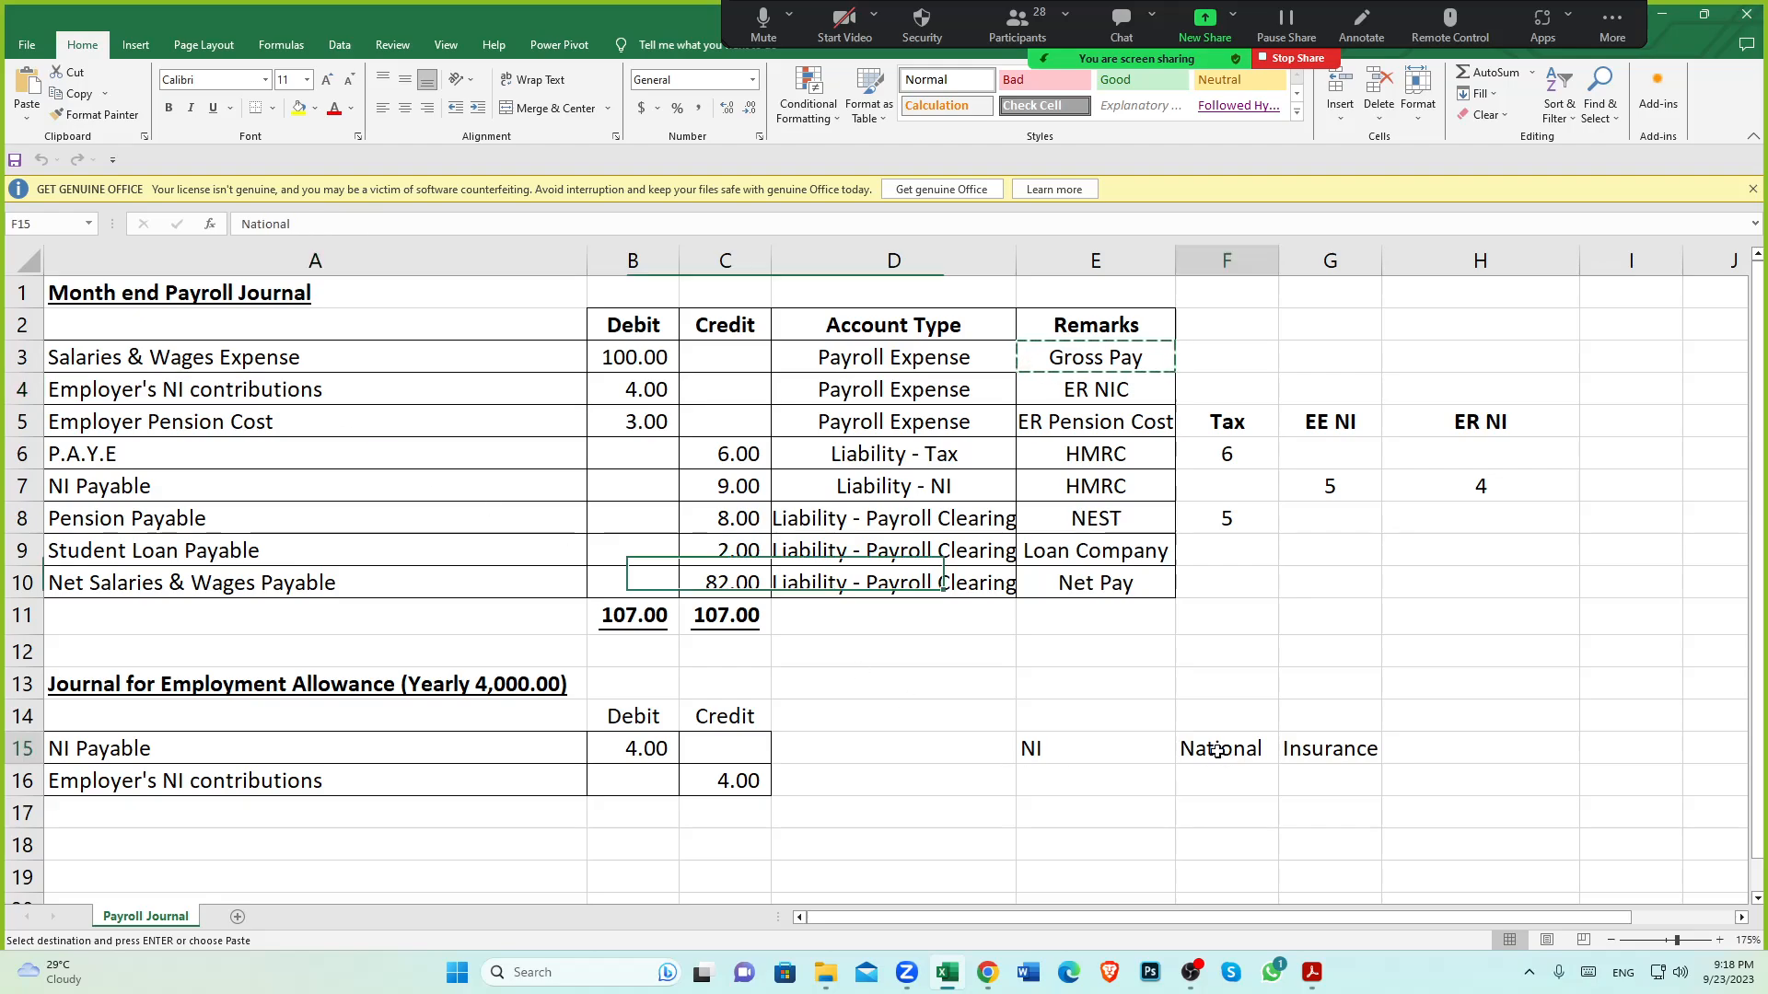
click(1323, 749)
click(1212, 753)
click(1323, 755)
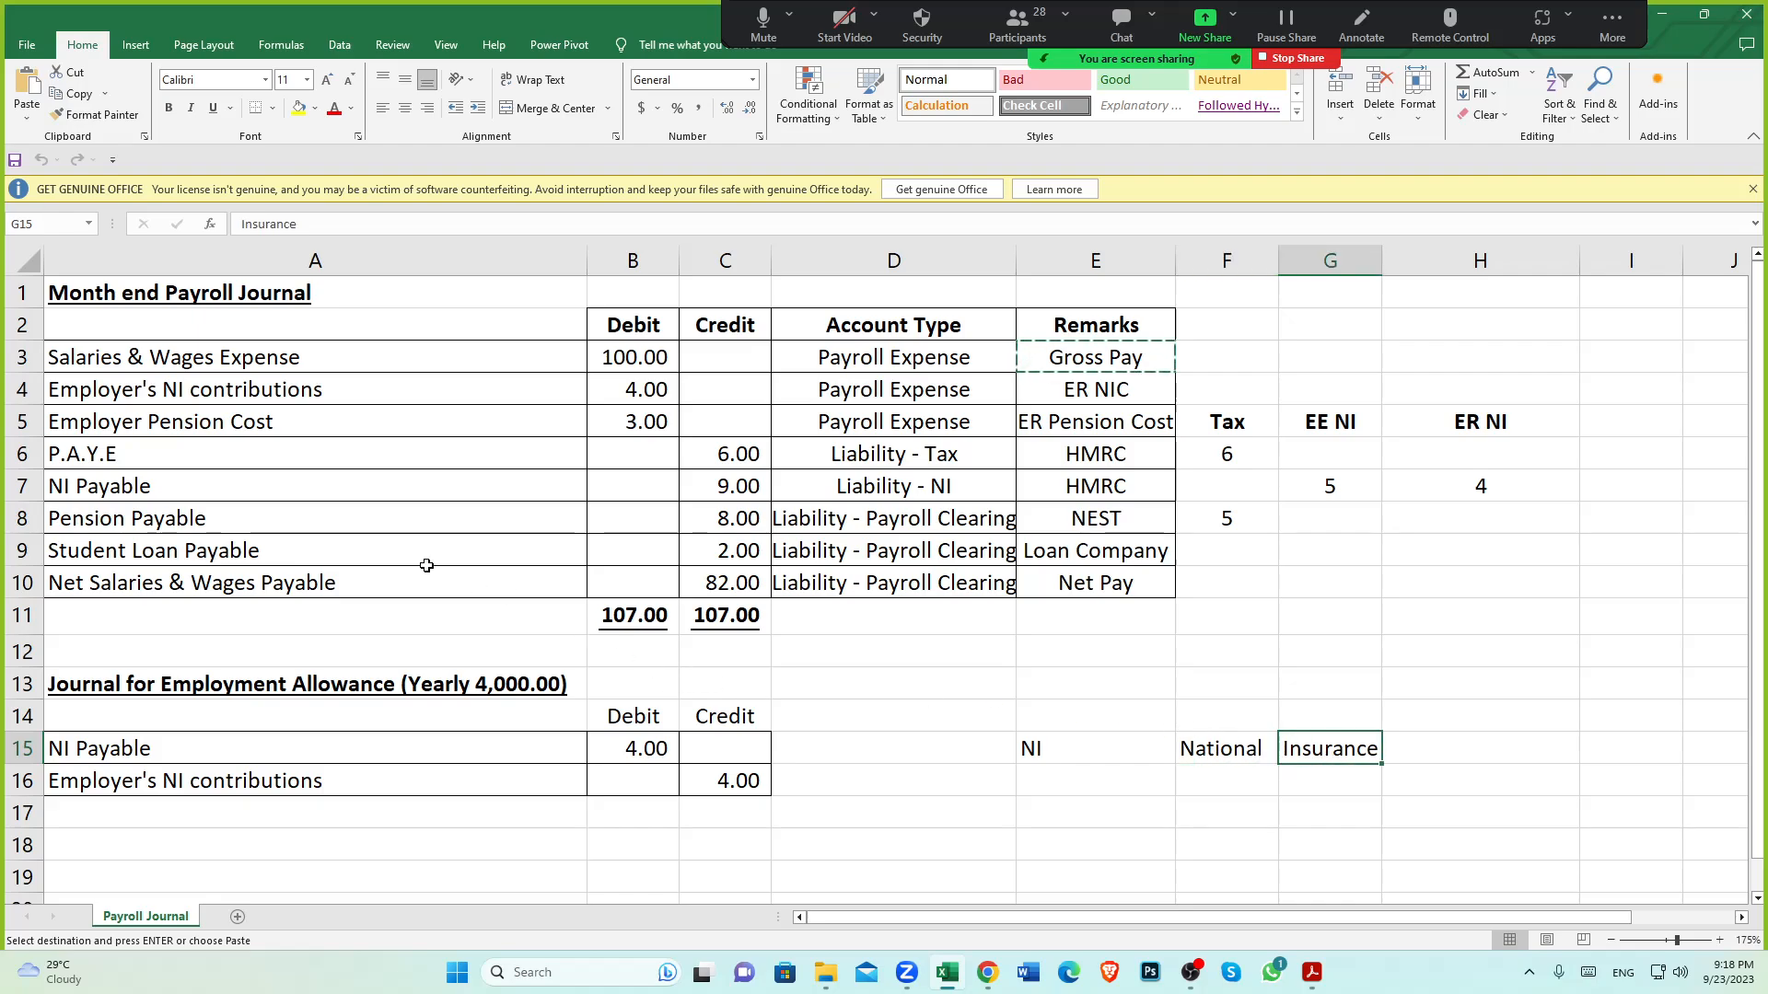
Check the debit side and account type of the Employer's NI contributions row in the payroll journal
click(255, 390)
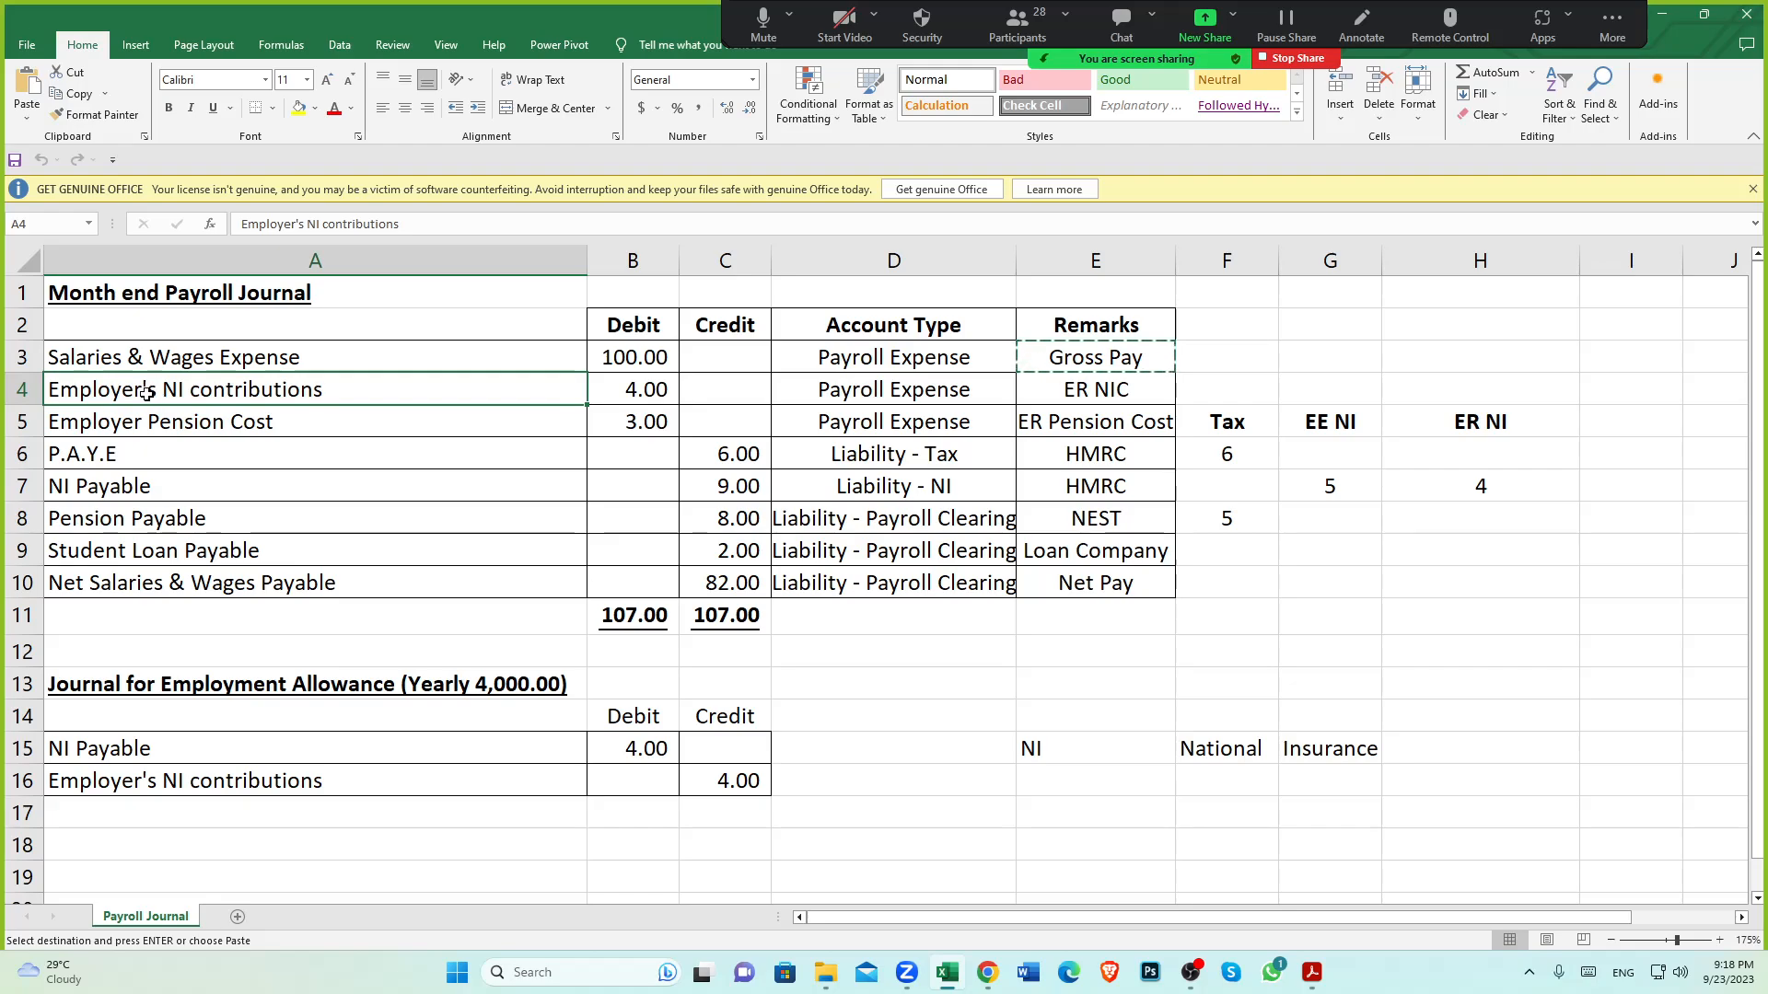
click(629, 397)
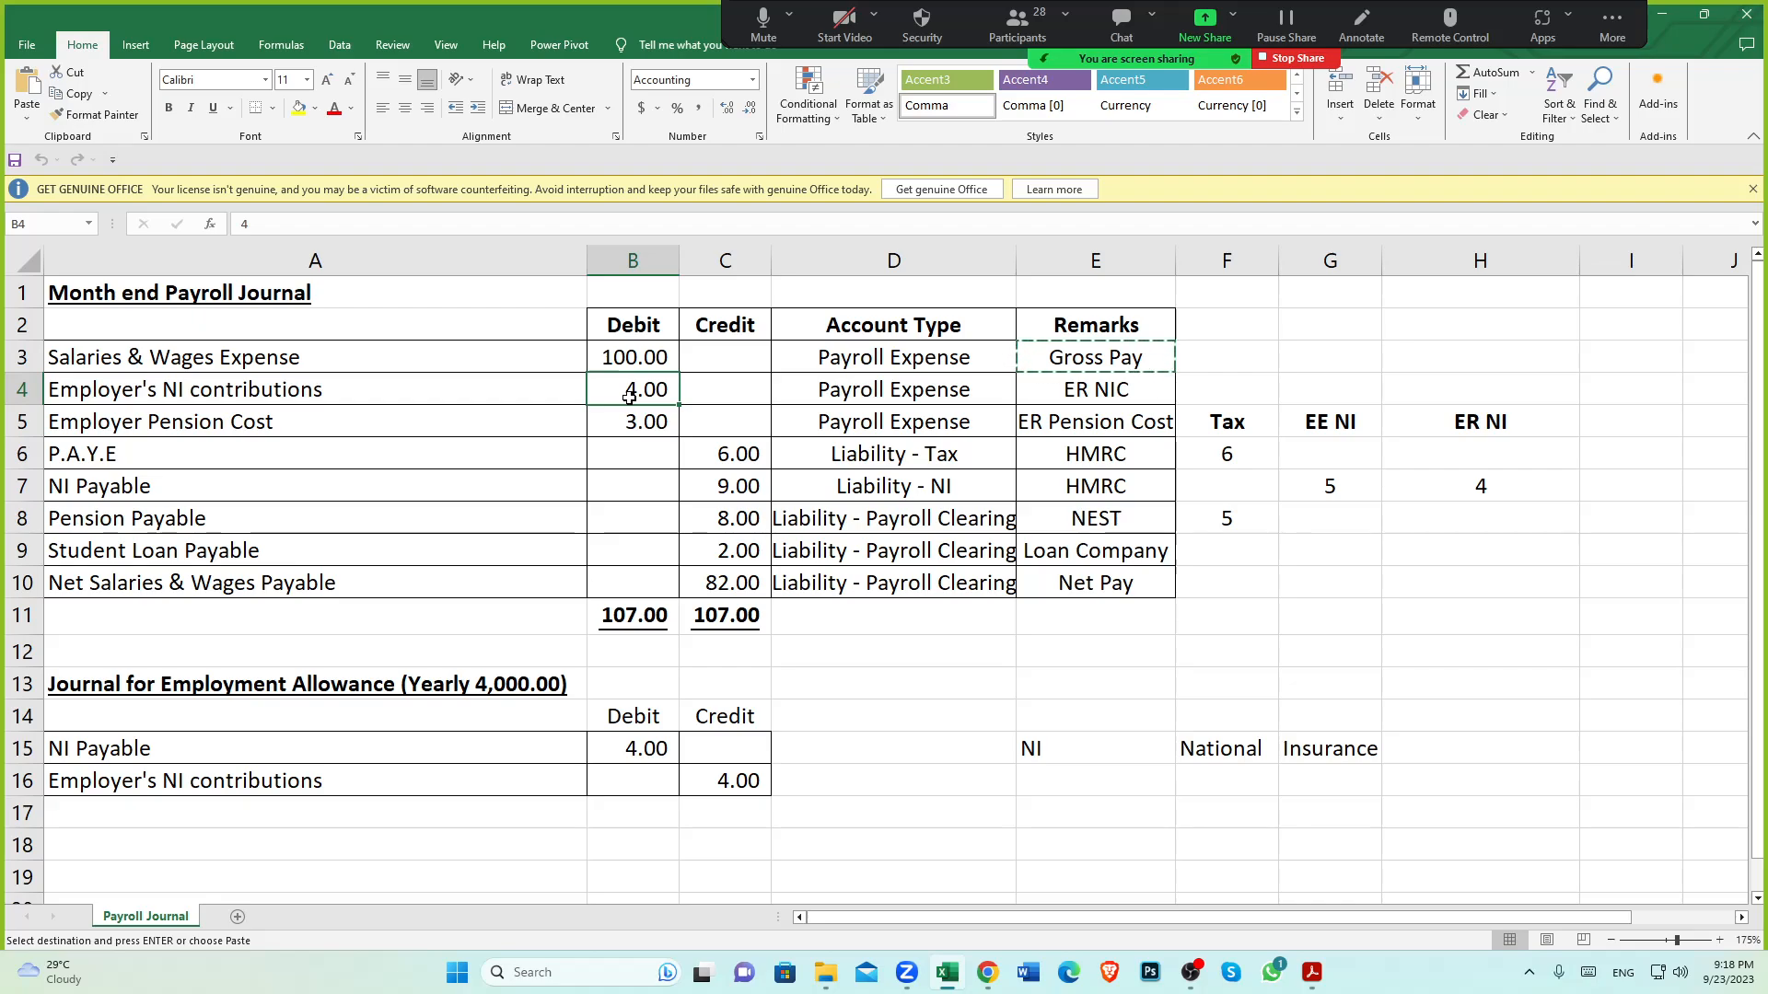
click(301, 390)
click(664, 392)
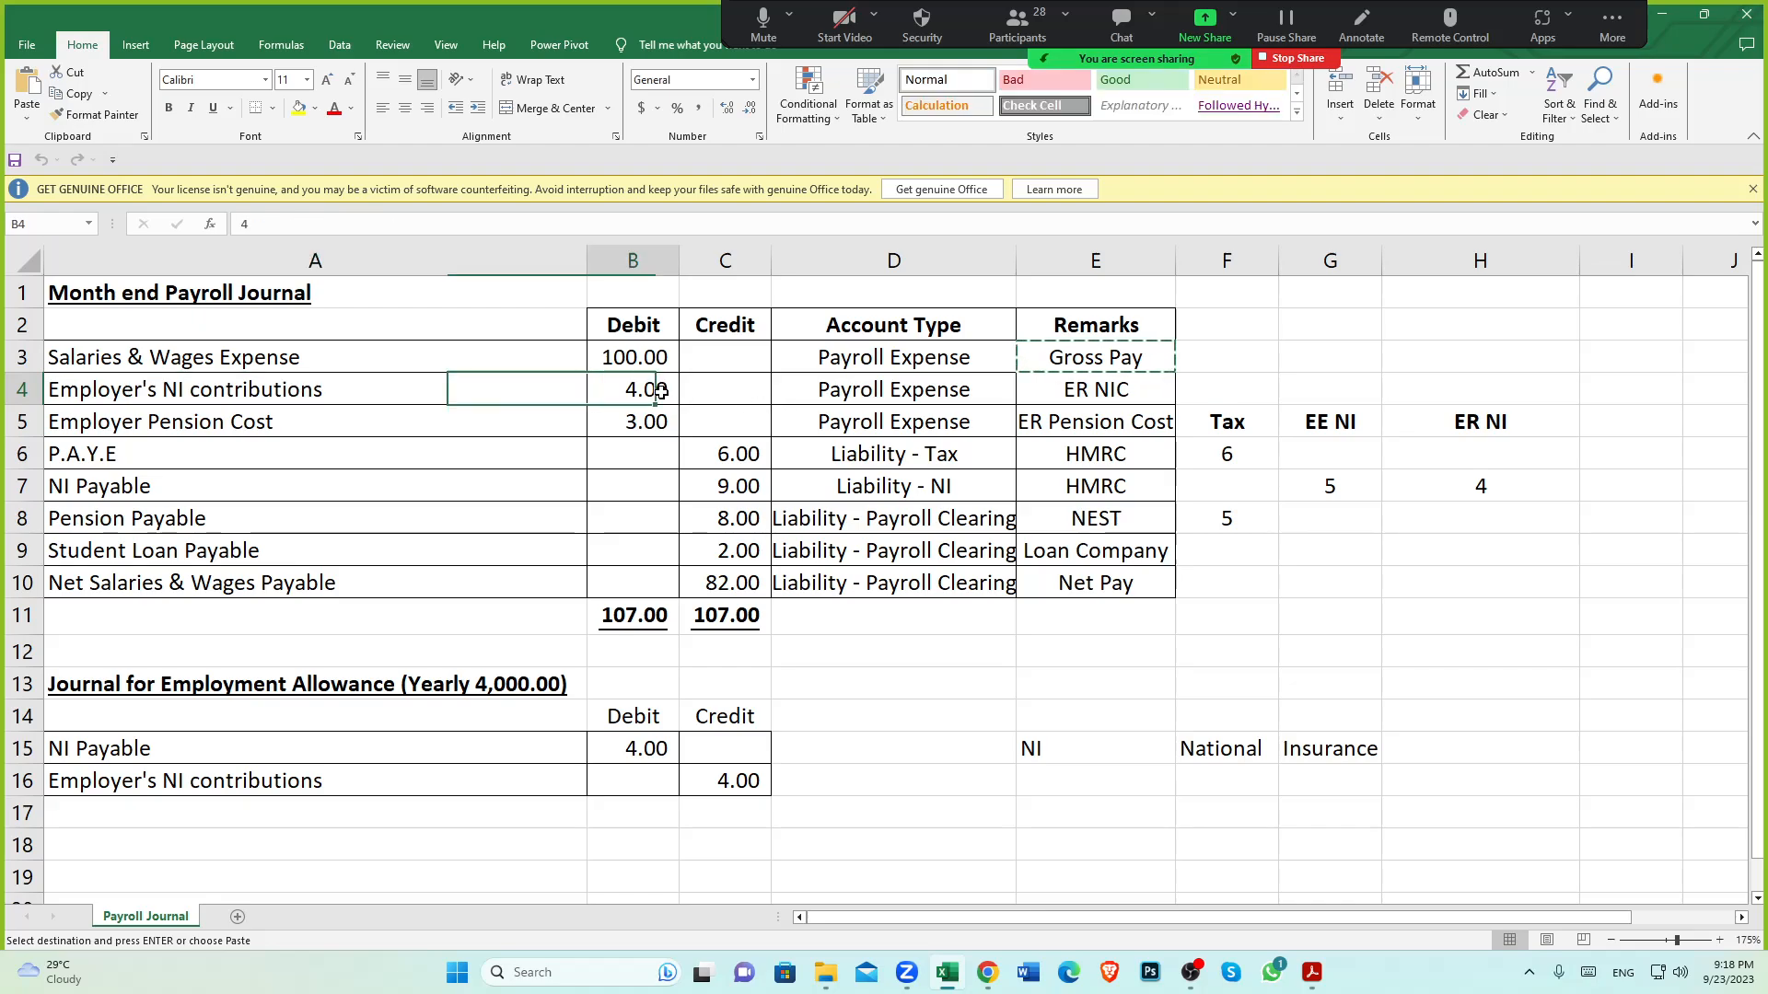
click(869, 389)
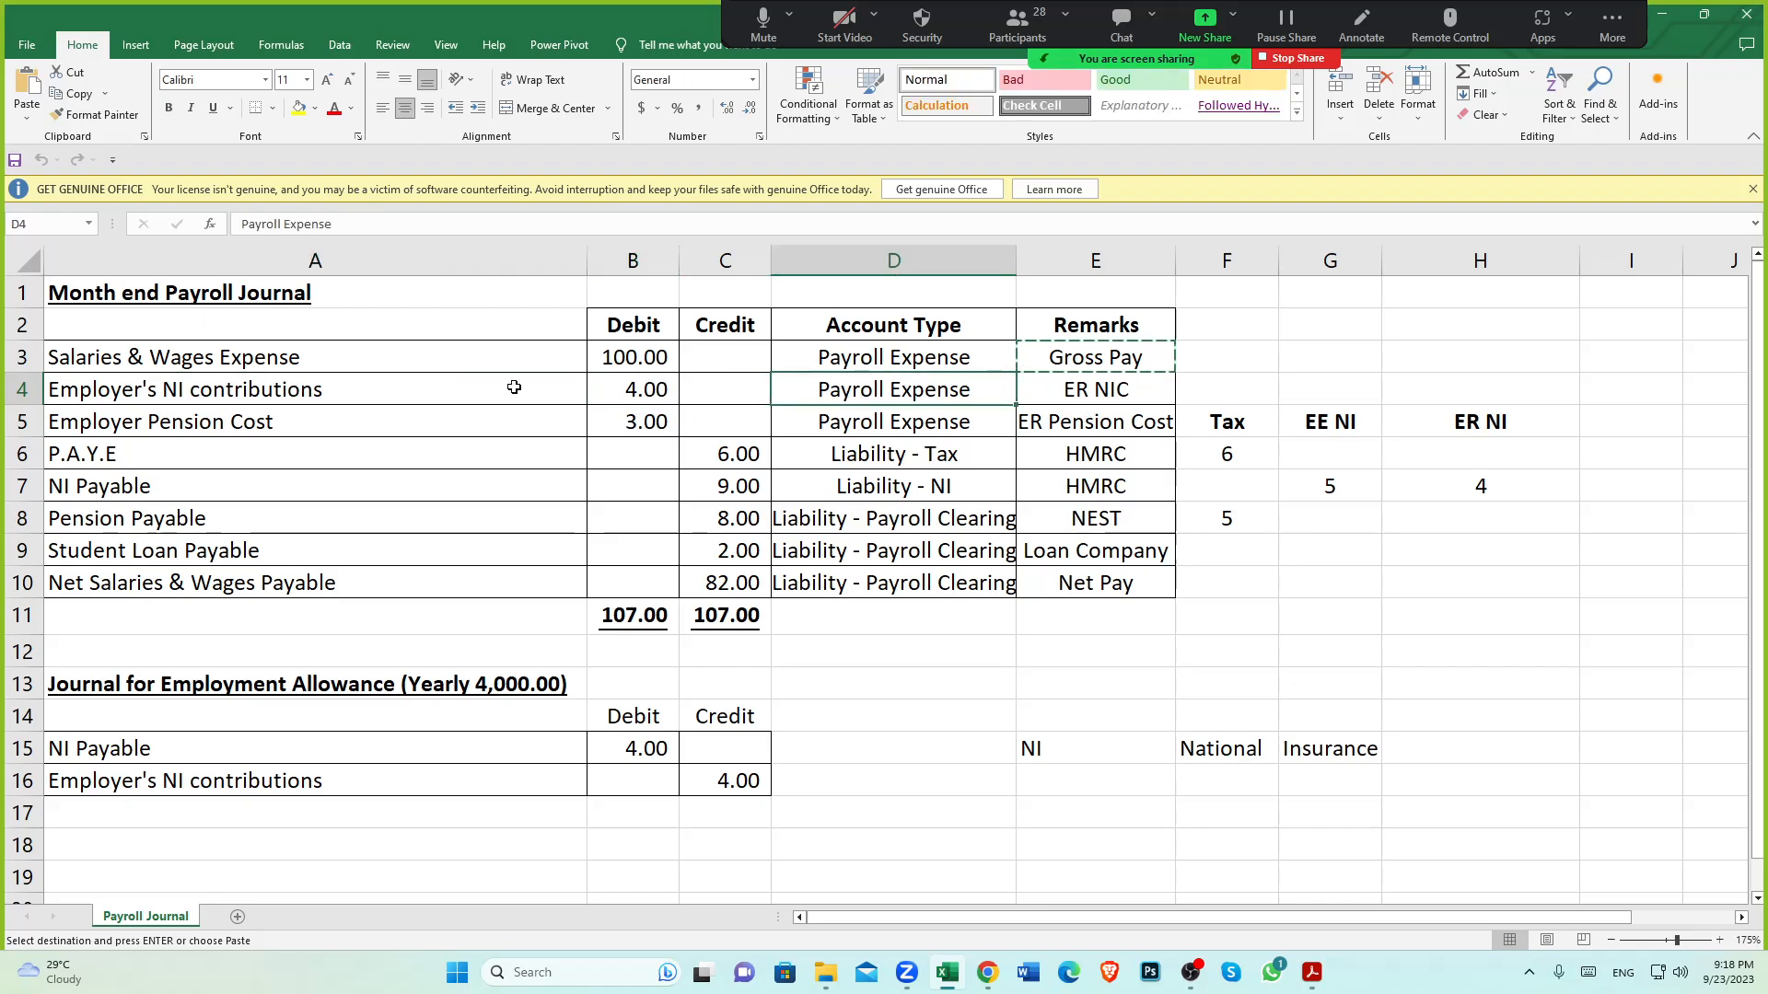
click(288, 396)
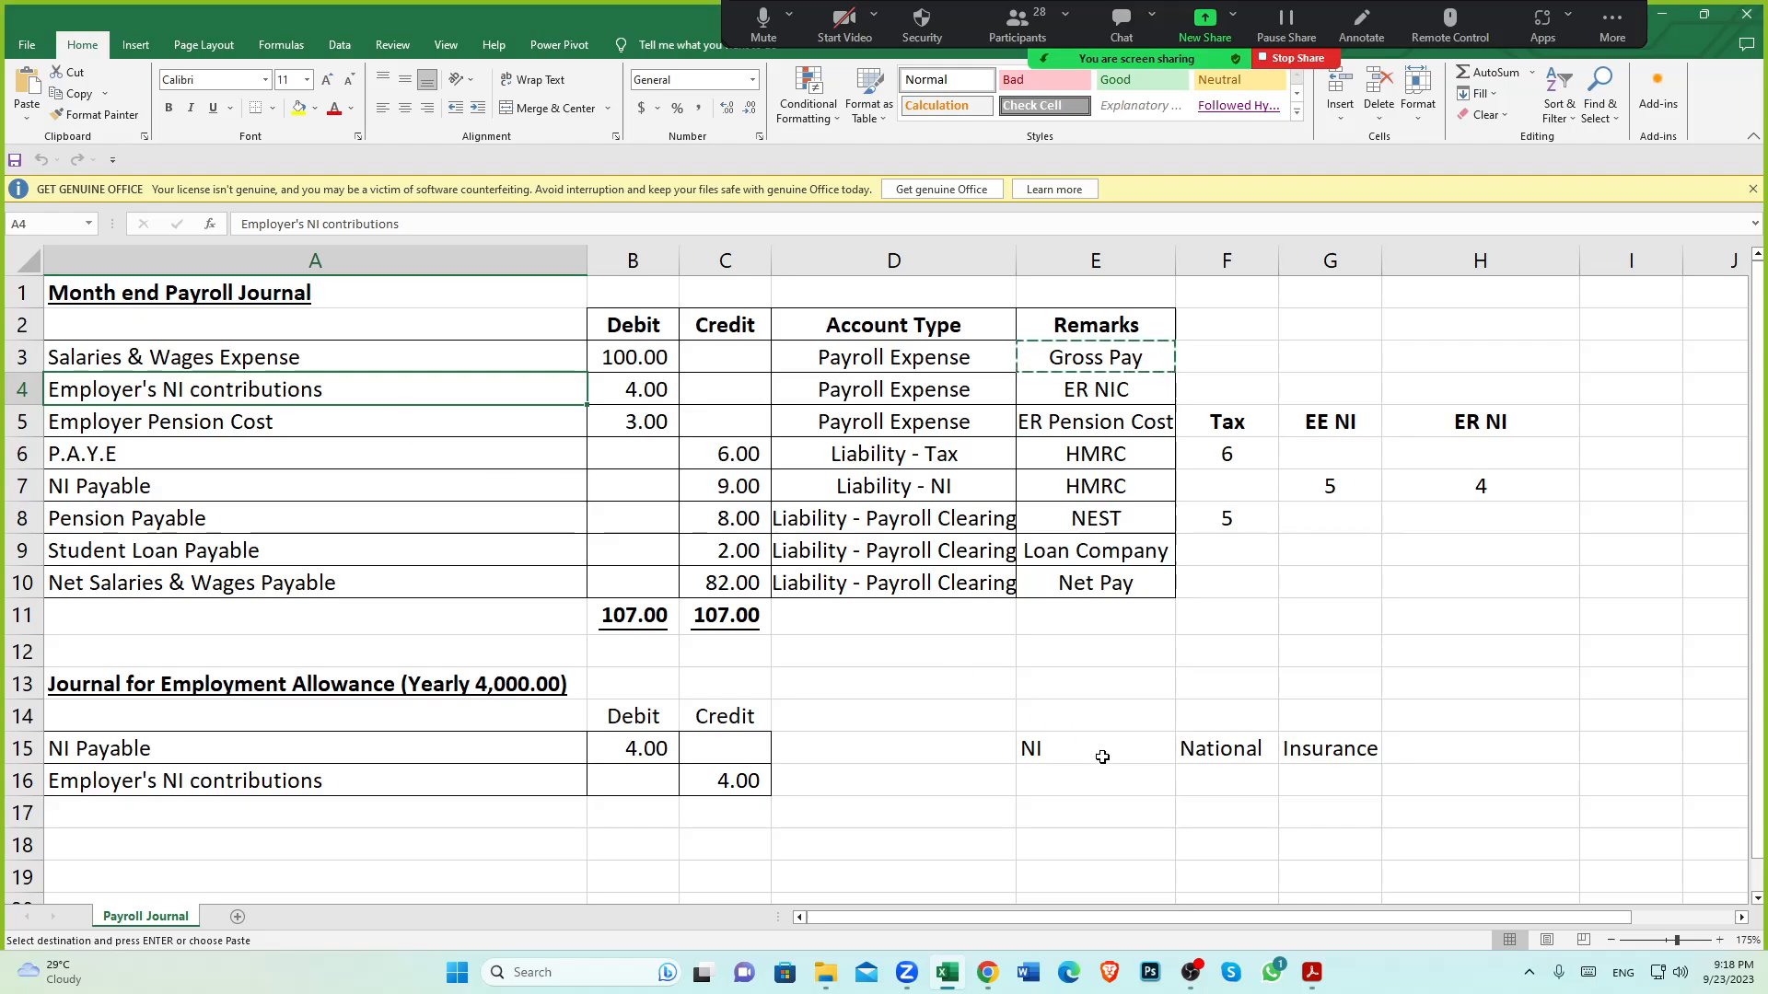
Switch to Xero in Chrome and set the second journal line's account to 479 - Employers National Insurance
click(987, 972)
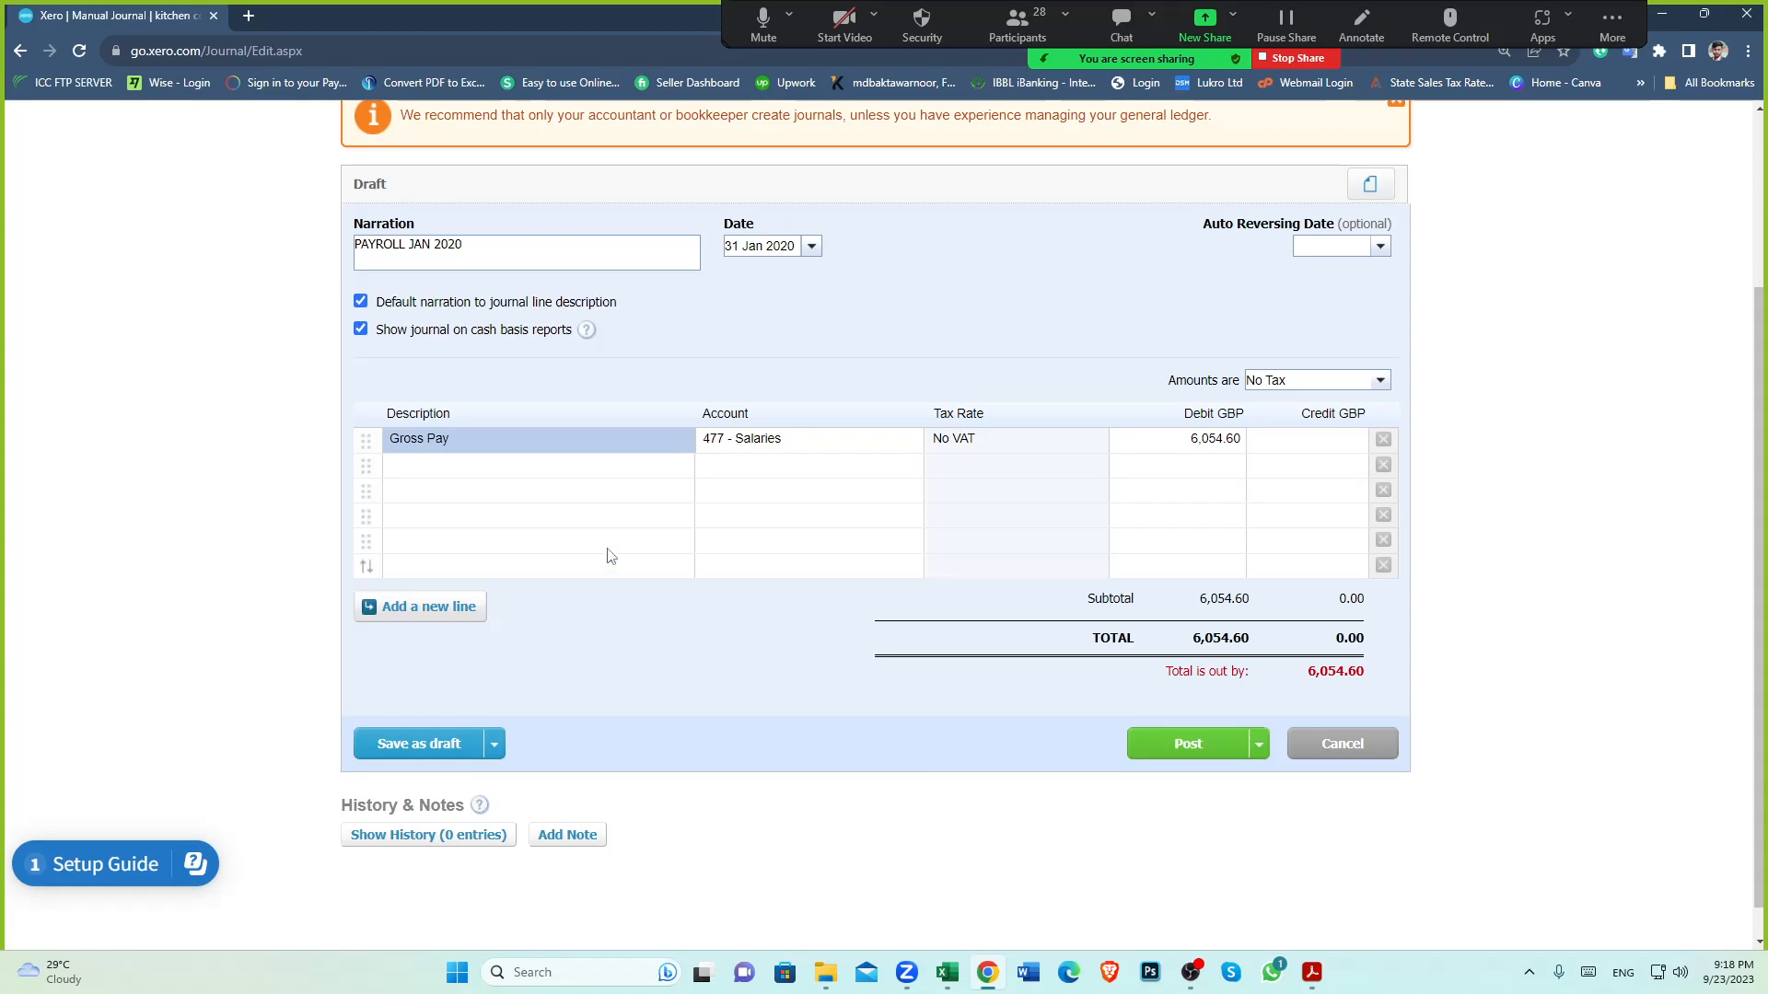
click(742, 468)
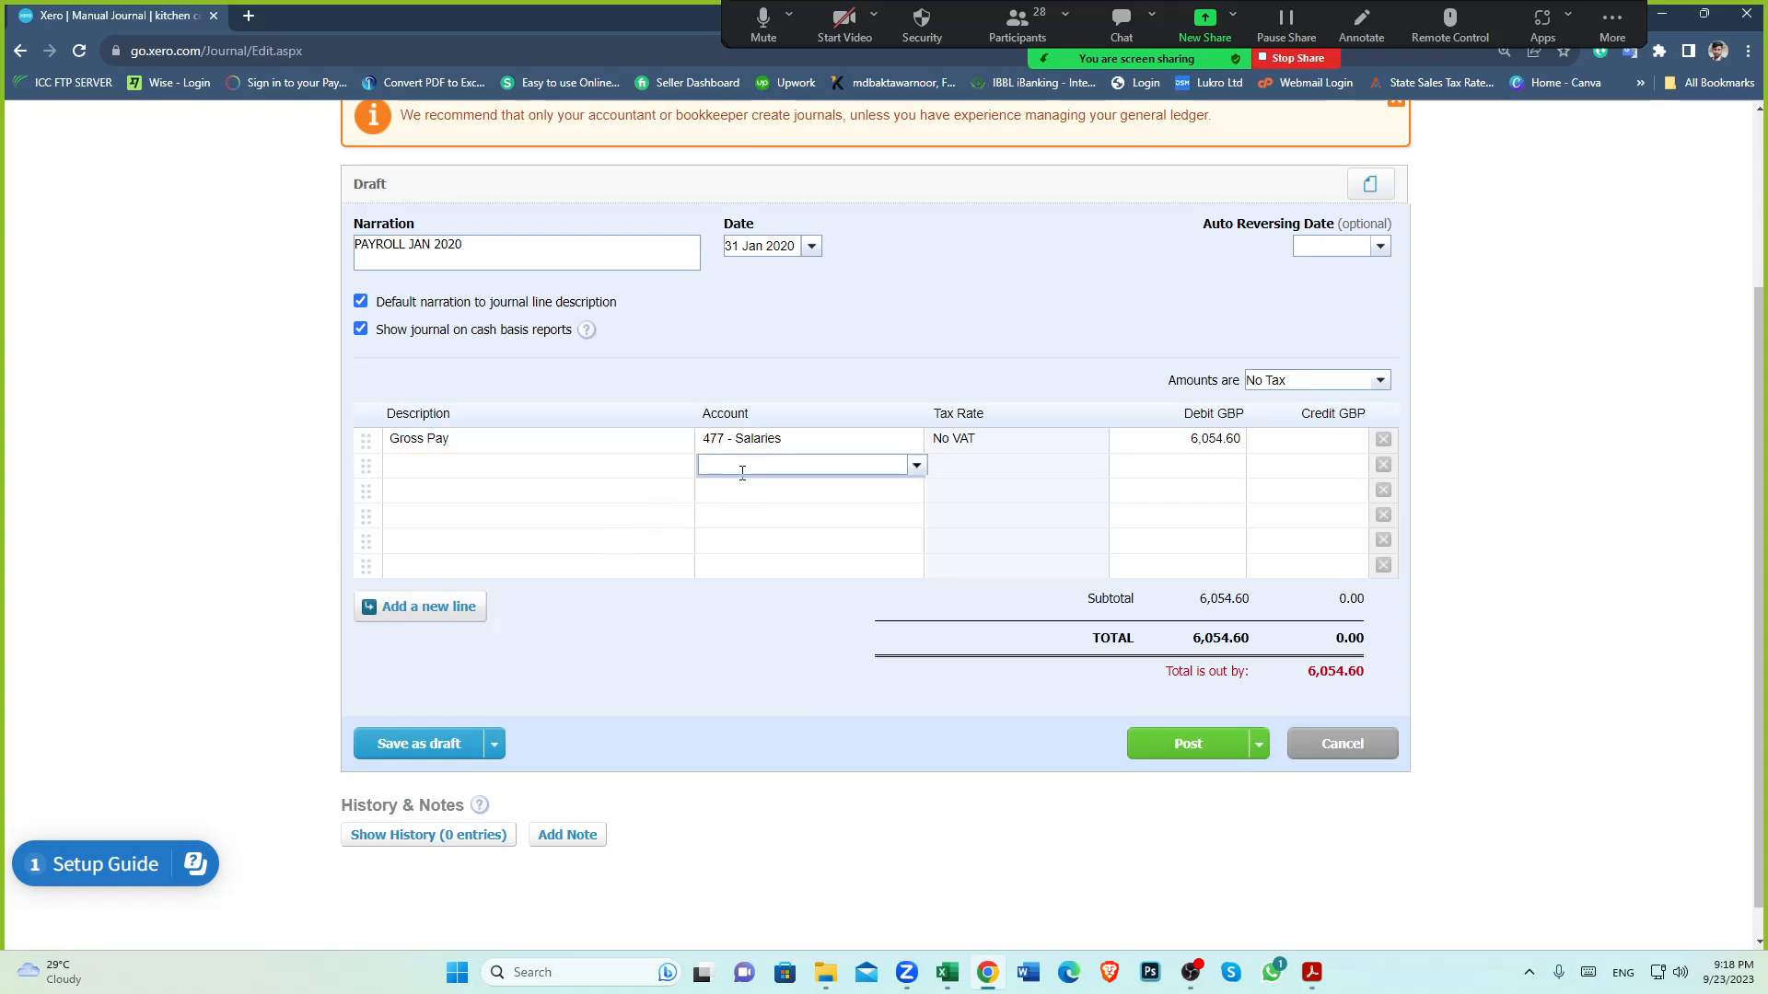
text(emp)
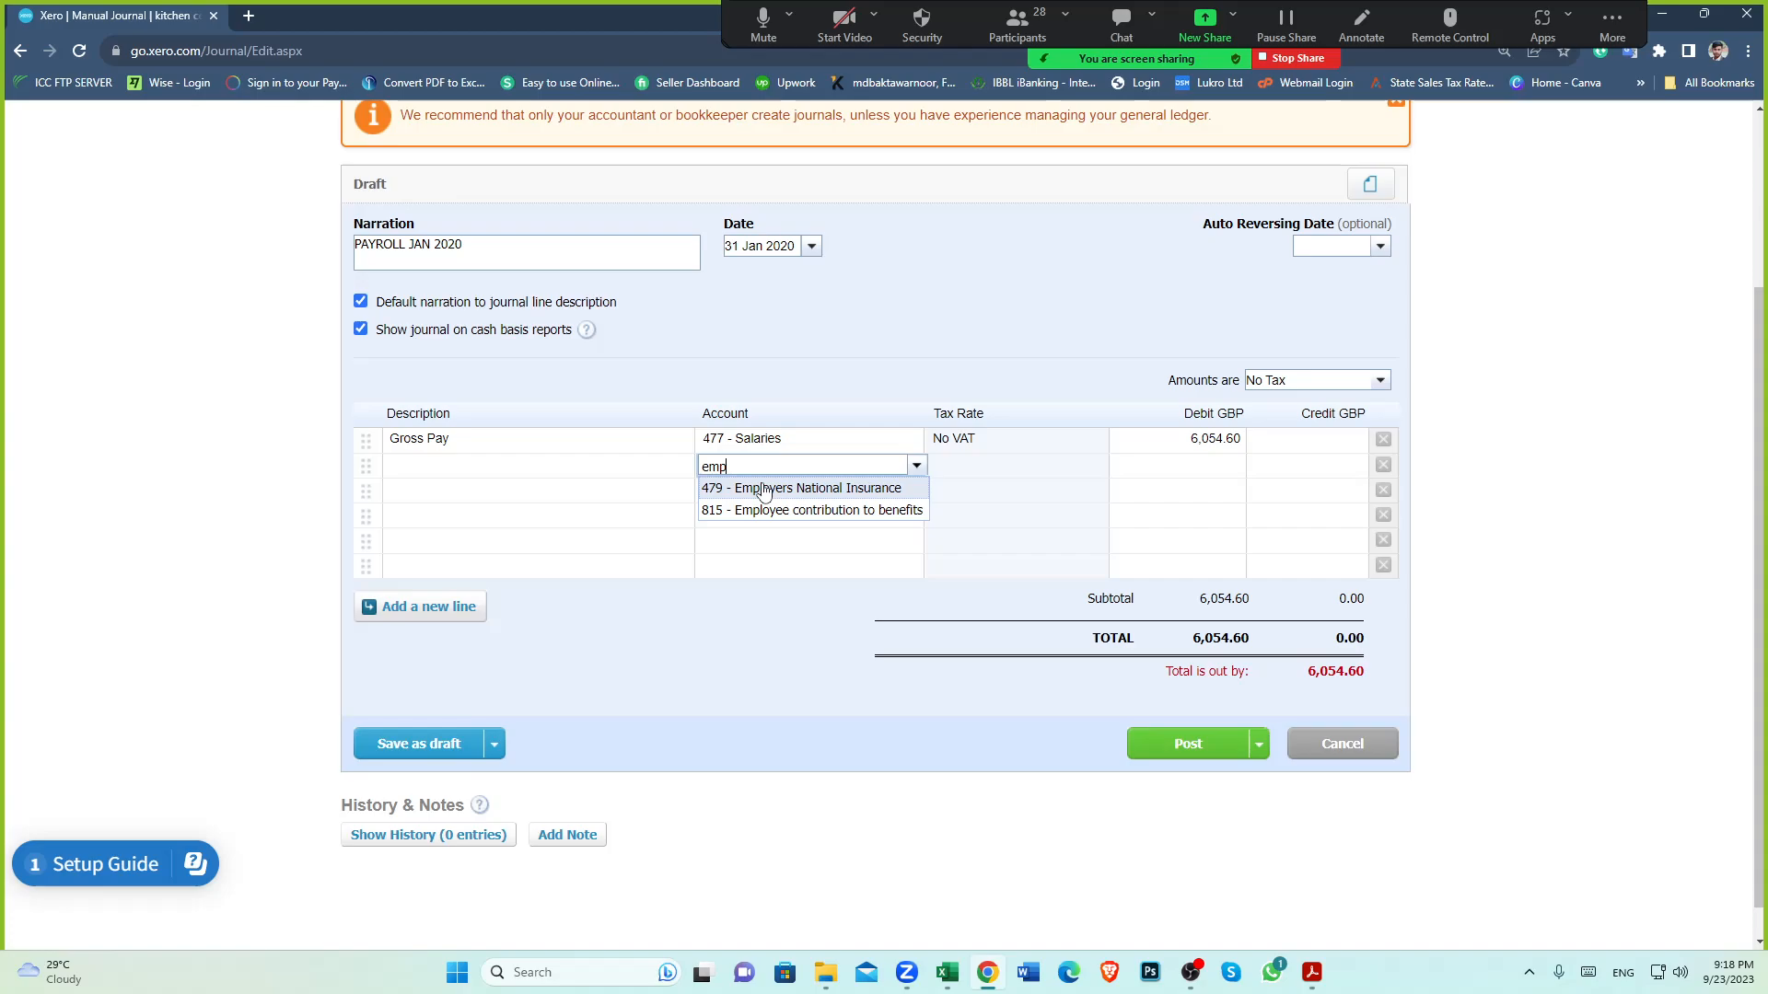
click(833, 492)
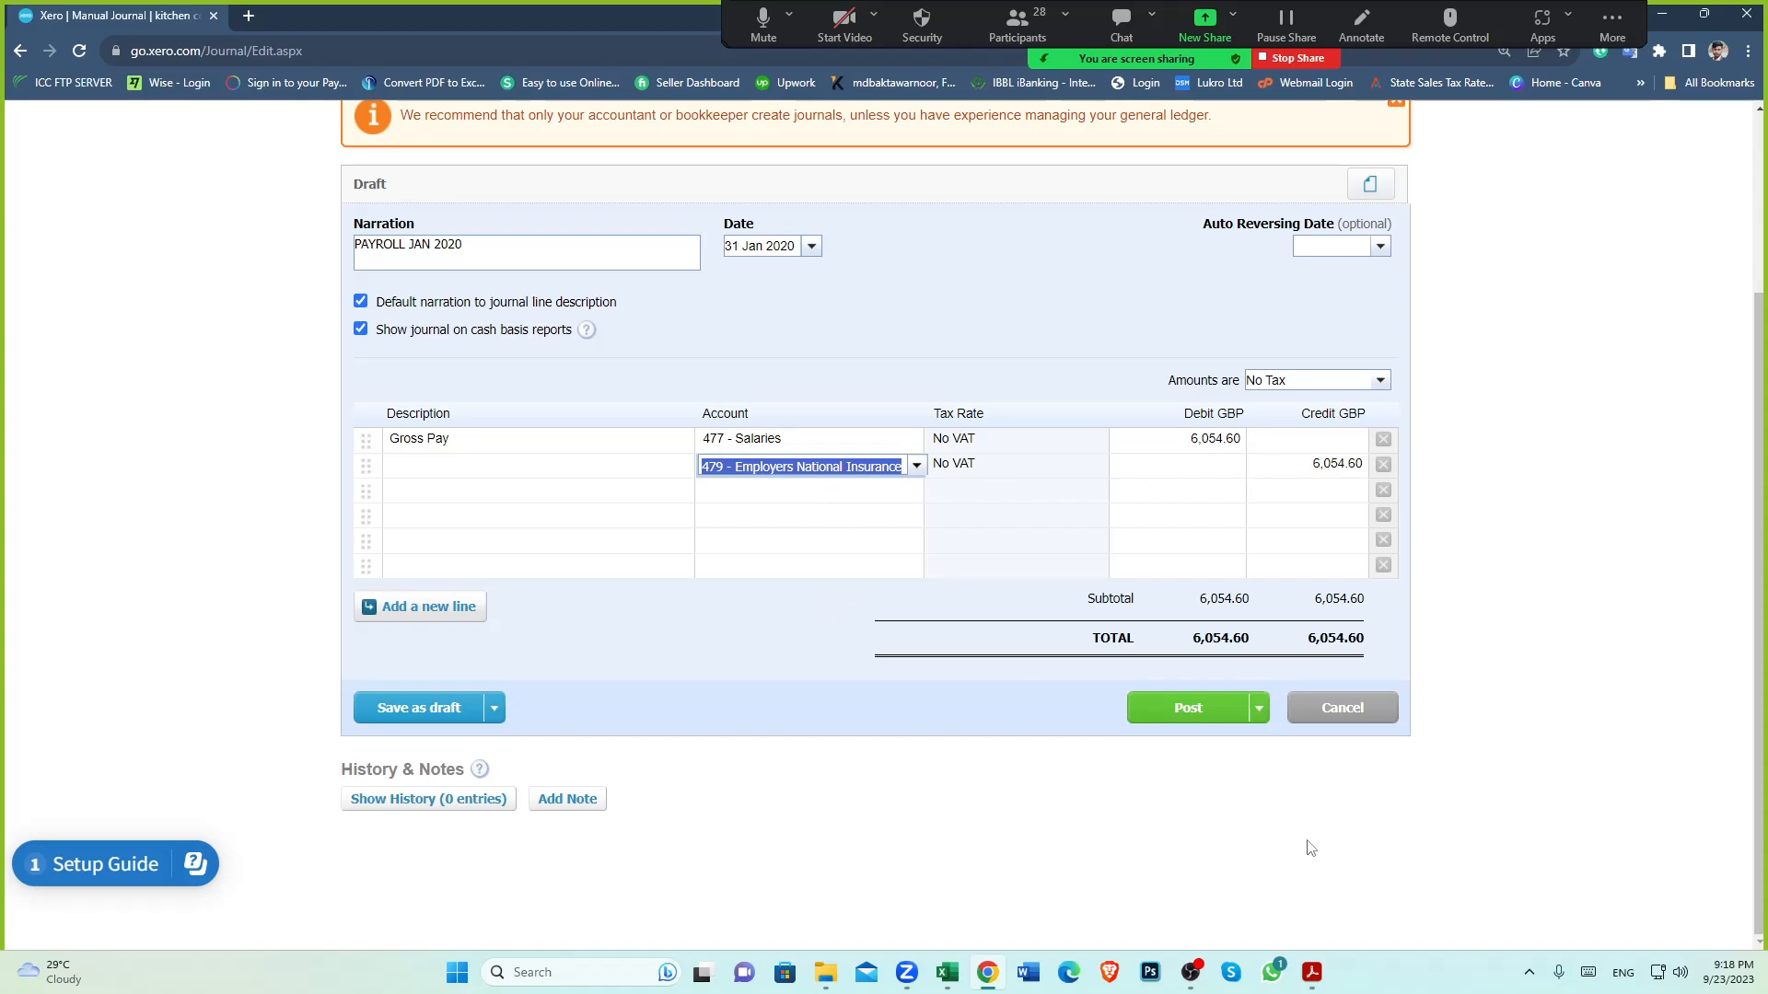
Find the Employer NIC column in PAYPART1P.pdf in Acrobat and match it to Employer's NI contributions in the Excel payroll journal
mouse_move(1311, 969)
click(1422, 861)
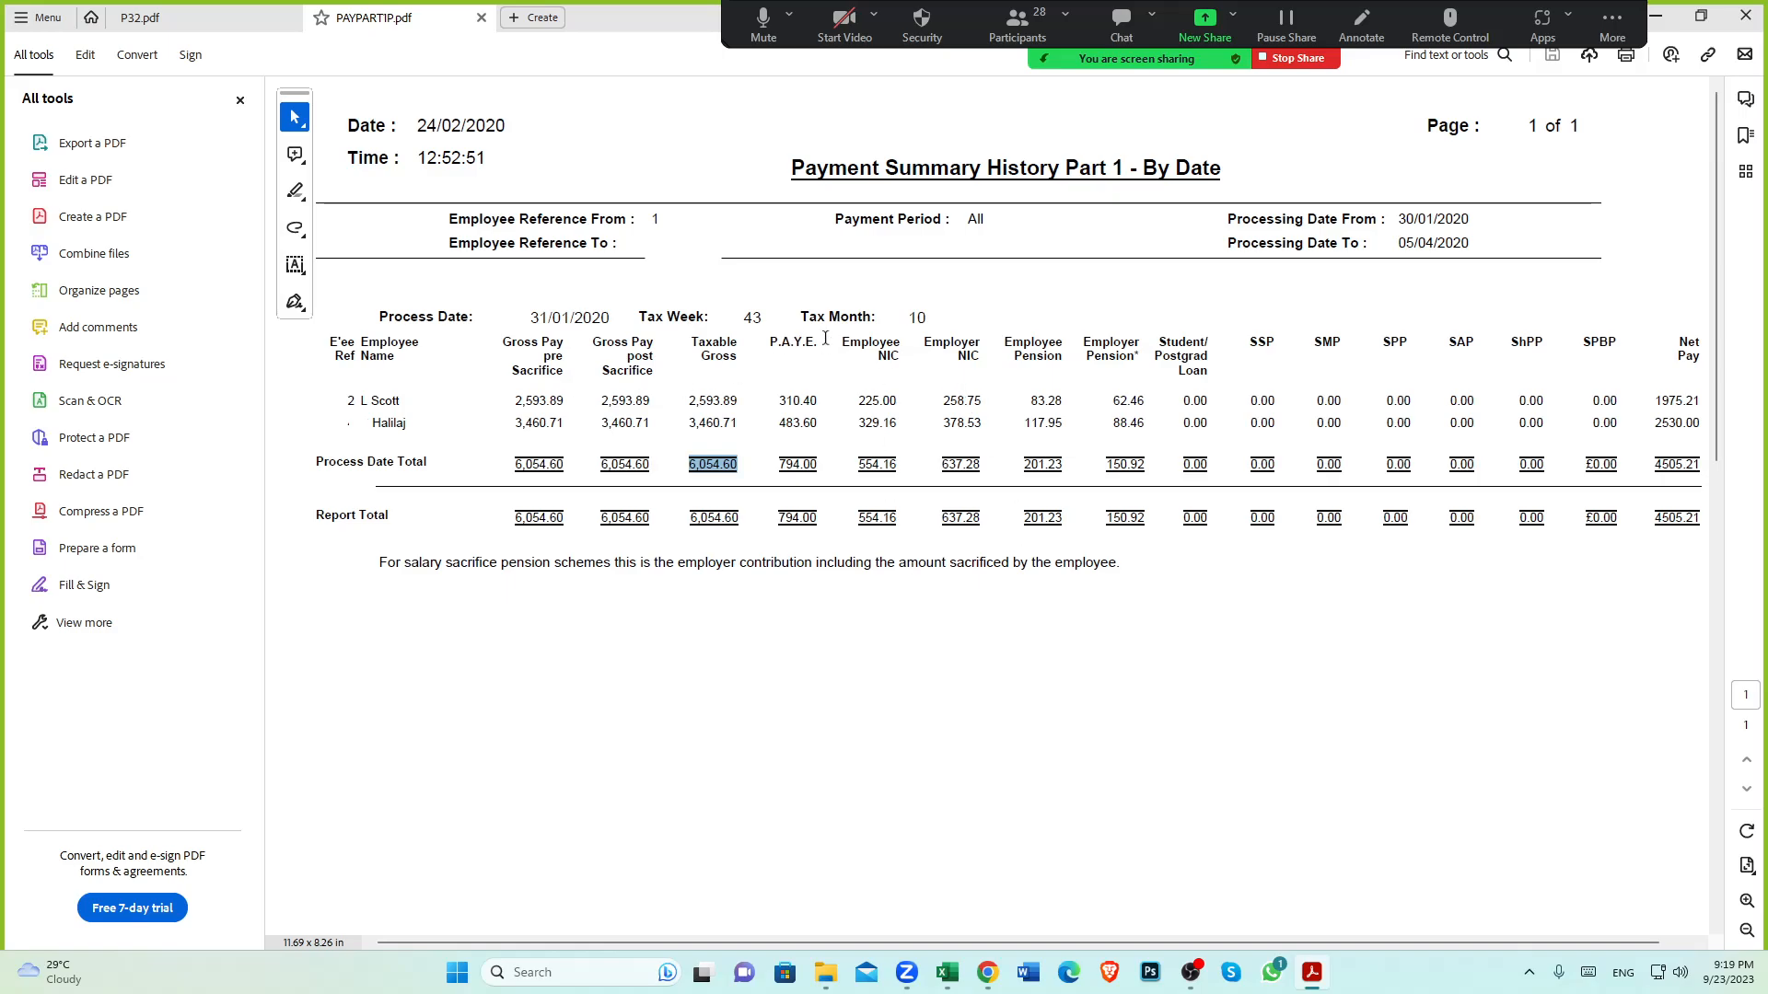
drag(838, 342, 973, 355)
click(919, 385)
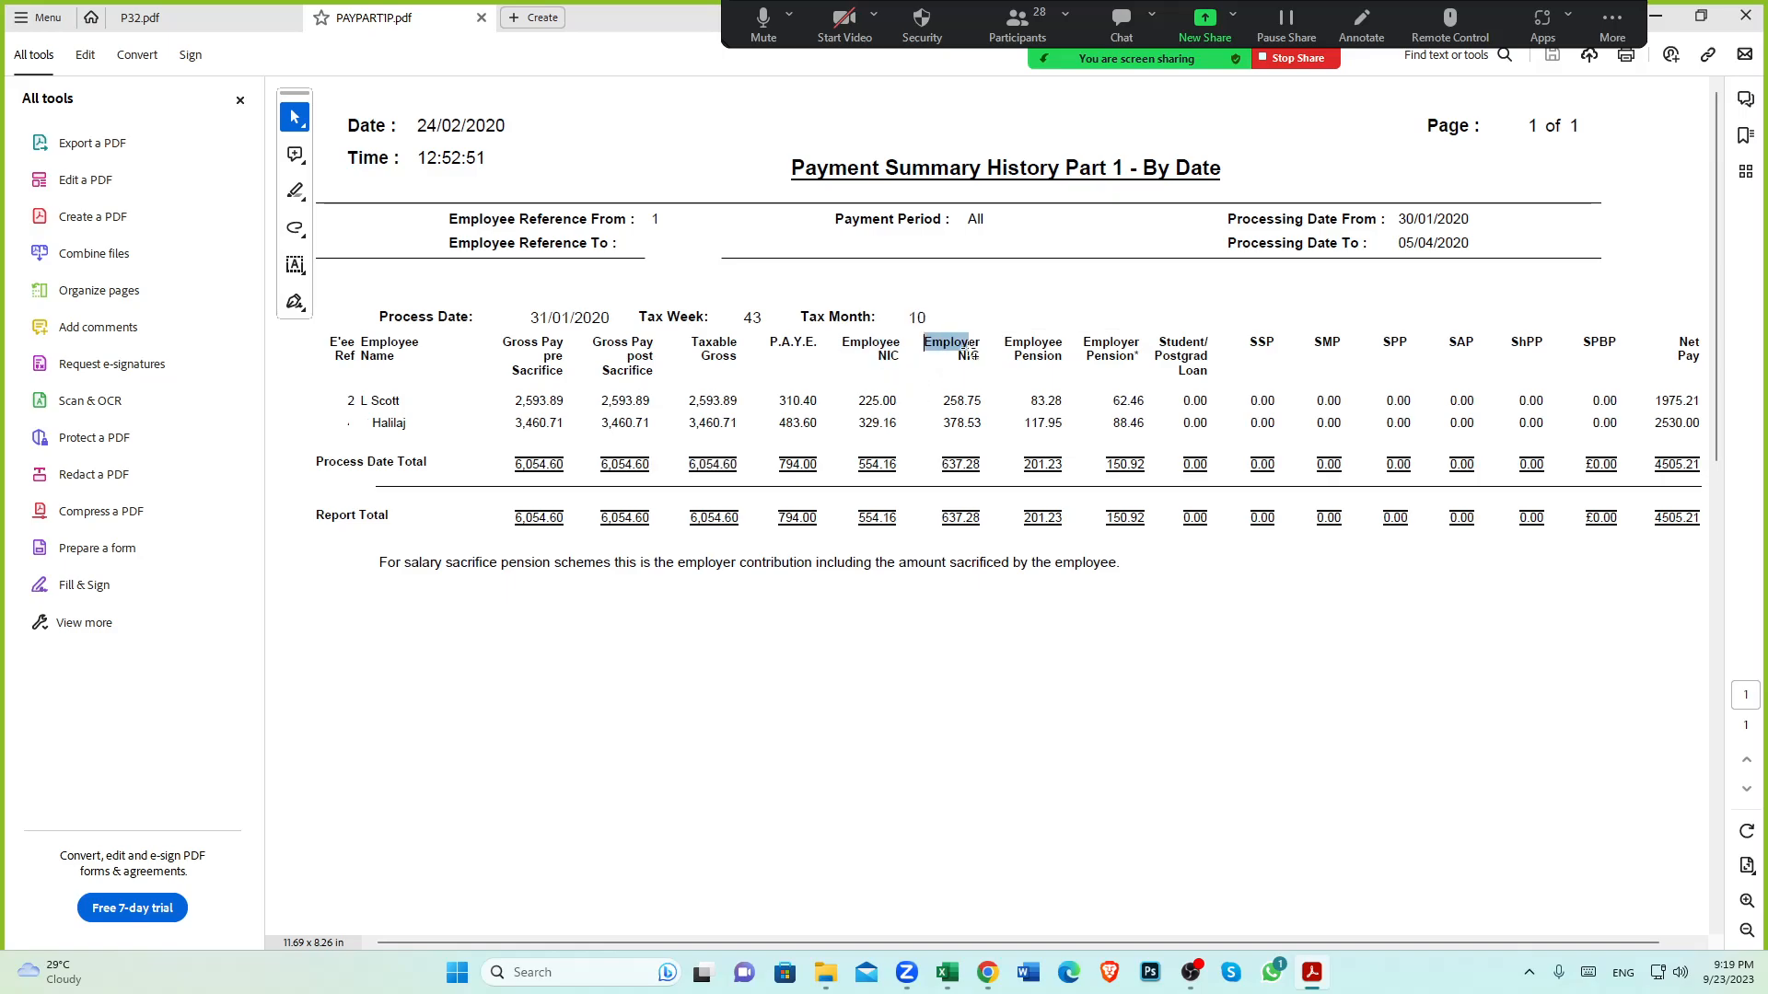
click(934, 396)
click(947, 972)
click(168, 421)
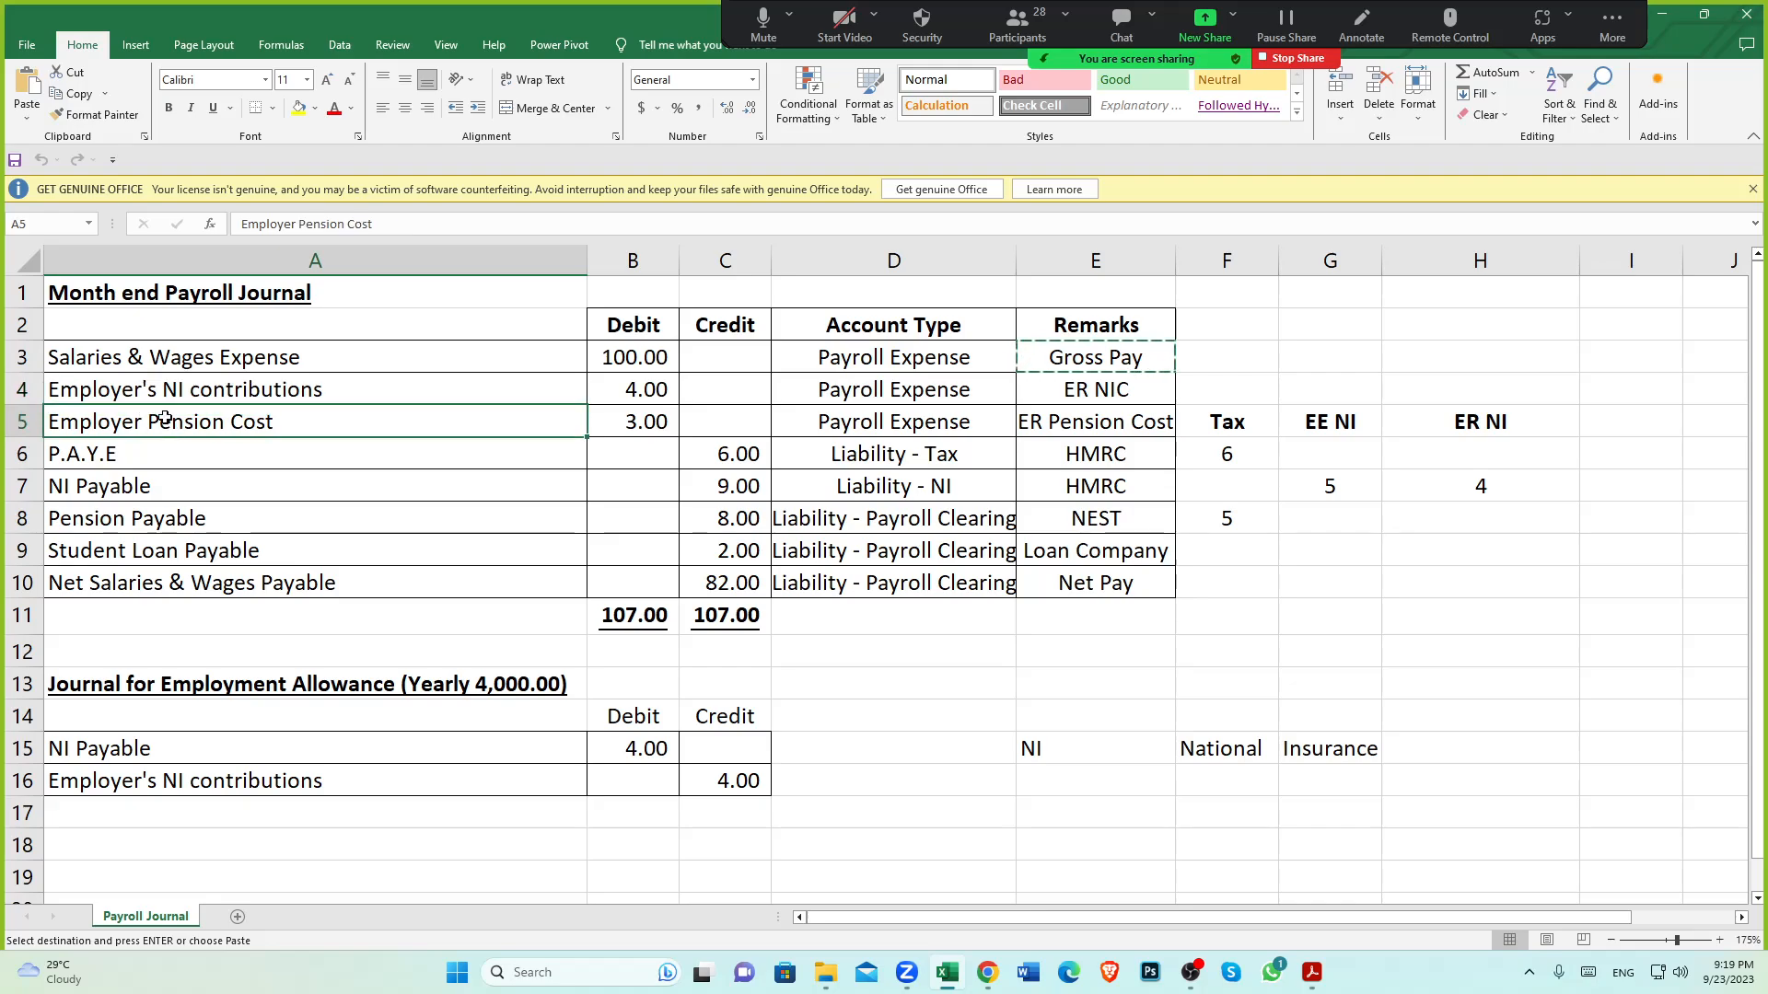
click(122, 393)
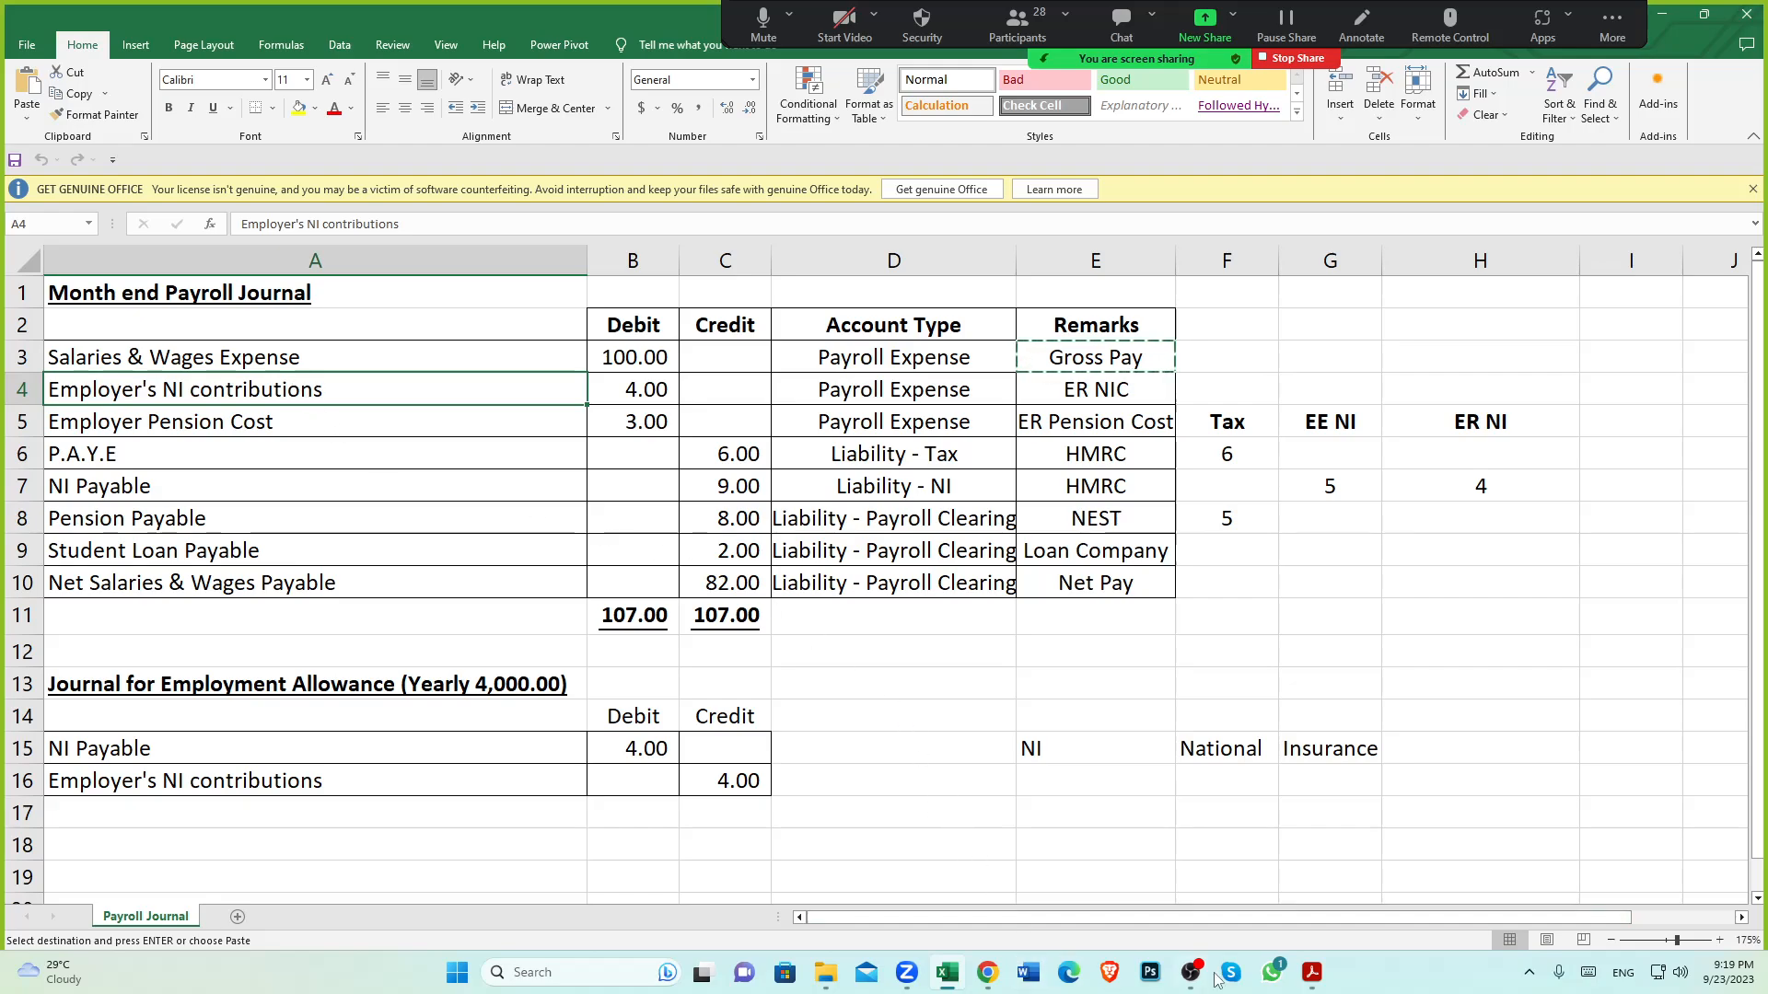
Switch to PAYPART1P.pdf in Acrobat and copy the Employer NIC process date total, 637.28
mouse_move(1303, 982)
click(1376, 893)
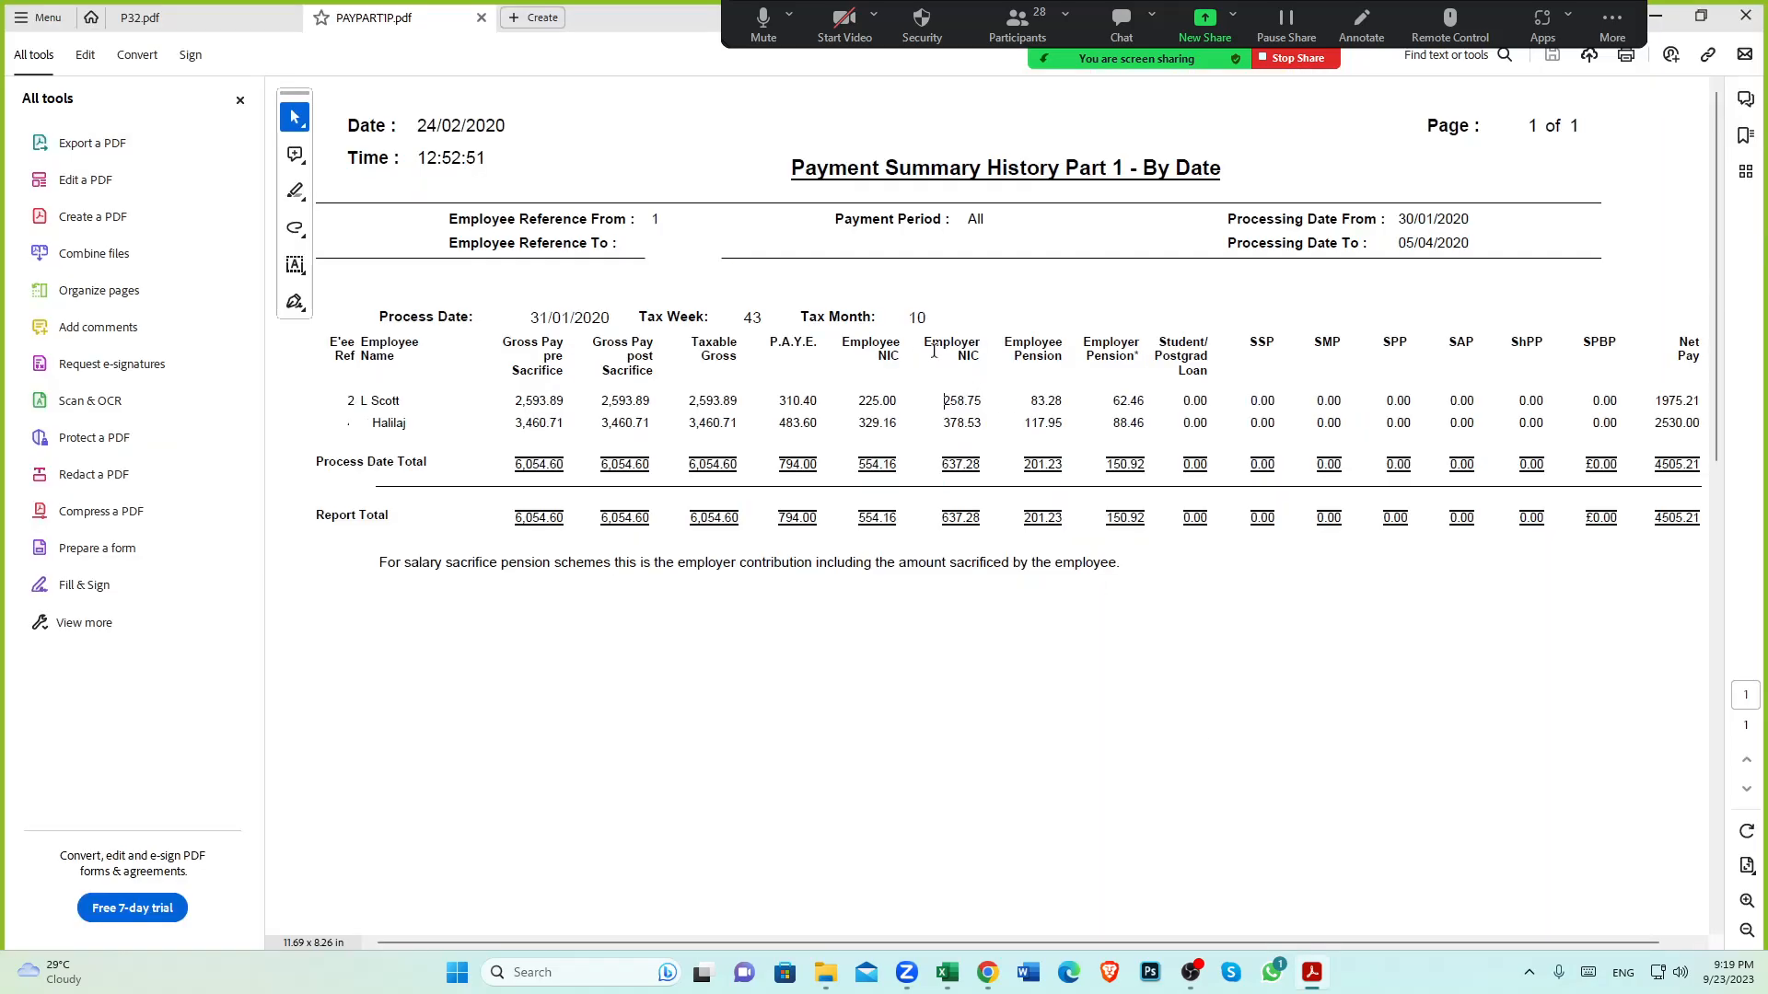
drag(943, 467, 982, 467)
right_click(964, 468)
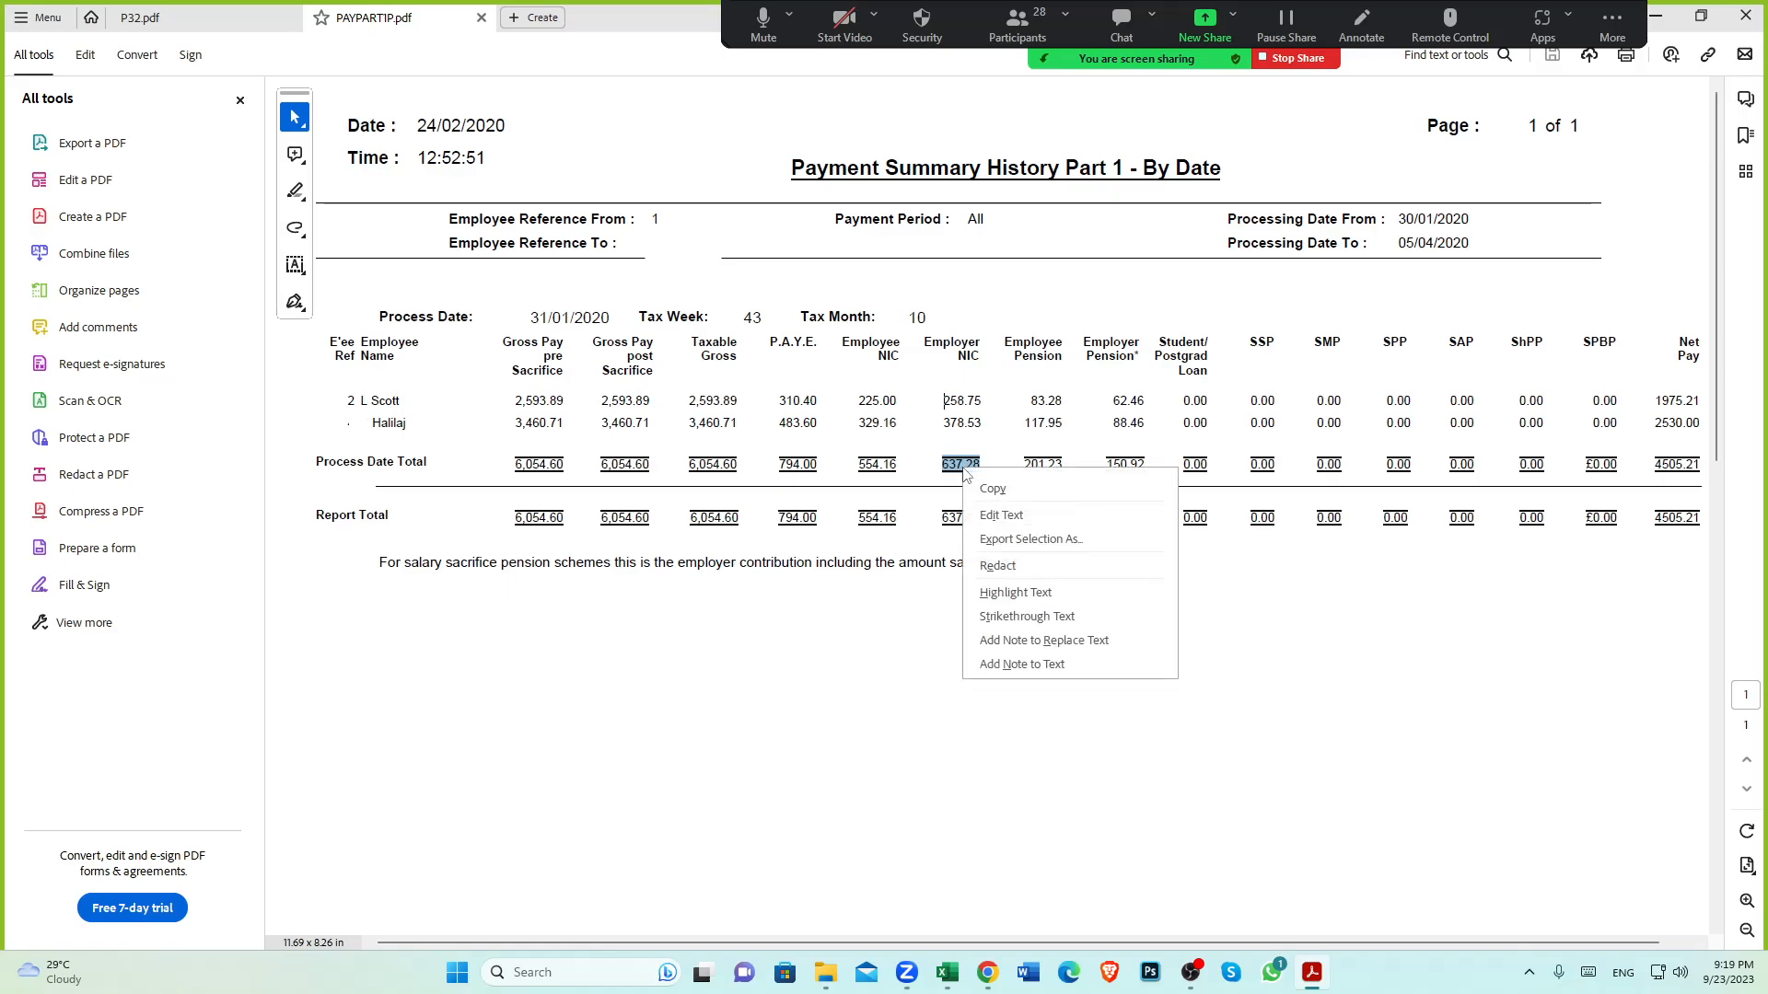
click(990, 489)
Switch to Xero in Chrome and paste 637.28 as the debit amount of the 479 - Employers National Insurance line
click(987, 972)
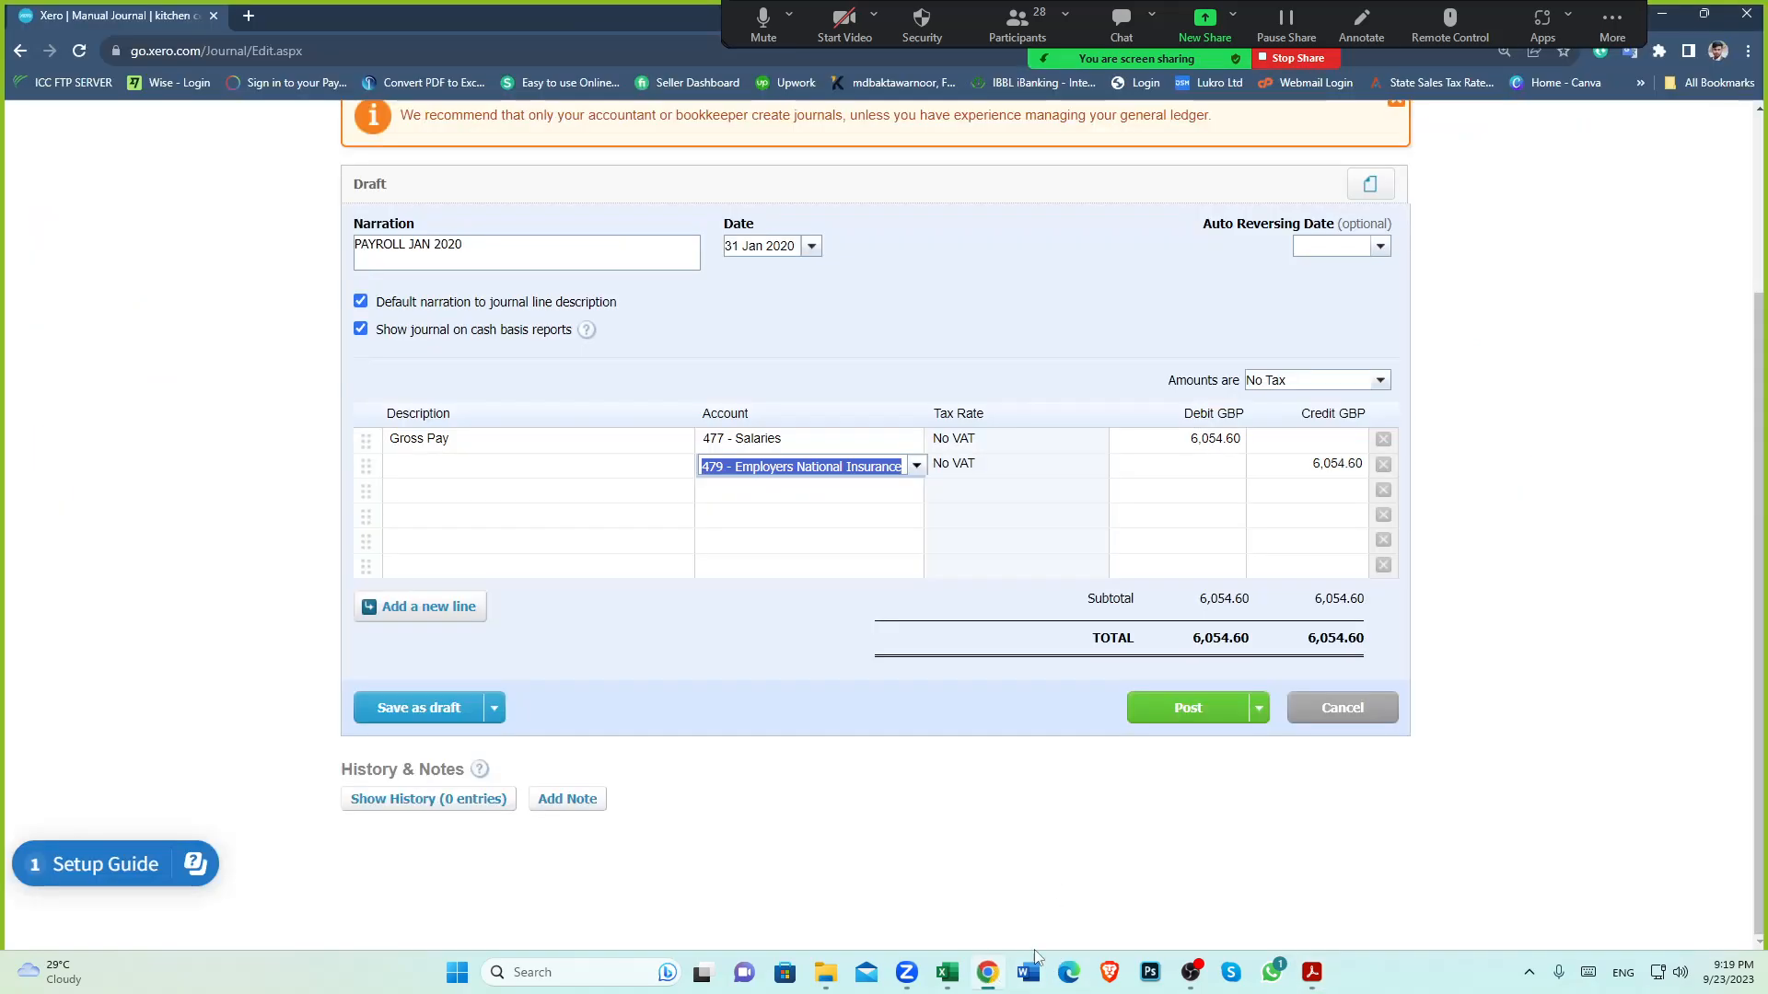
click(1223, 466)
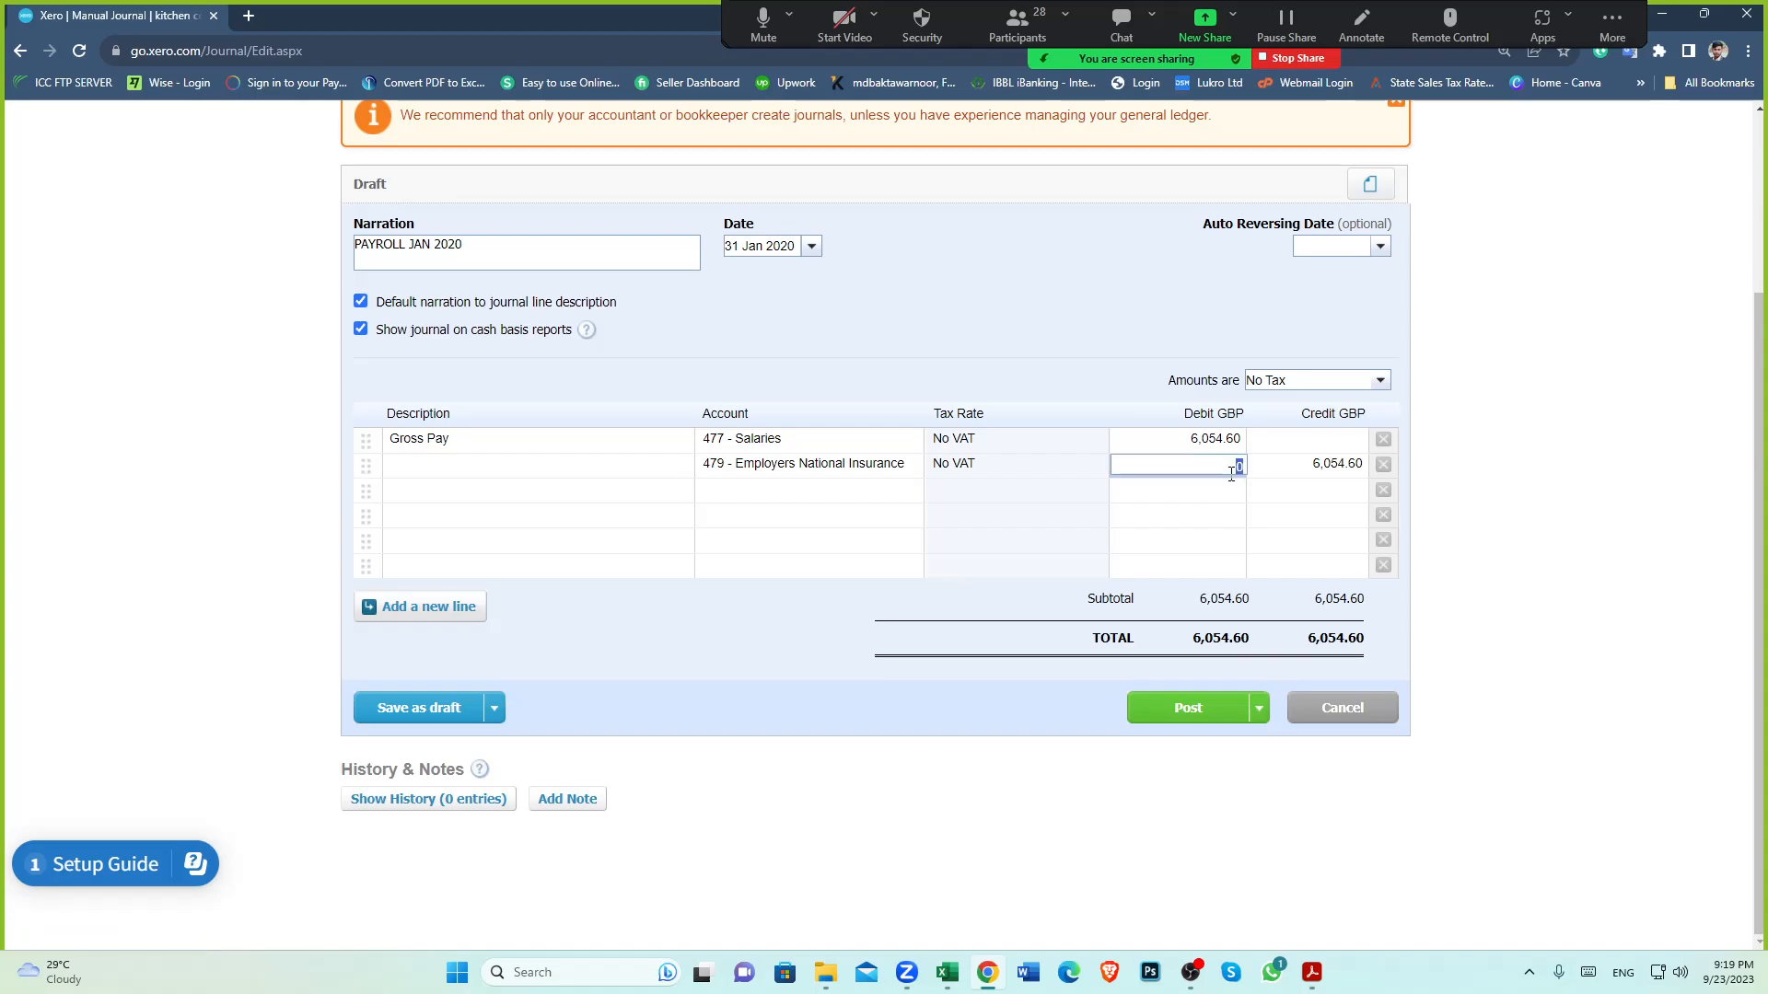
key(ctrl+v)
Copy the ER NIC remark from the Excel payroll journal and paste it as the description of Xero's 479 - Employers National Insurance line
click(948, 972)
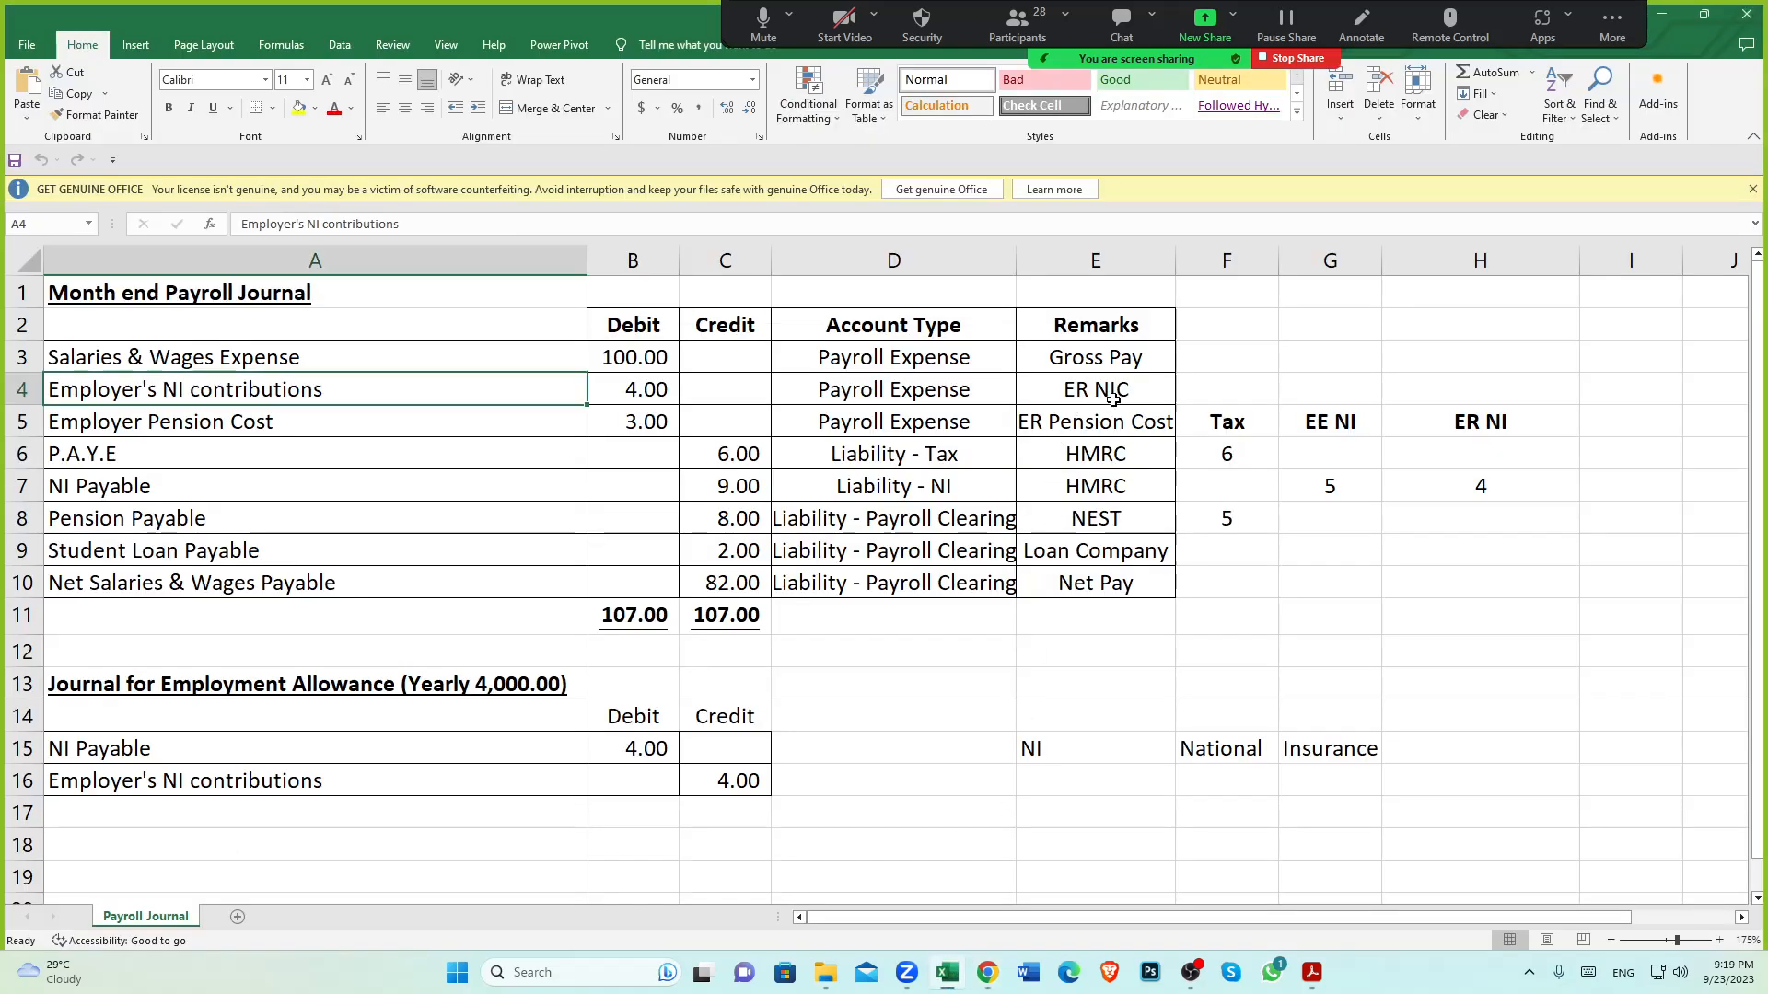
click(1071, 391)
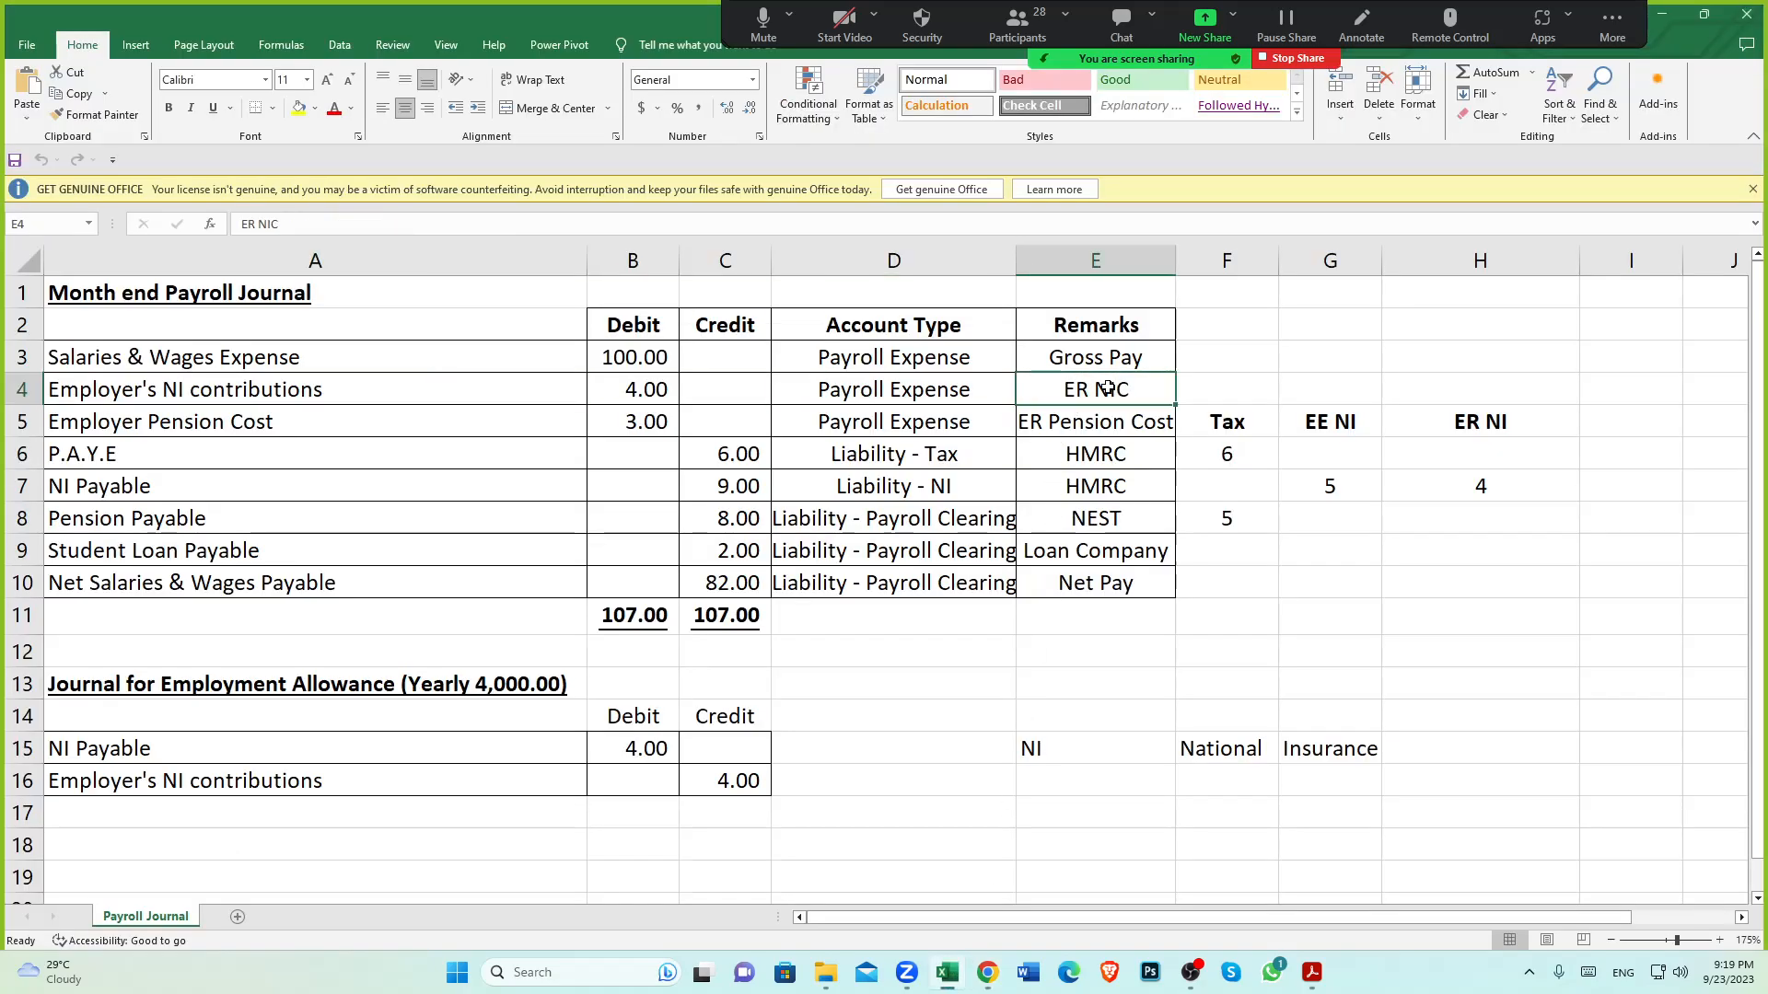
key(ctrl+c)
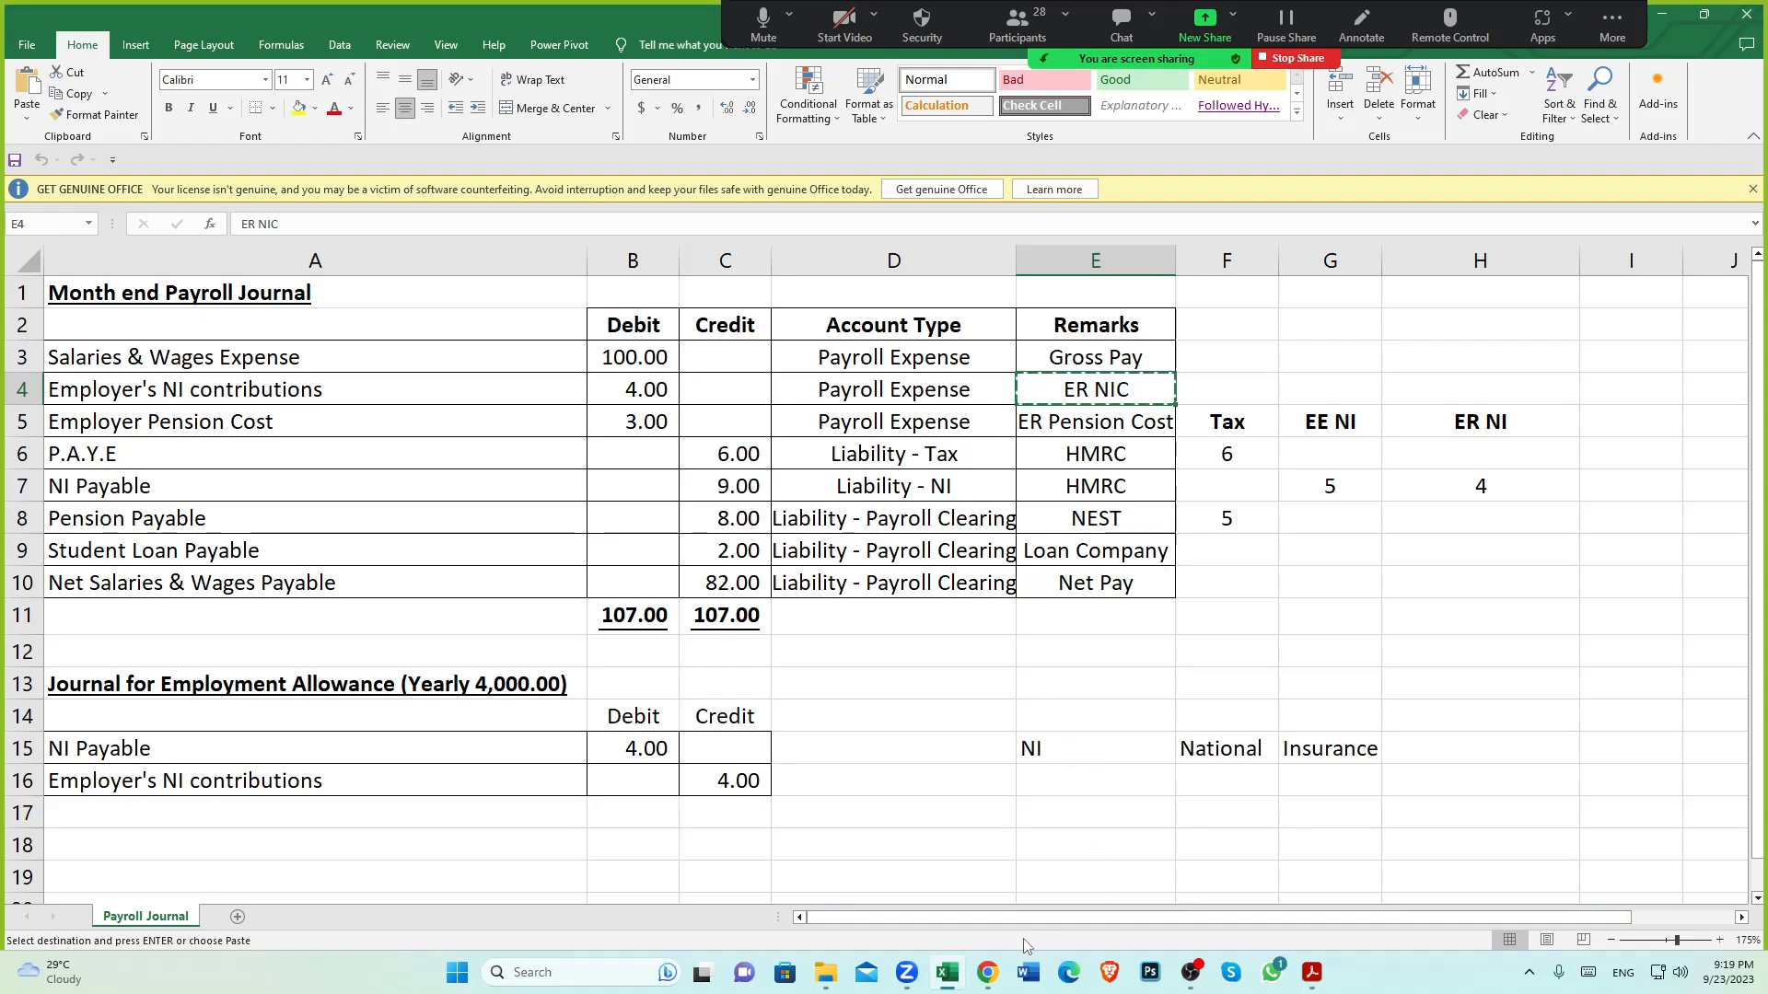
click(990, 972)
click(442, 467)
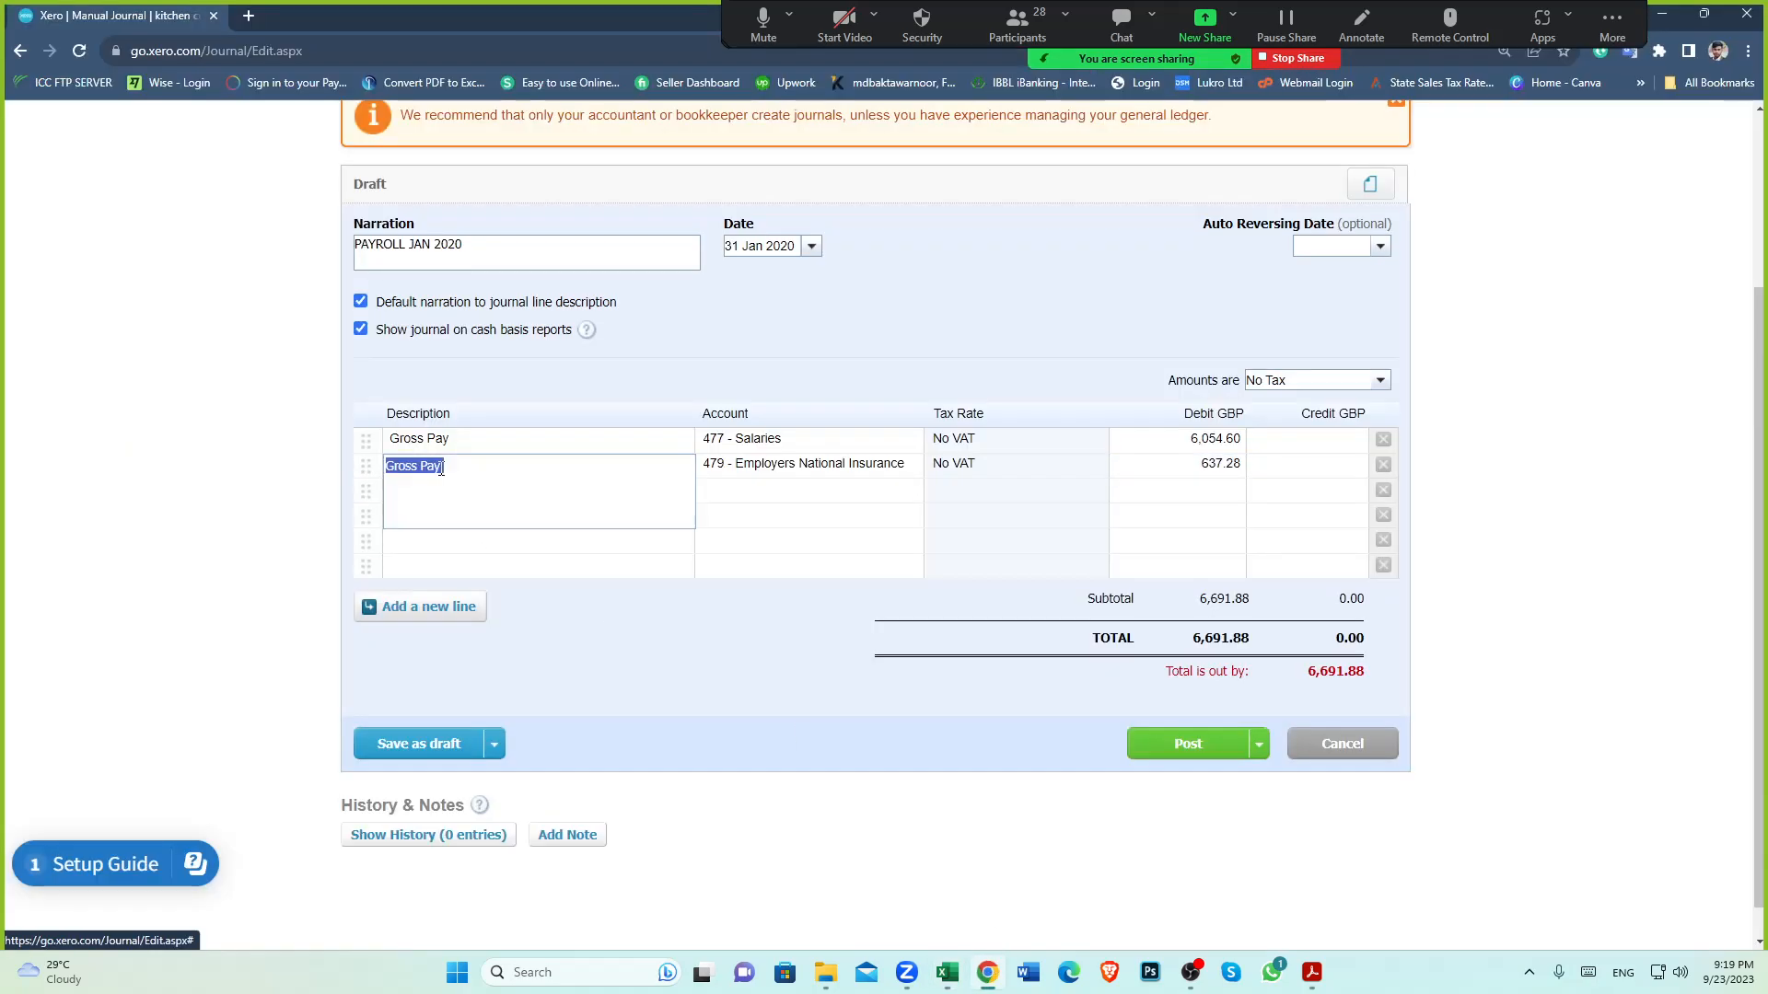
key(ctrl+v)
click(797, 589)
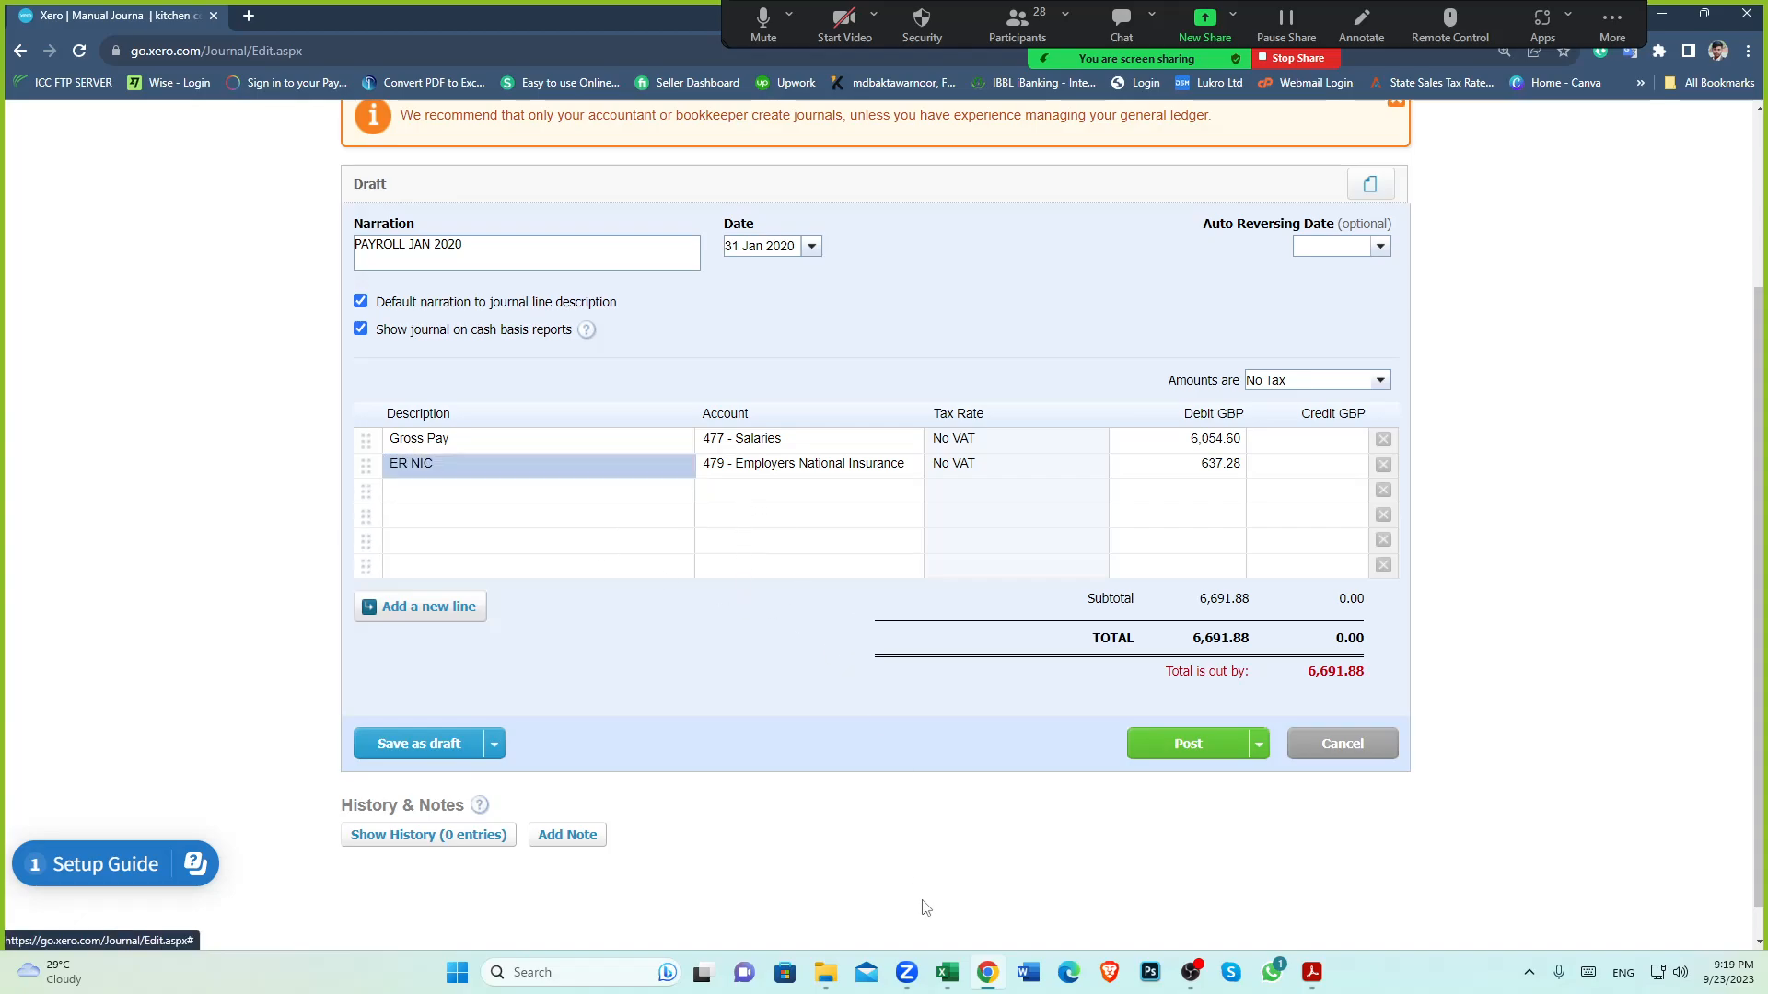
Switch to the Excel payroll journal and review the Employer Pension Cost row and its debit entry
click(948, 972)
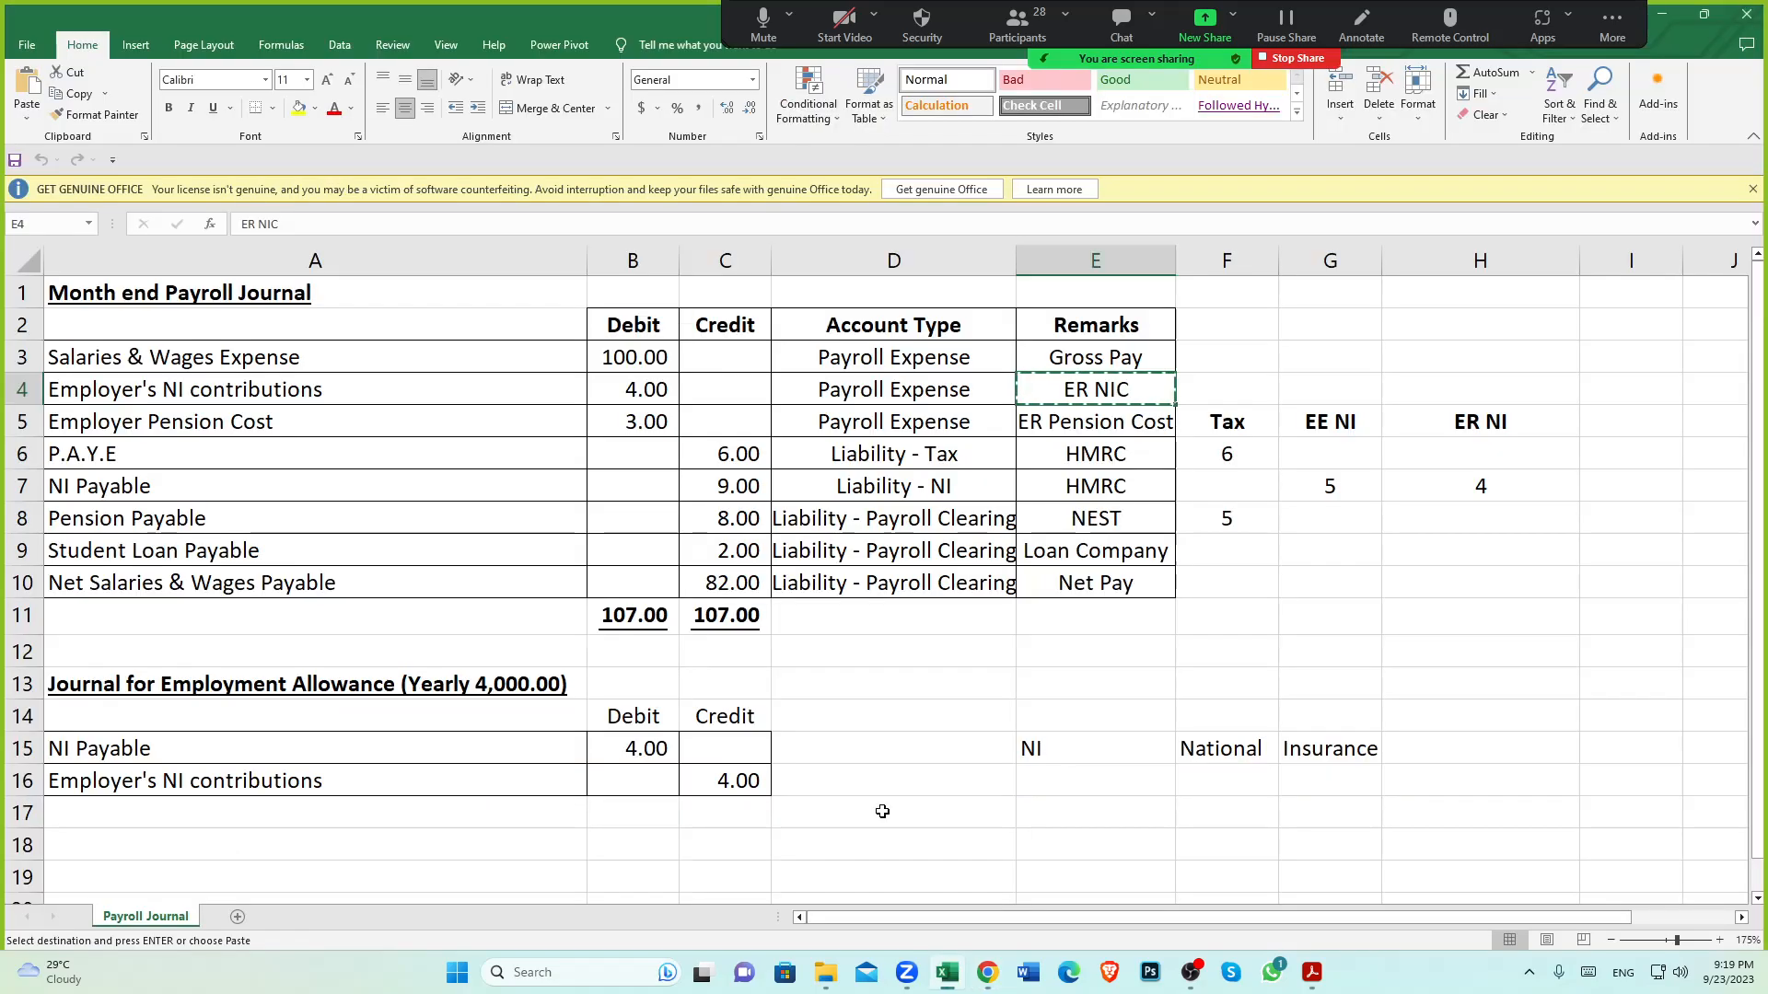
click(101, 427)
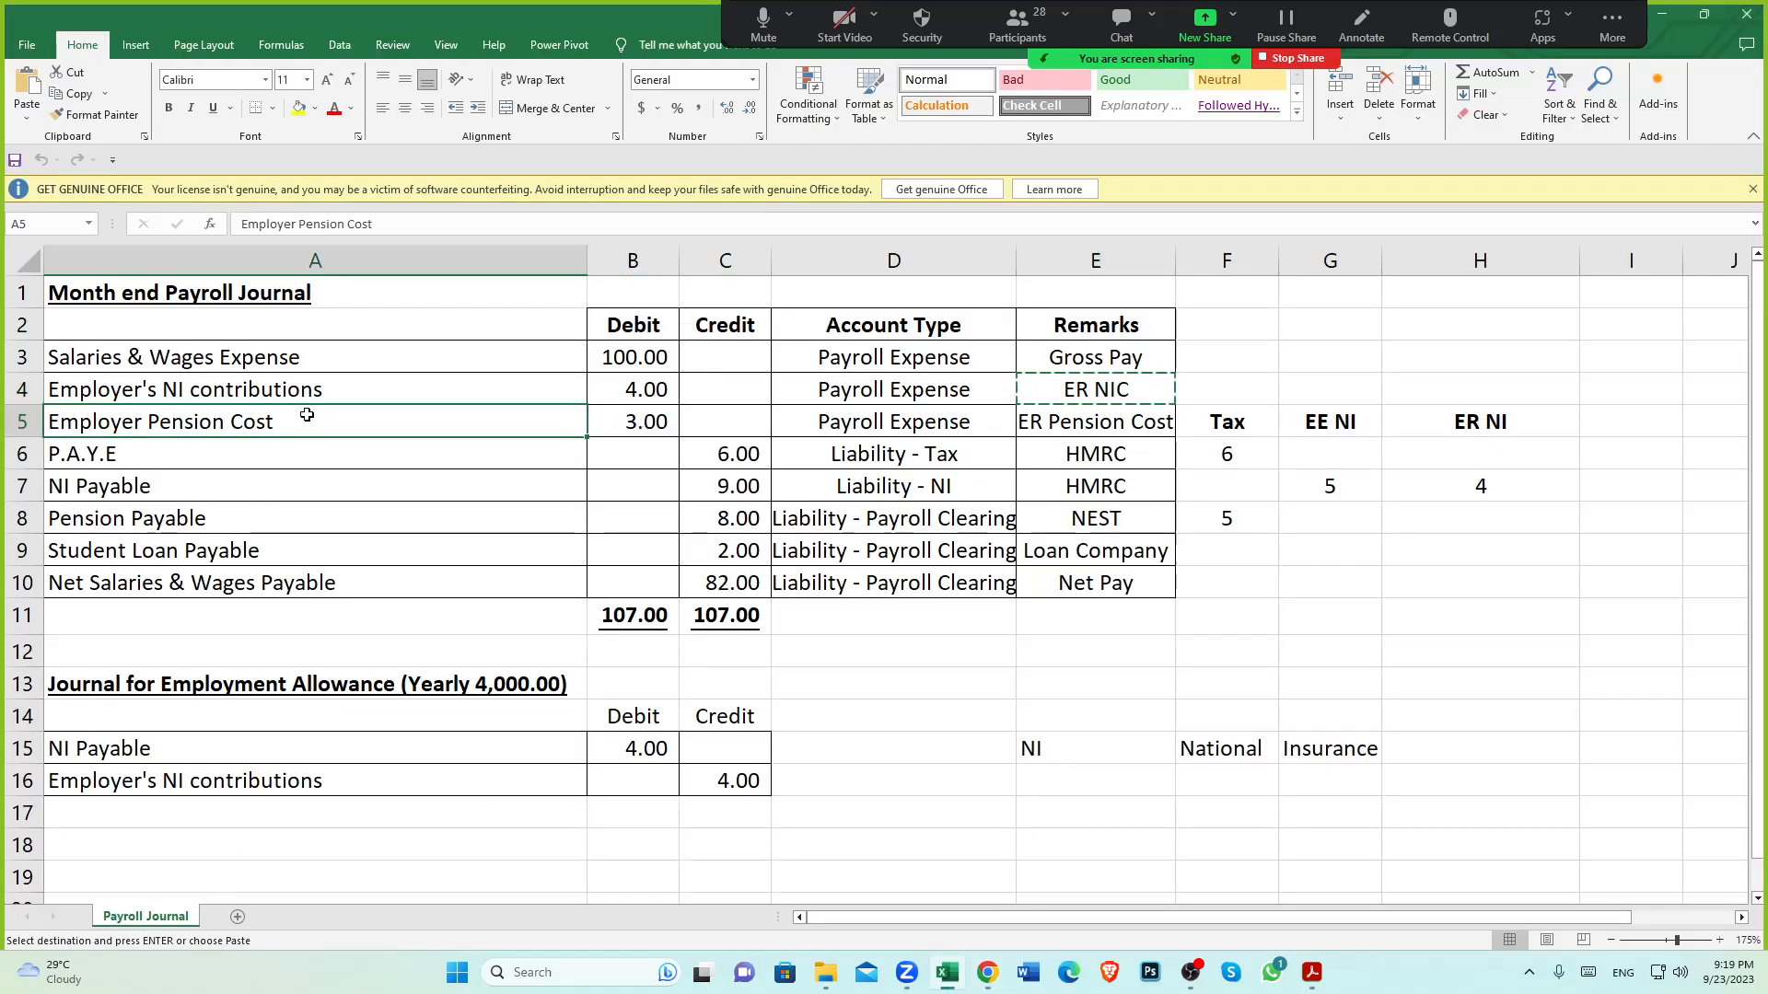
click(622, 426)
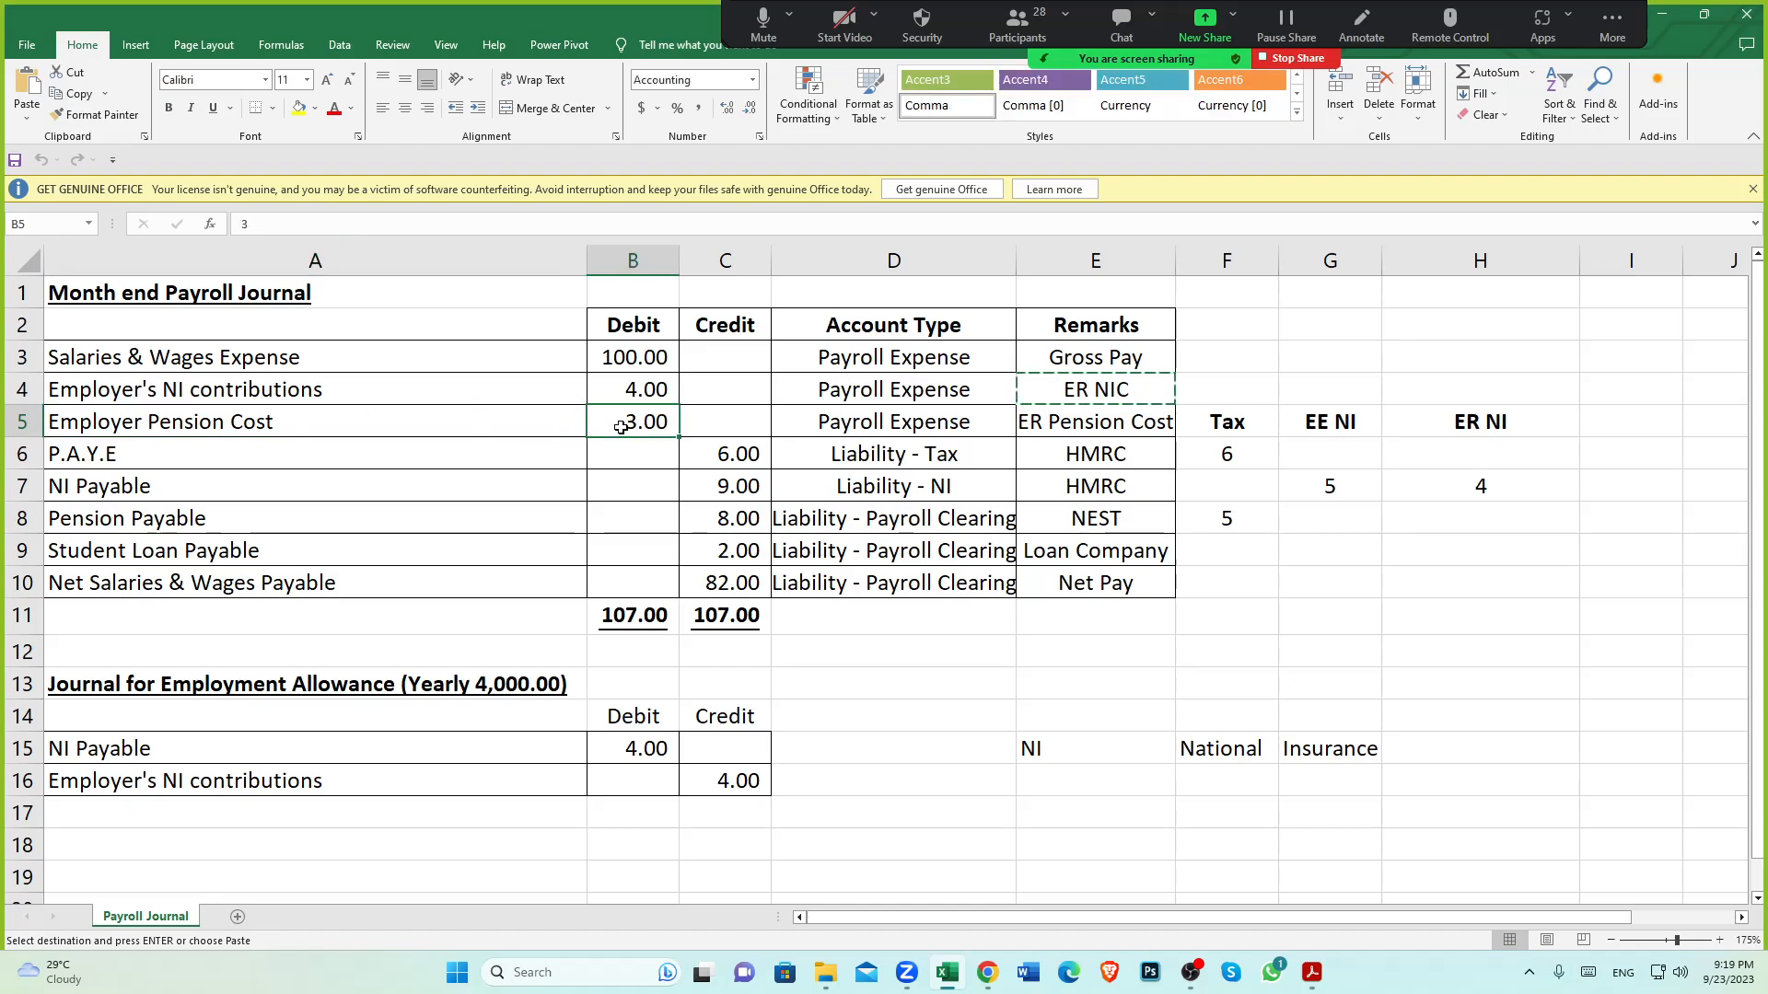
click(235, 420)
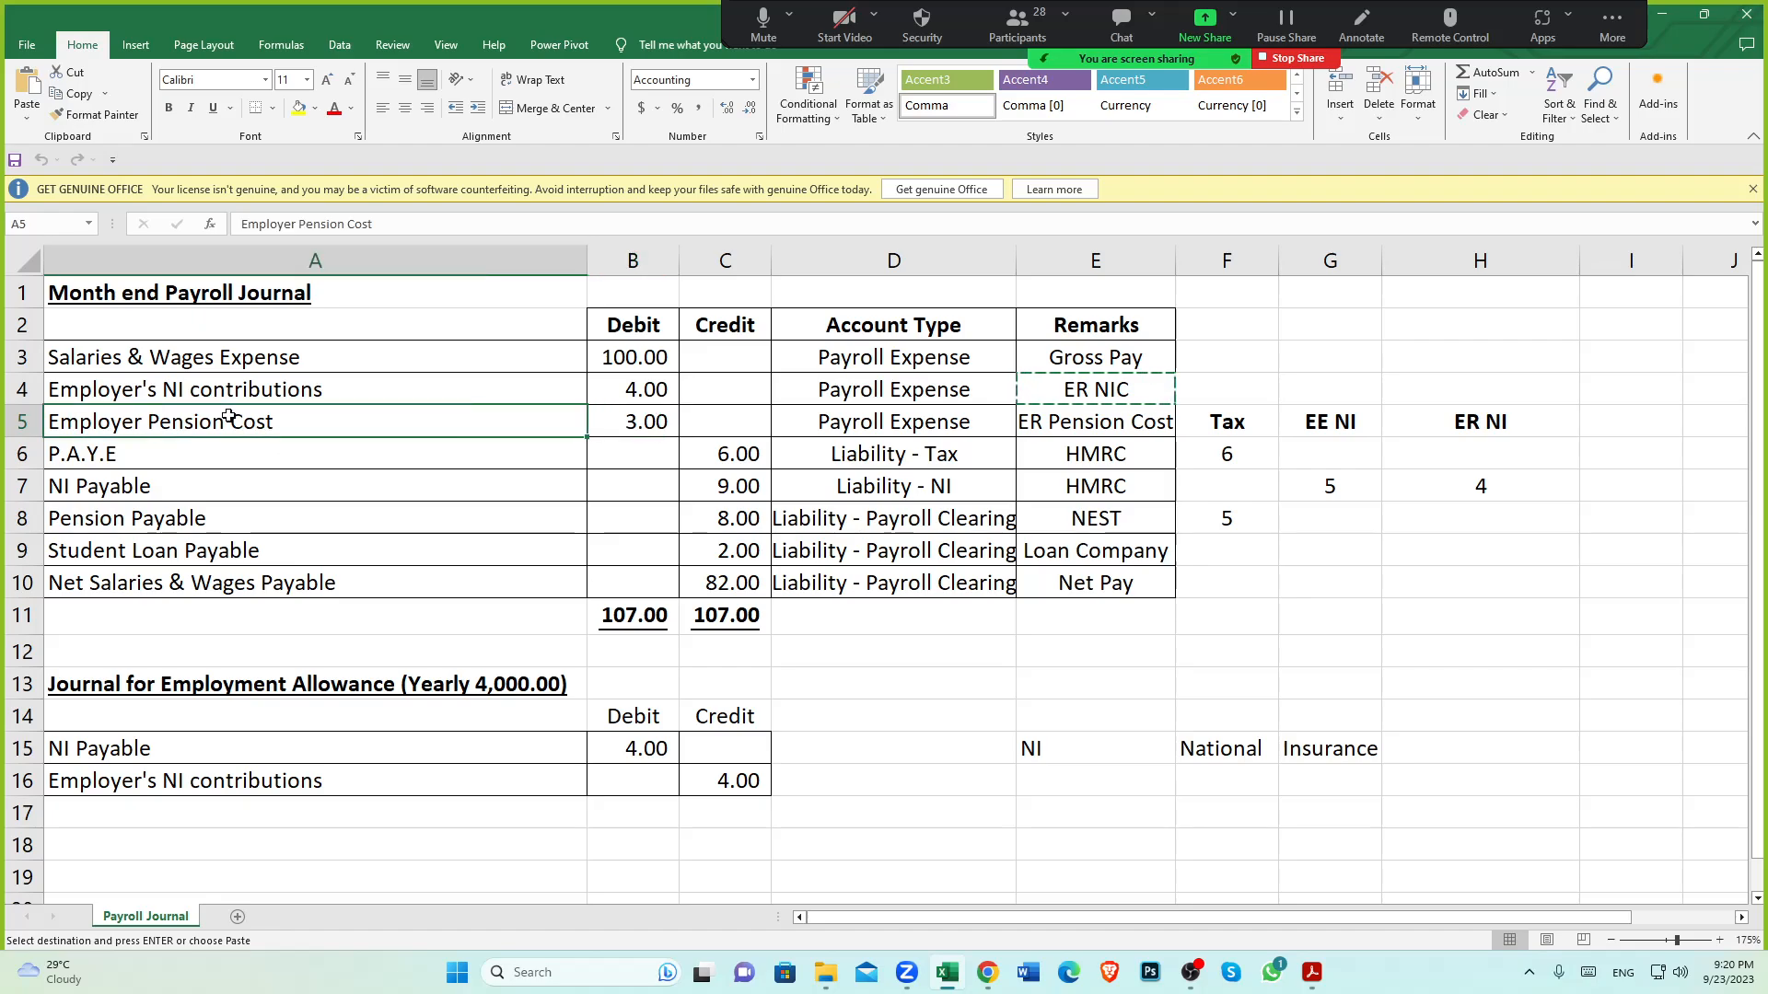
click(635, 429)
click(391, 422)
click(632, 422)
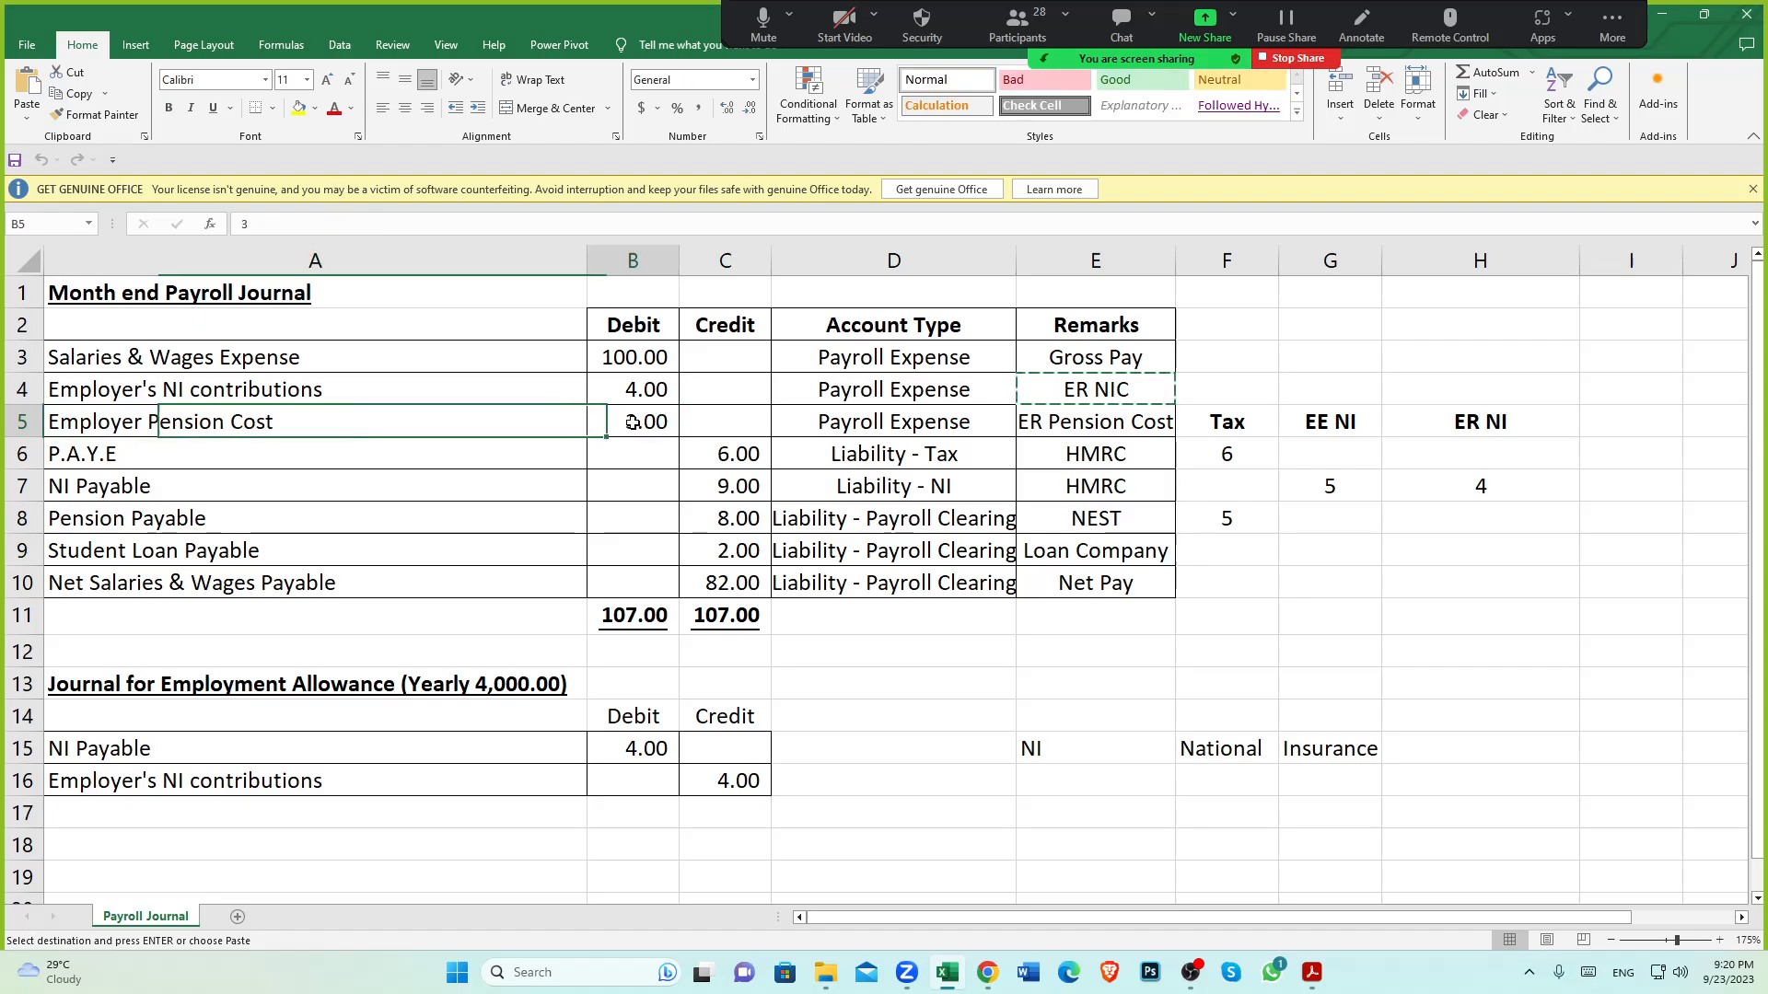
click(152, 429)
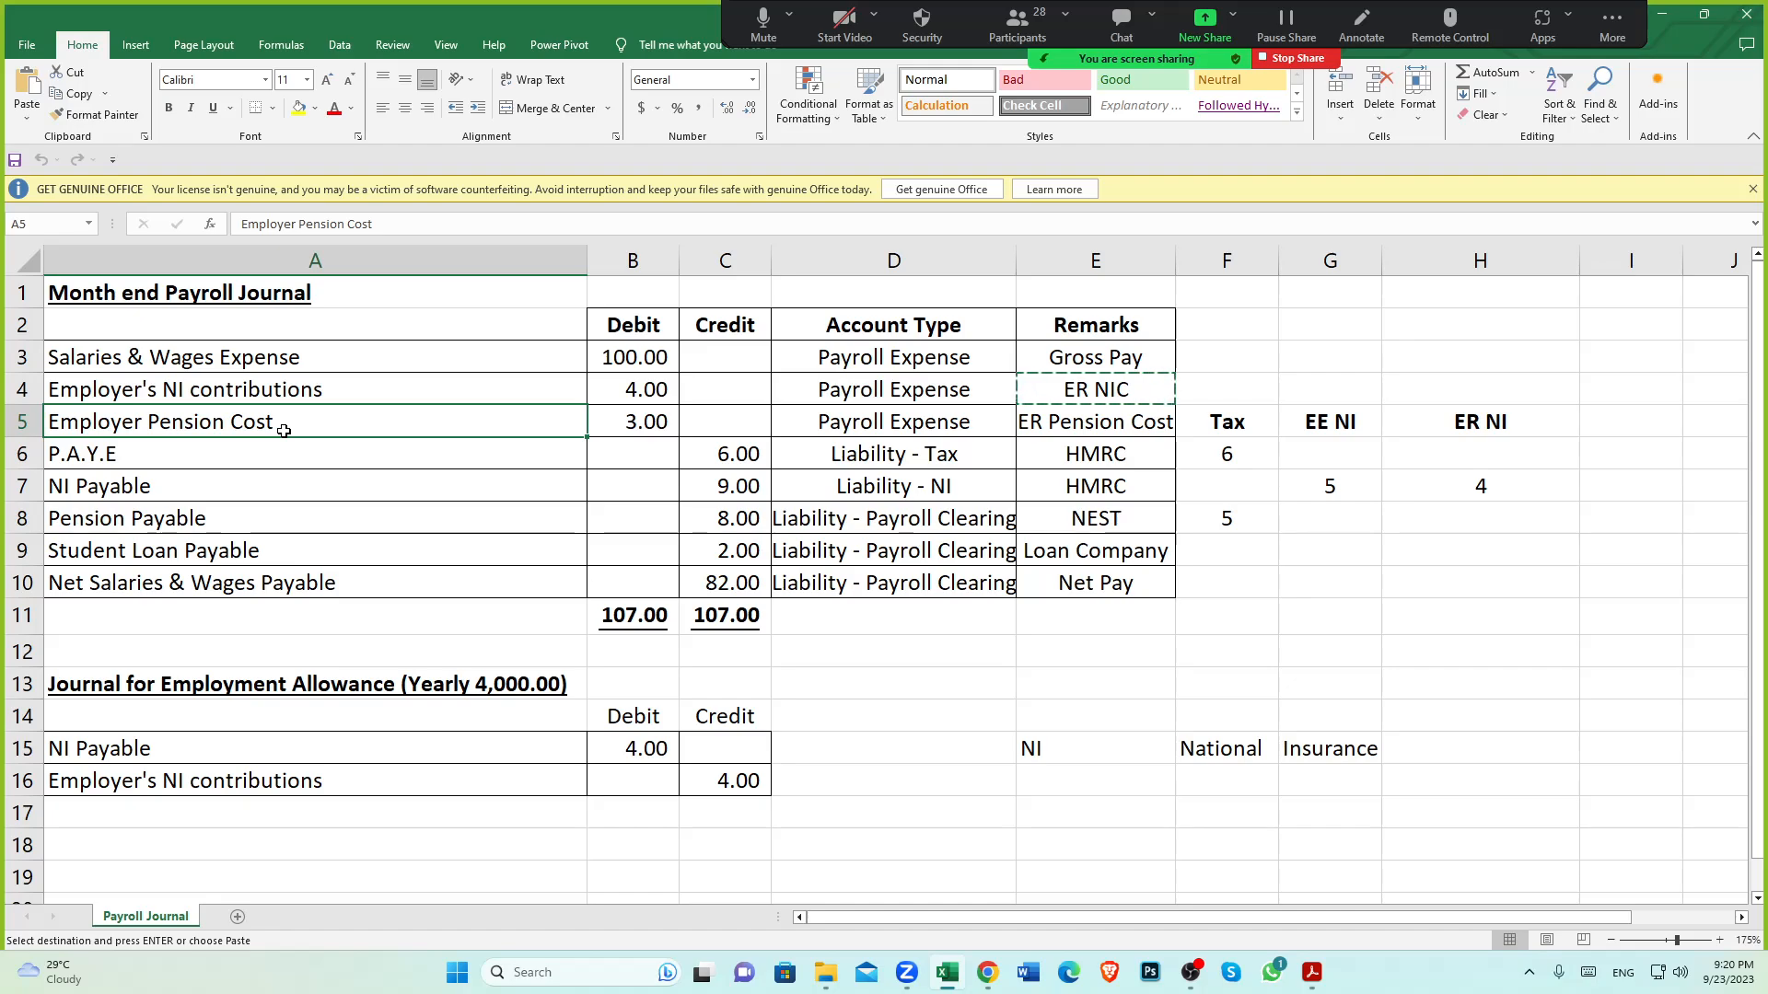
click(642, 428)
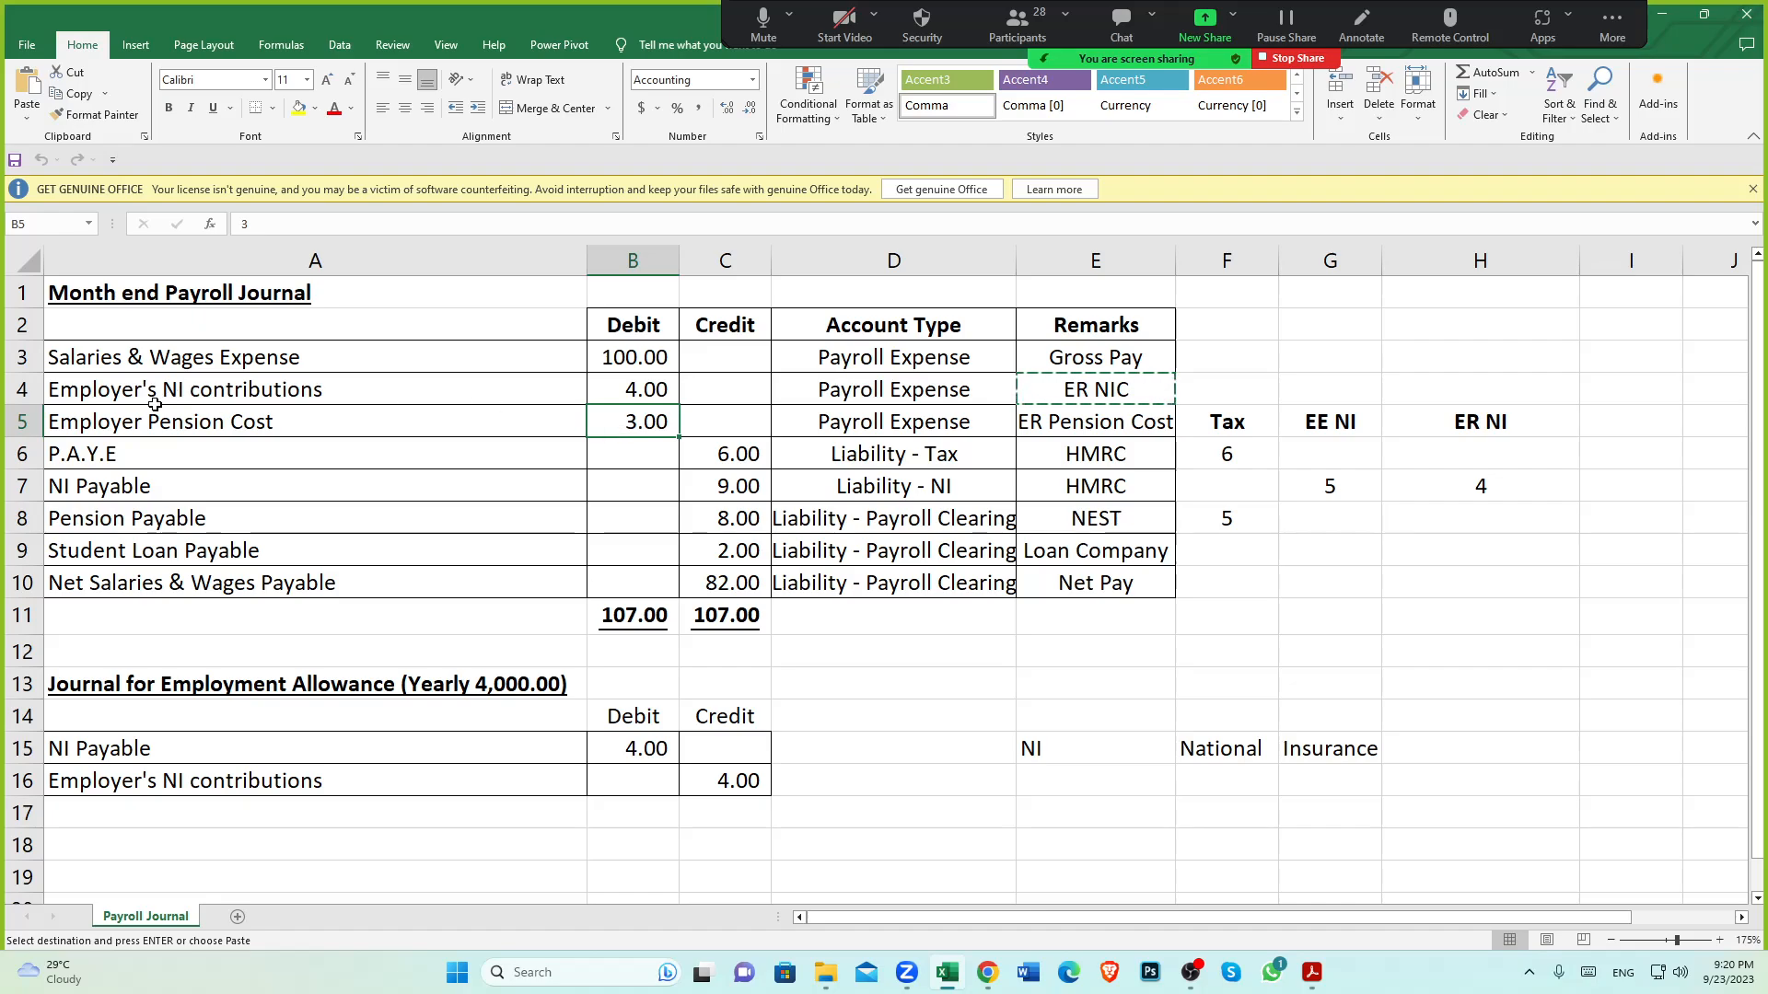
click(103, 427)
Switch to Xero in Chrome and set the account of the third journal line to 482 - Pensions Costs
click(986, 975)
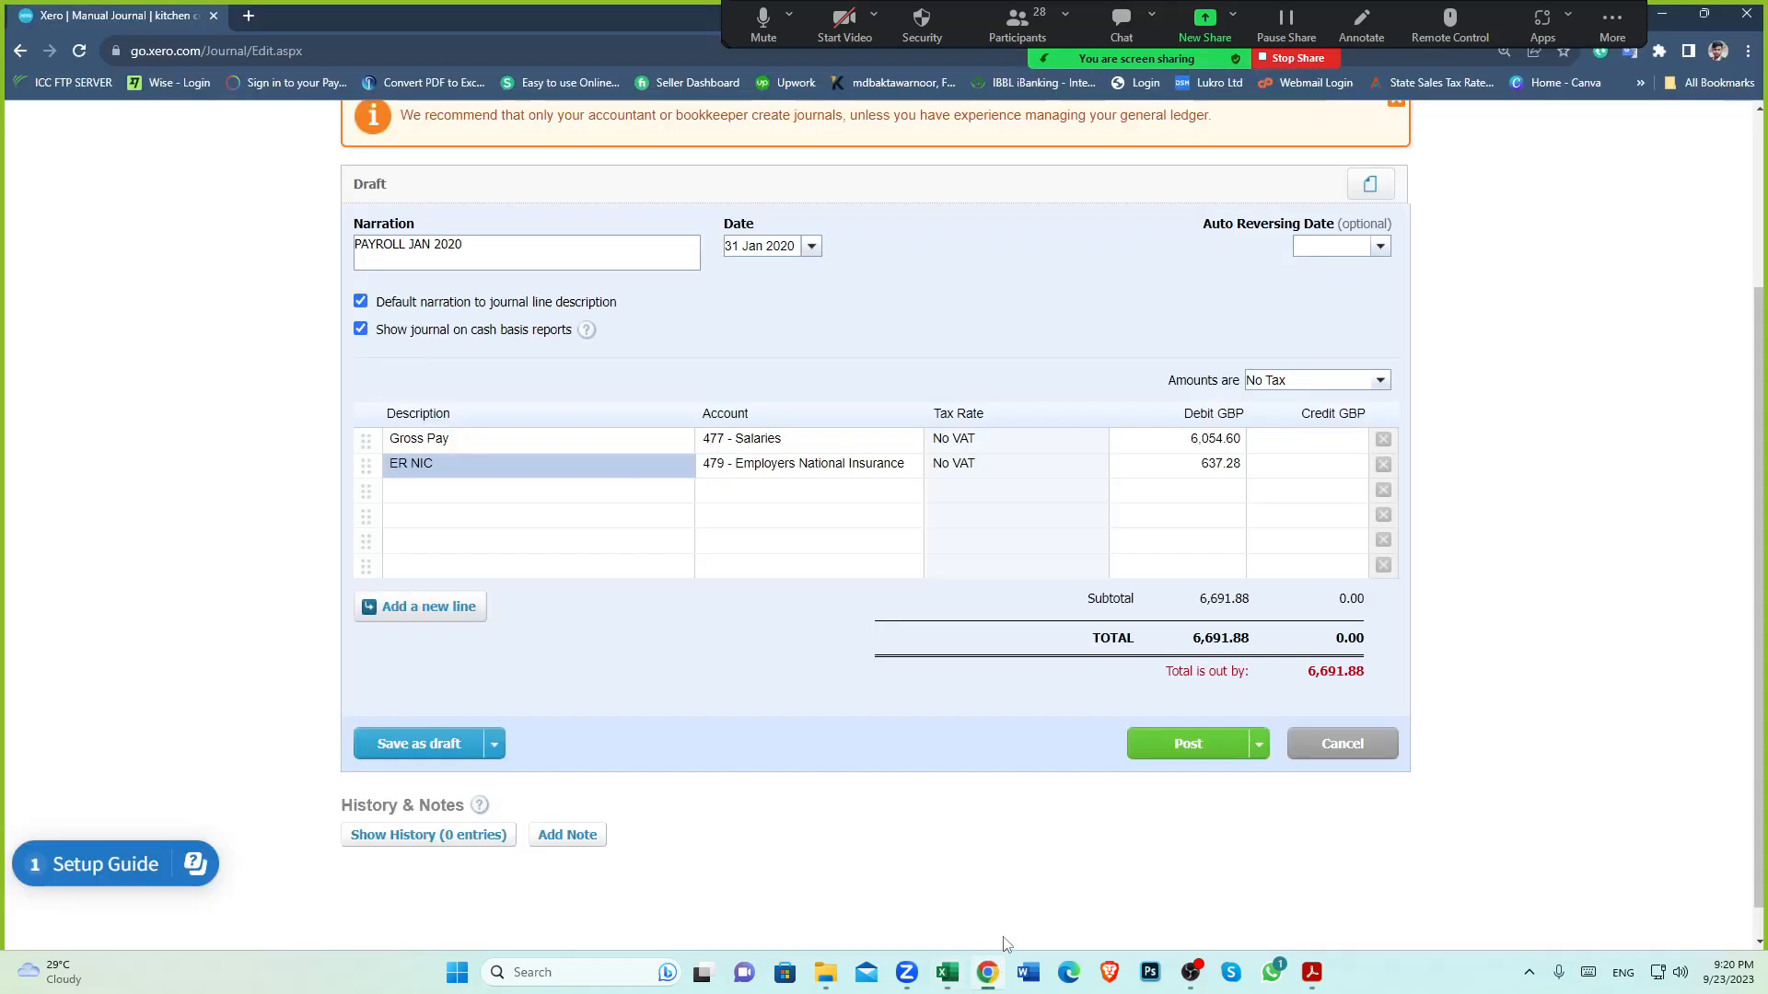
click(780, 493)
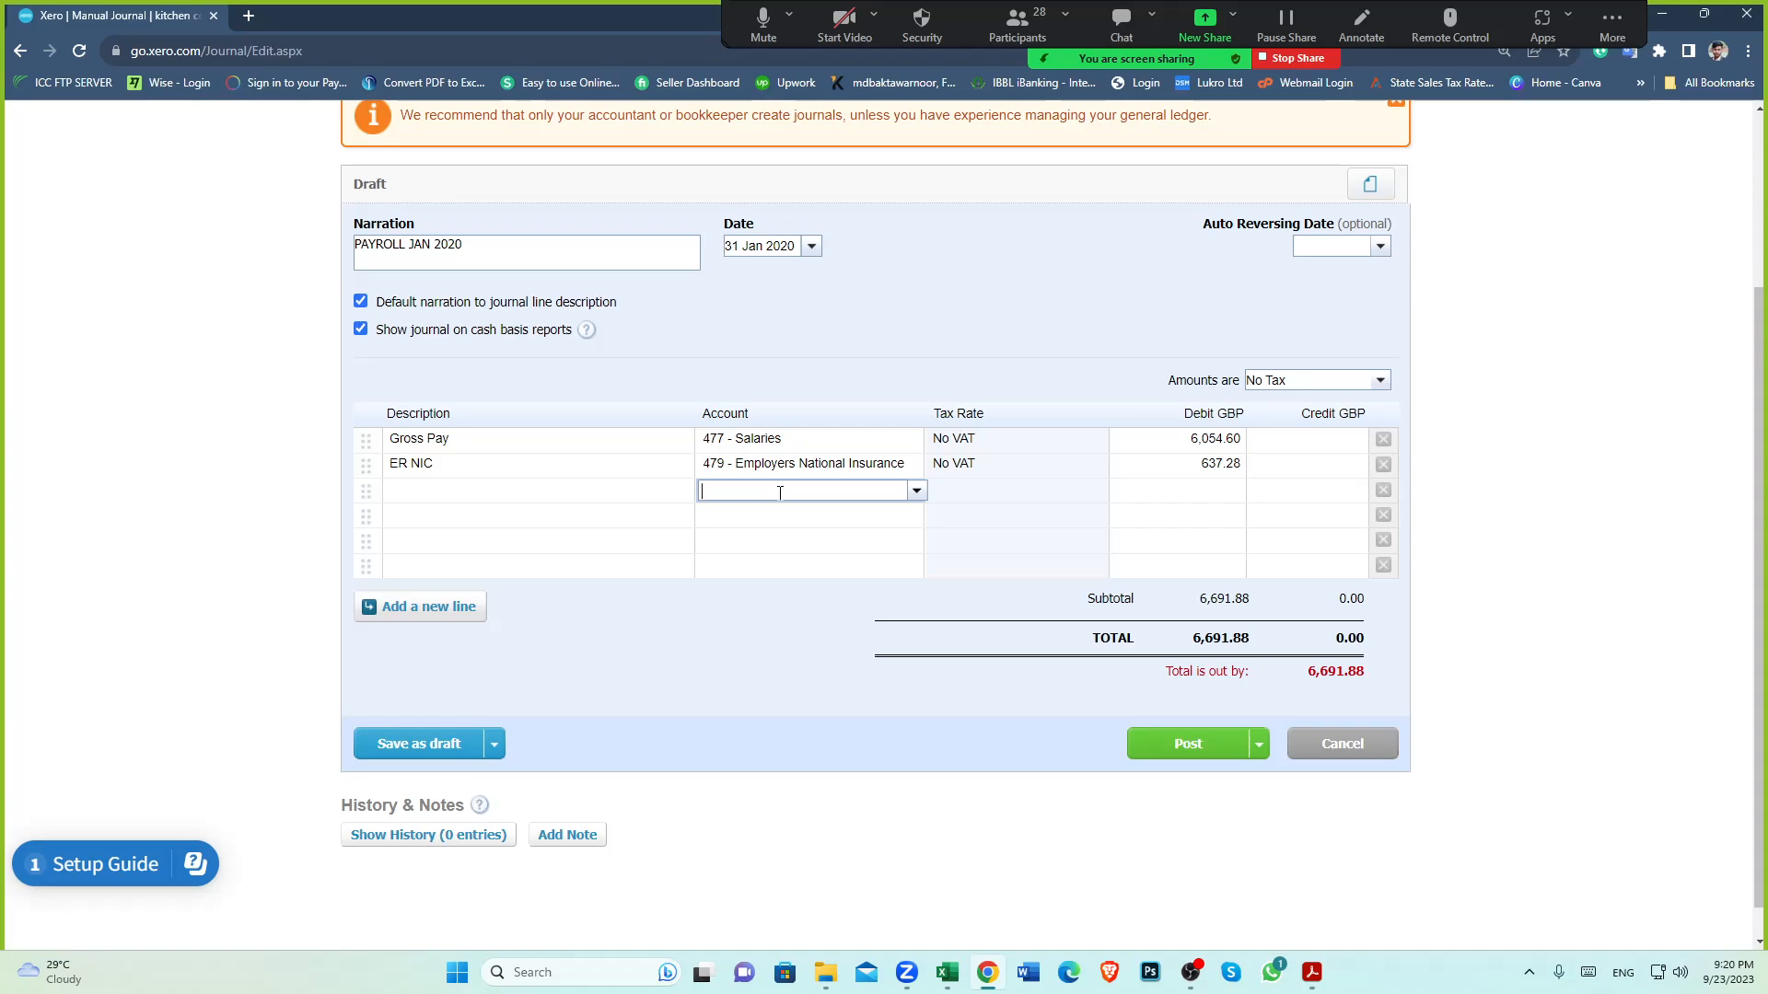
text(pens)
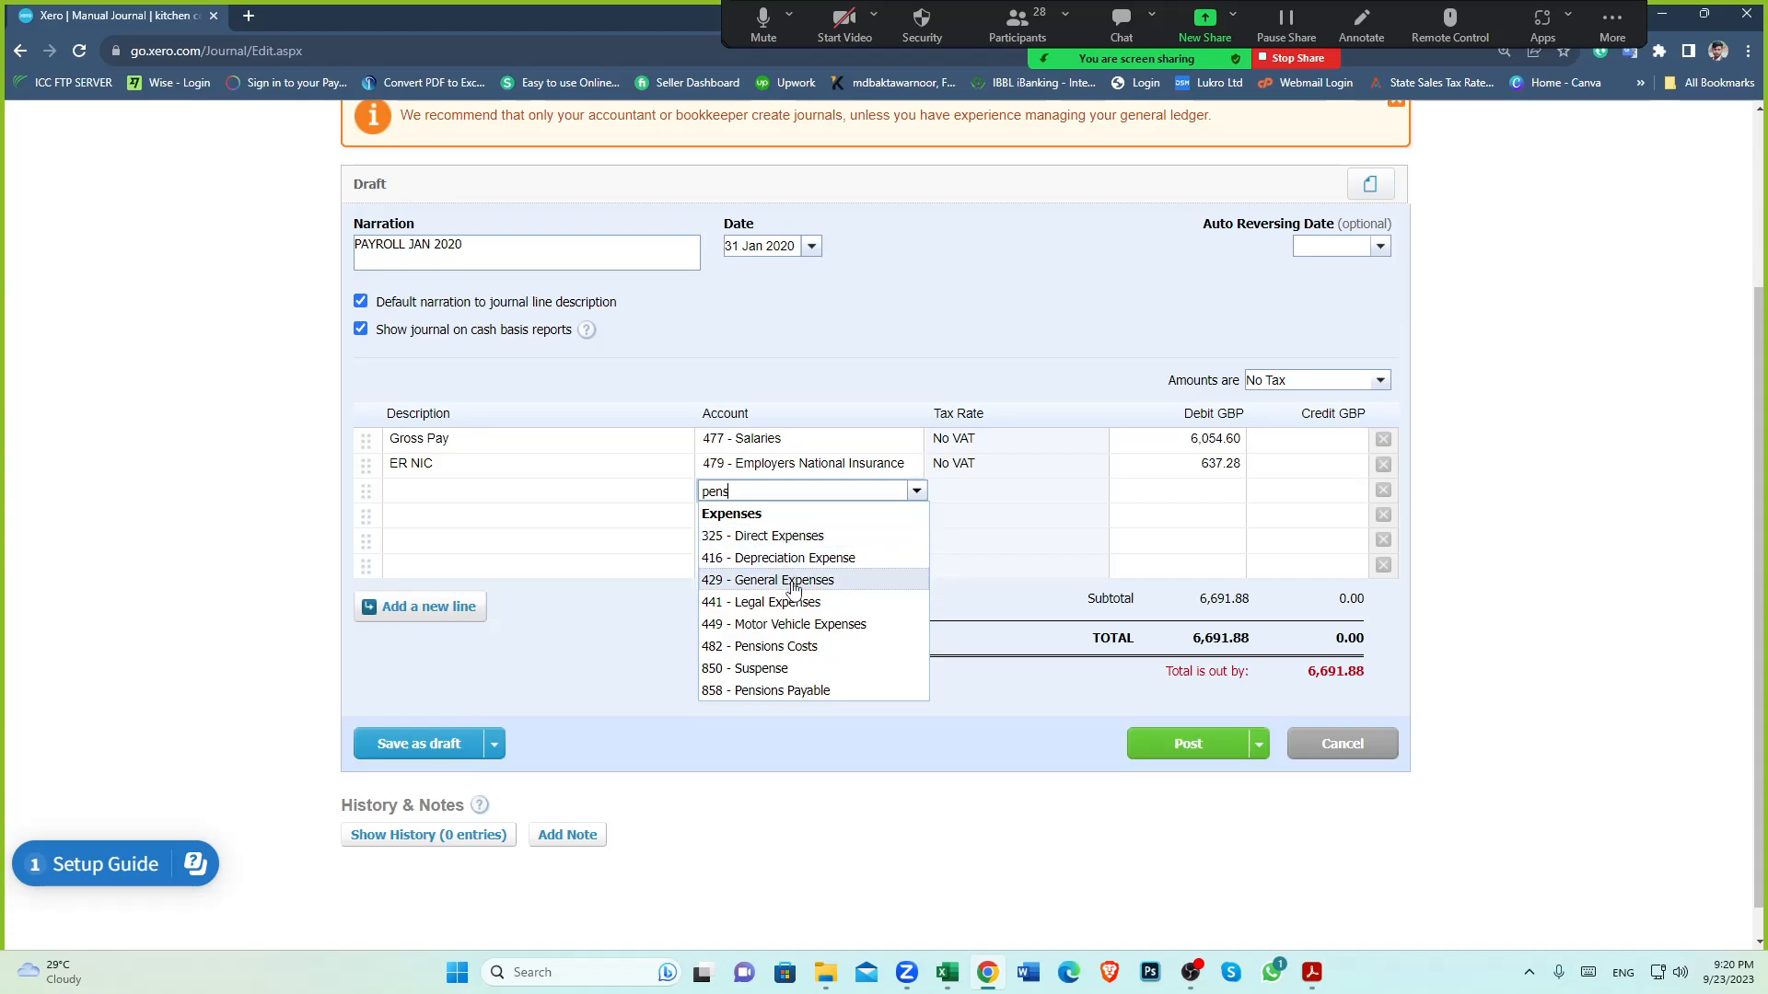
click(786, 647)
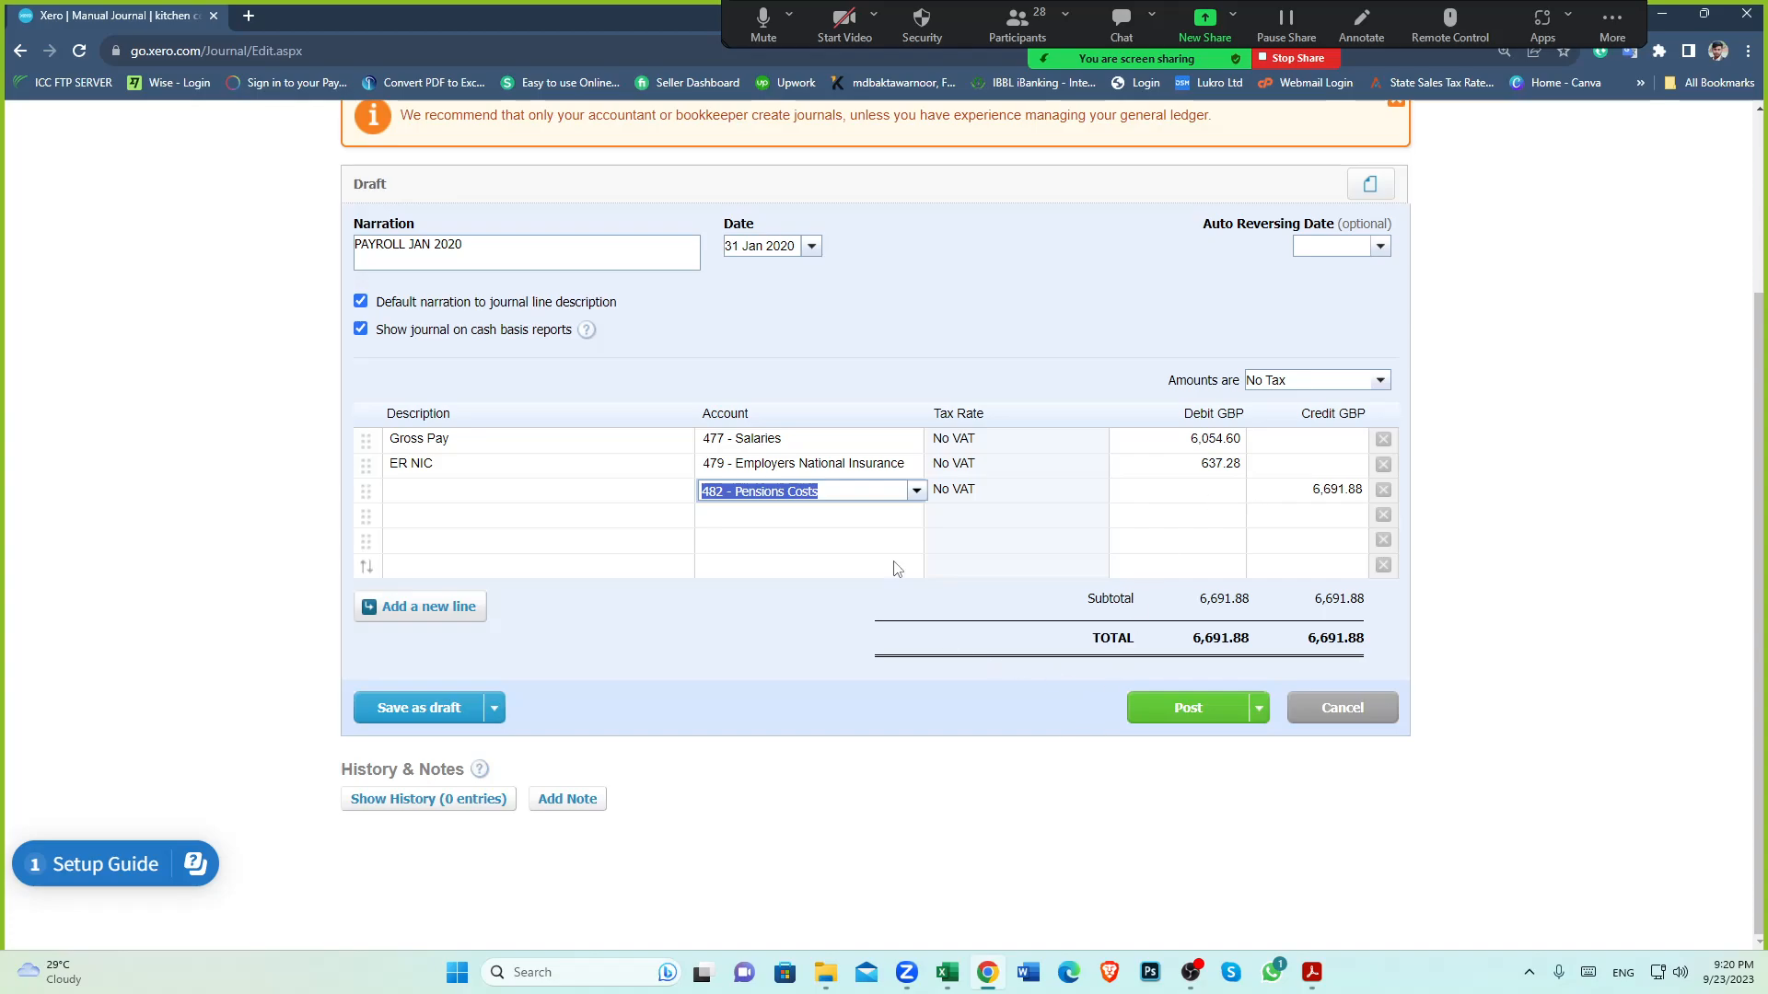
Switch to PAYPART1P.pdf in Acrobat and compare the Employer Pension column and its process date total with the Employee Pension column
click(949, 974)
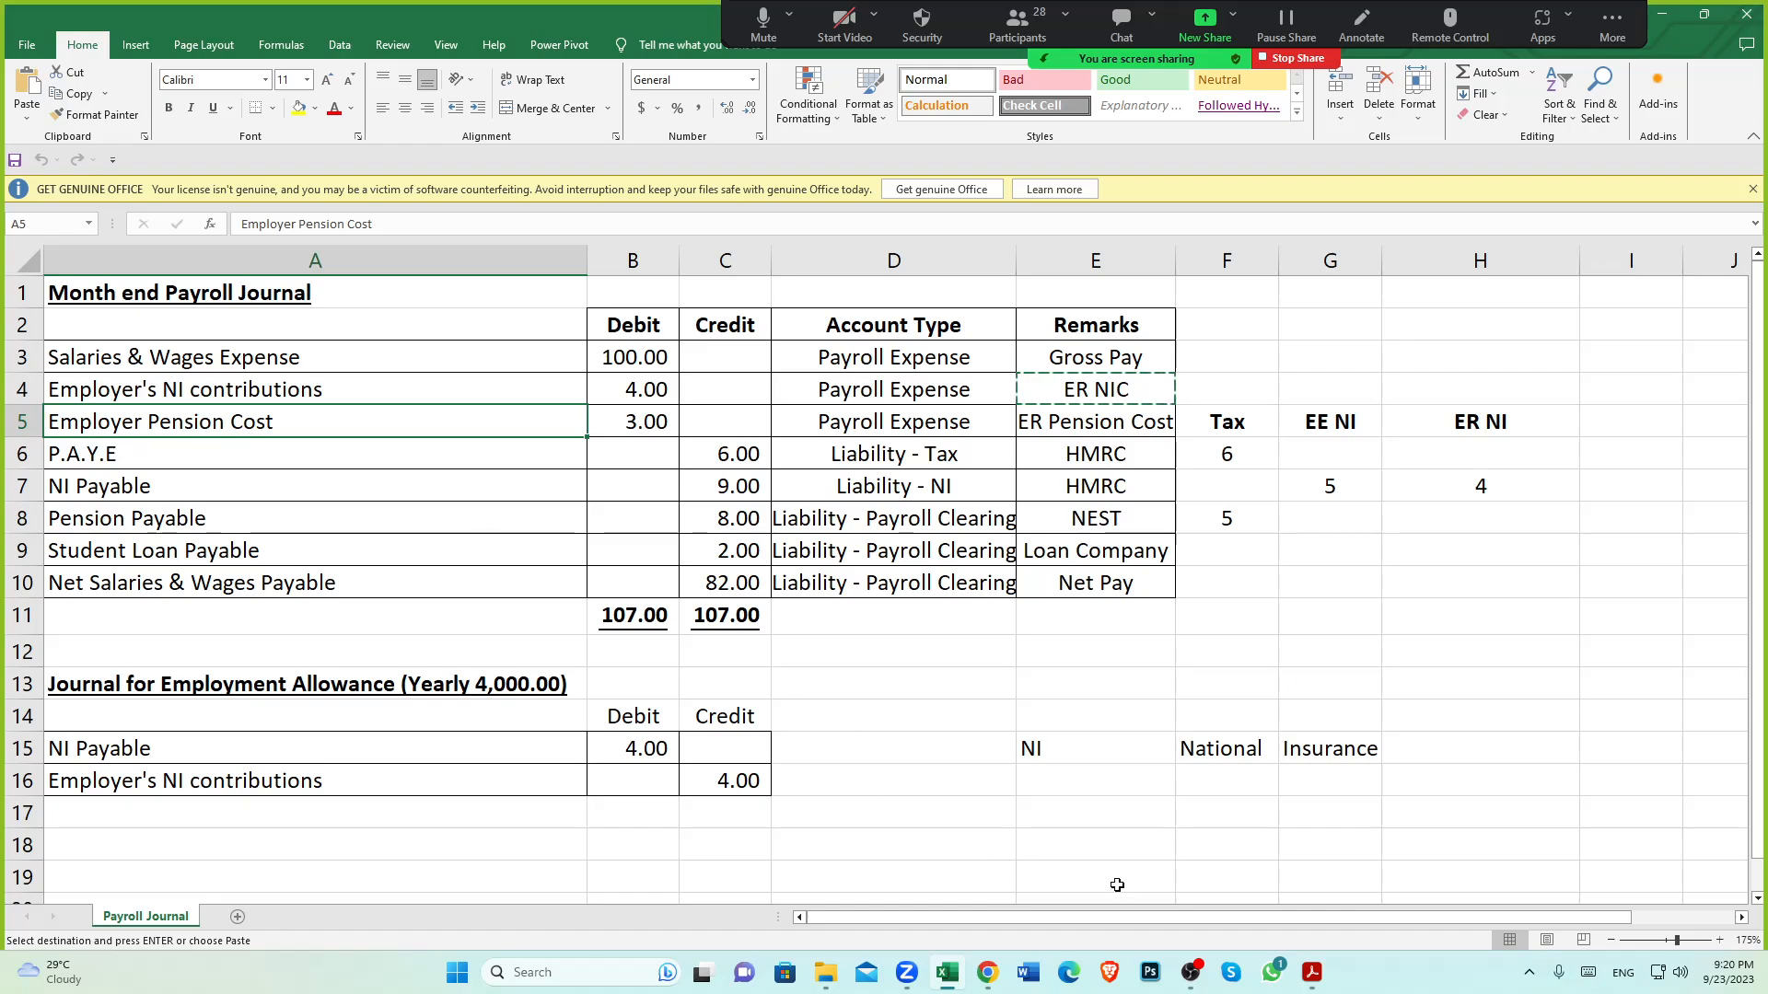
click(1412, 888)
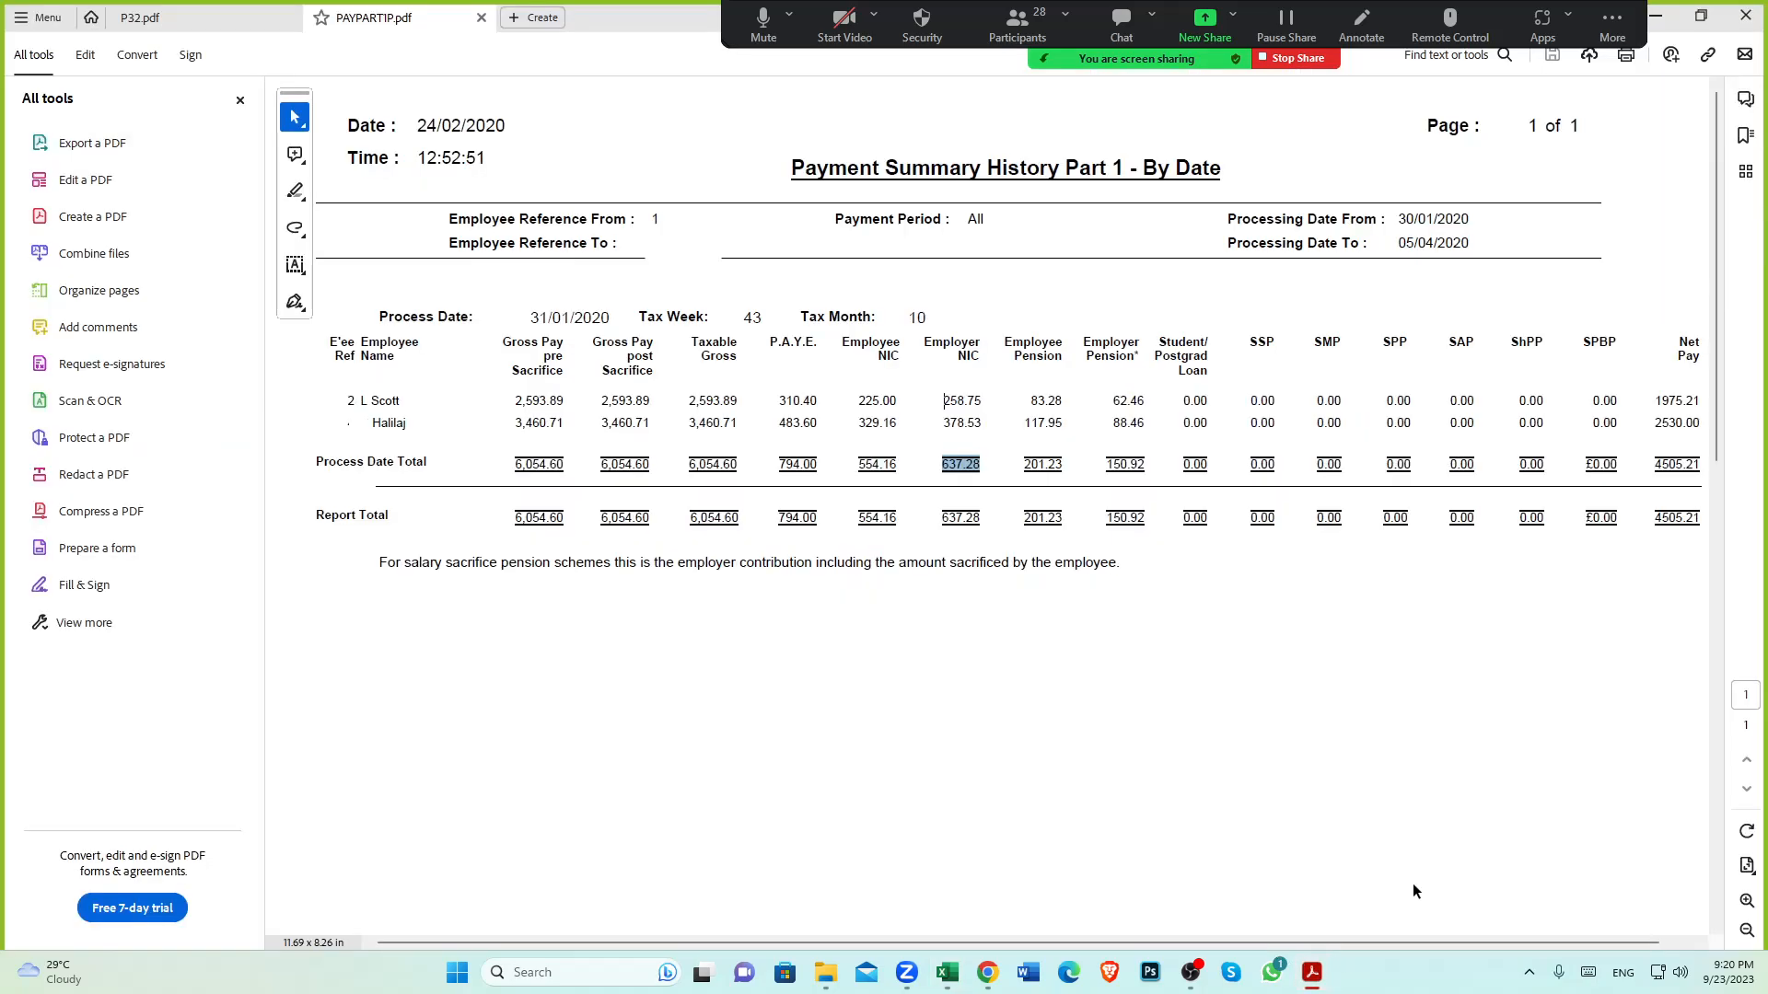
drag(1083, 344, 1134, 368)
click(1115, 366)
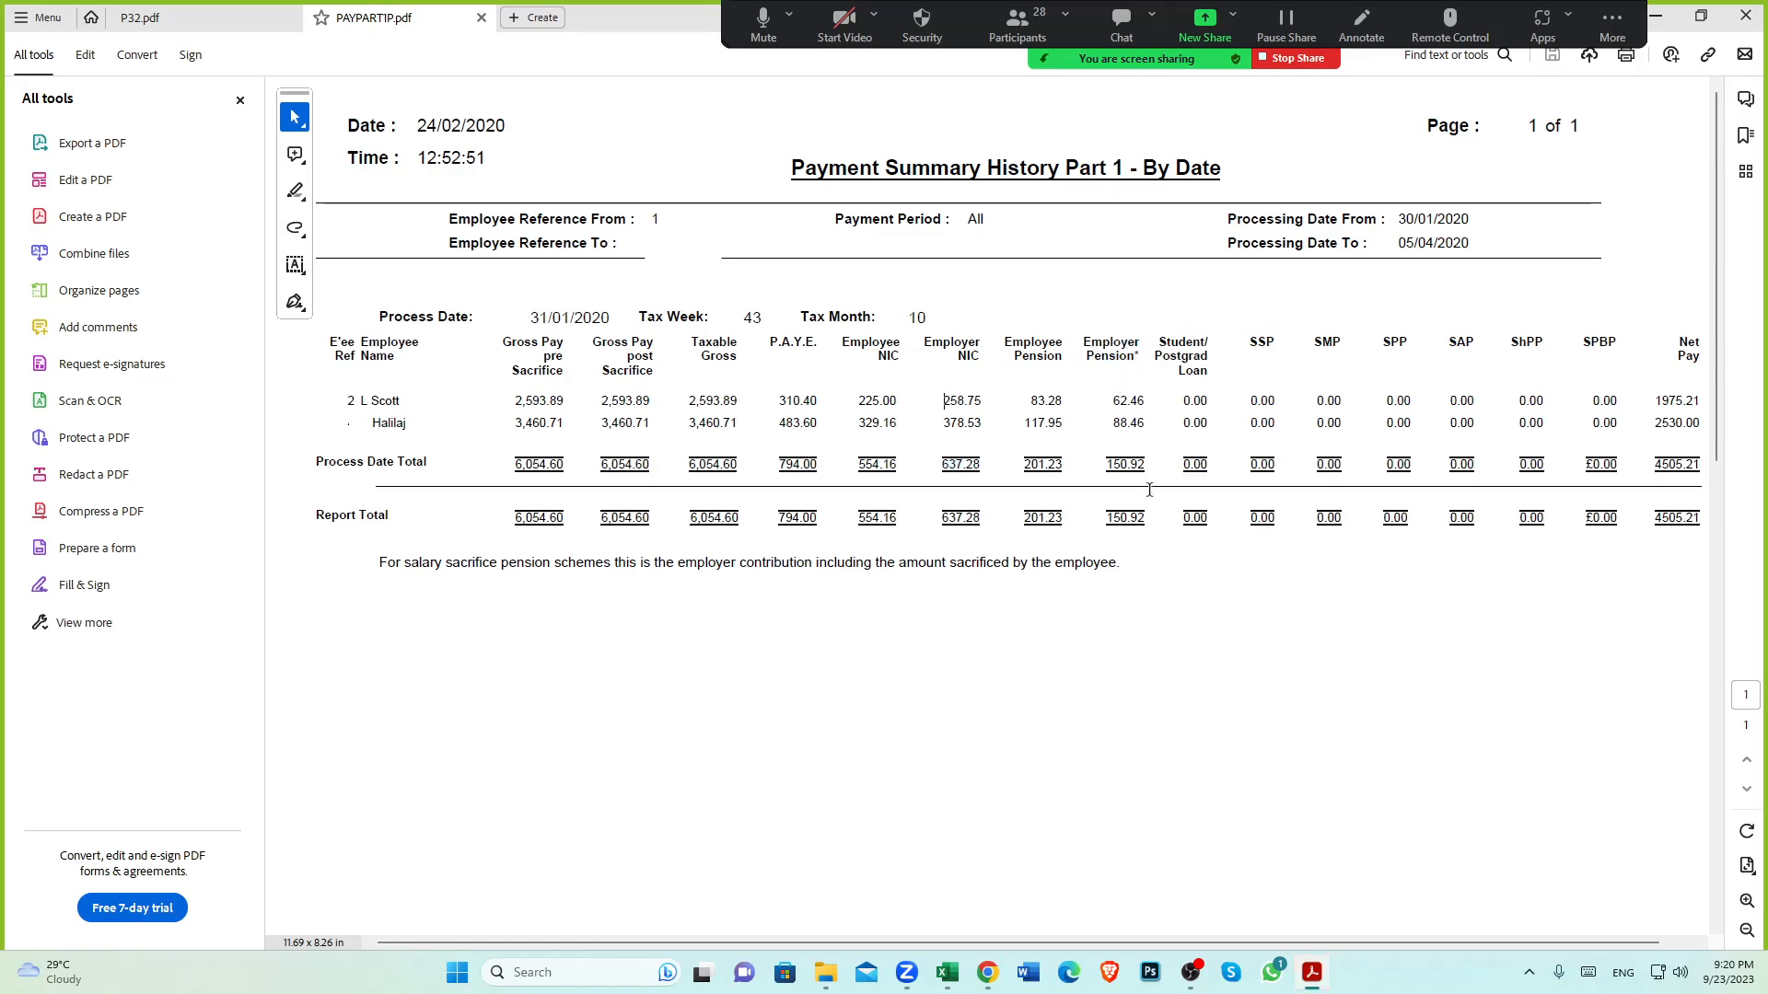
drag(1106, 464, 1146, 465)
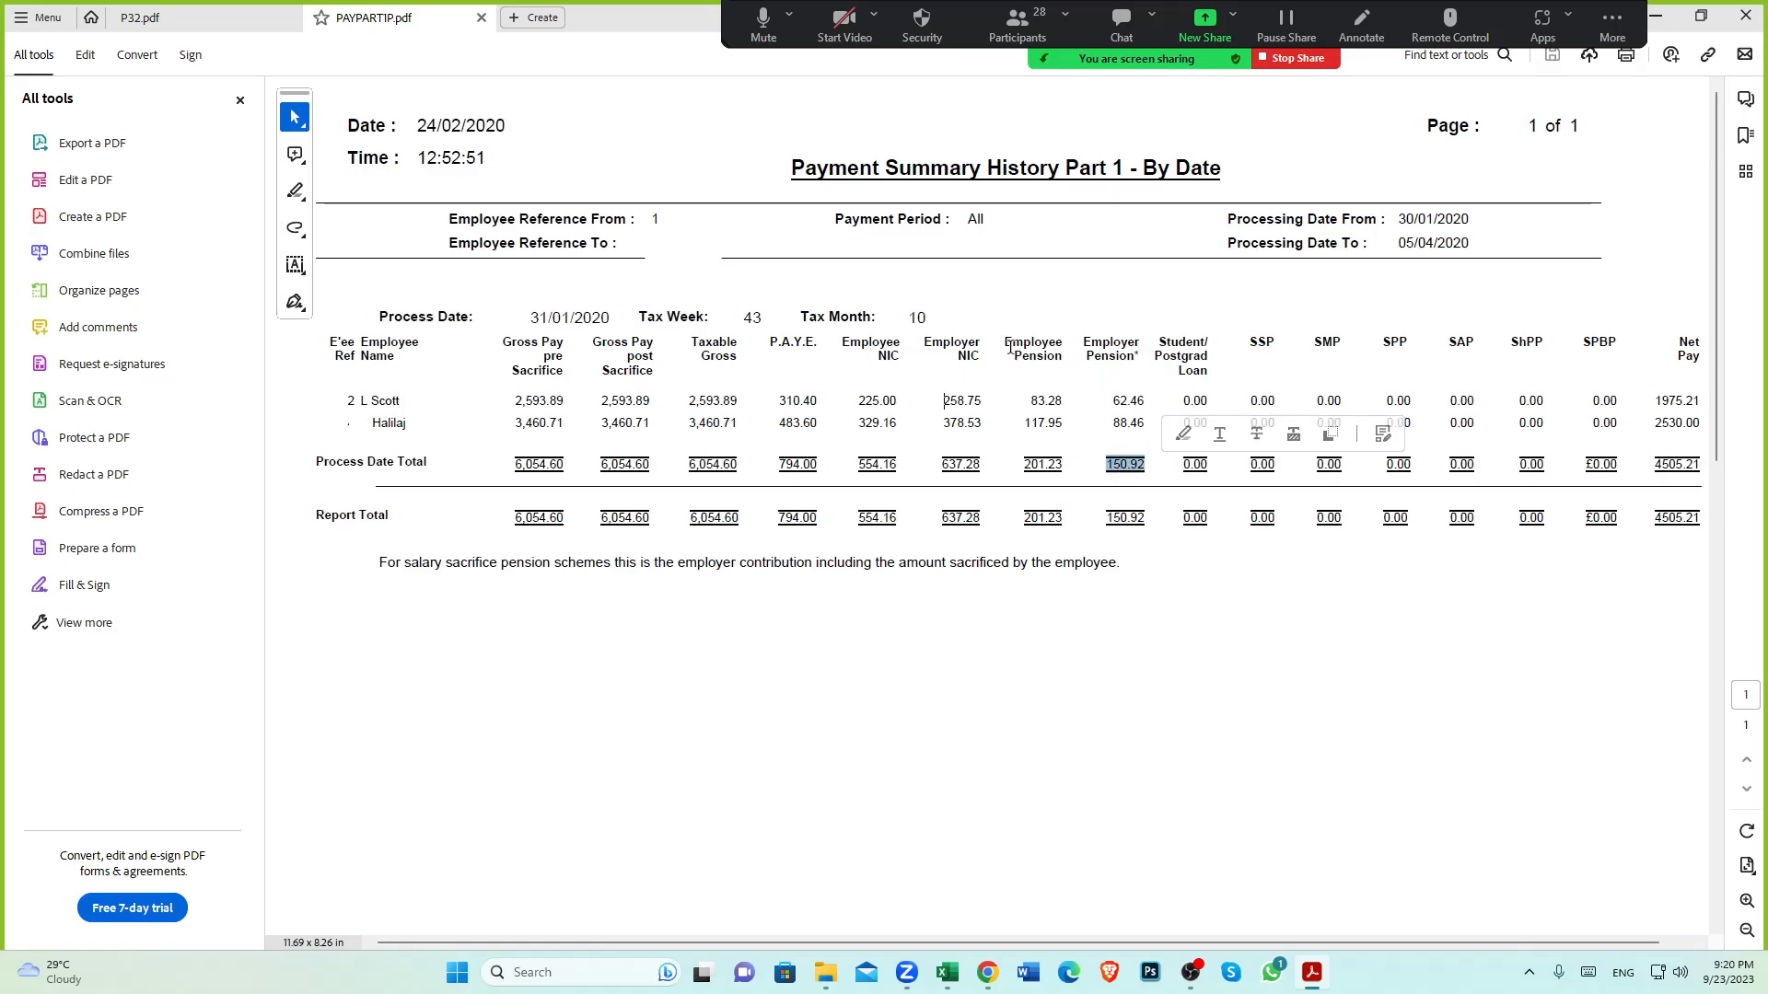
drag(1011, 348, 1140, 366)
click(1095, 382)
click(1091, 419)
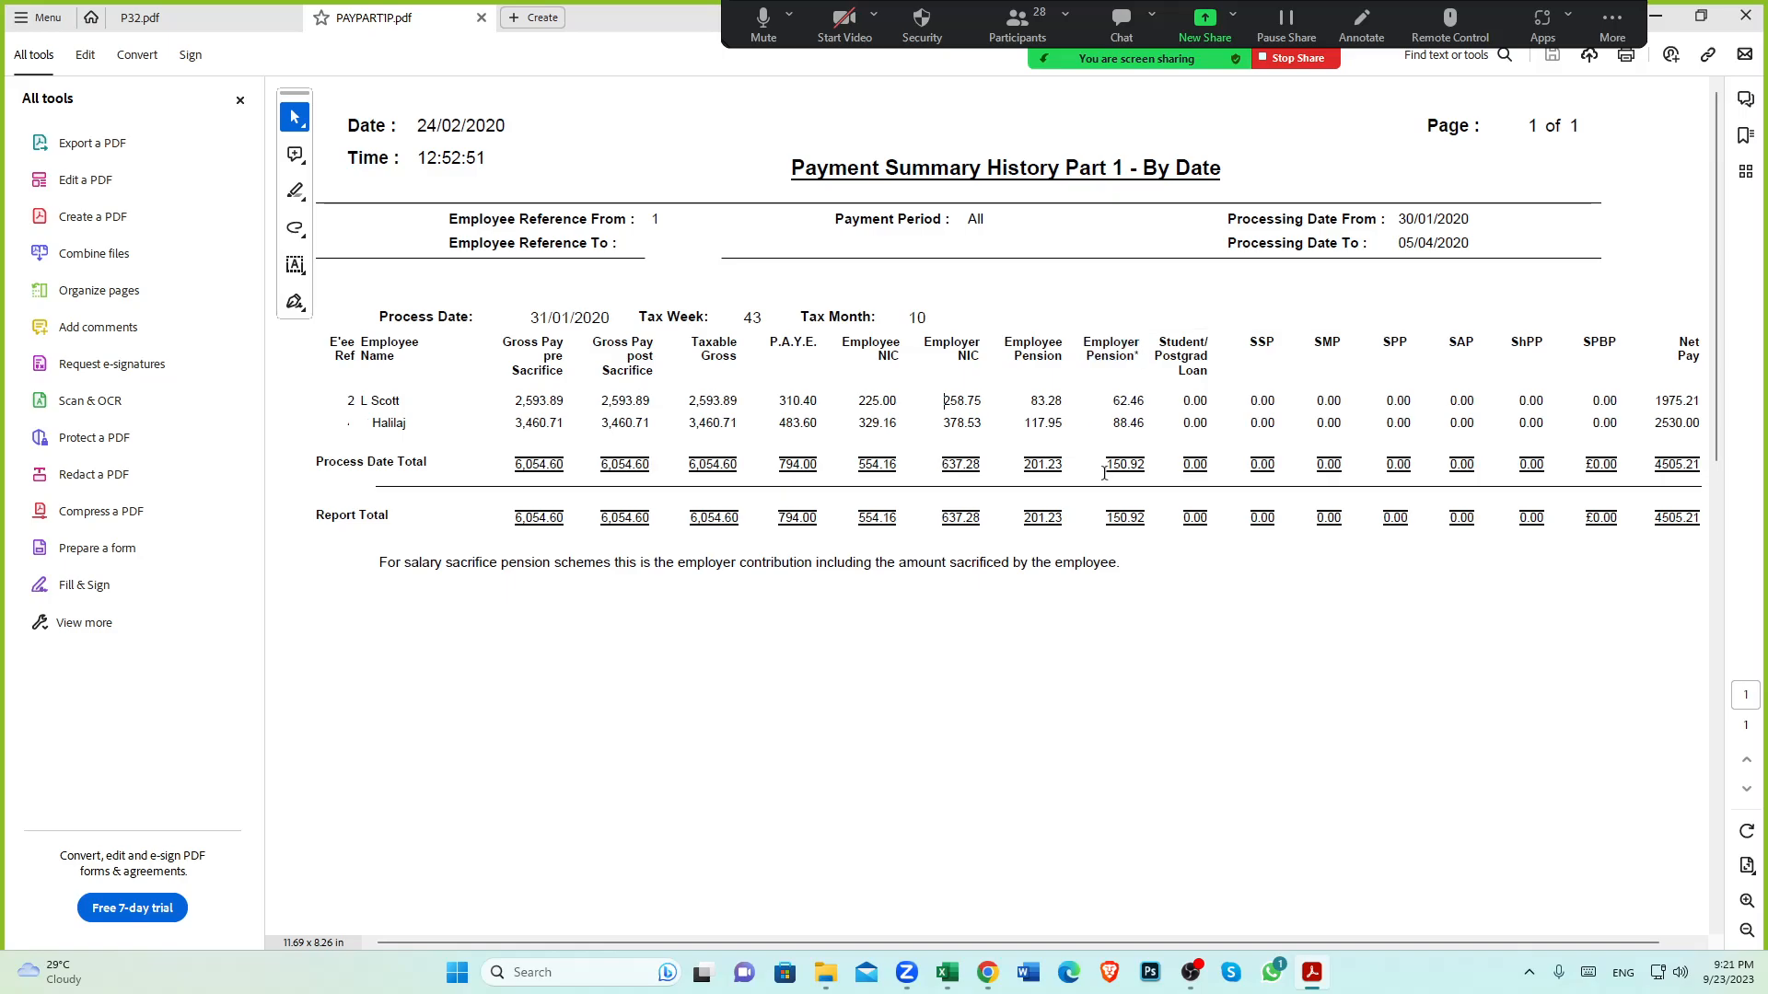
Copy the Employer Pension process date total, 150.92, and enter it in Xero as the debit amount of the 482 - Pensions Costs line
drag(1104, 465, 1144, 472)
right_click(1129, 469)
click(989, 972)
click(1228, 498)
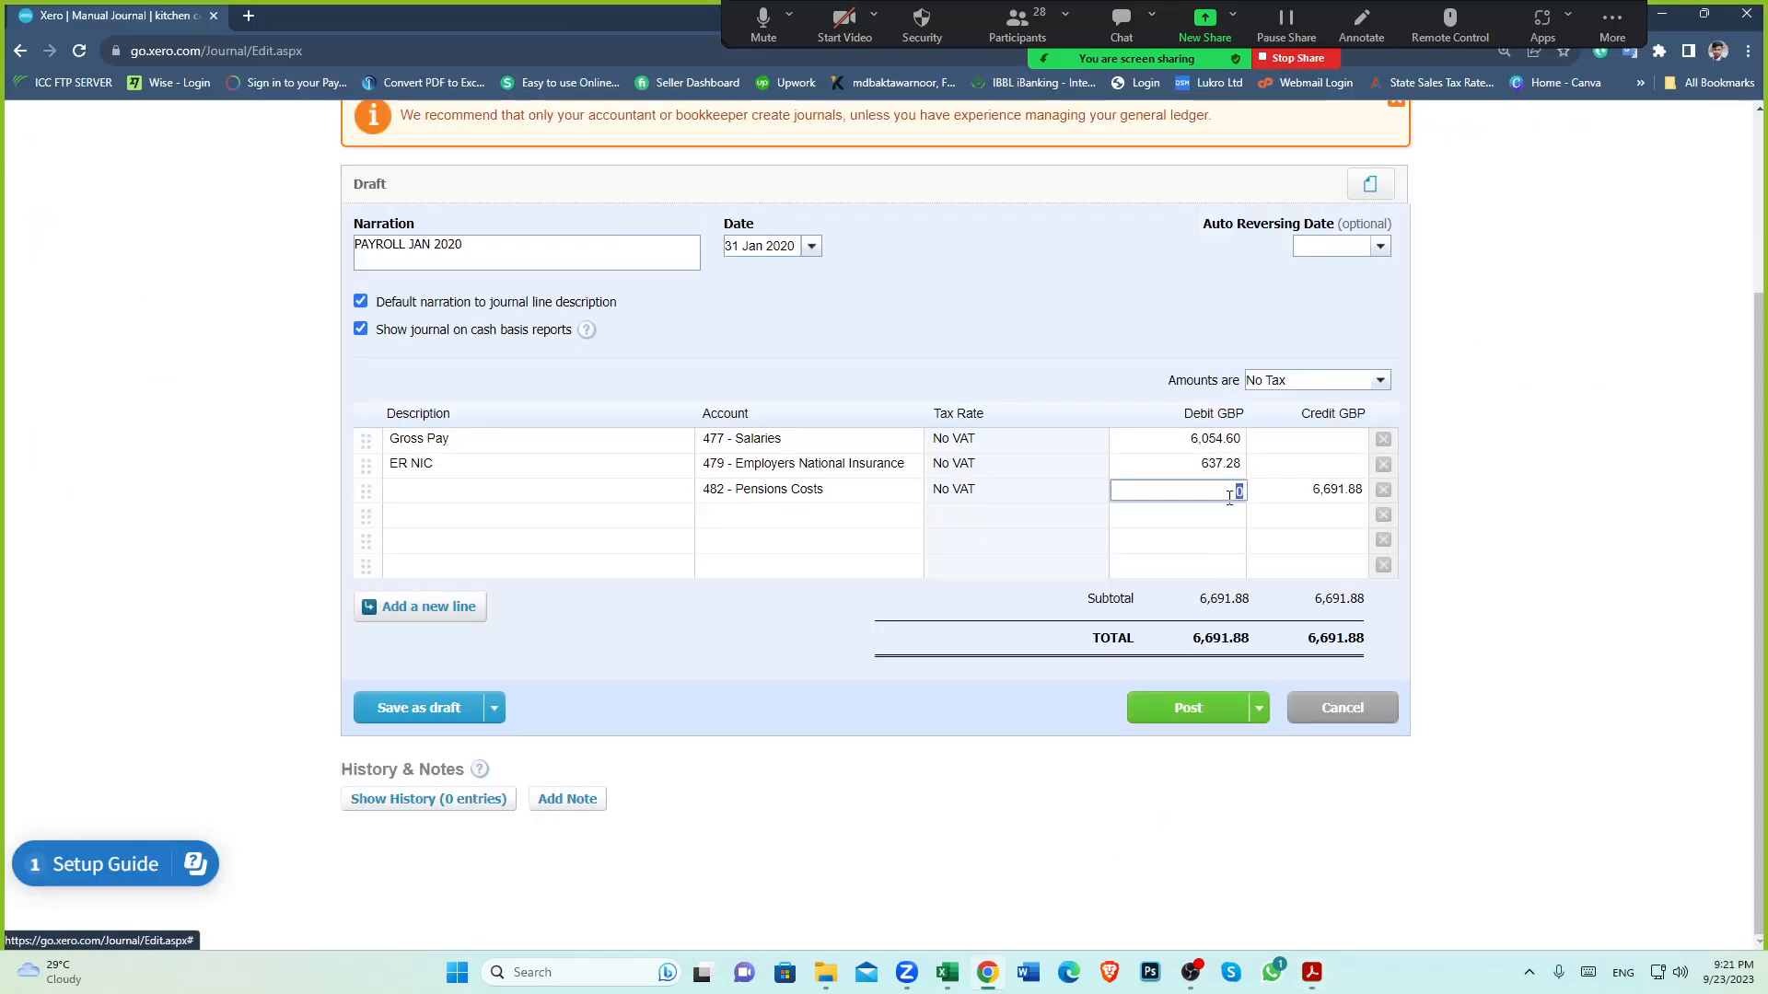
text(150.92)
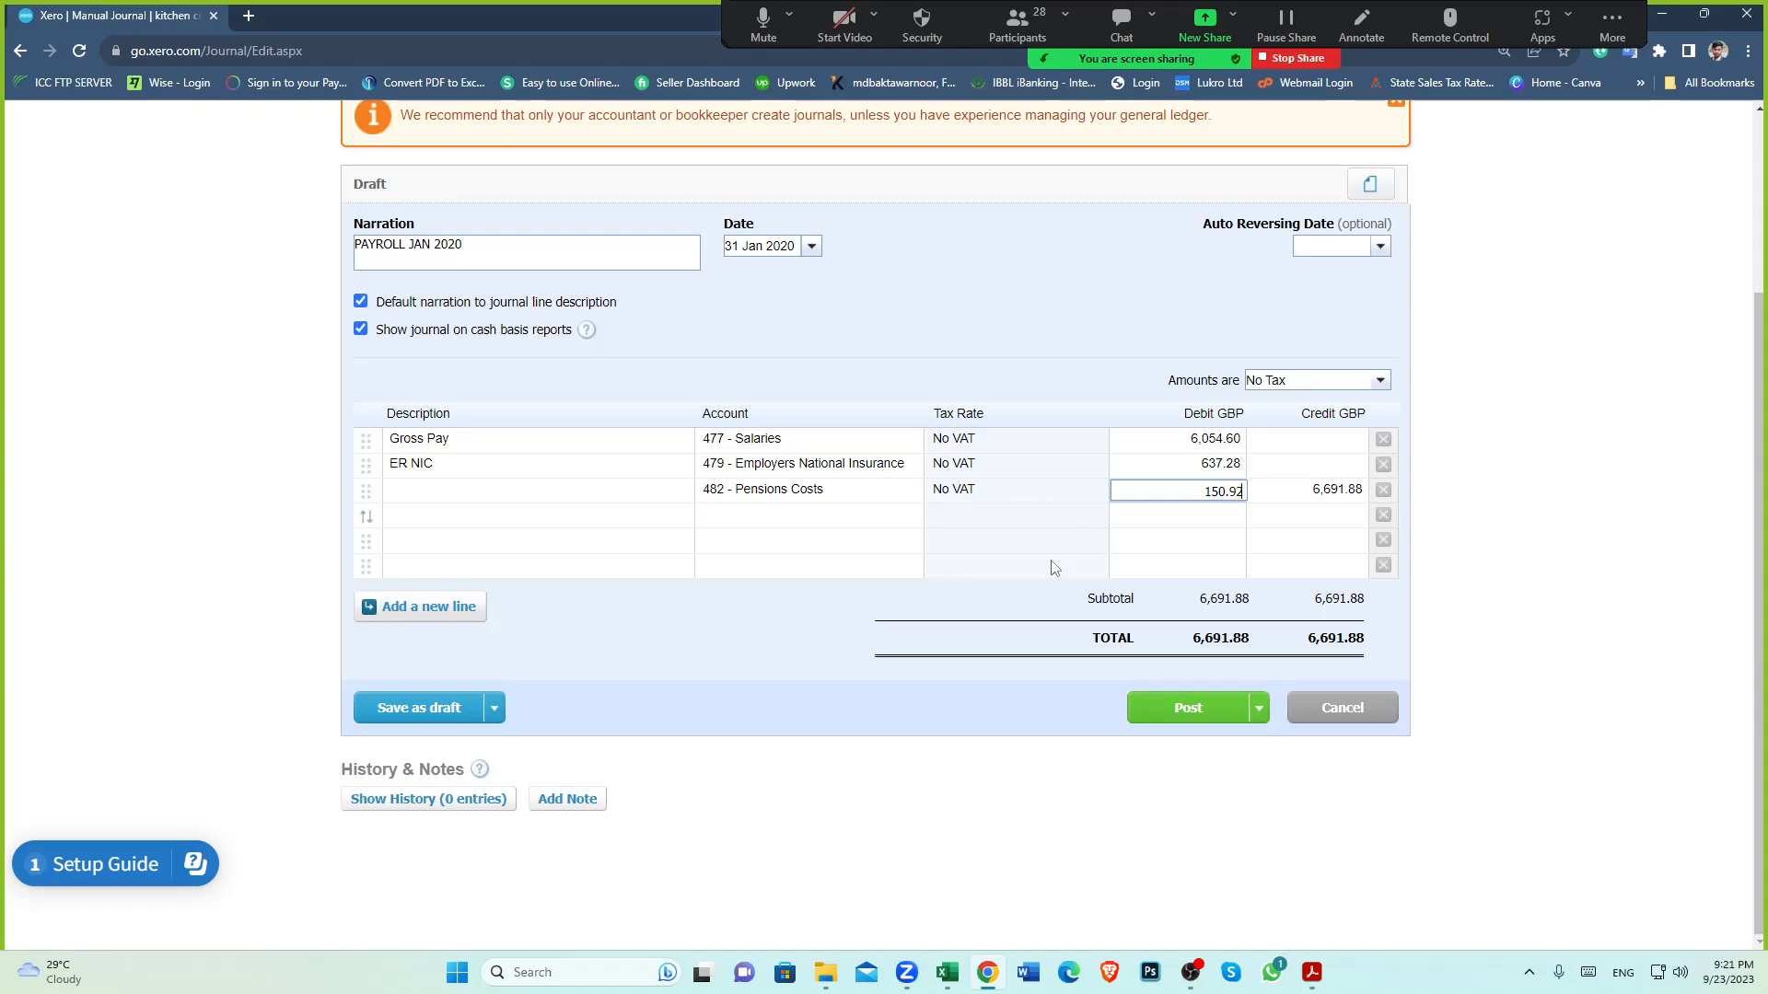
click(833, 656)
Copy the ER Pension Cost remark from the Excel payroll journal and paste it as the description of Xero's 482 - Pensions Costs line
click(437, 501)
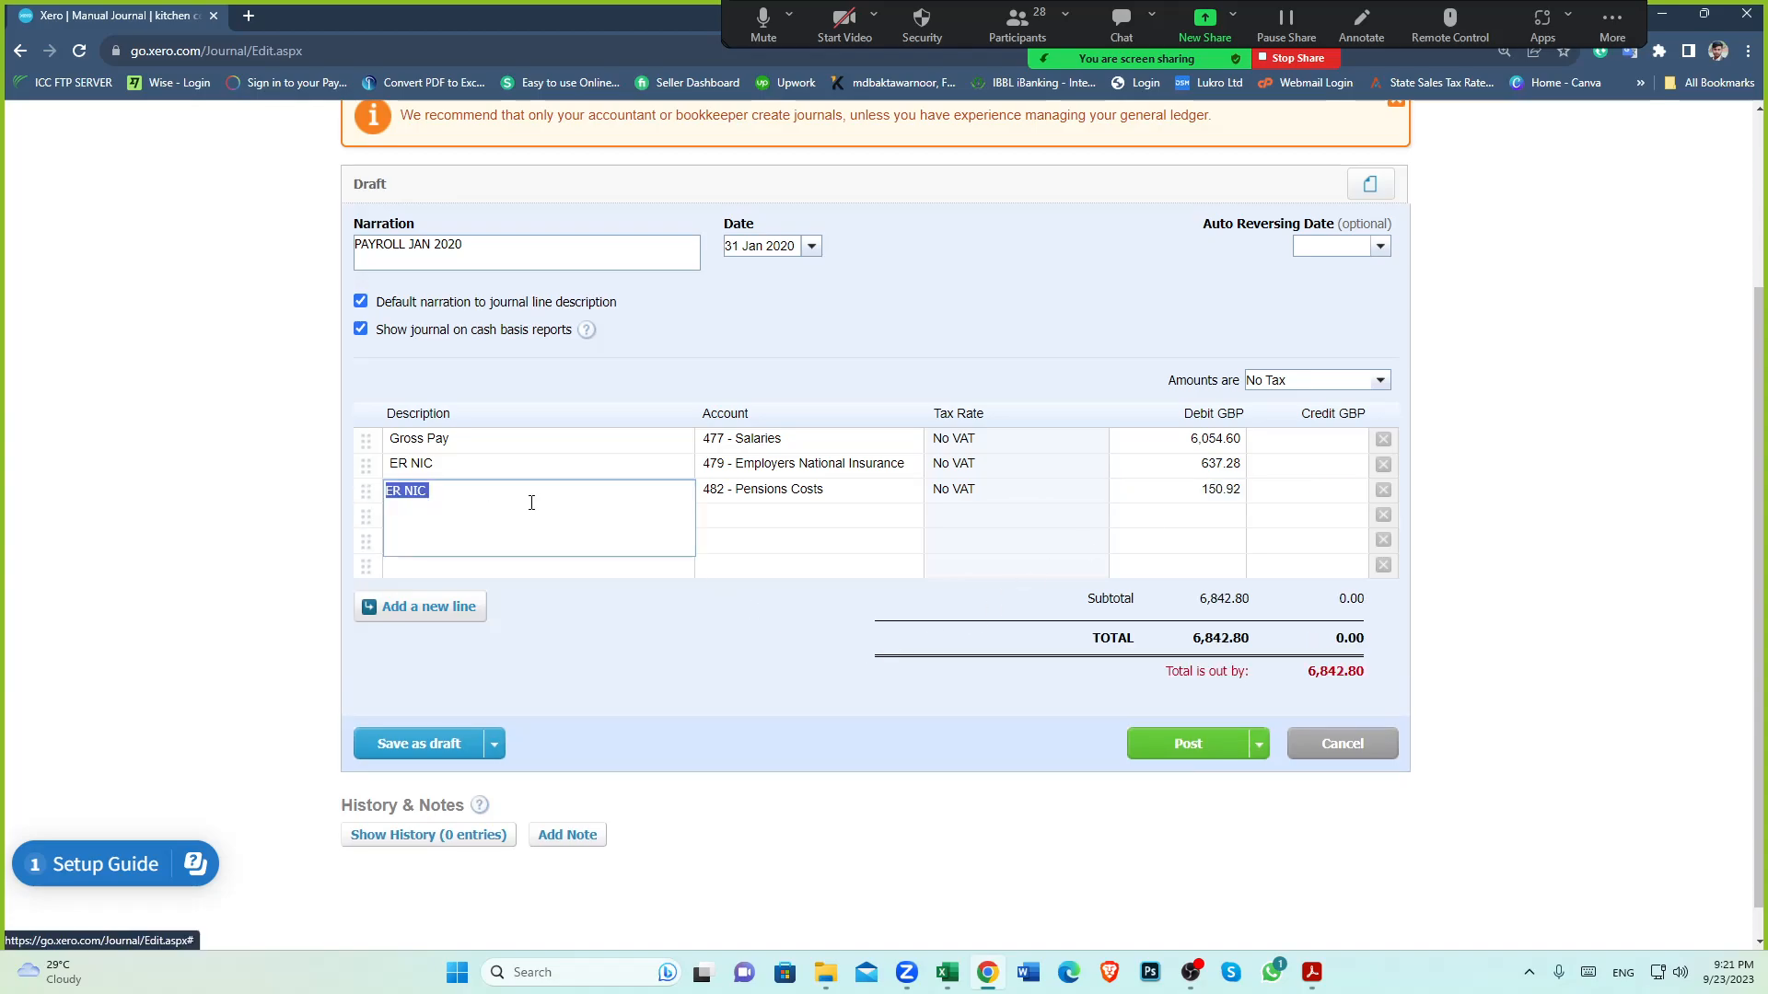
click(948, 974)
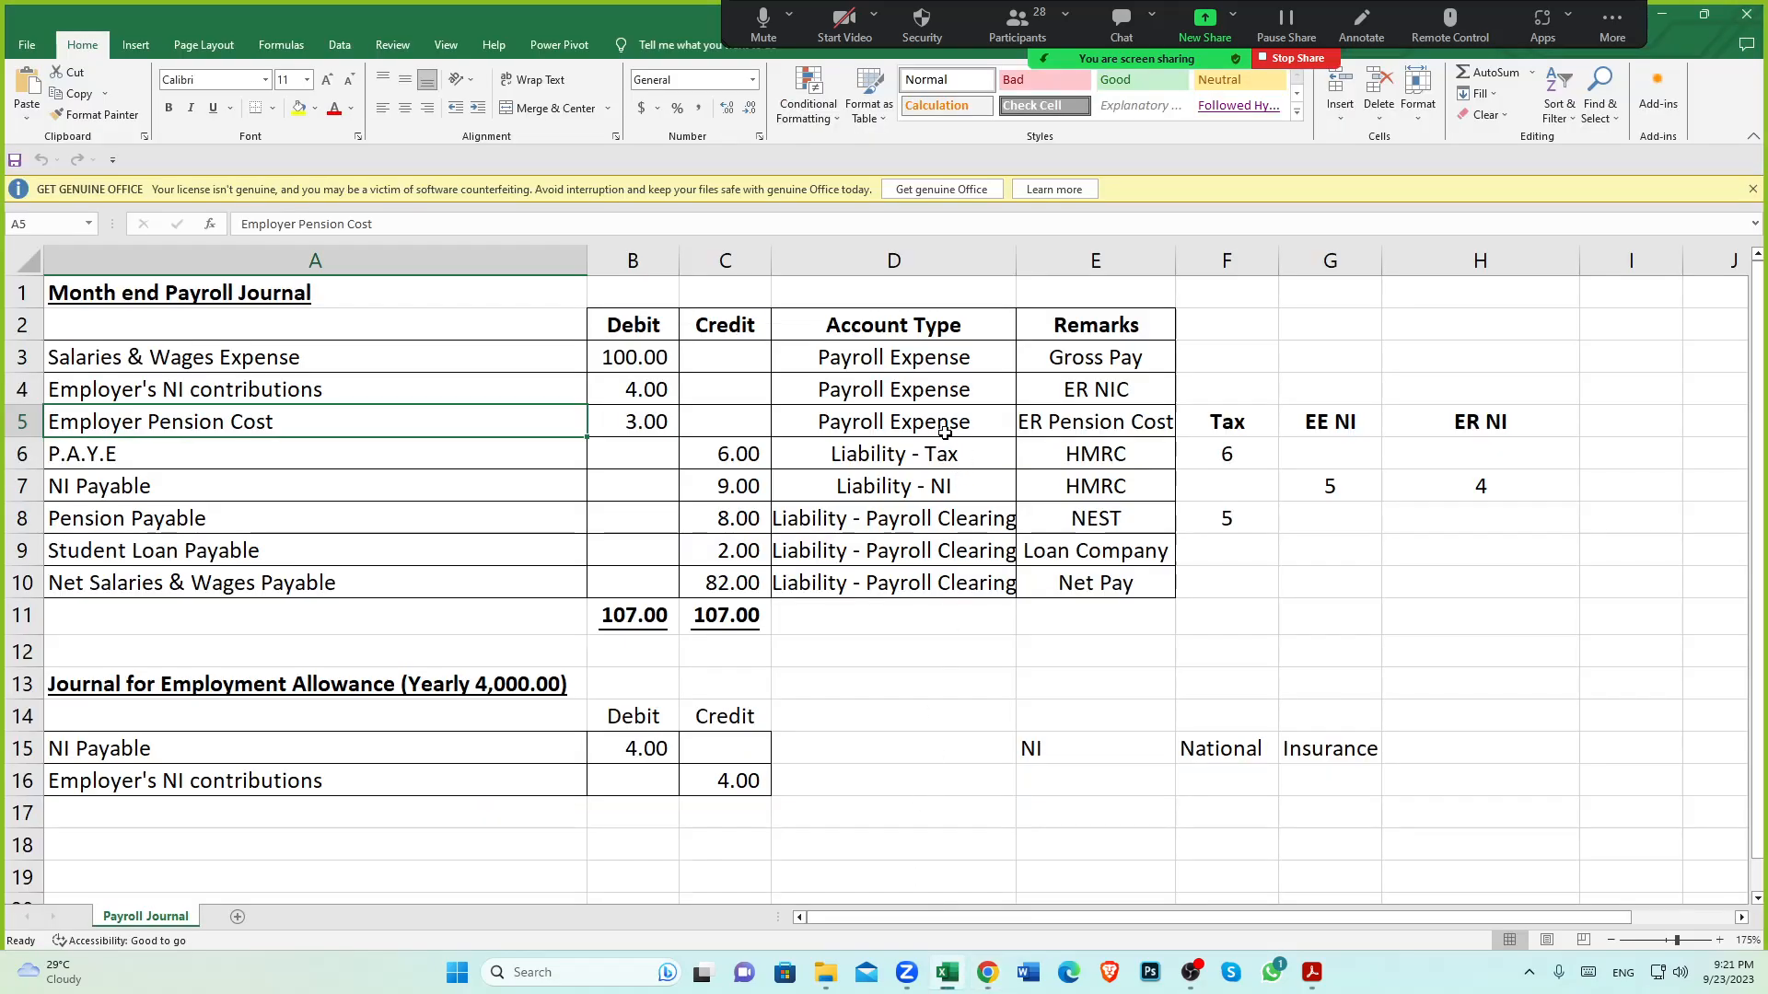
click(1095, 429)
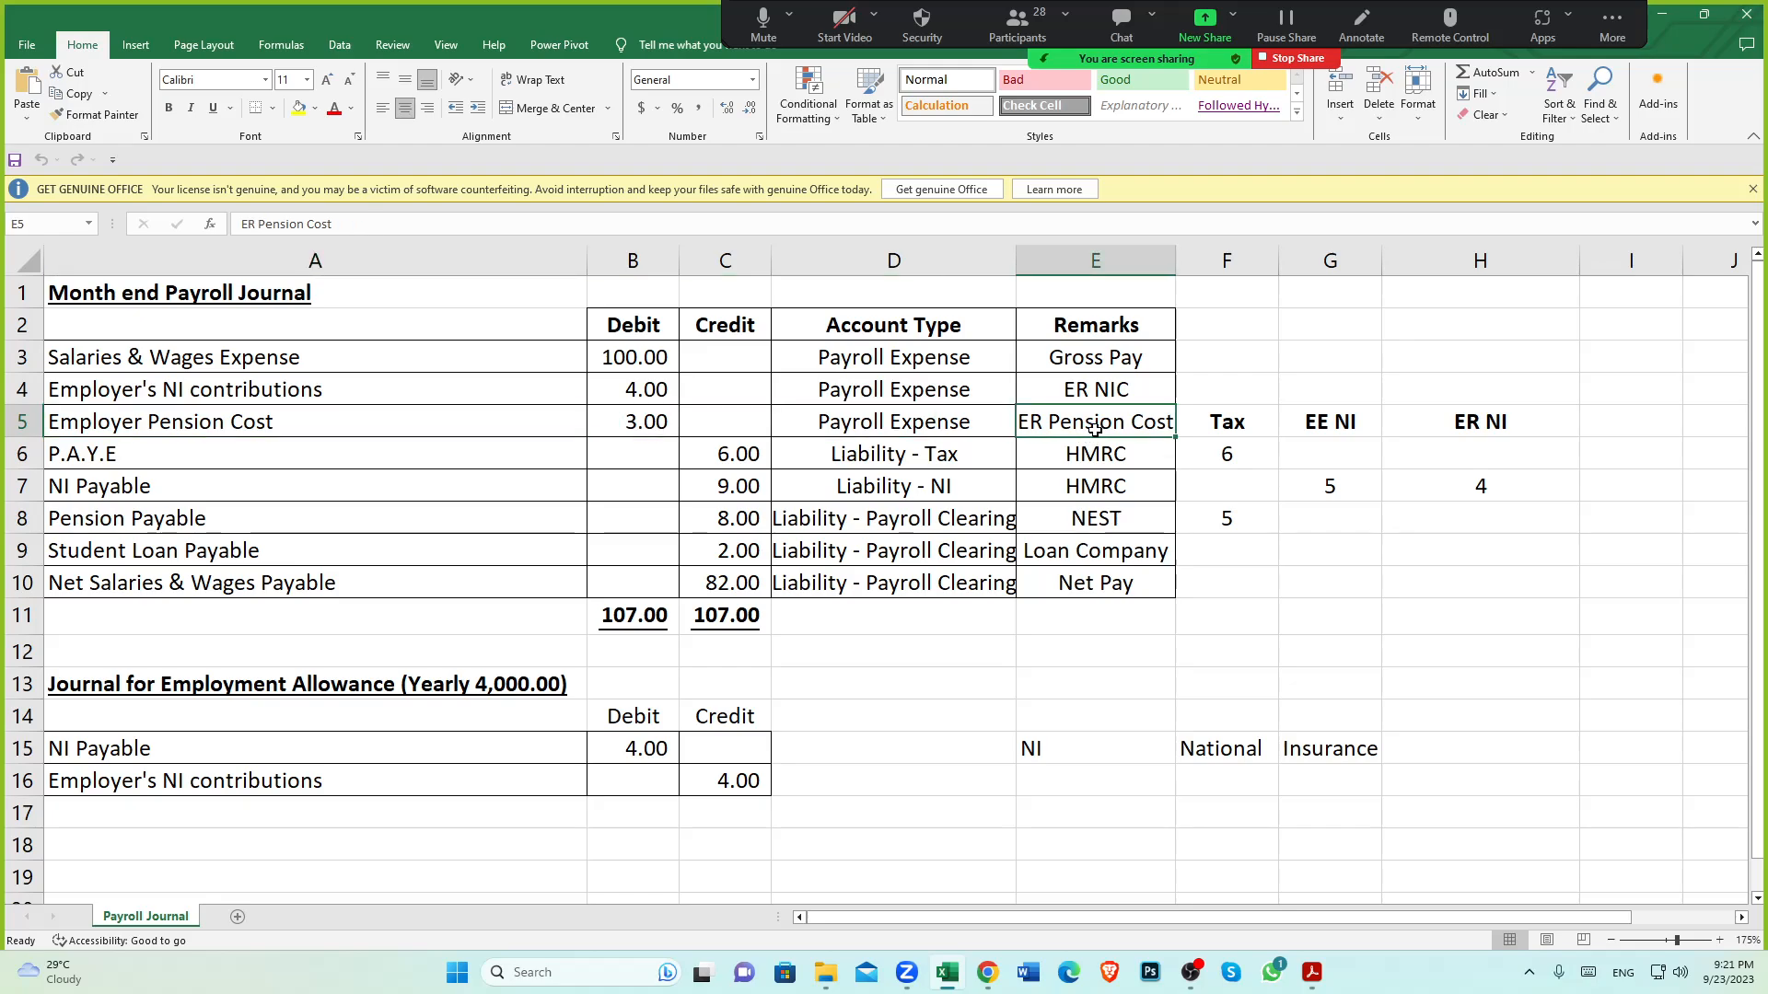
key(ctrl+c)
click(987, 973)
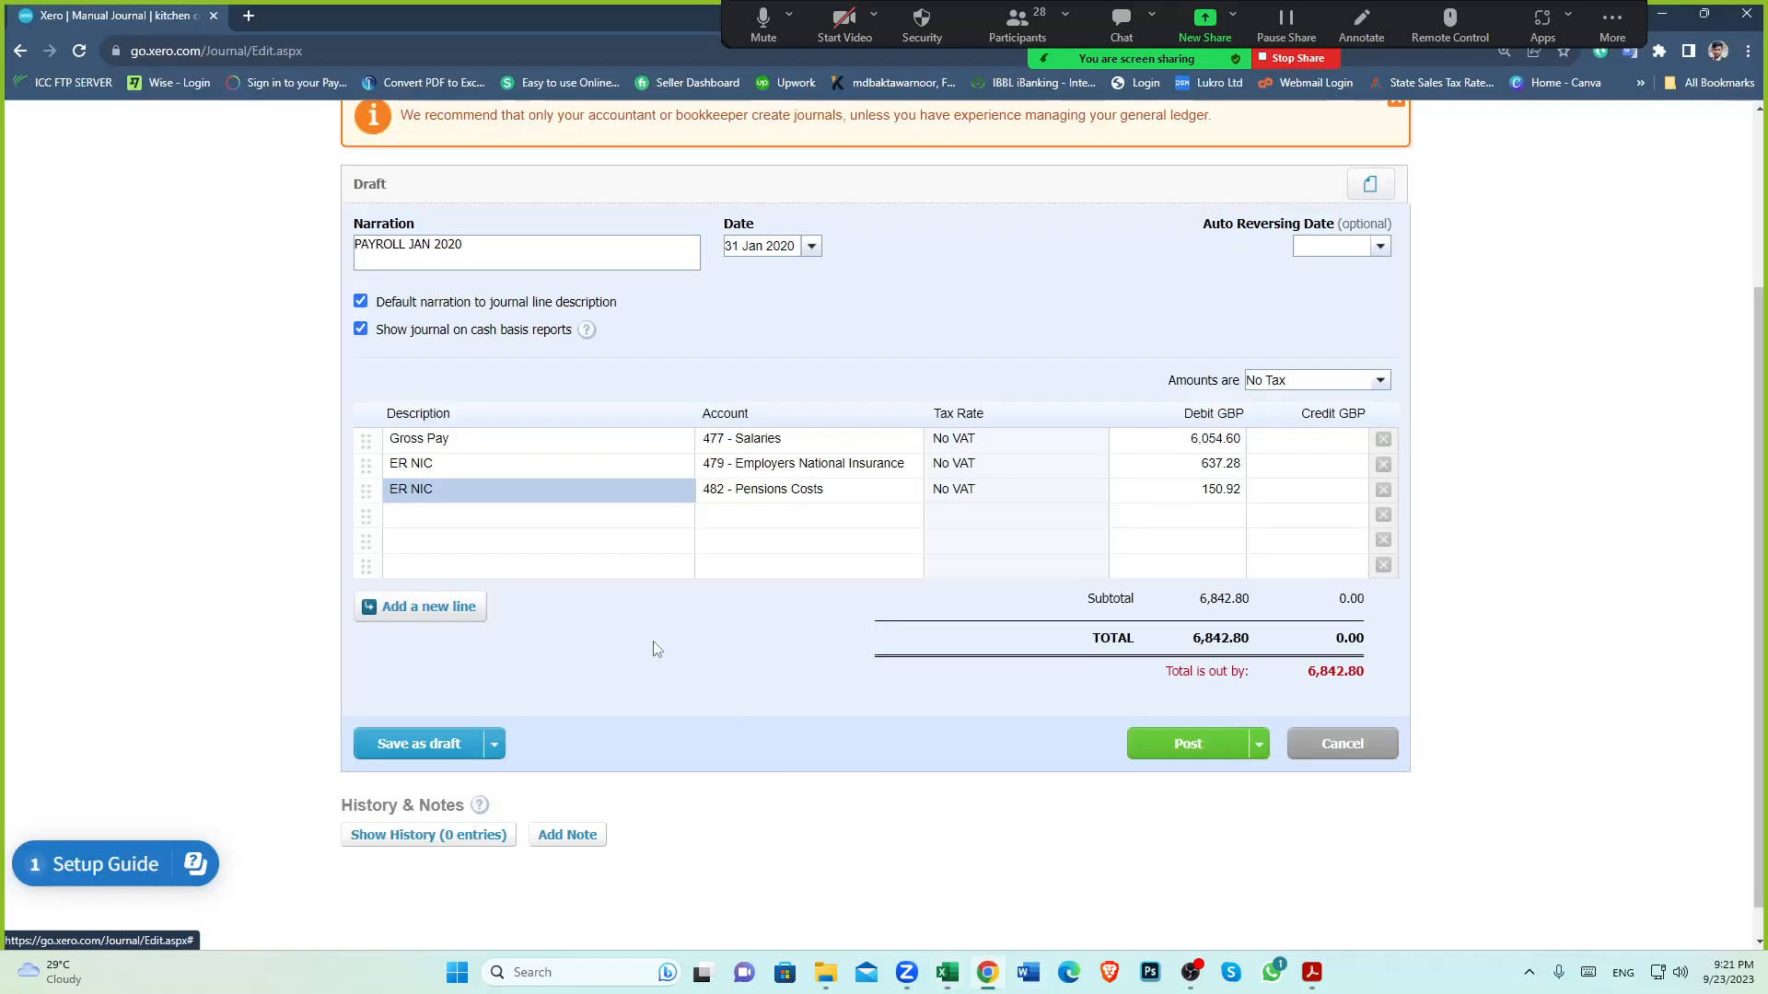
click(438, 501)
key(ctrl+v)
click(768, 651)
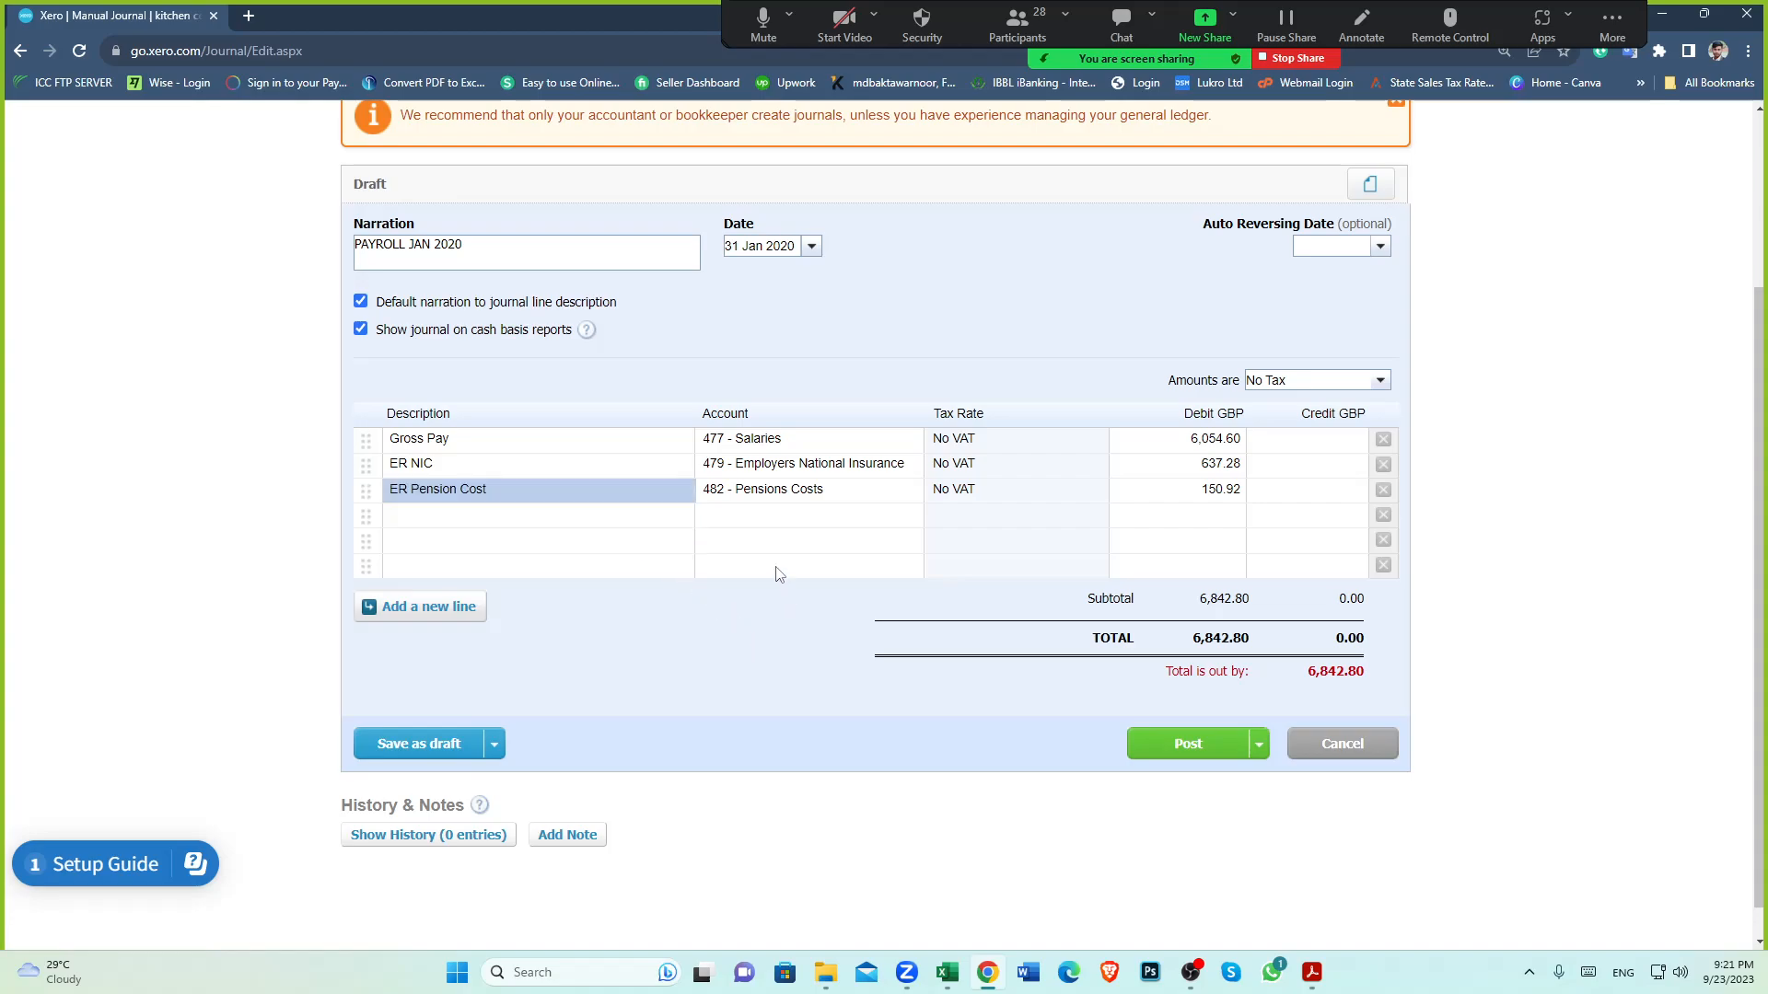
Switch to the Excel payroll journal and examine the P.A.Y.E row's credit entry, account type and HMRC remark
click(946, 974)
click(117, 452)
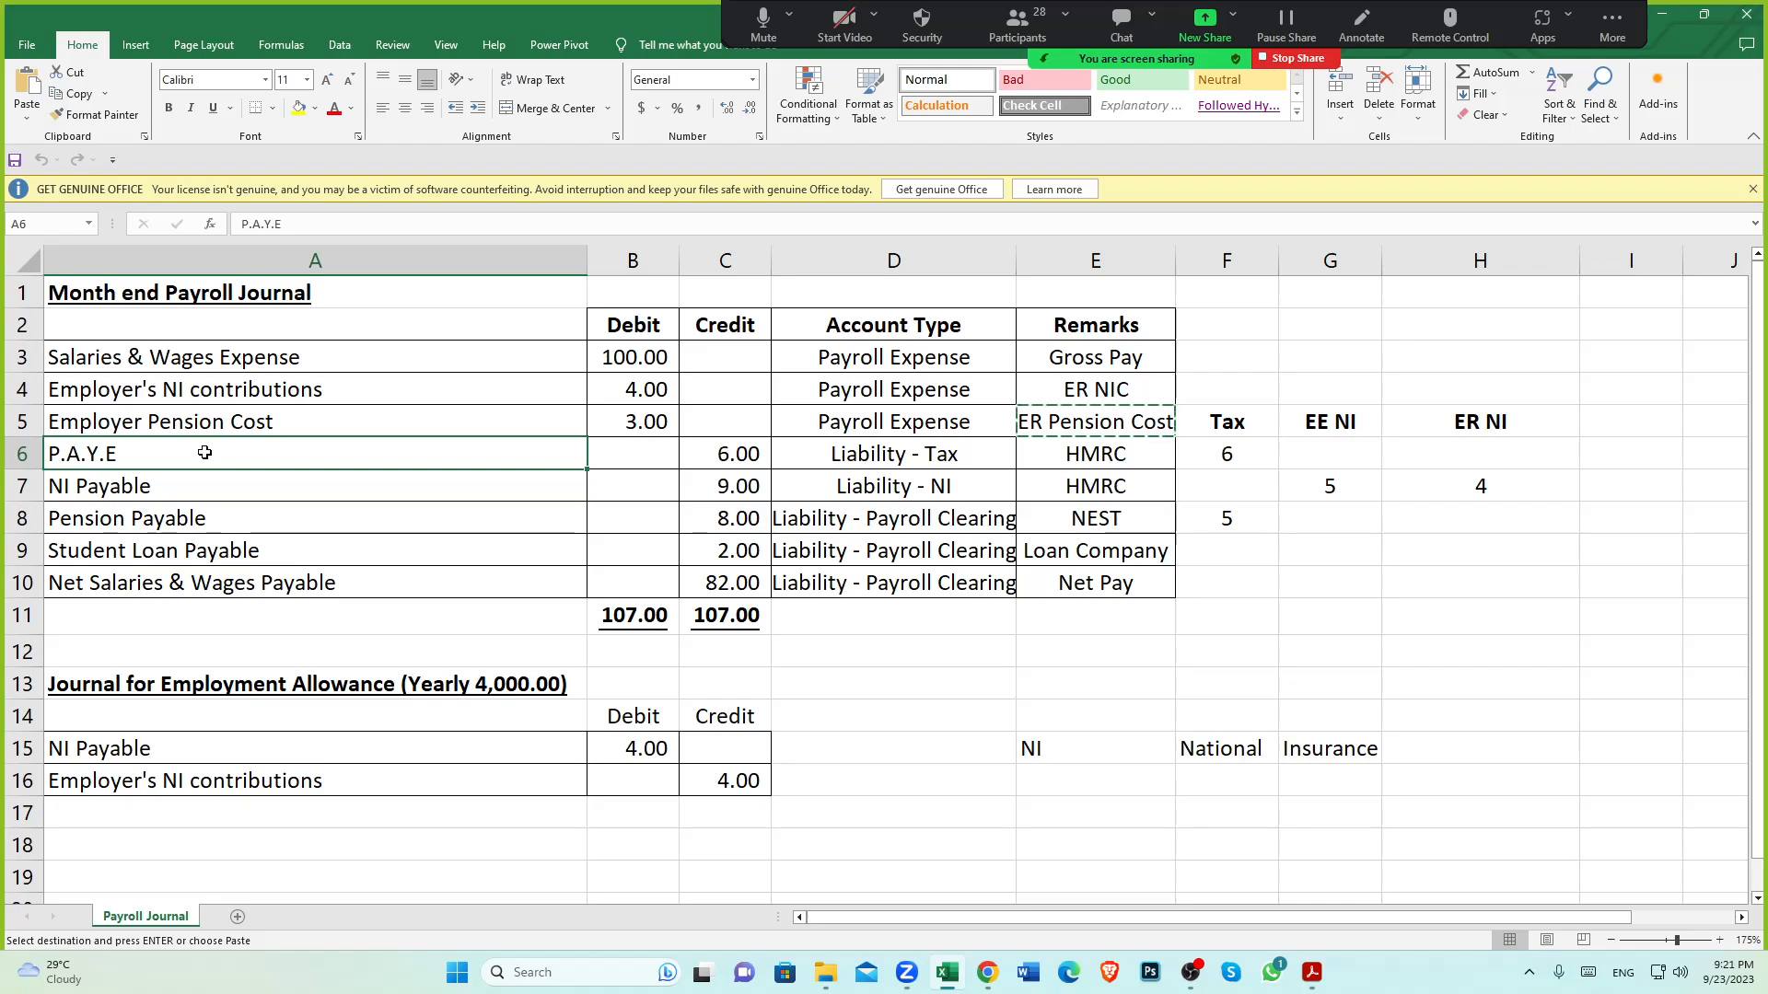
click(177, 484)
click(115, 451)
click(1110, 461)
click(297, 453)
click(742, 458)
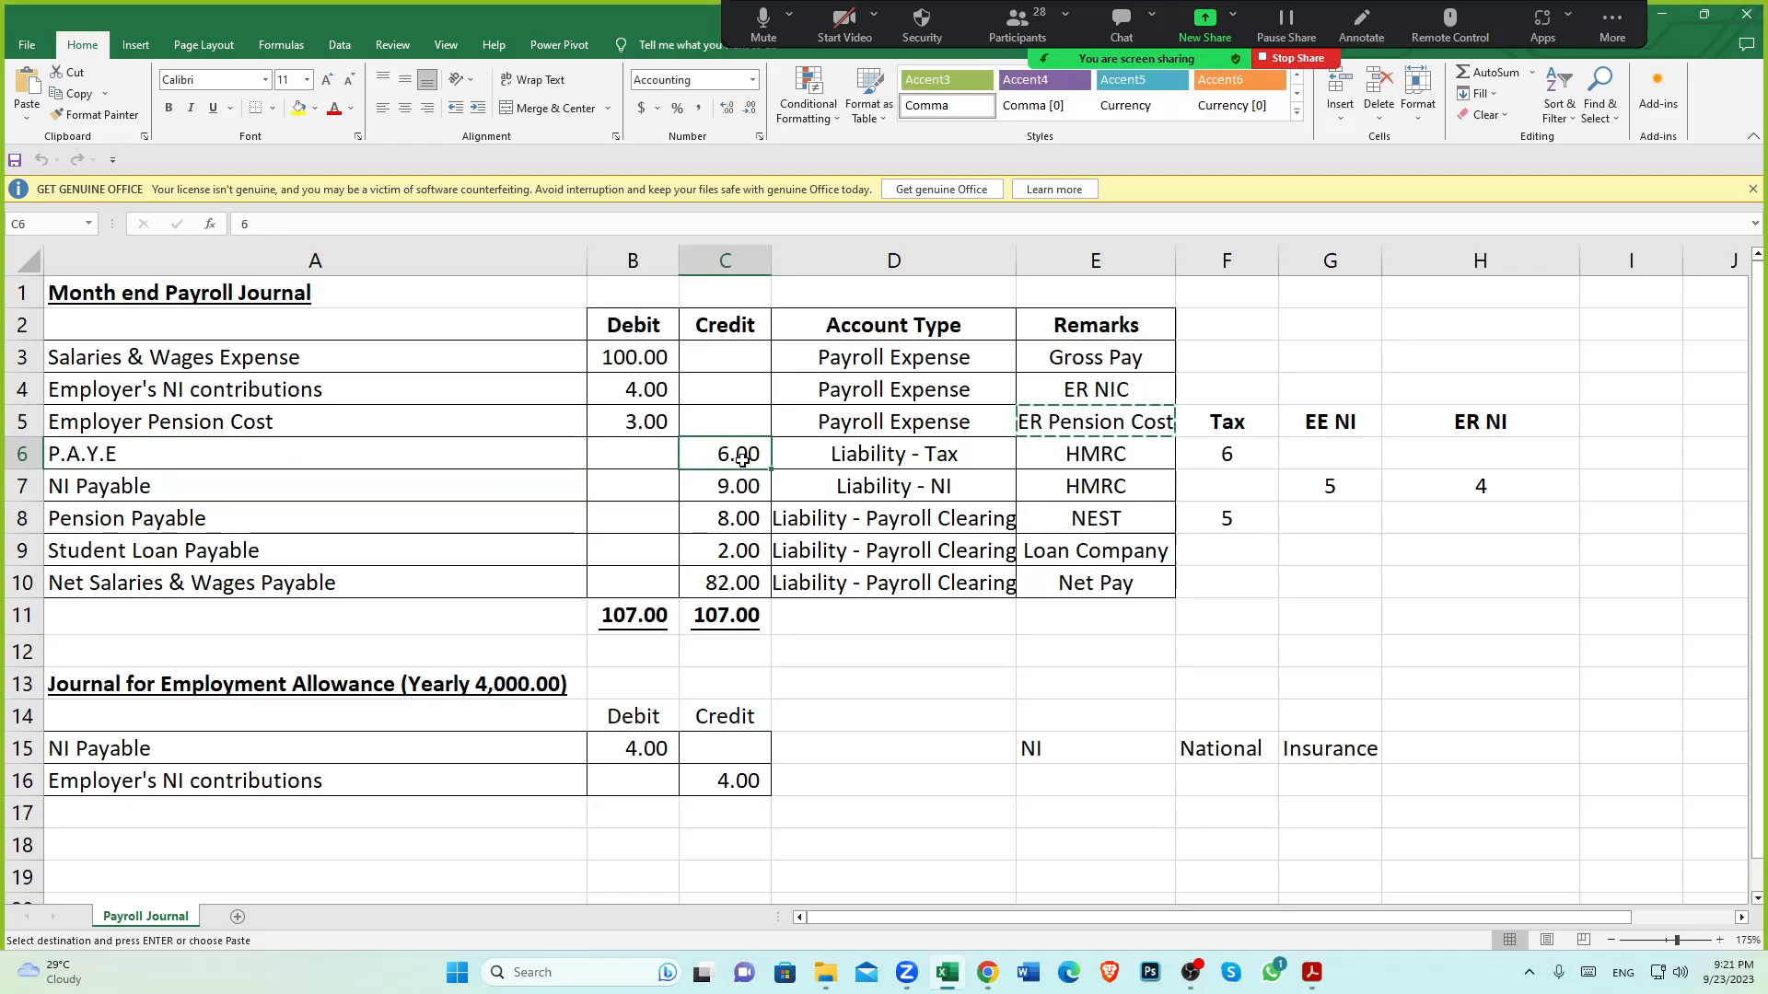
click(882, 460)
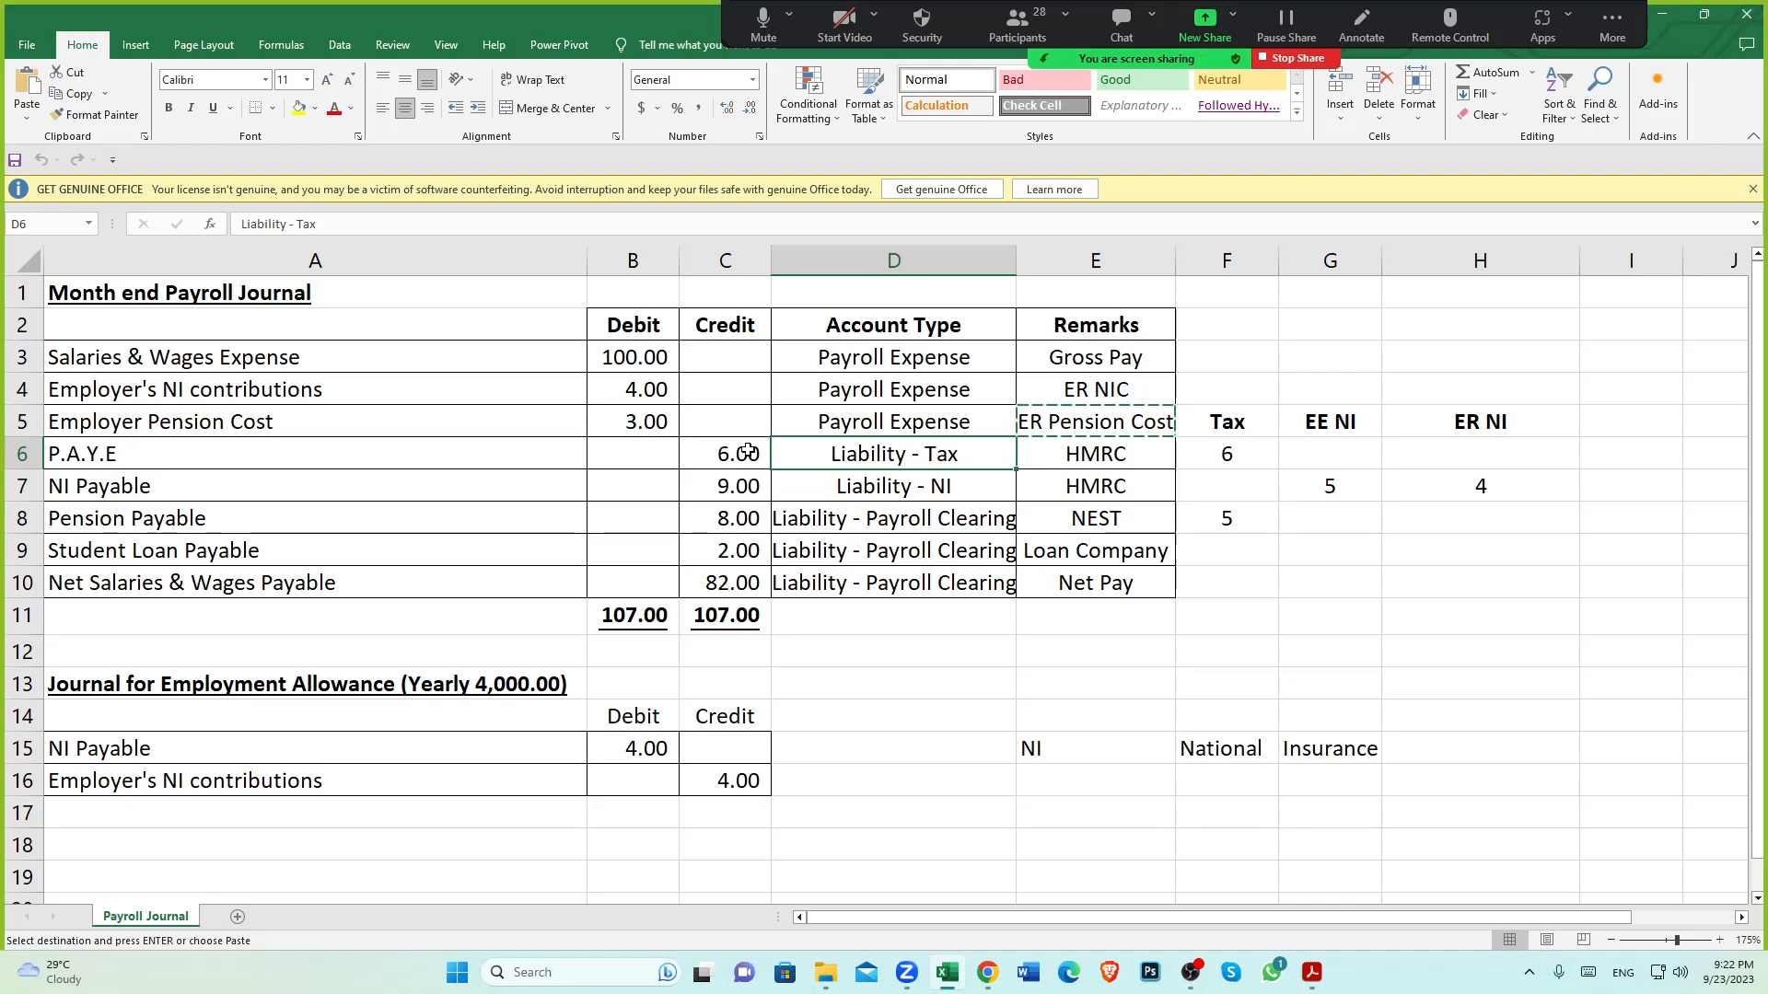
Review the credit amounts and liability account types from P.A.Y.E down to Net Salaries & Wages Payable, and recheck the P.A.Y.E credit
drag(734, 458, 732, 615)
click(810, 615)
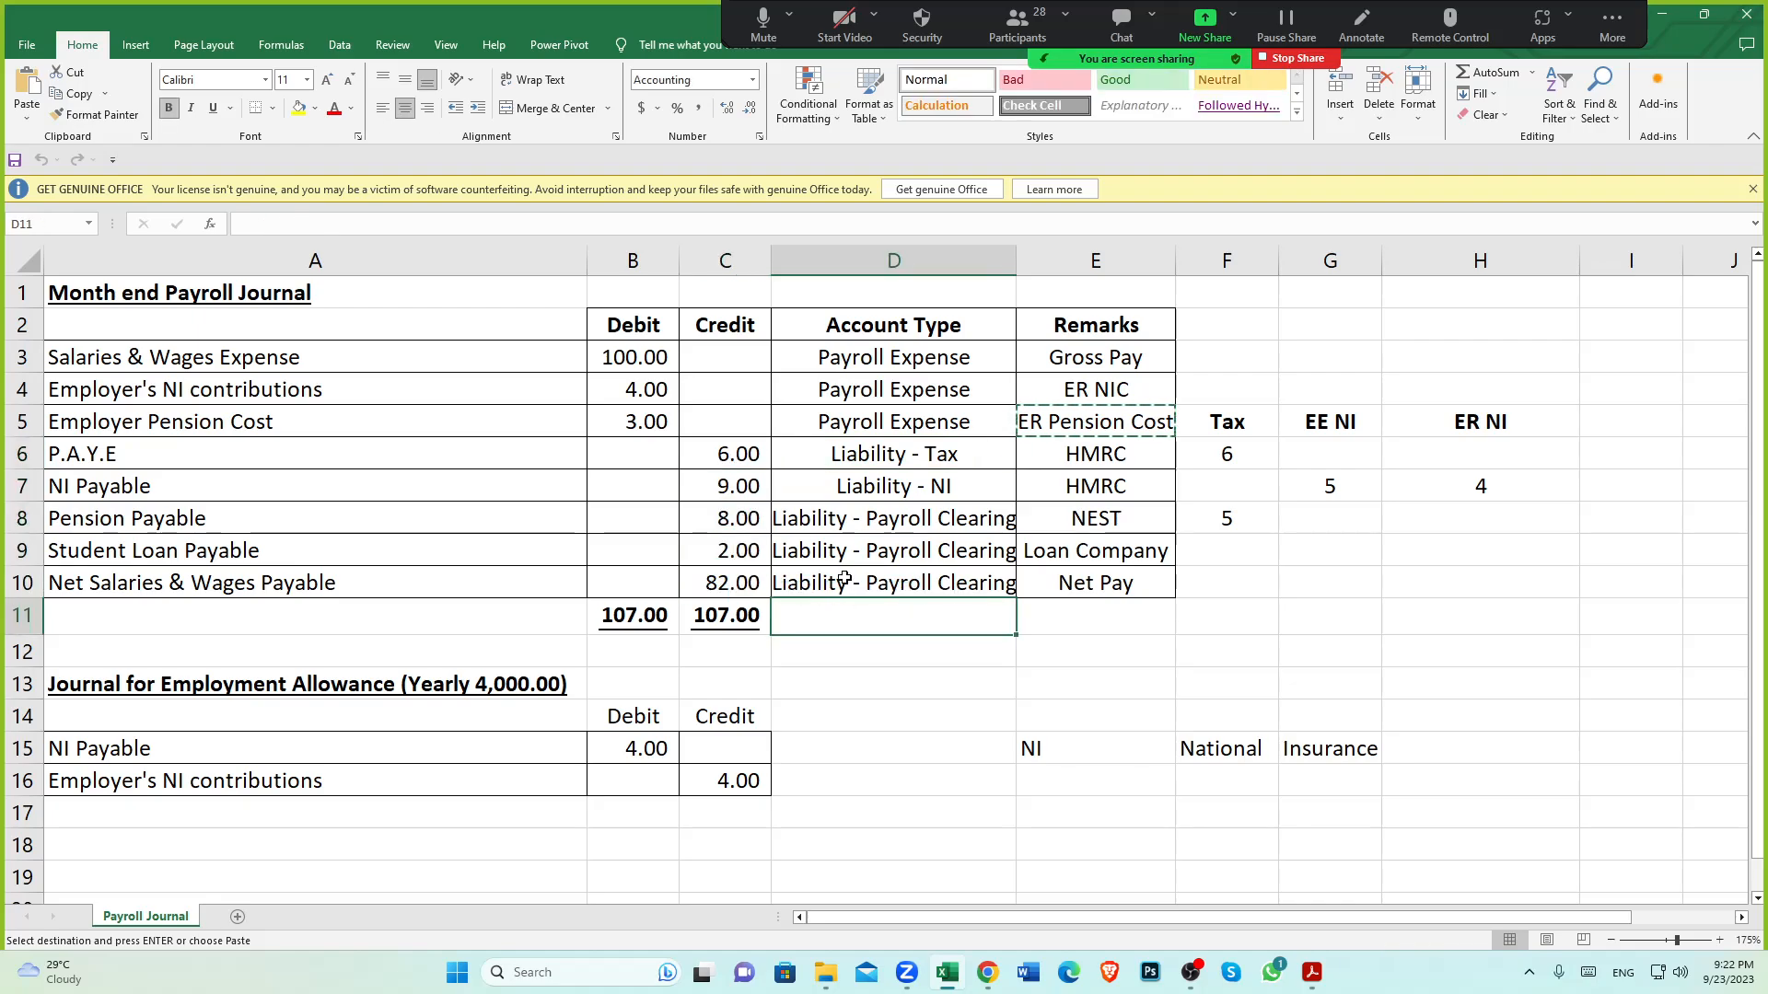
drag(871, 450, 873, 578)
click(885, 639)
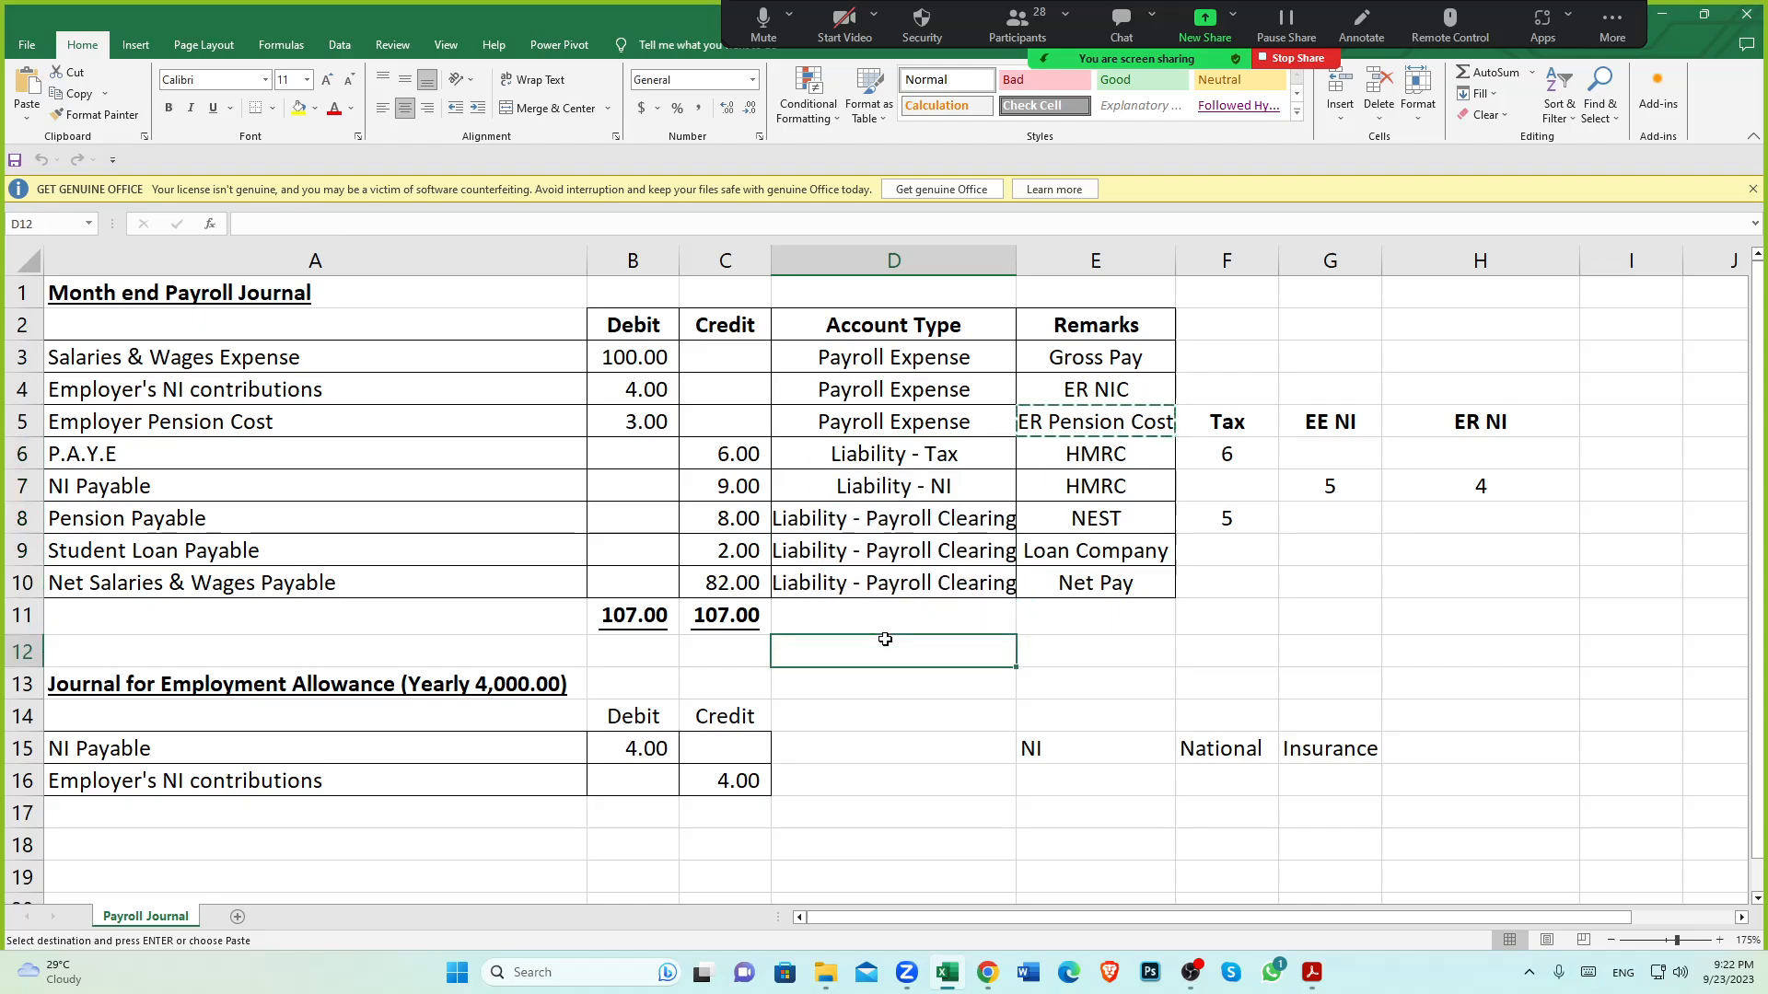
click(724, 461)
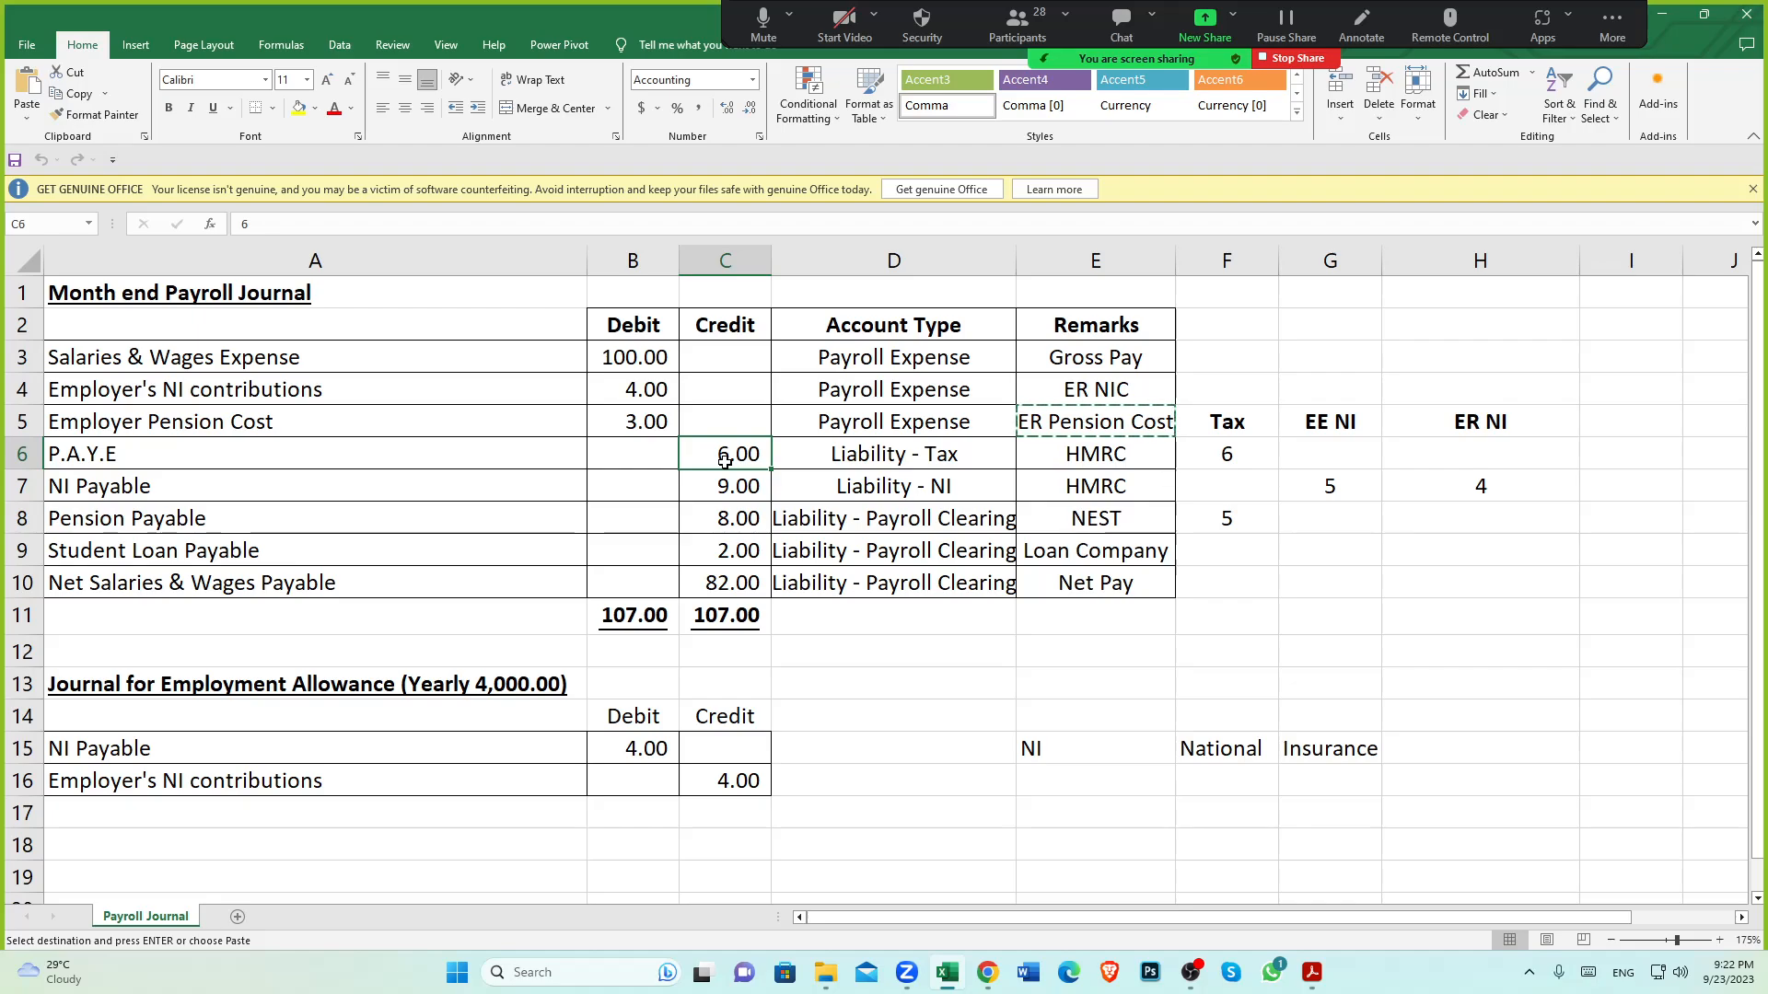
click(157, 449)
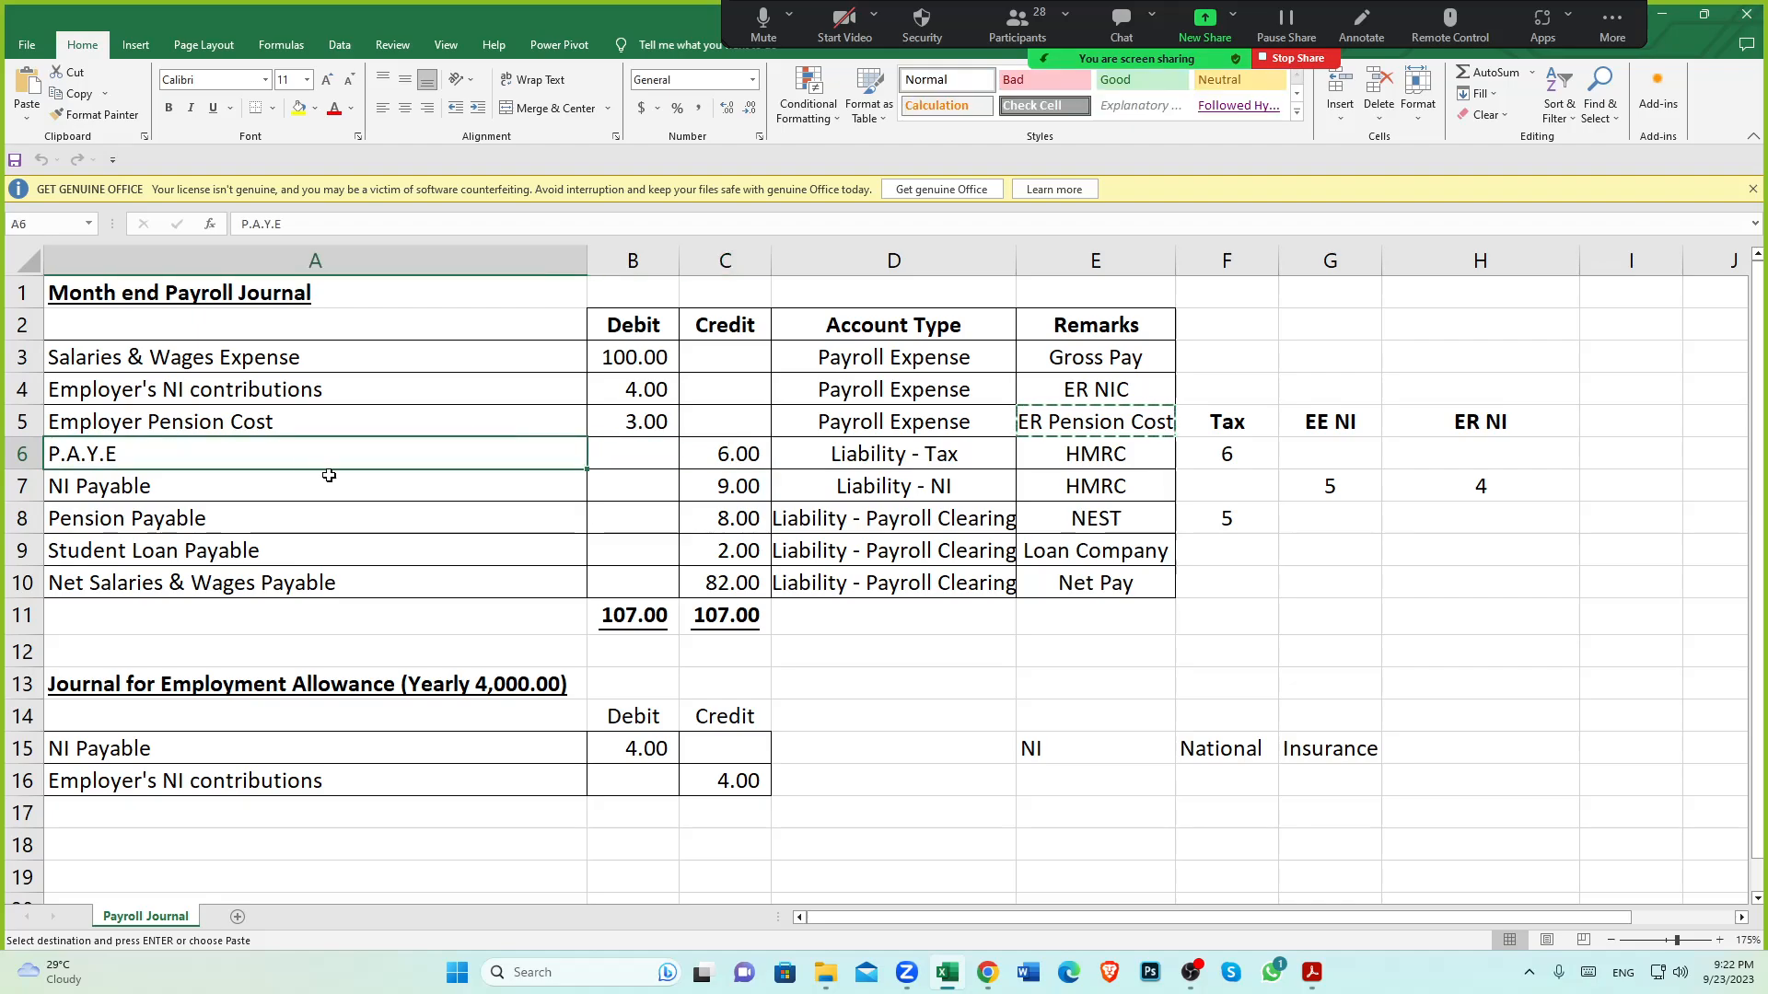
click(726, 467)
Switch to Xero in Chrome and set the account of the fourth journal line to 825 - PAYE Payable
click(983, 976)
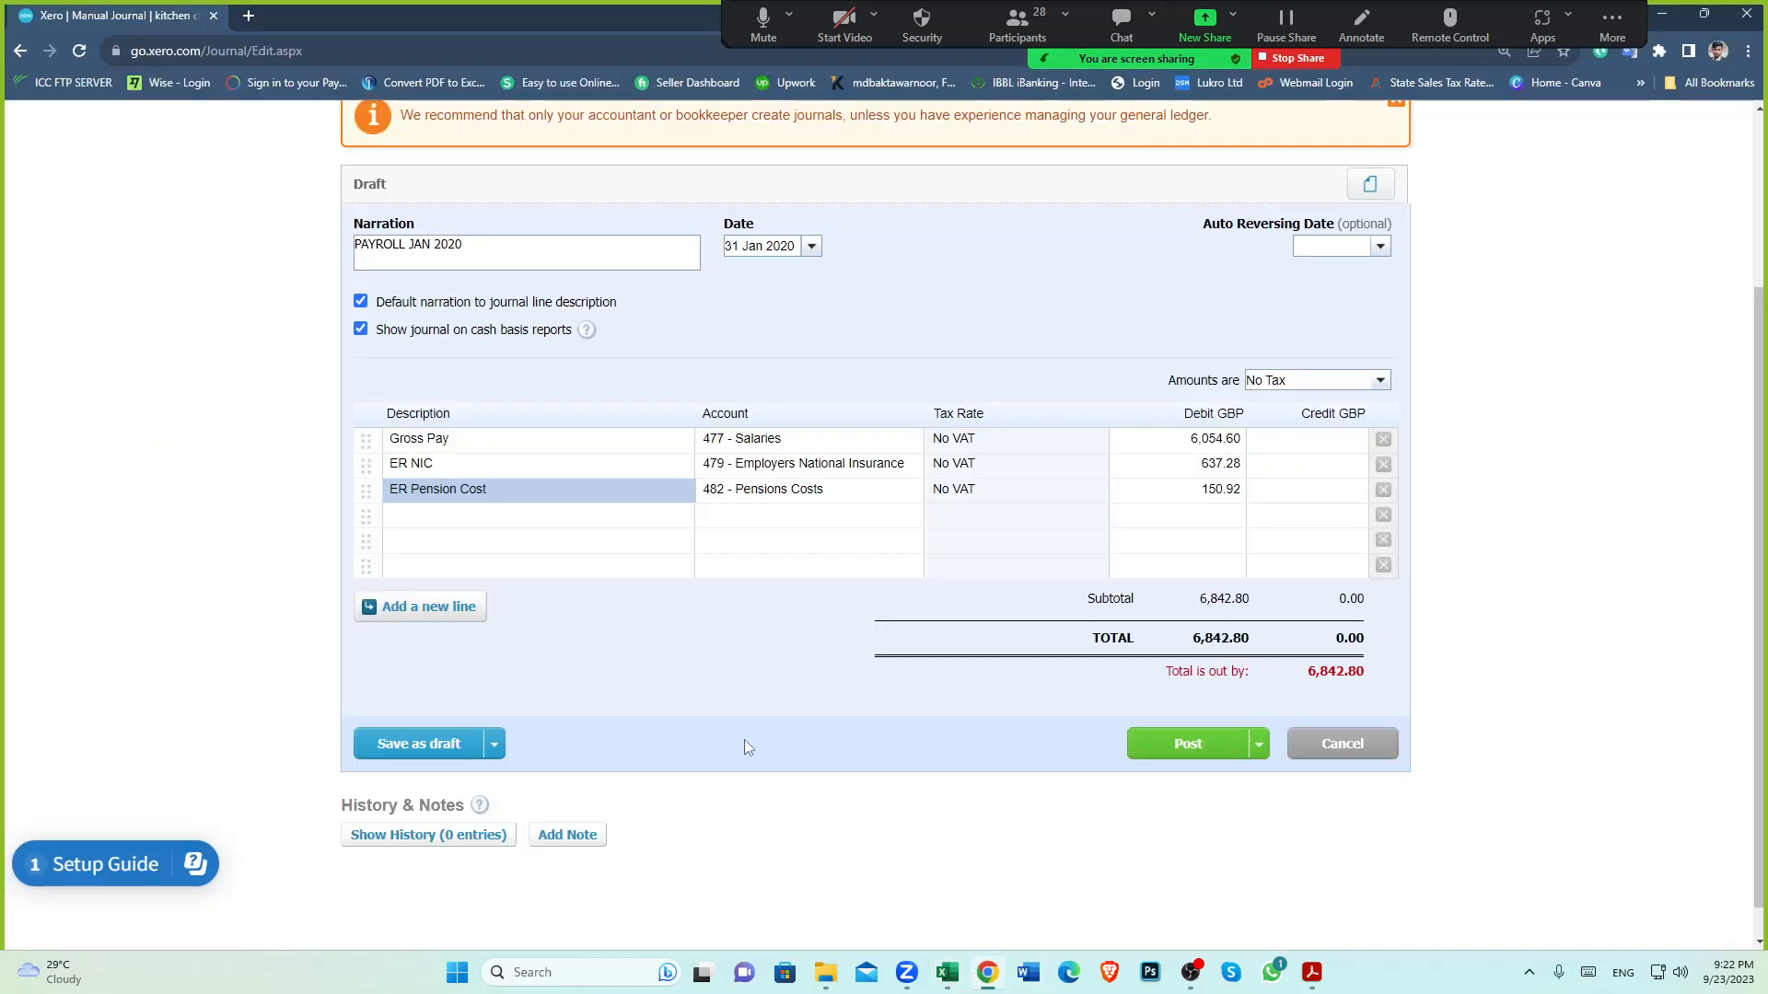
click(804, 516)
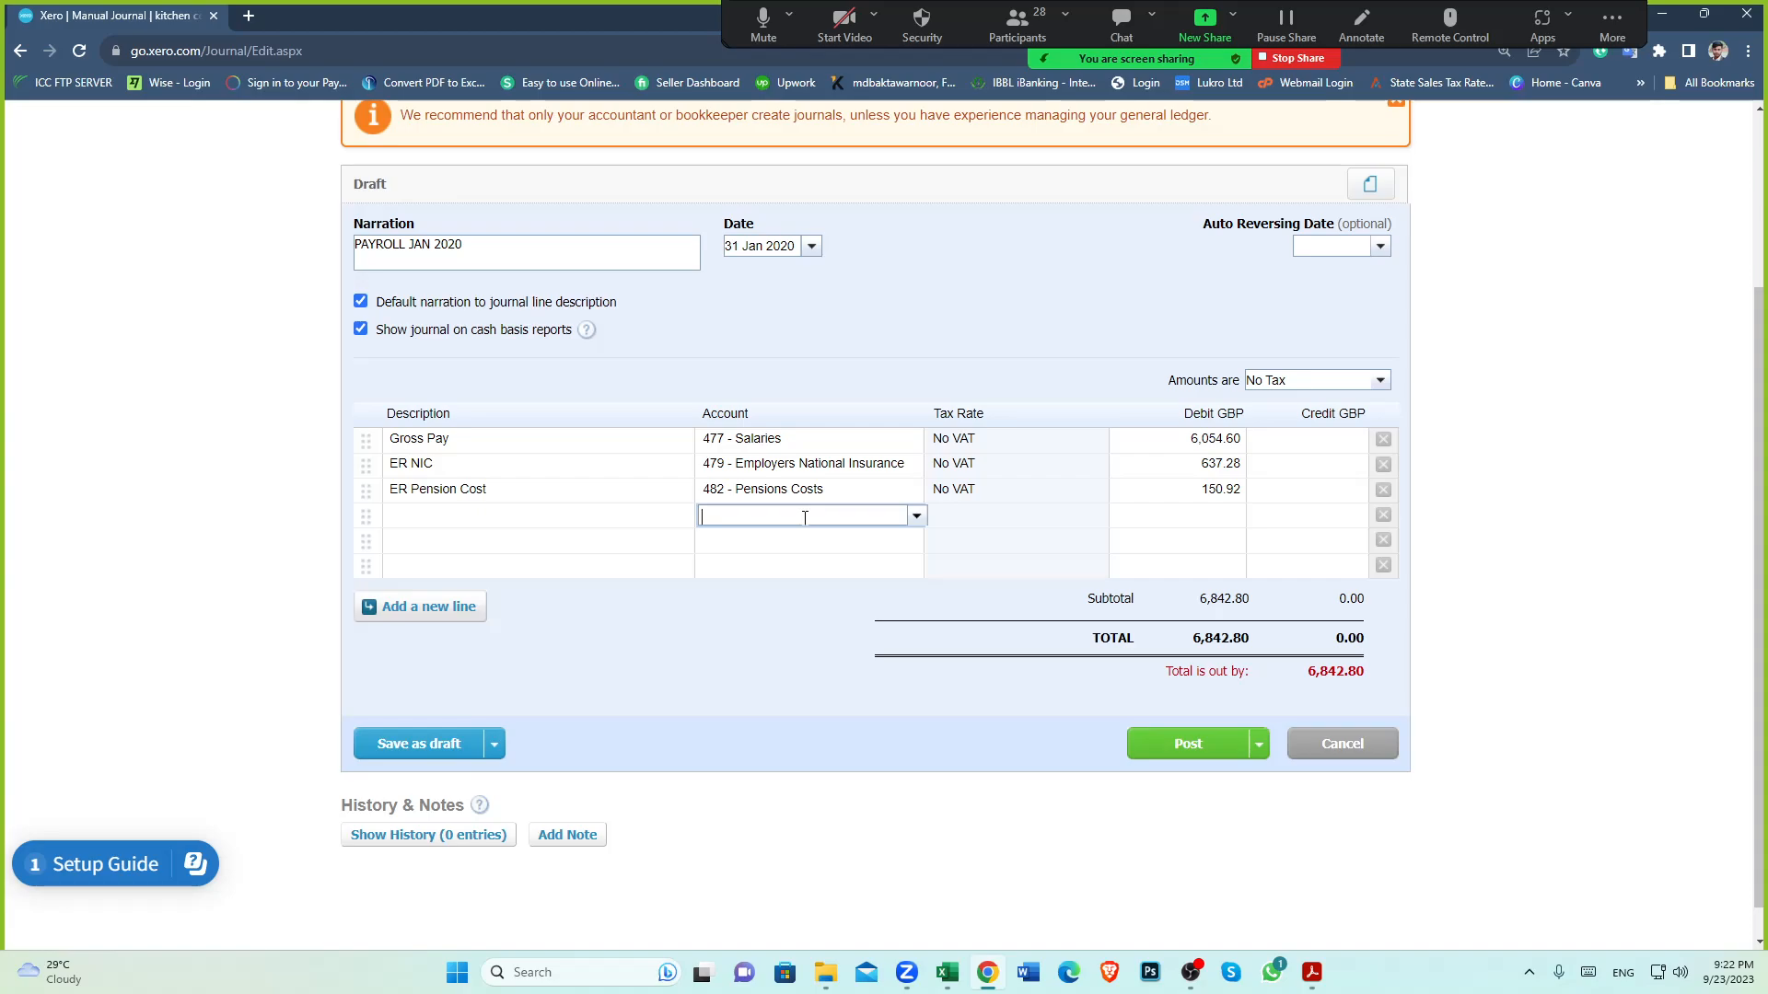
text(pay)
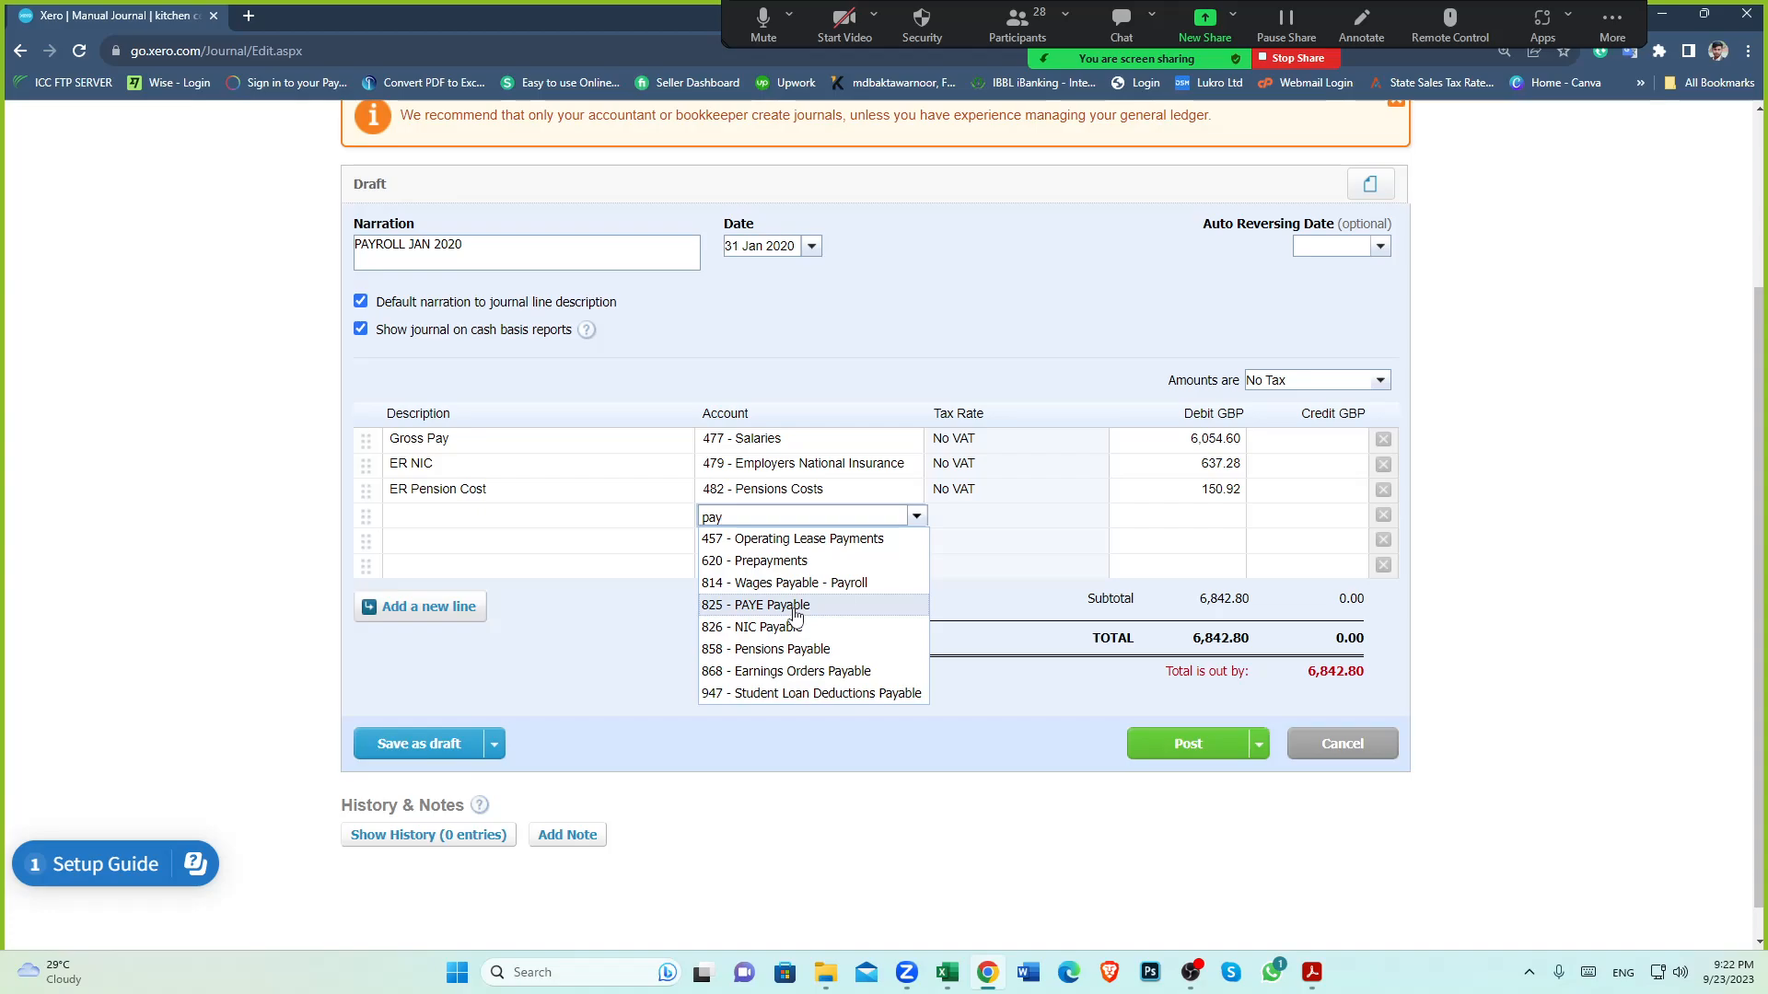
click(794, 606)
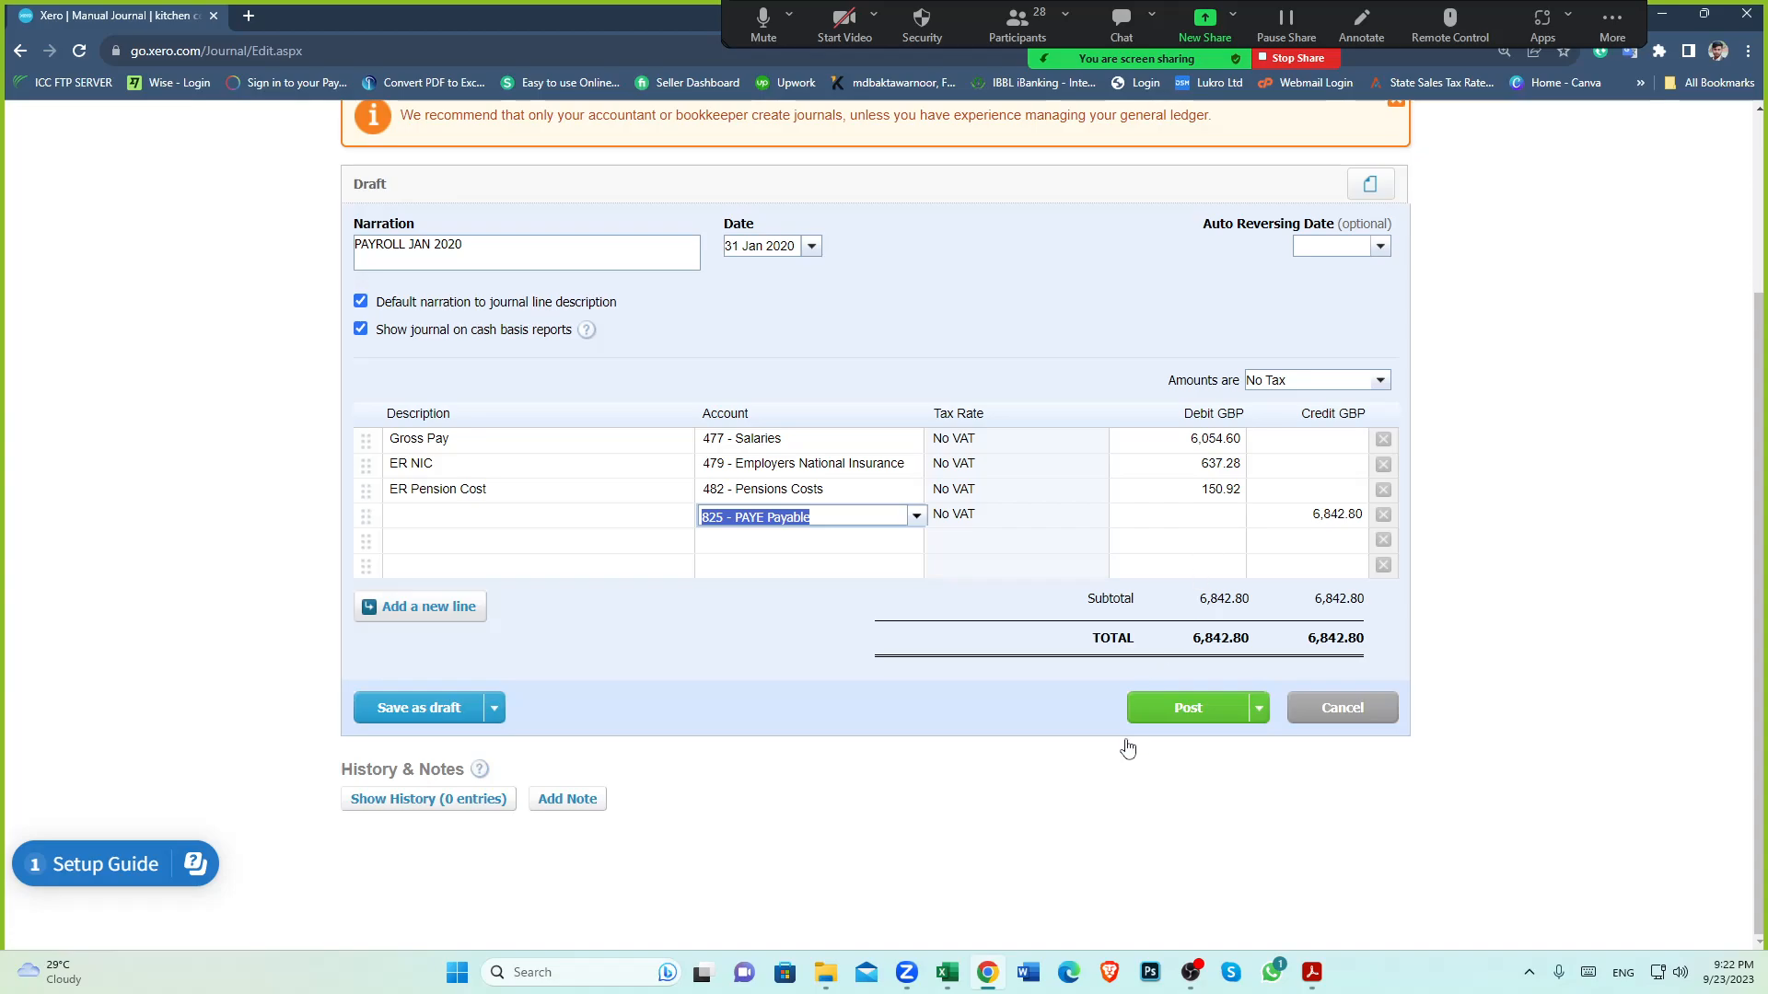
Switch to the PAYPARTIP.pdf payment summary in Acrobat and copy the P.A.Y.E. Process Date Total
mouse_move(1310, 969)
click(1364, 886)
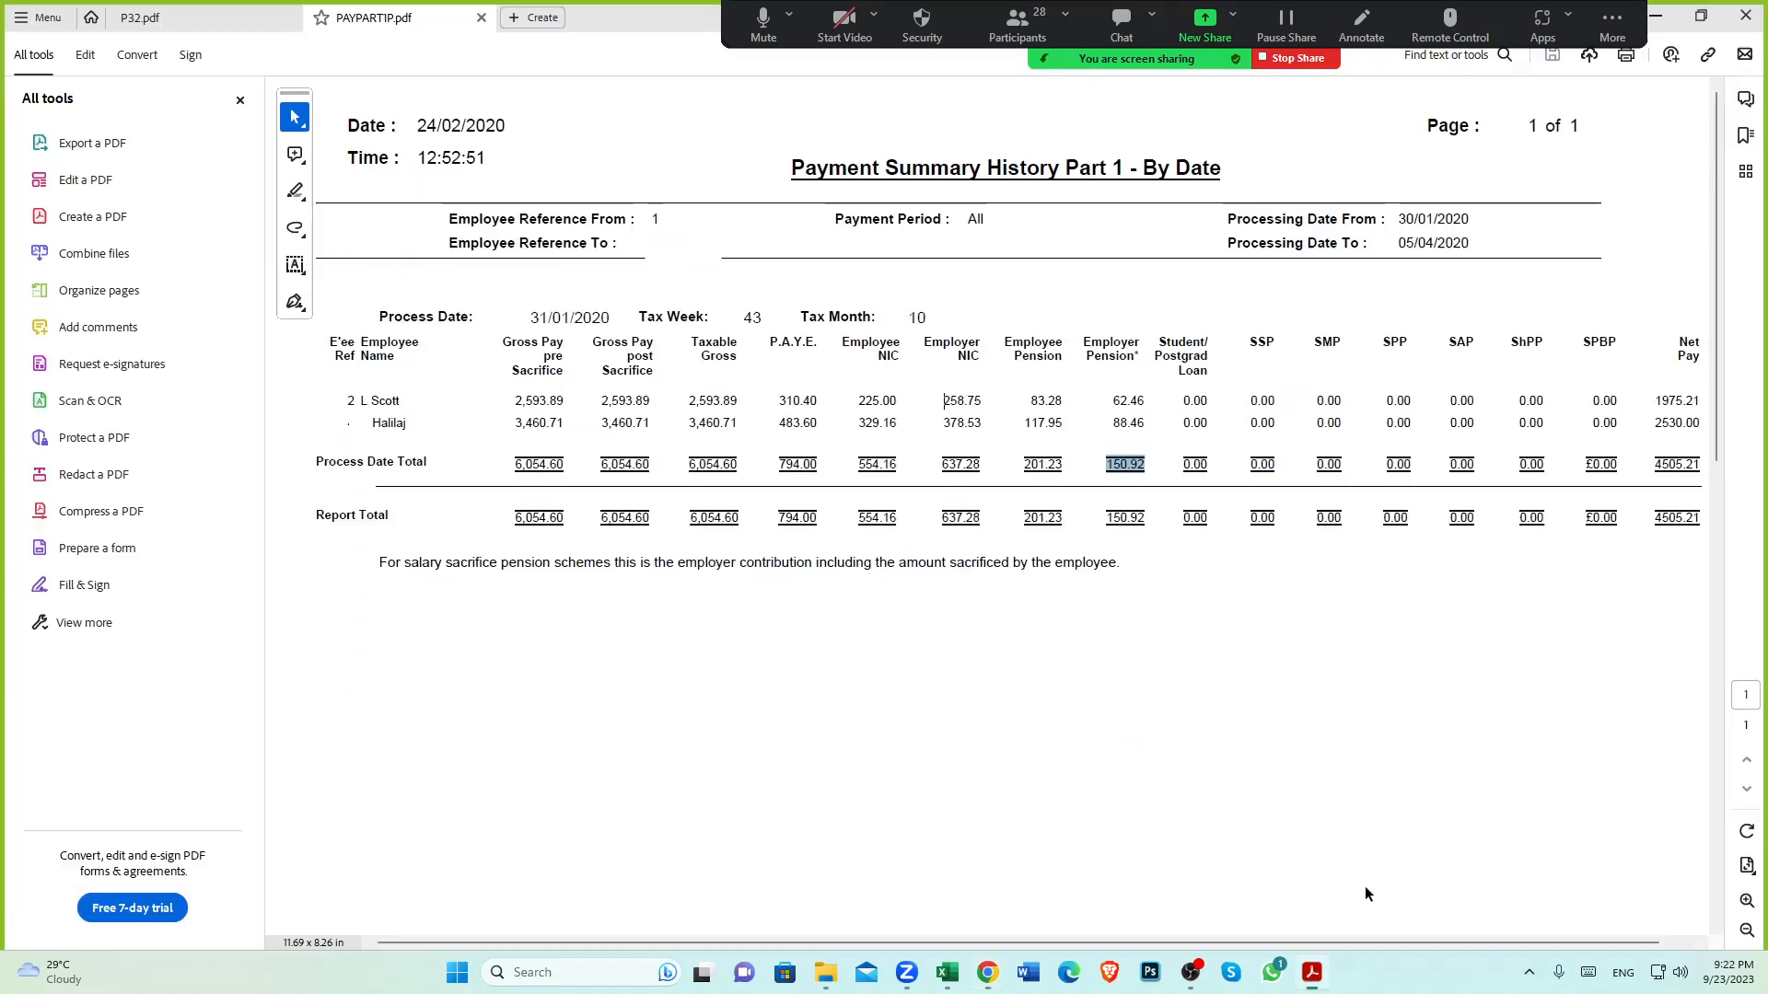
drag(767, 341, 809, 353)
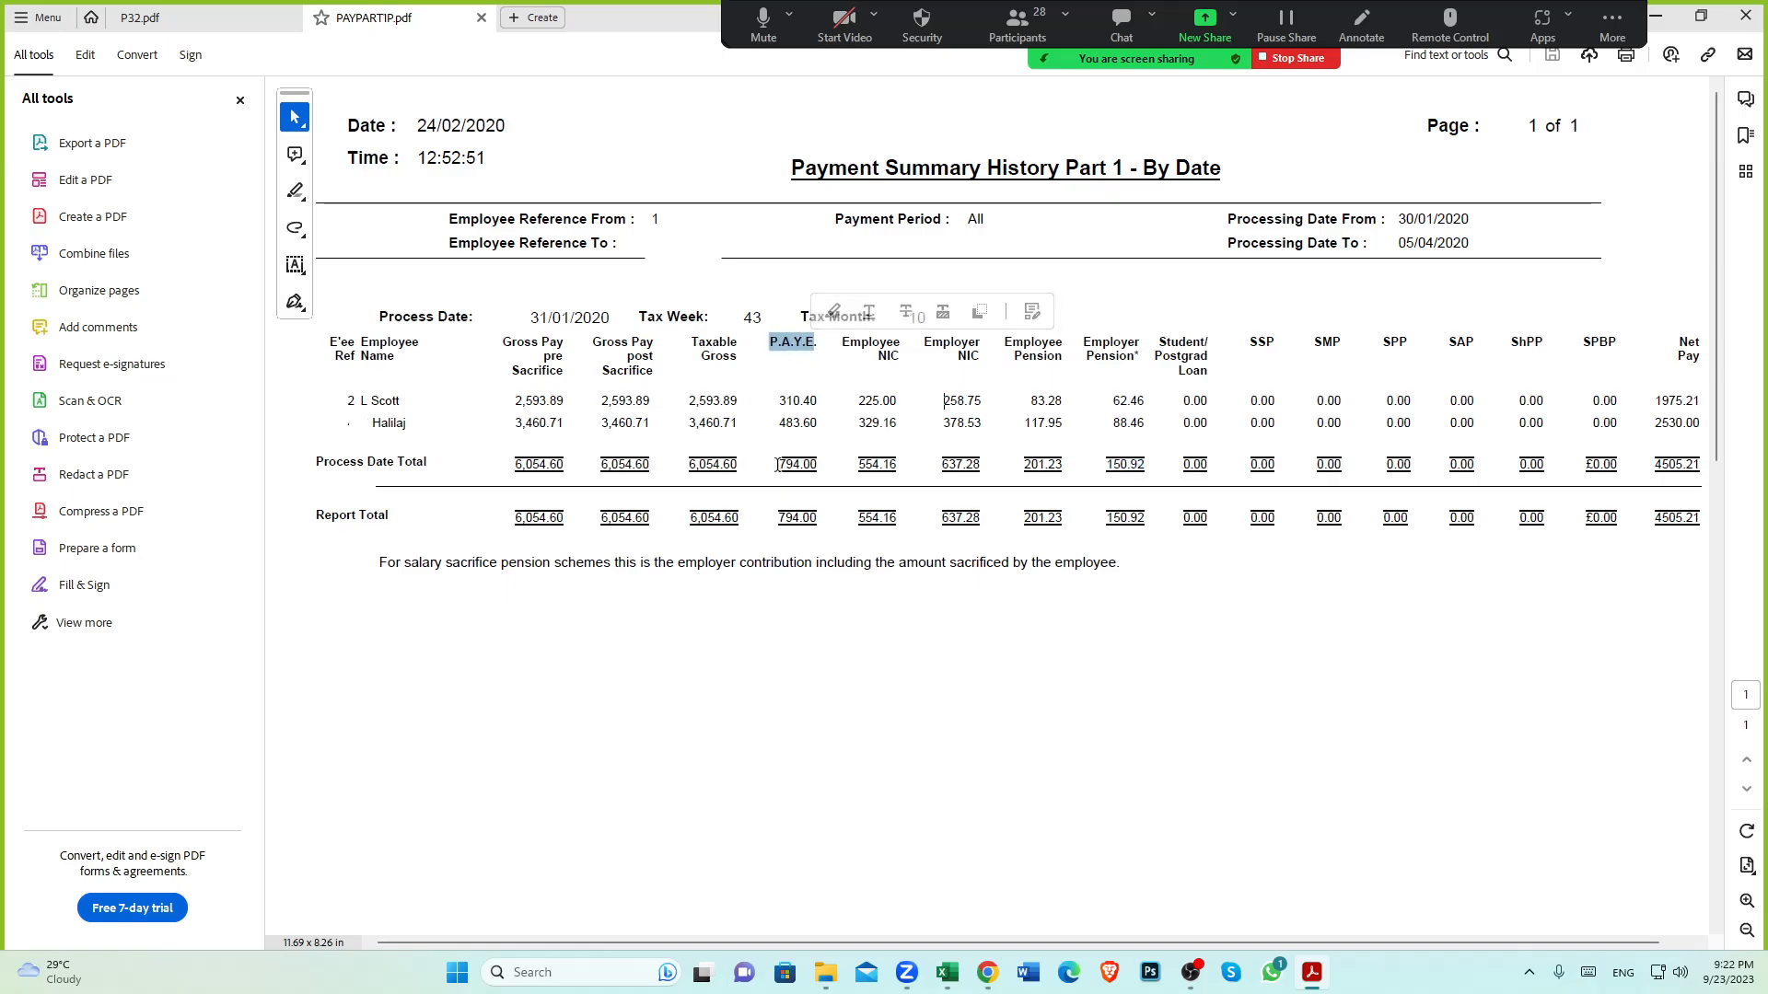
drag(776, 464, 820, 470)
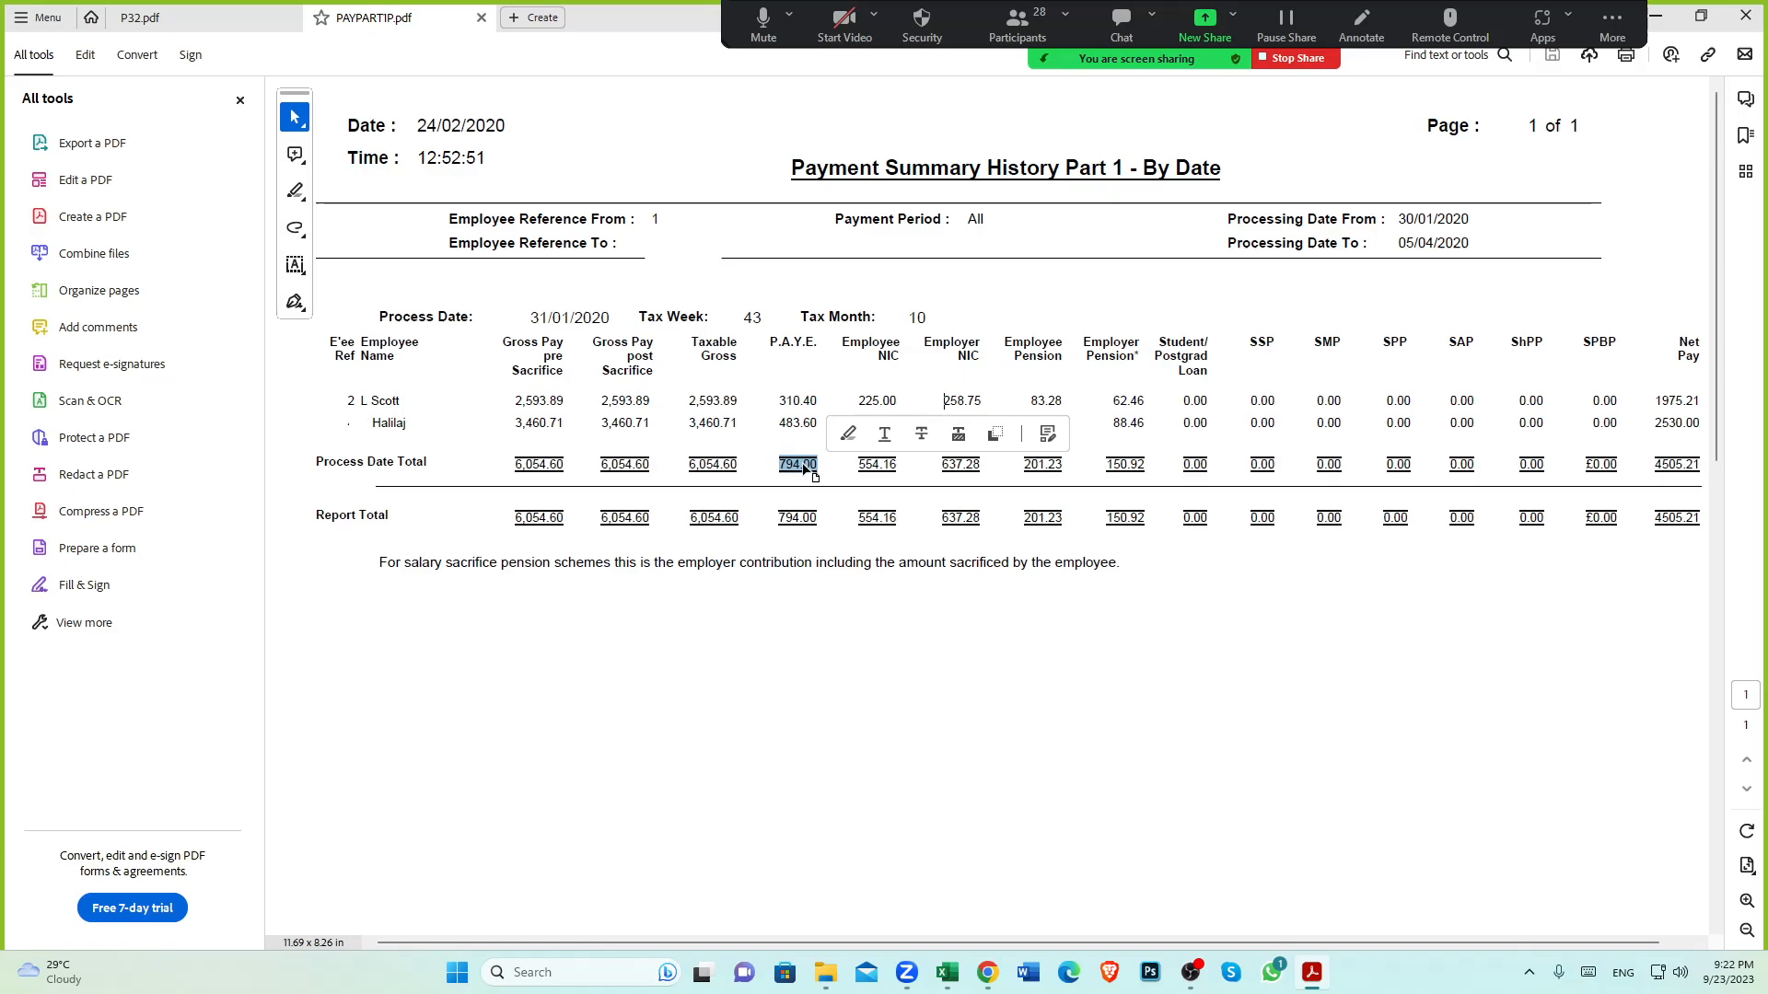
click(799, 465)
drag(778, 465, 817, 465)
right_click(800, 468)
click(758, 475)
right_click(807, 468)
click(828, 478)
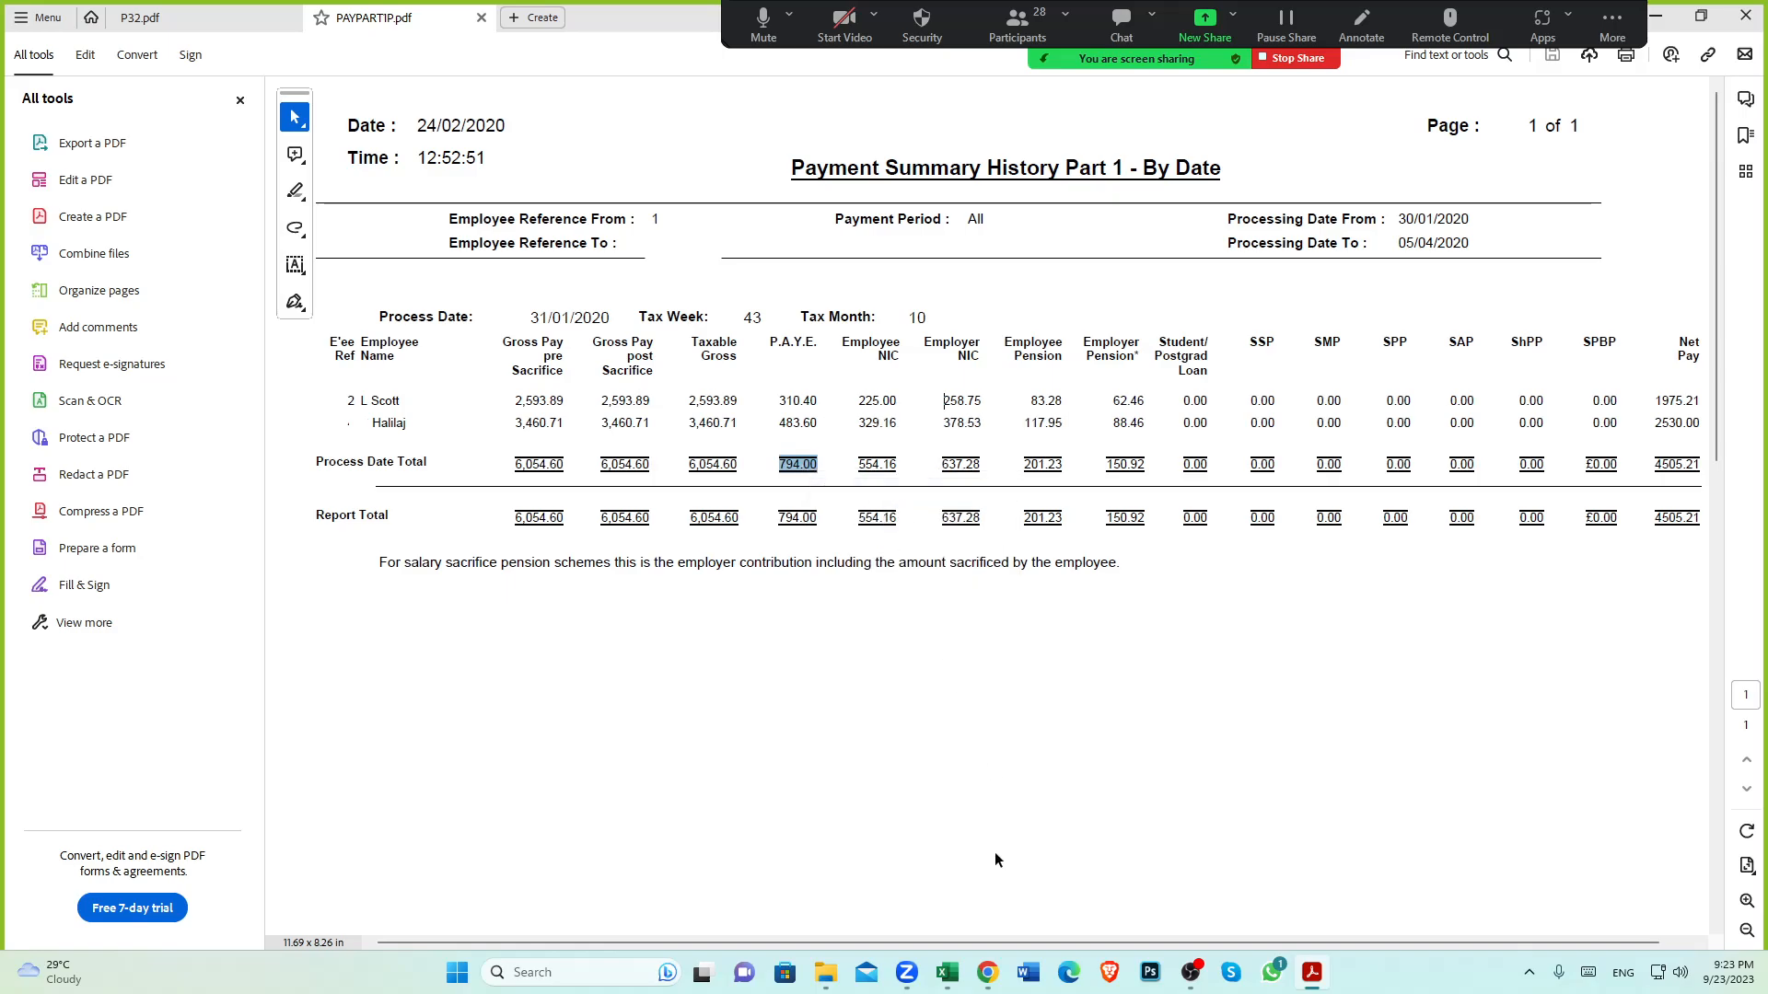
Switch to Xero in Chrome and replace the credit amount of the 825 - PAYE Payable line with 794.00
click(987, 973)
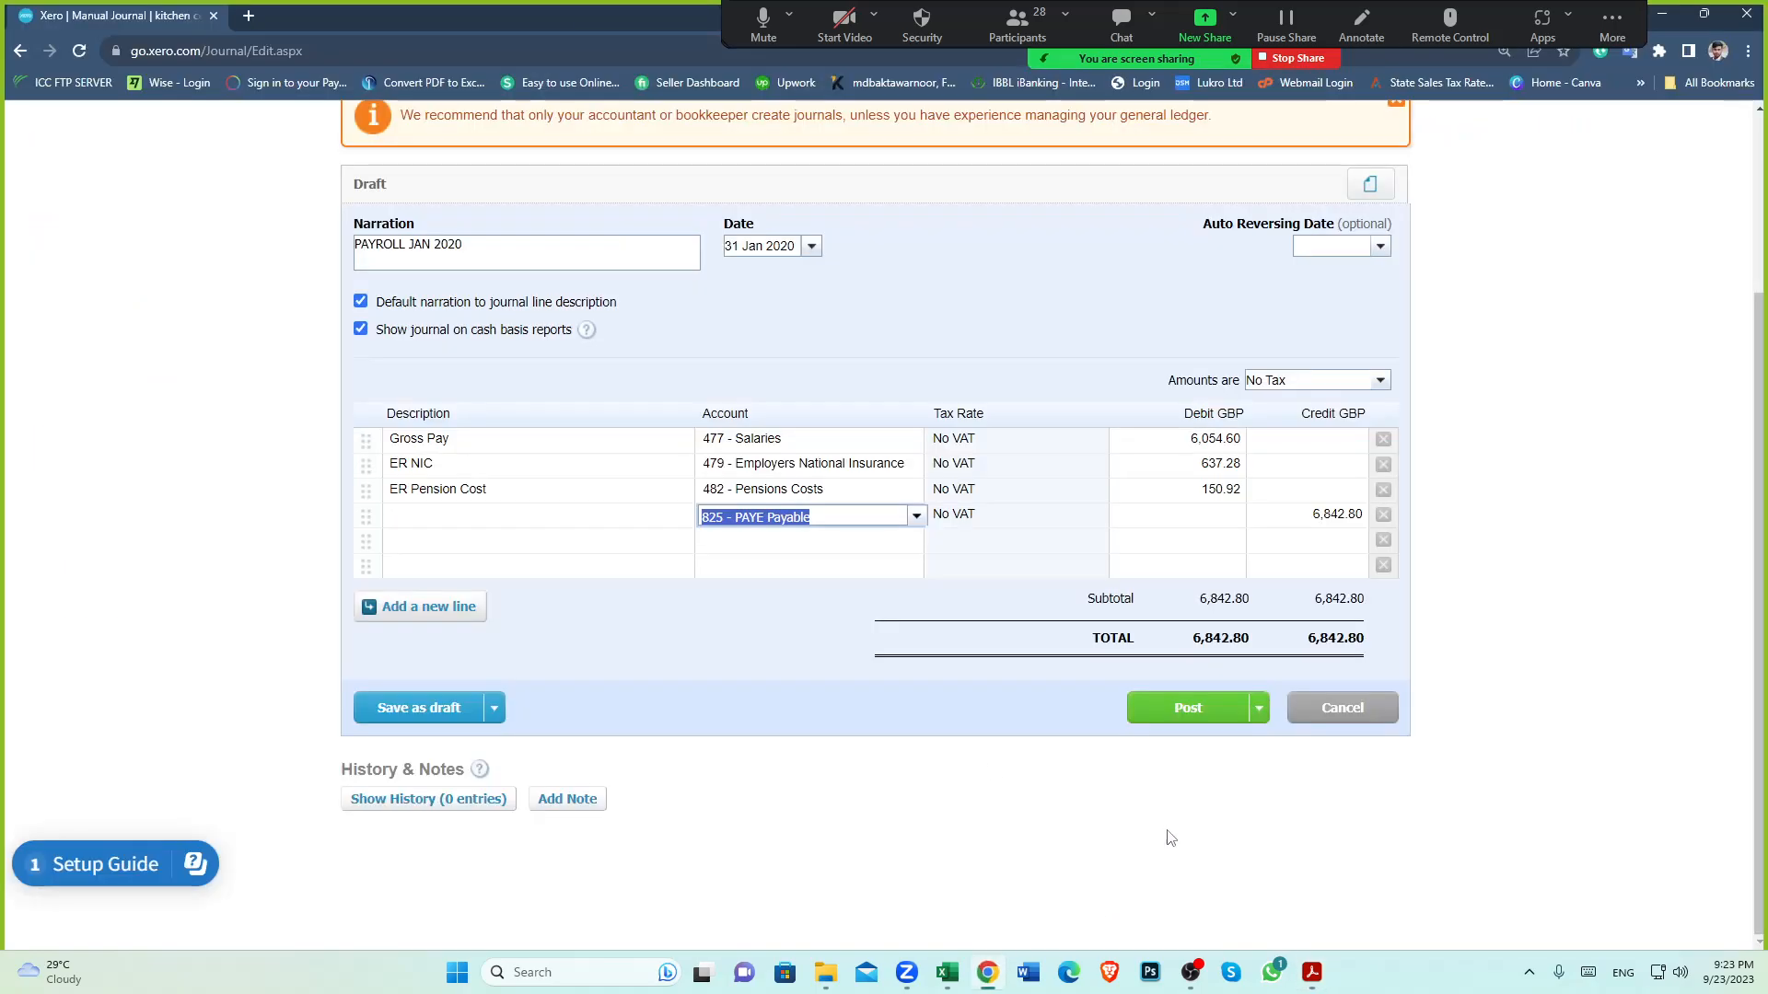
click(1326, 517)
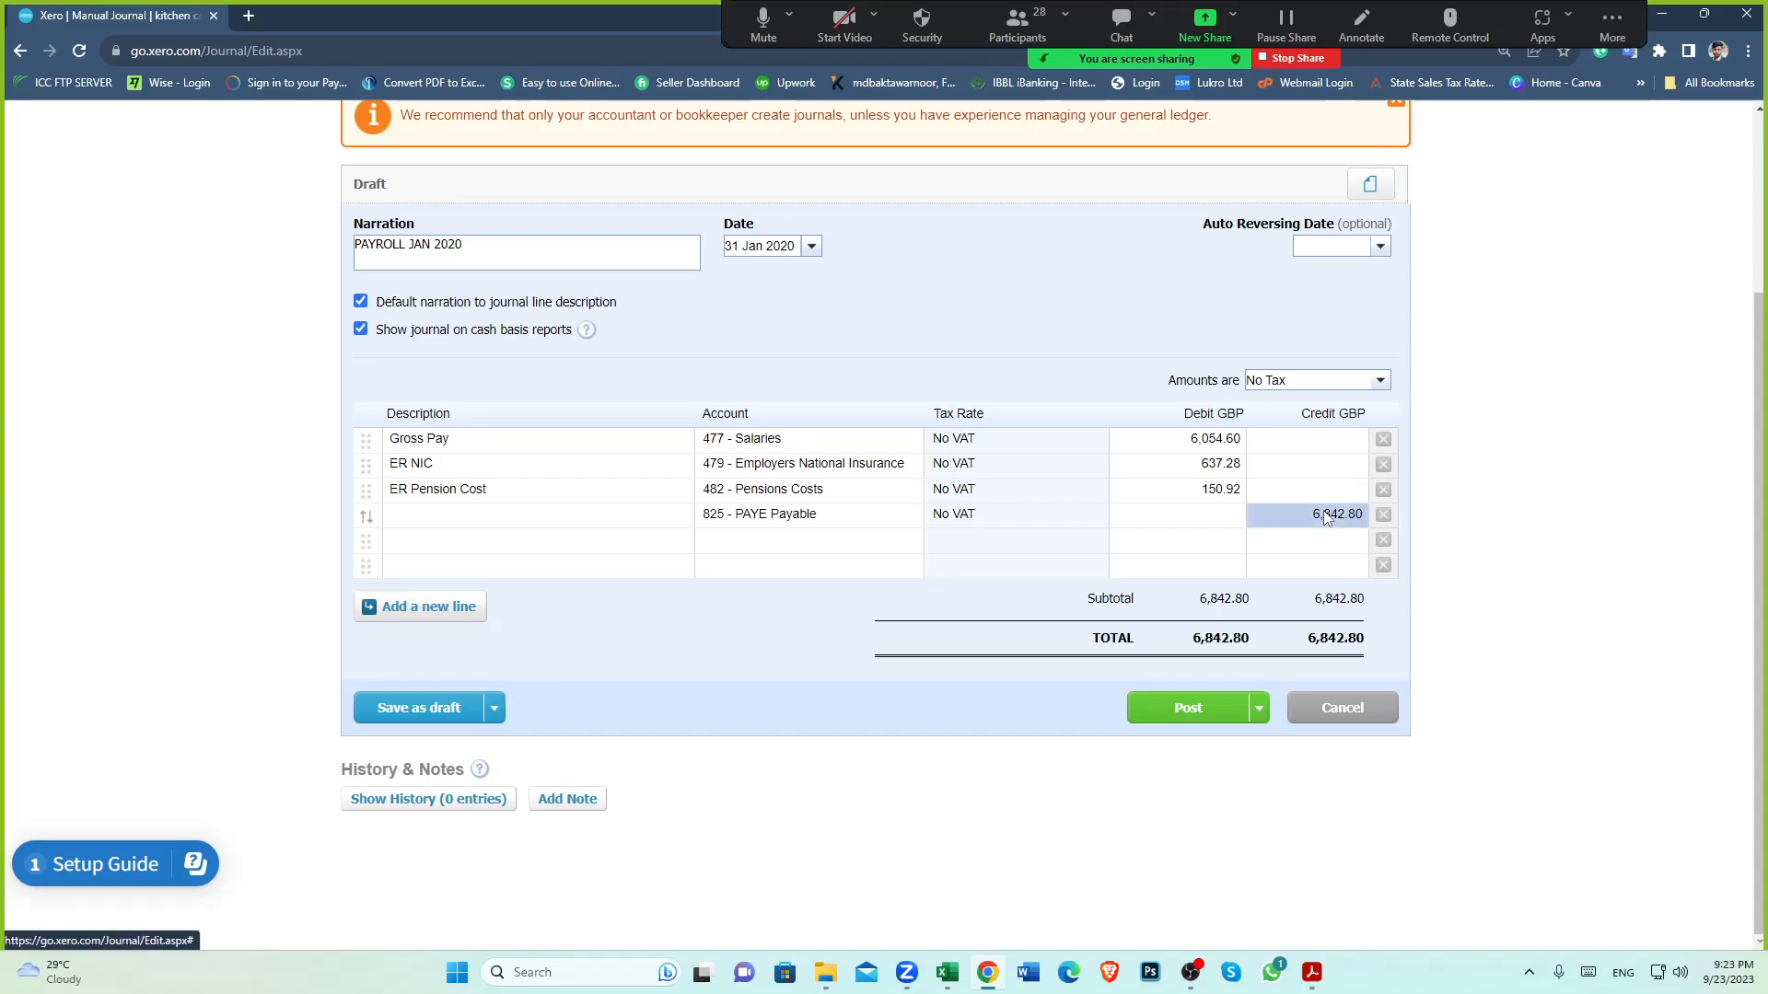
key(ctrl+v)
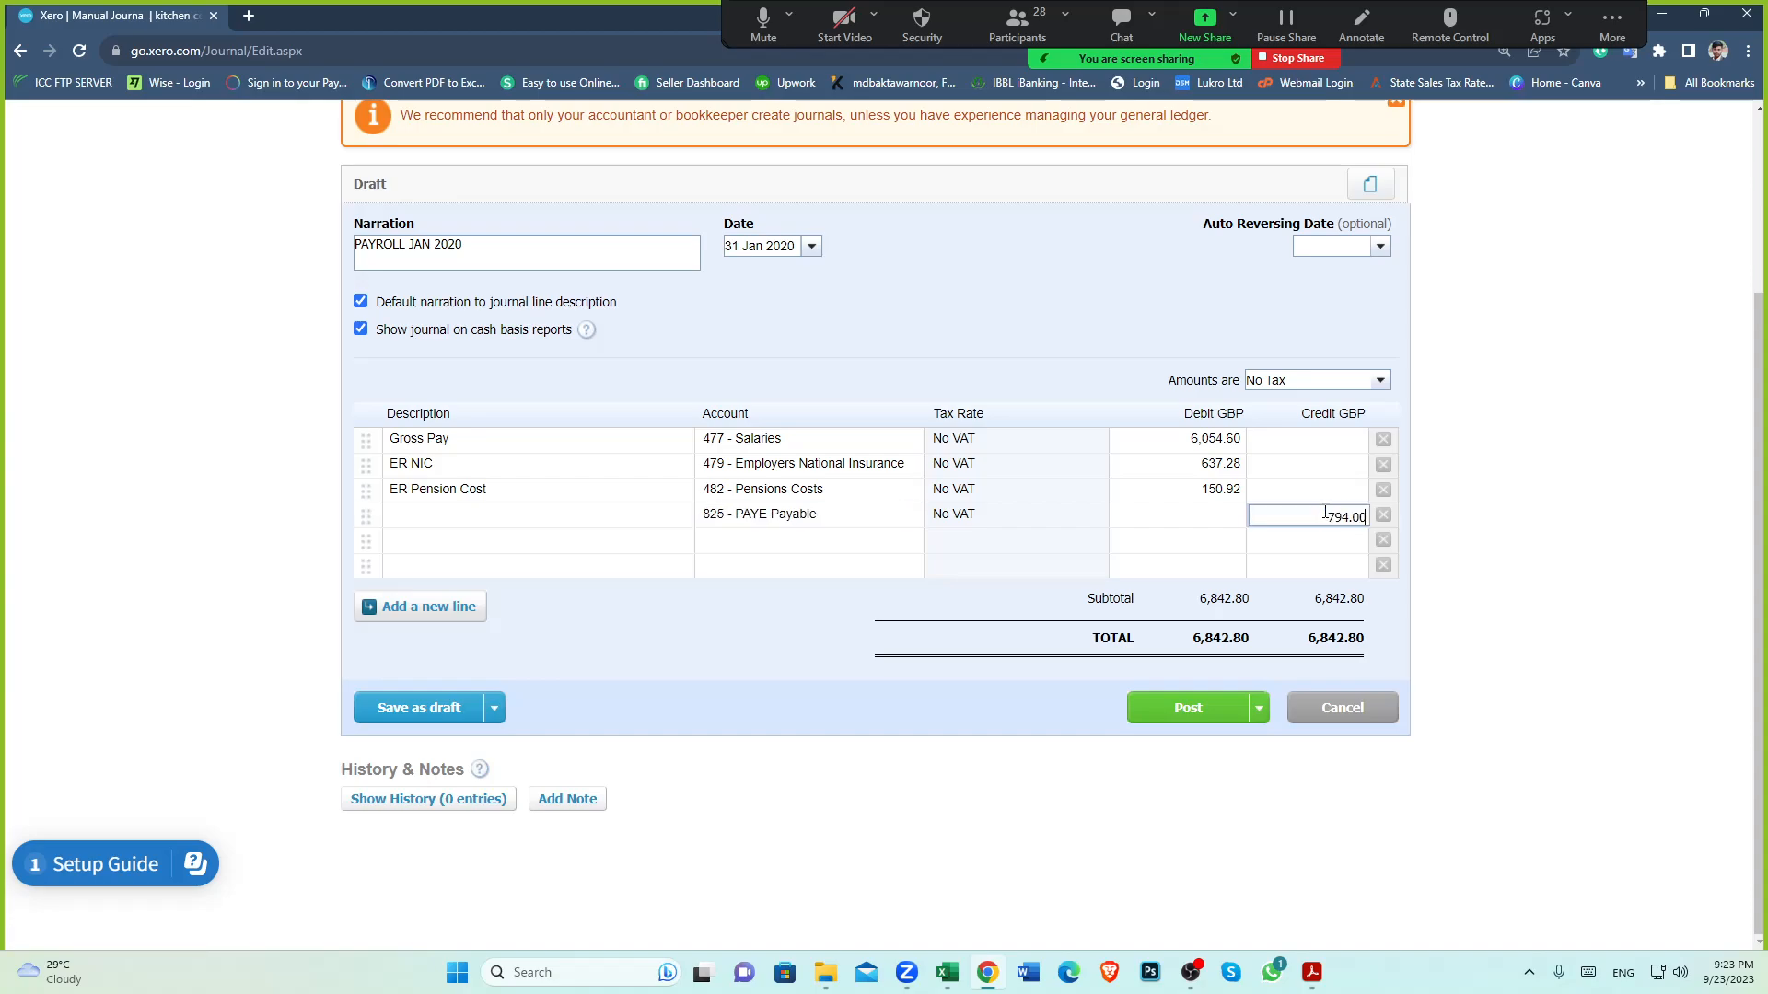
key(Tab)
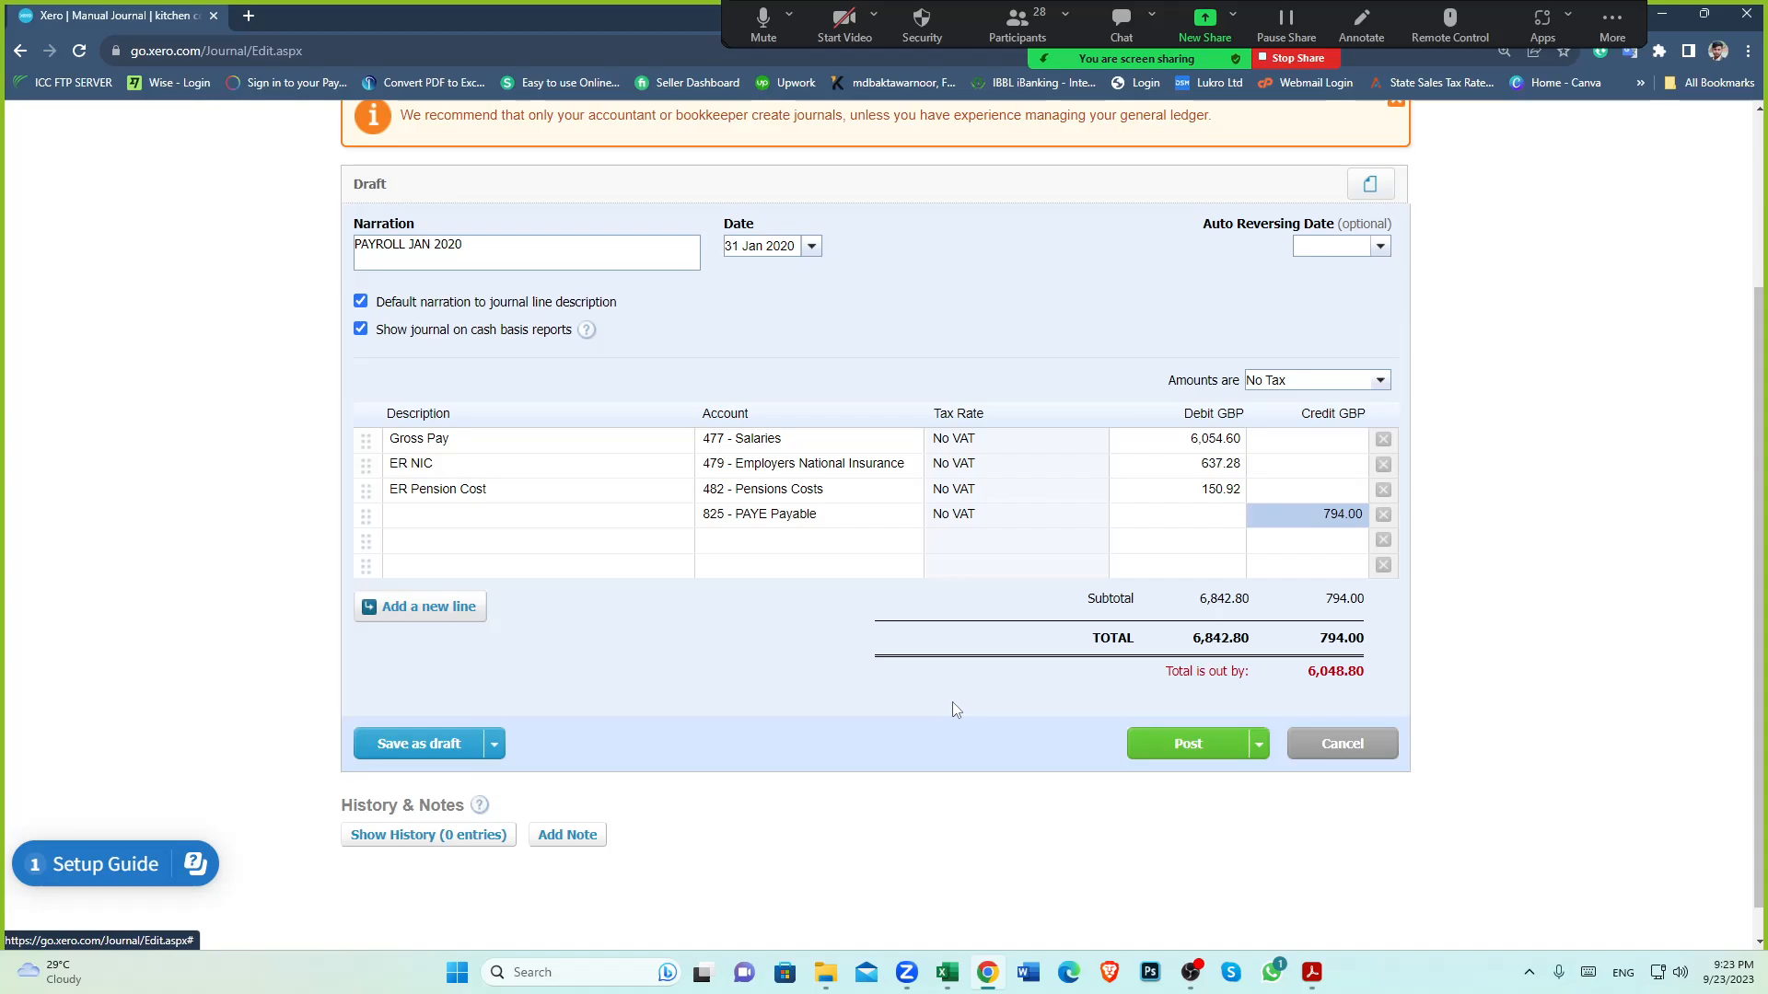
Switch to the Excel payroll journal and check the Pension Payable and NI Payable rows and their credit entries
click(947, 972)
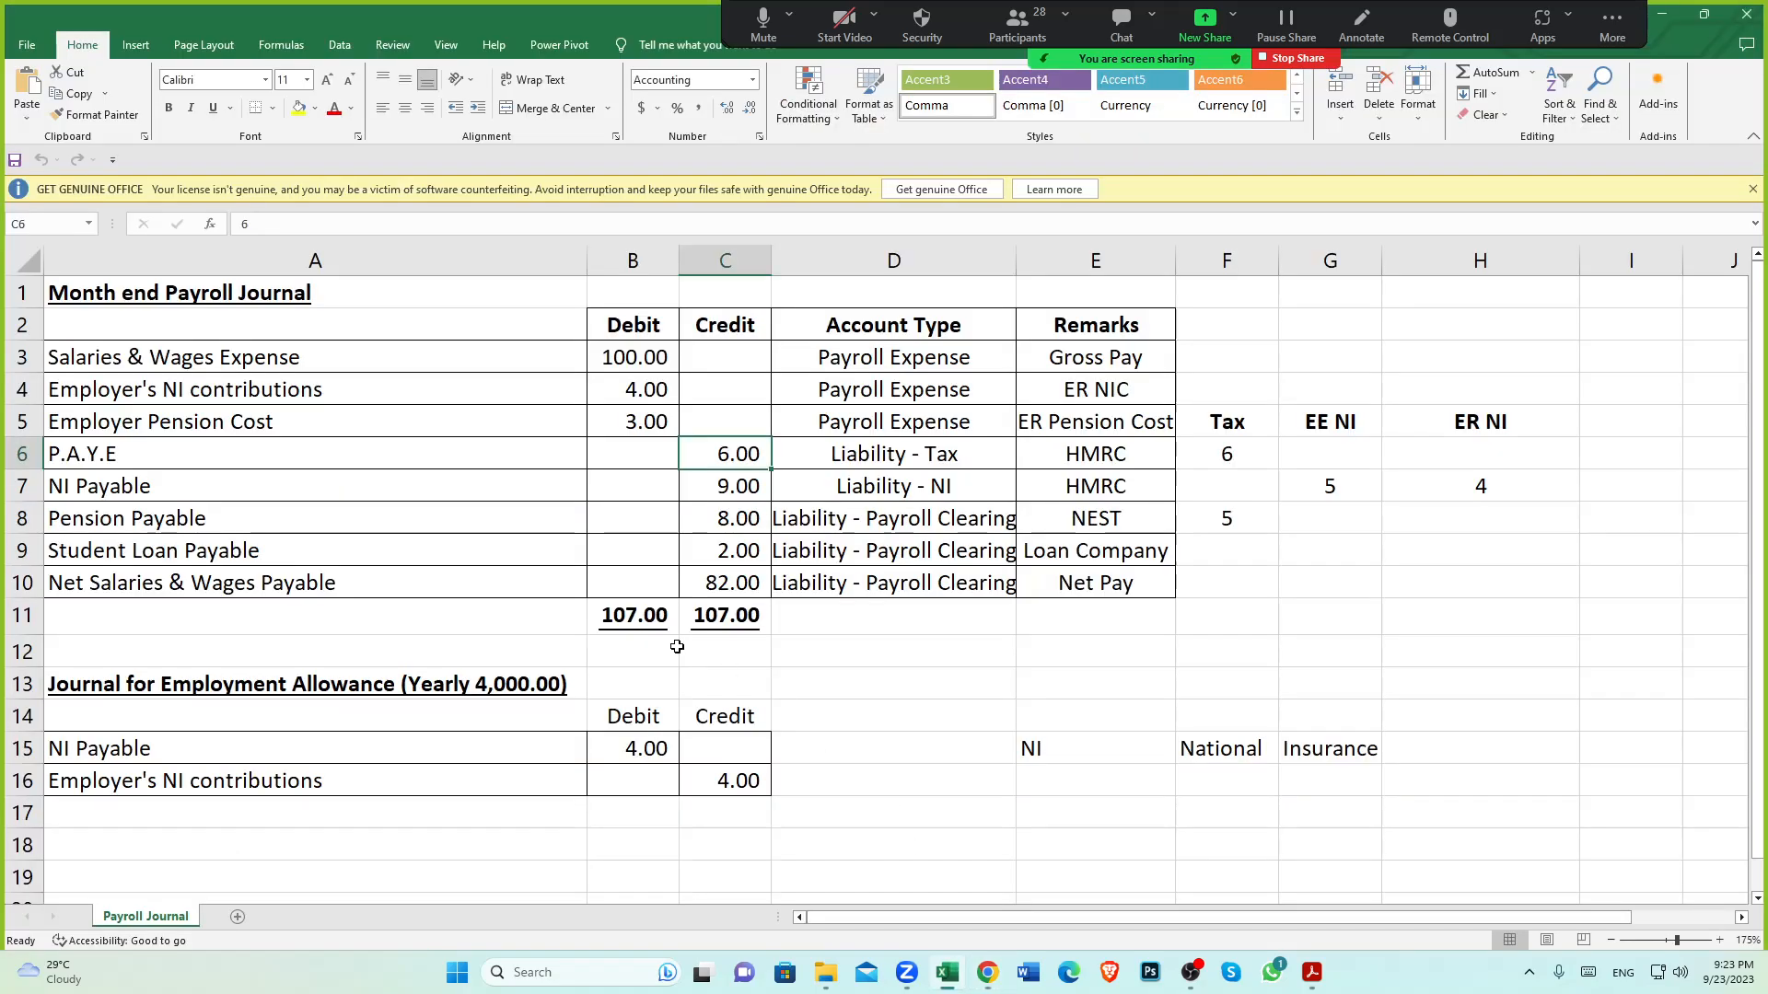
click(147, 519)
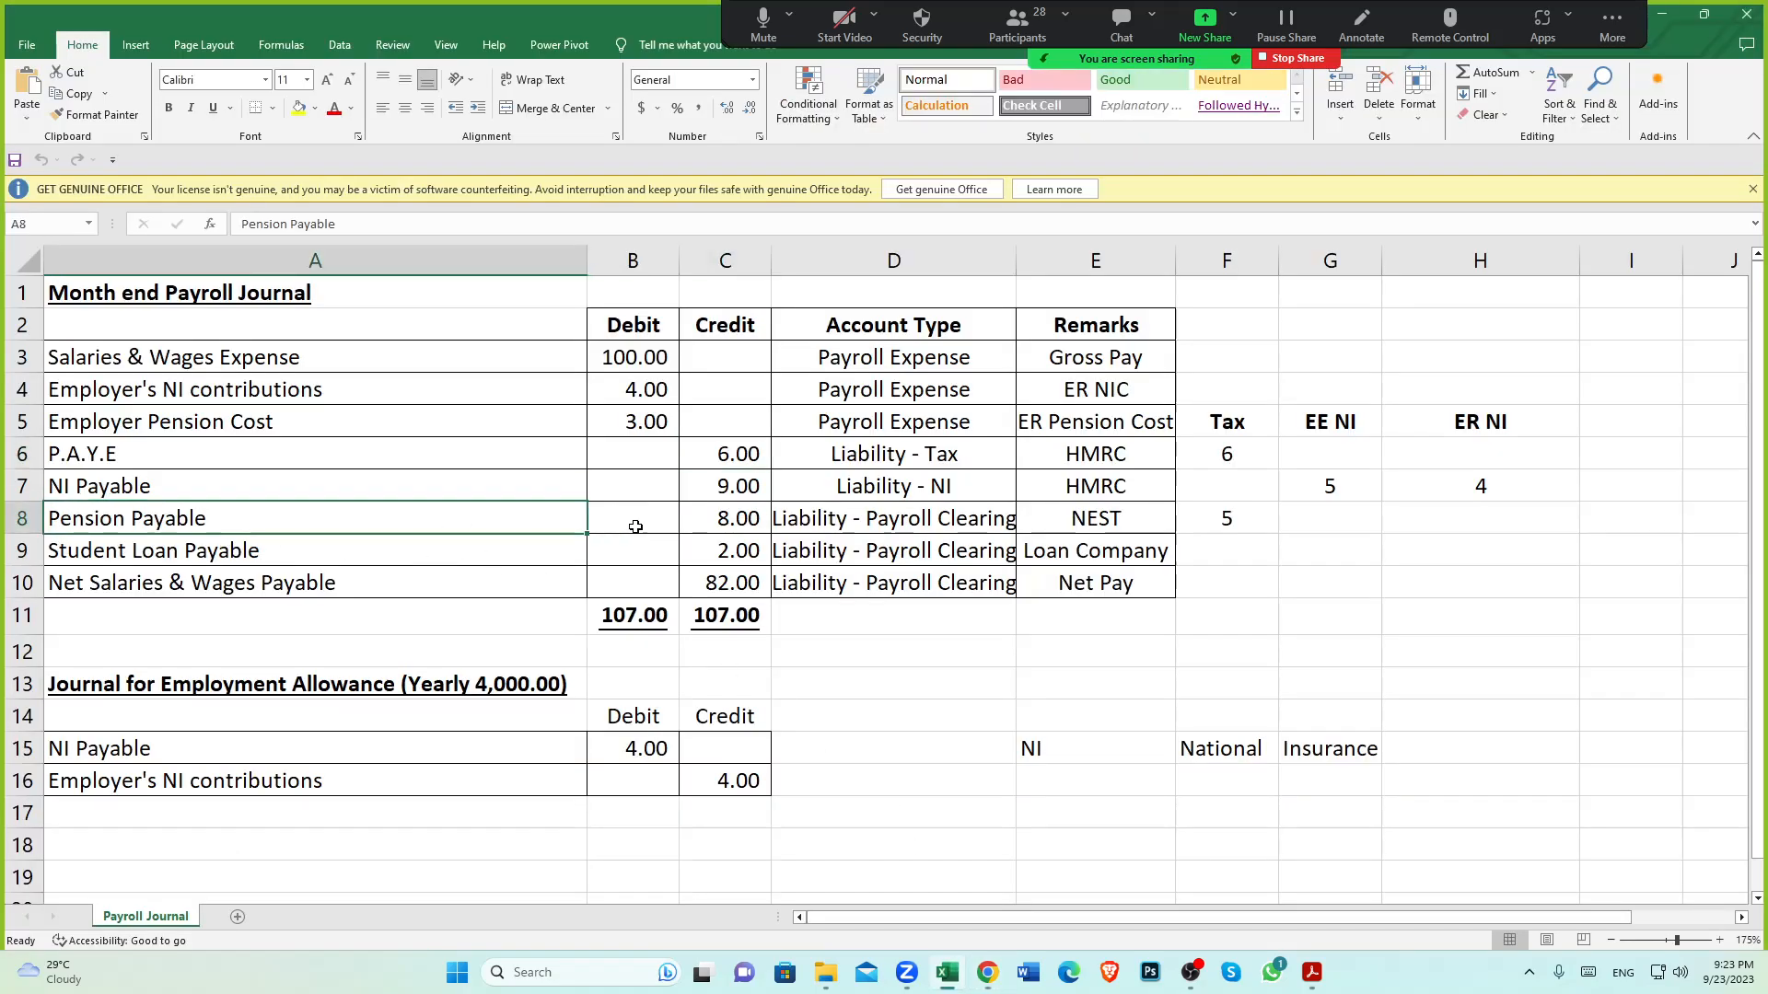
click(717, 521)
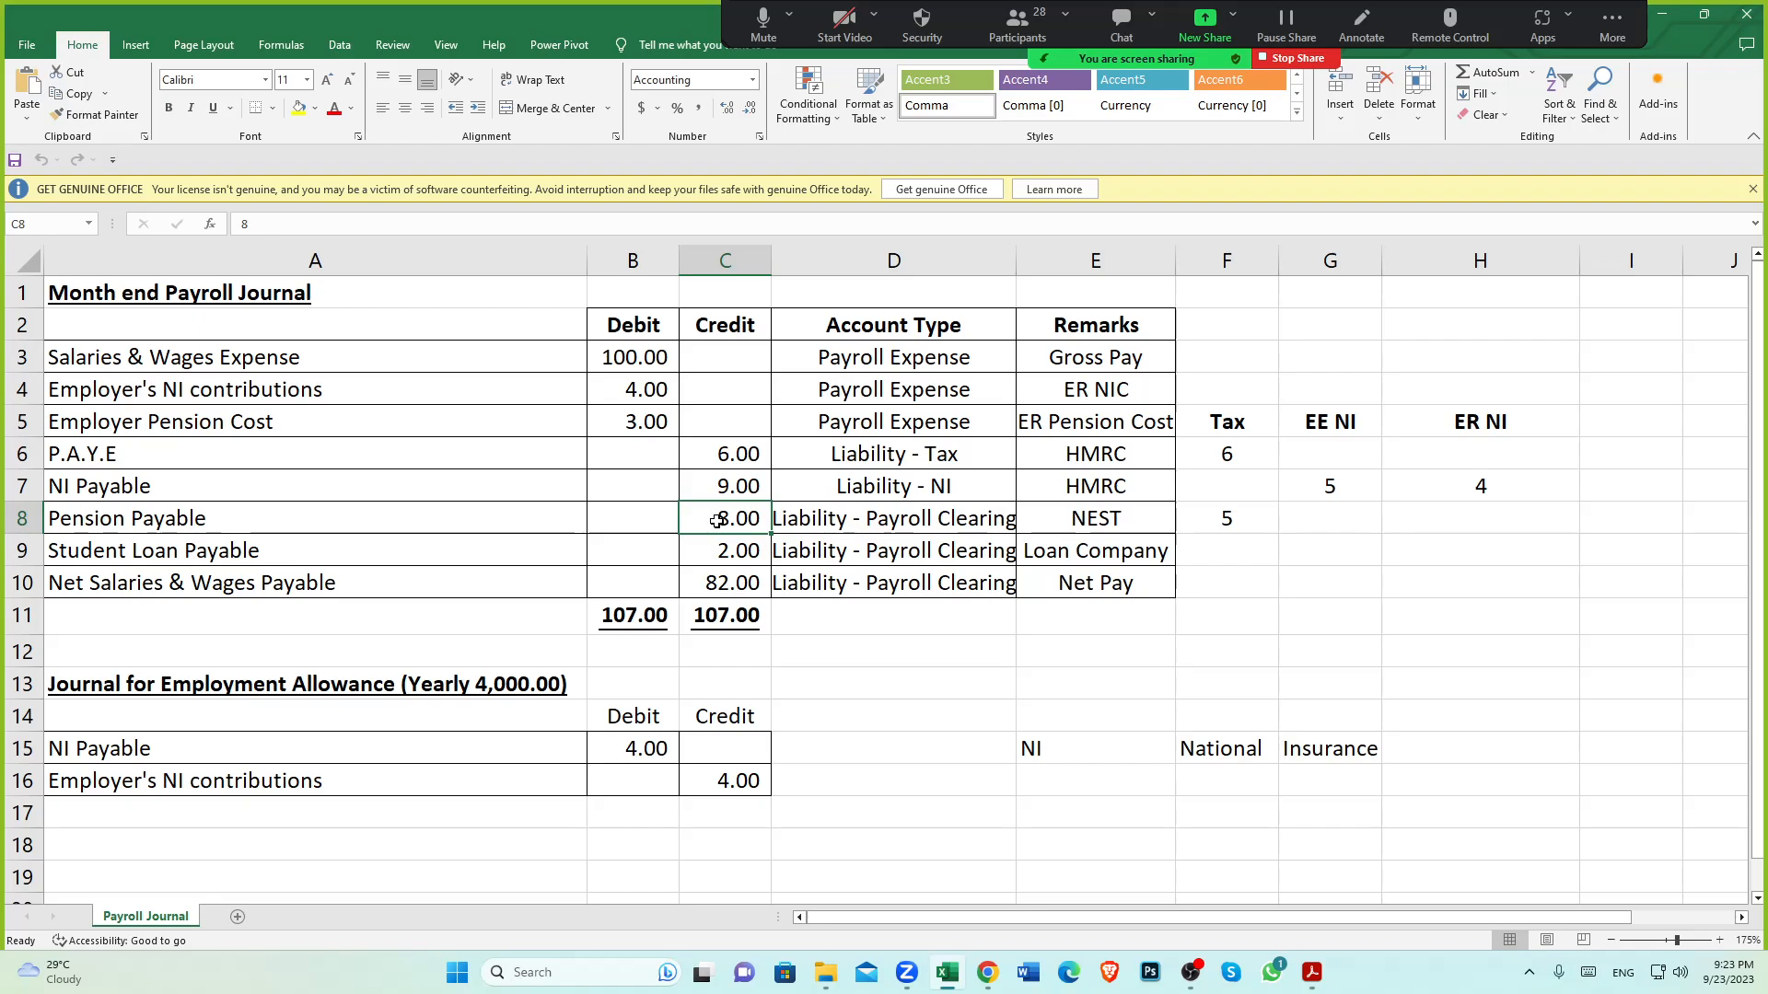
click(142, 490)
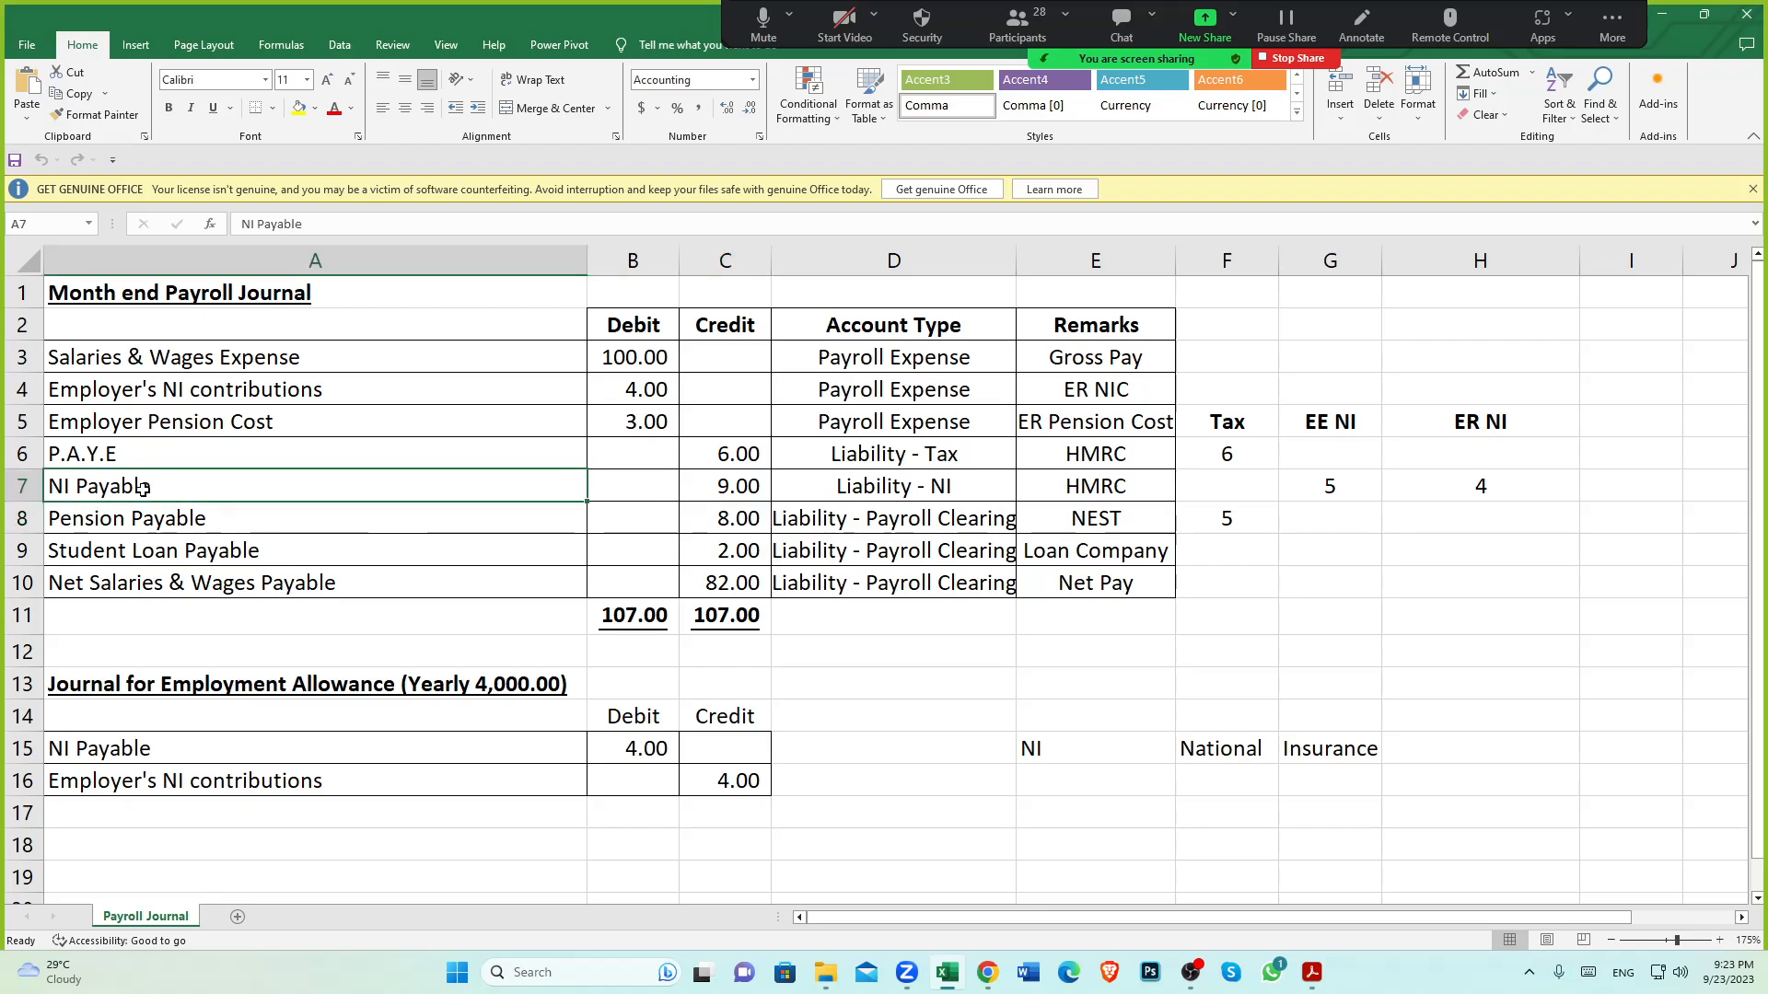
click(748, 493)
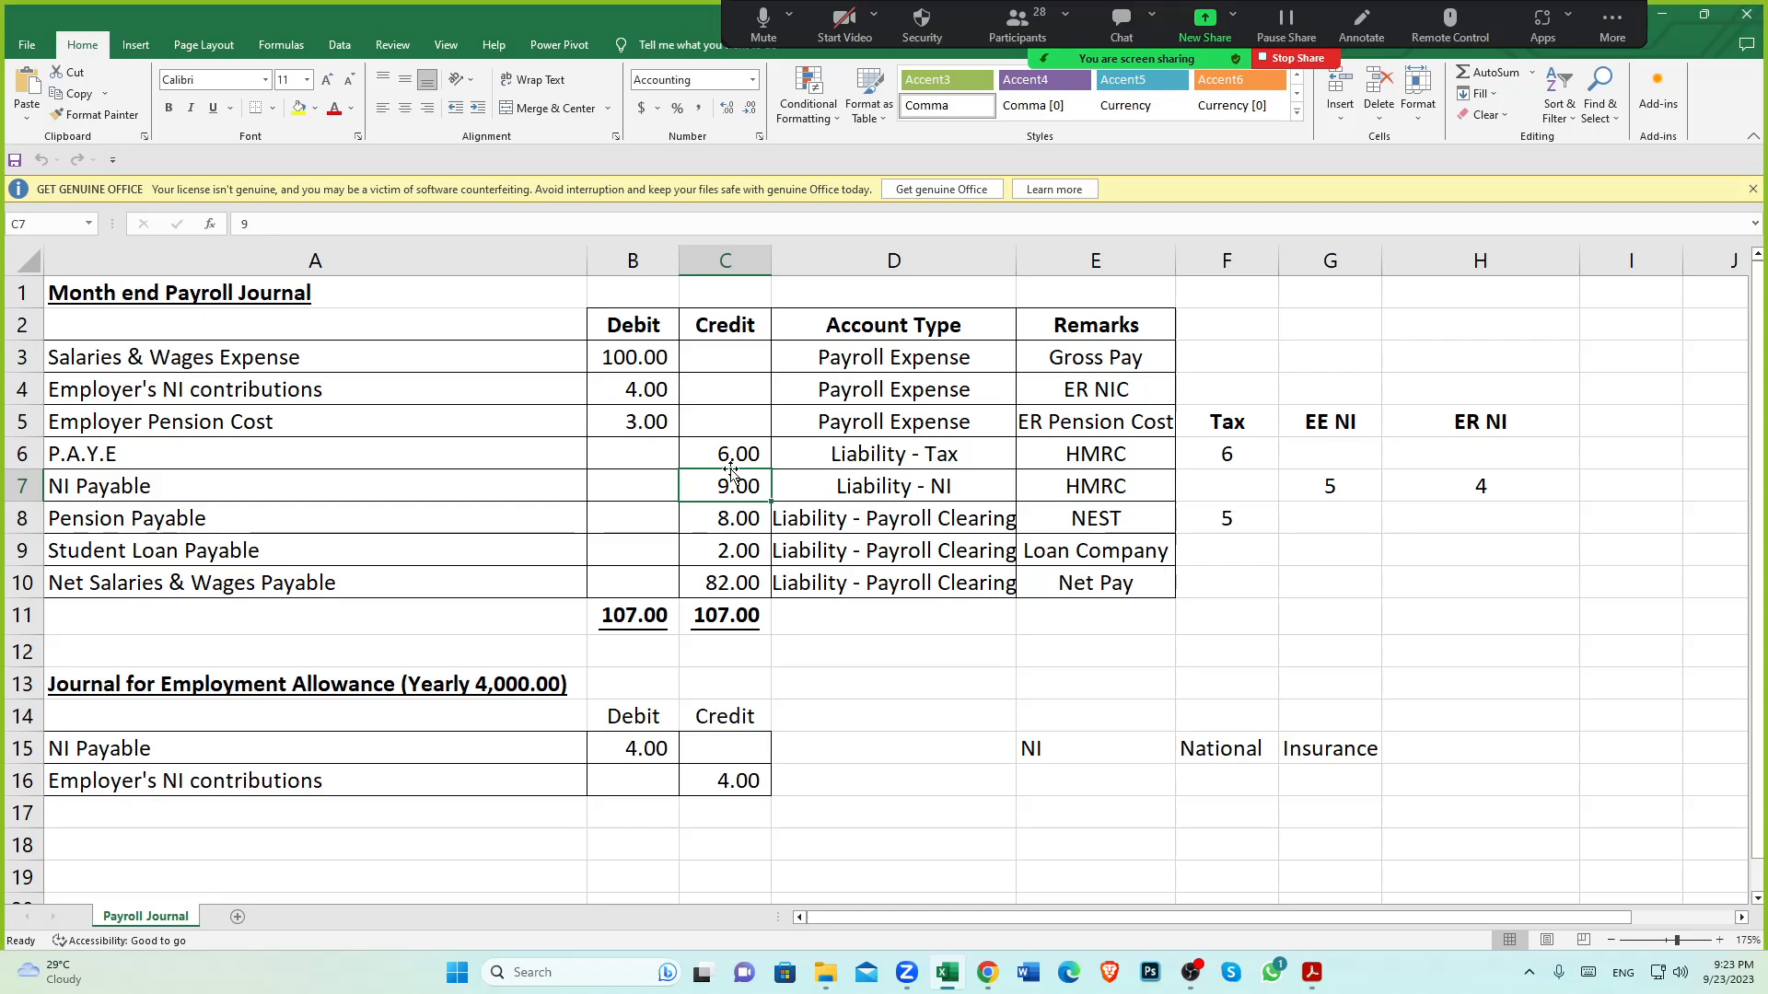
Mute all participants in the Zoom meeting and close the participant list
click(1015, 35)
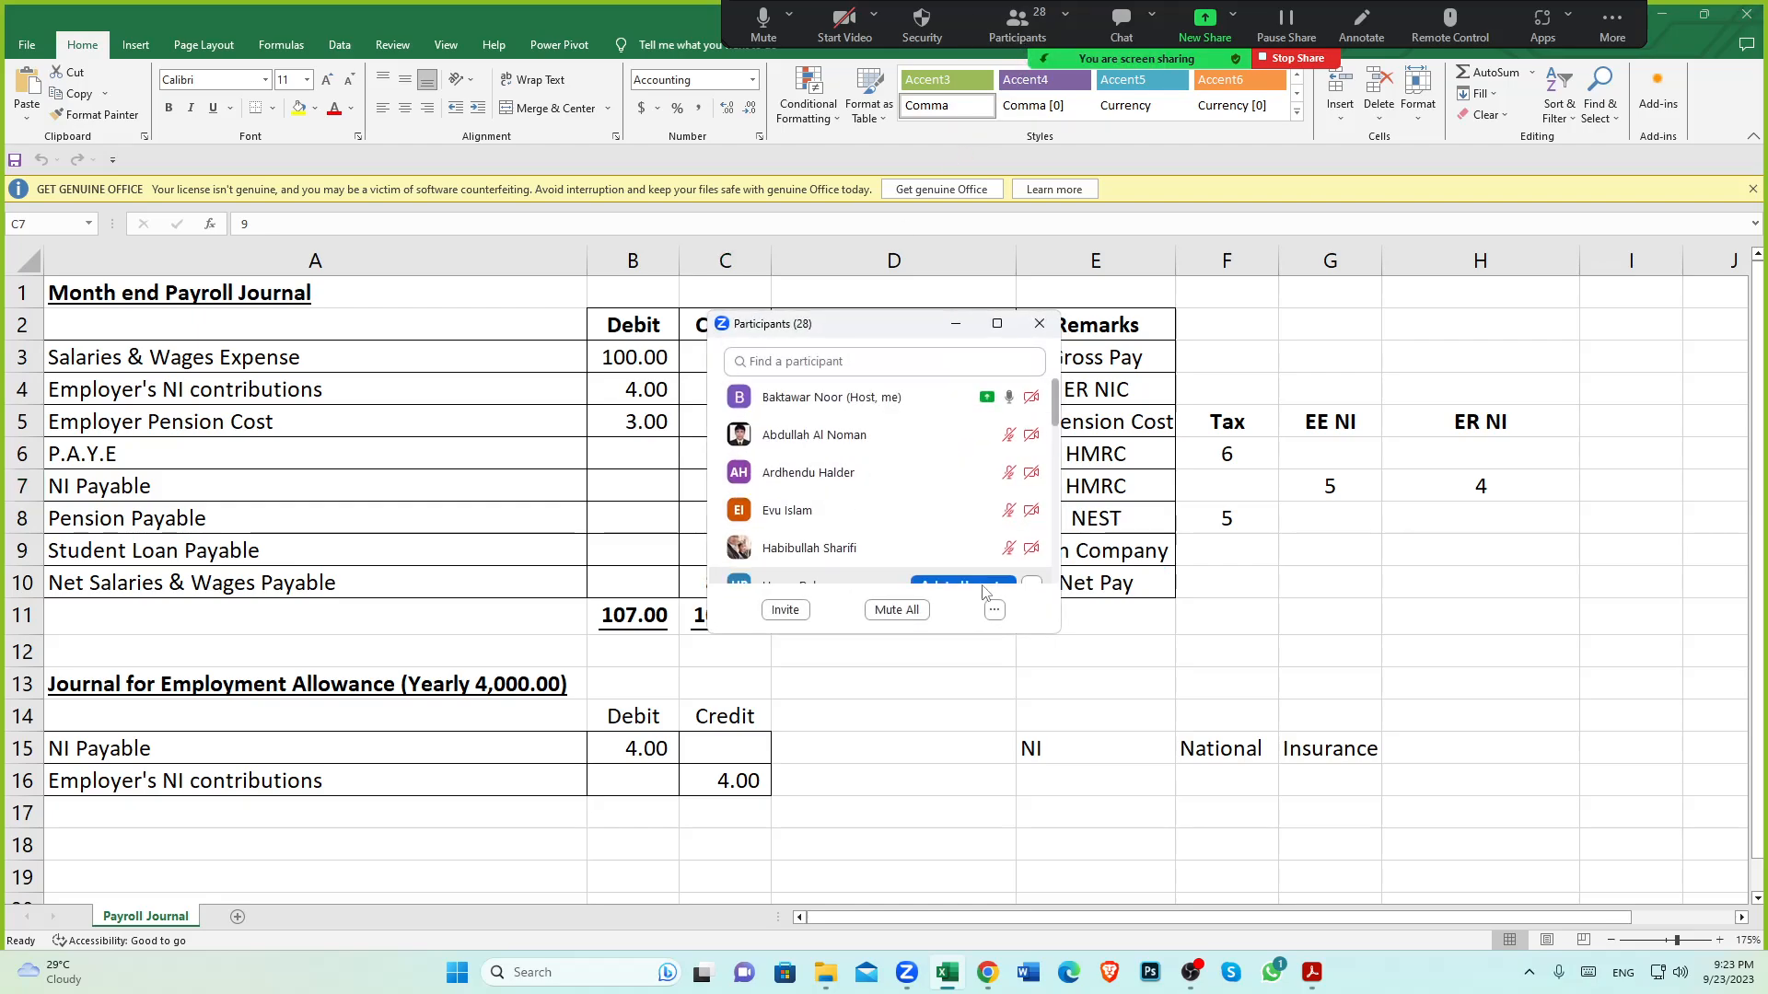
click(897, 610)
click(988, 532)
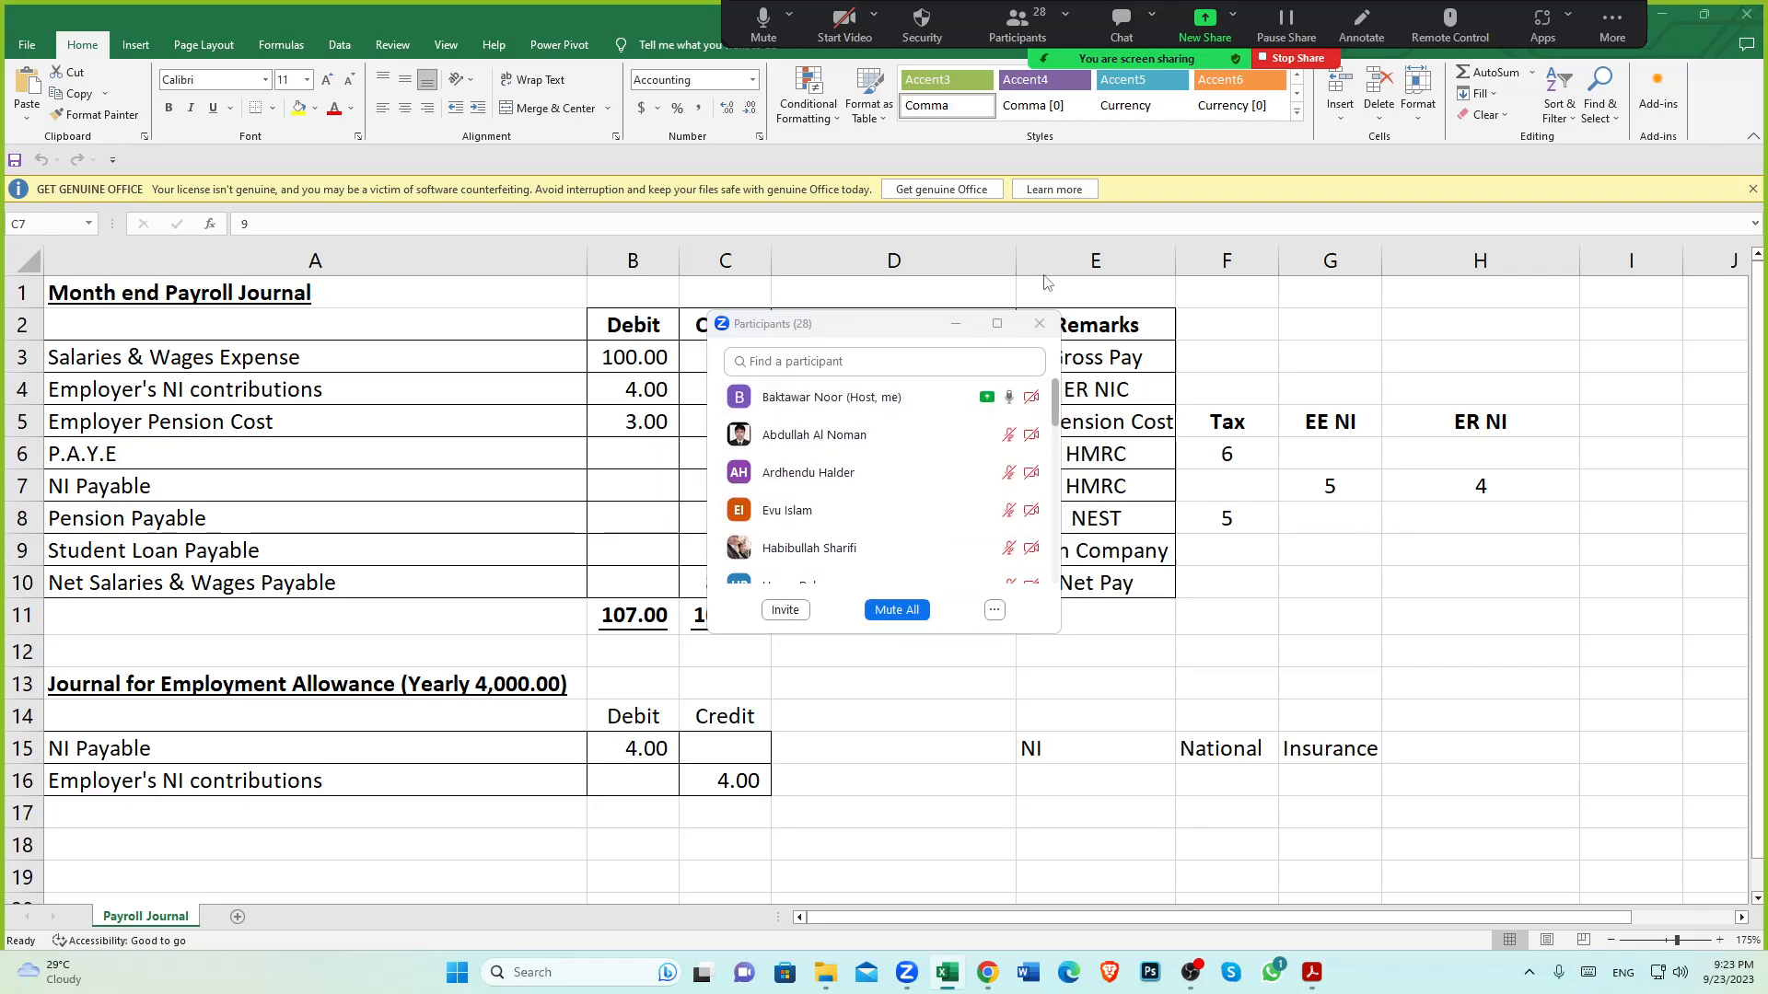
click(1038, 324)
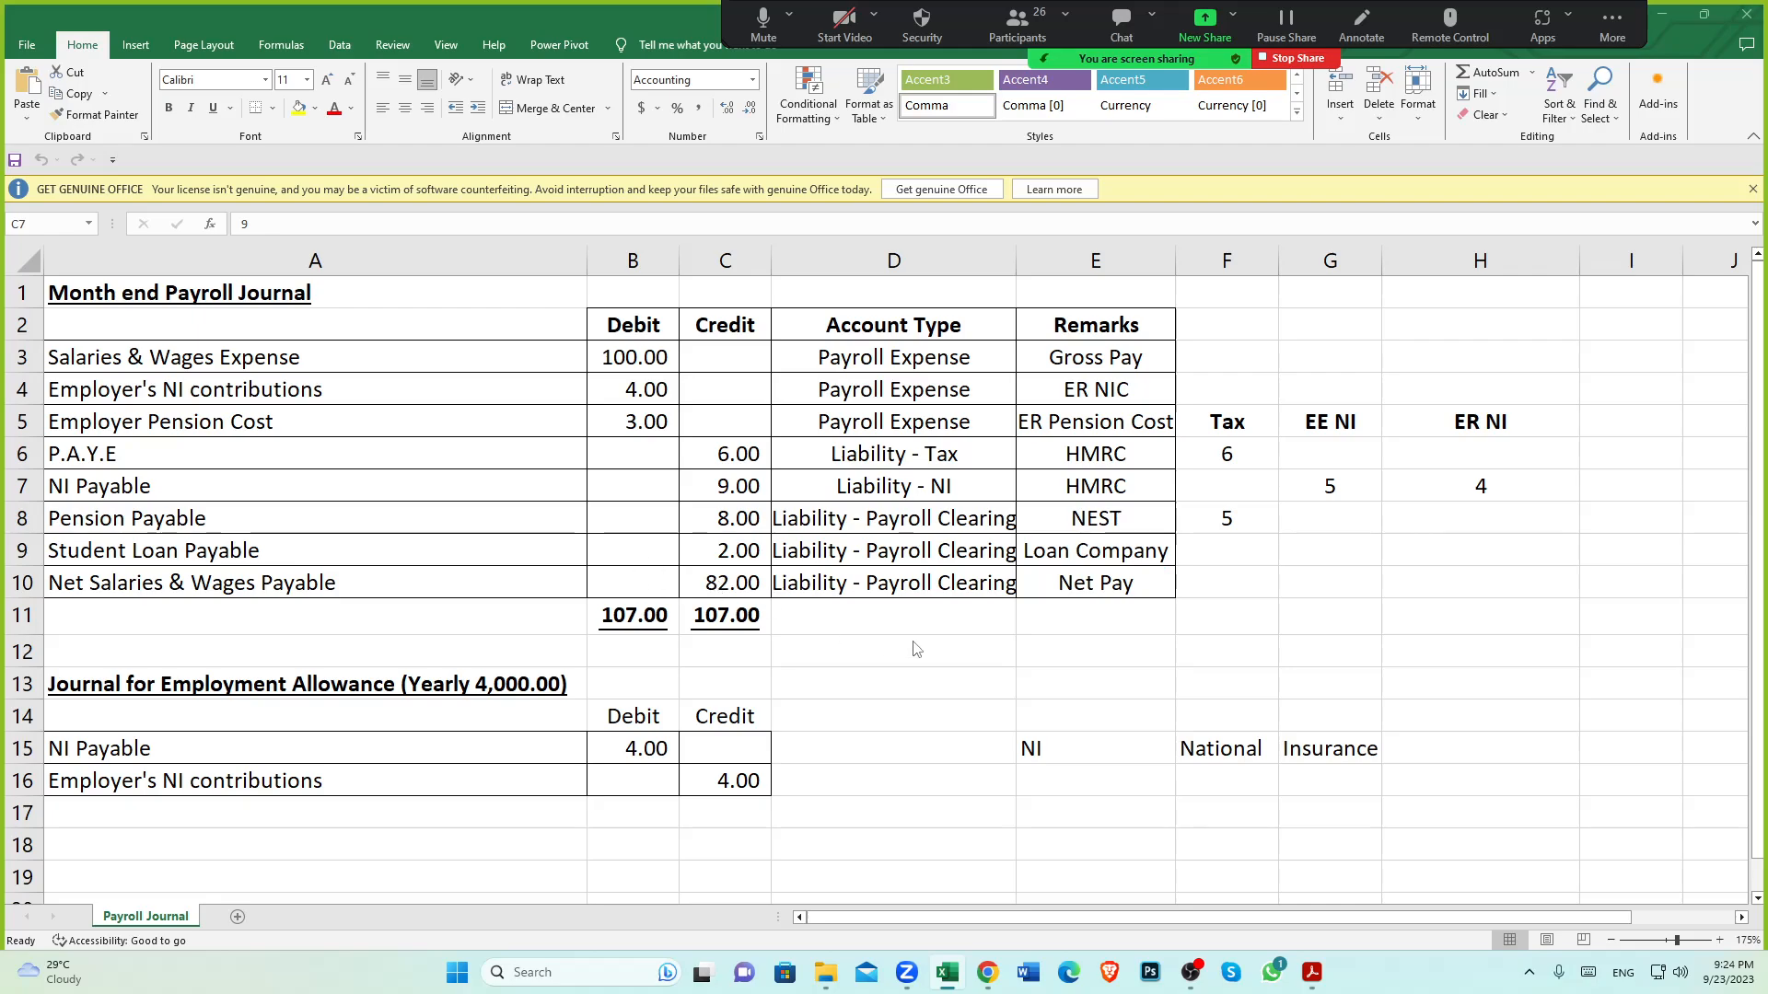
Copy the P.A.Y.E row's HMRC remark from Excel and paste it as the description of Xero's 825 - PAYE Payable line
click(1115, 455)
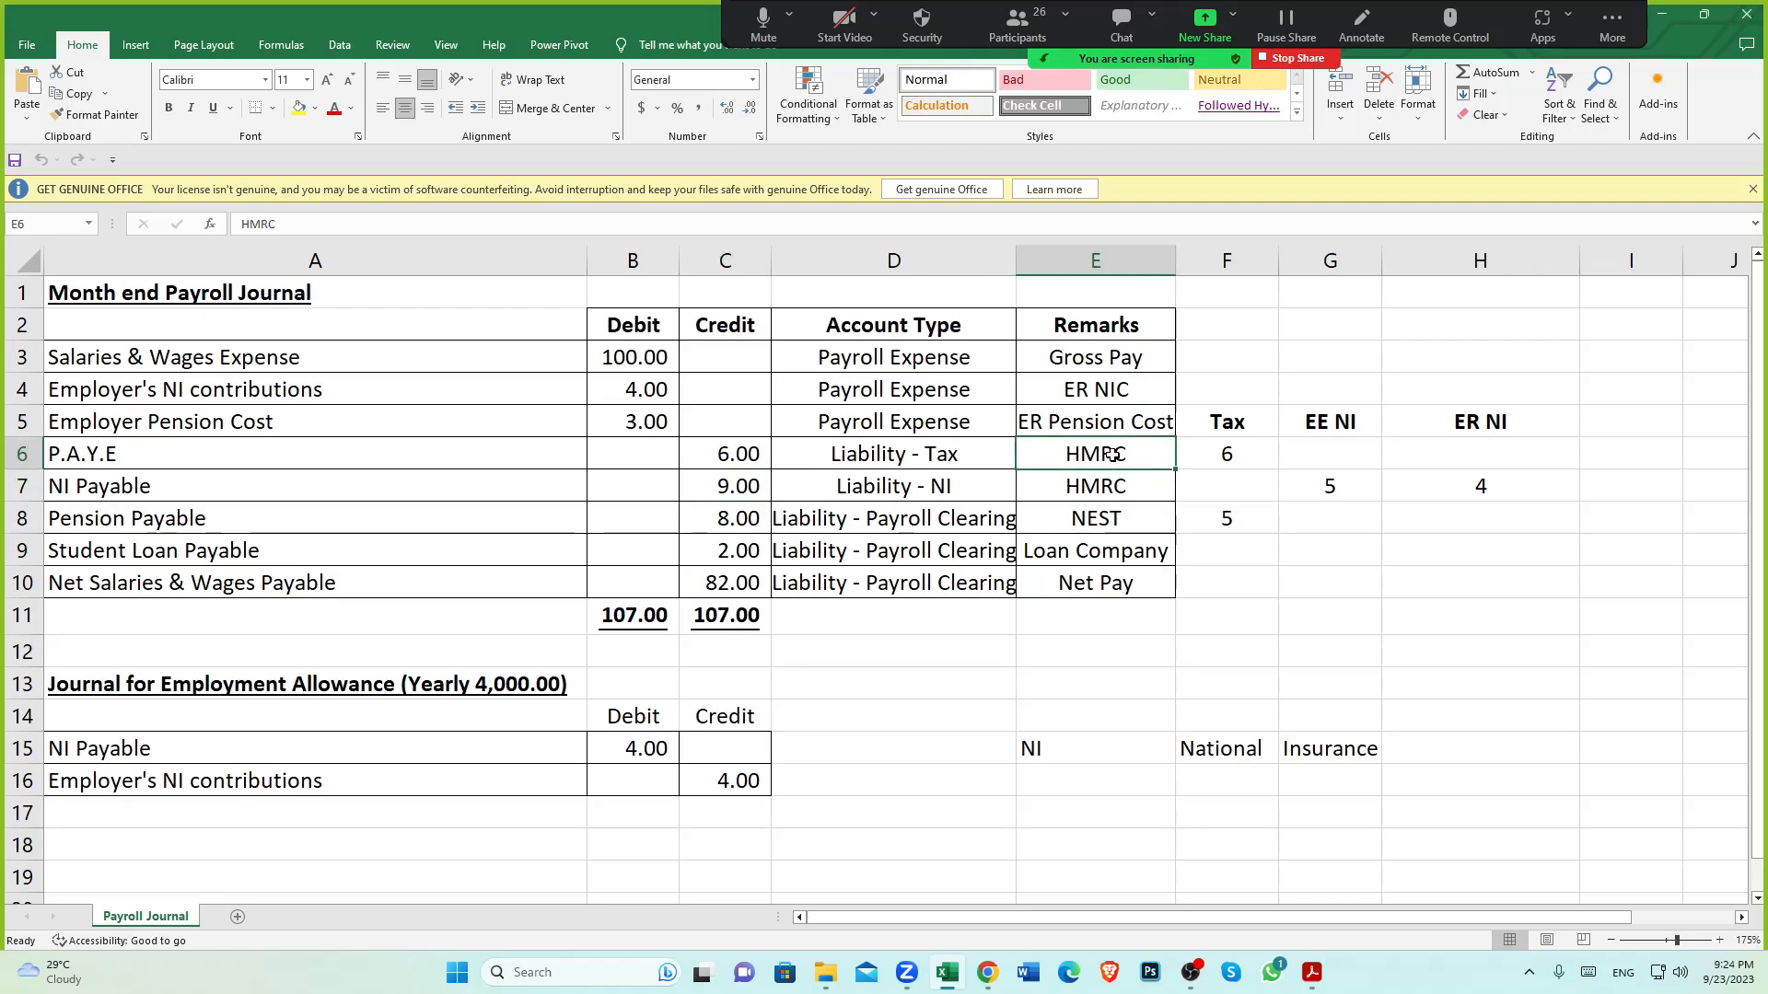
click(987, 972)
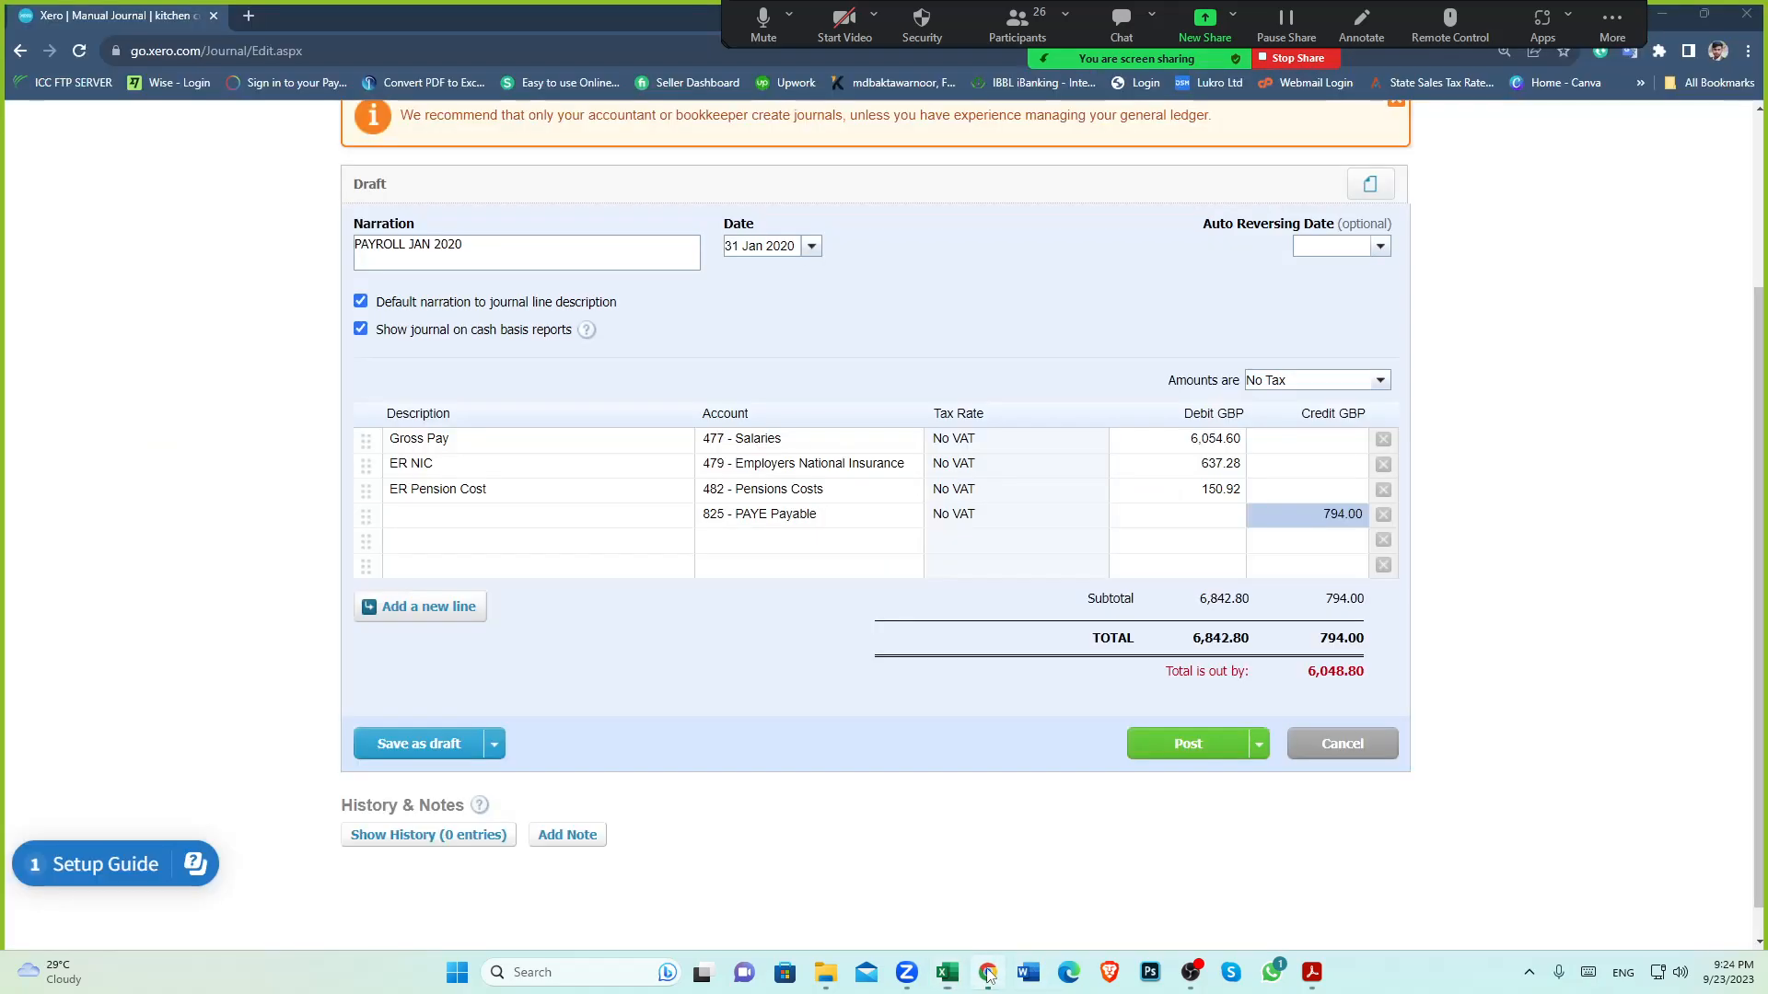
click(431, 516)
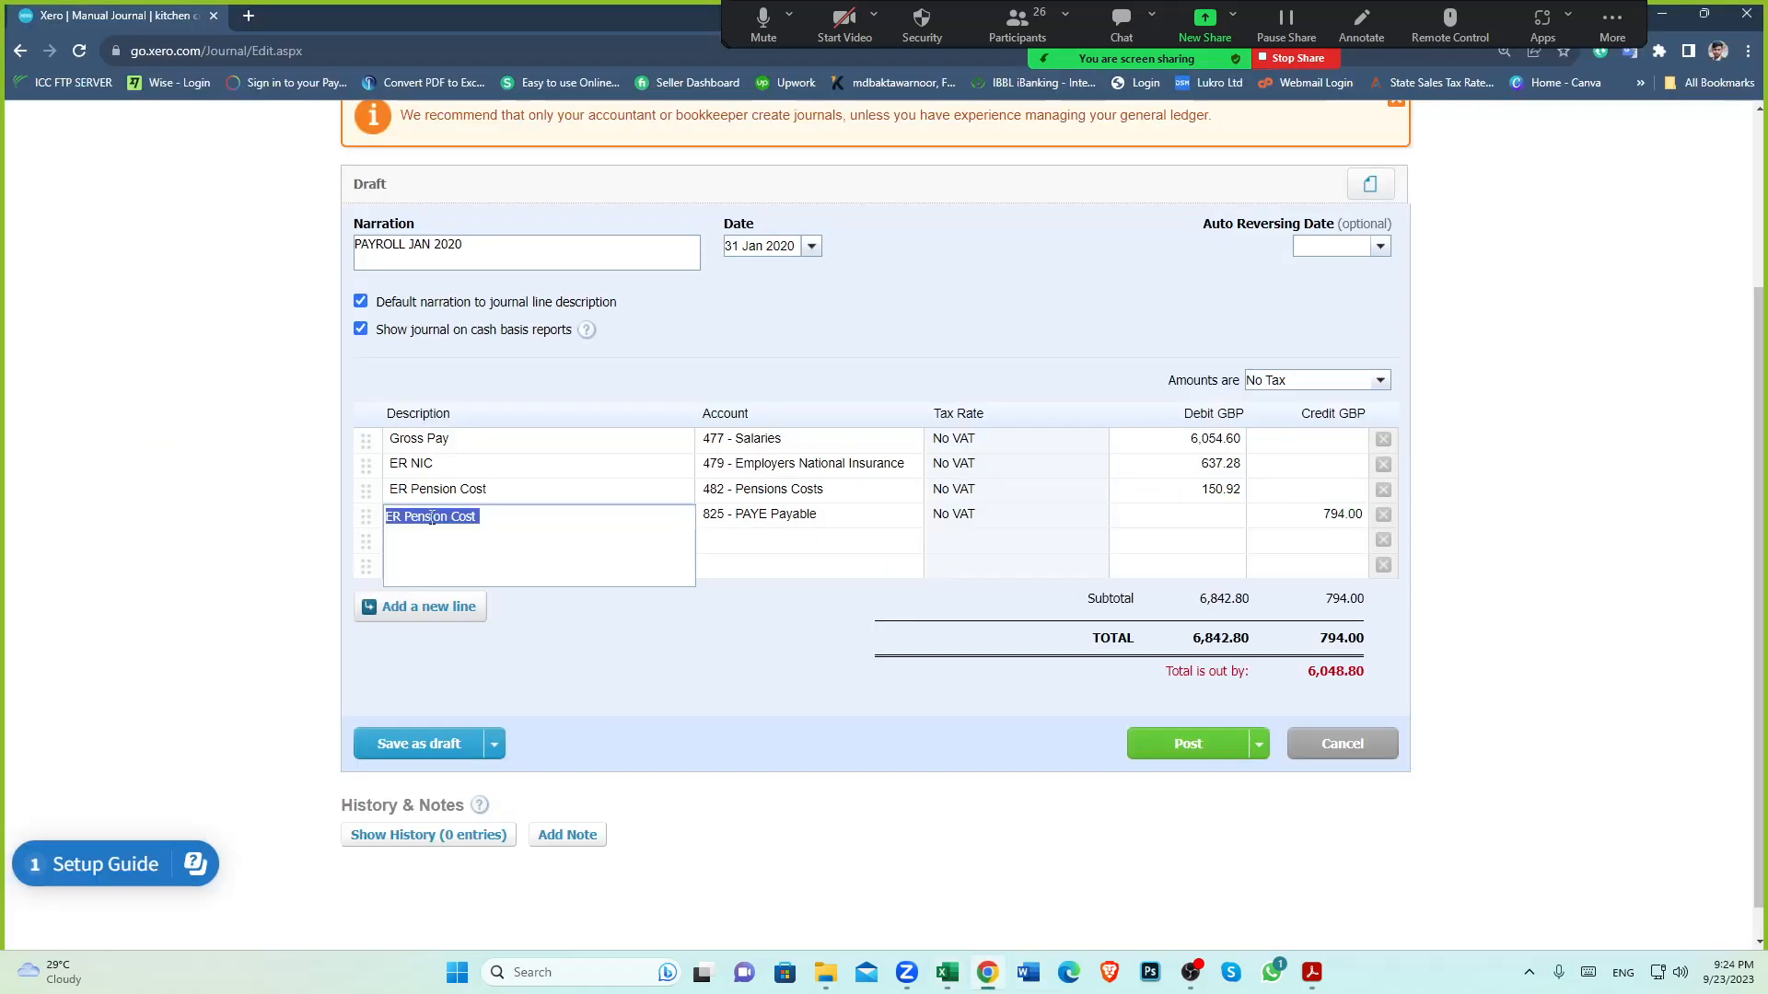
key(ctrl+v)
click(694, 674)
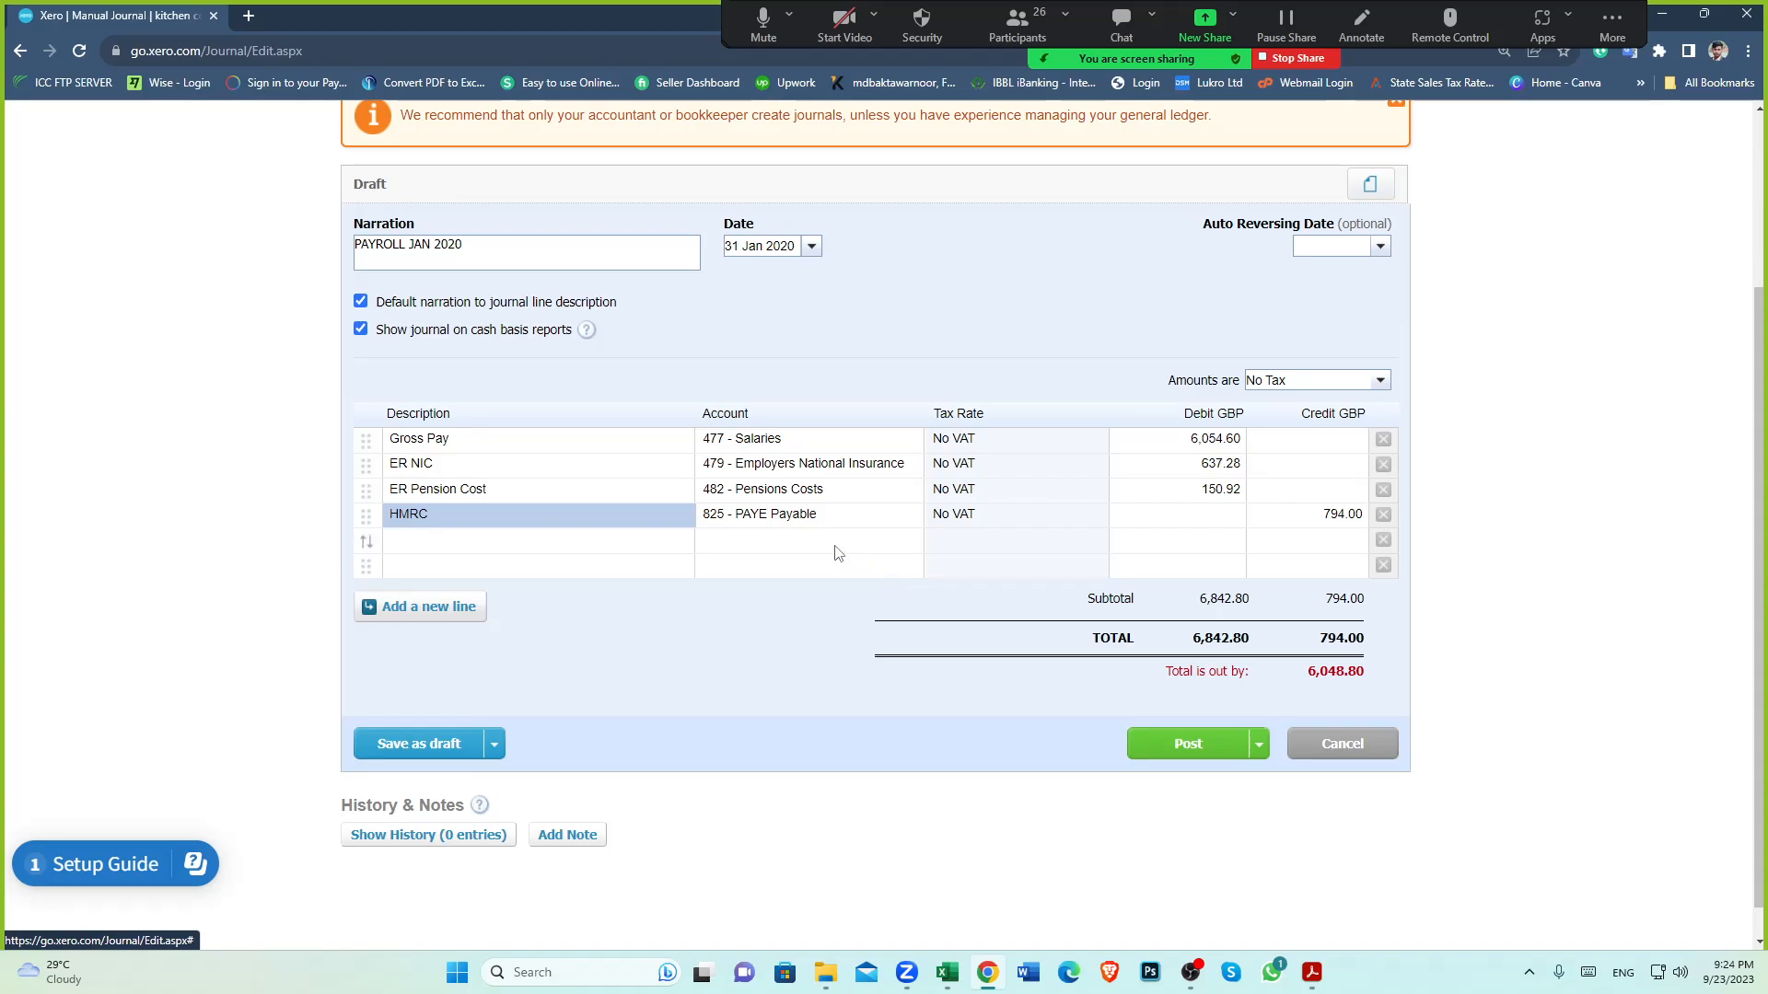
Switch to the Excel payroll journal and compare the NI Payable credit with the Employer's NI contributions debit
click(947, 973)
click(92, 486)
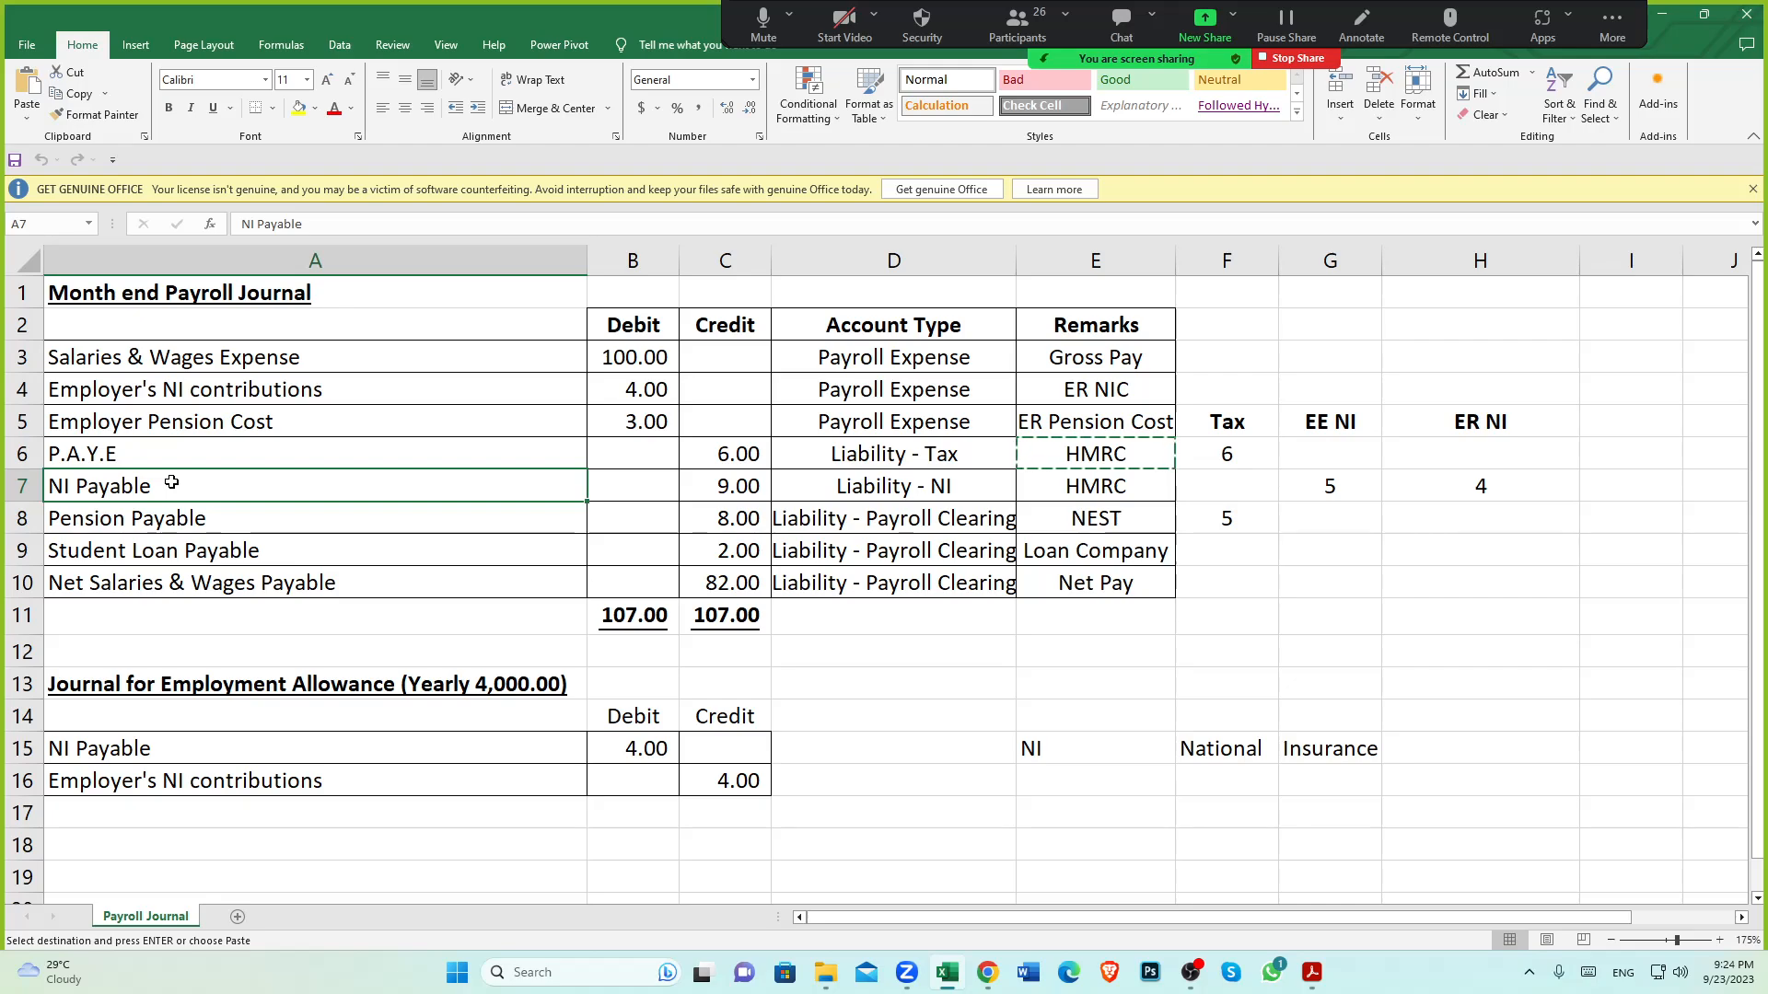
scroll(172, 482, down, 1)
scroll(171, 483, up, 1)
click(727, 492)
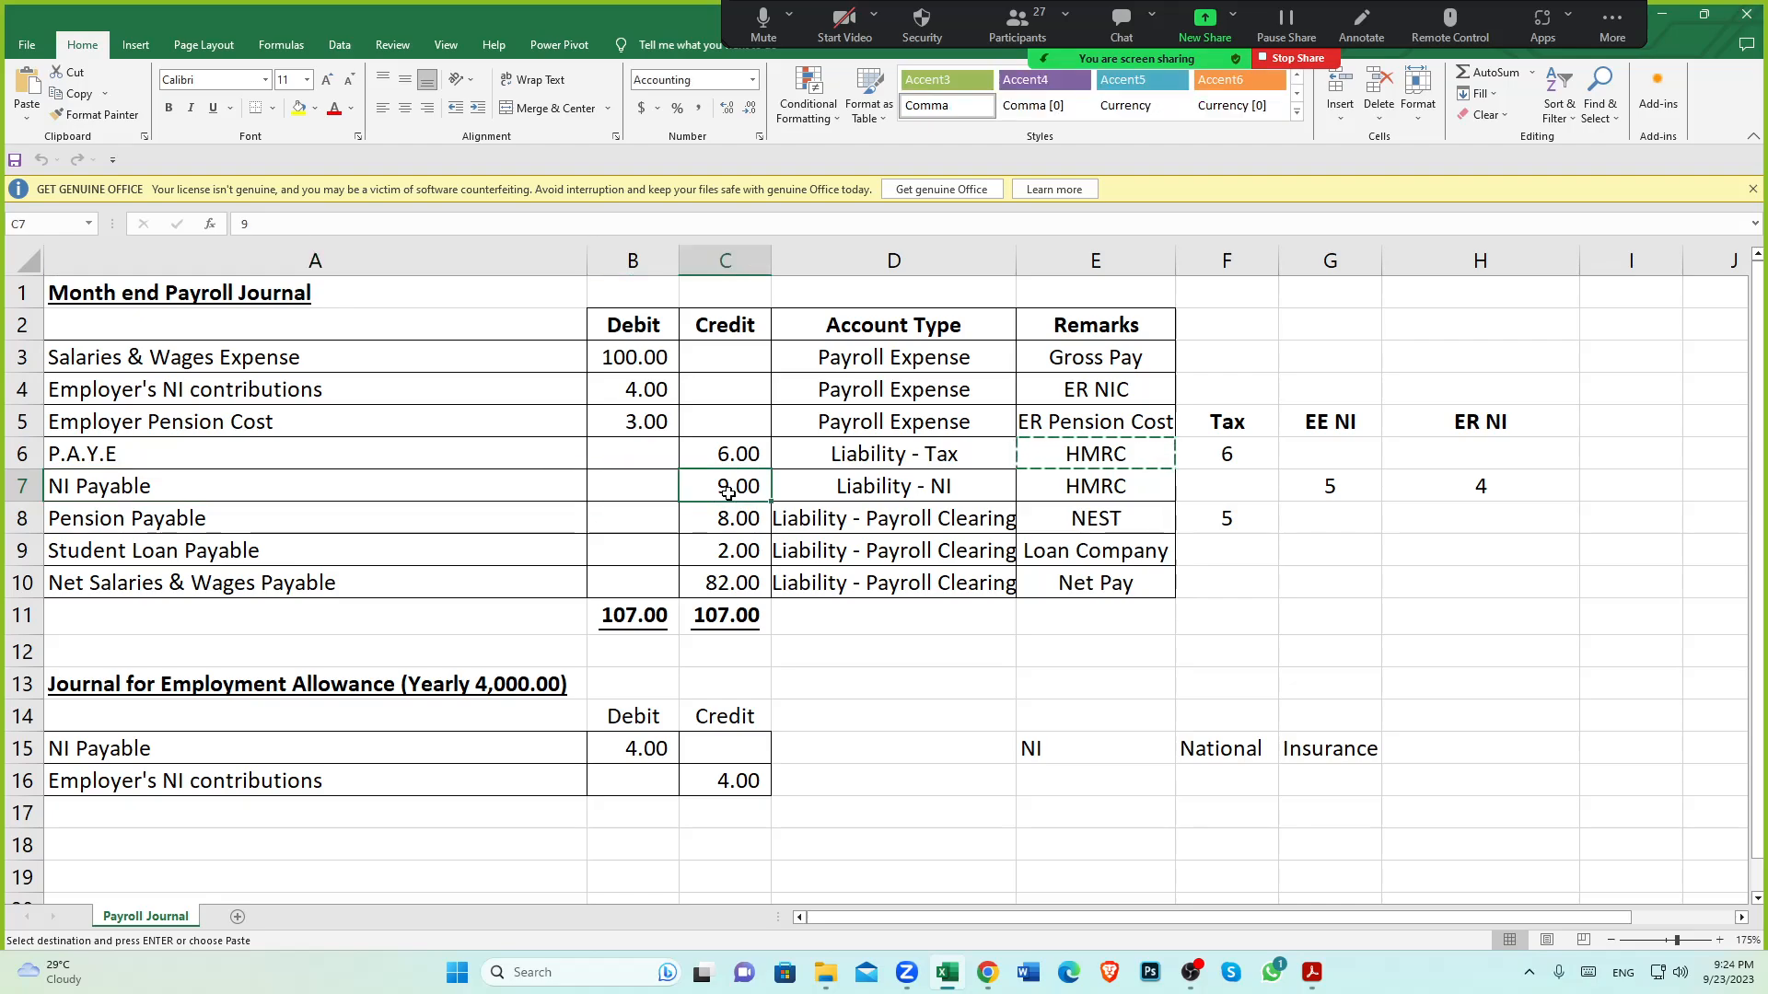
click(138, 394)
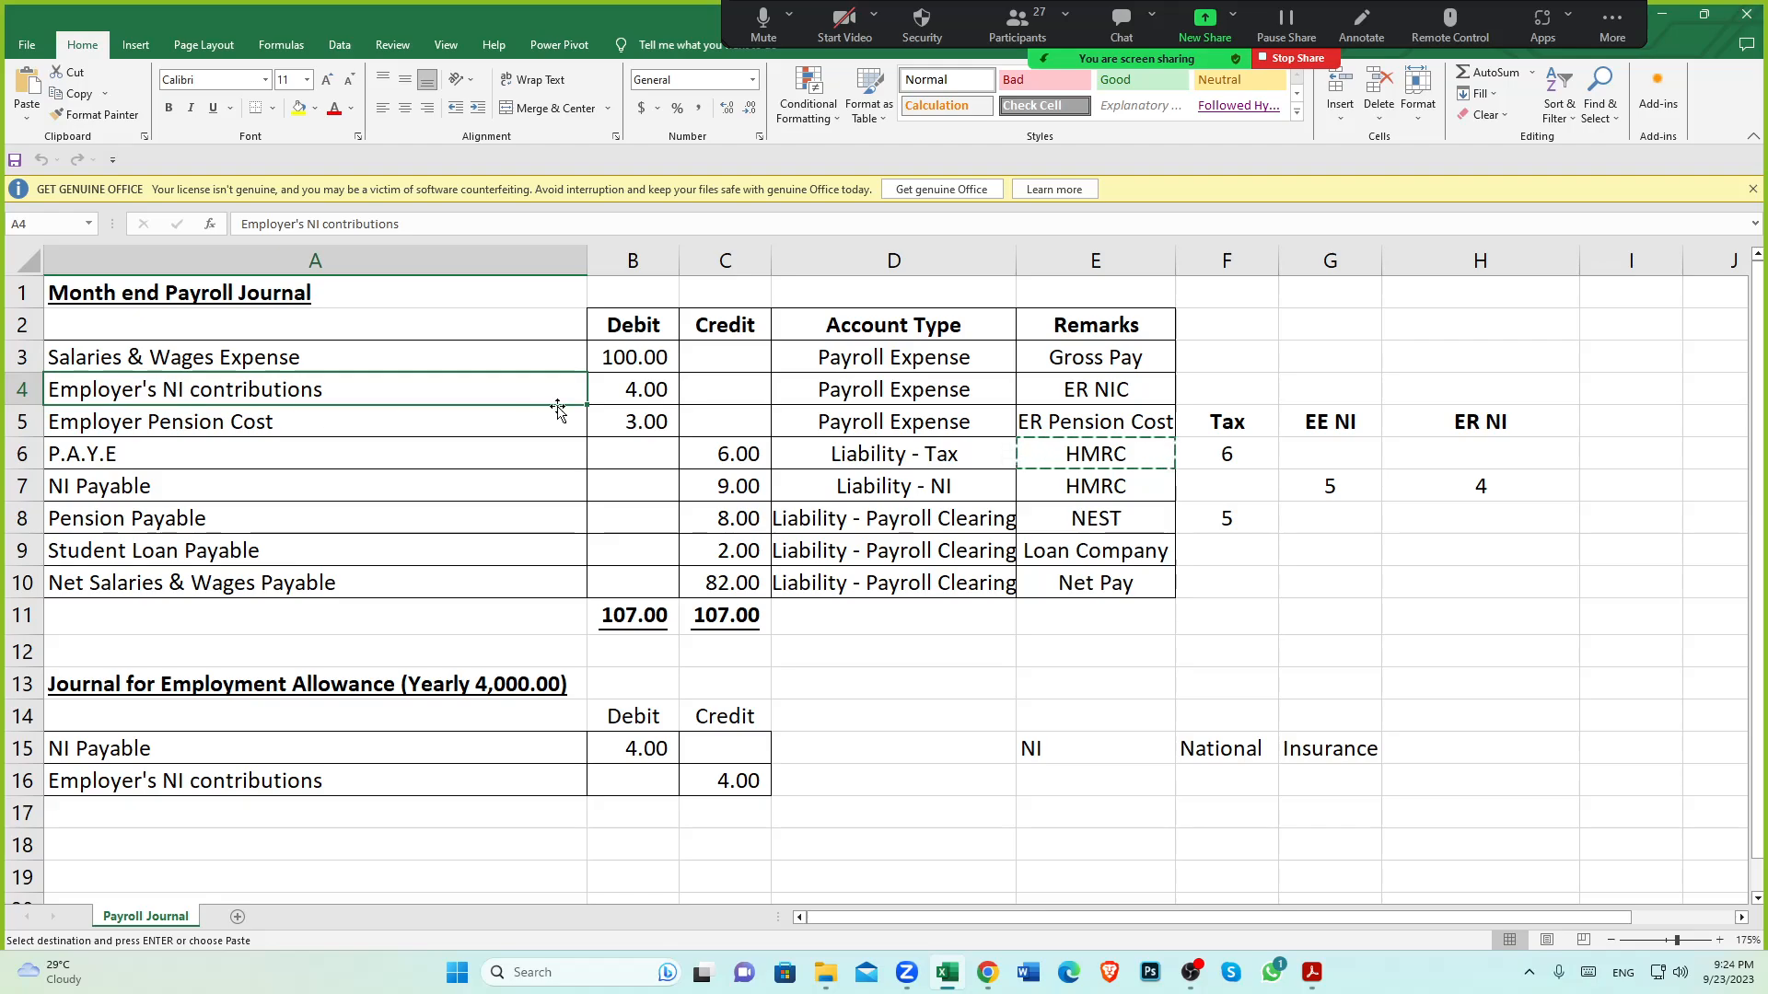
click(635, 391)
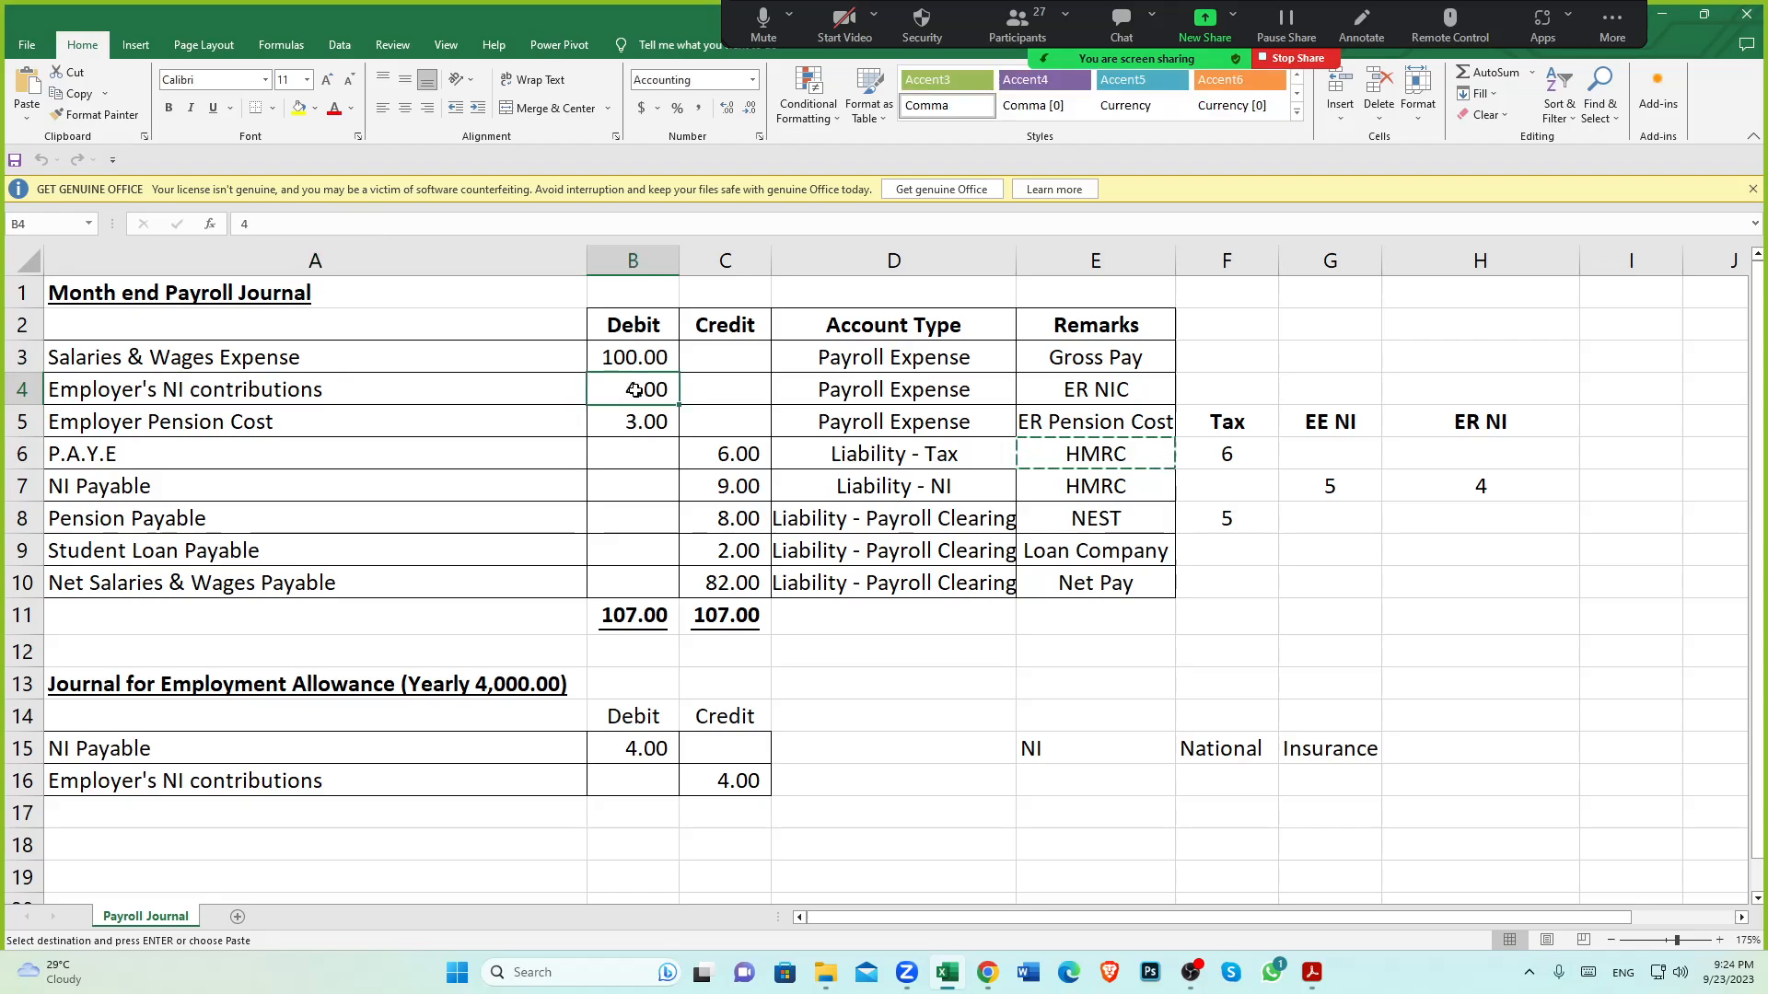
click(730, 496)
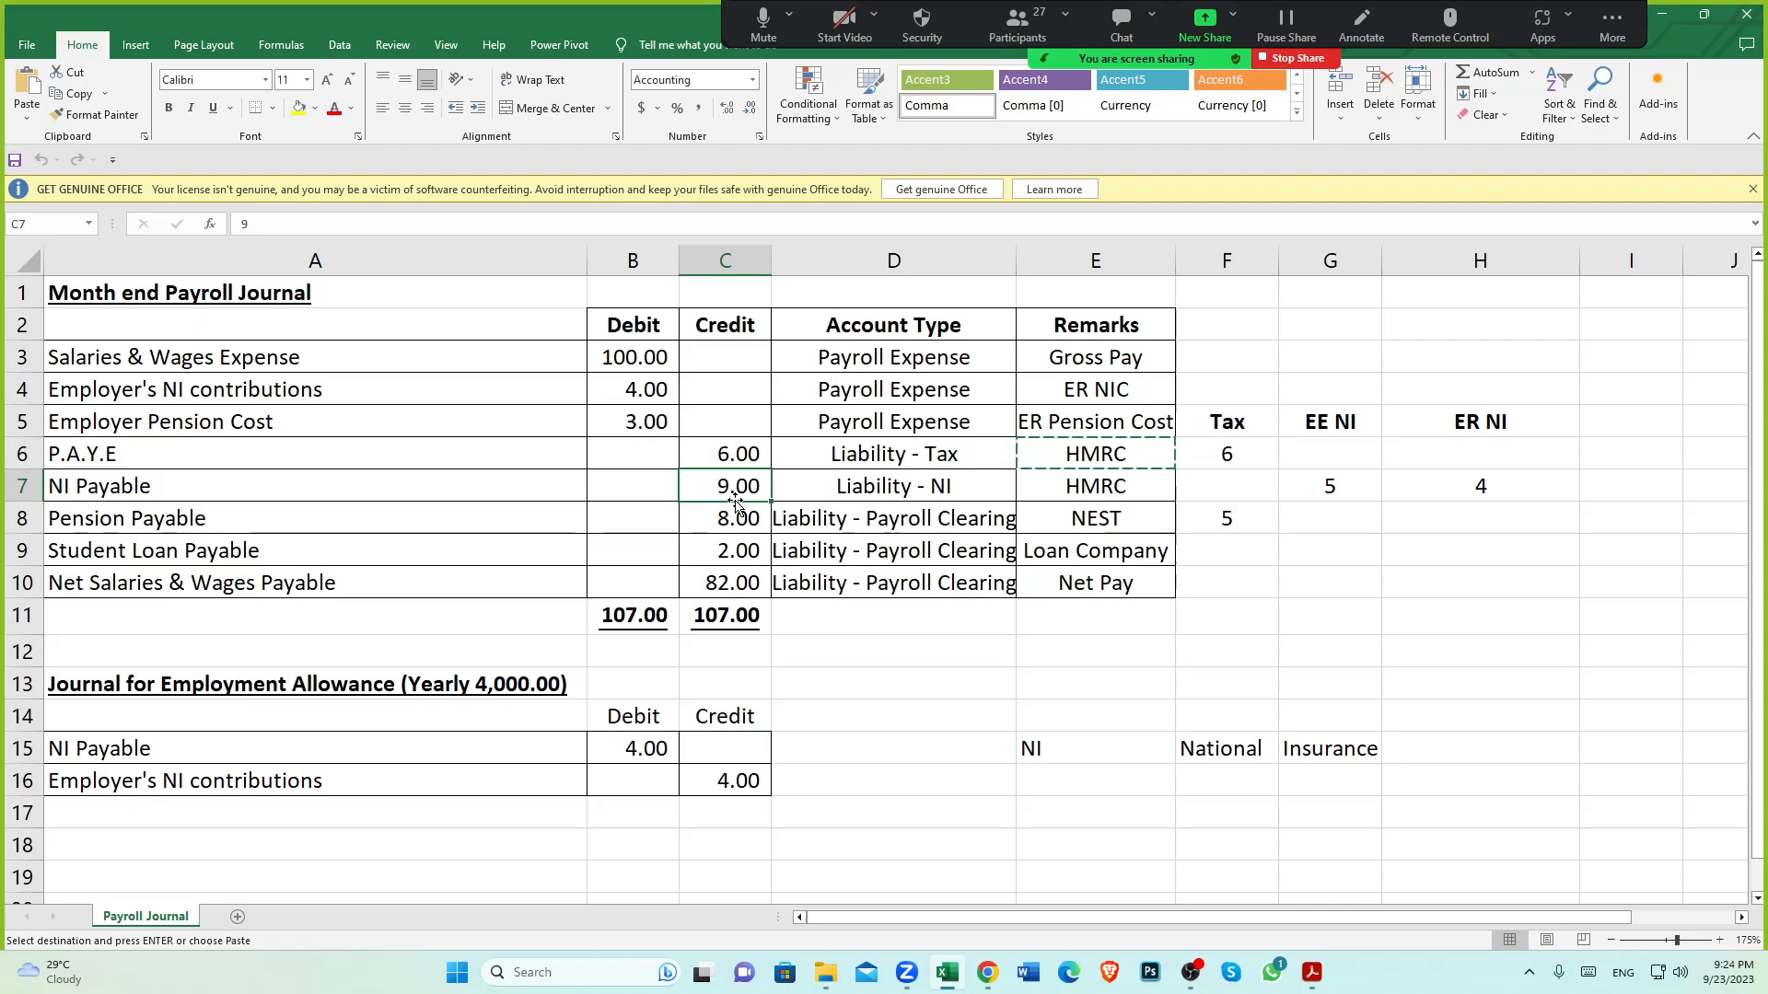
Examine how the EE NI and ER NI amounts and the Employer's NI contributions debit make up the NI Payable credit
click(1327, 486)
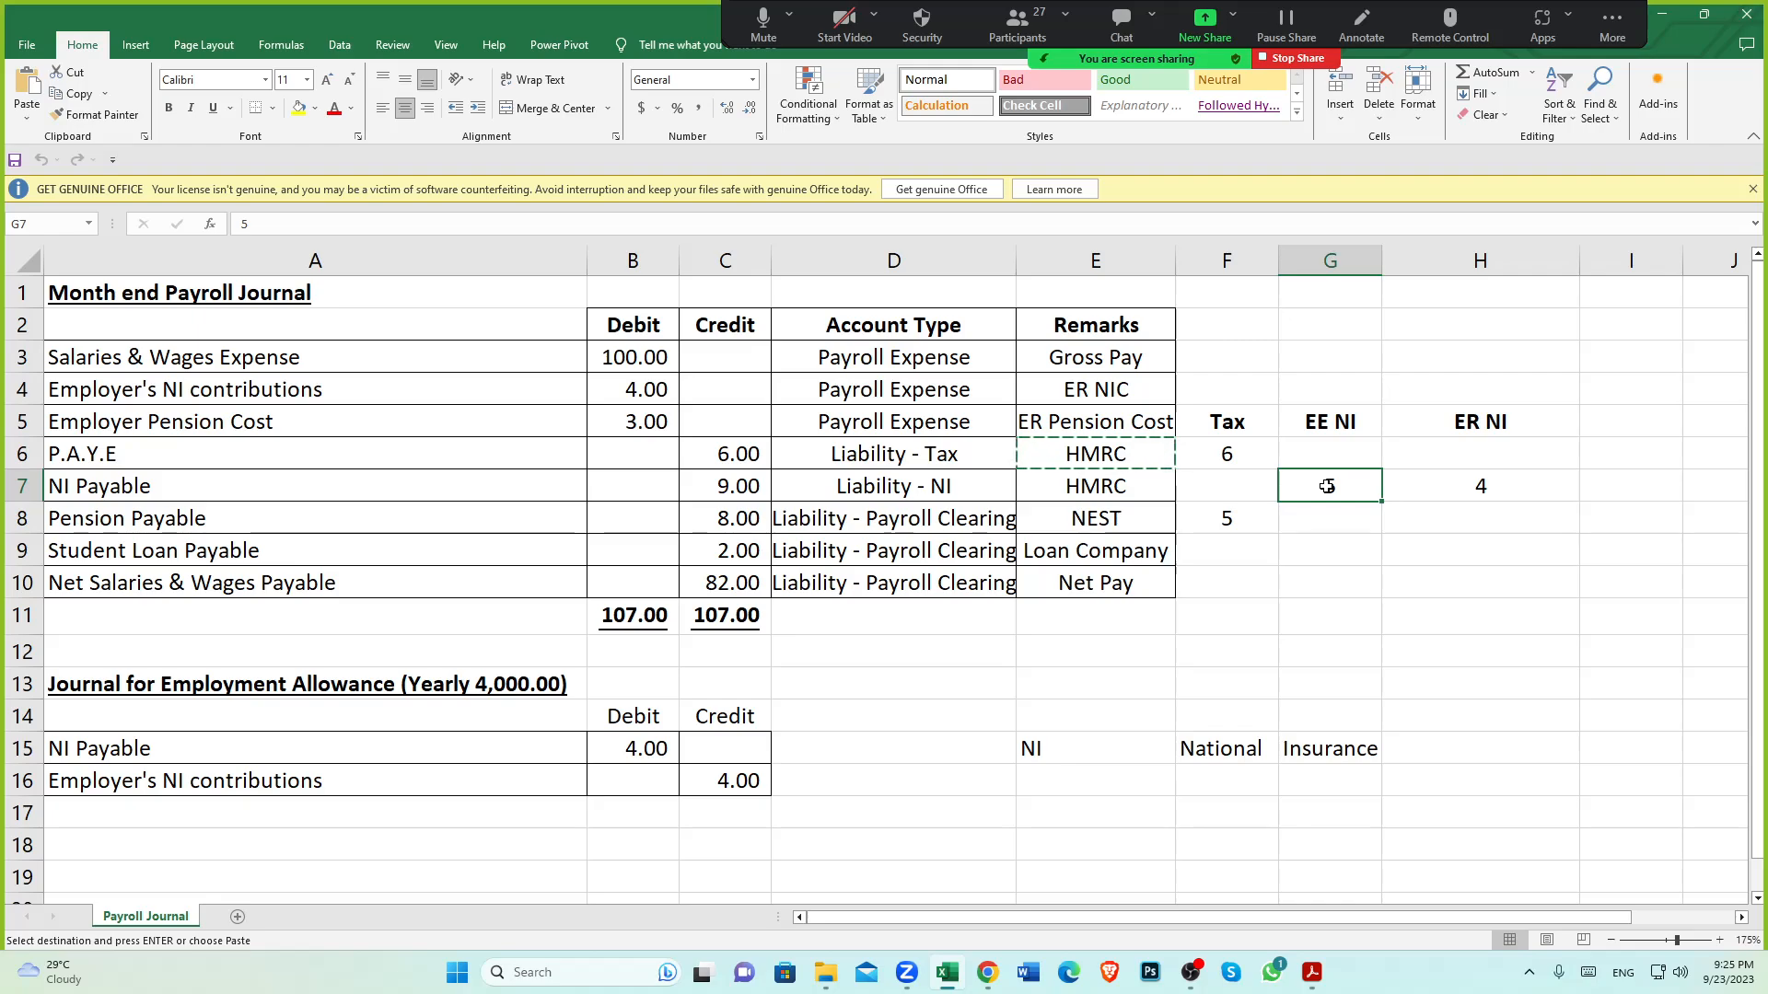
click(642, 392)
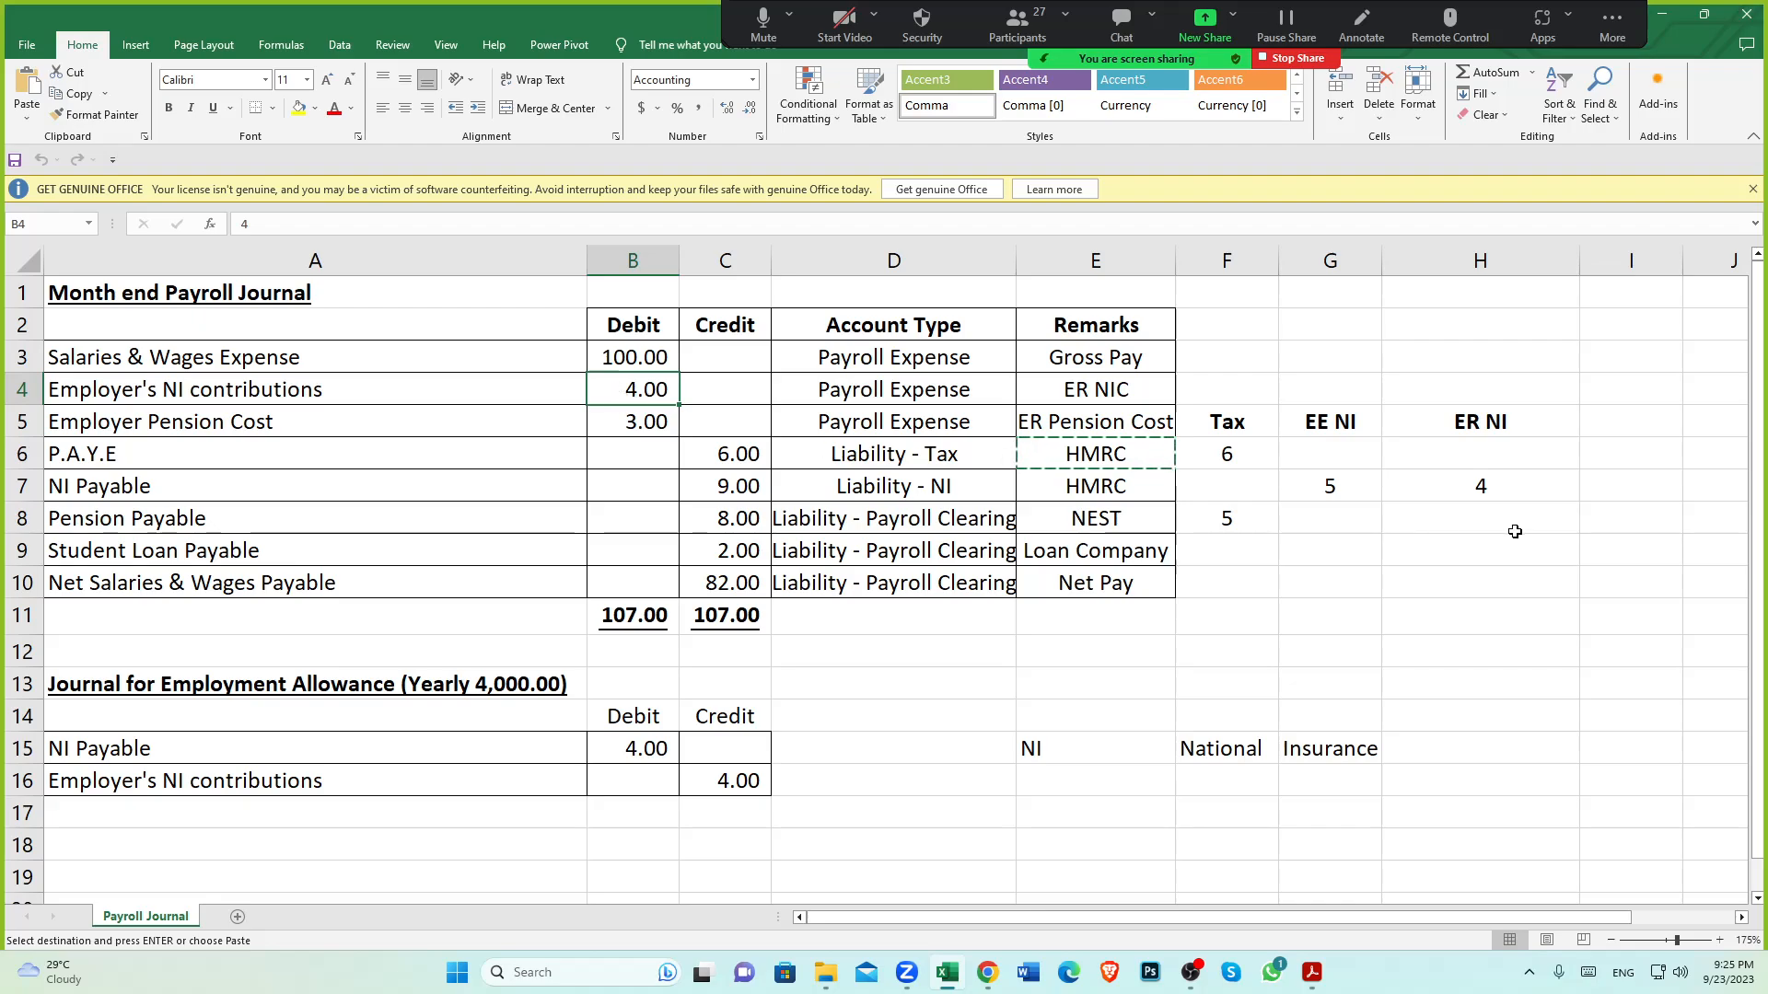
click(1347, 496)
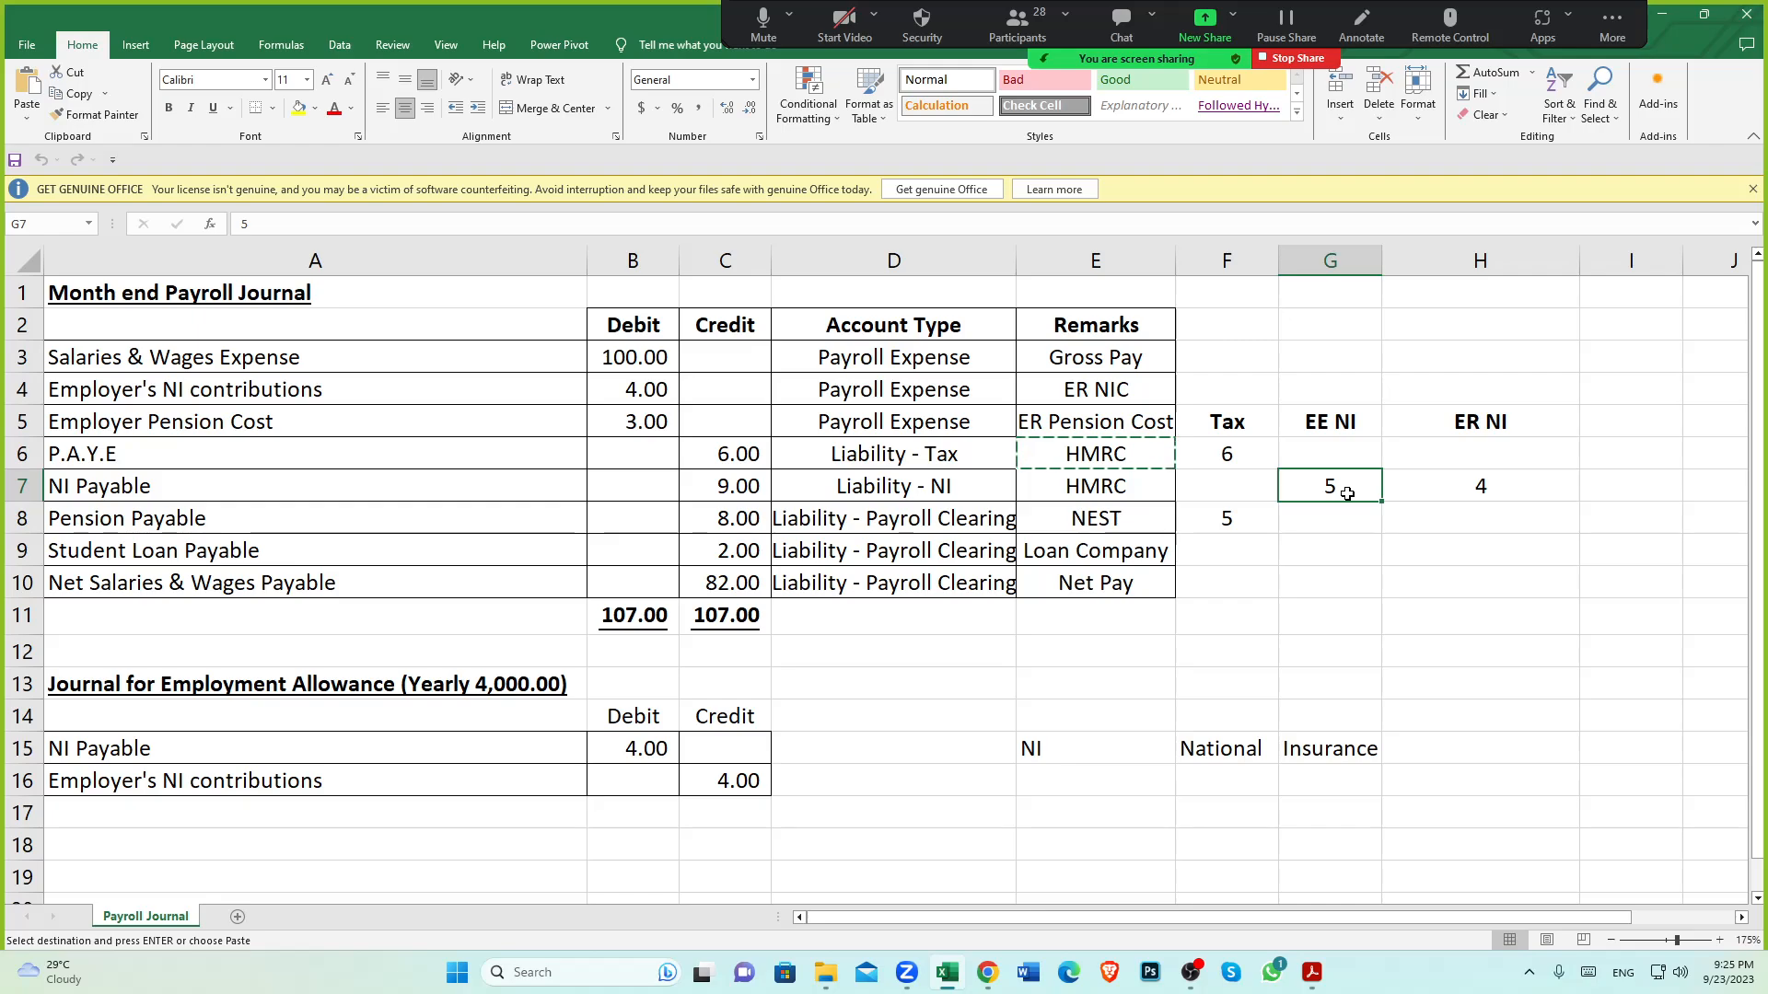
click(736, 488)
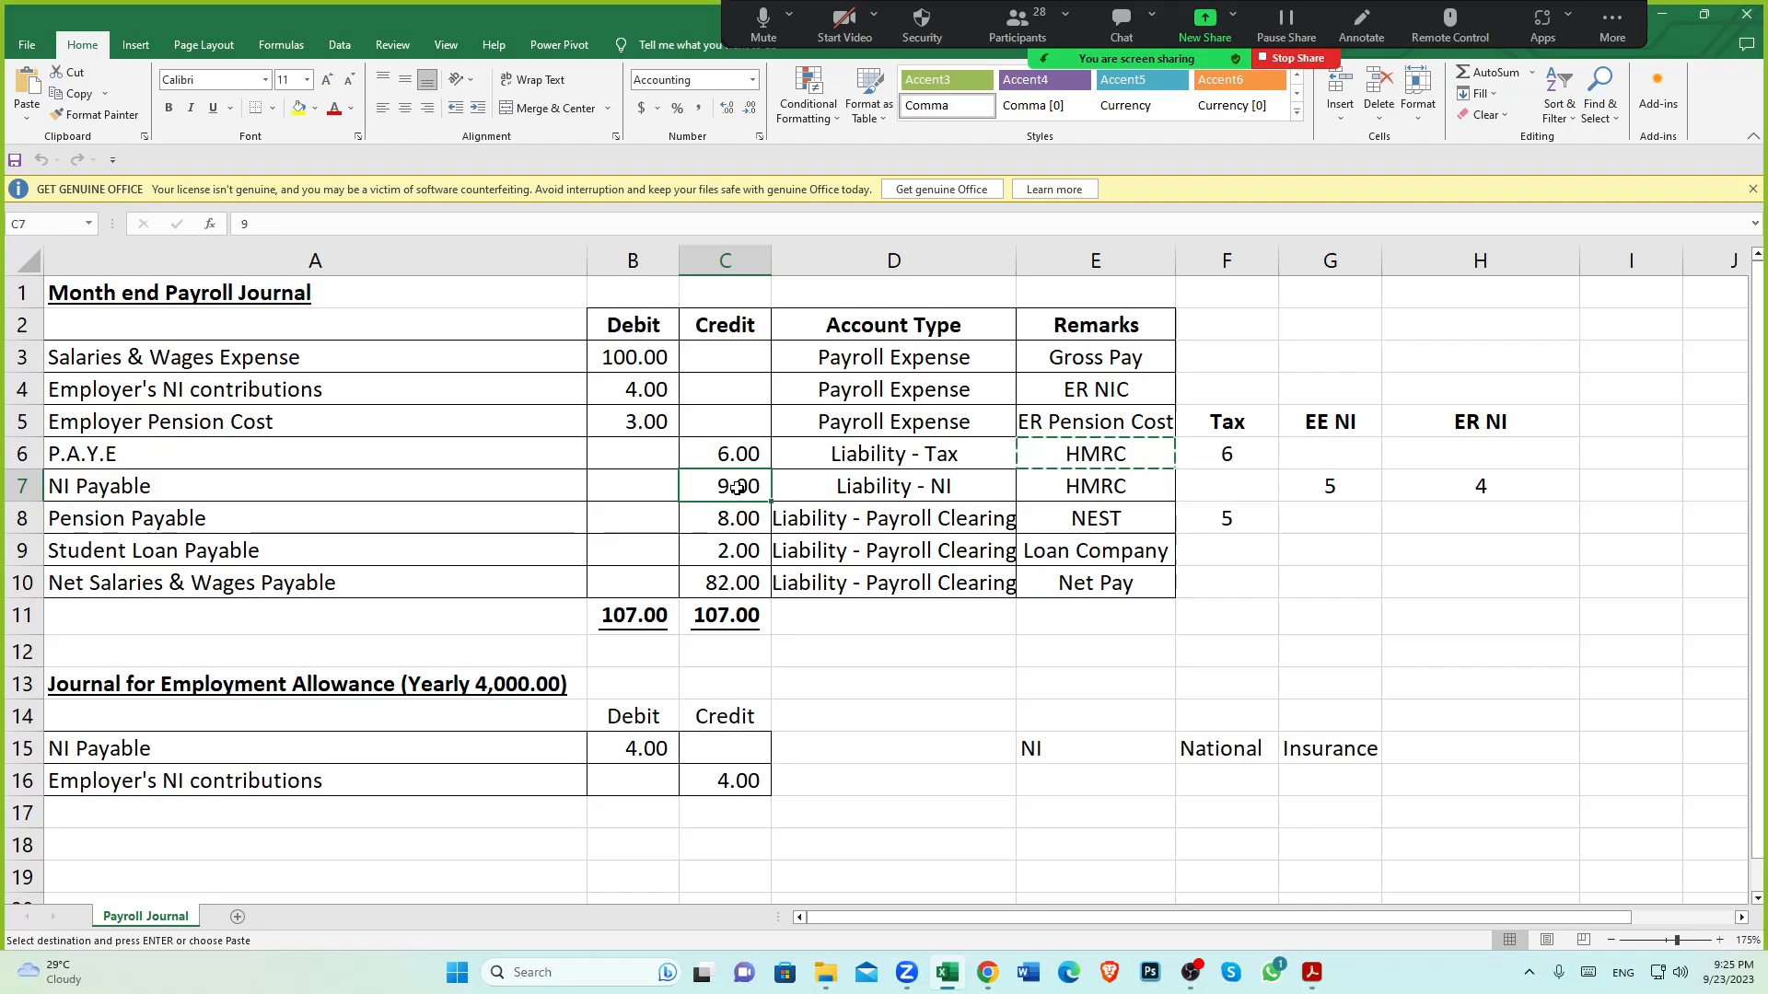
click(652, 390)
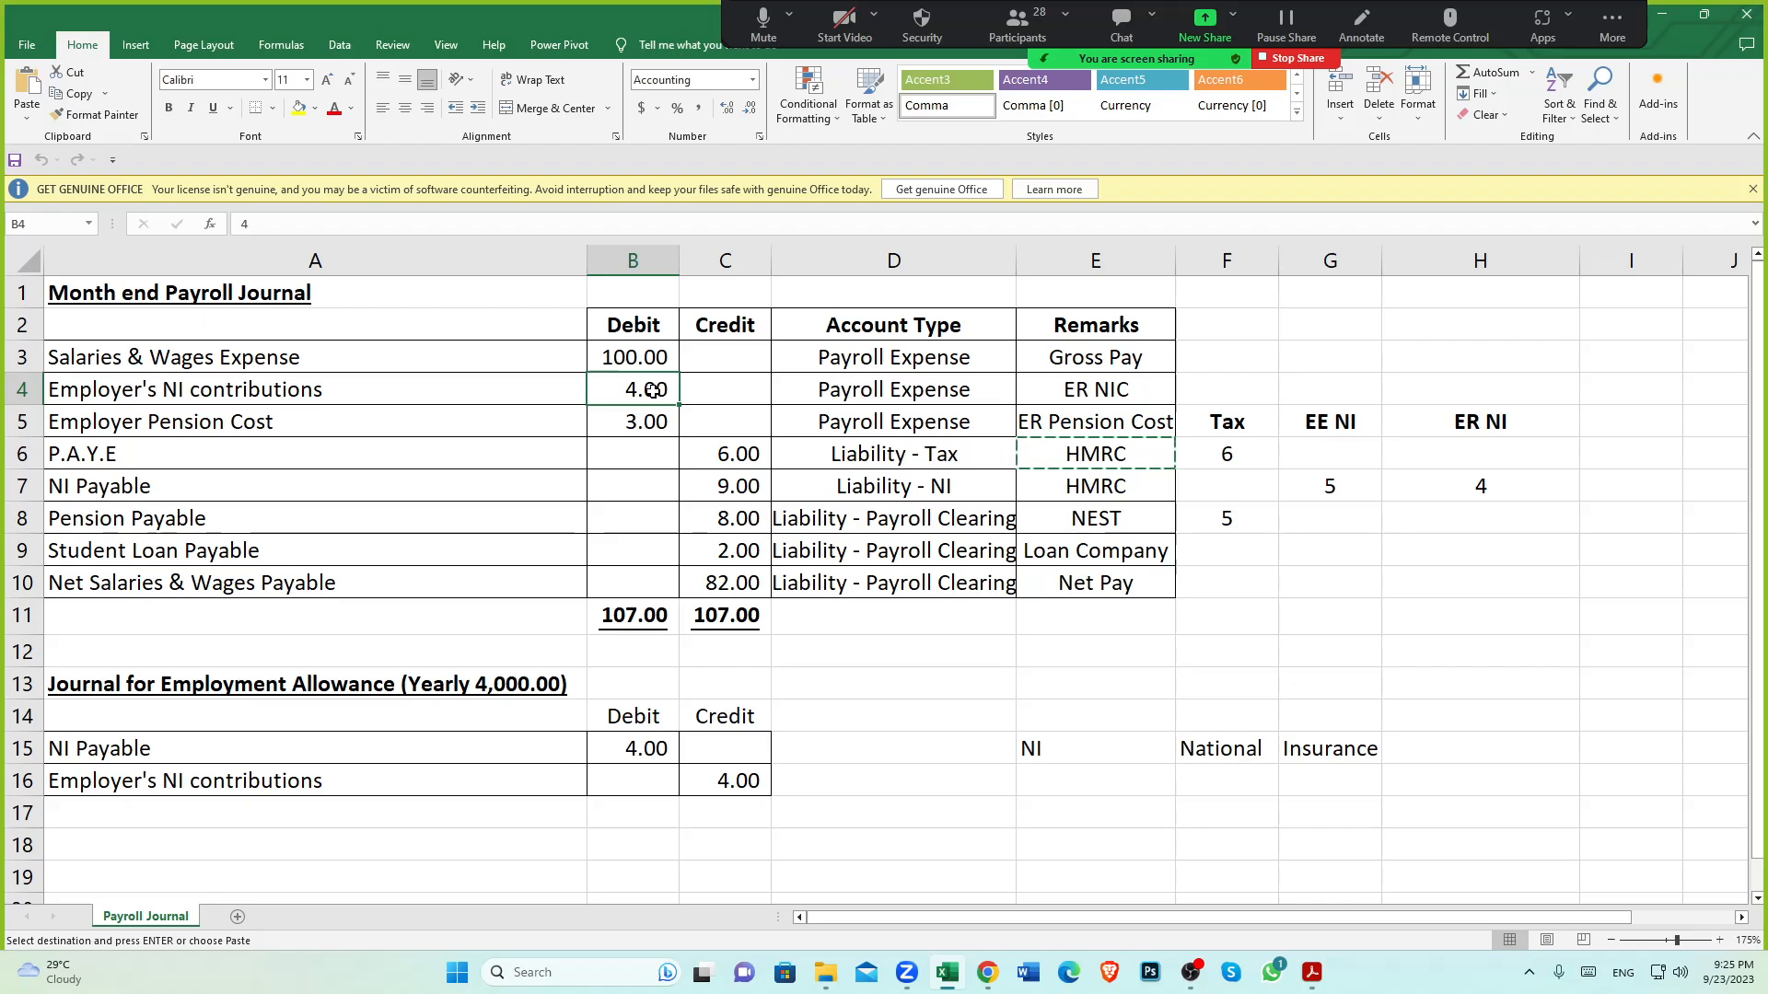
click(364, 392)
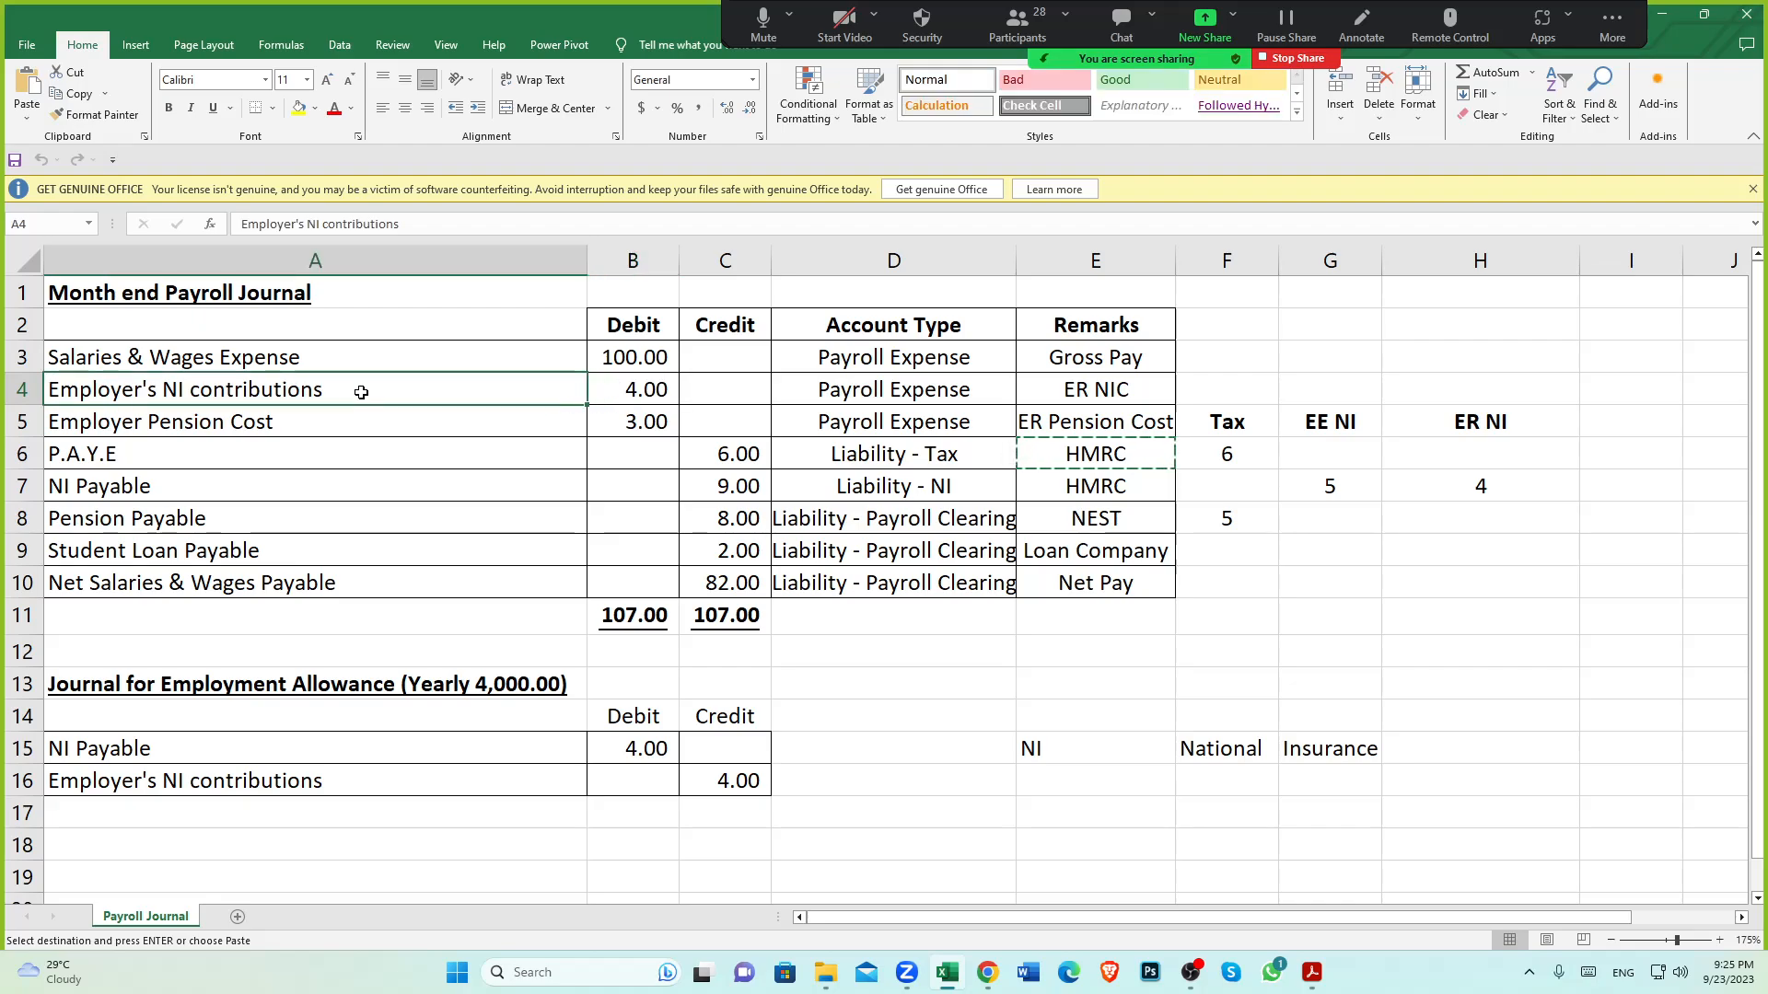
click(663, 390)
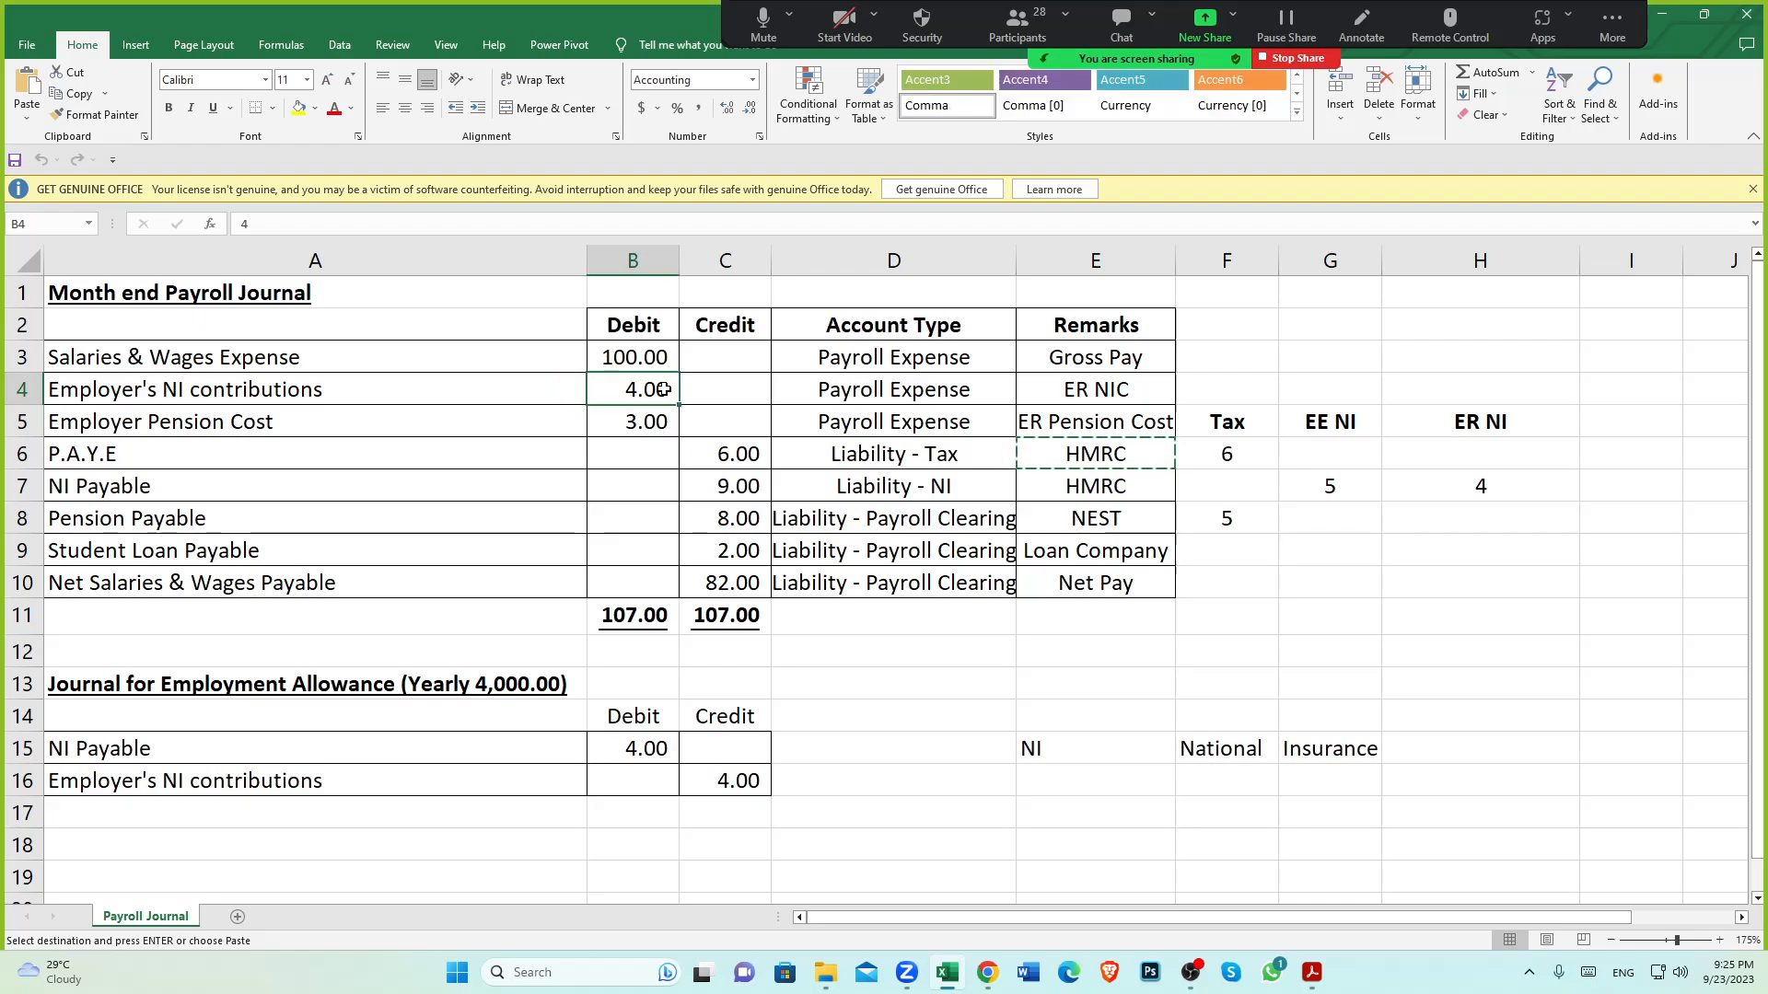
click(723, 486)
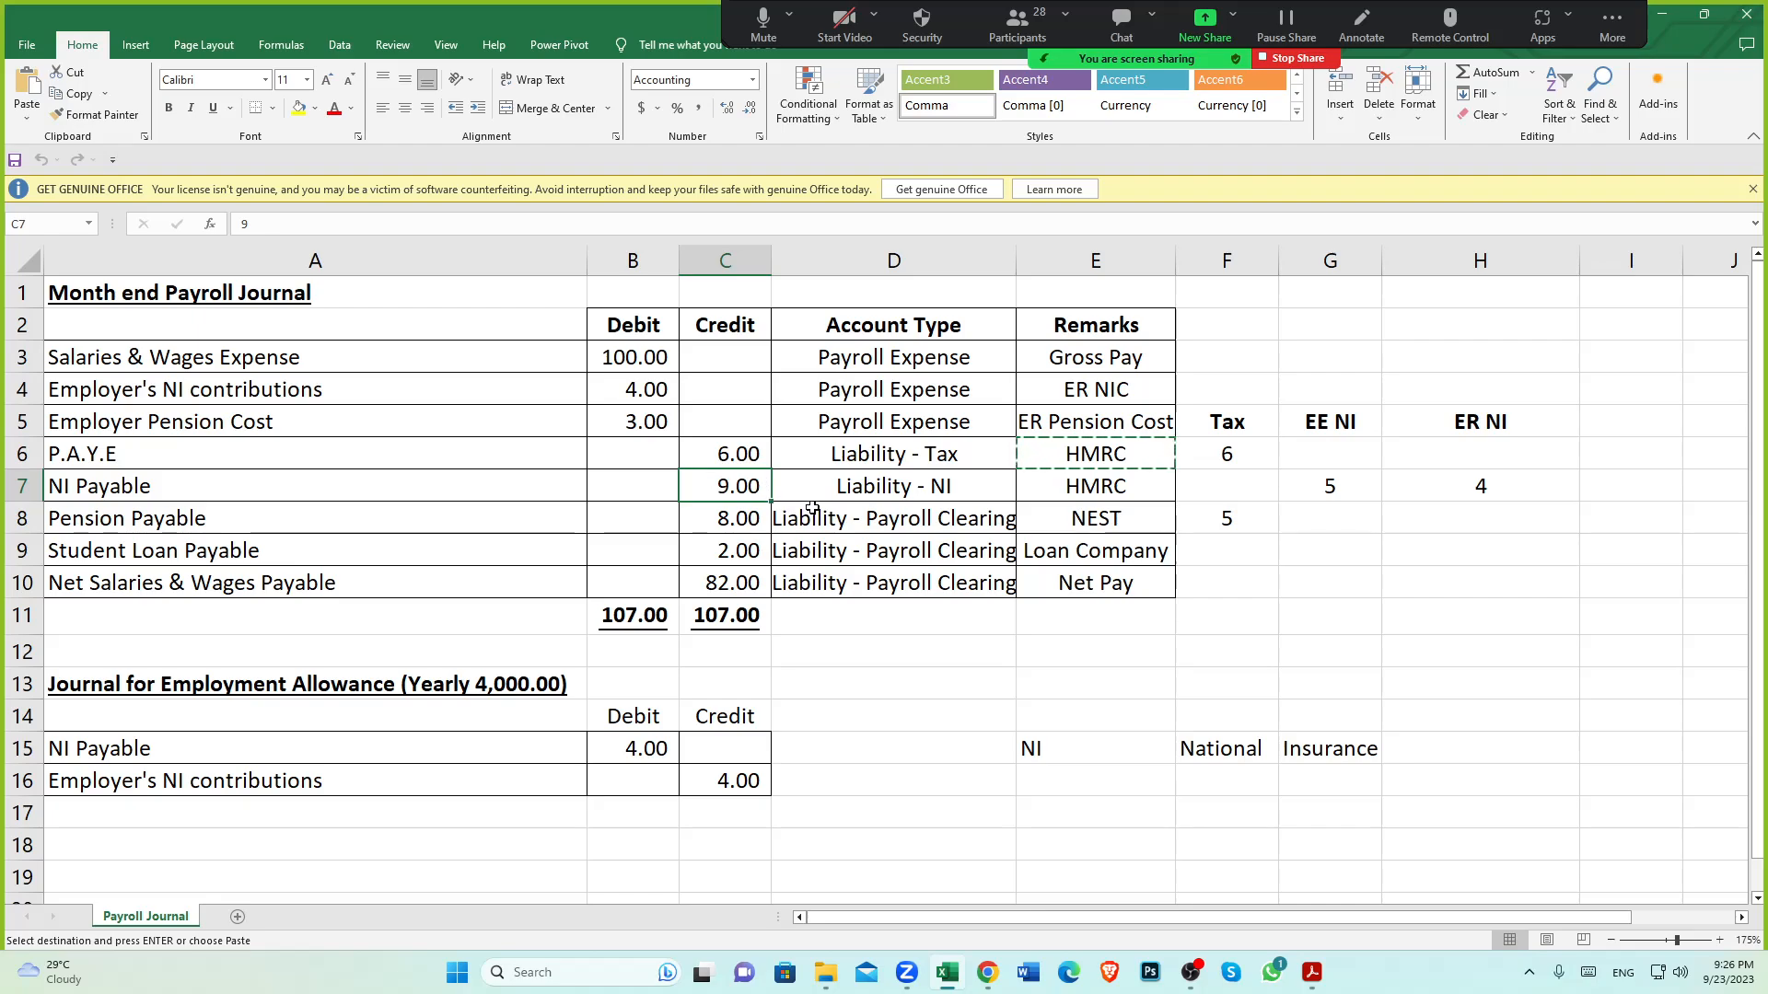
click(1337, 487)
click(1473, 480)
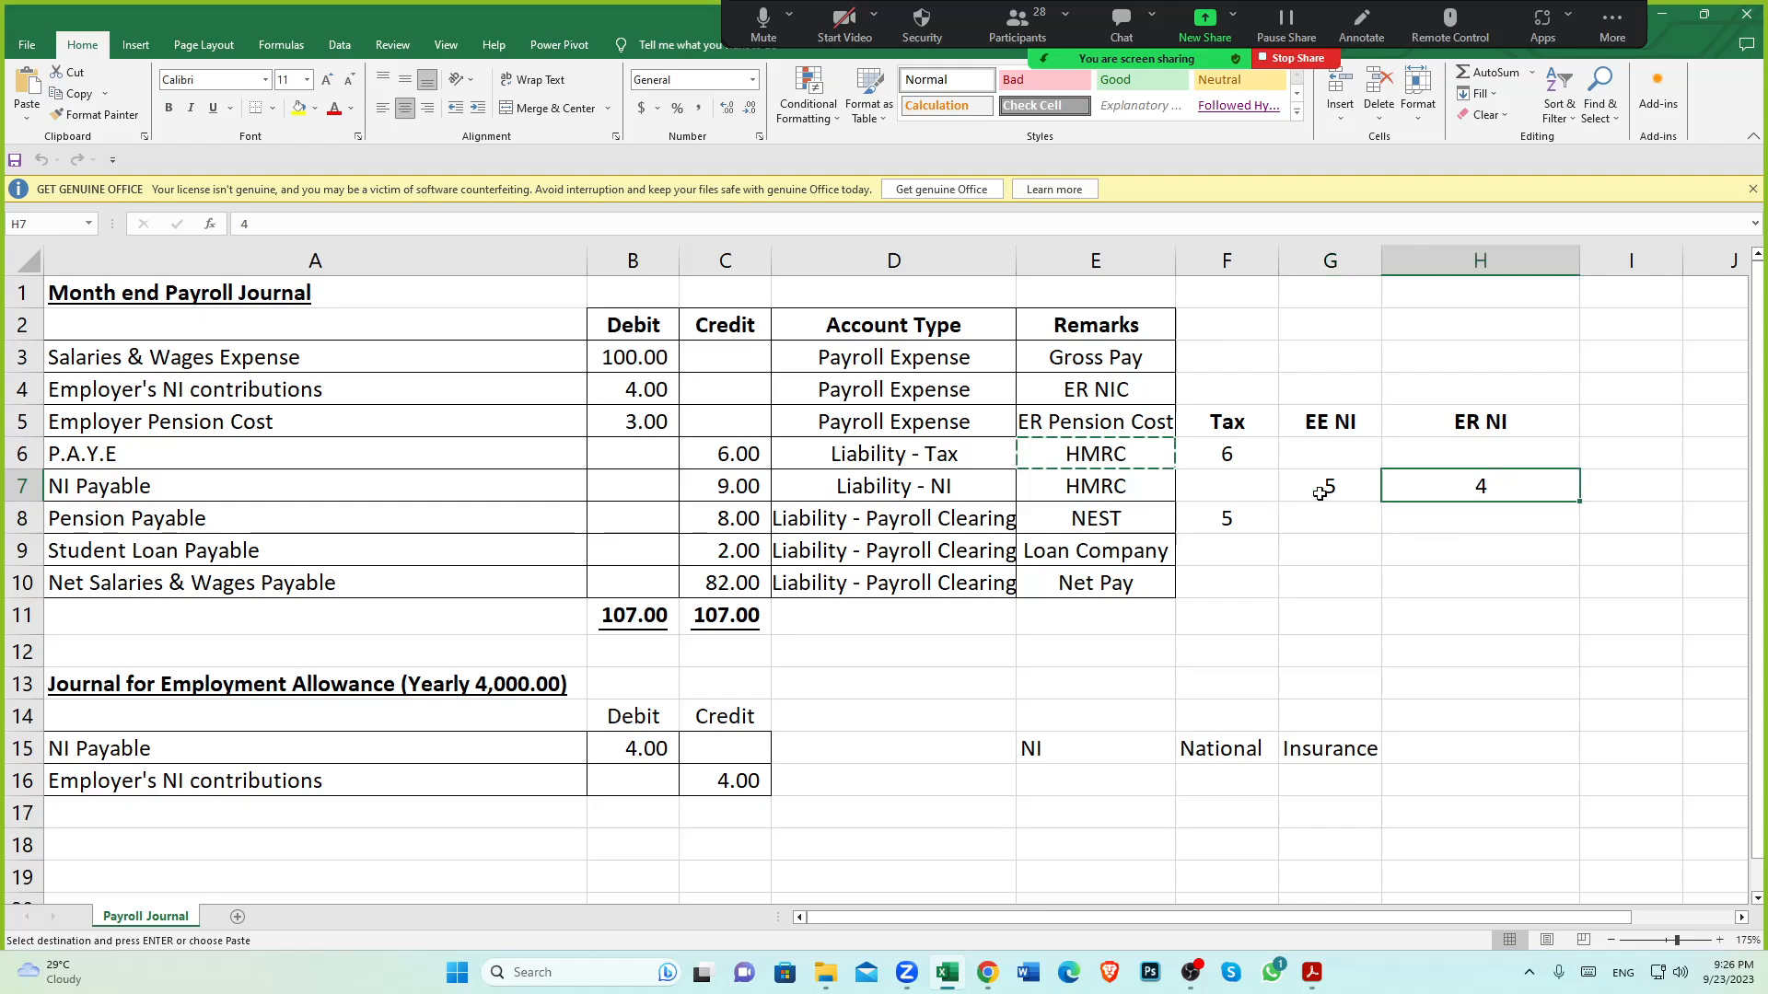
click(725, 486)
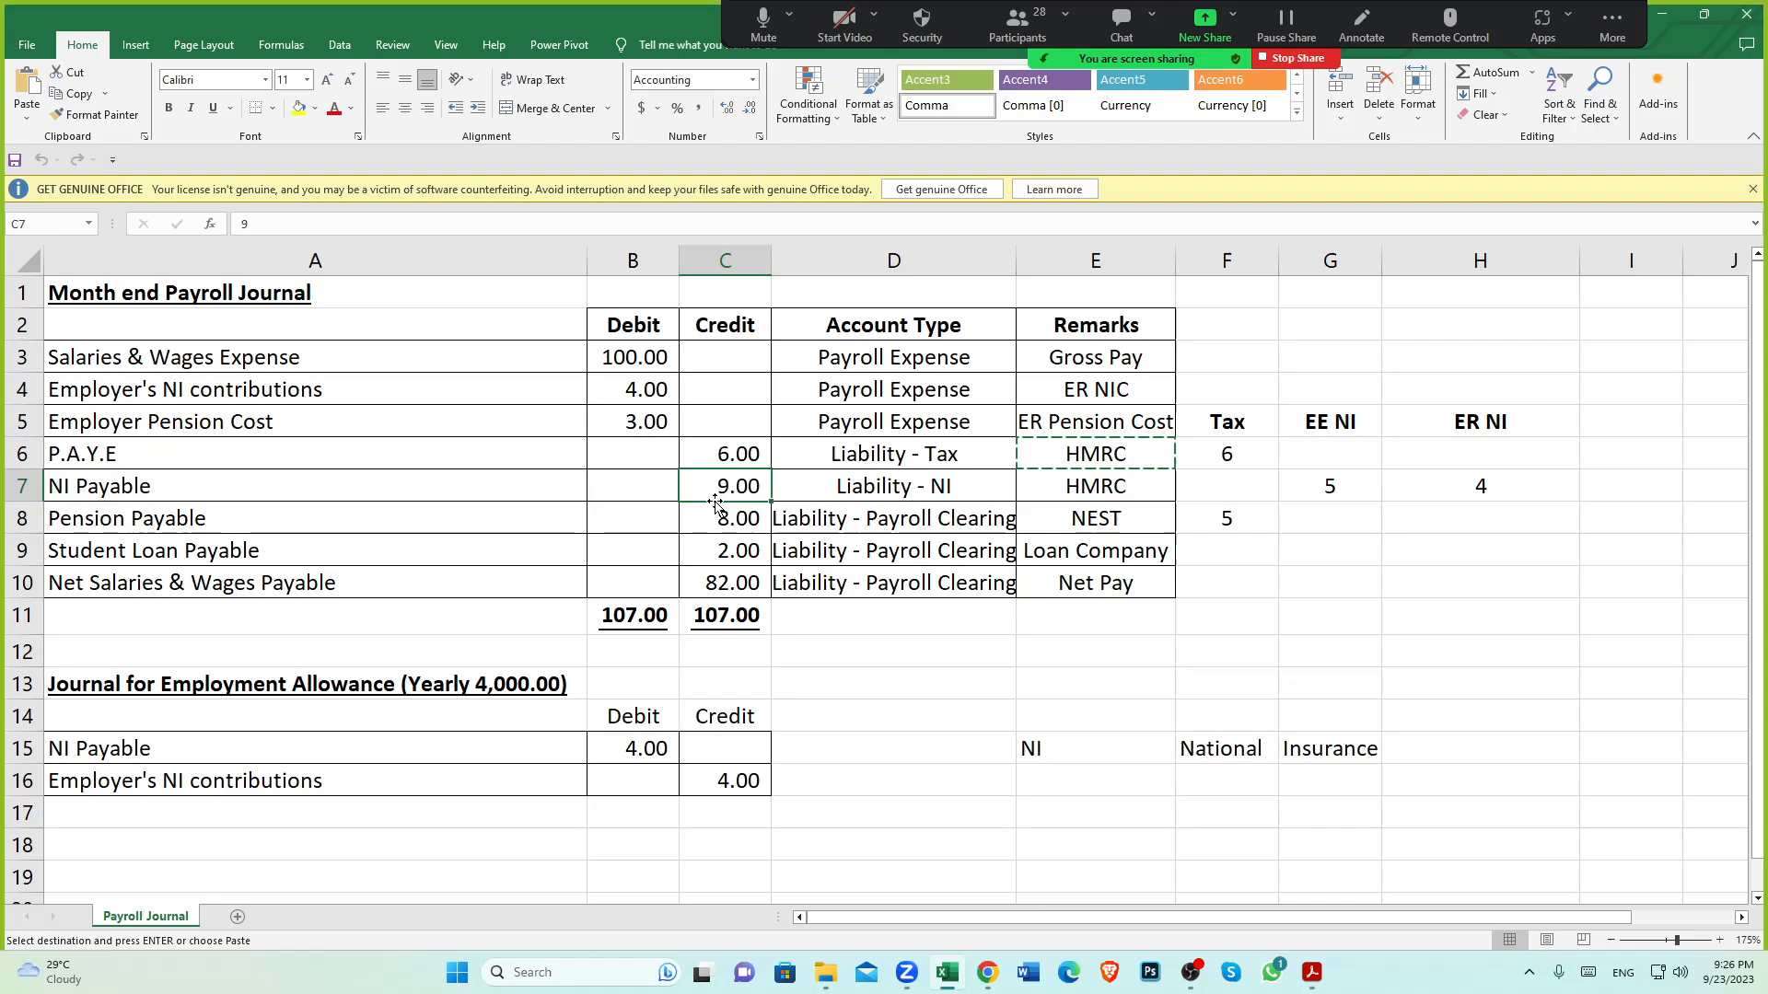
Check the NI Payable row's amounts in Excel, and set the account of Xero's next journal line to 826 - NIC Payable
click(629, 394)
click(1323, 493)
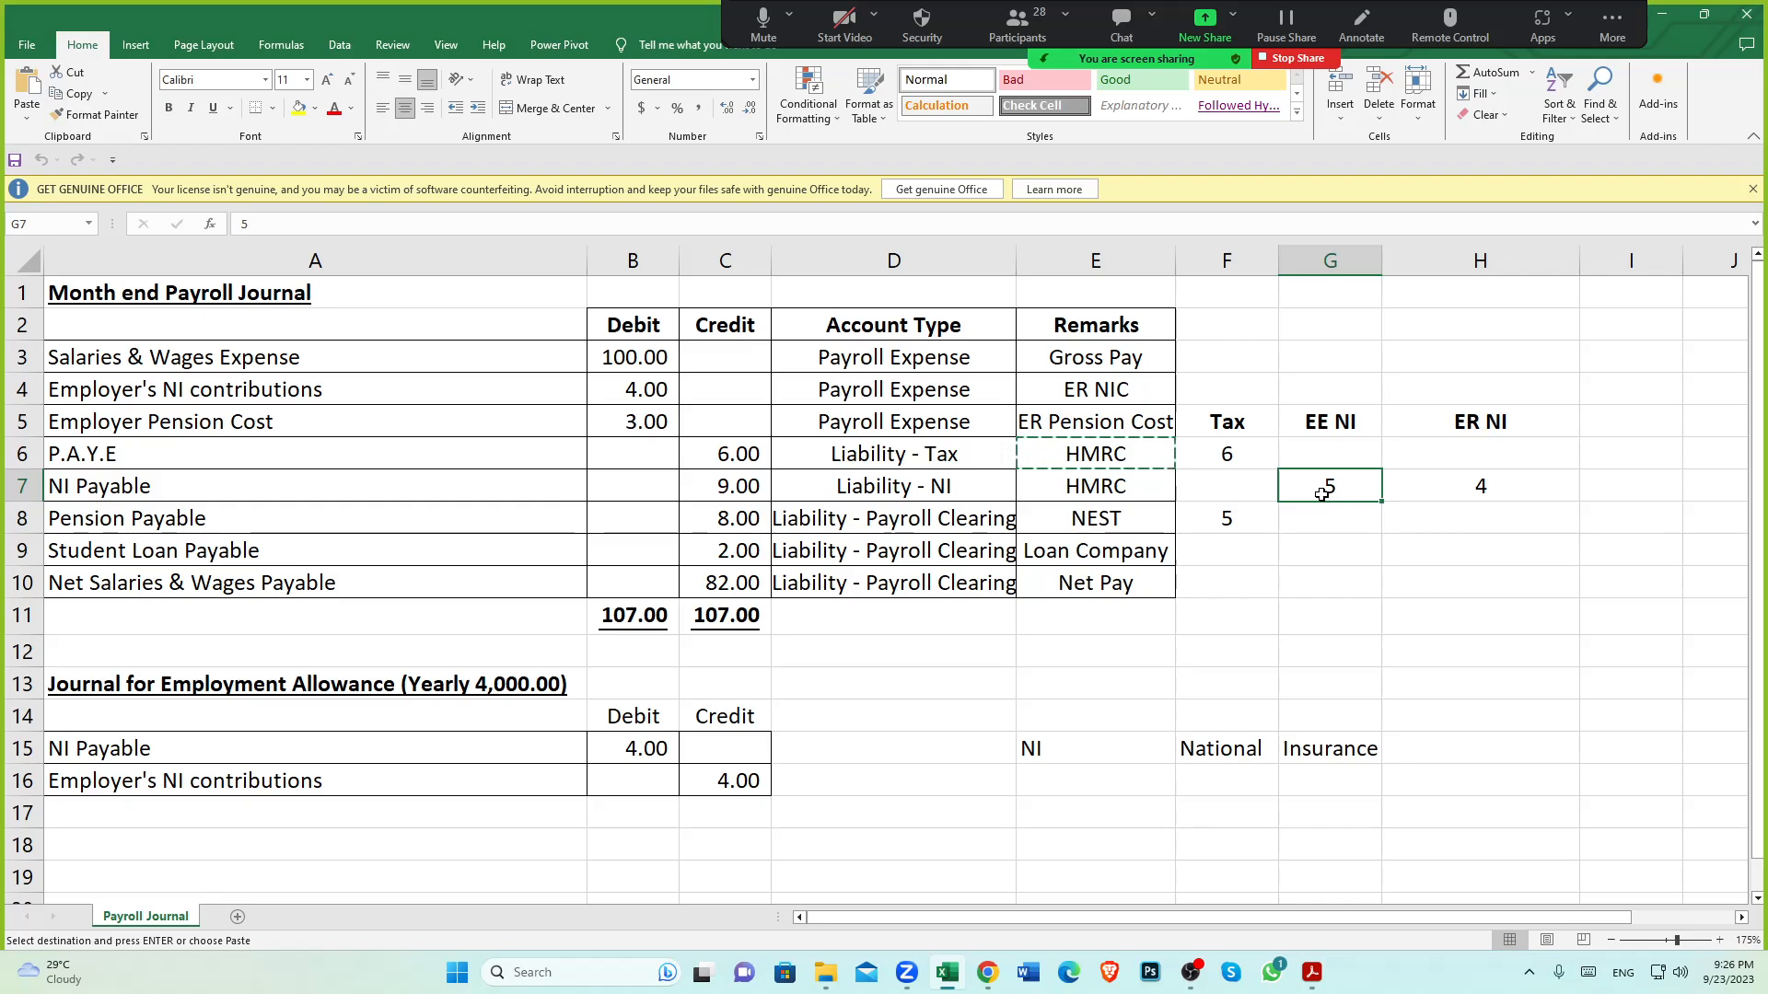
click(717, 486)
click(142, 491)
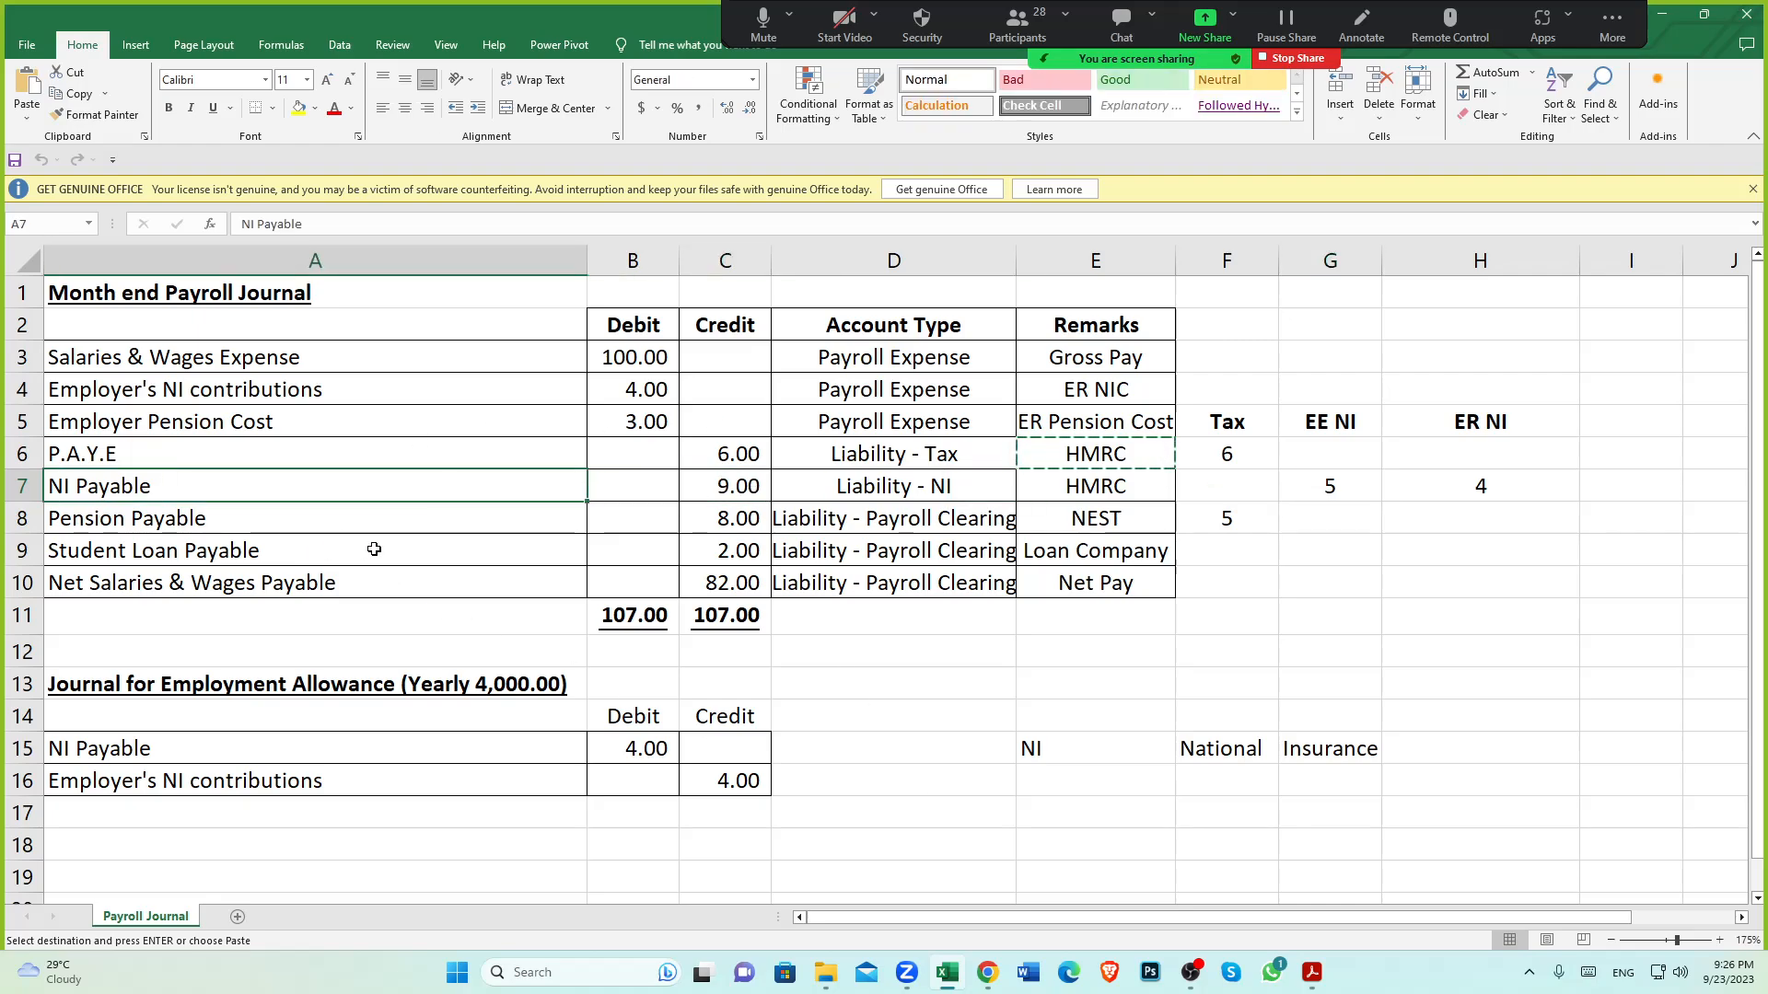
click(988, 972)
click(804, 538)
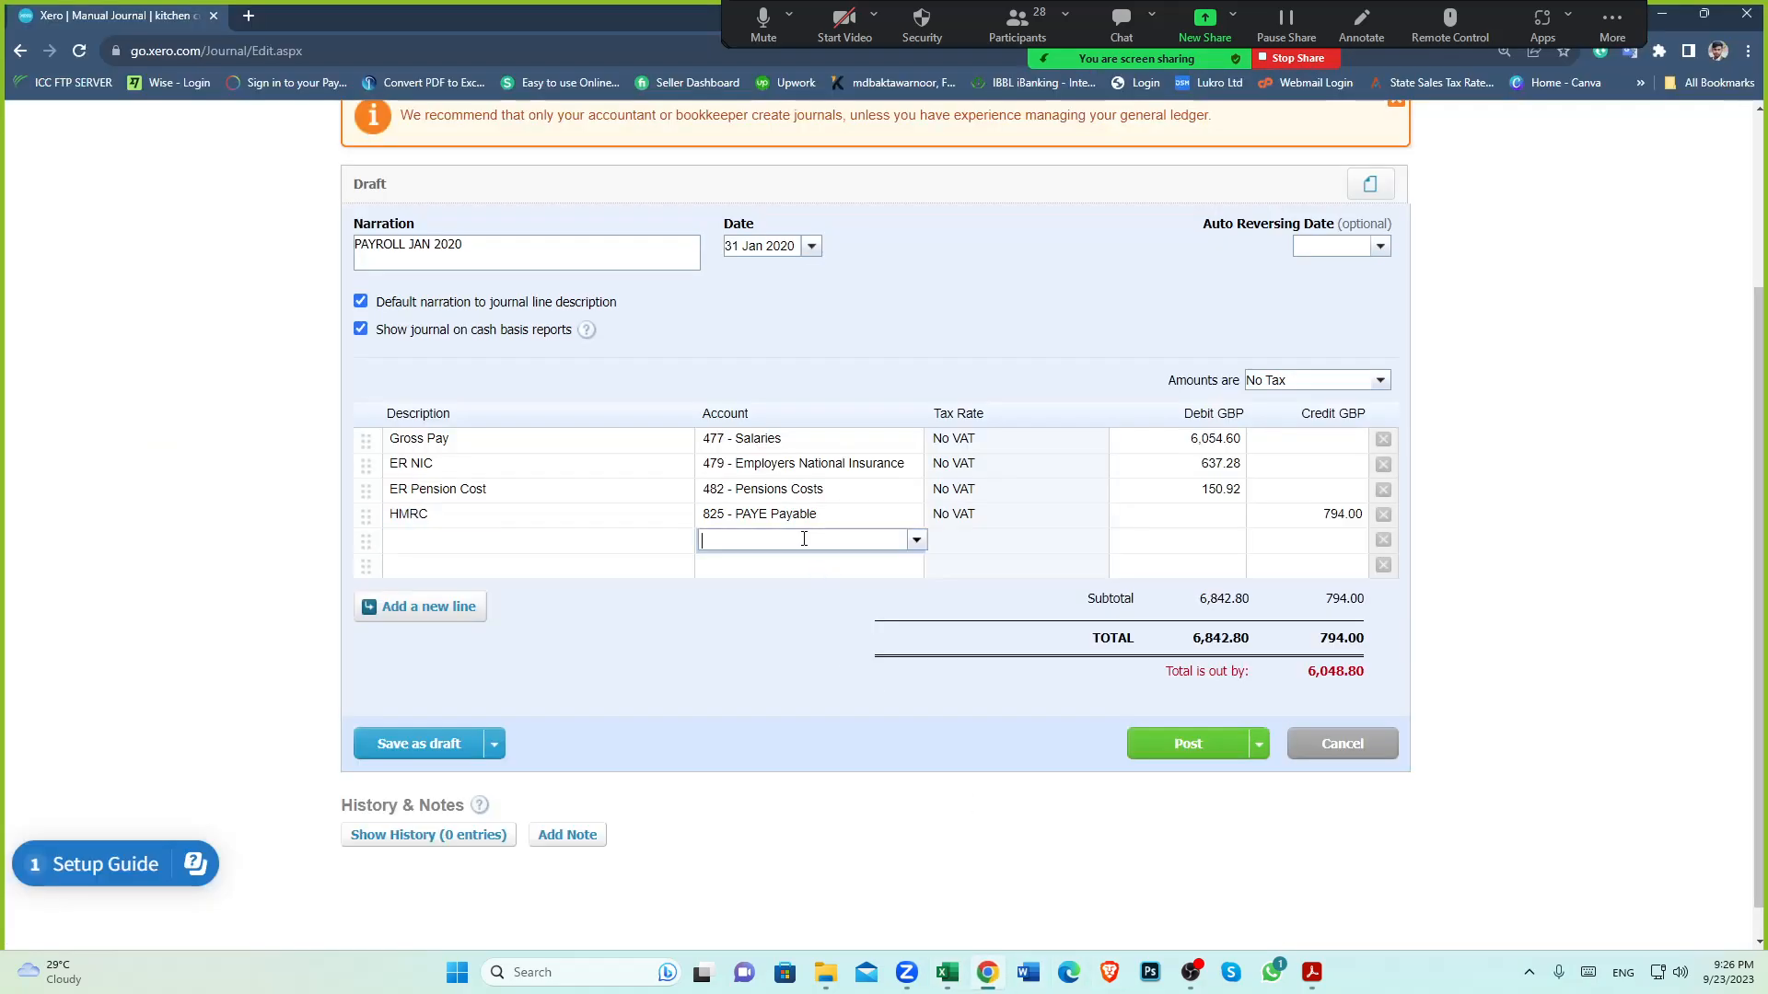
text(pay)
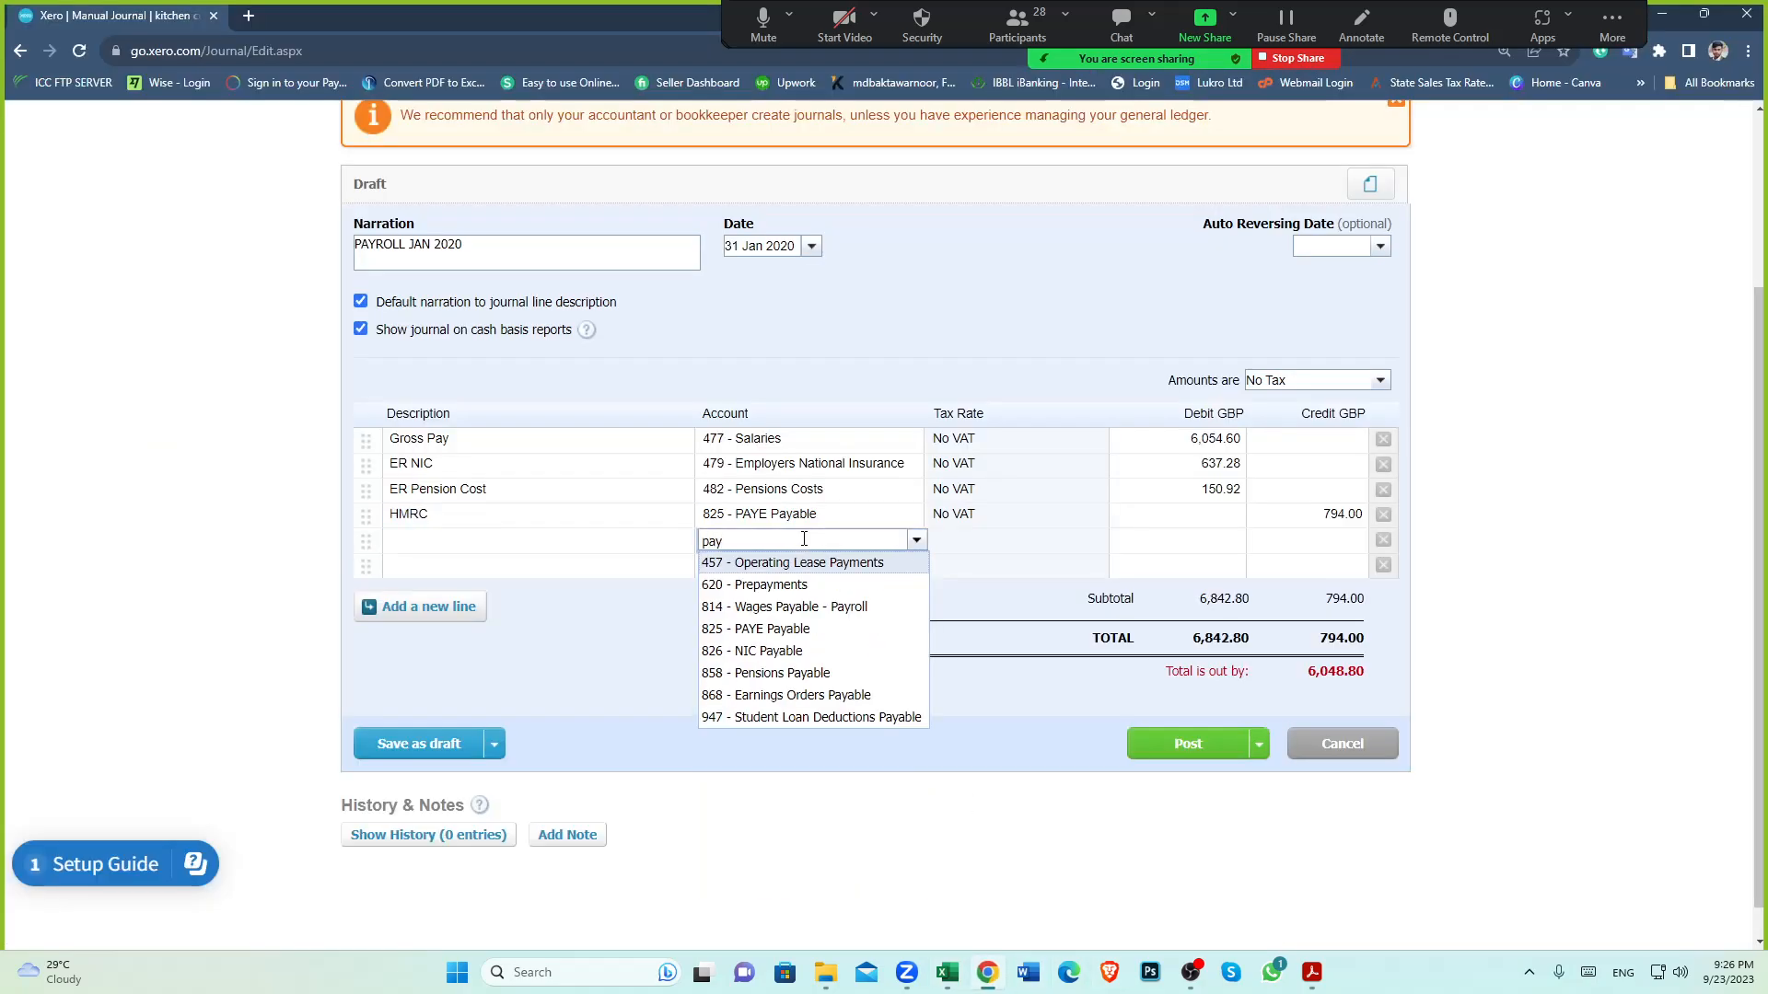
click(768, 654)
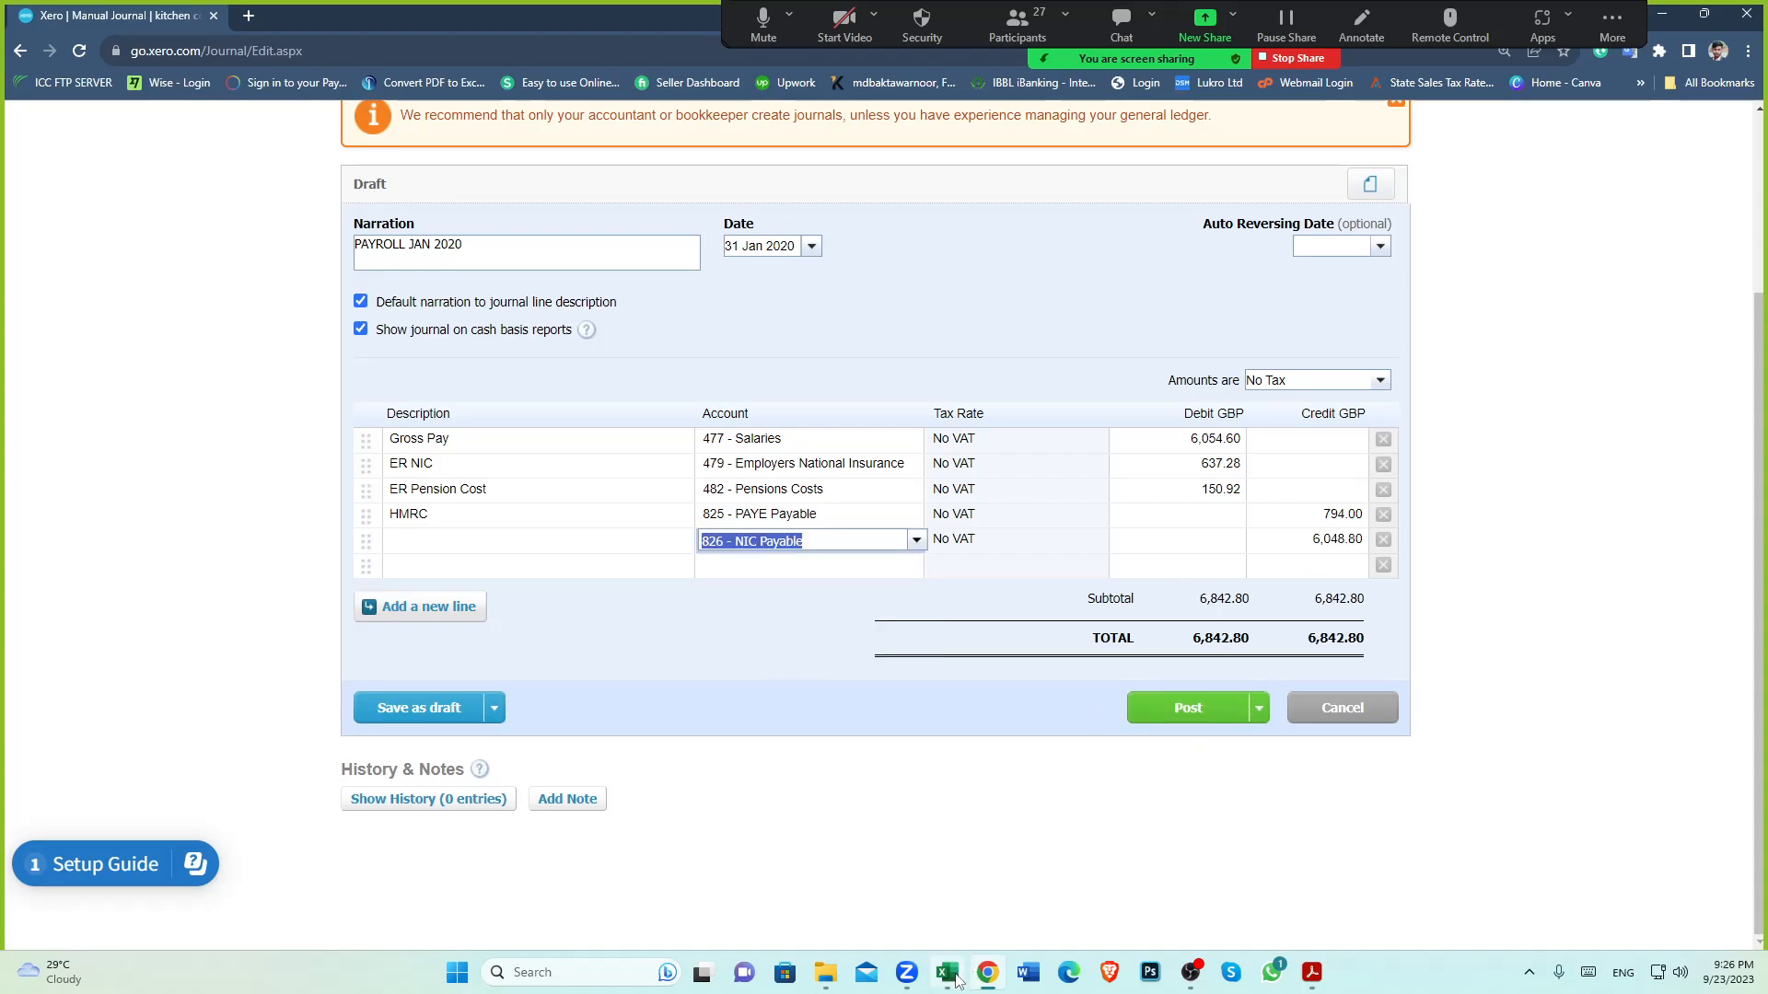
Look up the Employee NIC and Employer NIC process date totals in the PAYPARTIP.pdf payment summary, and return to Xero
mouse_move(1312, 973)
click(1396, 865)
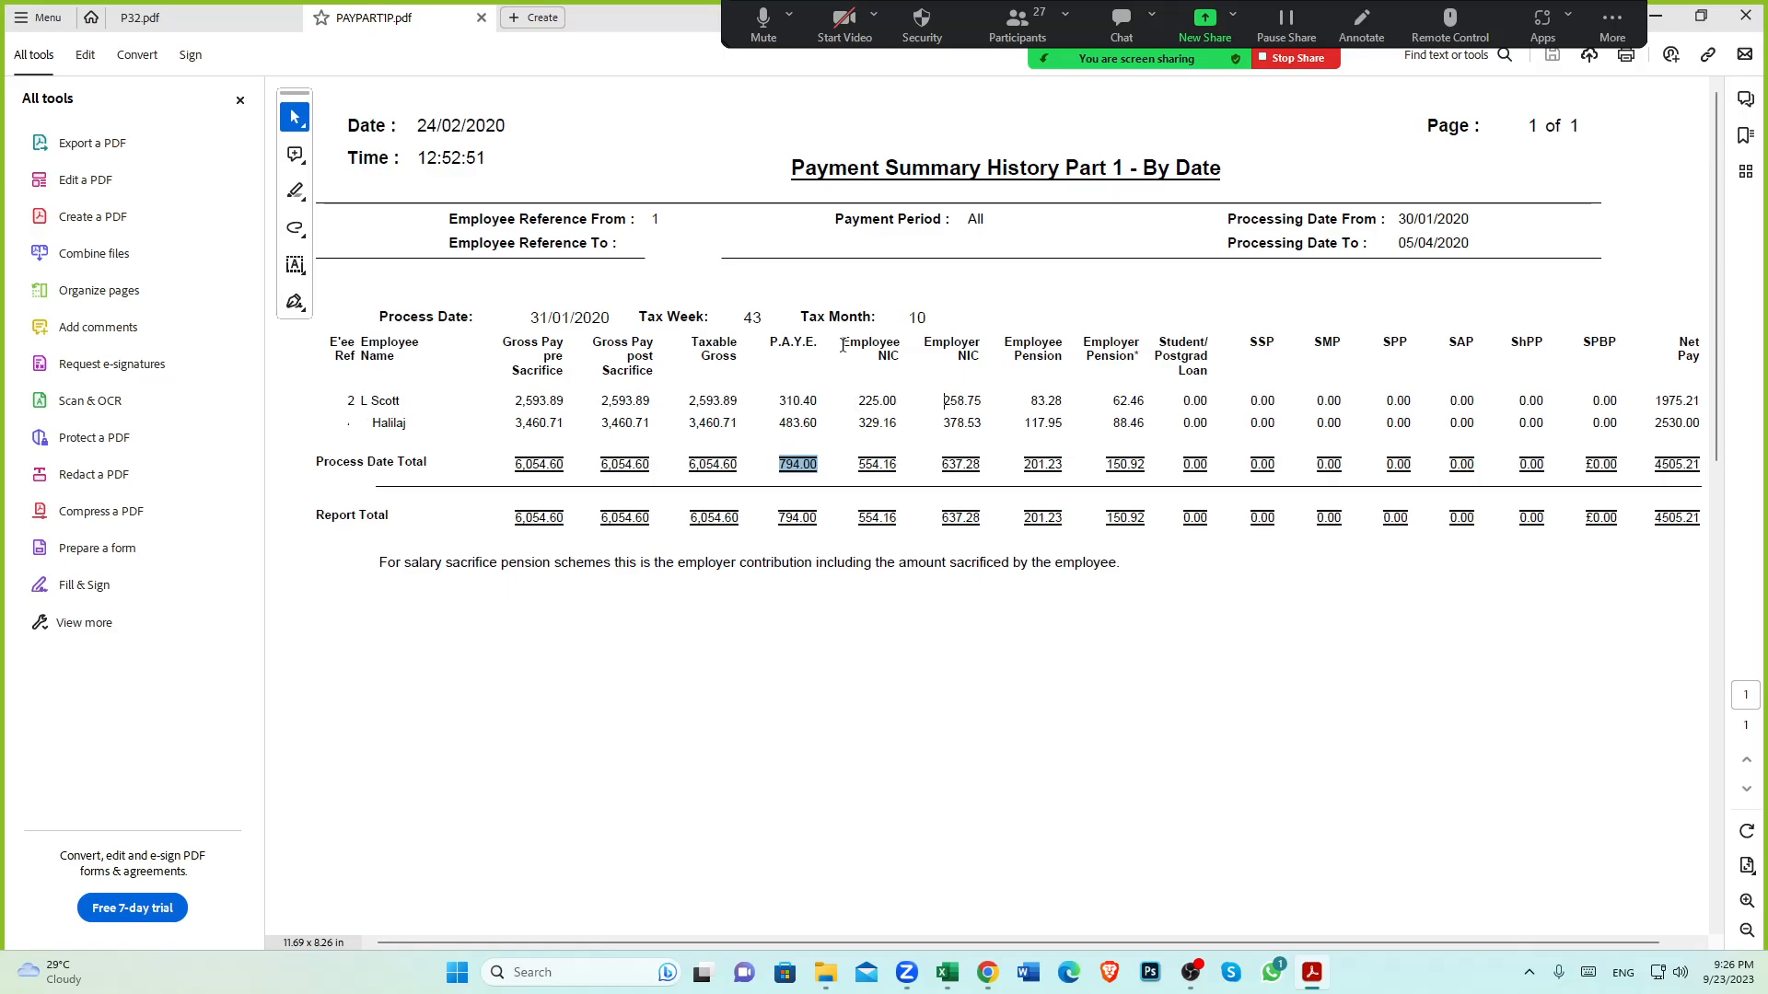
drag(841, 338, 976, 366)
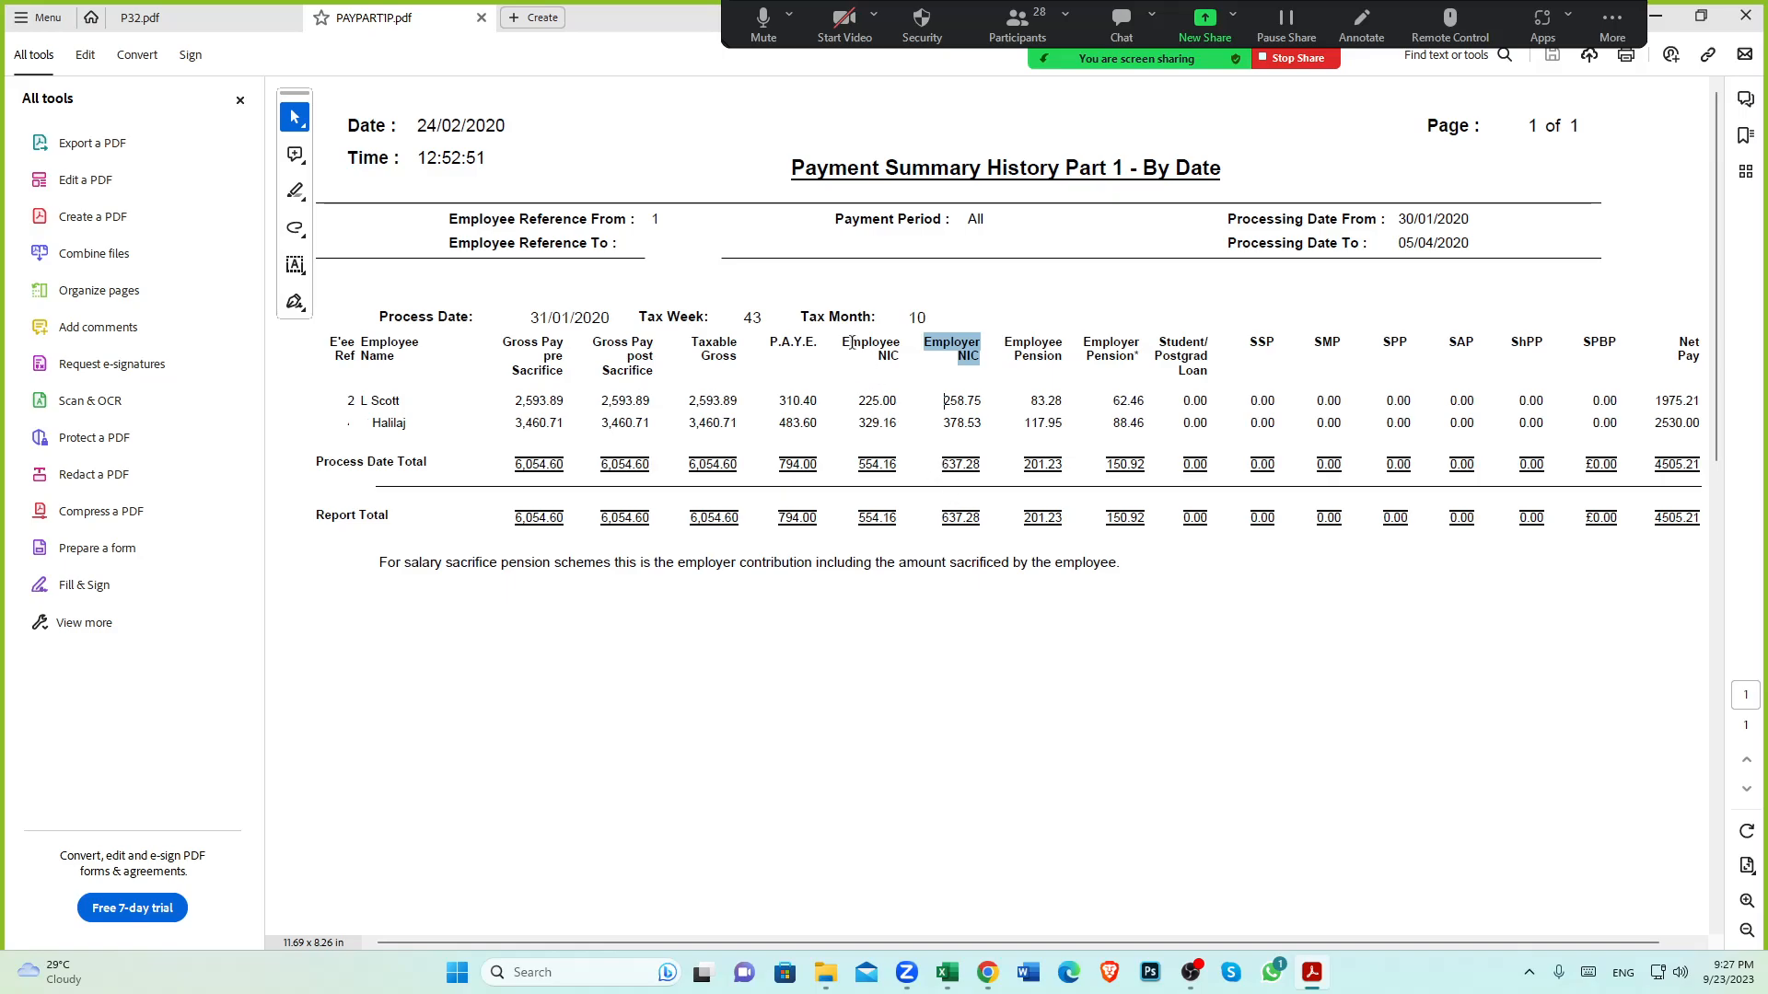
drag(857, 465, 994, 467)
click(914, 474)
click(987, 972)
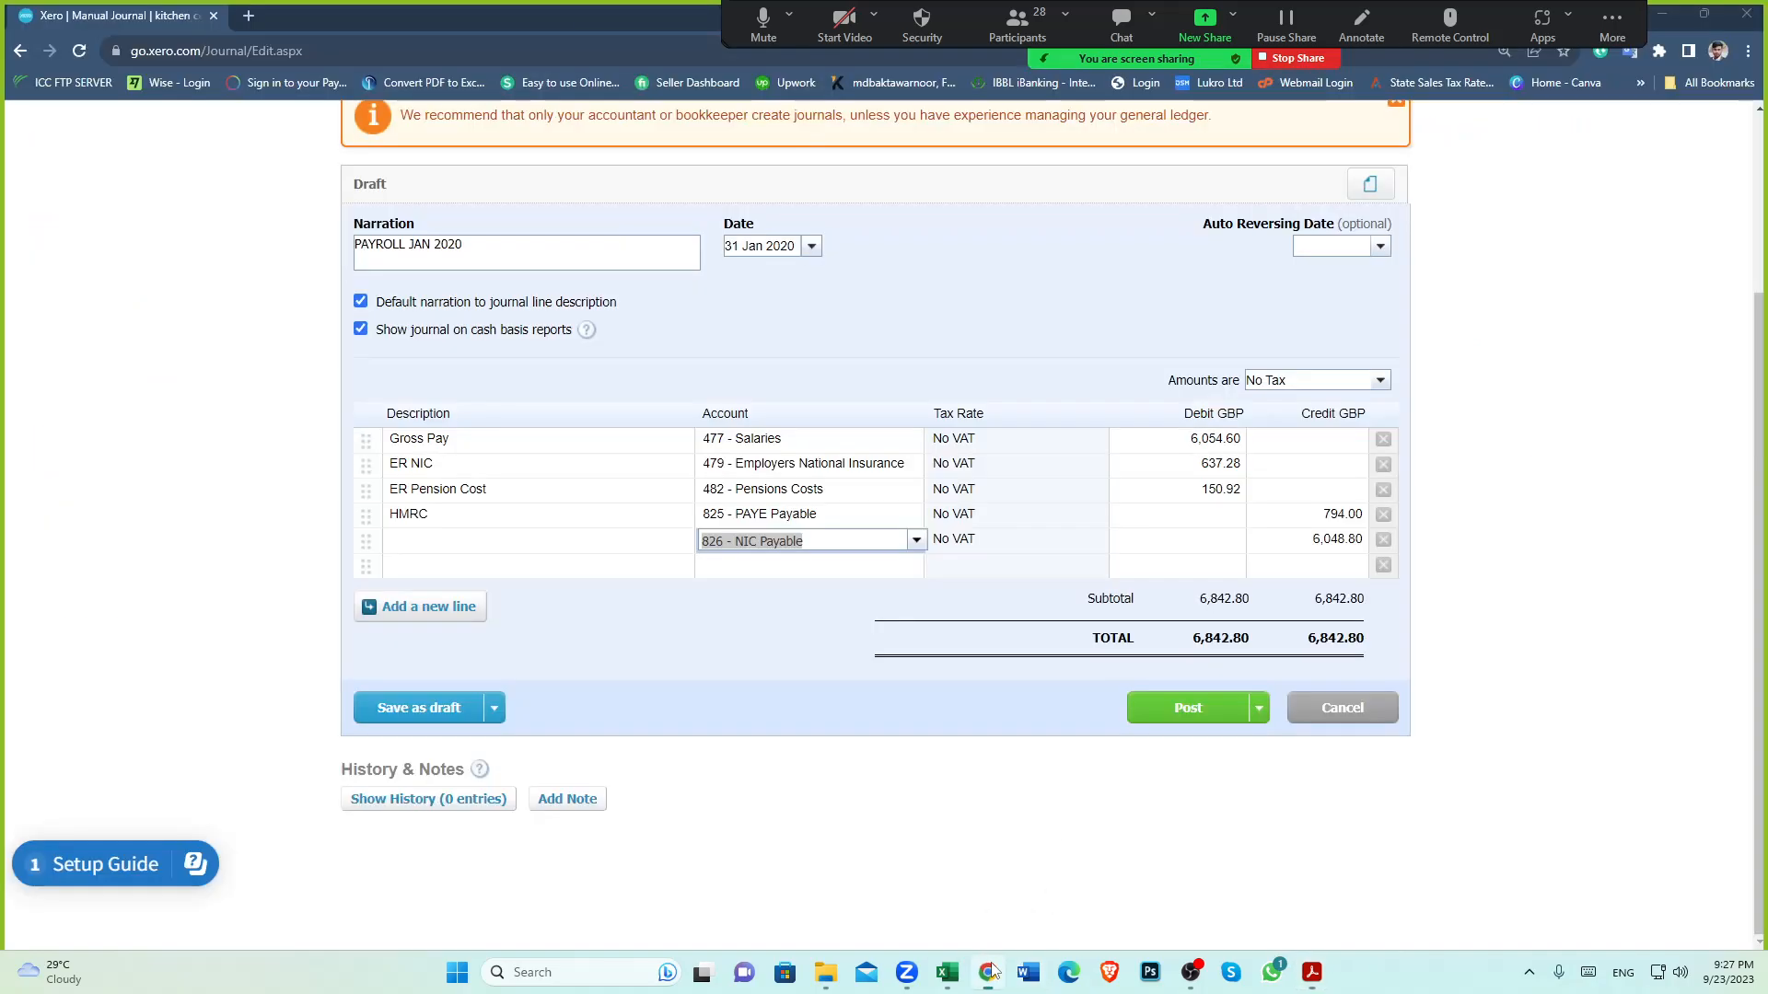
Set the 826 - NIC Payable line's credit to 1,191.44 and its description to HMRC
click(1343, 545)
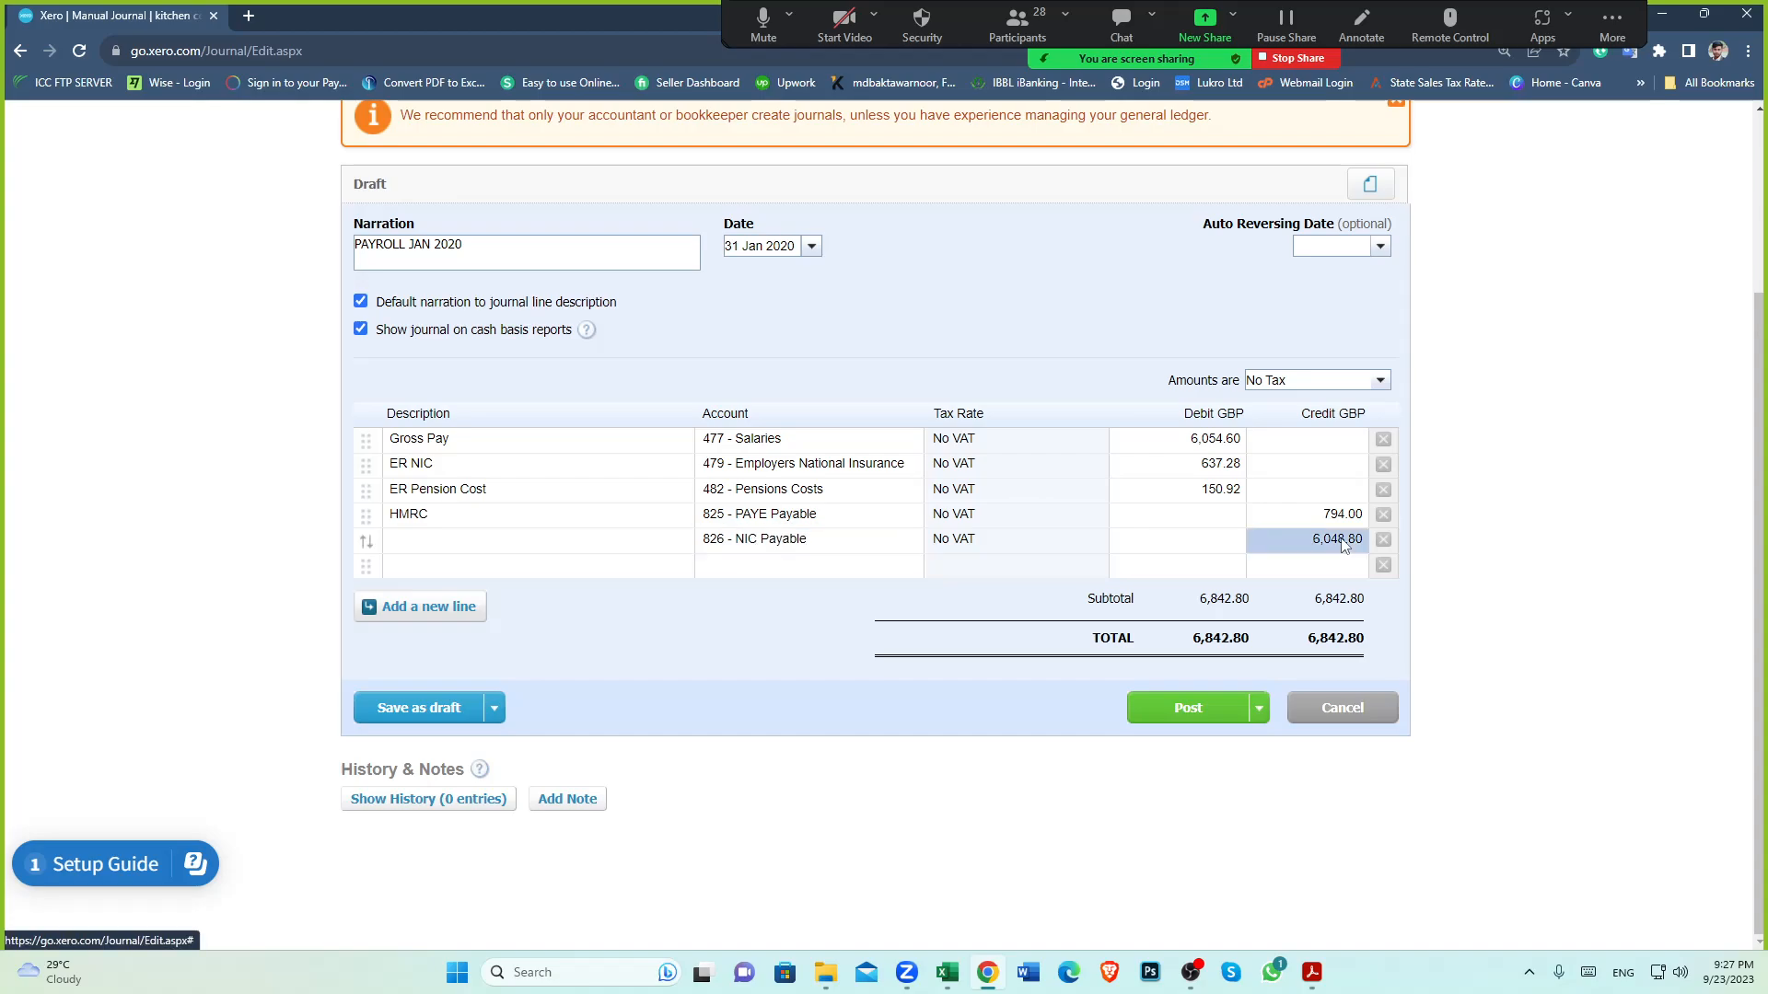
click(1343, 544)
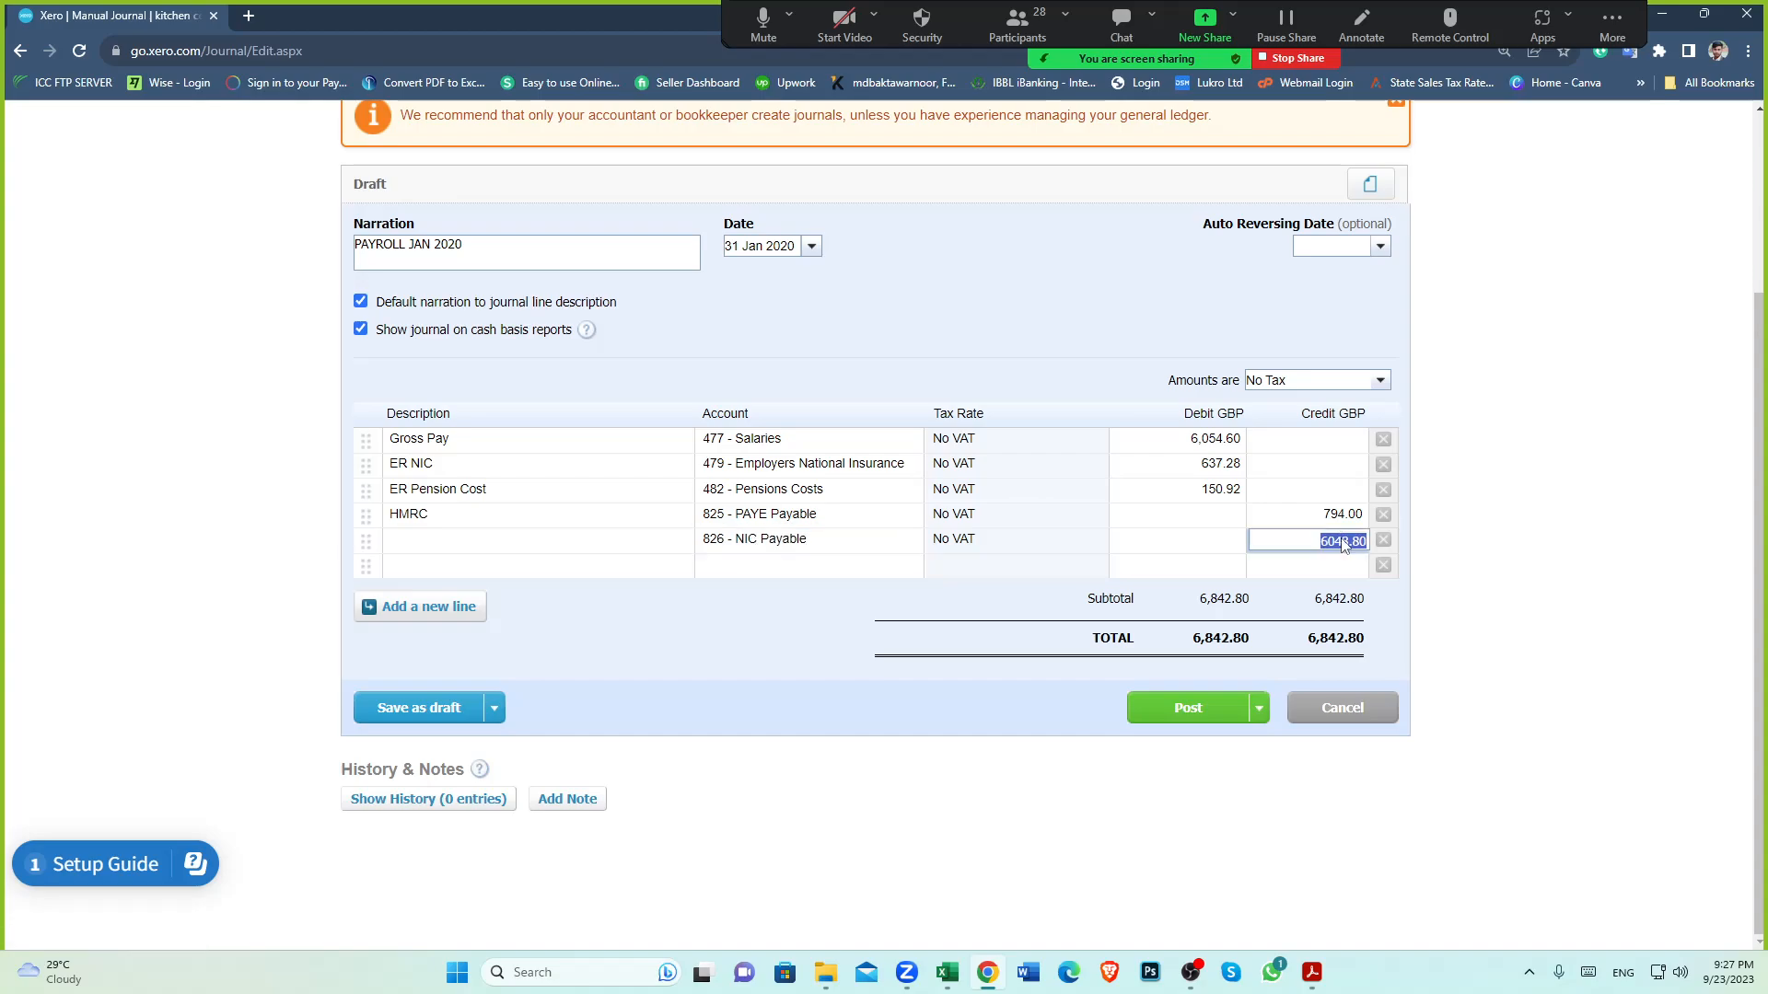
text(11)
text(01.4)
text(44)
key(Return)
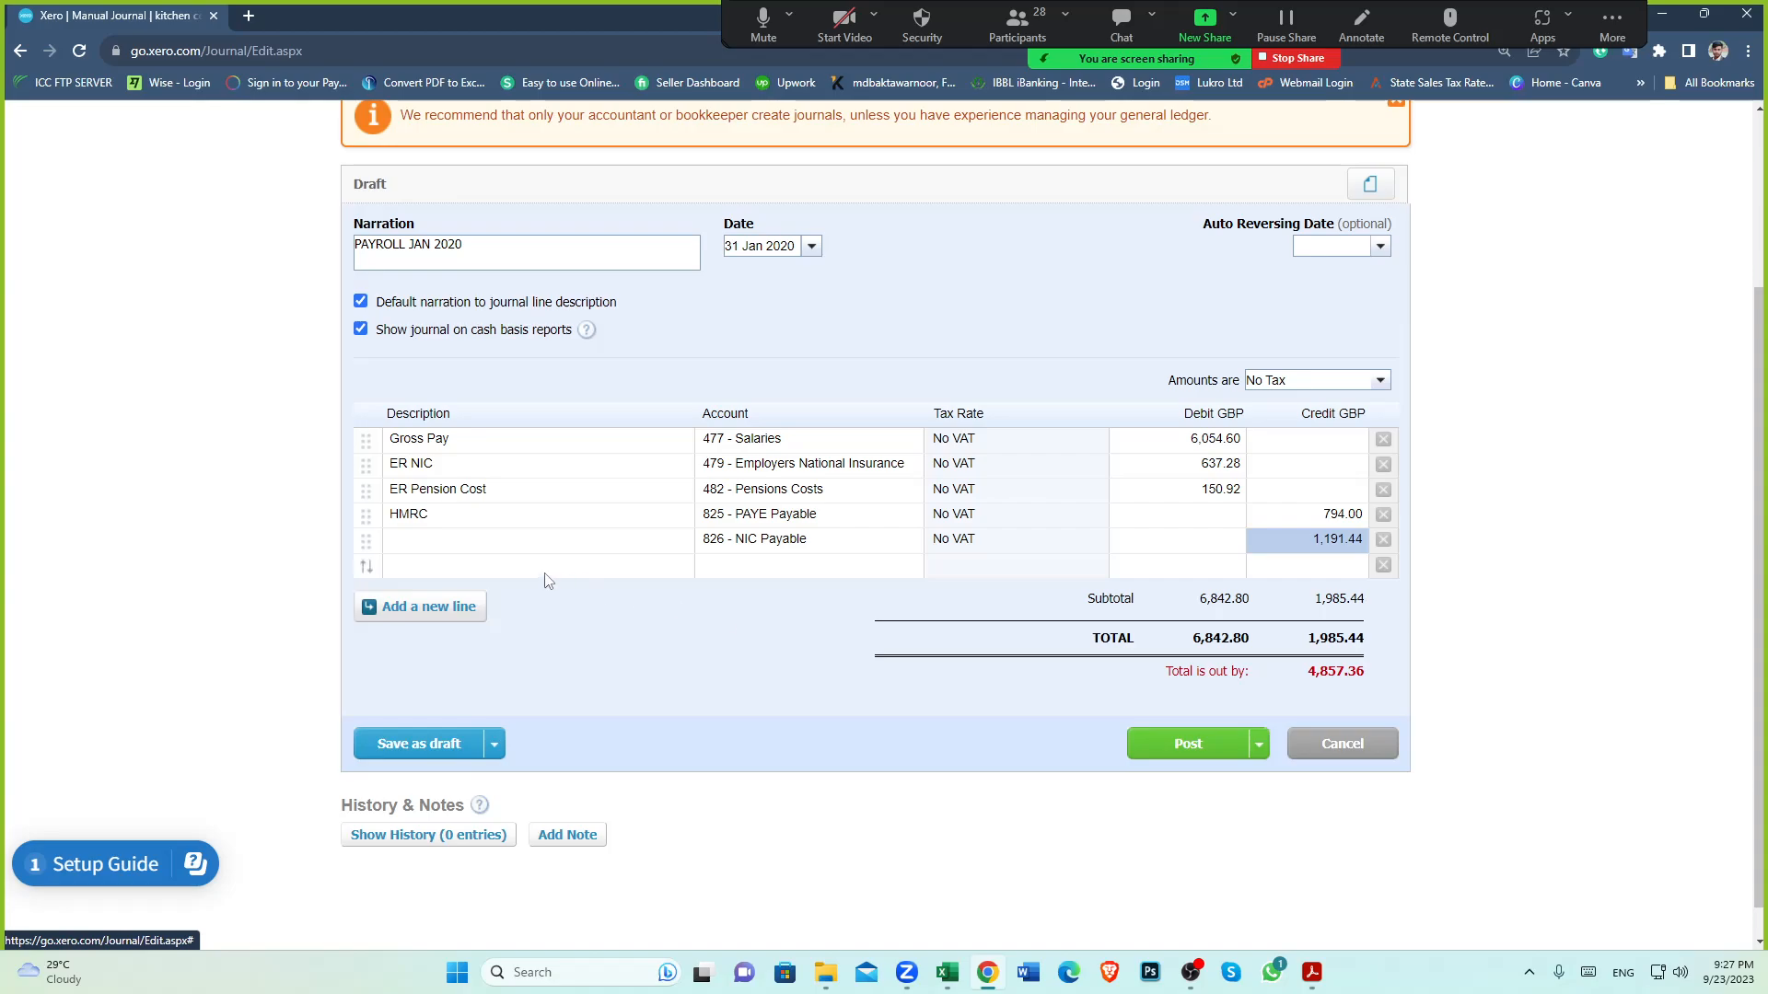
click(456, 543)
click(770, 679)
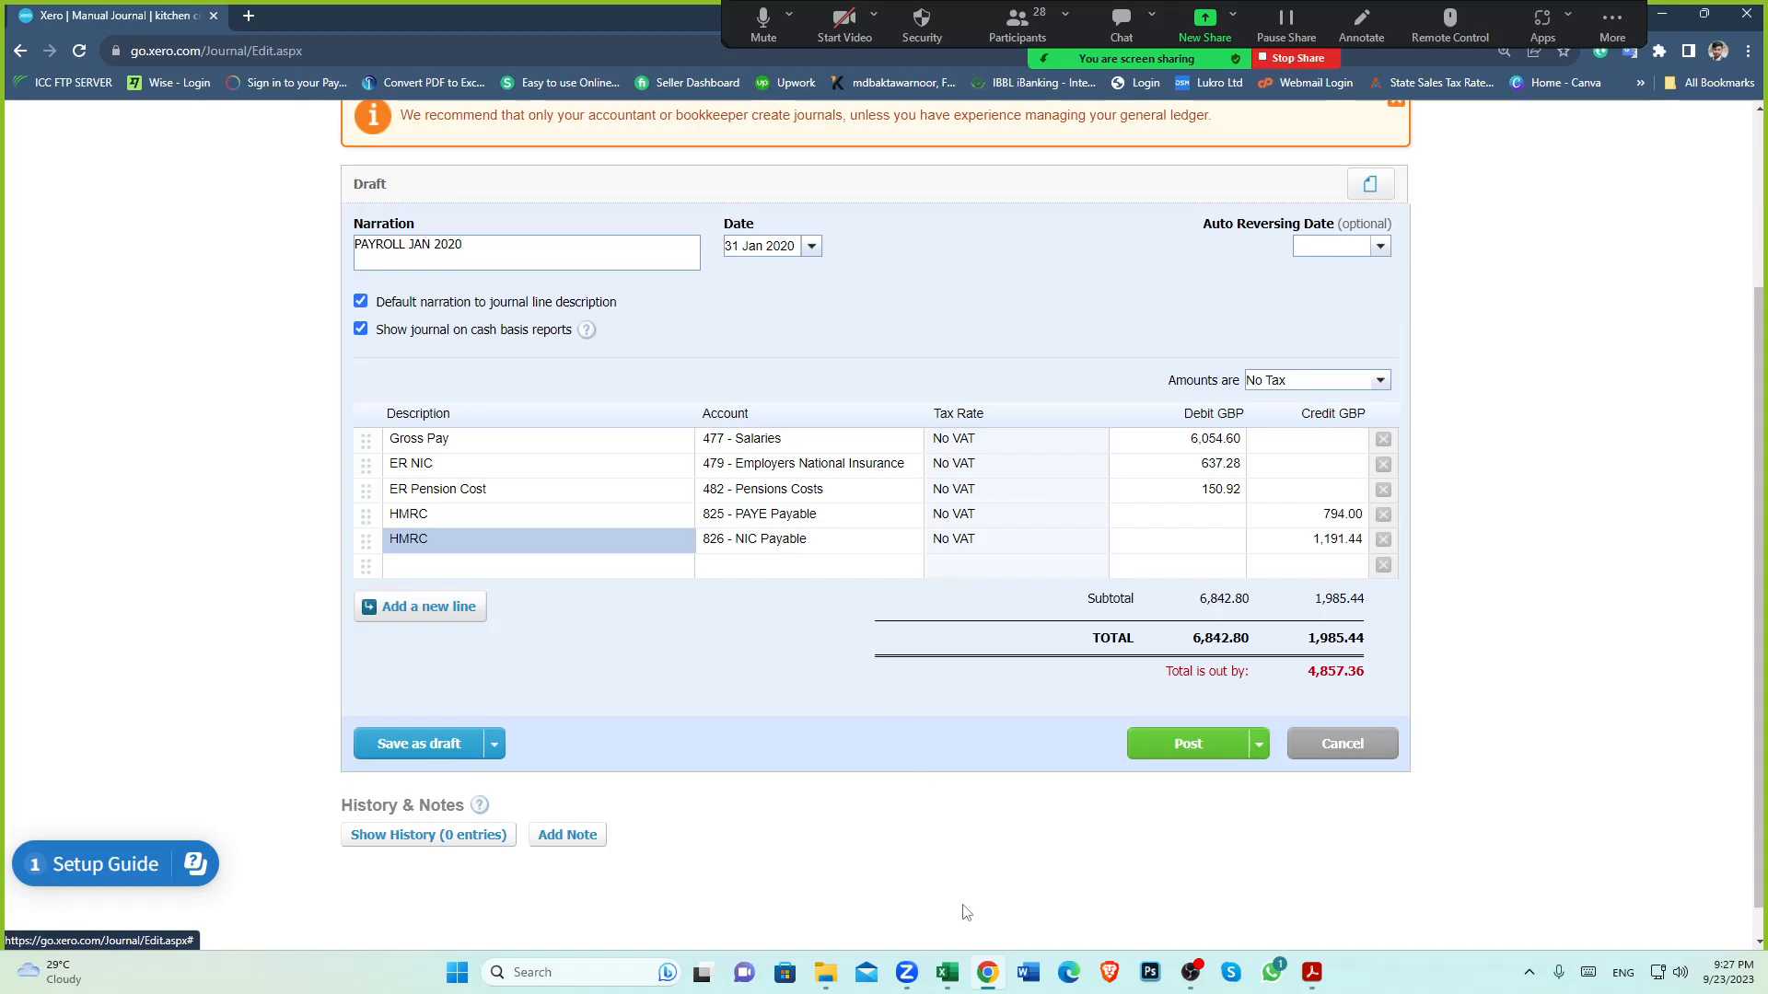
Switch to the Excel payroll journal and compare the Pension Payable credit with the Employer Pension Cost debit
click(947, 972)
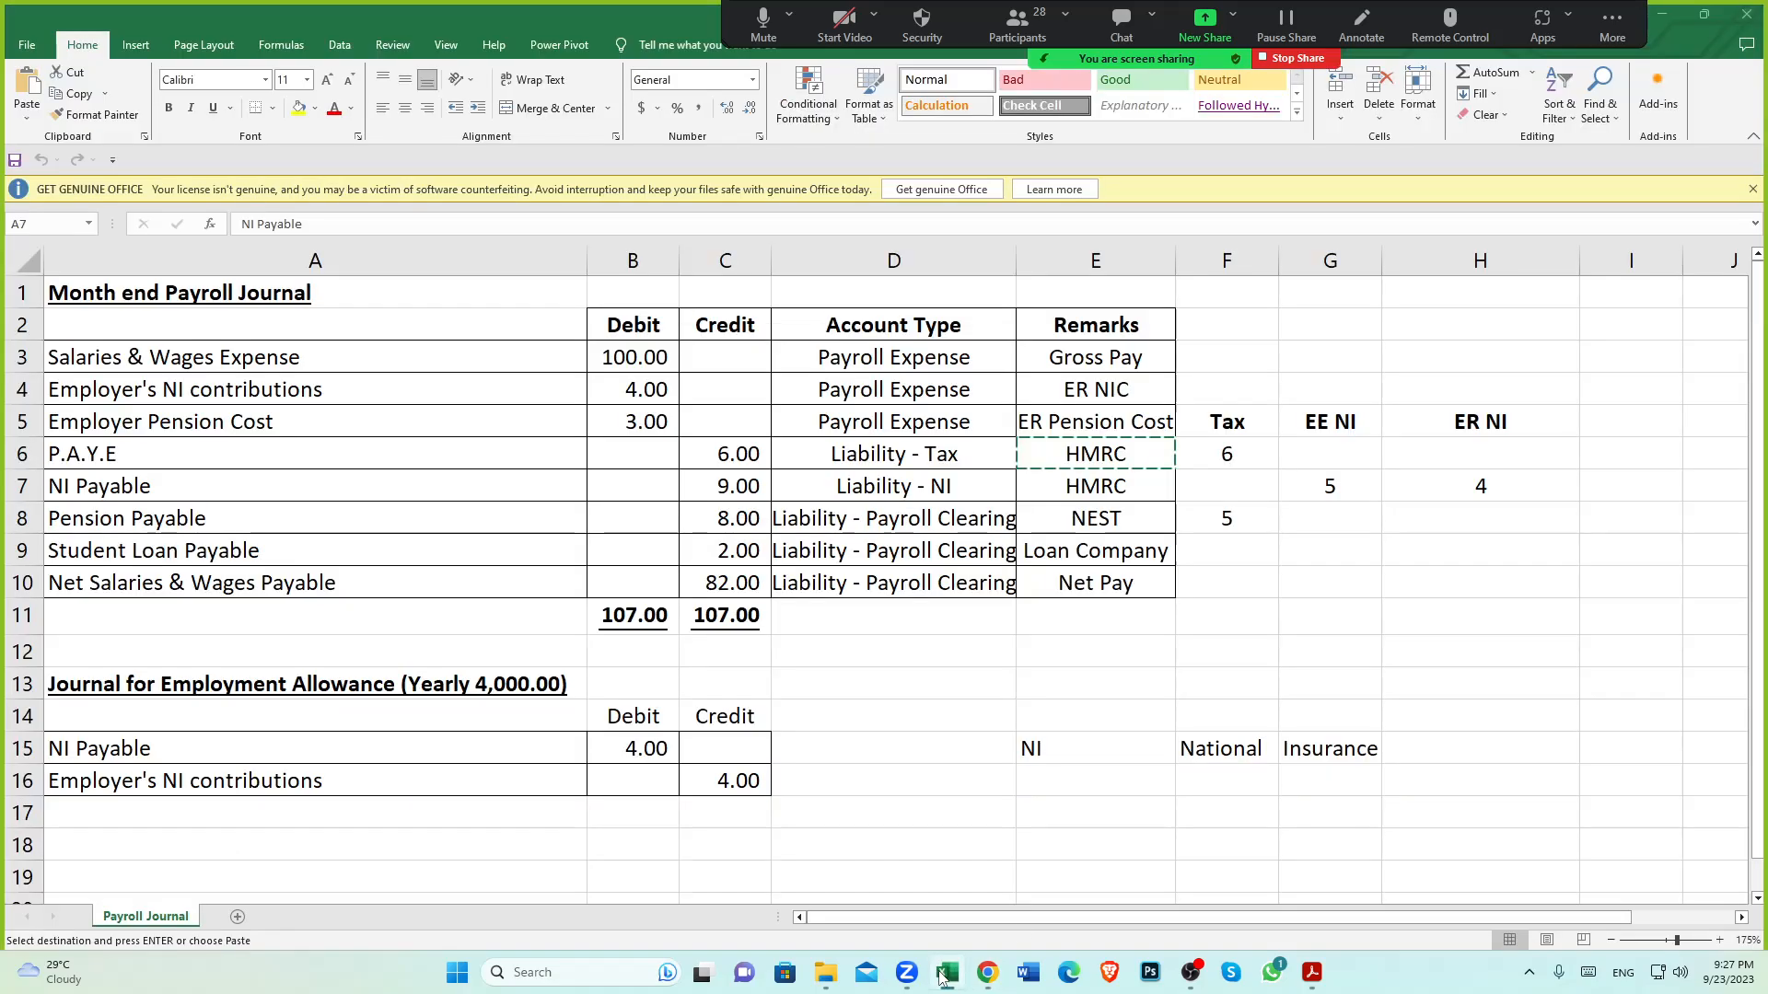
click(133, 520)
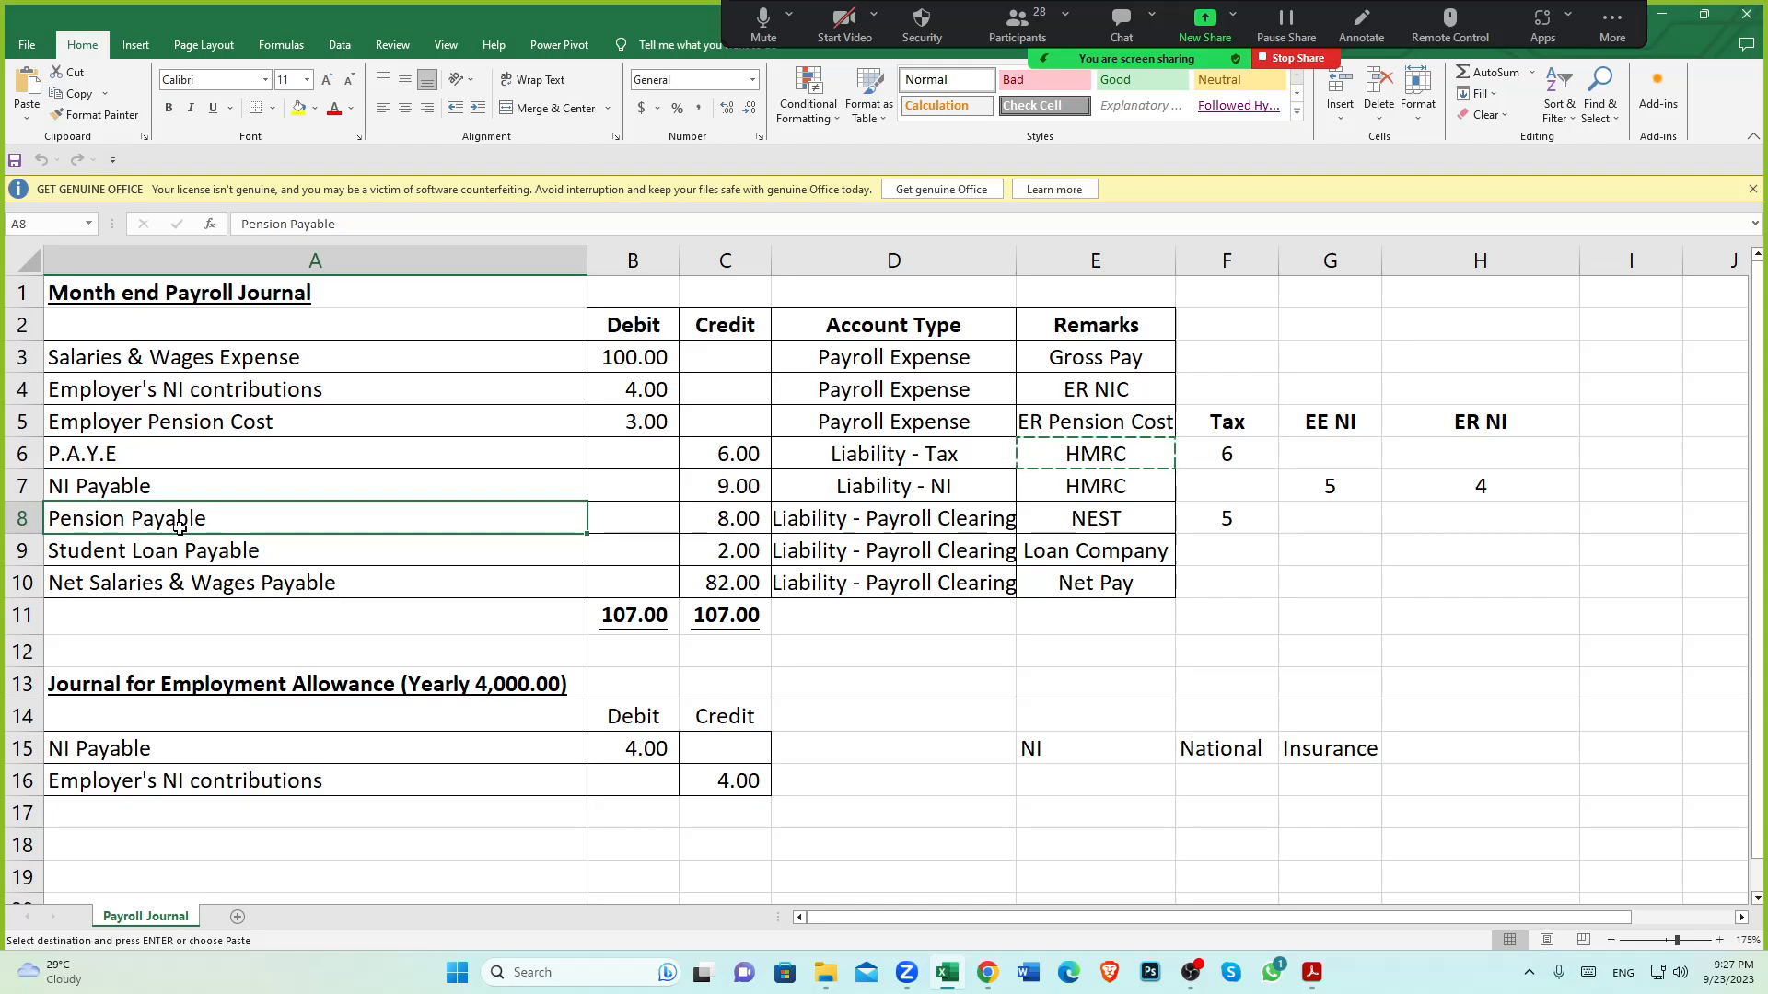
click(734, 520)
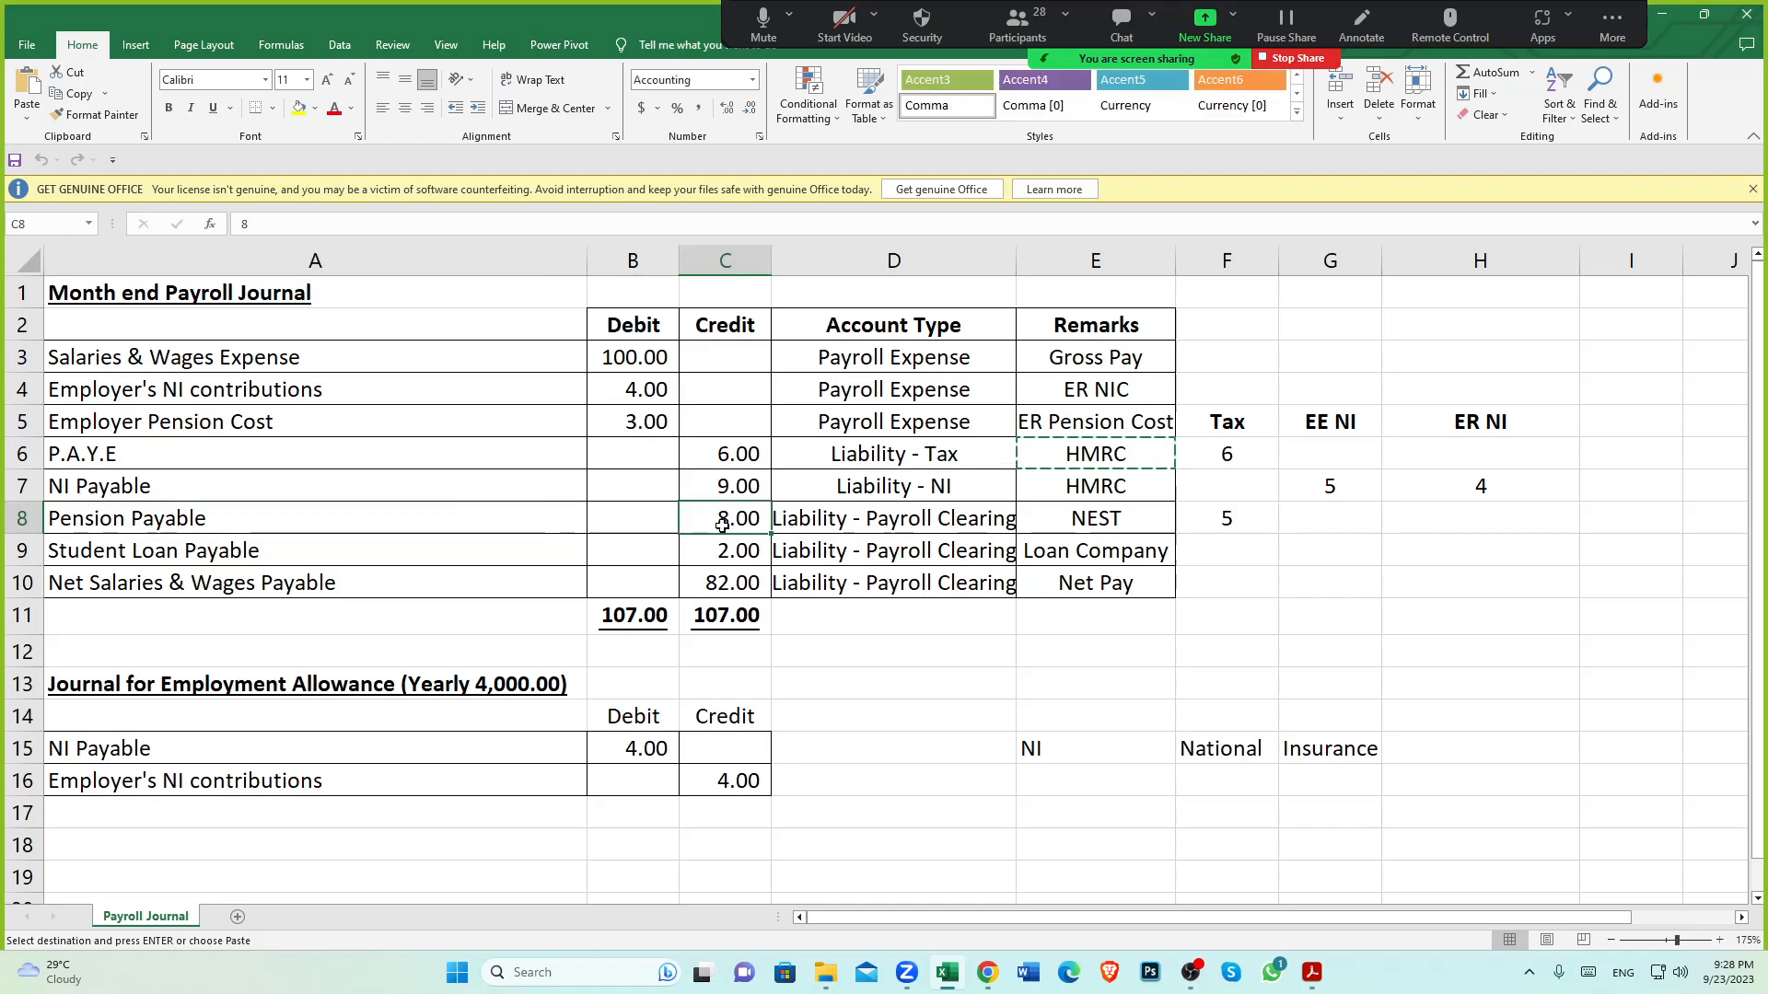
click(228, 424)
click(627, 421)
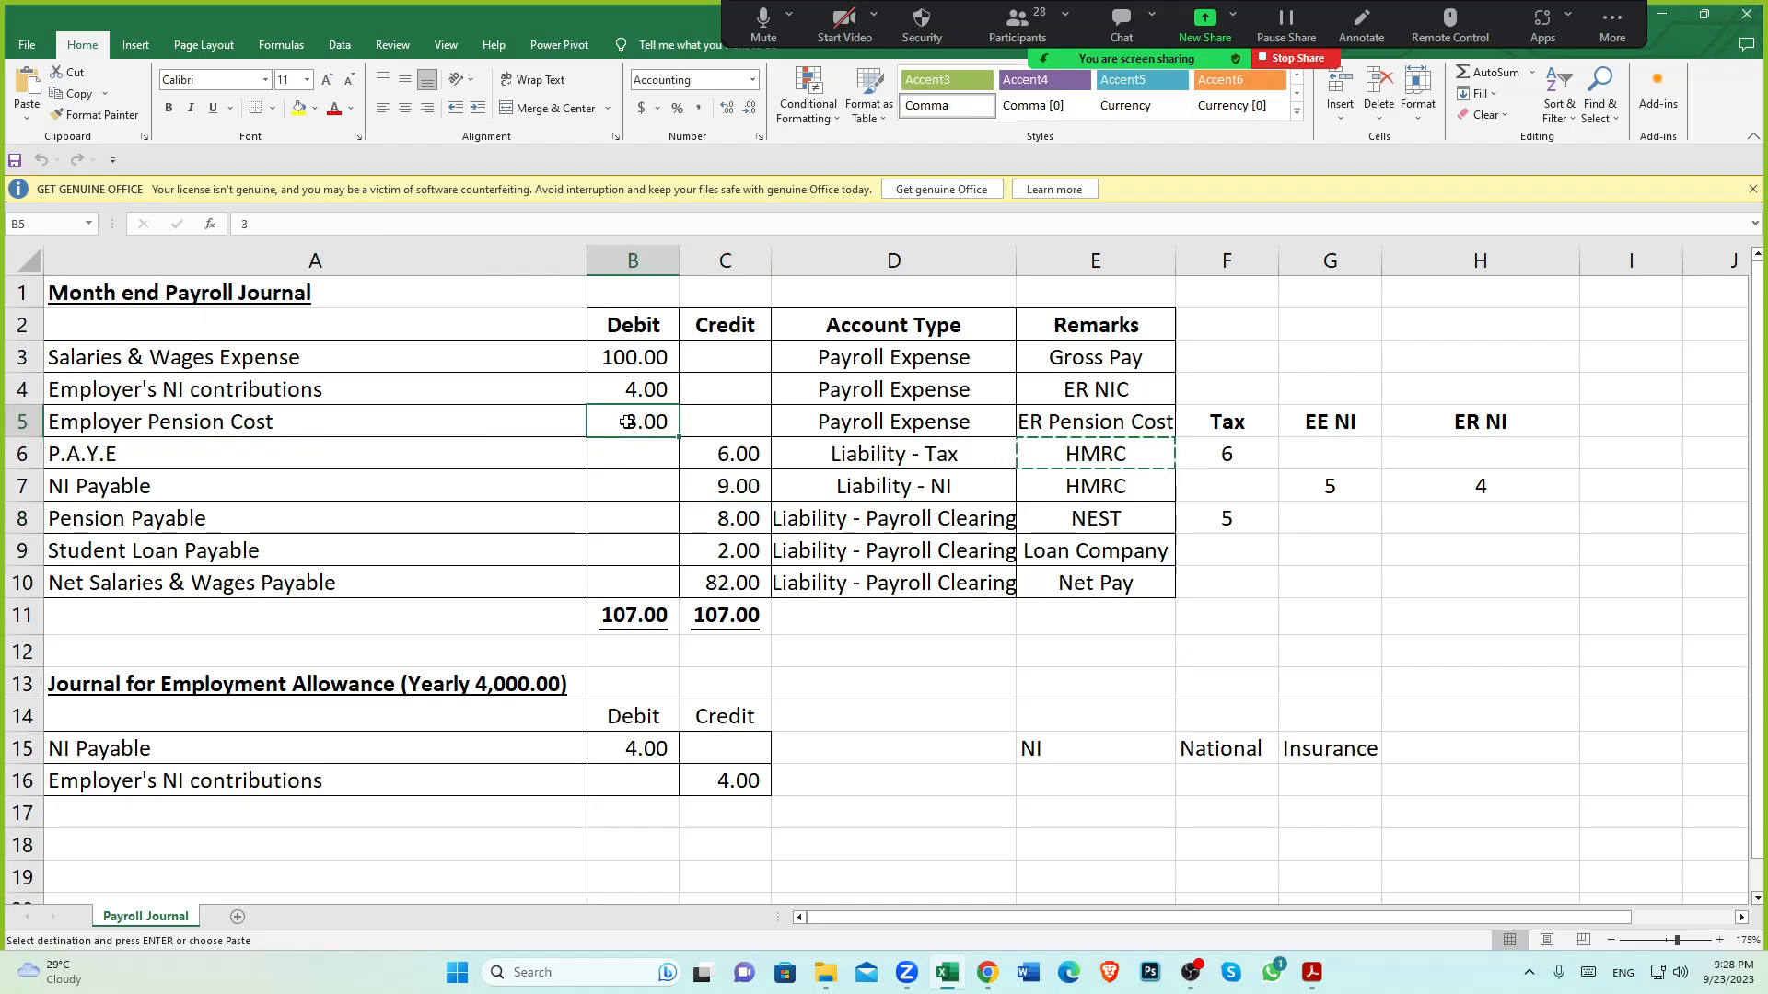
click(734, 521)
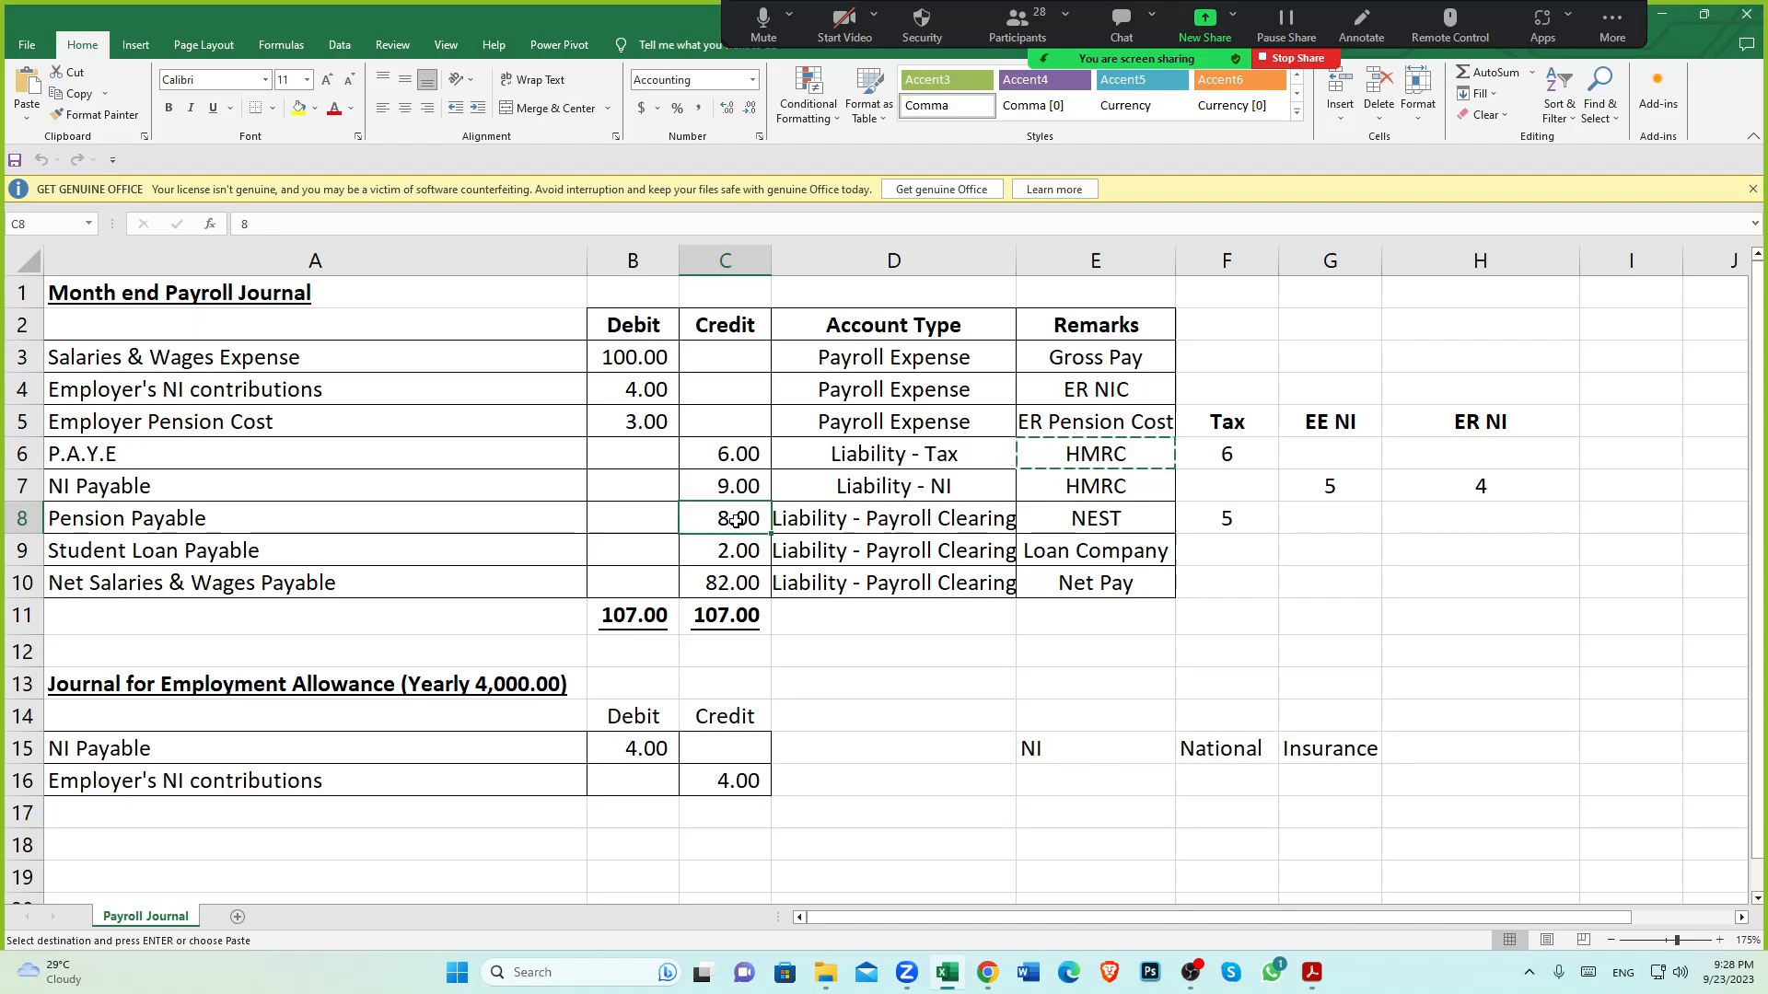
Examine how the side amount in column F and the Employer Pension Cost debit make up the Pension Payable credit
click(1249, 520)
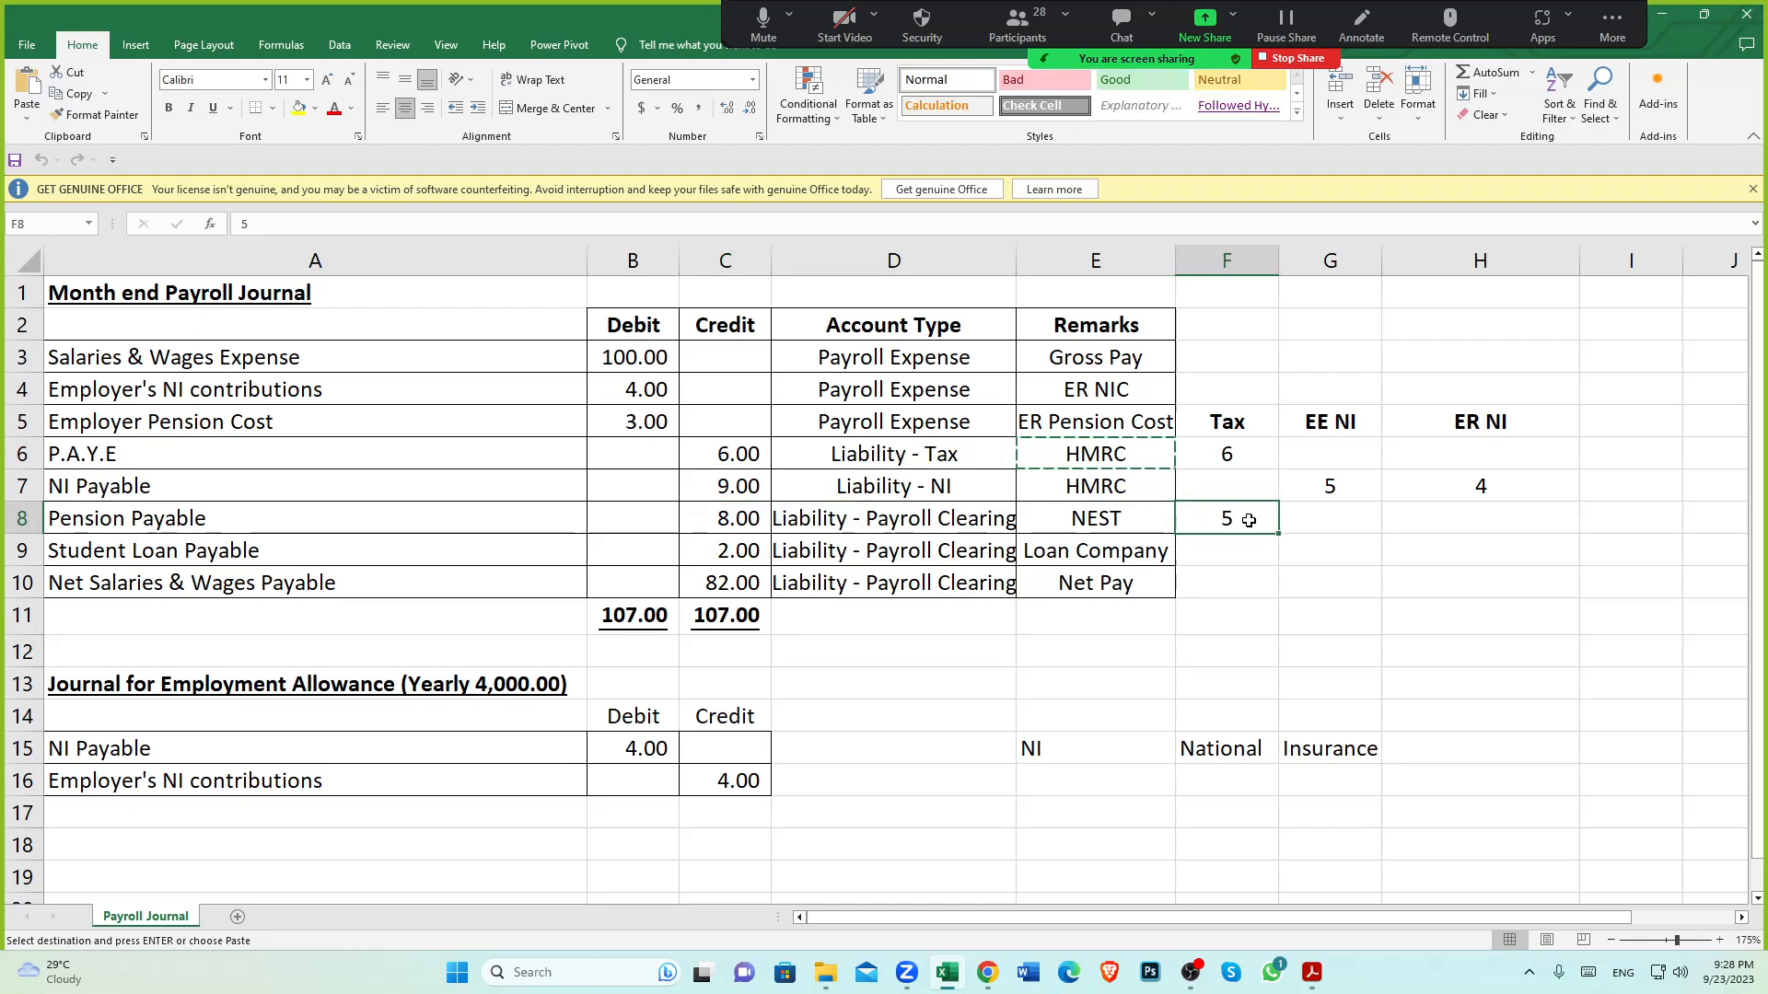
click(738, 521)
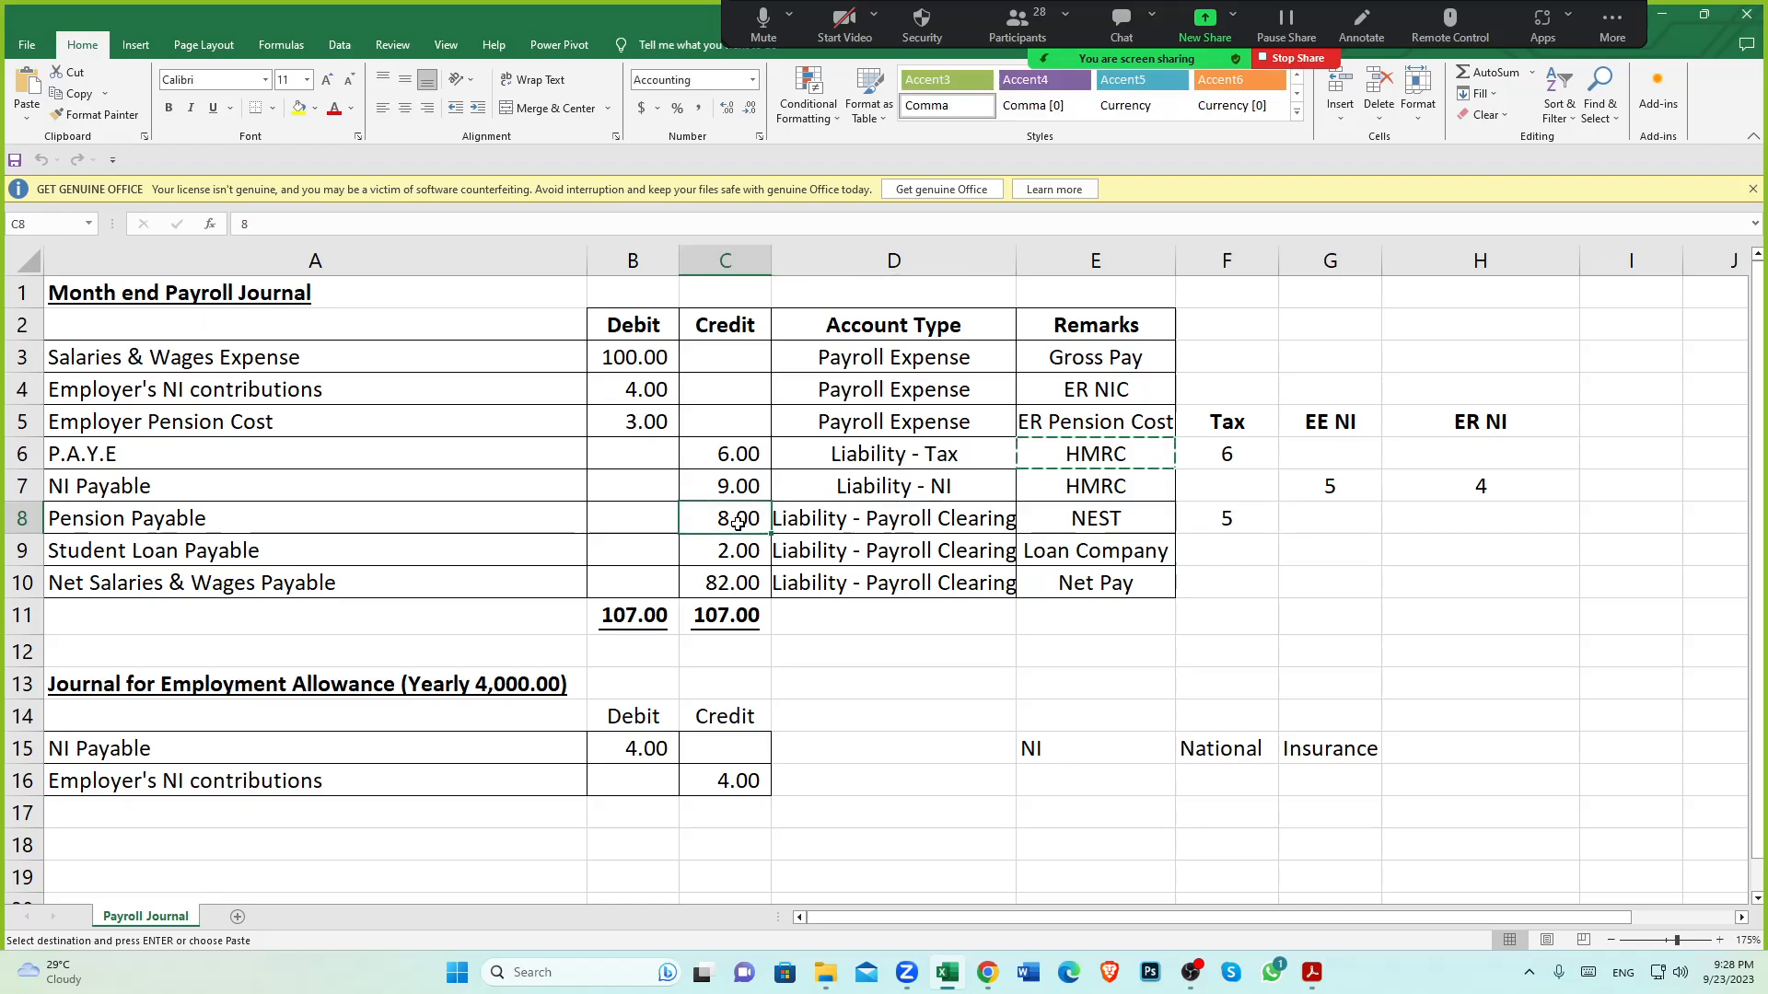
click(1215, 519)
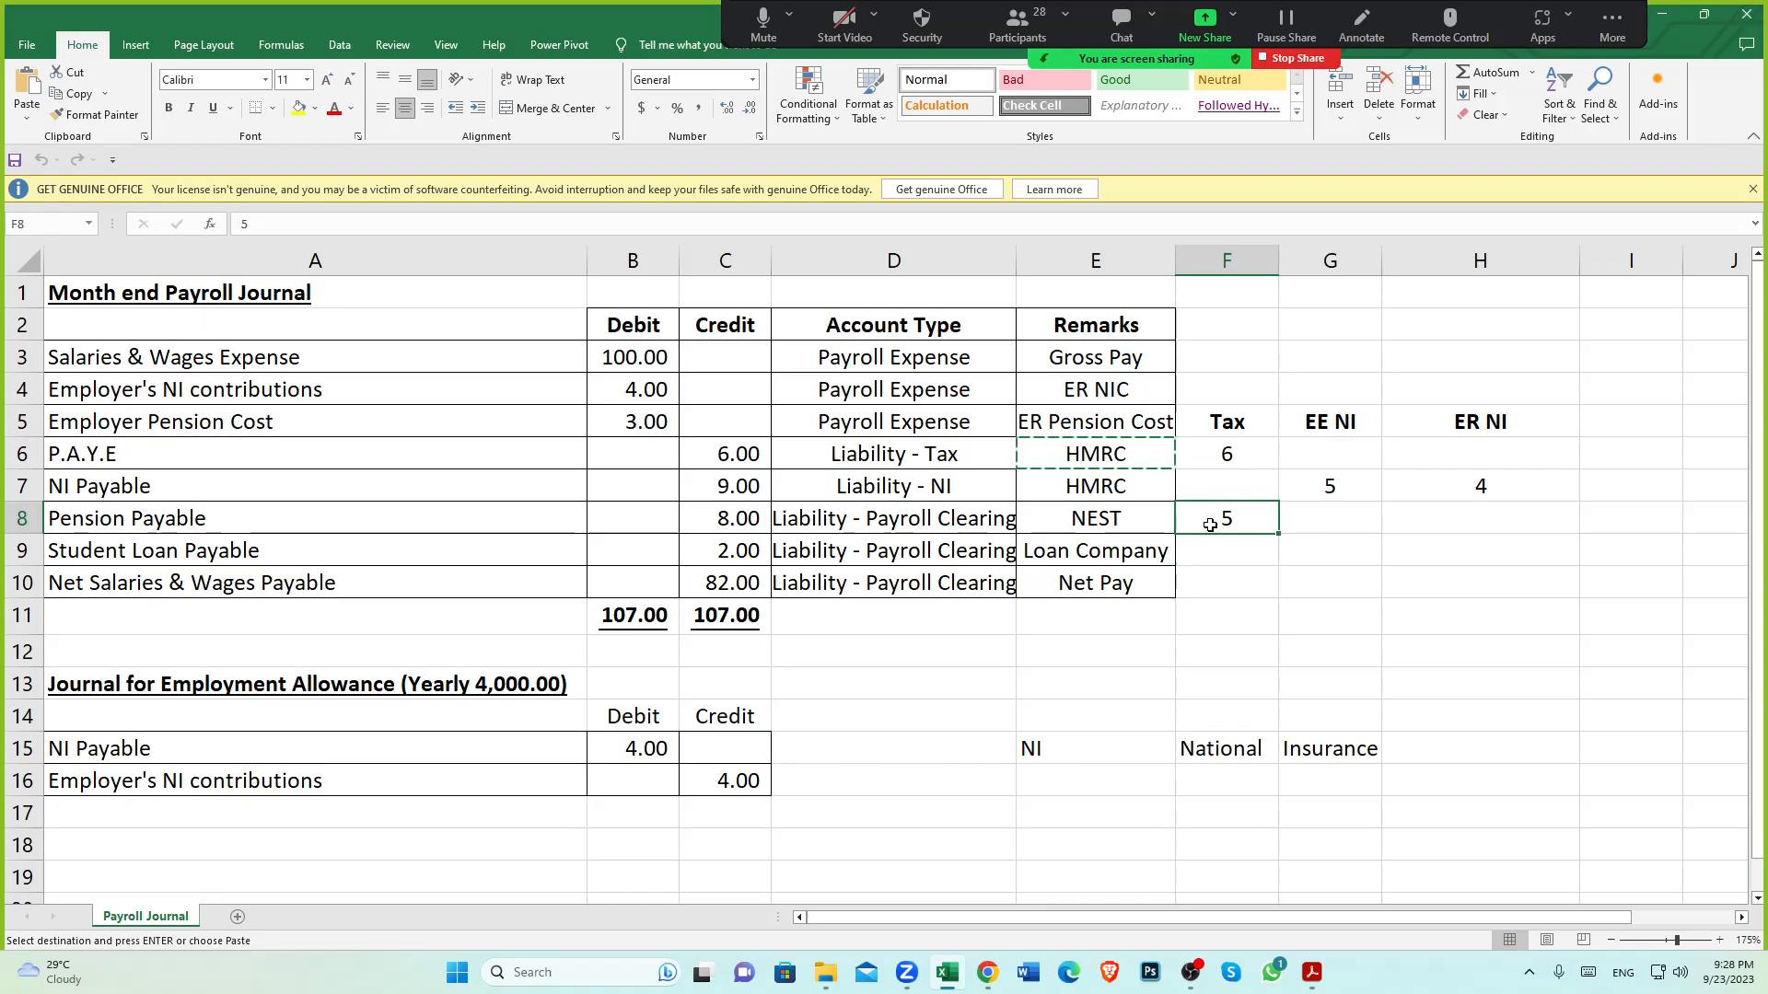
click(727, 524)
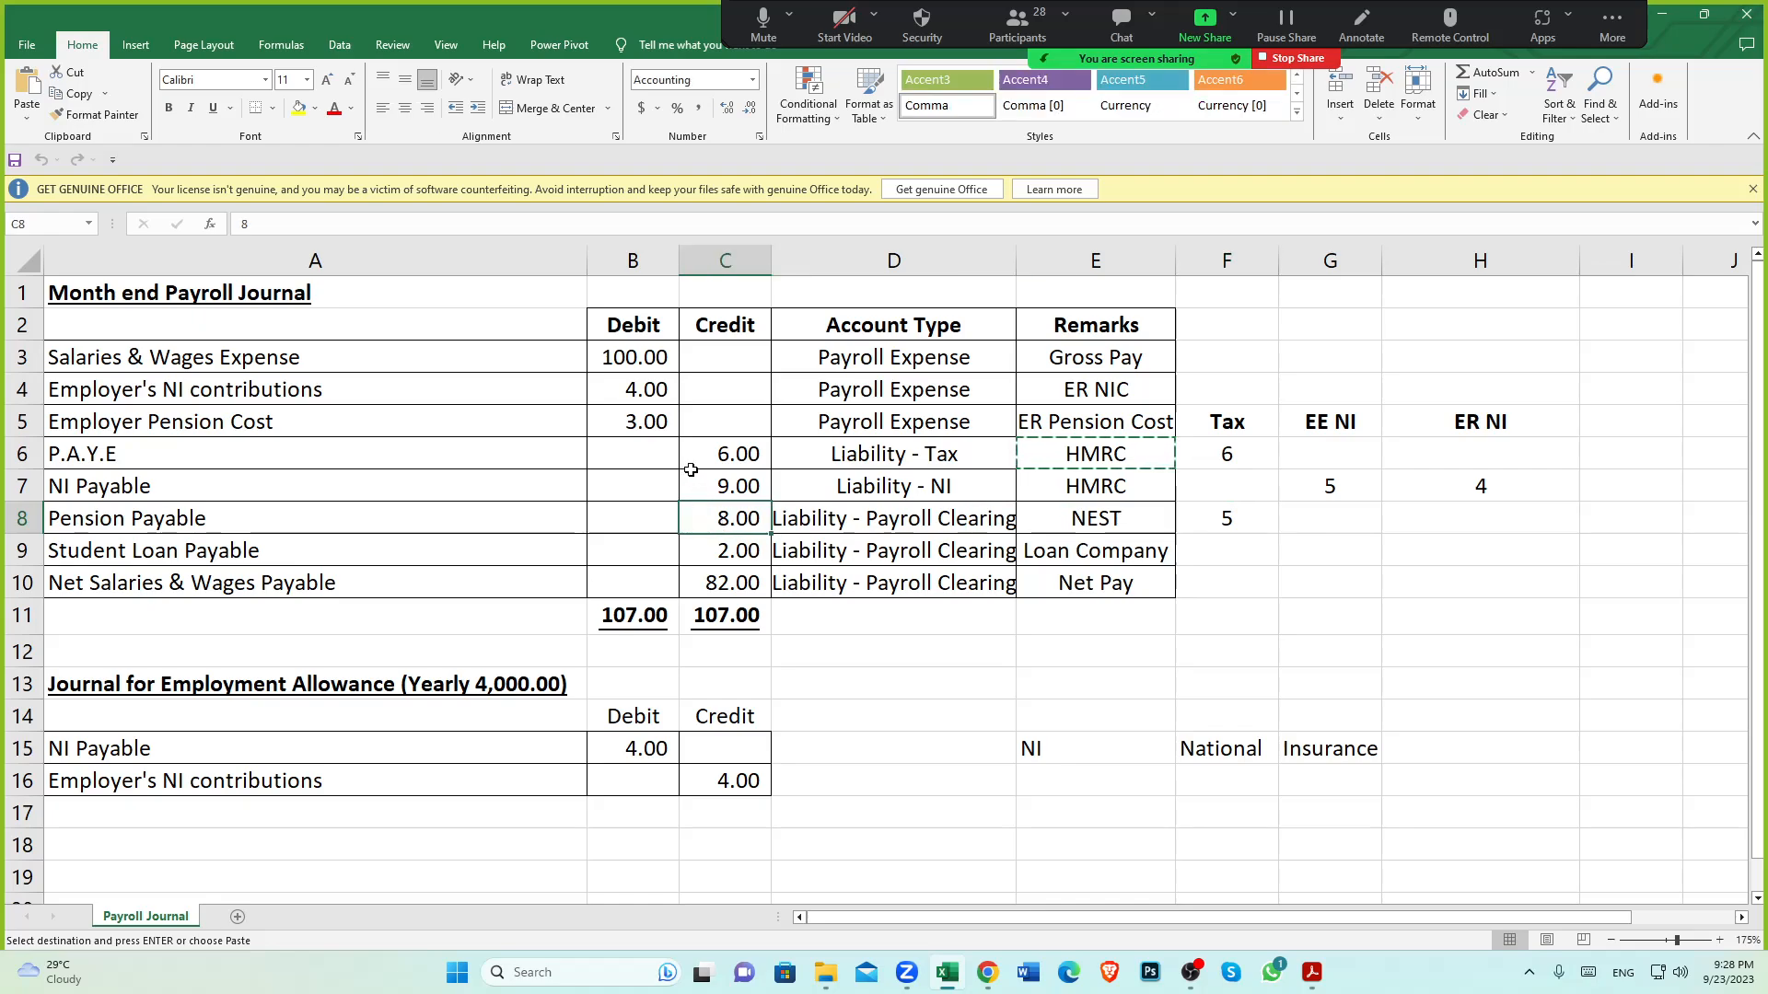
click(1231, 520)
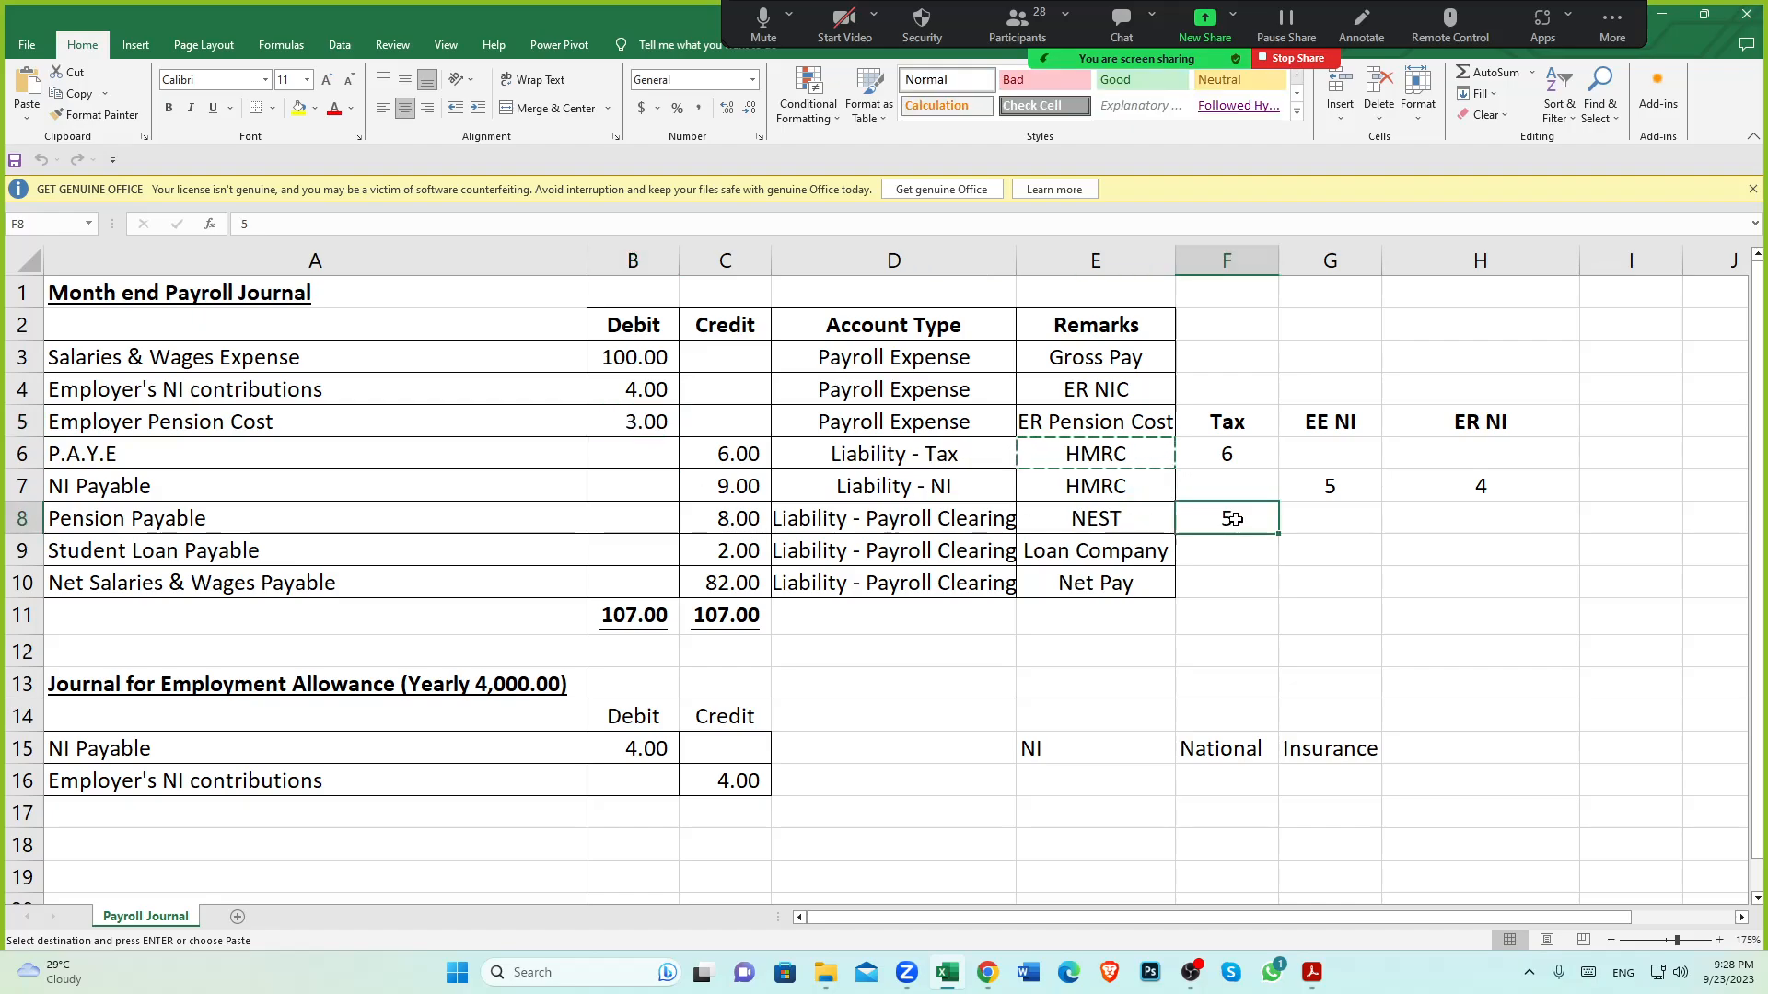
click(737, 523)
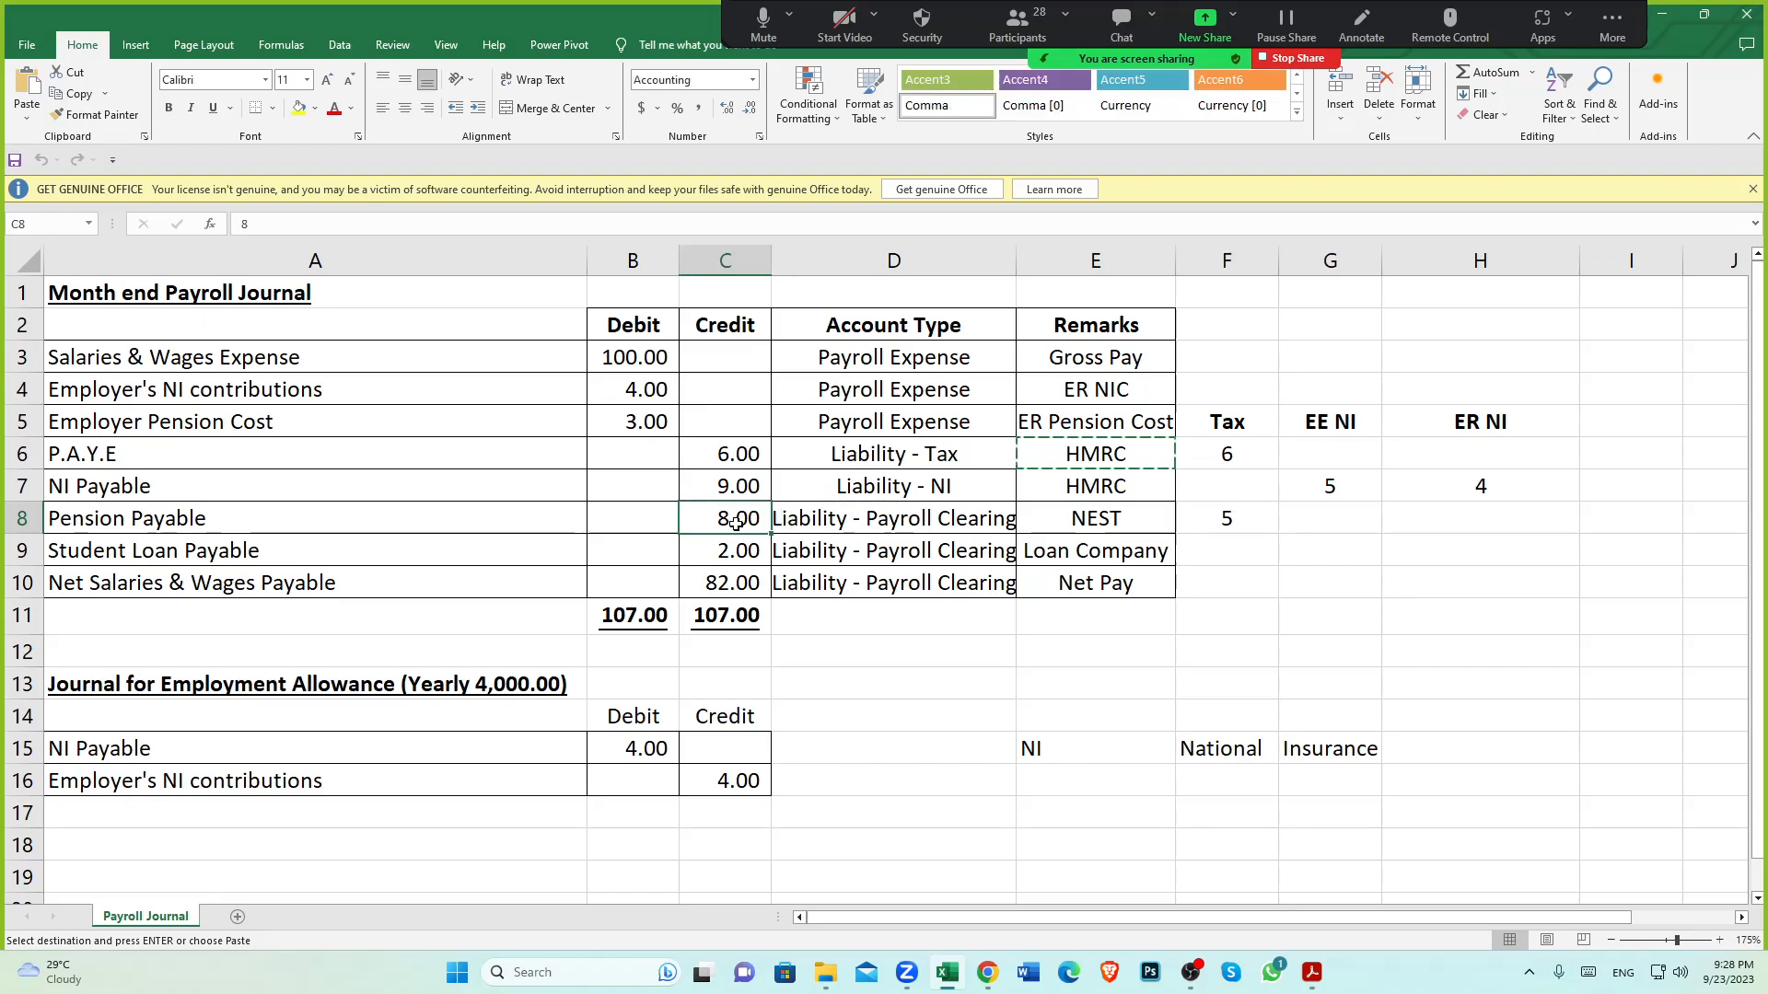
click(1253, 517)
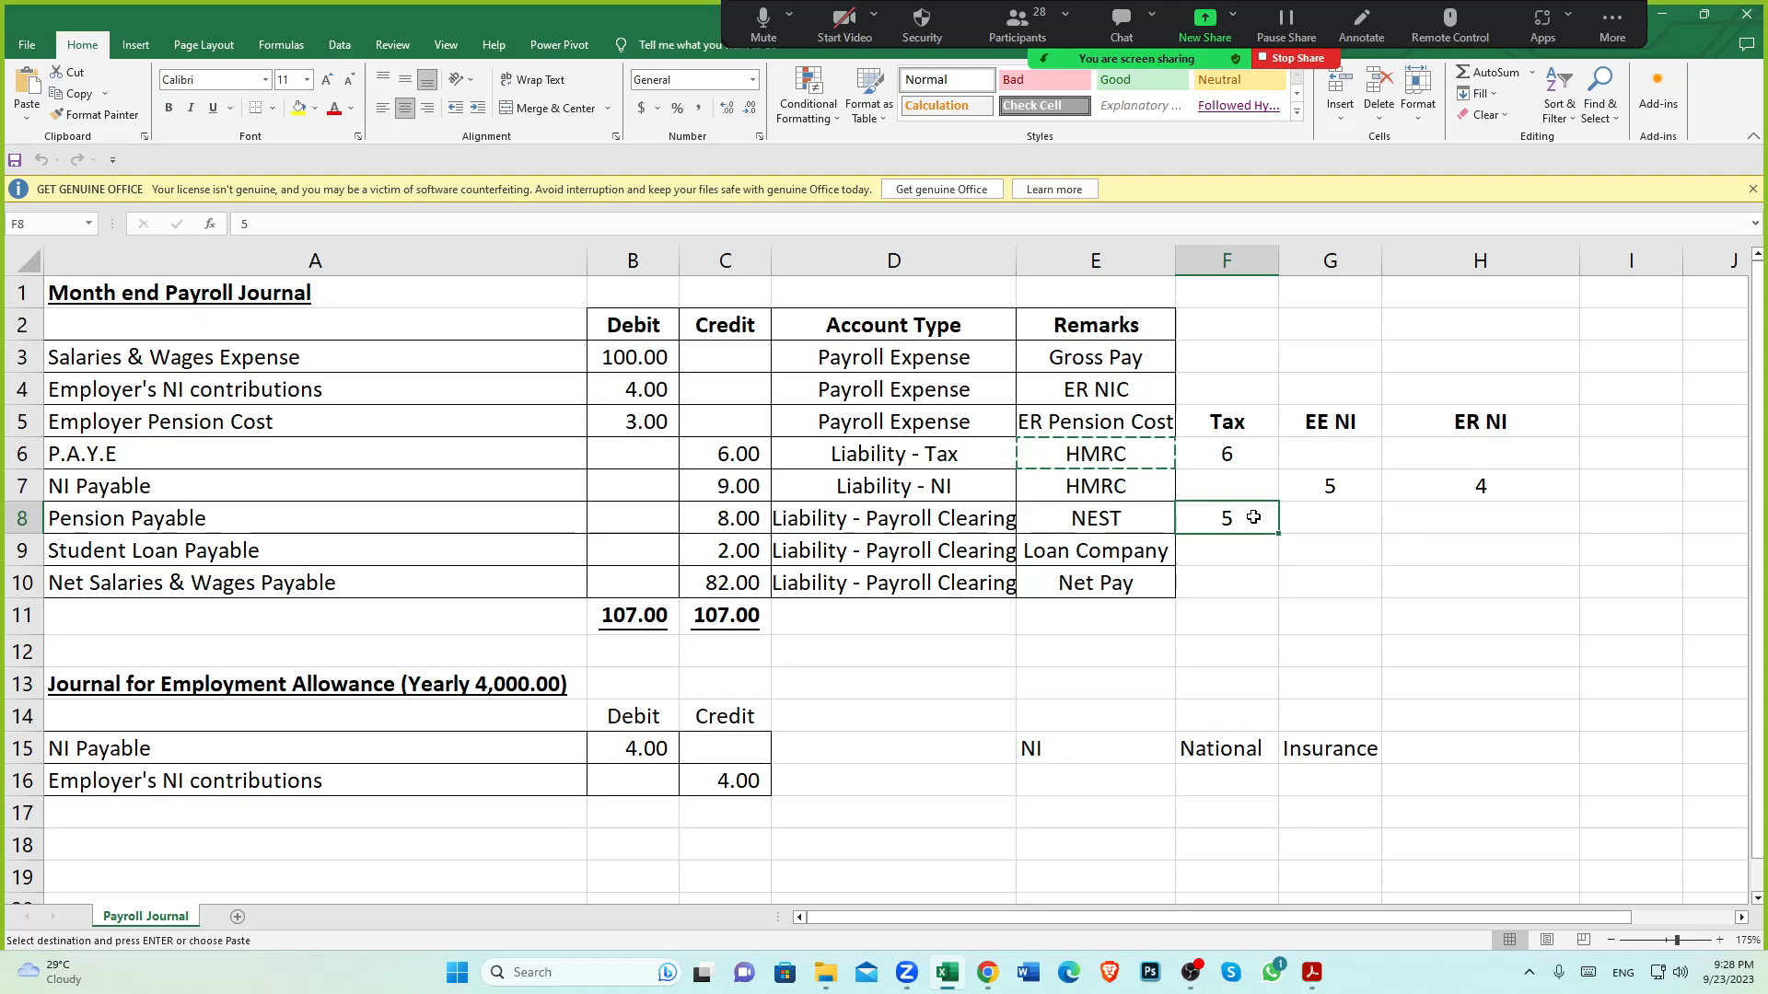
click(649, 421)
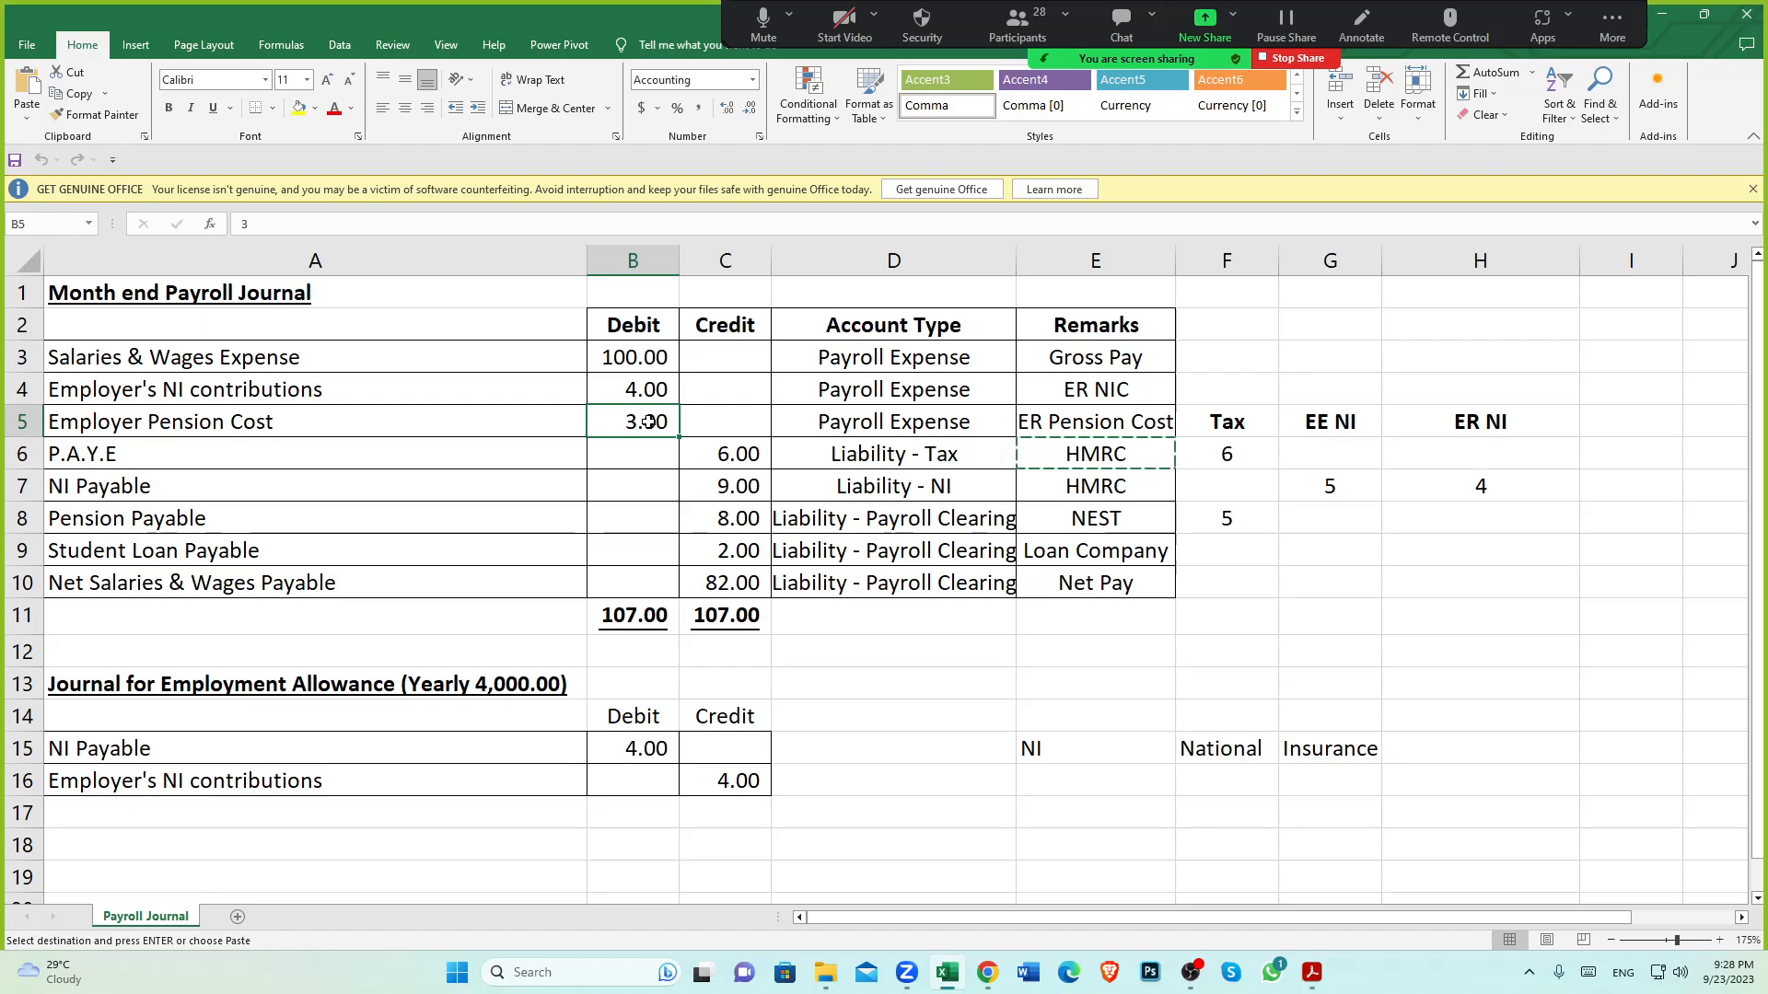
click(739, 523)
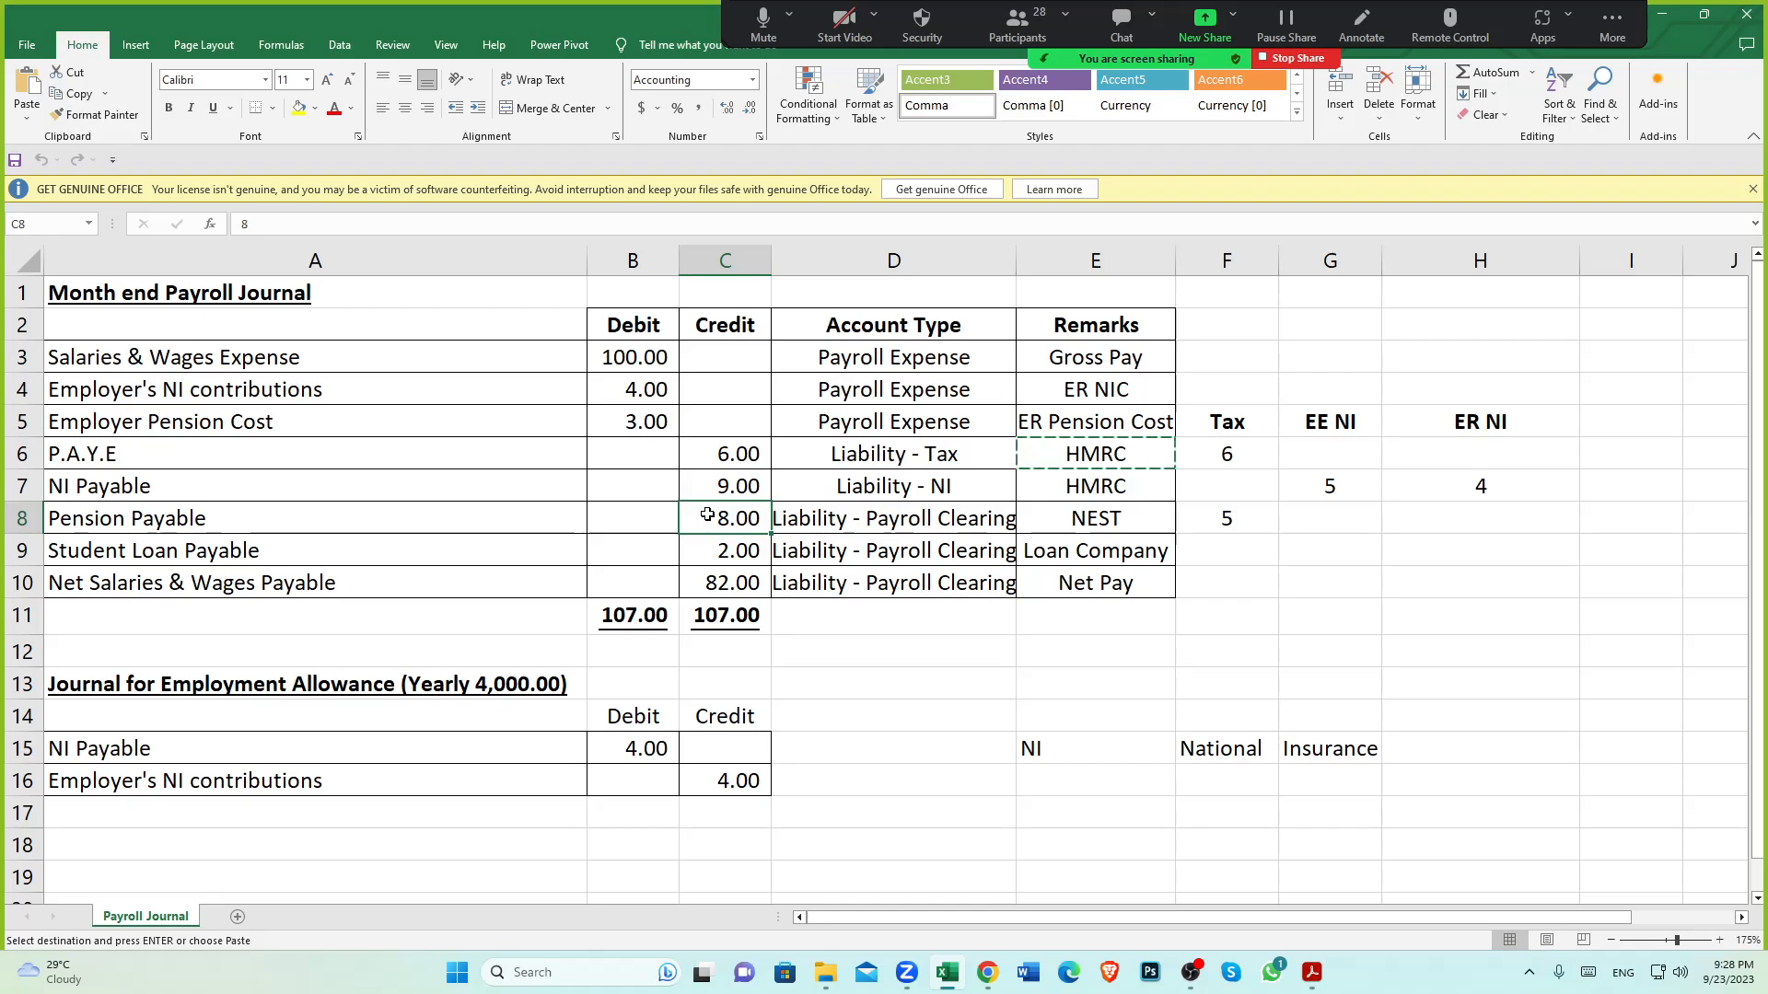
Review the Pension Payable row's NEST remark and credit alongside the EE NI and ER NI amounts
click(1068, 526)
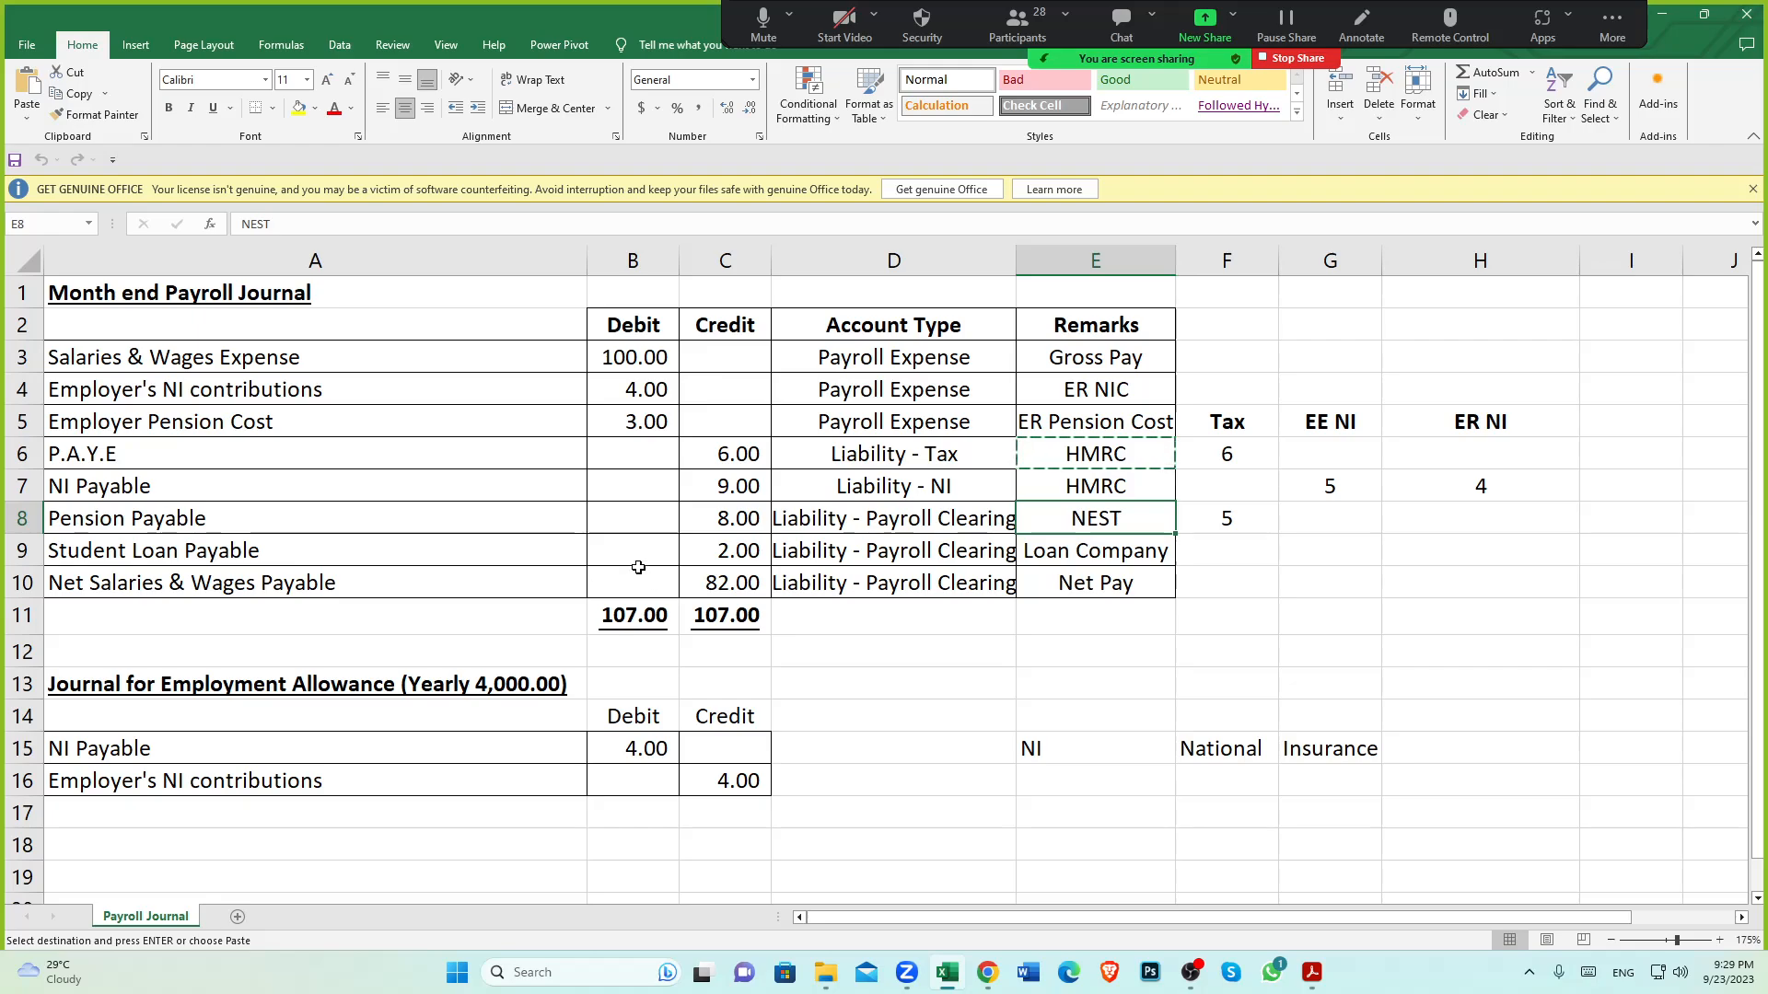
click(723, 518)
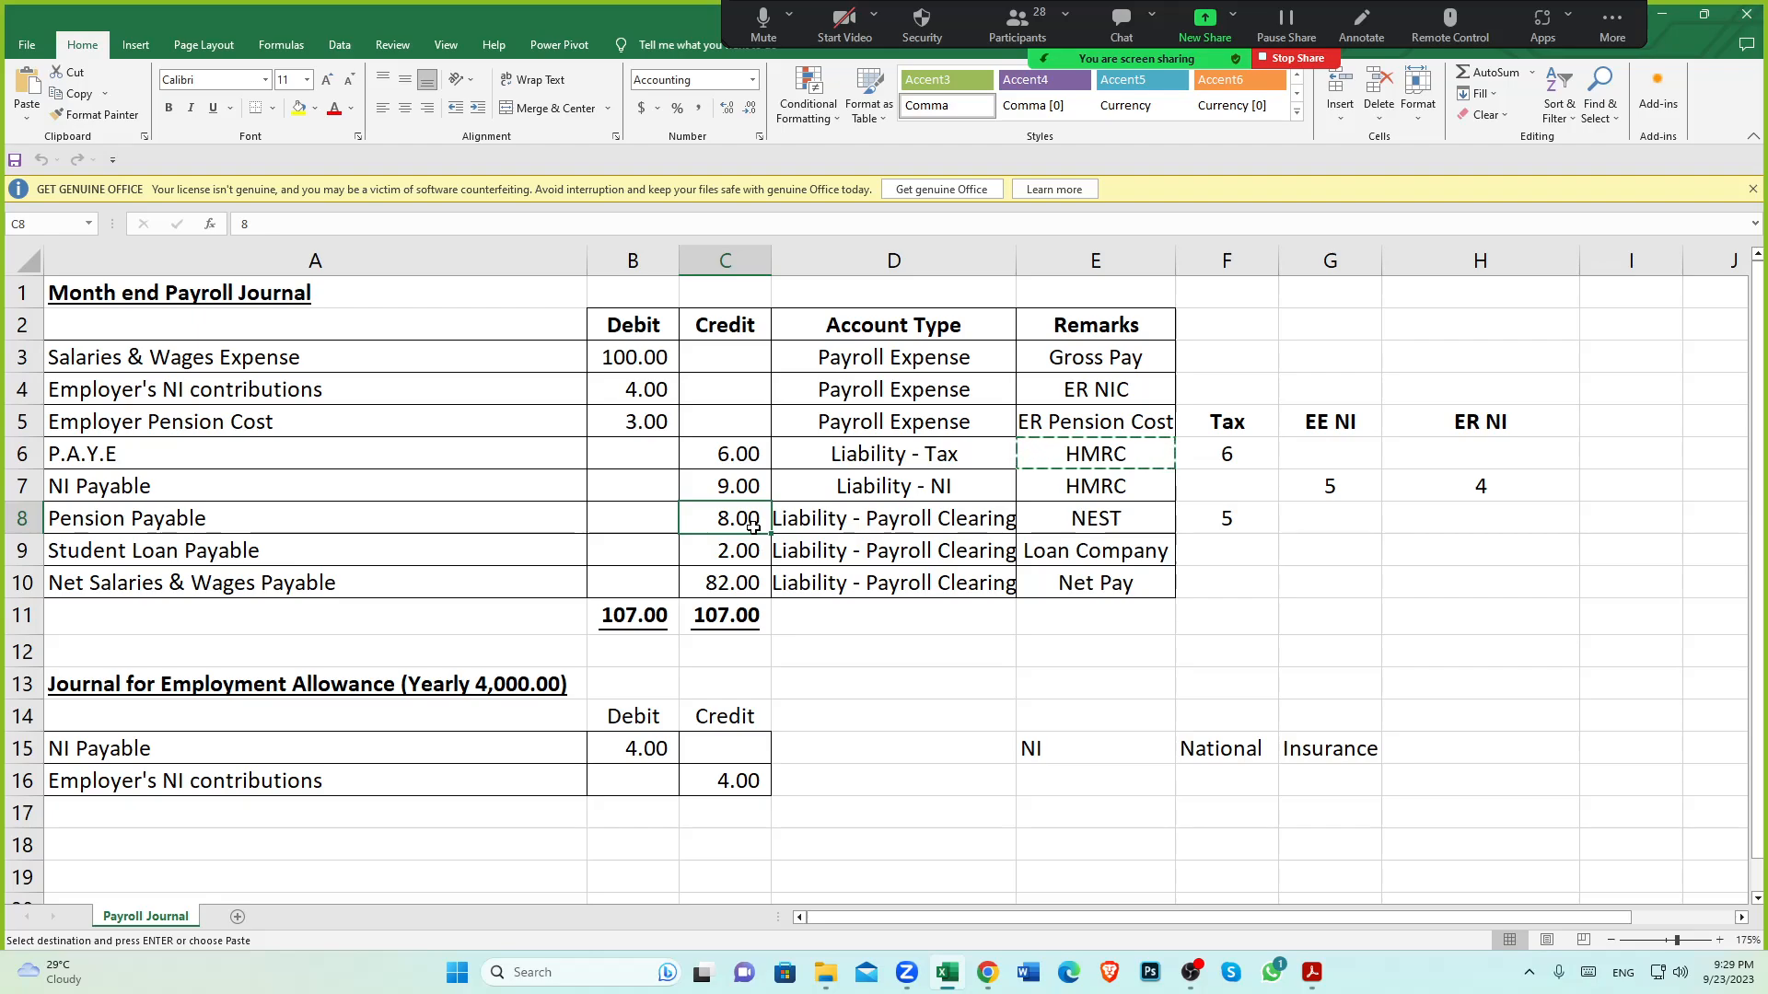
click(1329, 503)
click(1441, 499)
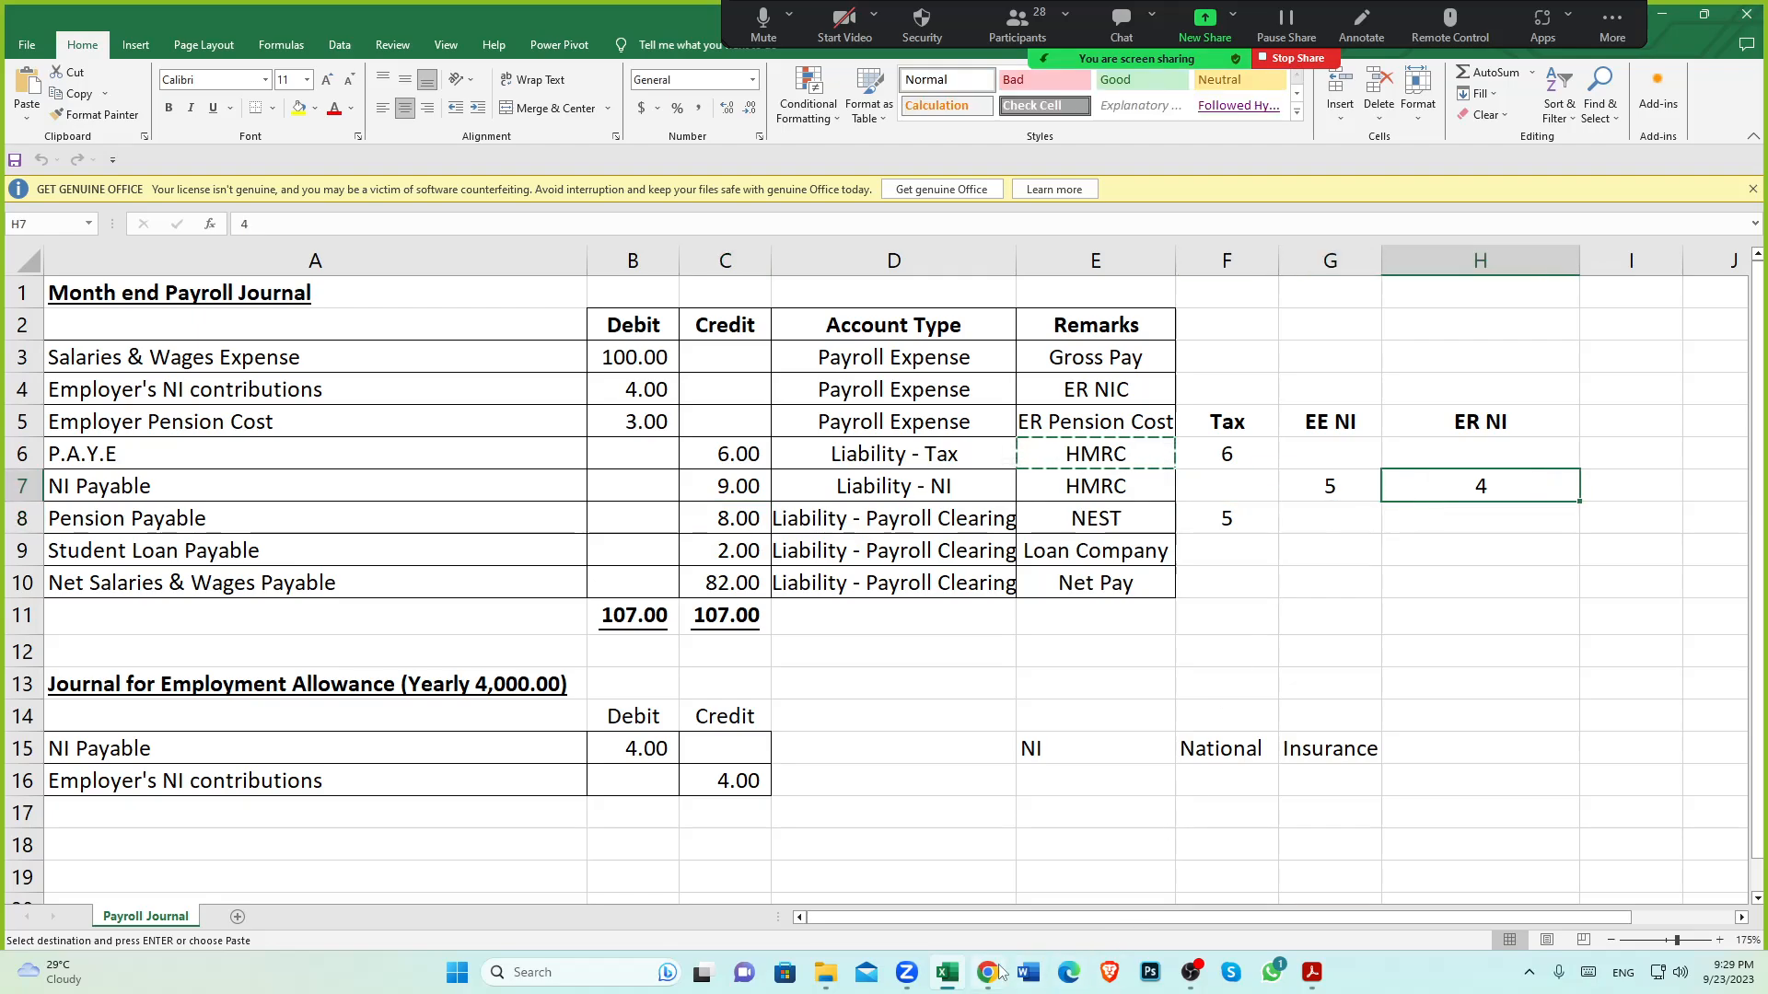
Switch to the PAYPARTIP.pdf payment summary and review the January 2020 payroll totals
click(987, 972)
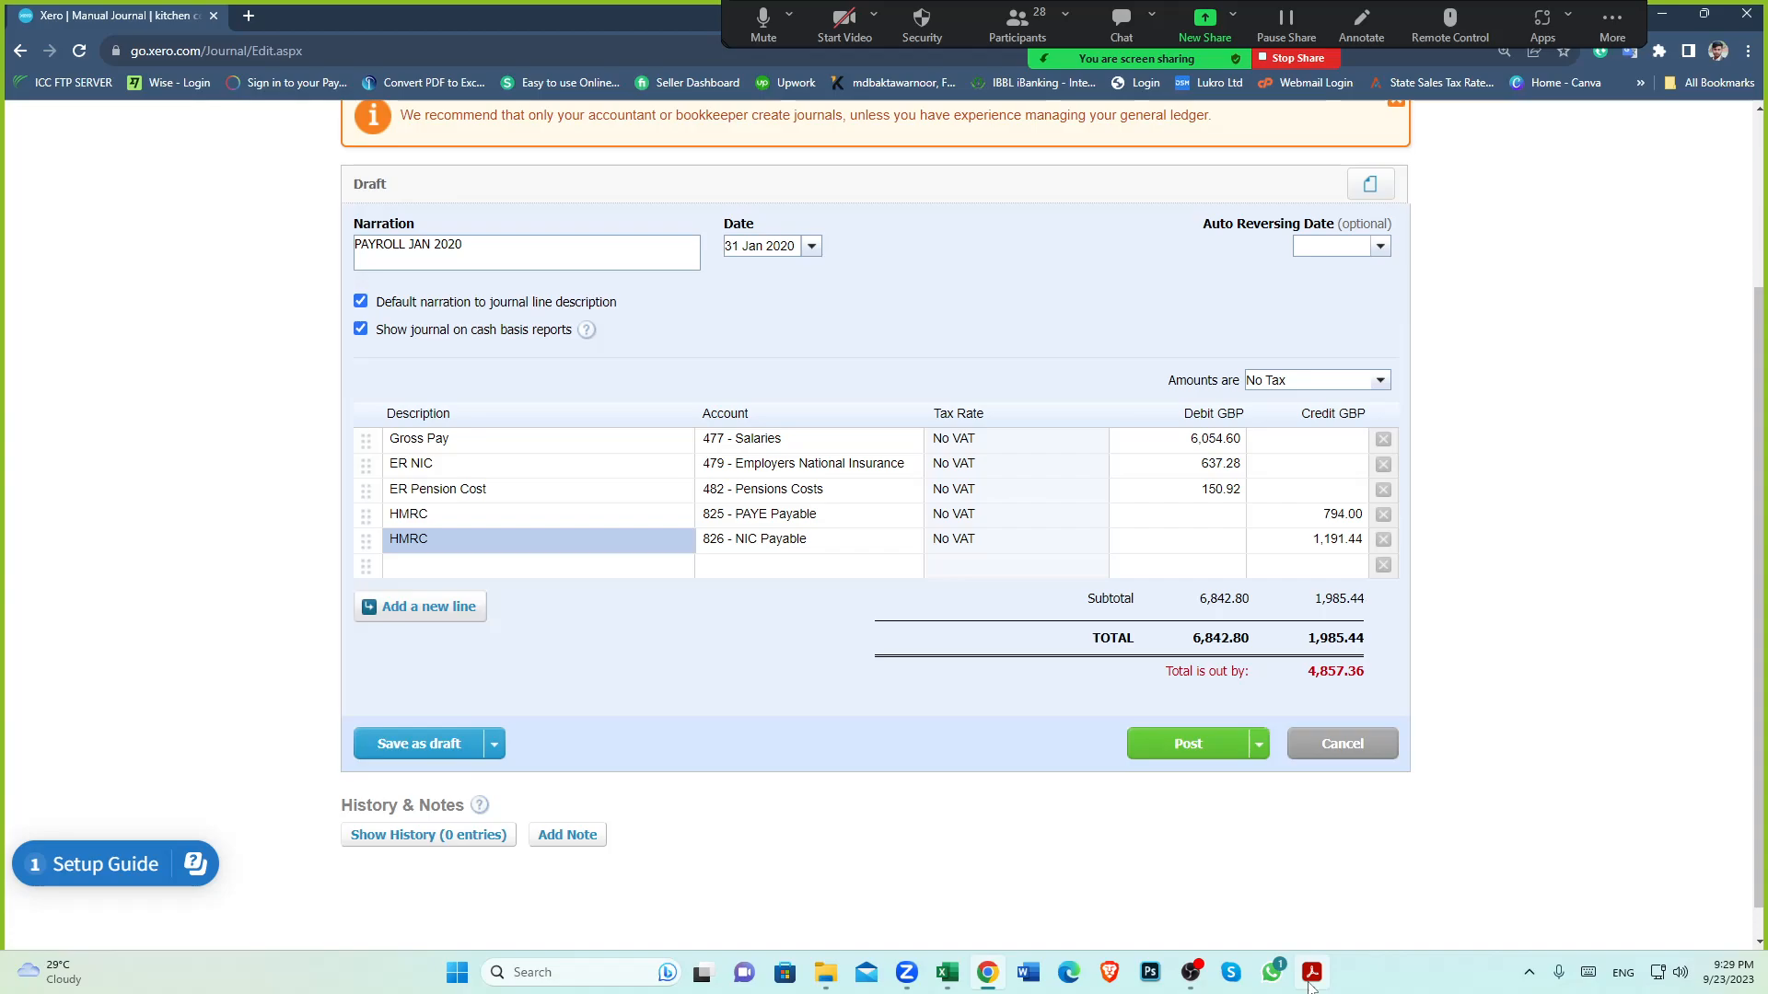
mouse_move(1312, 973)
click(1398, 896)
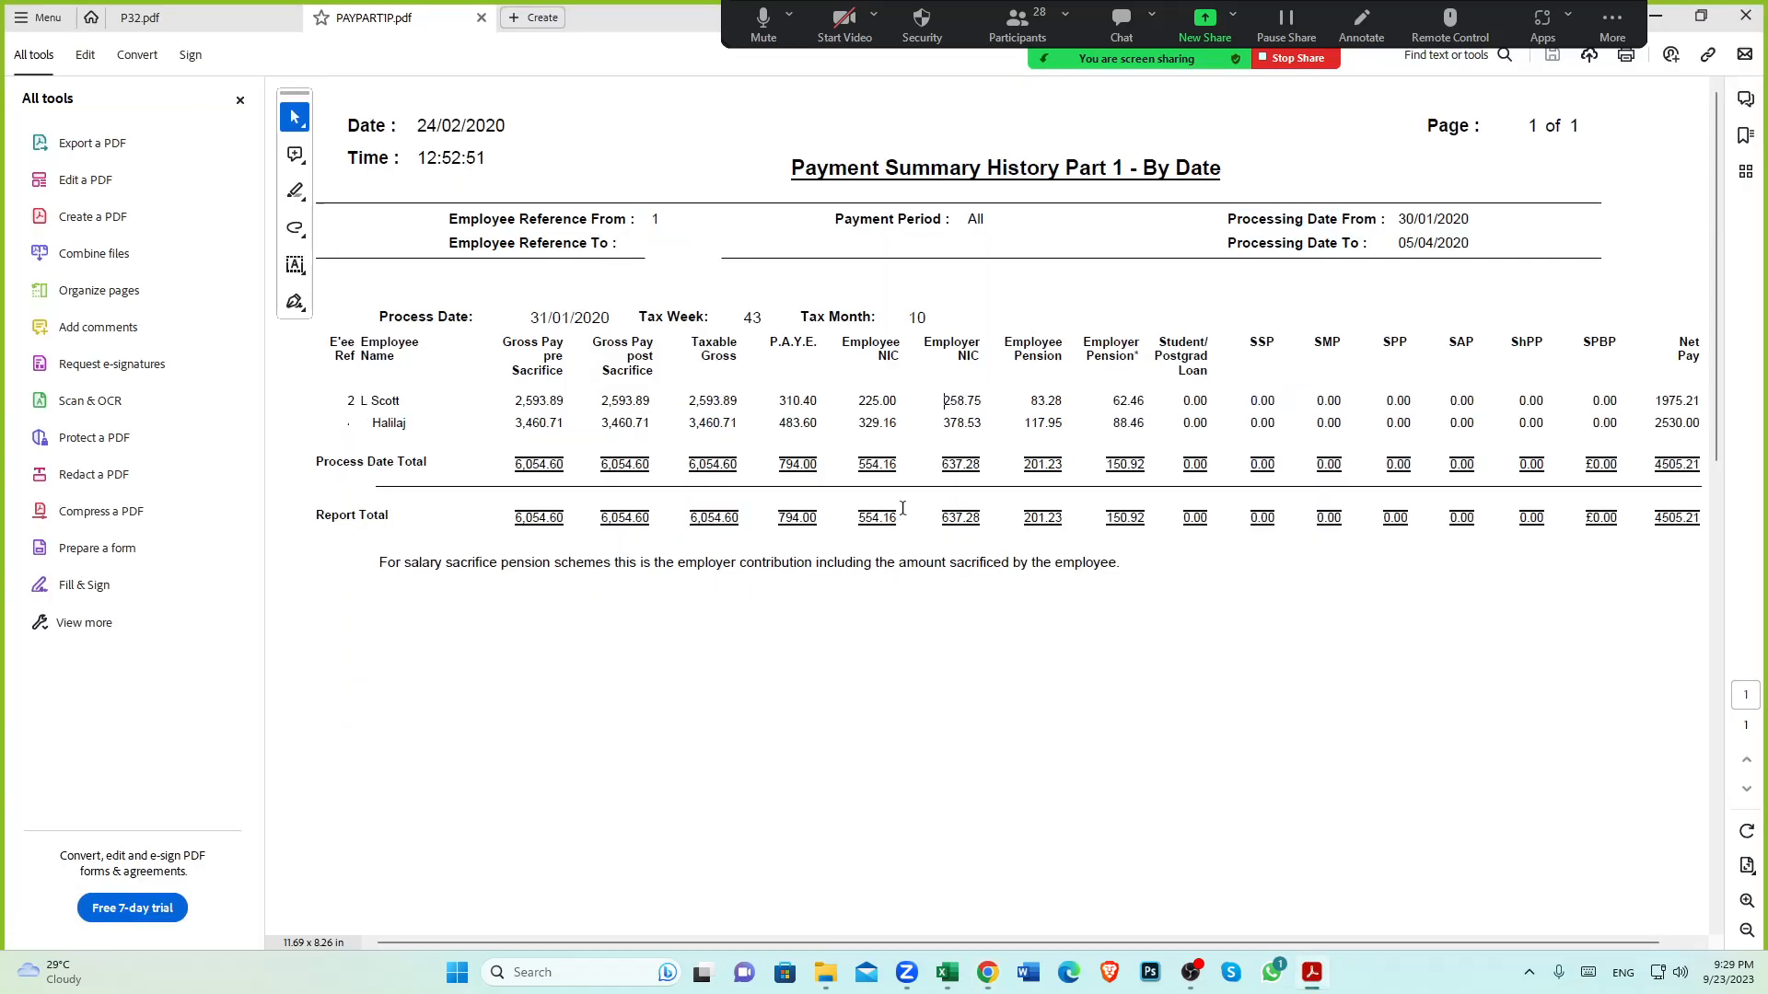
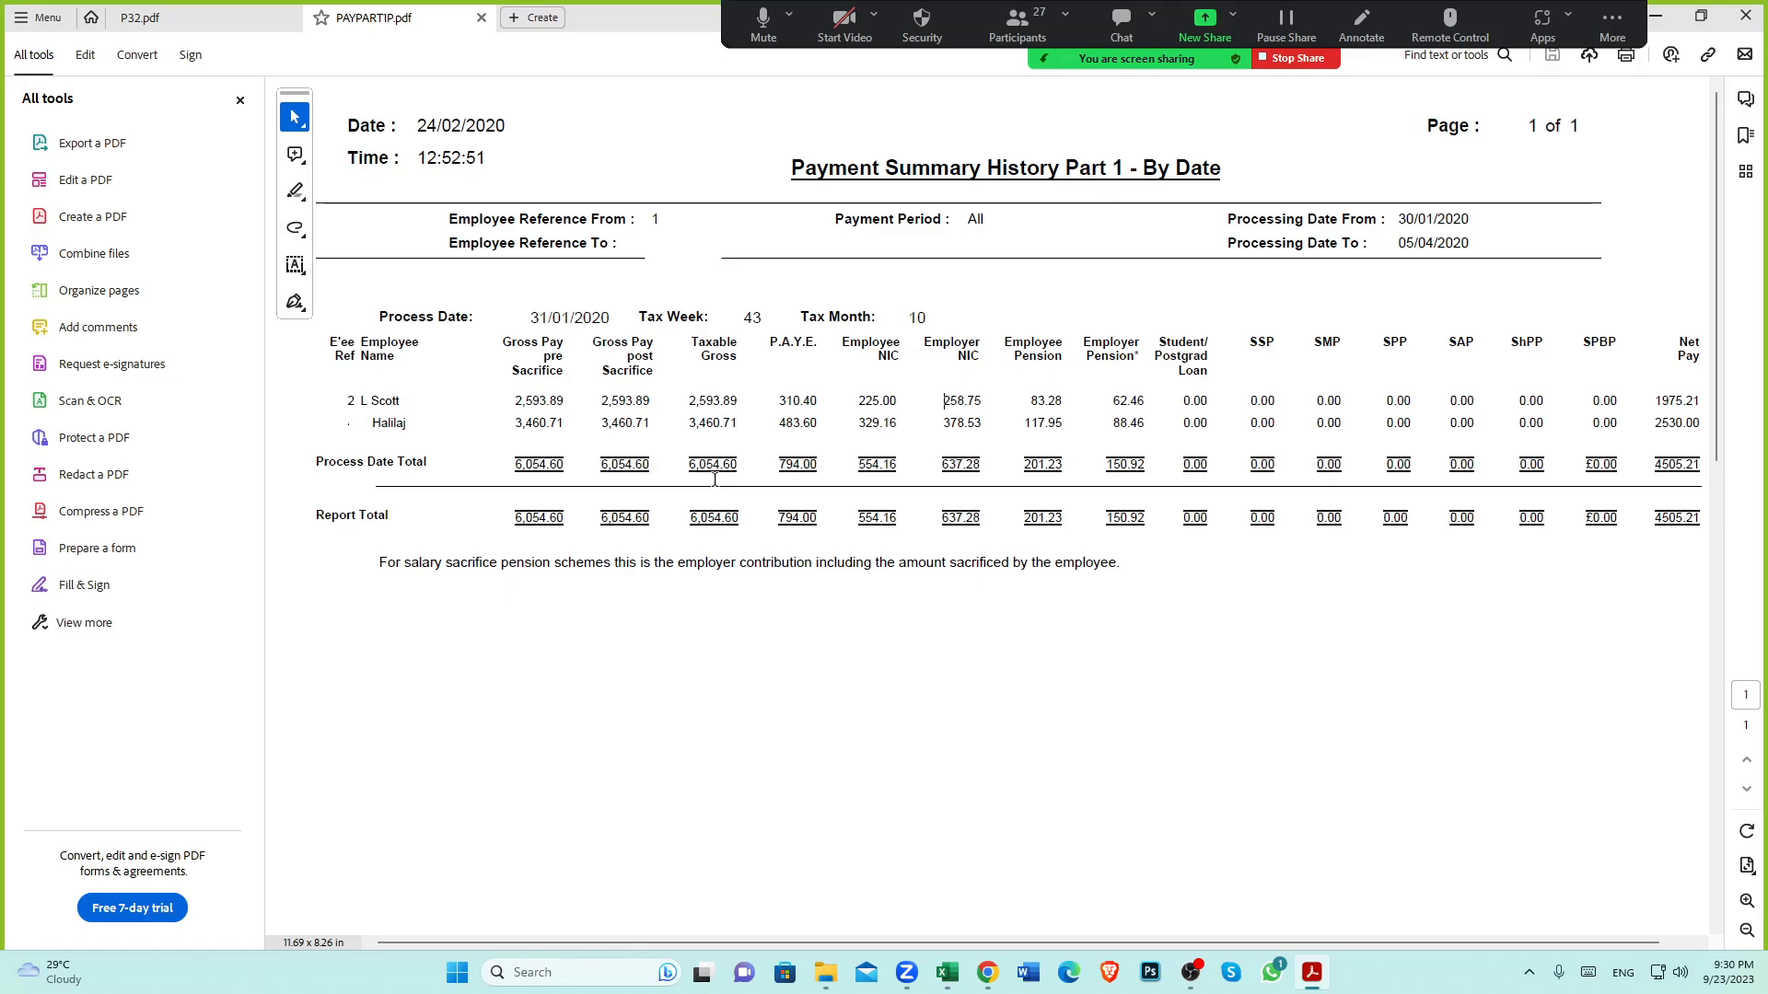
Switch to the Xero manual journal and add a line for the account 858 - Pensions Payable
click(990, 974)
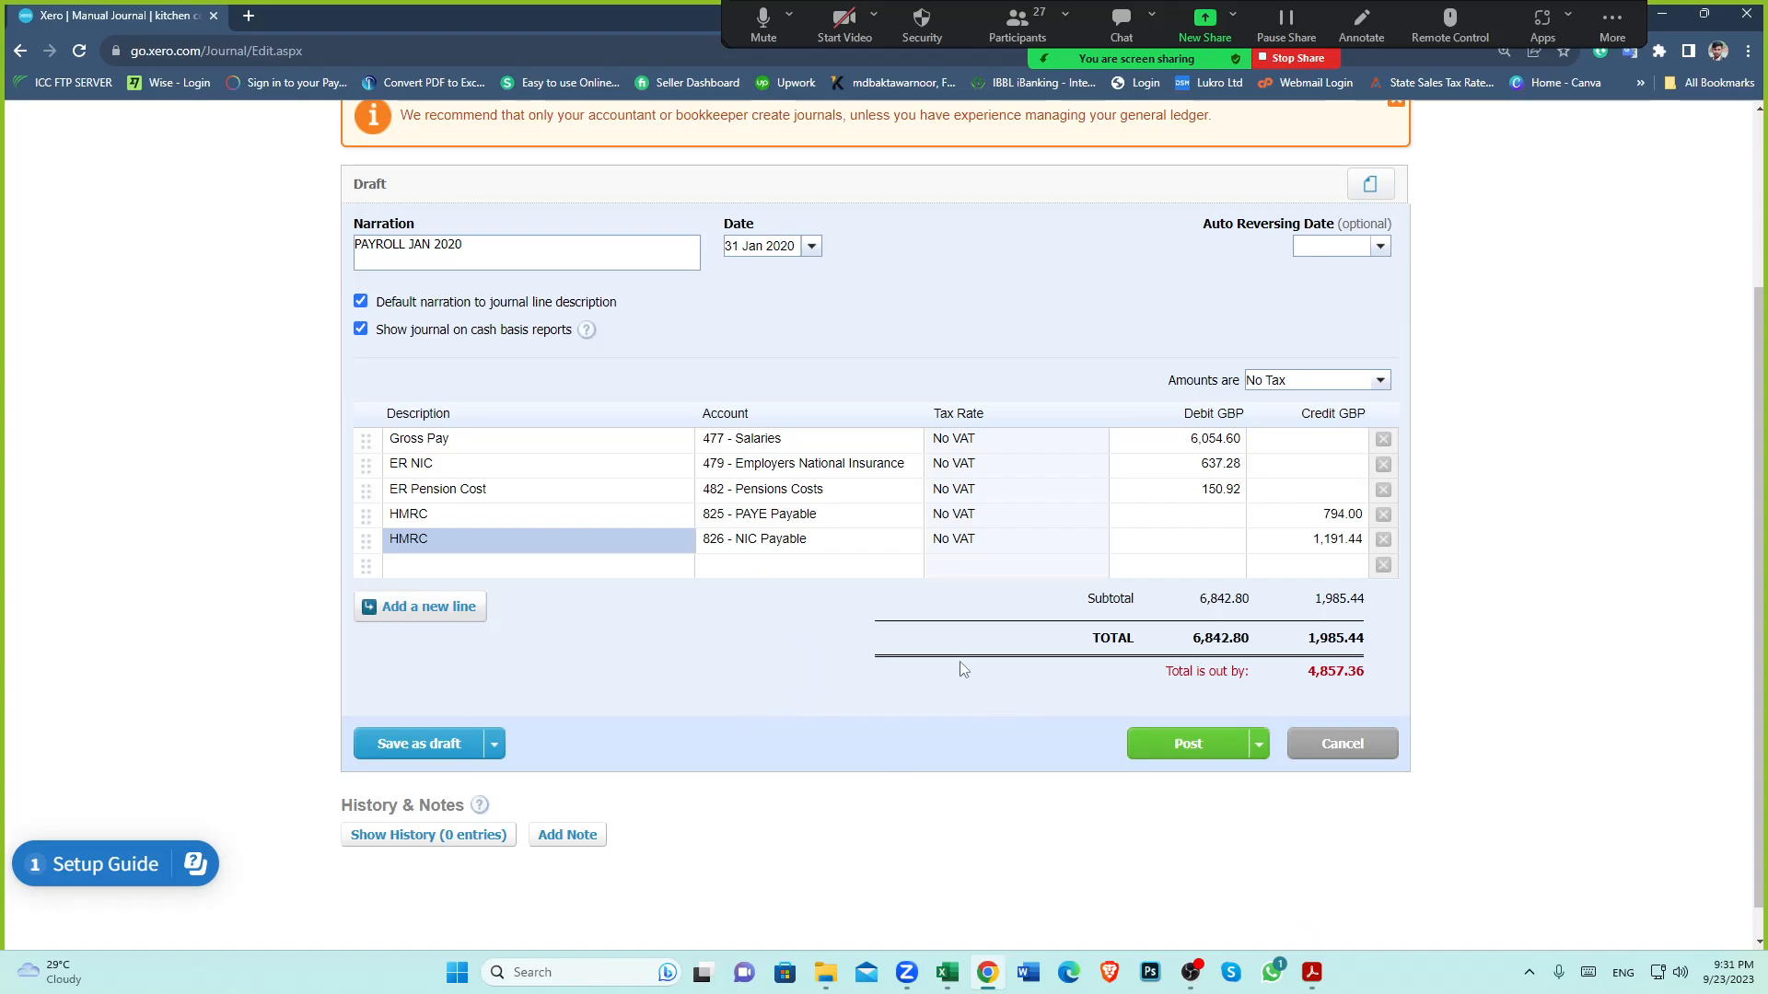
click(785, 567)
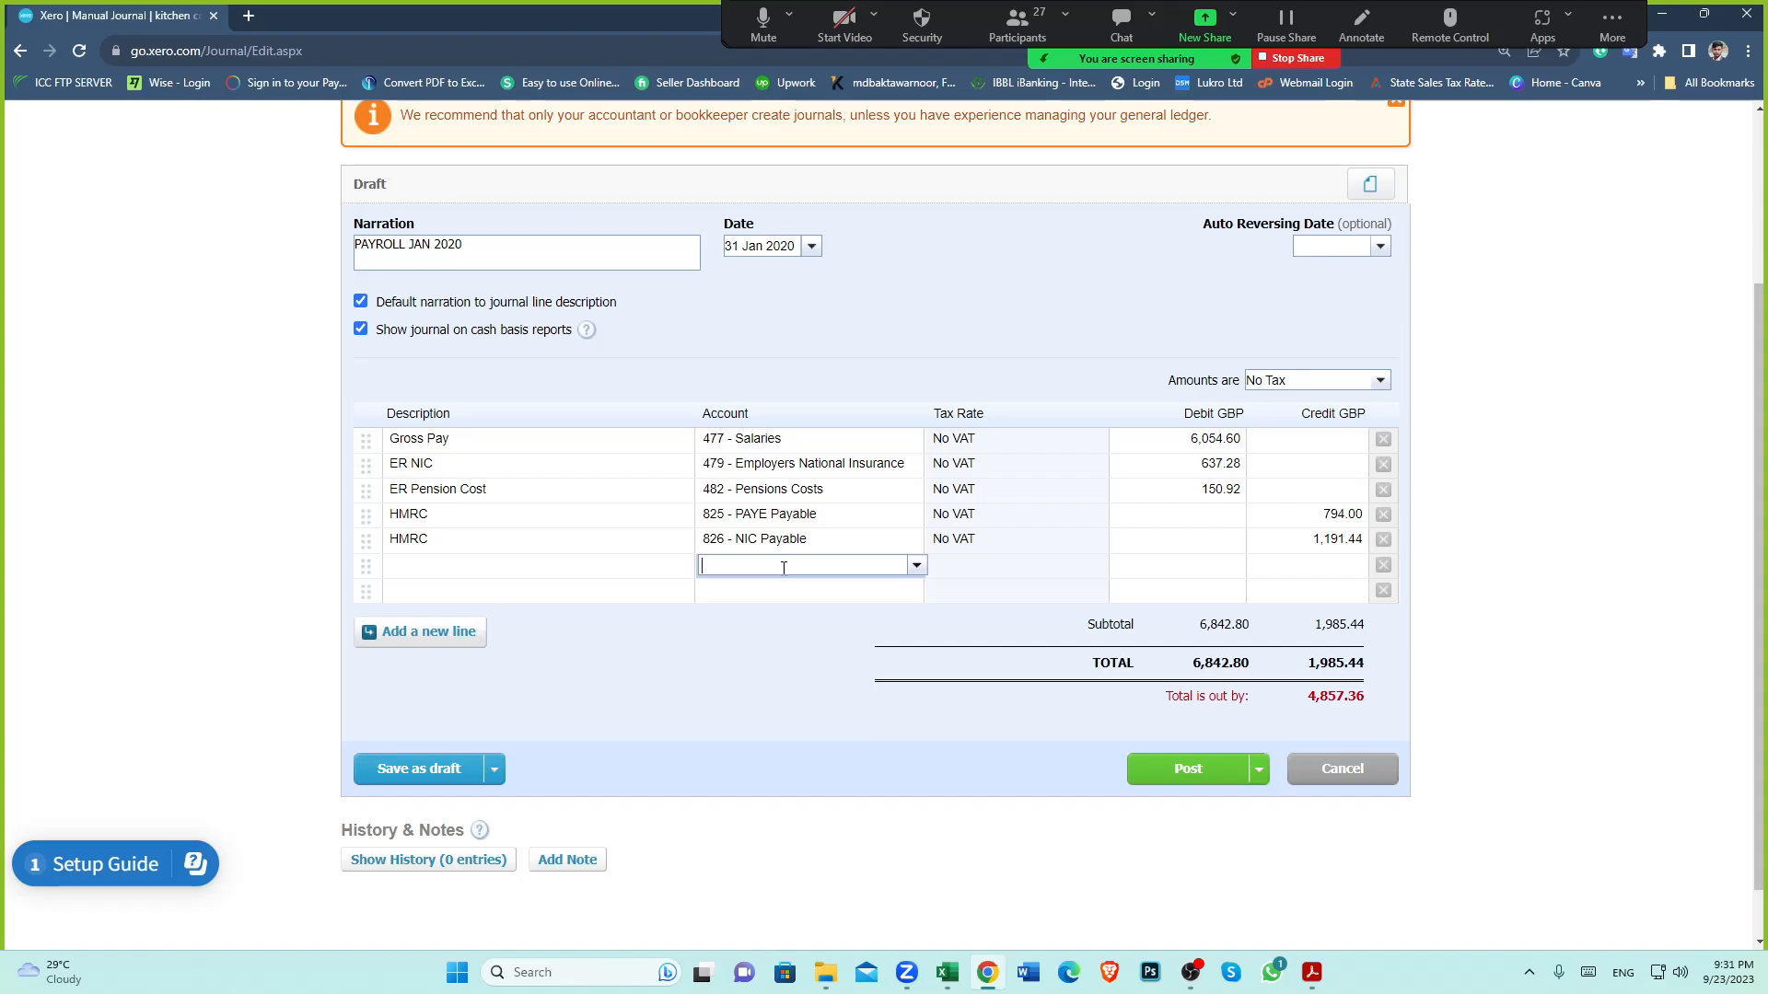
text(ay)
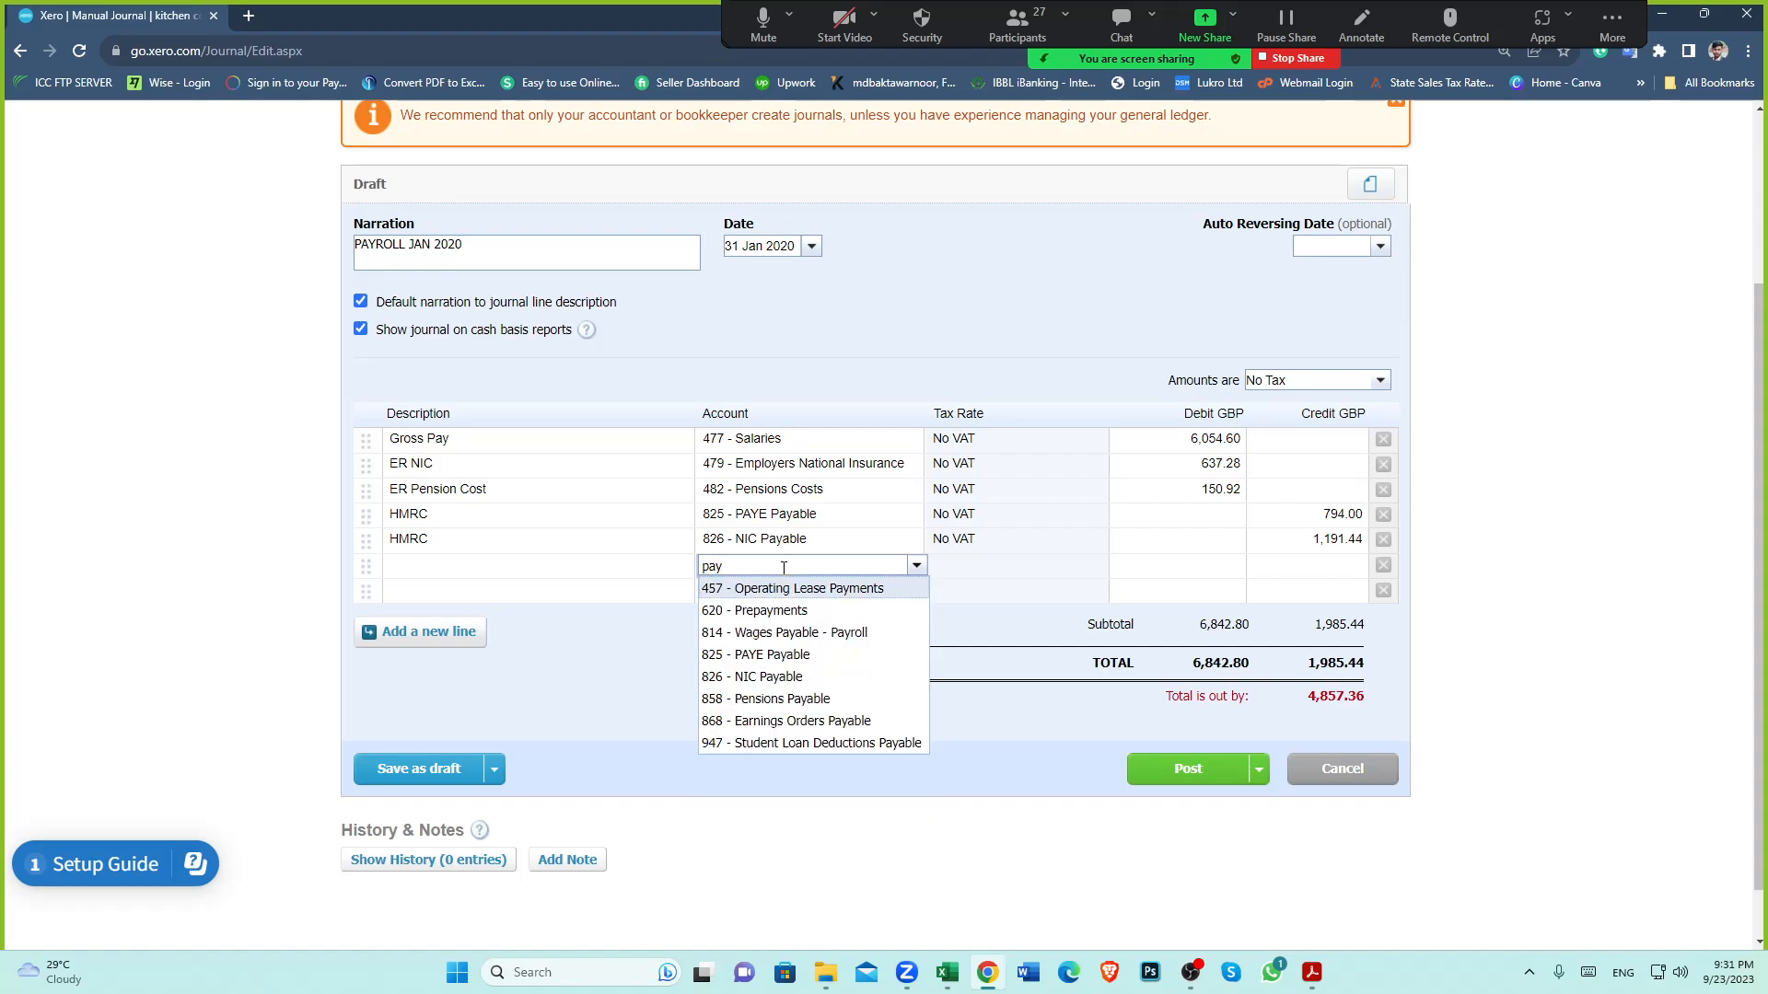
click(805, 702)
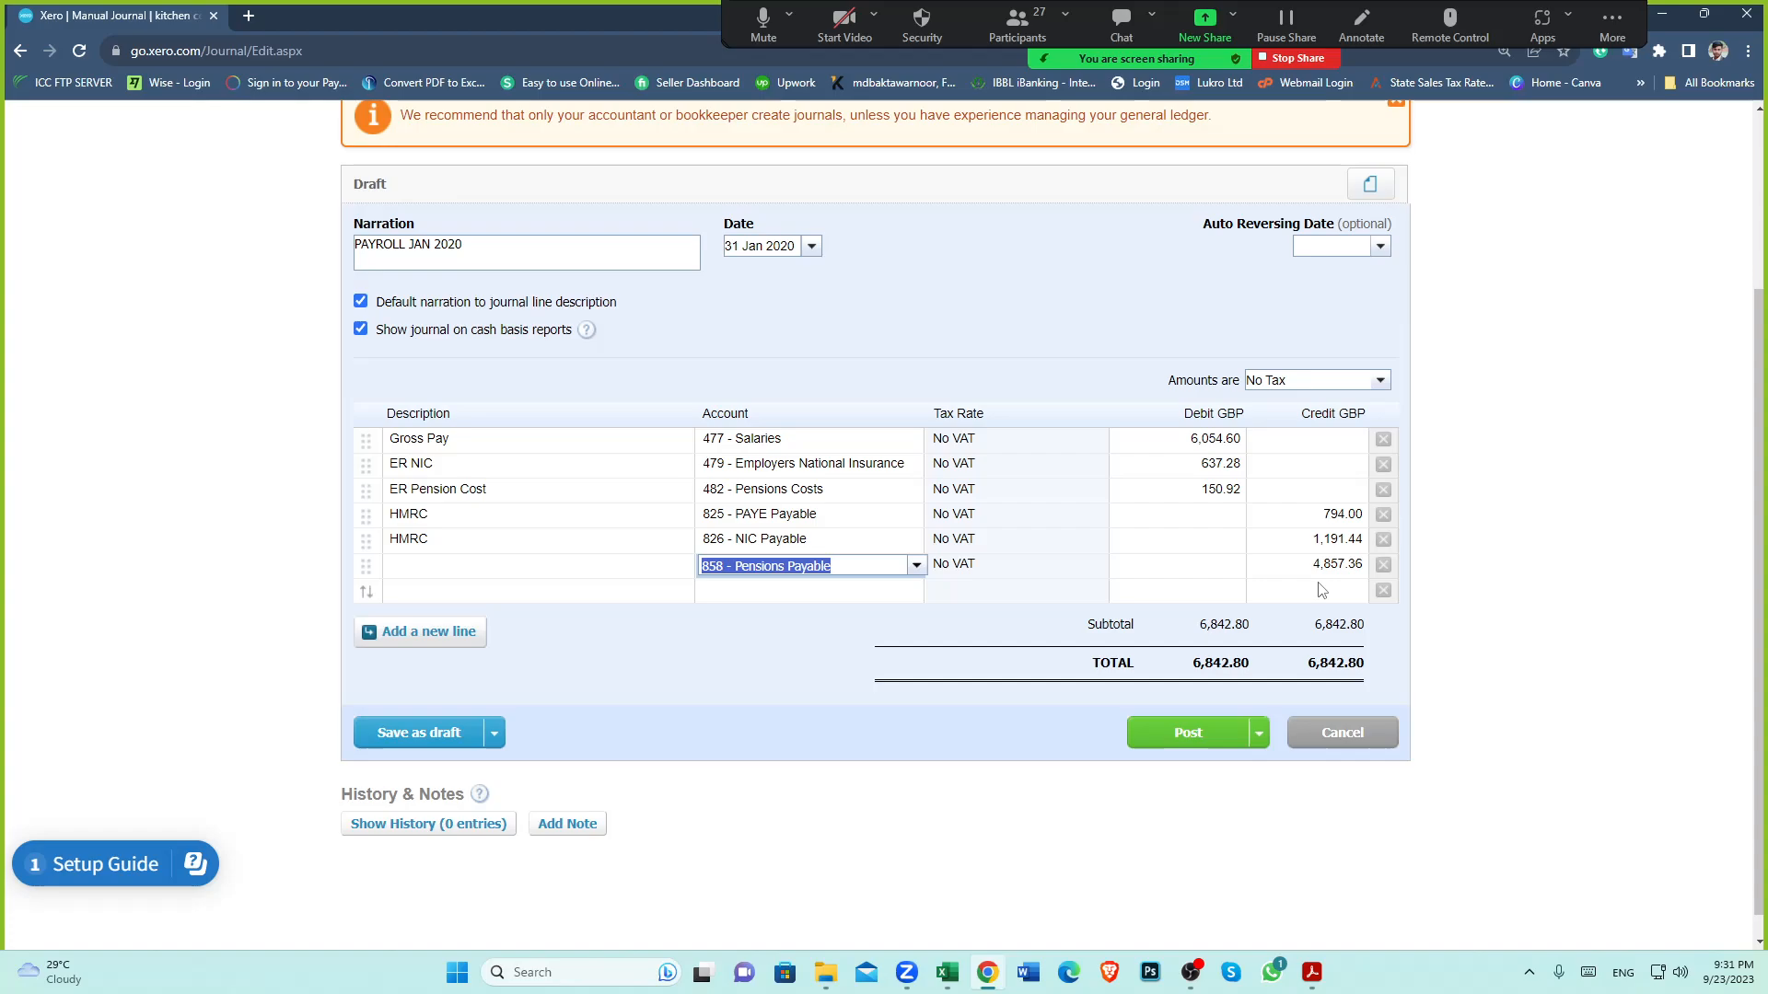
Switch to PAYPARTIP.pdf and check the Employee Pension and Employer Pension totals in the payment summary
click(1317, 972)
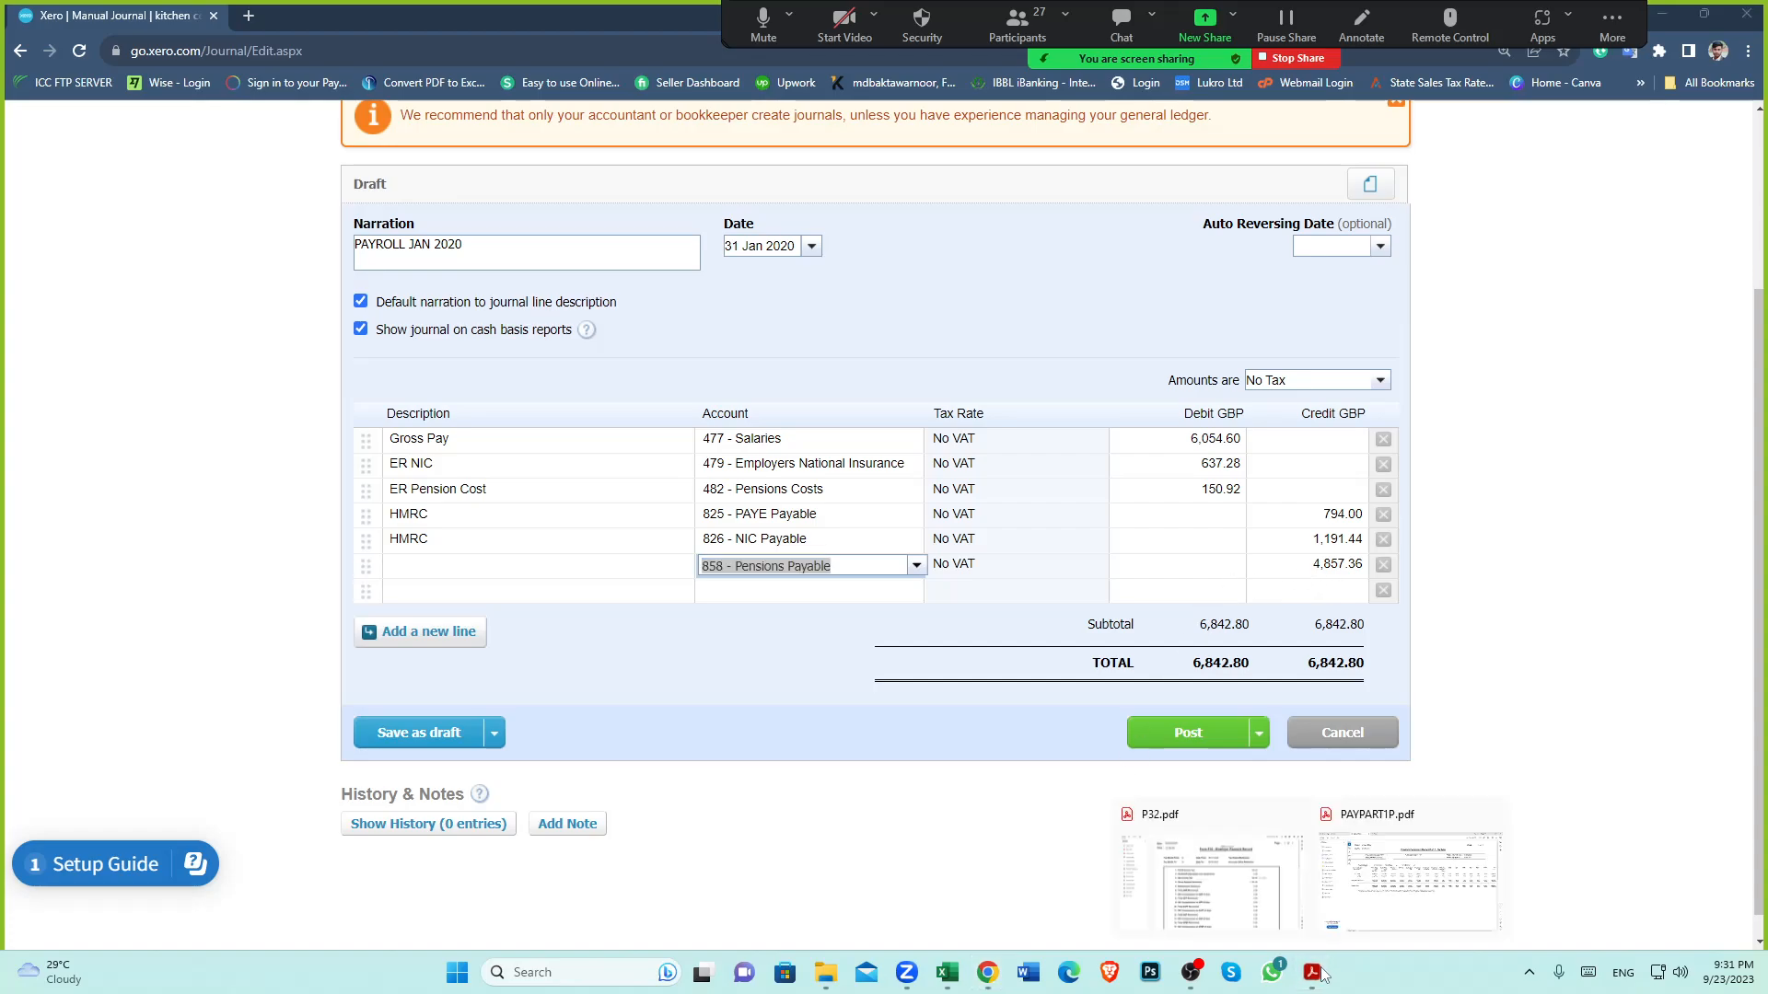
click(1391, 924)
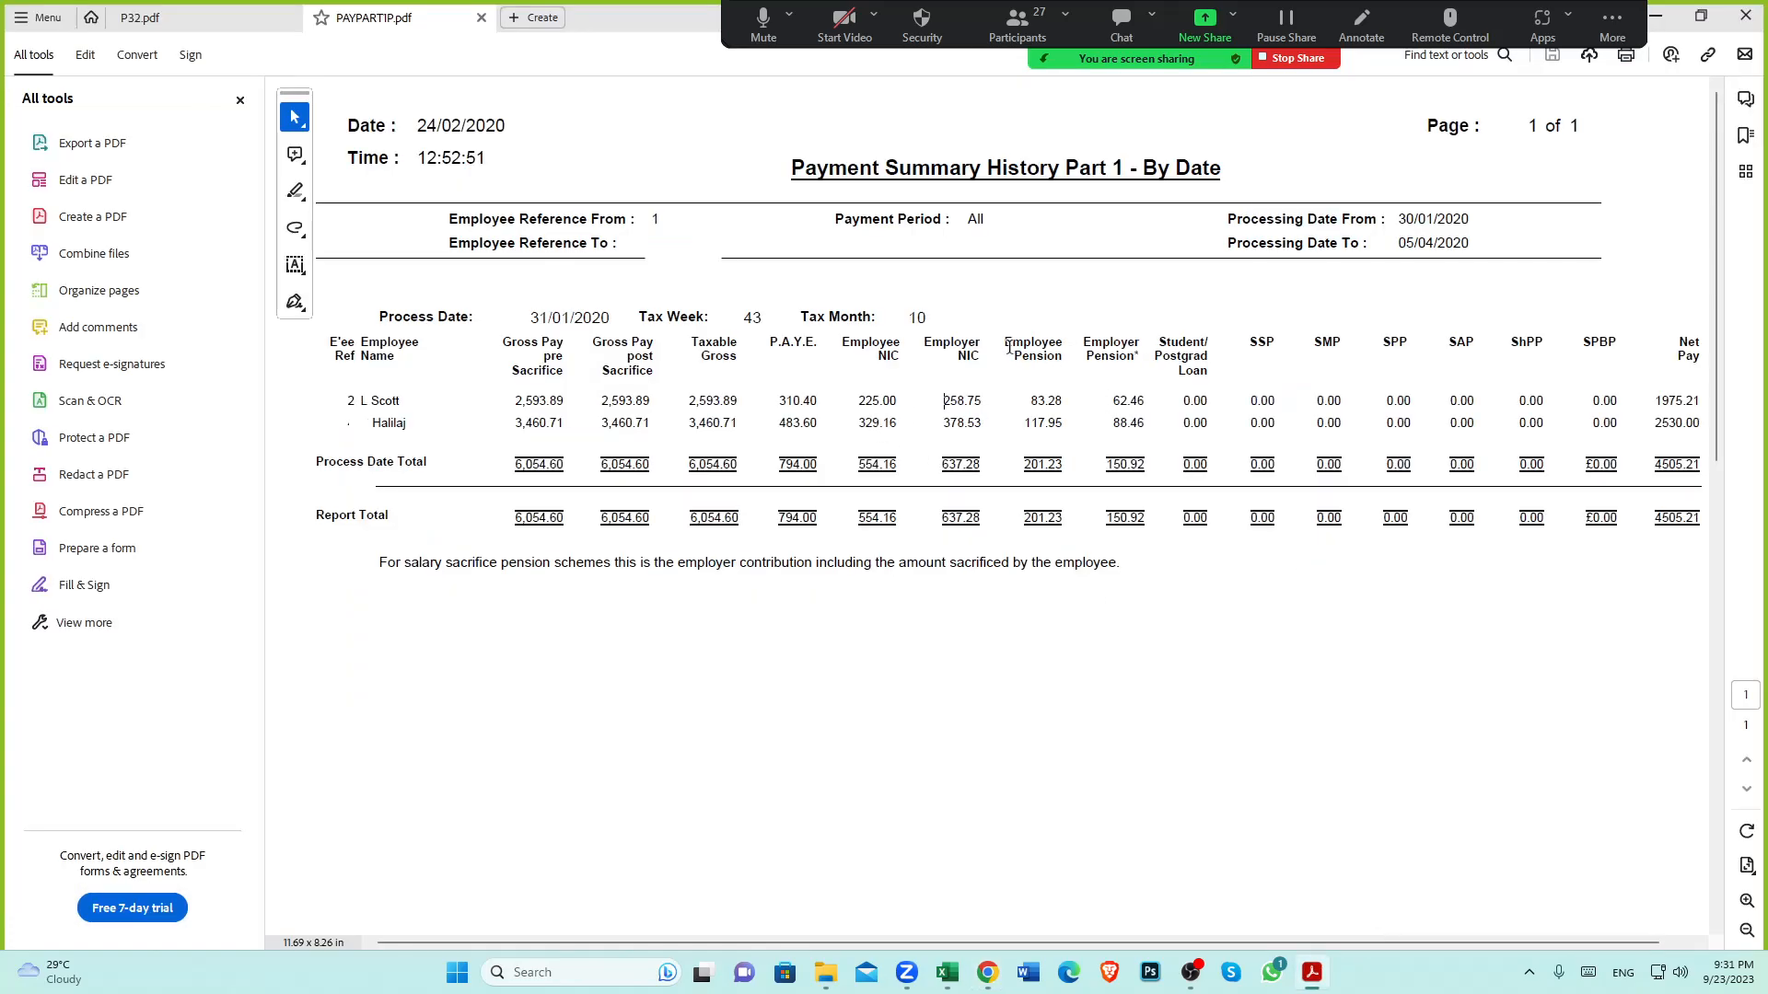
drag(1004, 338, 1125, 357)
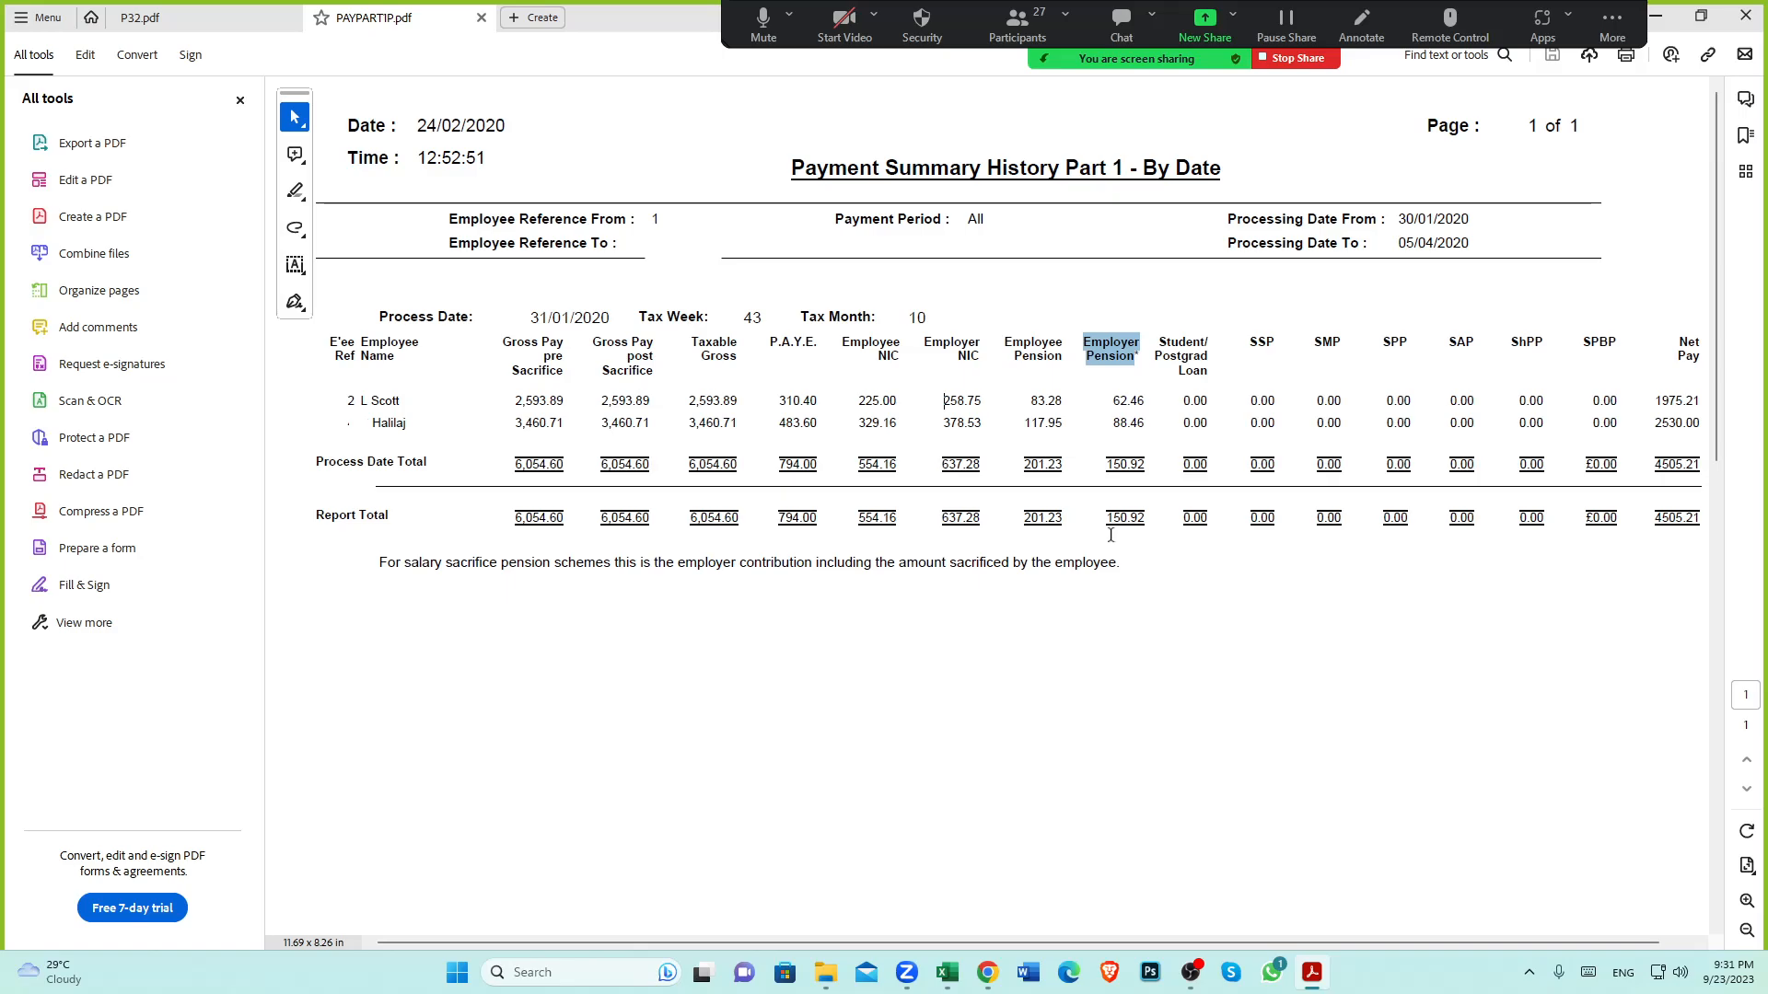
click(1078, 513)
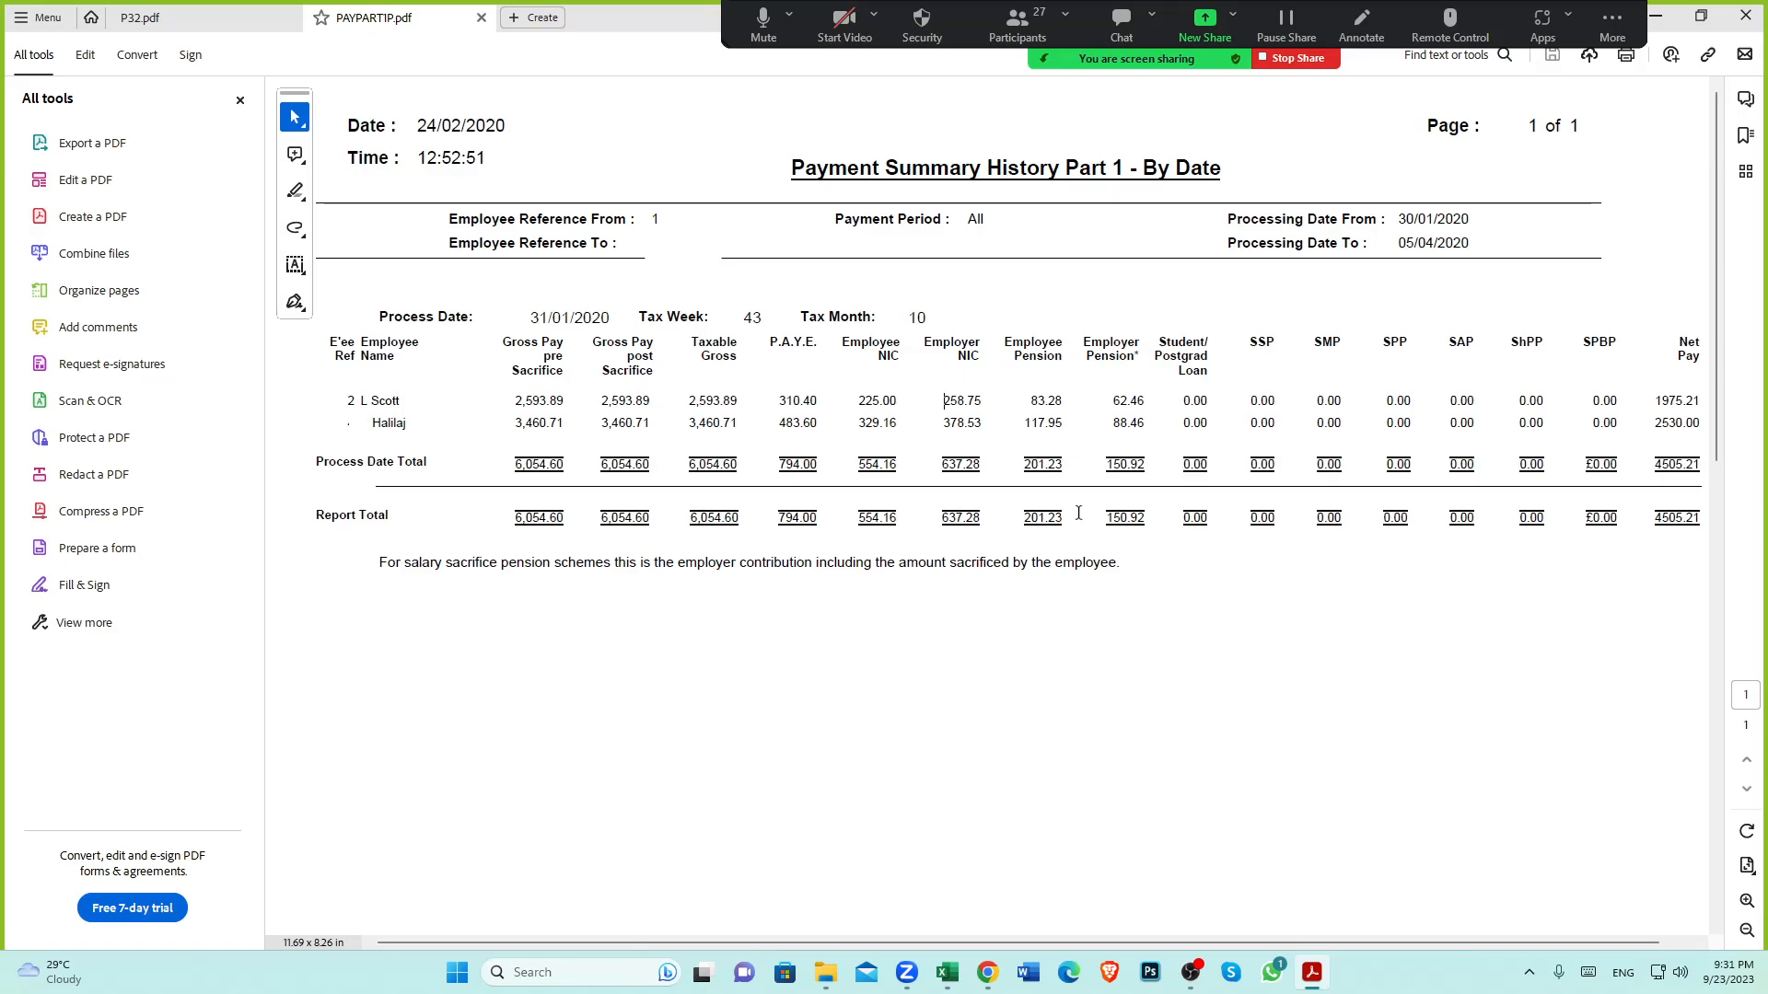
Return to the Xero manual journal and set the Pensions Payable credit to 352.15
click(987, 972)
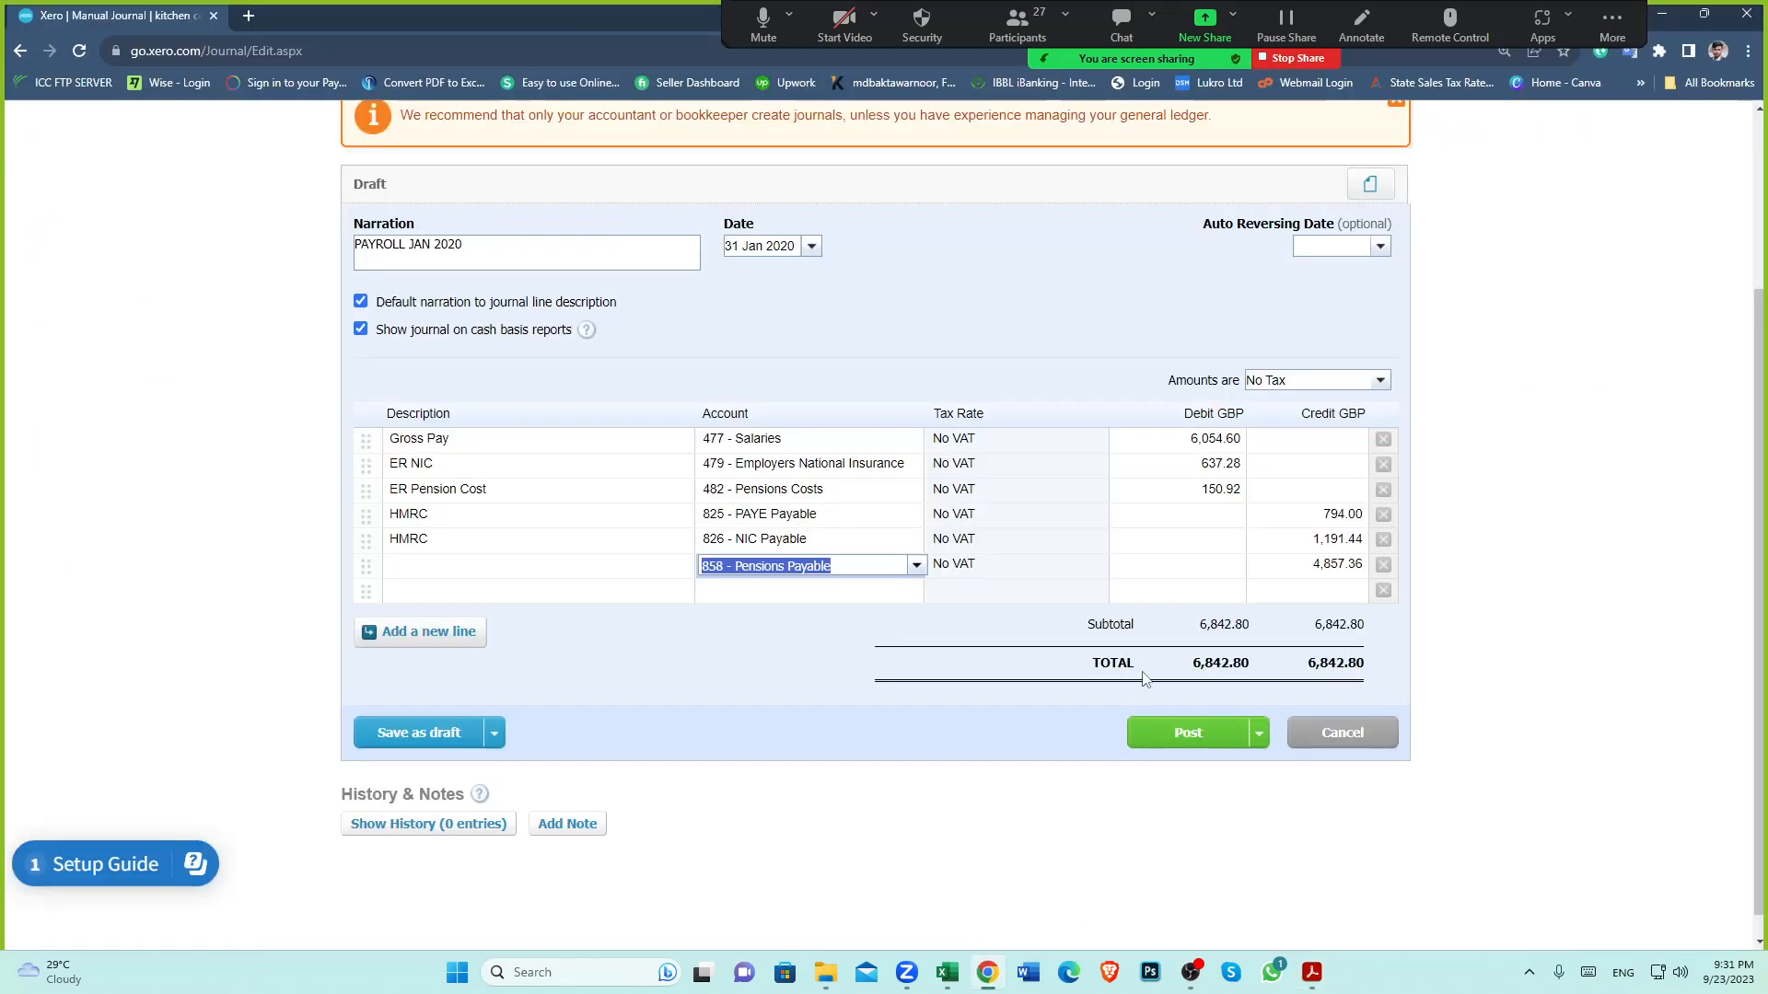
click(1327, 572)
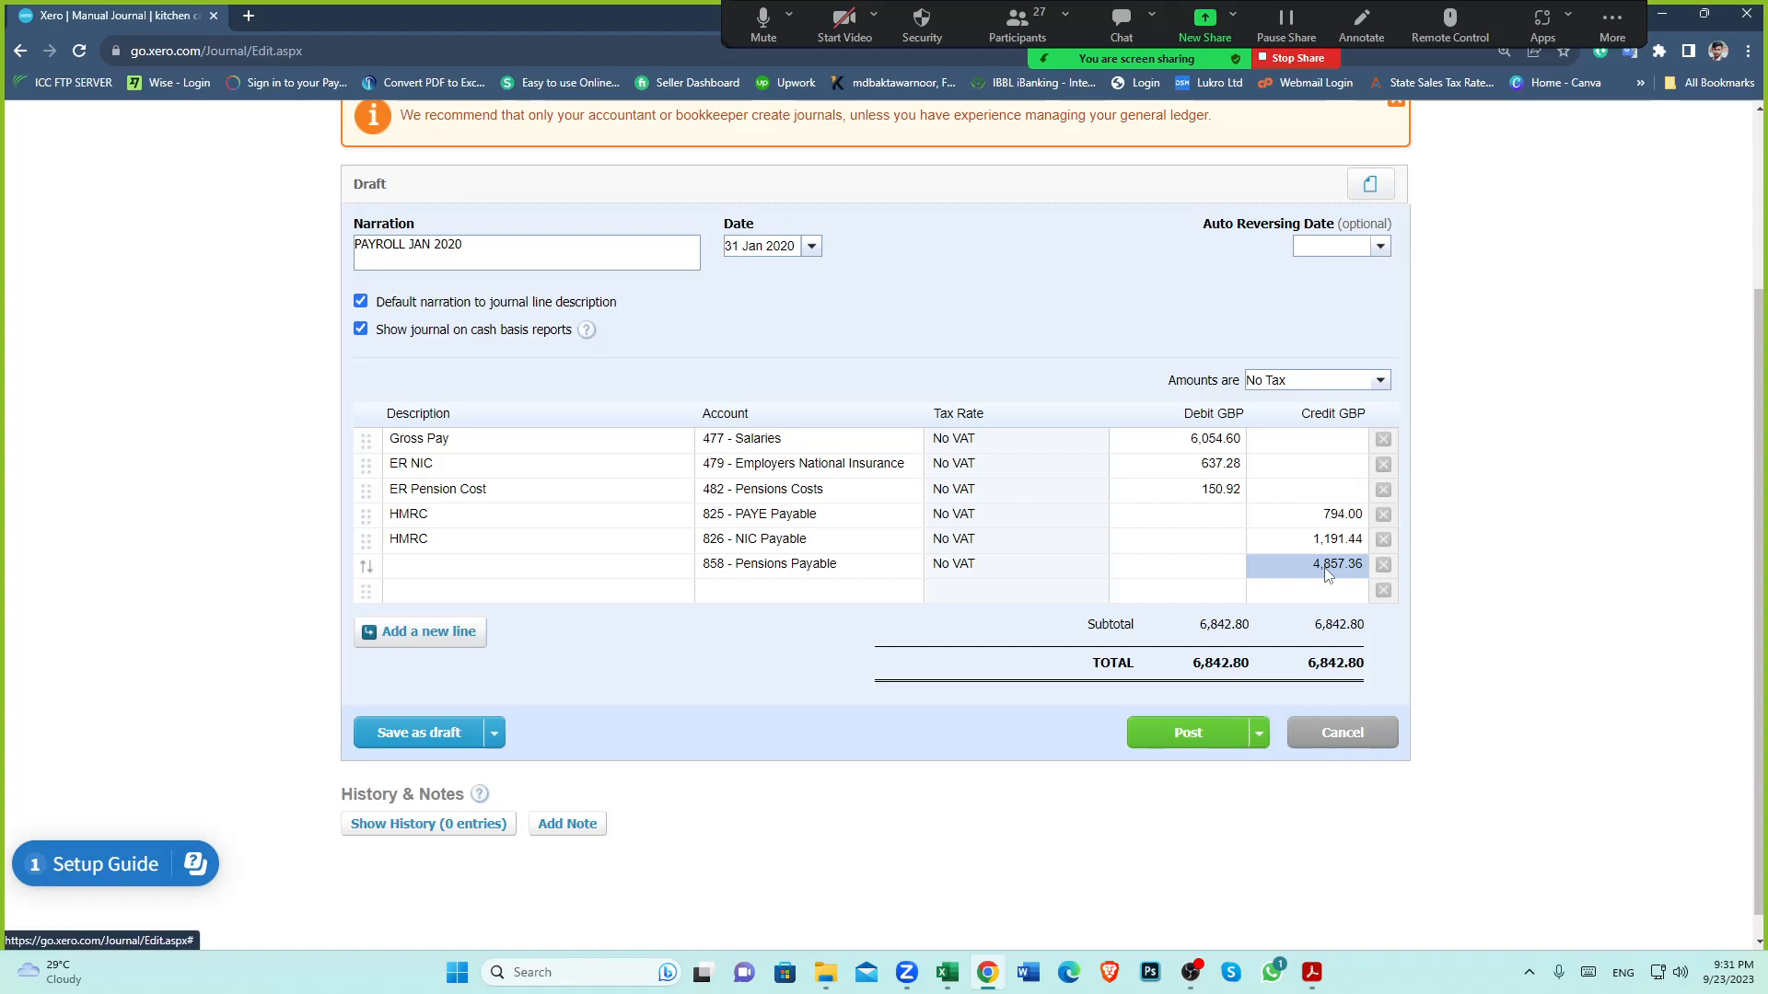
click(1327, 572)
text(35)
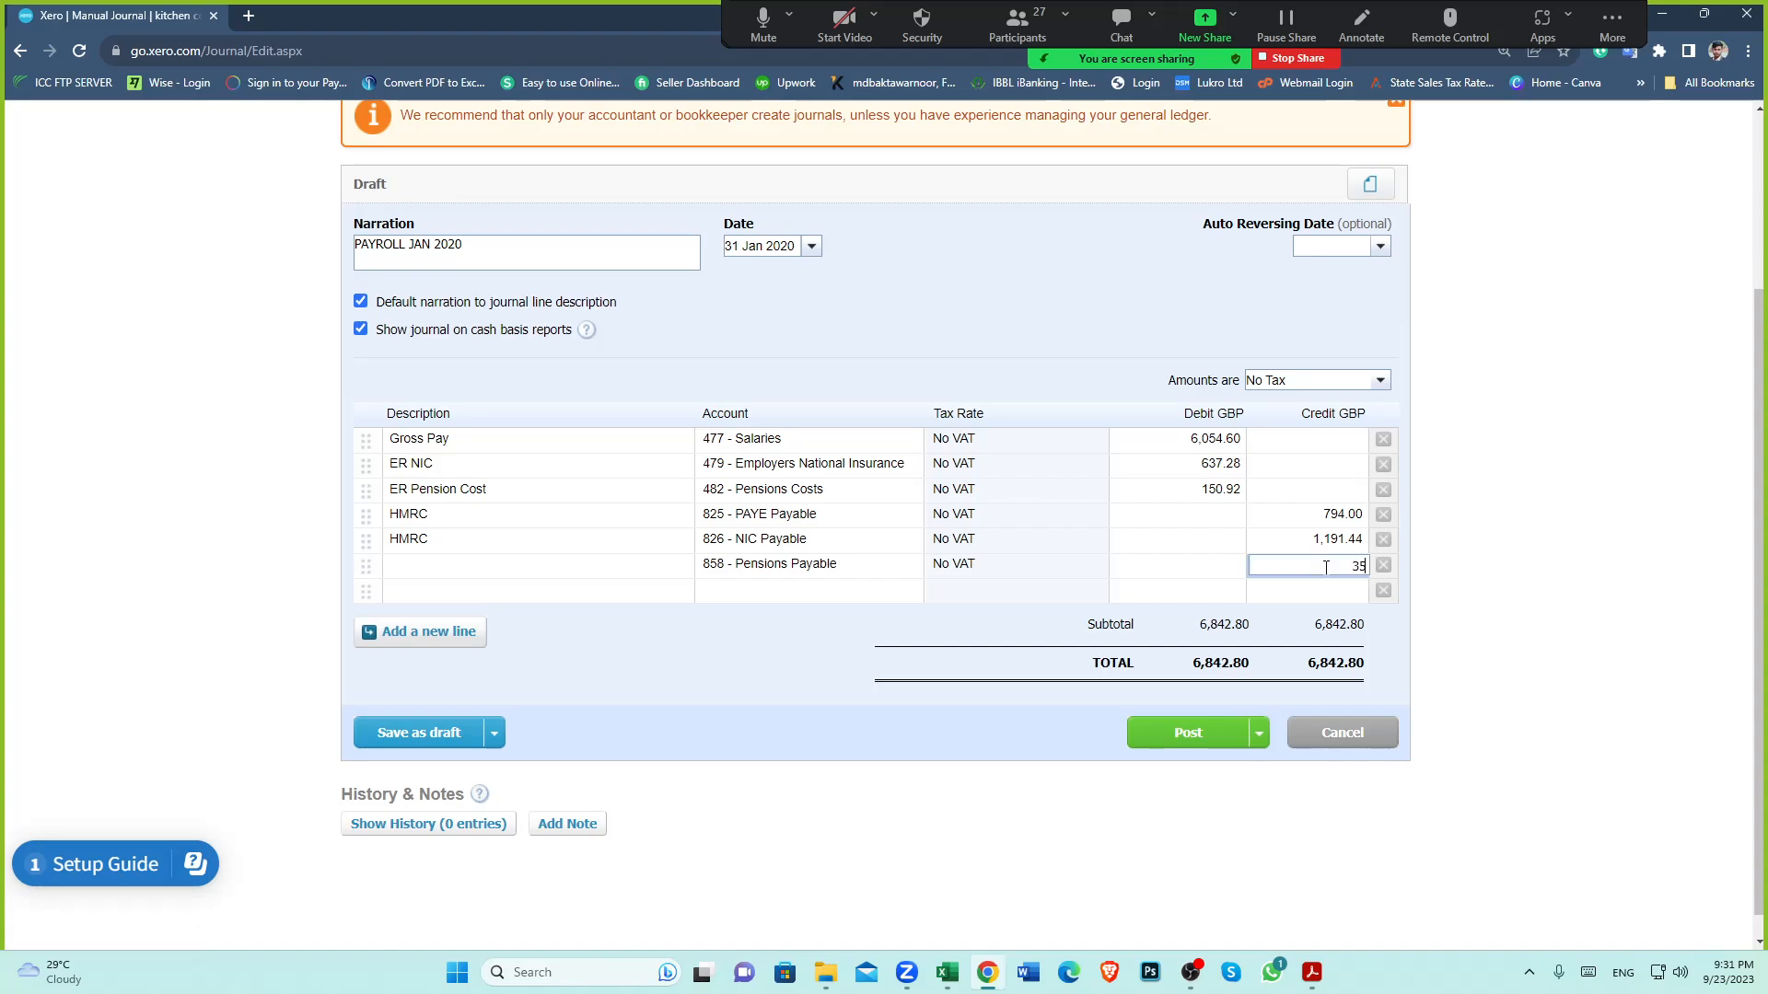
text(2.15)
click(773, 615)
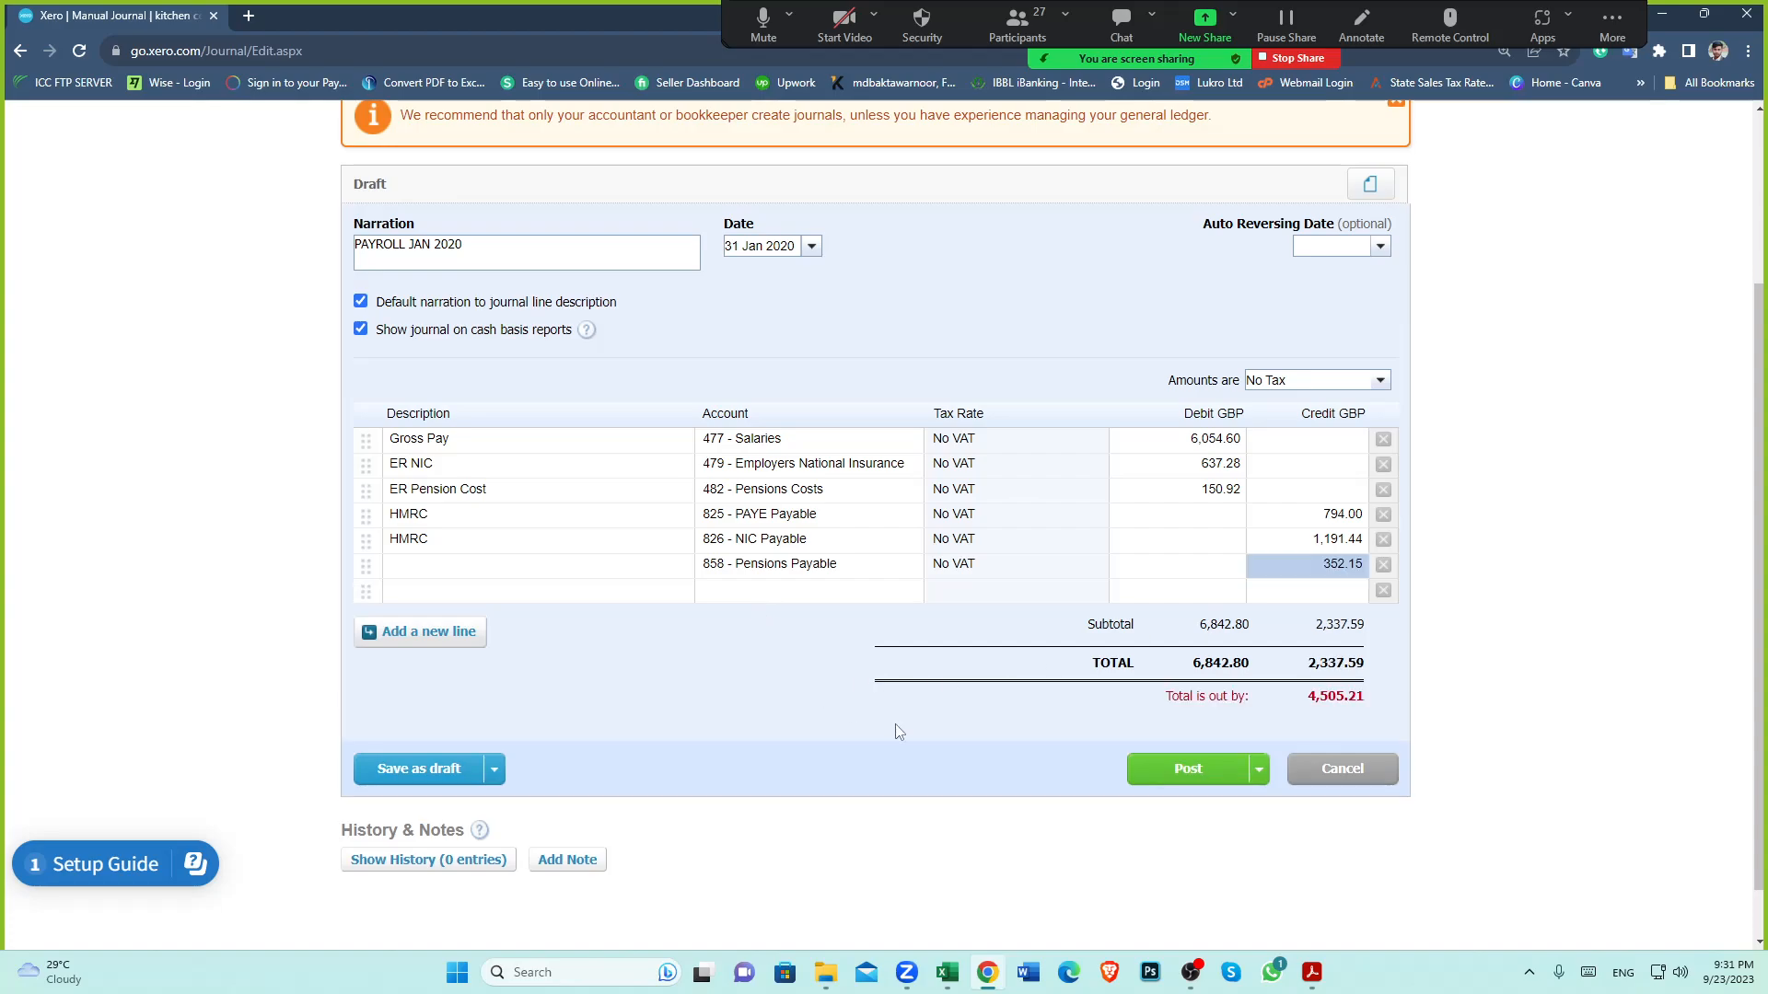
Switch to the Excel payroll journal and review the Student Loan Payable and Net Salaries & Wages Payable rows
click(861, 898)
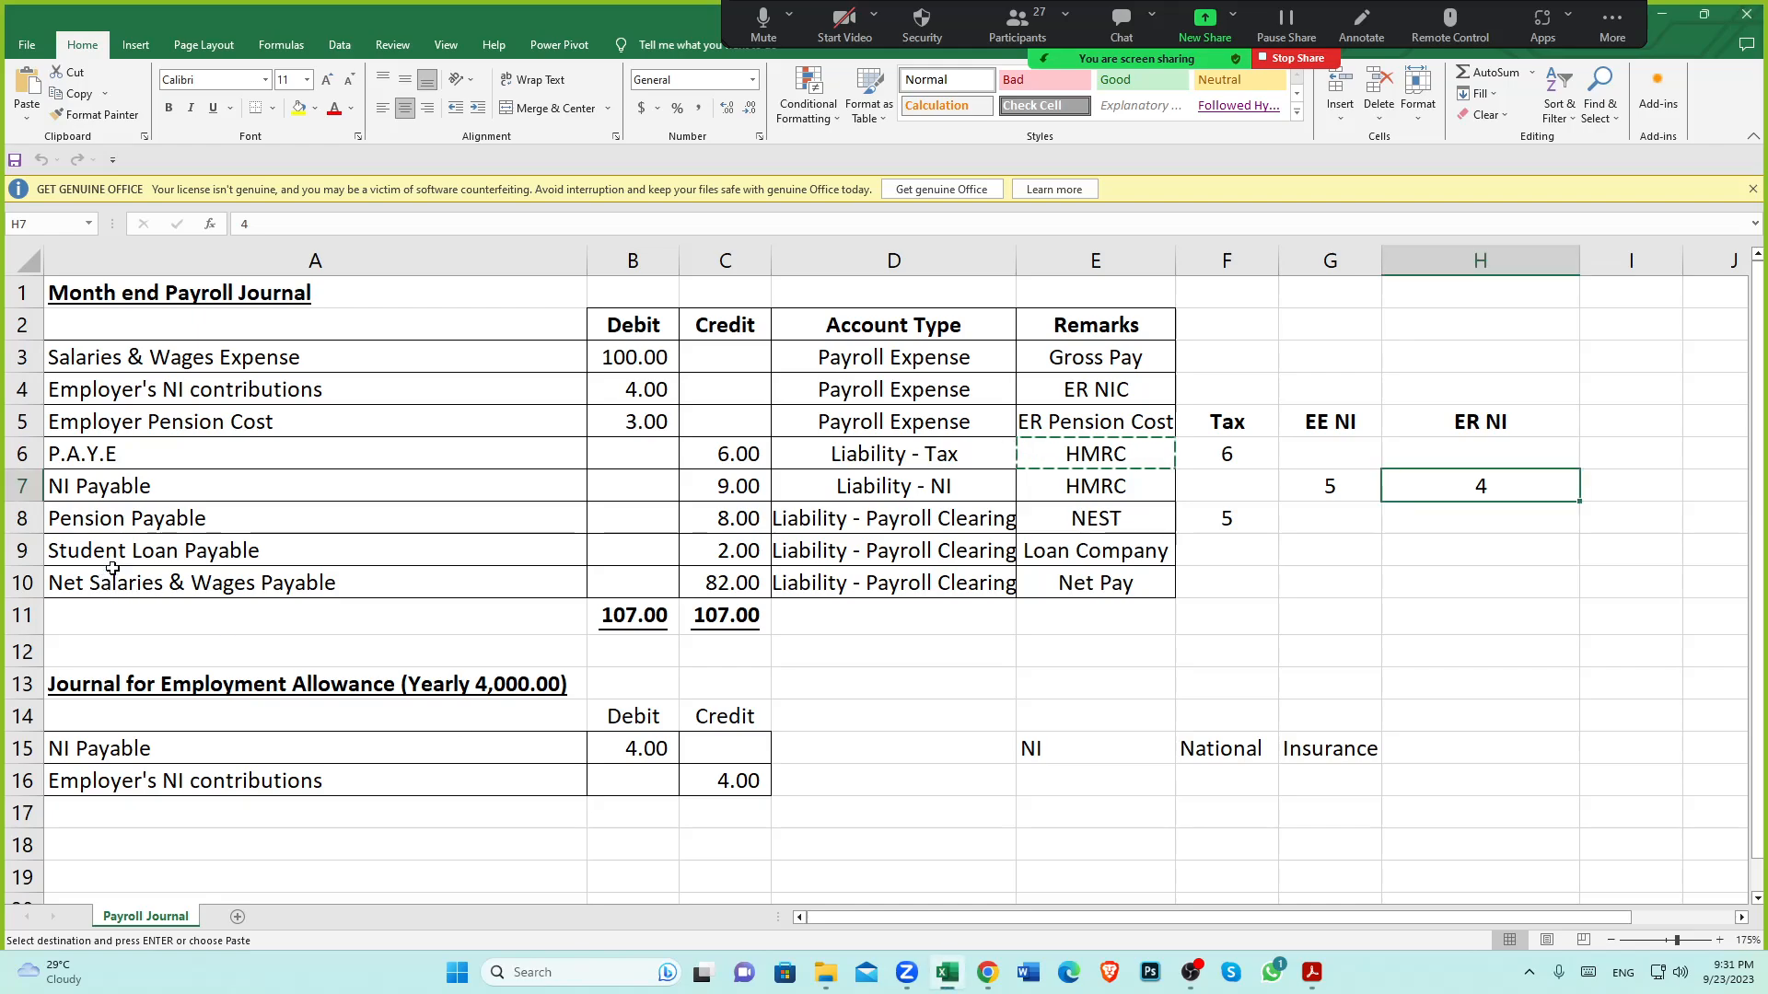
click(186, 555)
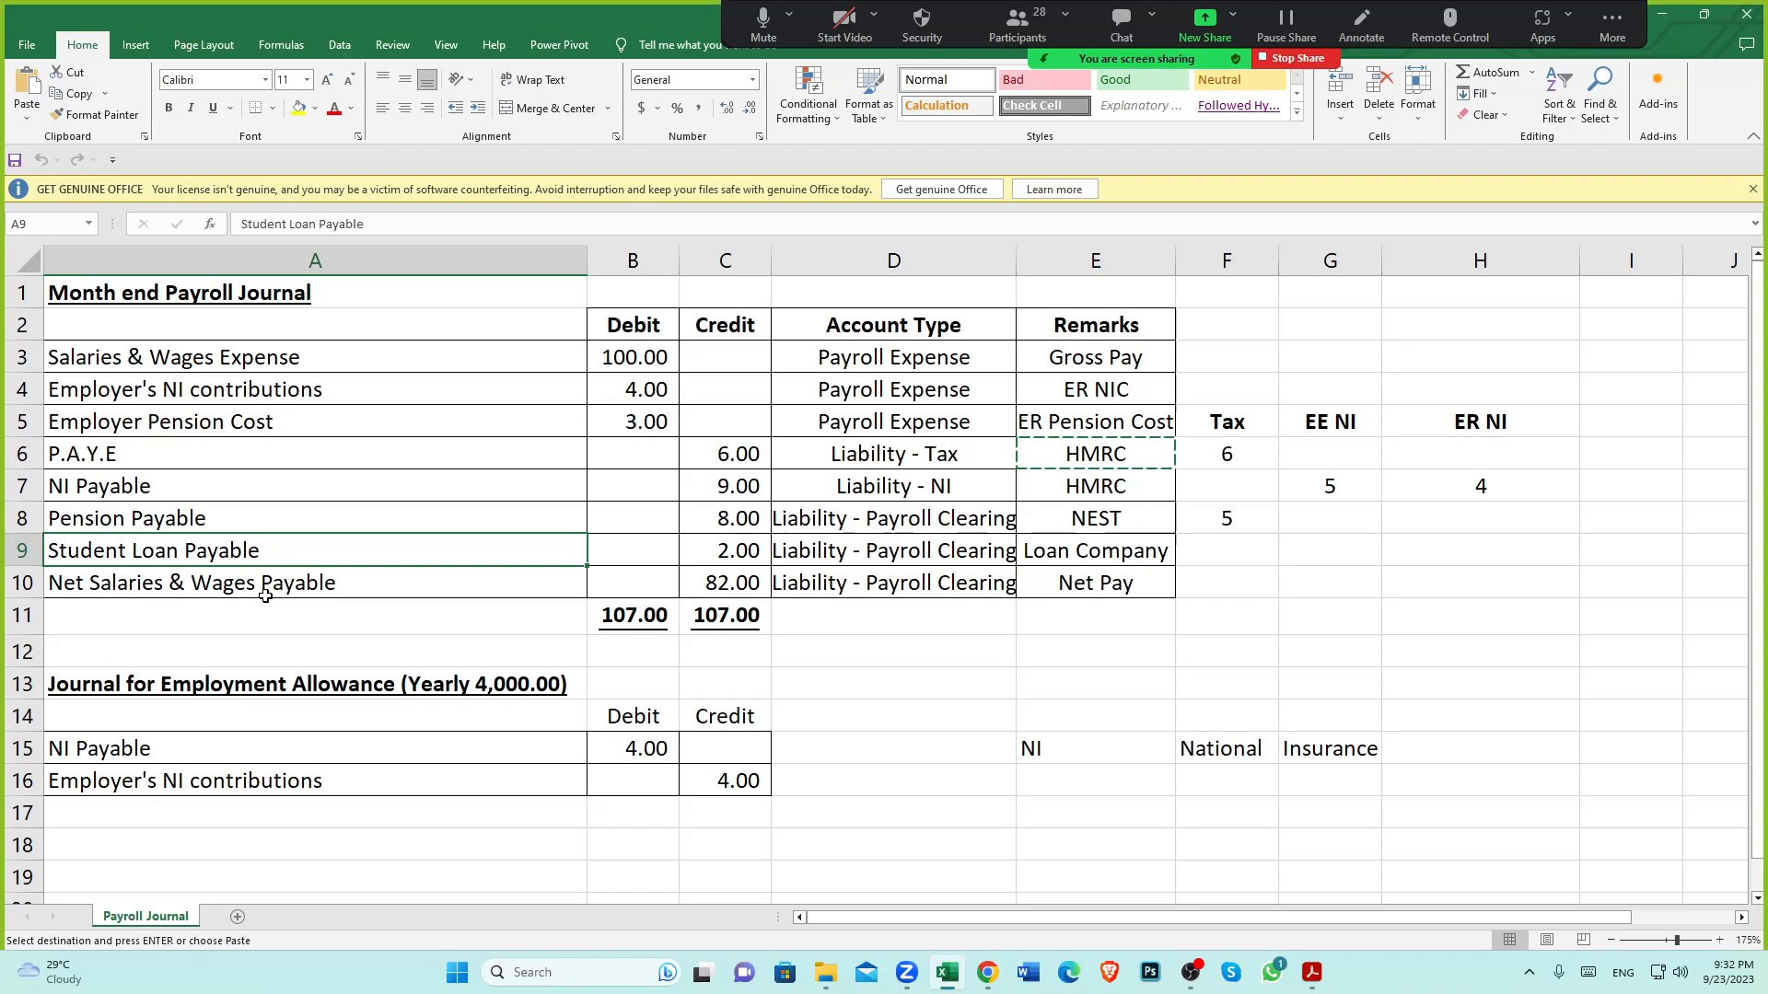
click(267, 594)
click(241, 553)
Check the Student/Postgrad Loan total in PAYPARTIP.pdf and return to the Xero manual journal
click(1312, 974)
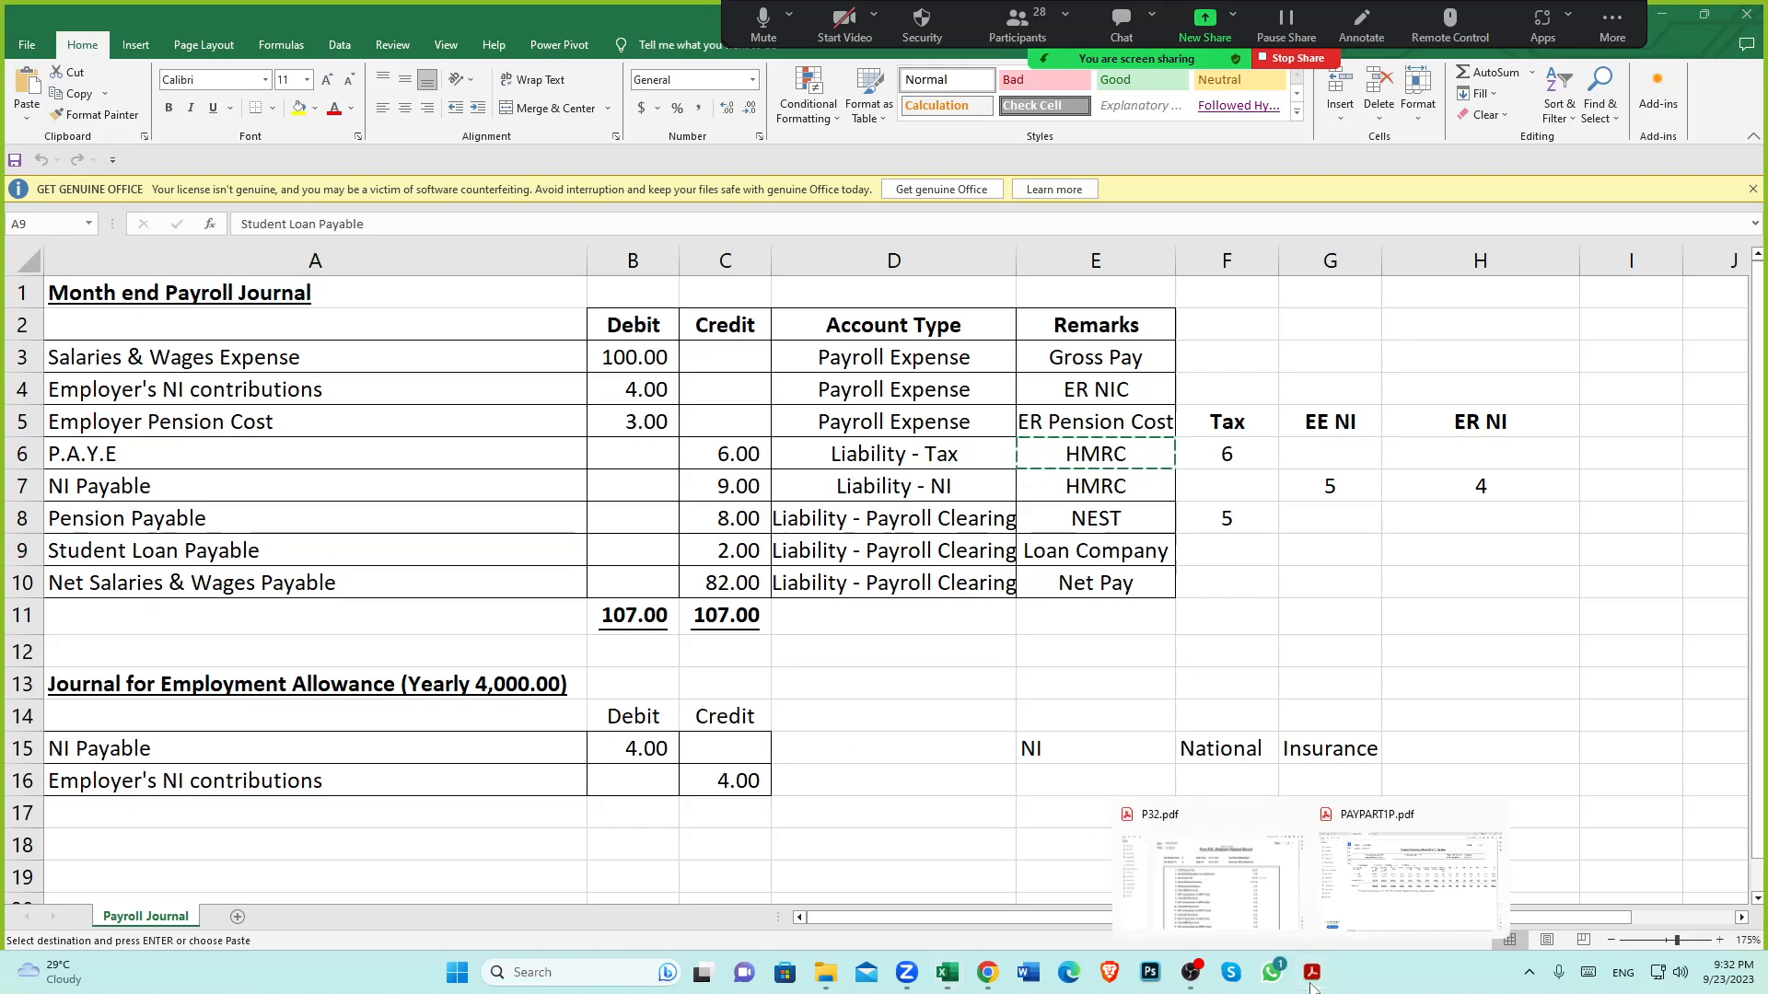
click(1389, 882)
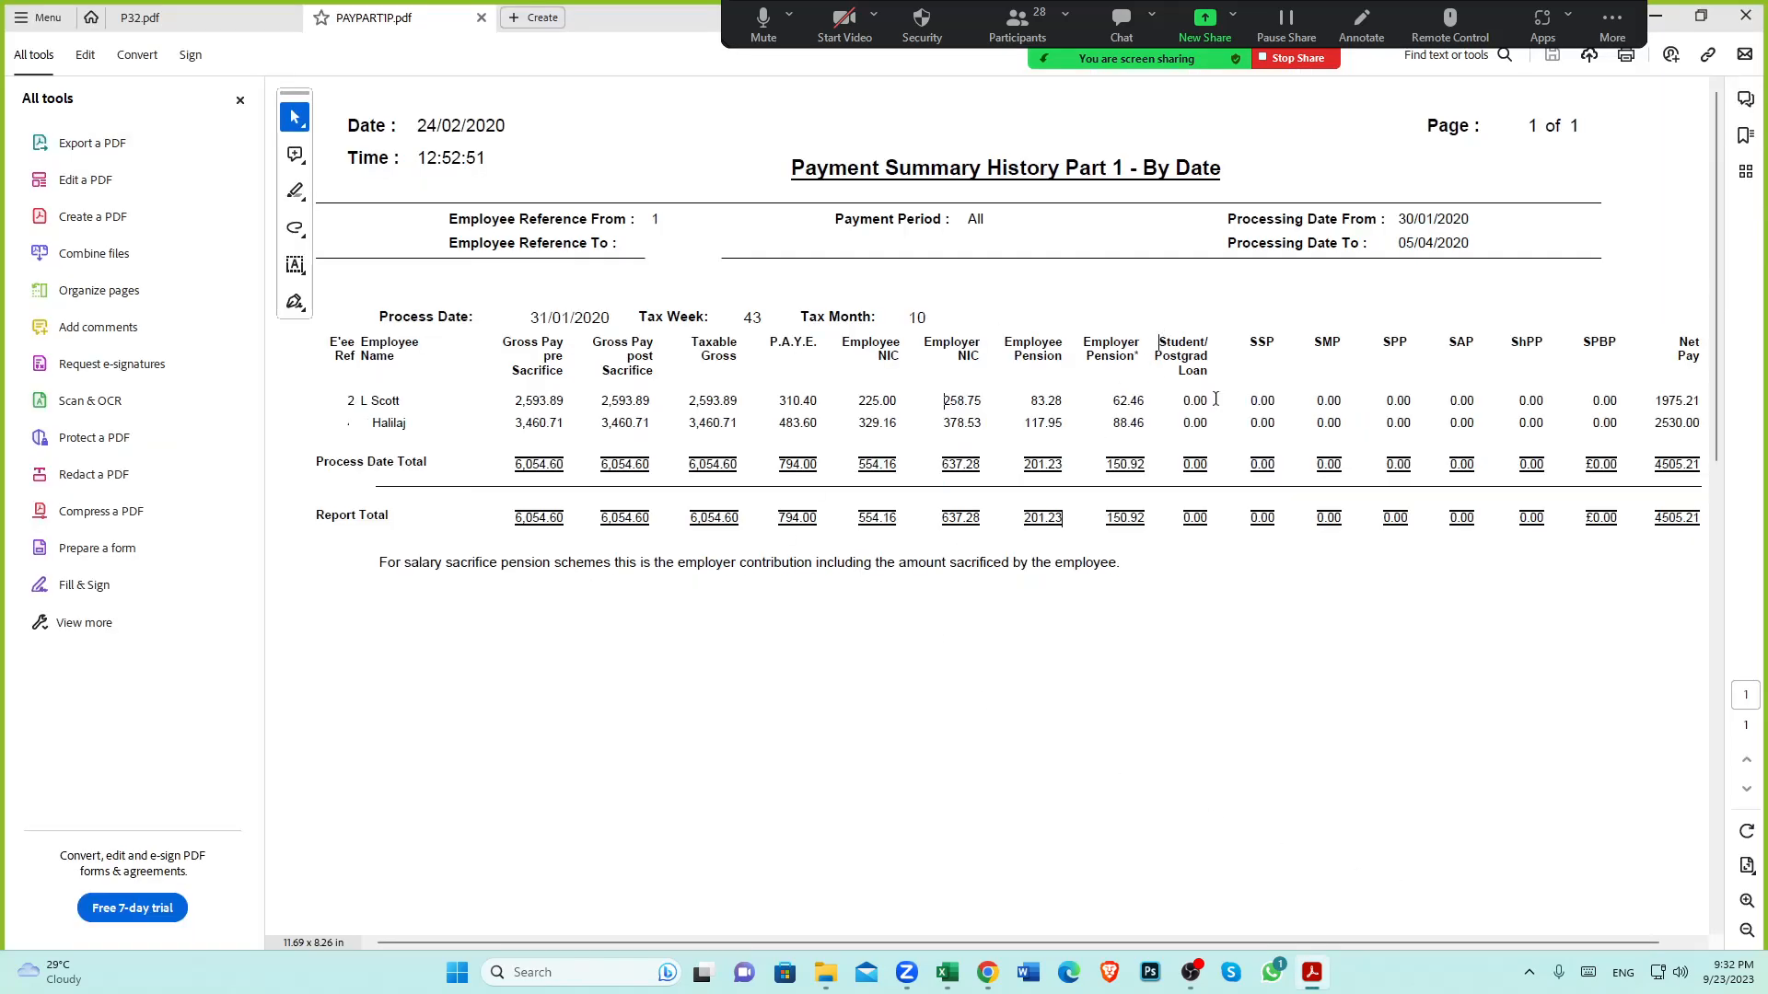
drag(1184, 466, 1223, 462)
click(1145, 663)
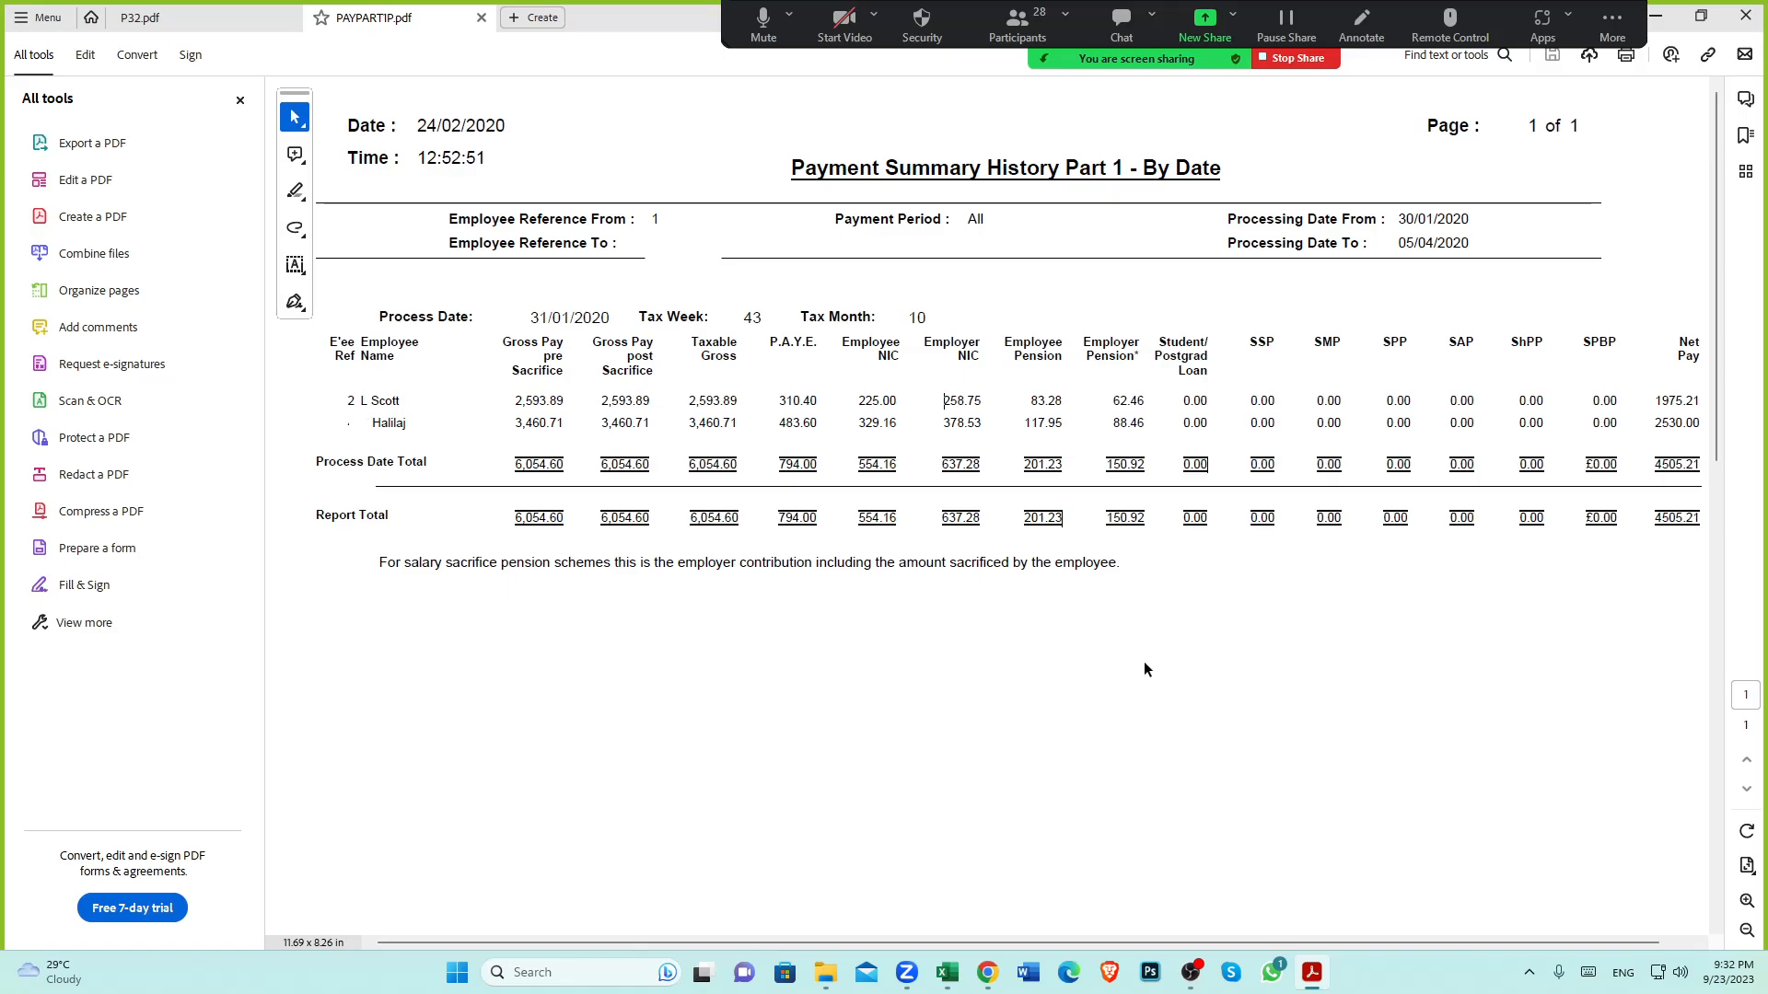
click(985, 976)
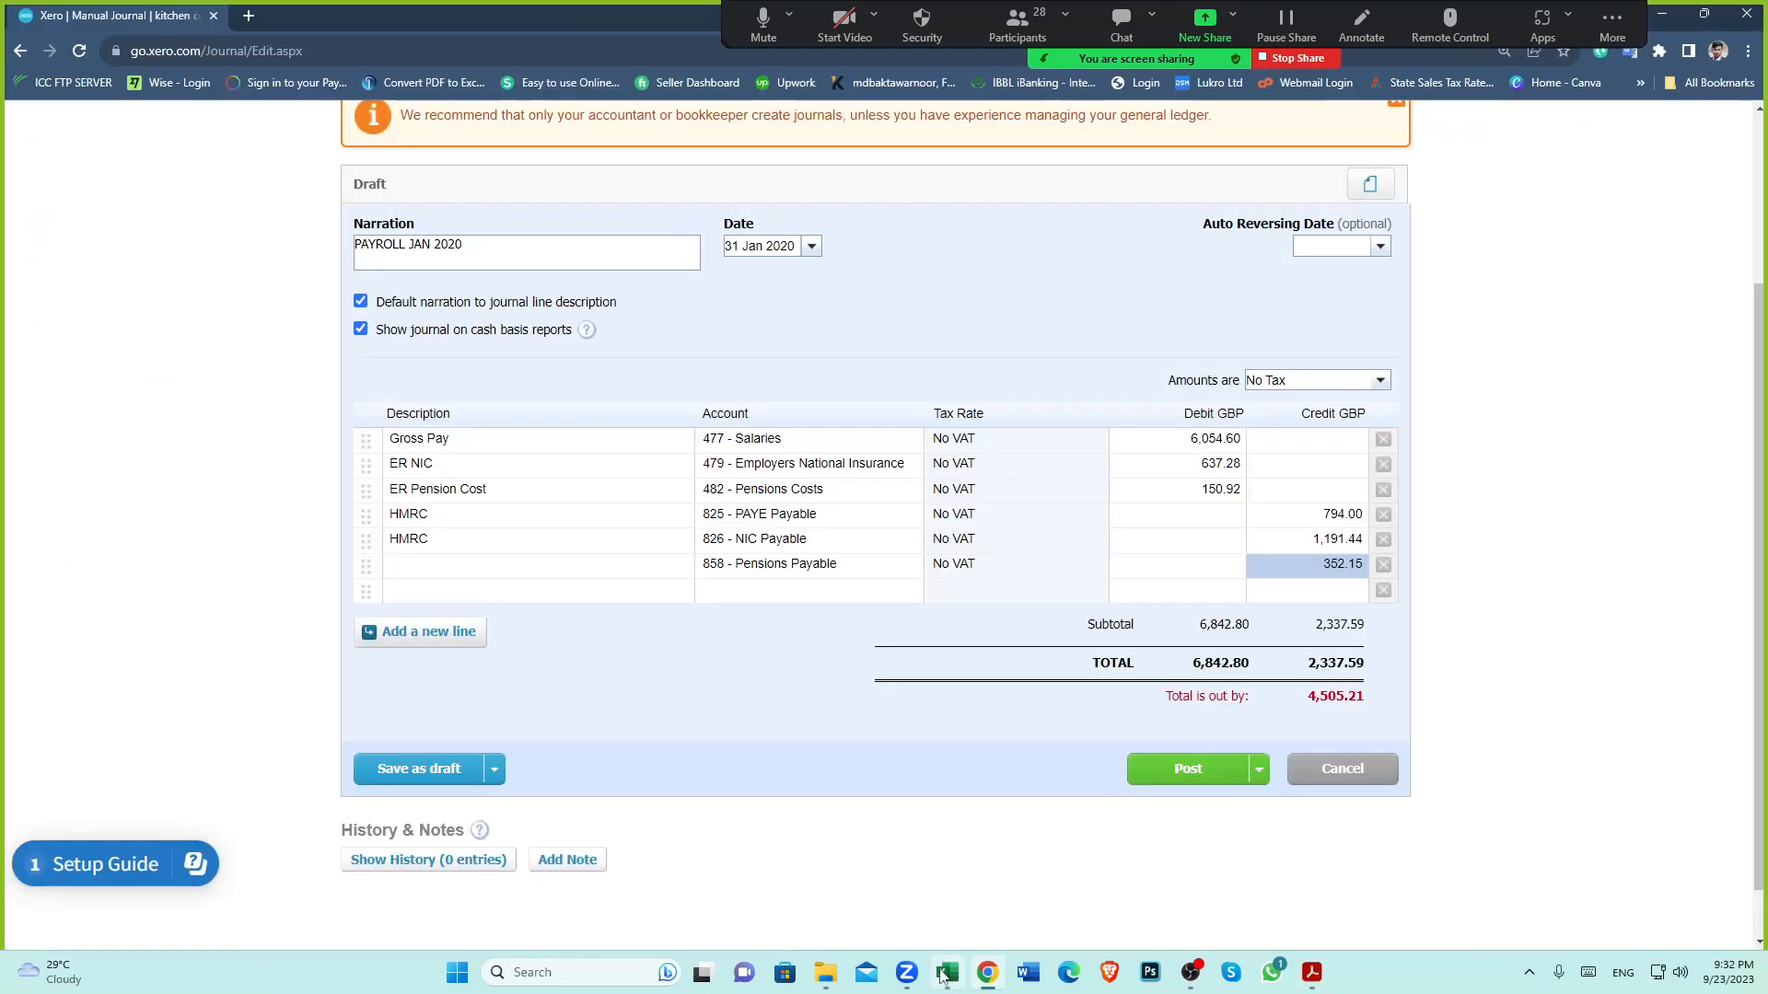
Switch to the Excel payroll journal and compare the Pension Payable, Student Loan Payable and Net Salaries & Wages Payable rows
click(947, 973)
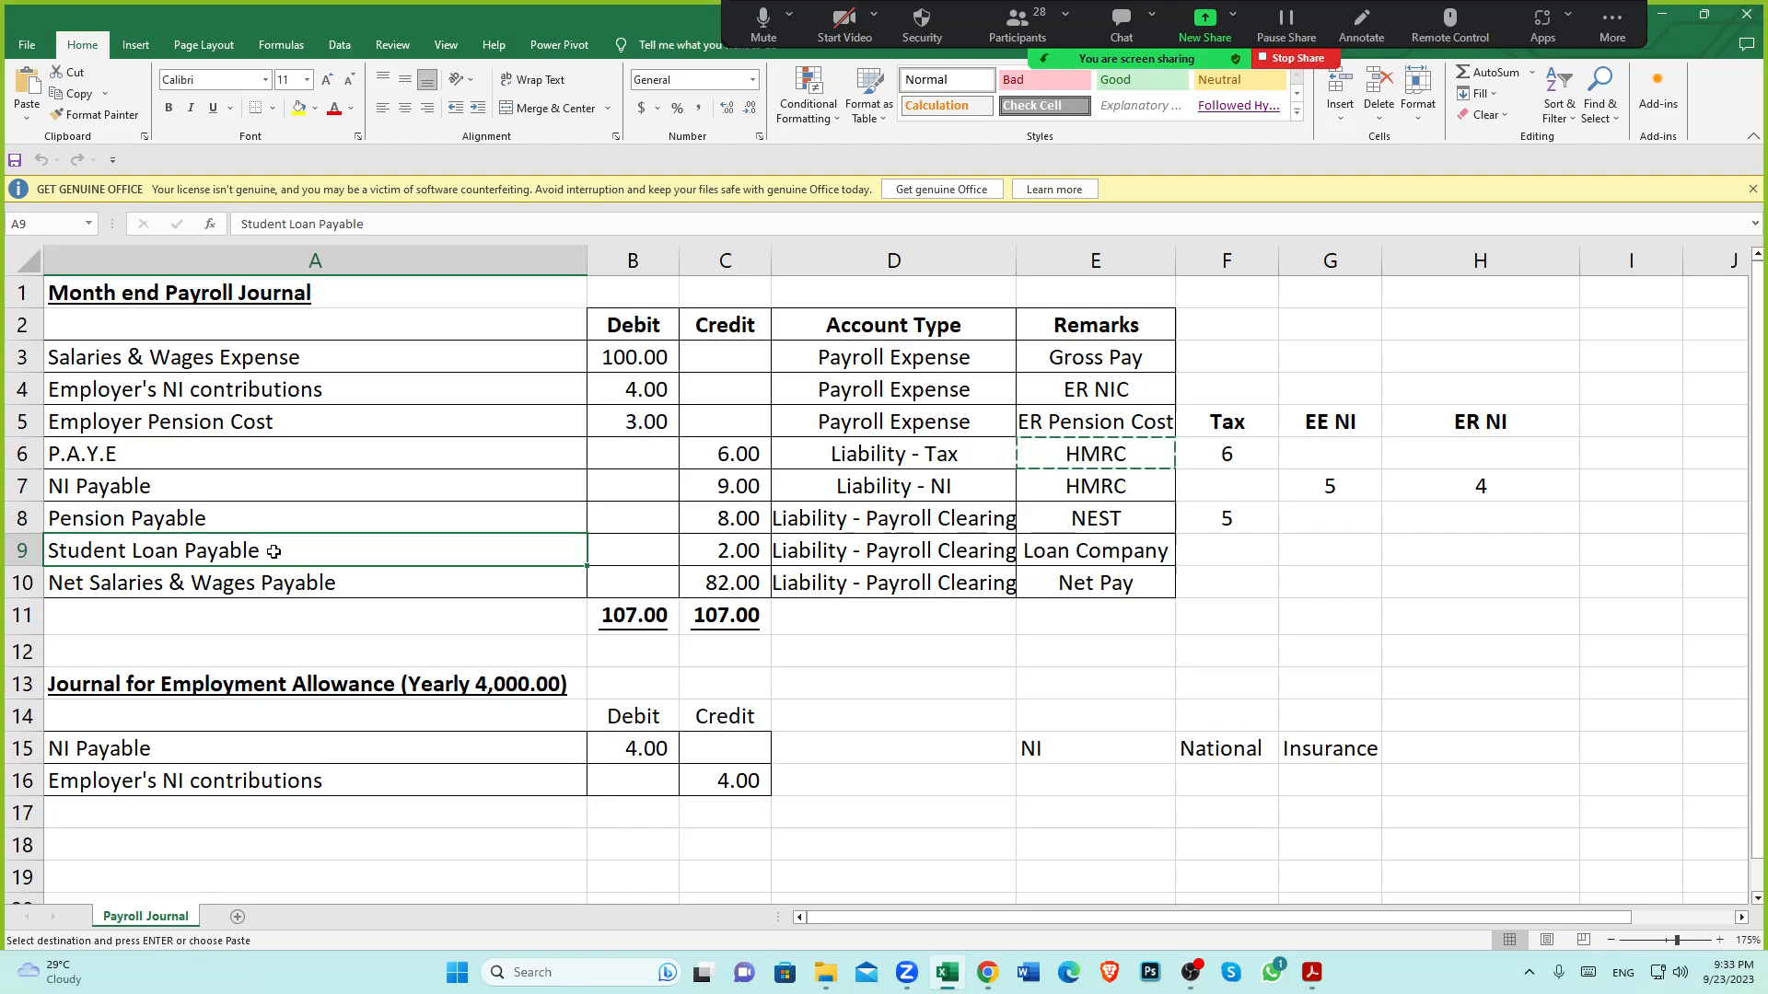
click(155, 591)
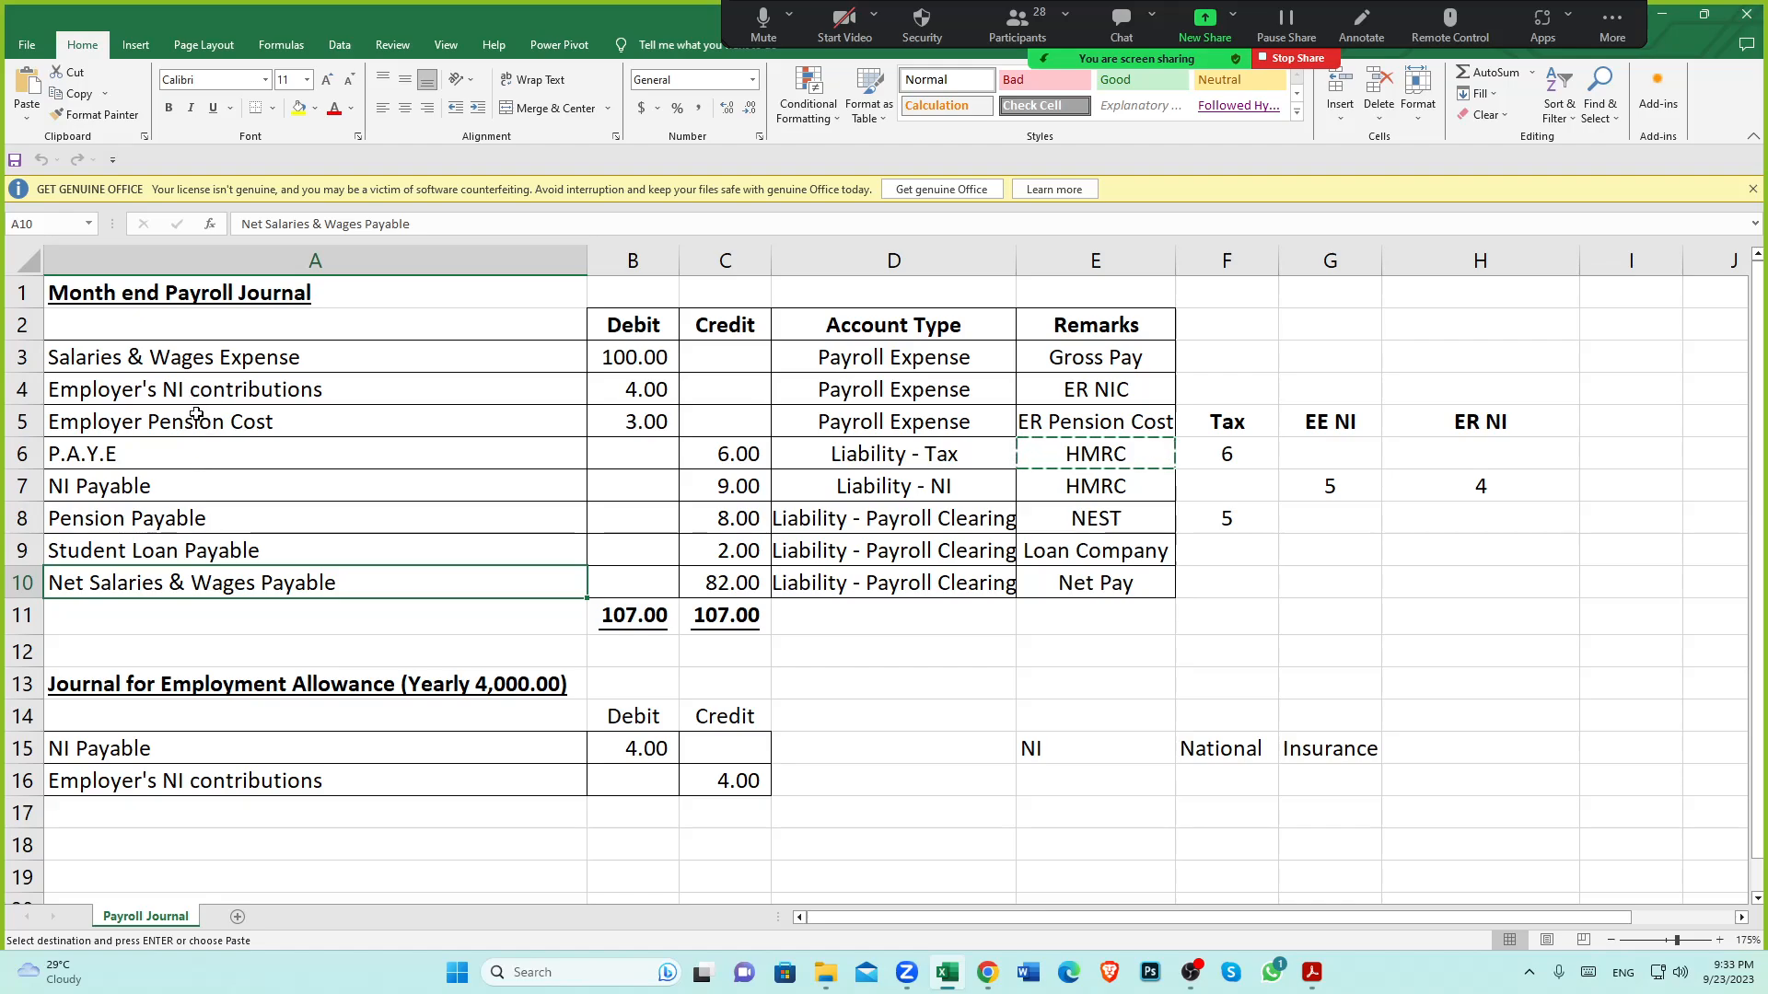
click(143, 518)
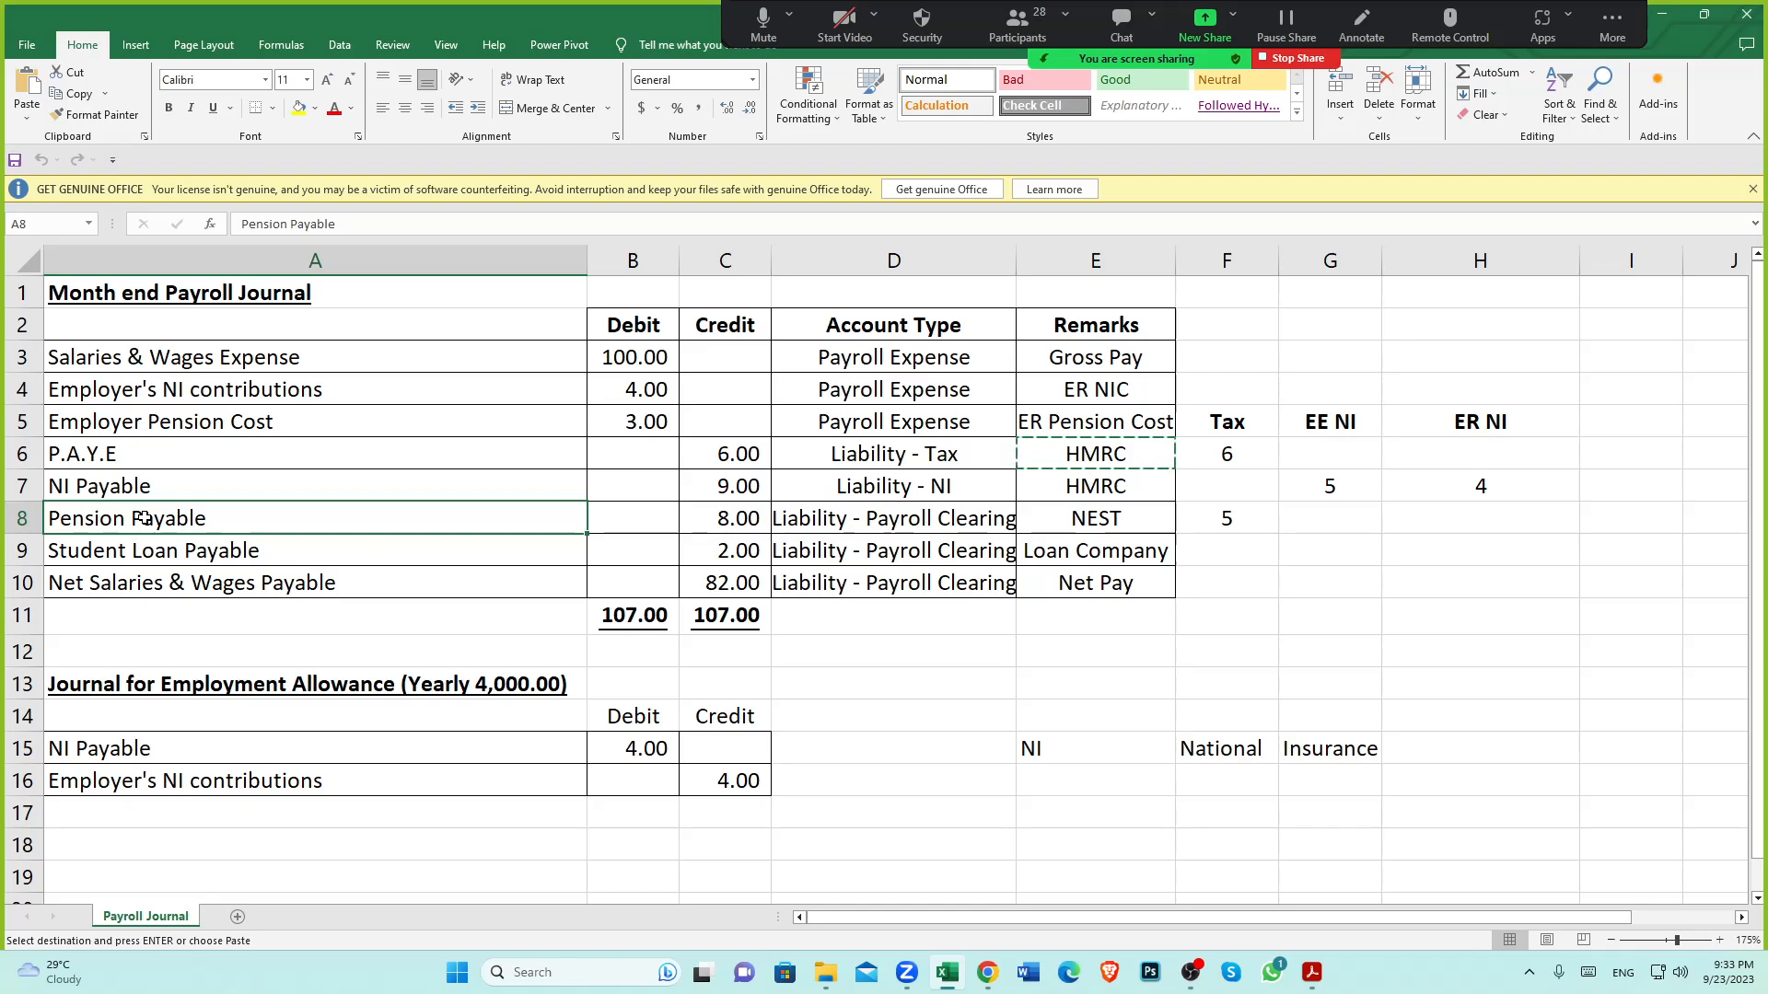
click(275, 553)
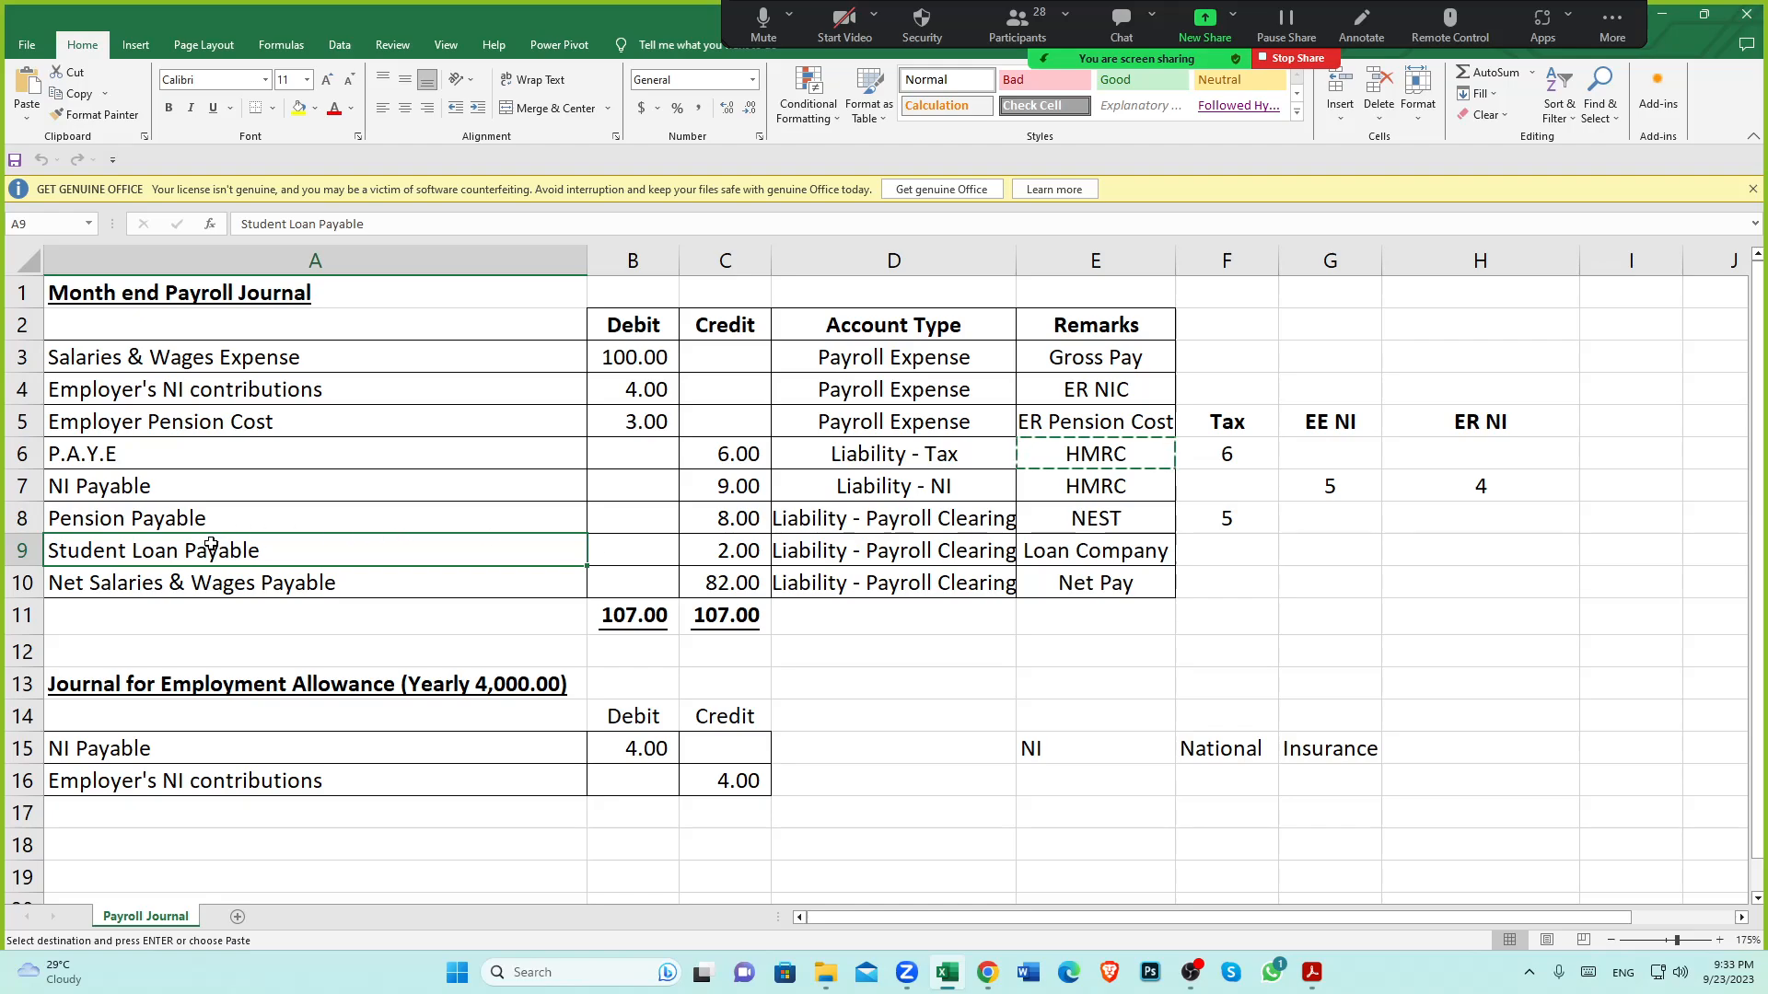
click(229, 588)
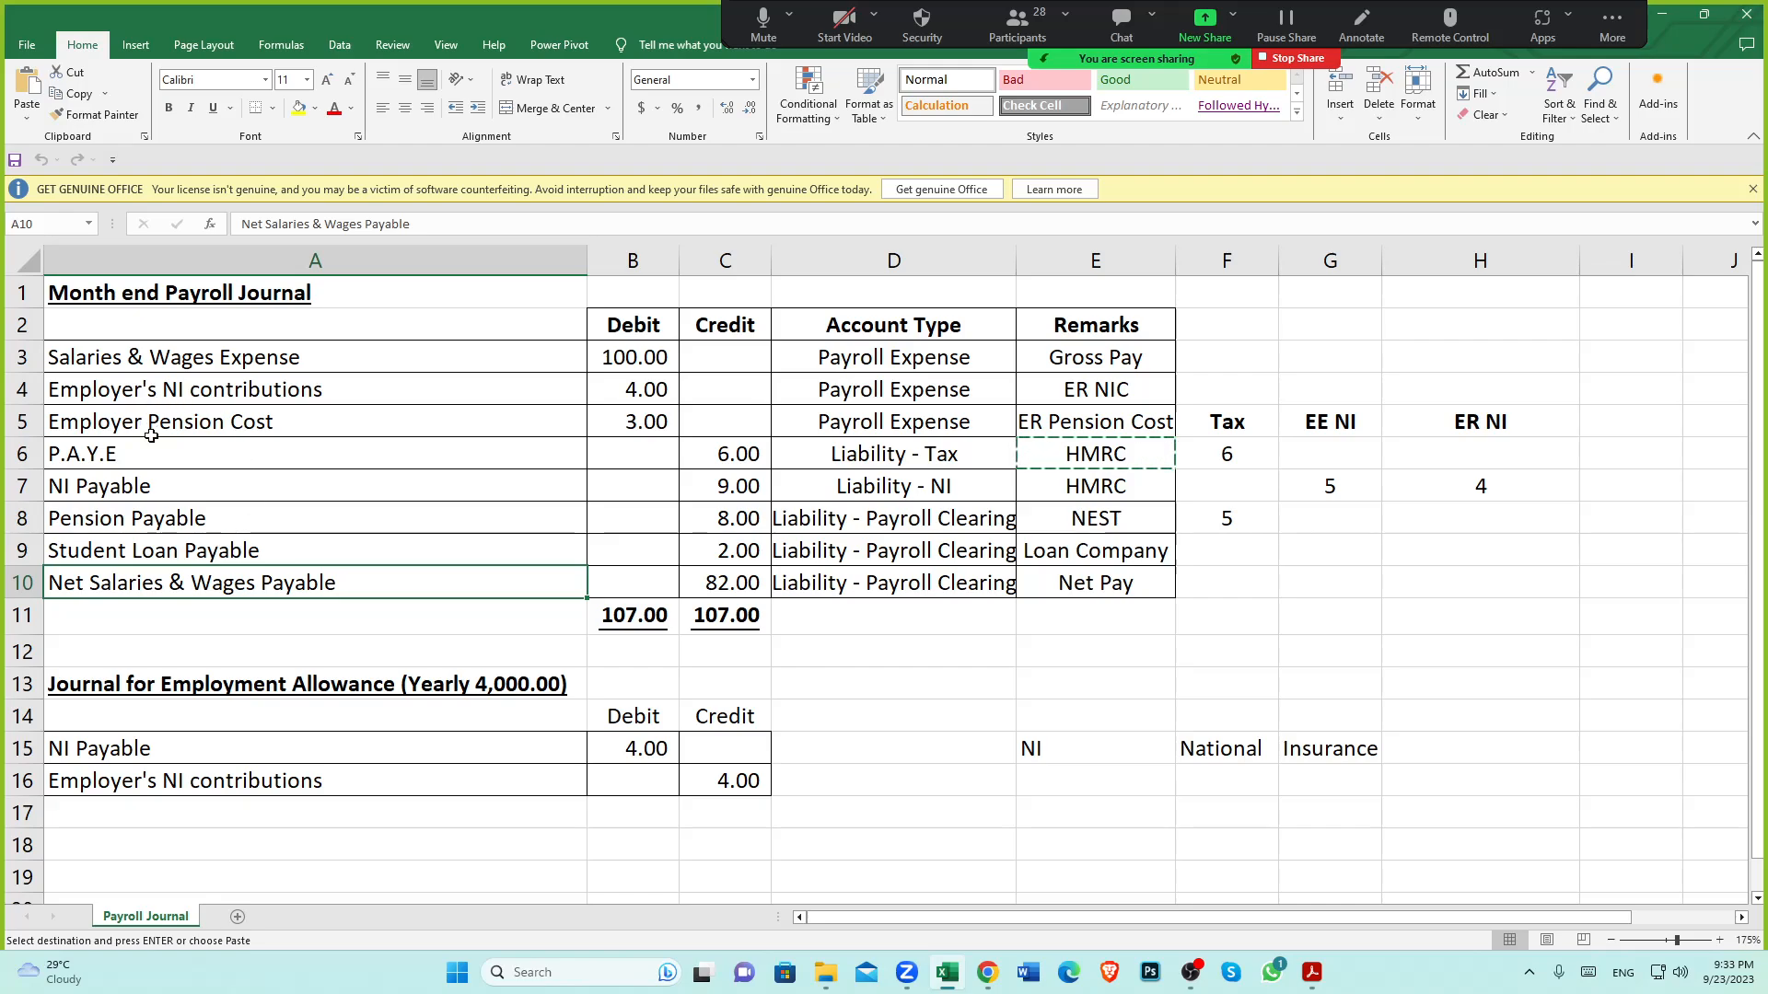
Review the payroll journal's lines from Salaries & Wages Expense down to Pension Payable
click(125, 362)
click(134, 389)
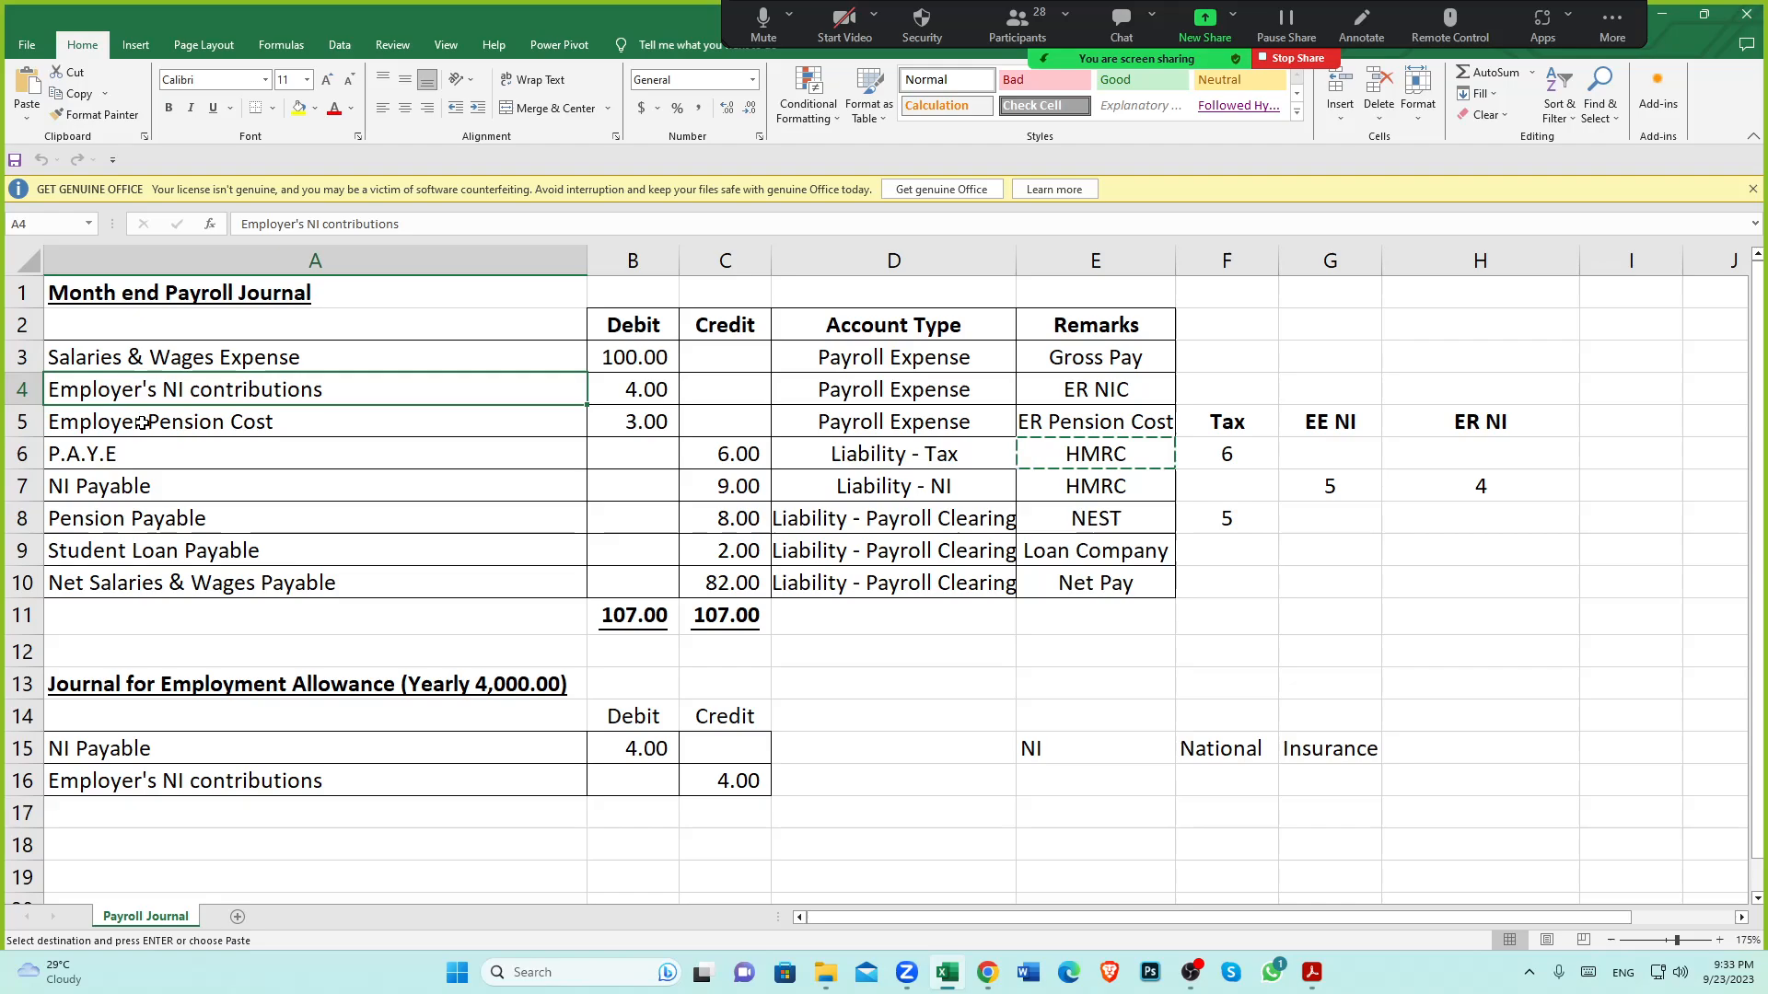
click(142, 423)
click(109, 454)
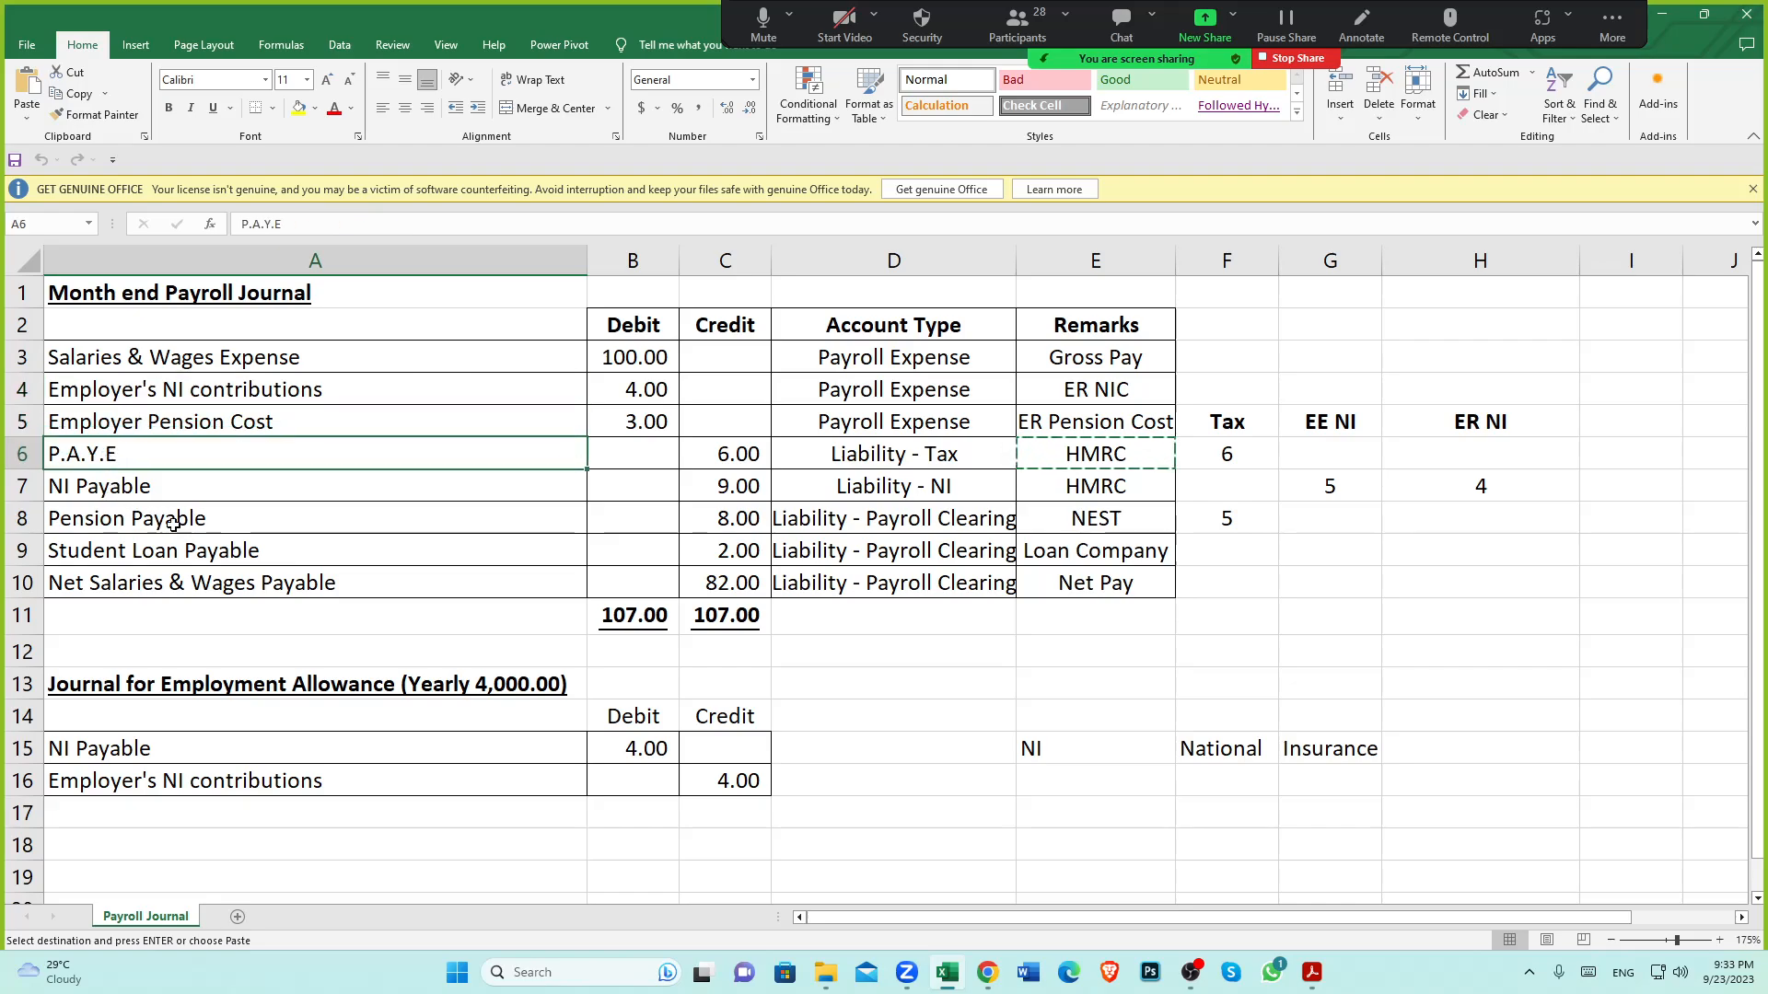
drag(164, 521, 197, 361)
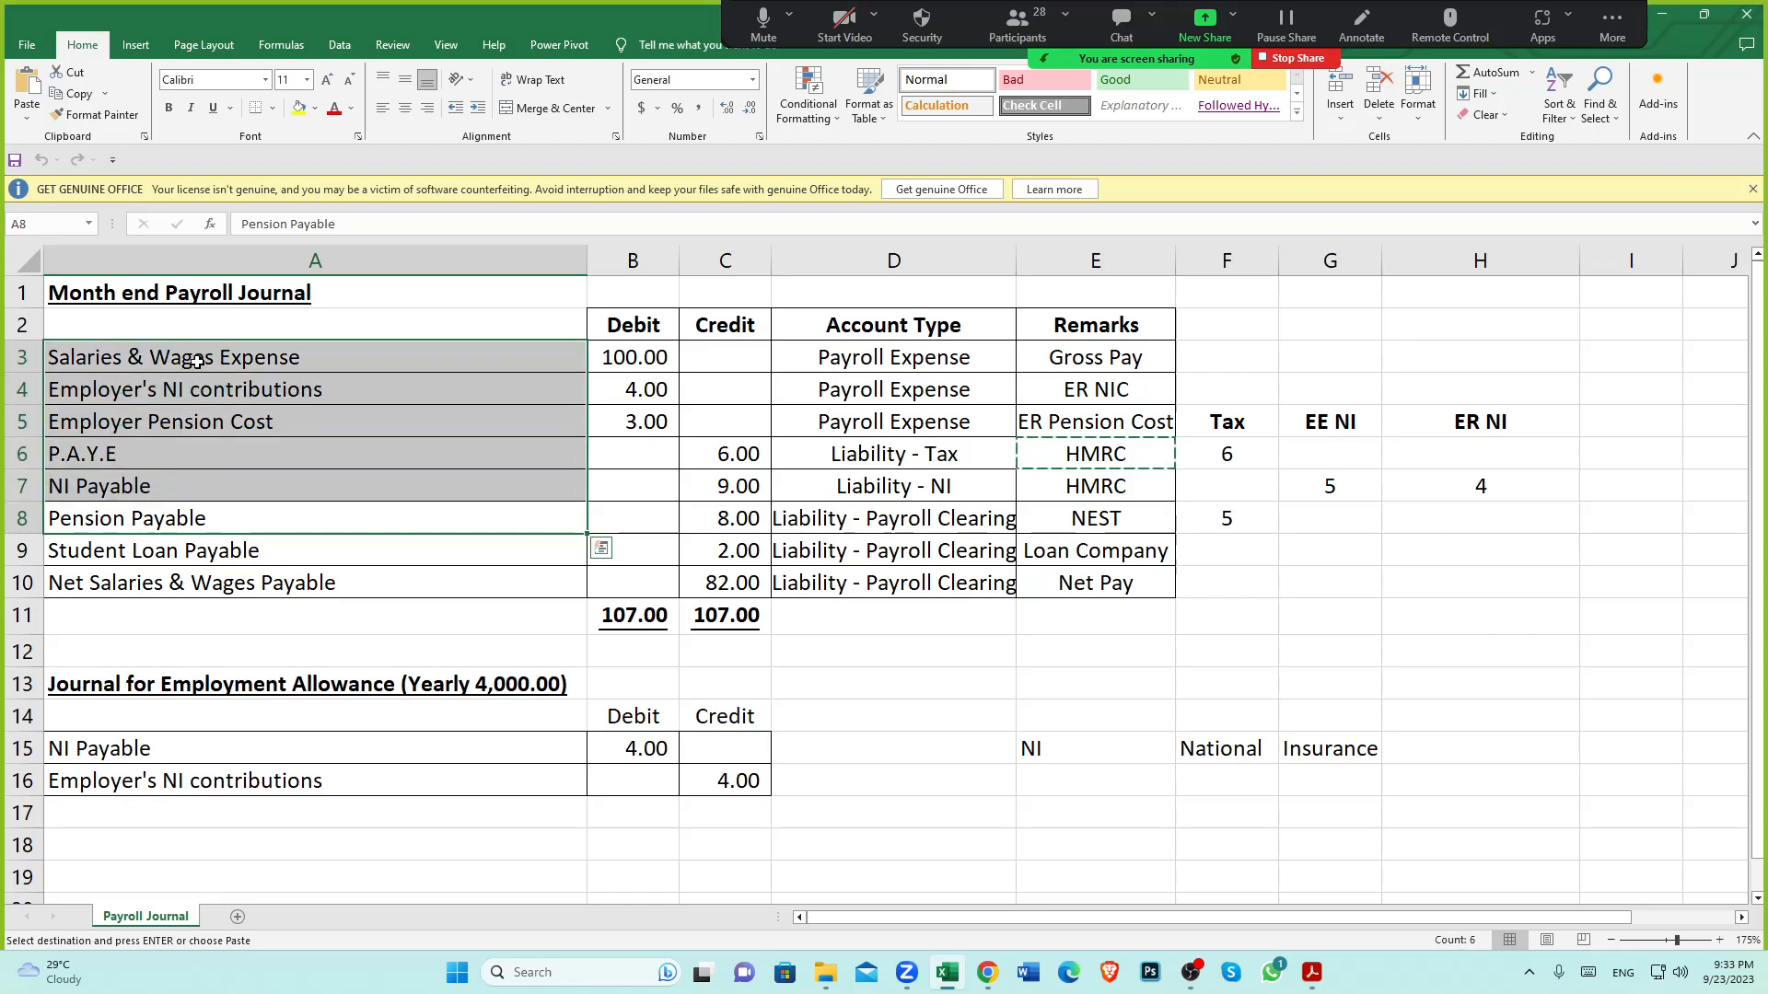
click(379, 642)
Go over the Pension Payable, Student Loan Payable and Net Salaries & Wages Payable lines again in the template
click(159, 521)
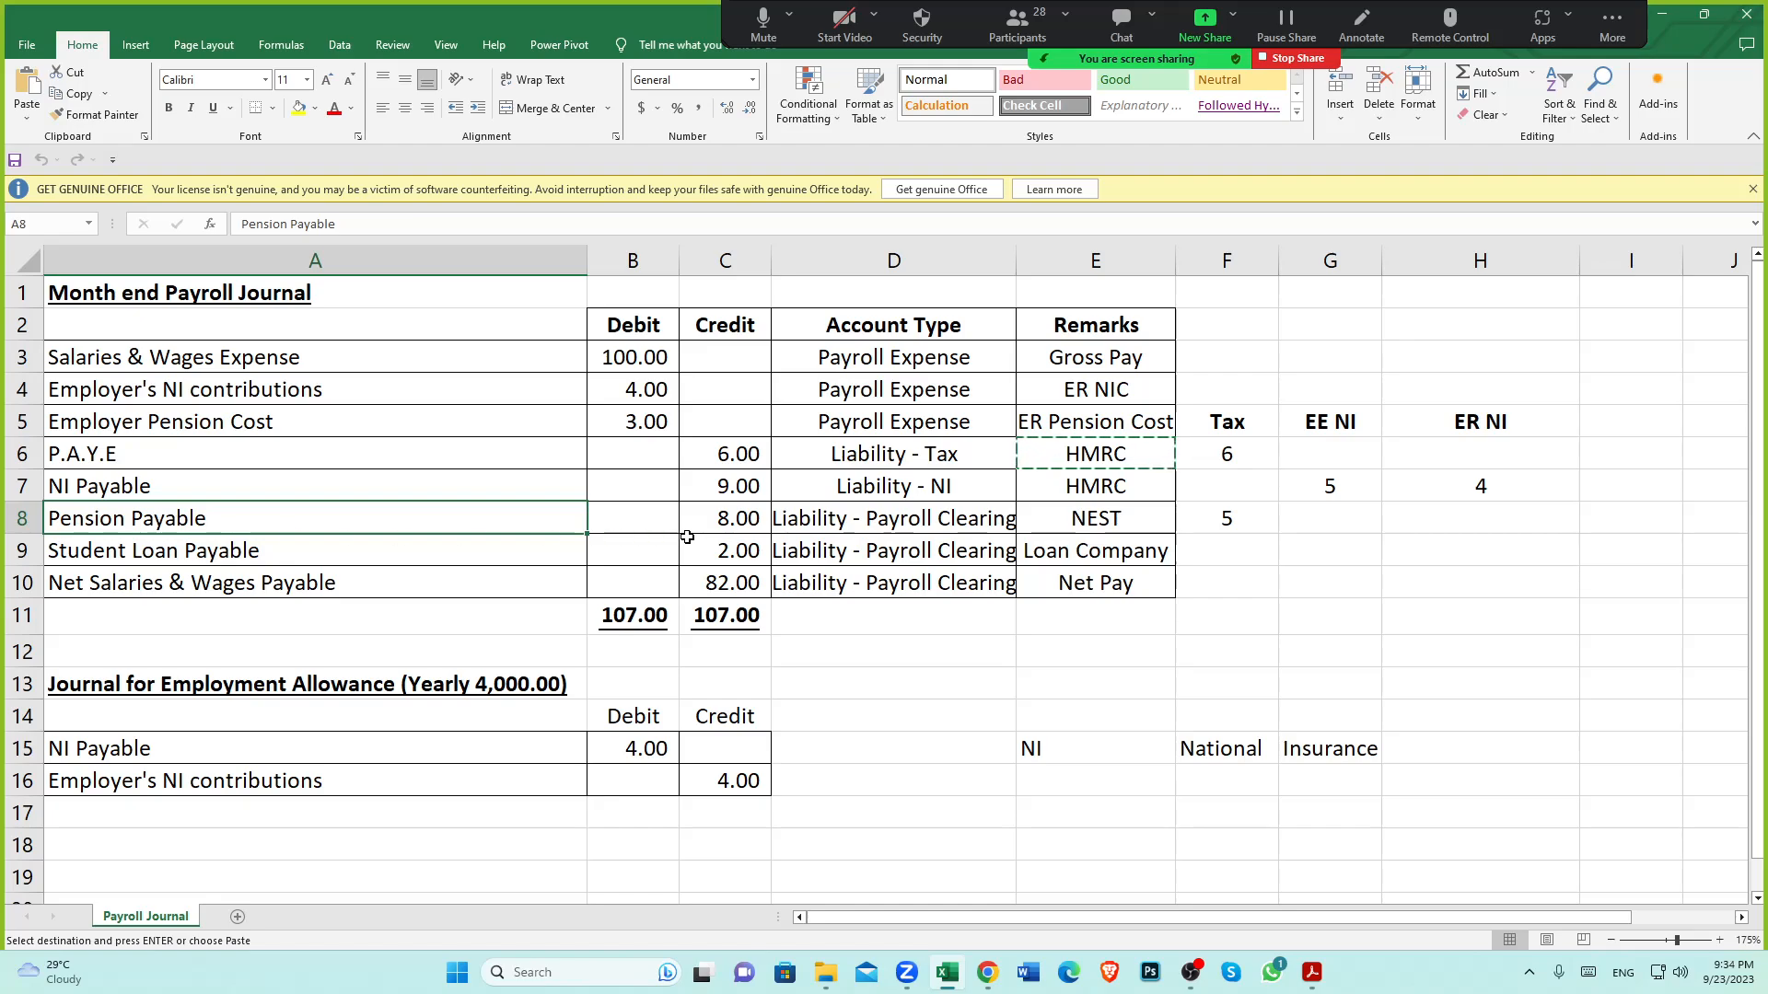
click(120, 554)
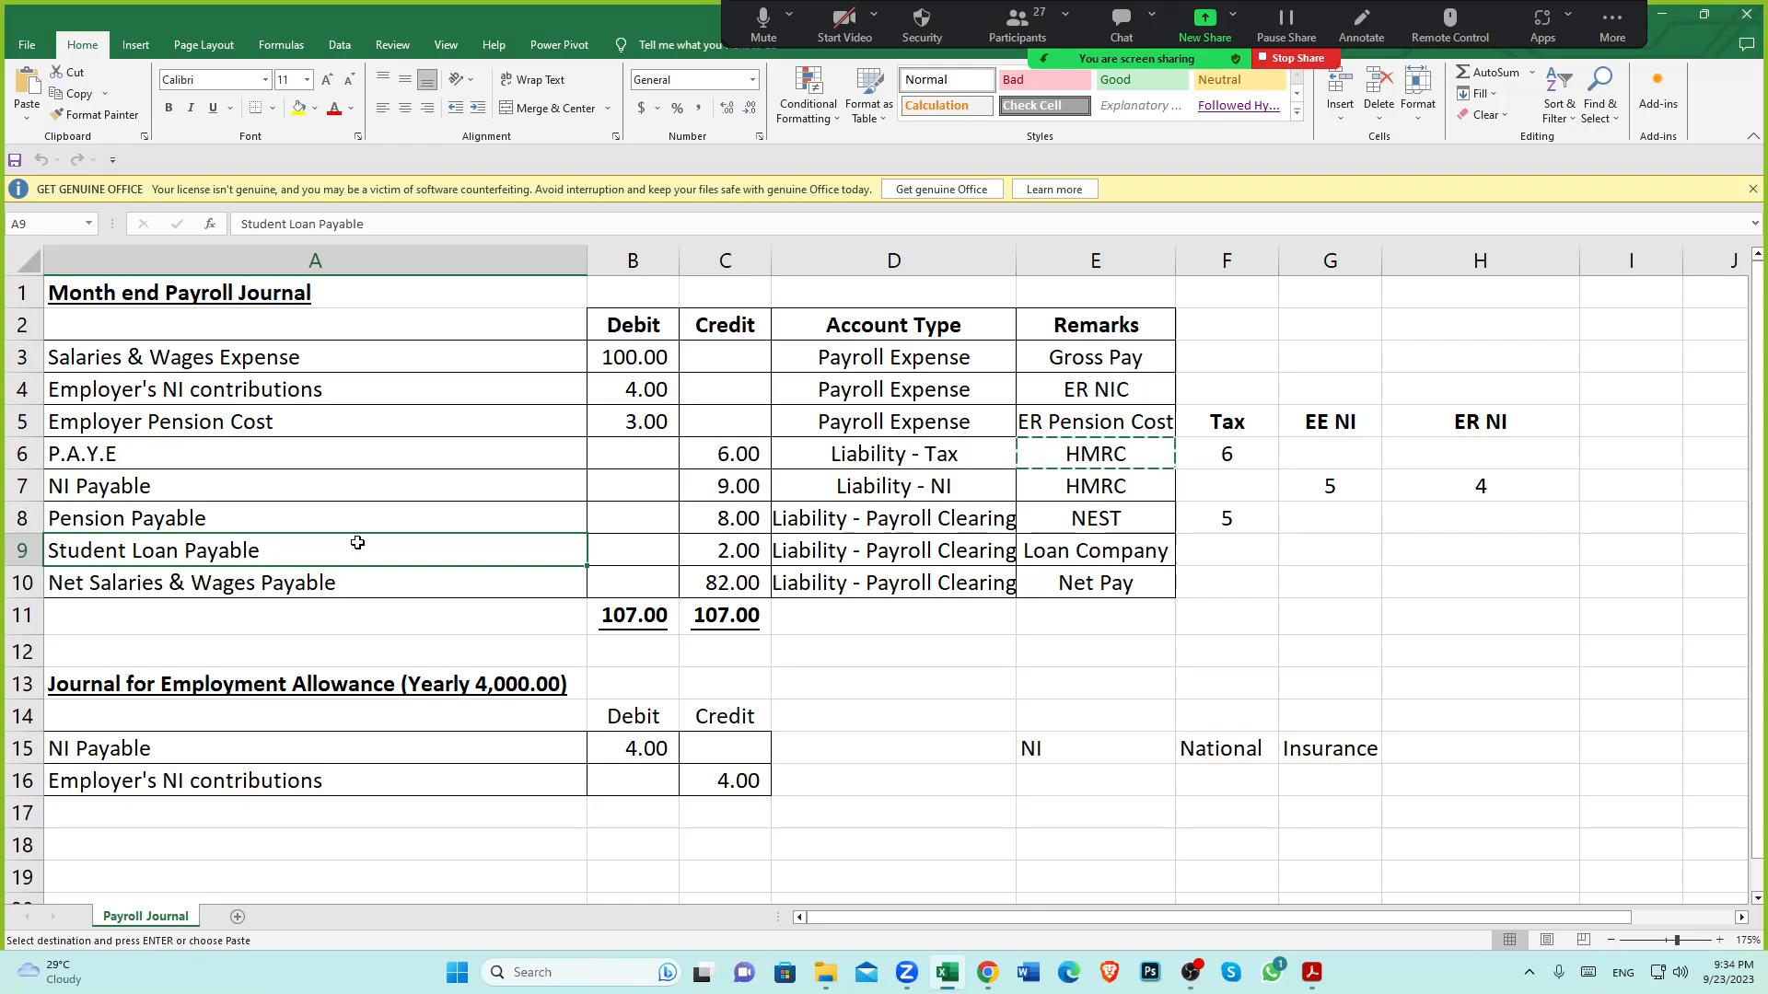
click(240, 585)
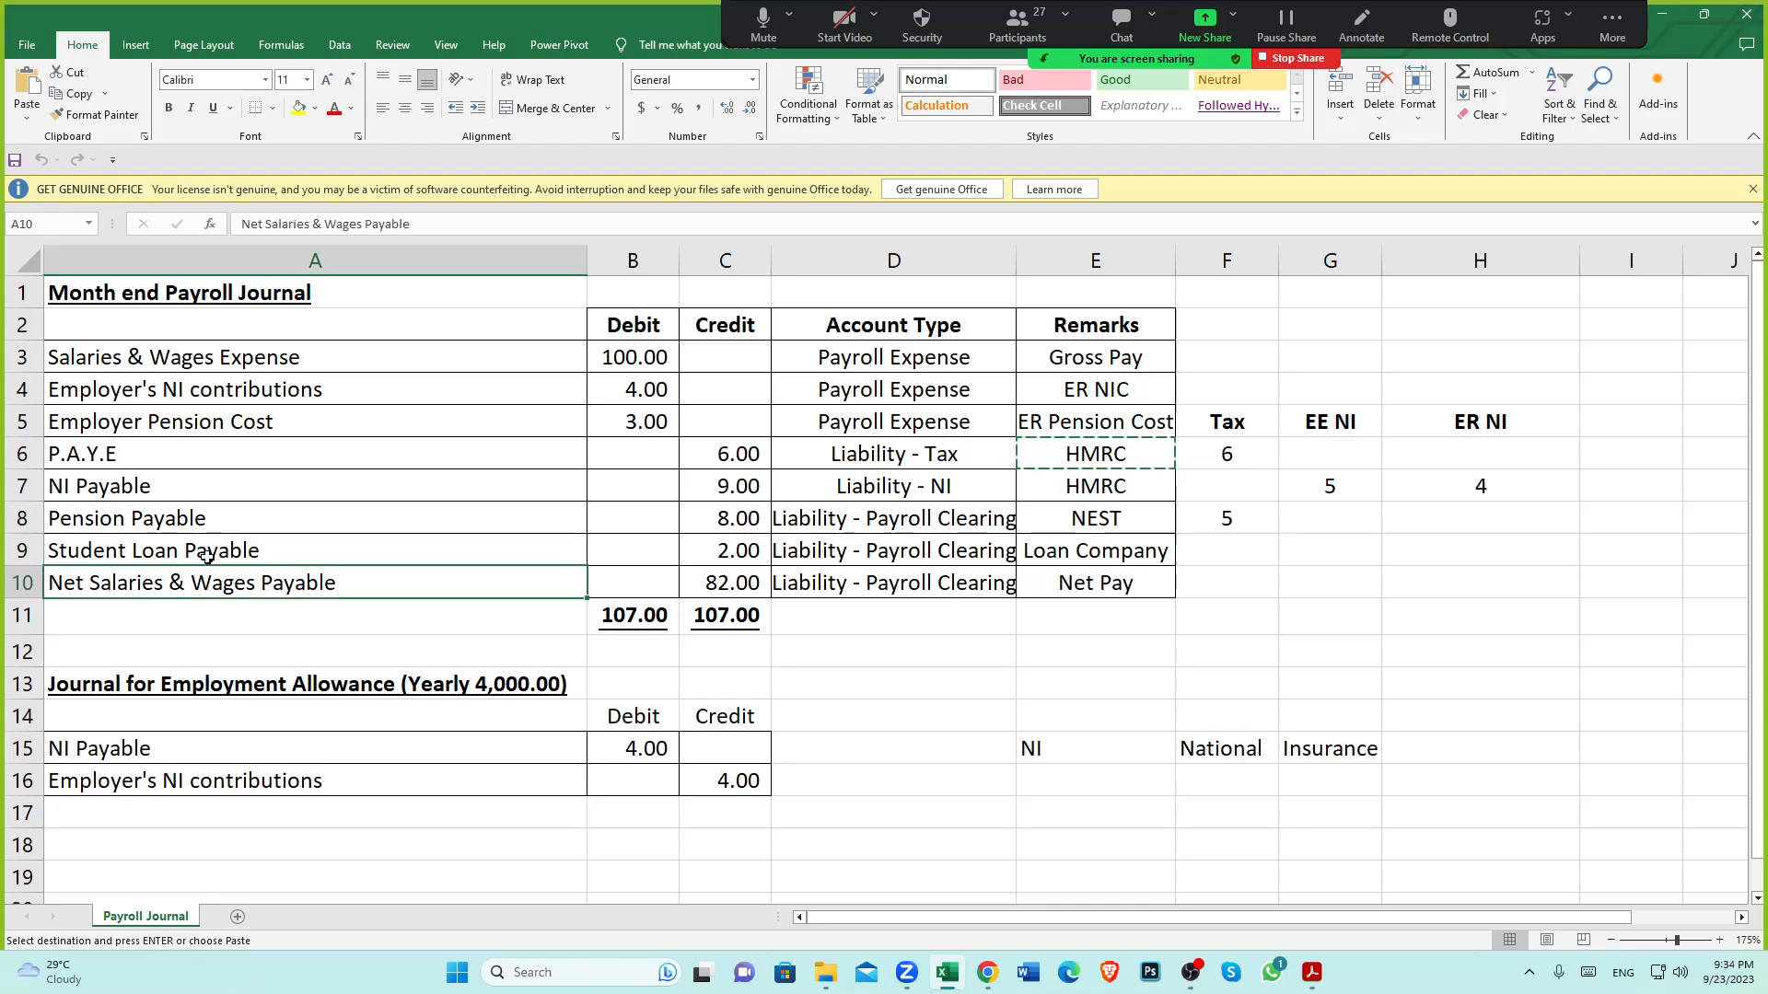
click(200, 554)
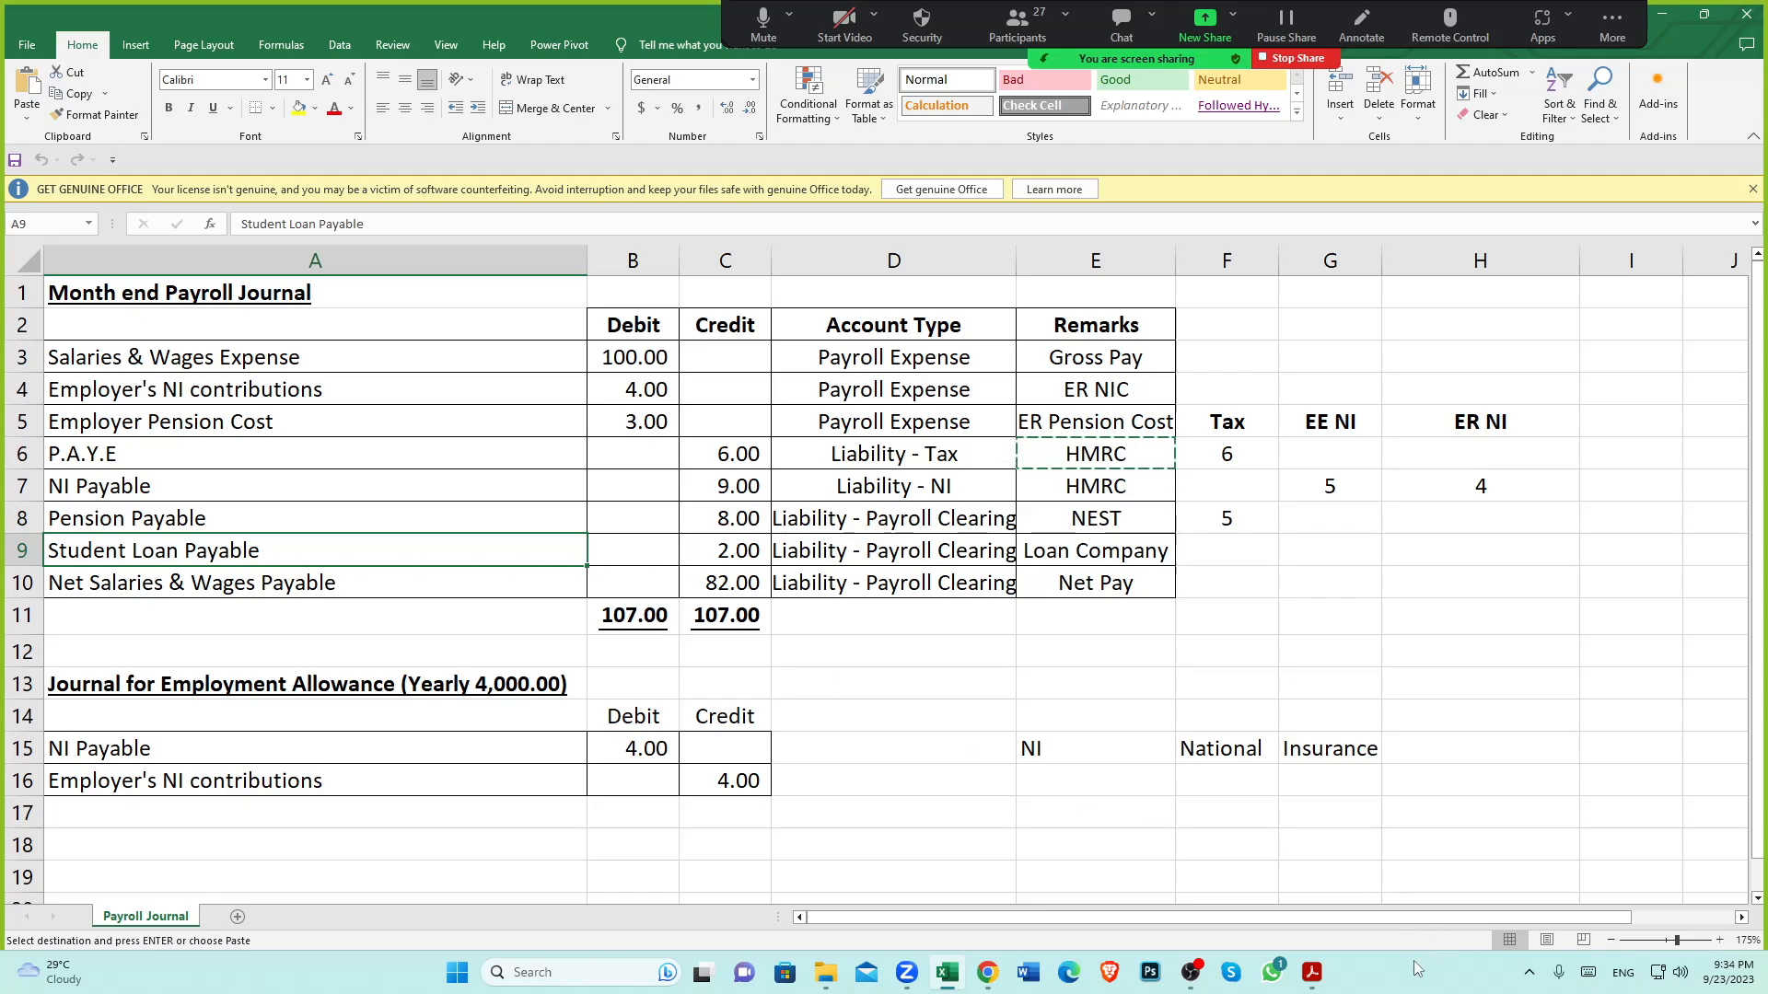
Recheck the student loan column in PAYPARTIP.pdf and switch back to the Xero manual journal
click(1311, 974)
click(1388, 888)
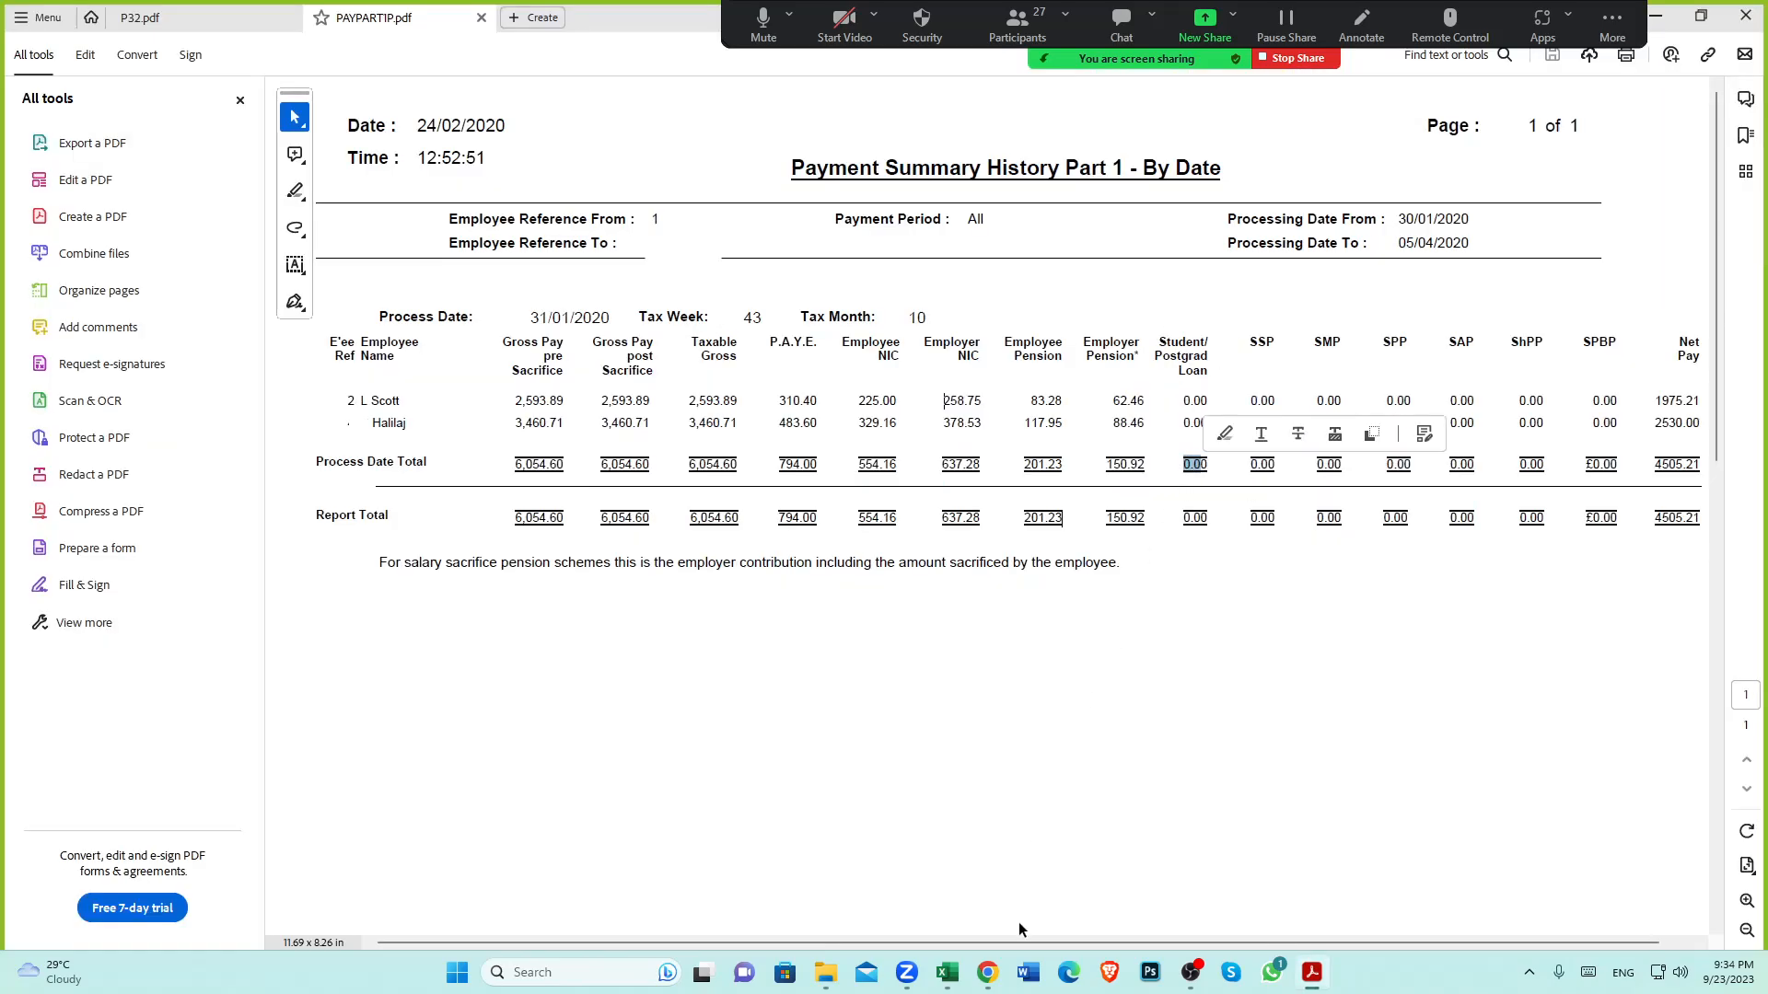
click(987, 973)
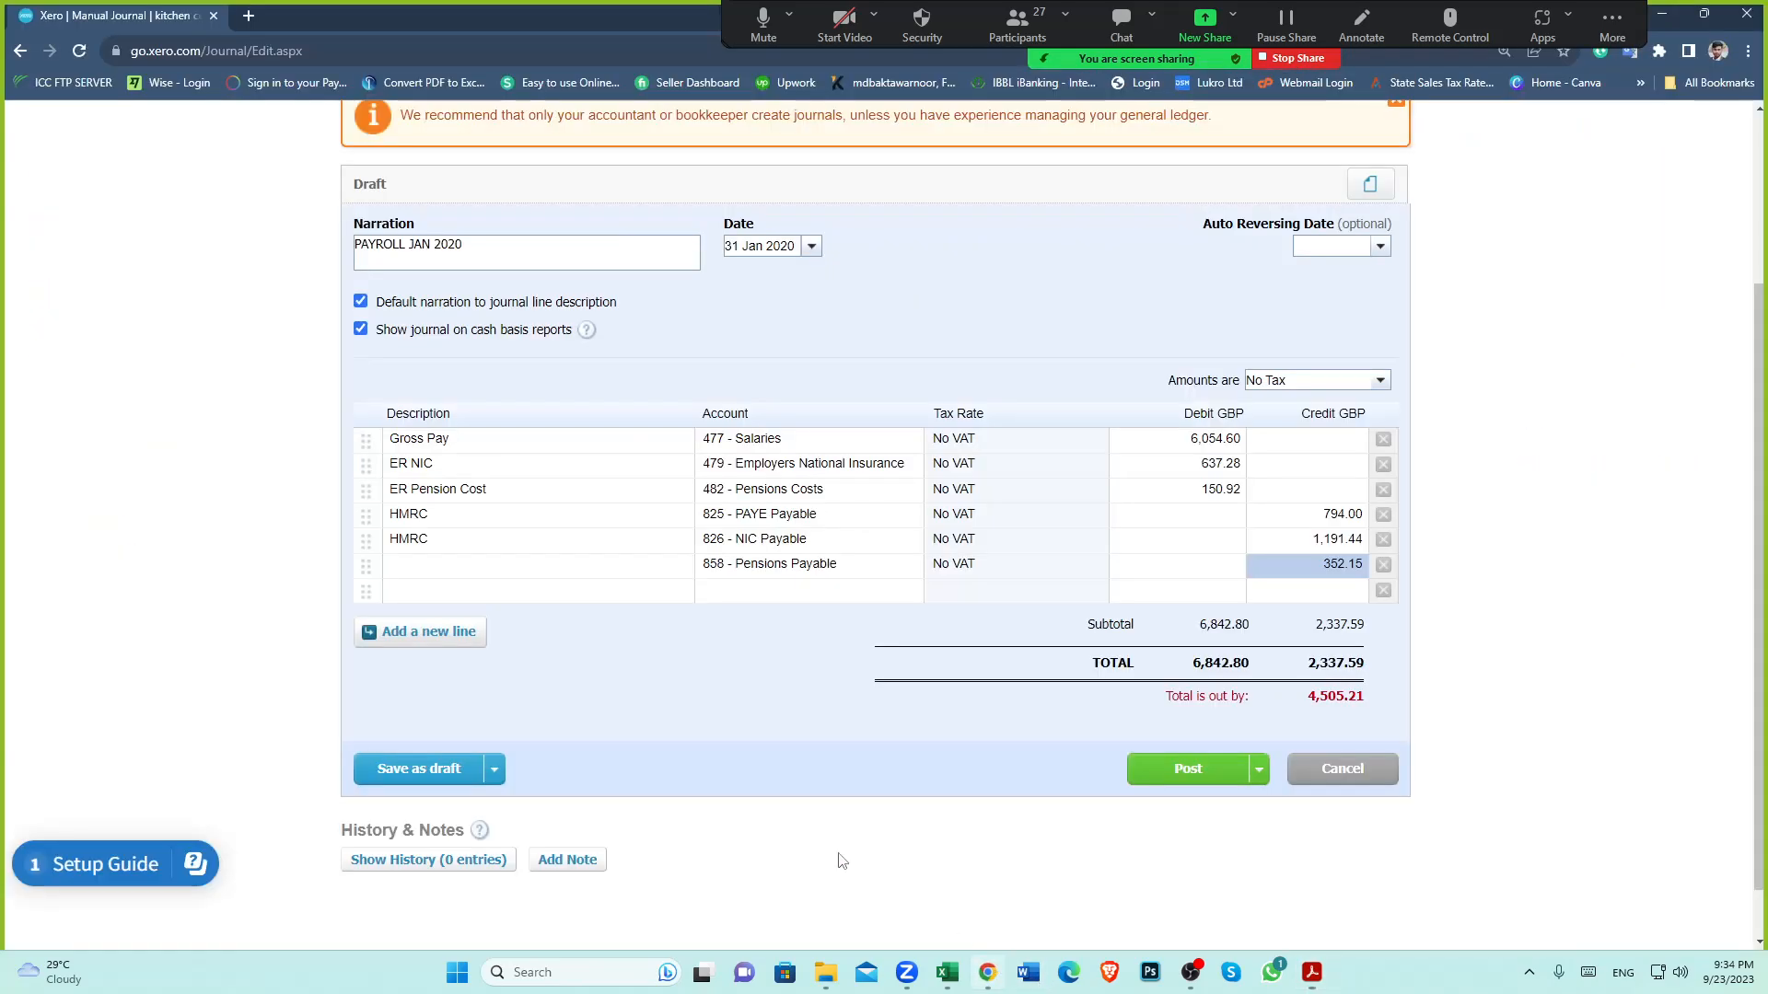
Switch to the Excel payroll journal and examine the Net Salaries & Wages Payable row and its credit
click(947, 973)
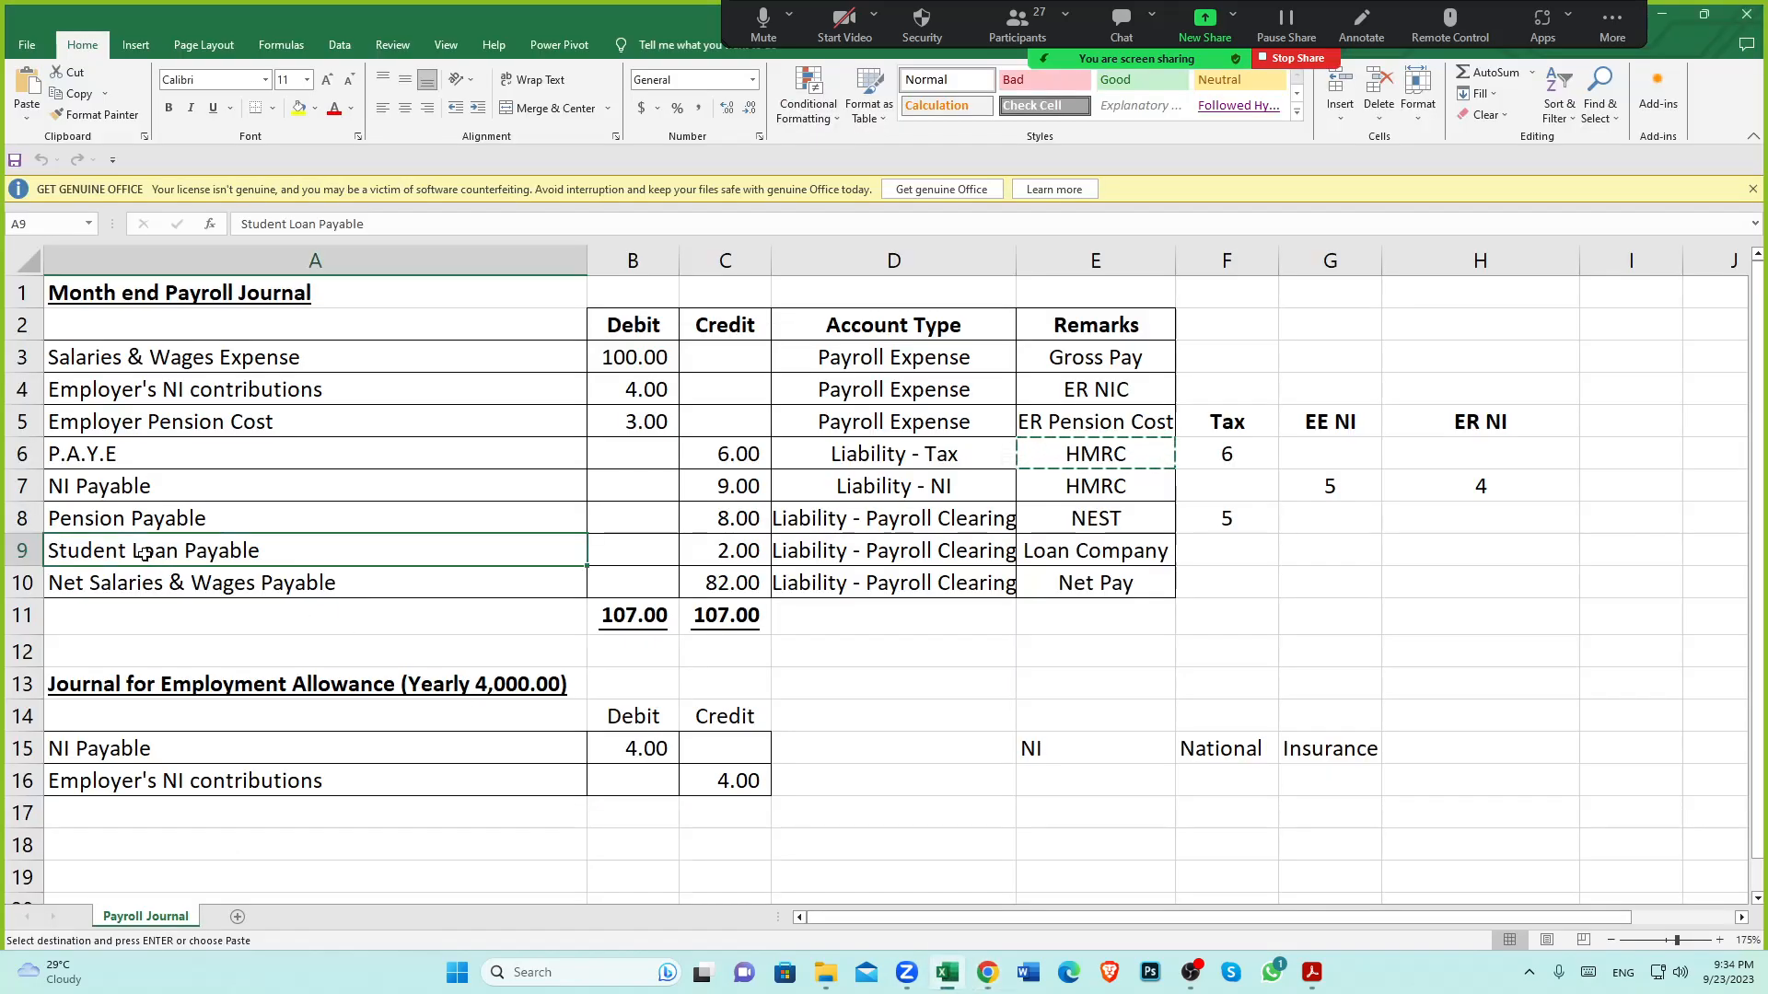
click(161, 586)
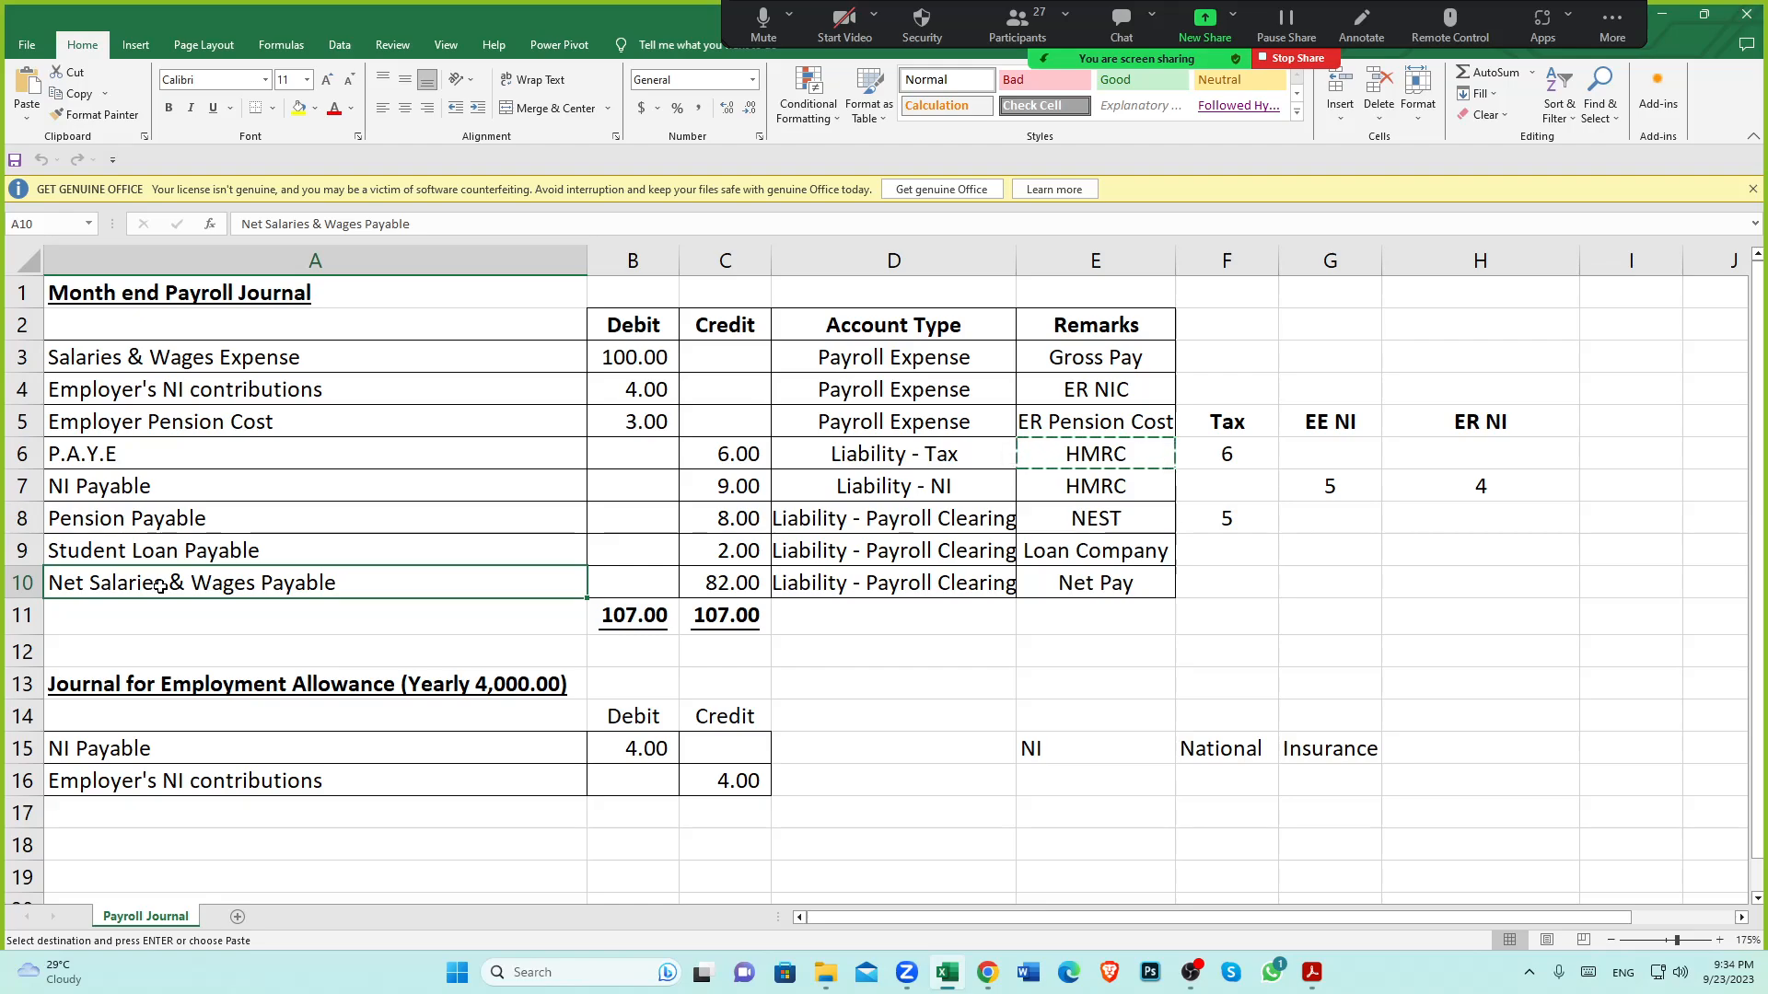
scroll(517, 674, up, 1)
click(742, 587)
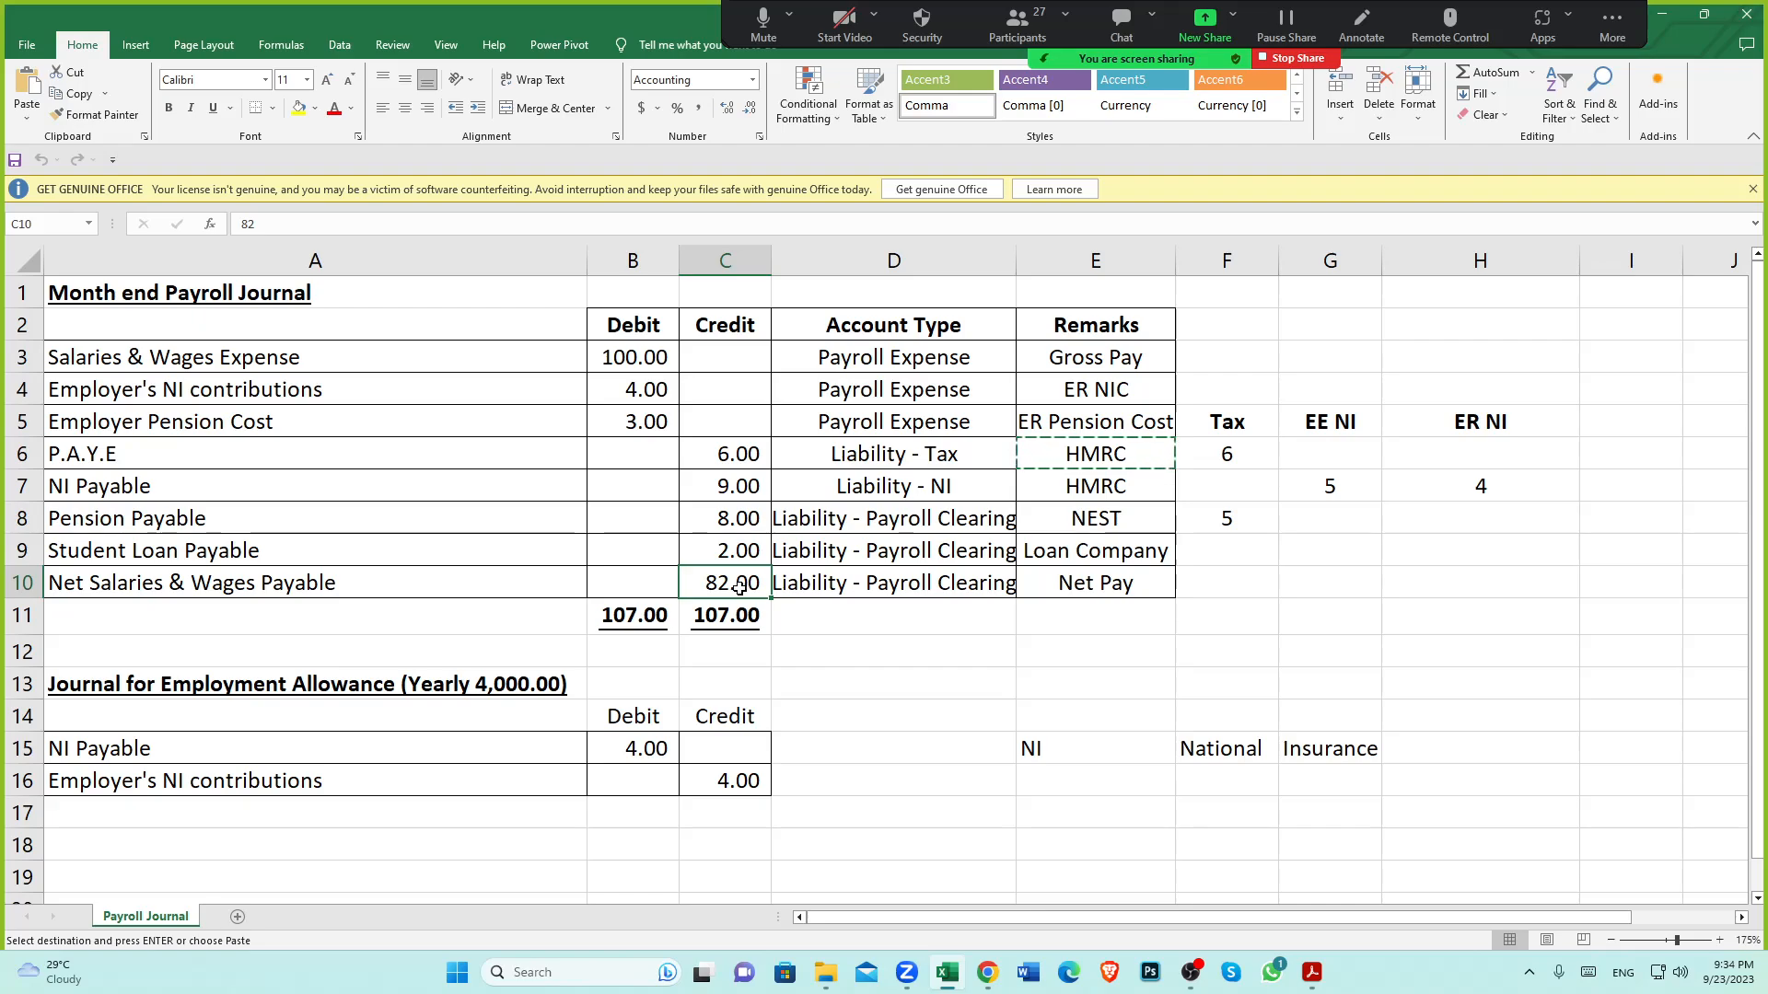
Look over the Net Salaries & Wages Payable line and the Employment Allowance journal below it in the Excel template
click(254, 587)
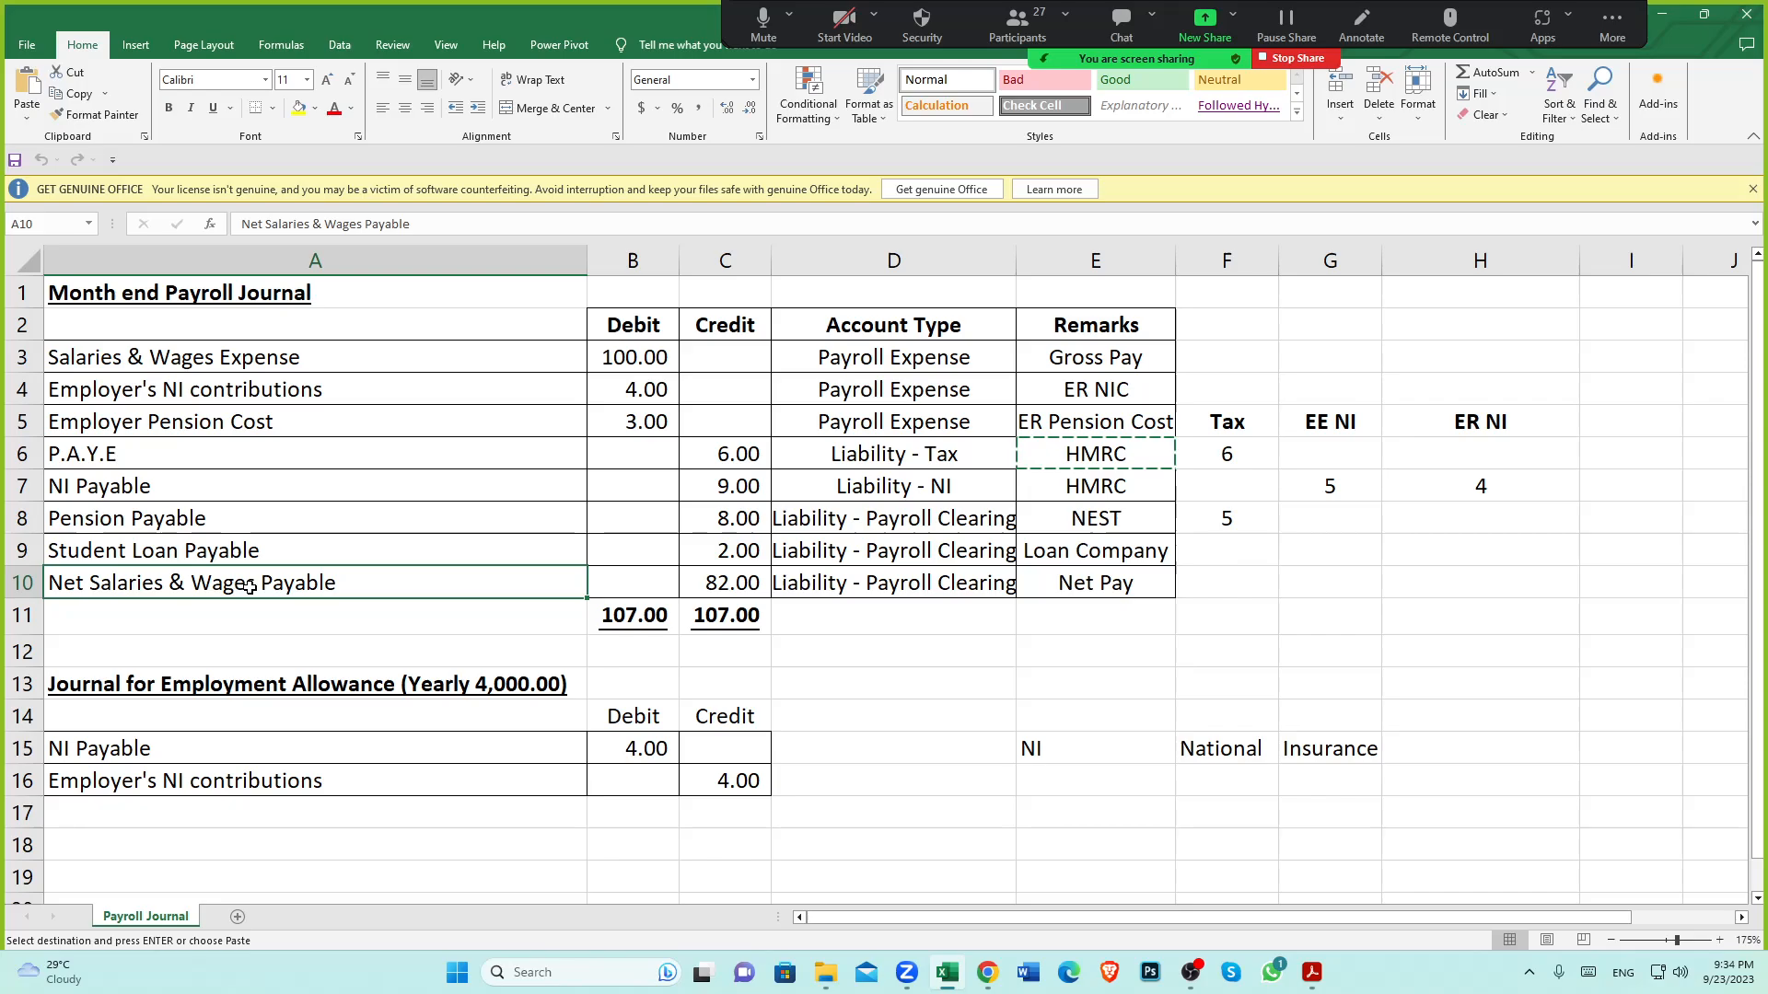
scroll(620, 592, down, 1)
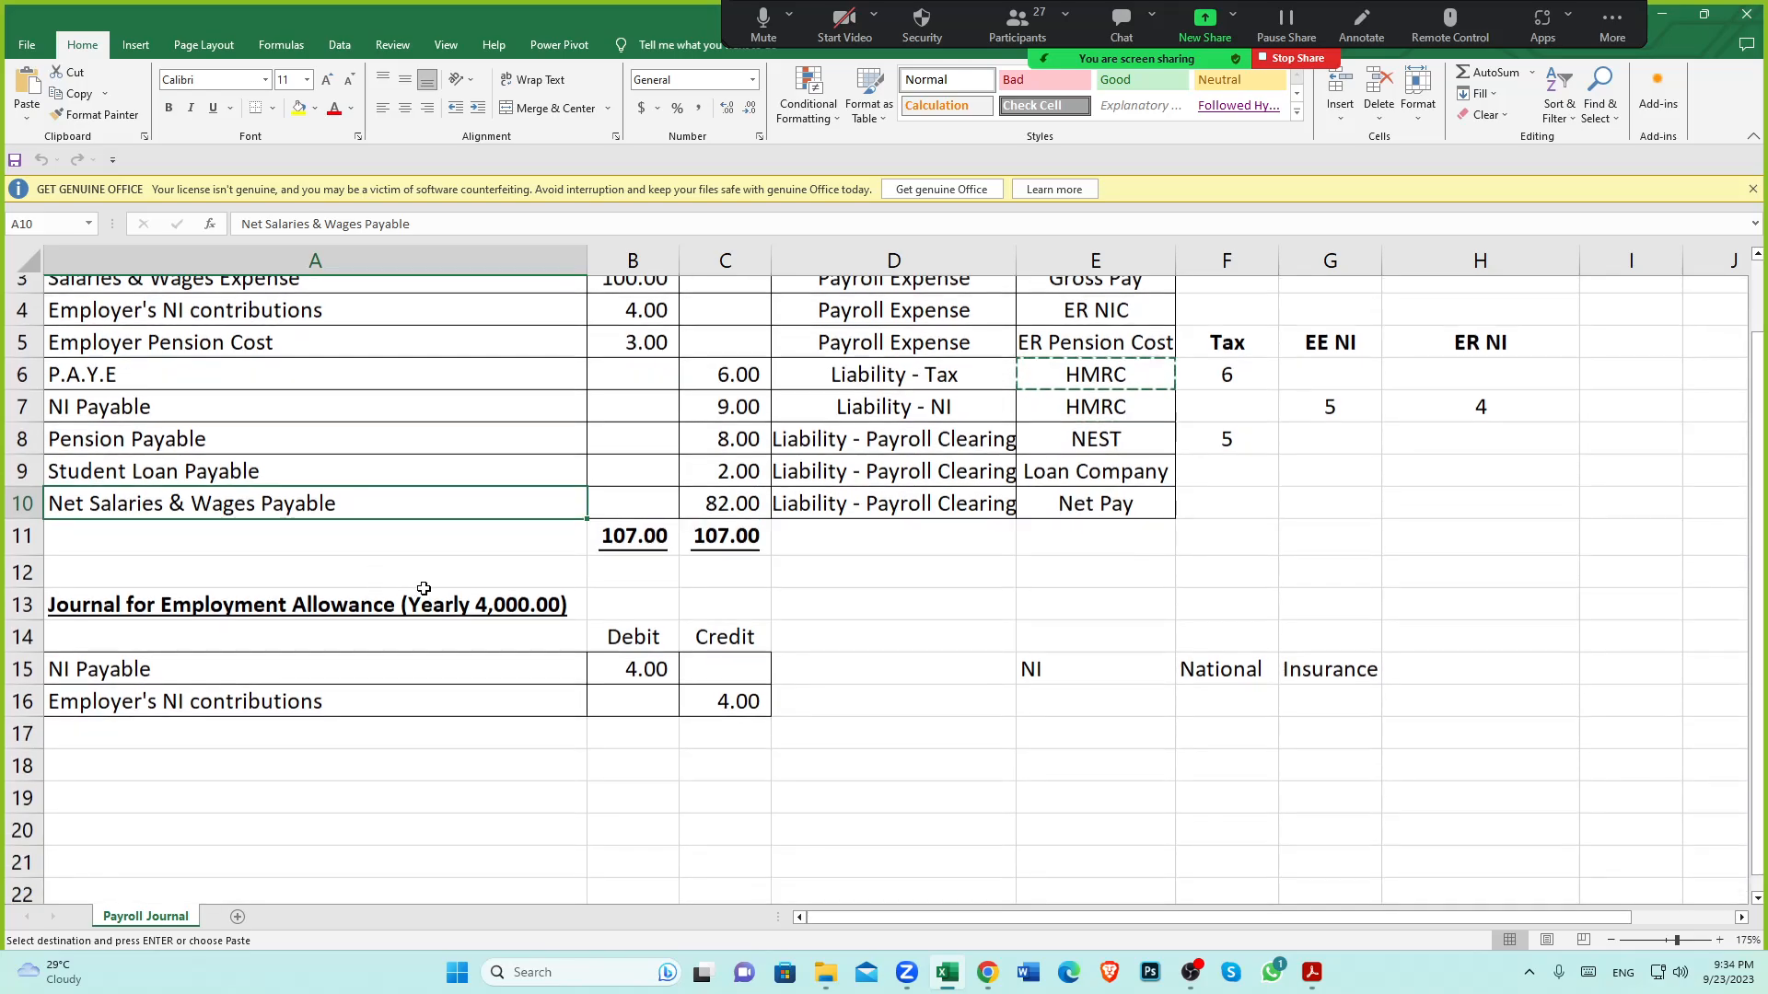
scroll(620, 596, up, 1)
scroll(795, 621, down, 3)
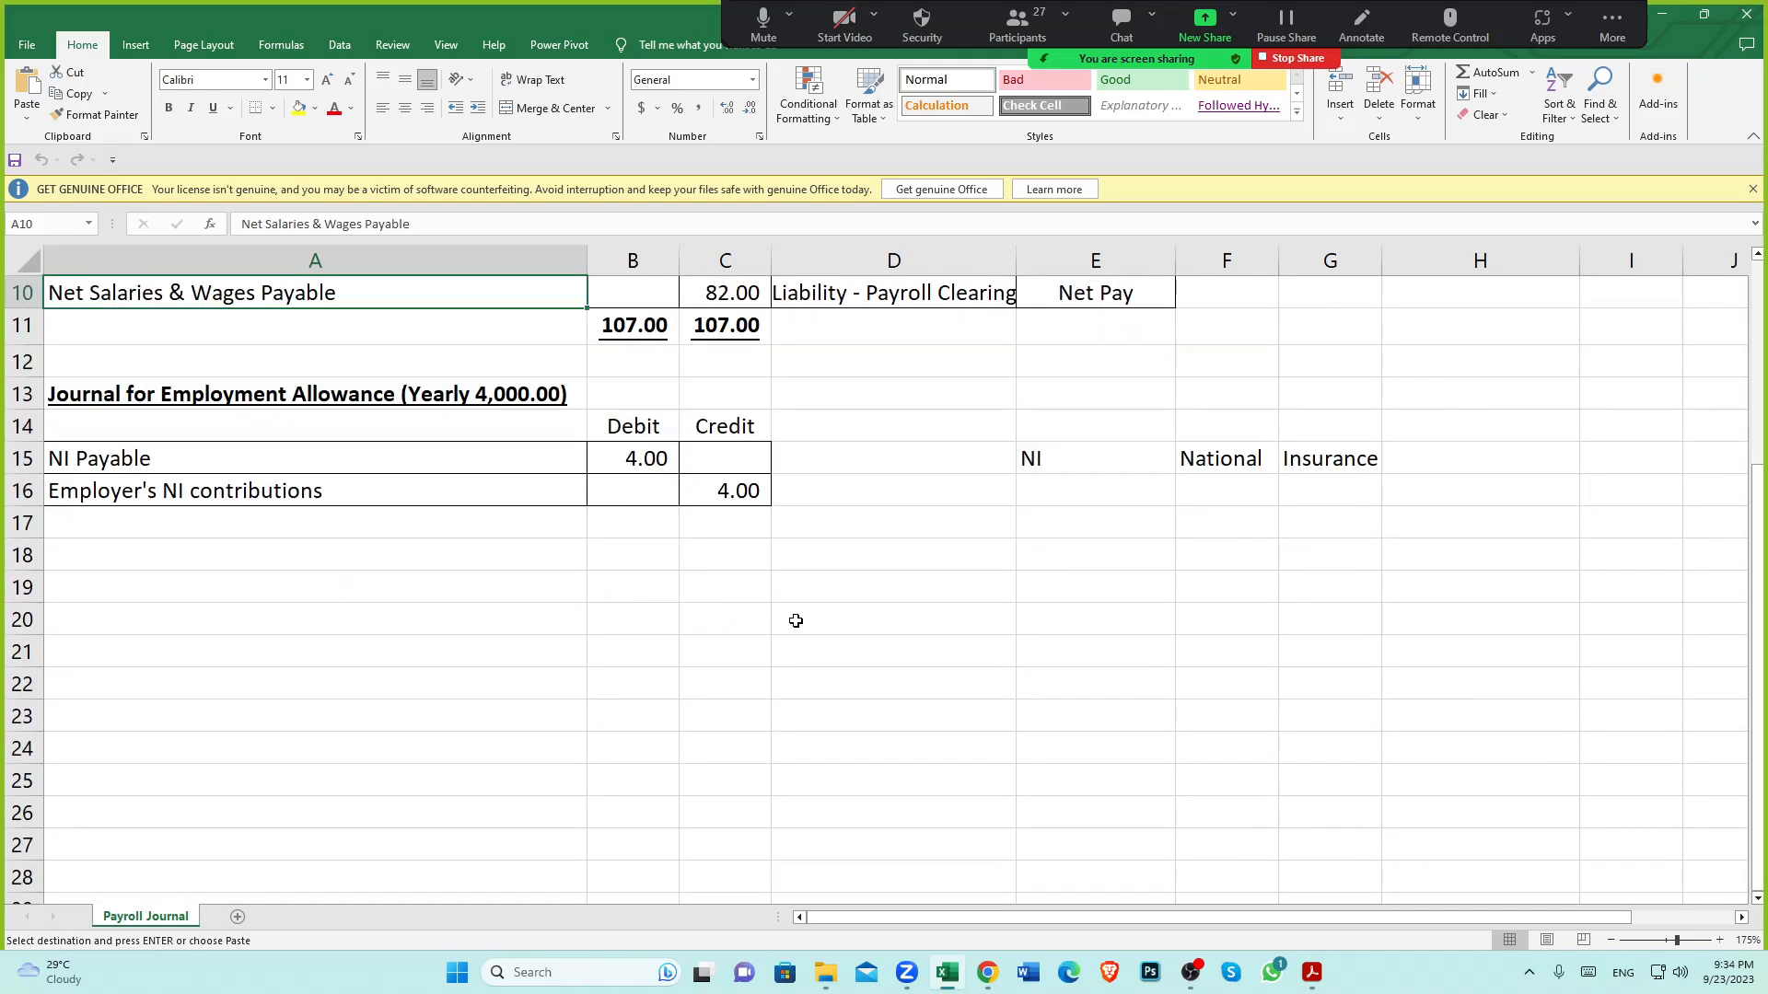
click(830, 625)
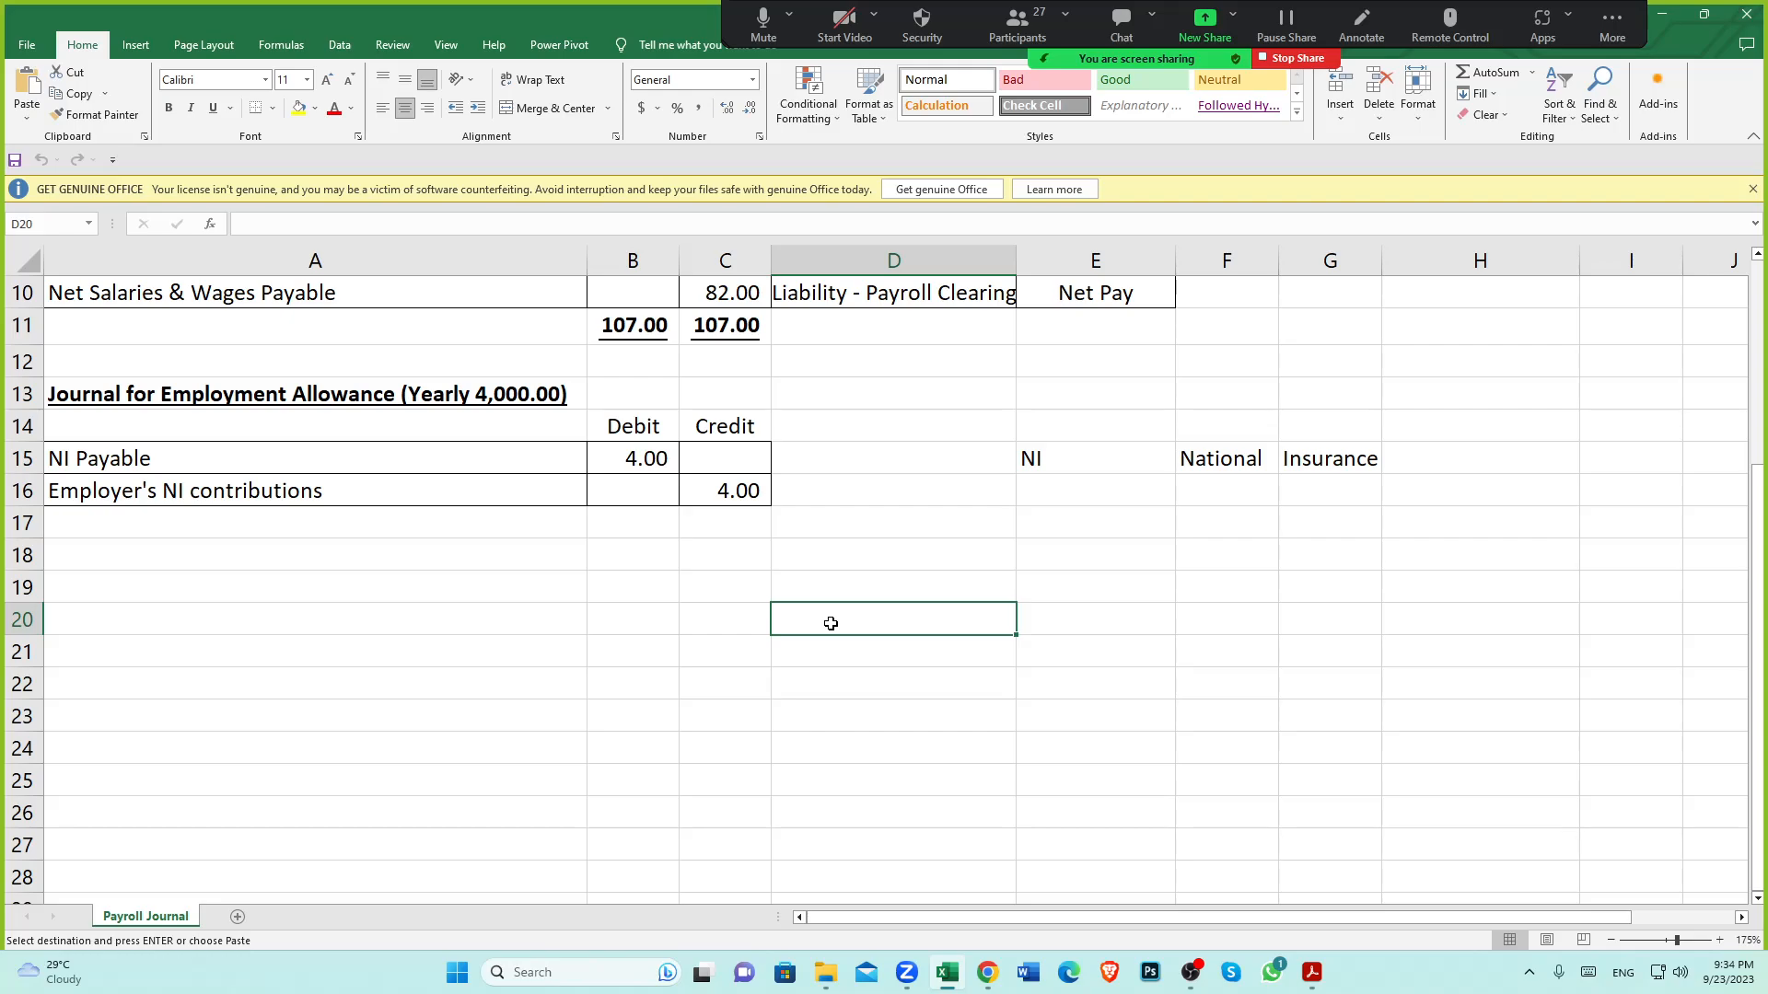
scroll(830, 625, up, 3)
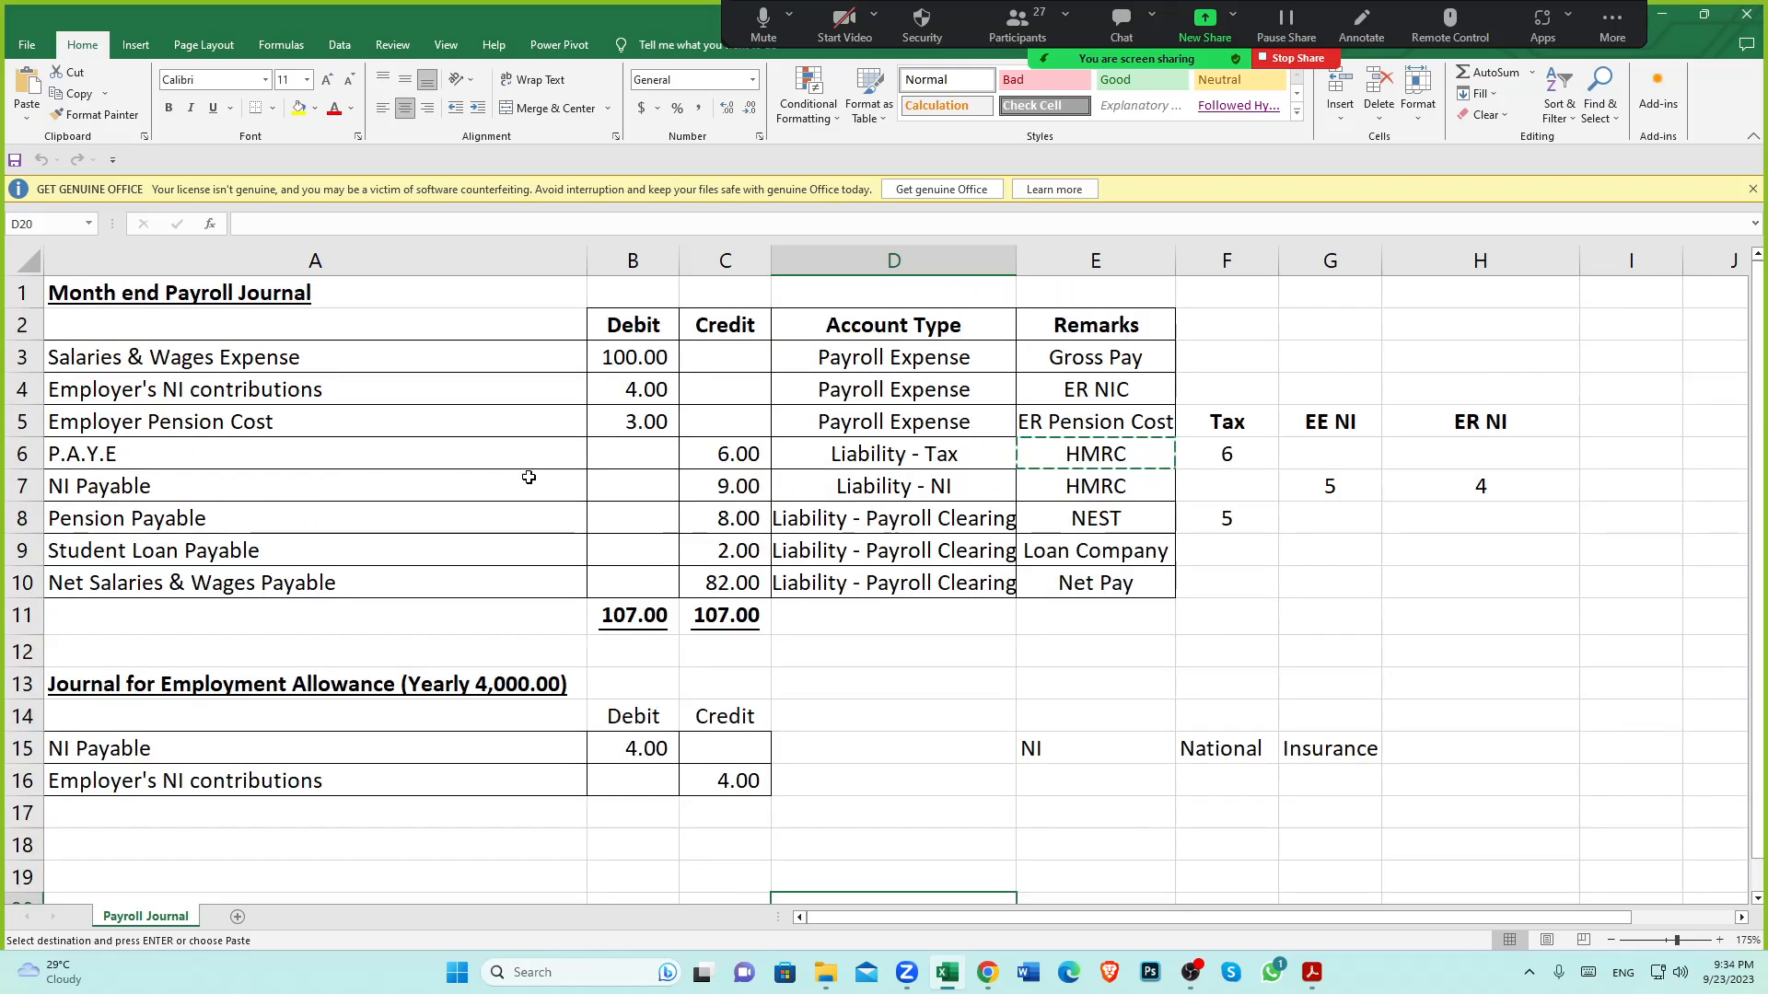
Review the P.A.Y.E, NI Payable and Pension Payable credits, ending on the Net Salaries & Wages Payable line
click(217, 459)
click(730, 457)
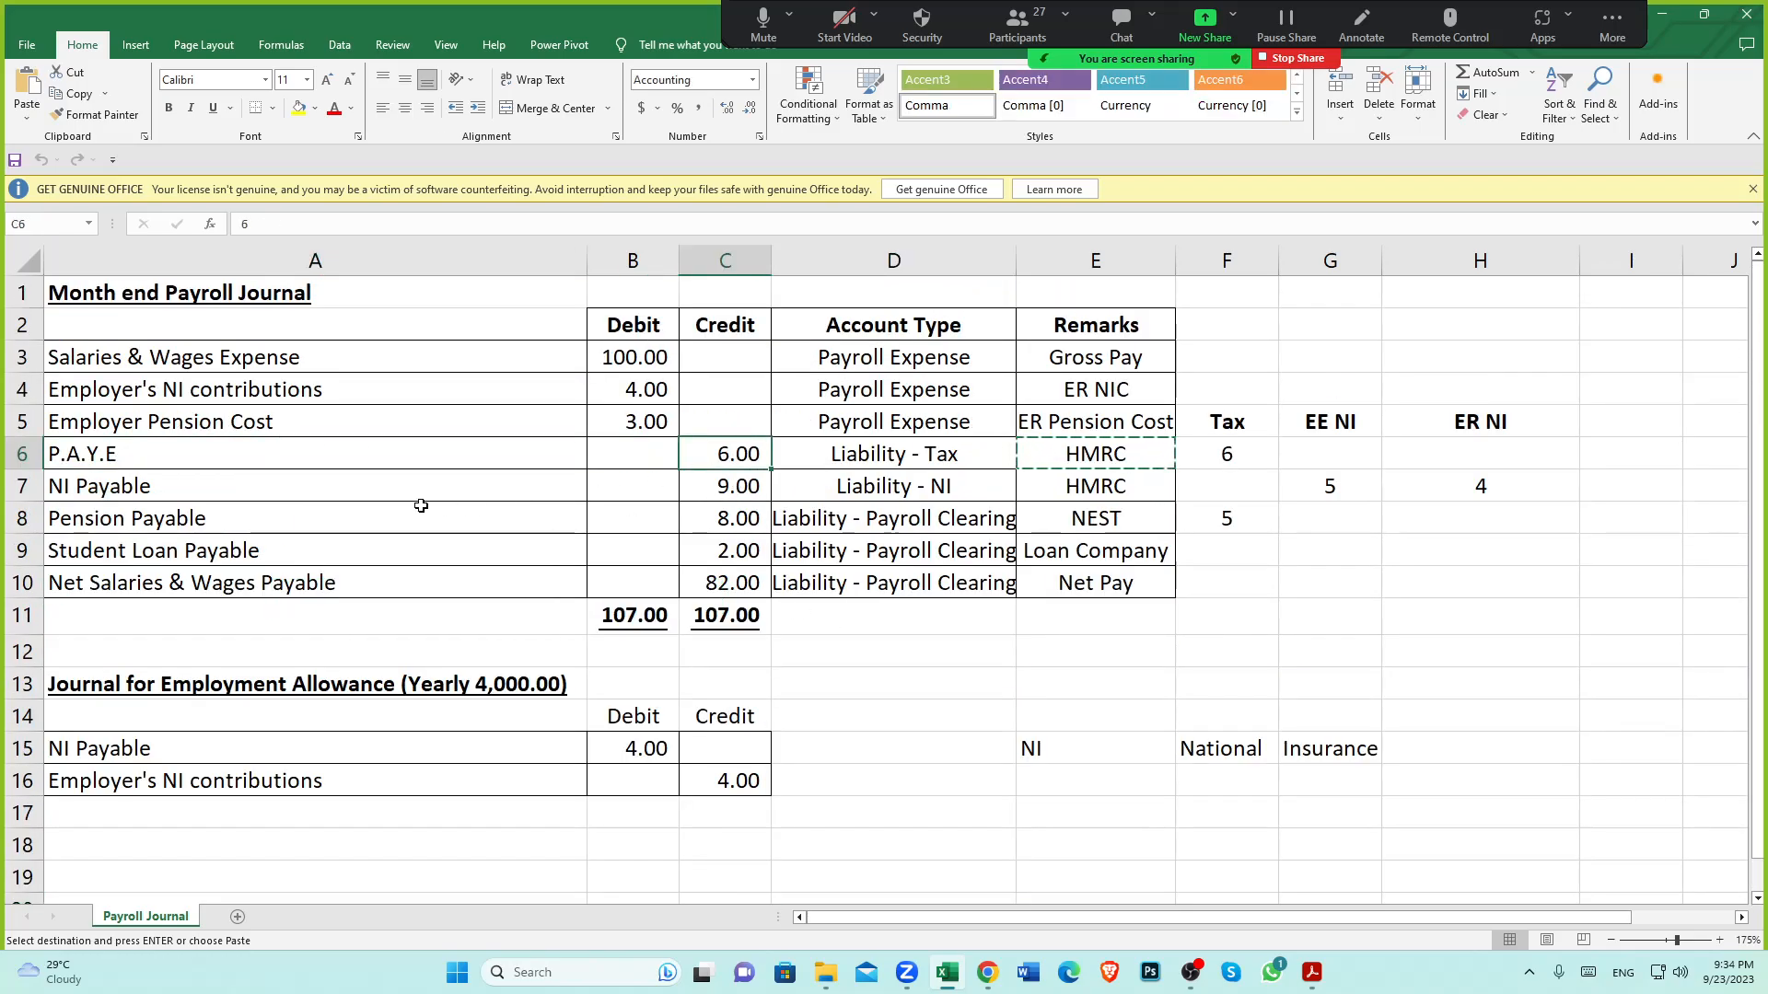
click(728, 491)
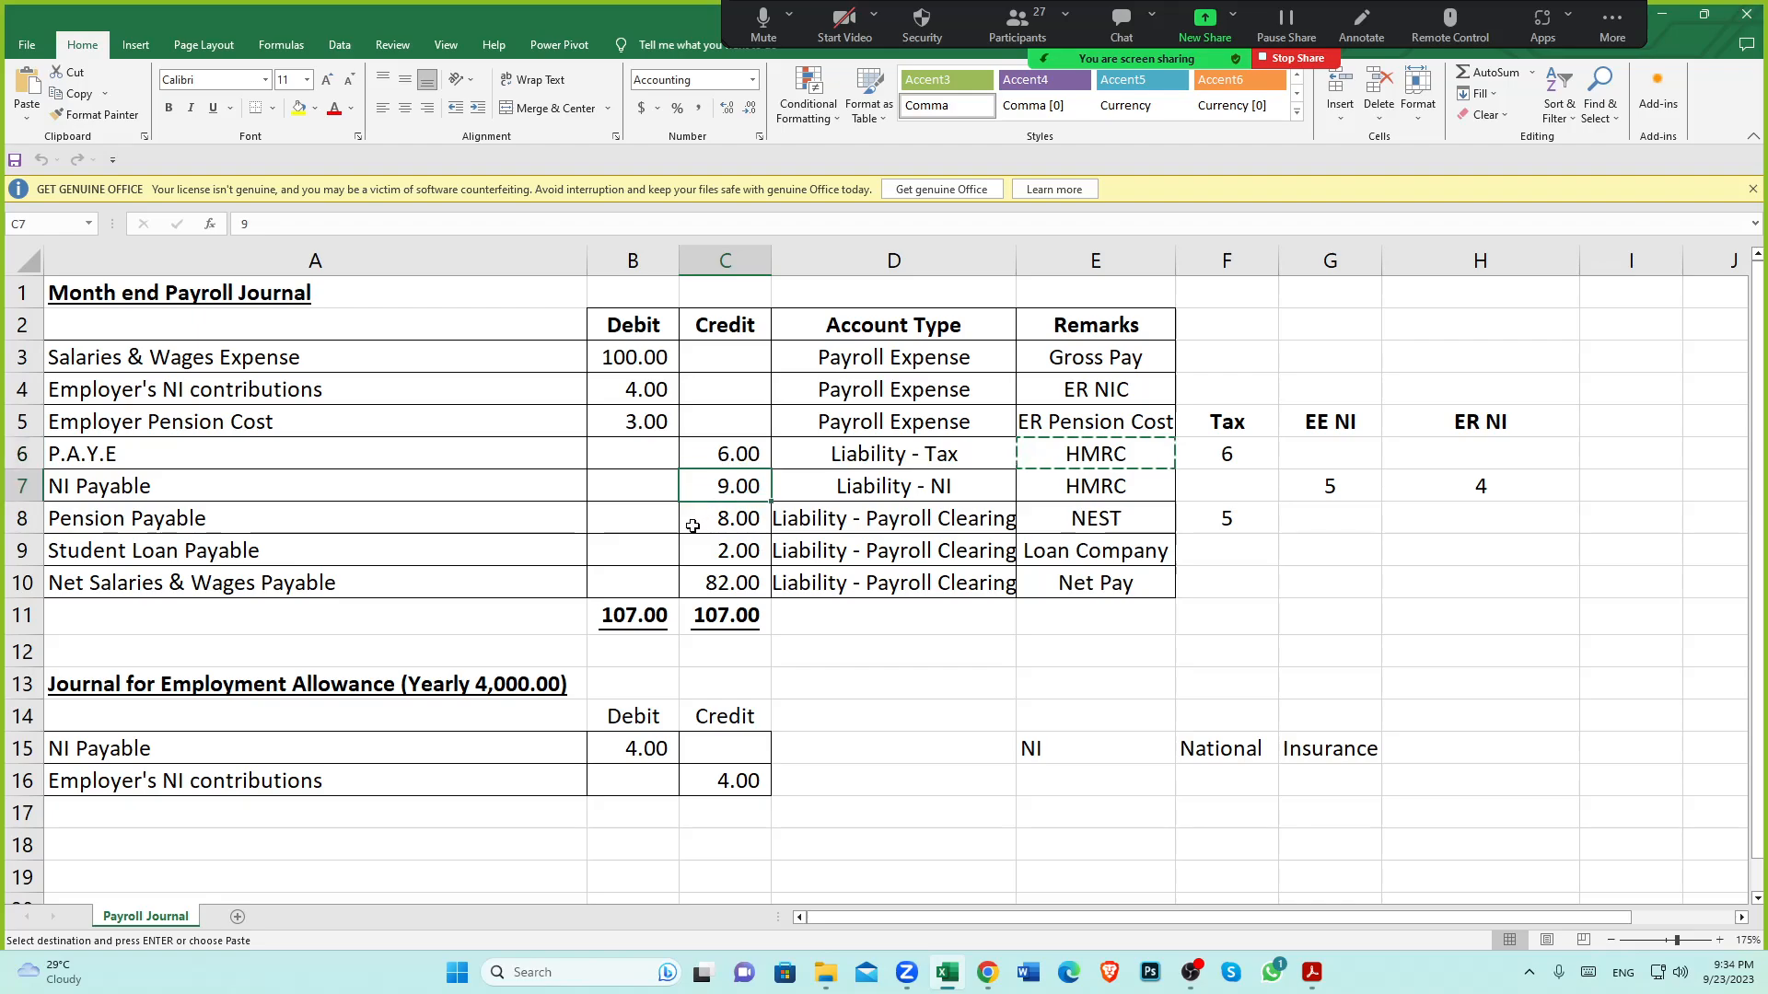
click(744, 523)
scroll(889, 626, down, 2)
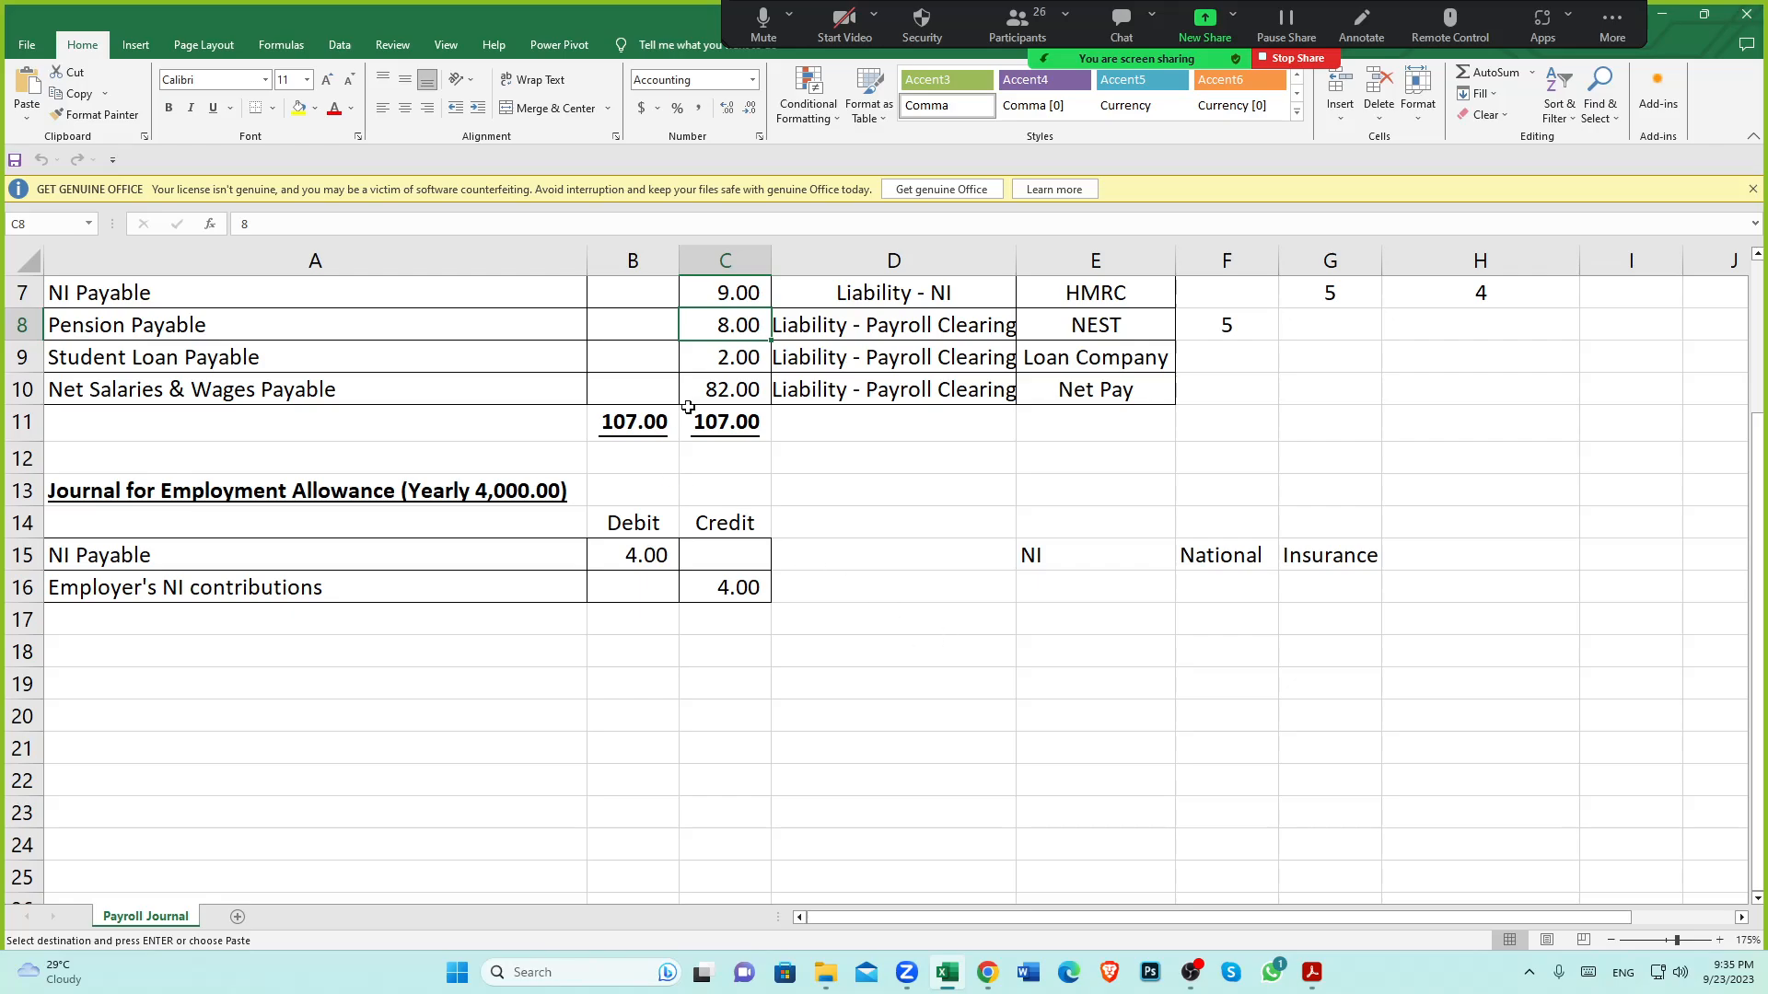
click(327, 394)
scroll(339, 394, up, 1)
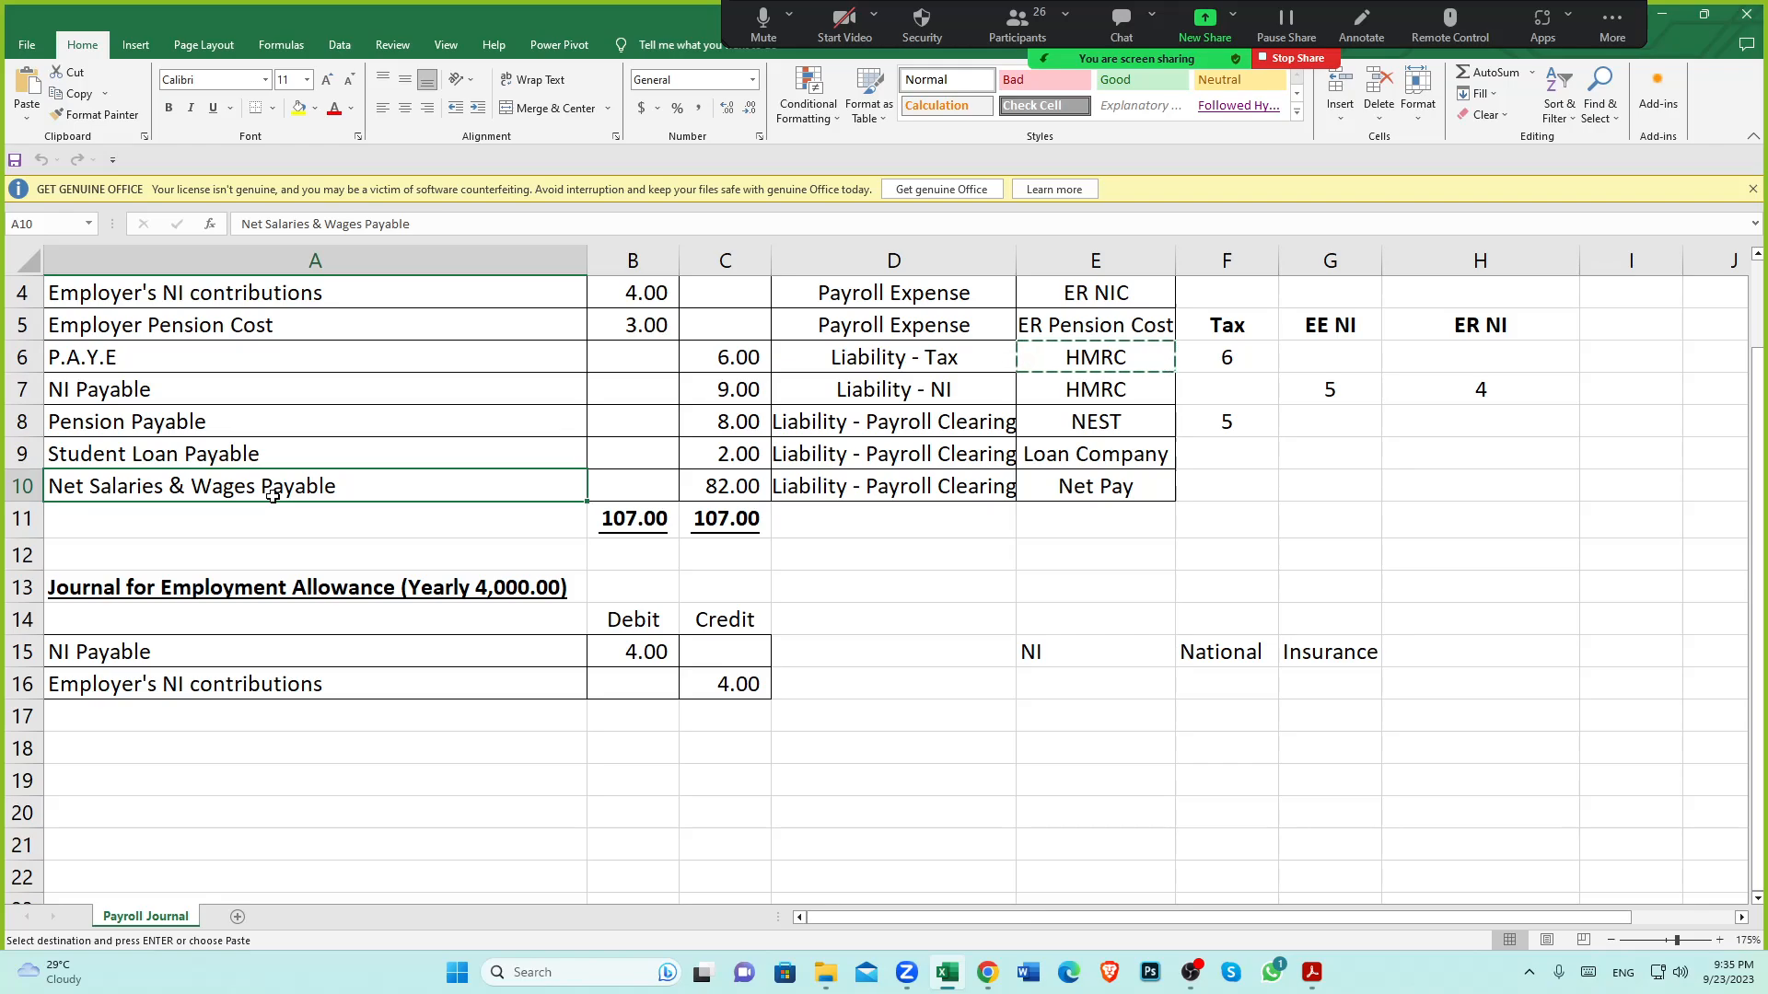
Switch to the Xero manual journal, open the account field of the first empty line, and return to Excel
click(987, 972)
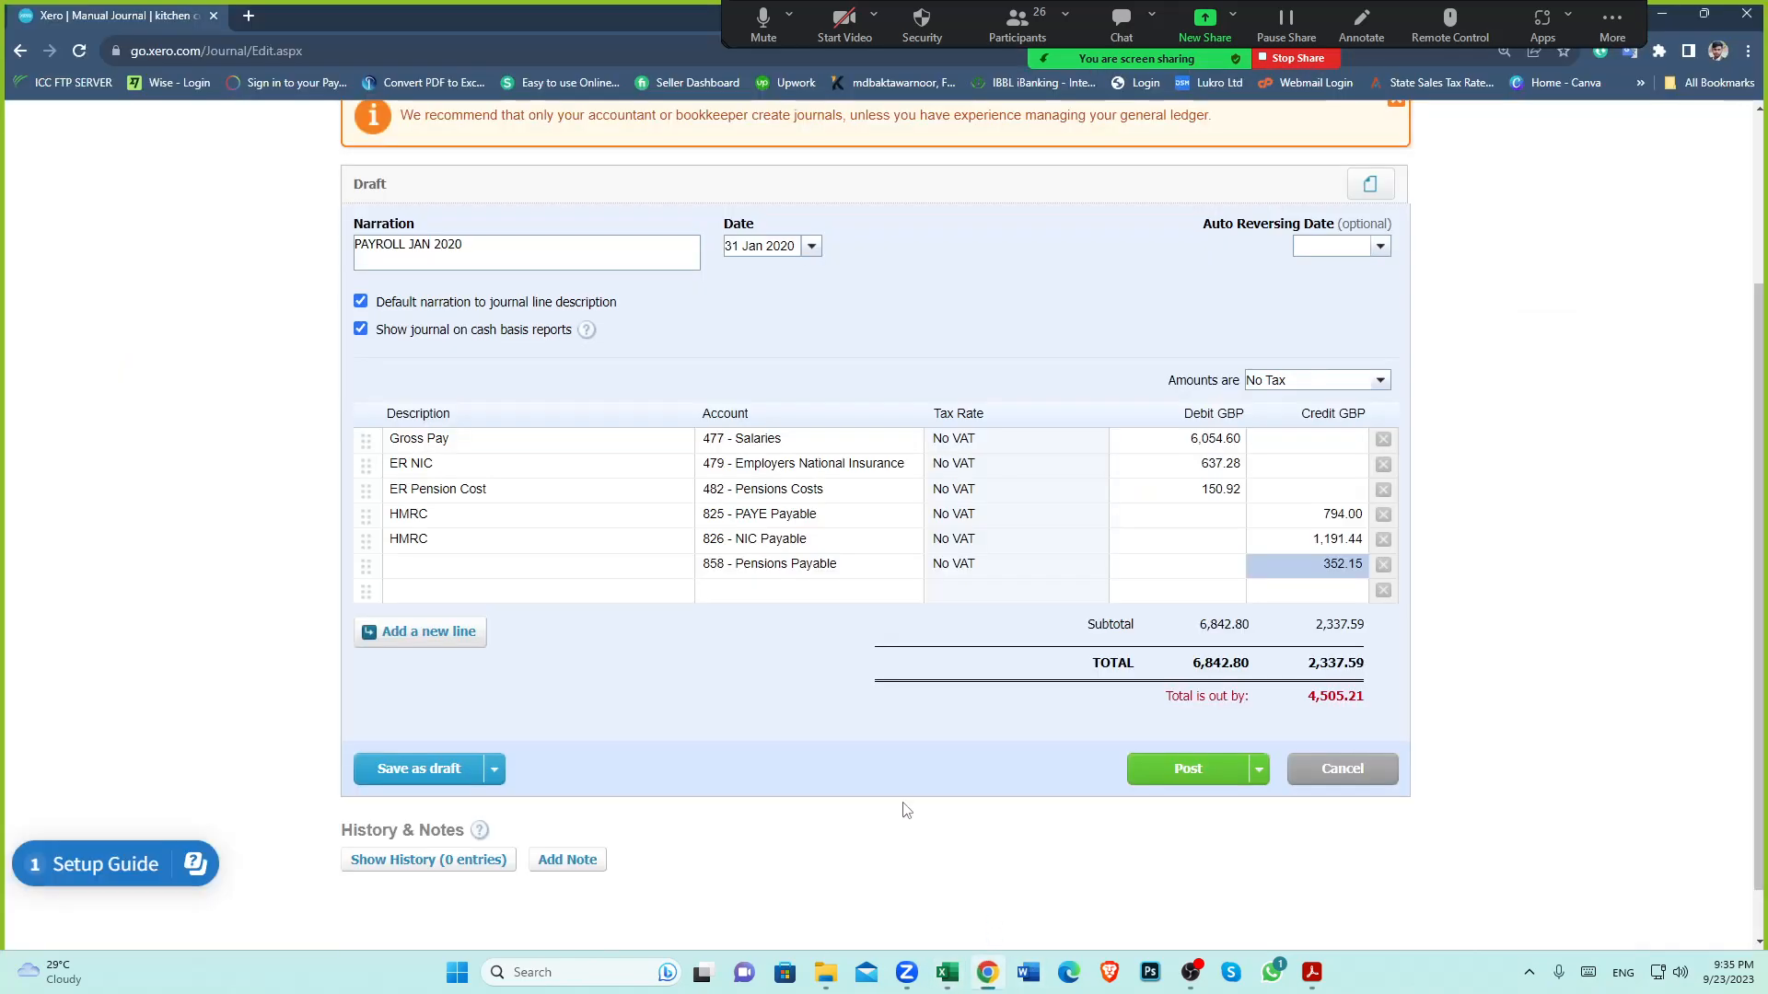
click(772, 594)
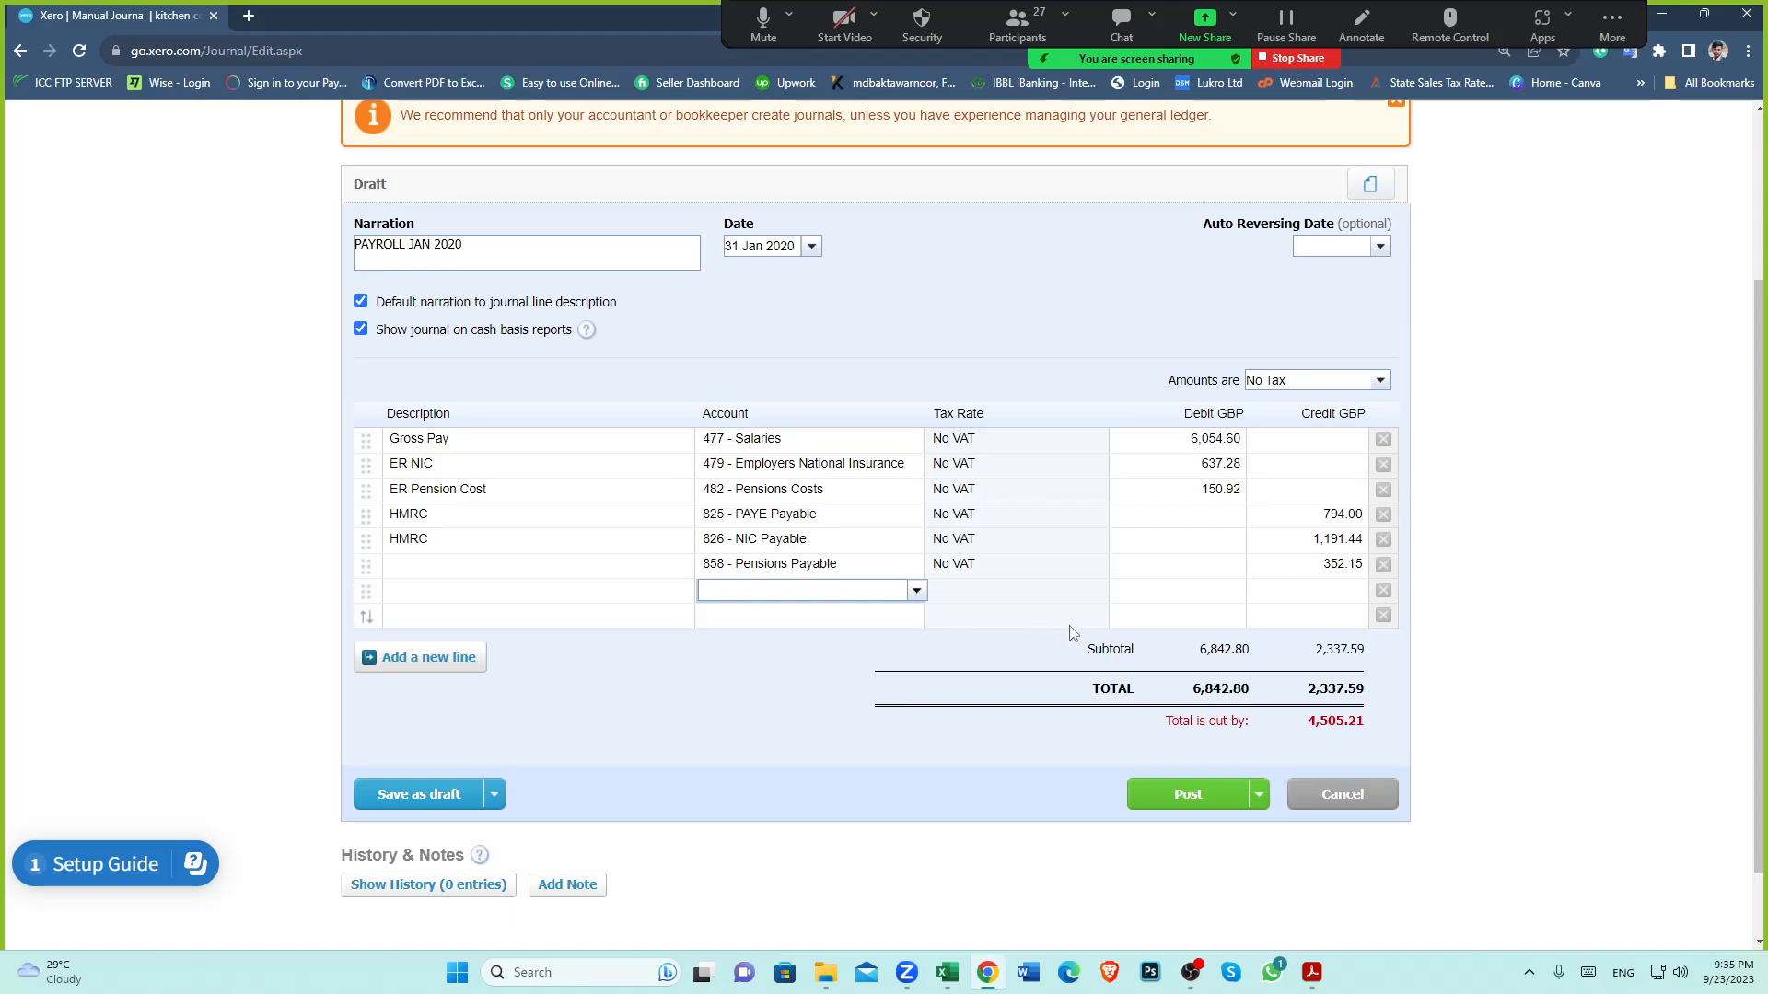
click(950, 976)
Examine the template's Net Salaries & Wages Payable line again, including its credit amount
scroll(210, 359, up, 1)
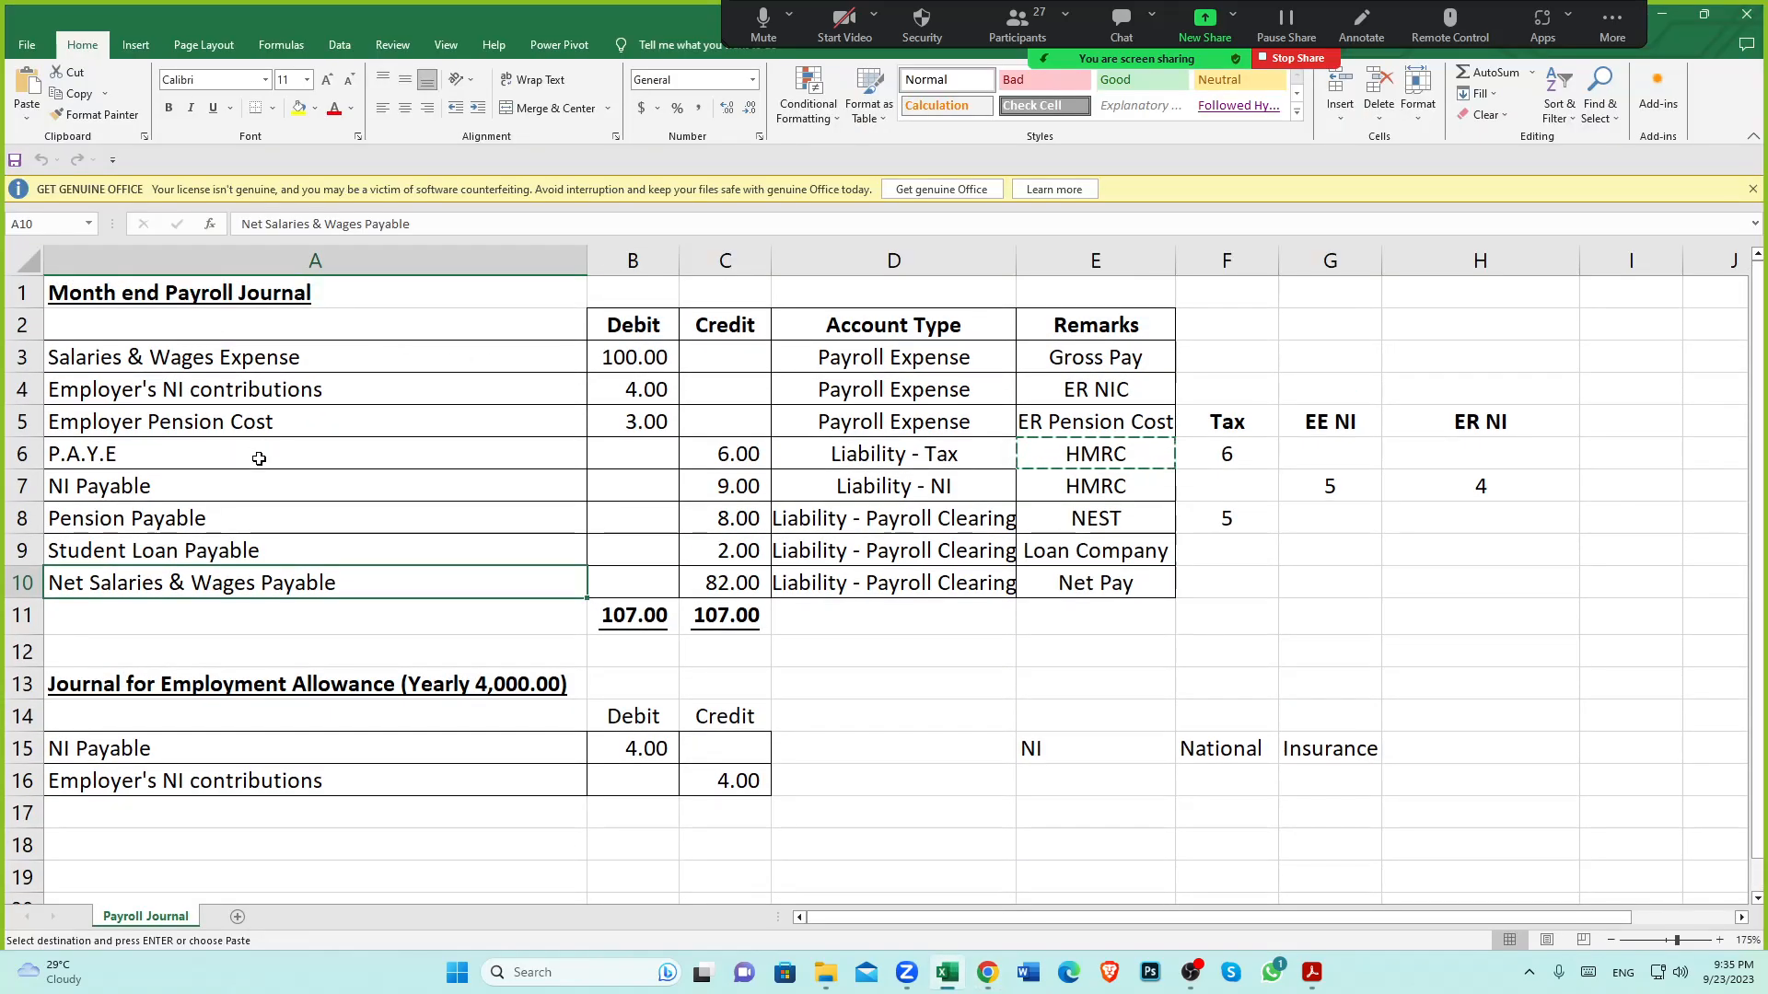
scroll(252, 465, down, 1)
click(258, 548)
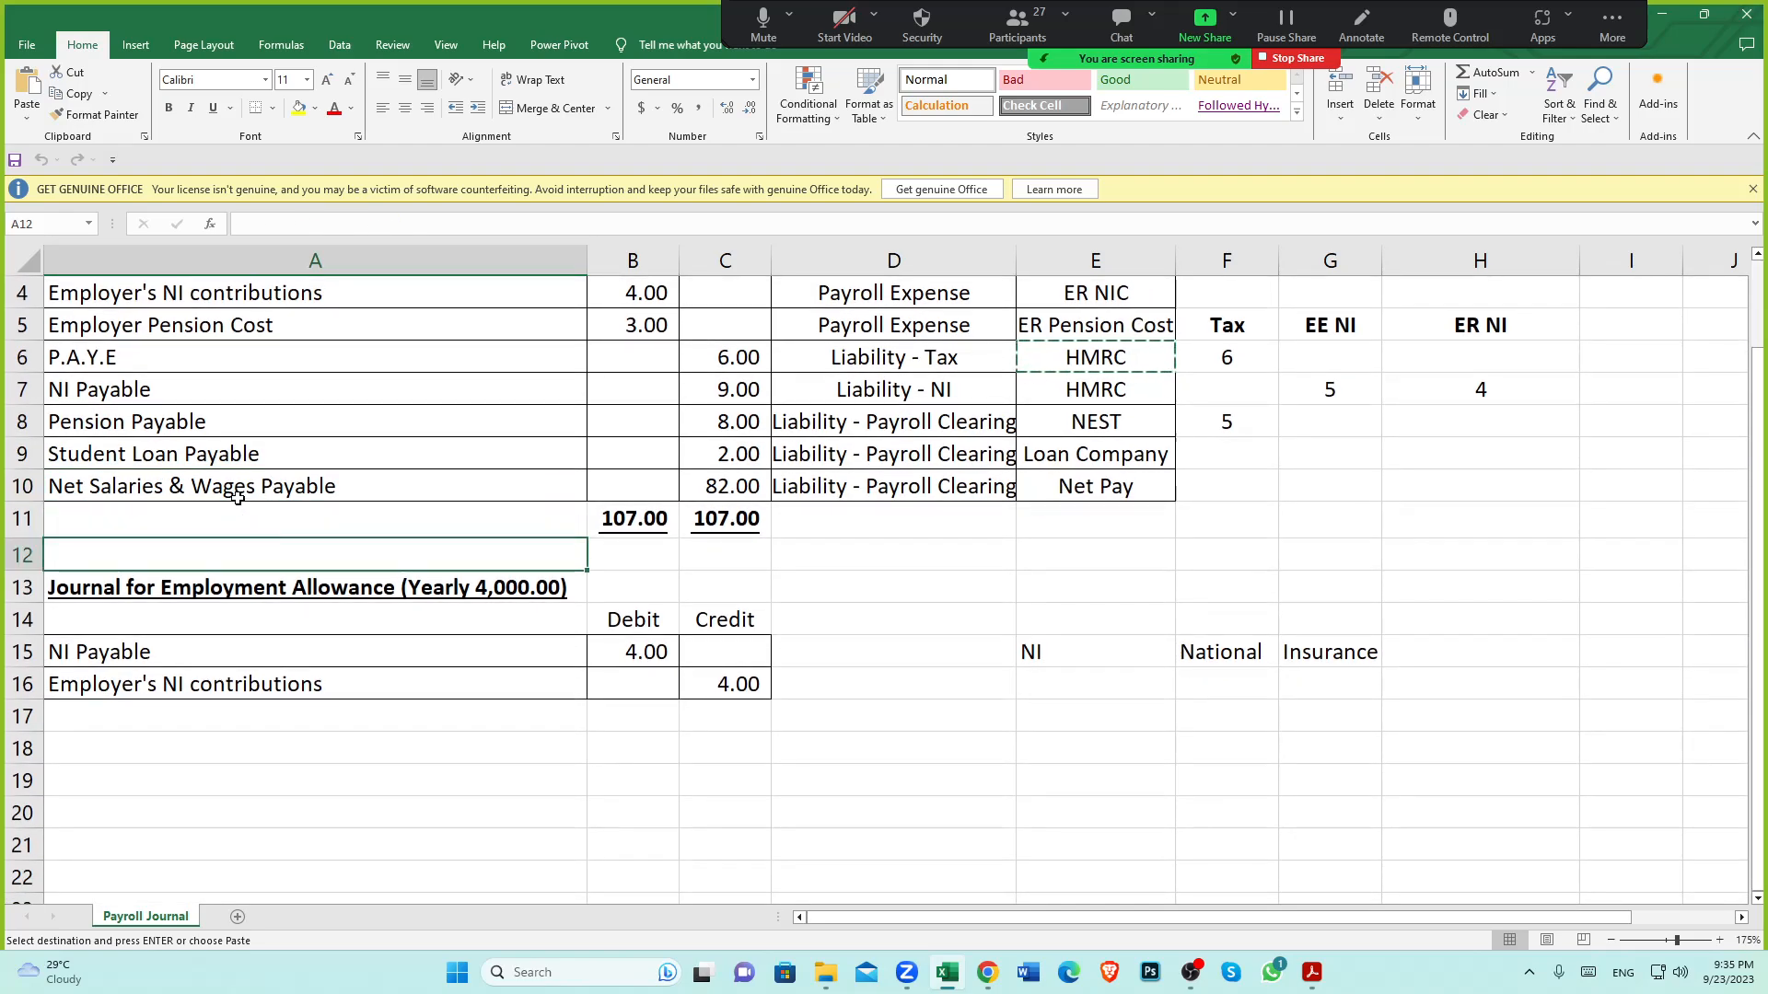
click(238, 495)
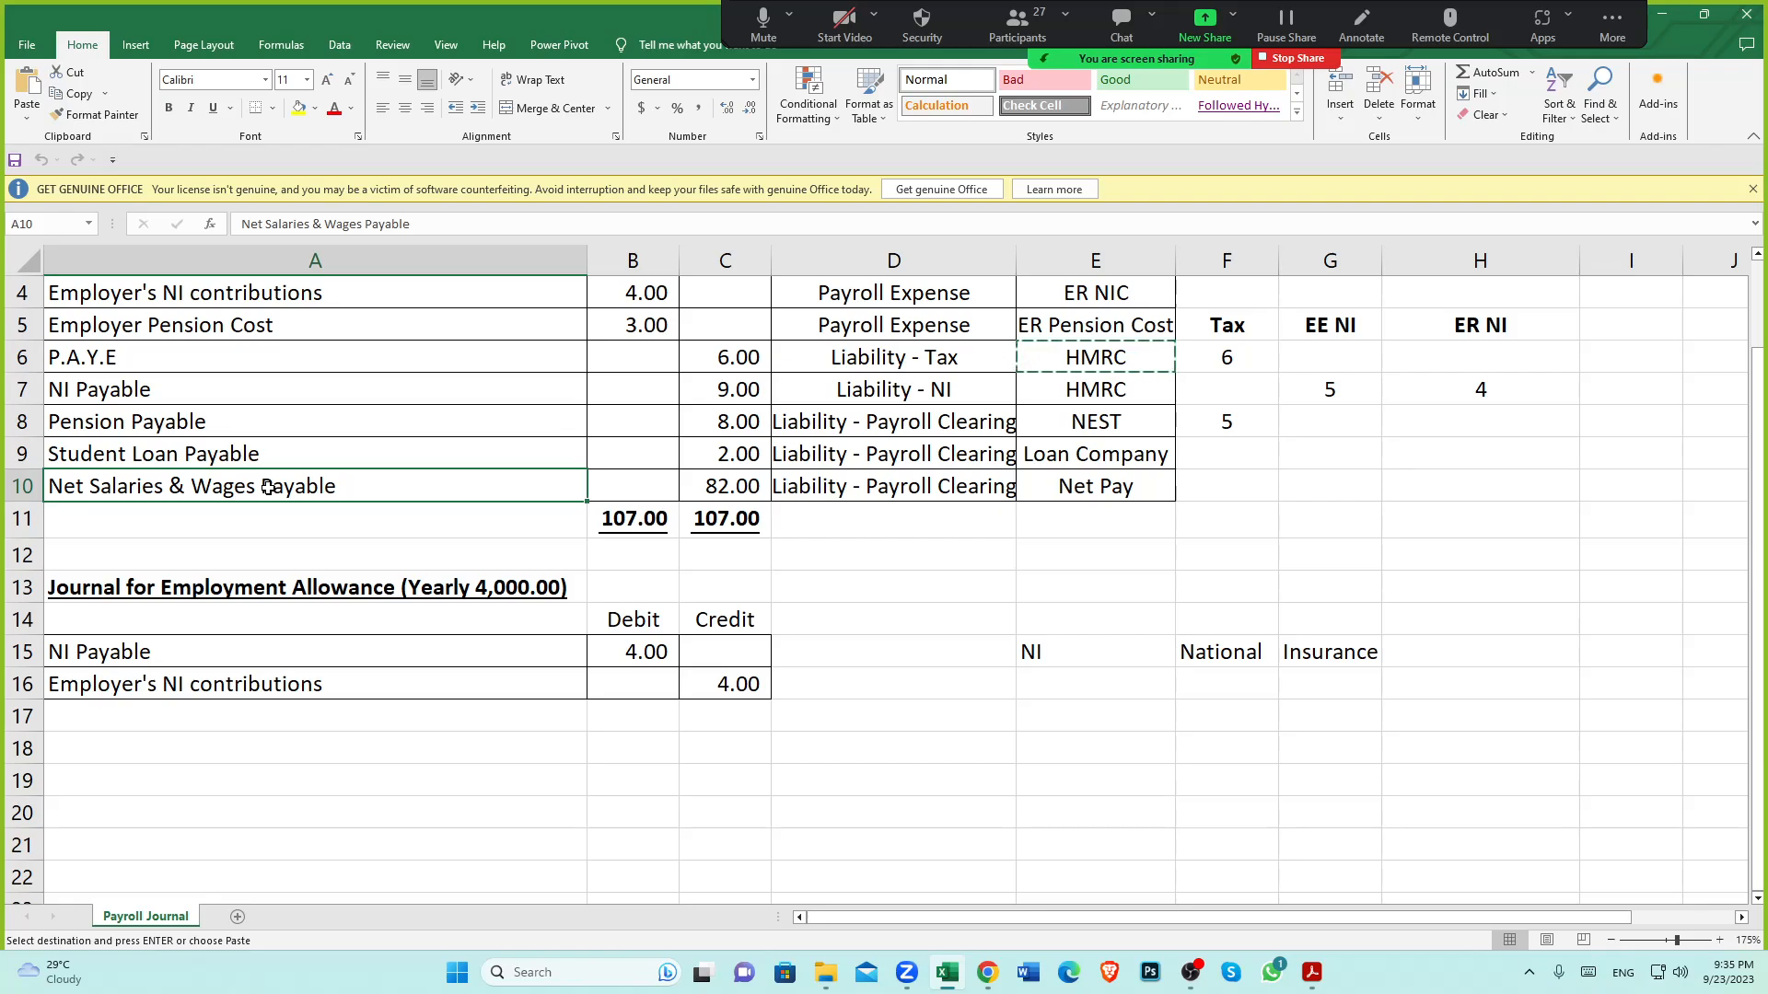
click(175, 516)
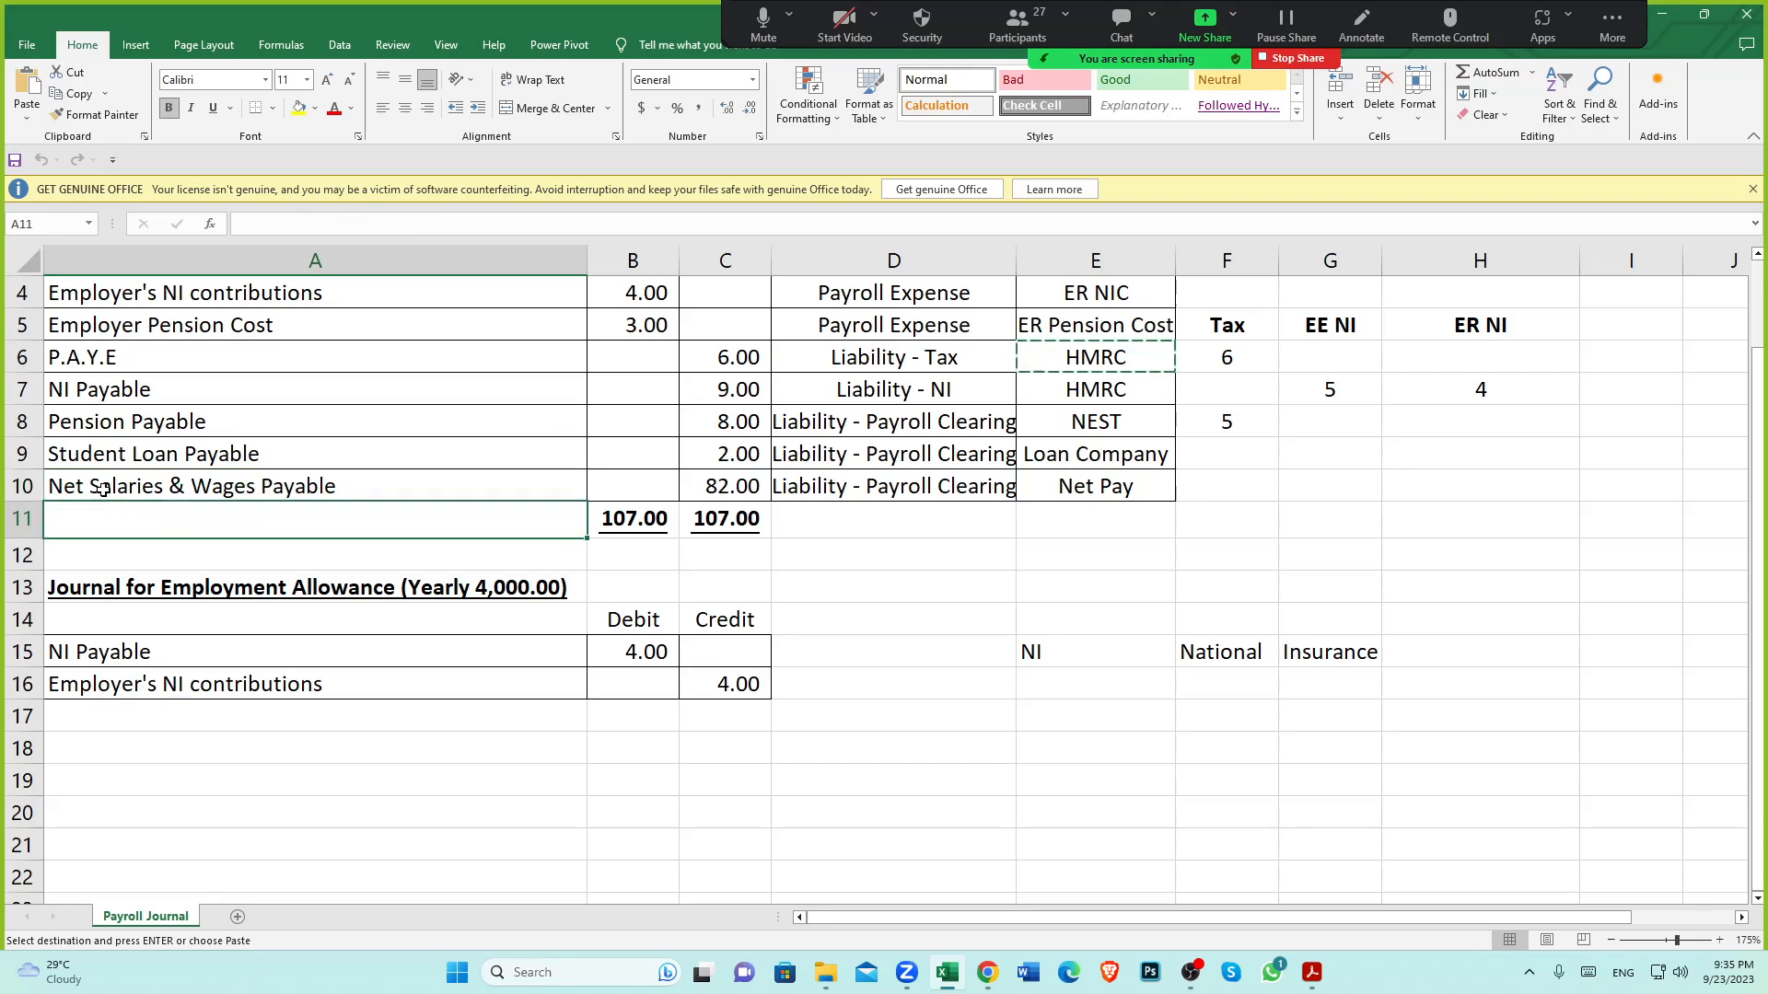
click(242, 497)
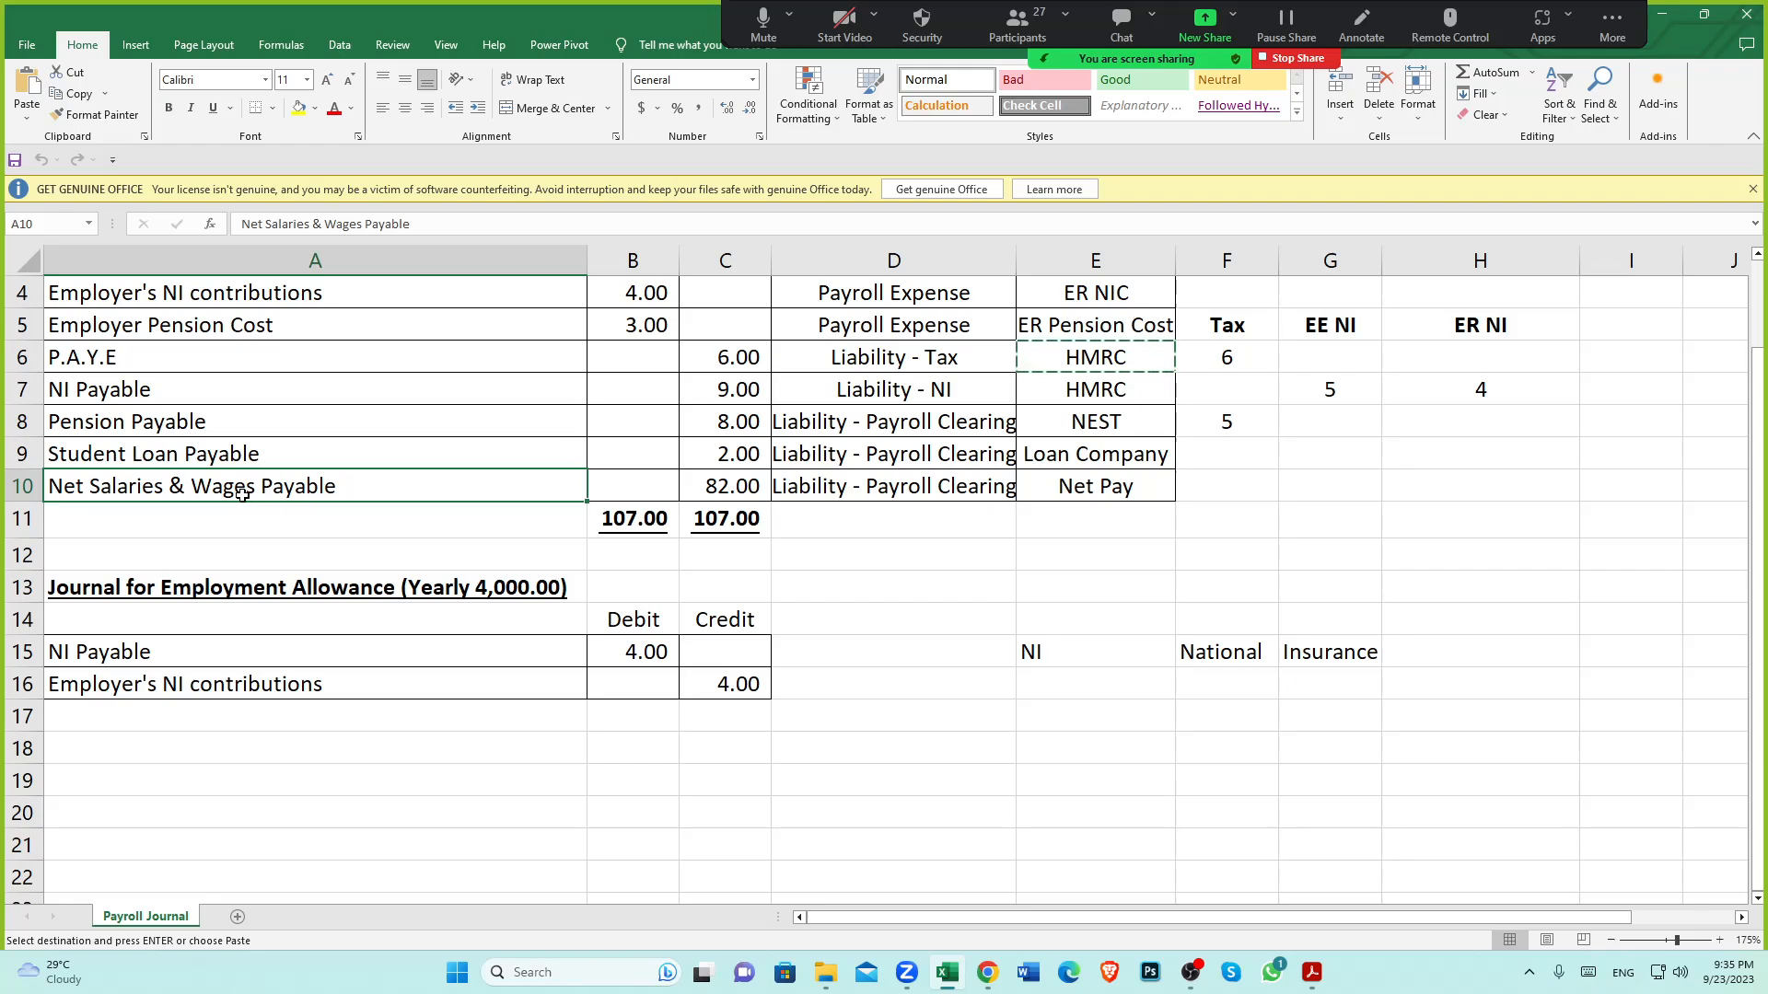
click(221, 543)
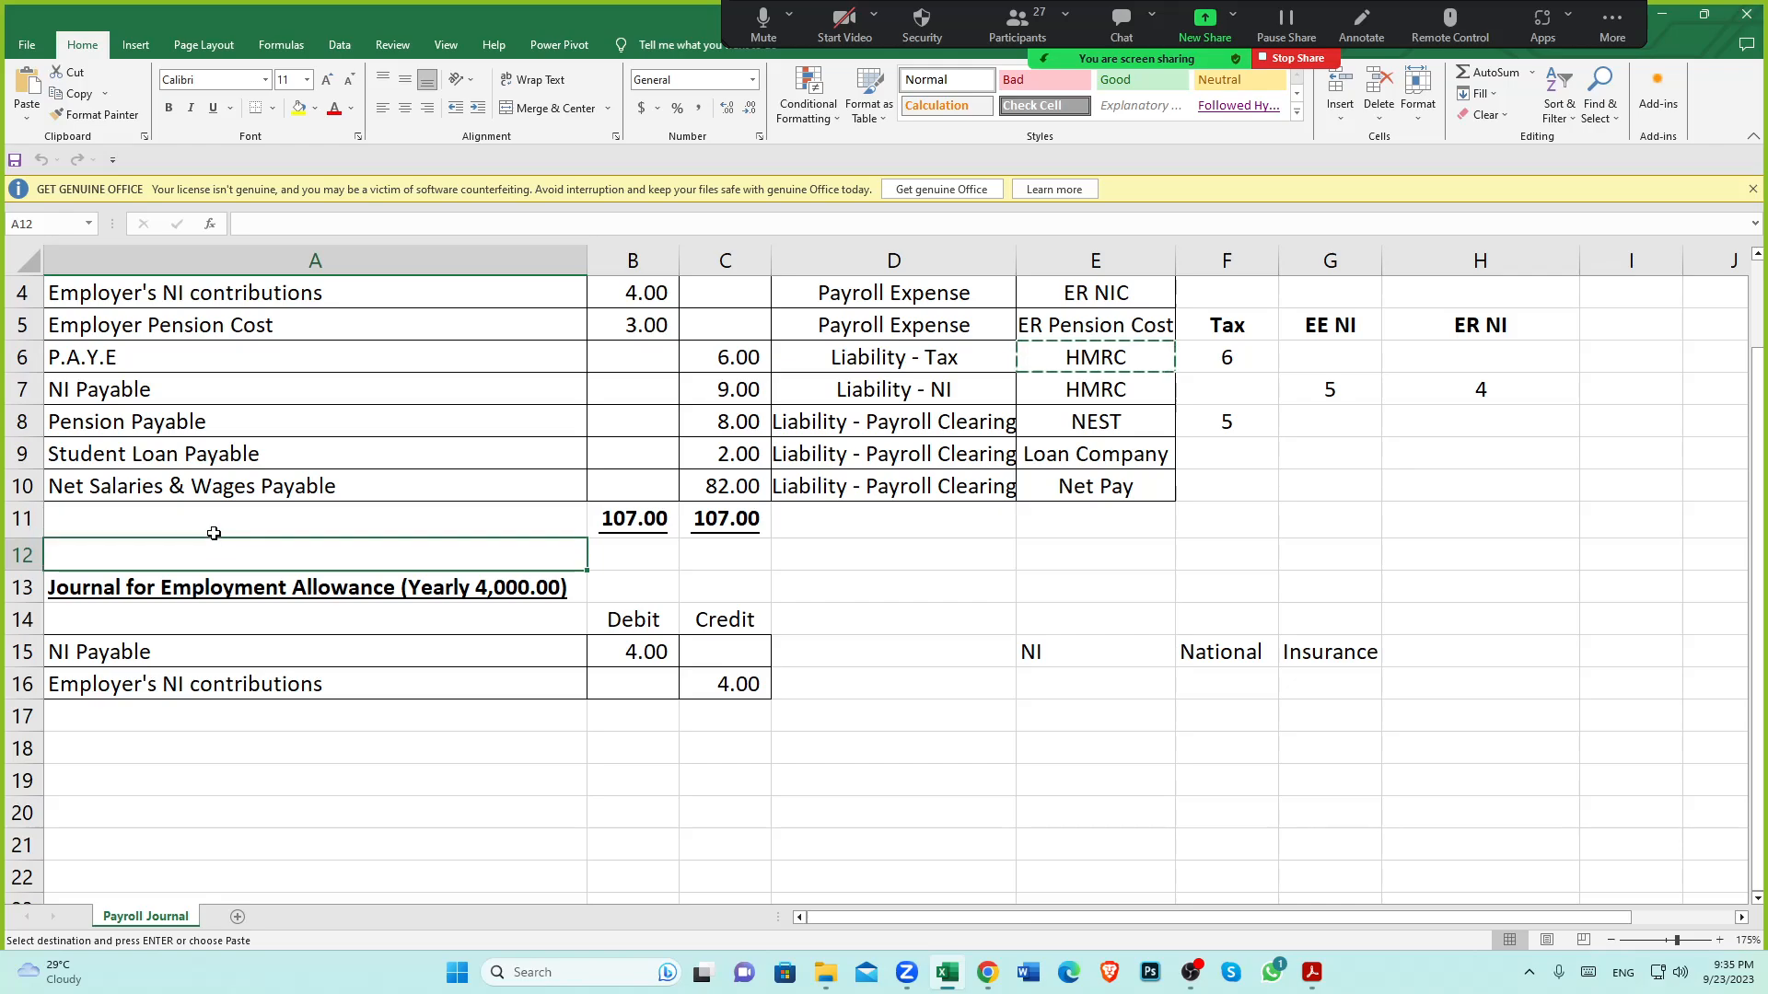
click(176, 494)
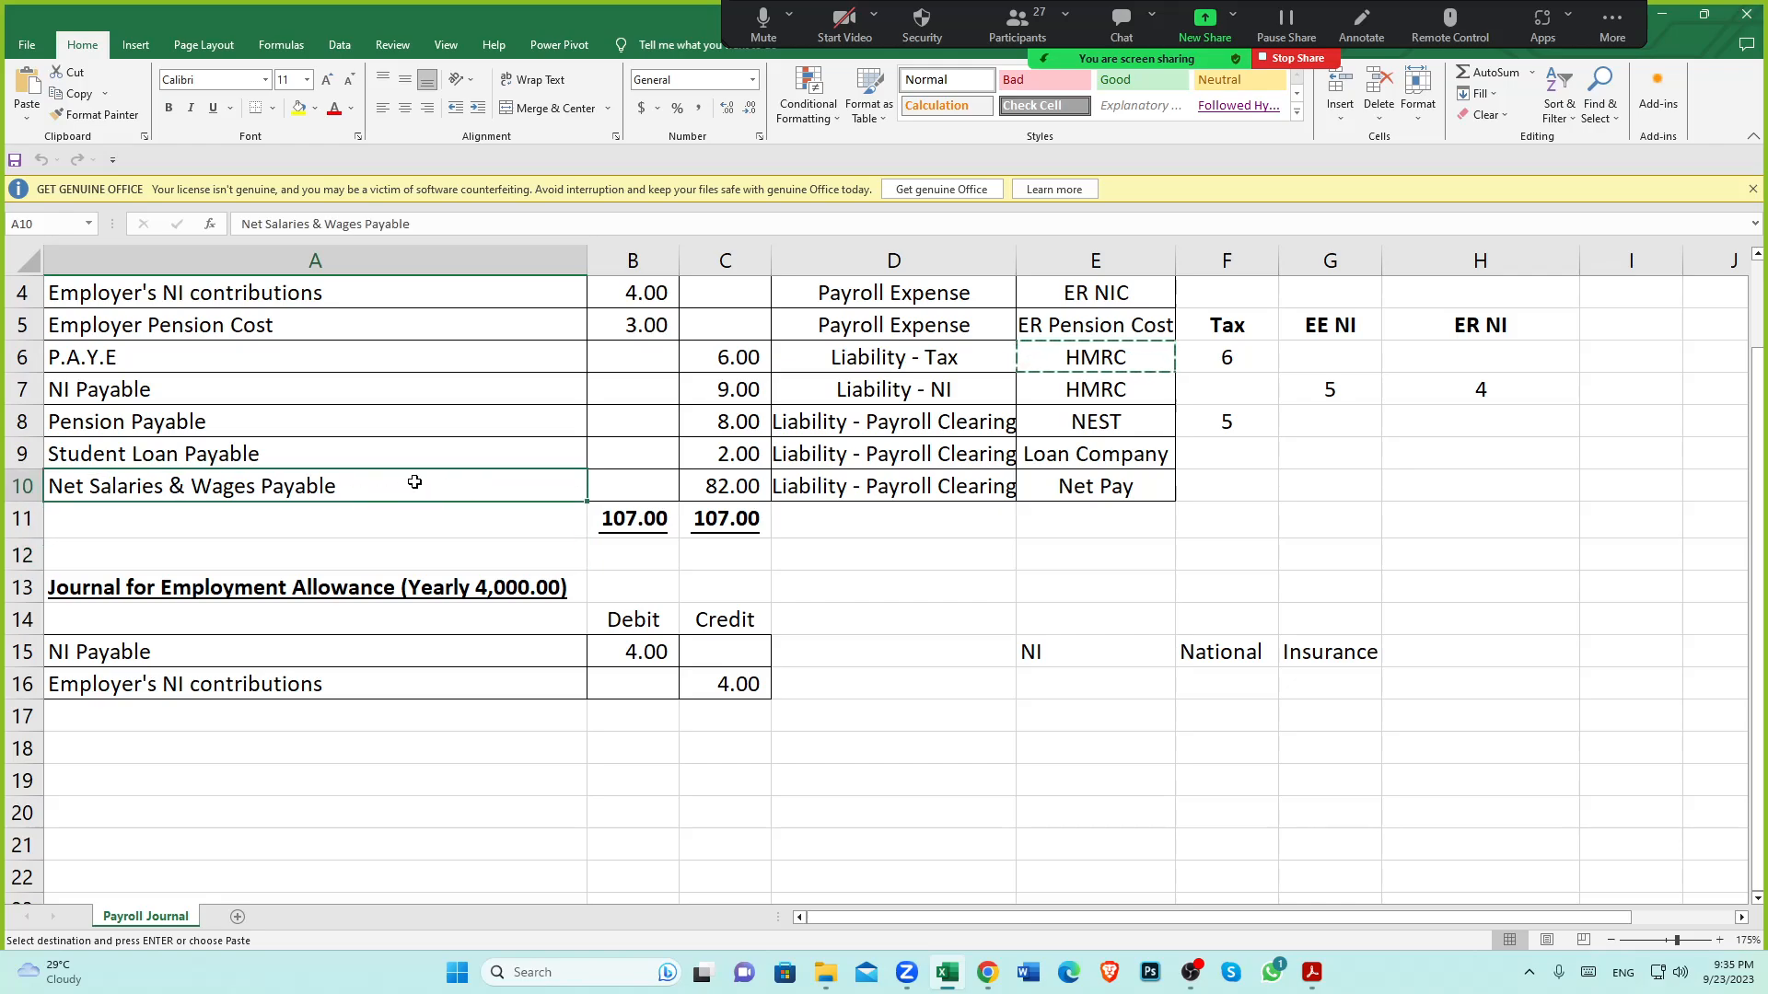
click(736, 489)
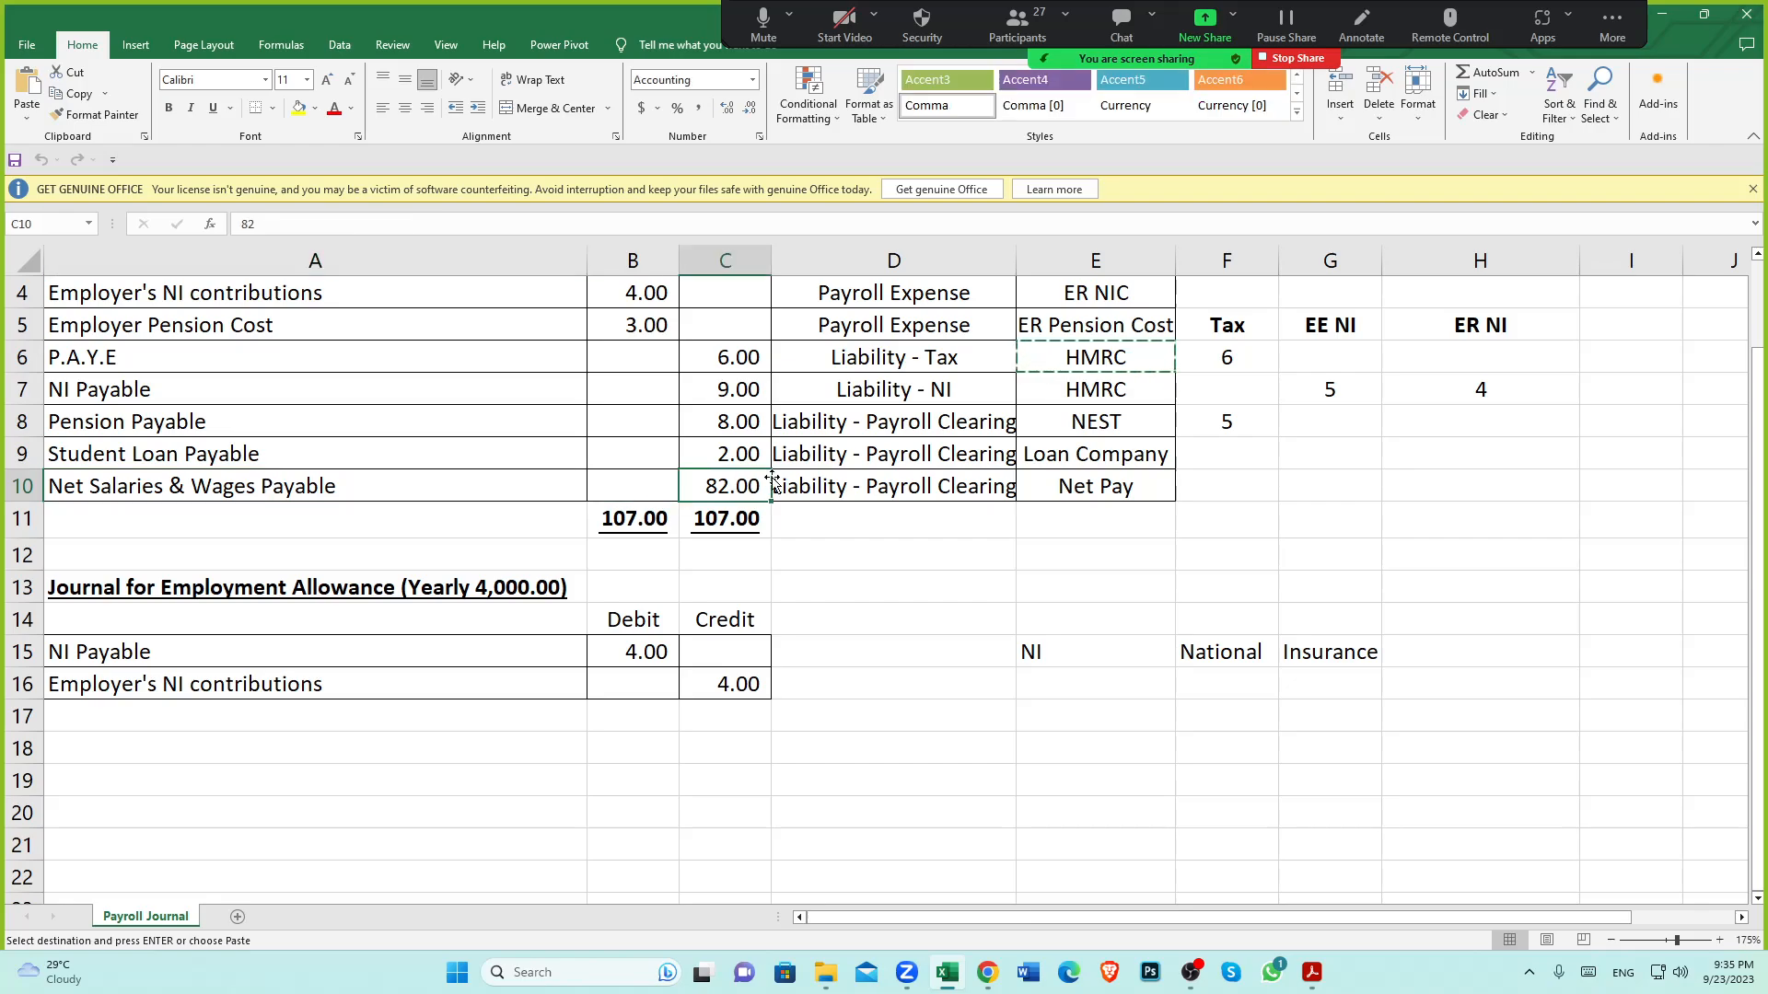
Switch to the Xero manual journal and examine the amount by which its total is out
click(987, 972)
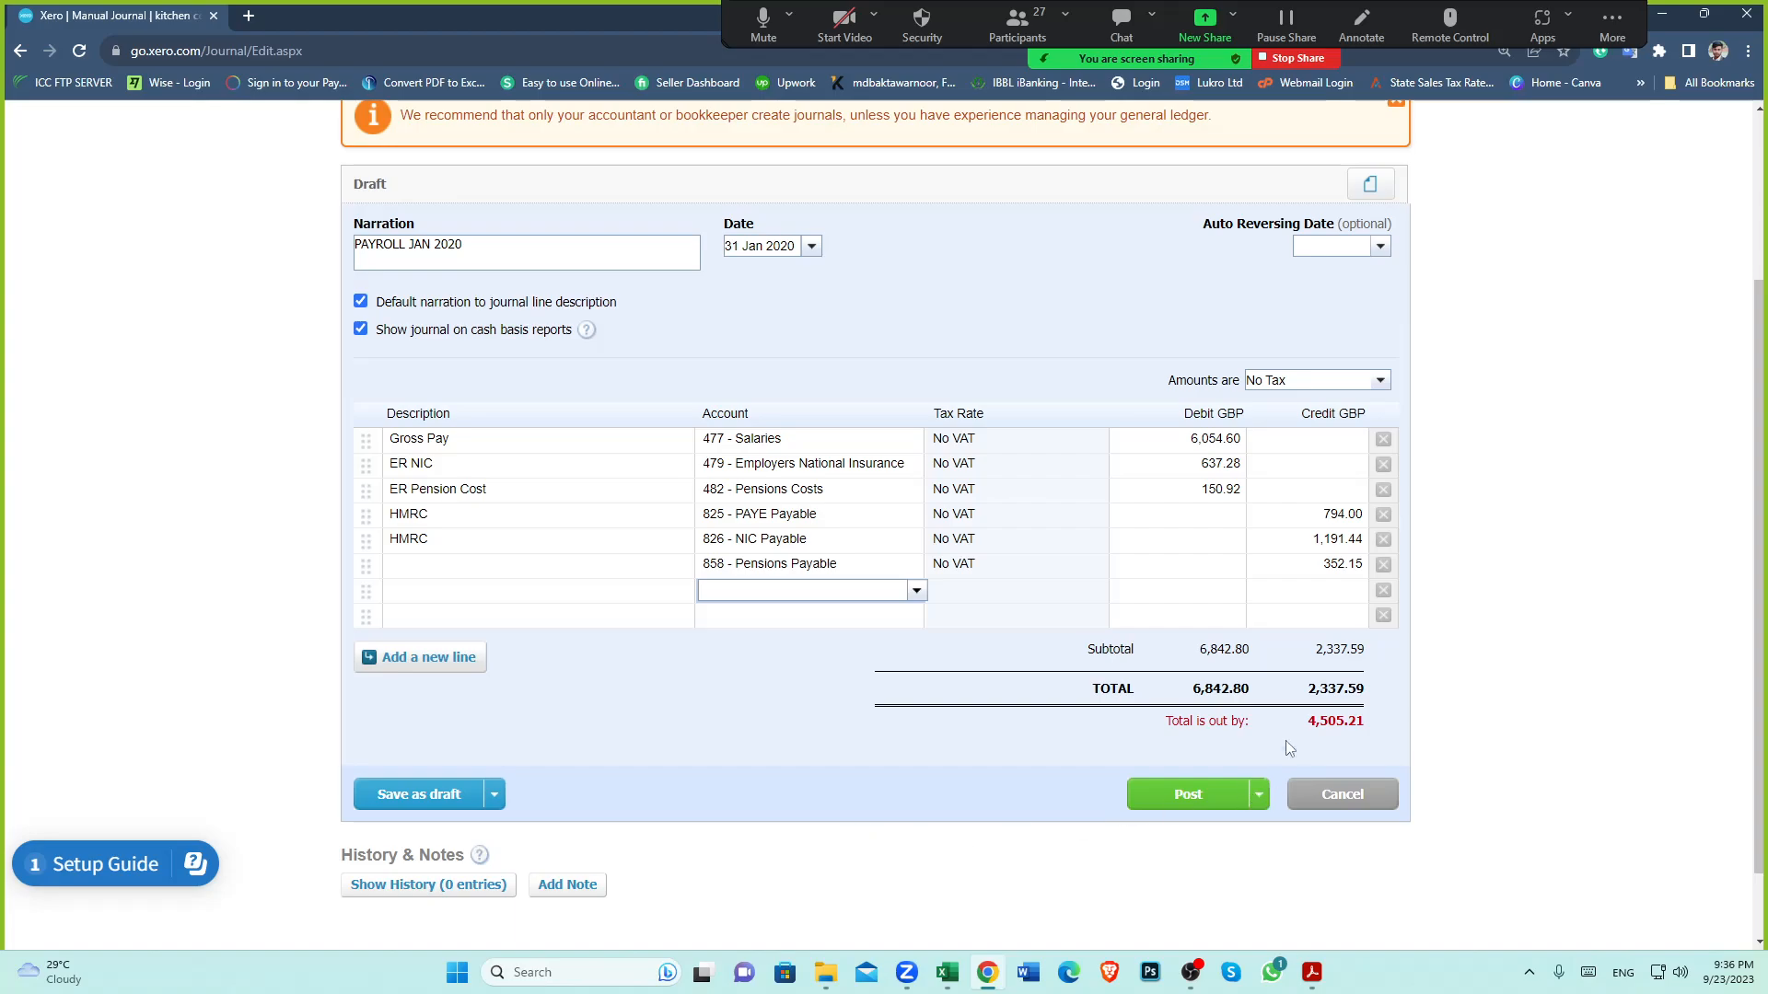
click(1169, 724)
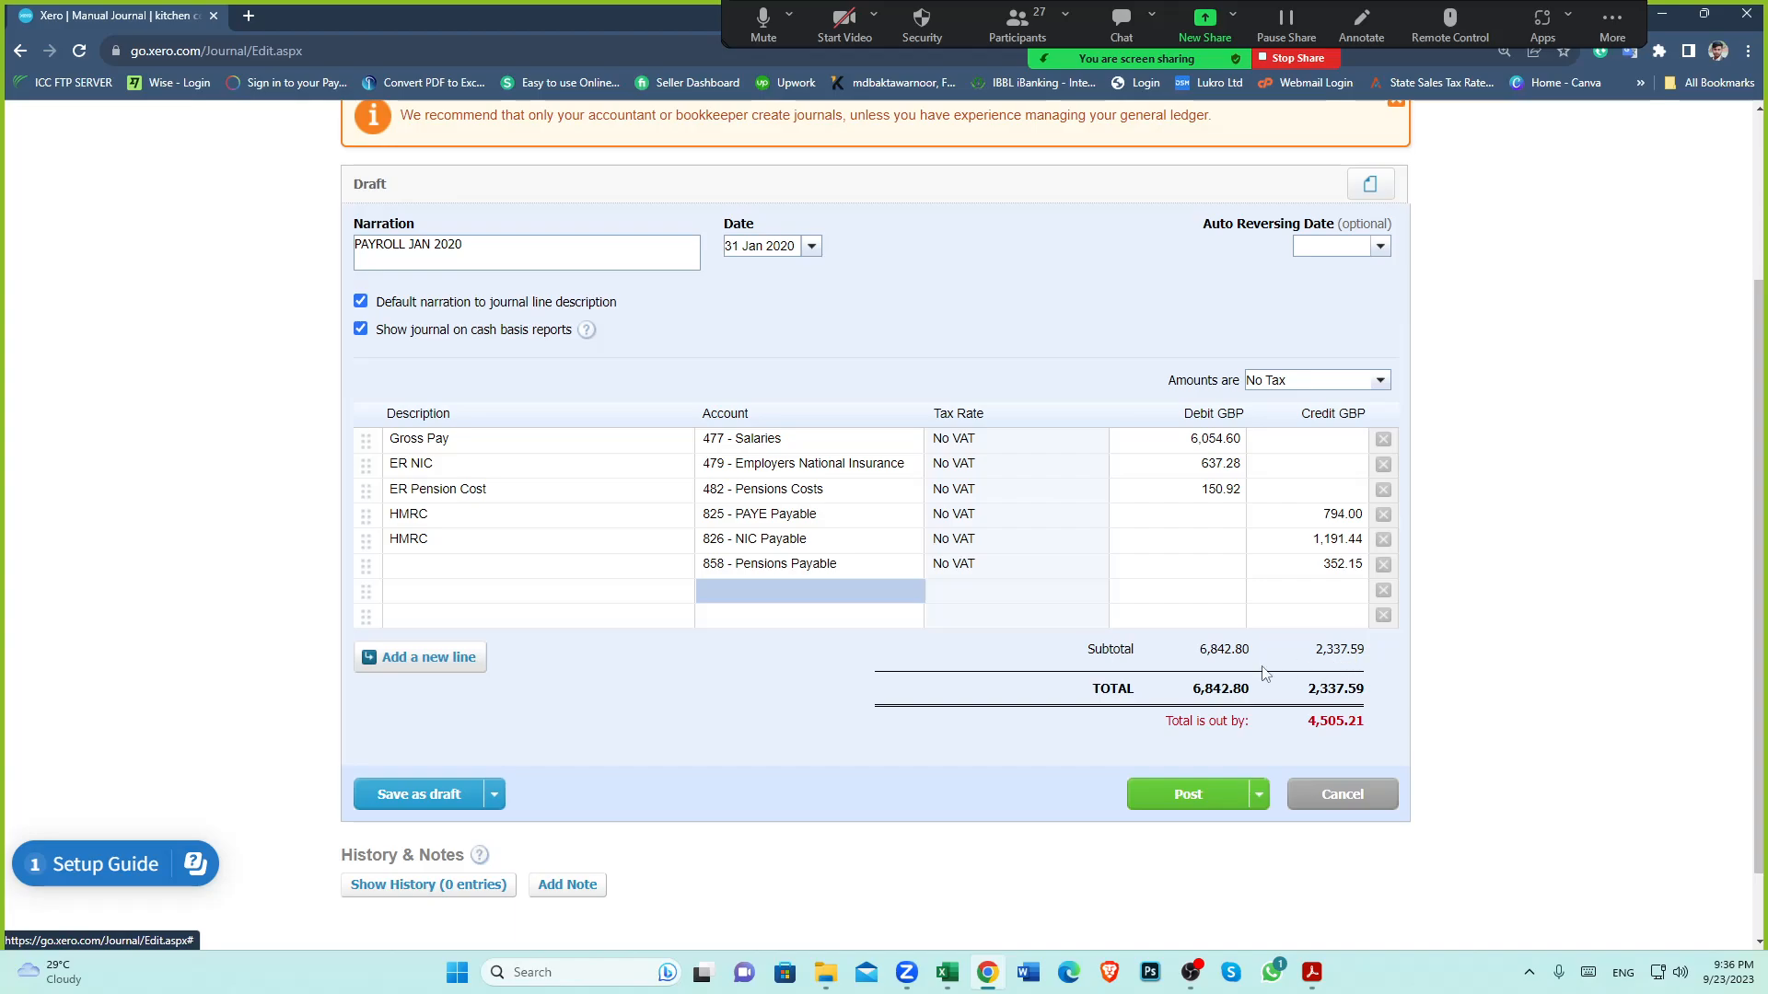
mouse_move(1309, 730)
mouse_down()
mouse_move(1372, 727)
mouse_move(1294, 746)
mouse_up()
click(1294, 746)
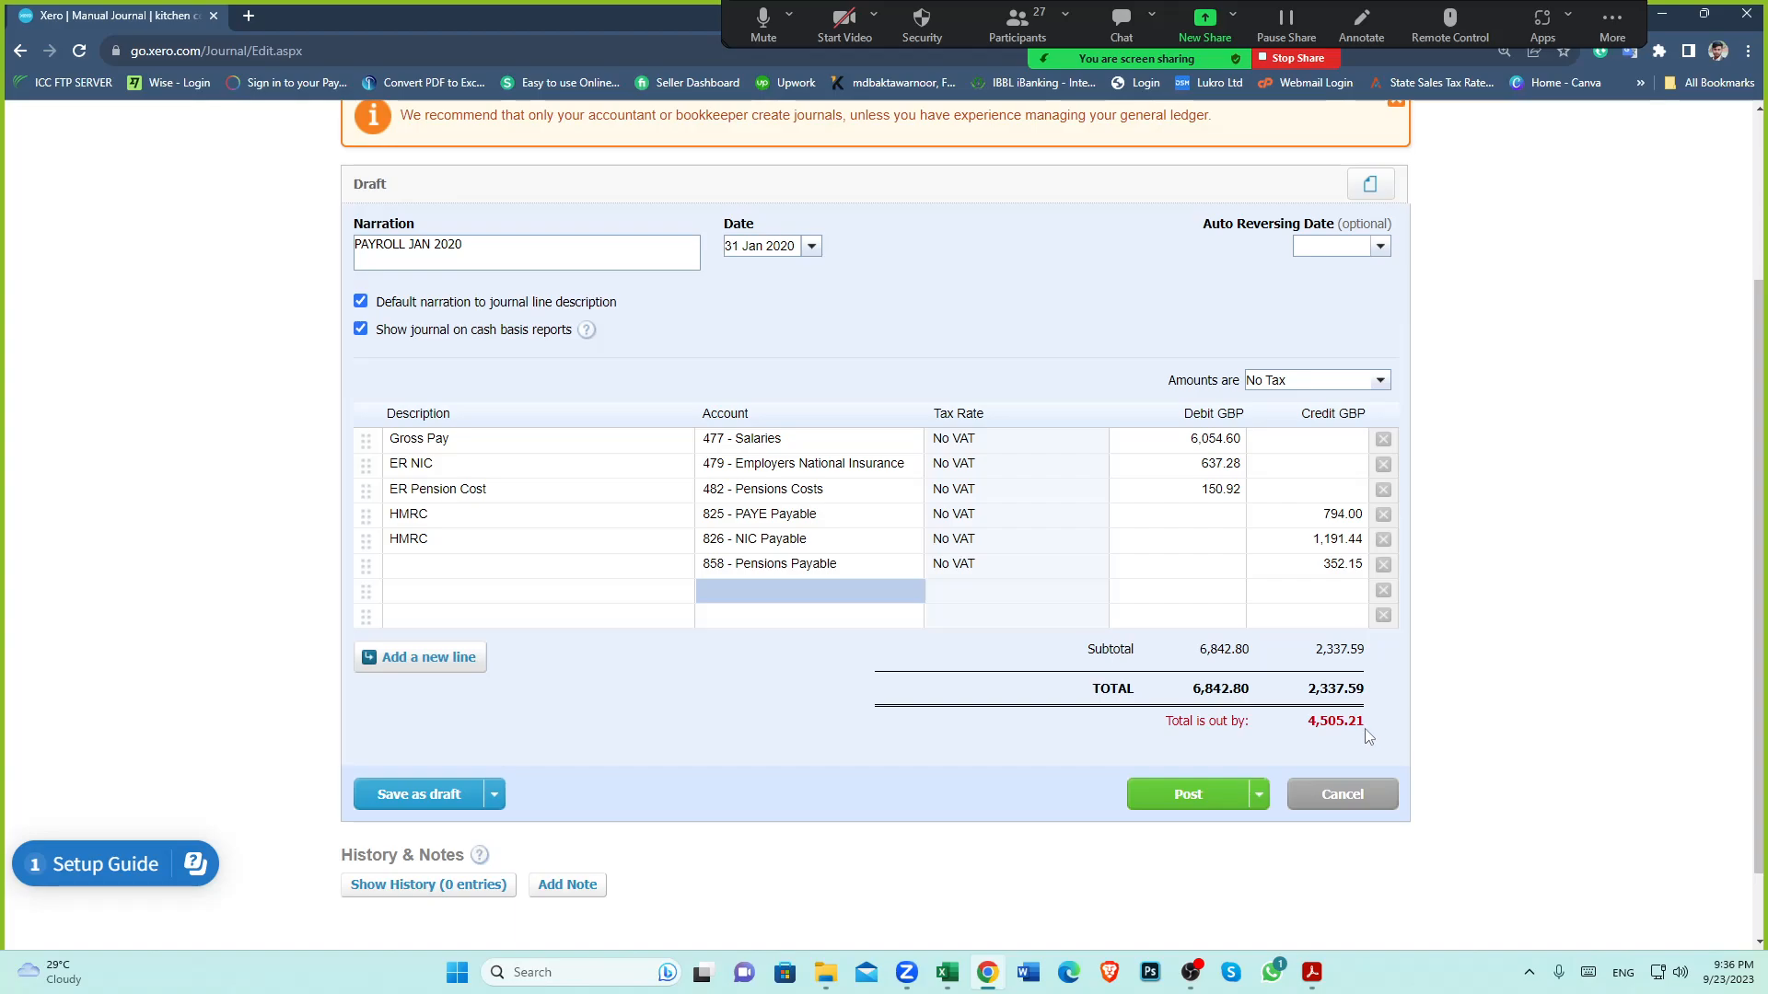
Switch to the Excel payroll journal and locate the Net Salaries & Wages Payable account name
click(949, 975)
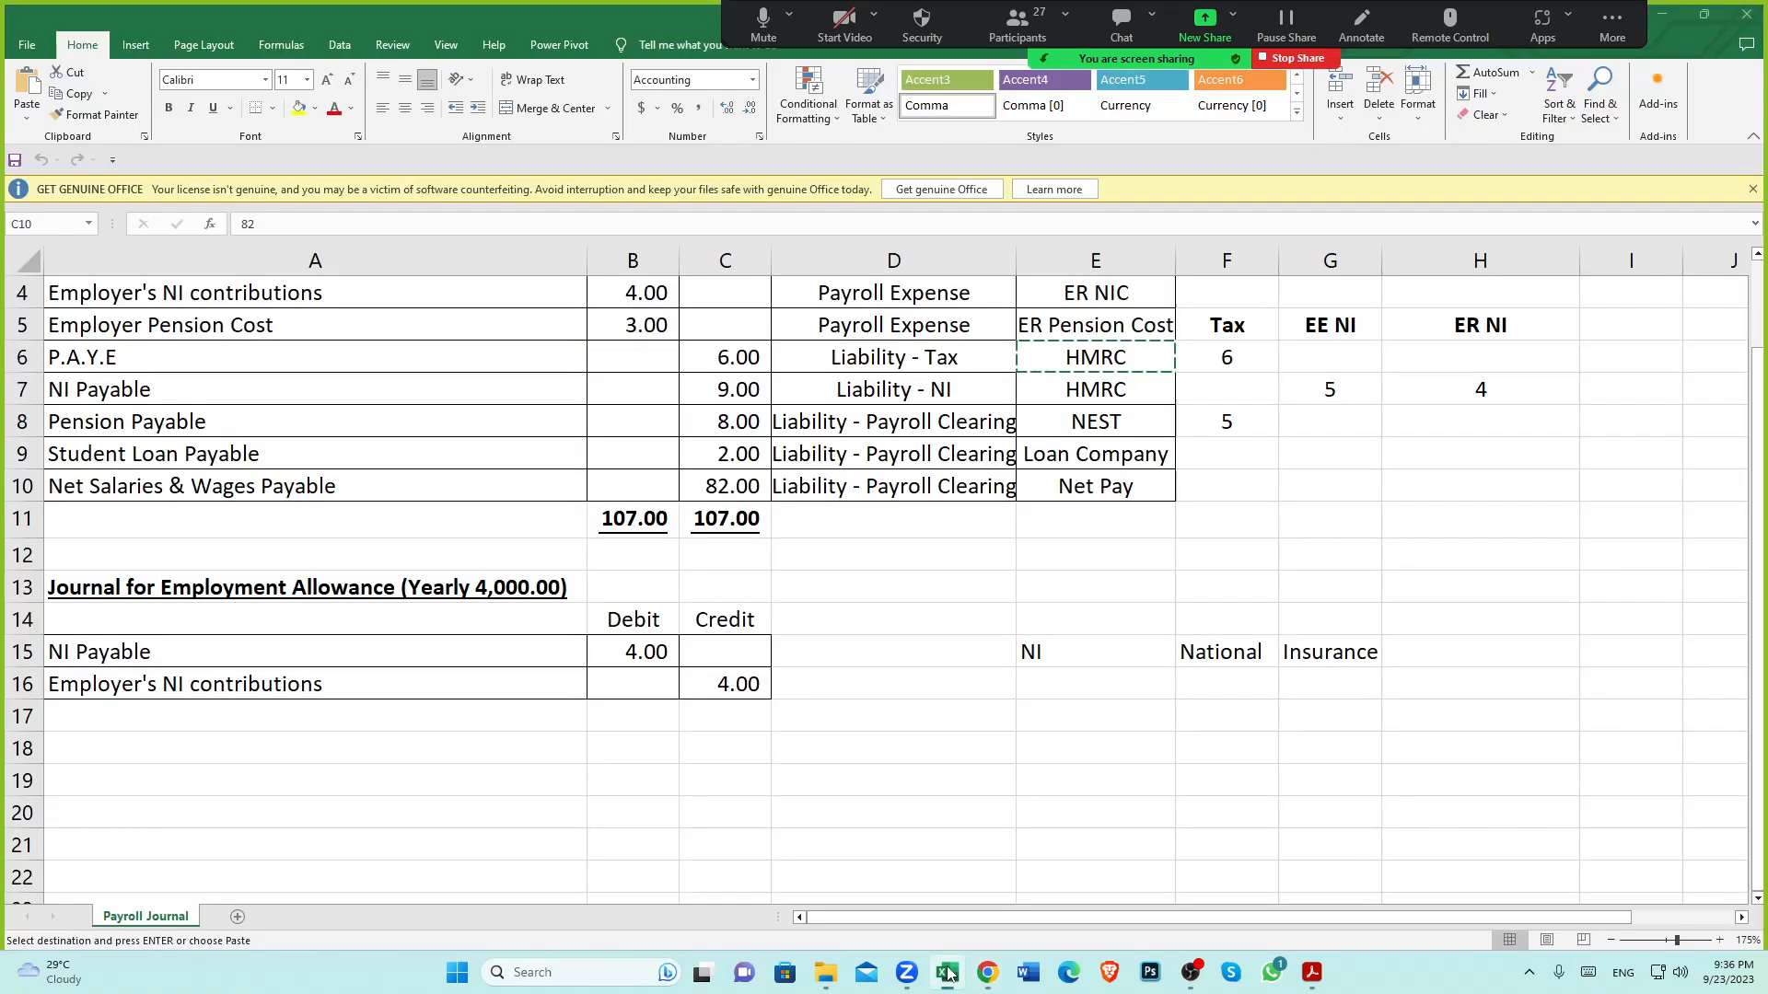
click(277, 550)
click(194, 494)
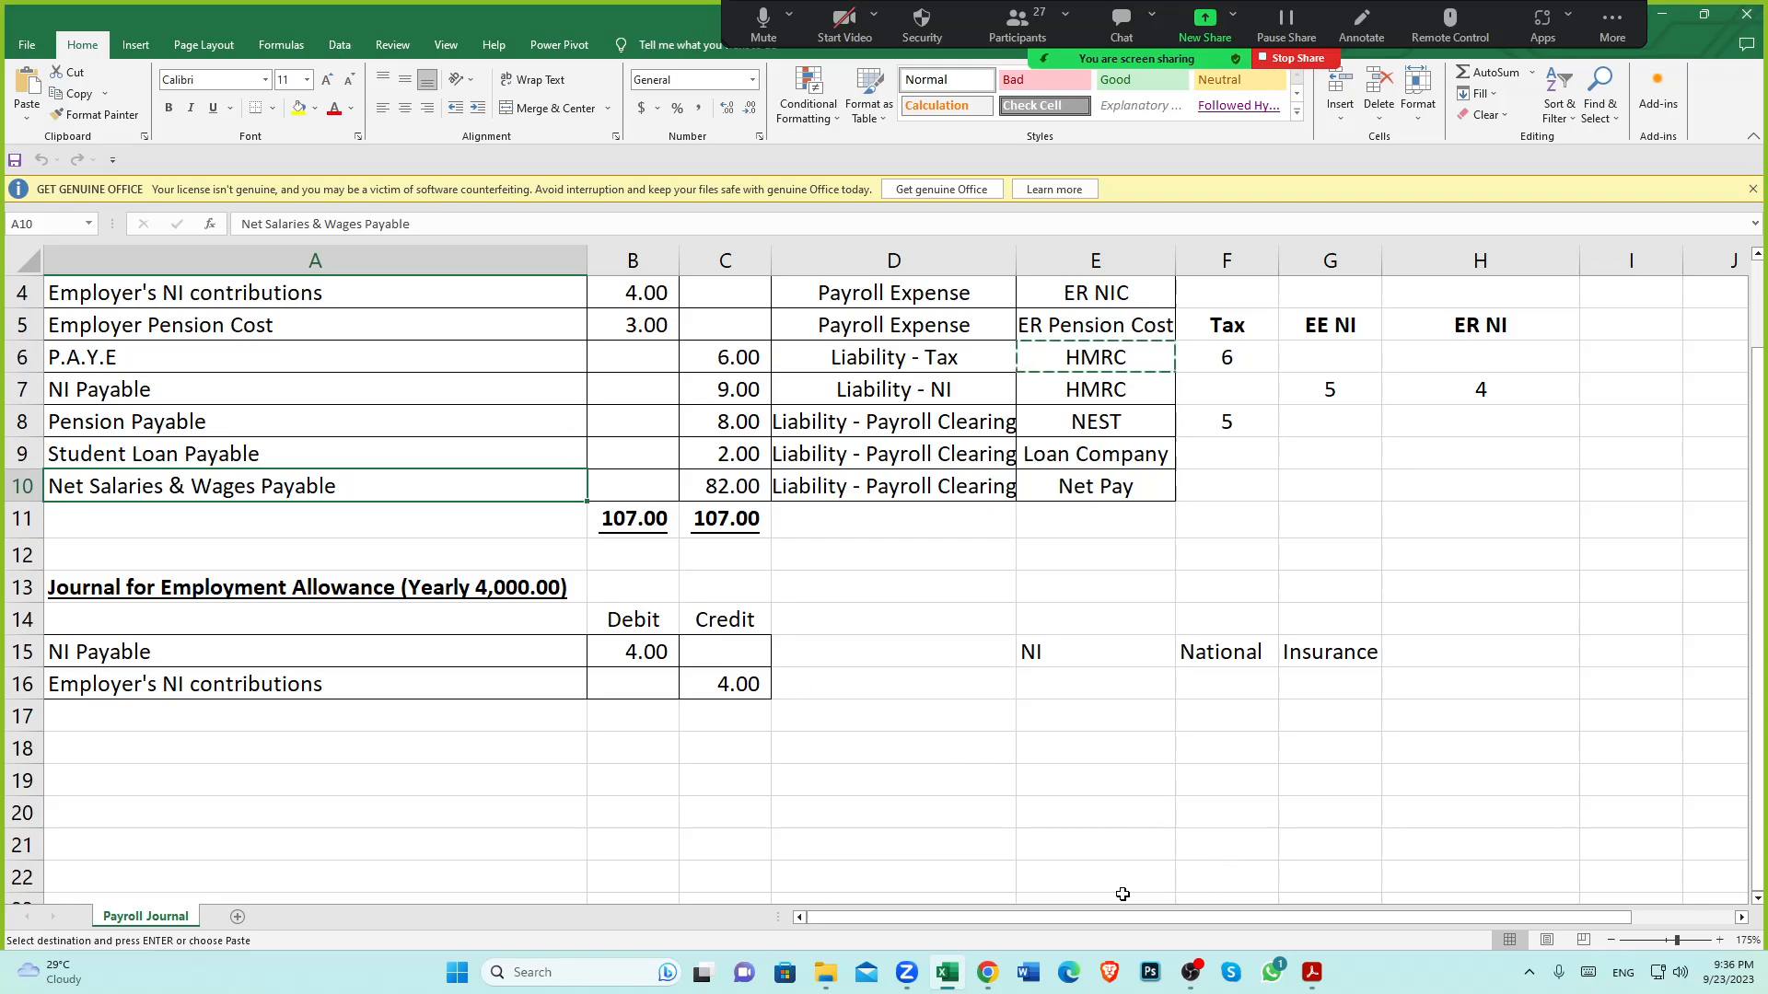
Compare the Xero journal's out-of-balance amount with the Net Pay report total in PAYPARTIP.pdf
click(1001, 974)
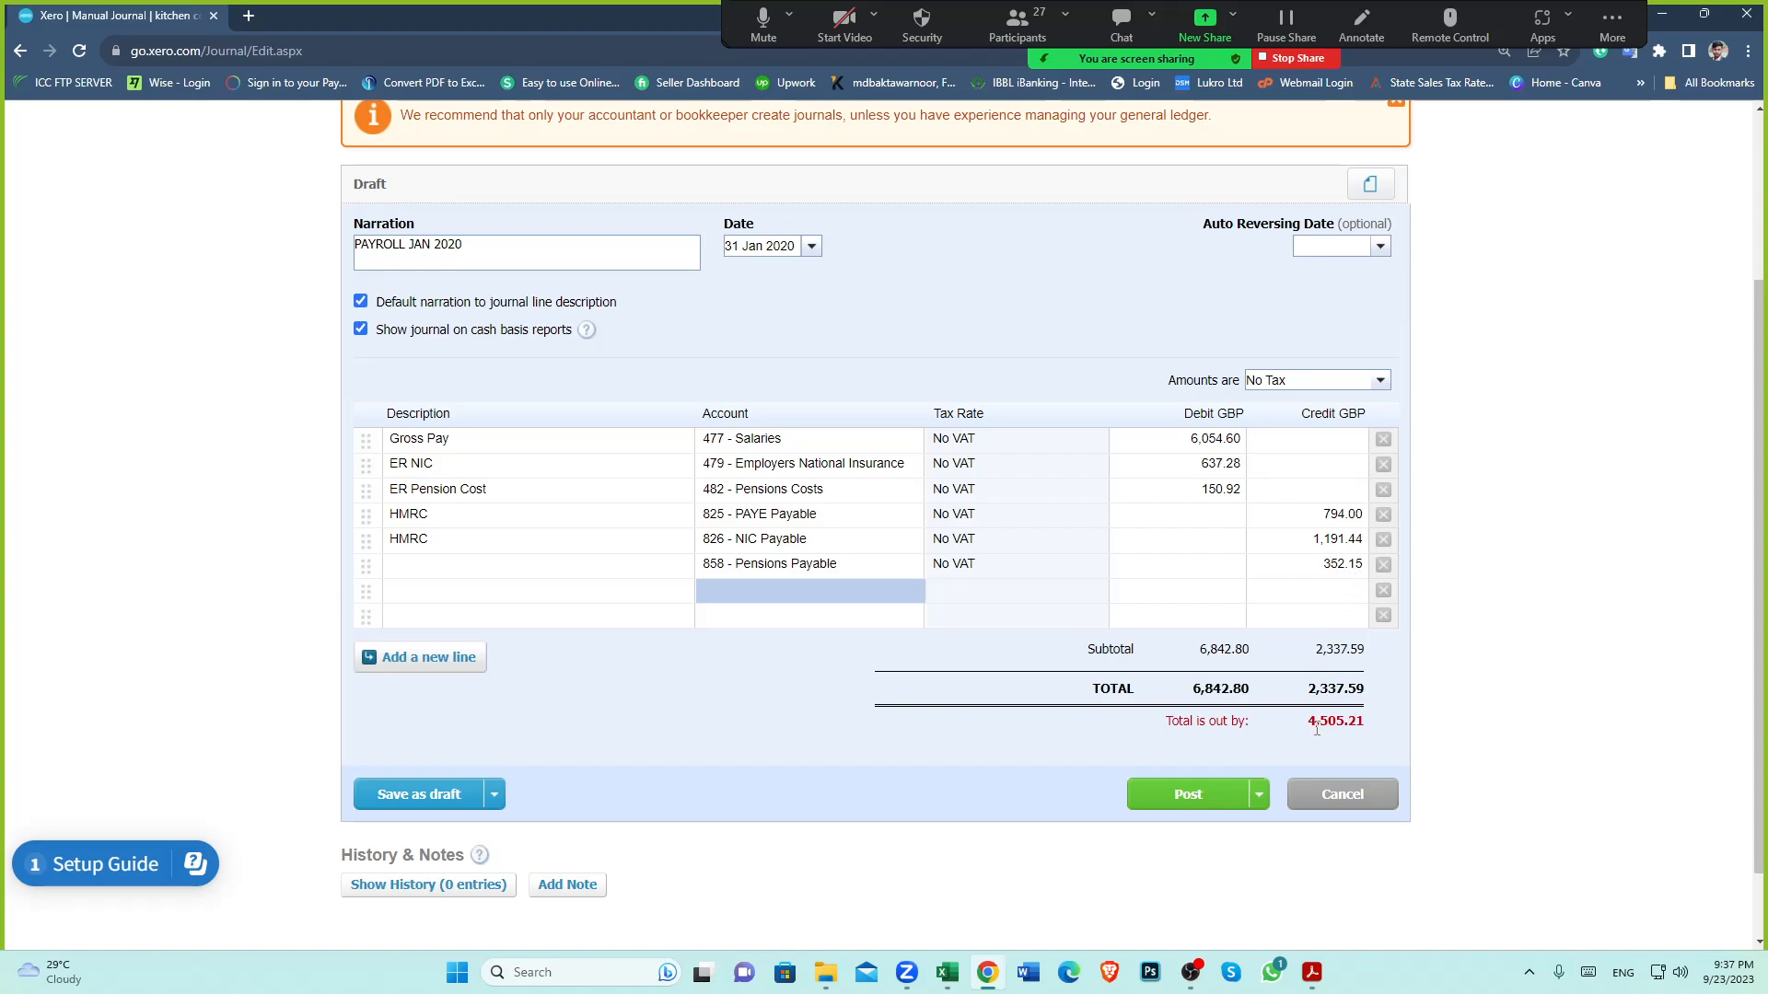
drag(1313, 723, 1366, 732)
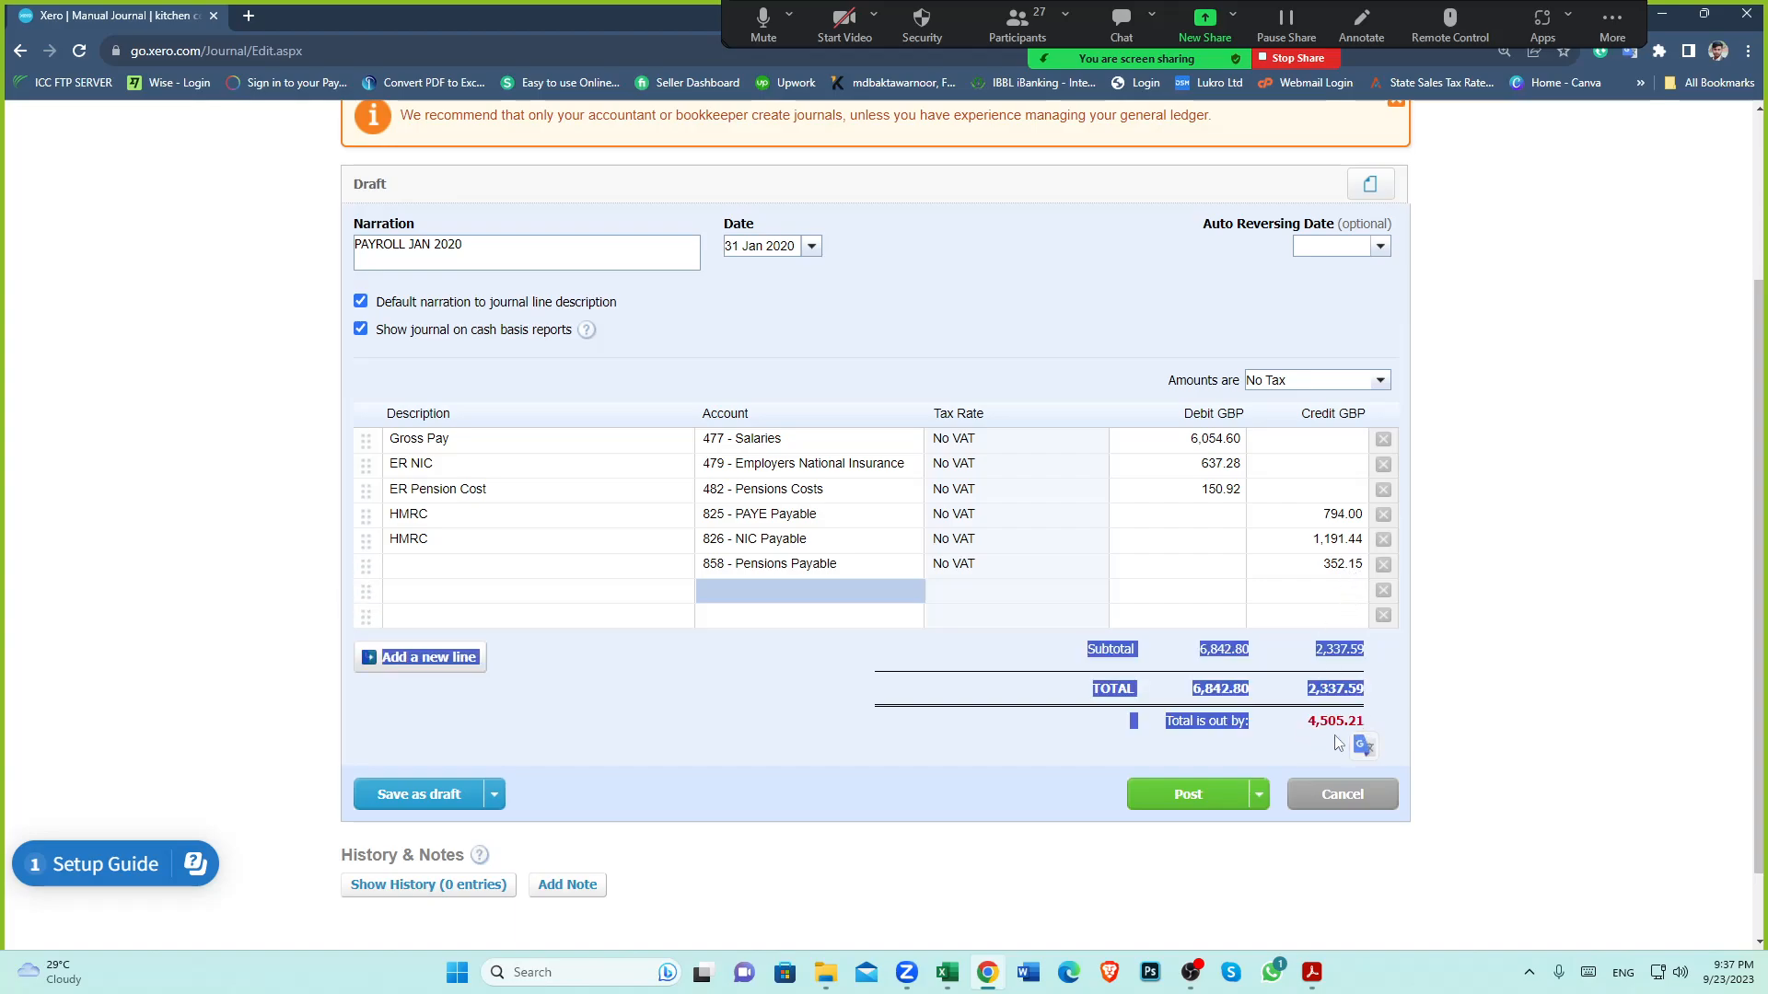
click(1336, 738)
mouse_move(1315, 978)
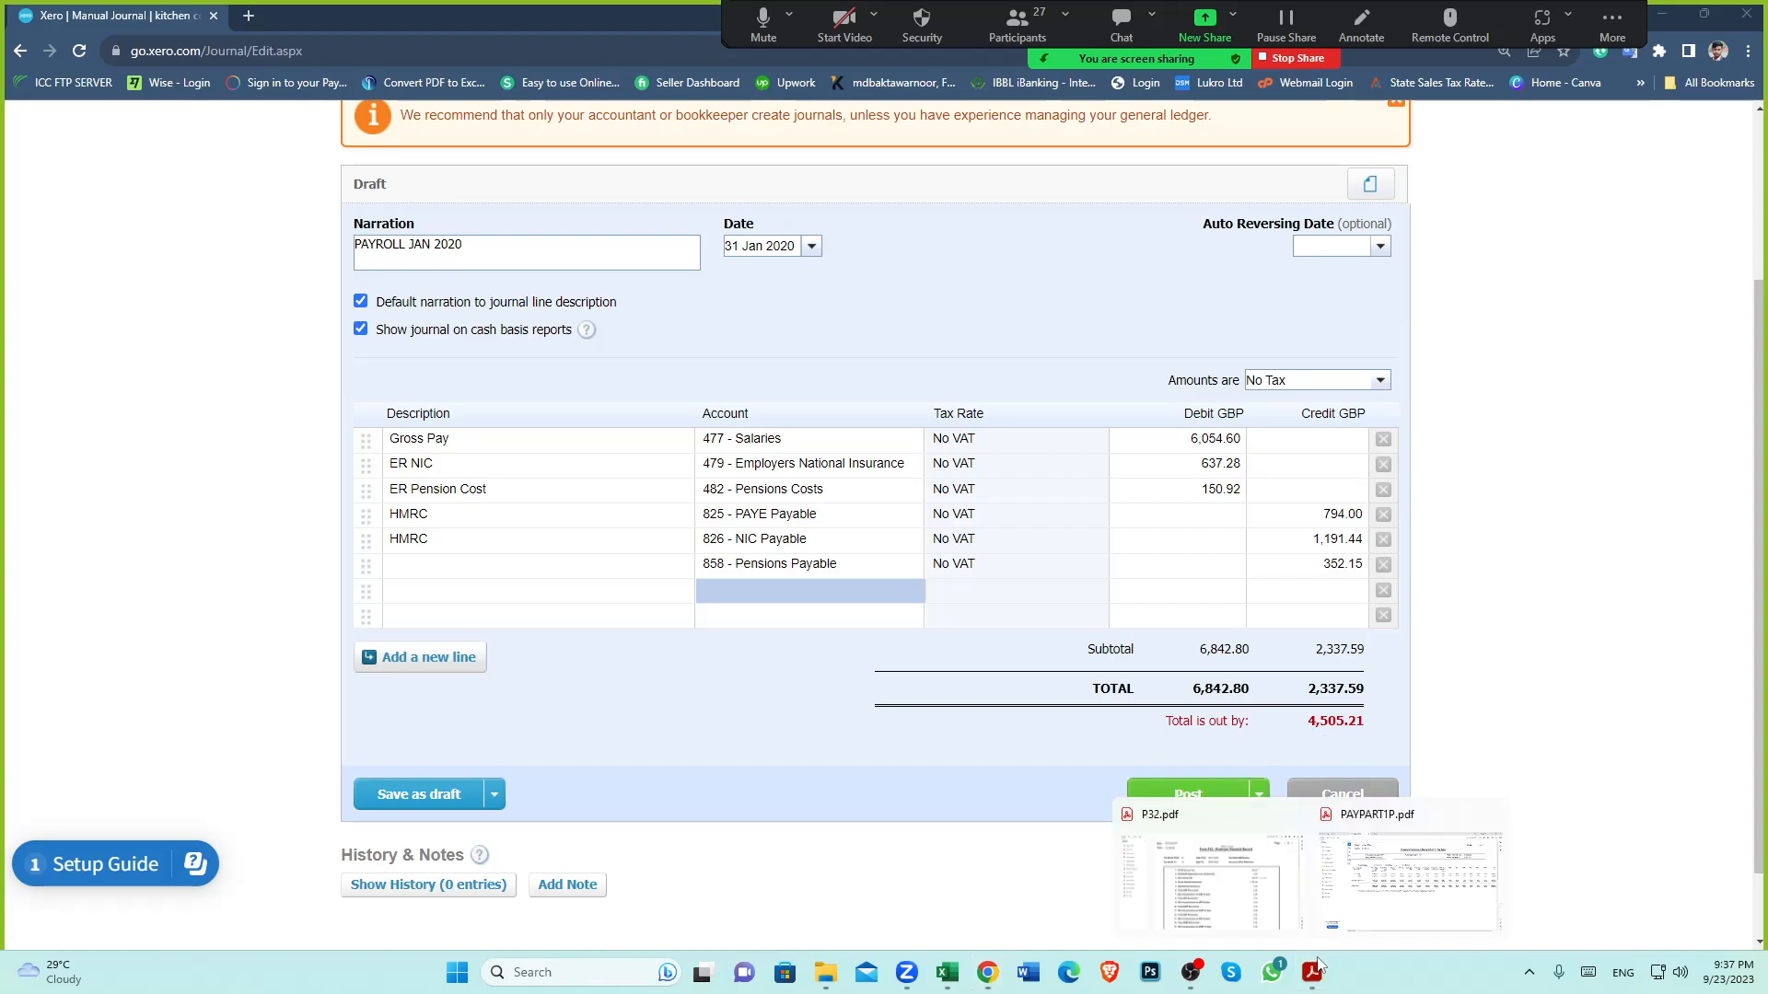
click(1393, 847)
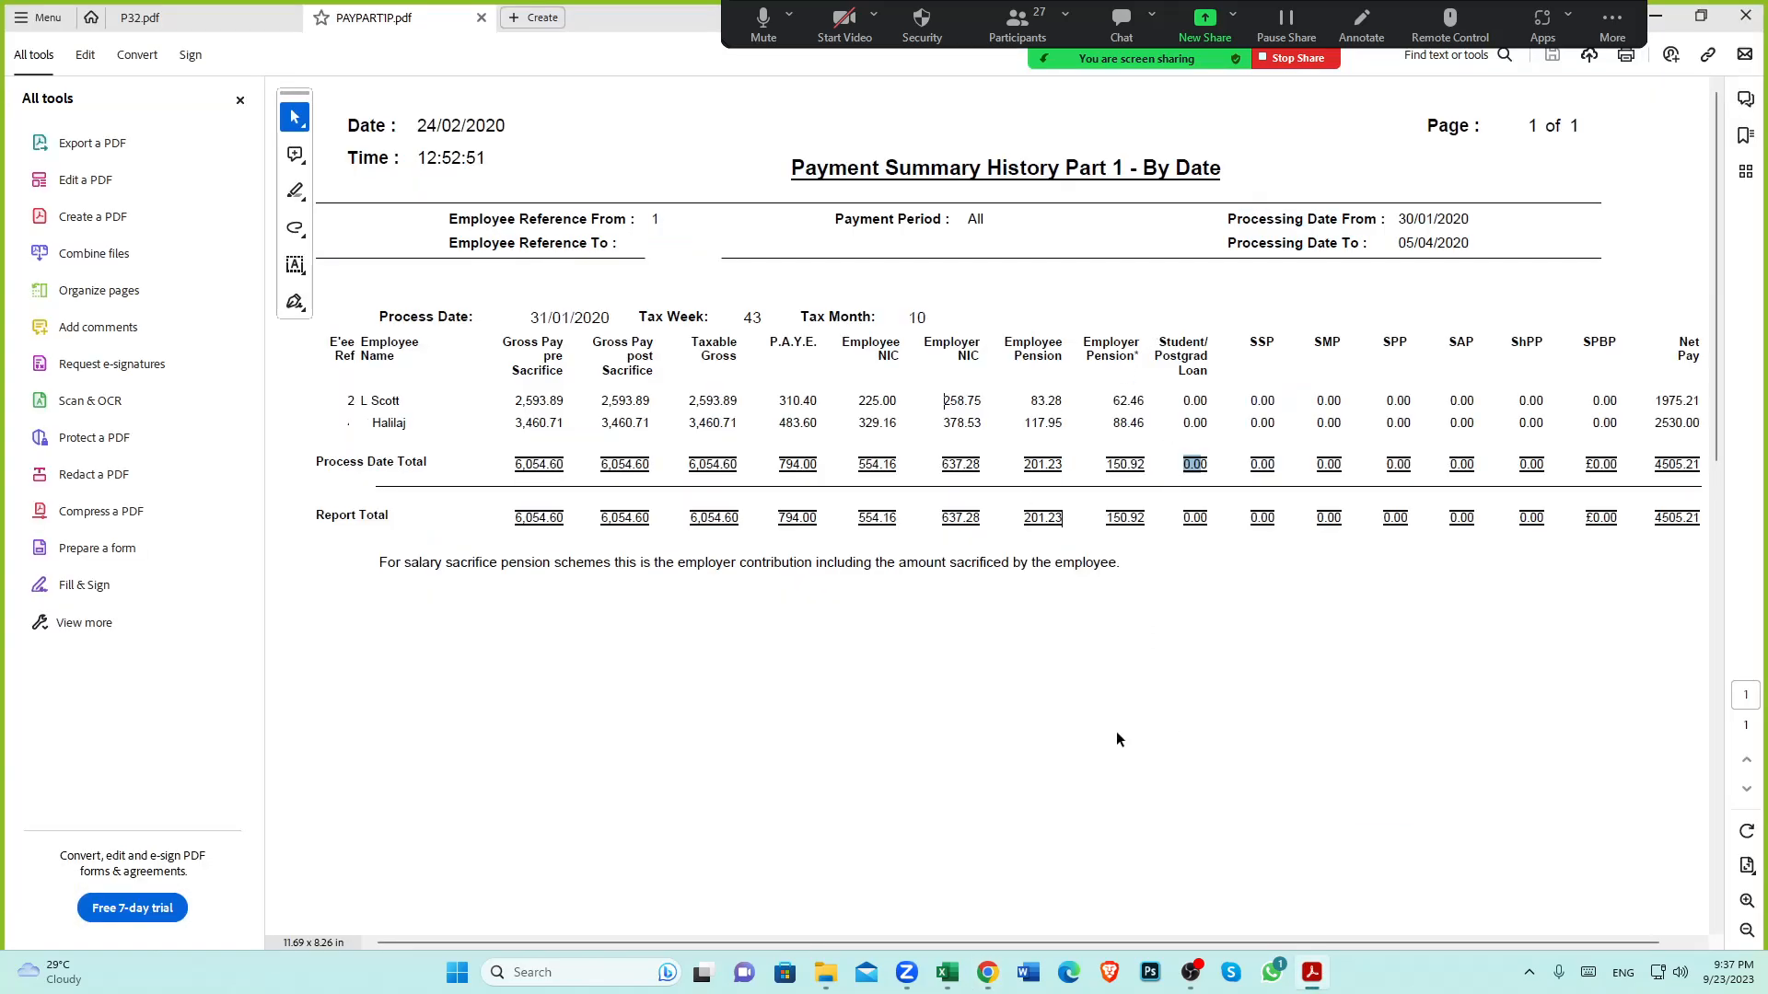
drag(1190, 944, 1225, 947)
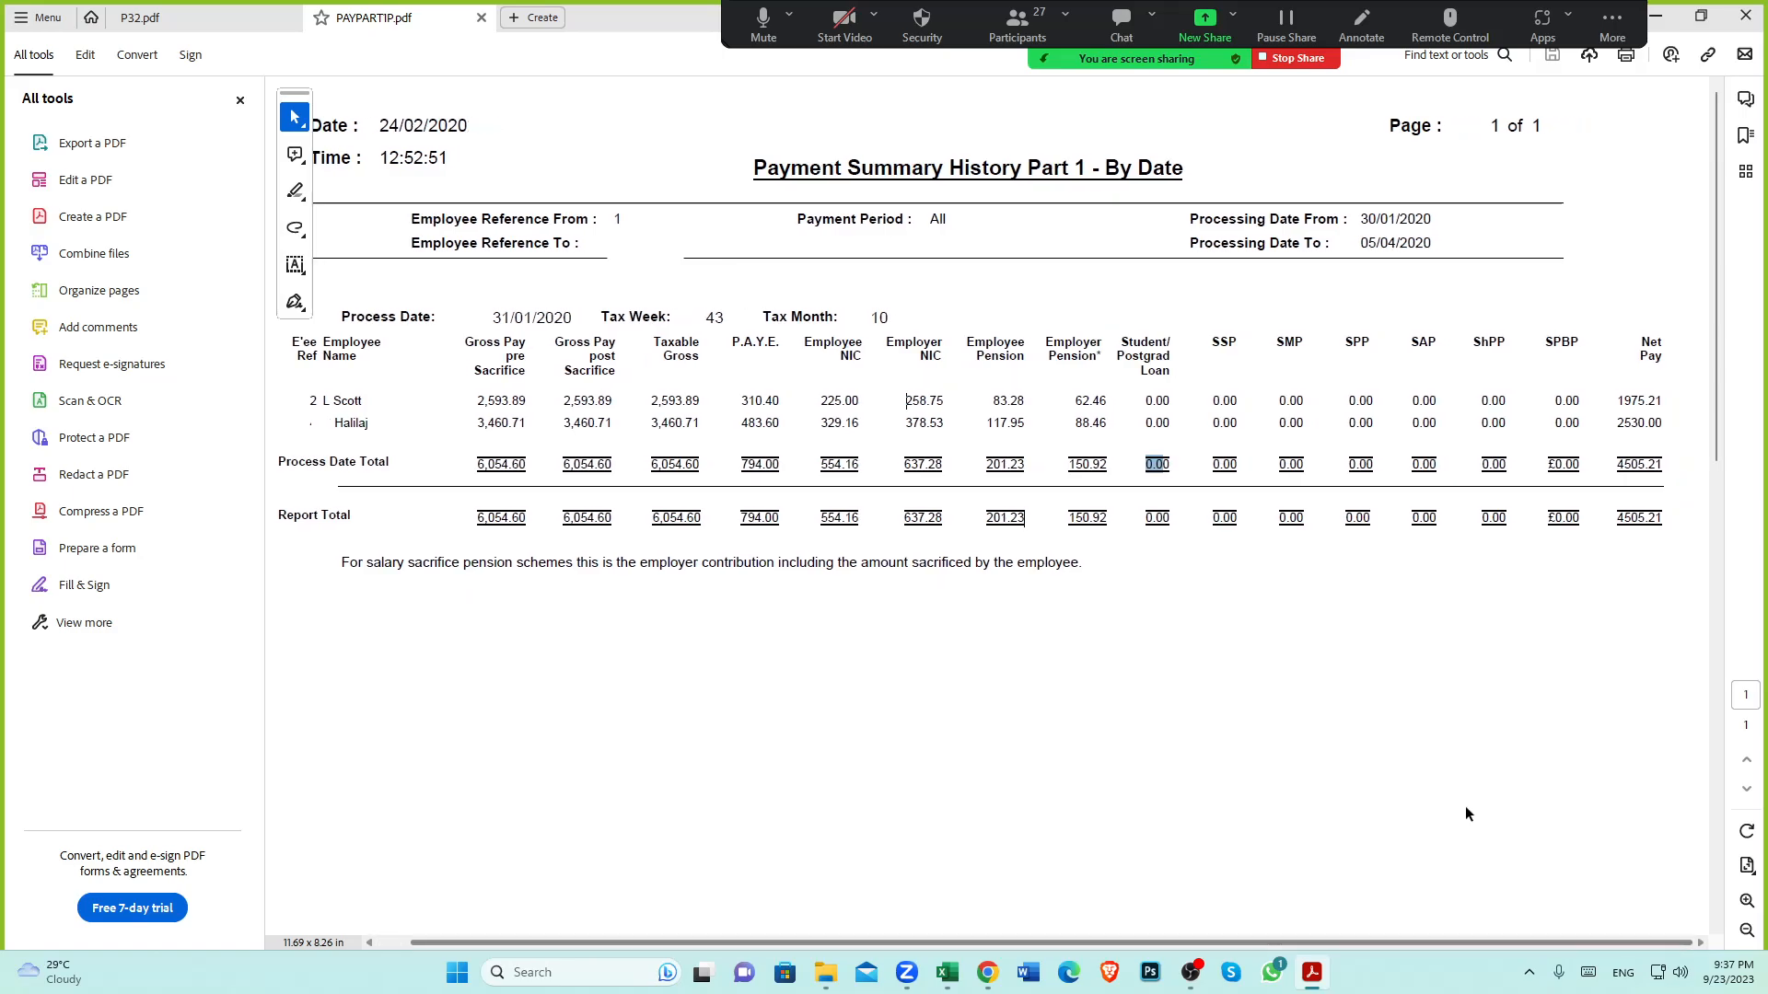
click(1640, 348)
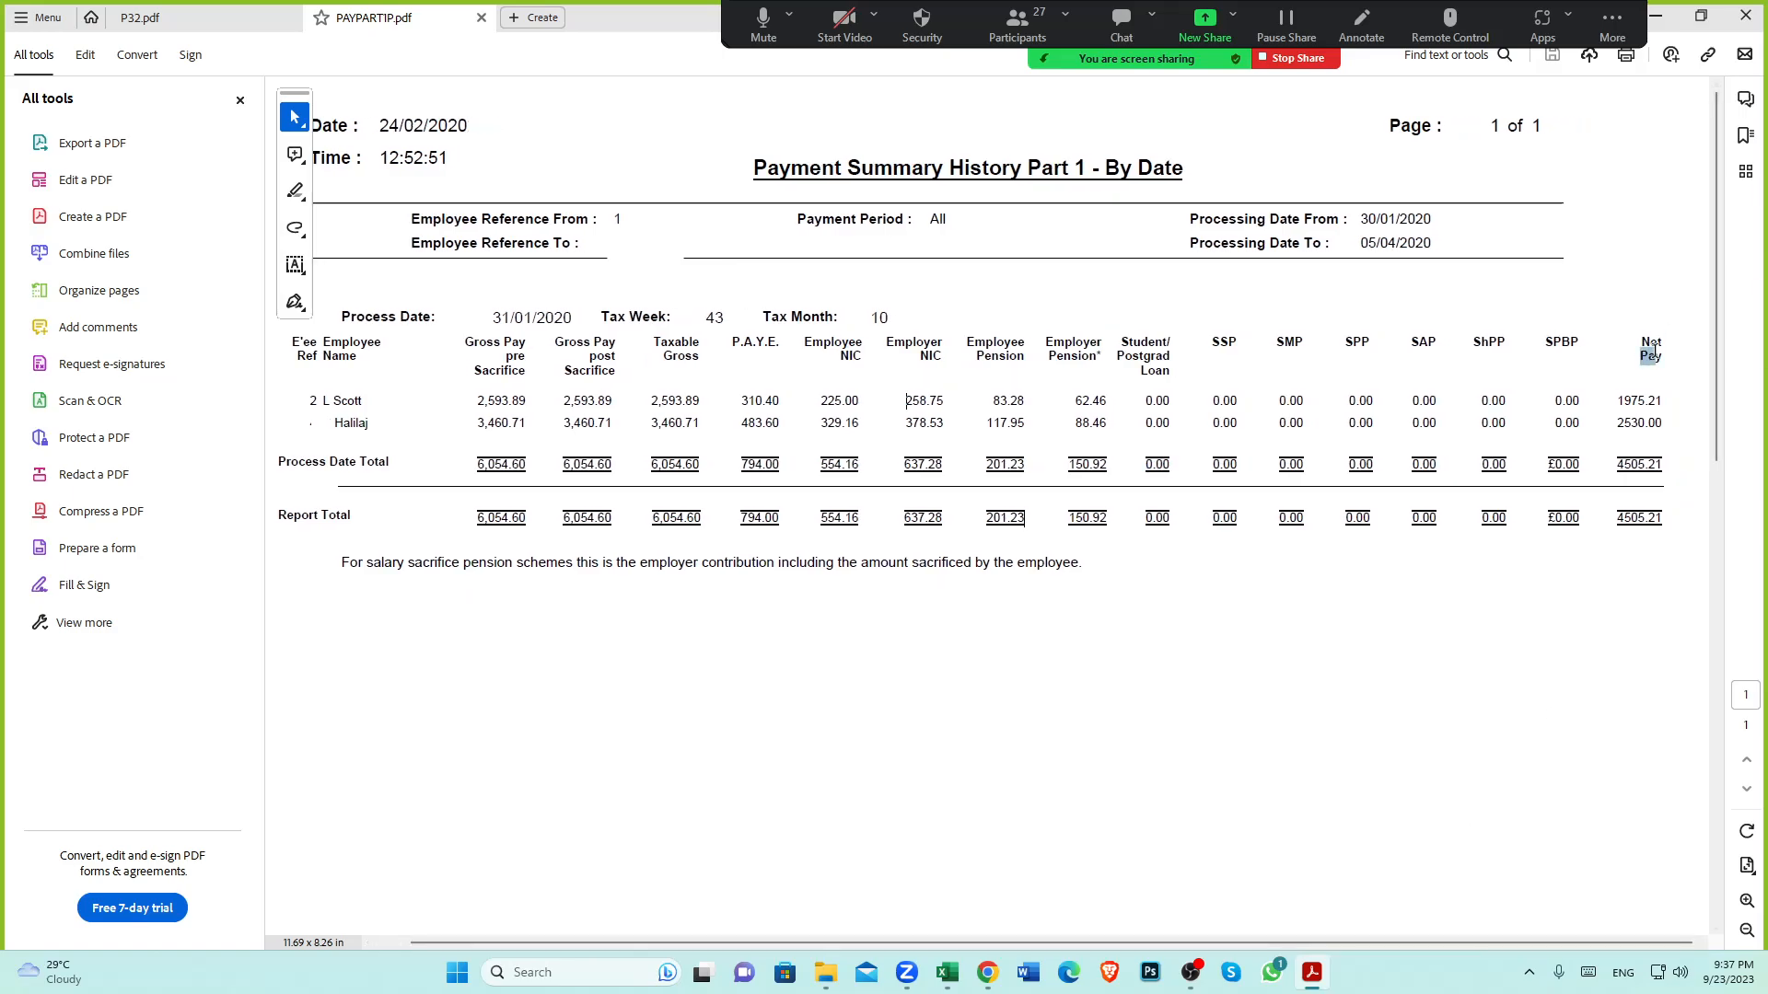
drag(1618, 518, 1666, 519)
Return to the Xero journal, and switch to Excel to recheck the Net Salaries & Wages Payable line
click(987, 973)
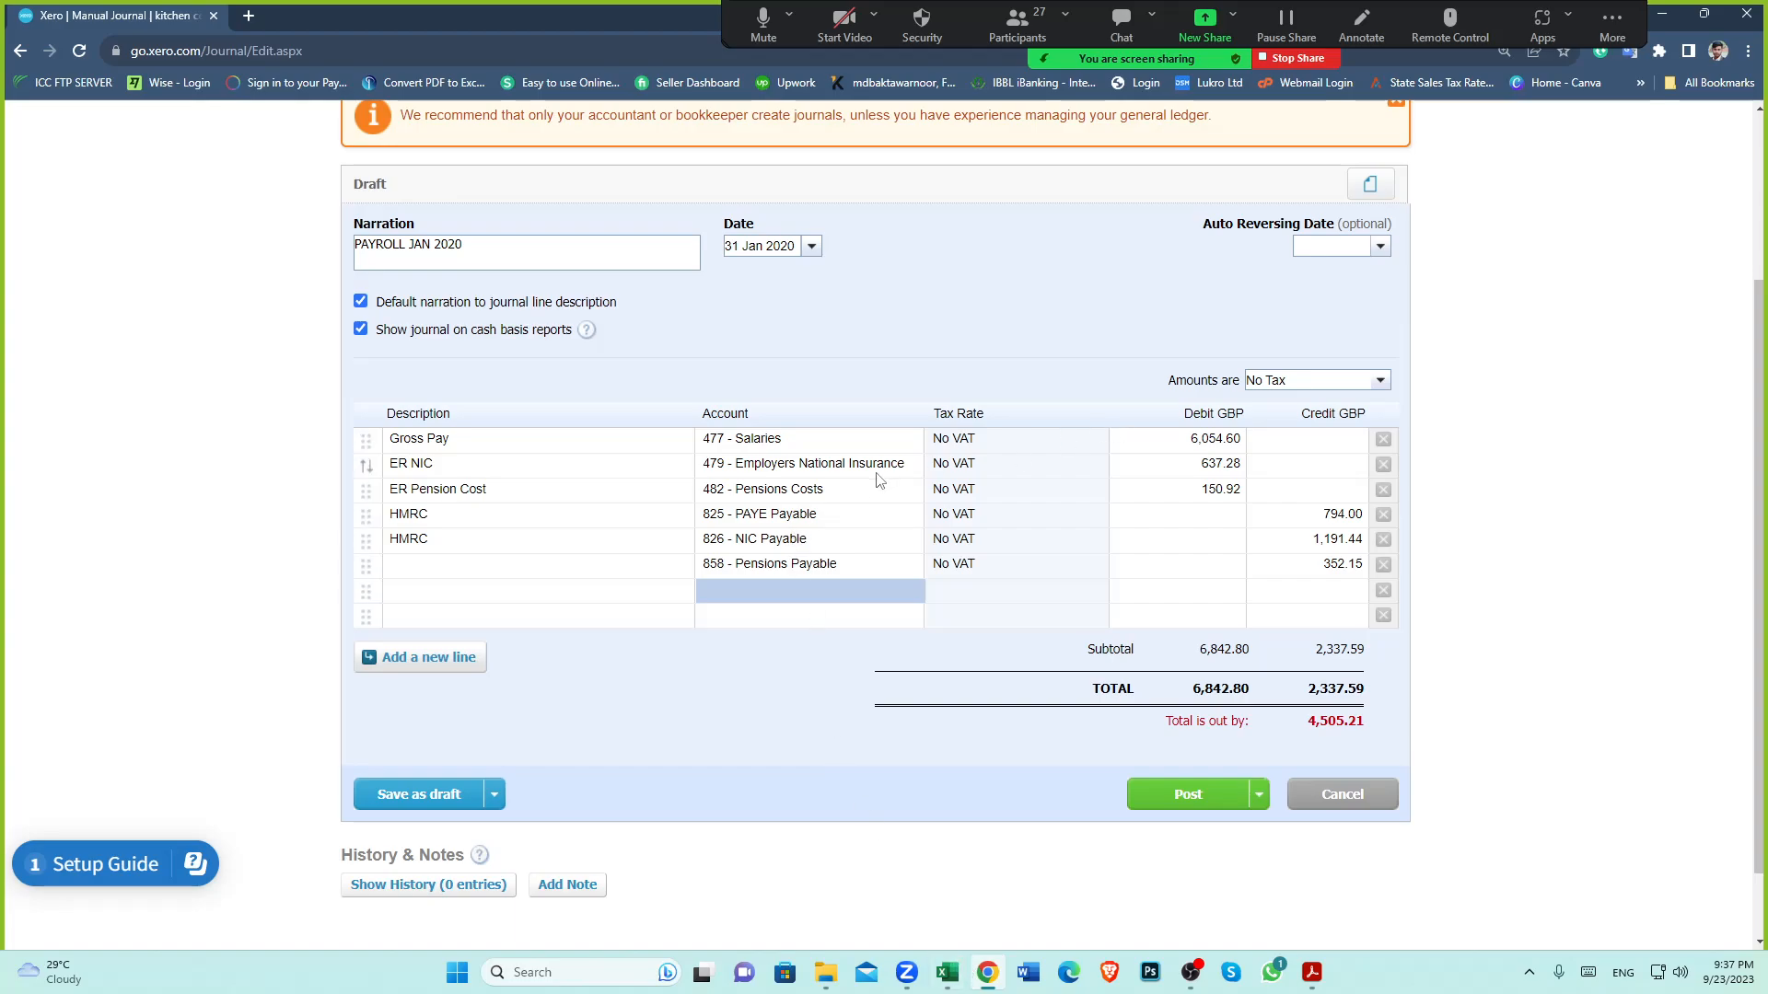
click(947, 973)
click(157, 529)
click(175, 490)
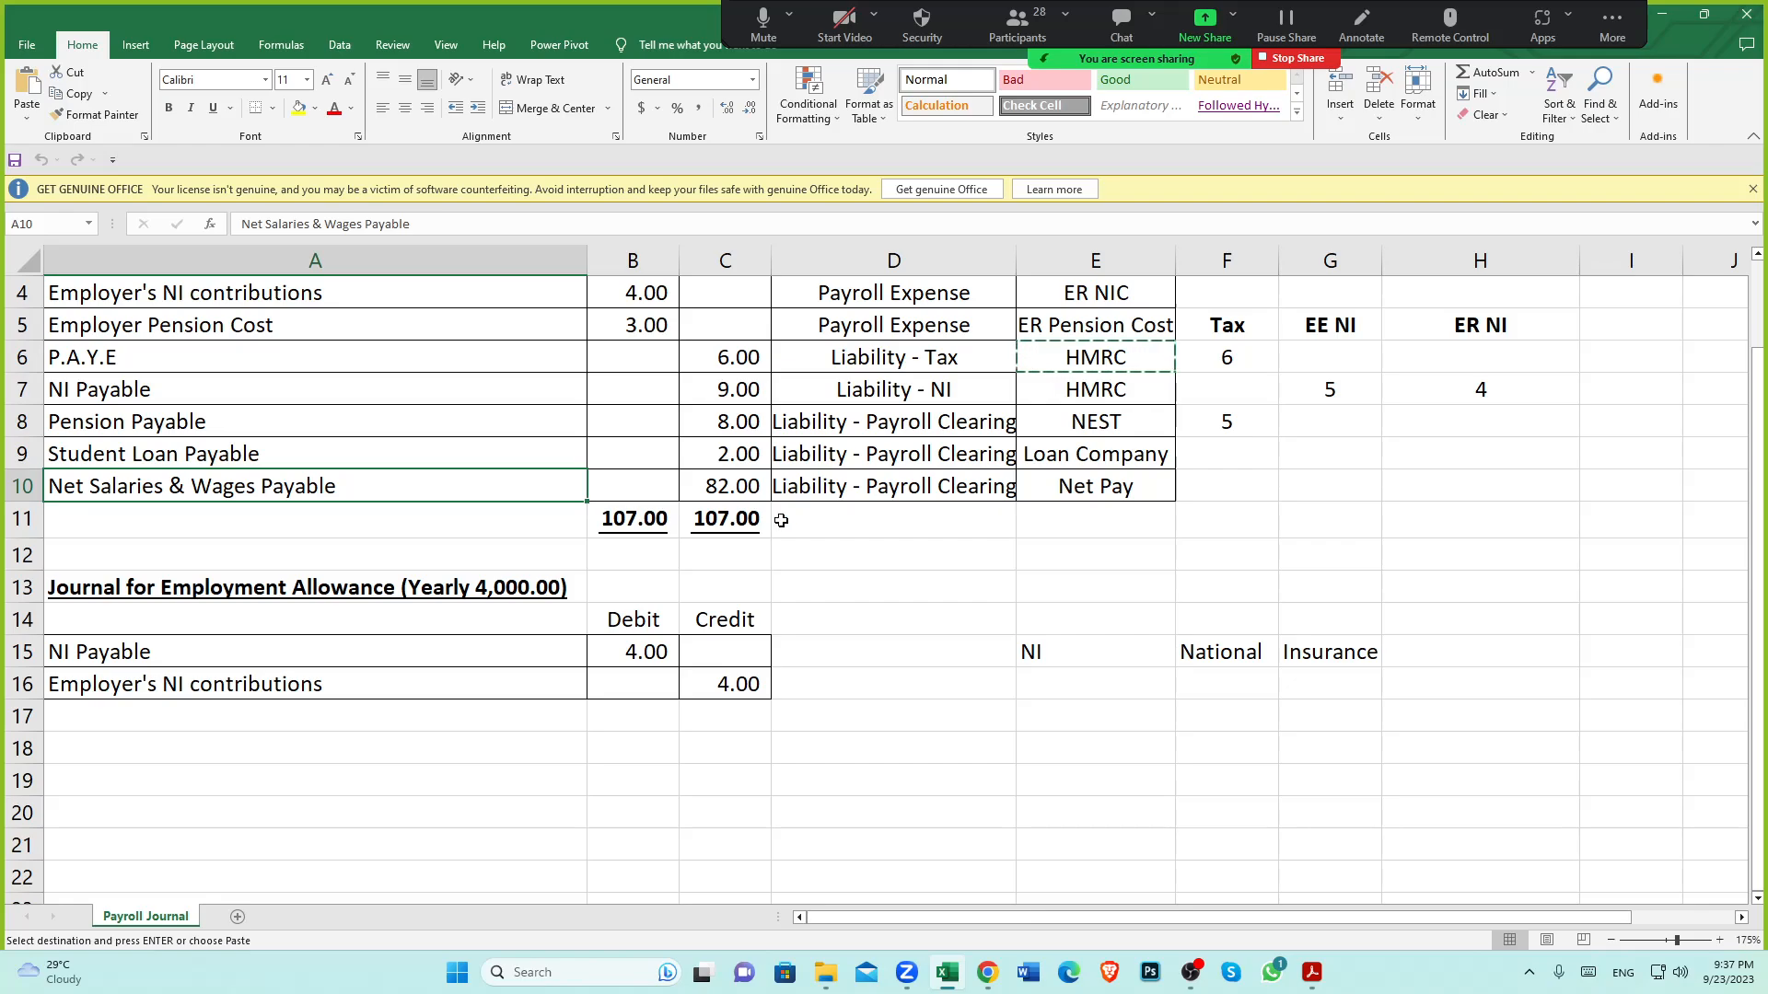
Recheck the out-of-balance amount in the Xero journal against the Net Pay column in PAYPARTIP.pdf
click(987, 973)
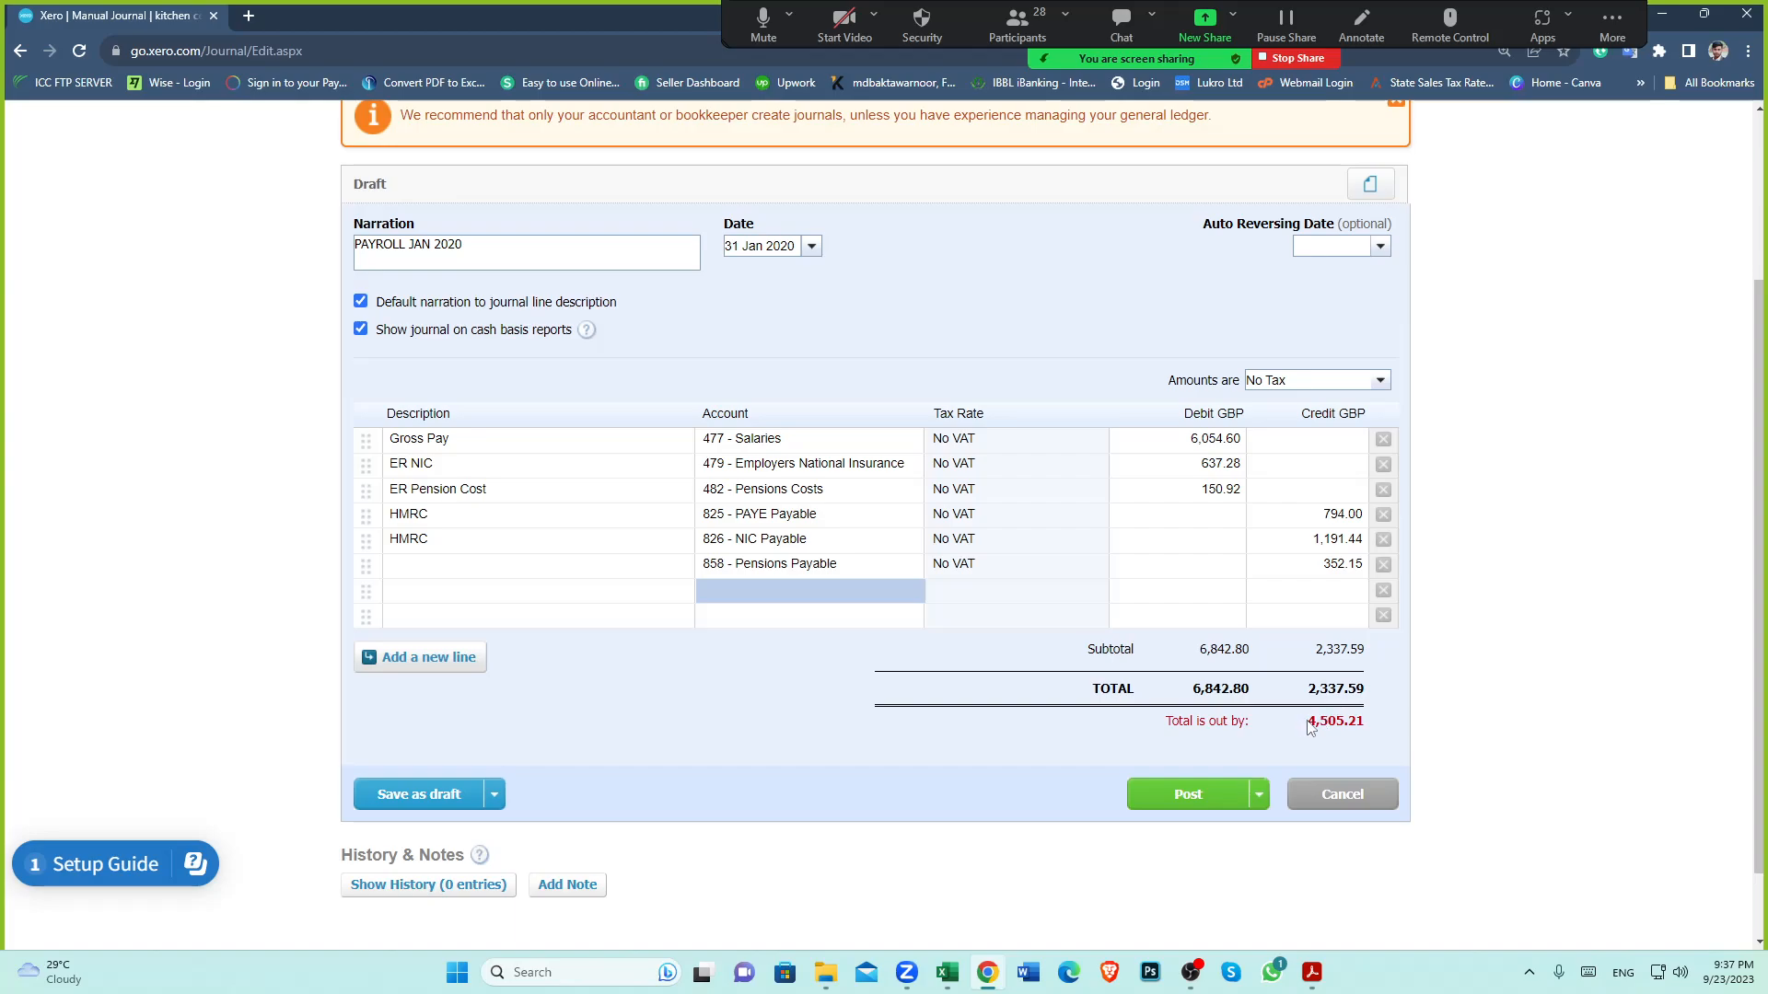
drag(1313, 722, 1350, 724)
mouse_move(1323, 976)
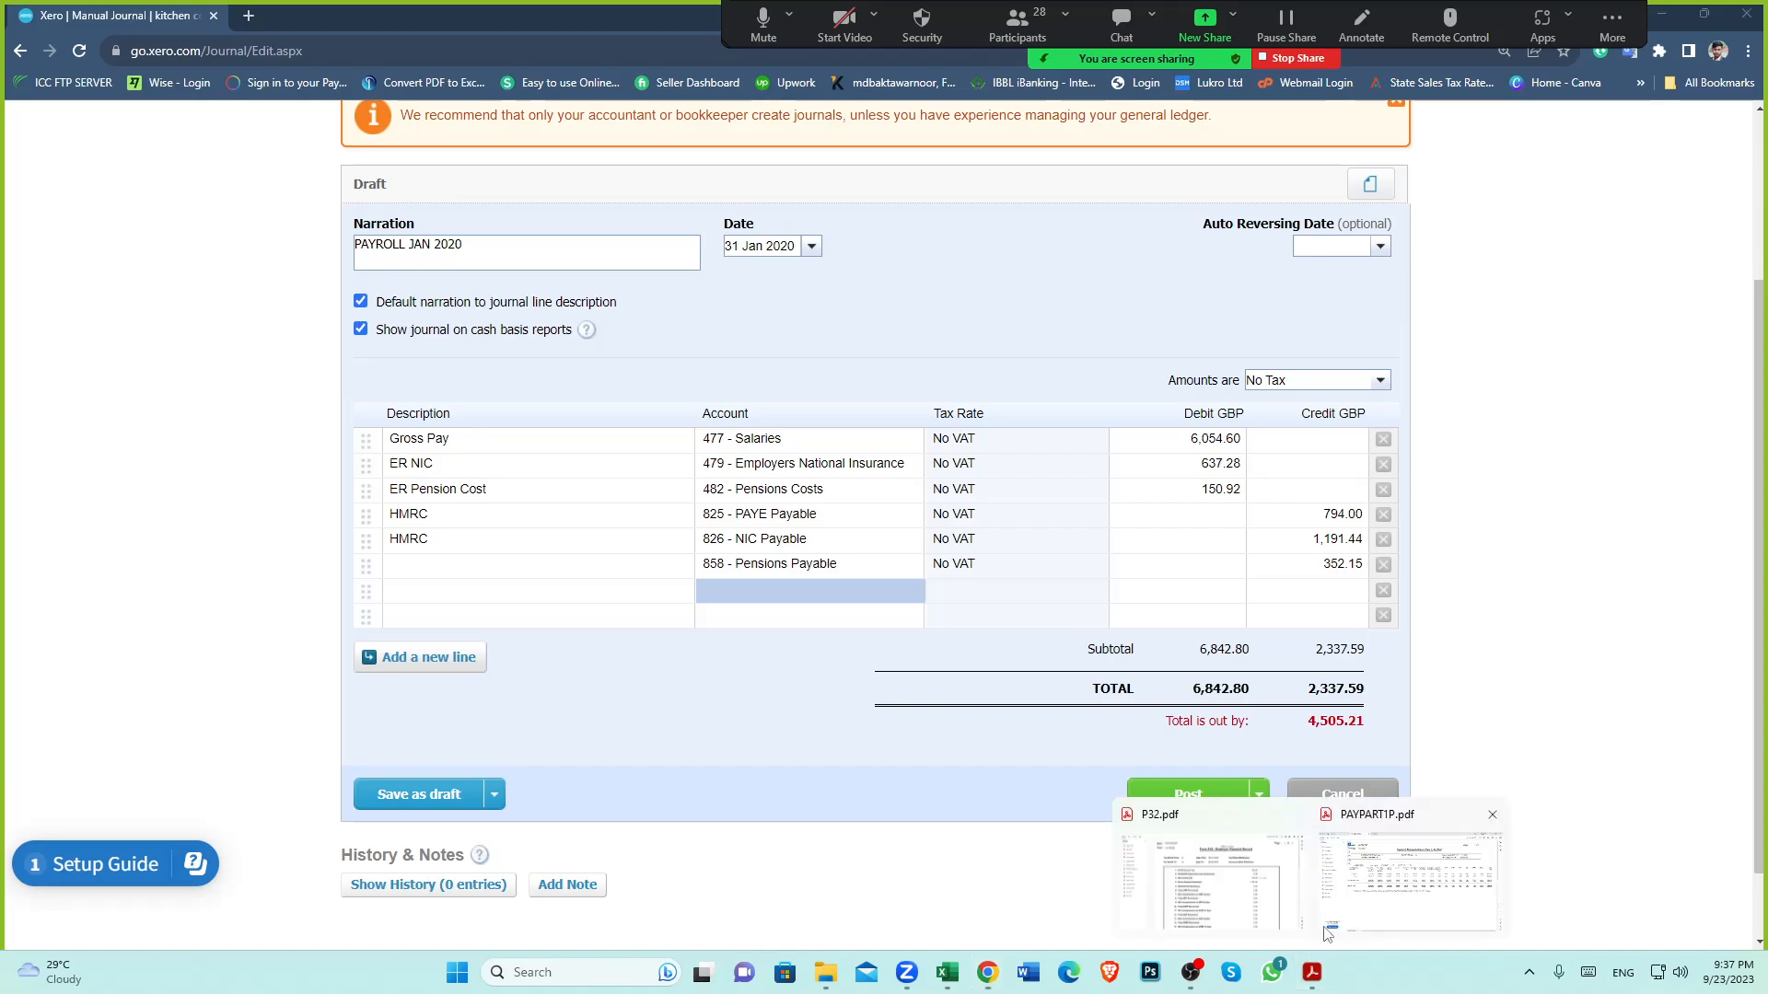
click(1365, 872)
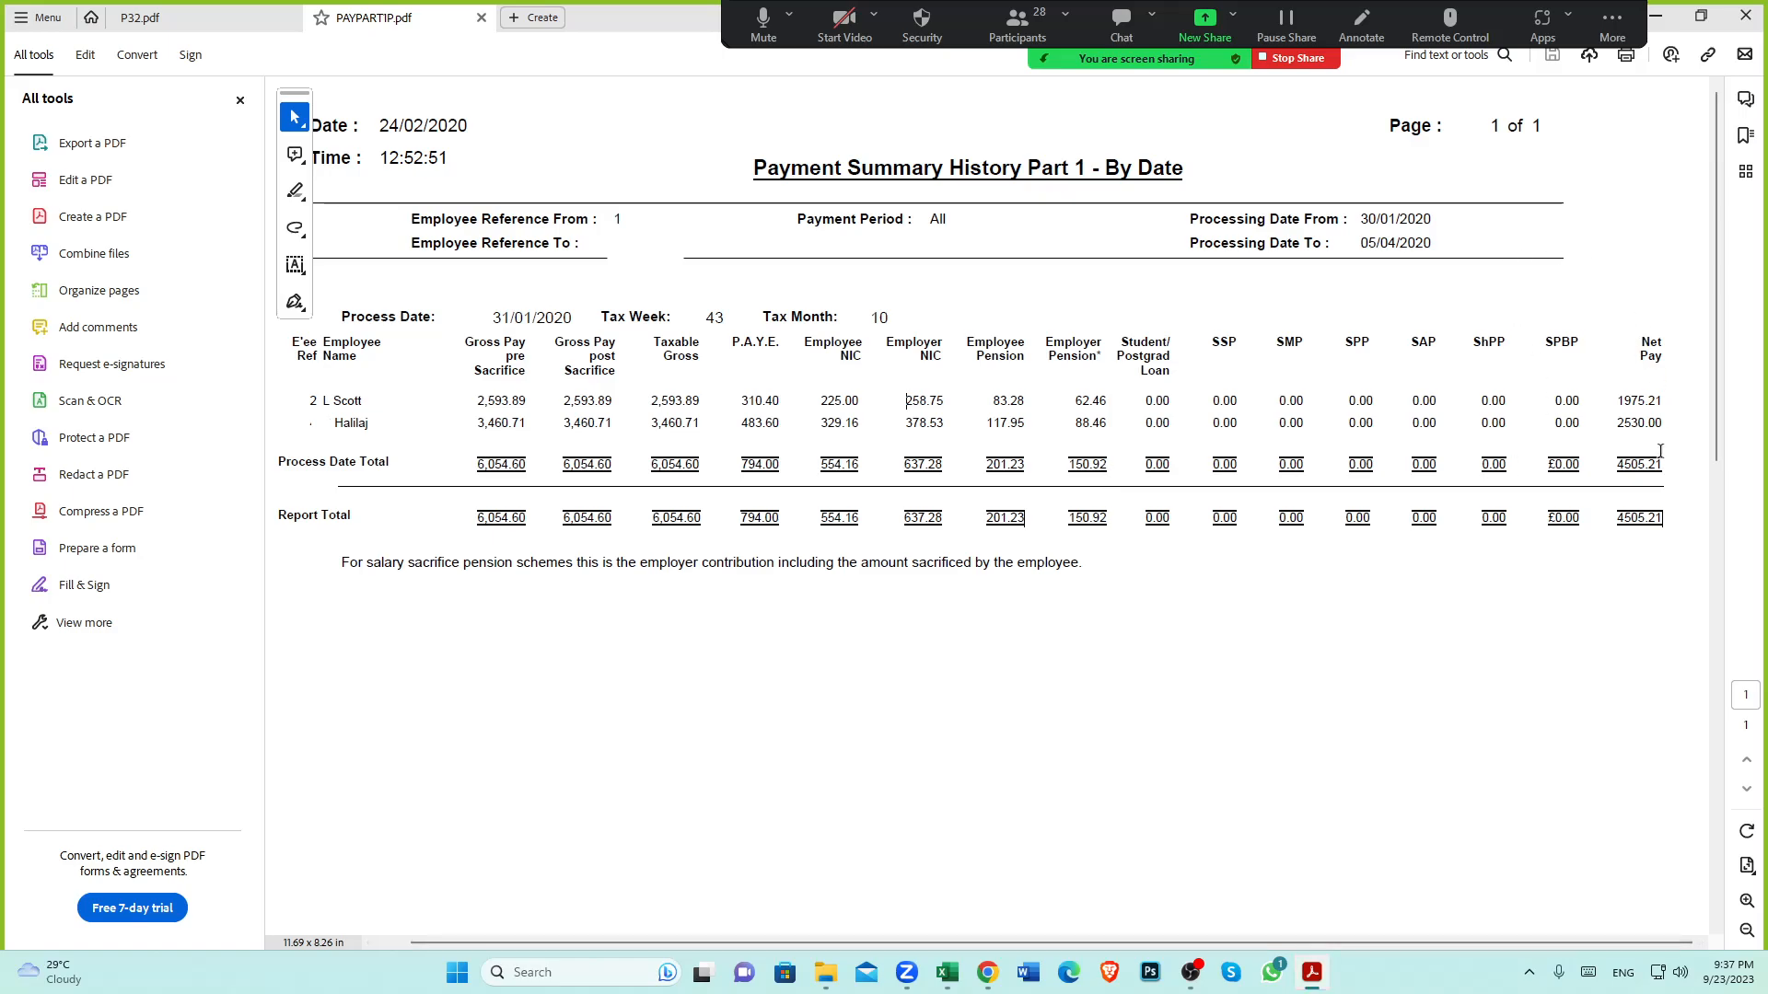
Examine the Net Pay report total and the Employee NIC total in PAYPARTIP.pdf
drag(1612, 518, 1664, 519)
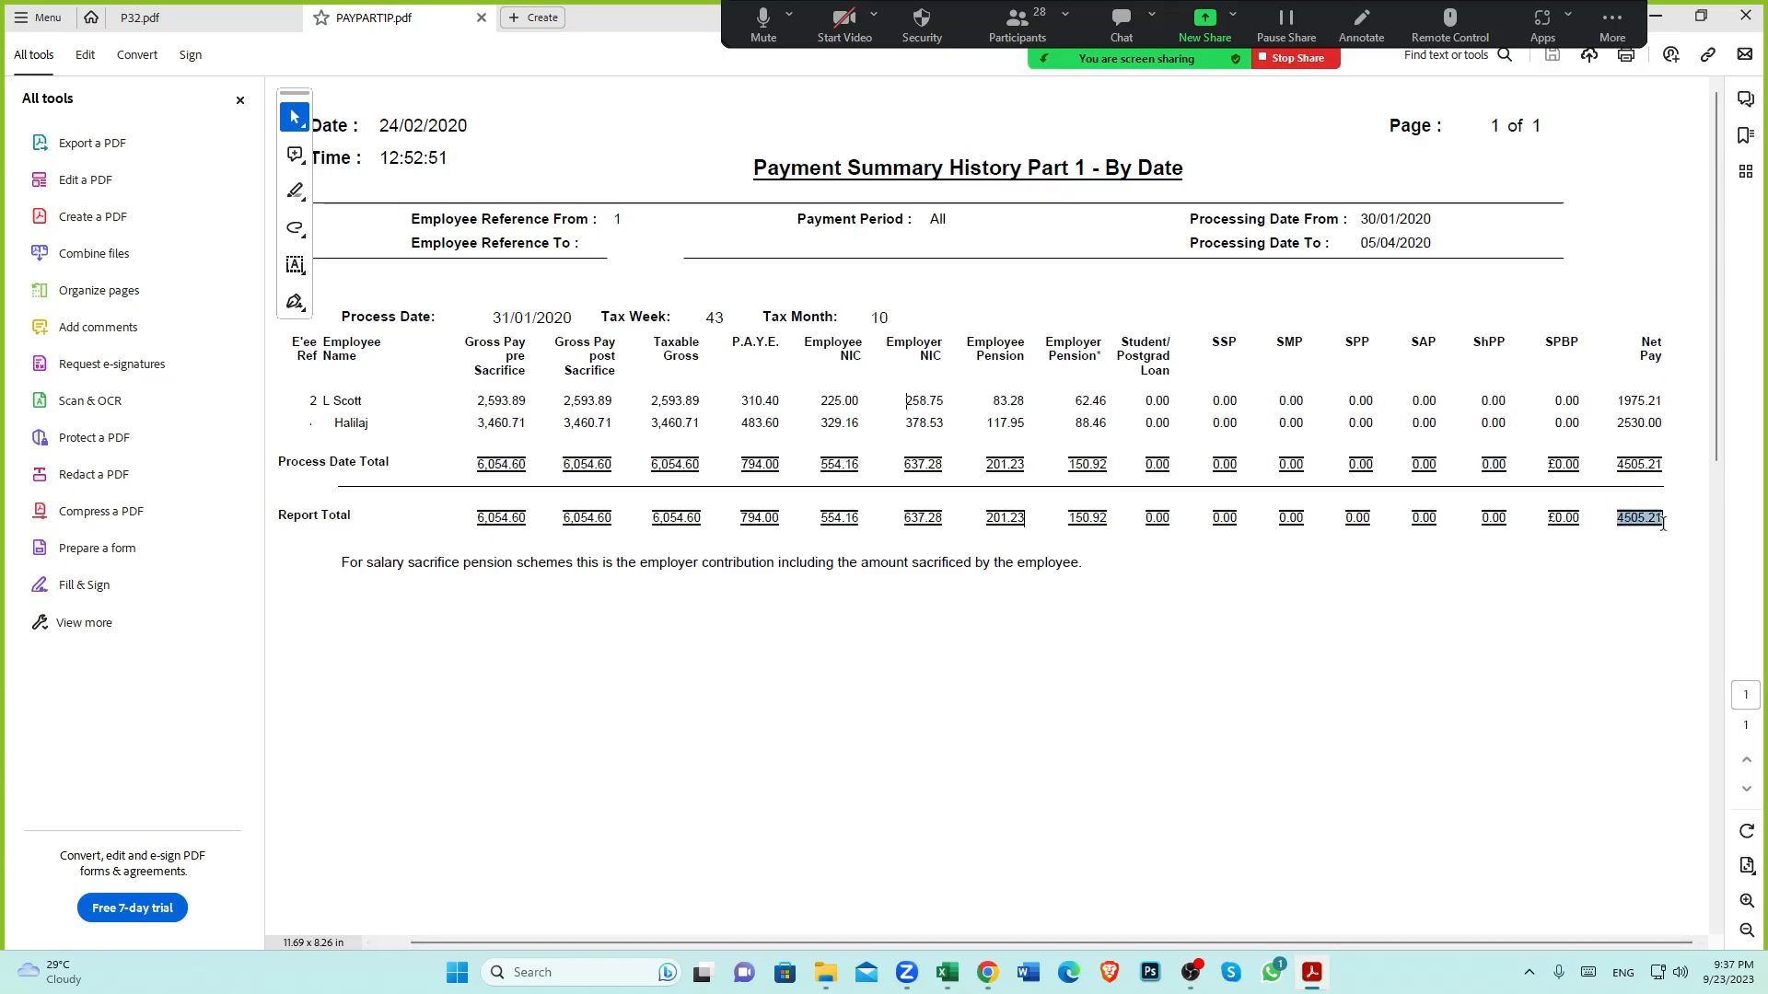
click(1477, 636)
drag(821, 464, 871, 469)
click(867, 495)
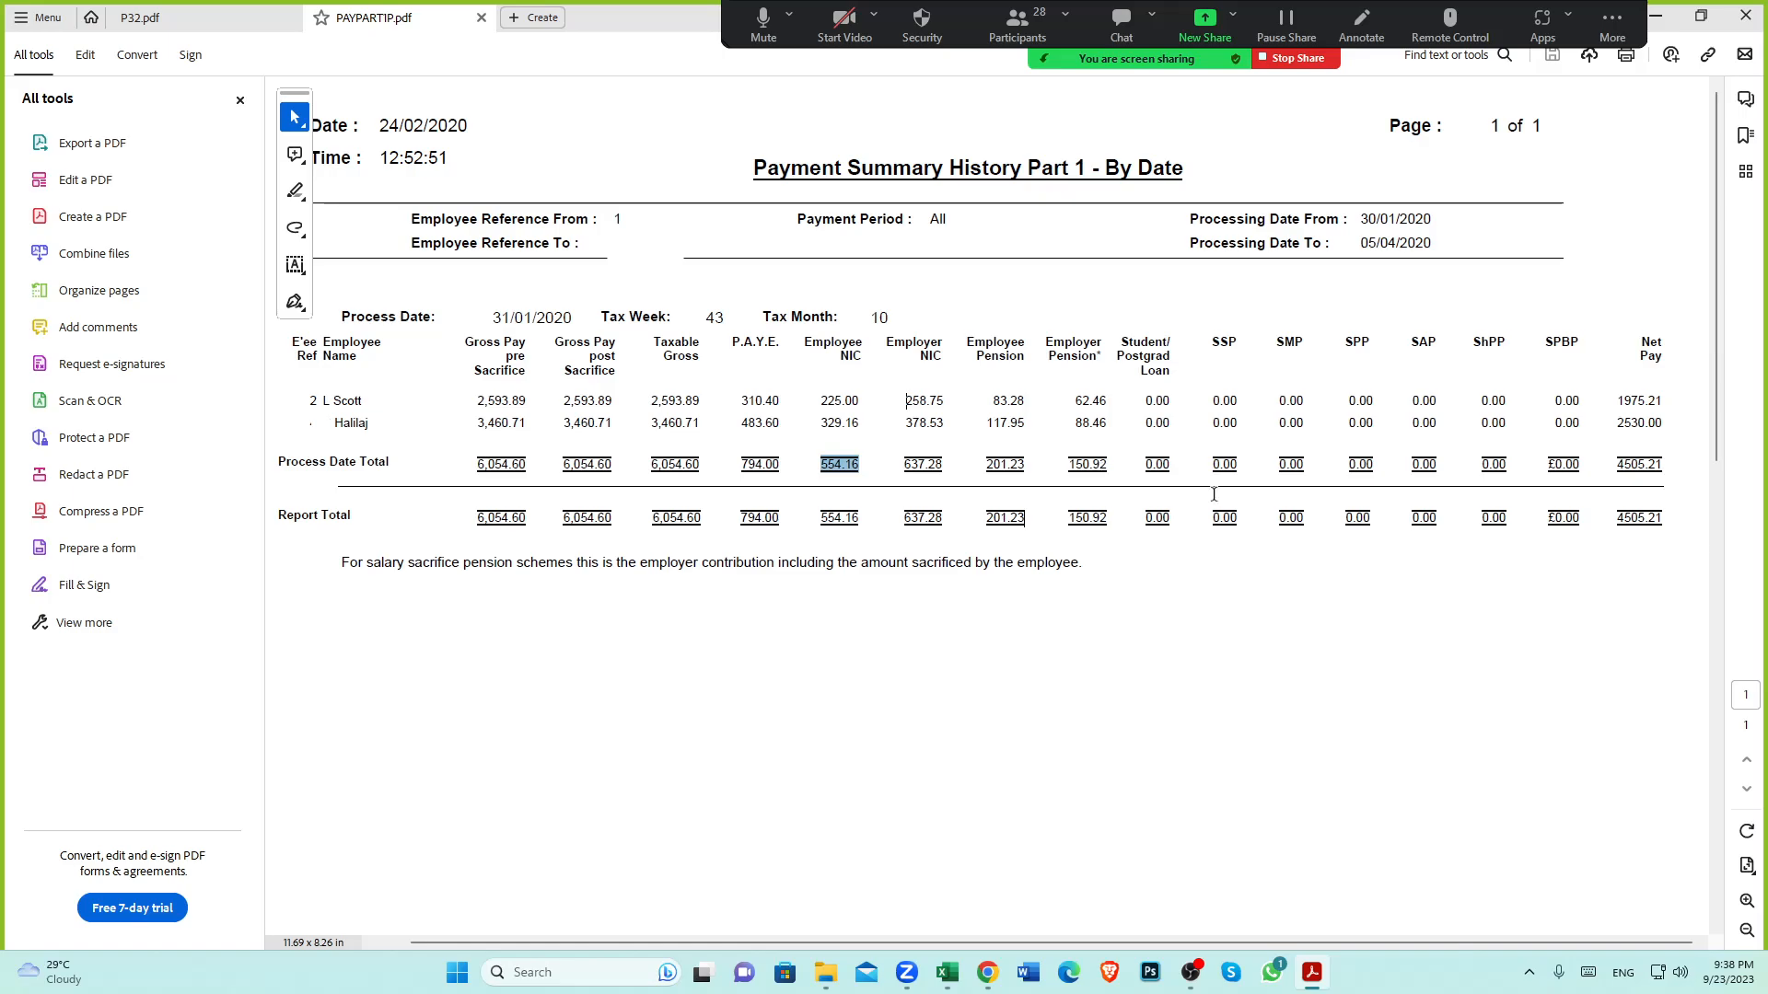
click(1453, 653)
Switch to the Xero journal, glancing at the Excel template, and add the balancing 4,505.21 credit line to account 814 - Wages Payable - Payroll
click(991, 974)
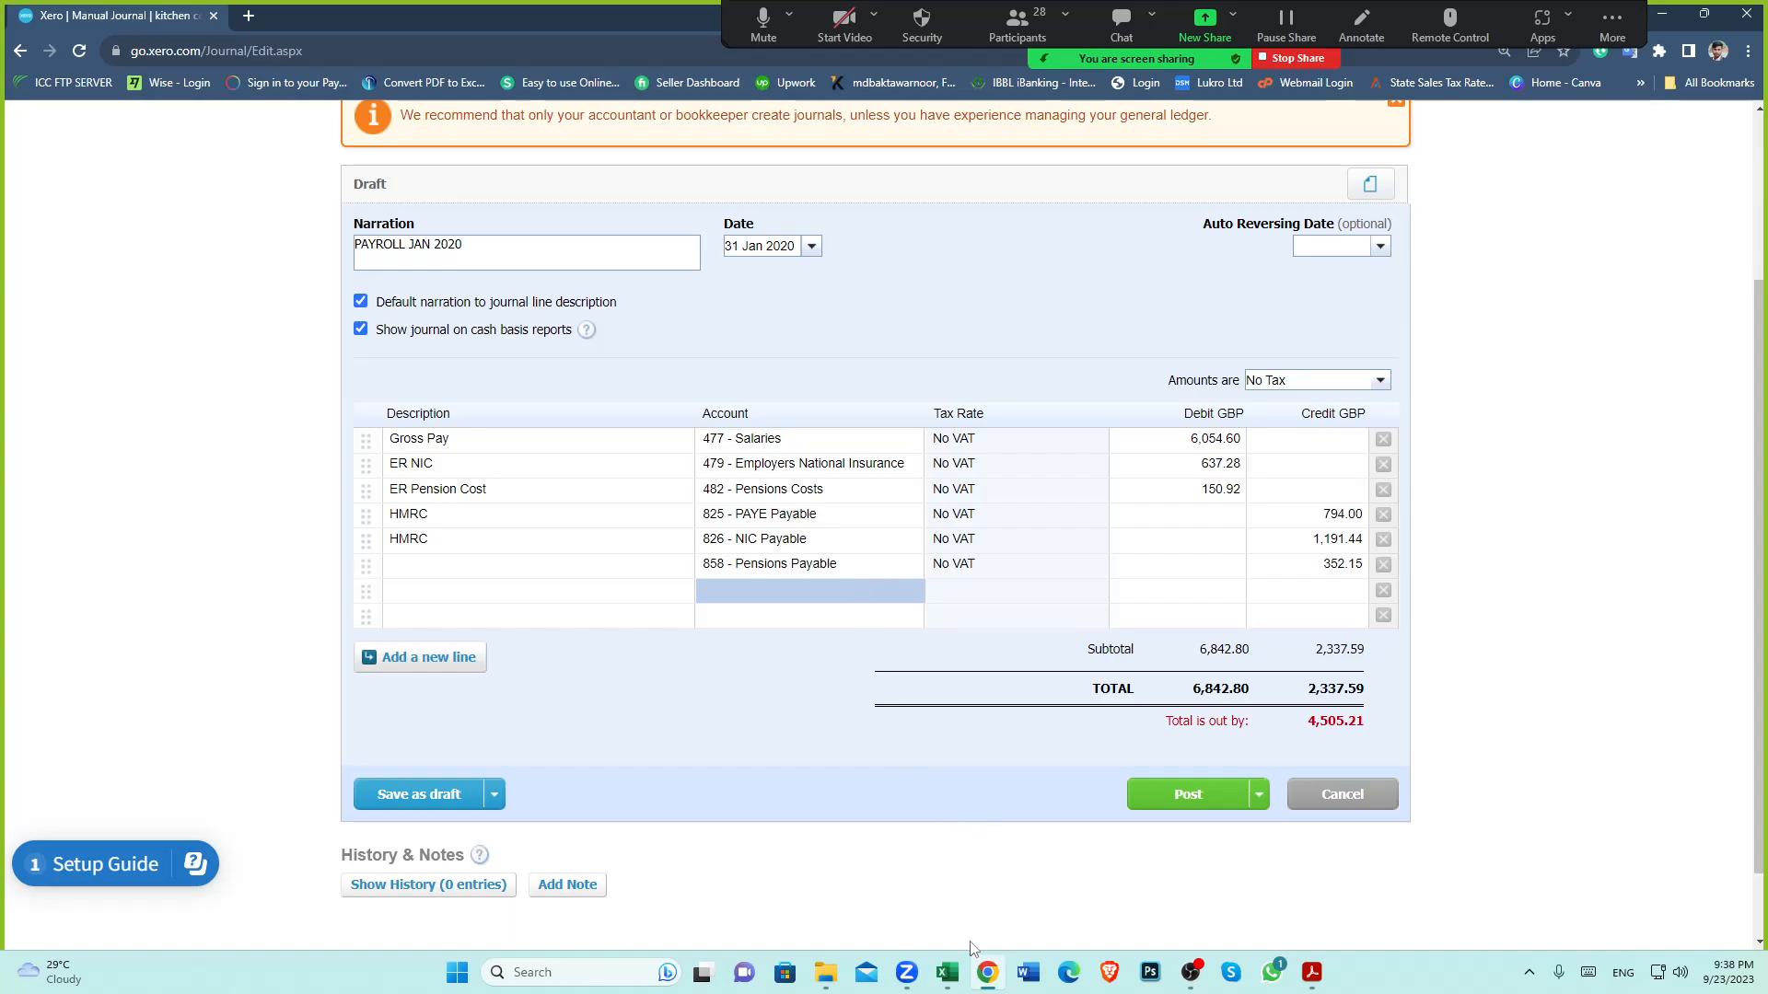
click(946, 973)
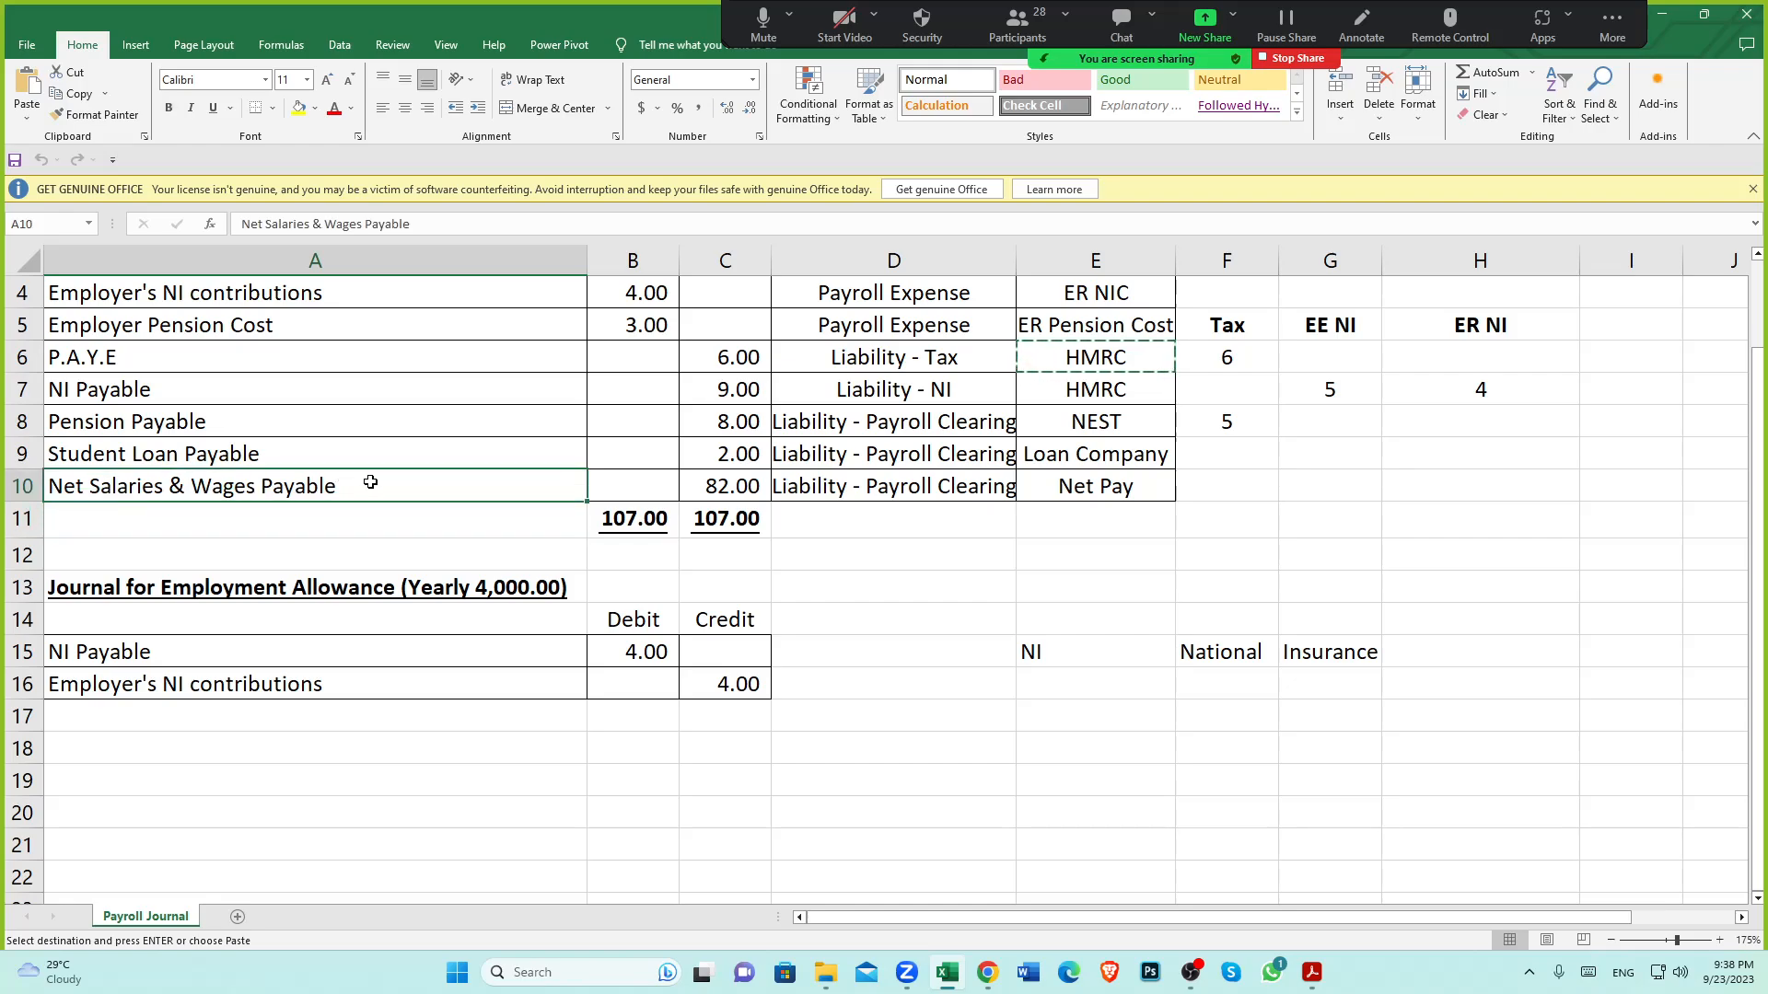
click(986, 972)
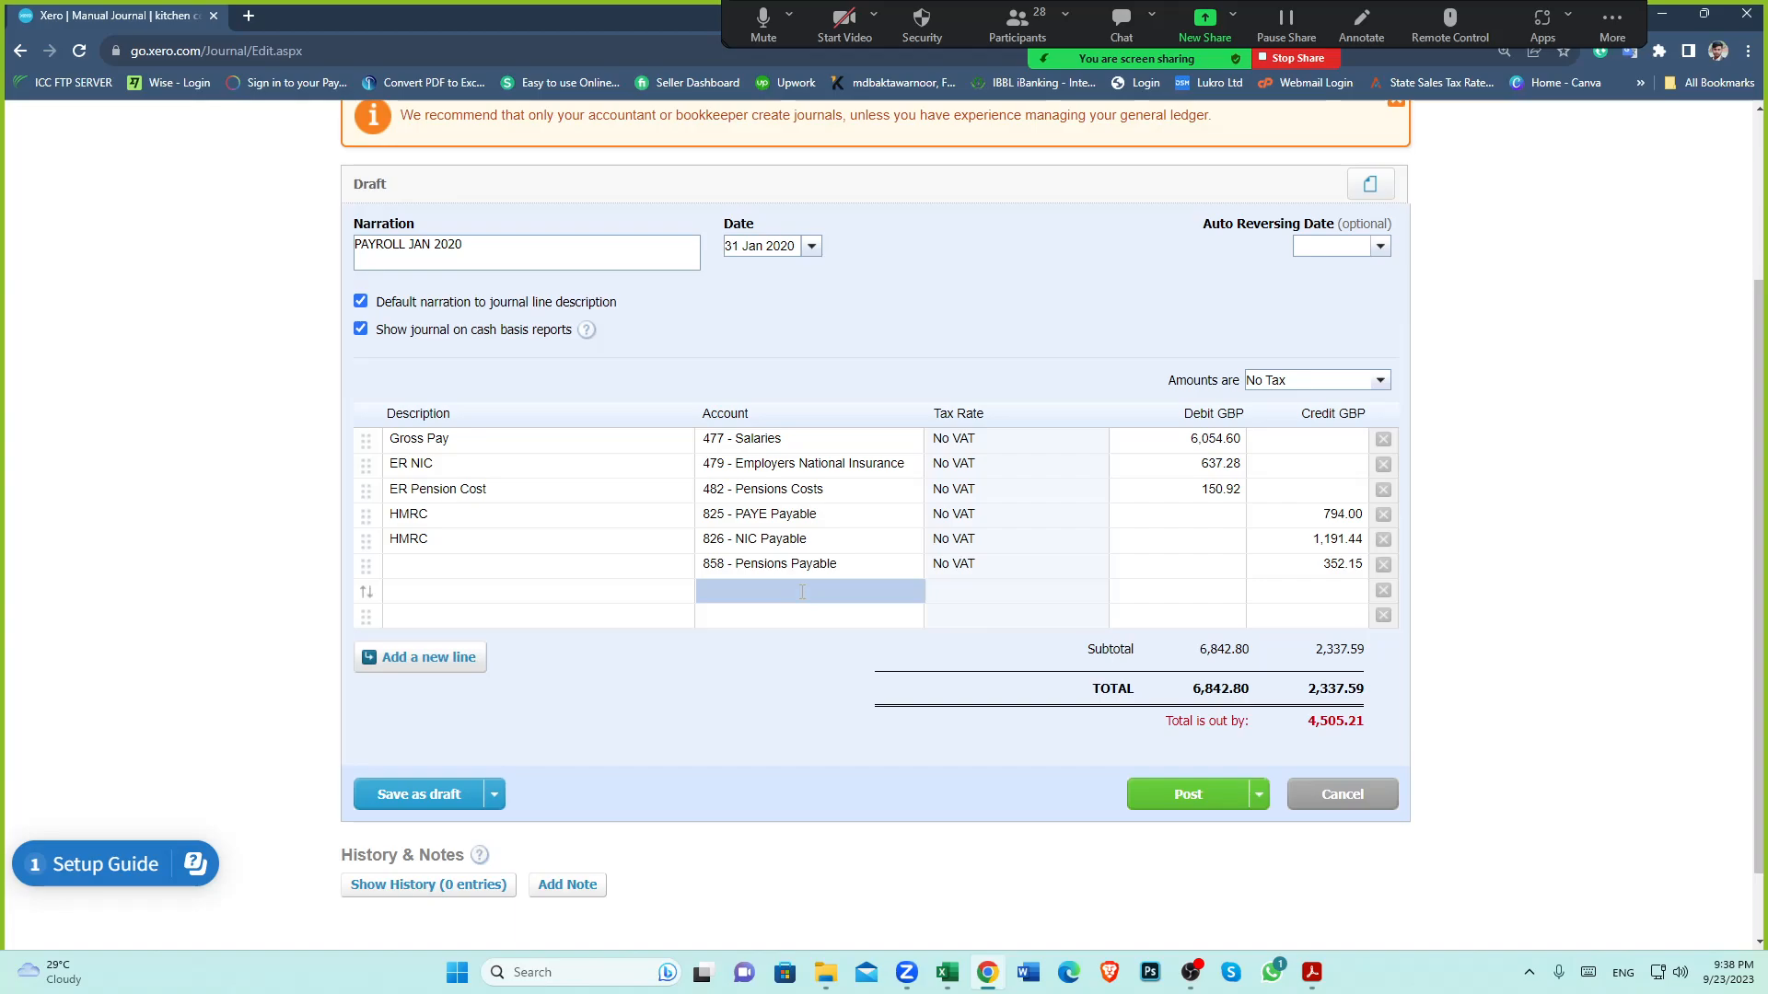
click(802, 592)
text(pay)
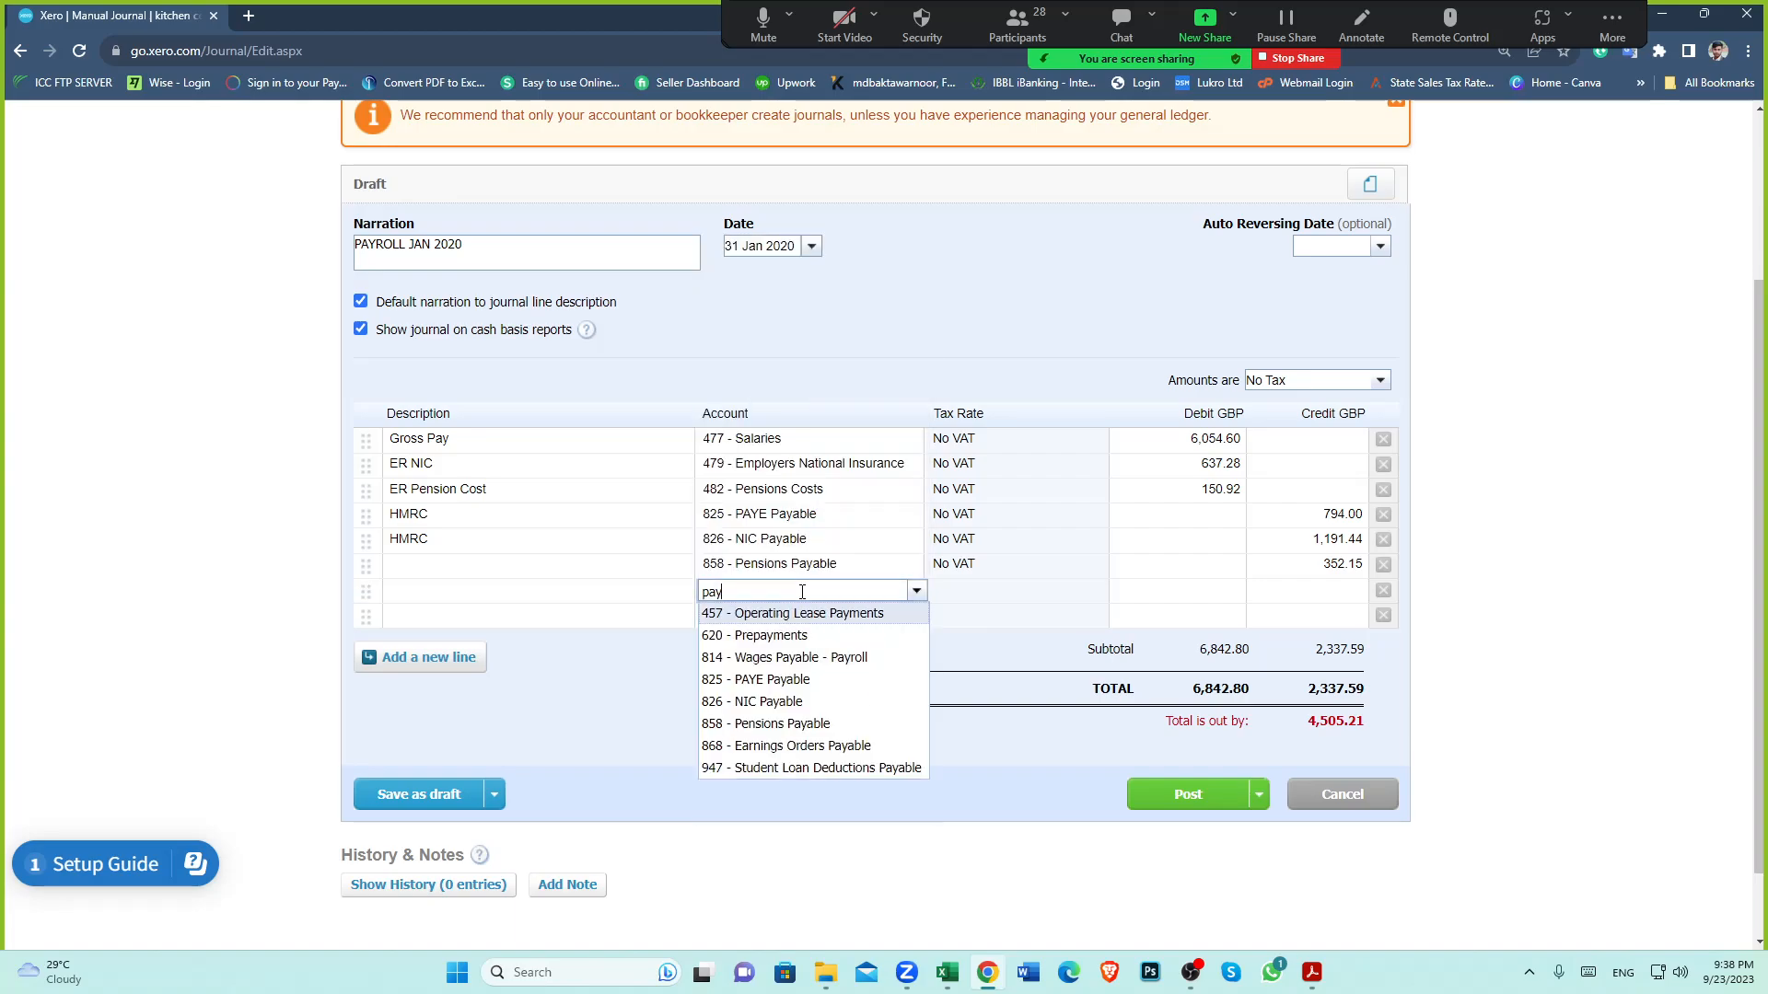
click(803, 659)
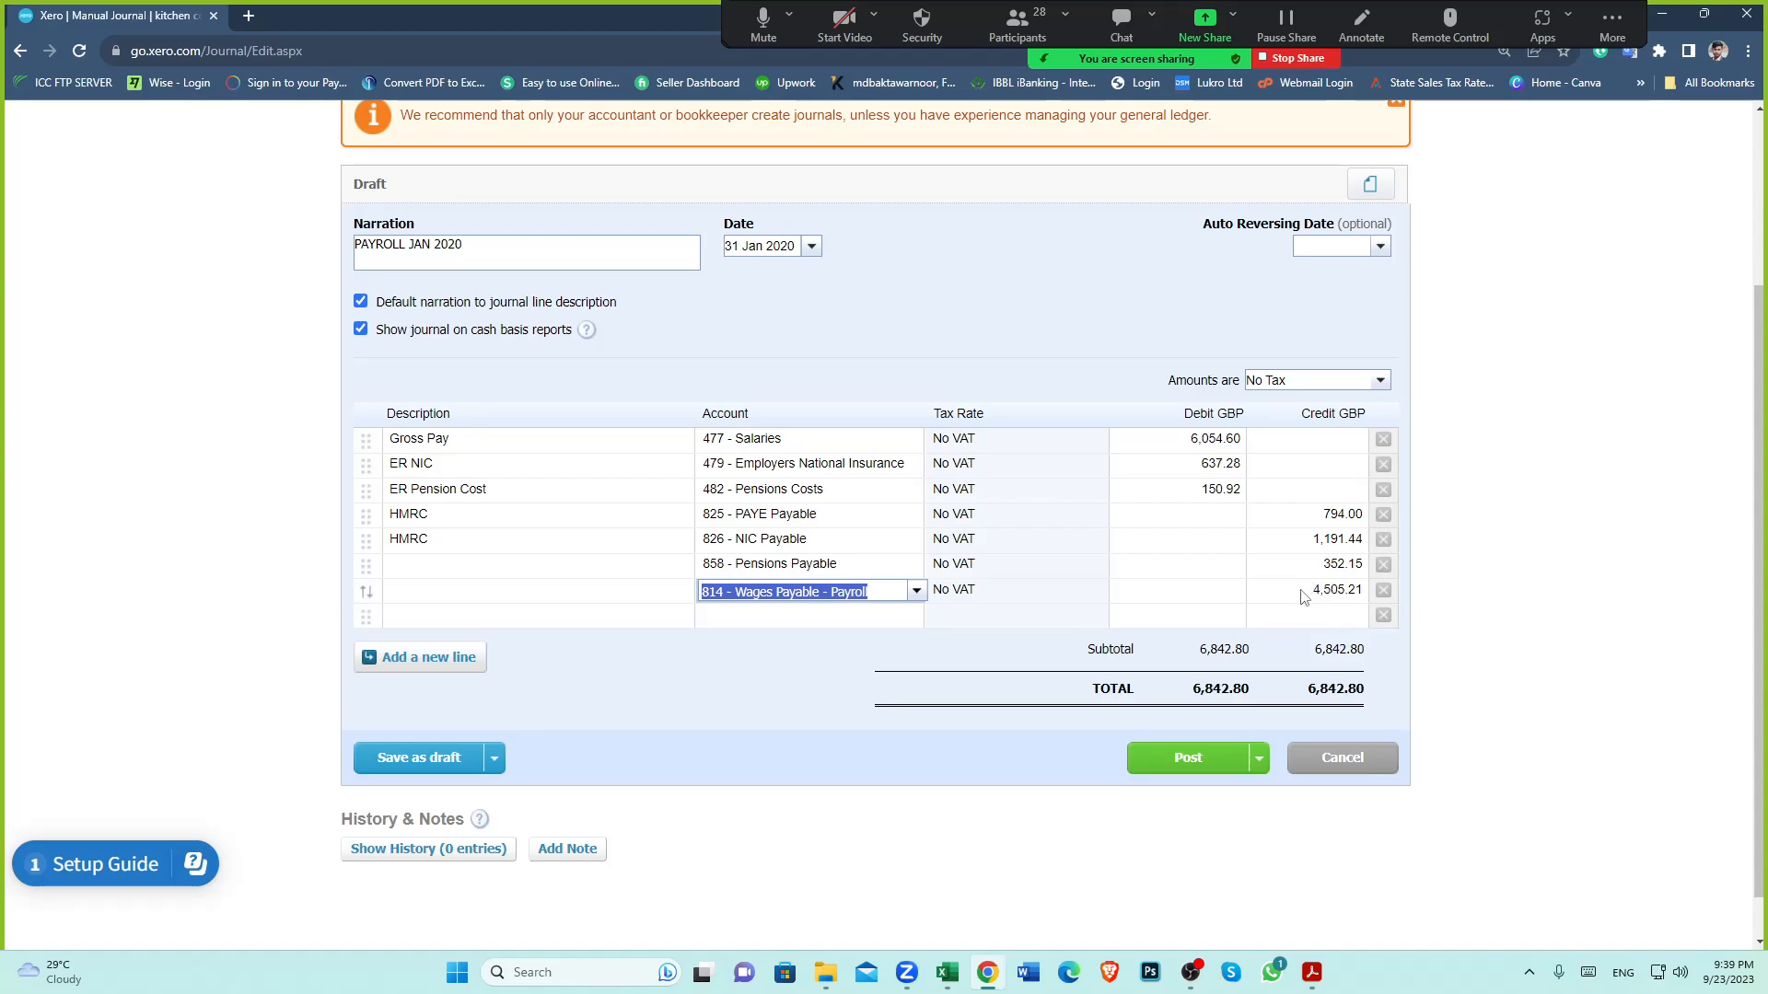
click(911, 672)
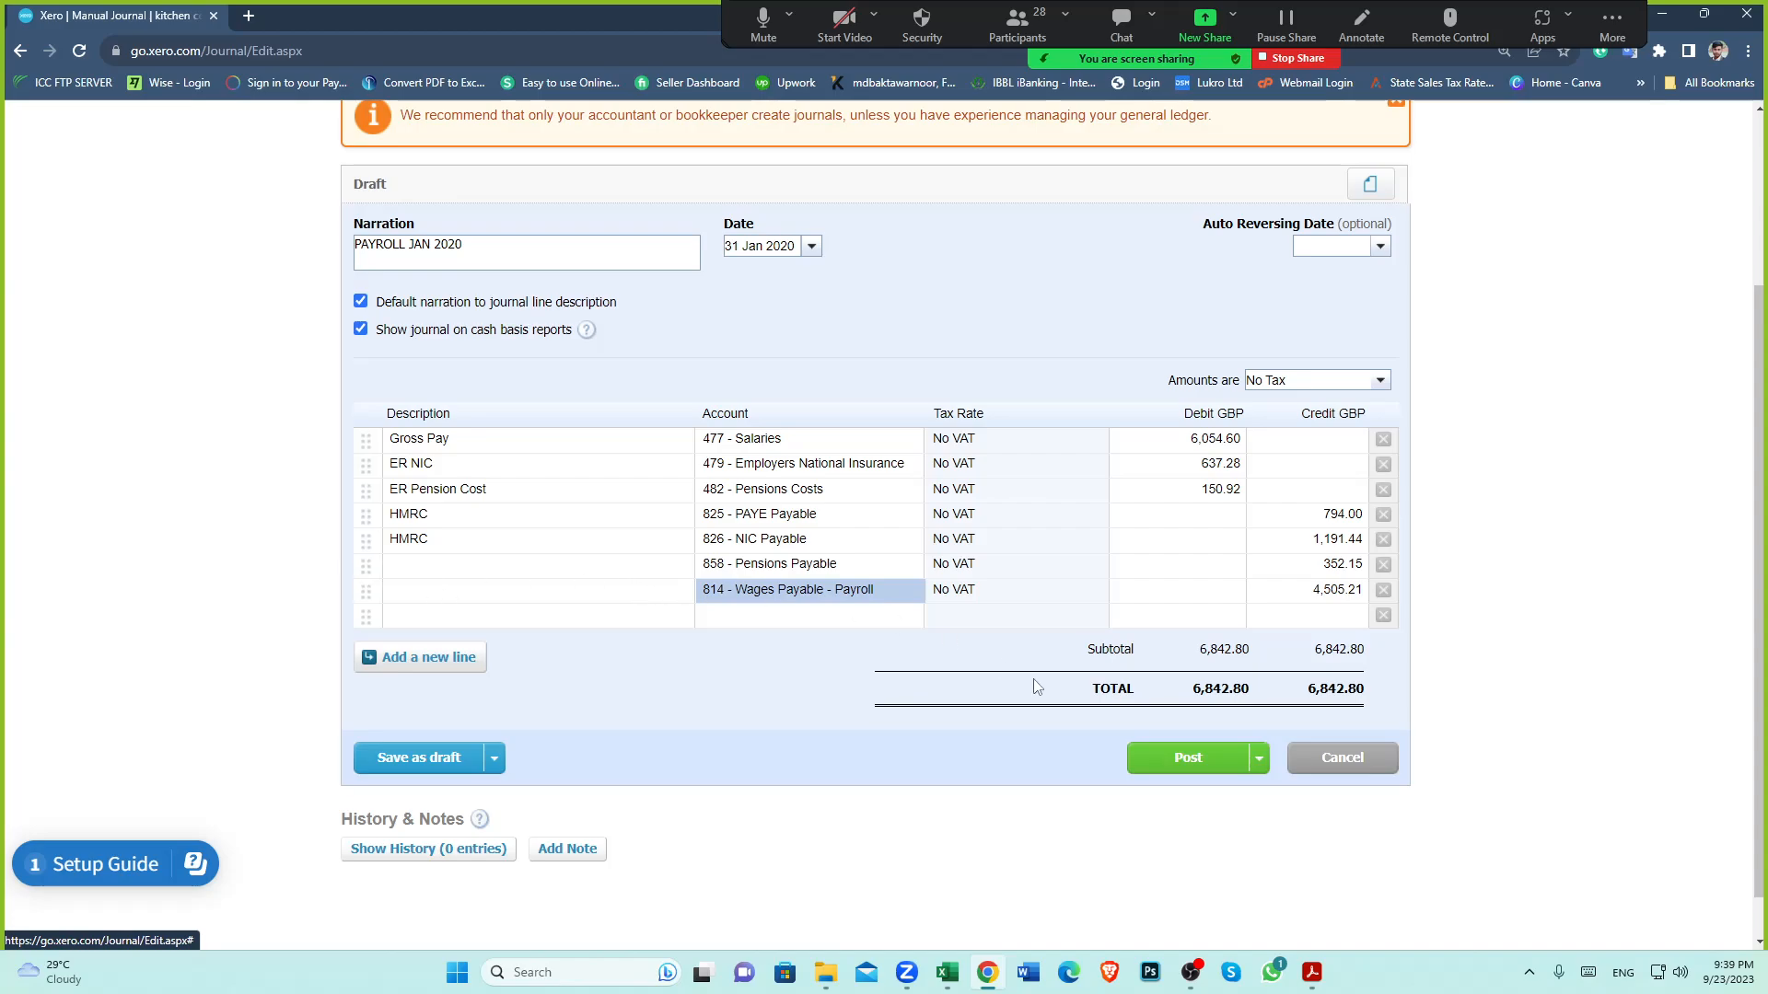
Copy NEST from the Excel template's Pension Payable row into the description of the Xero journal's 858 - Pensions Payable line
click(948, 971)
click(1094, 426)
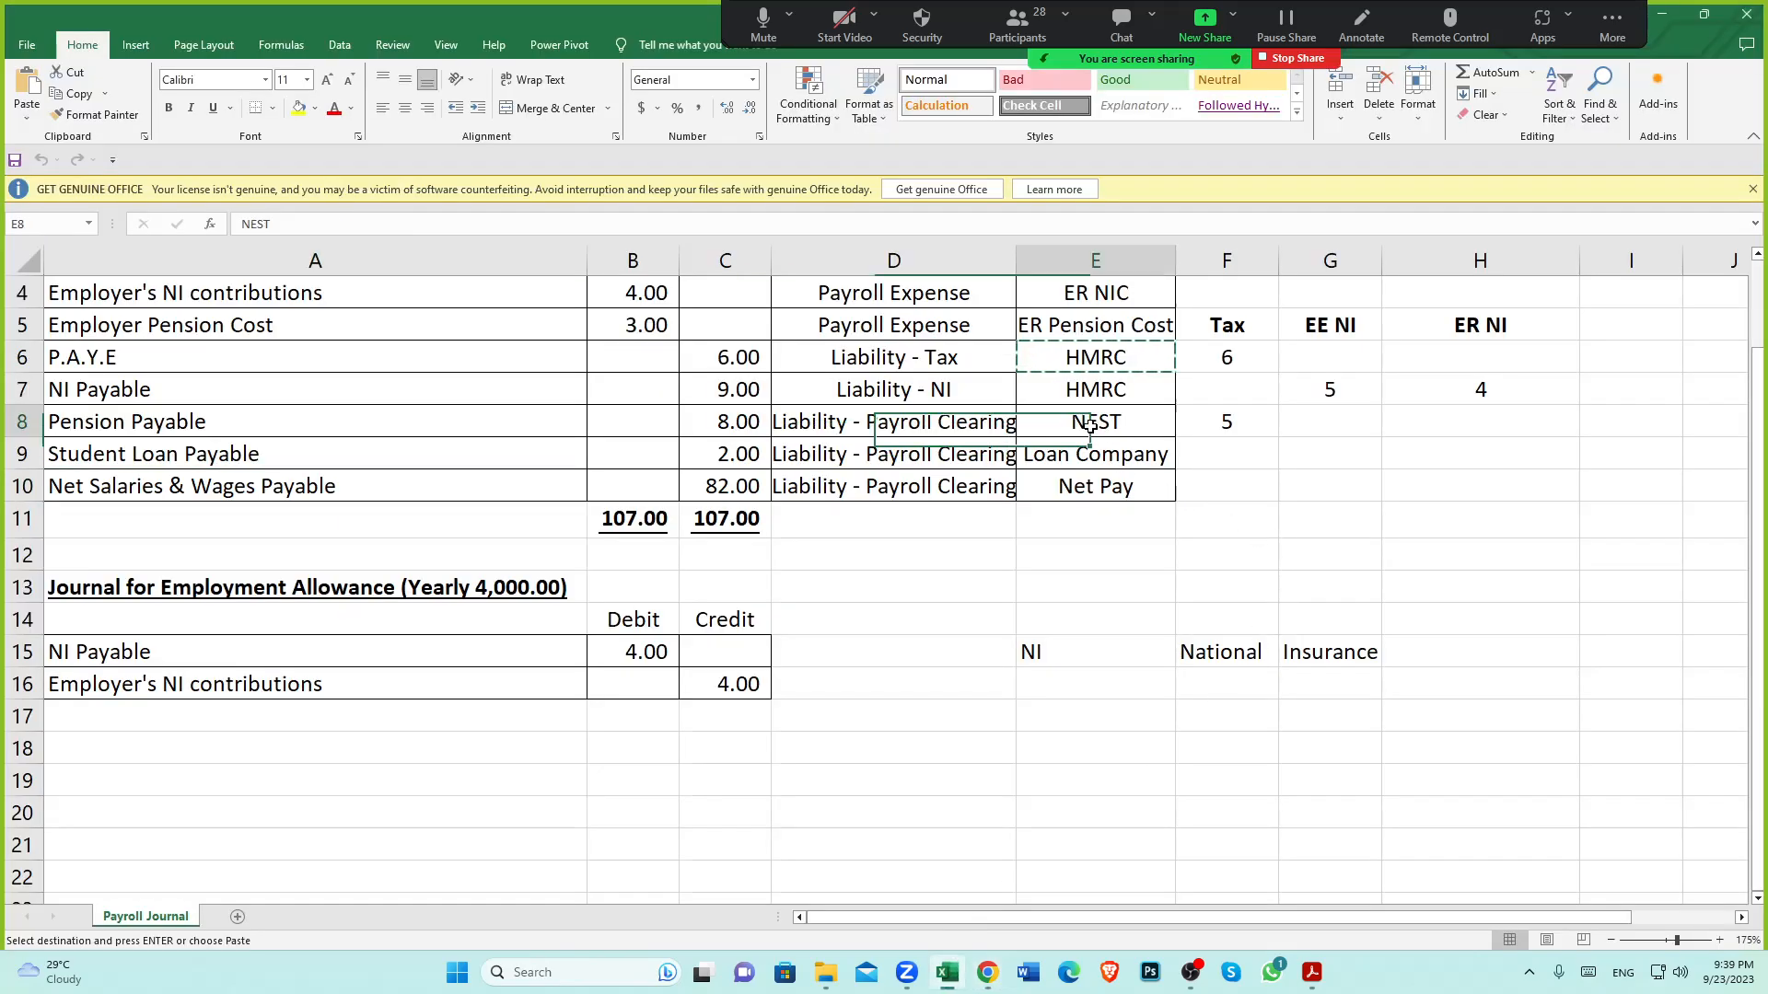
key(ctrl+c)
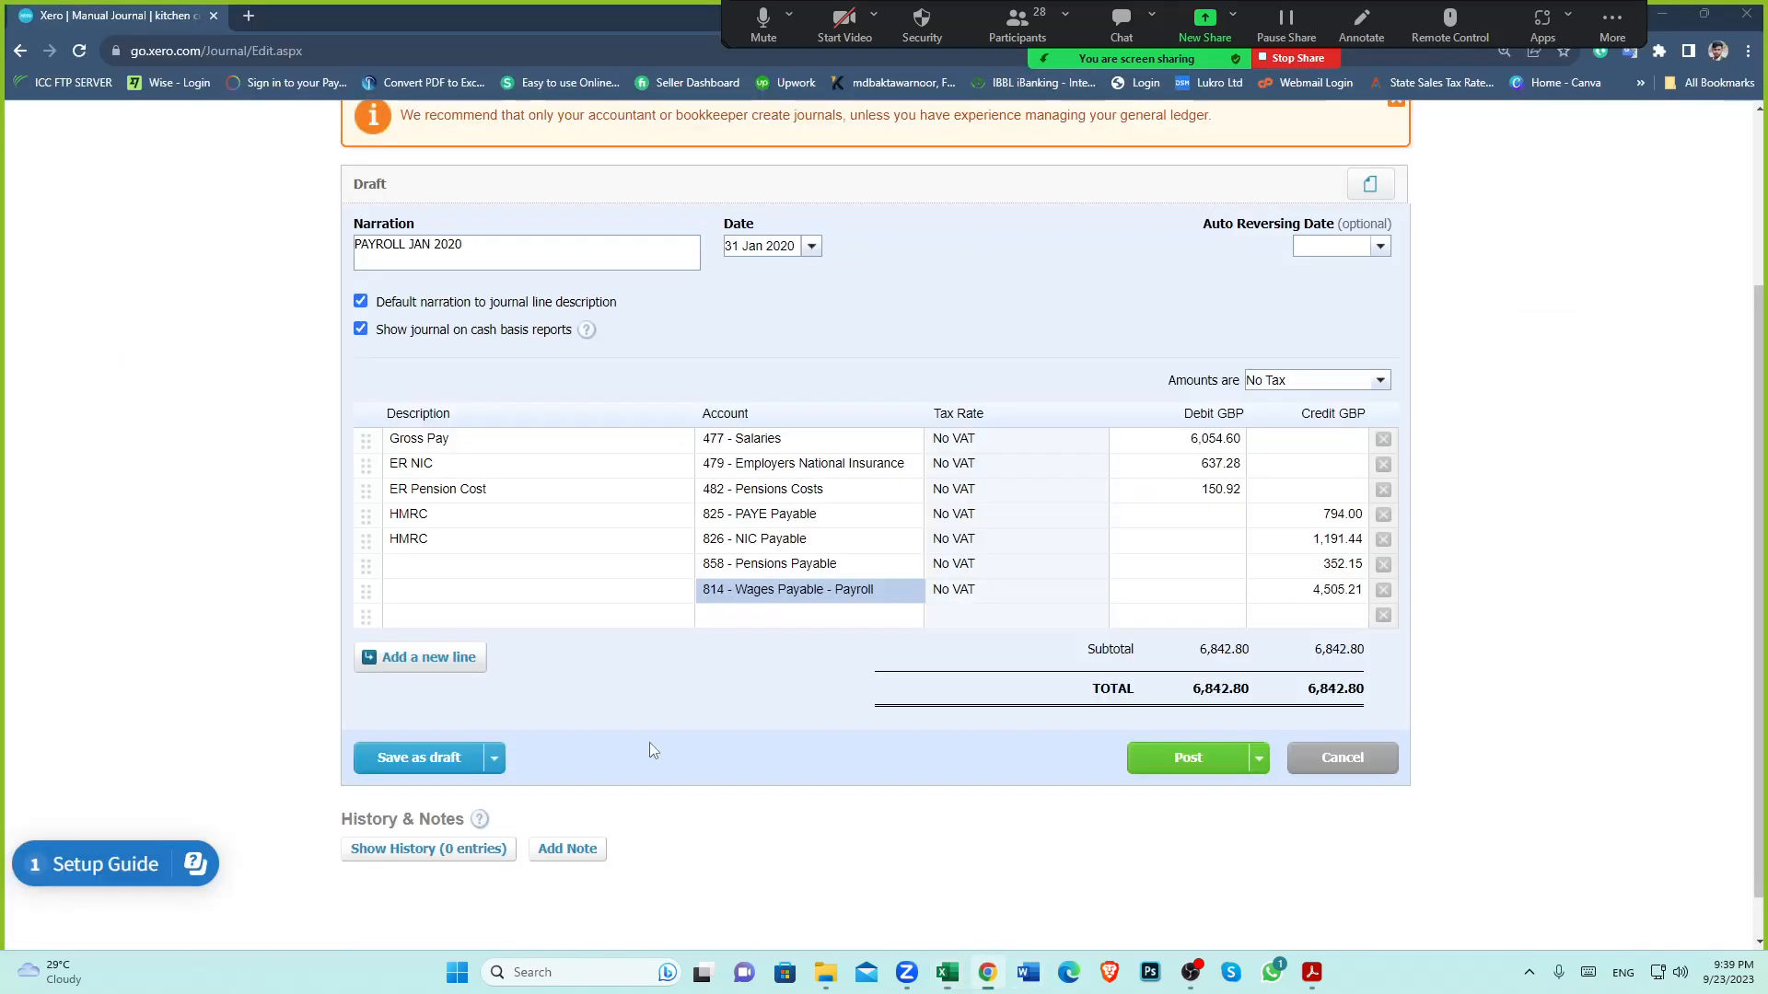
click(987, 973)
click(416, 568)
key(ctrl+v)
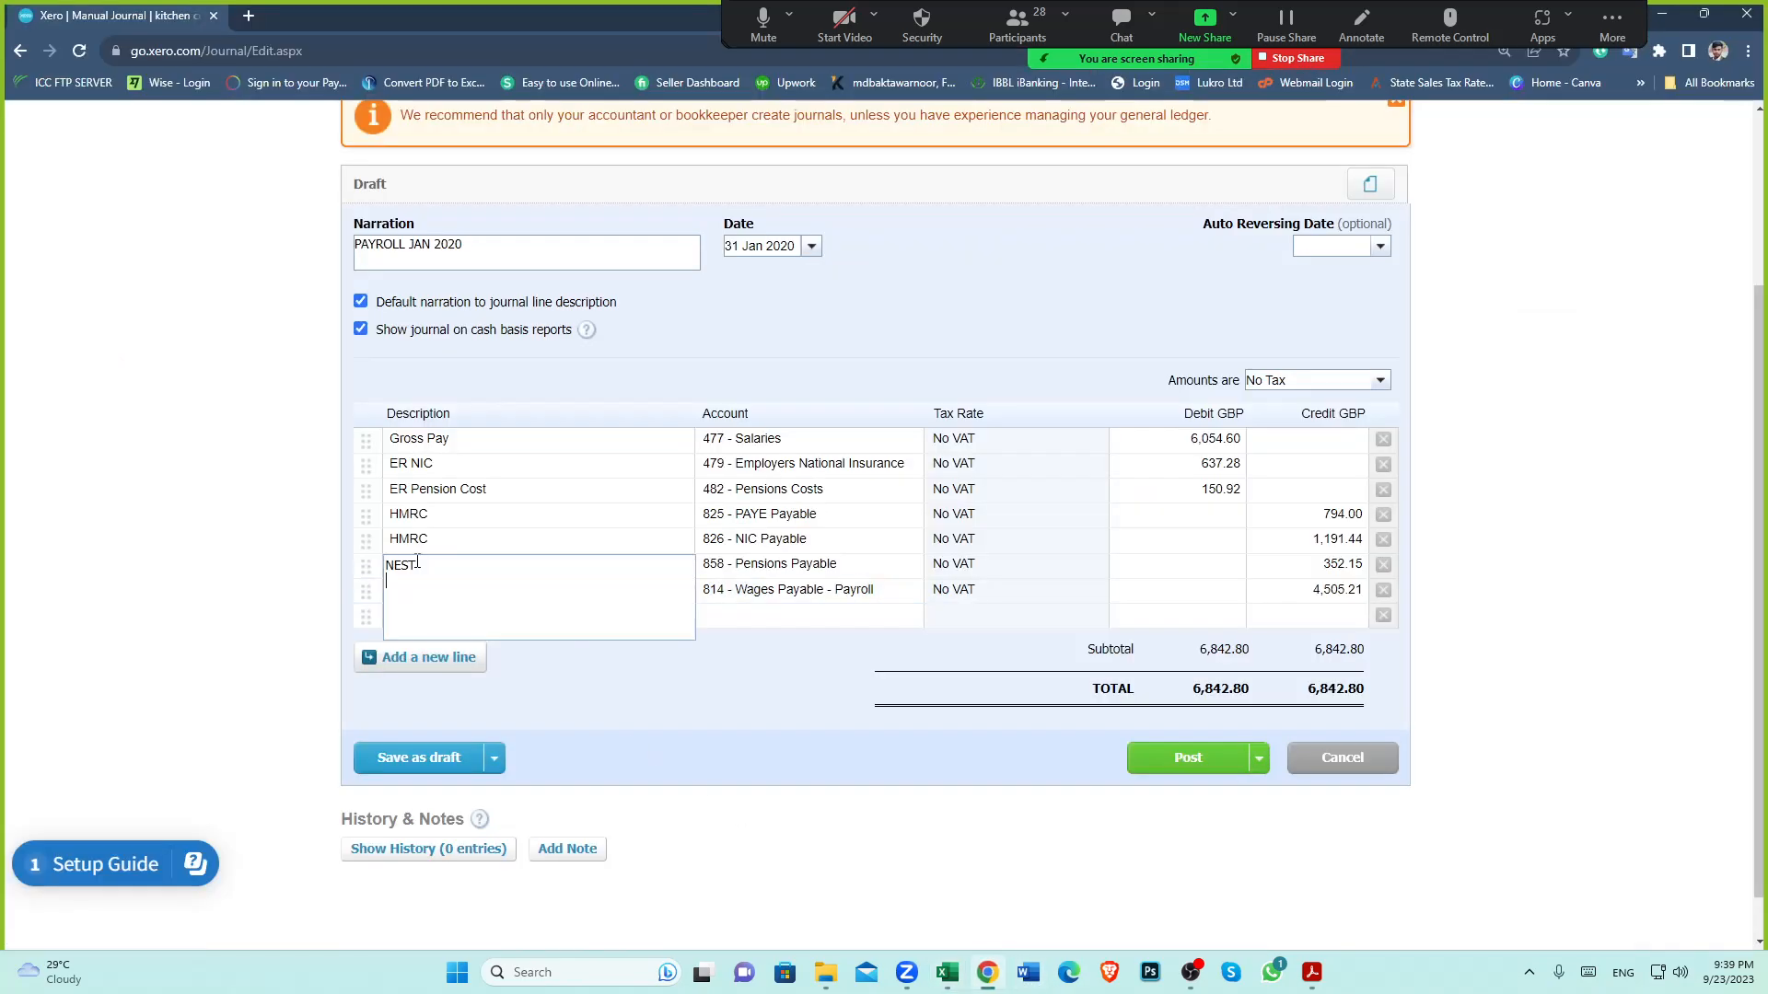
click(676, 711)
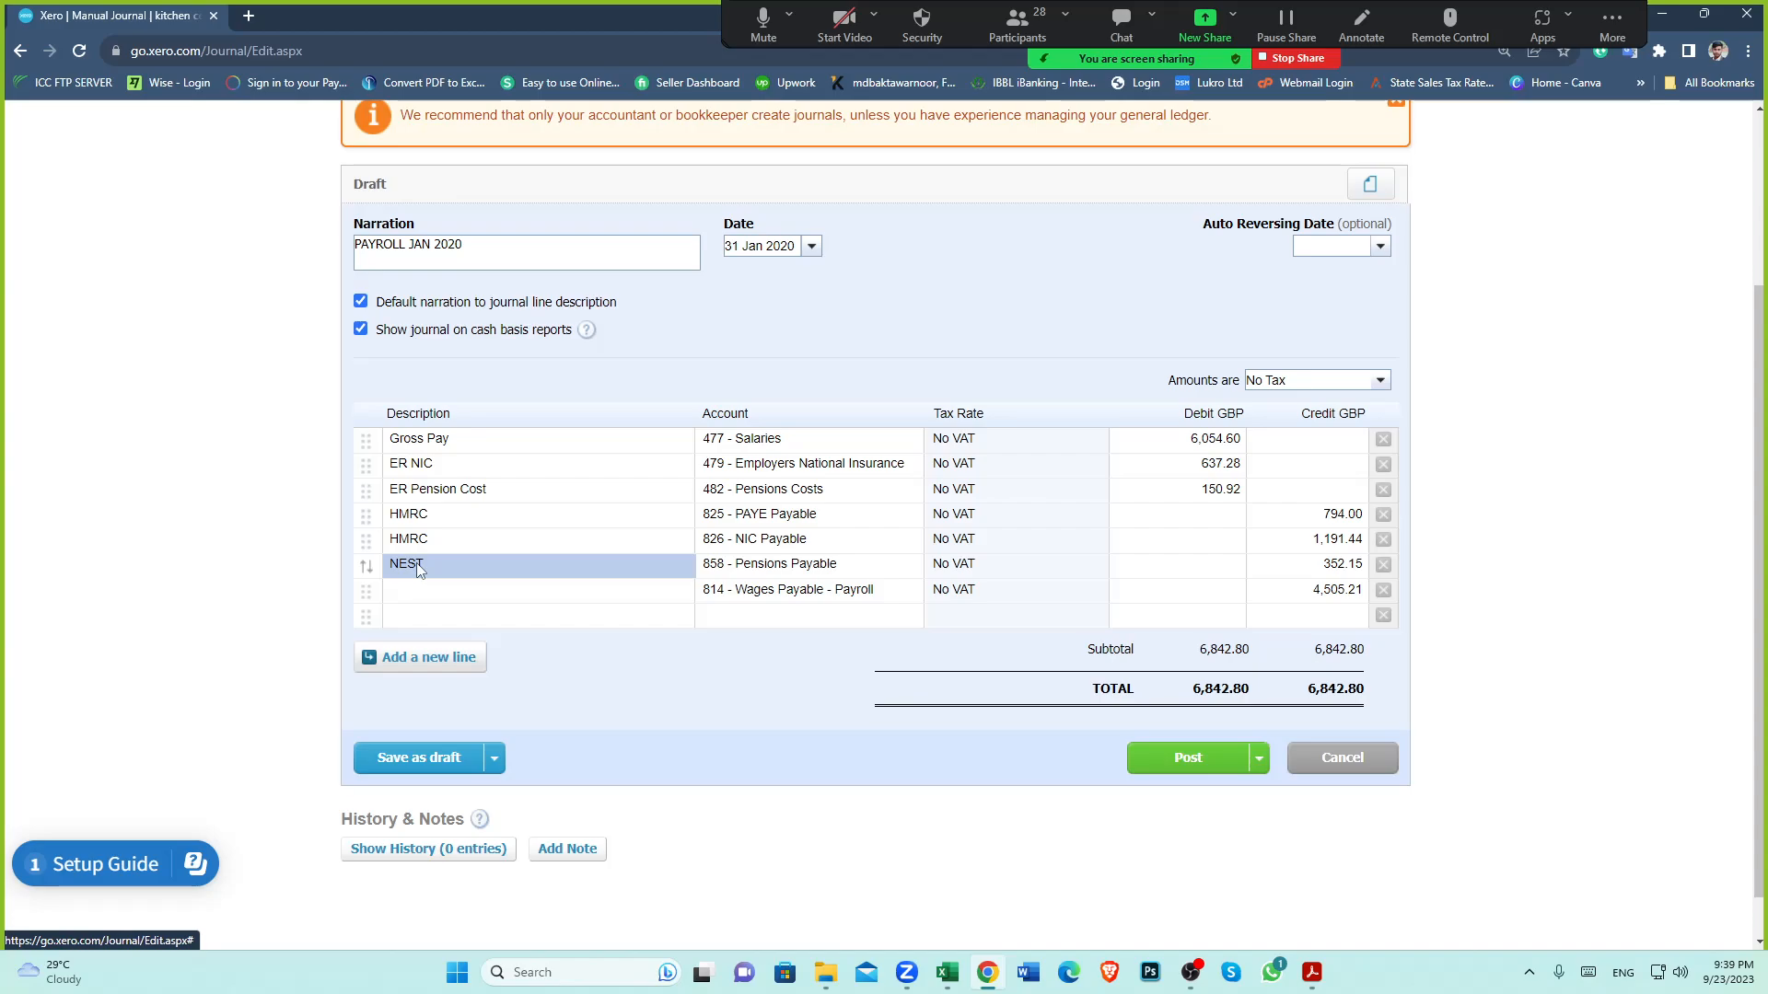
Copy Net Pay from Excel into the Wages Payable - Payroll line's description in Xero, and post the PAYROLL JAN 2020 manual journal
click(531, 589)
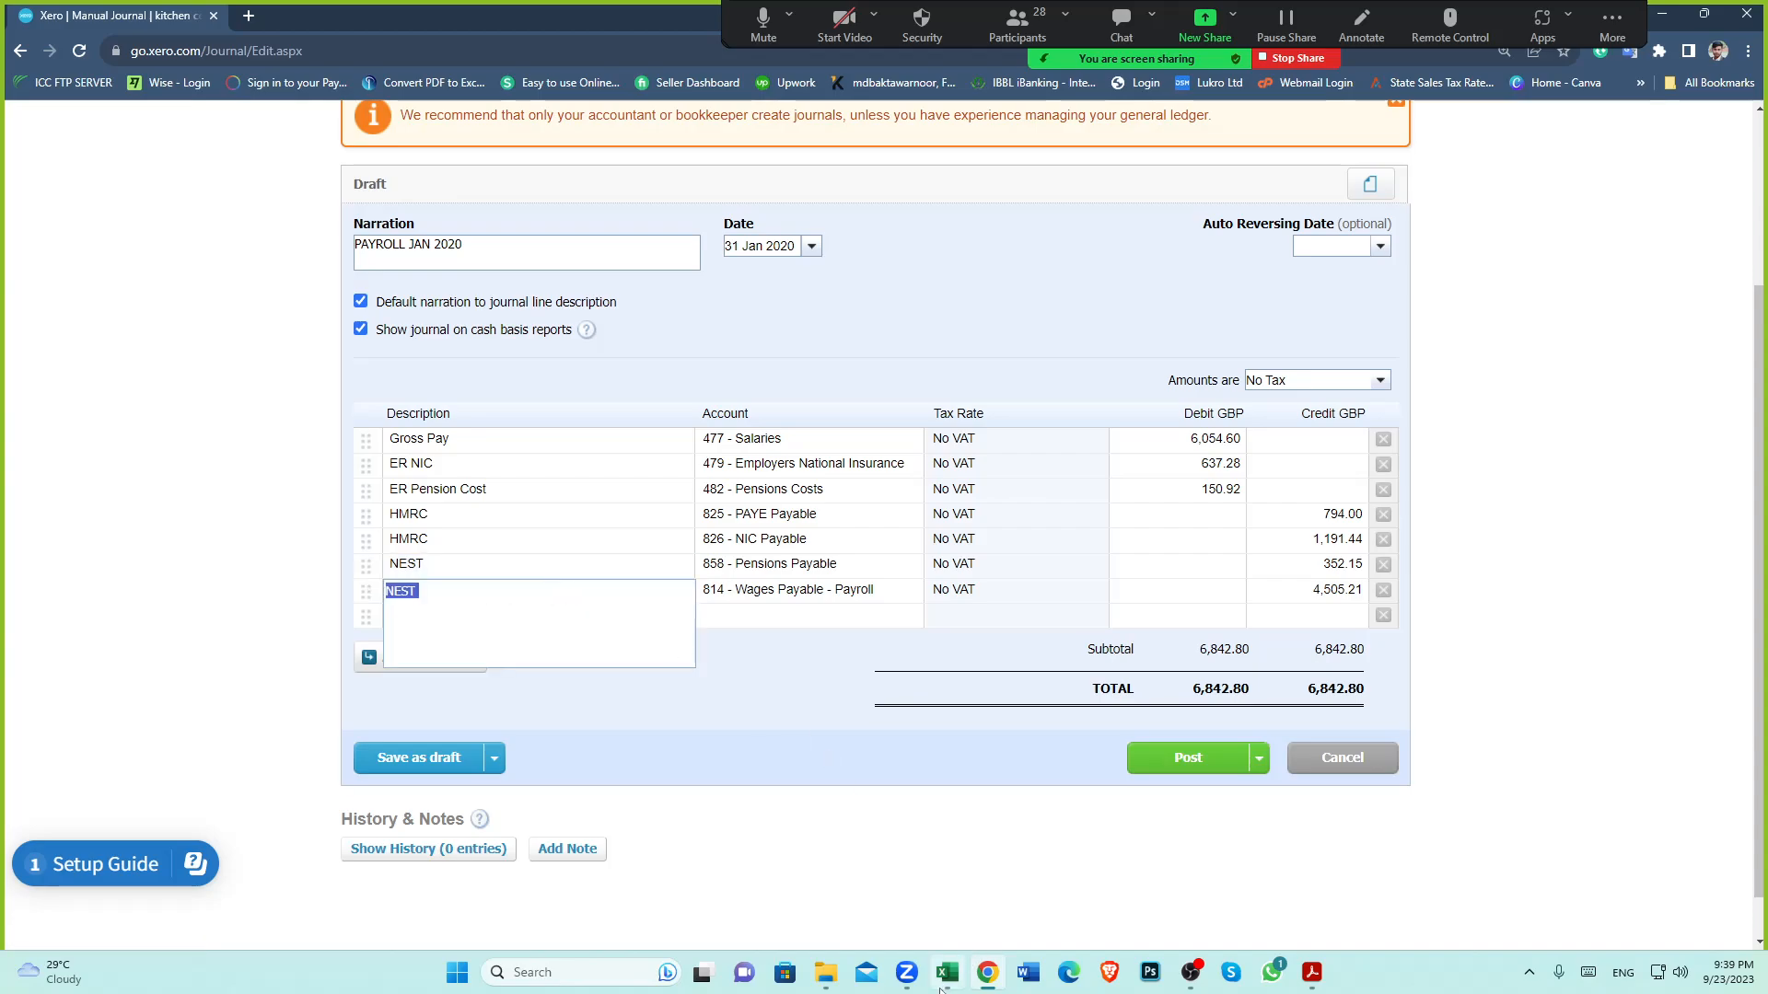
click(940, 989)
click(1099, 493)
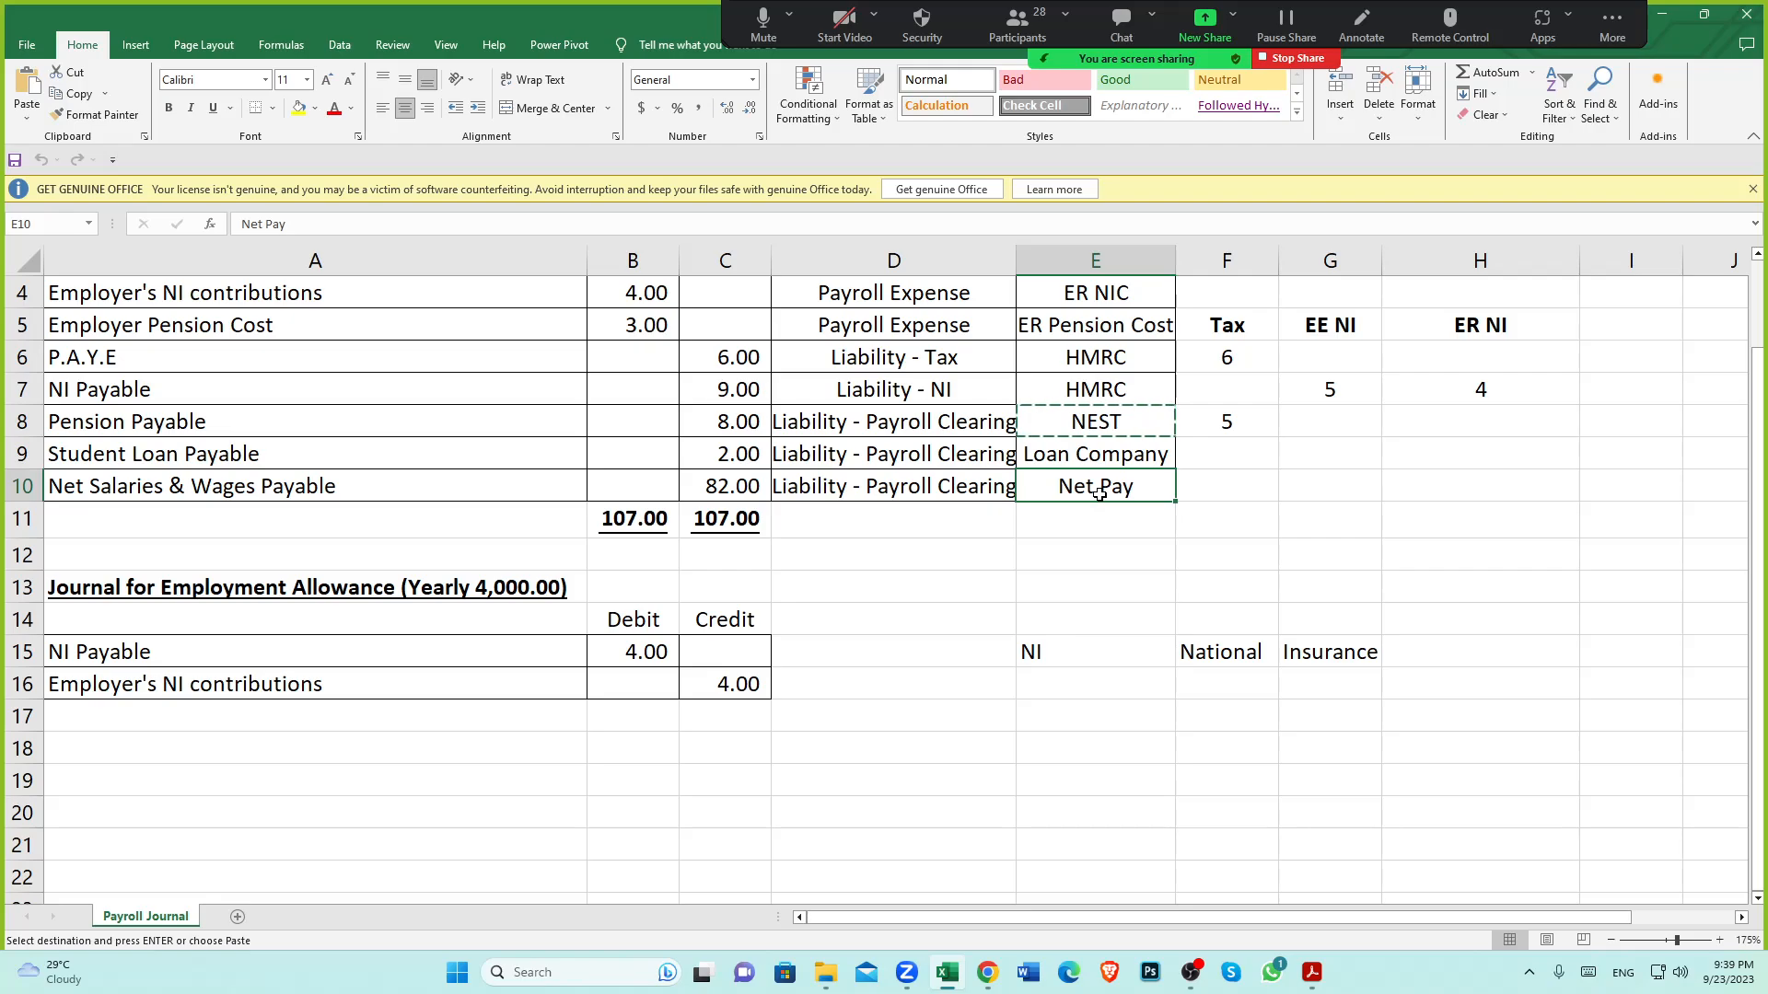
key(ctrl+c)
click(987, 972)
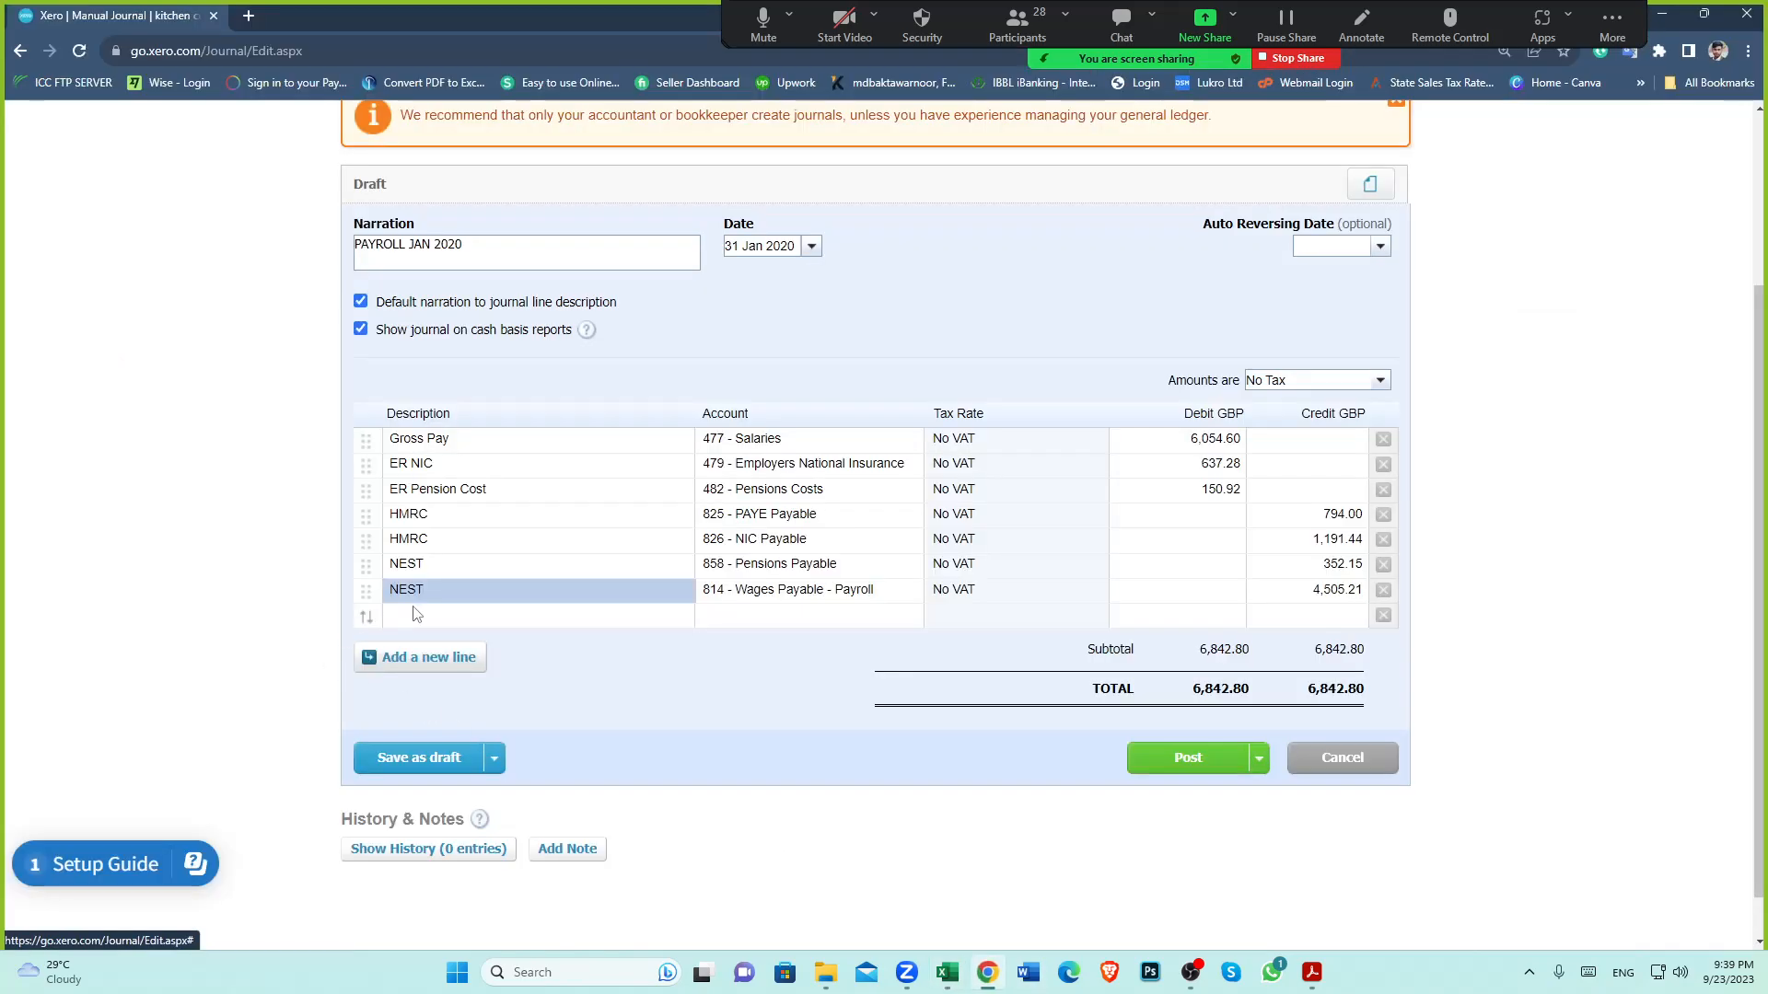
click(433, 593)
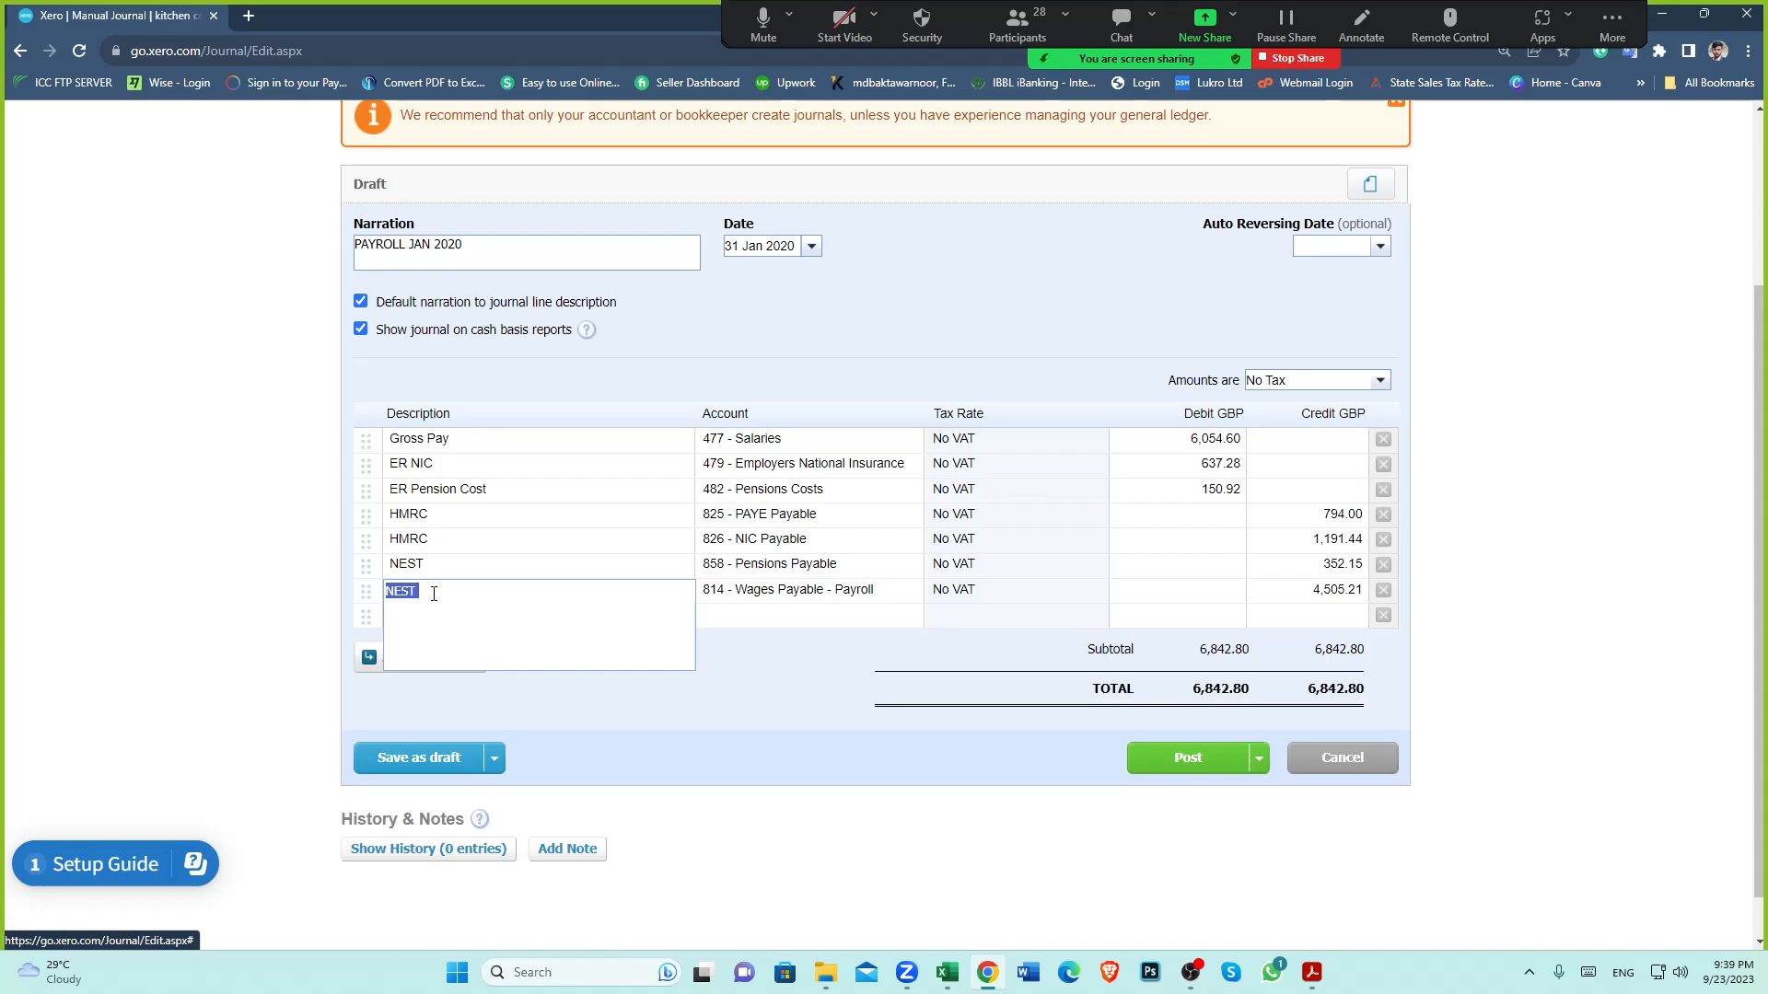
key(ctrl+v)
click(723, 682)
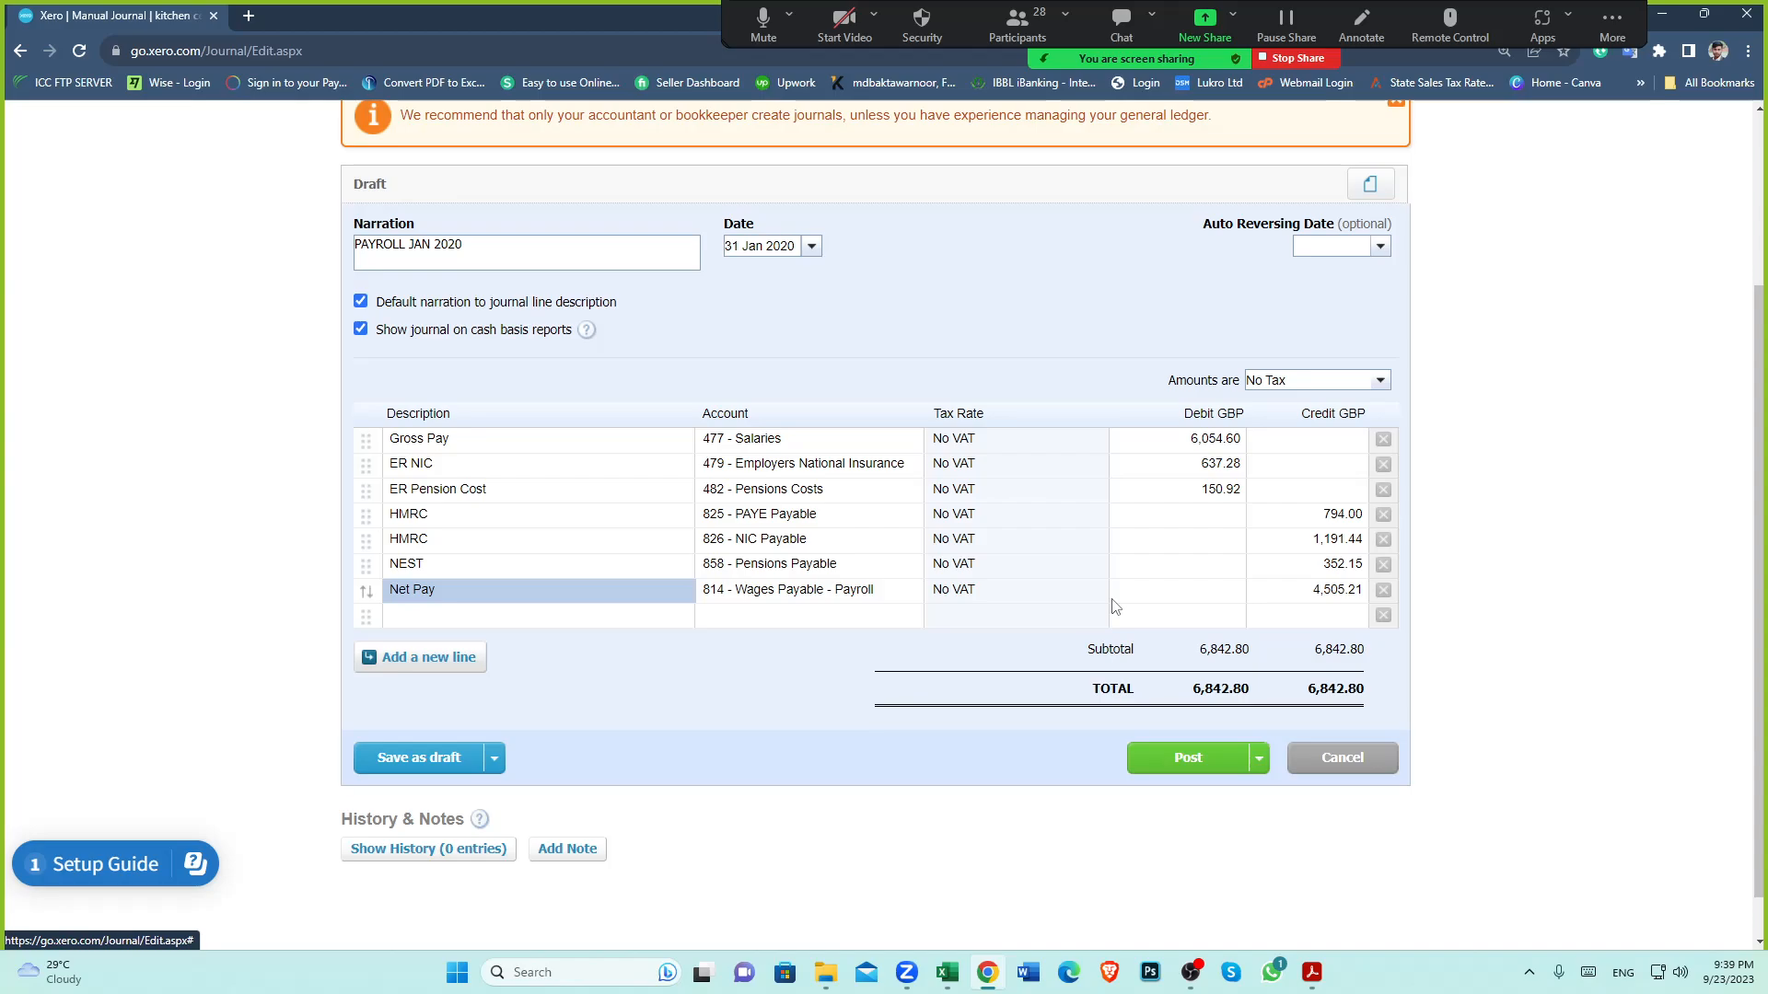
click(1202, 765)
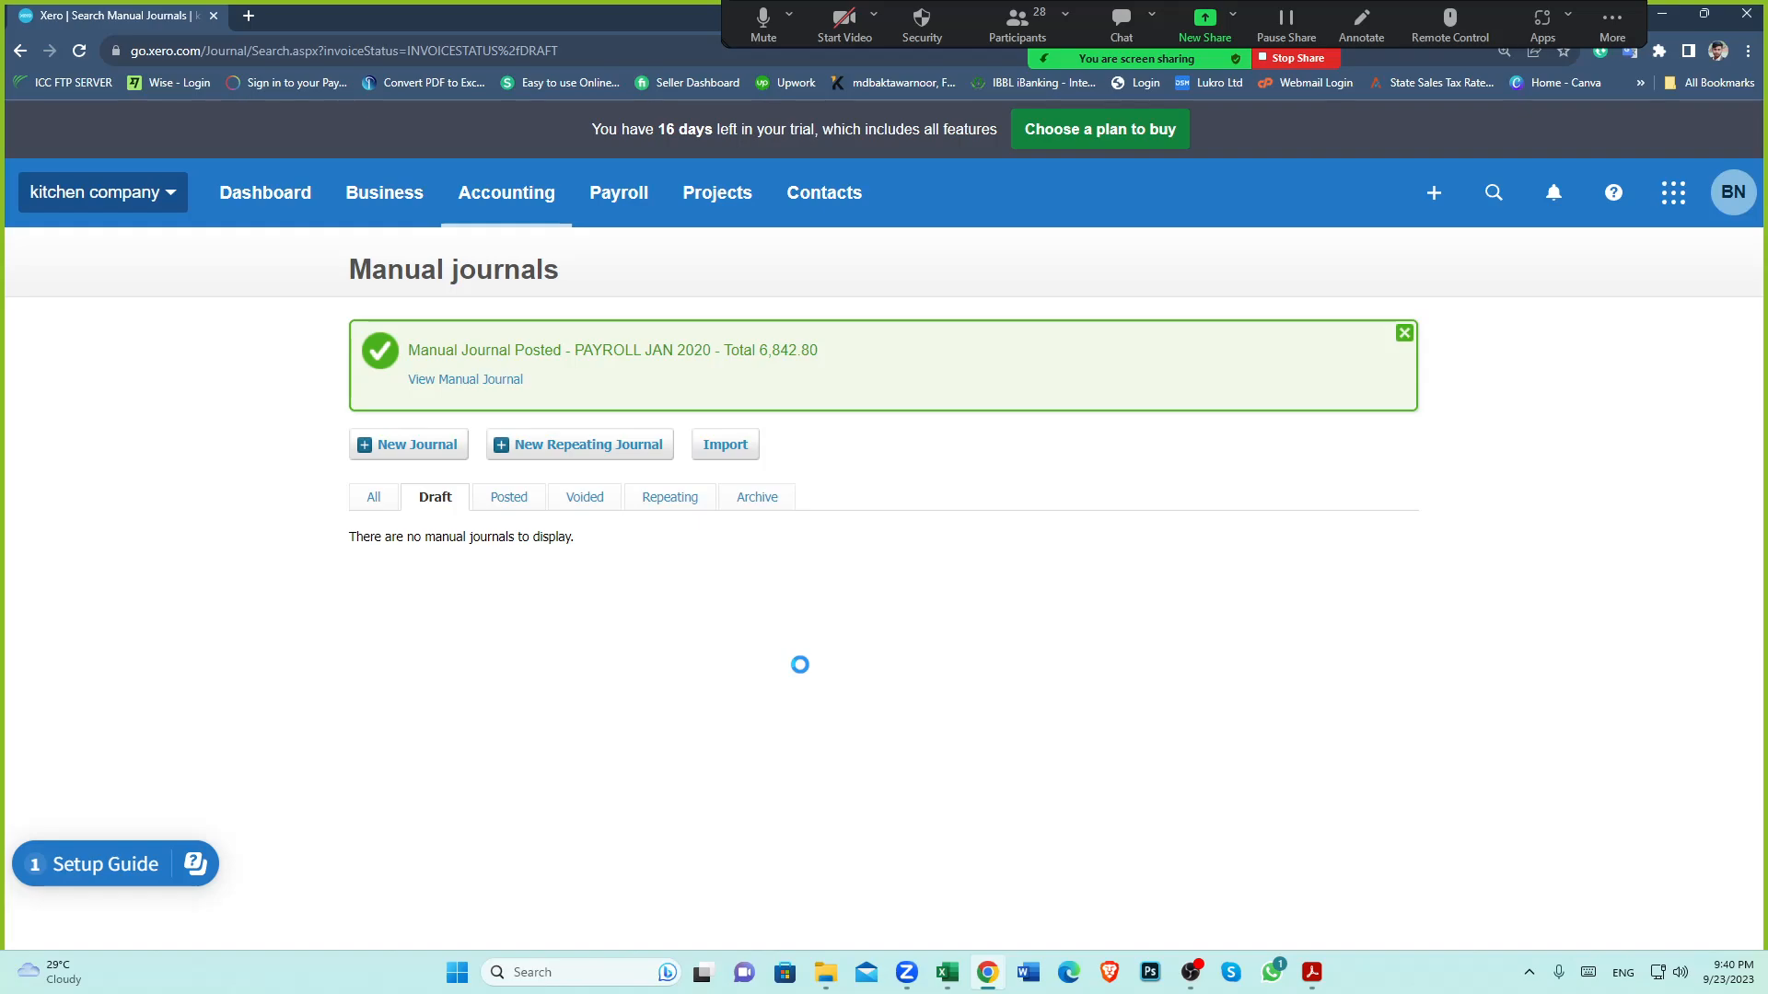
Switch to Excel and review the Employment Allowance journal's NI Payable and Employer's NI contributions lines
click(950, 971)
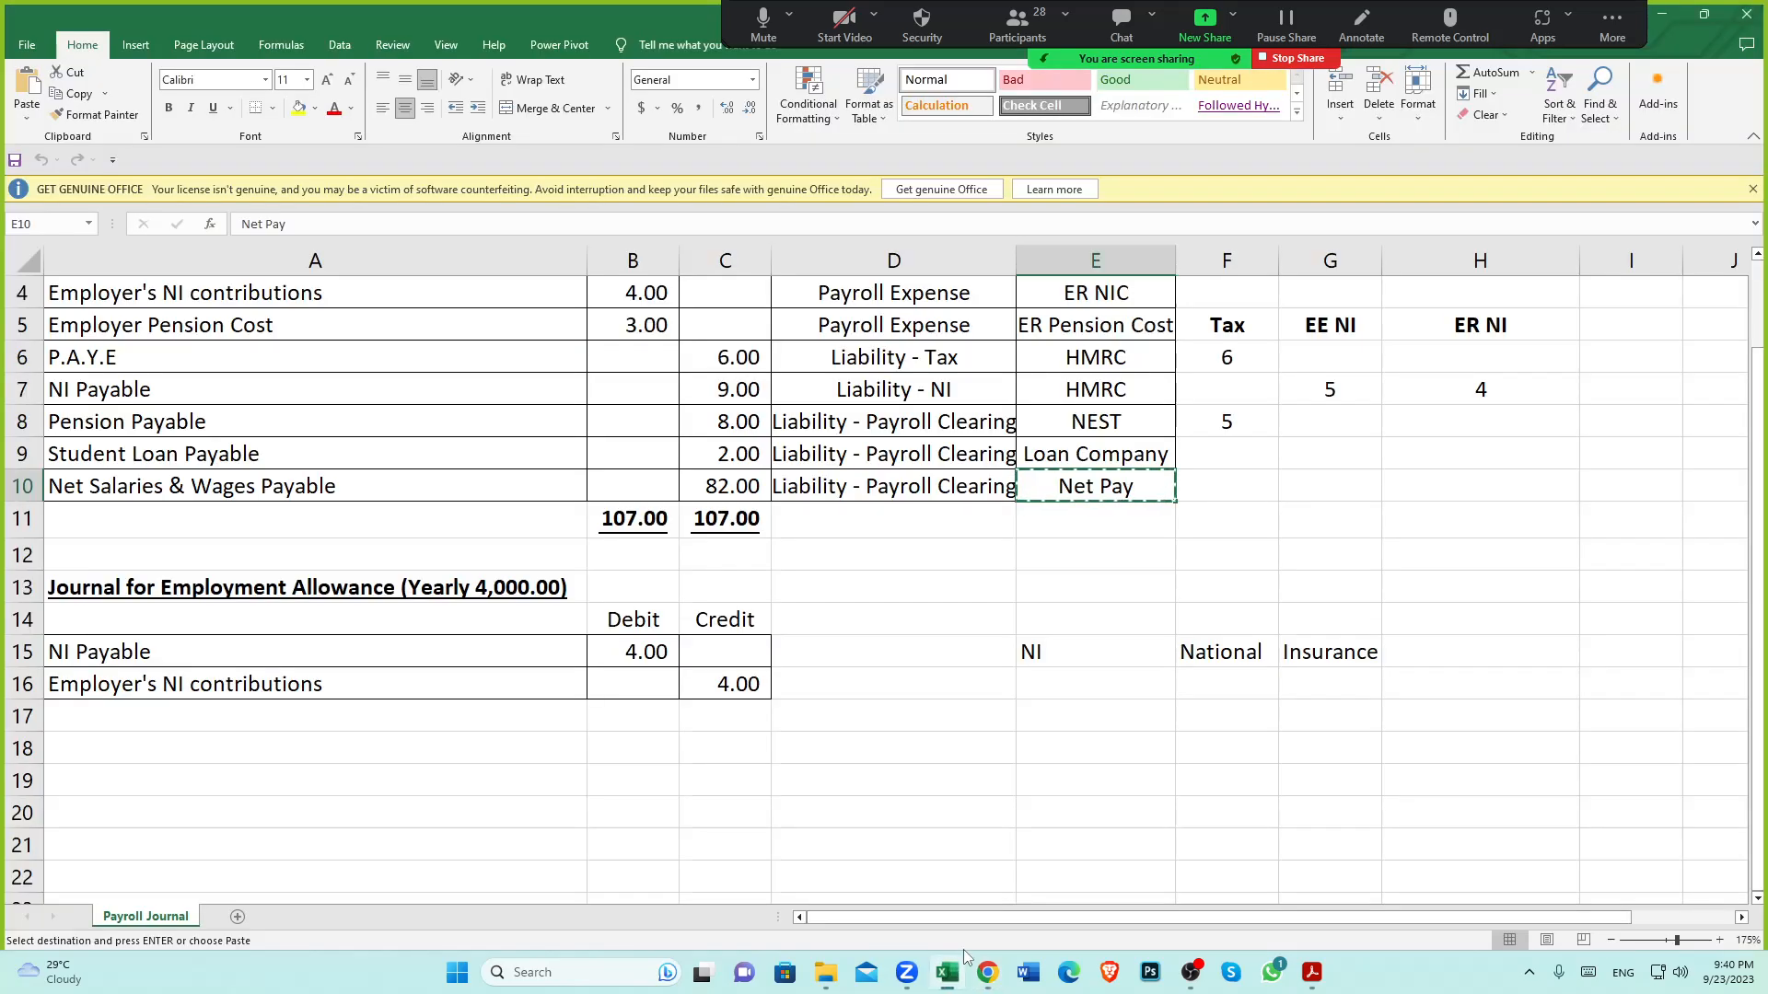
scroll(414, 728, down, 2)
scroll(278, 539, up, 2)
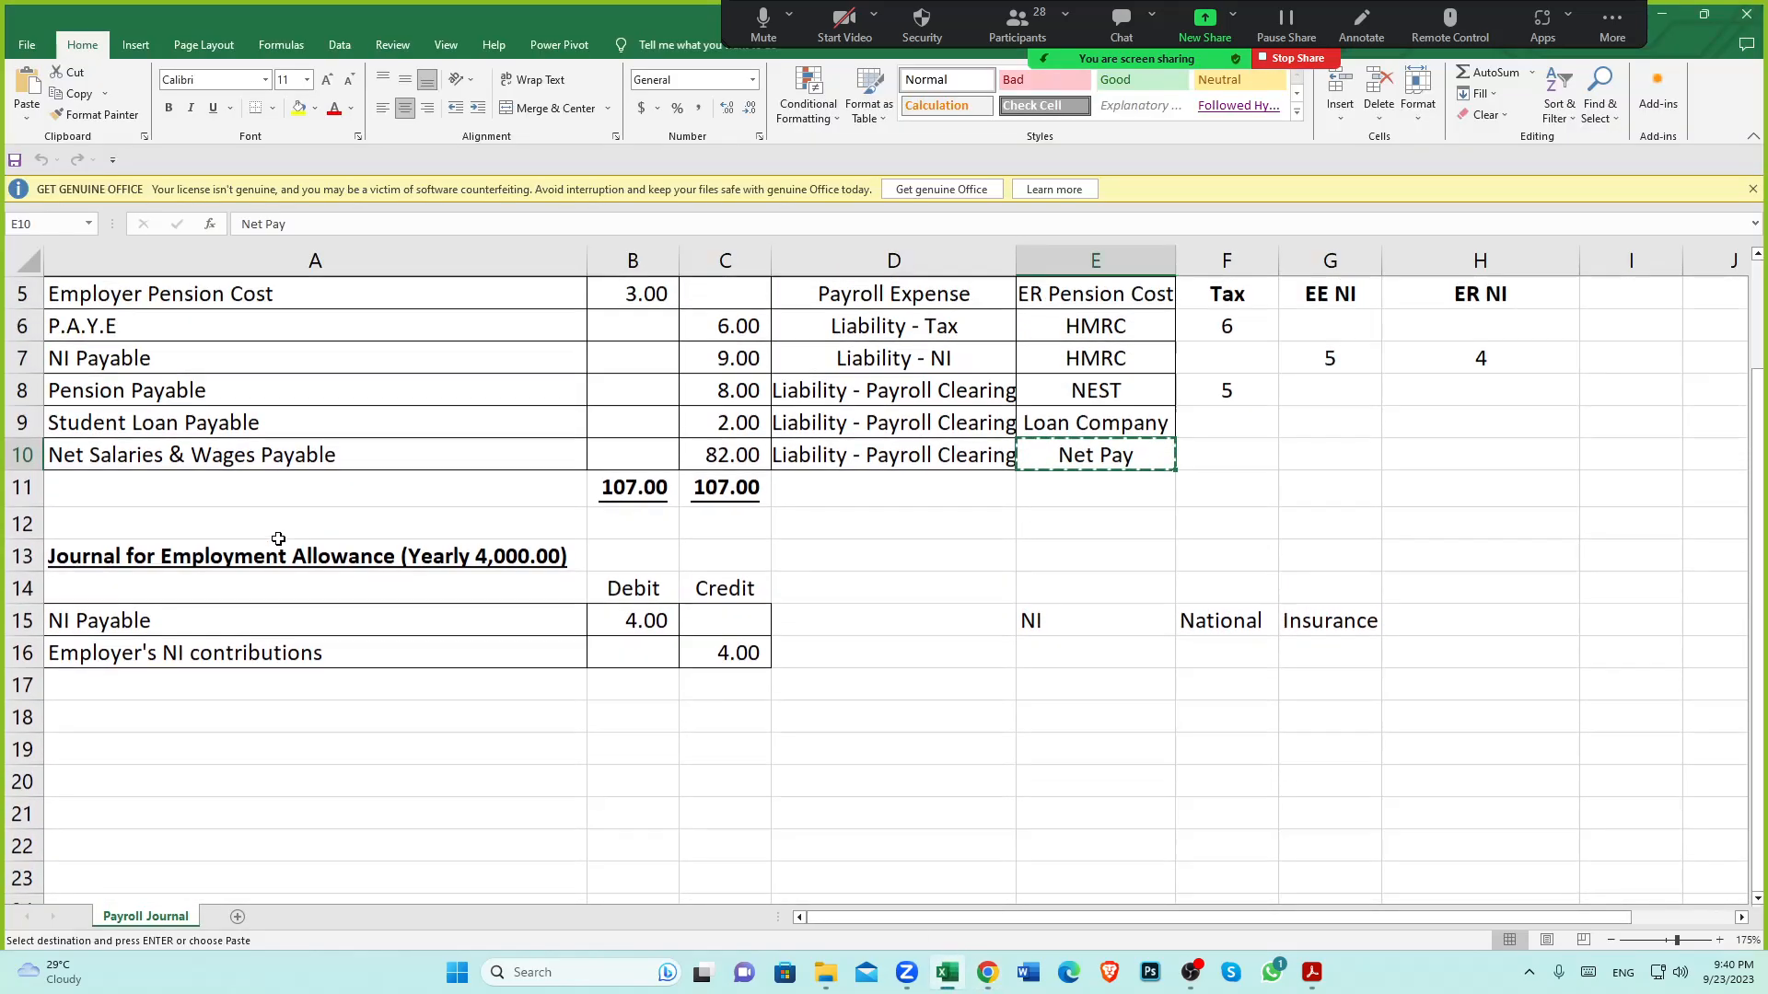
scroll(278, 539, up, 1)
click(407, 650)
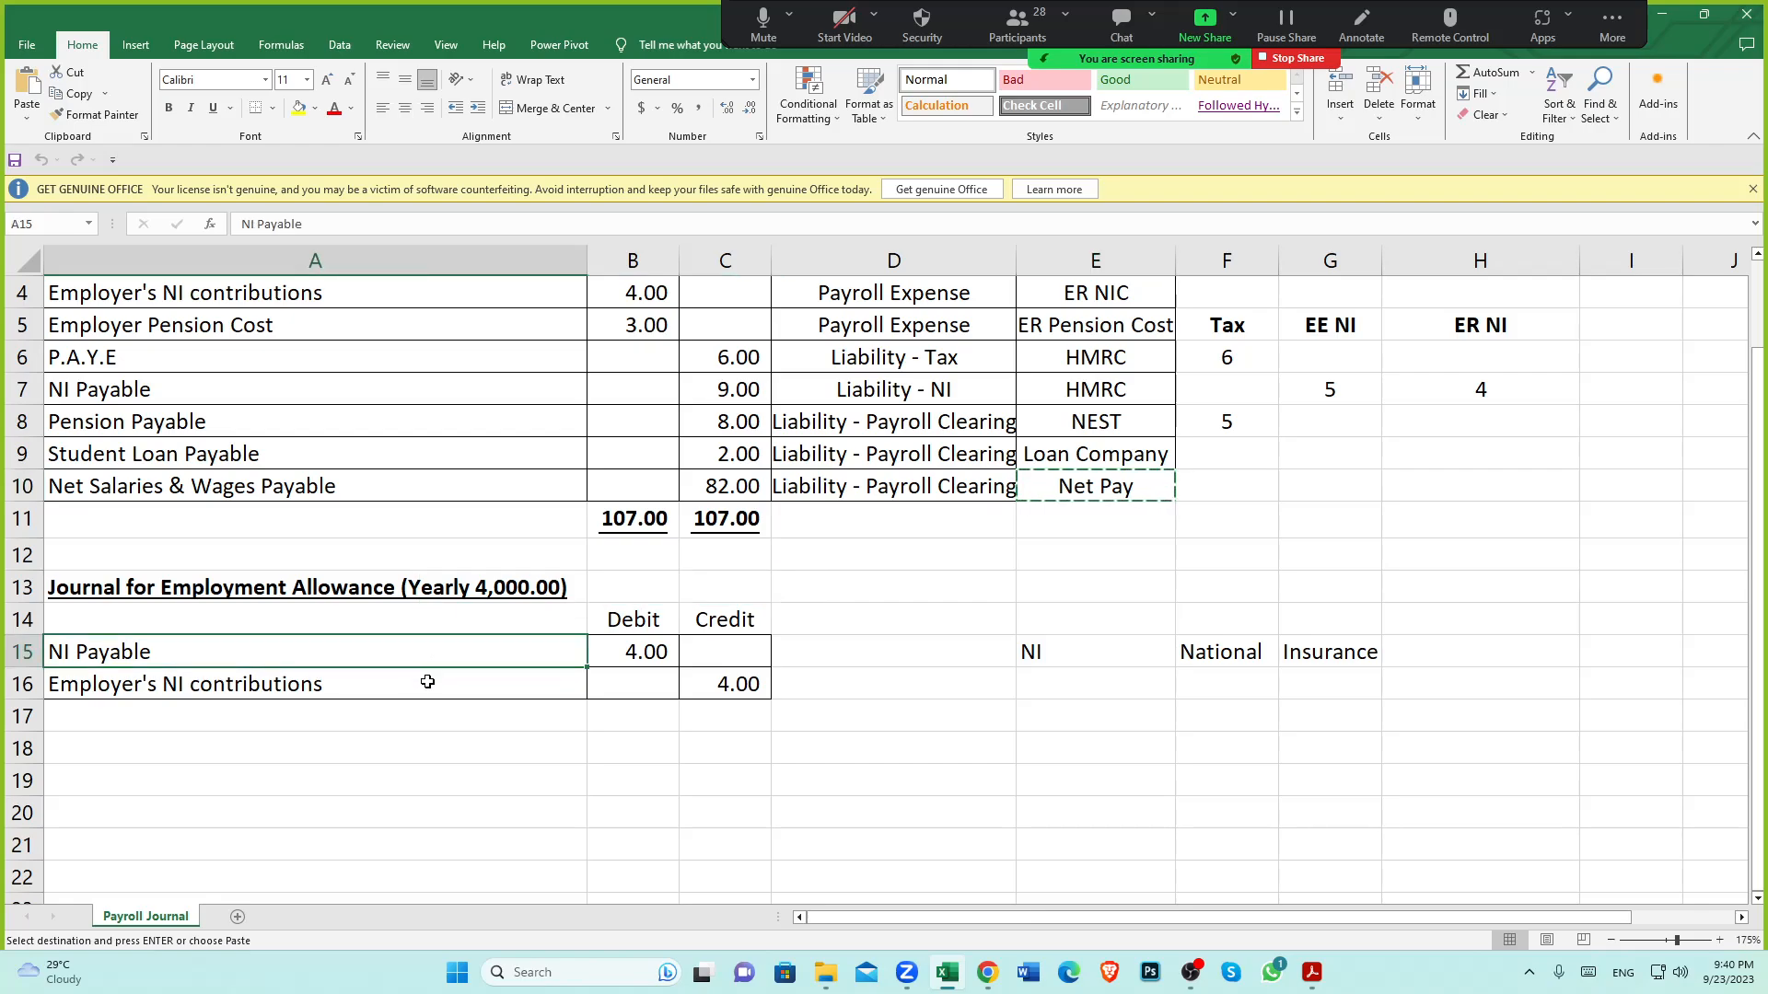
click(427, 681)
click(408, 599)
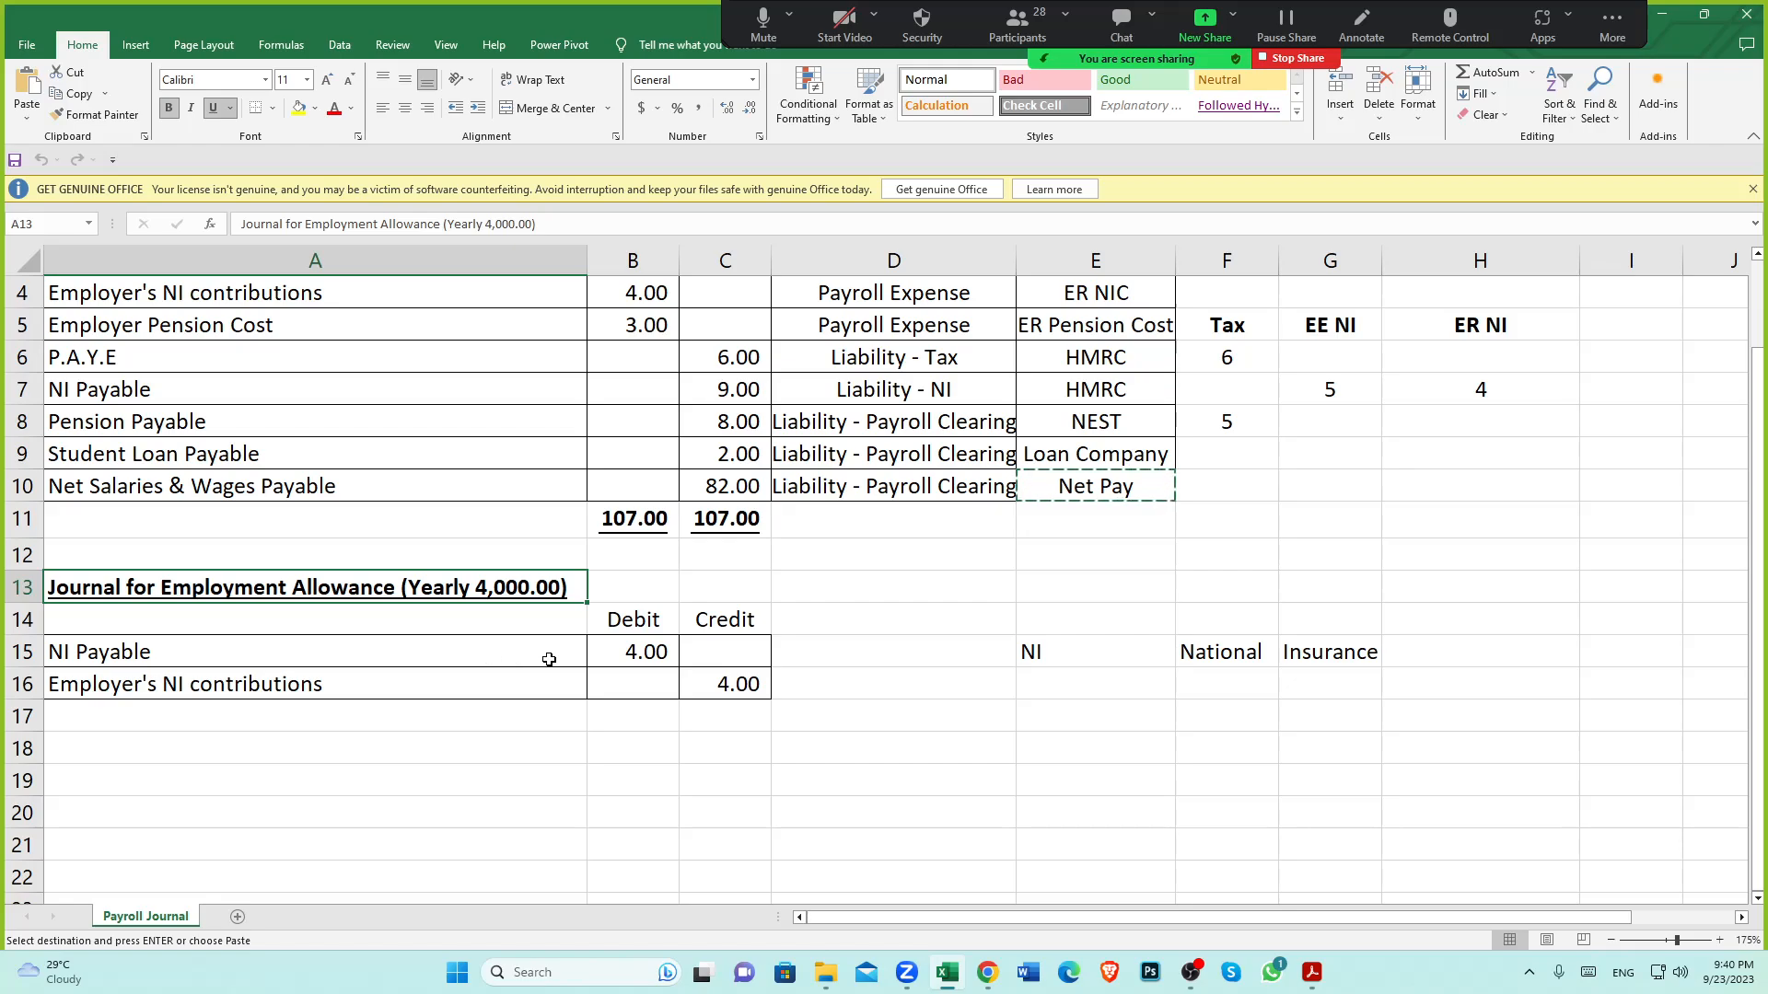
View the Form P32 Employer Payment Record in P32.pdf, and return via Xero to the Employment Allowance journal in Excel
click(1312, 972)
click(1206, 882)
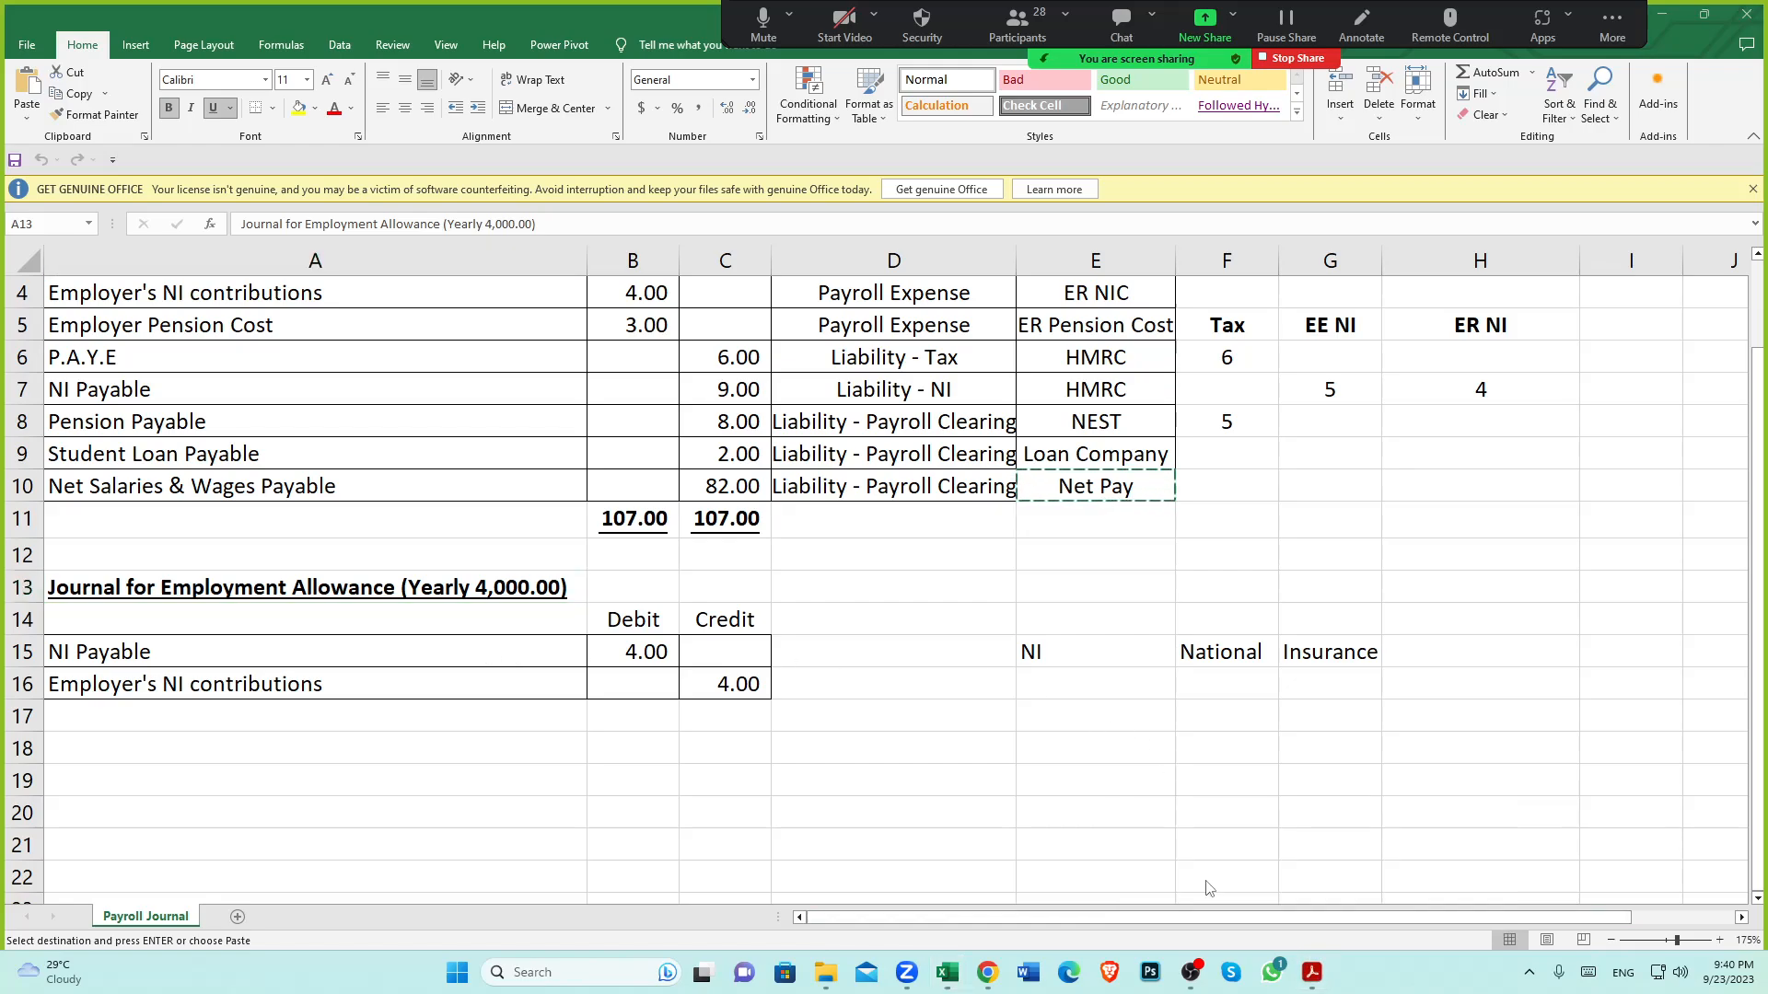
drag(842, 176, 892, 187)
click(770, 207)
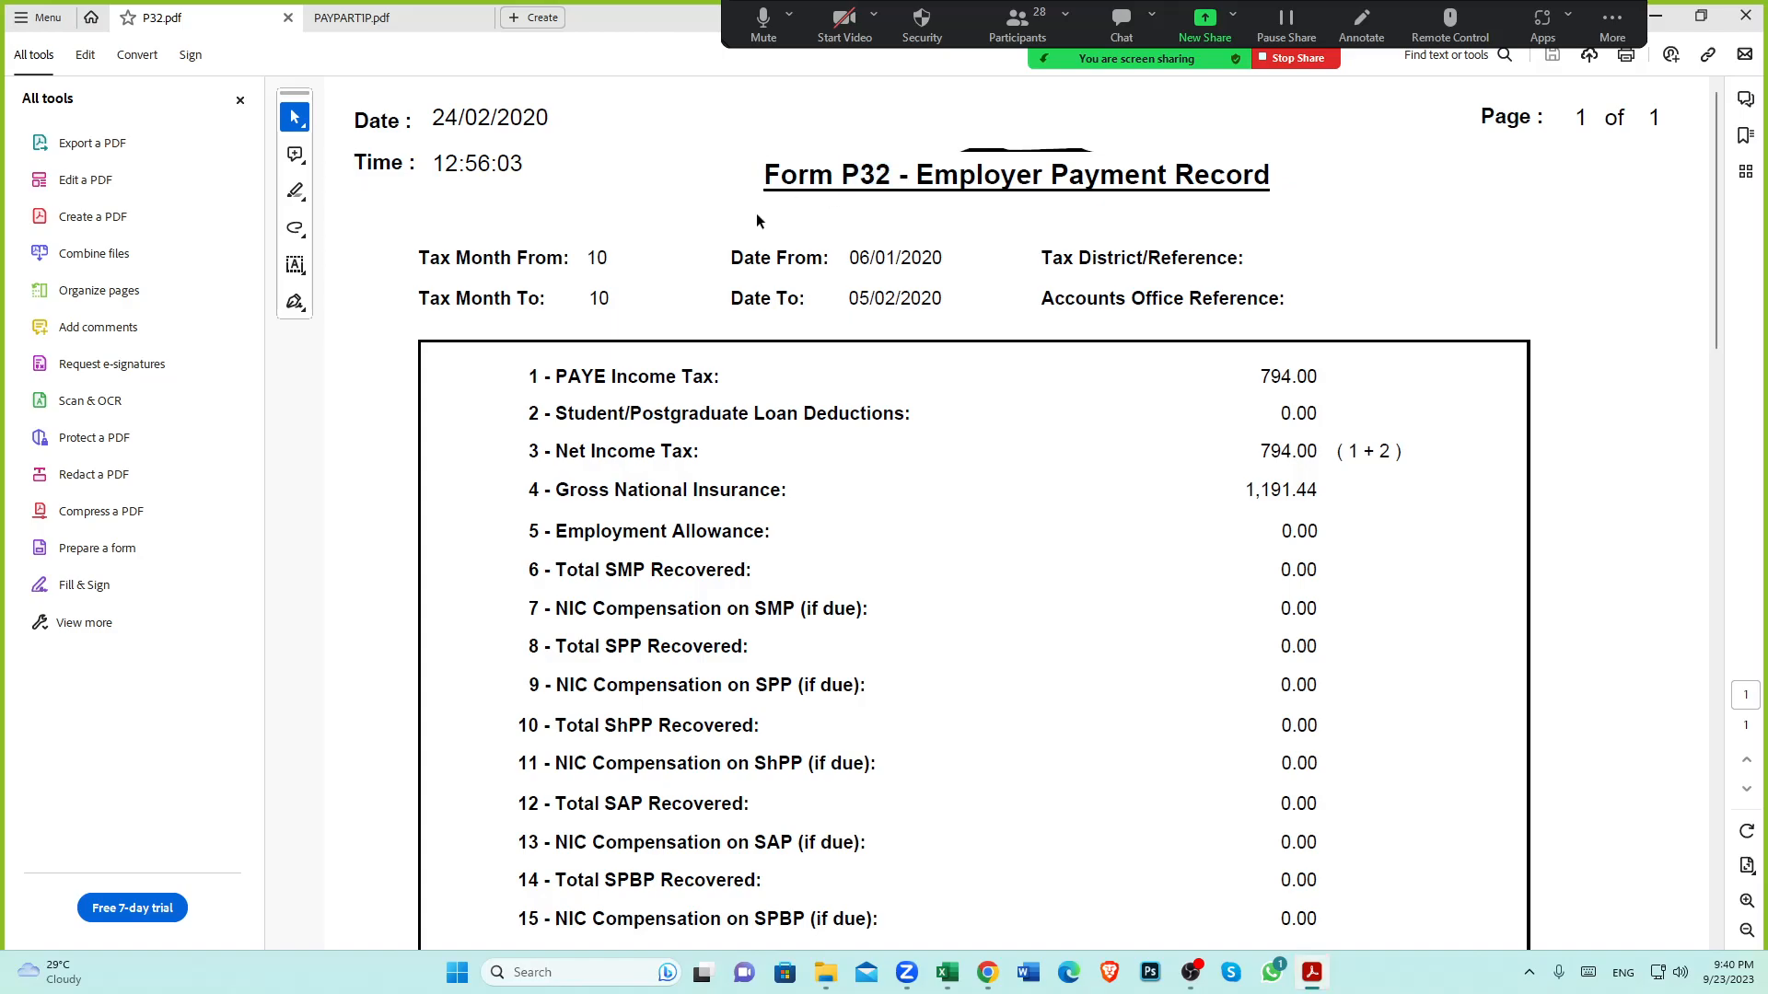
click(987, 972)
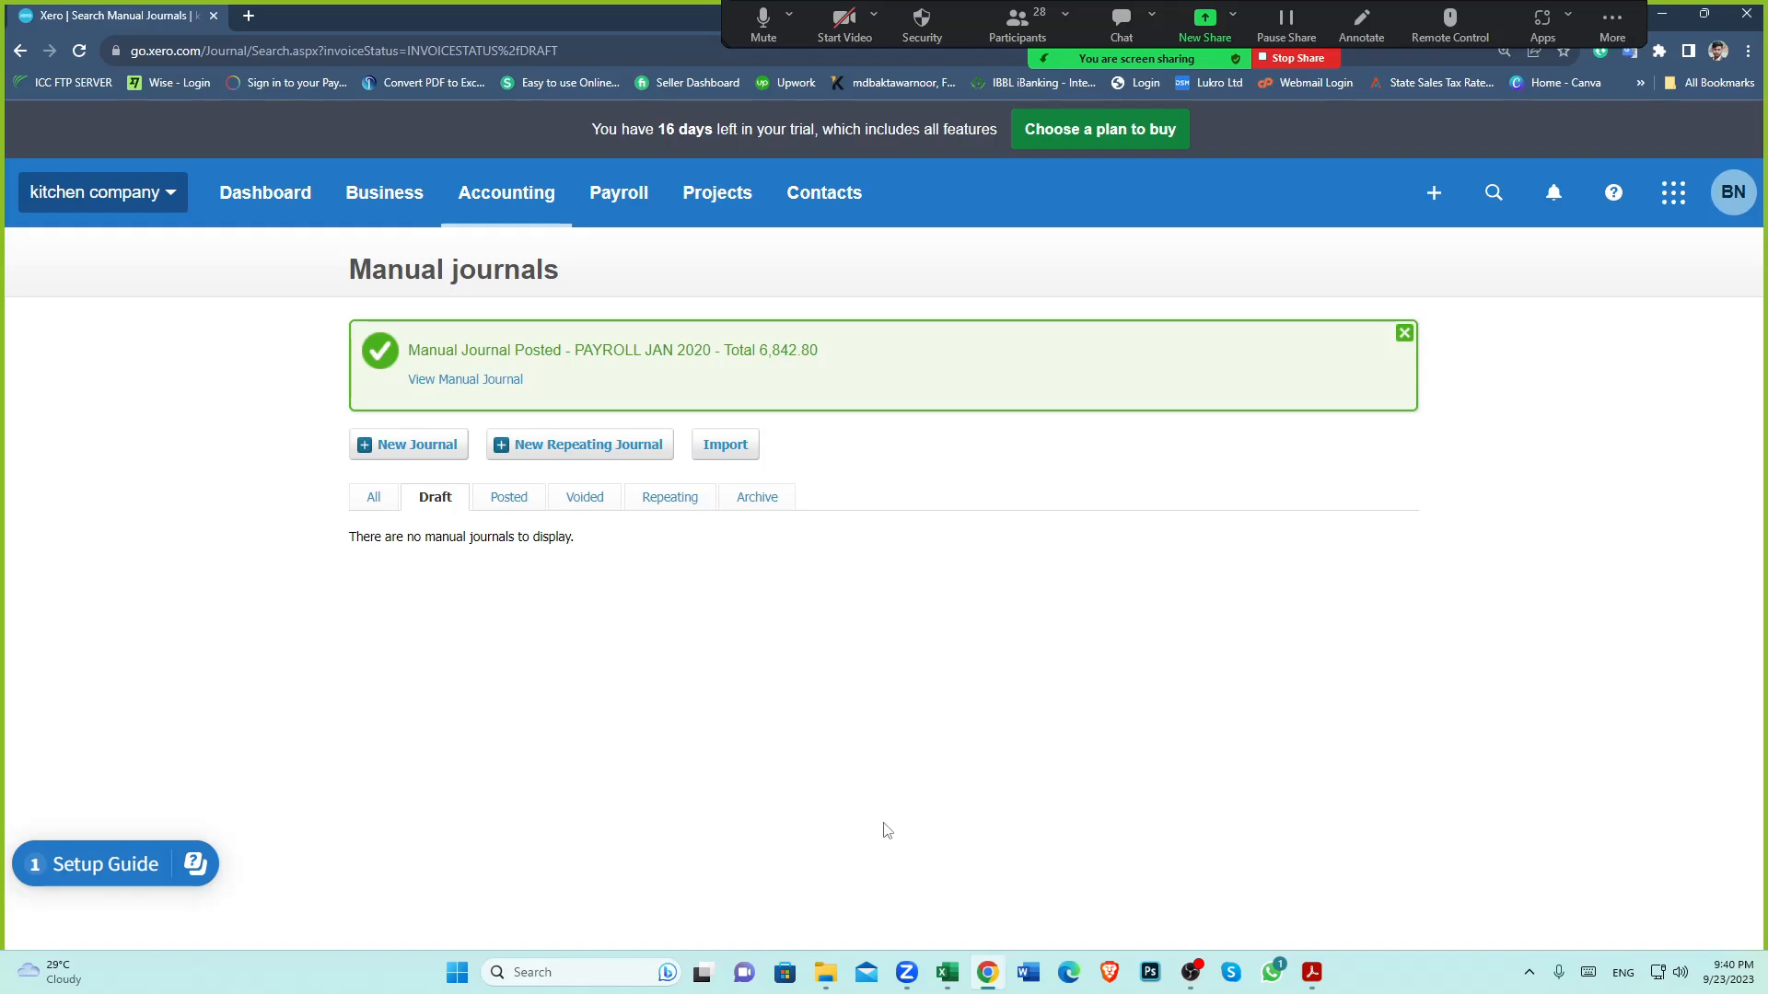
click(948, 975)
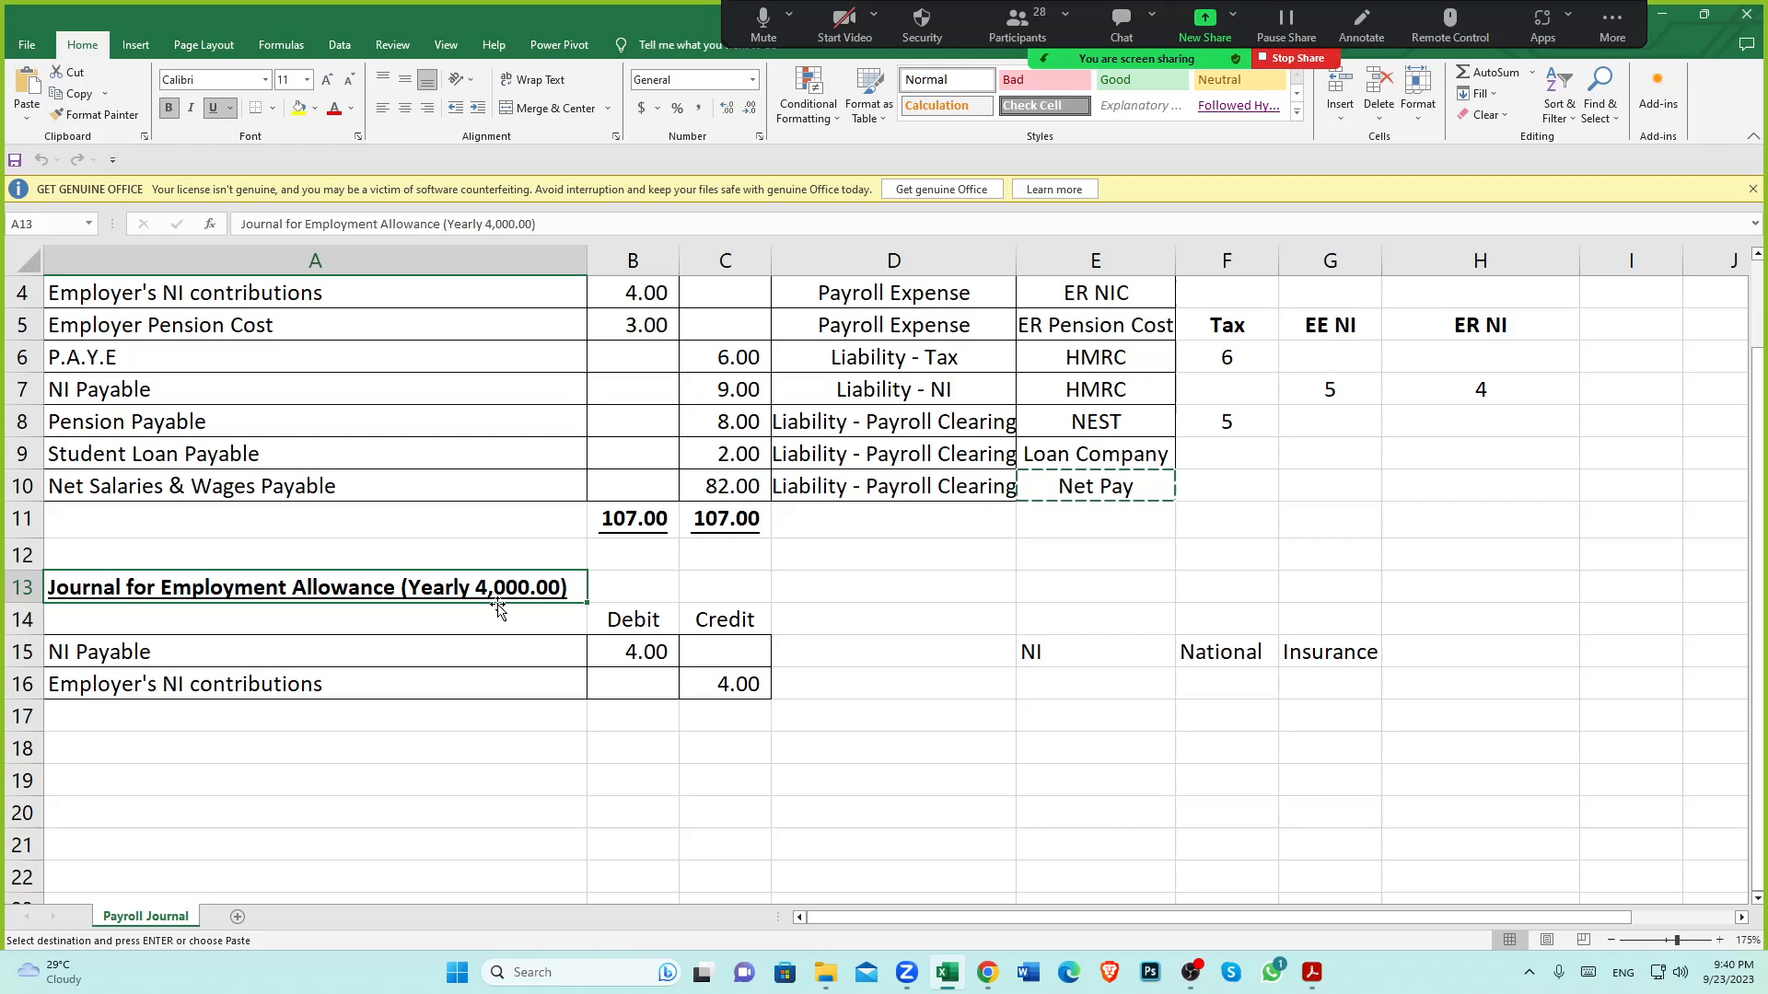
Examine the Employer's NI contributions debit in the payroll journal and the Employment Allowance journal heading
click(532, 779)
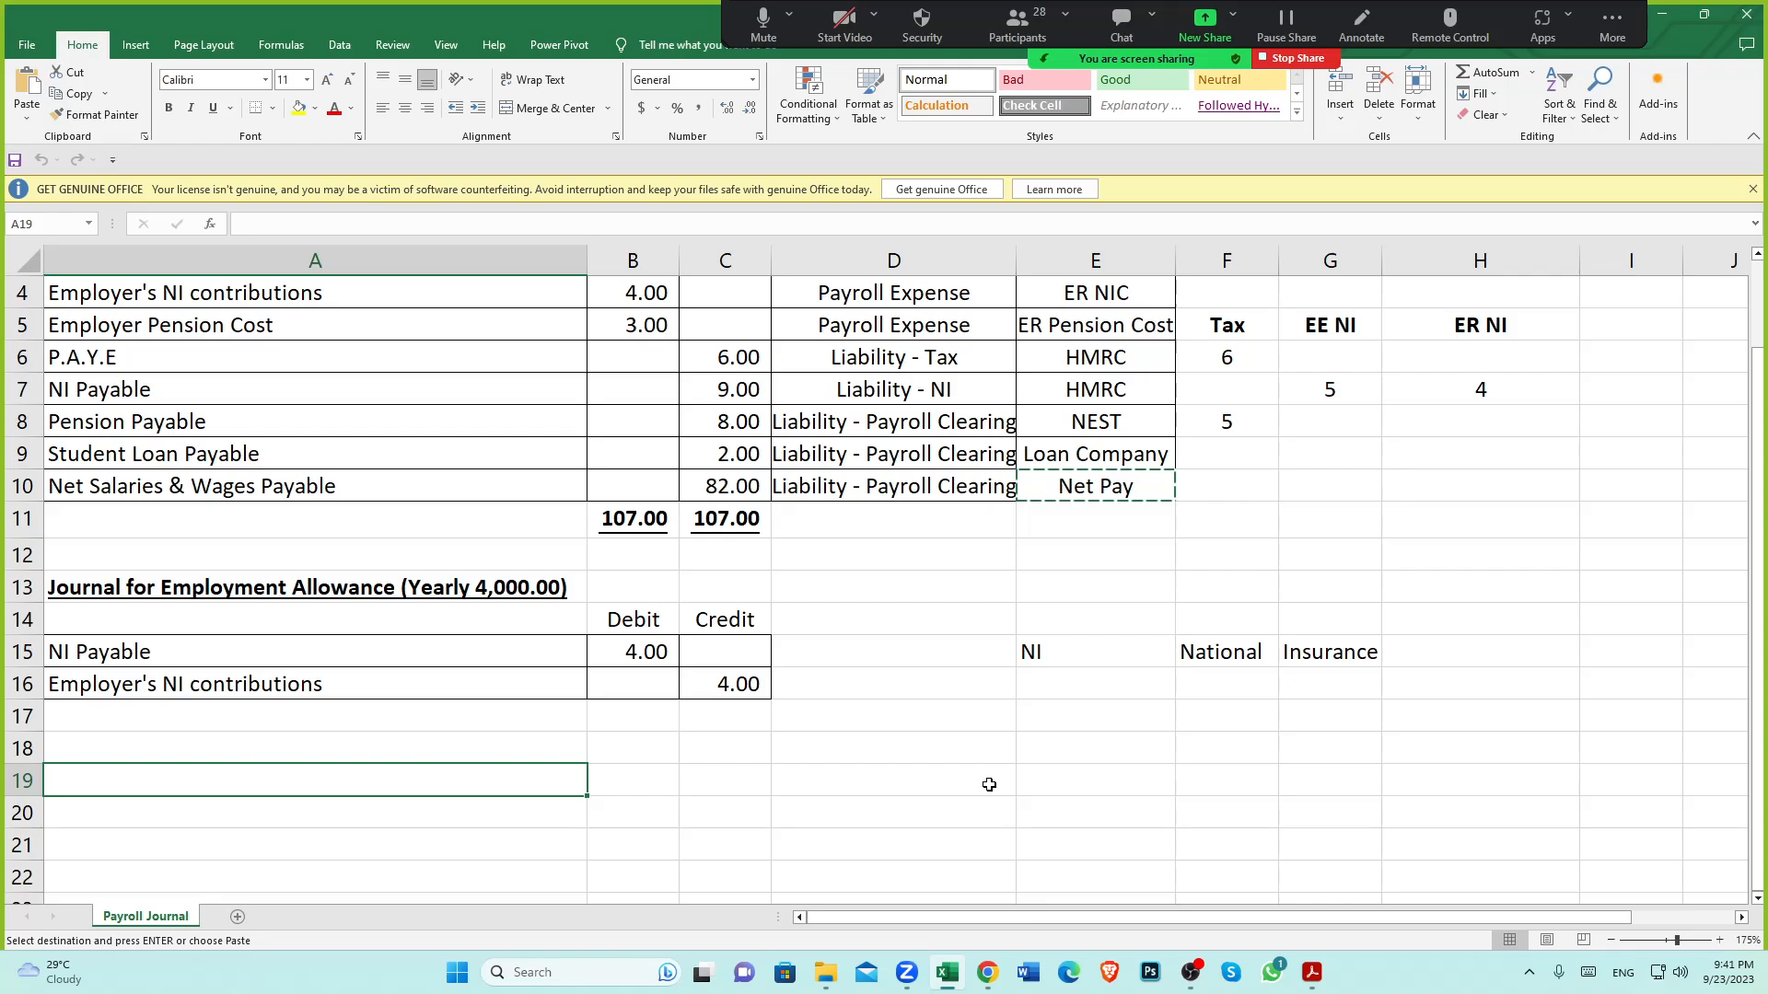
scroll(989, 785, up, 1)
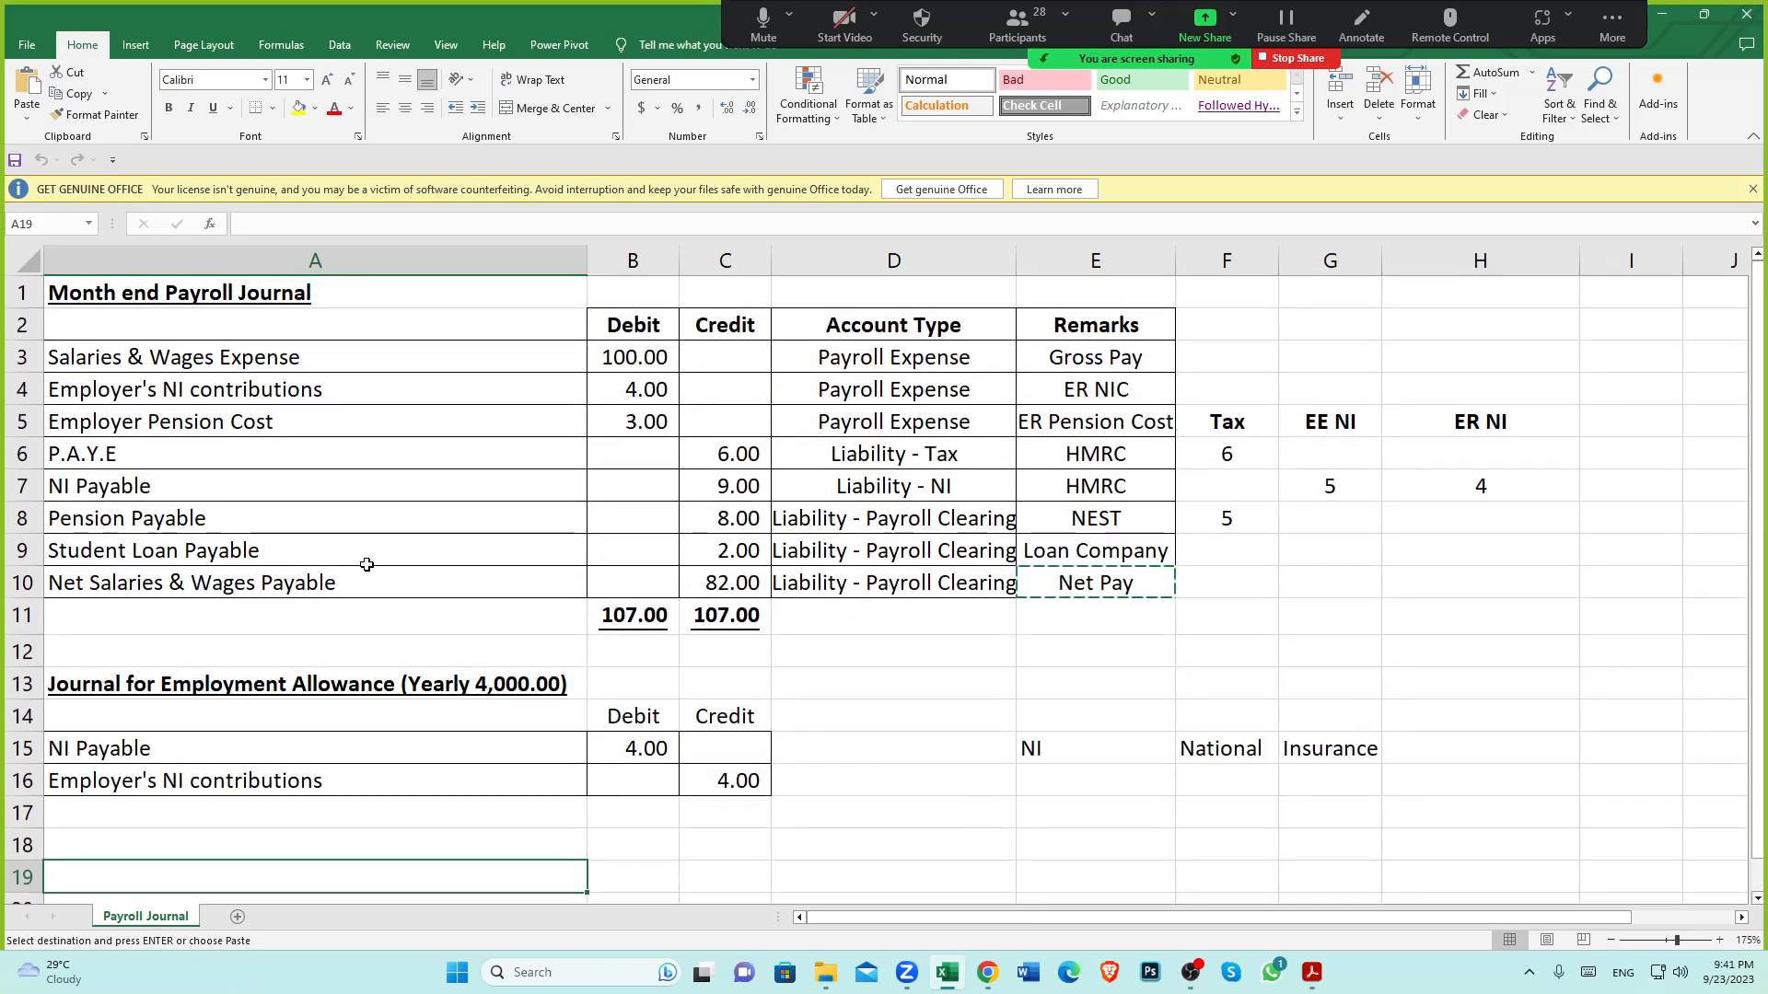
click(128, 398)
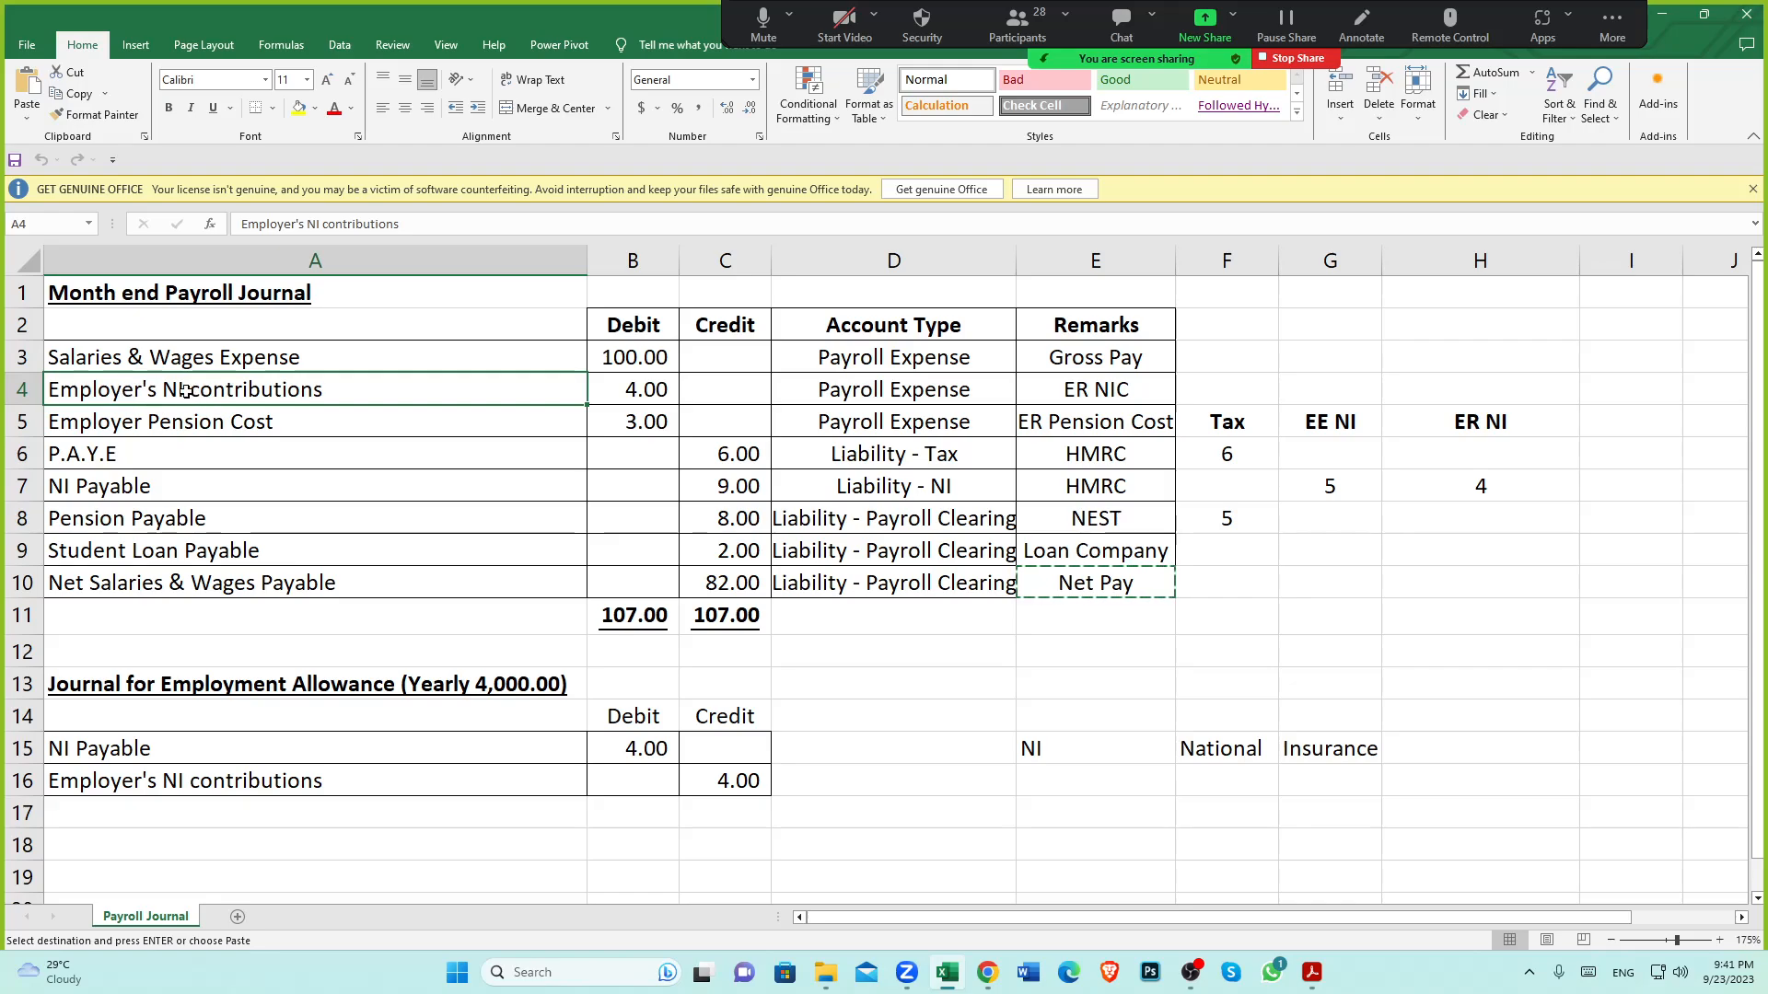
click(607, 399)
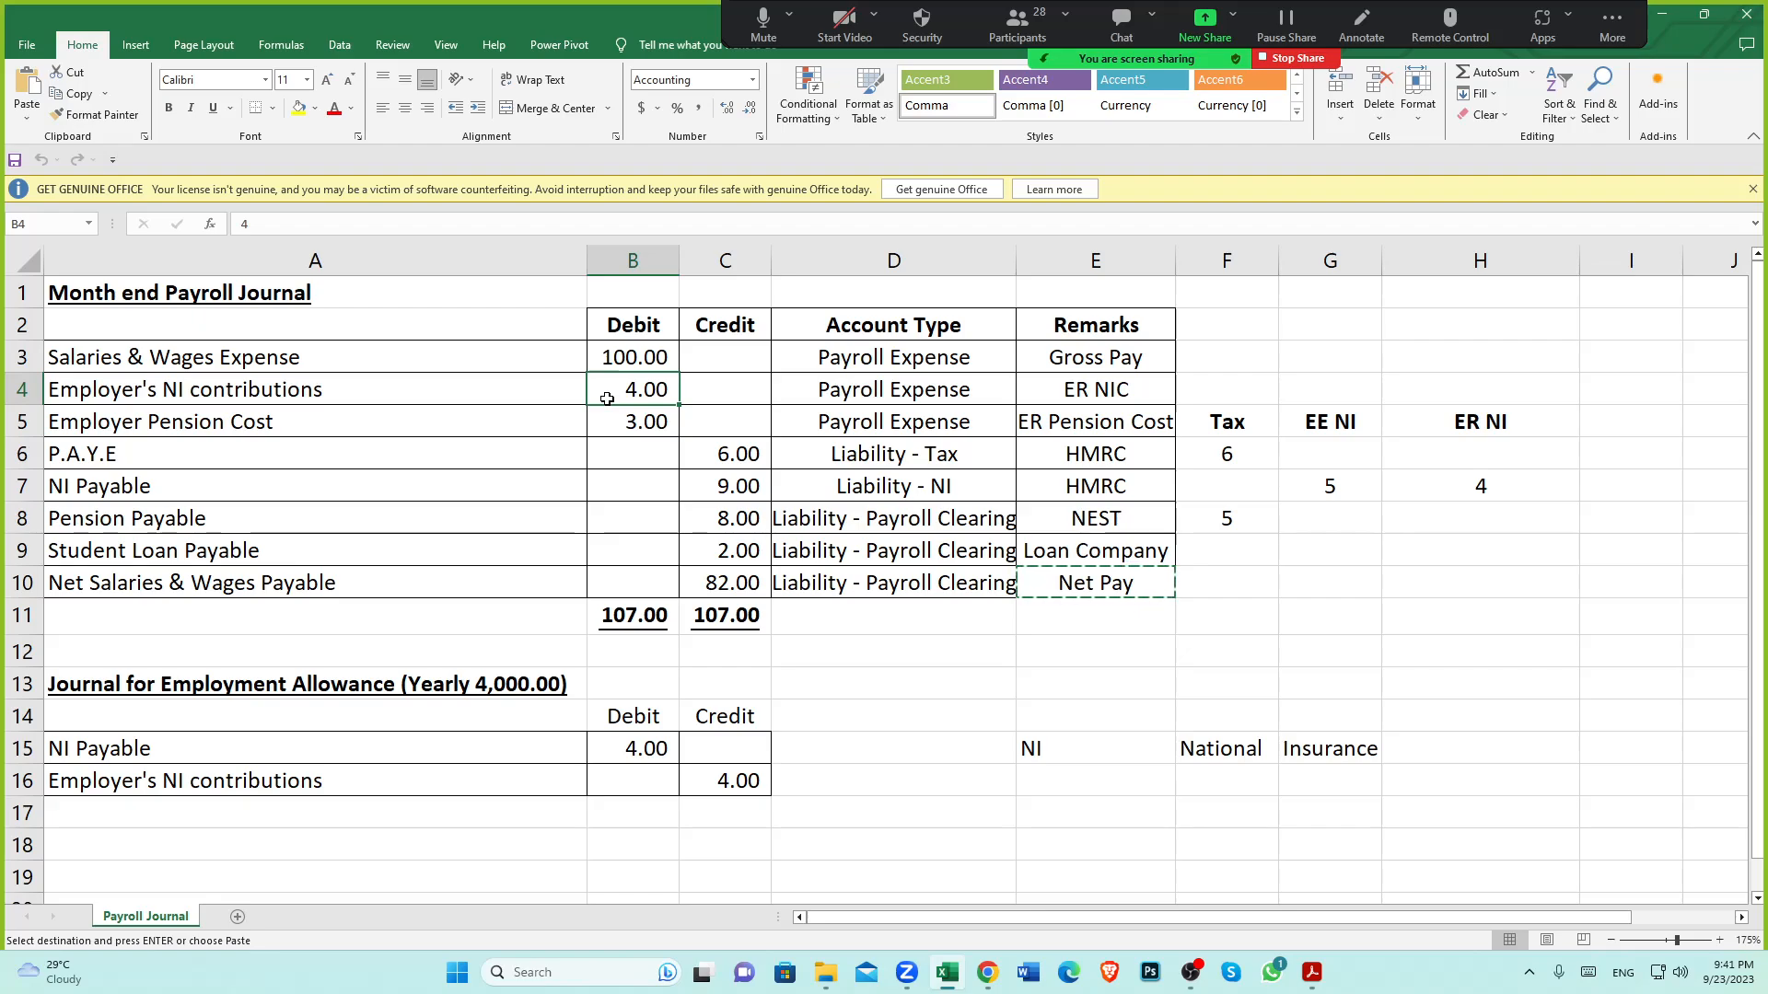
click(159, 396)
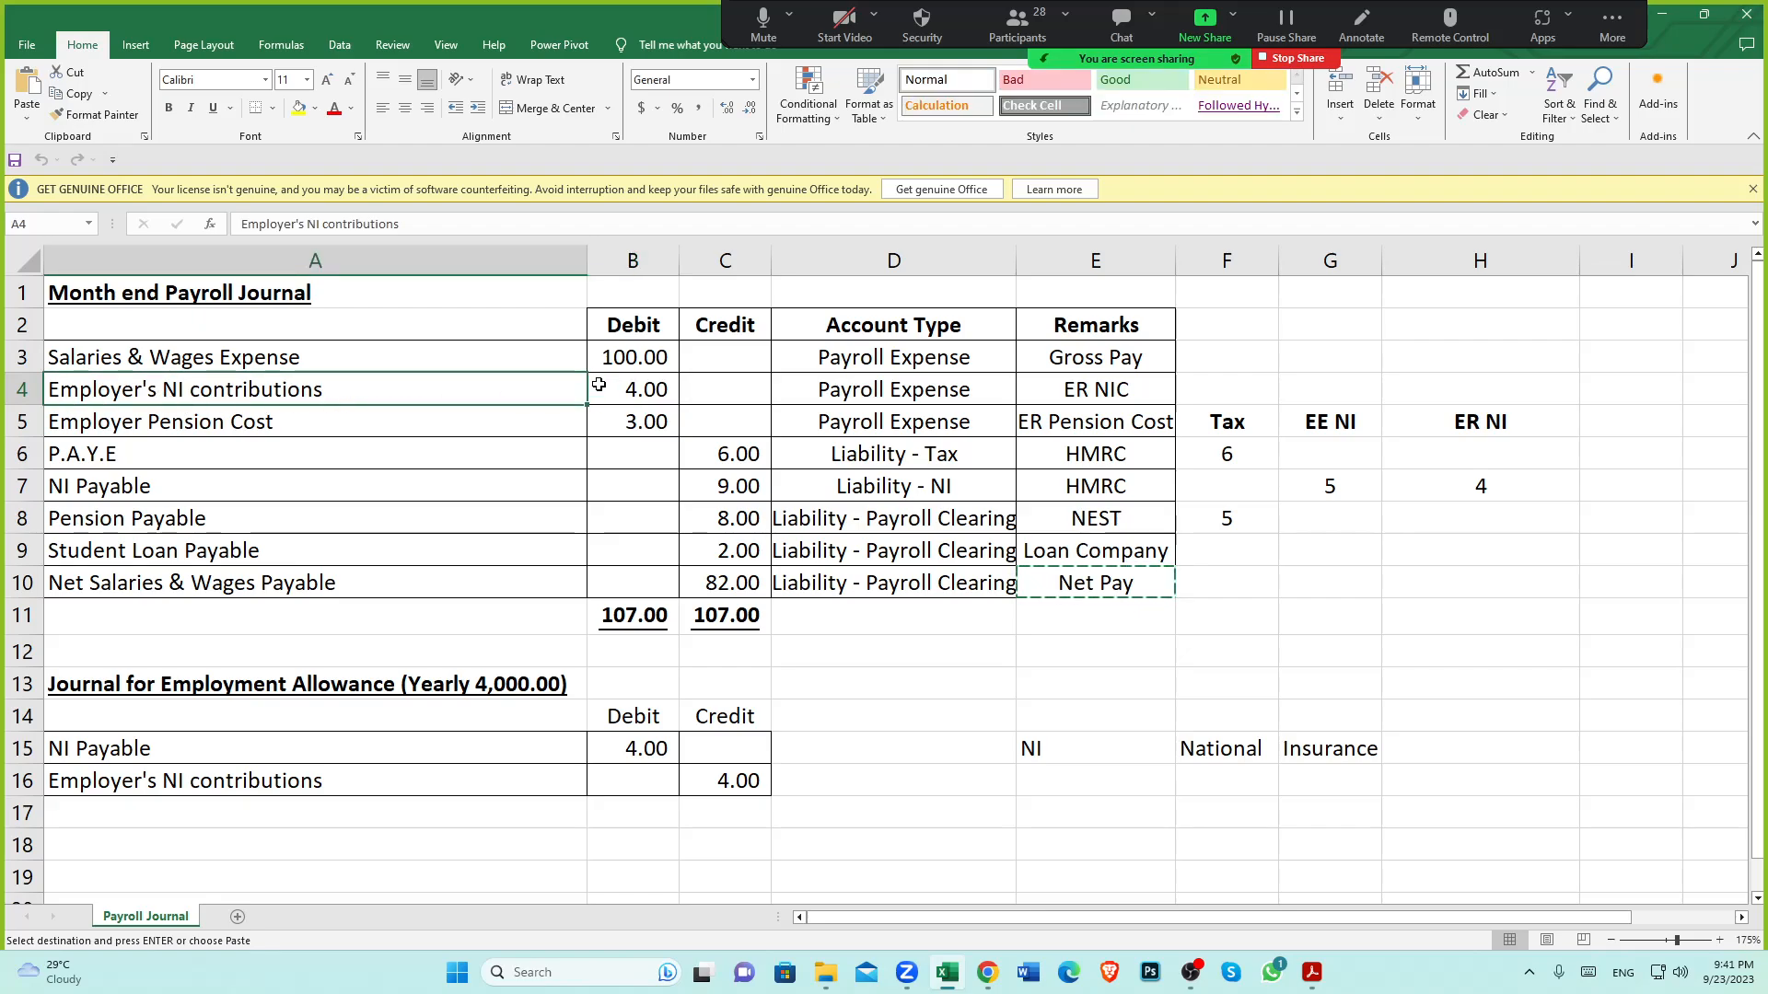
click(634, 406)
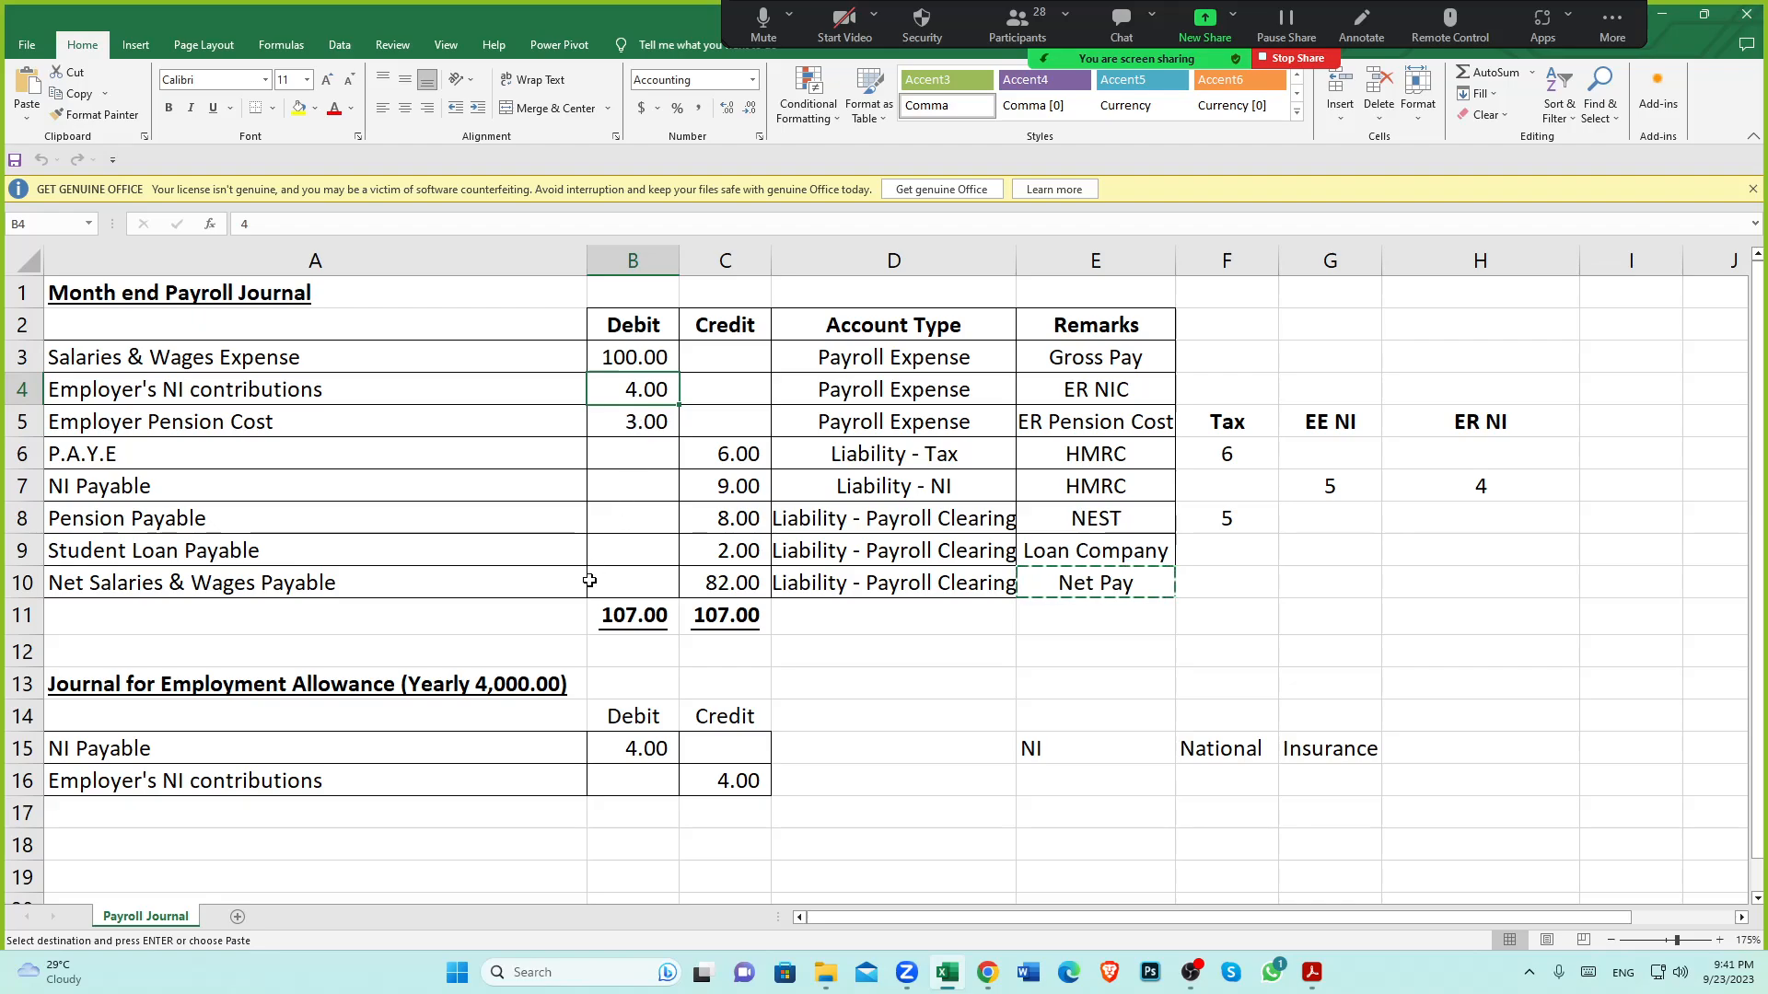
click(525, 686)
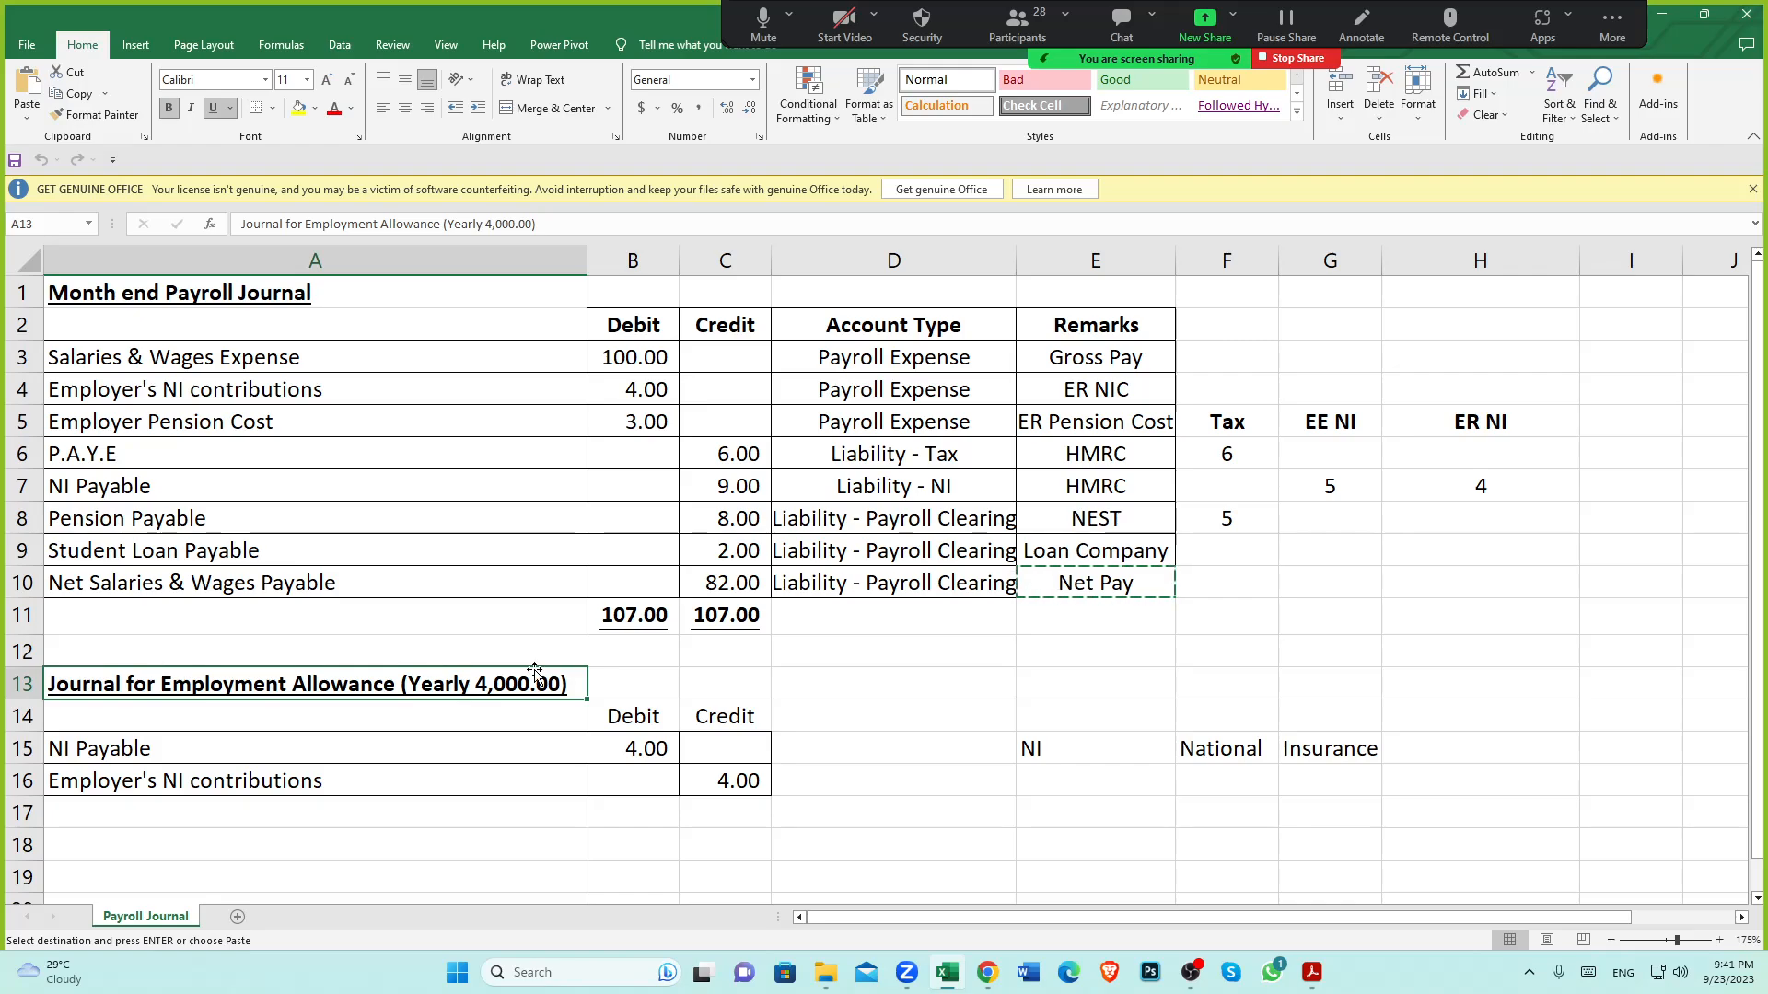
Enter 4000 in cell B20, below the Employment Allowance journal
scroll(679, 724, down, 3)
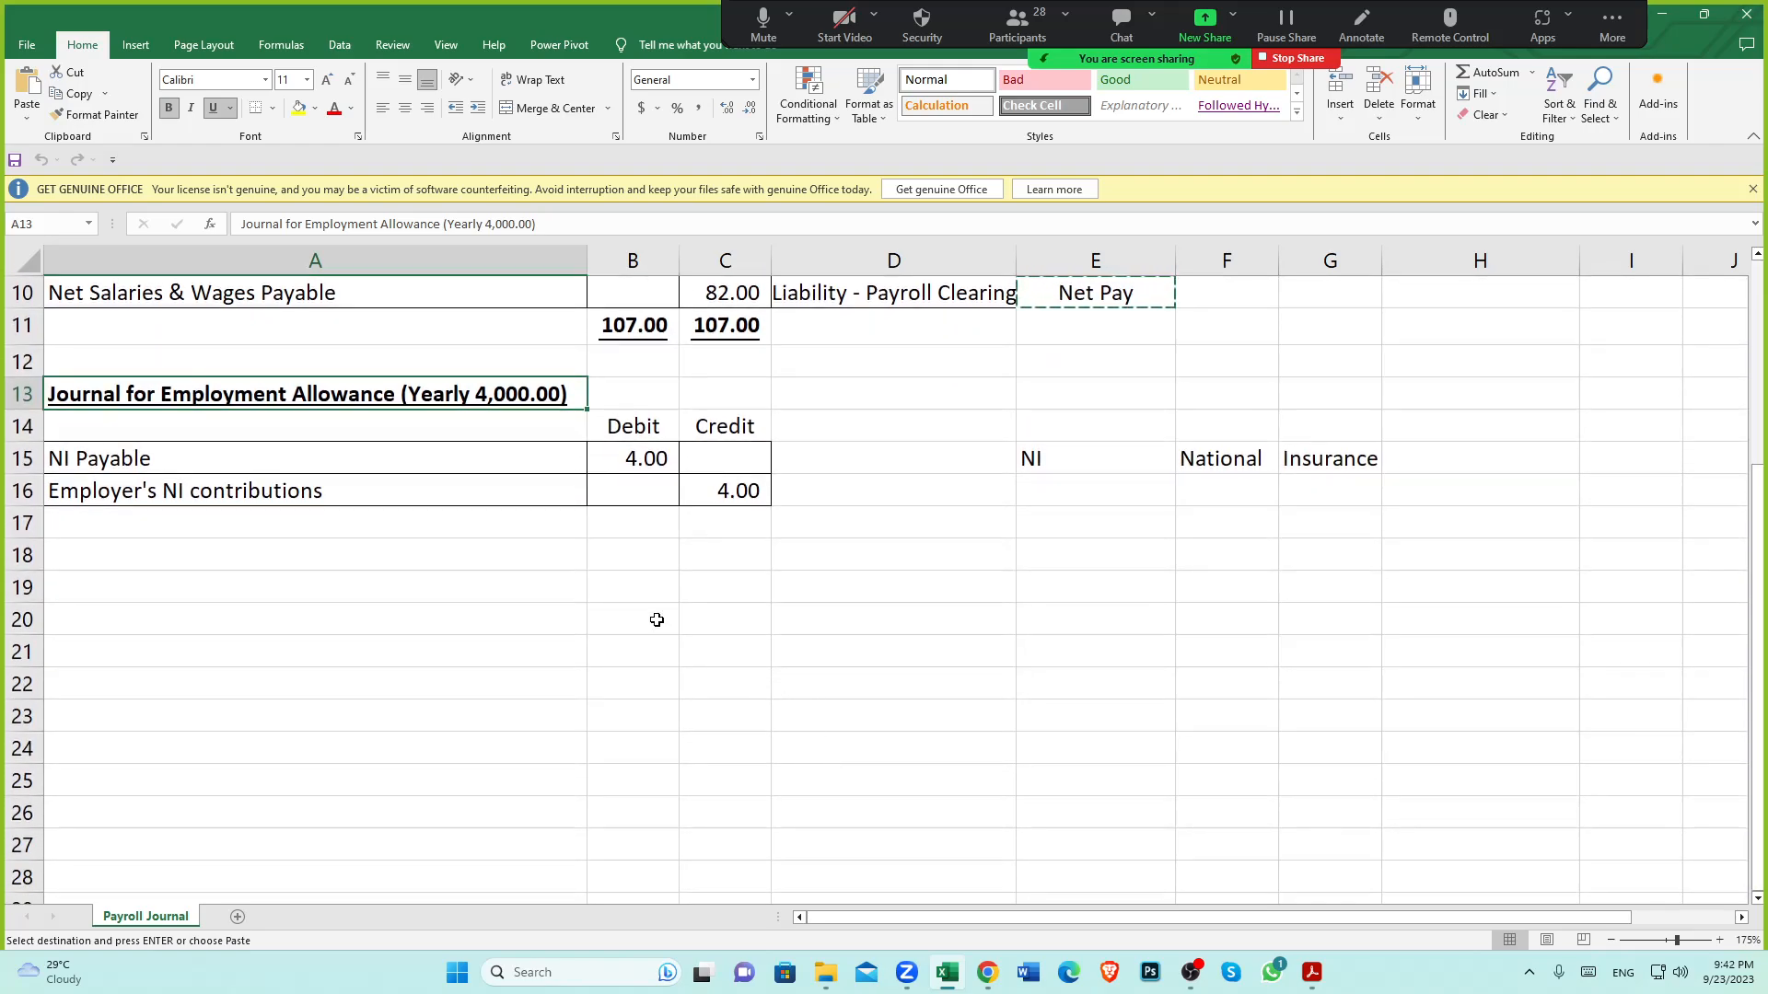
click(657, 620)
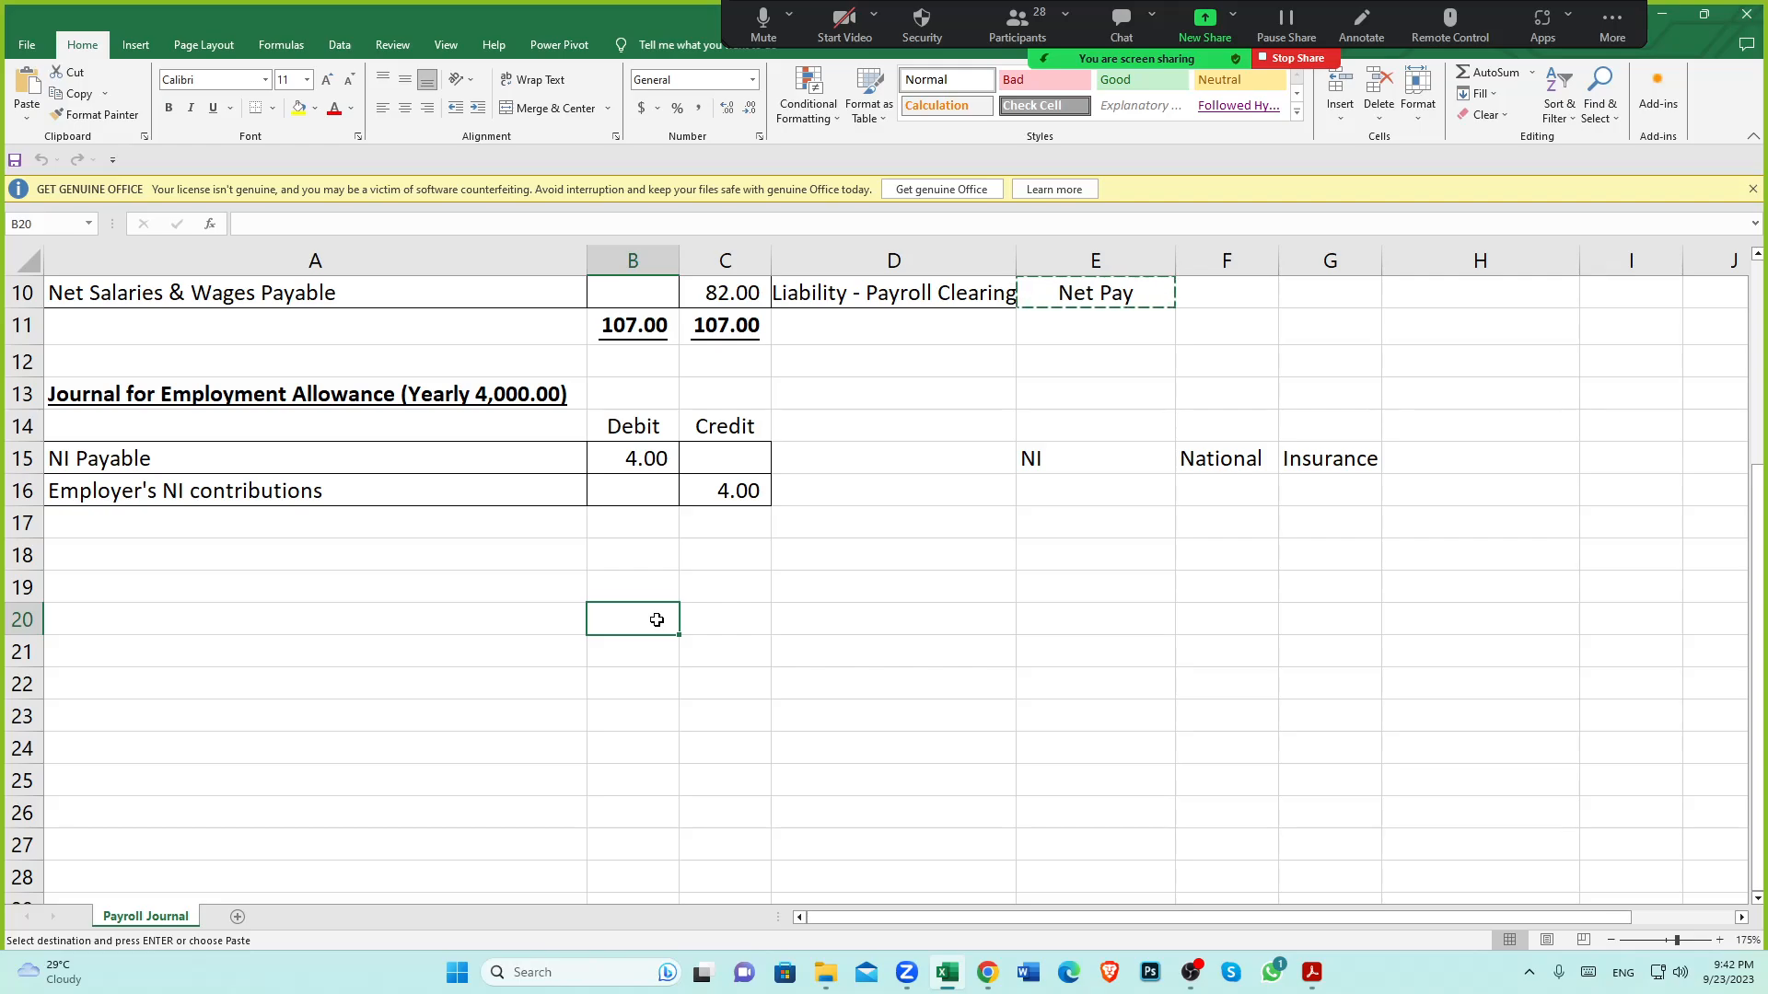
text(4000)
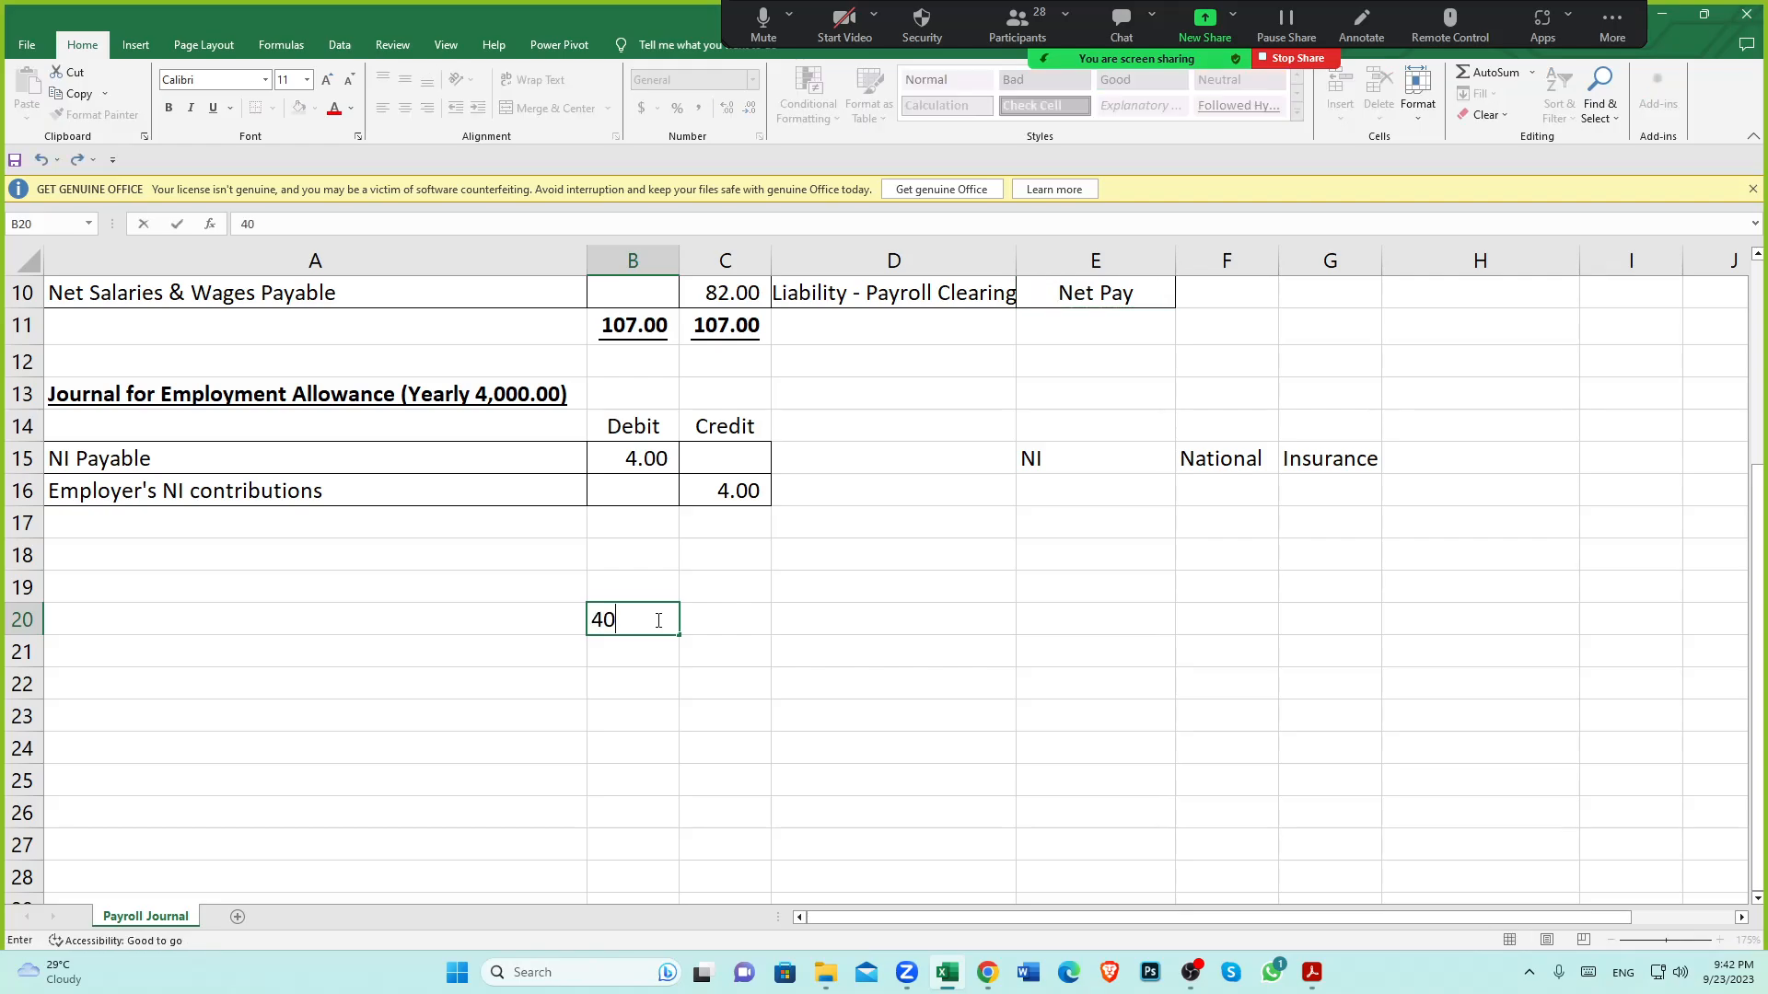
click(632, 651)
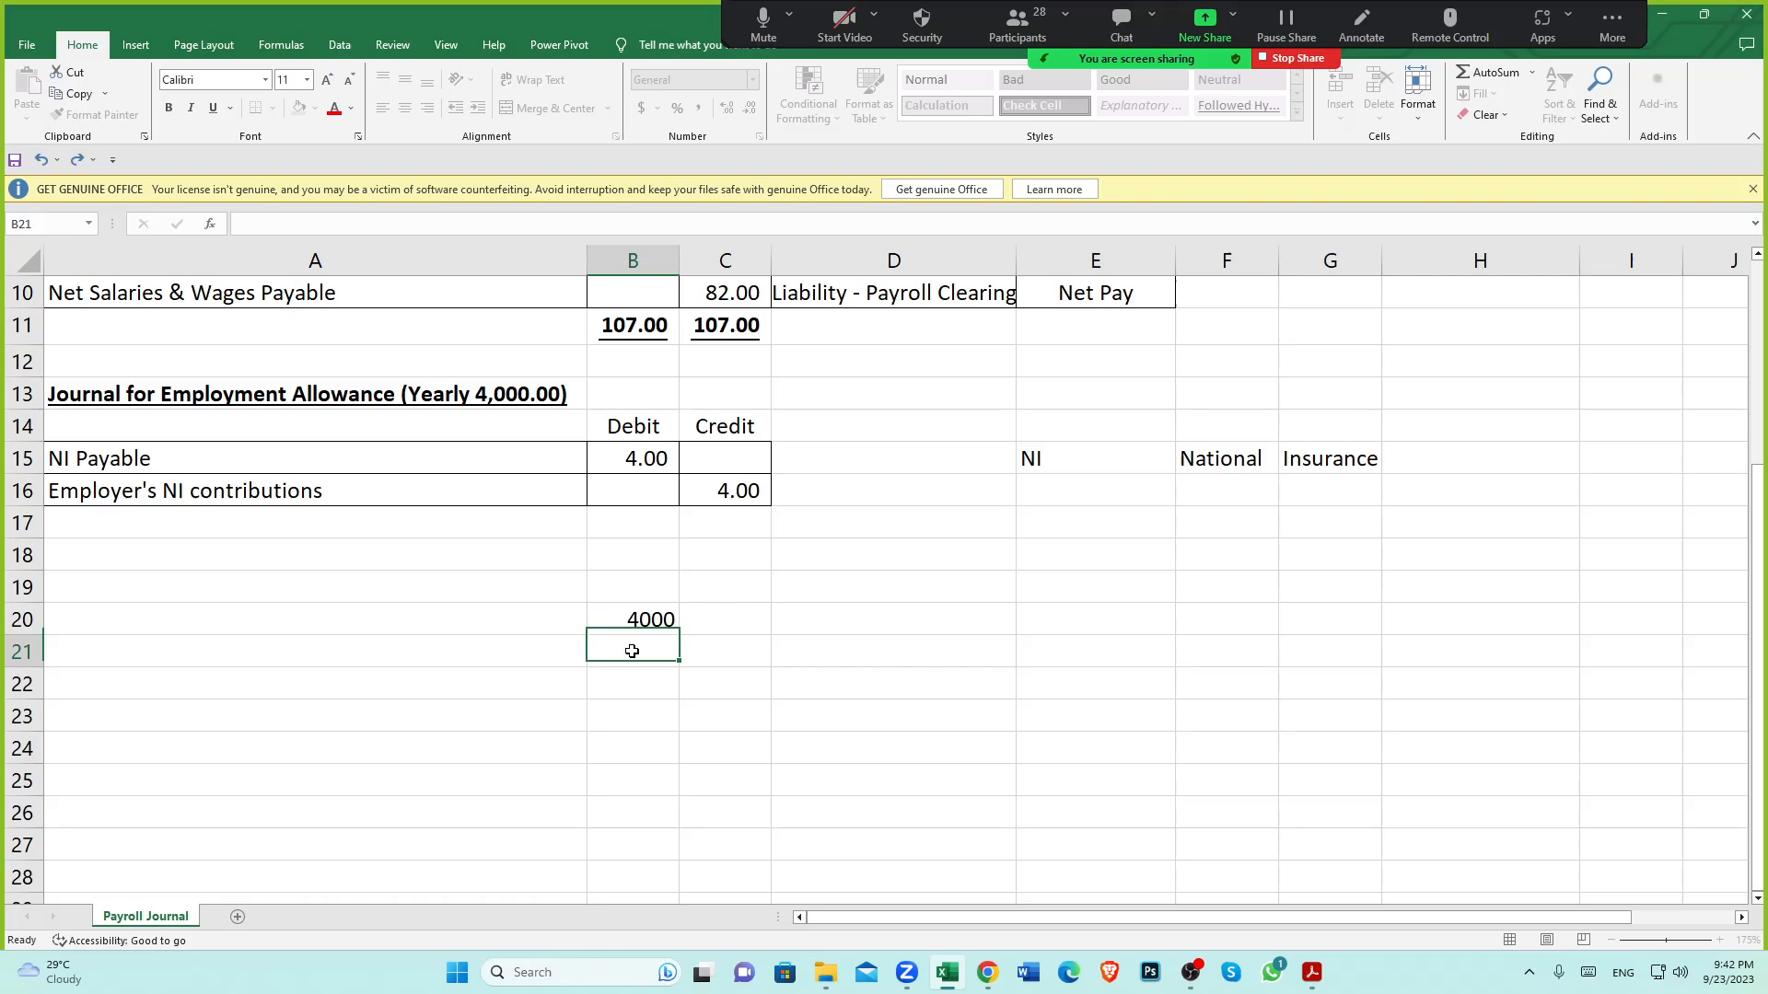
Compare the Employer's NI contributions debit with the Employment Allowance heading and the yearly figure in cell B20
scroll(640, 650, down, 1)
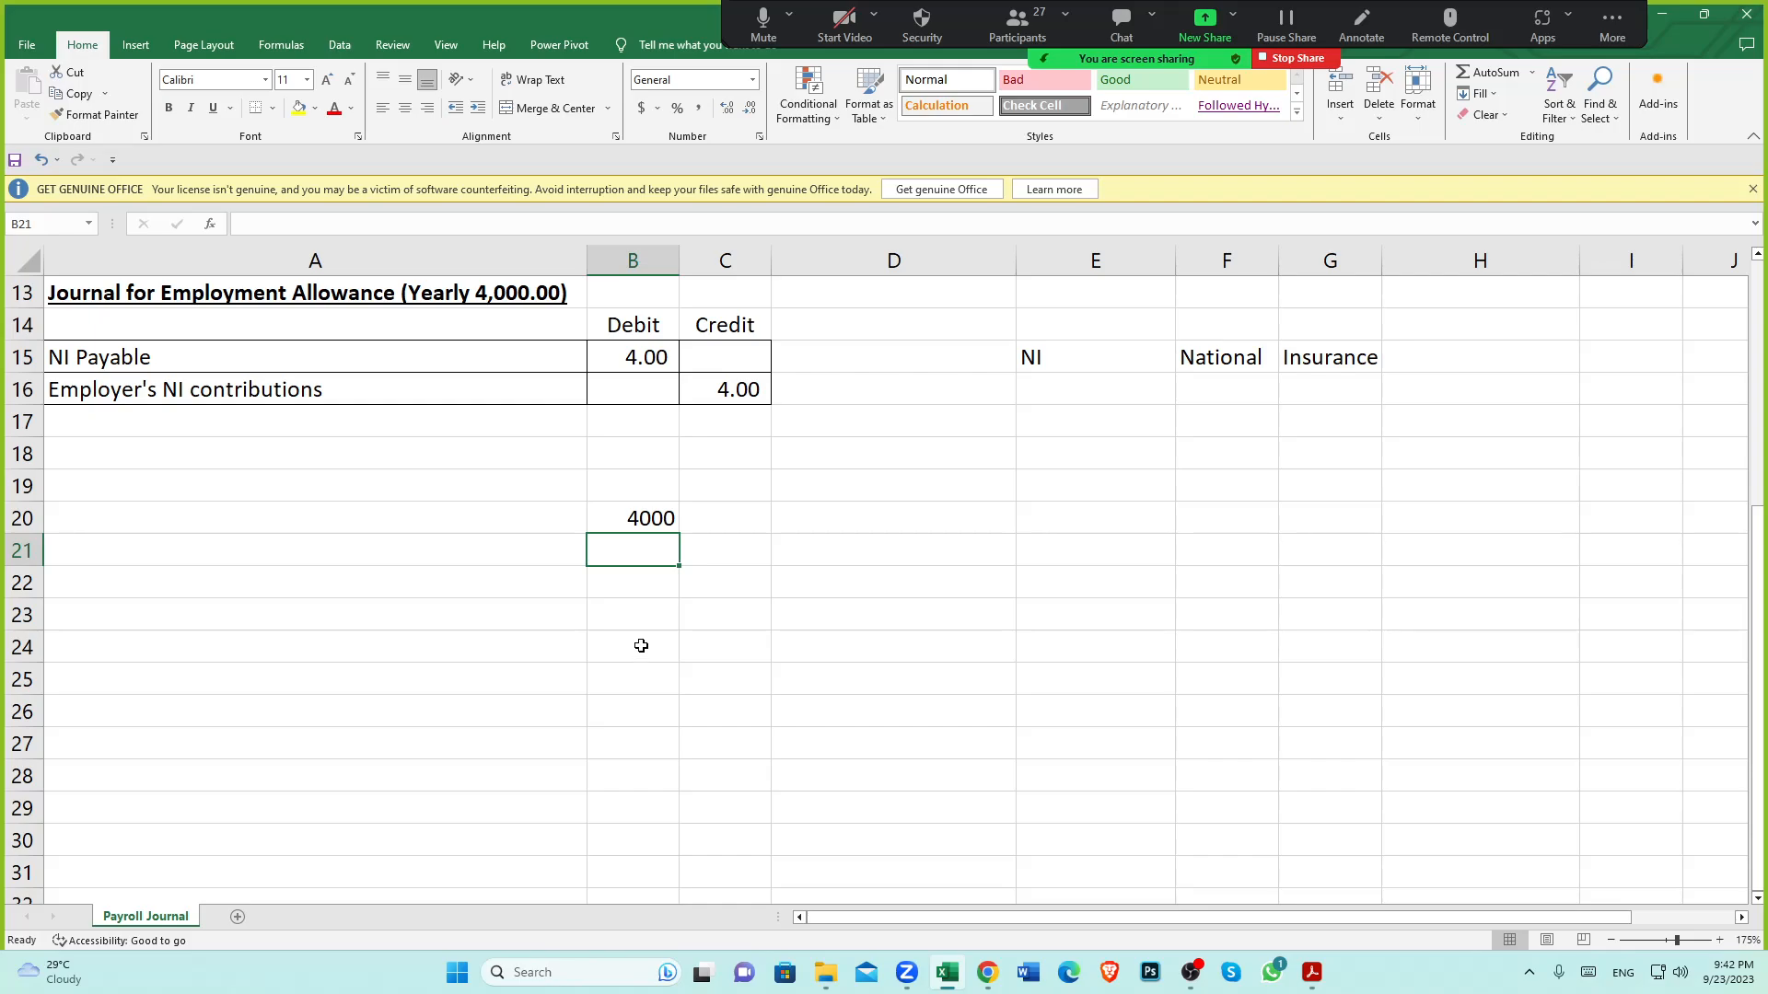
scroll(641, 650, up, 4)
click(173, 391)
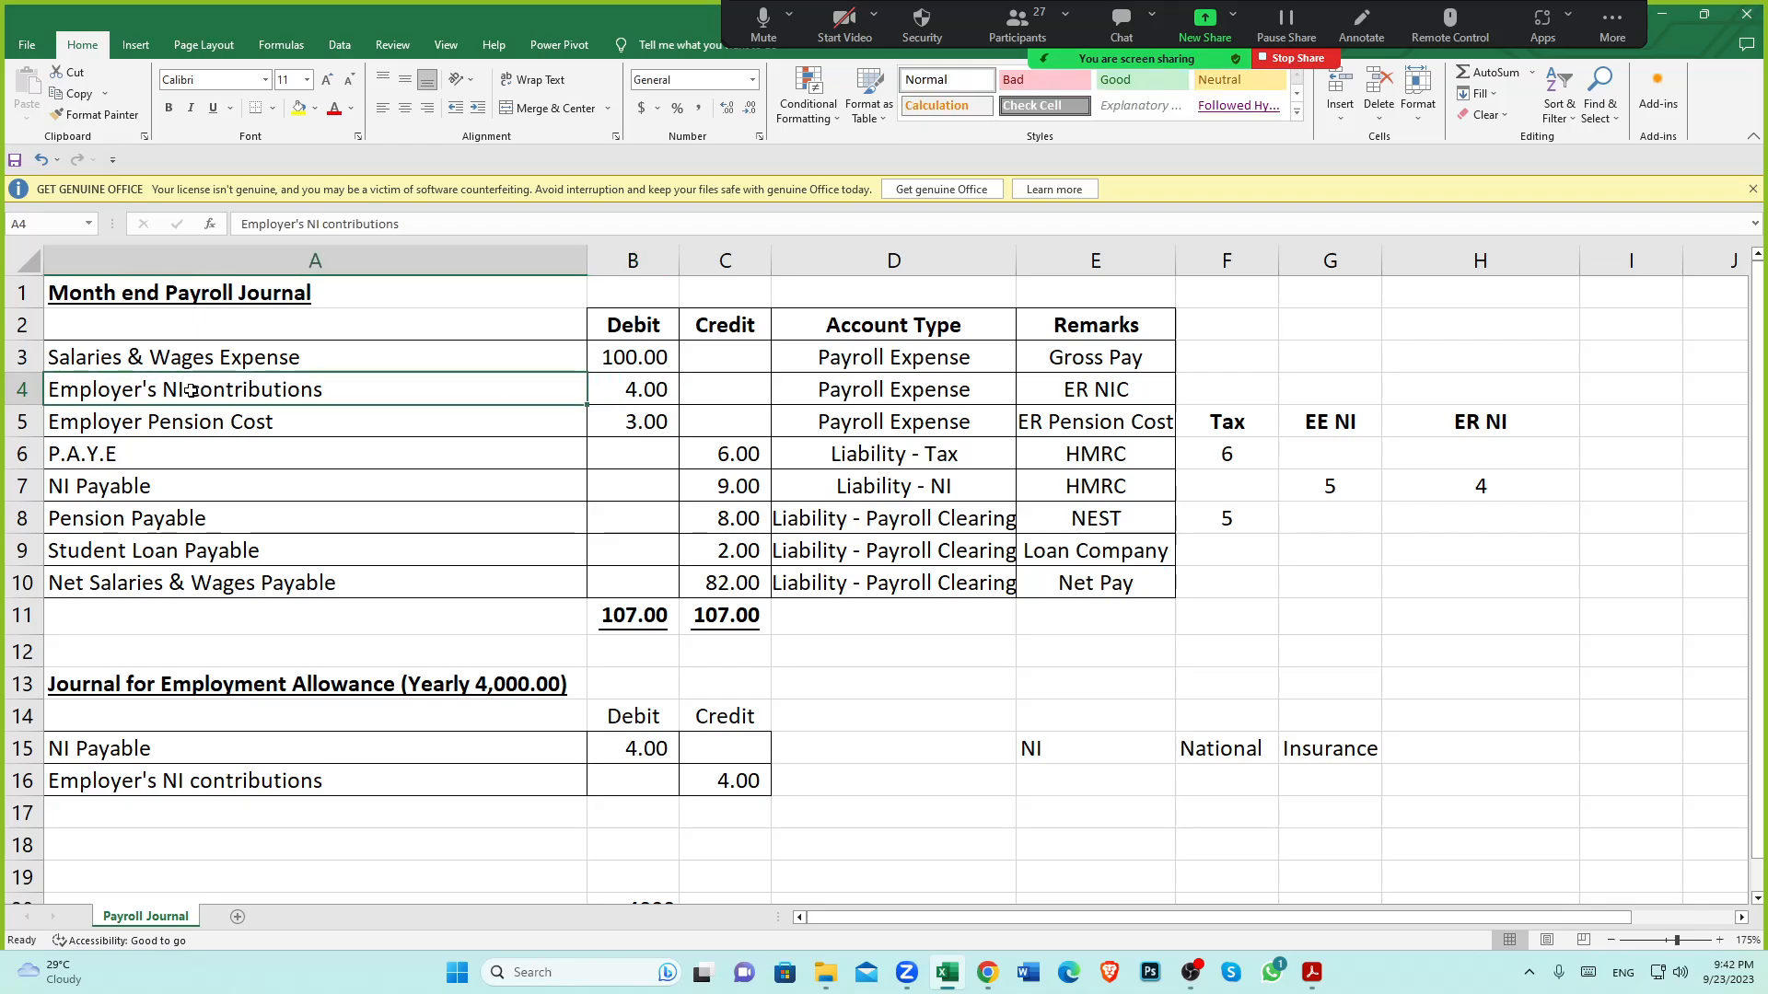
click(646, 393)
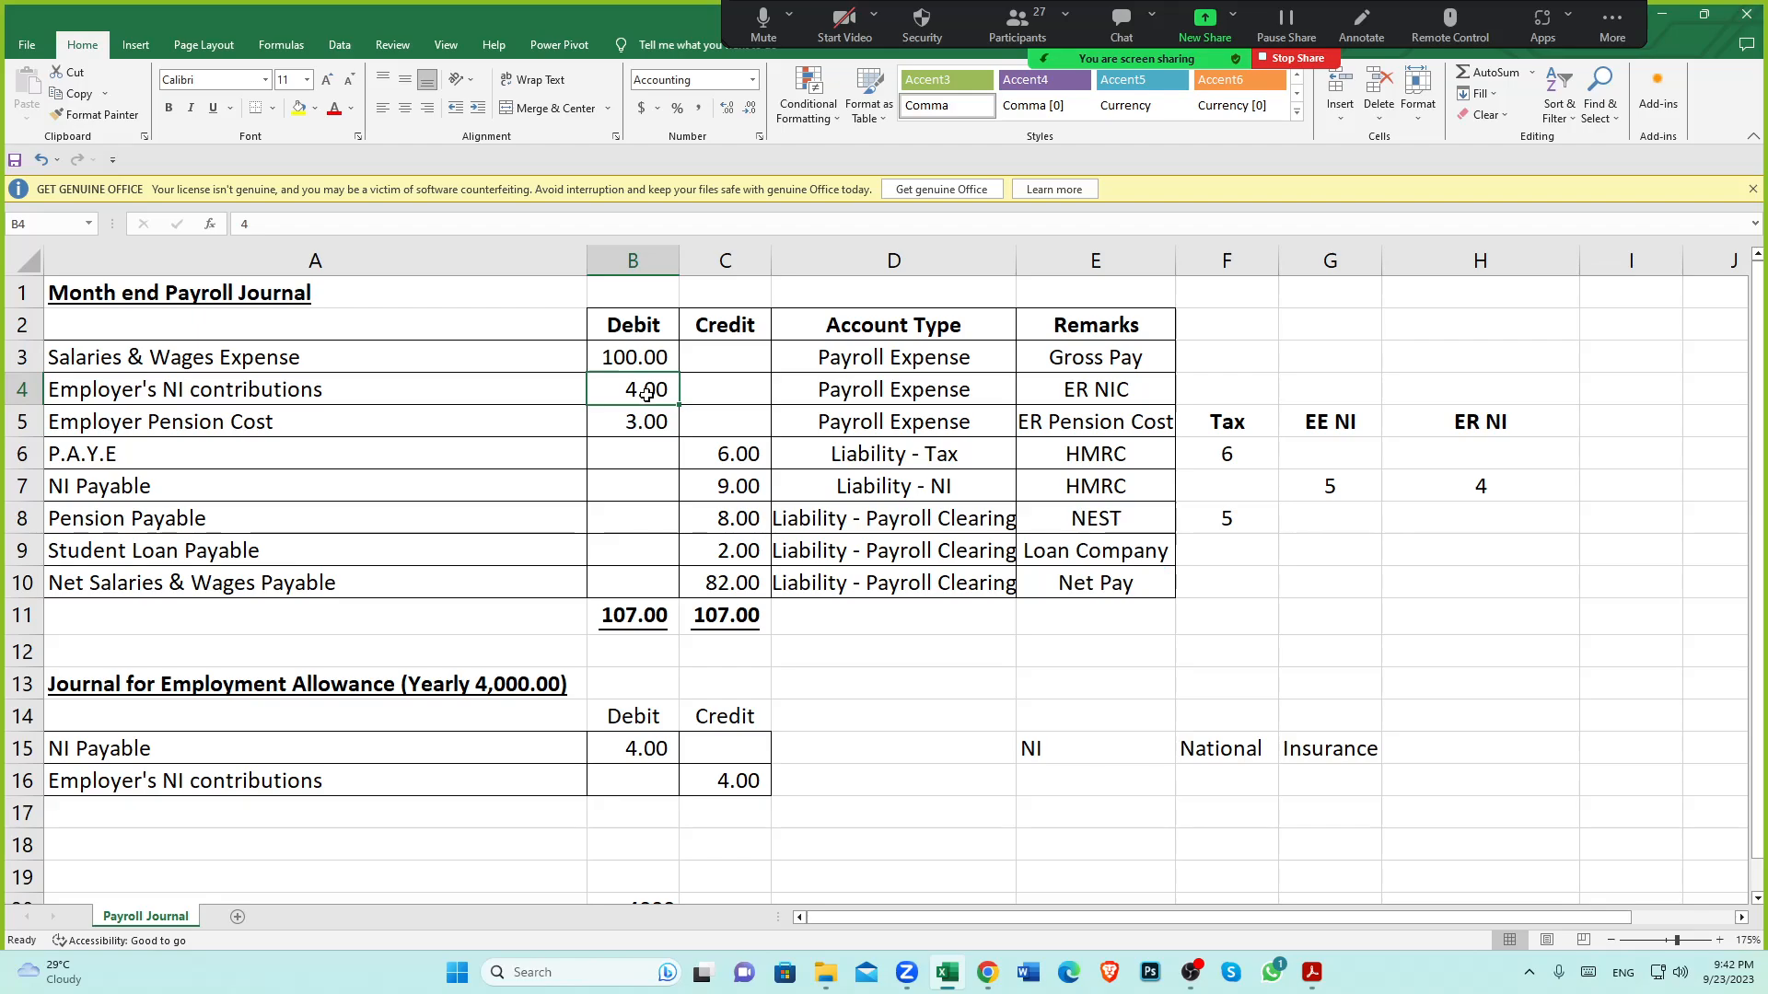
scroll(644, 387, down, 1)
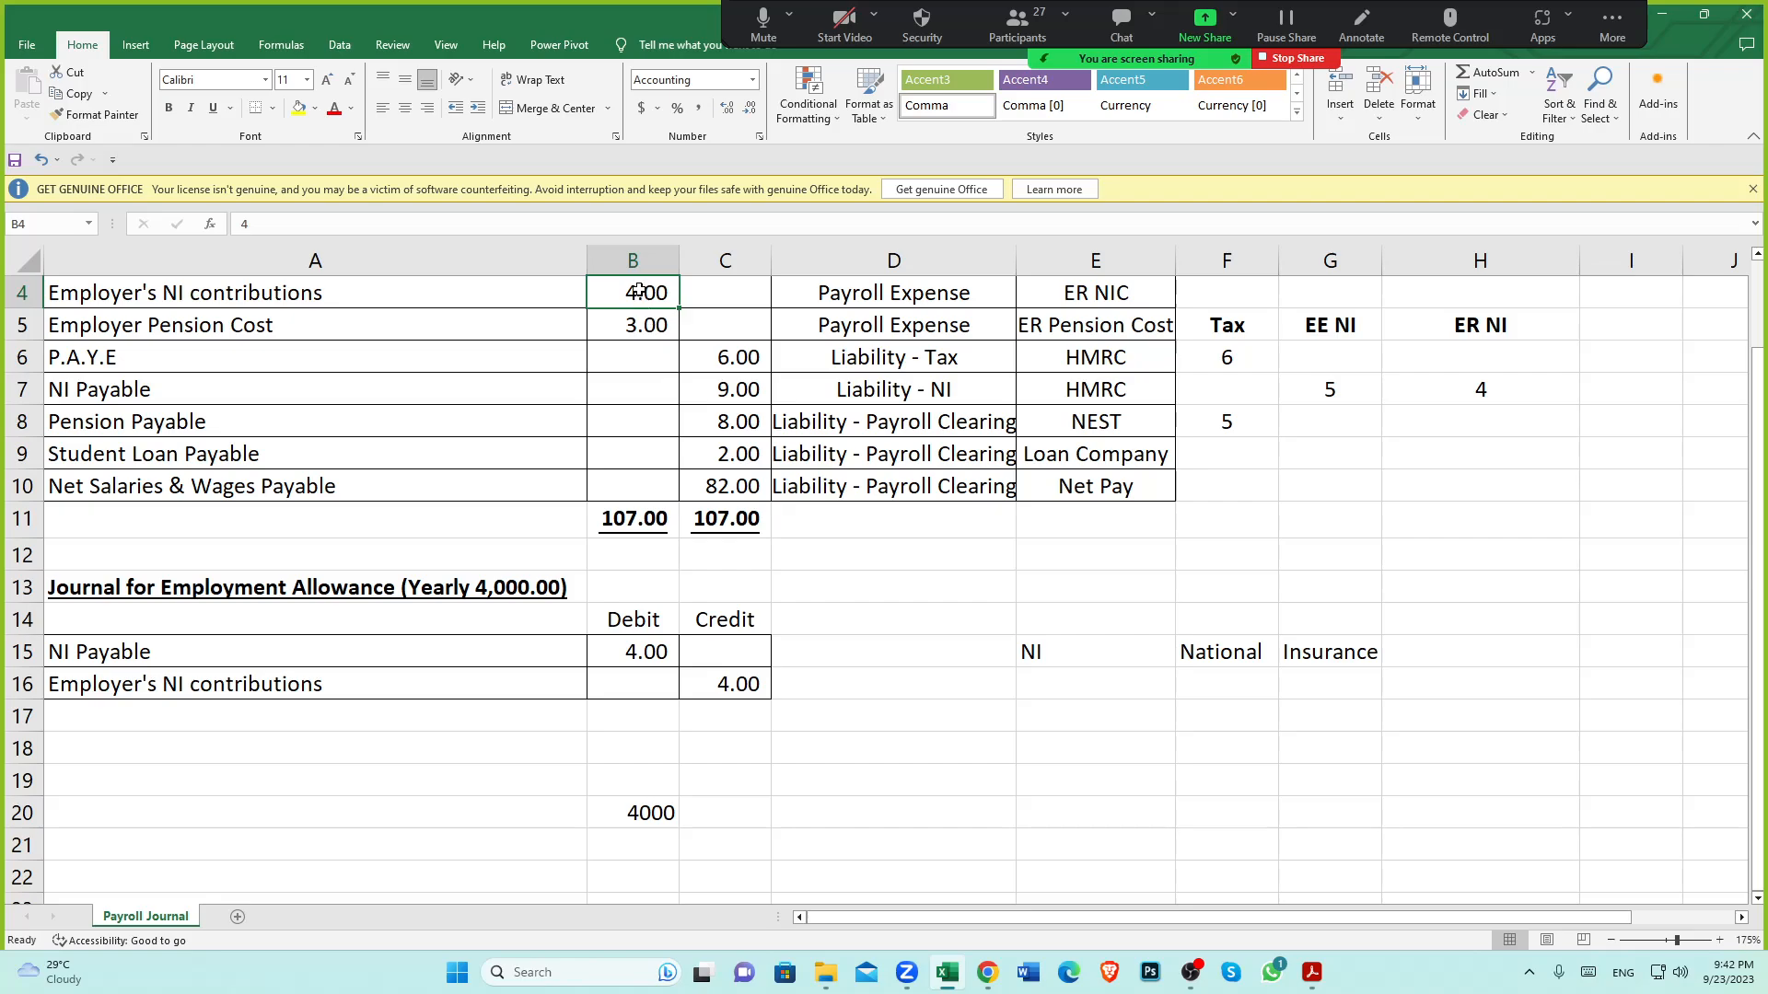
click(525, 587)
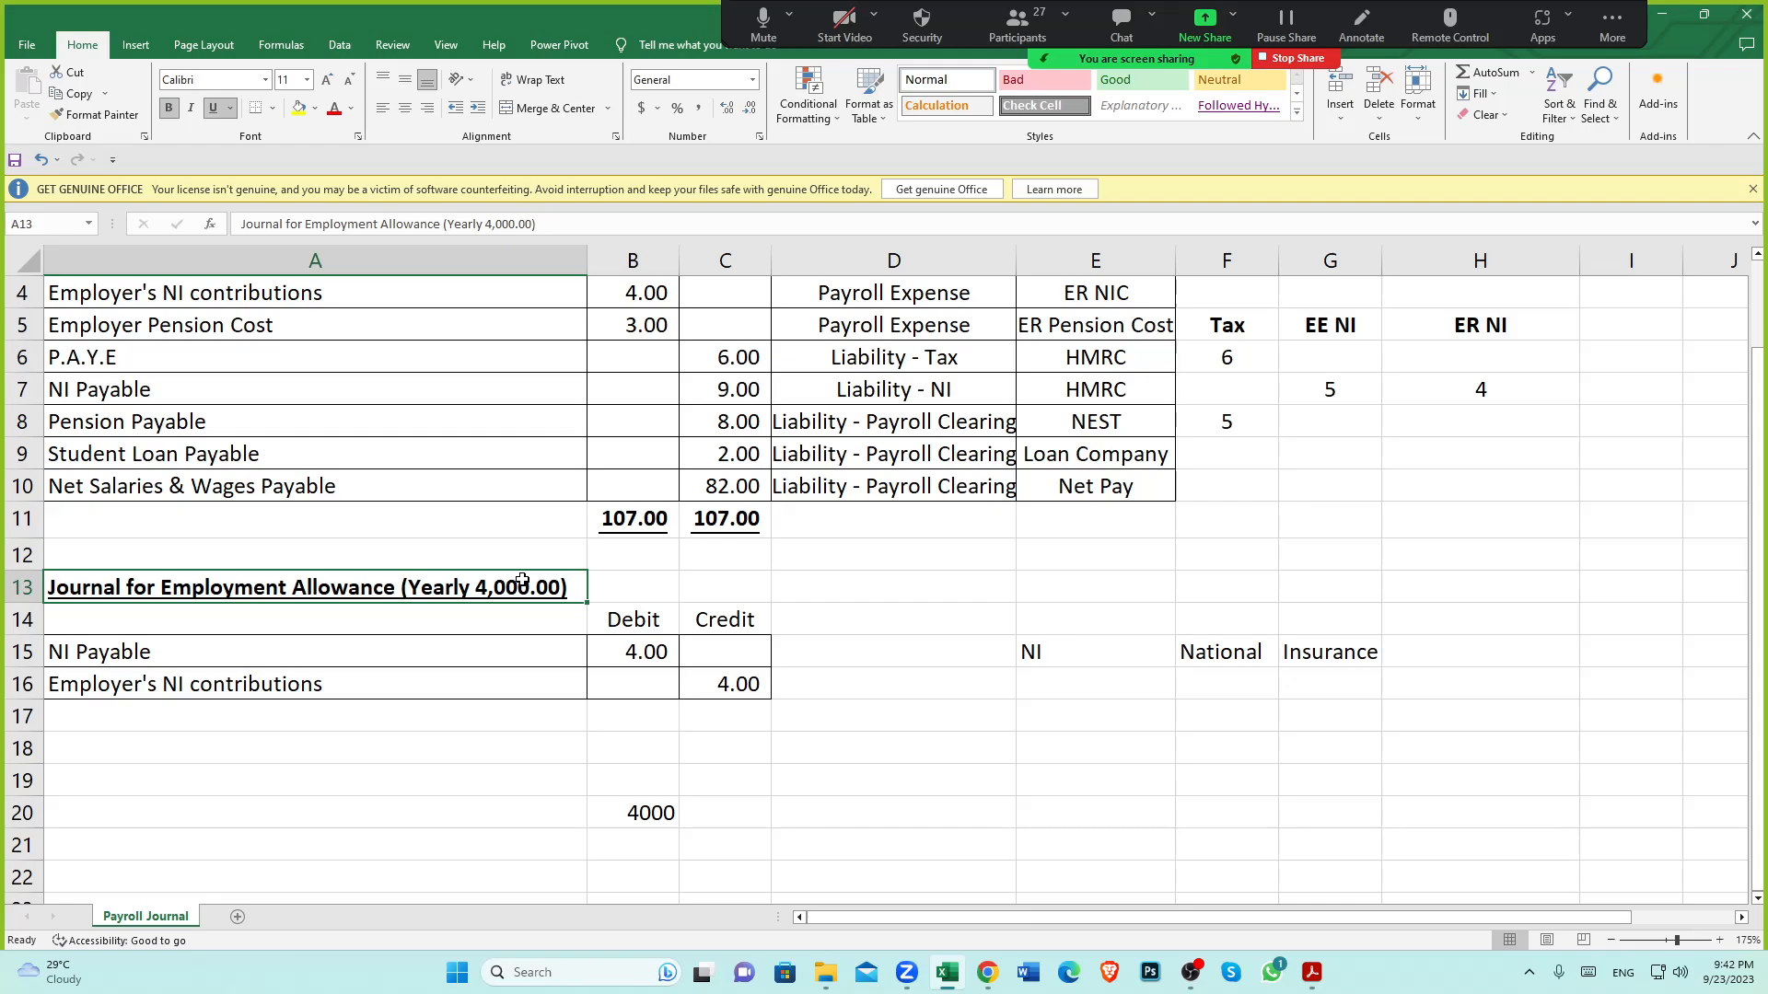
click(634, 814)
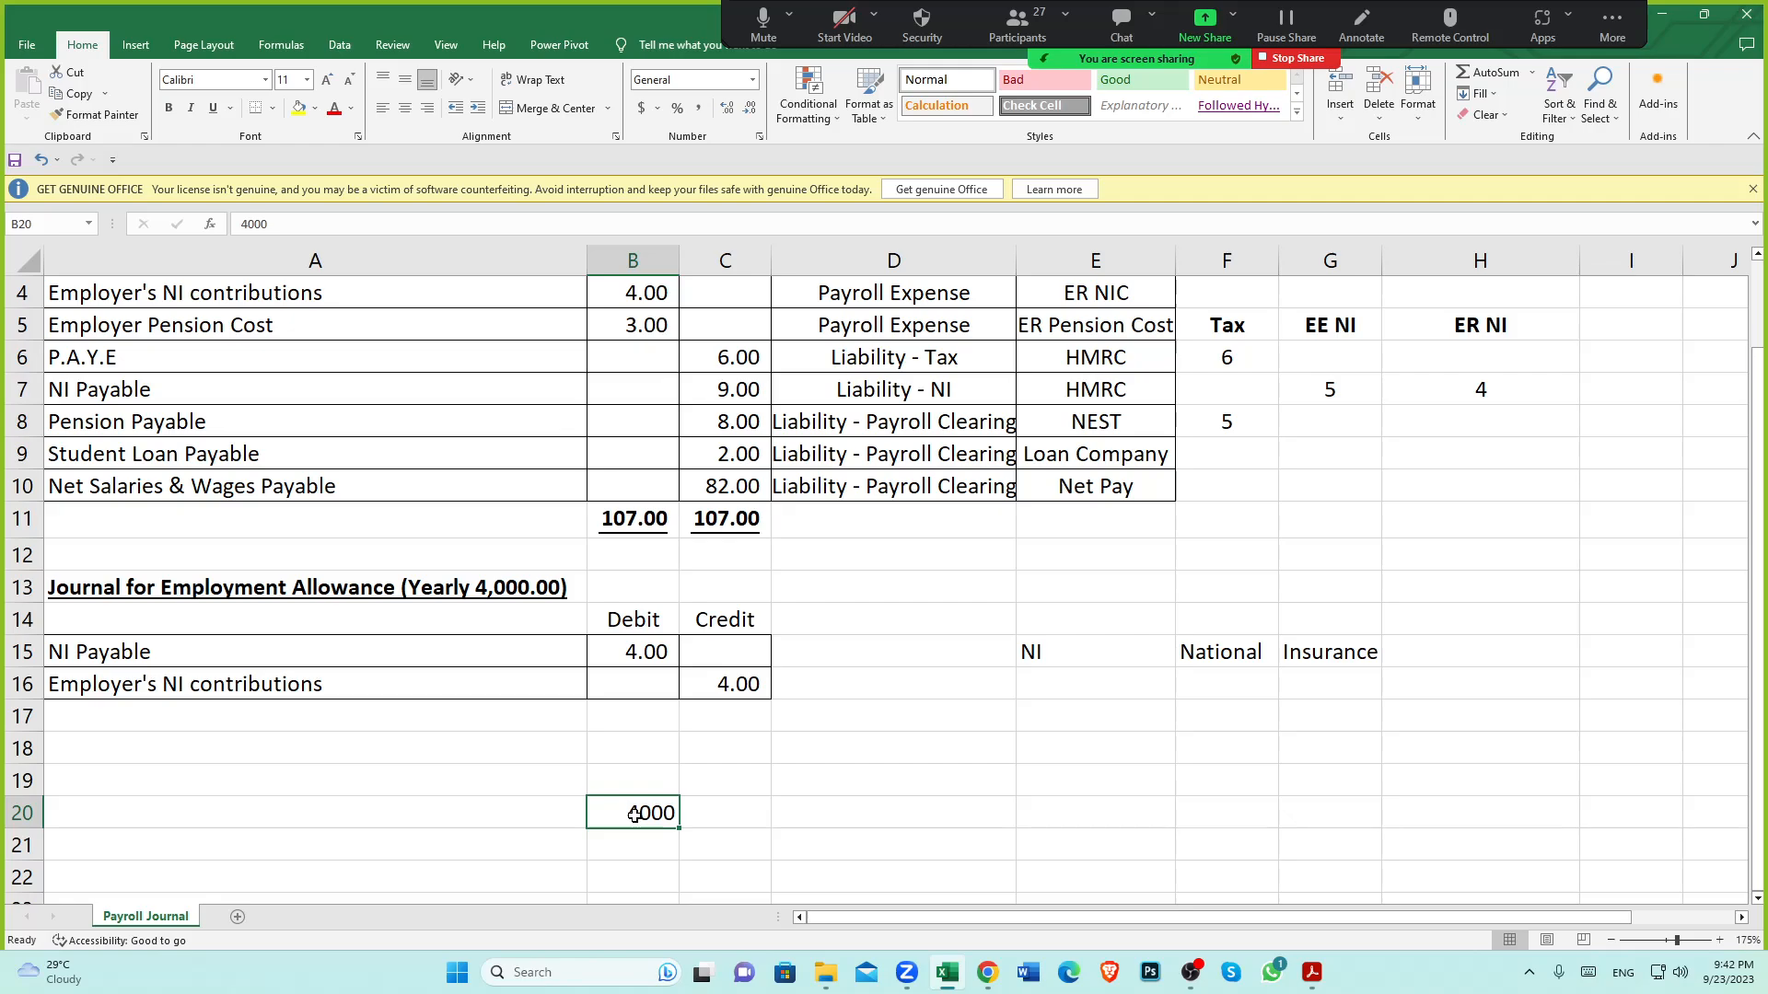
scroll(635, 814, down, 1)
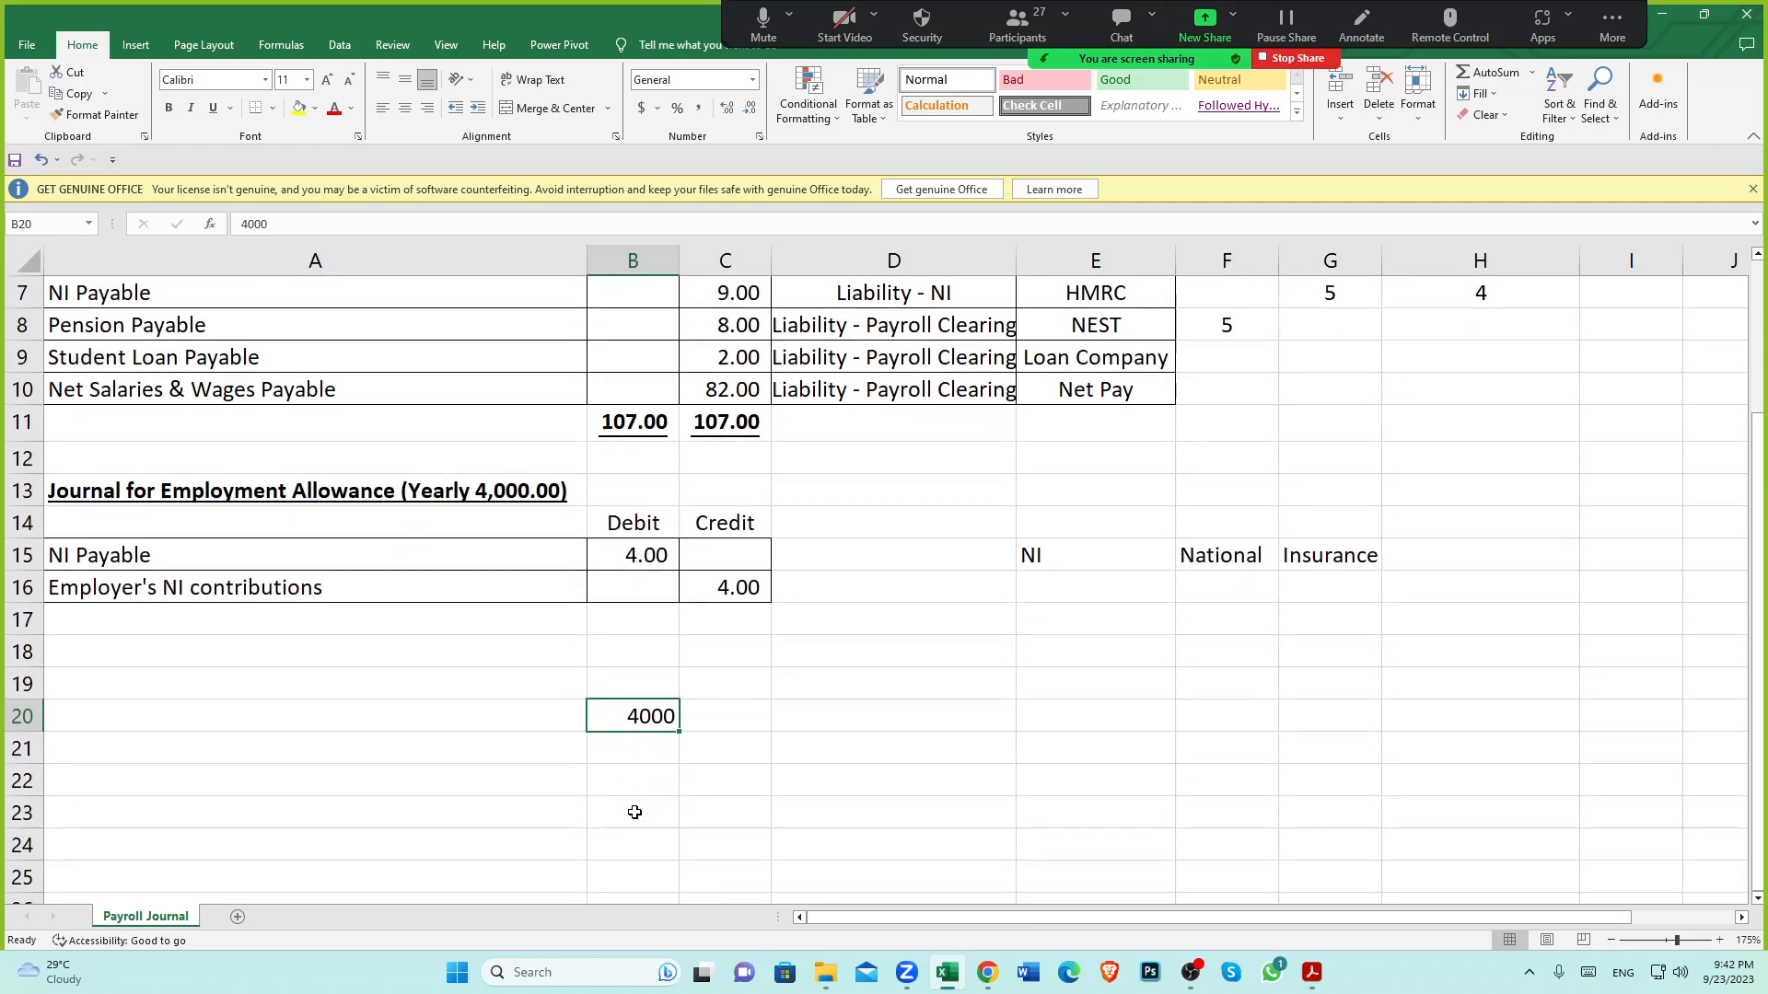
scroll(635, 812, up, 2)
scroll(663, 663, down, 3)
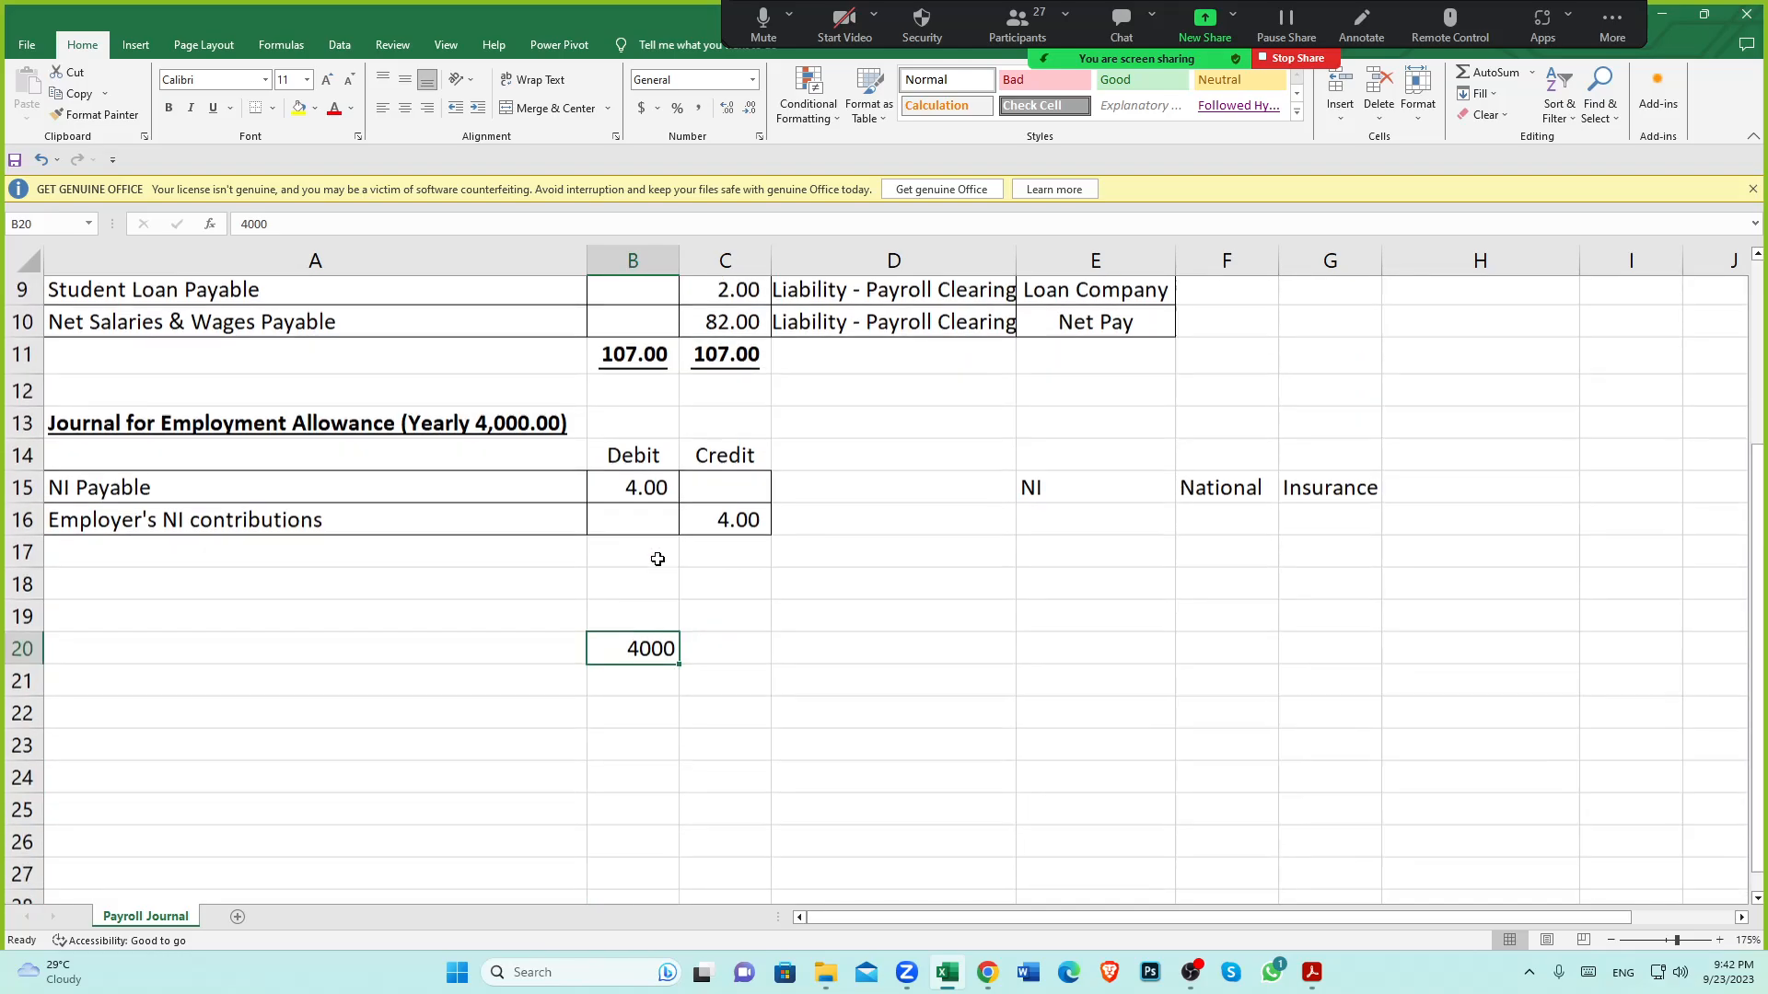
scroll(658, 559, up, 3)
Enter 1000 in cell B21 as an example of the Employer's NI contributions amount
click(191, 391)
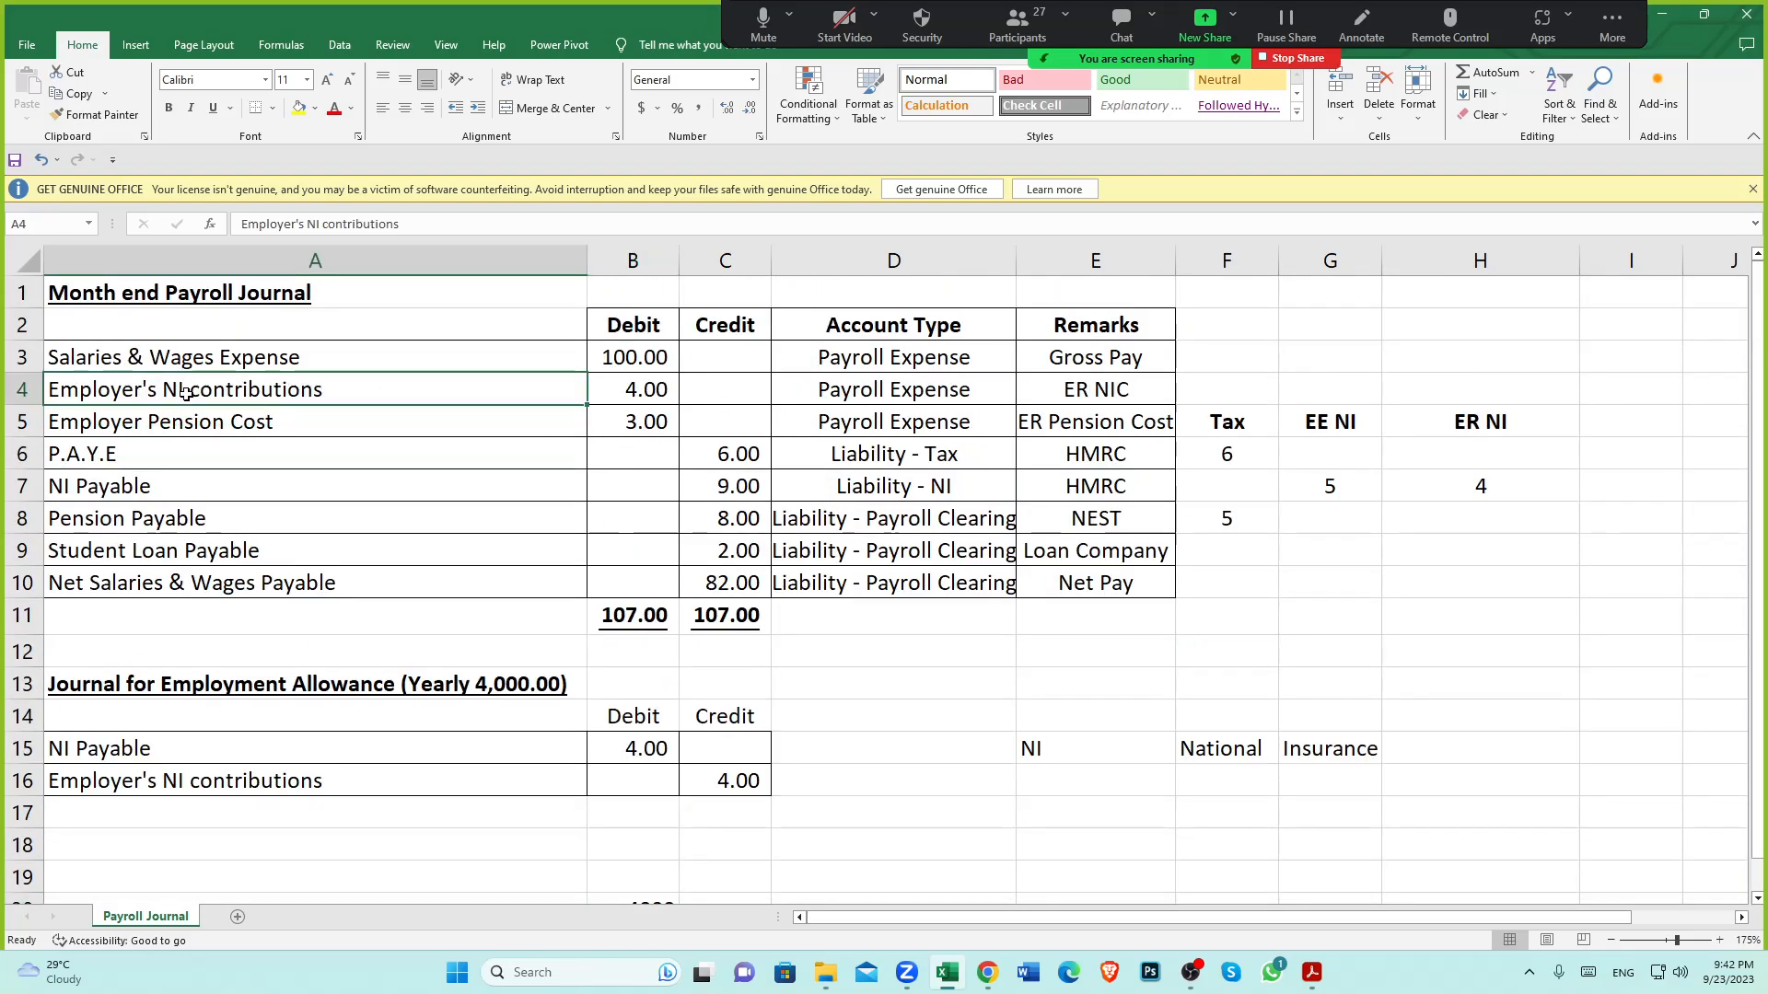
click(636, 390)
scroll(635, 390, down, 6)
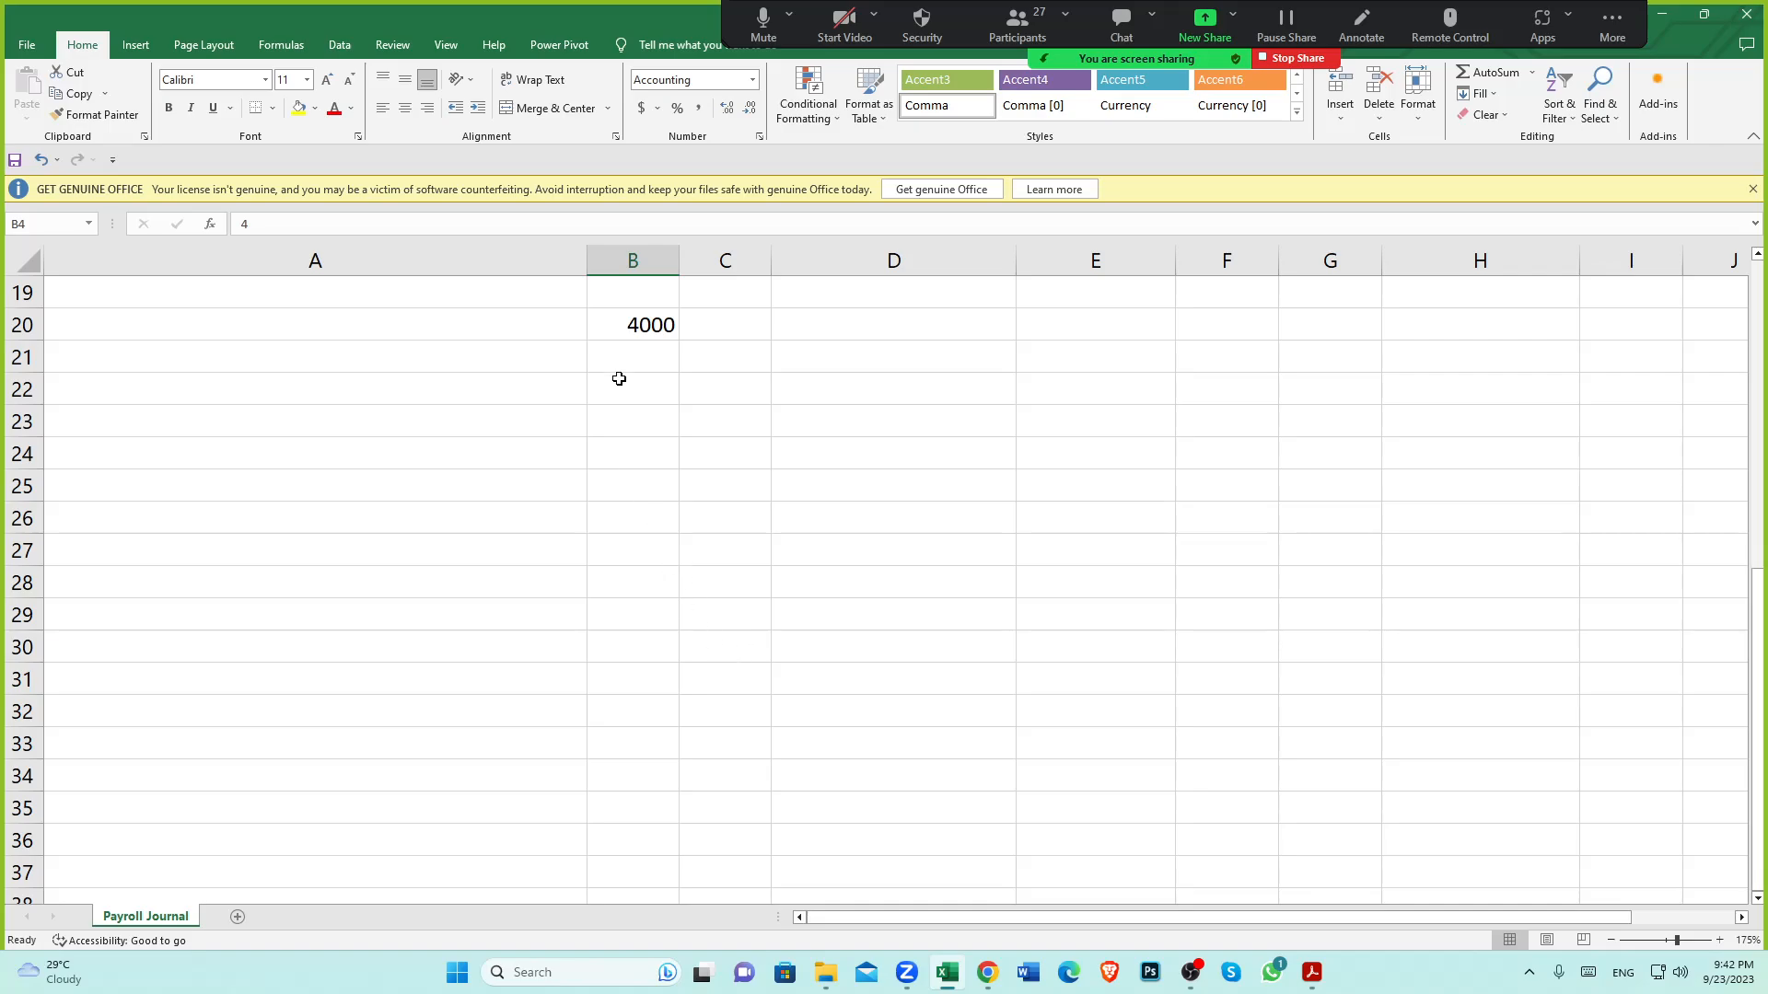
click(619, 350)
text(1000)
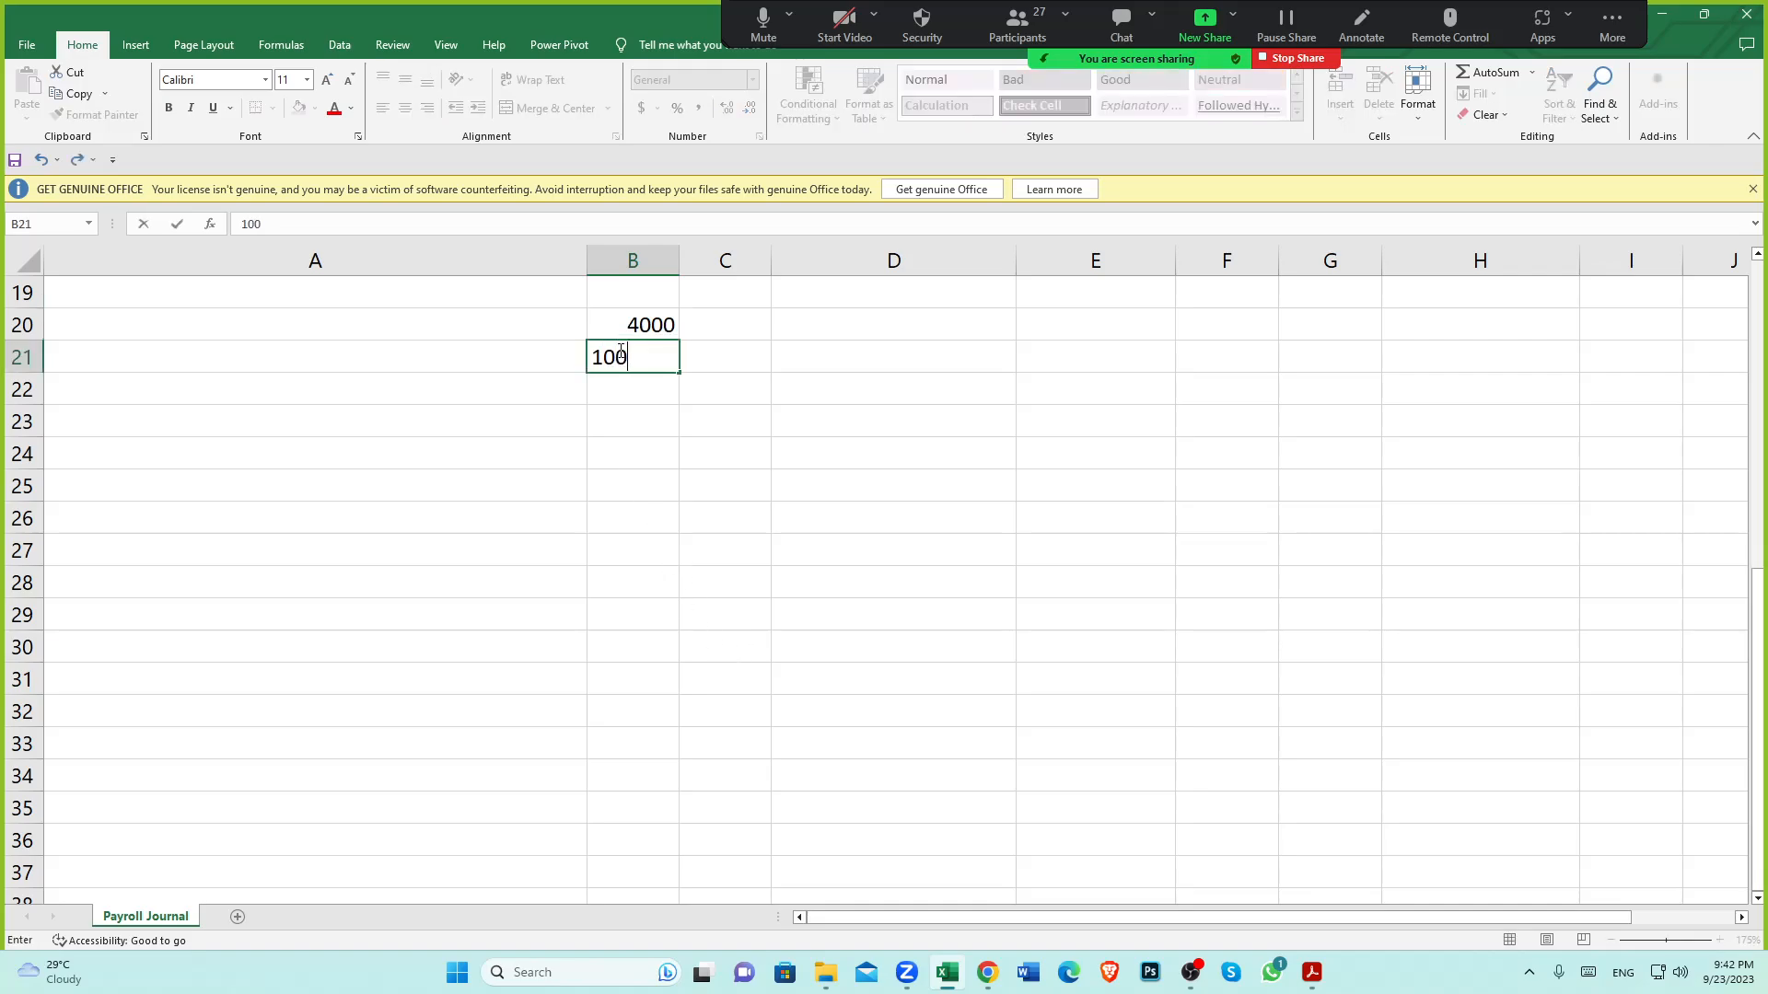
click(650, 440)
Examine the example figures in cells B20 and B21 against the payroll journal and the Employment Allowance journal
scroll(650, 440, up, 1)
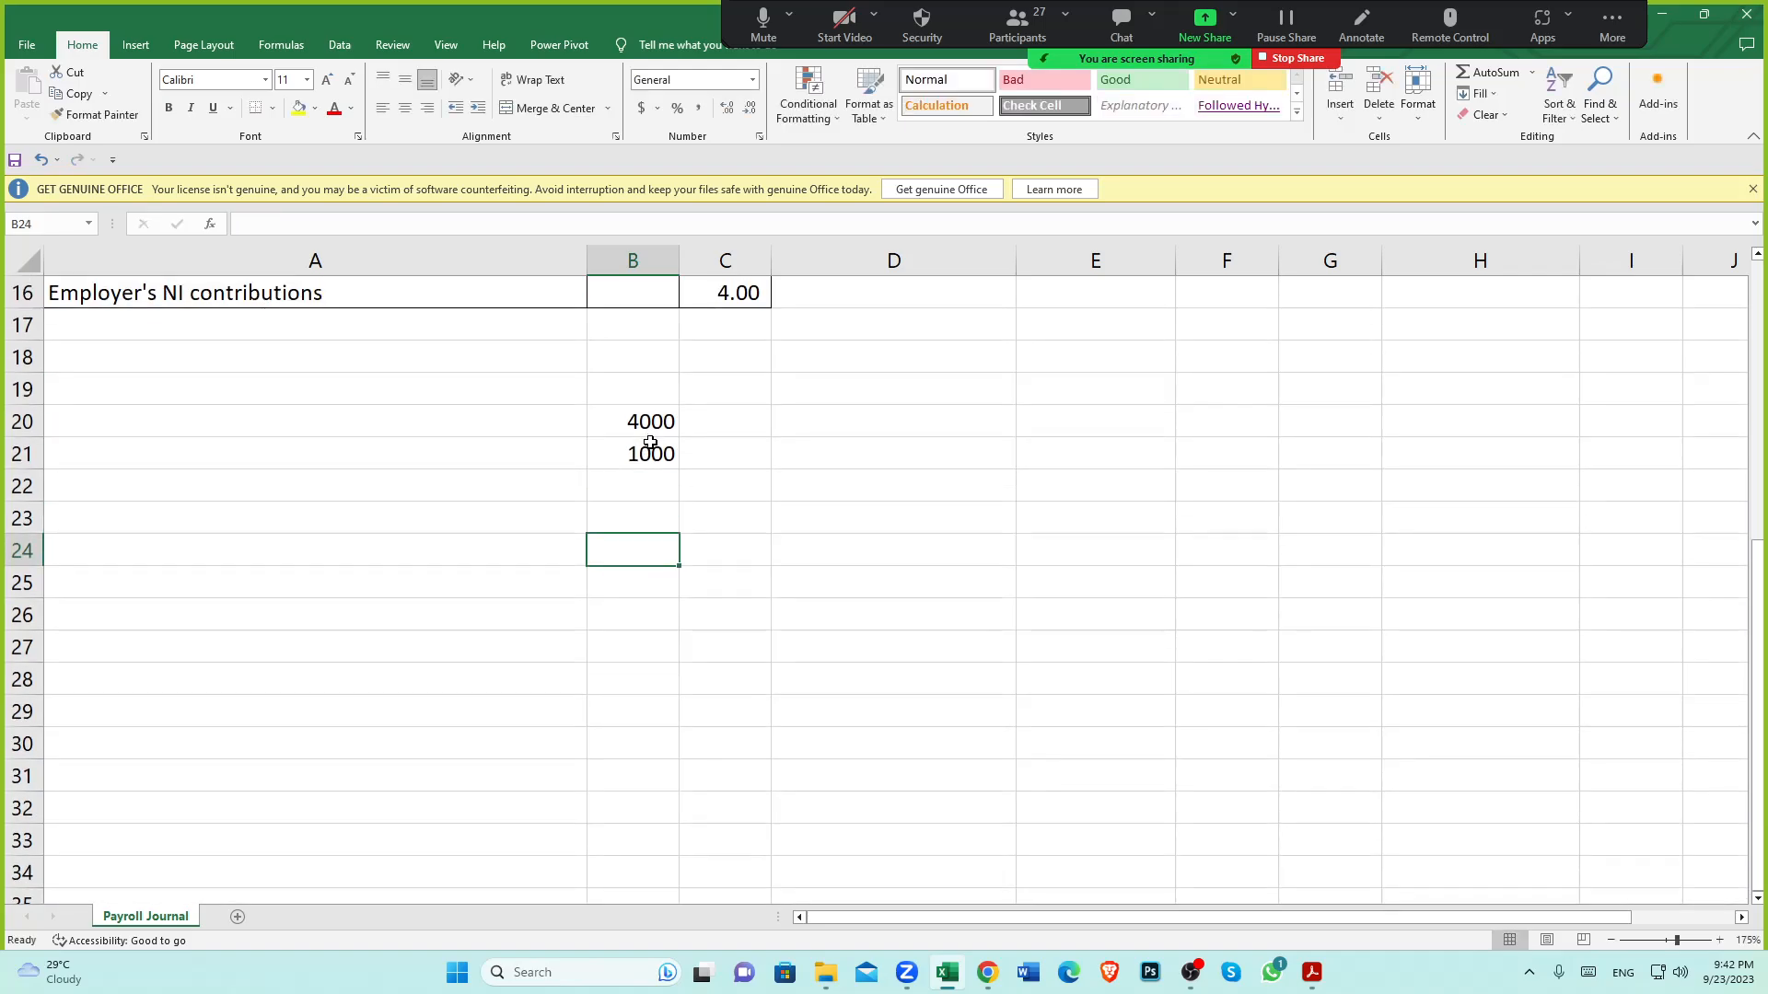
click(648, 422)
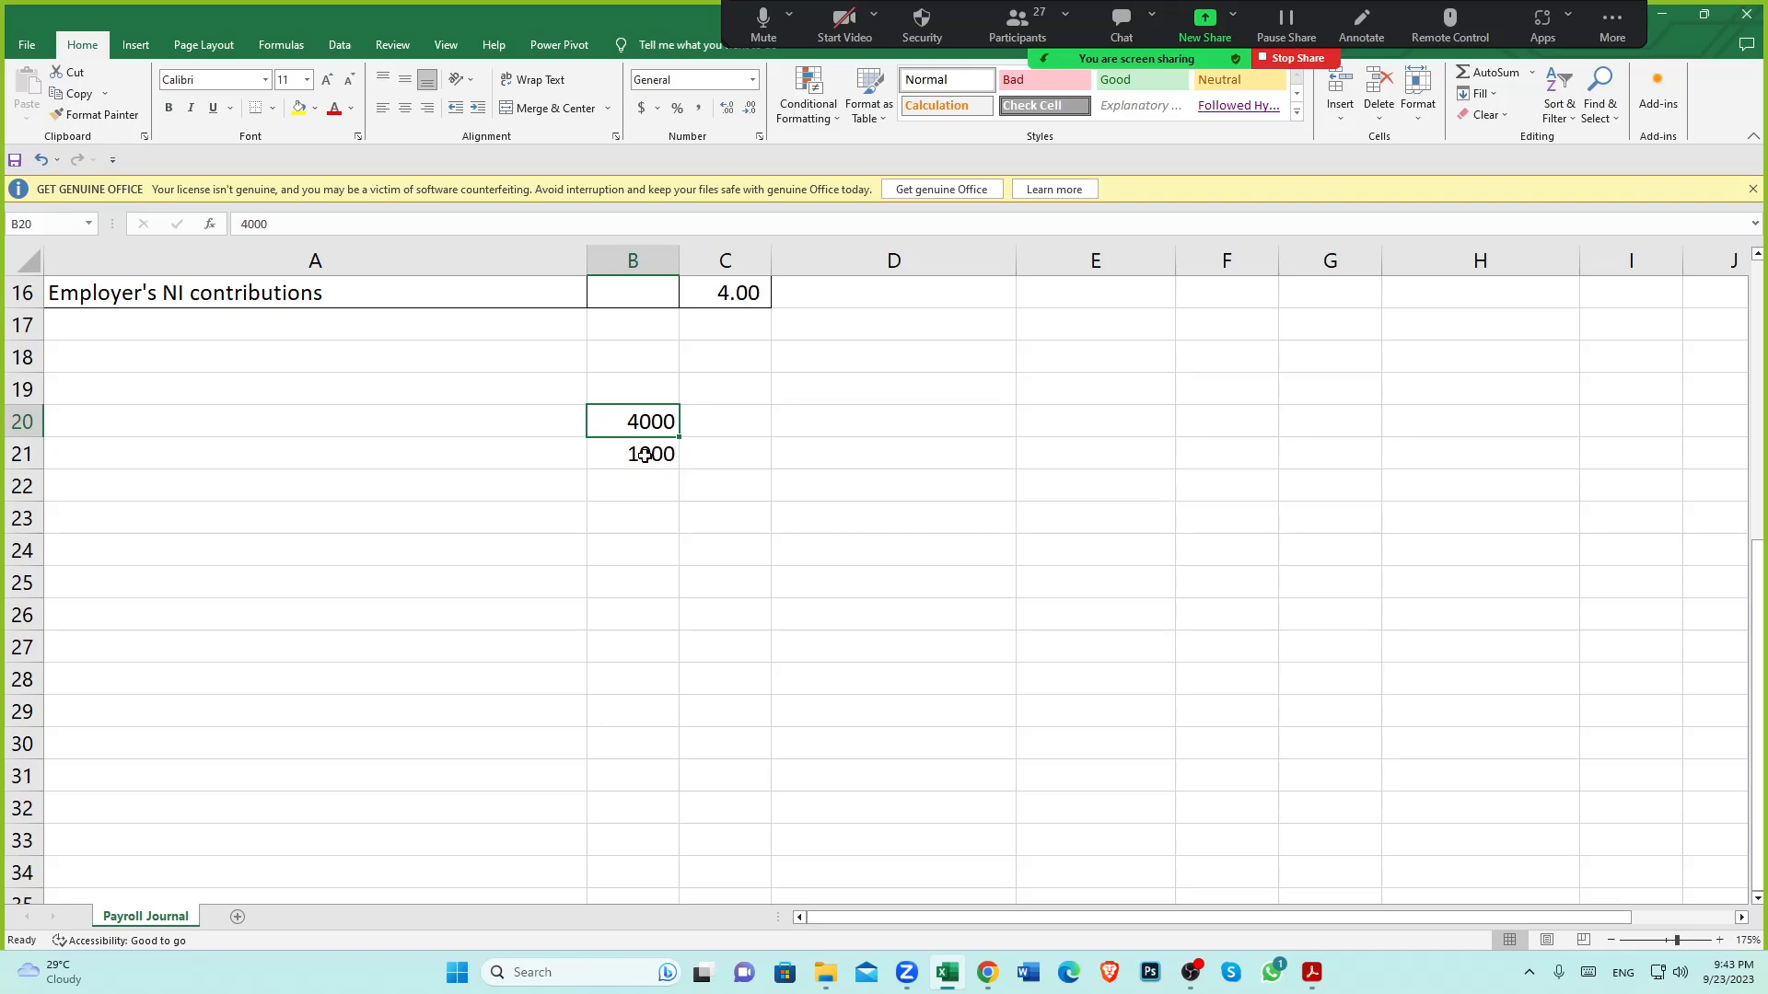
click(644, 454)
scroll(644, 454, up, 1)
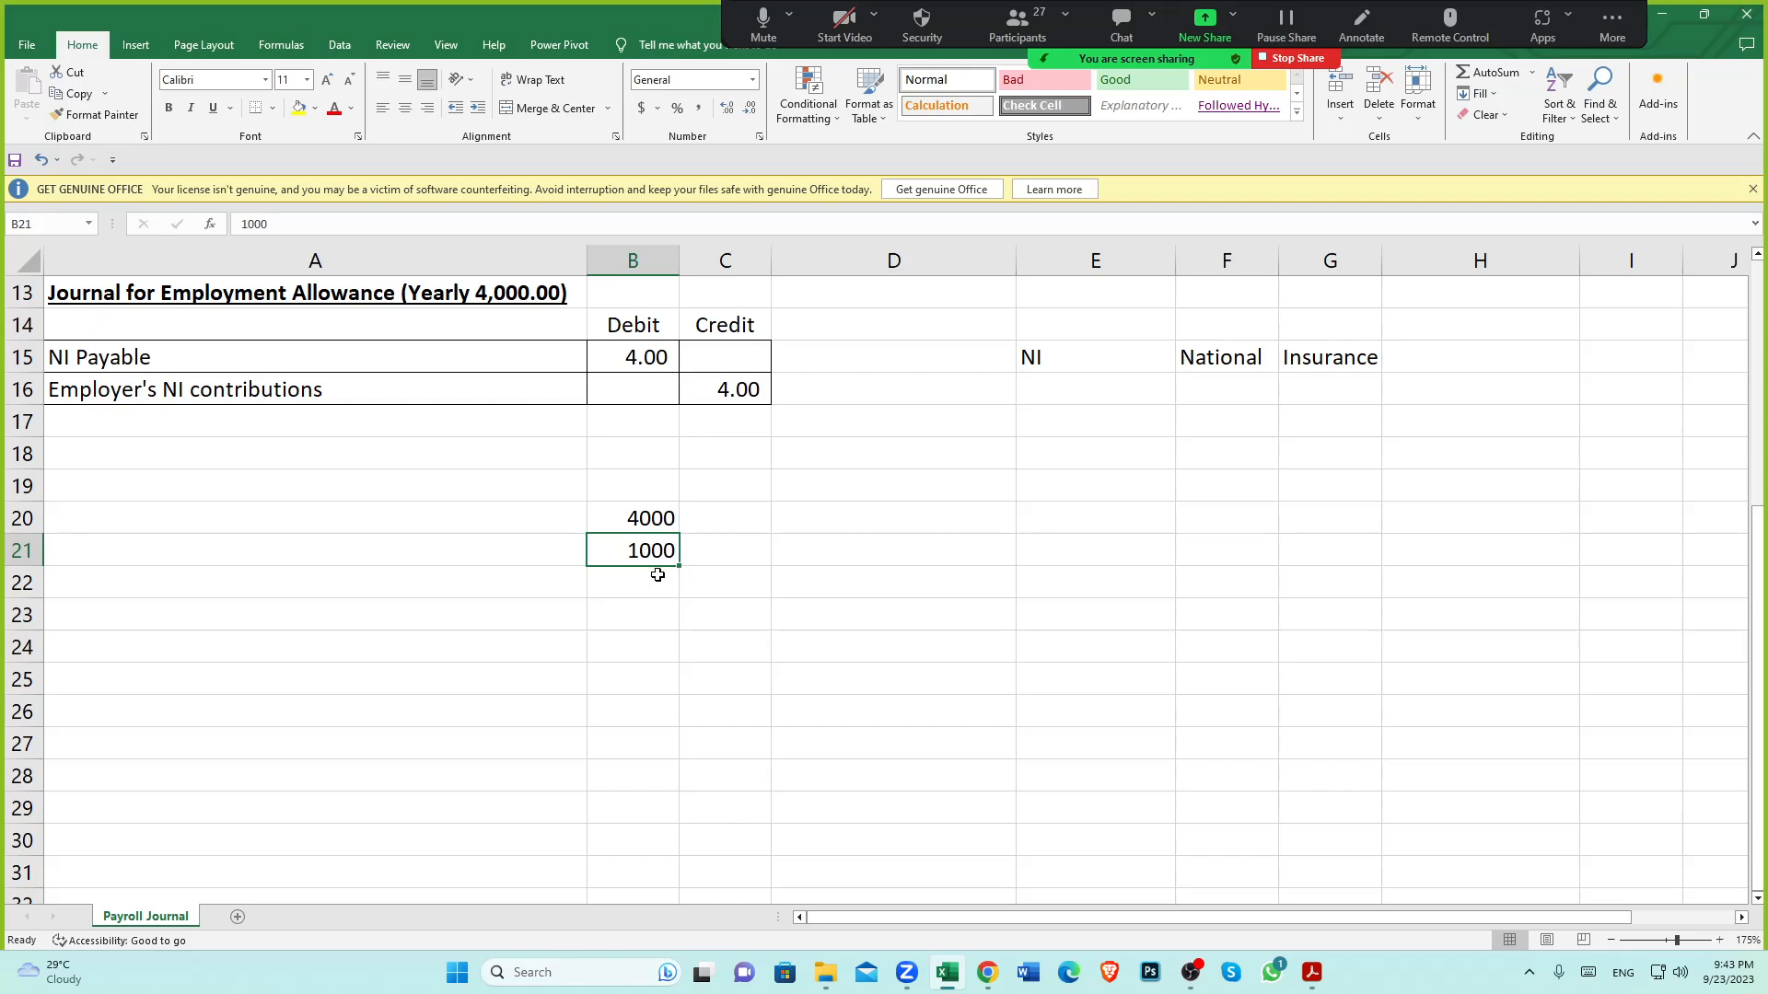
click(655, 573)
click(636, 550)
scroll(642, 480, up, 4)
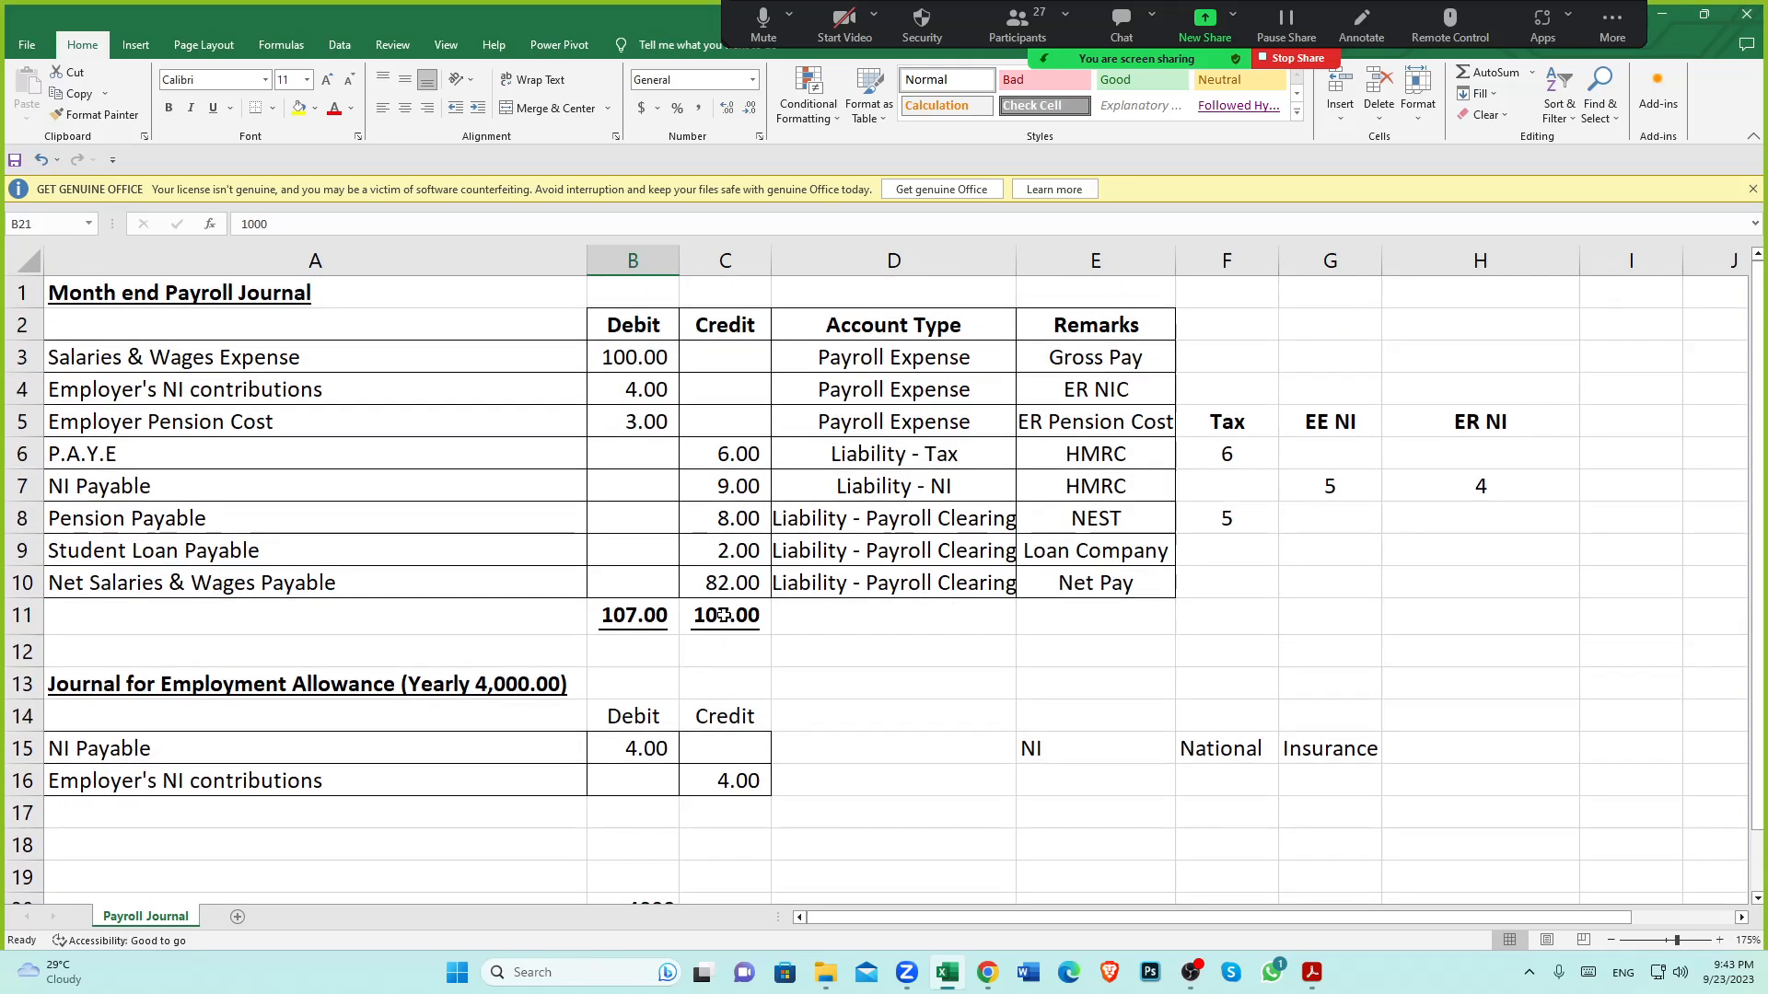
scroll(636, 536, down, 2)
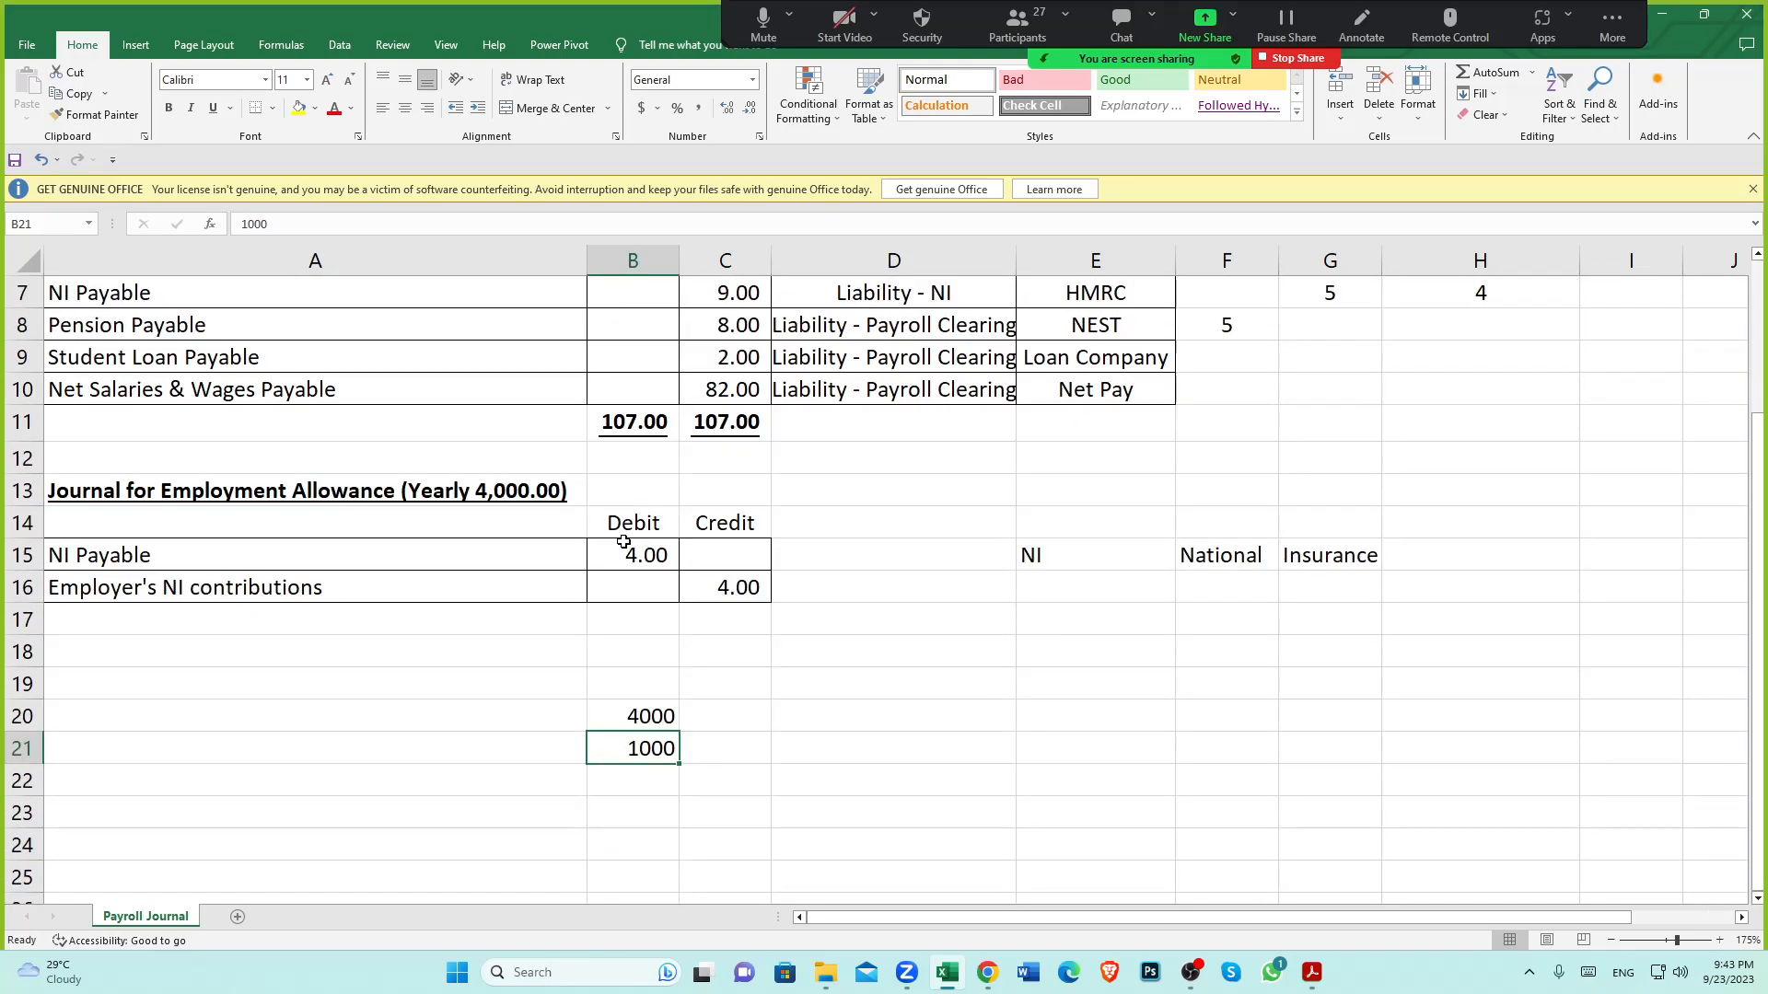
scroll(623, 541, down, 2)
scroll(624, 539, up, 1)
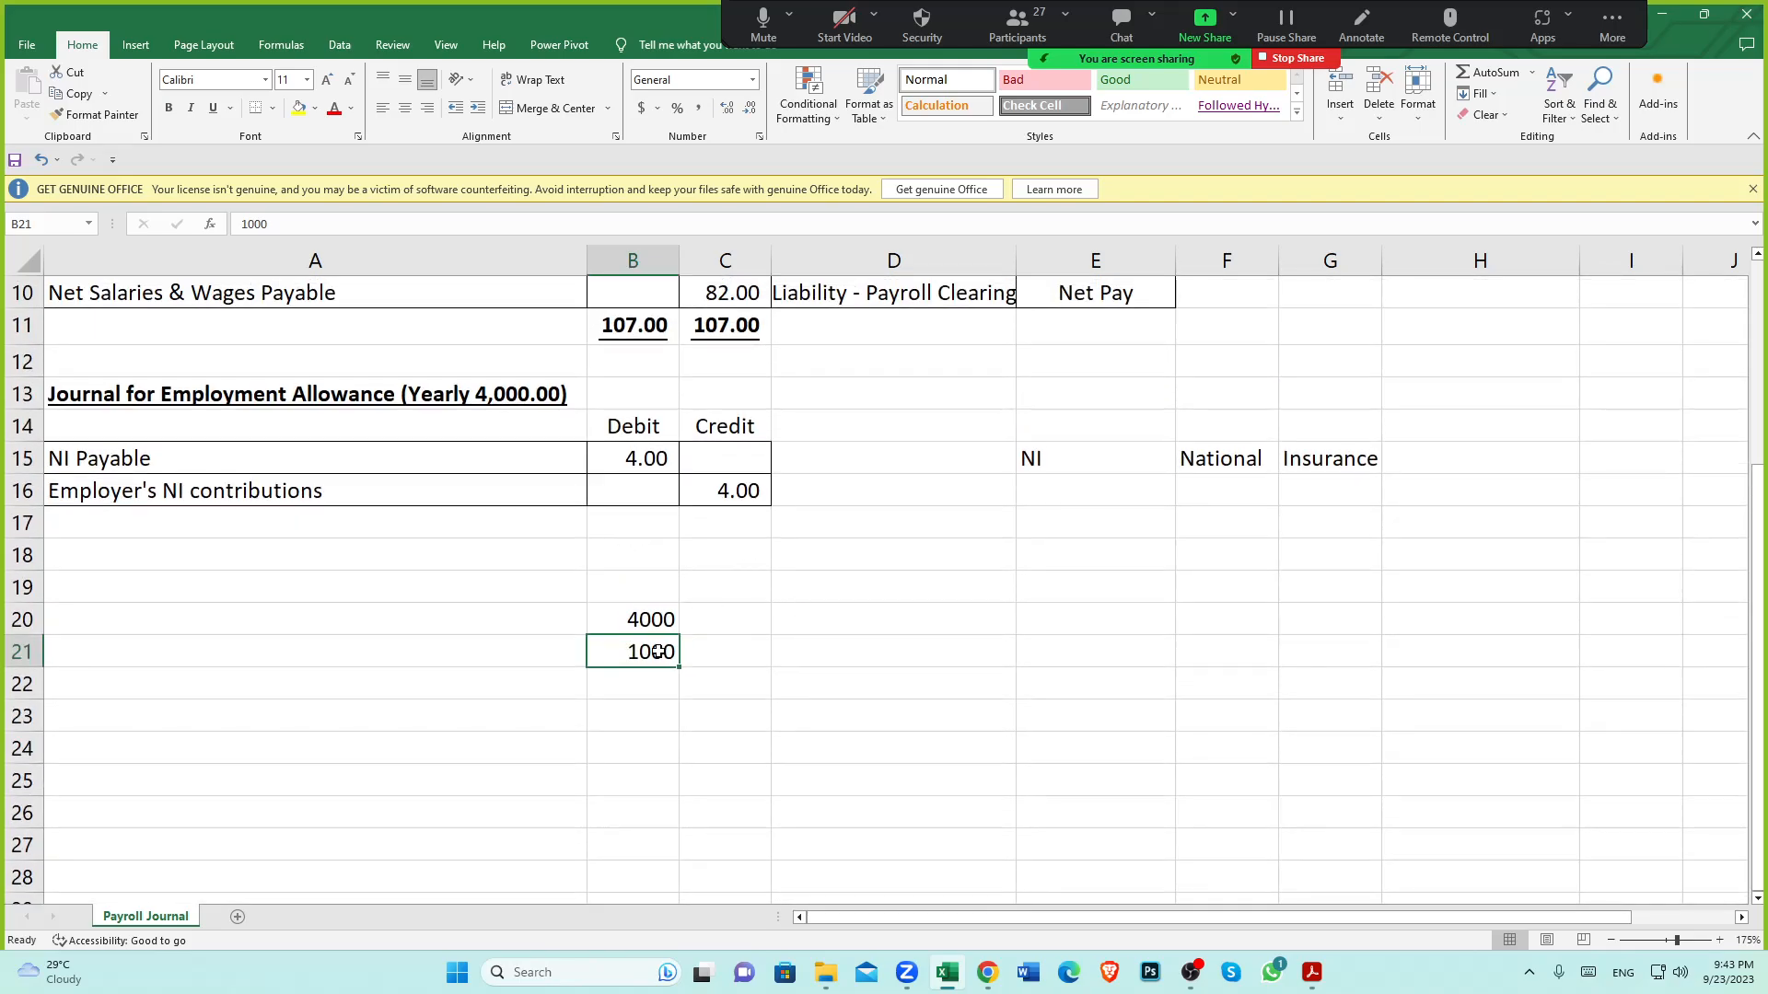
click(640, 698)
click(633, 655)
Switch to P32.pdf in Adobe Acrobat and examine the form title and the Employment Allowance line with its amount
click(1313, 972)
click(1189, 879)
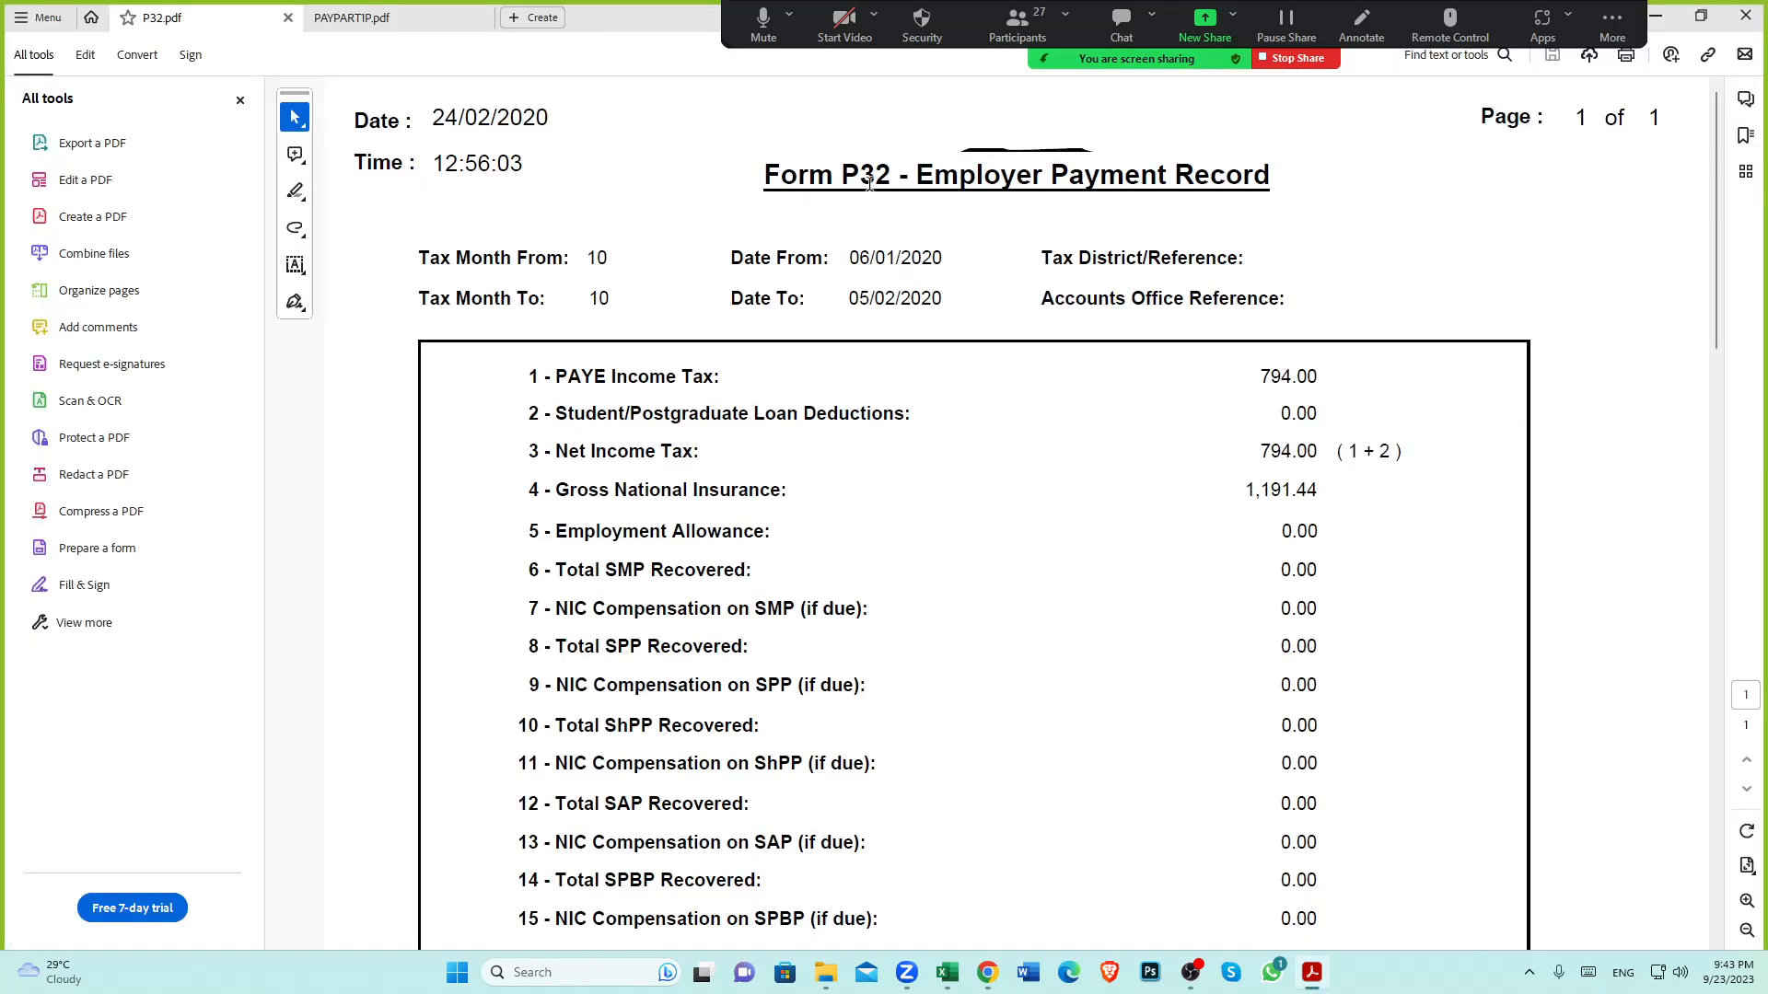
drag(840, 177, 891, 177)
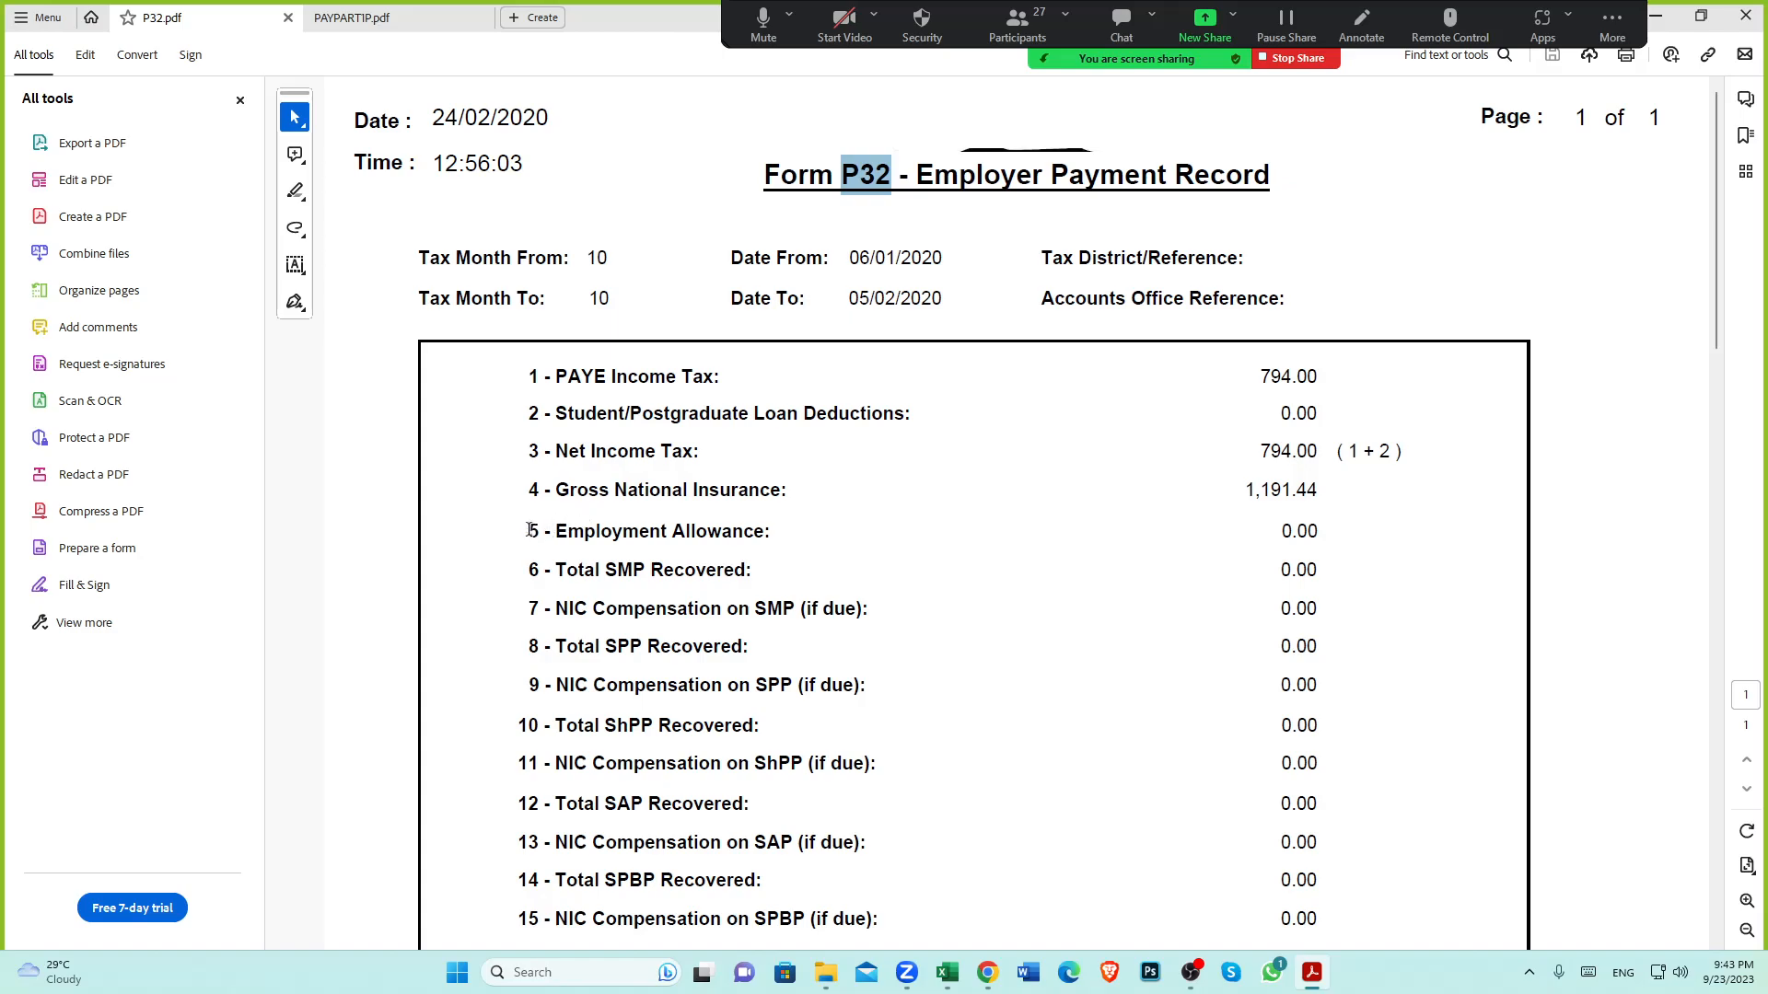
drag(532, 531, 753, 543)
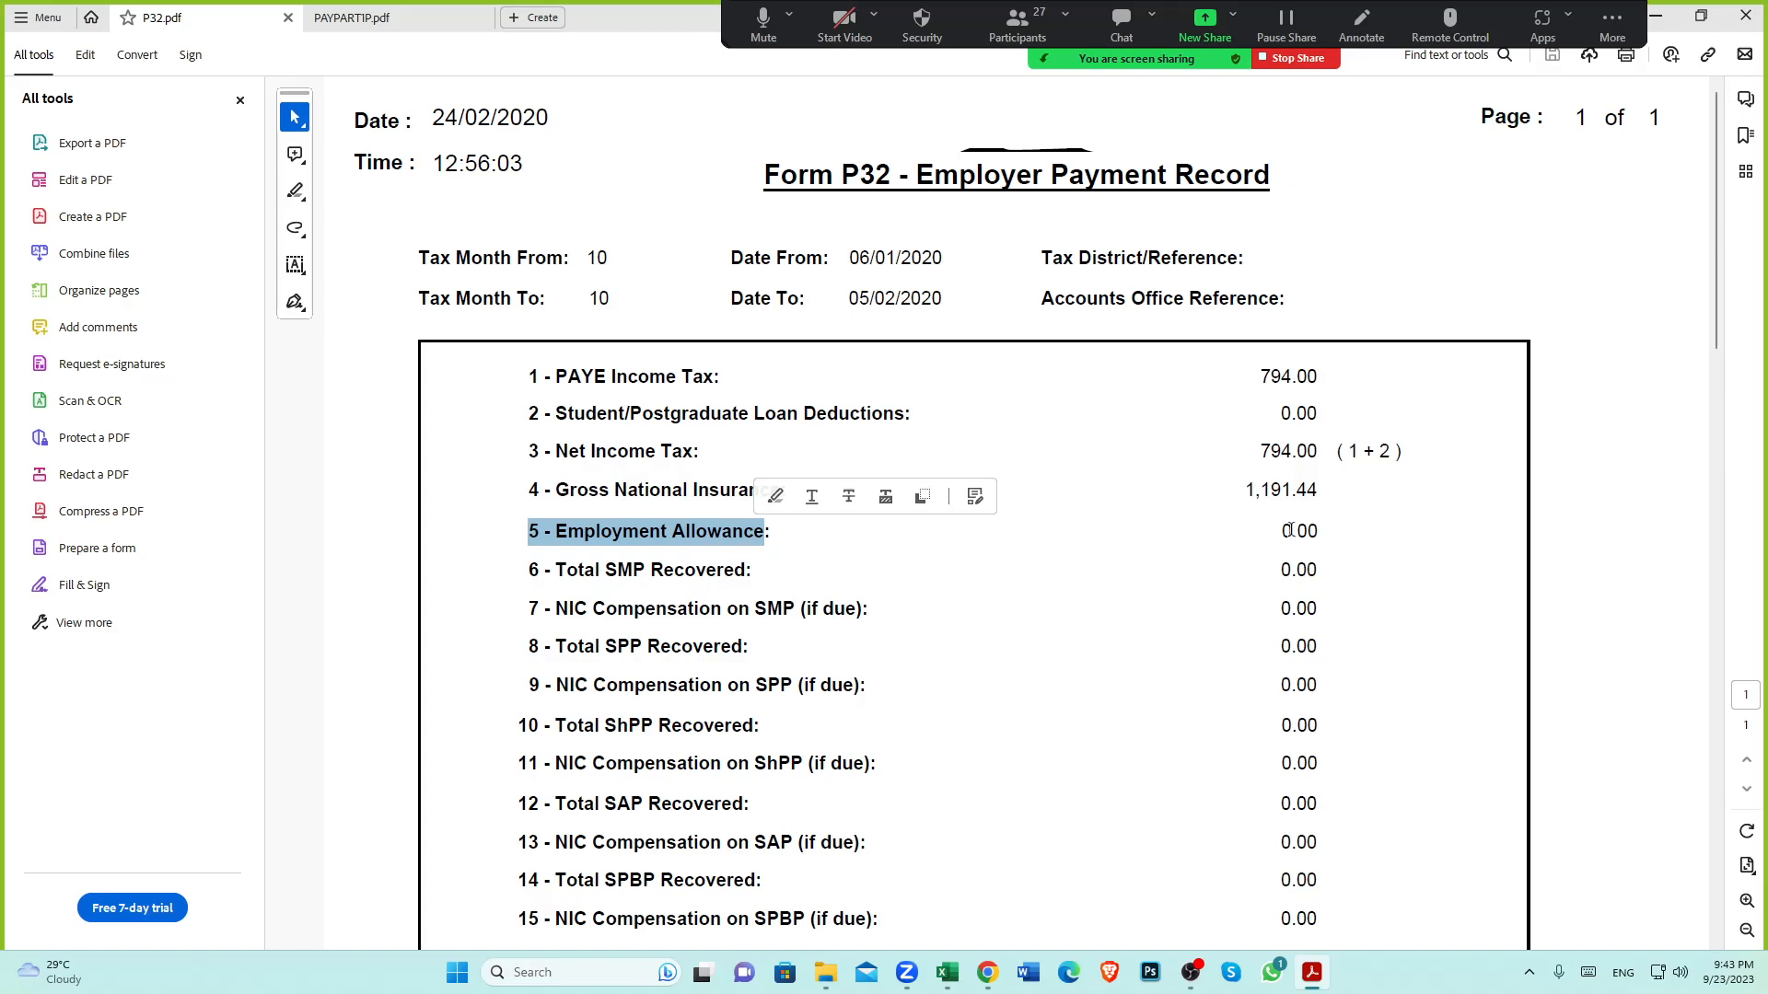
drag(1281, 531, 1317, 532)
click(1225, 577)
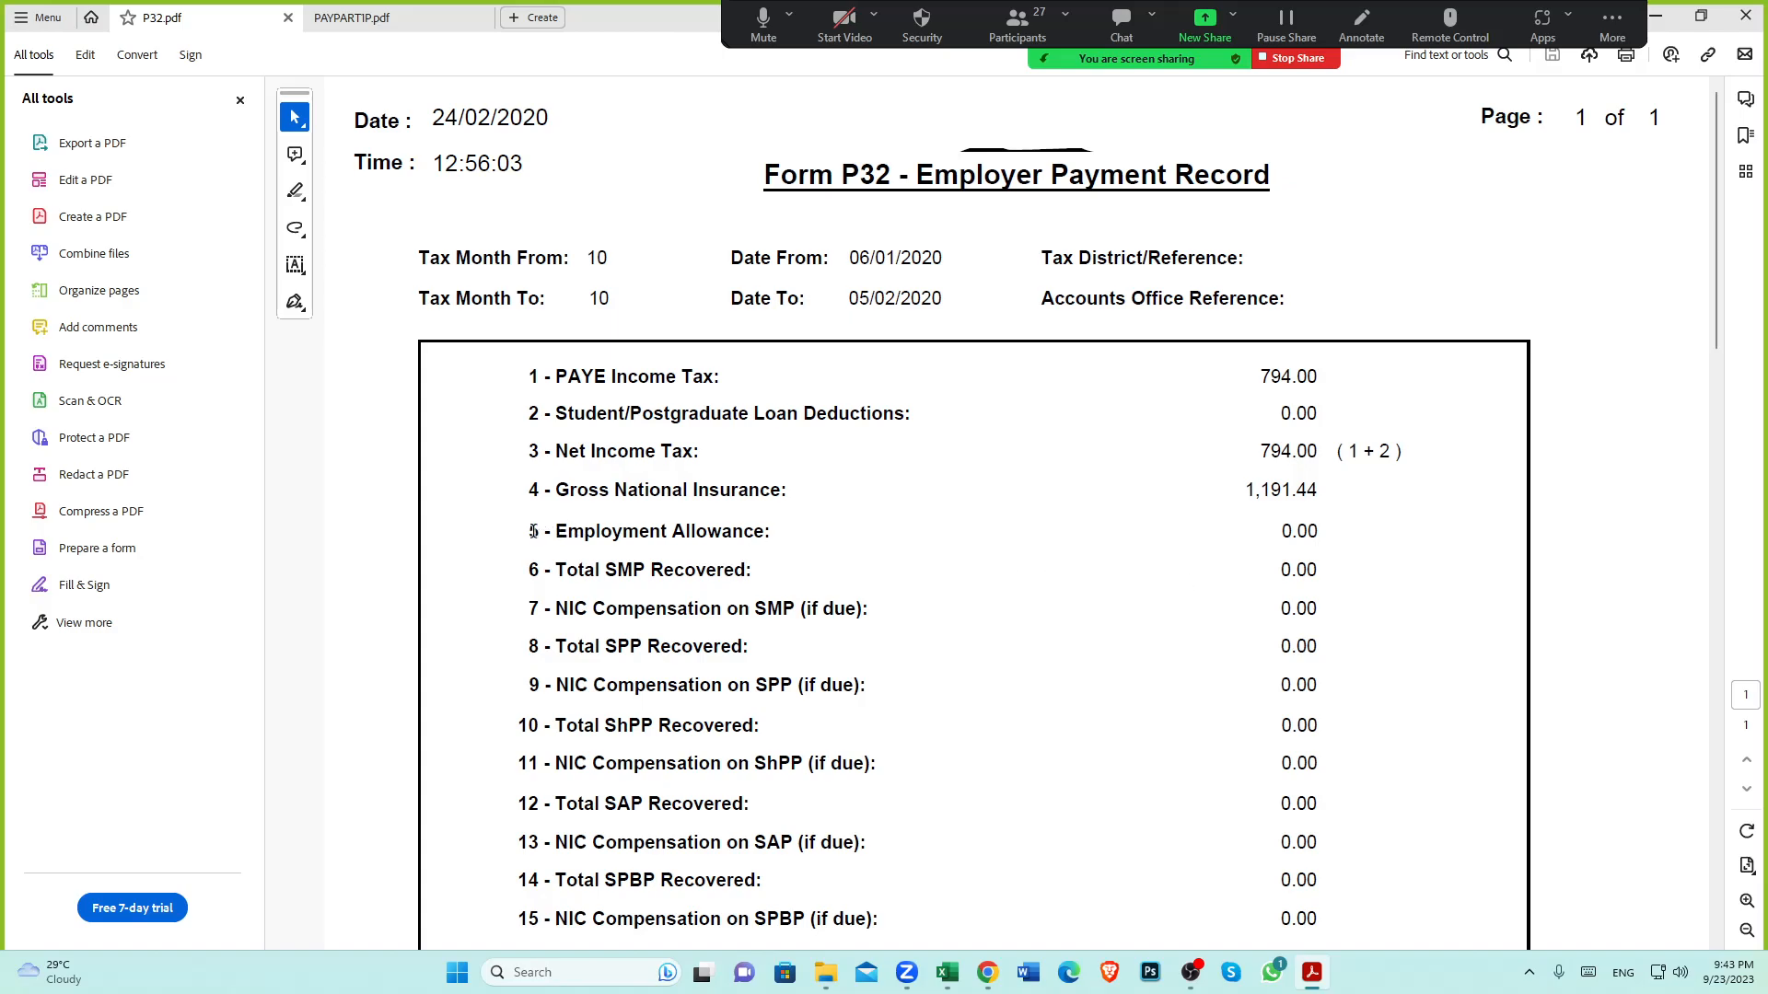
drag(1280, 531, 1322, 529)
click(1282, 539)
drag(1281, 539, 1329, 537)
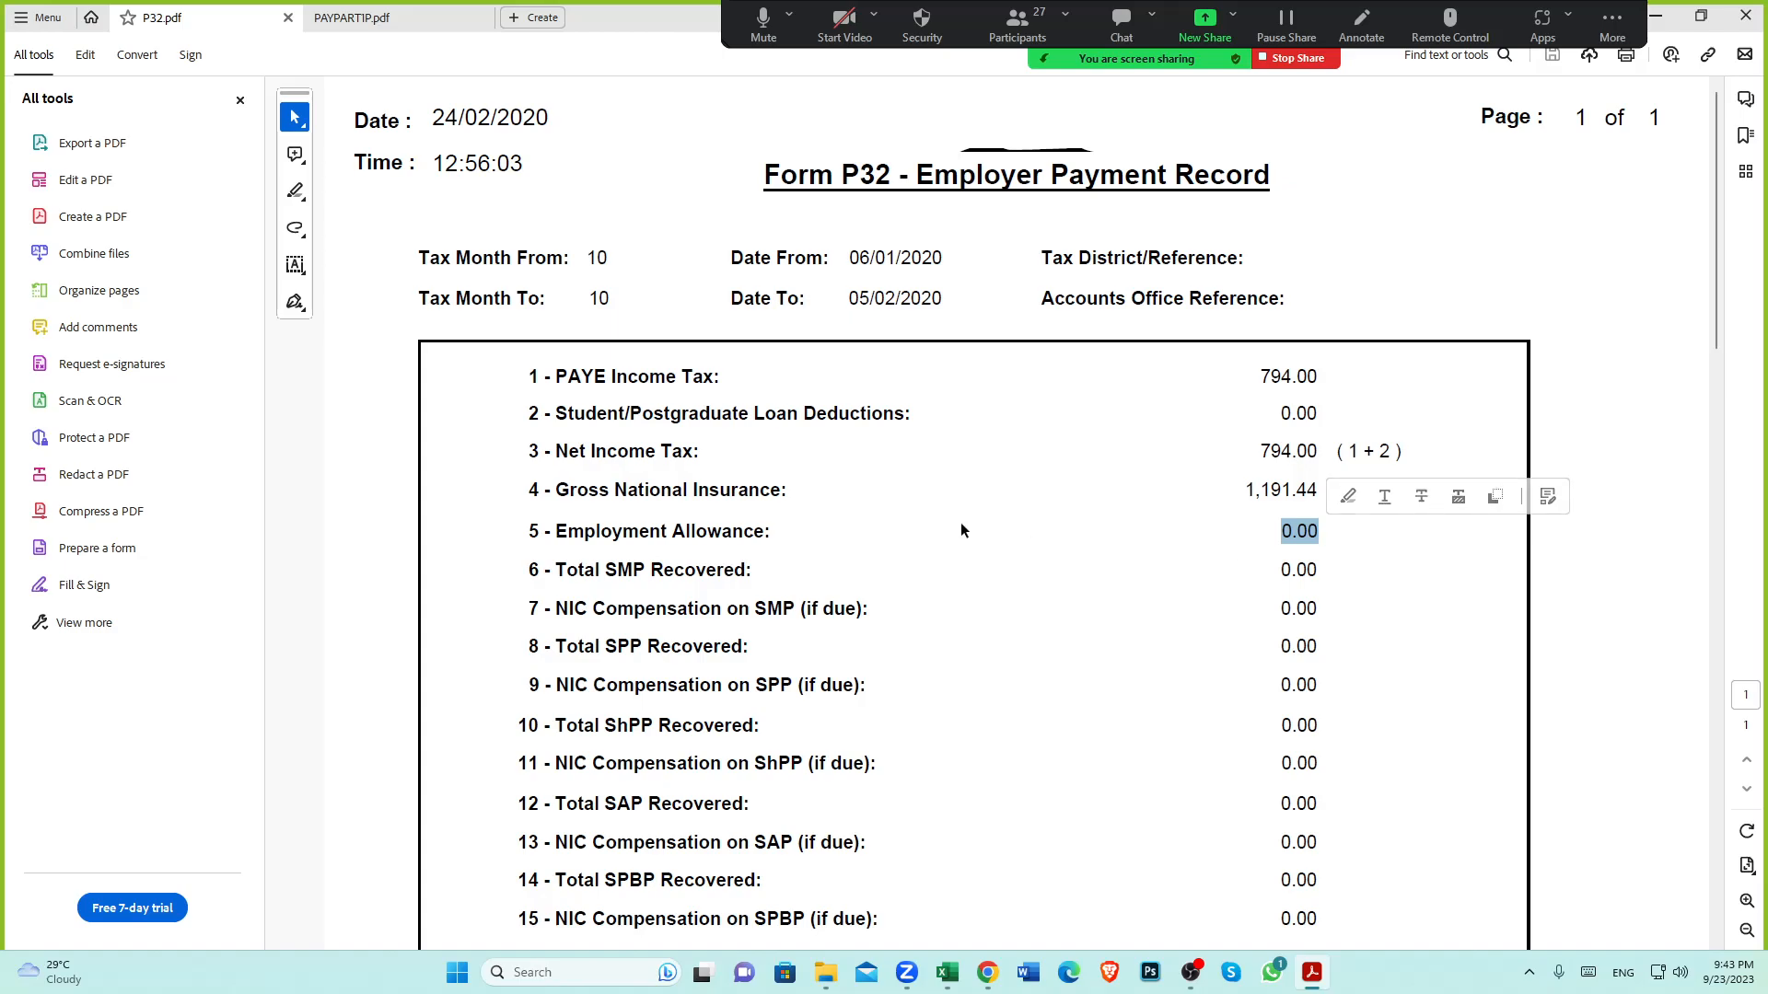
Bring up the Payment Summary History Part 1 PDF report
mouse_move(1312, 973)
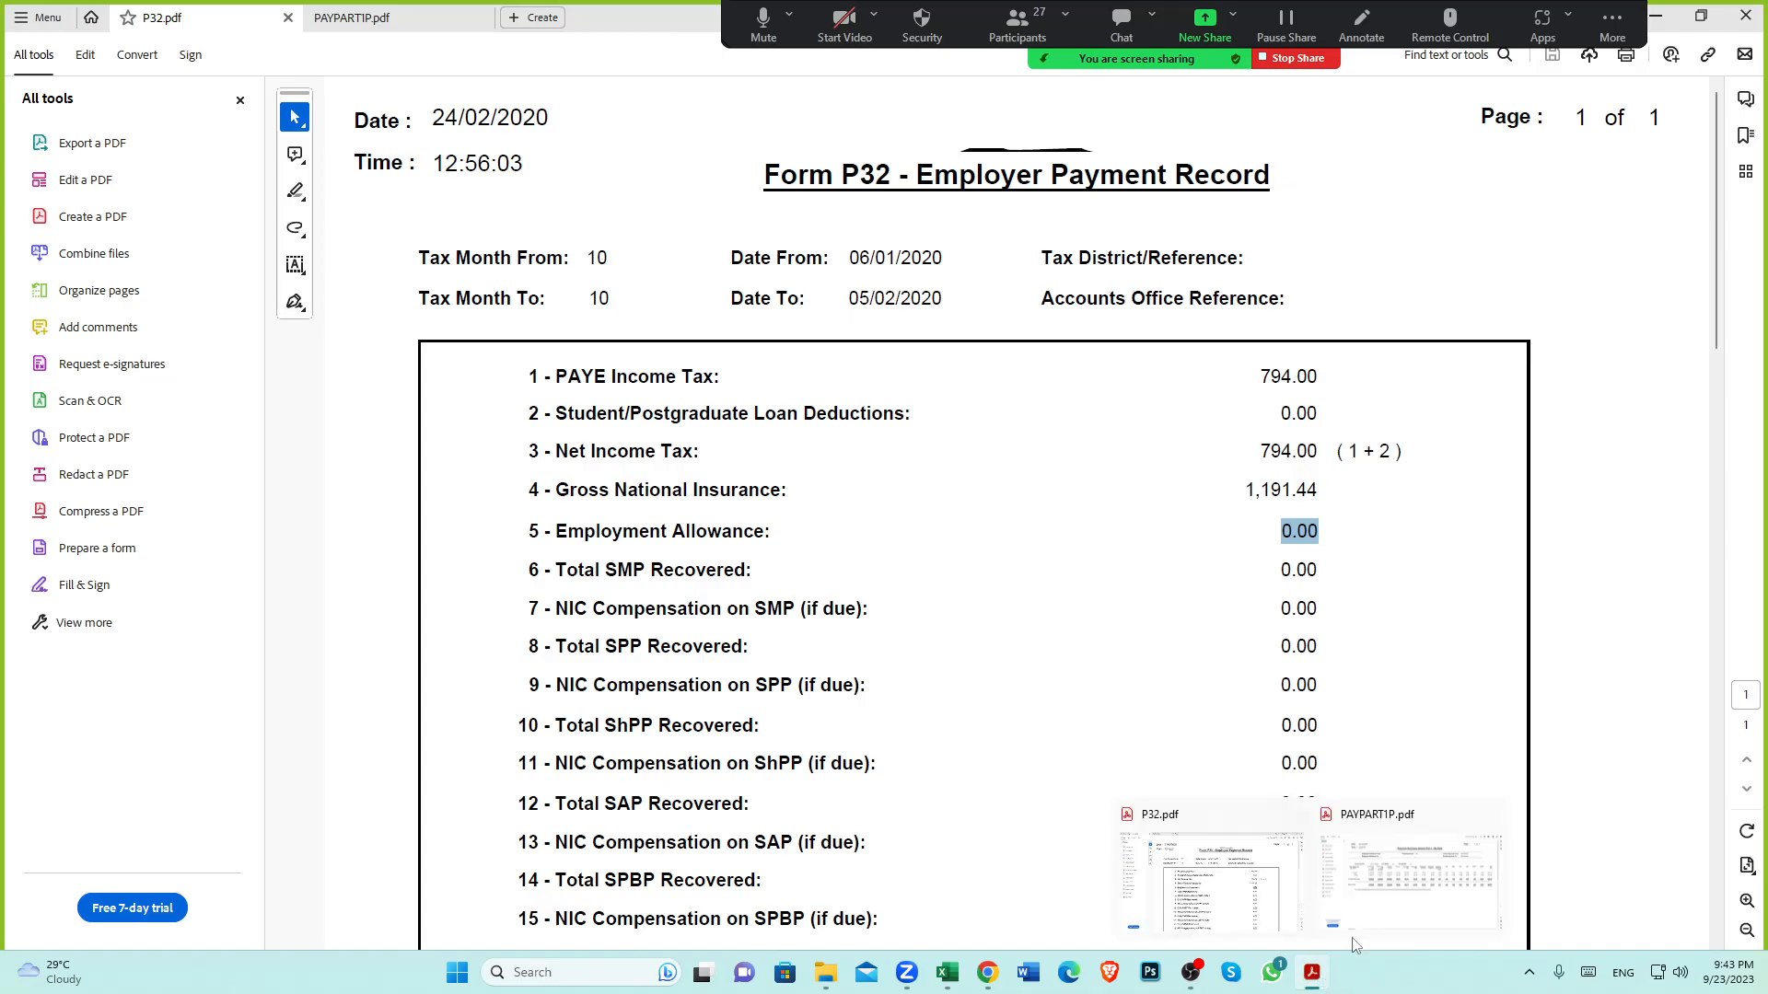
click(1383, 887)
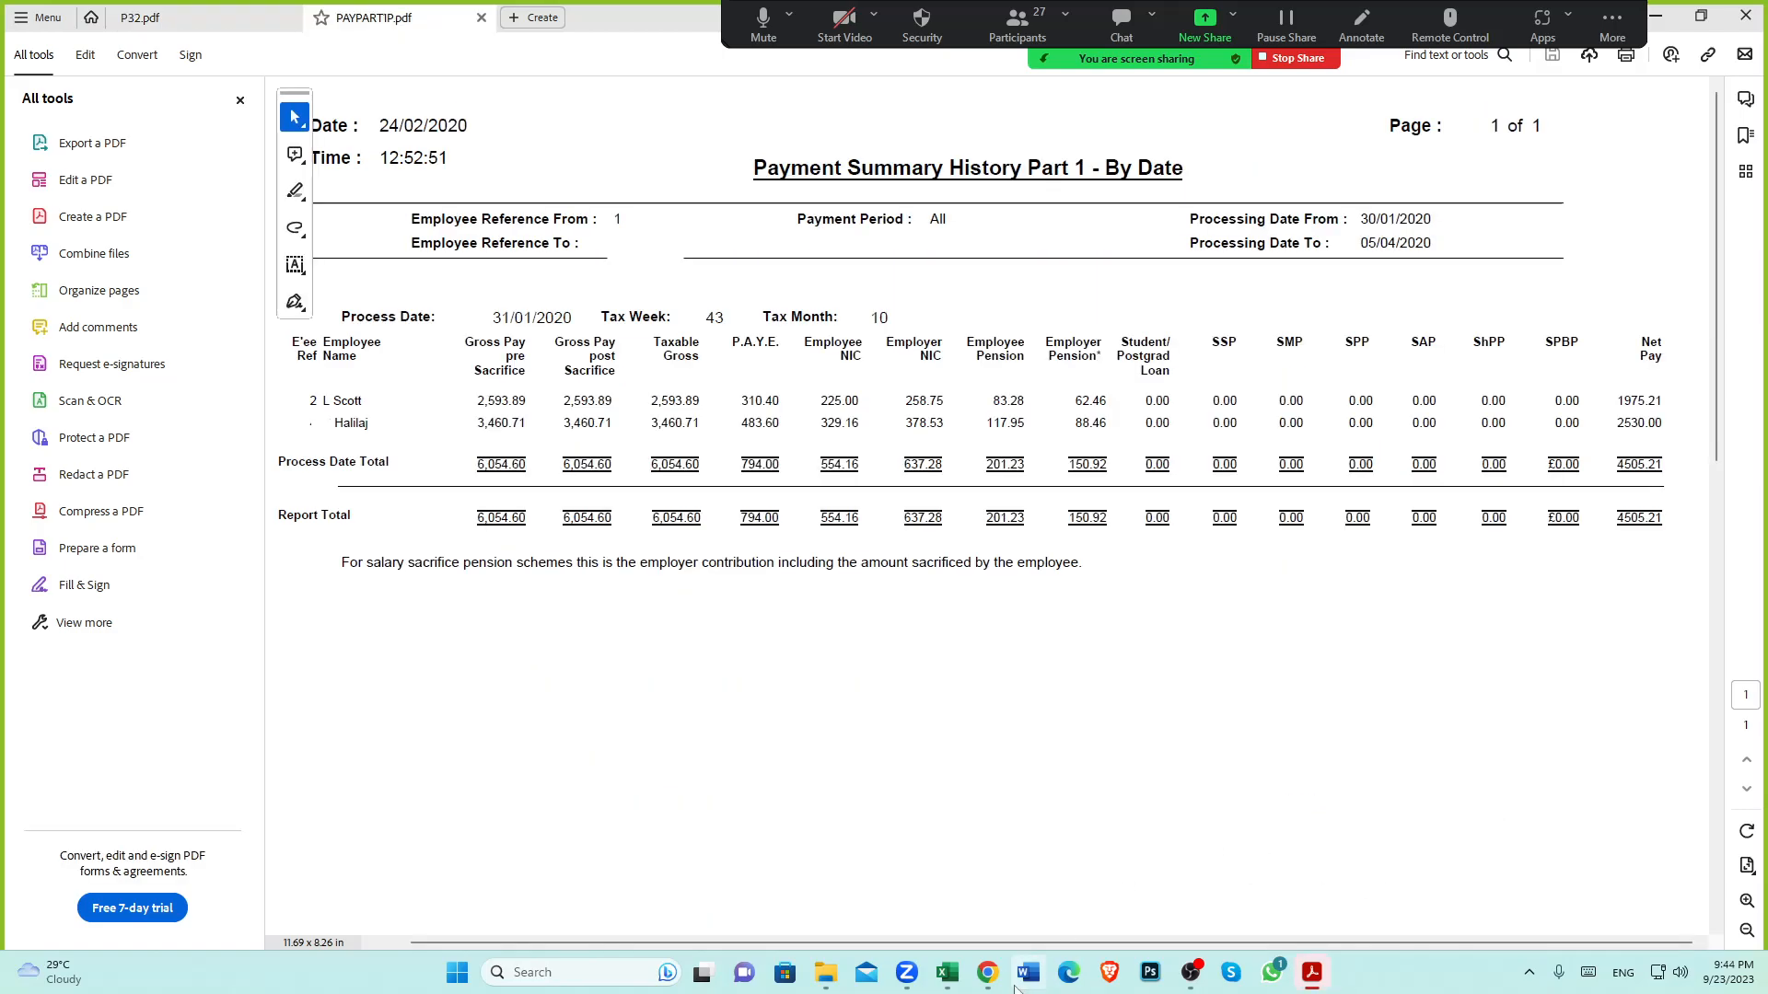
Return to P32.pdf in Adobe Acrobat and examine the amount on the Employment Allowance line
click(987, 973)
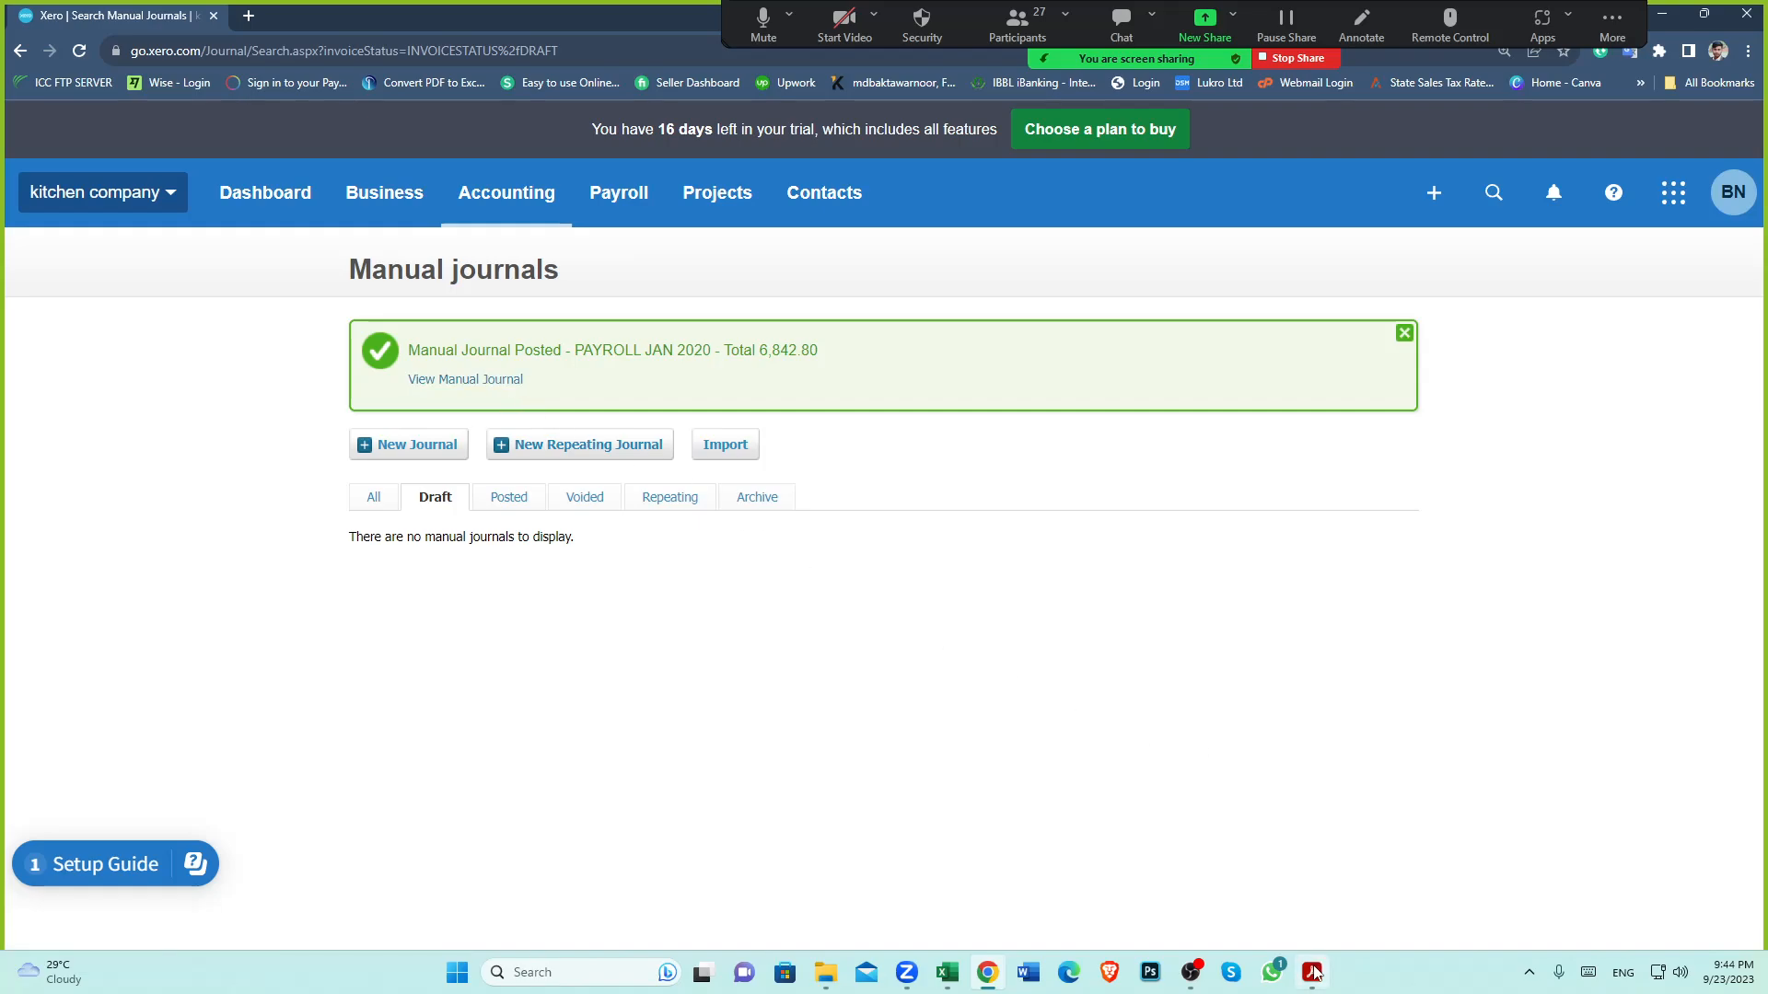
mouse_move(1319, 970)
click(1188, 876)
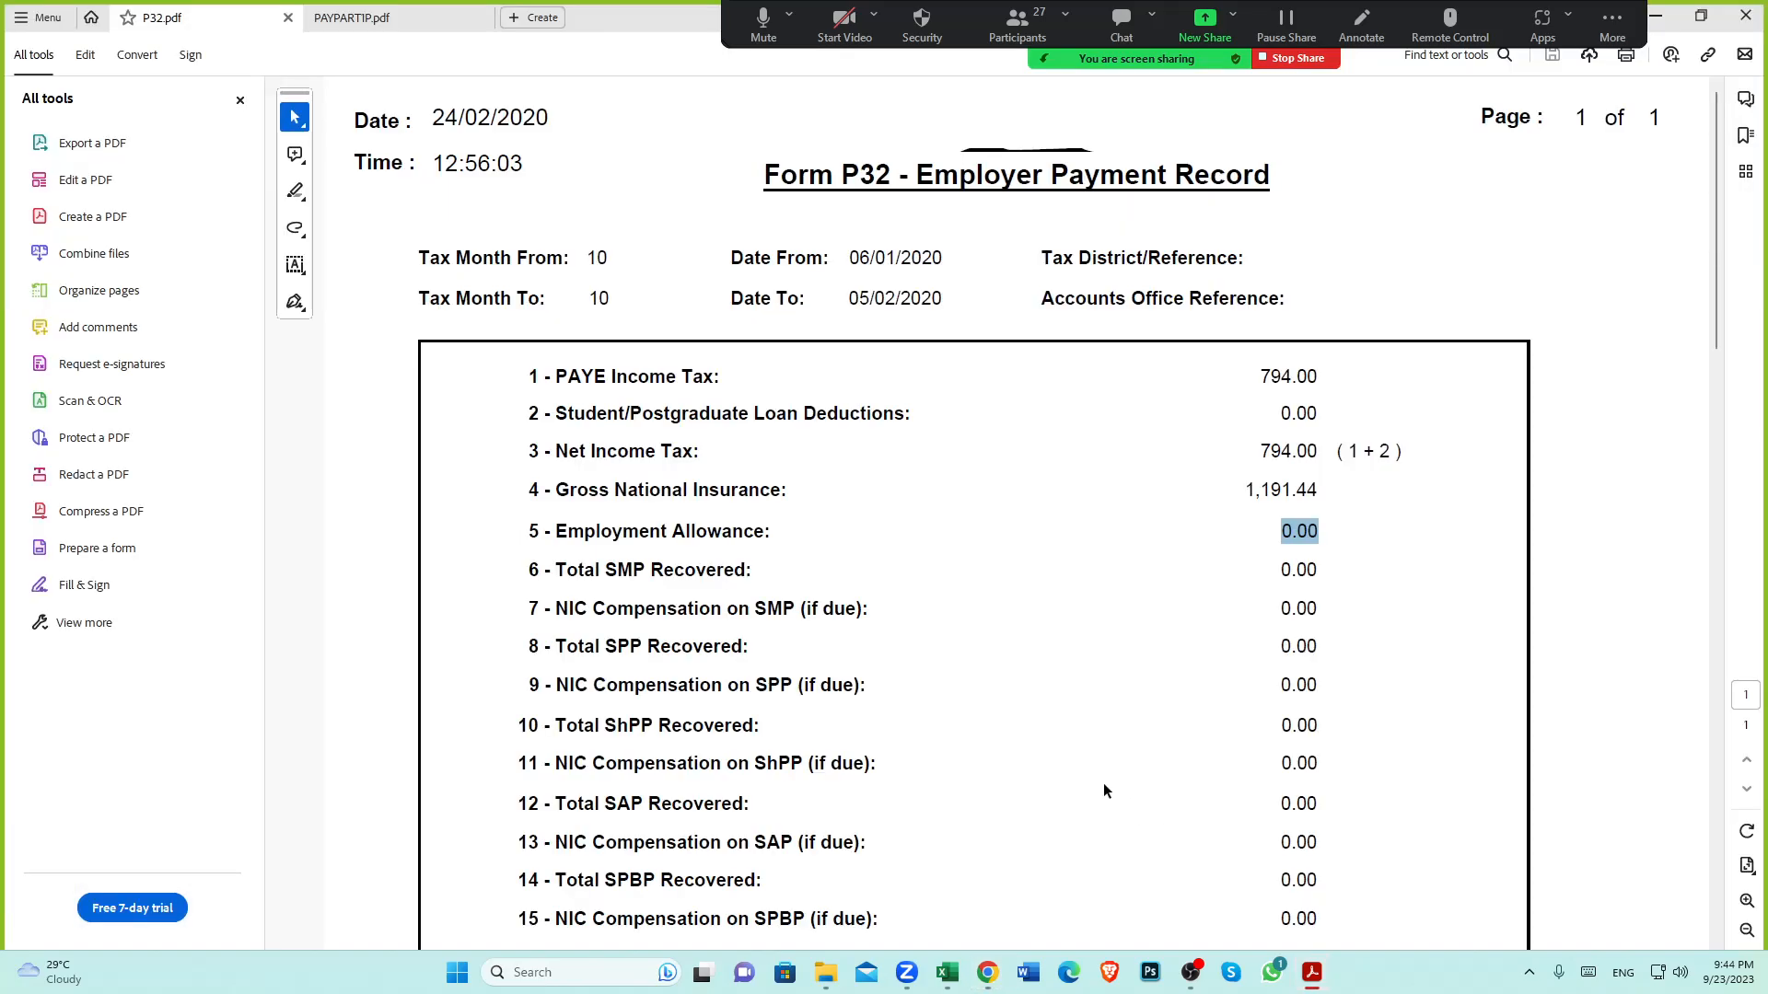
click(843, 179)
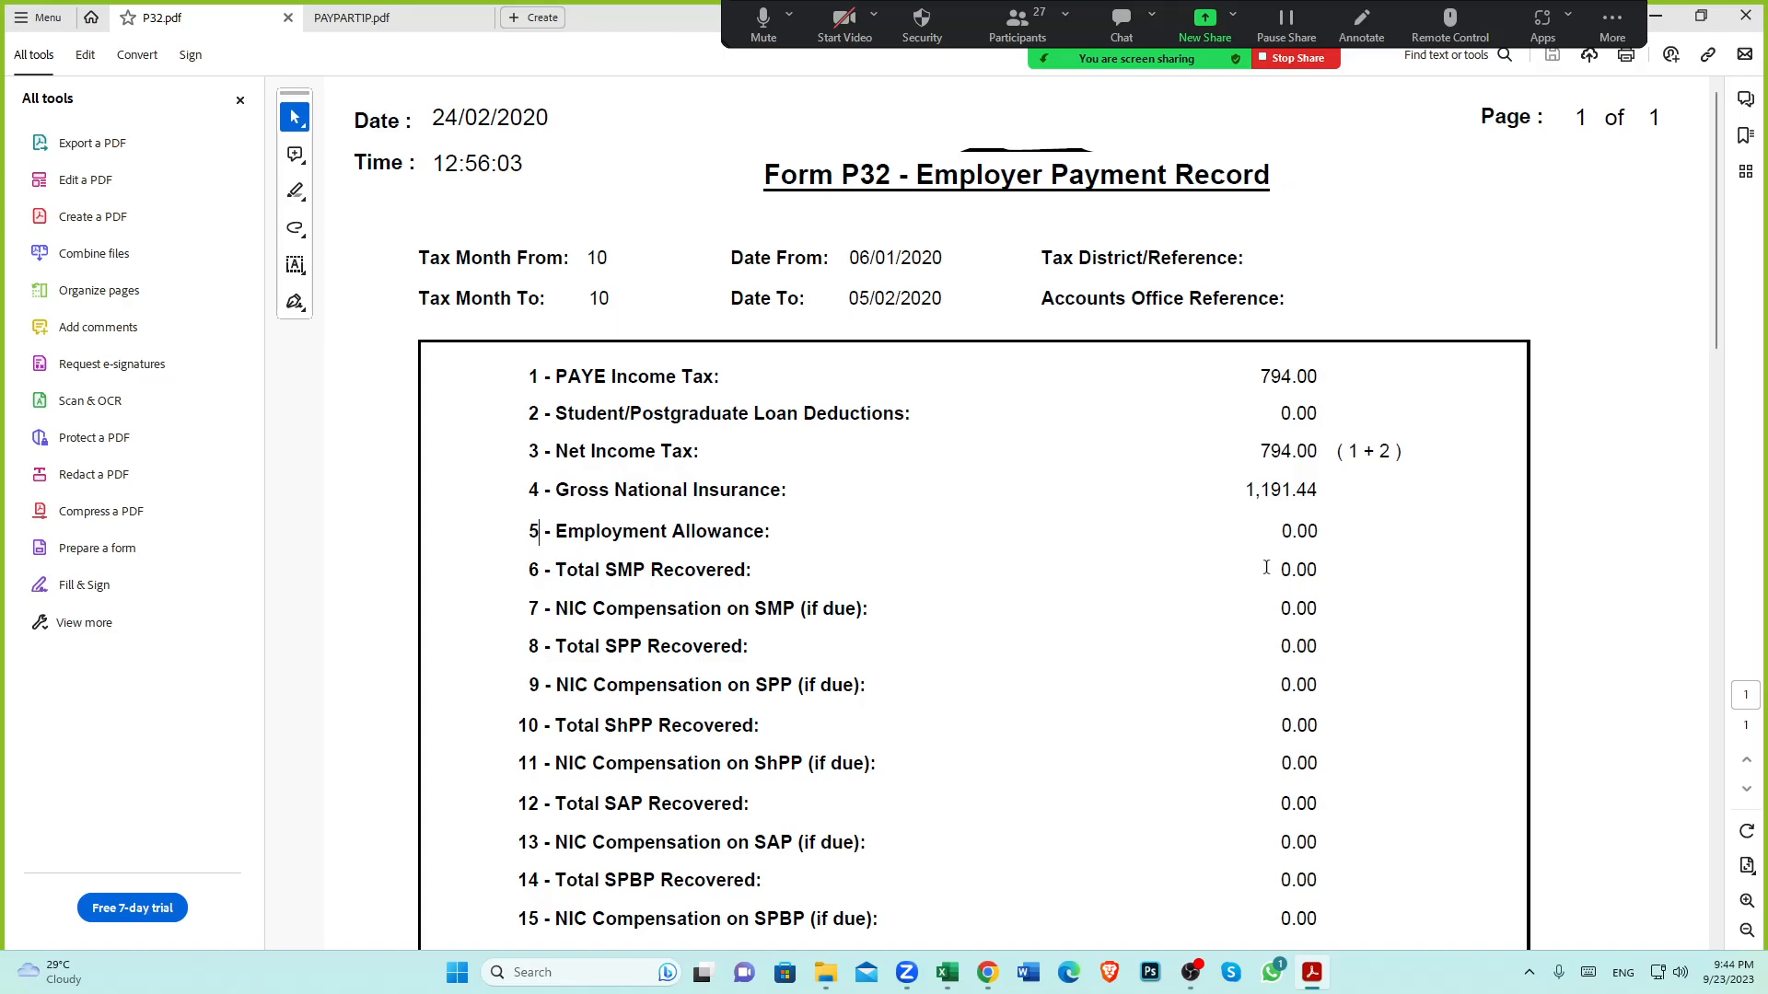
drag(1278, 543, 1323, 544)
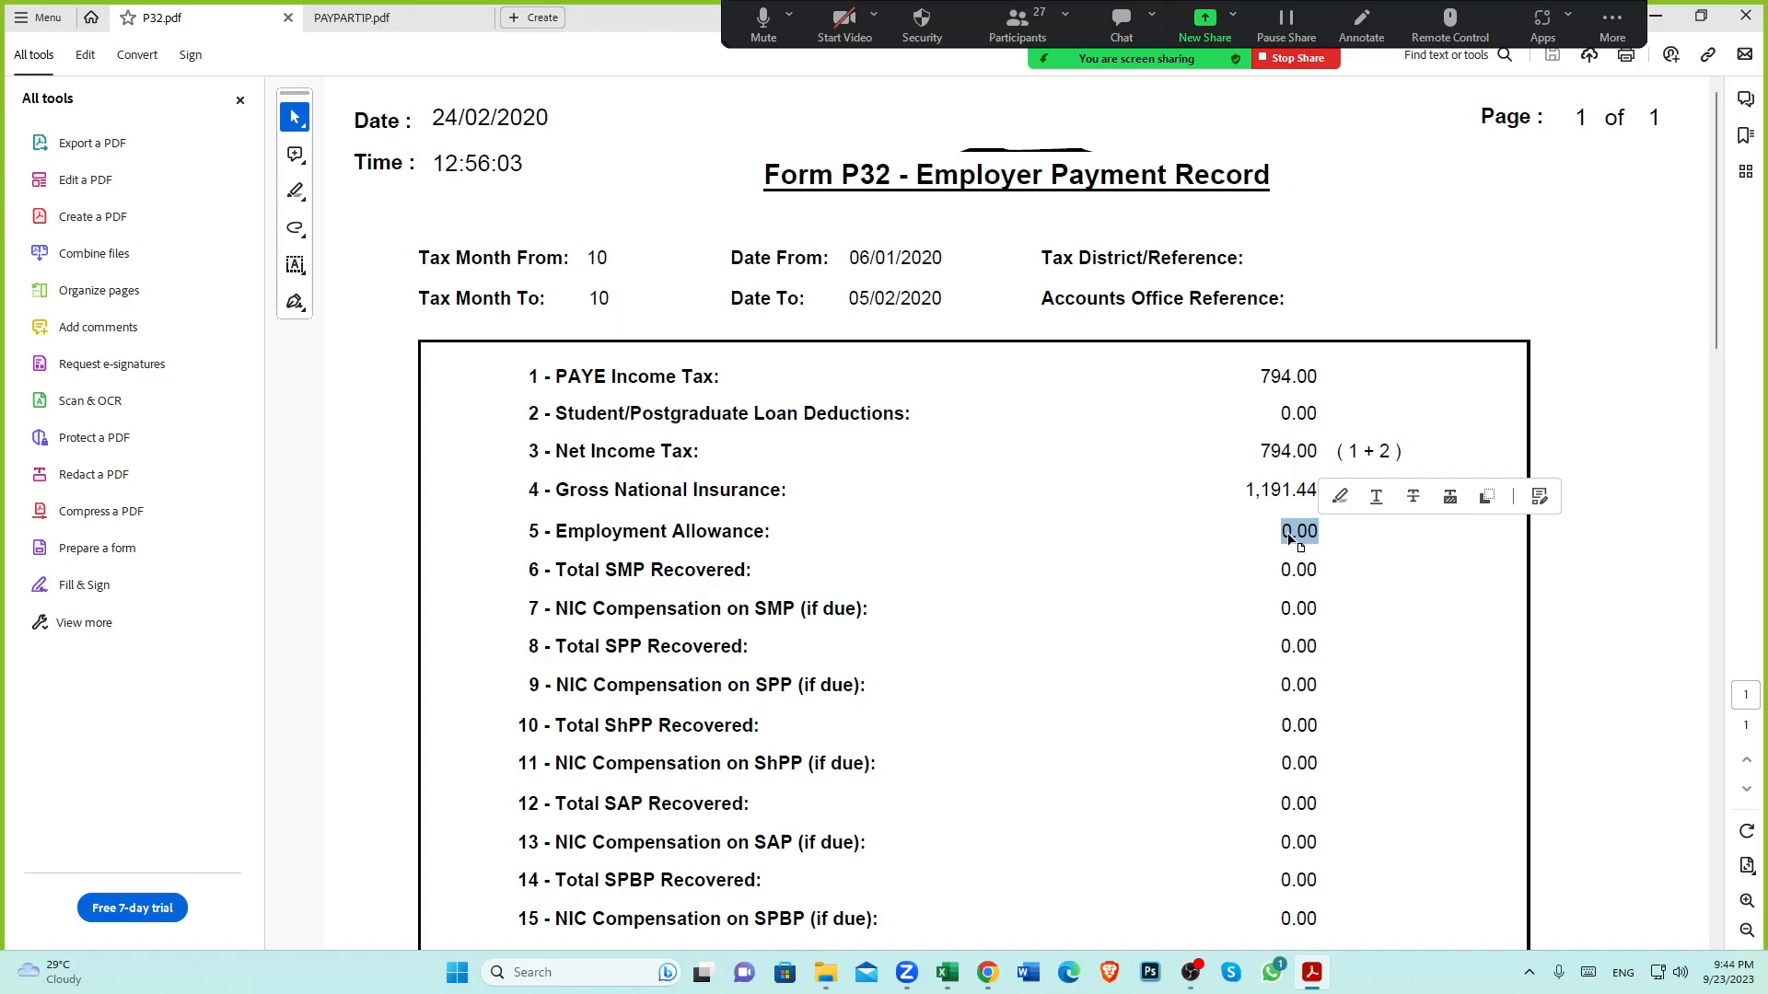
Switch to the Payroll Journal sheet in Excel and examine the example figures in cells B20 and B21
click(986, 976)
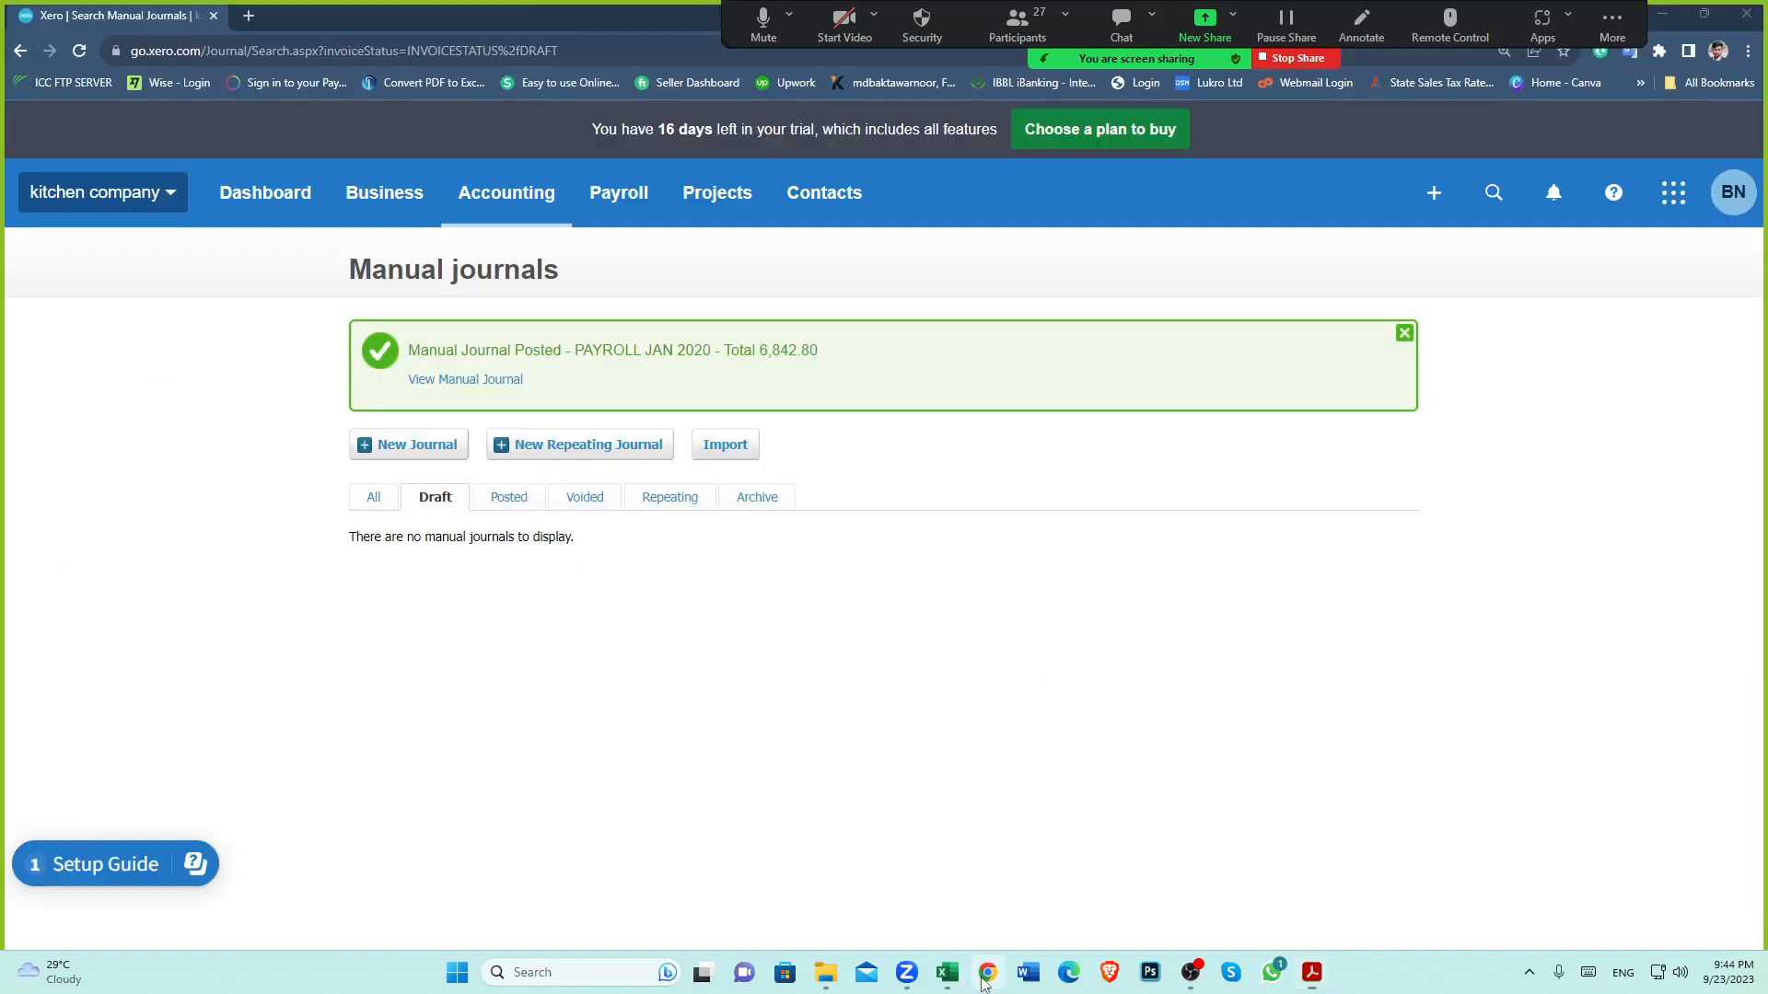
click(947, 974)
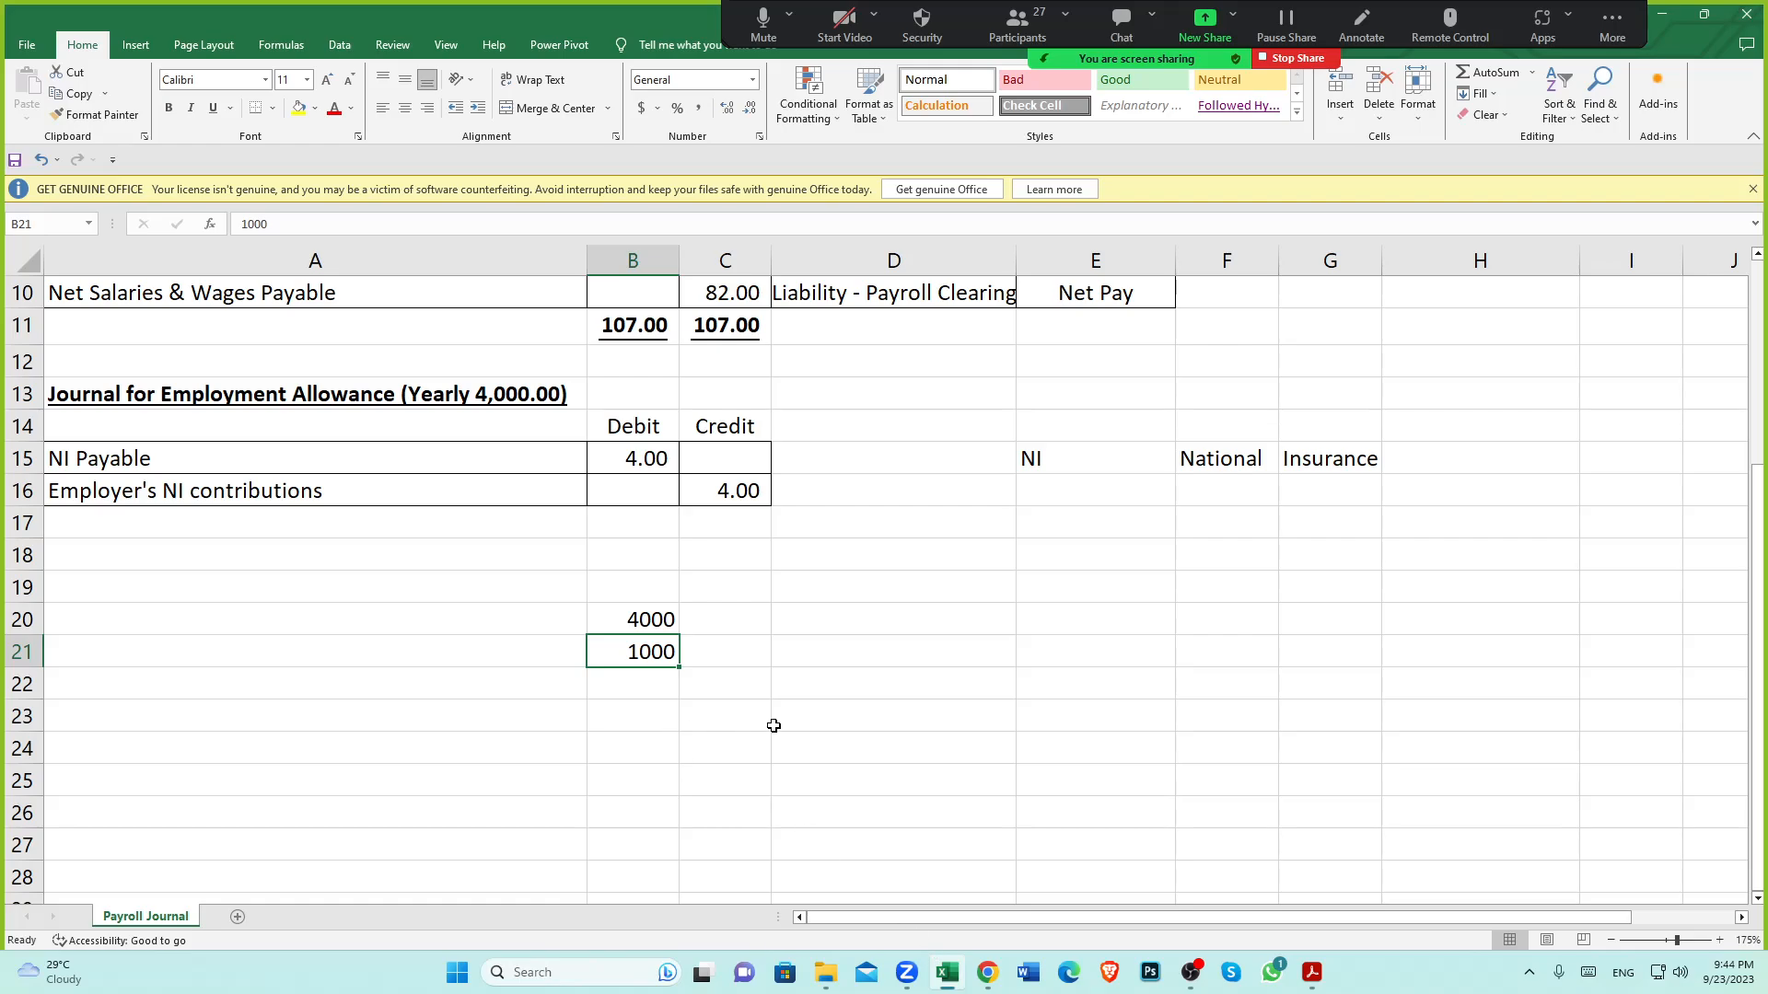
scroll(773, 725, down, 2)
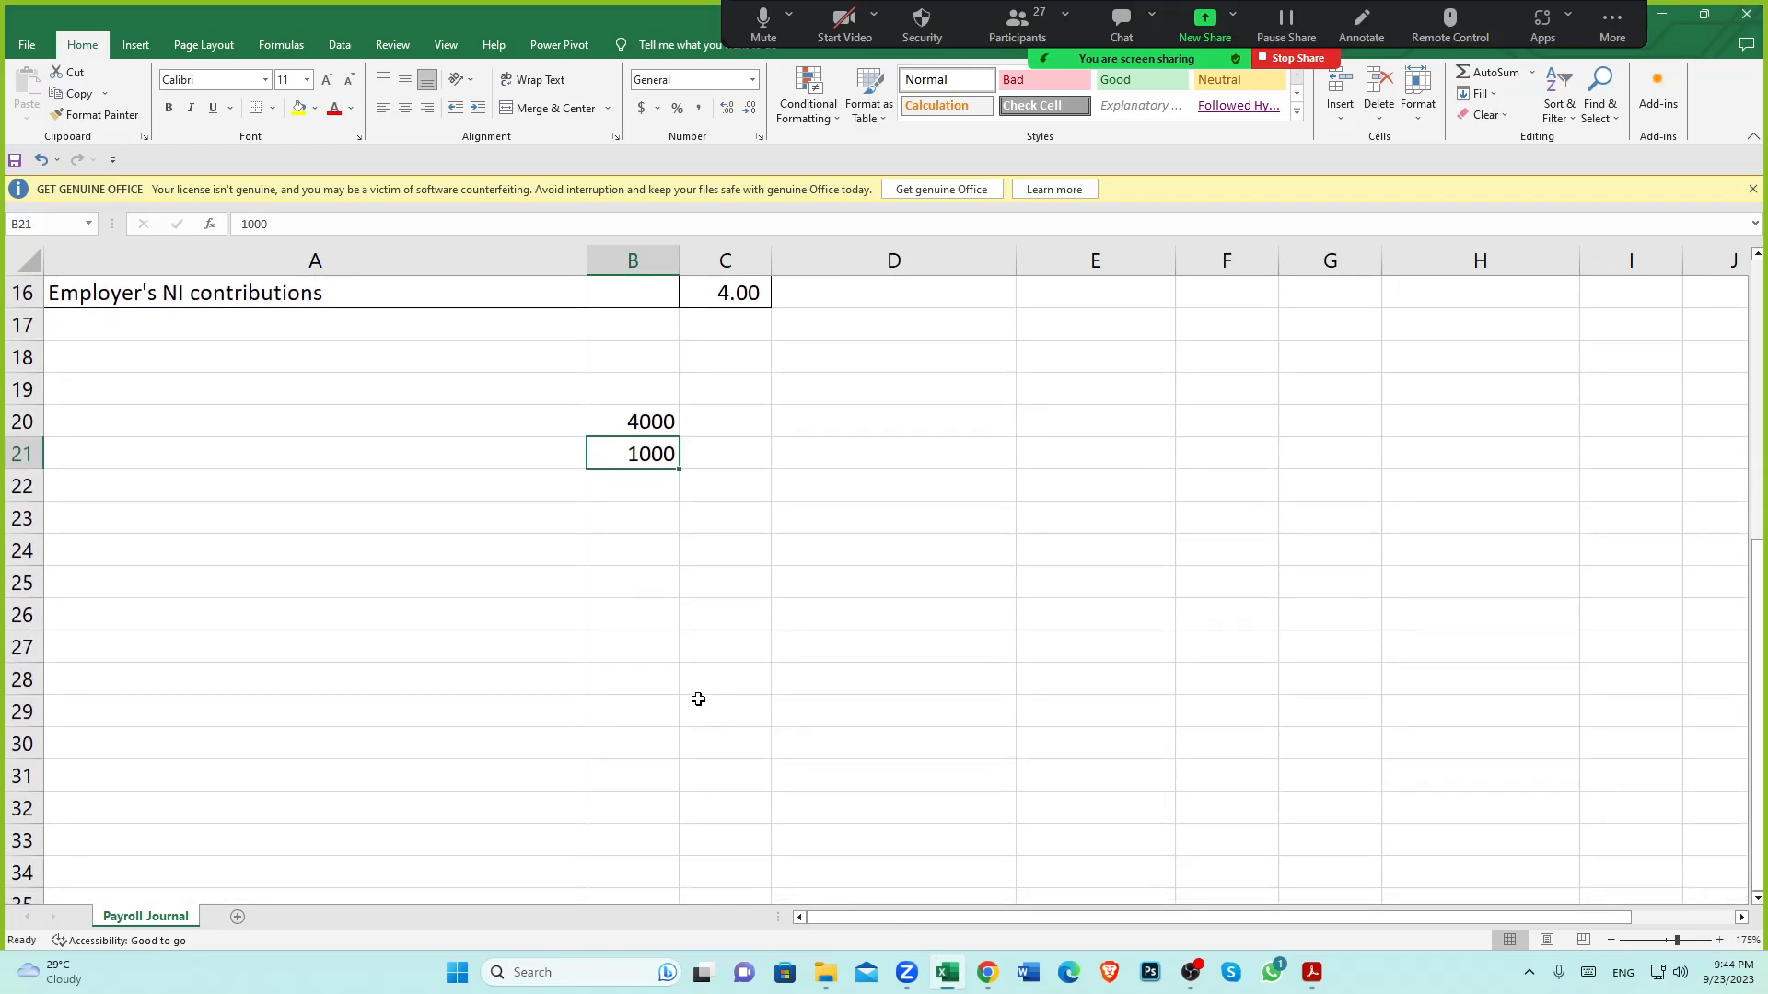
scroll(646, 656, up, 1)
click(641, 588)
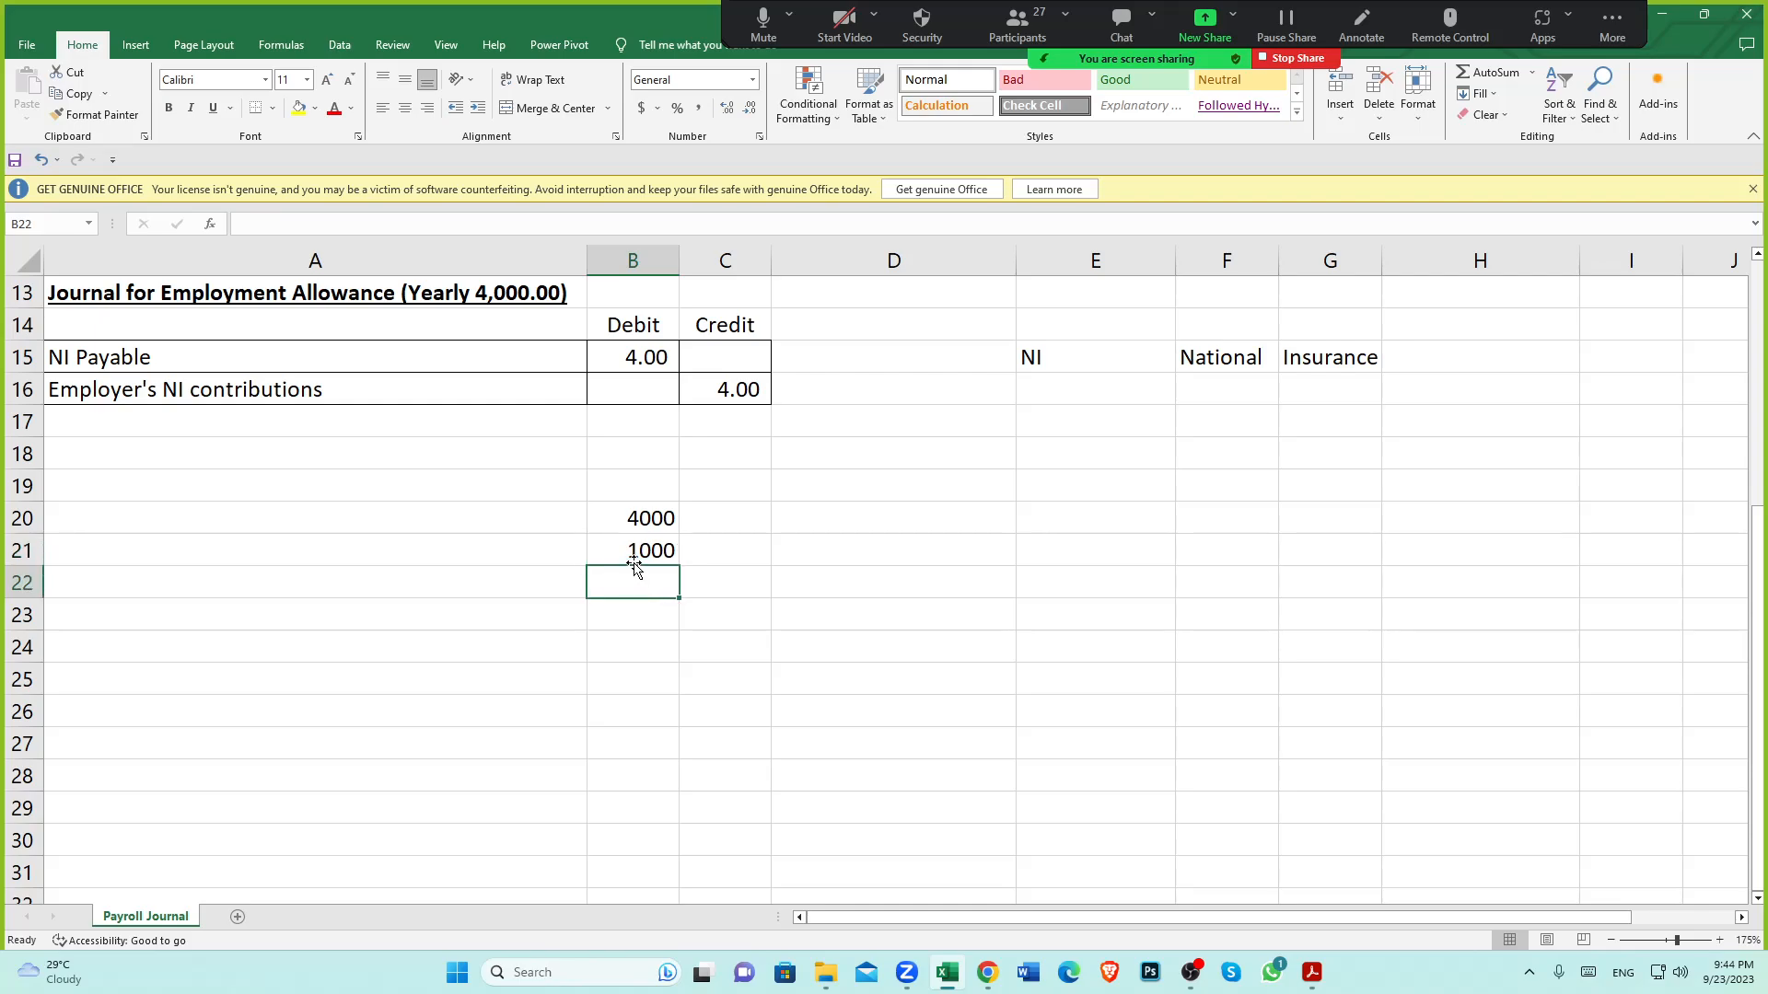
click(626, 550)
scroll(655, 686, up, 2)
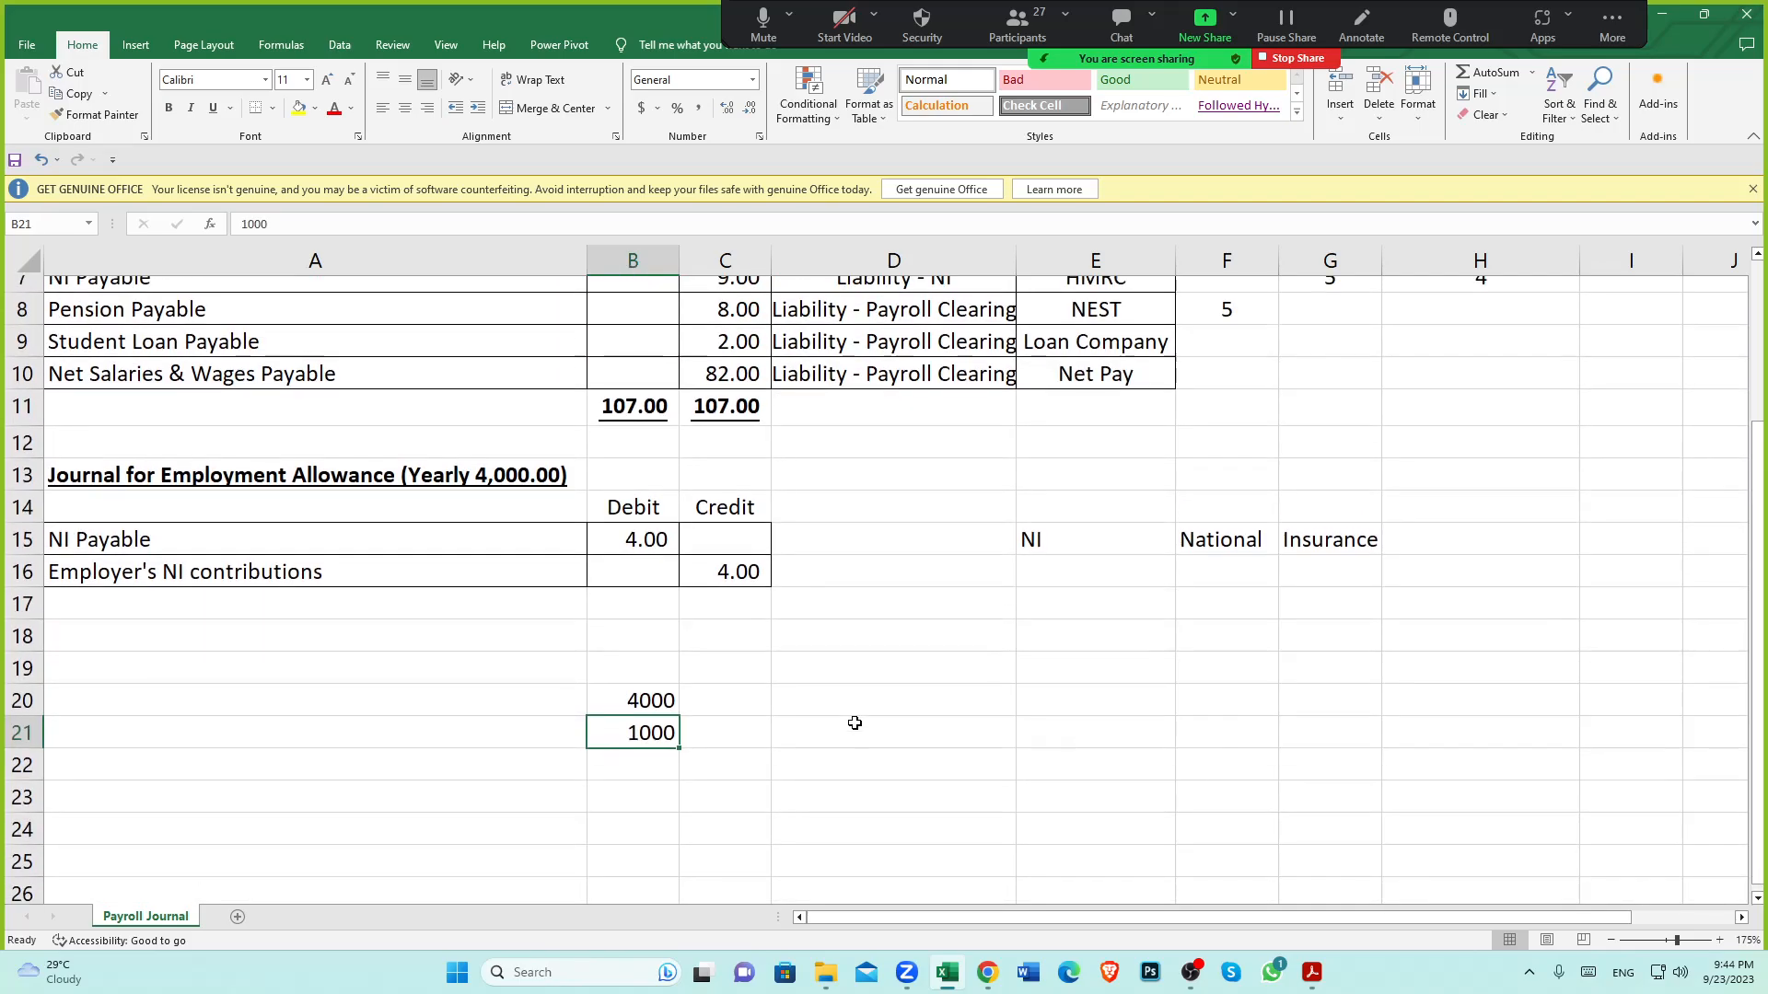
scroll(856, 722, down, 1)
click(641, 620)
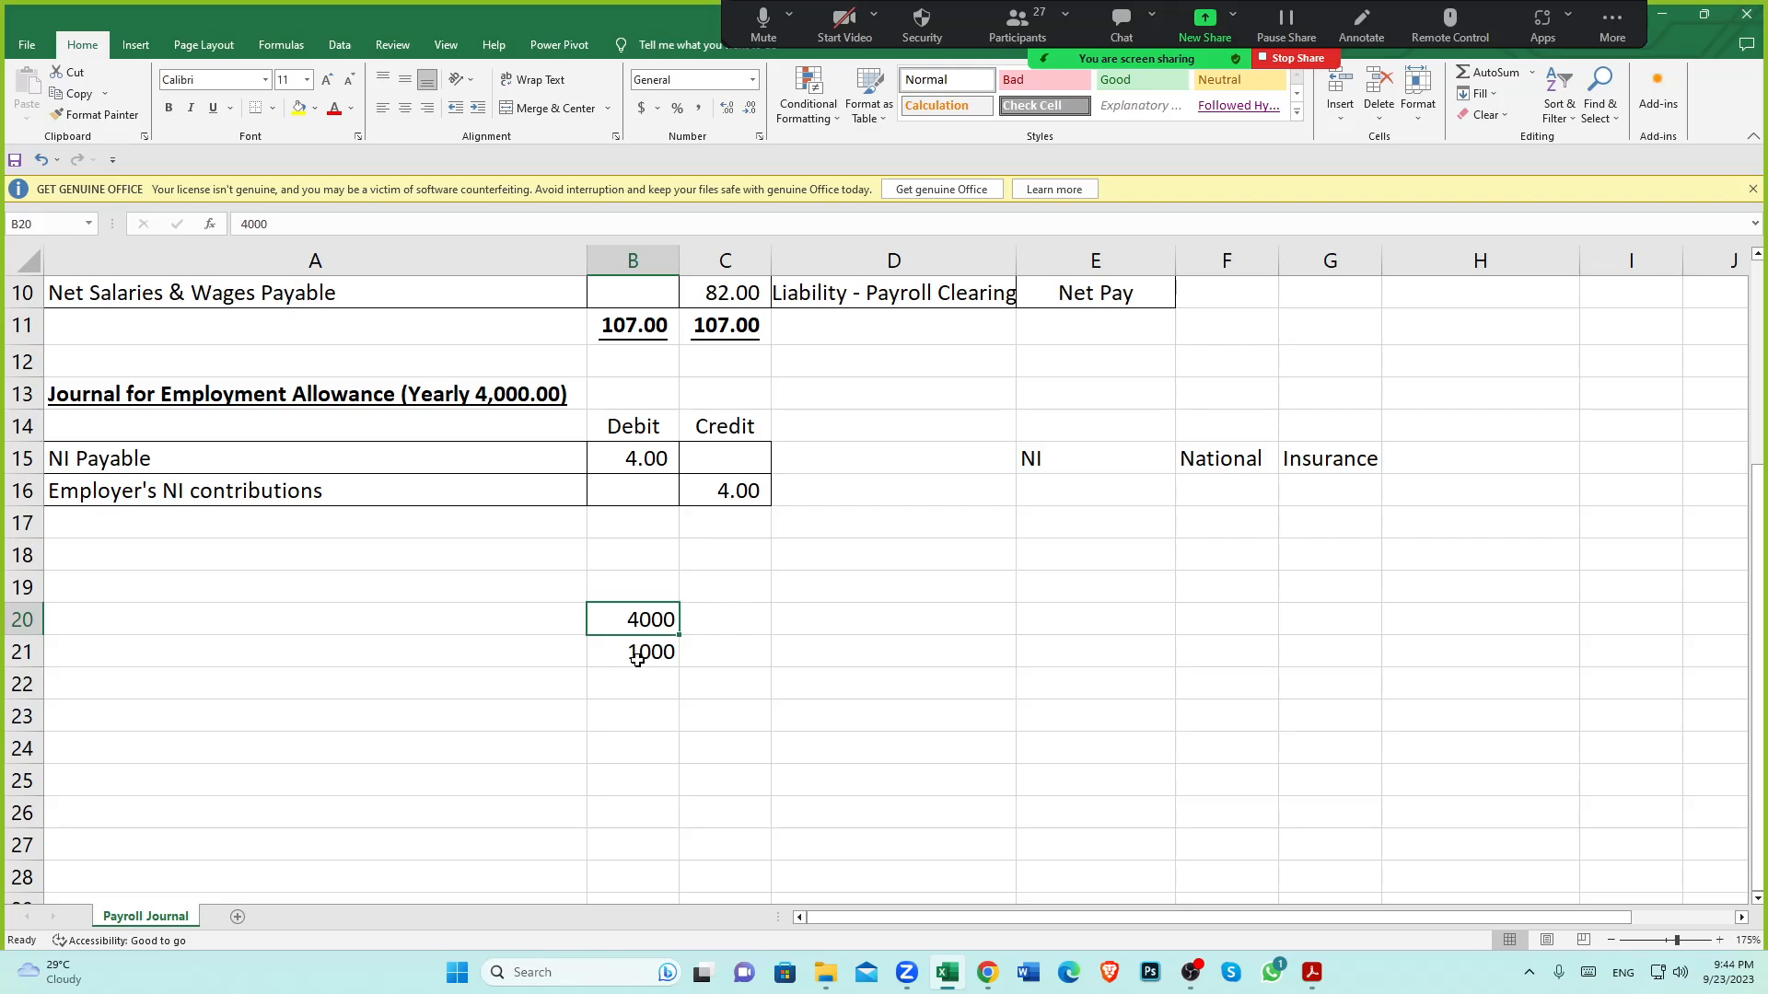
click(638, 660)
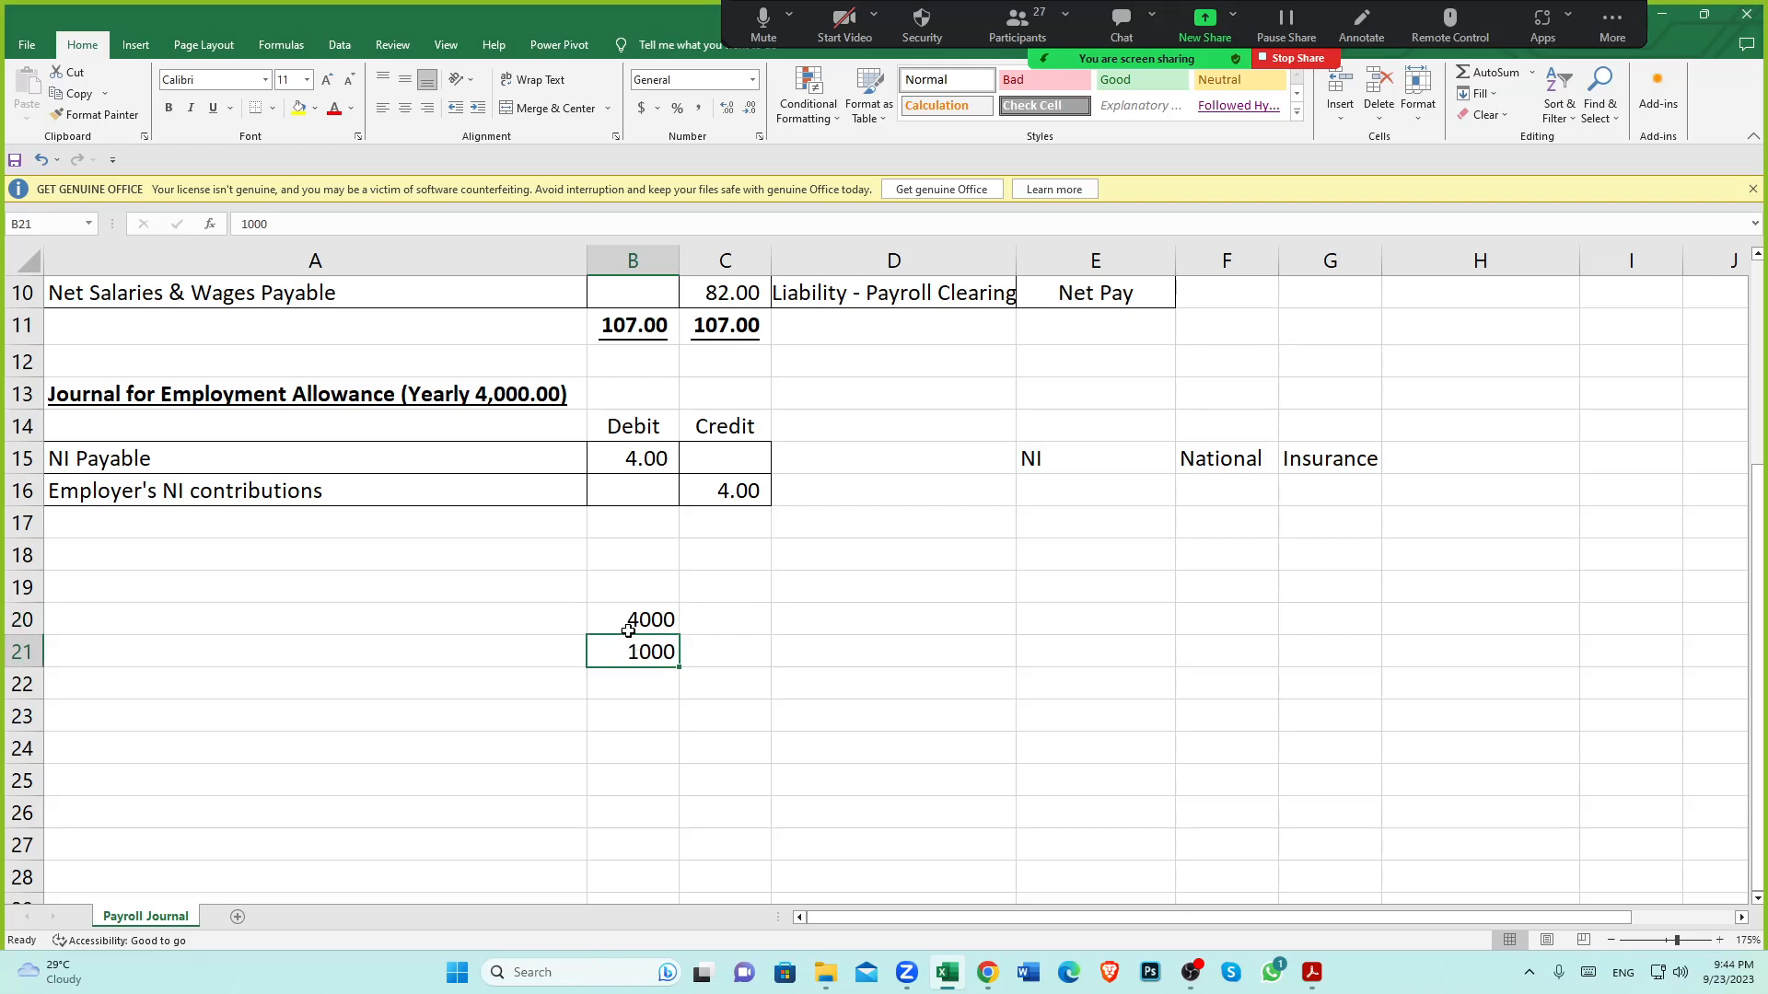
click(622, 623)
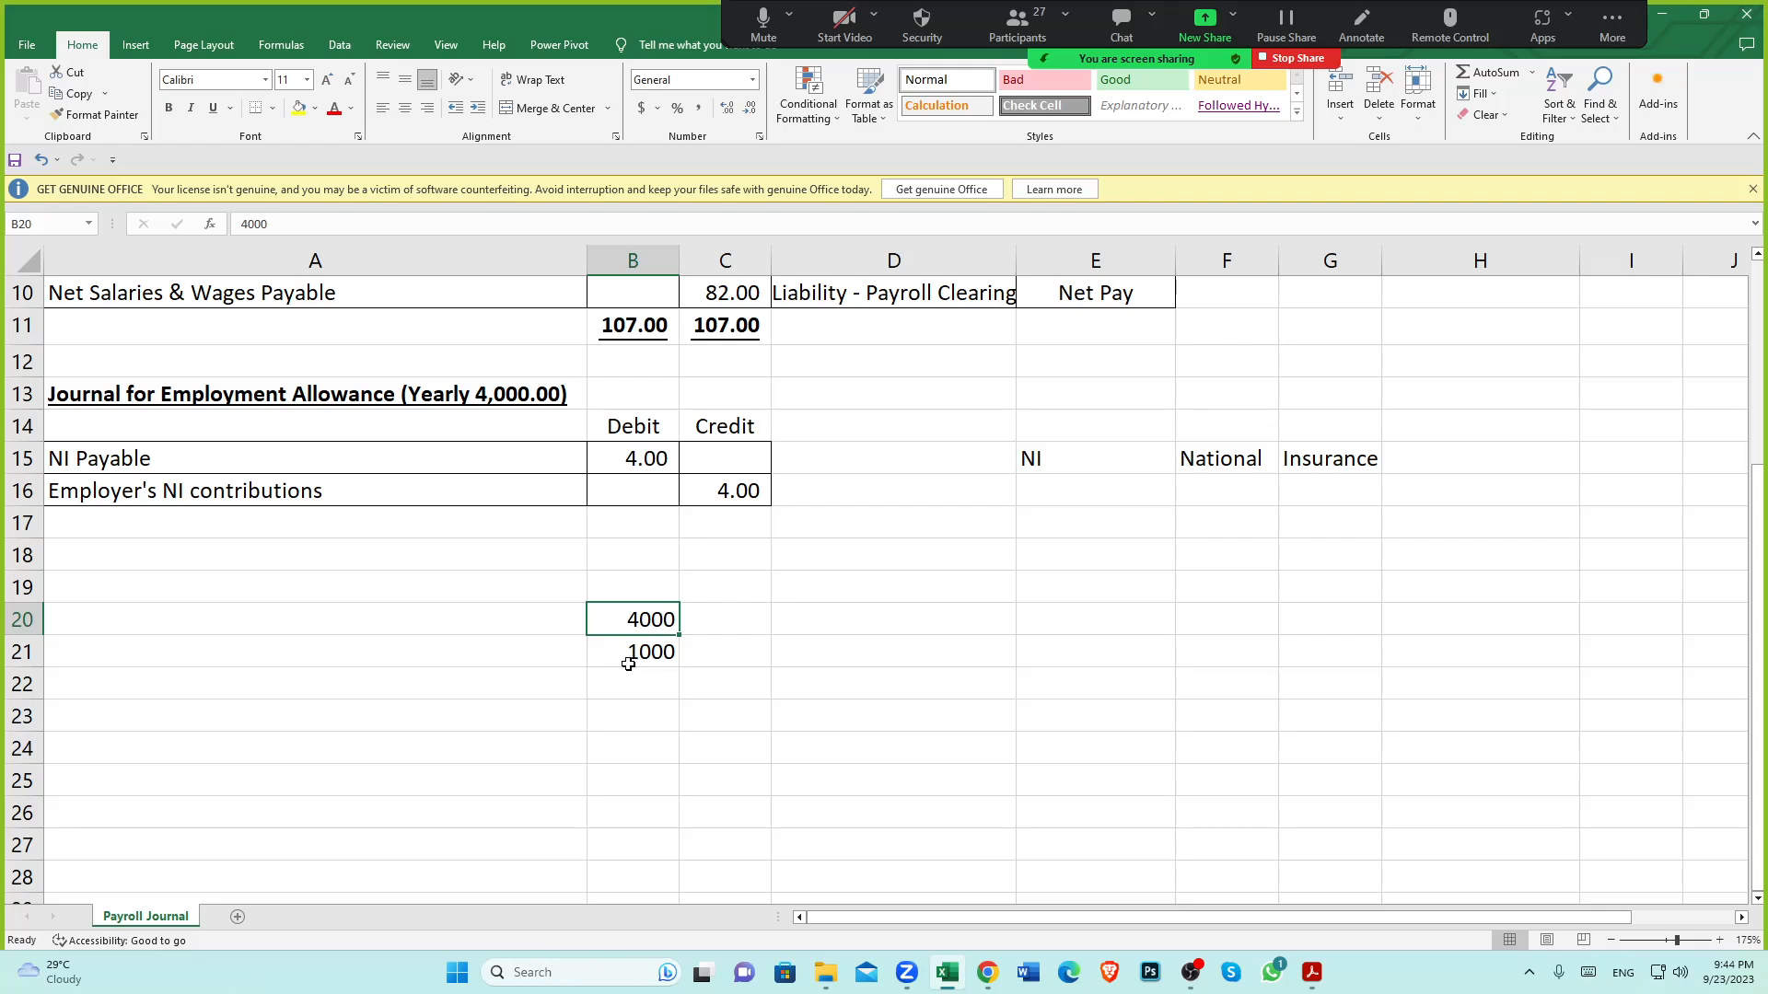
click(627, 660)
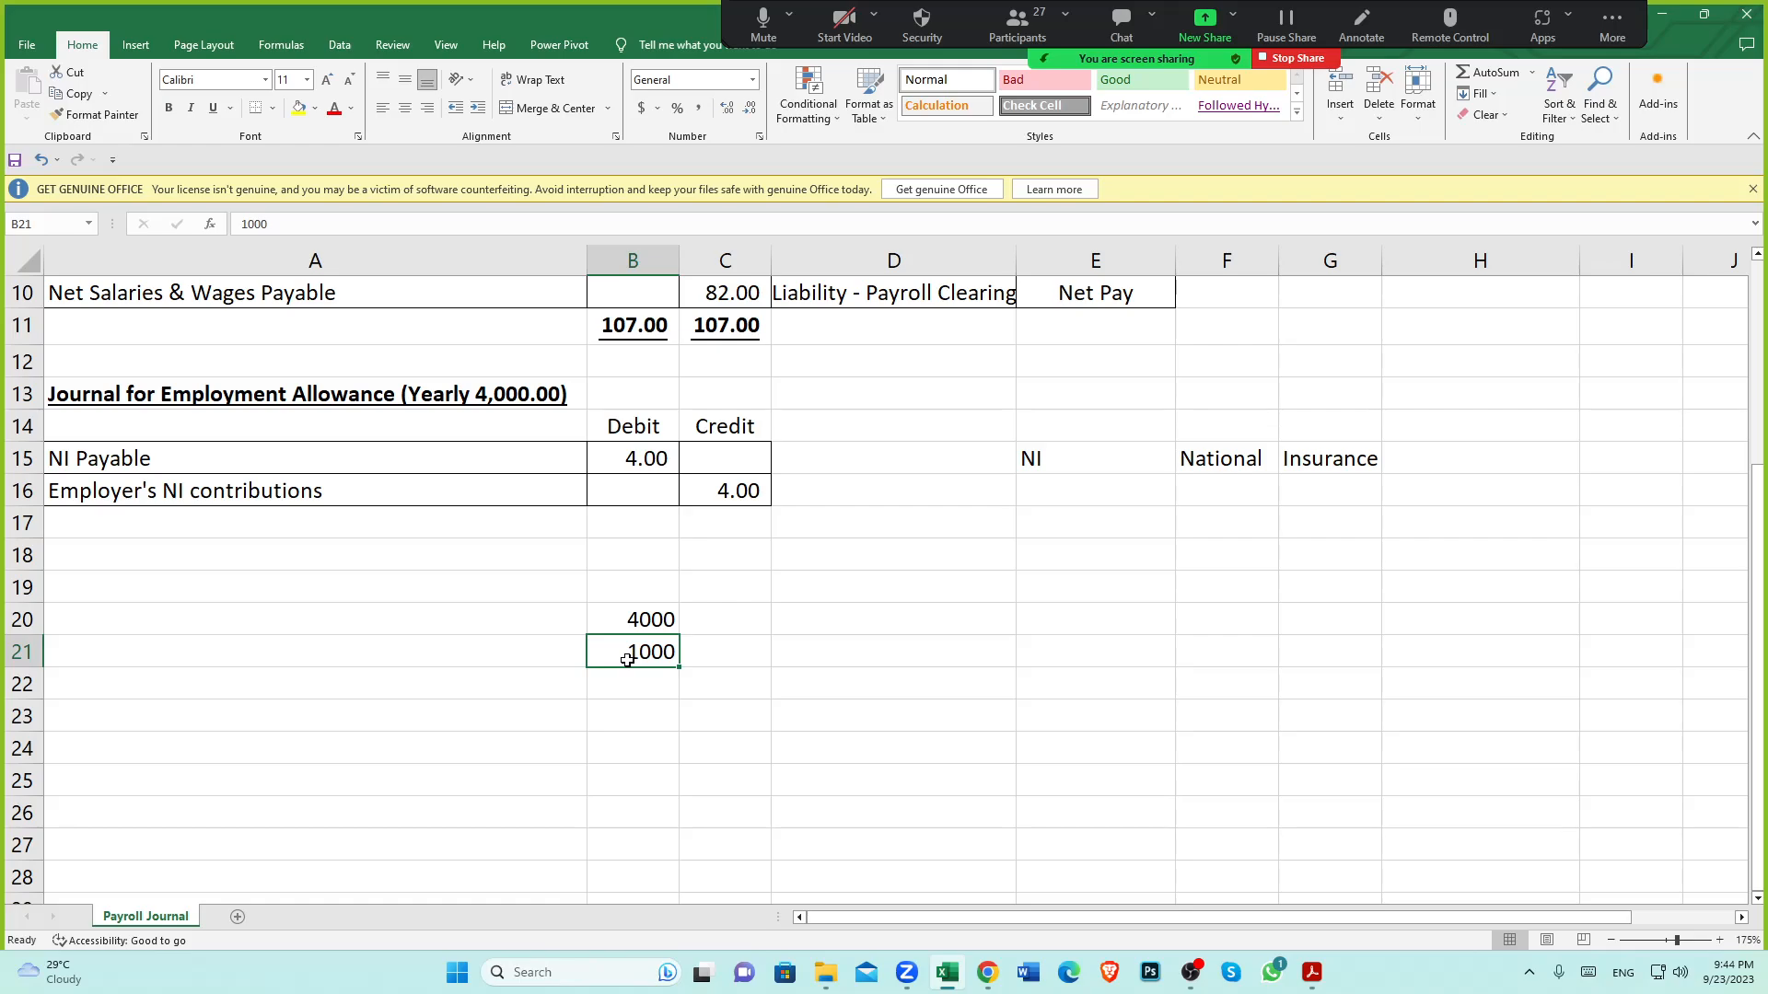
Compare the NI Payable debit in the Employment Allowance journal with the NI Payable credit in the month-end payroll journal
scroll(399, 623, up, 2)
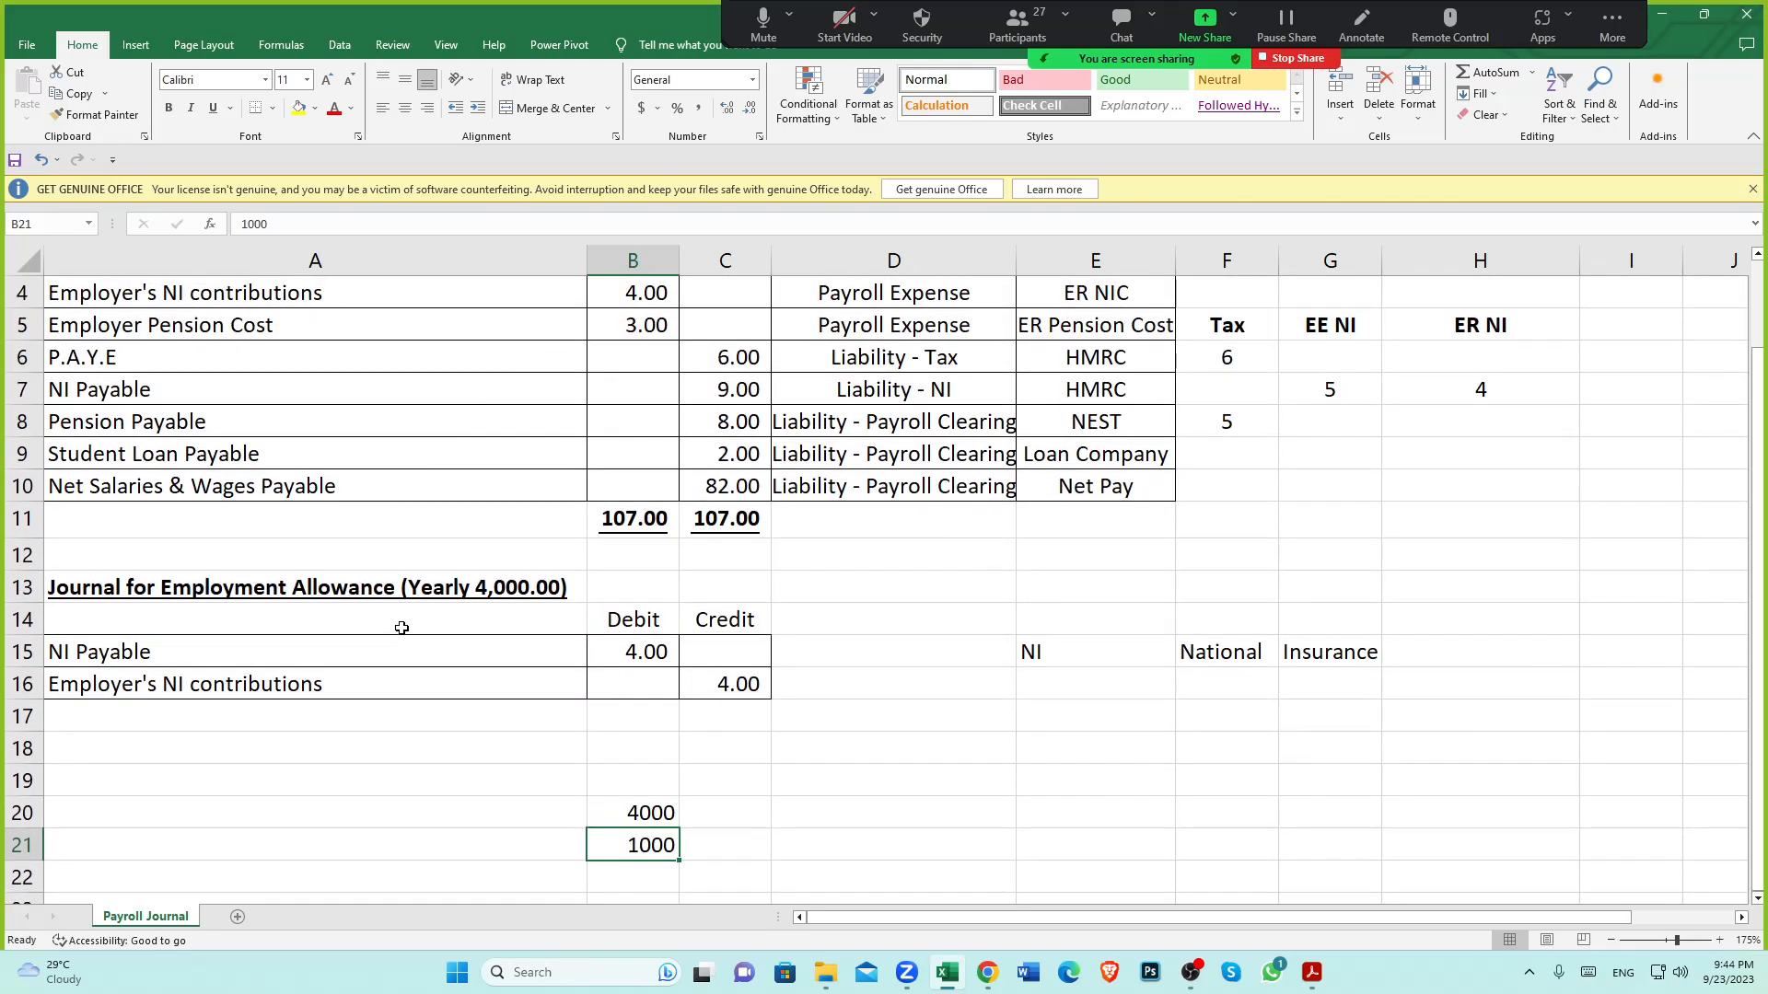
click(612, 652)
scroll(421, 684, down, 1)
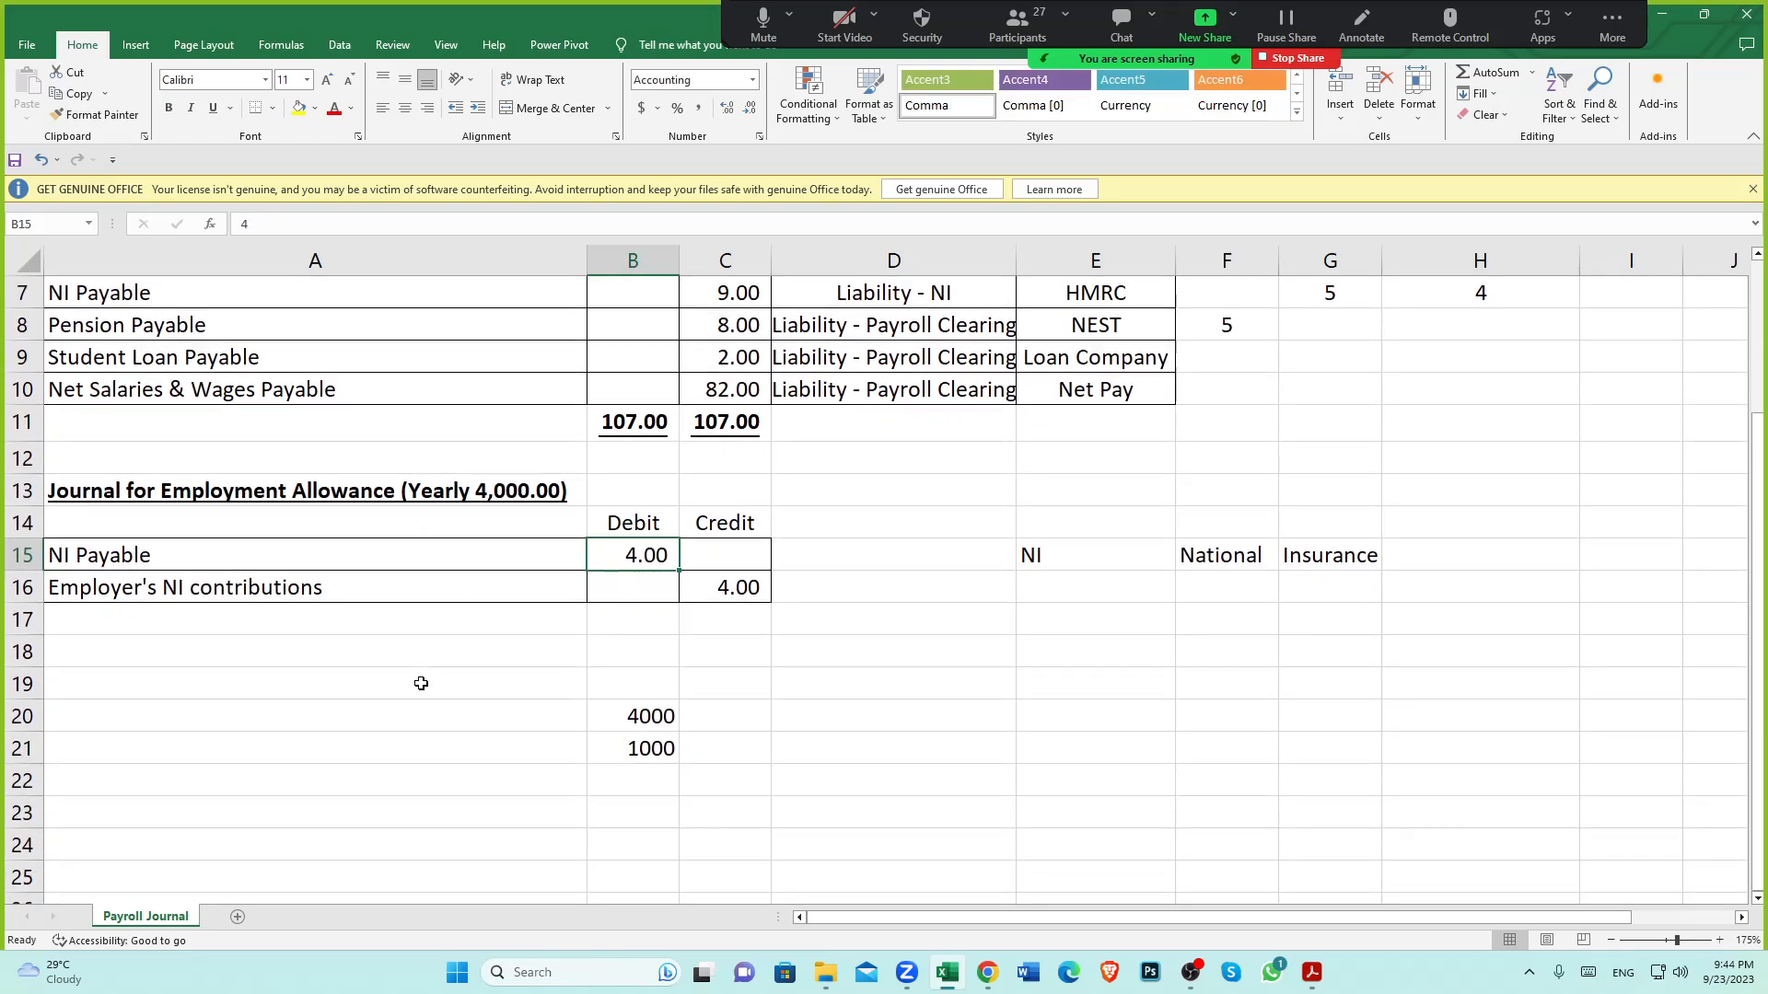
click(97, 563)
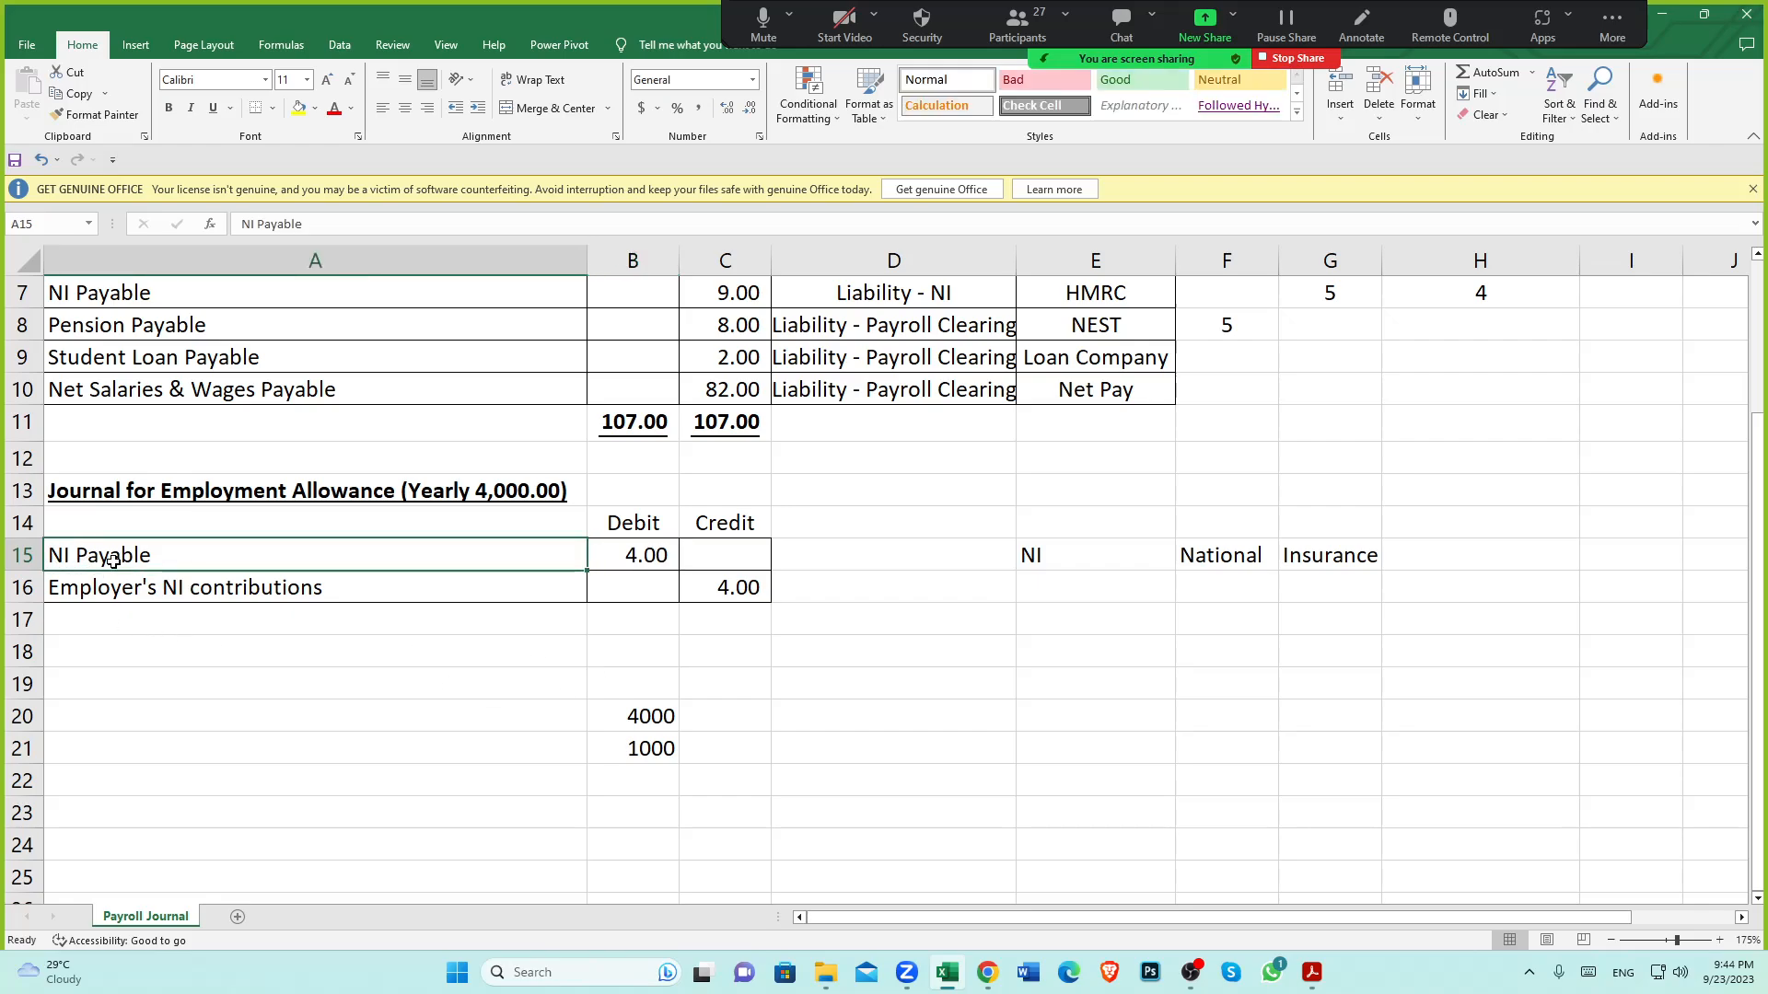
click(661, 557)
scroll(679, 555, up, 1)
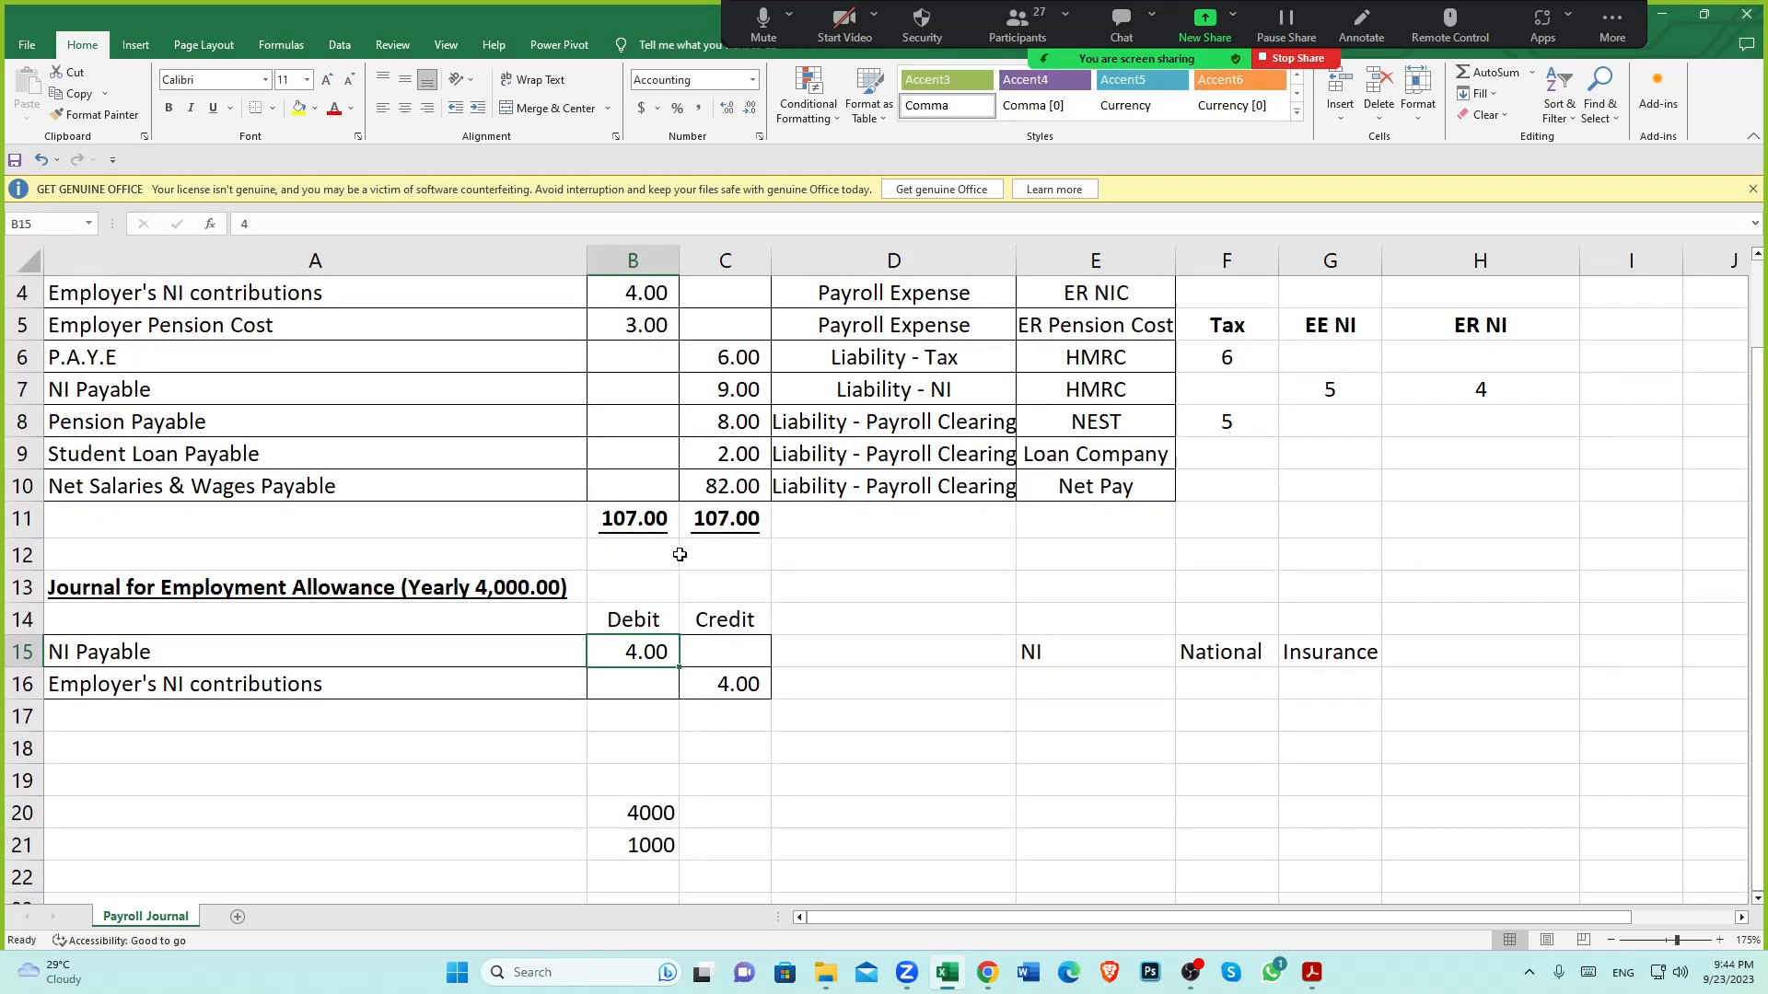
click(129, 393)
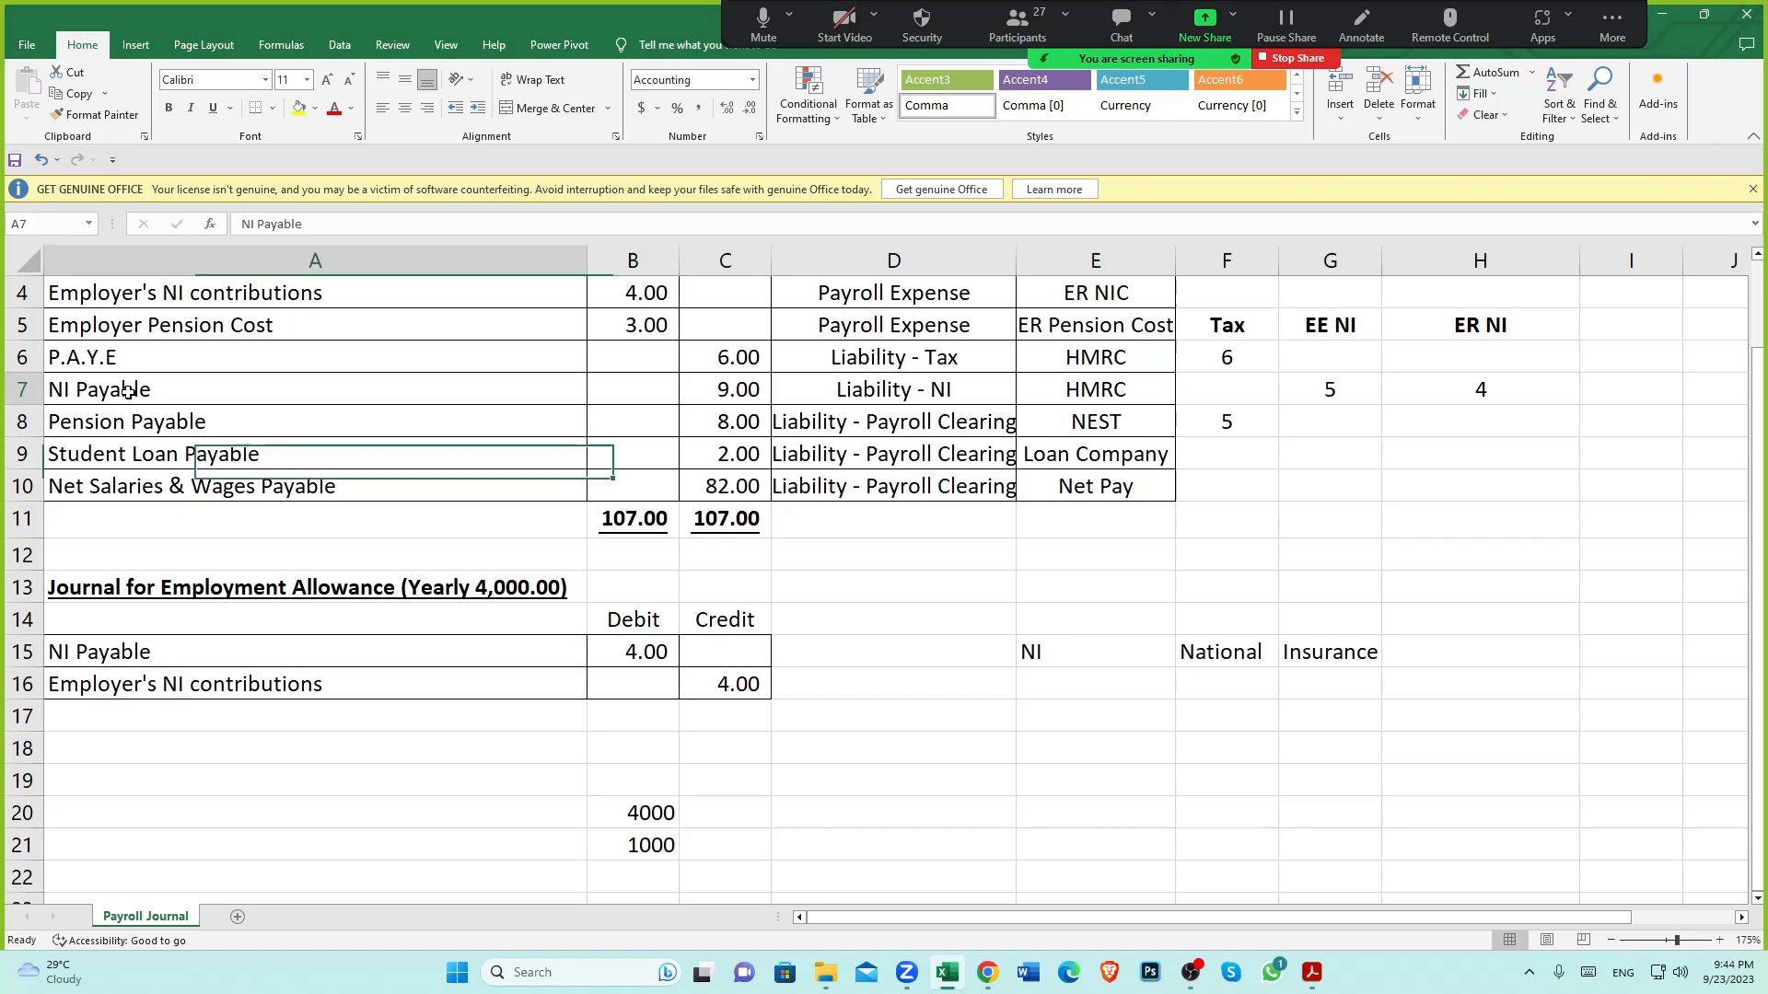
click(734, 392)
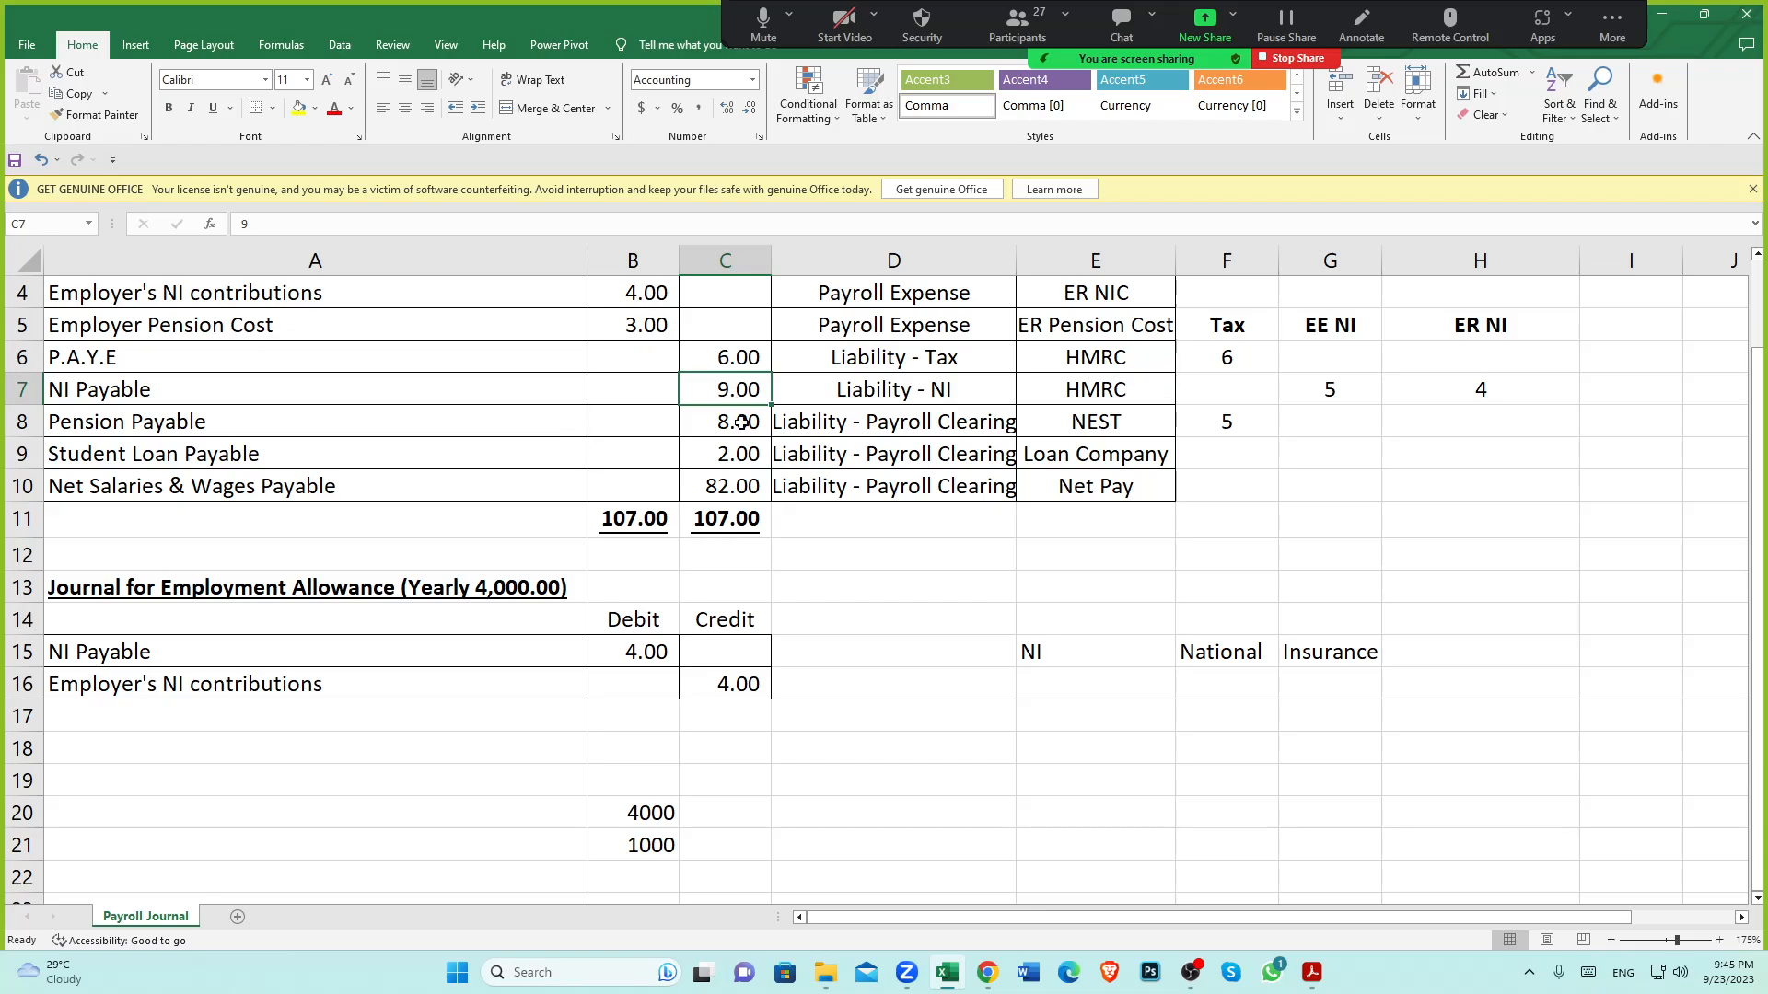
scroll(746, 442, up, 1)
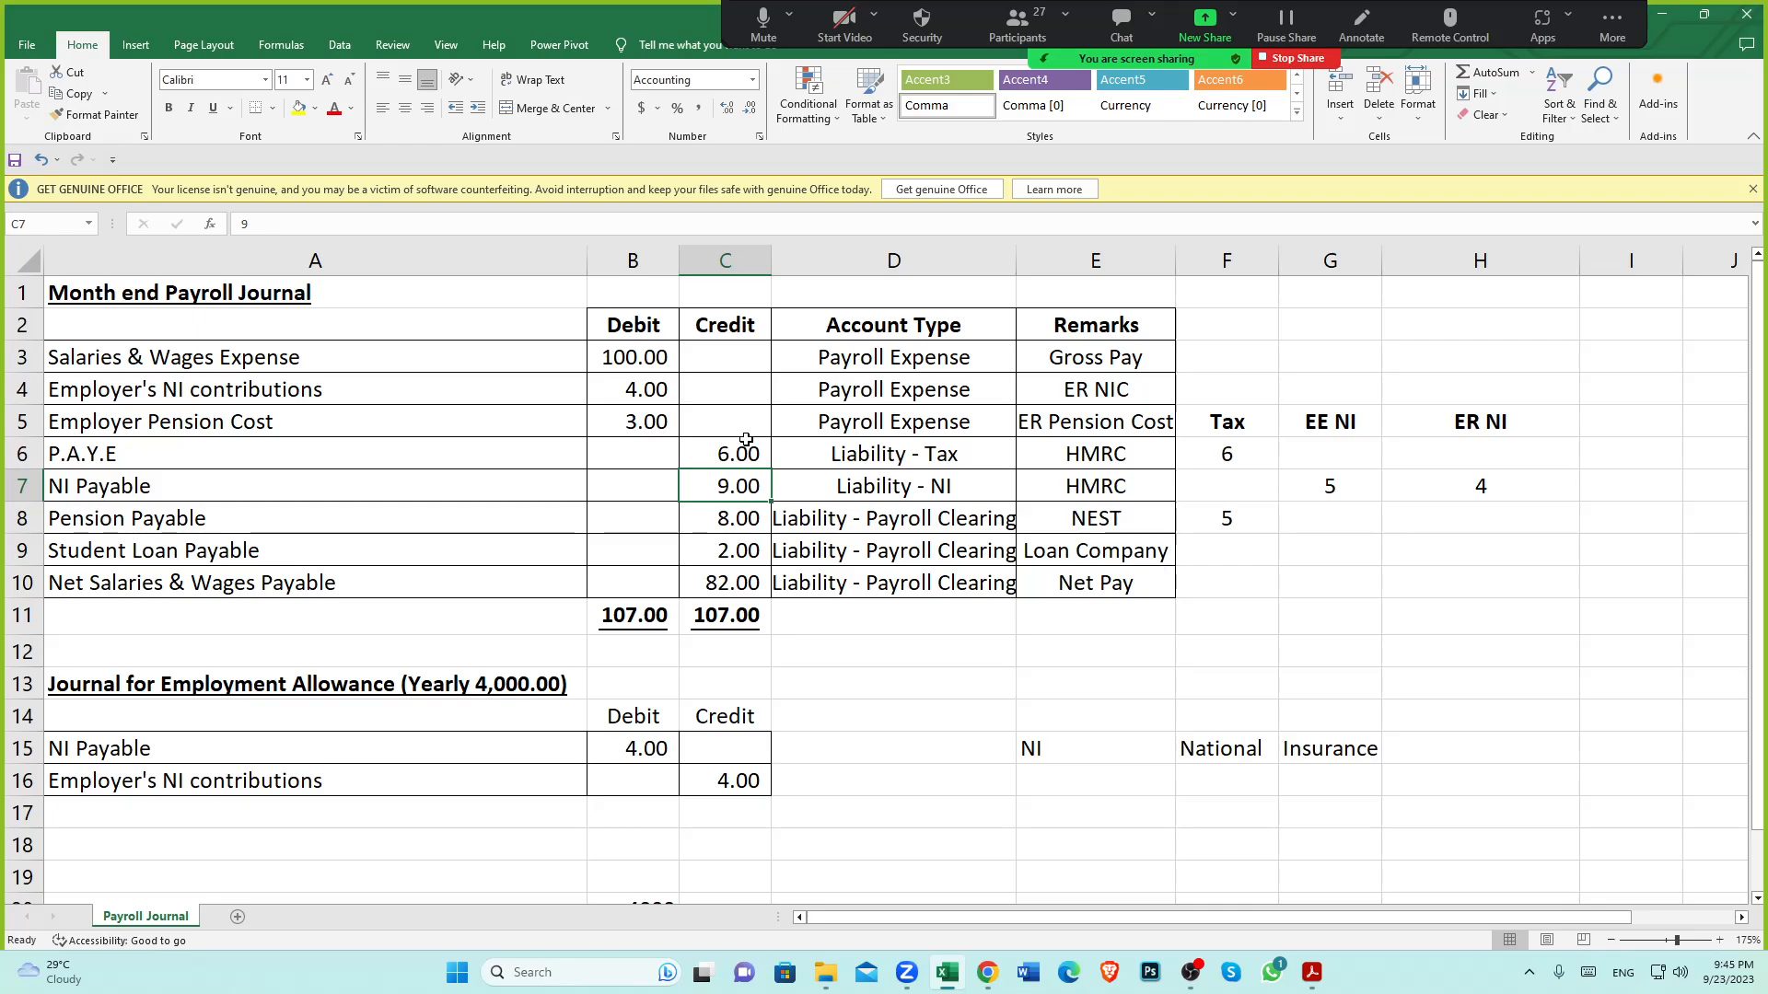
scroll(746, 442, down, 1)
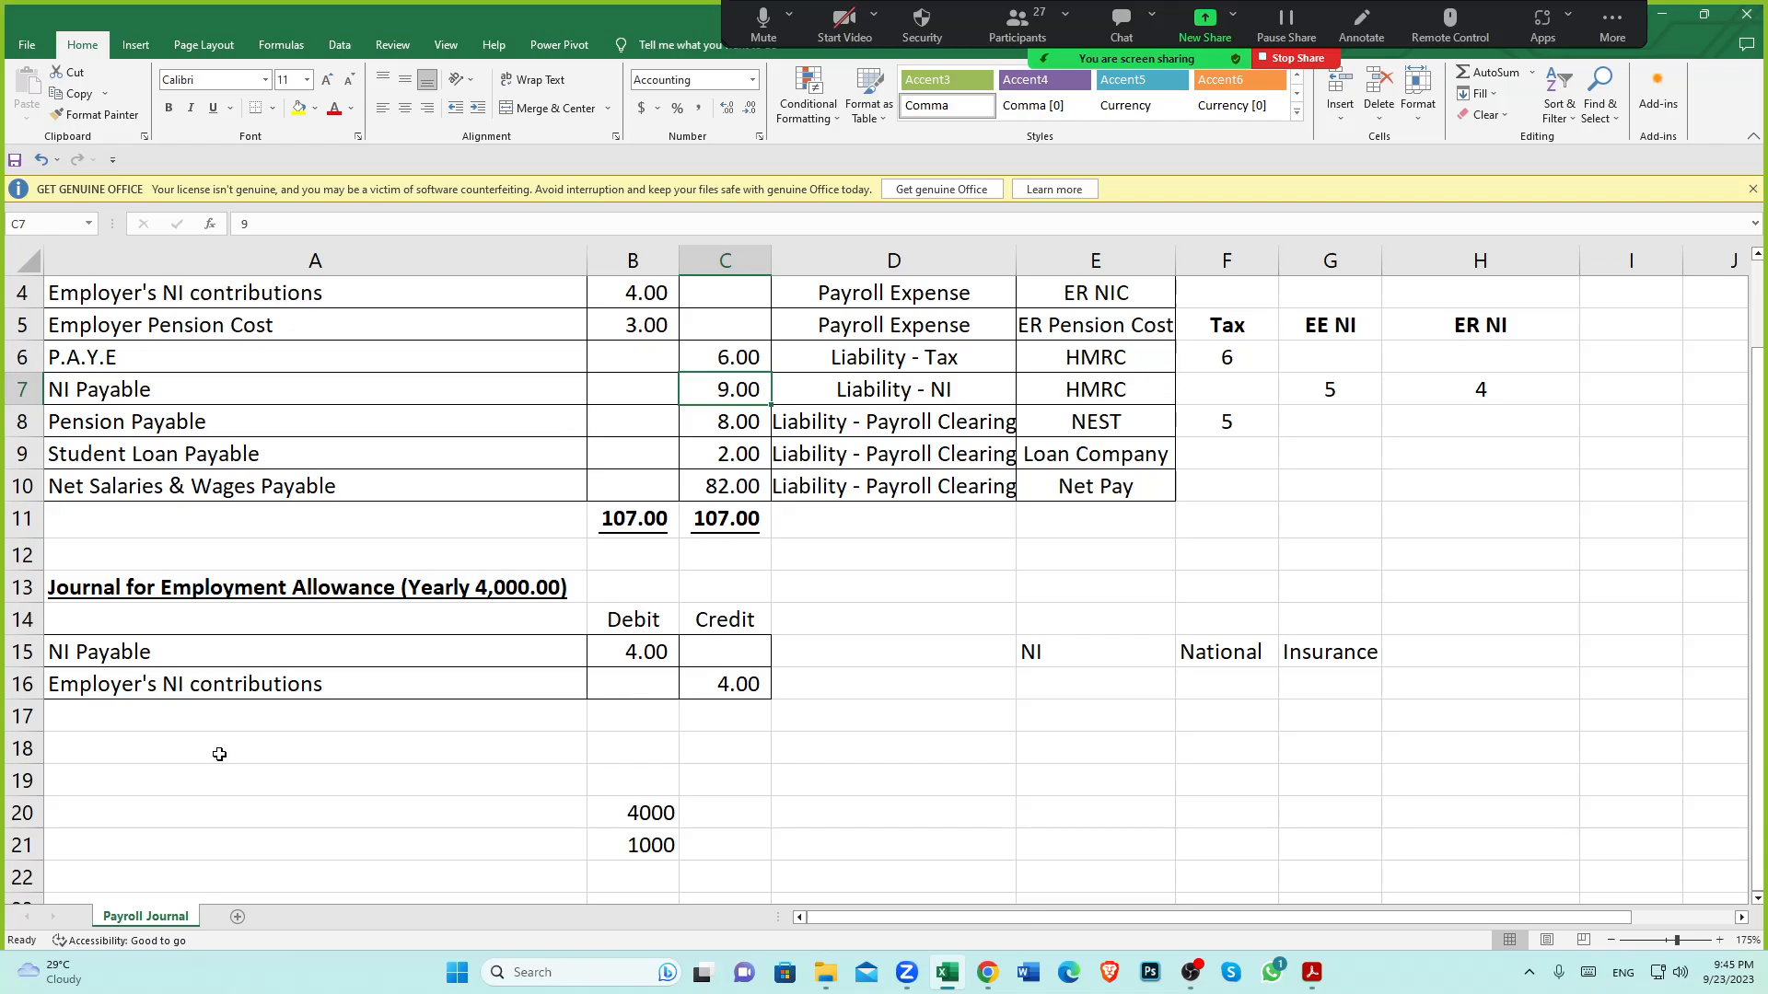
click(98, 394)
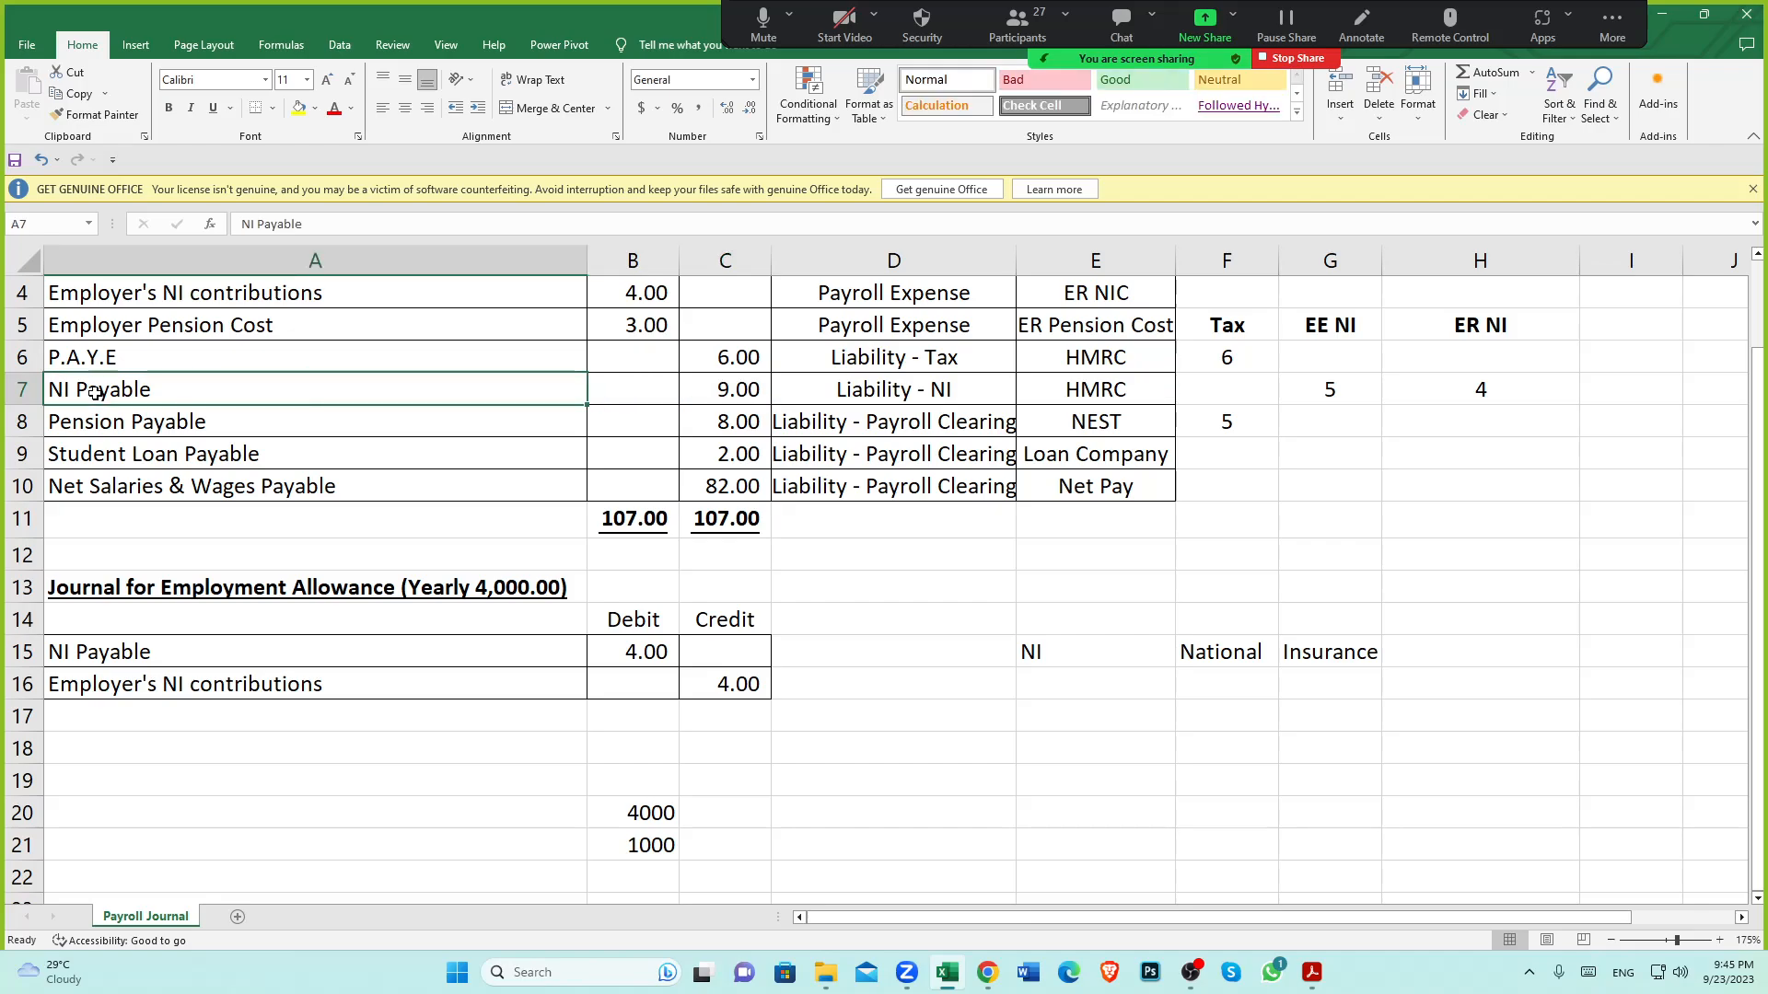
click(753, 394)
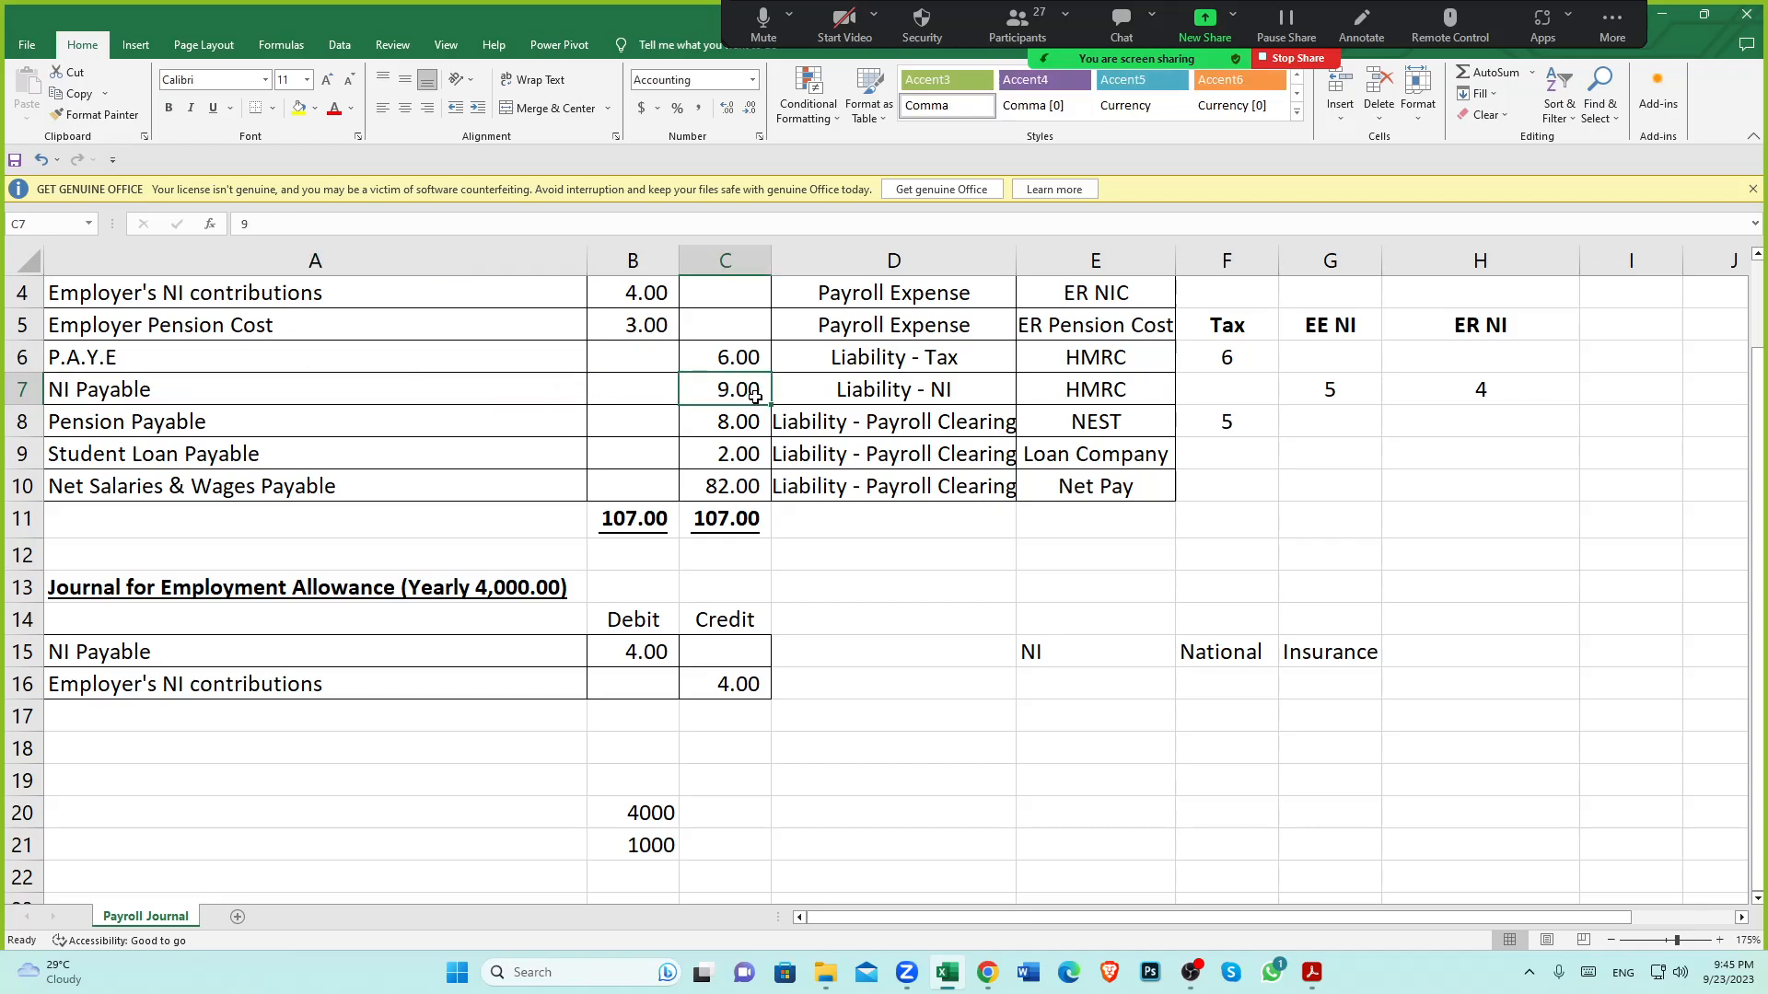
Compare the Employer's NI contributions debit in the payroll journal with the NI Payable and Employer's NI contributions entries in the Employment Allowance journal
scroll(755, 396, up, 1)
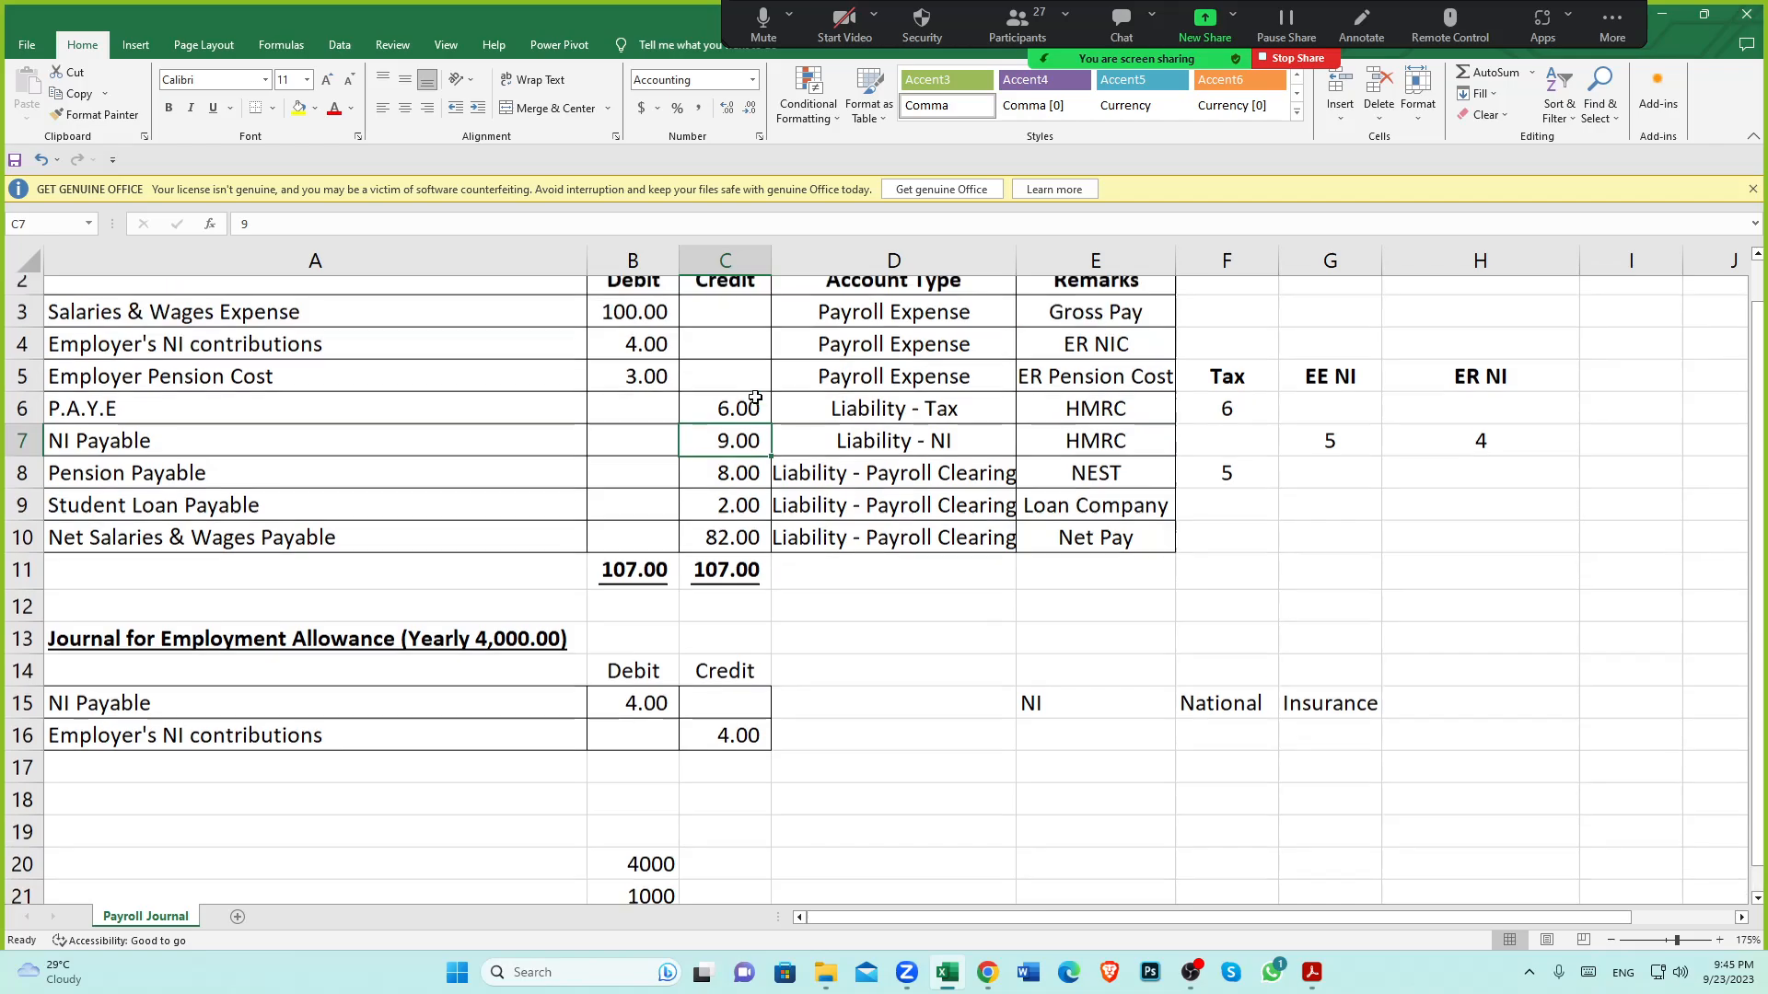
click(606, 398)
scroll(606, 399, down, 2)
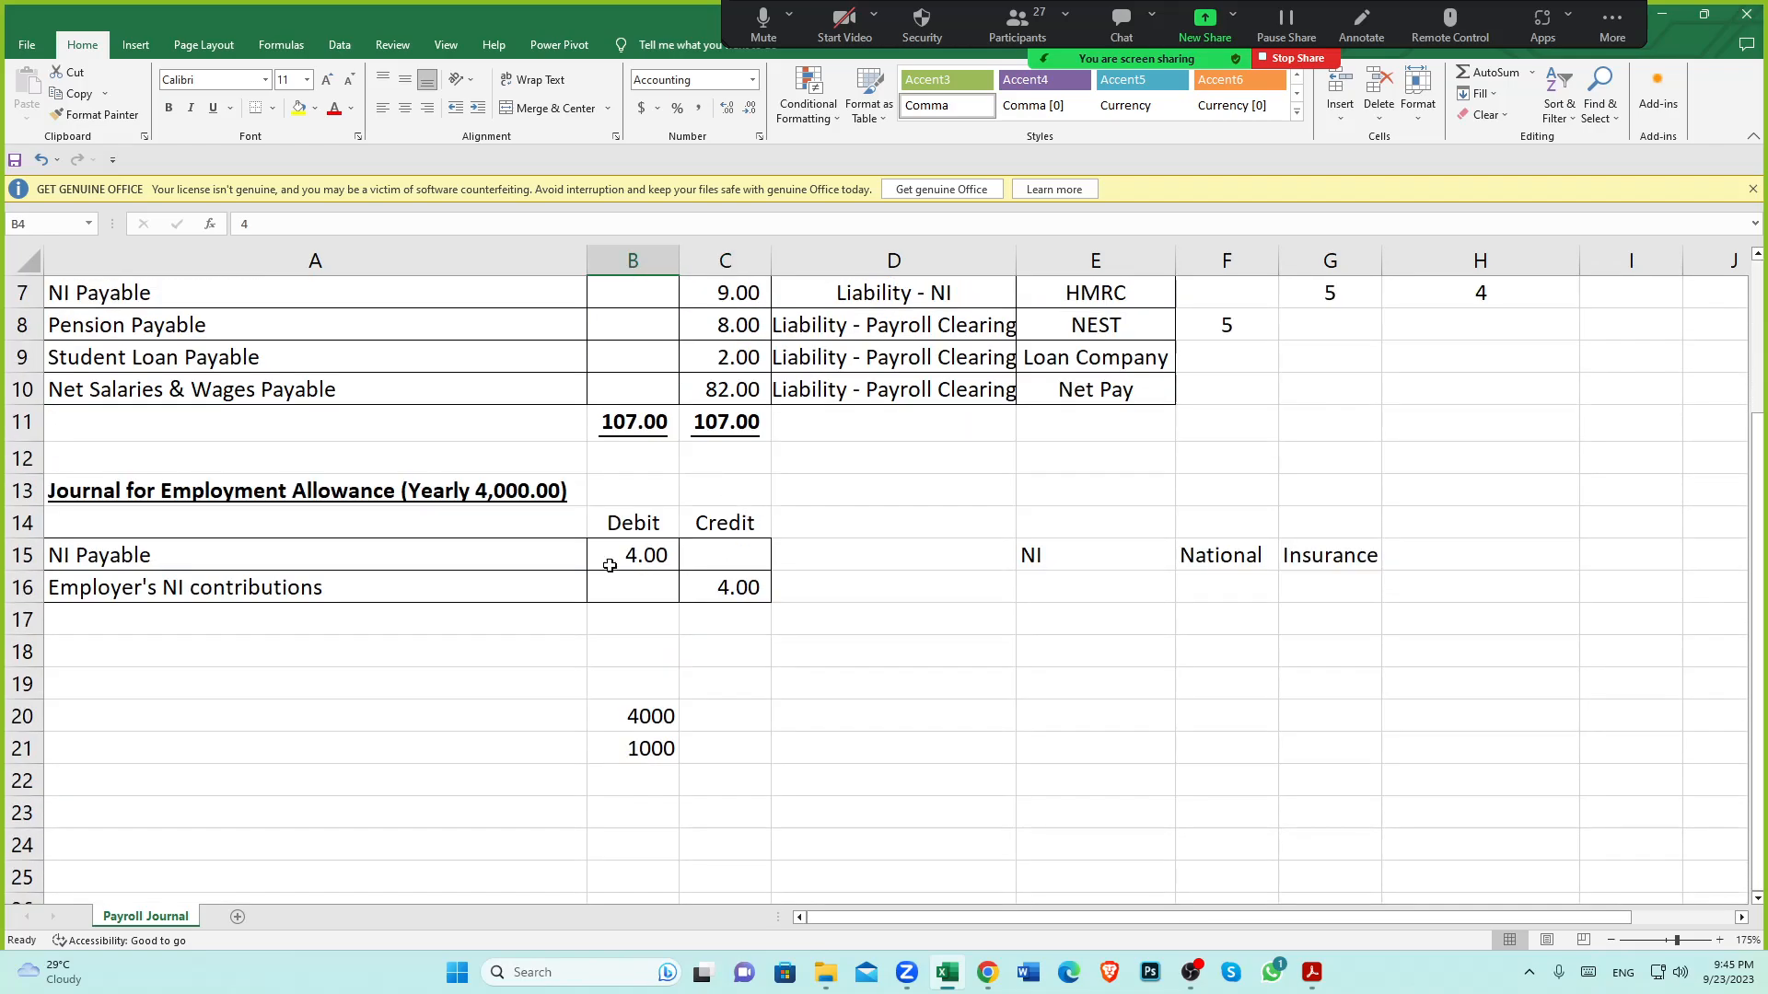
click(96, 558)
click(663, 559)
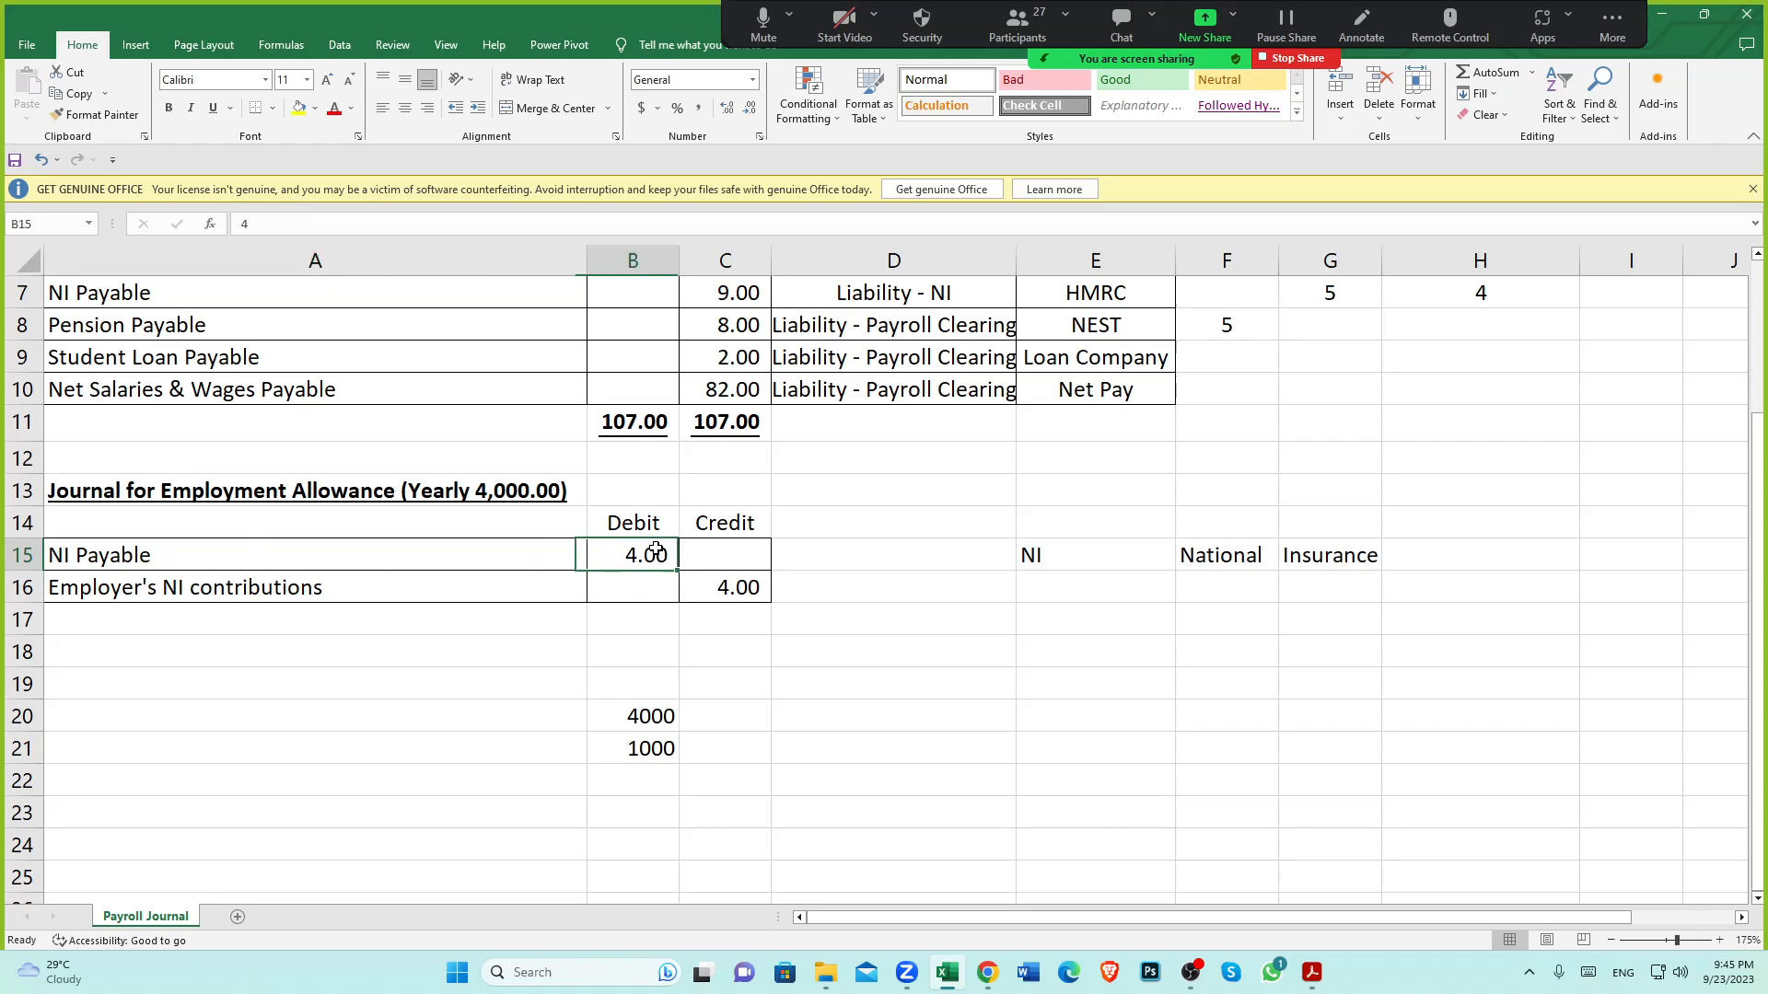
scroll(253, 603, up, 2)
click(126, 394)
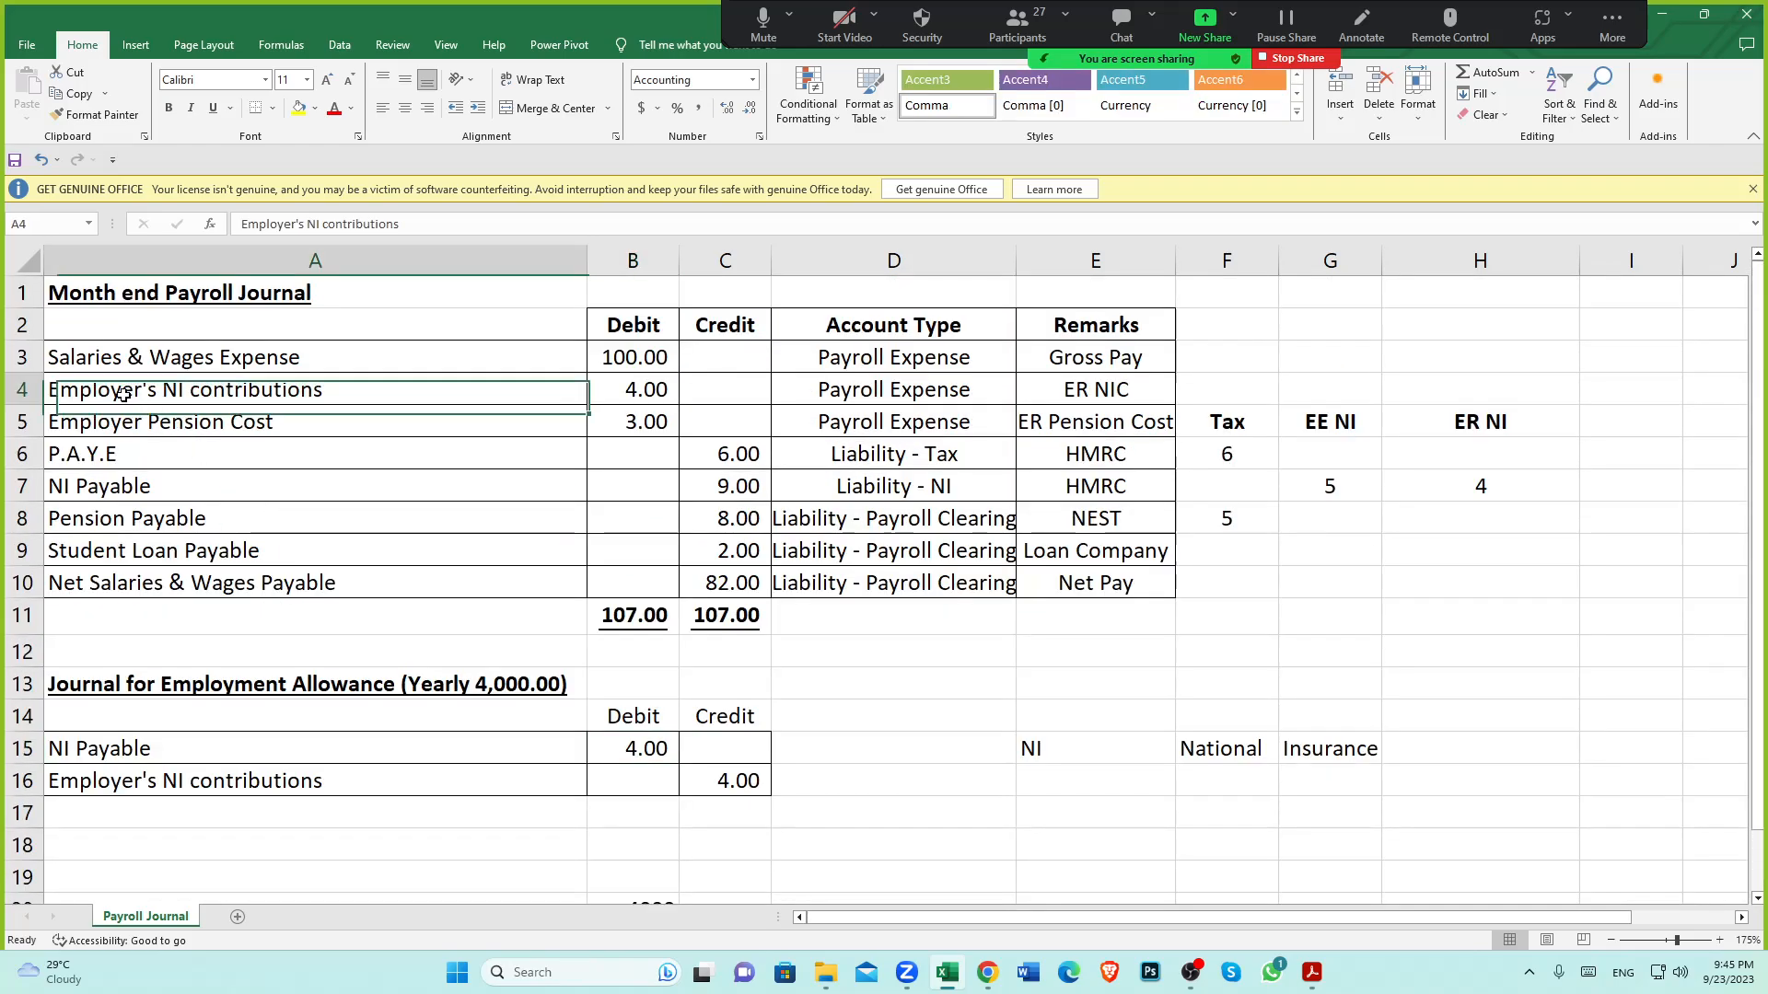
click(624, 389)
scroll(454, 636, down, 1)
click(313, 684)
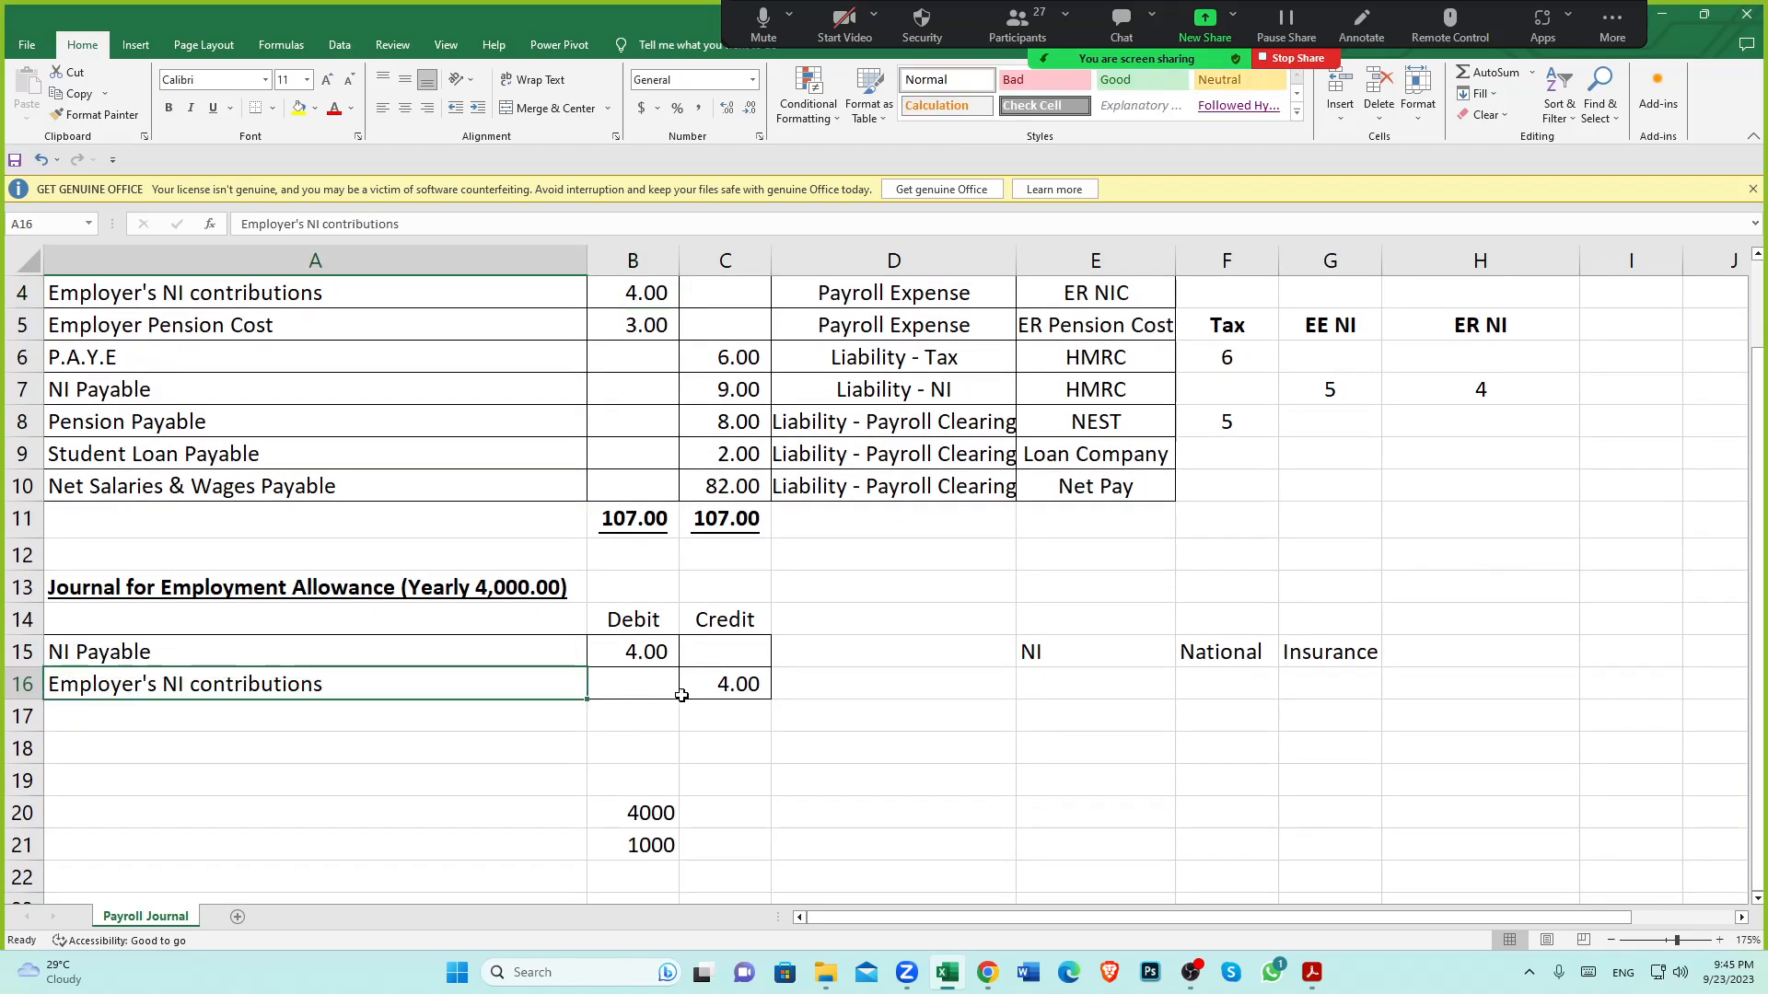
click(705, 683)
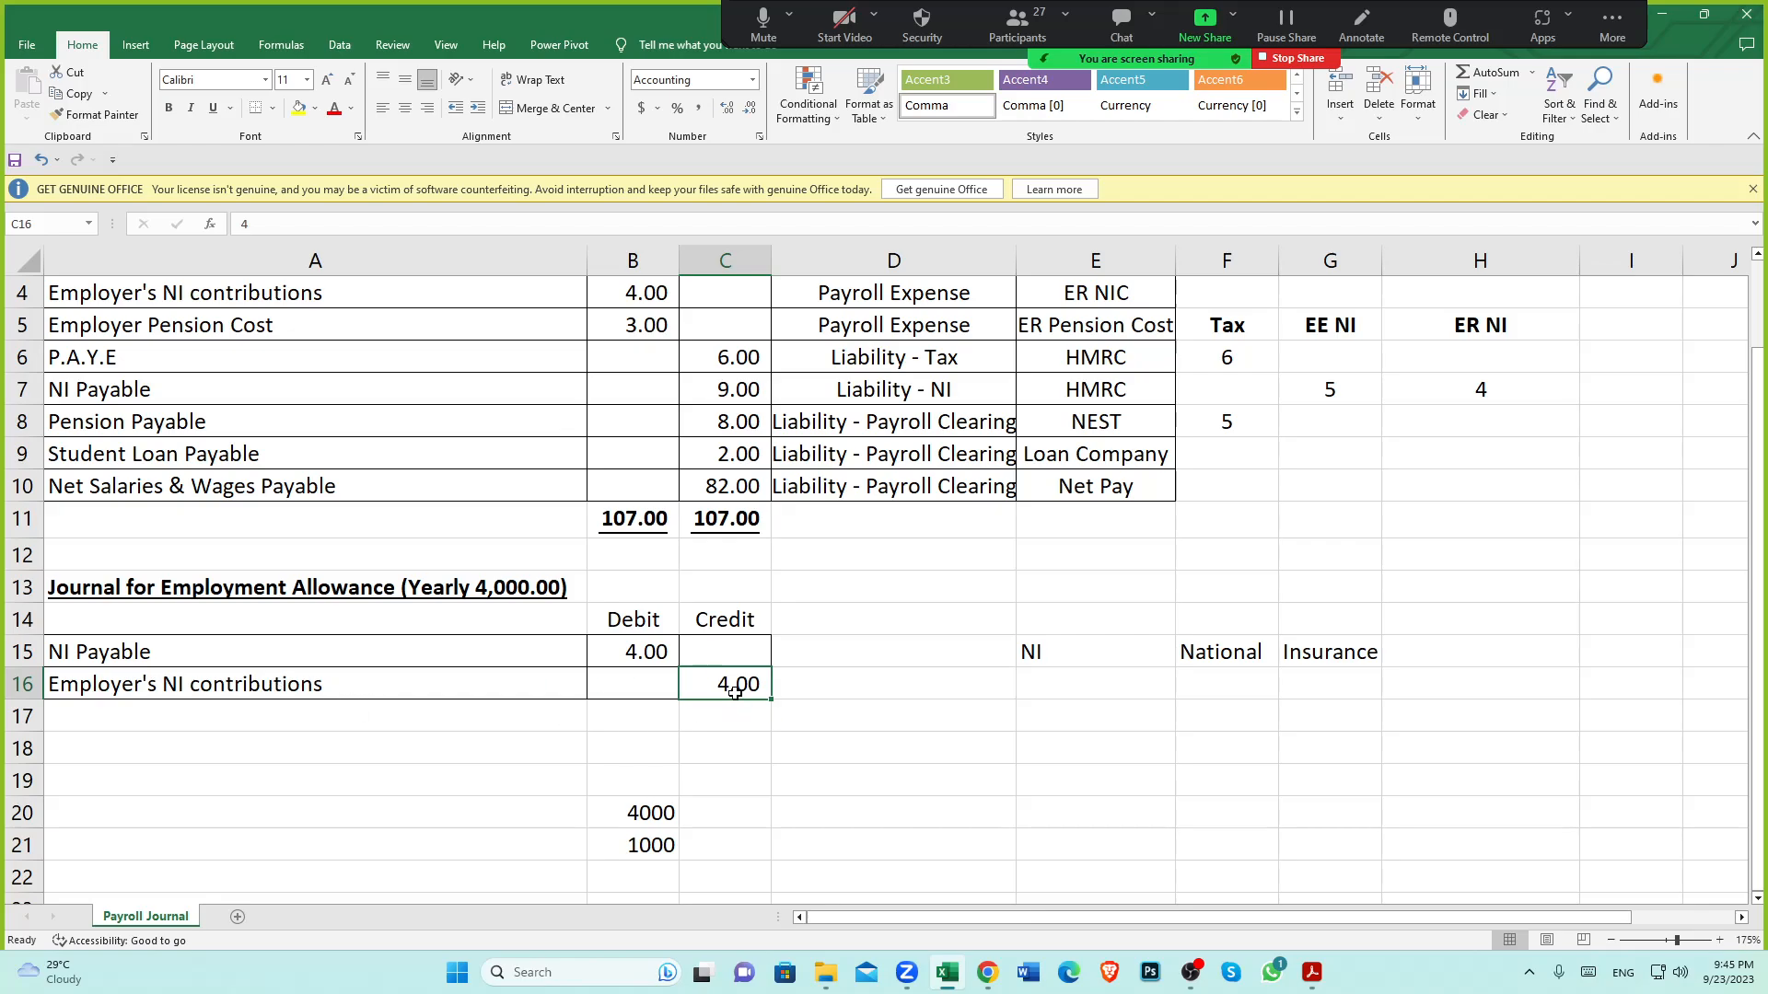
Glance at Xero's Manual journals page, return to Excel and review cells B20 and B21 against the Employment Allowance journal entries
click(993, 973)
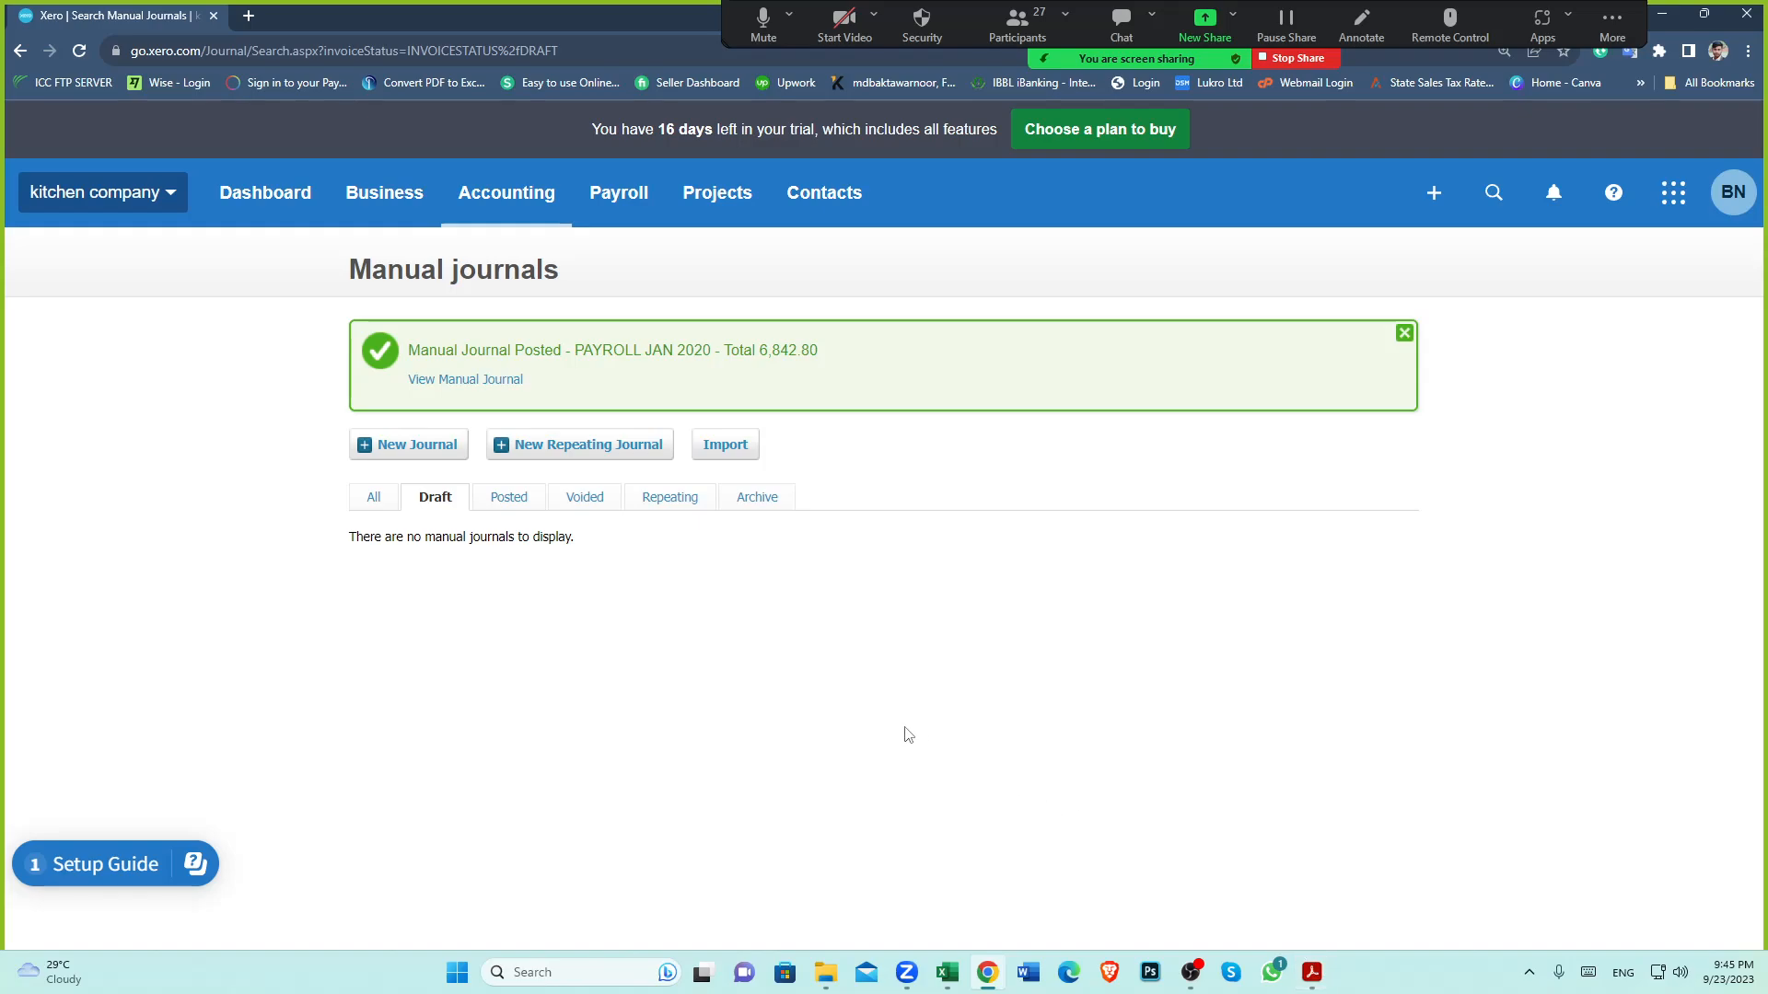
click(948, 973)
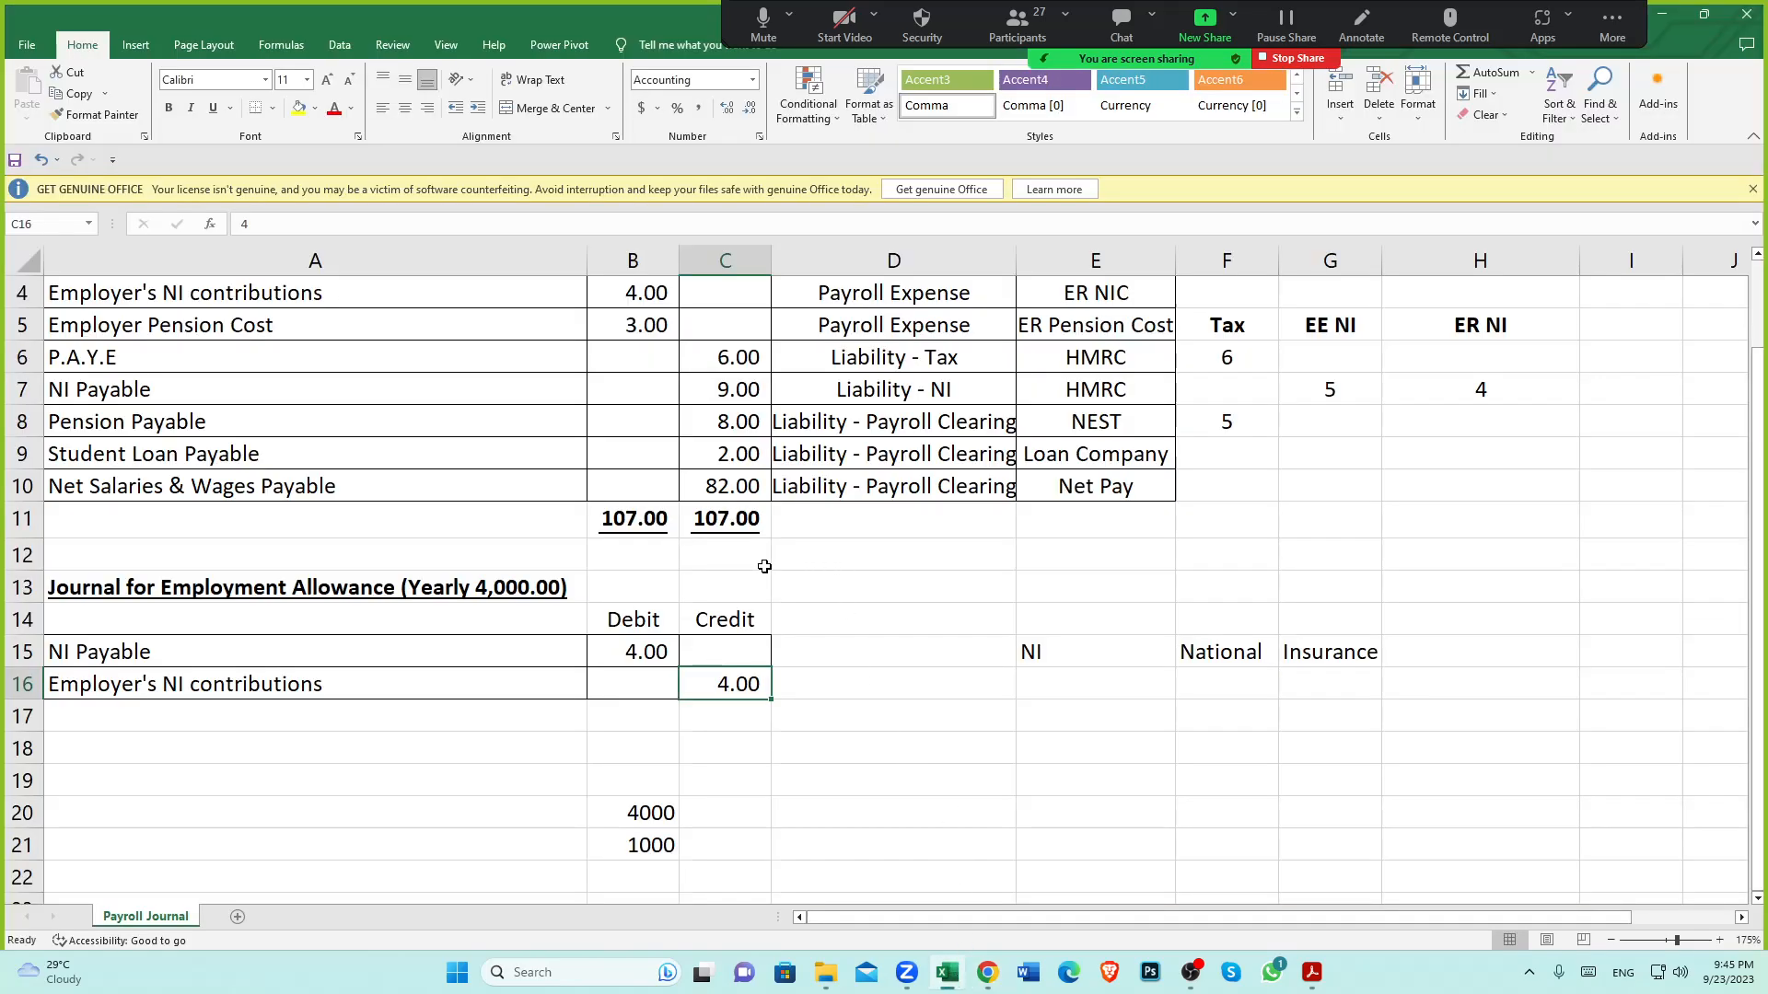
scroll(762, 565, down, 3)
click(626, 552)
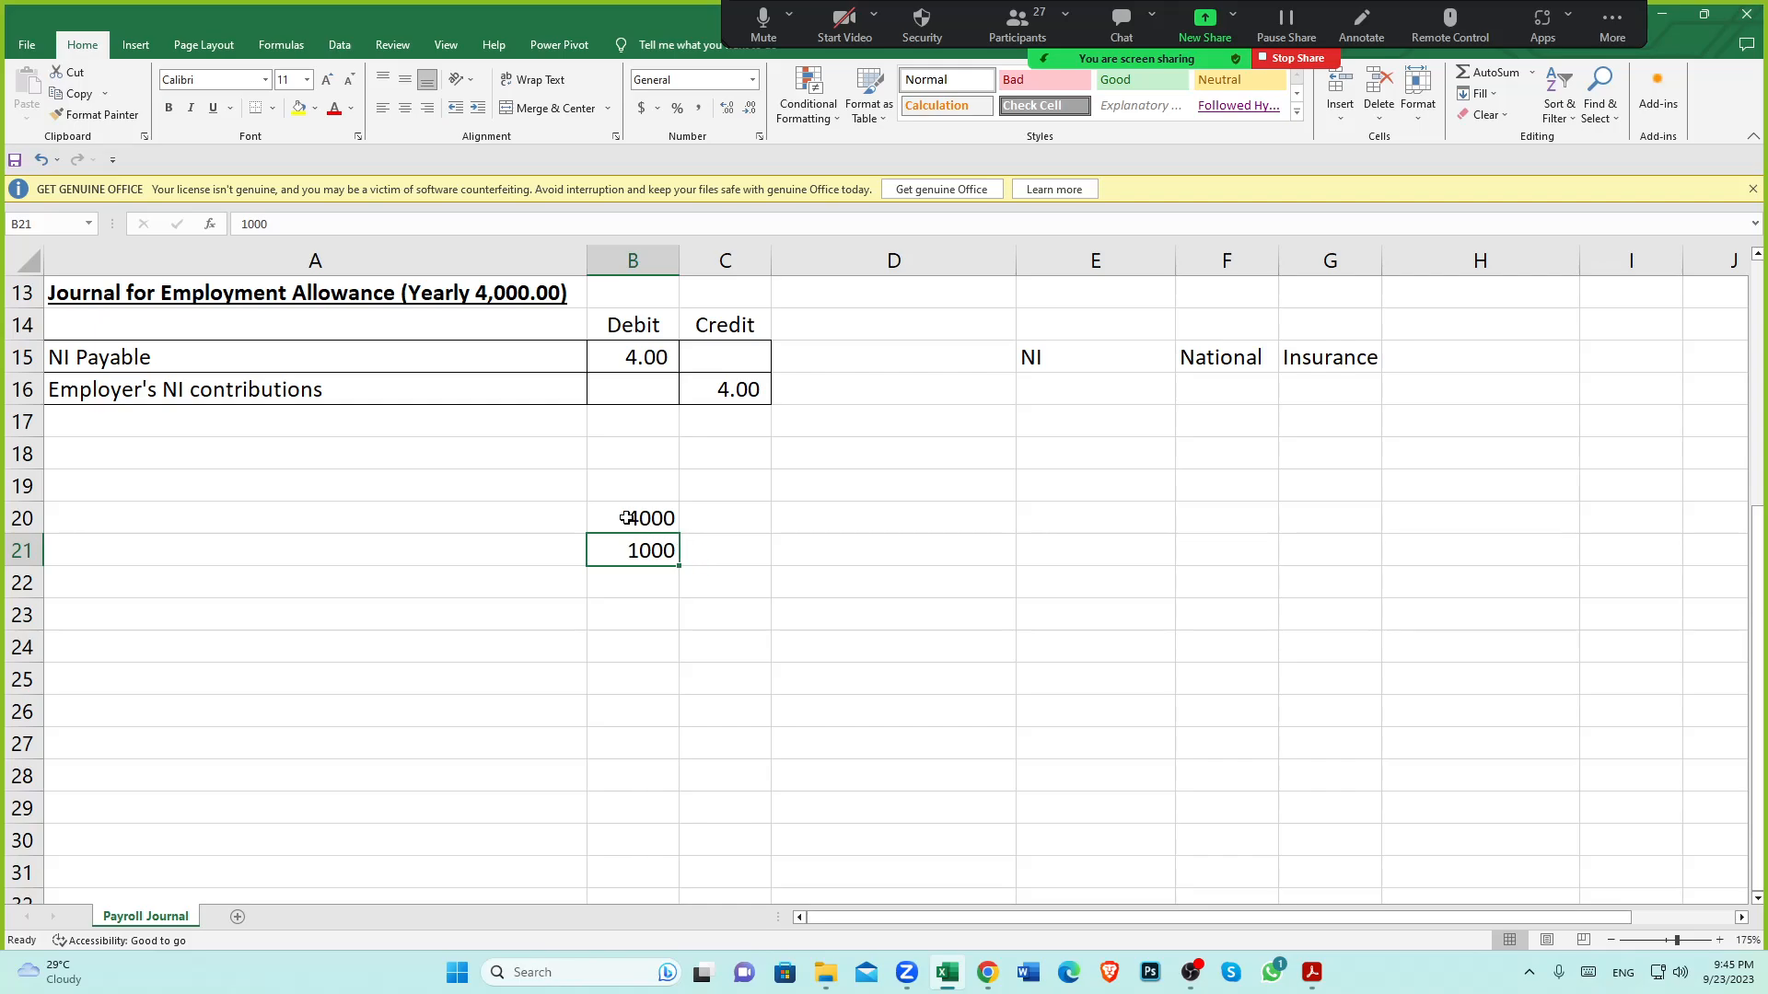
click(626, 517)
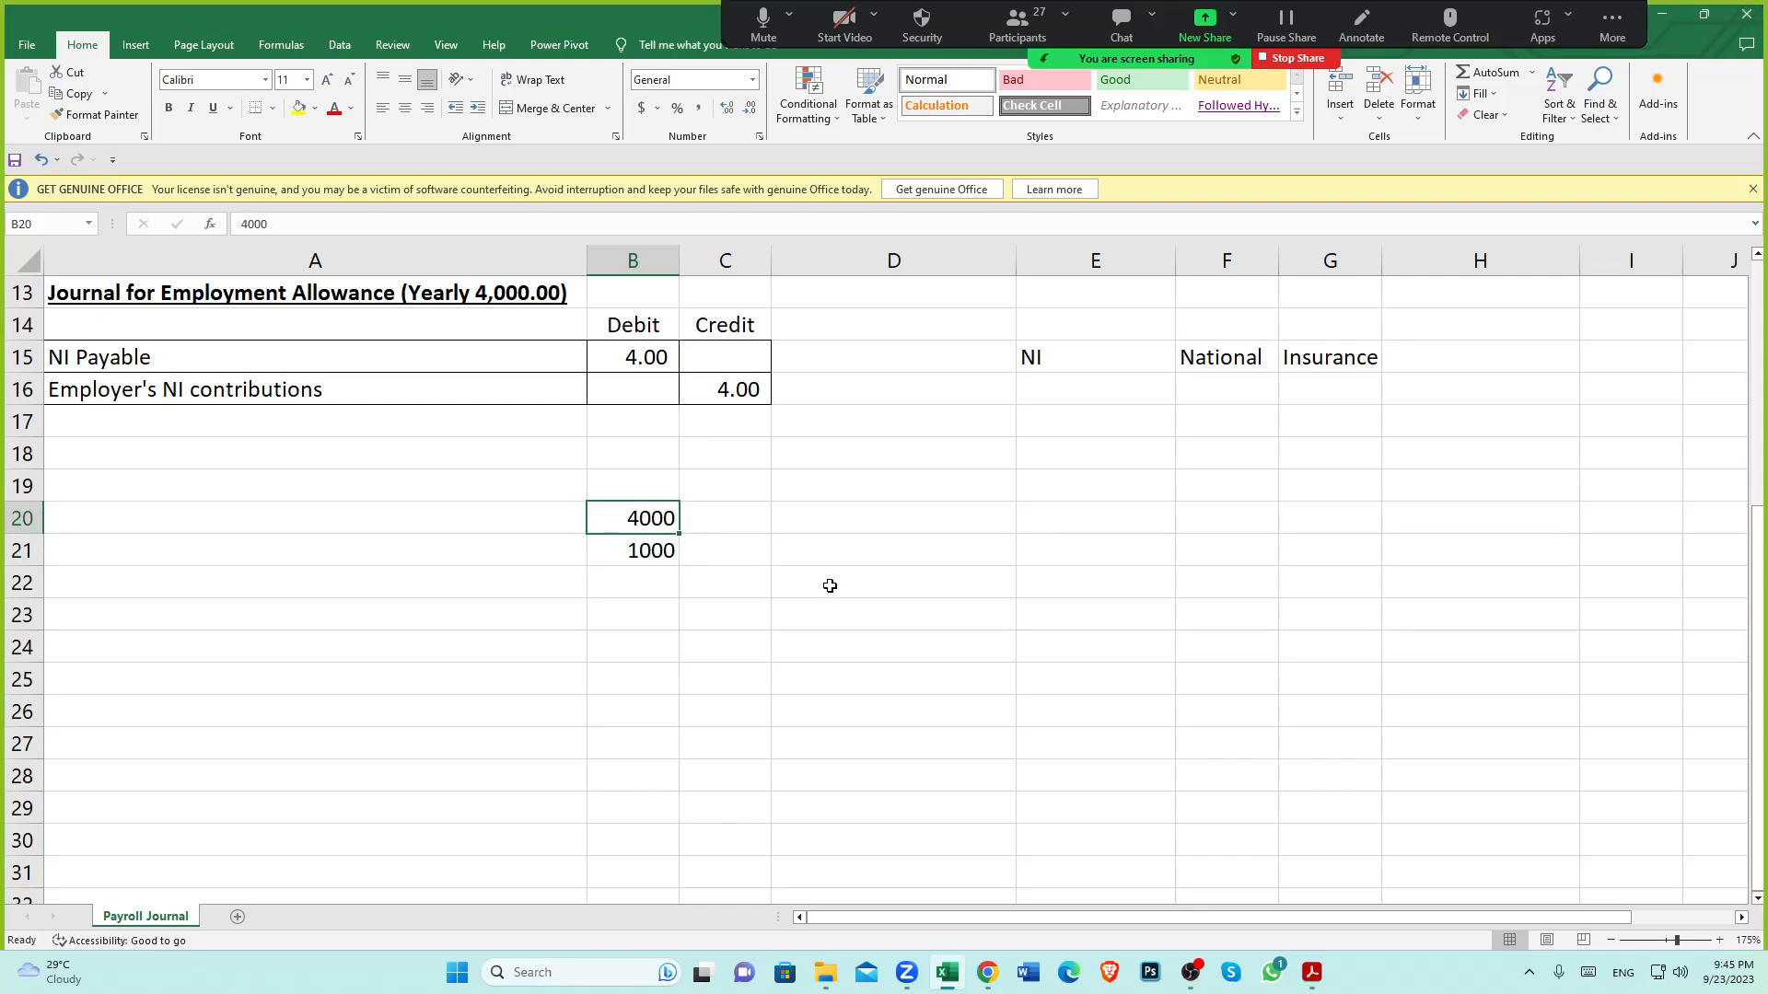
click(647, 553)
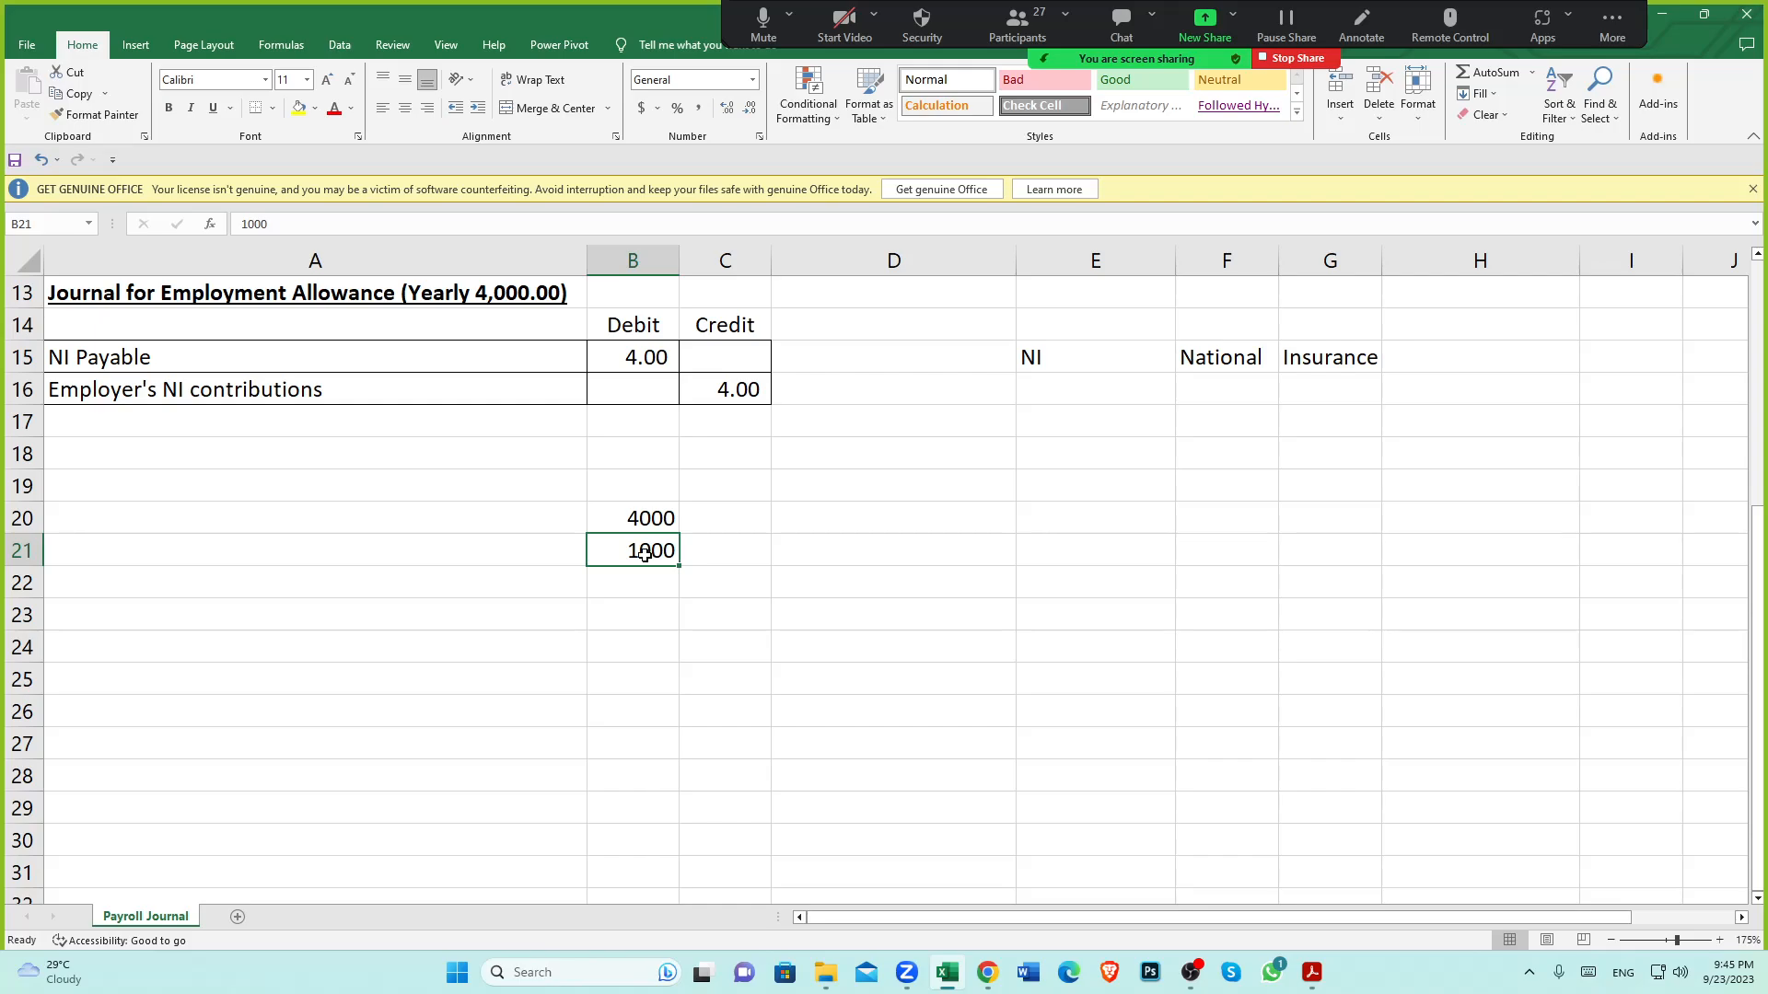
click(708, 387)
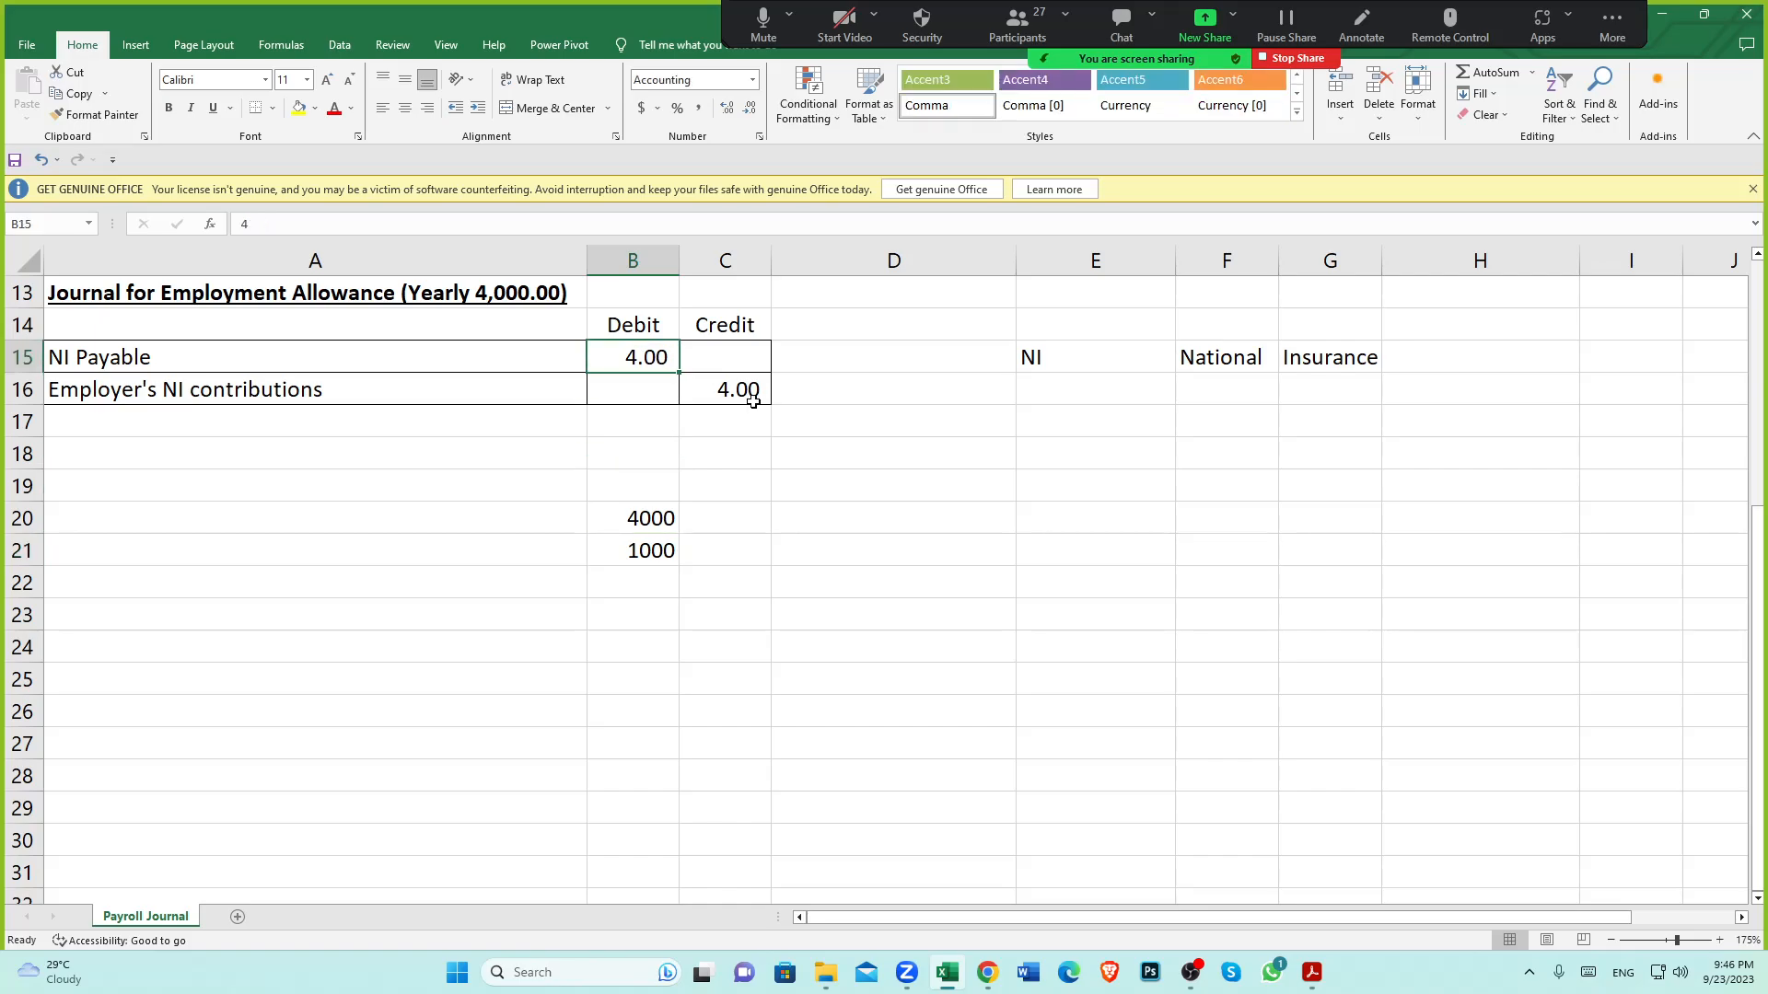
Switch to Xero, open the posted PAYROLL JAN 2020 manual journal for editing, and activate the account field of the first blank line
click(989, 973)
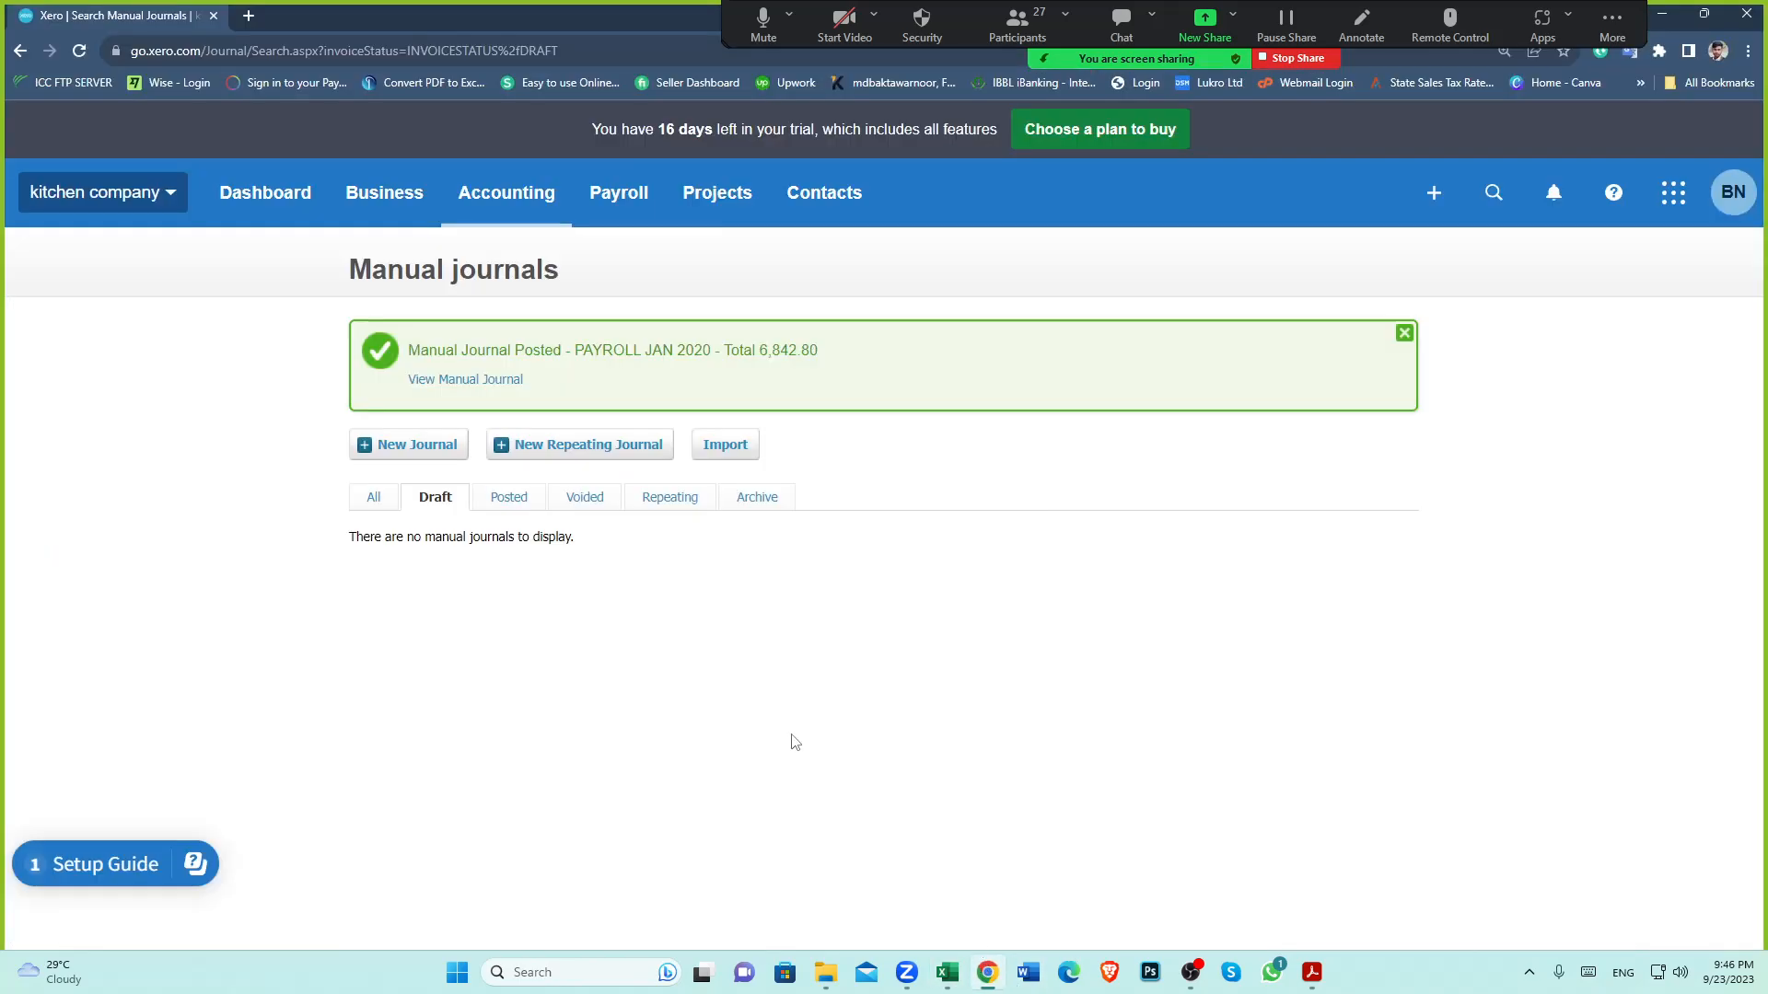
click(516, 509)
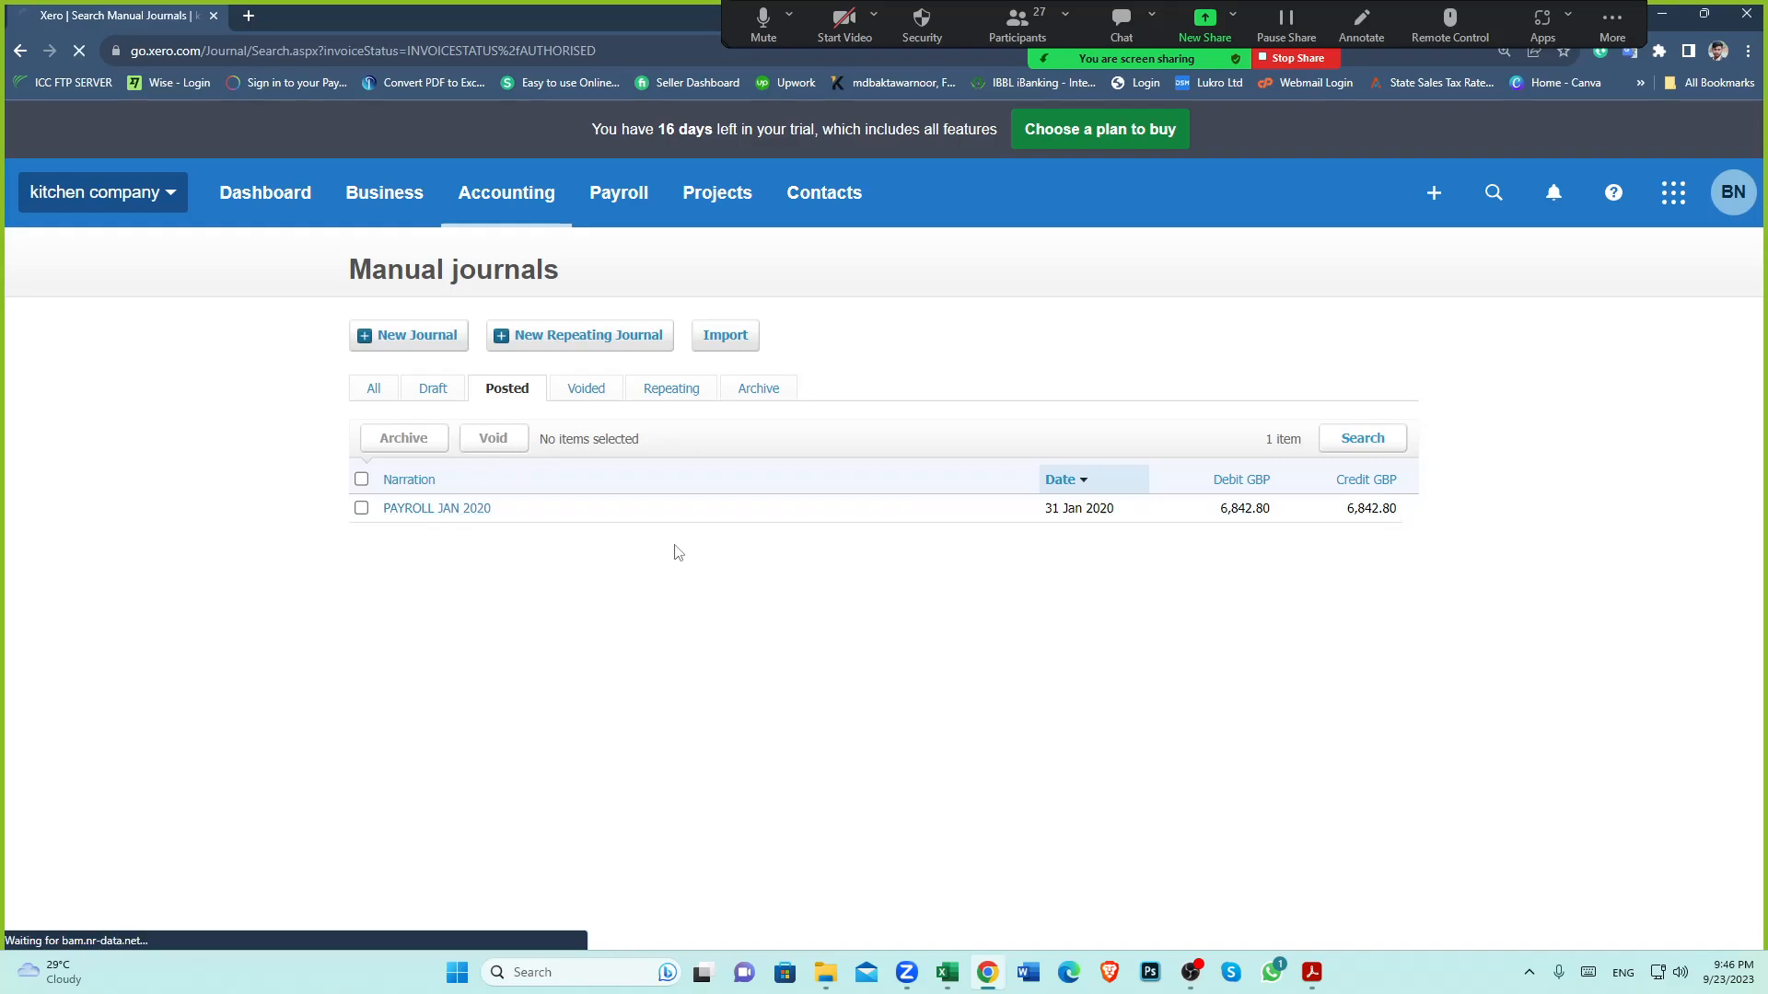
click(467, 509)
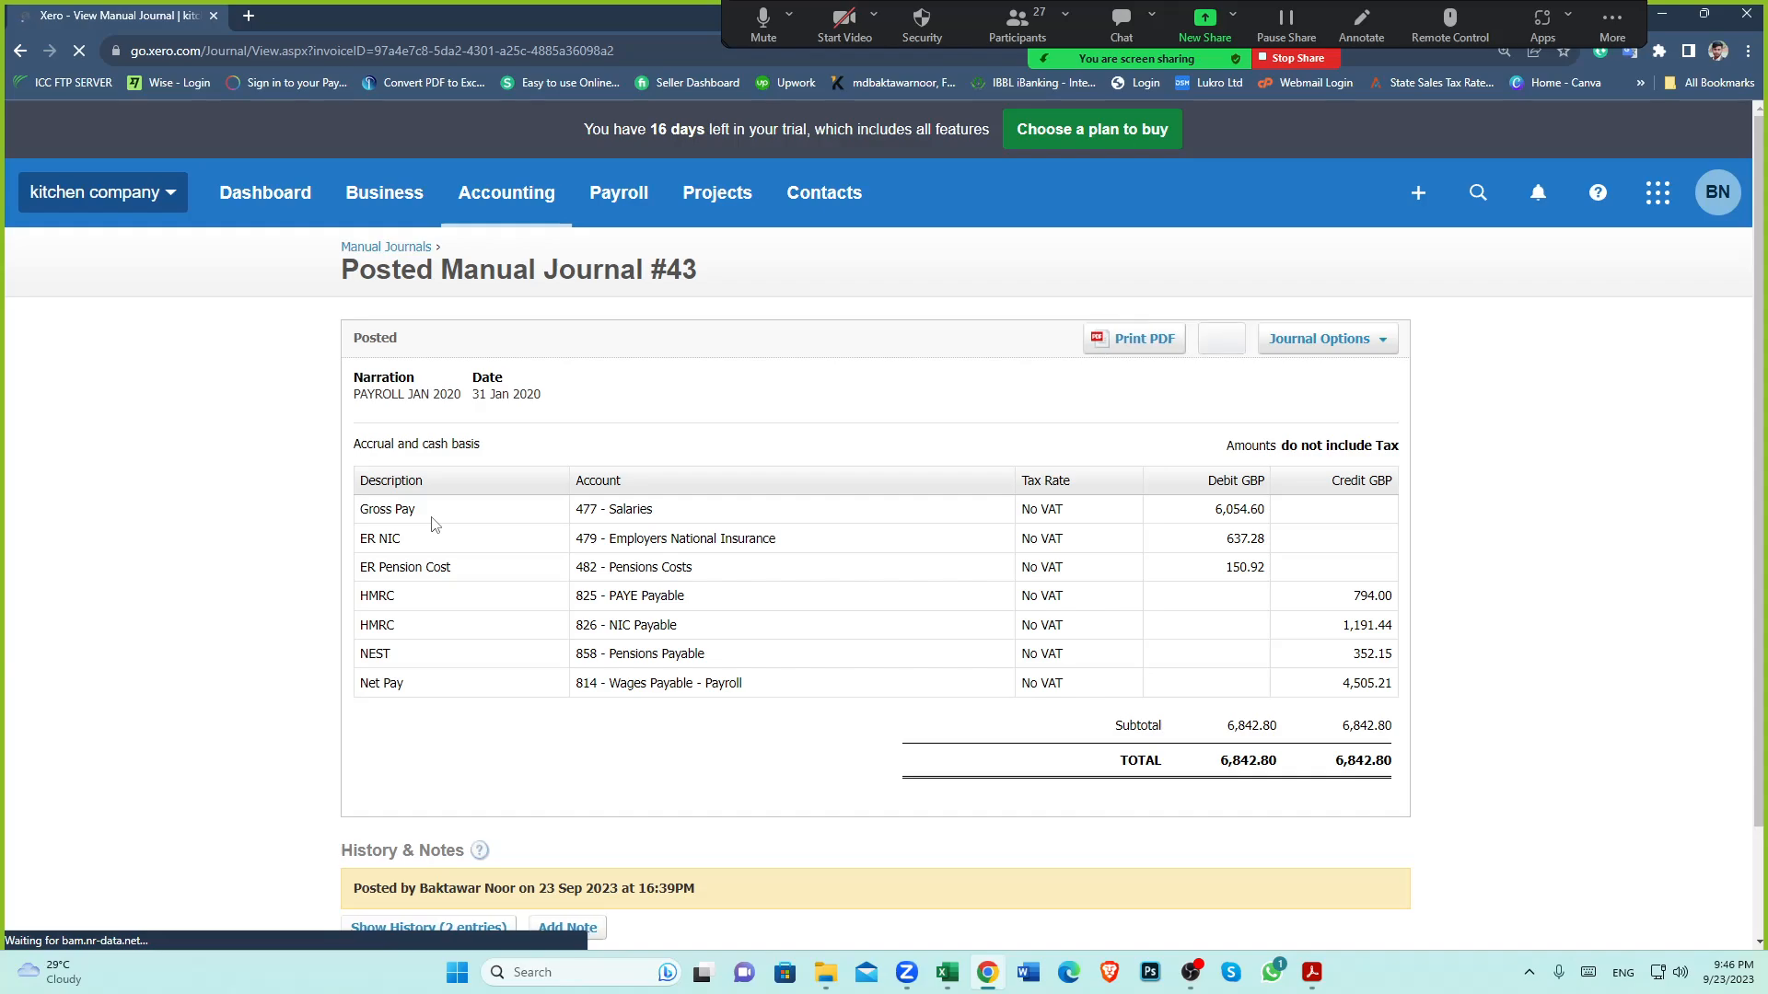
click(1383, 347)
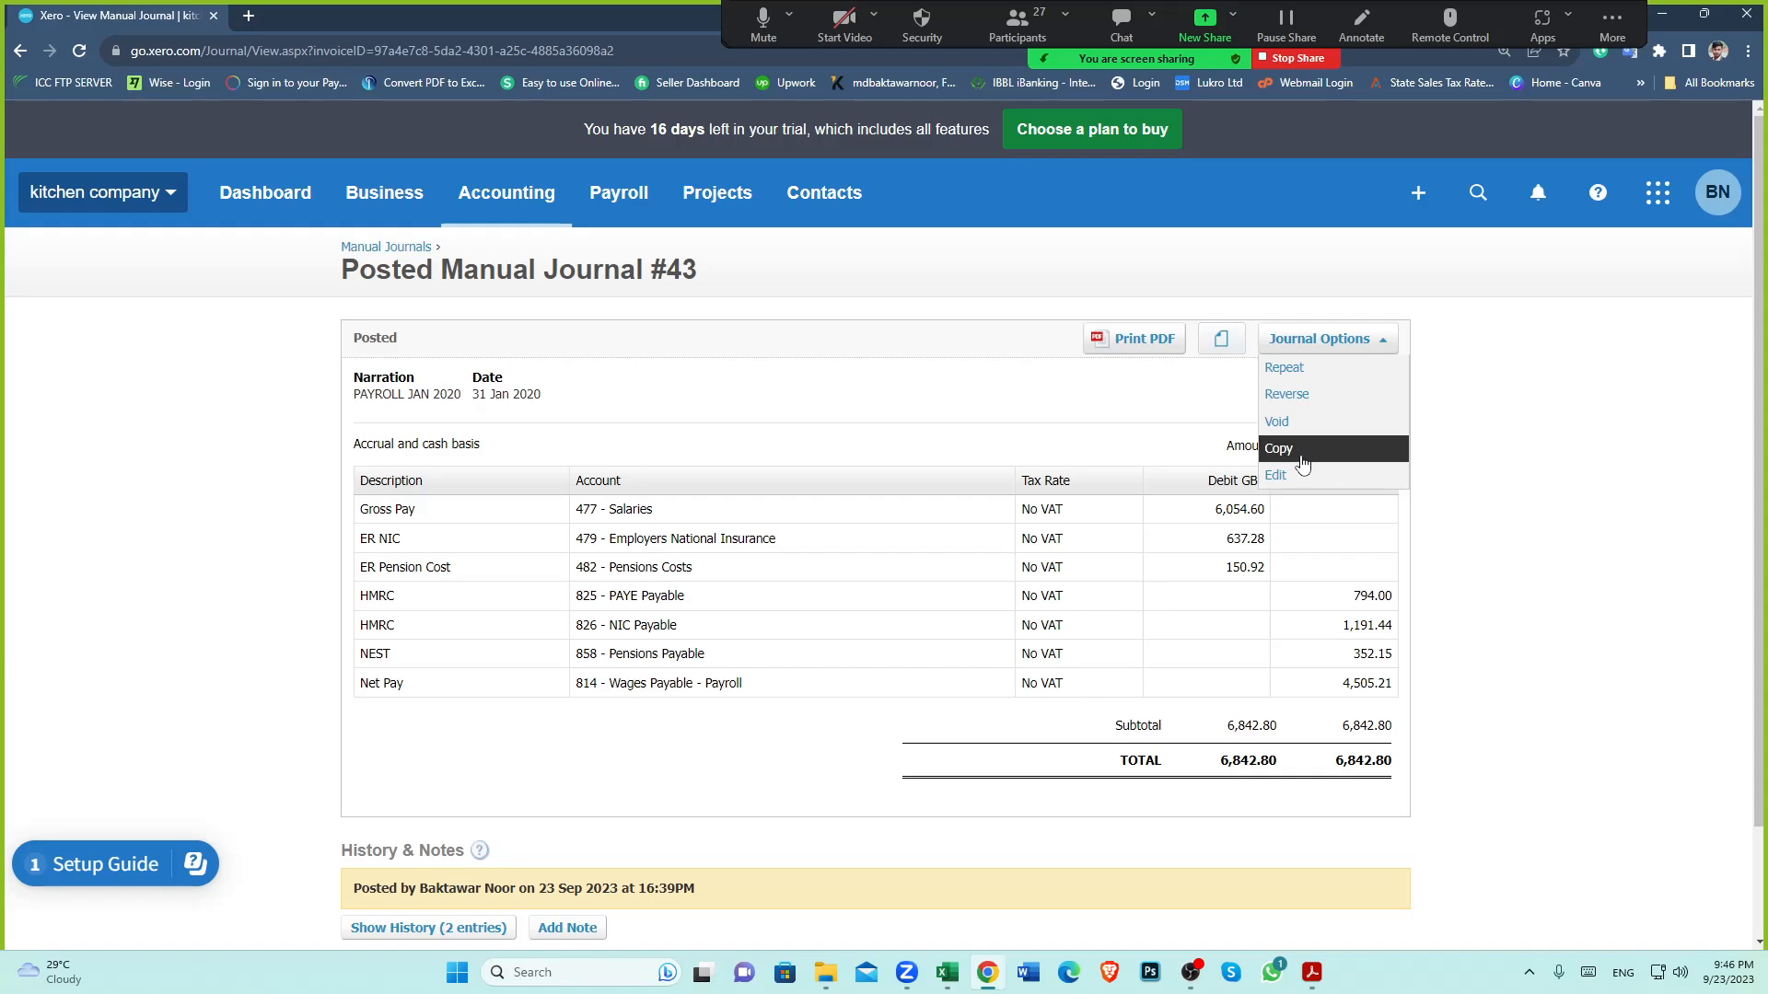
click(1283, 481)
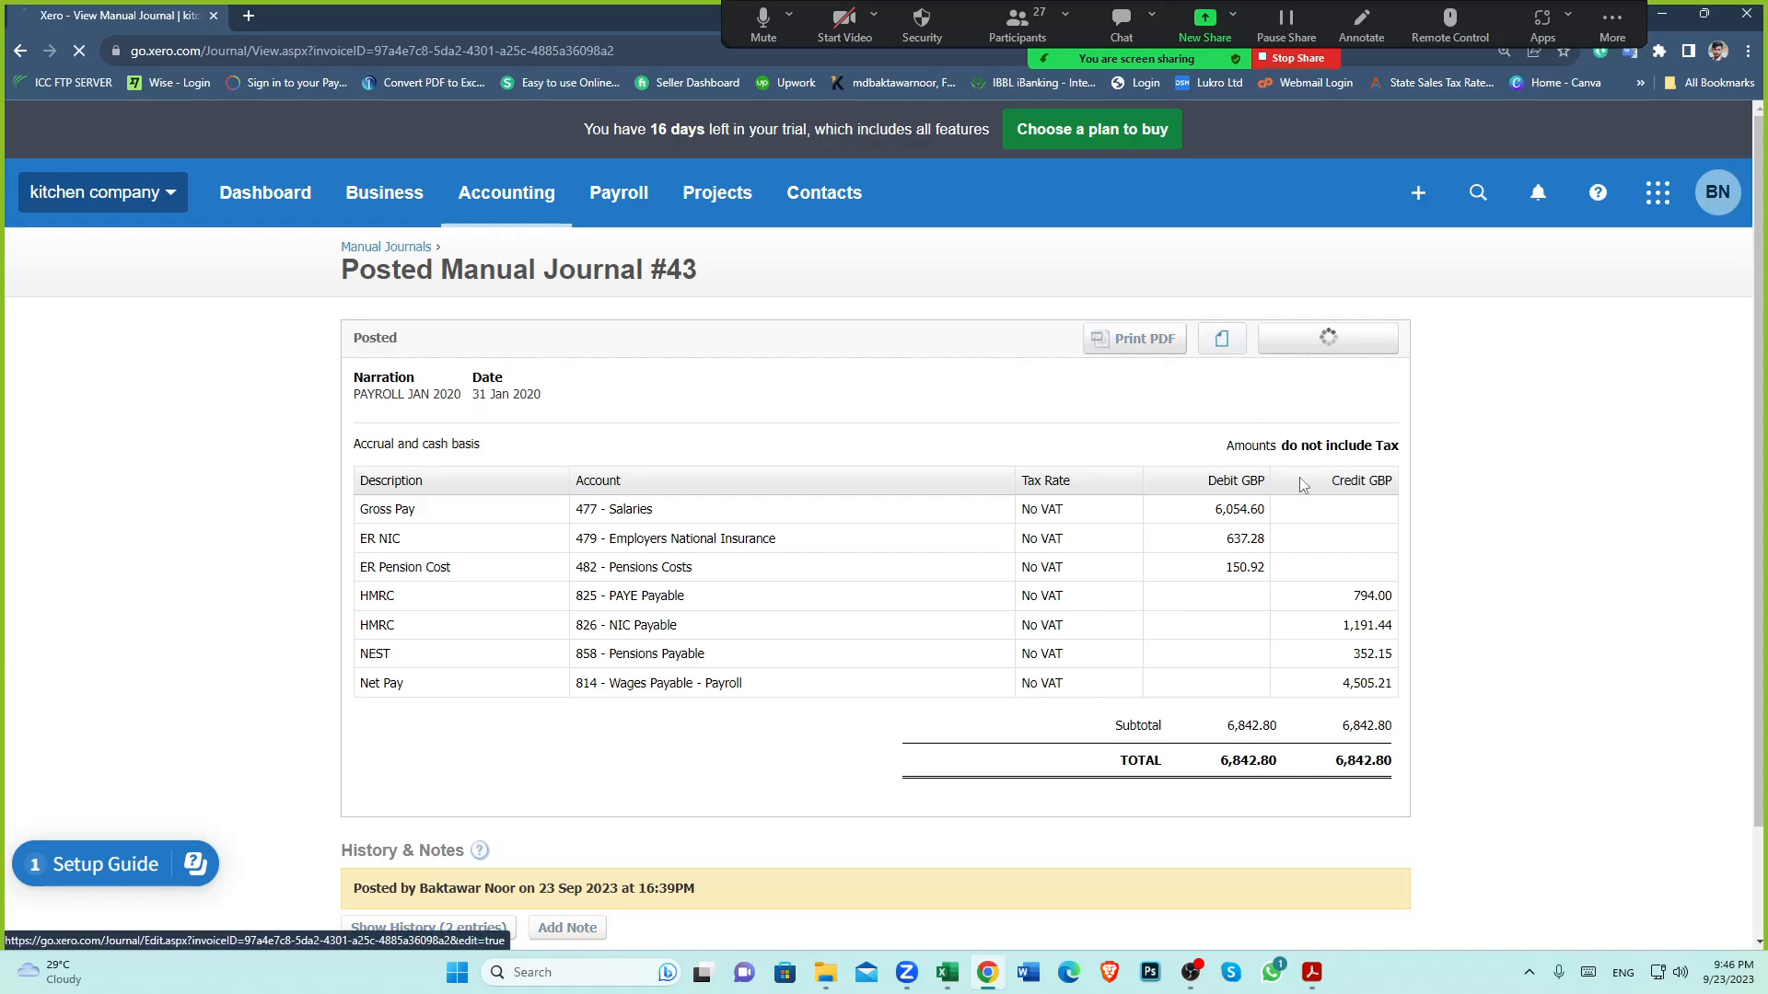
scroll(1303, 485, down, 3)
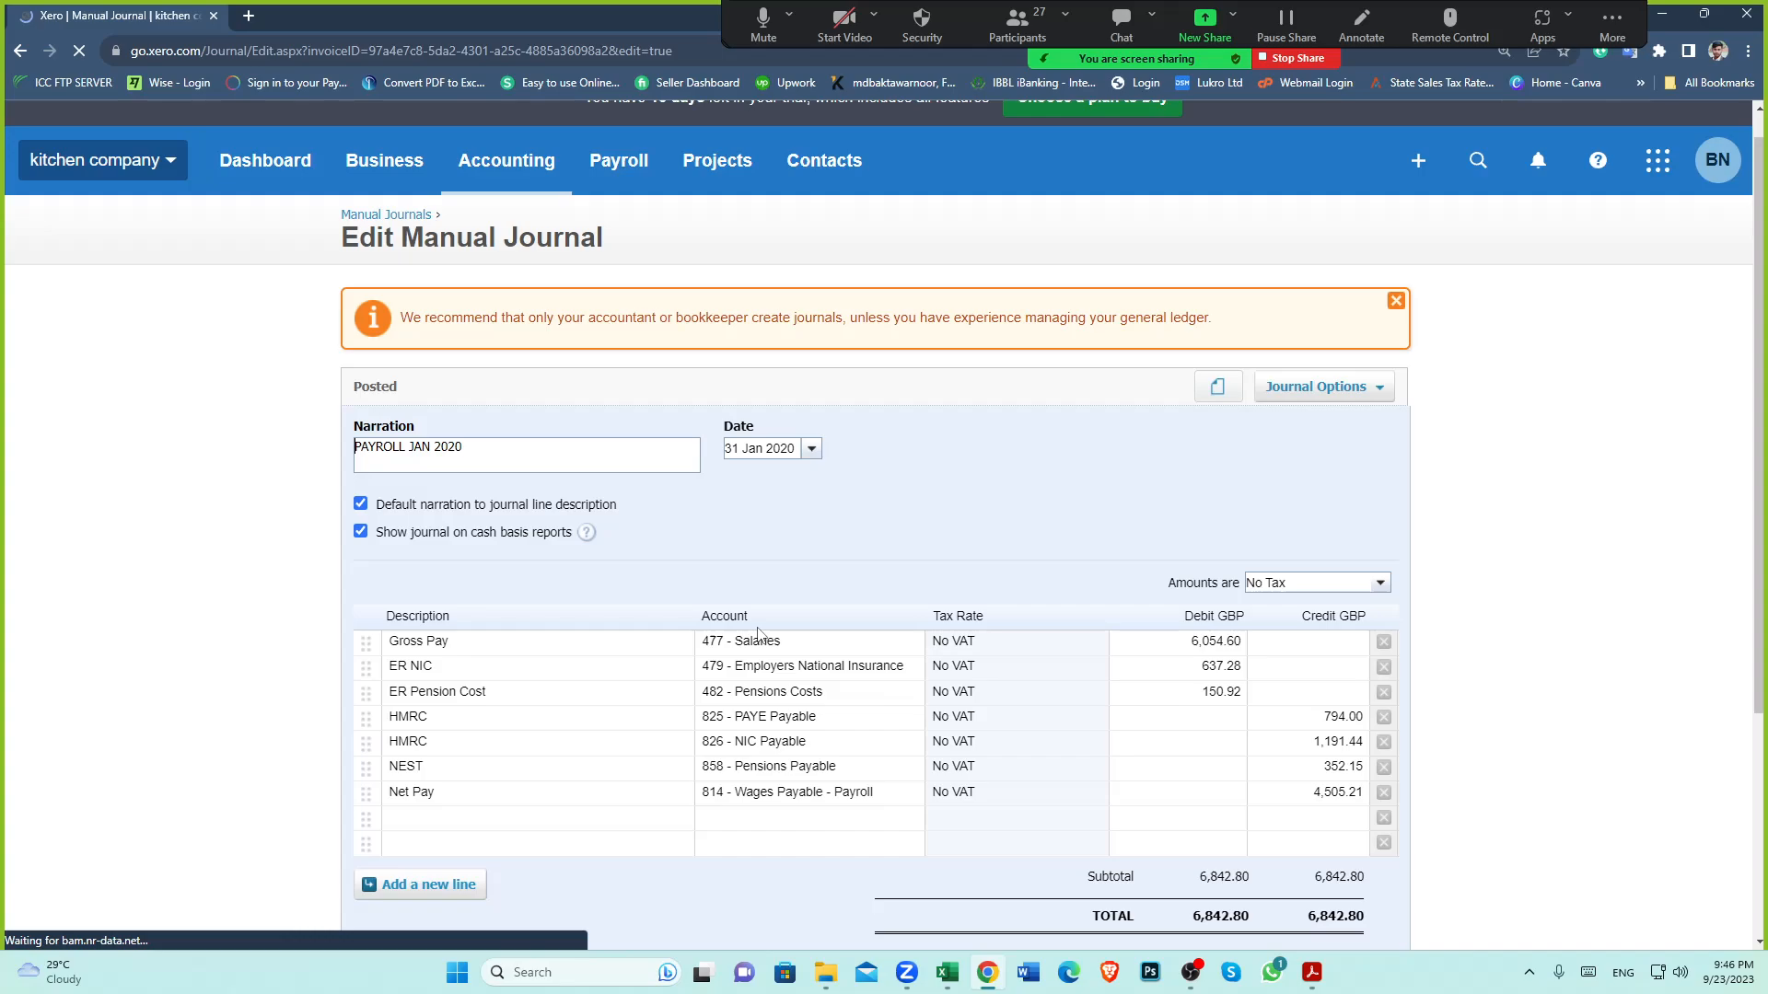
click(716, 583)
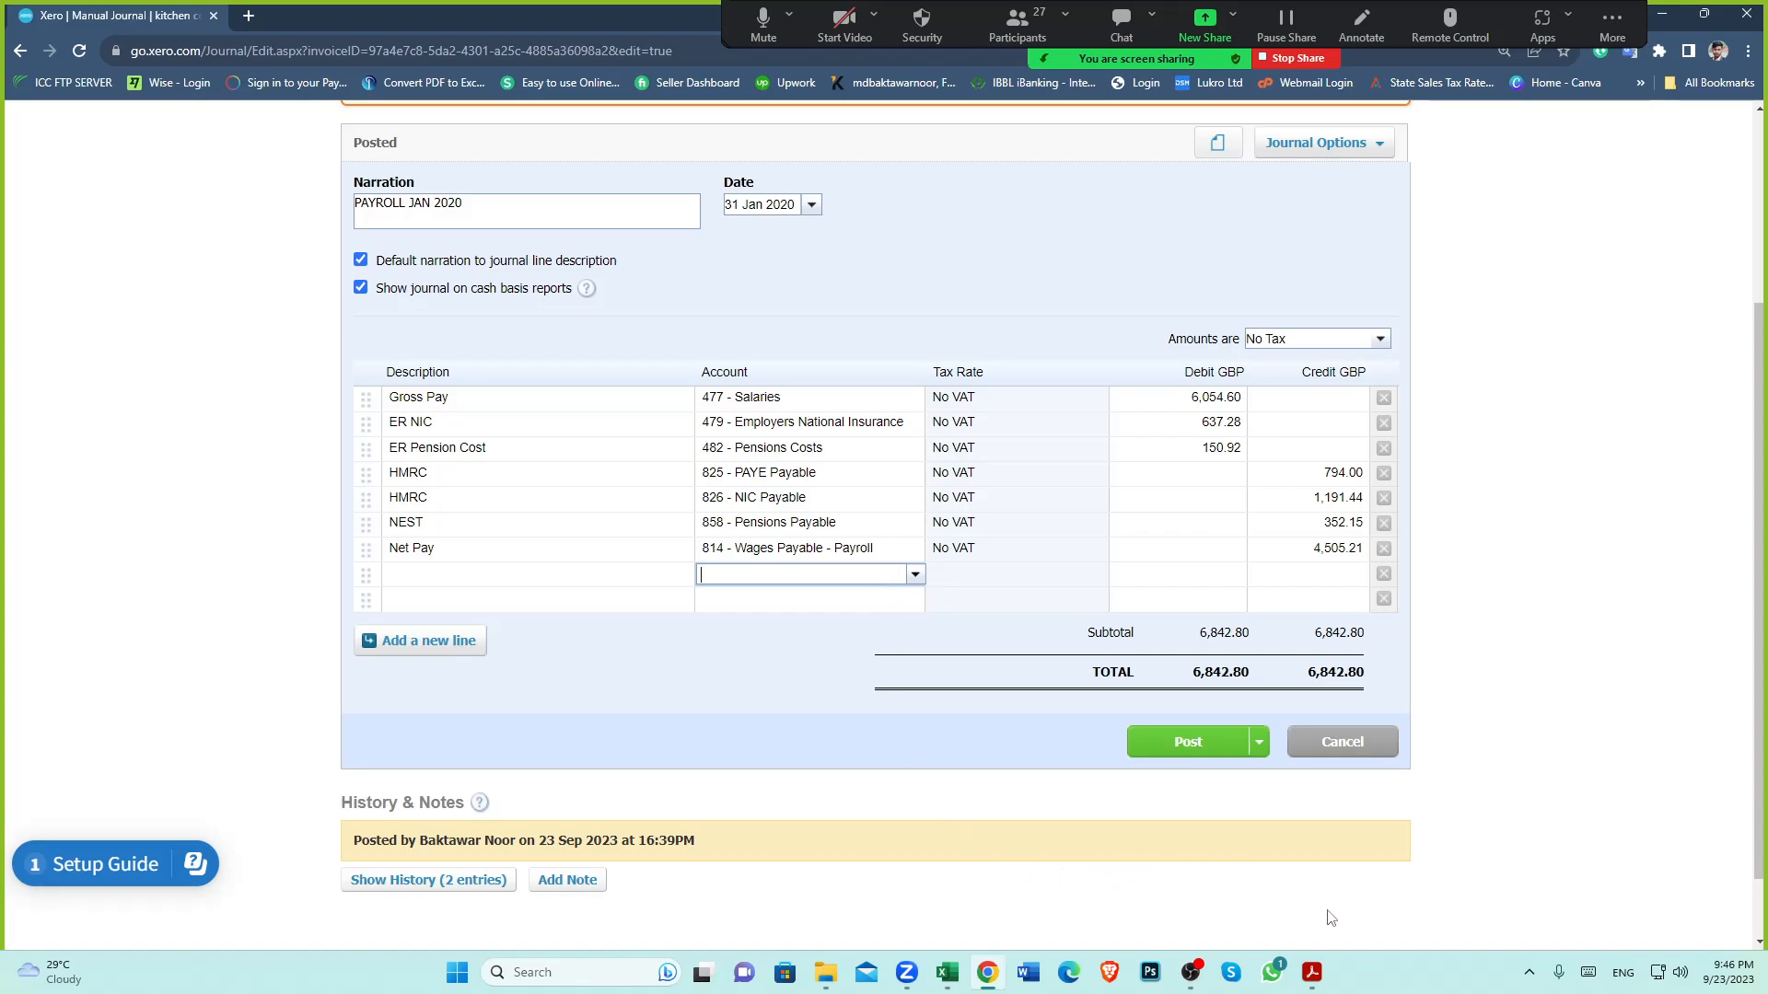
Return to the Payroll Journal sheet in Excel, clear cell B21 and re-enter 1000 below the 4000 allowance figure
click(947, 973)
click(634, 561)
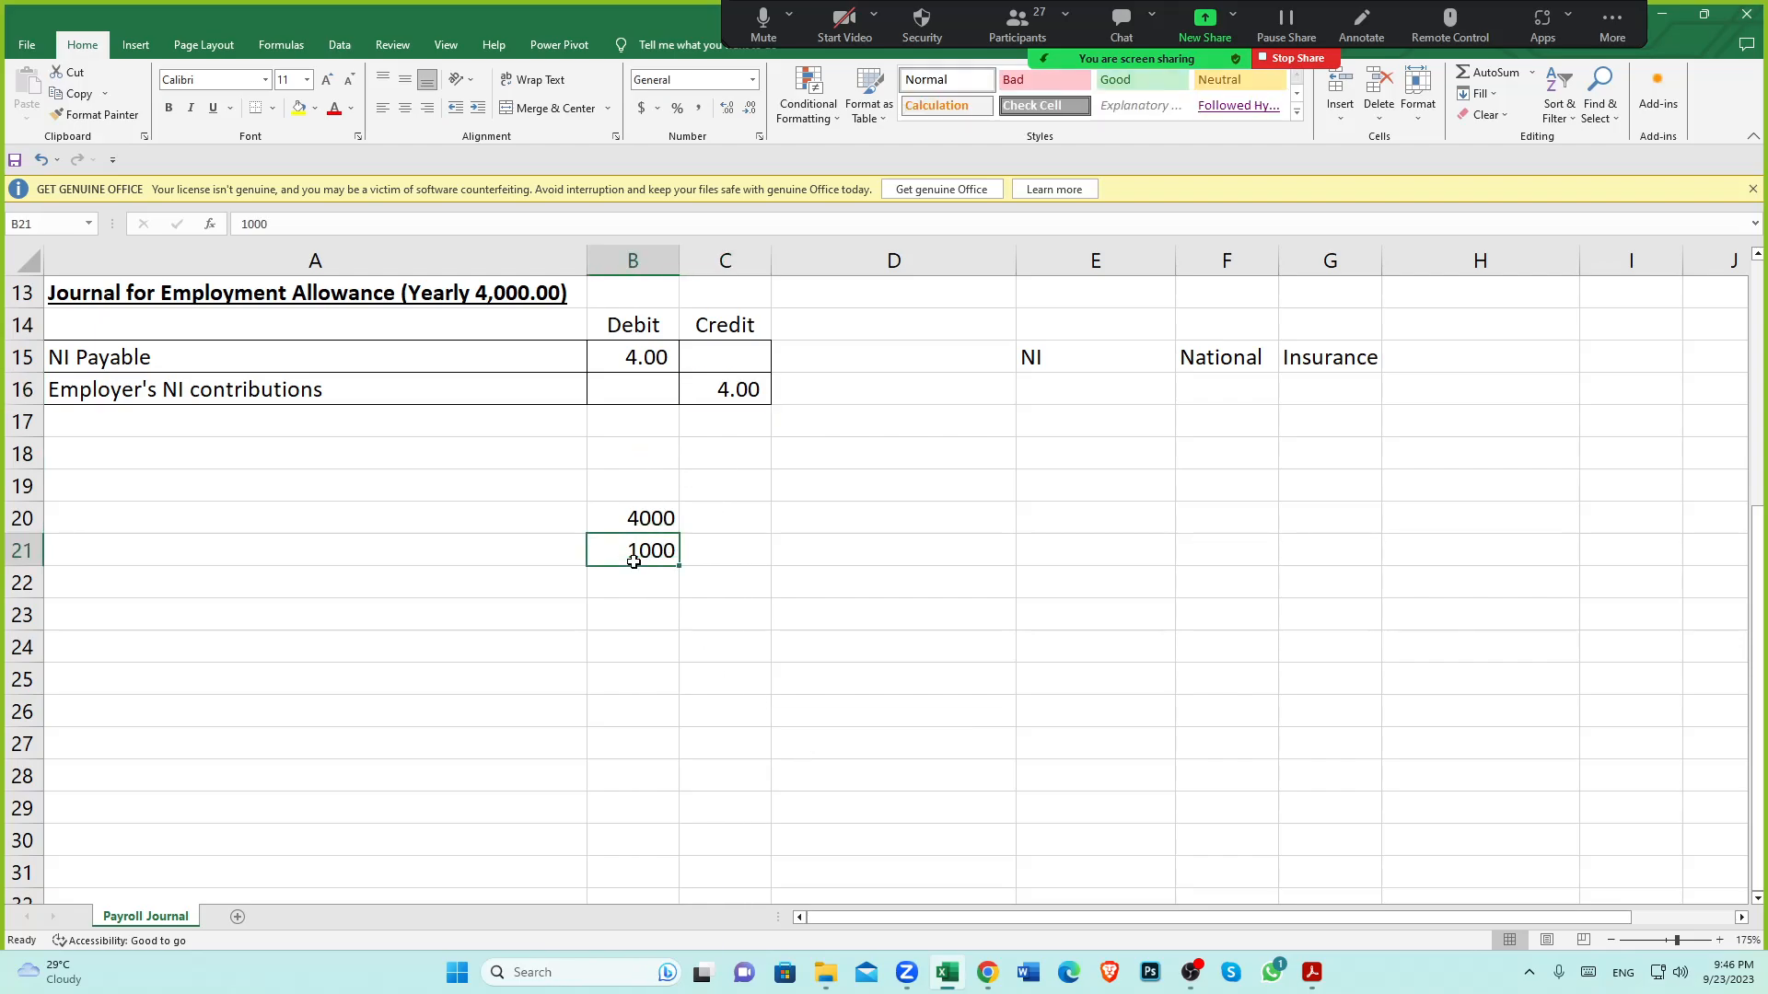
key(BackSpace)
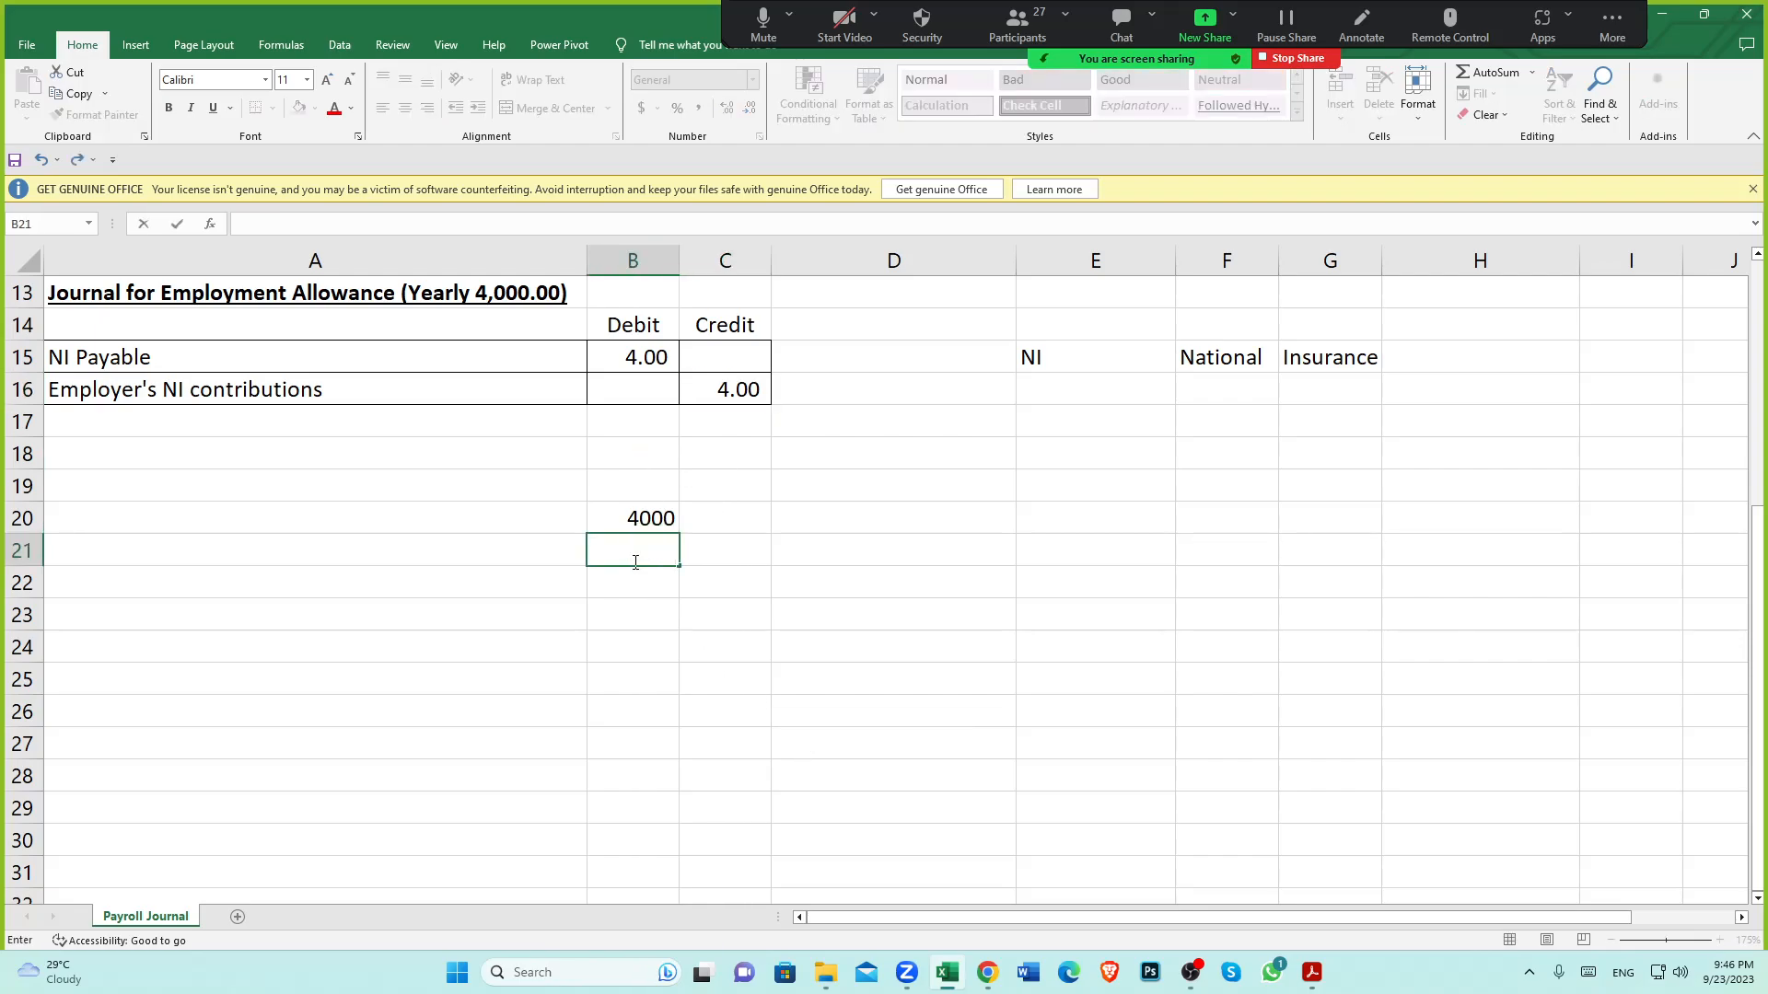
click(636, 606)
click(611, 520)
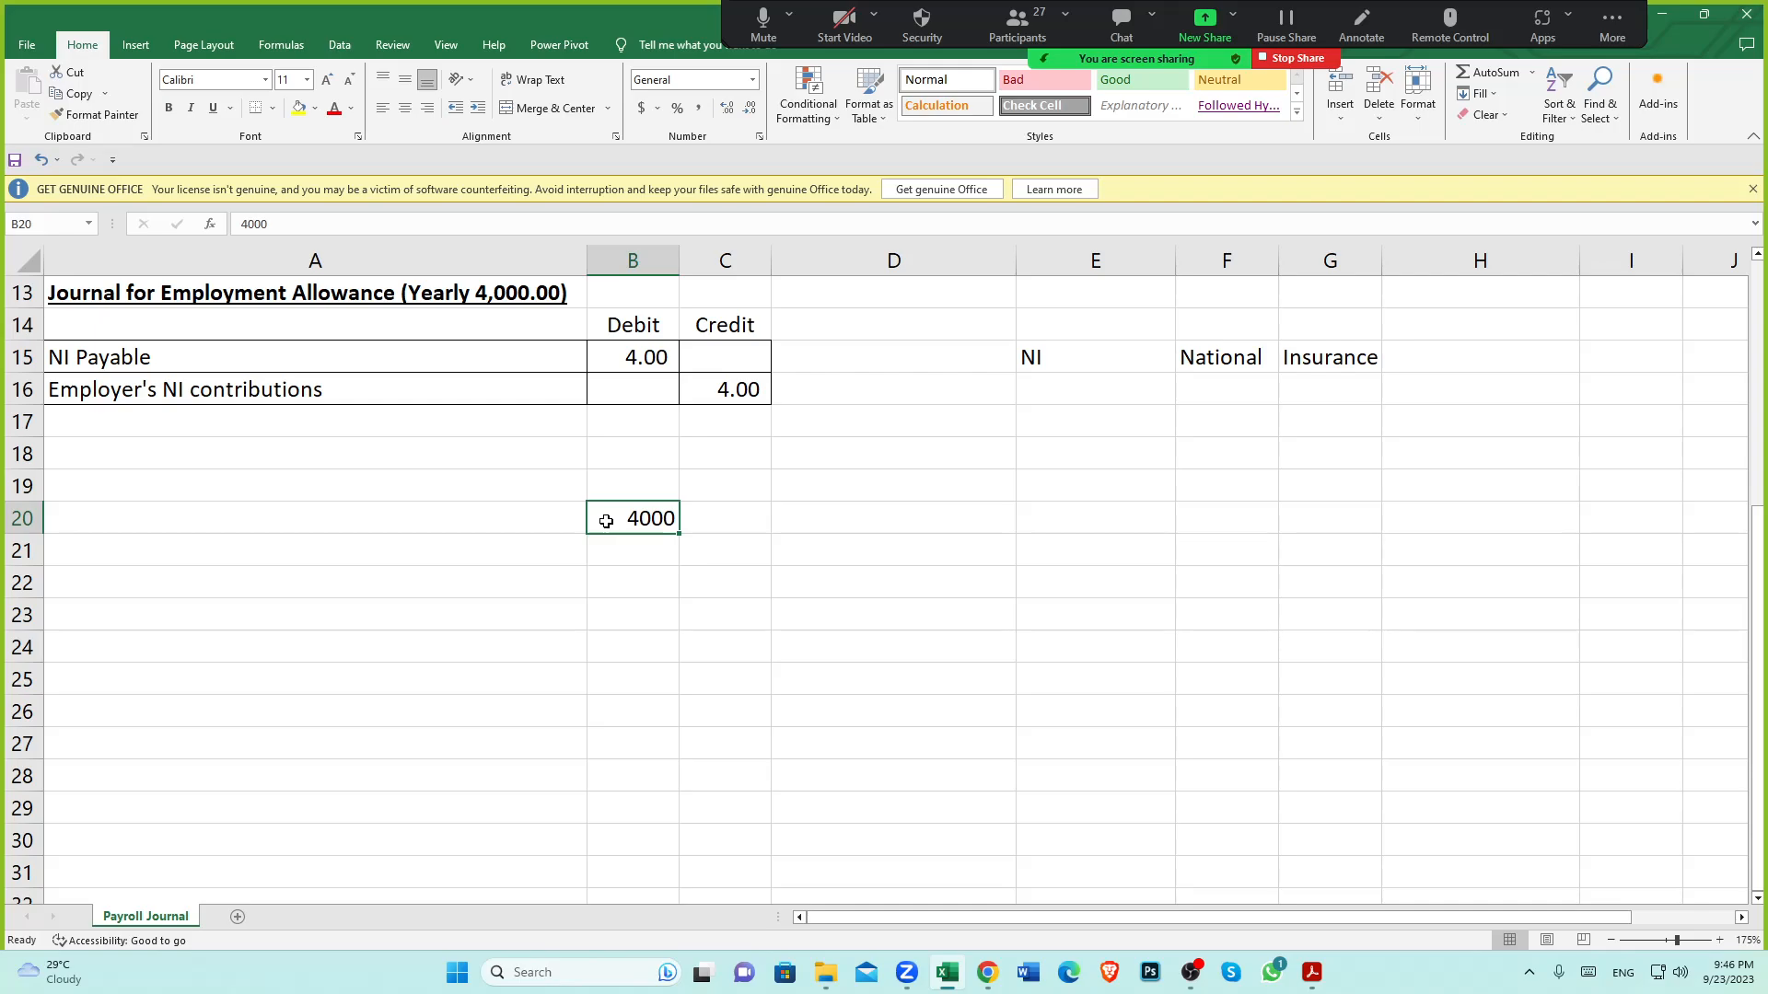
click(639, 558)
text(1000)
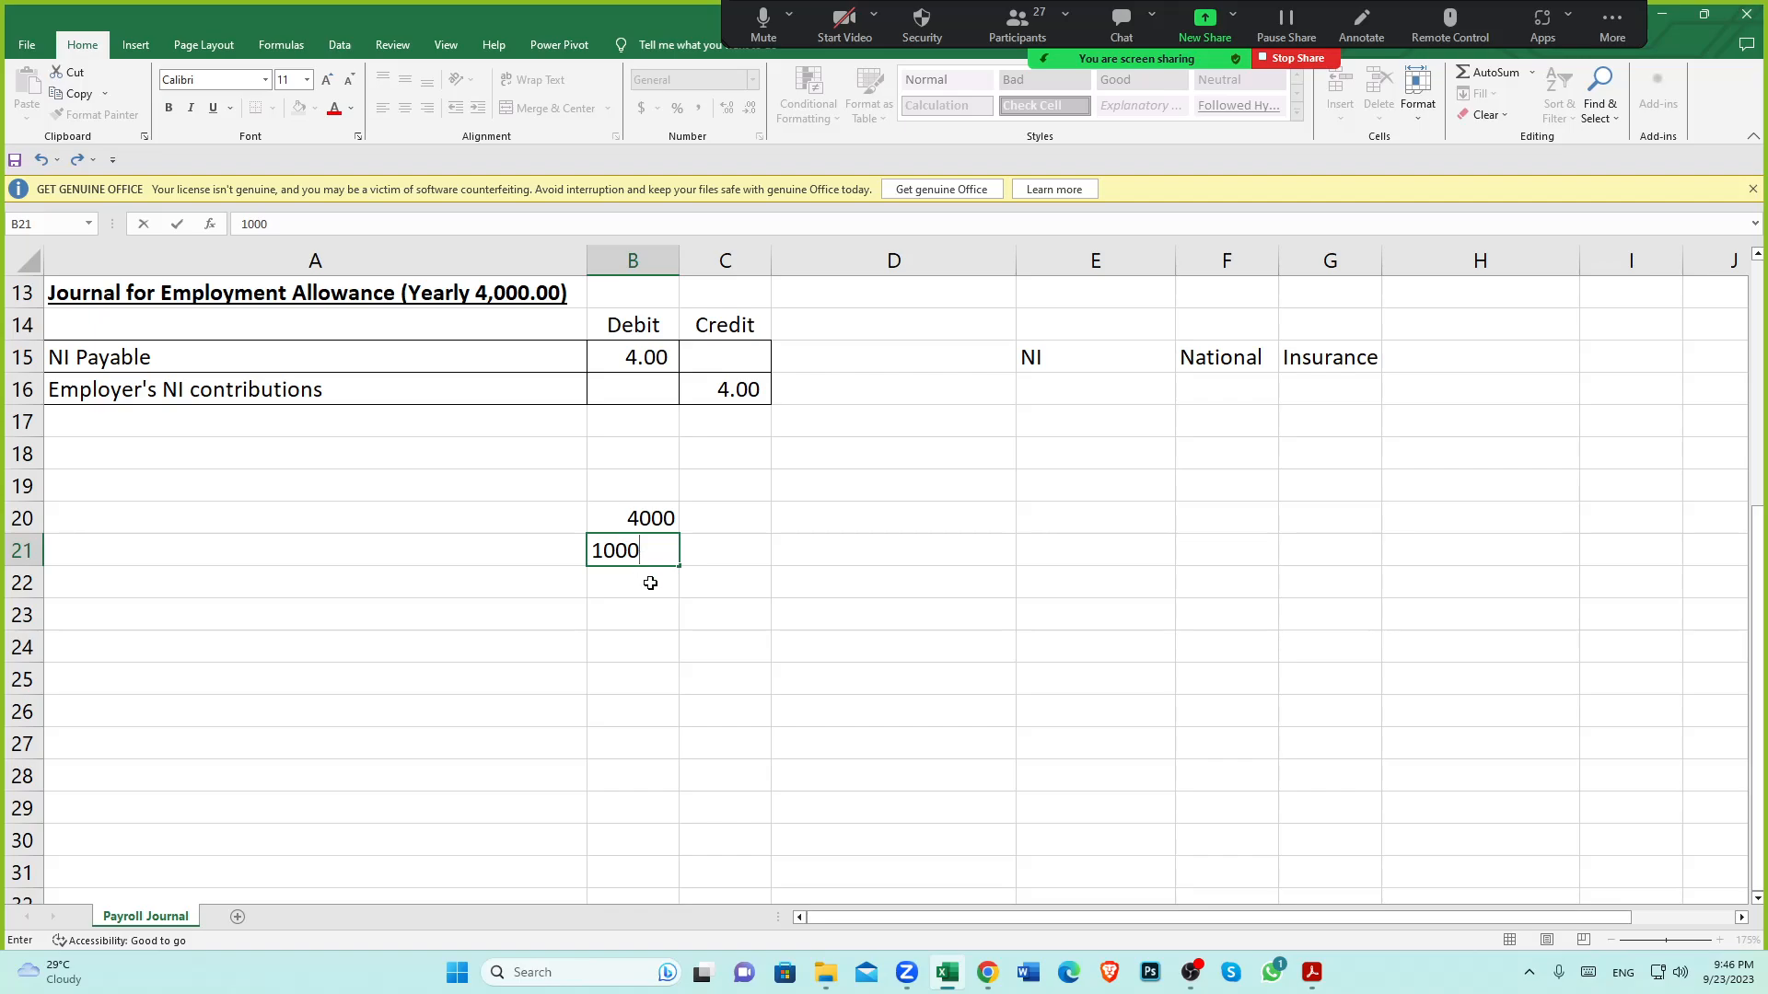
click(650, 583)
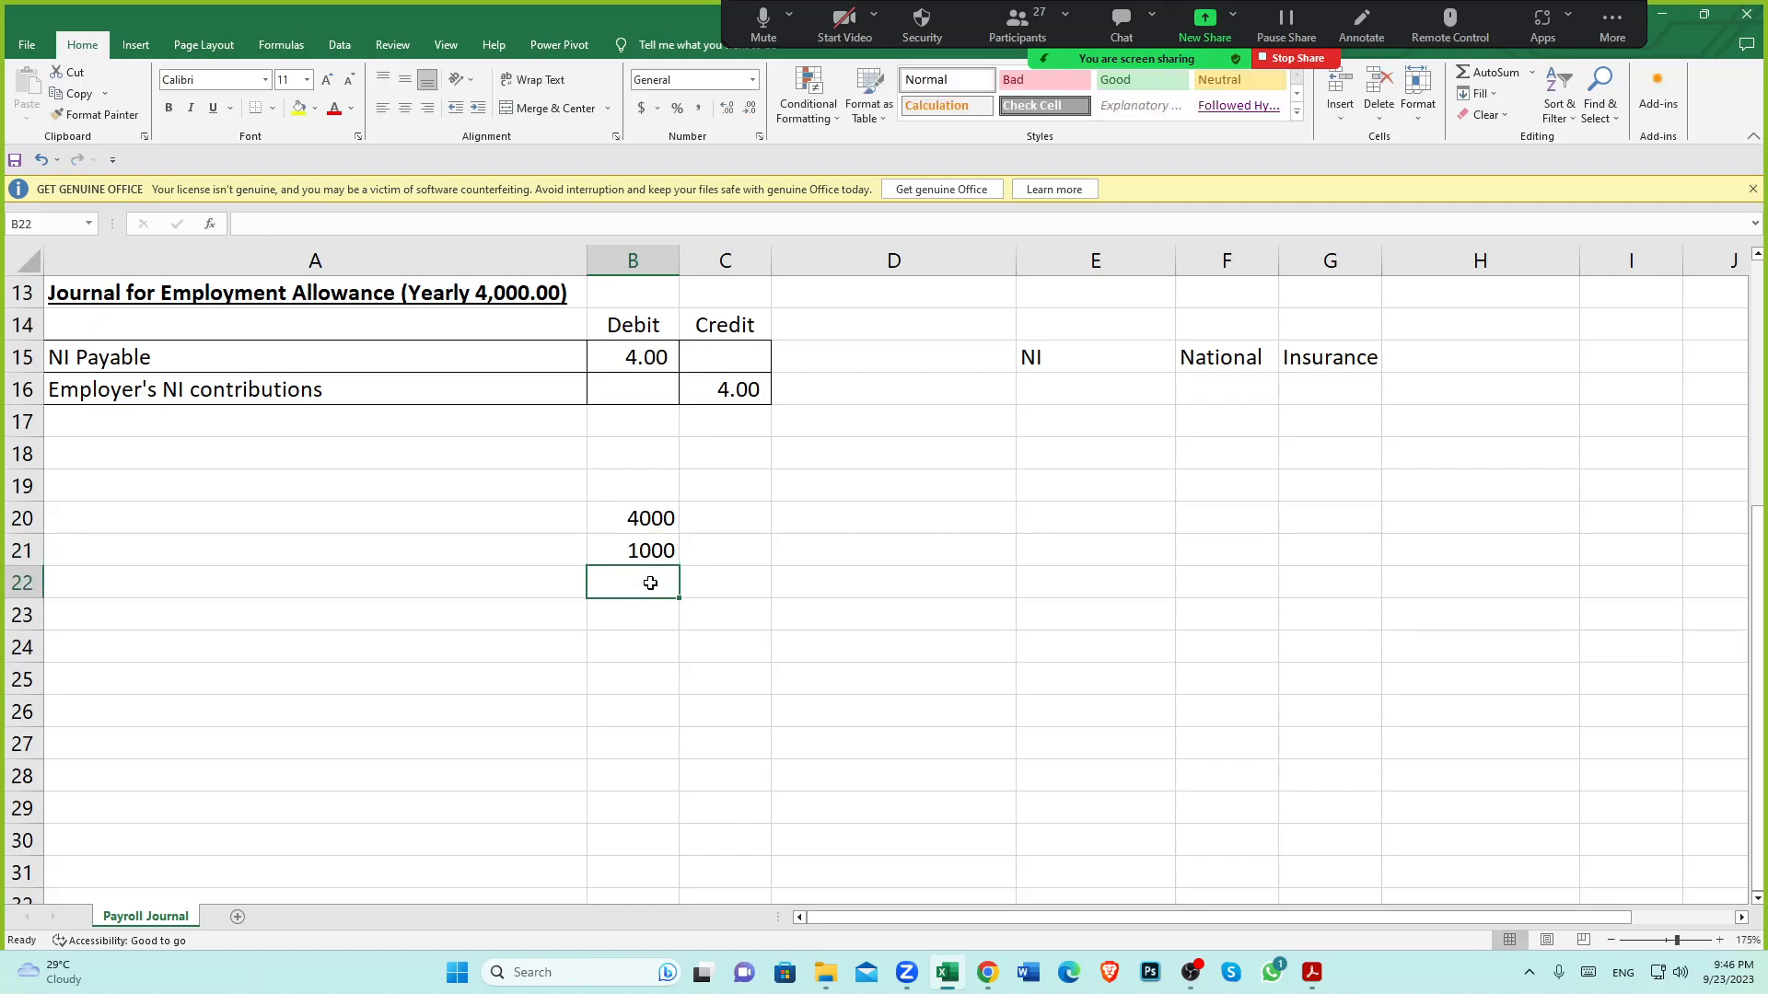
text(3000)
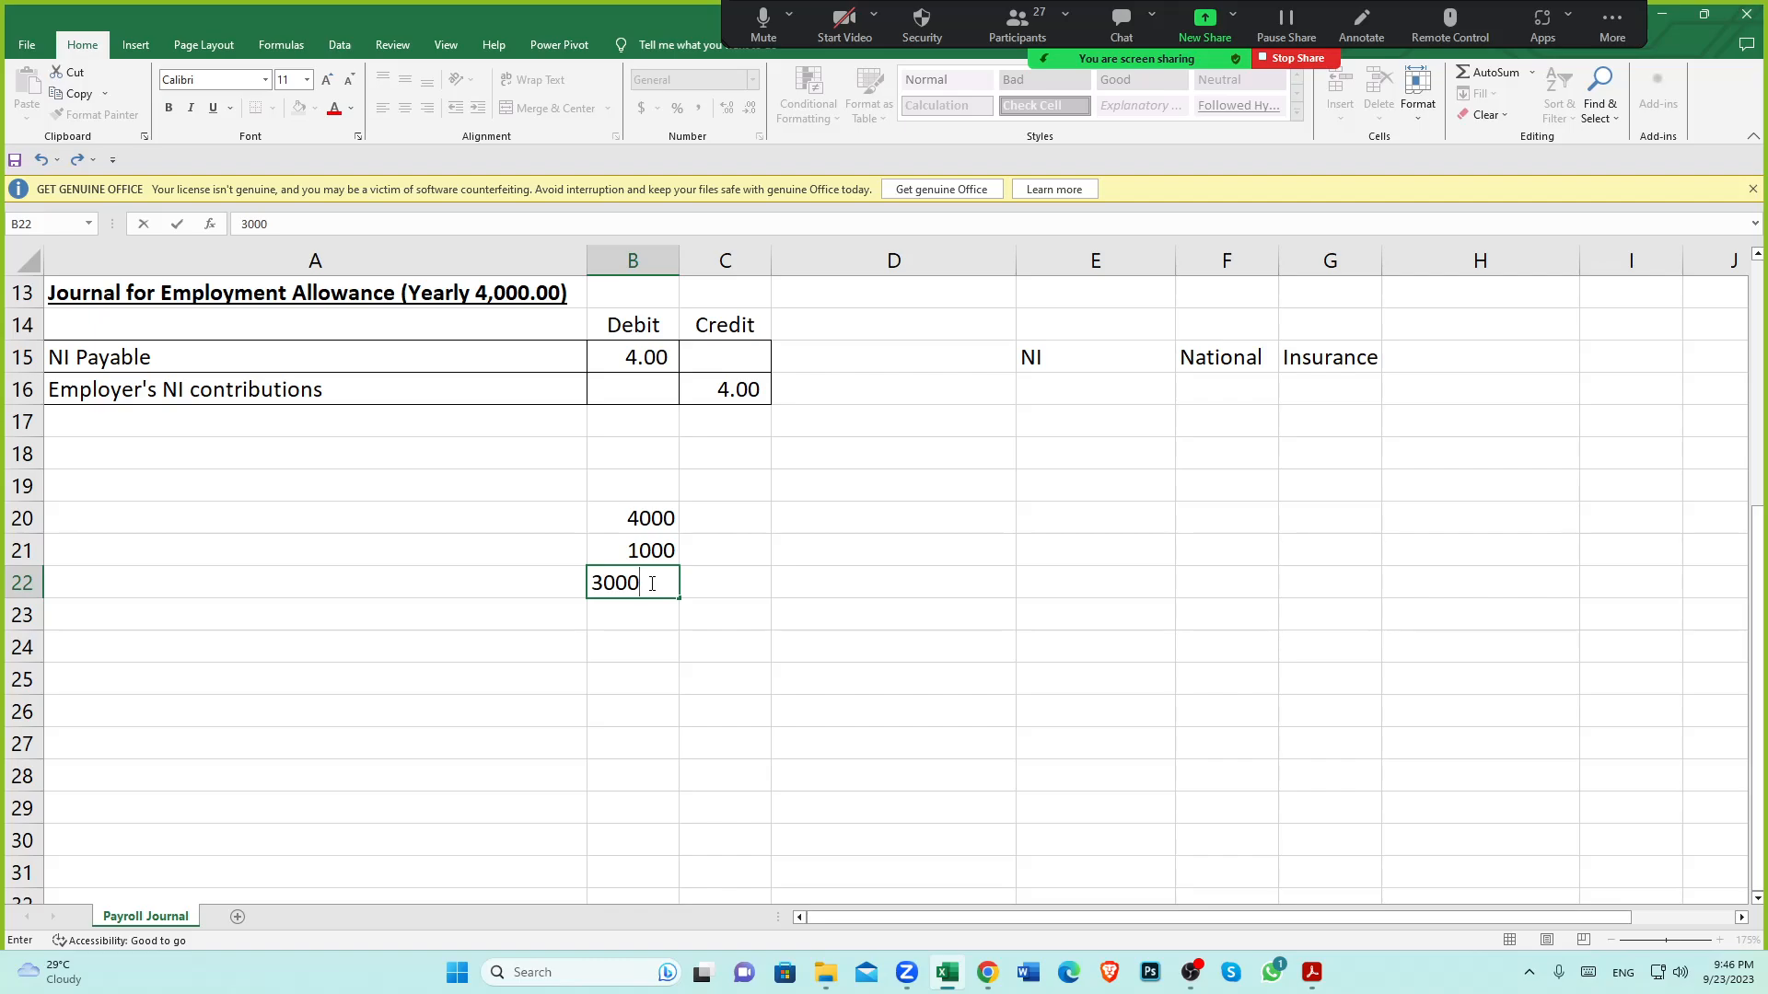
click(658, 611)
click(645, 586)
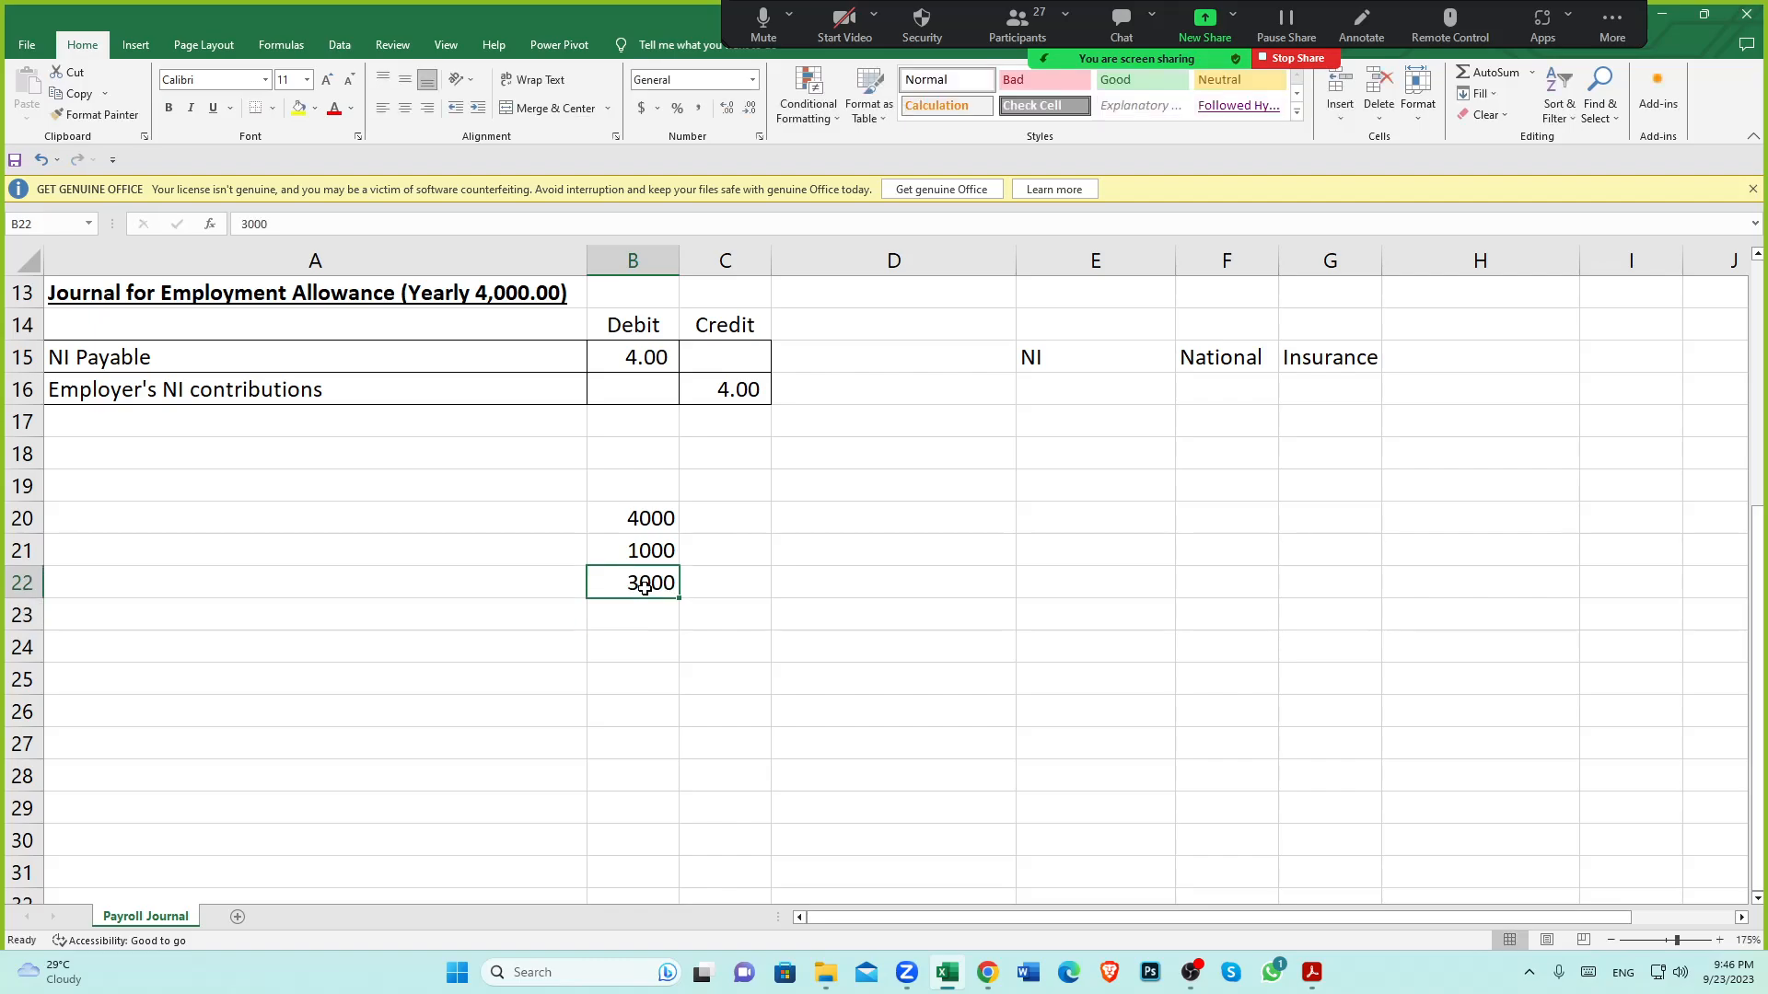
key(BackSpace)
Enter the second example column with 3000 in cell C20 and 1000 in cell C21
click(730, 522)
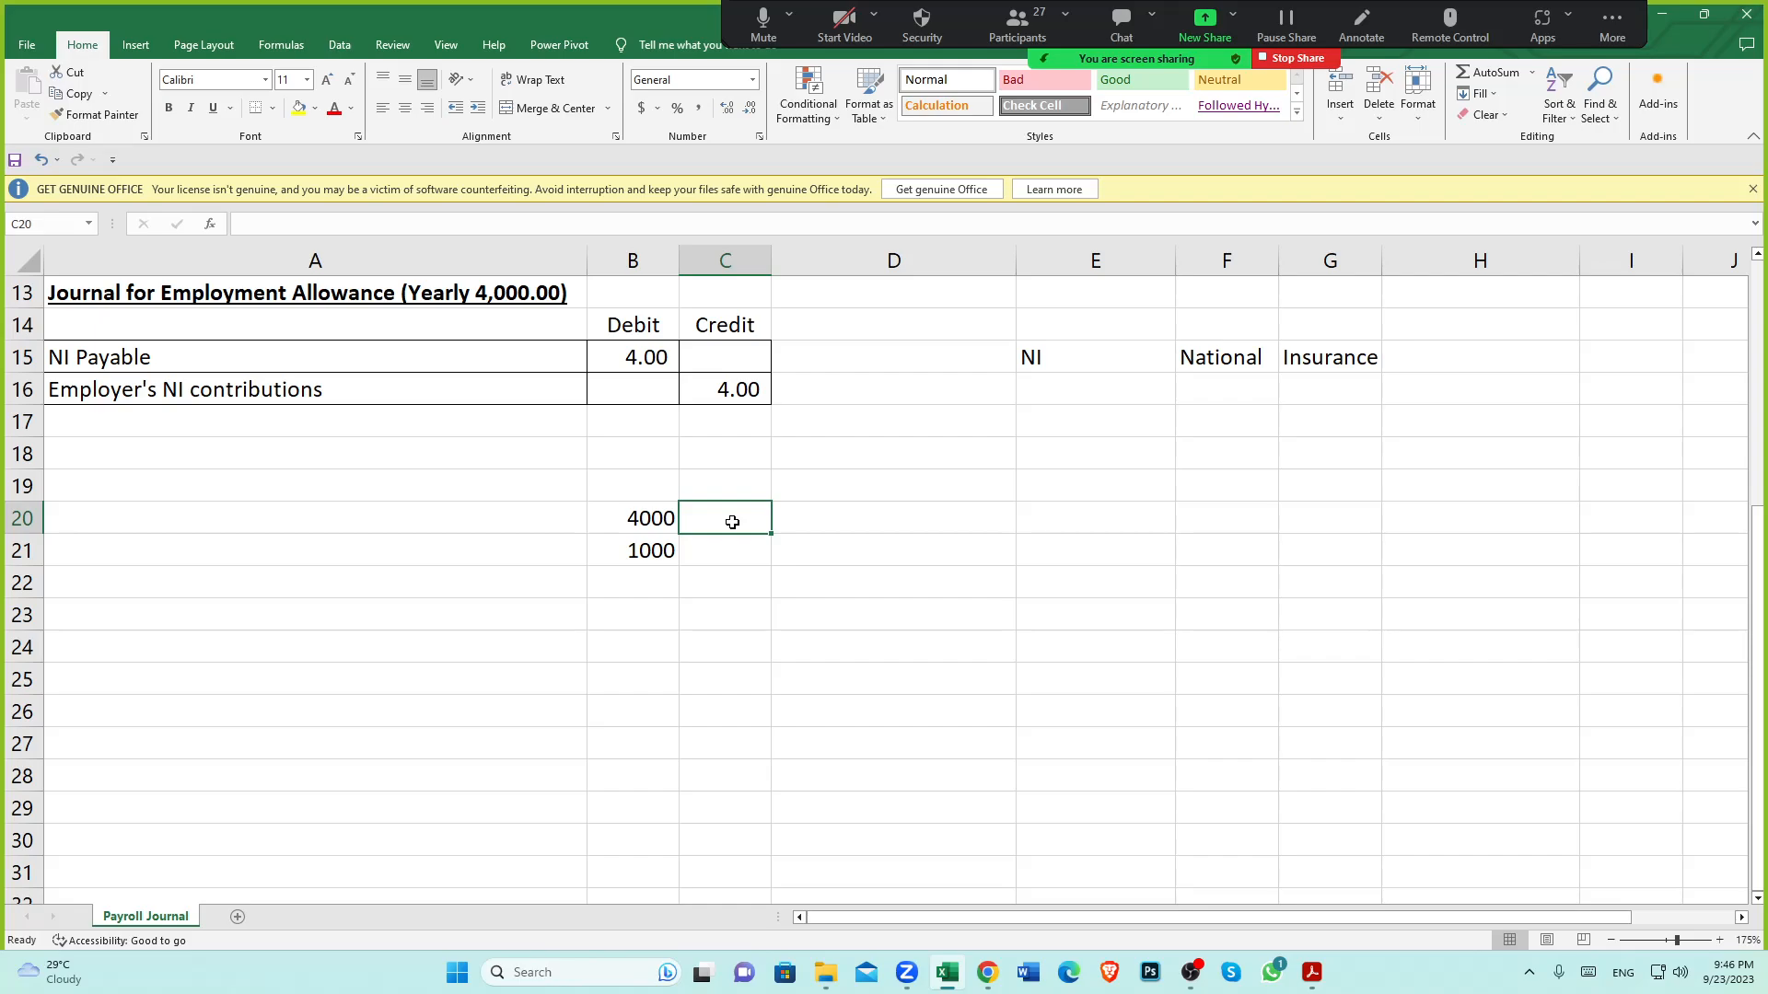
text(3000)
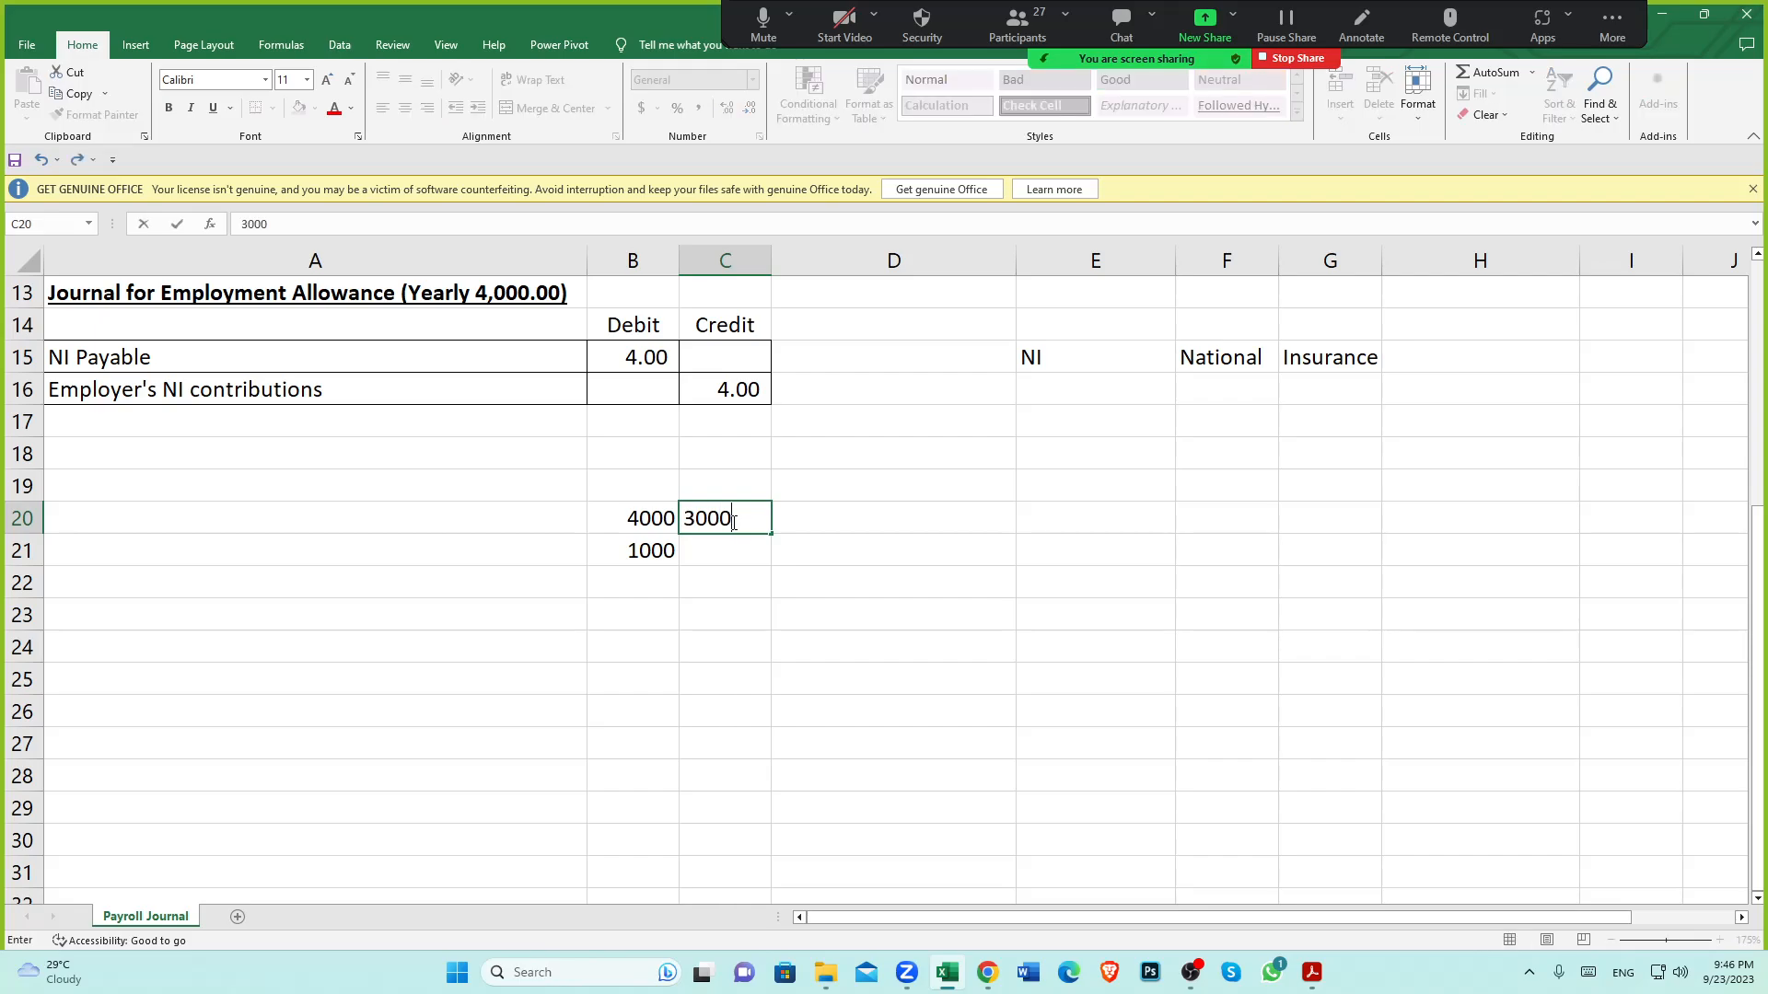
click(742, 571)
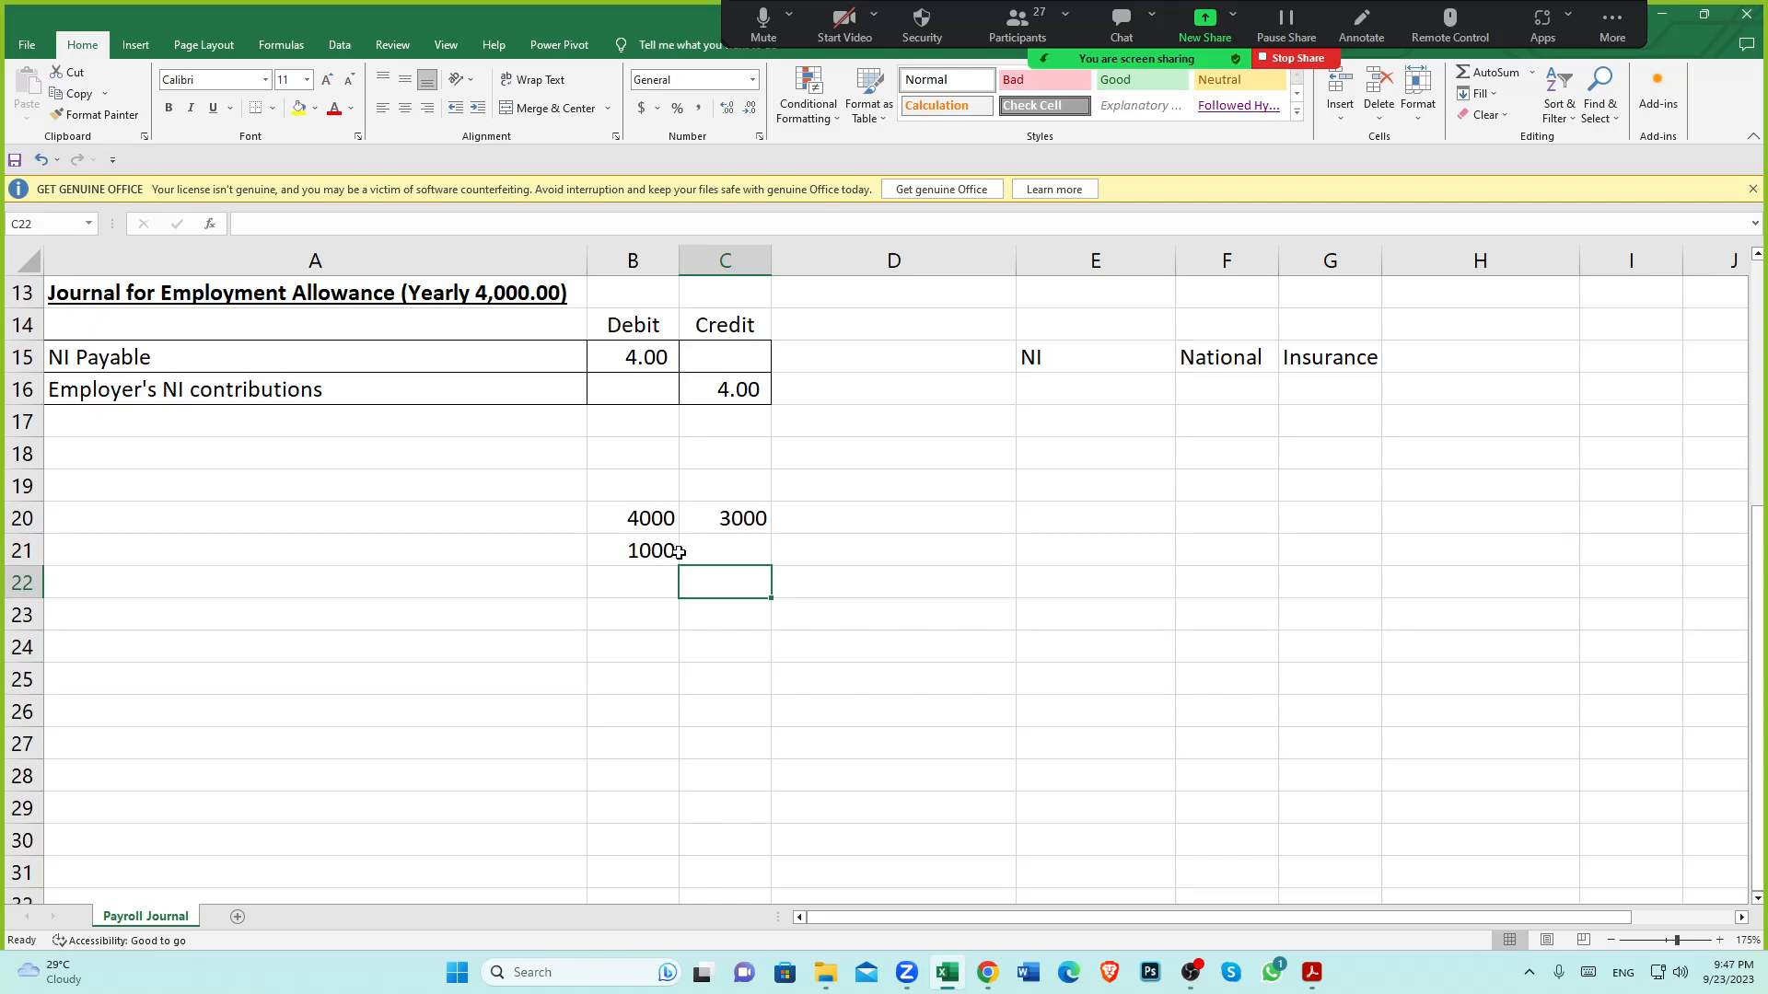
click(734, 520)
click(733, 548)
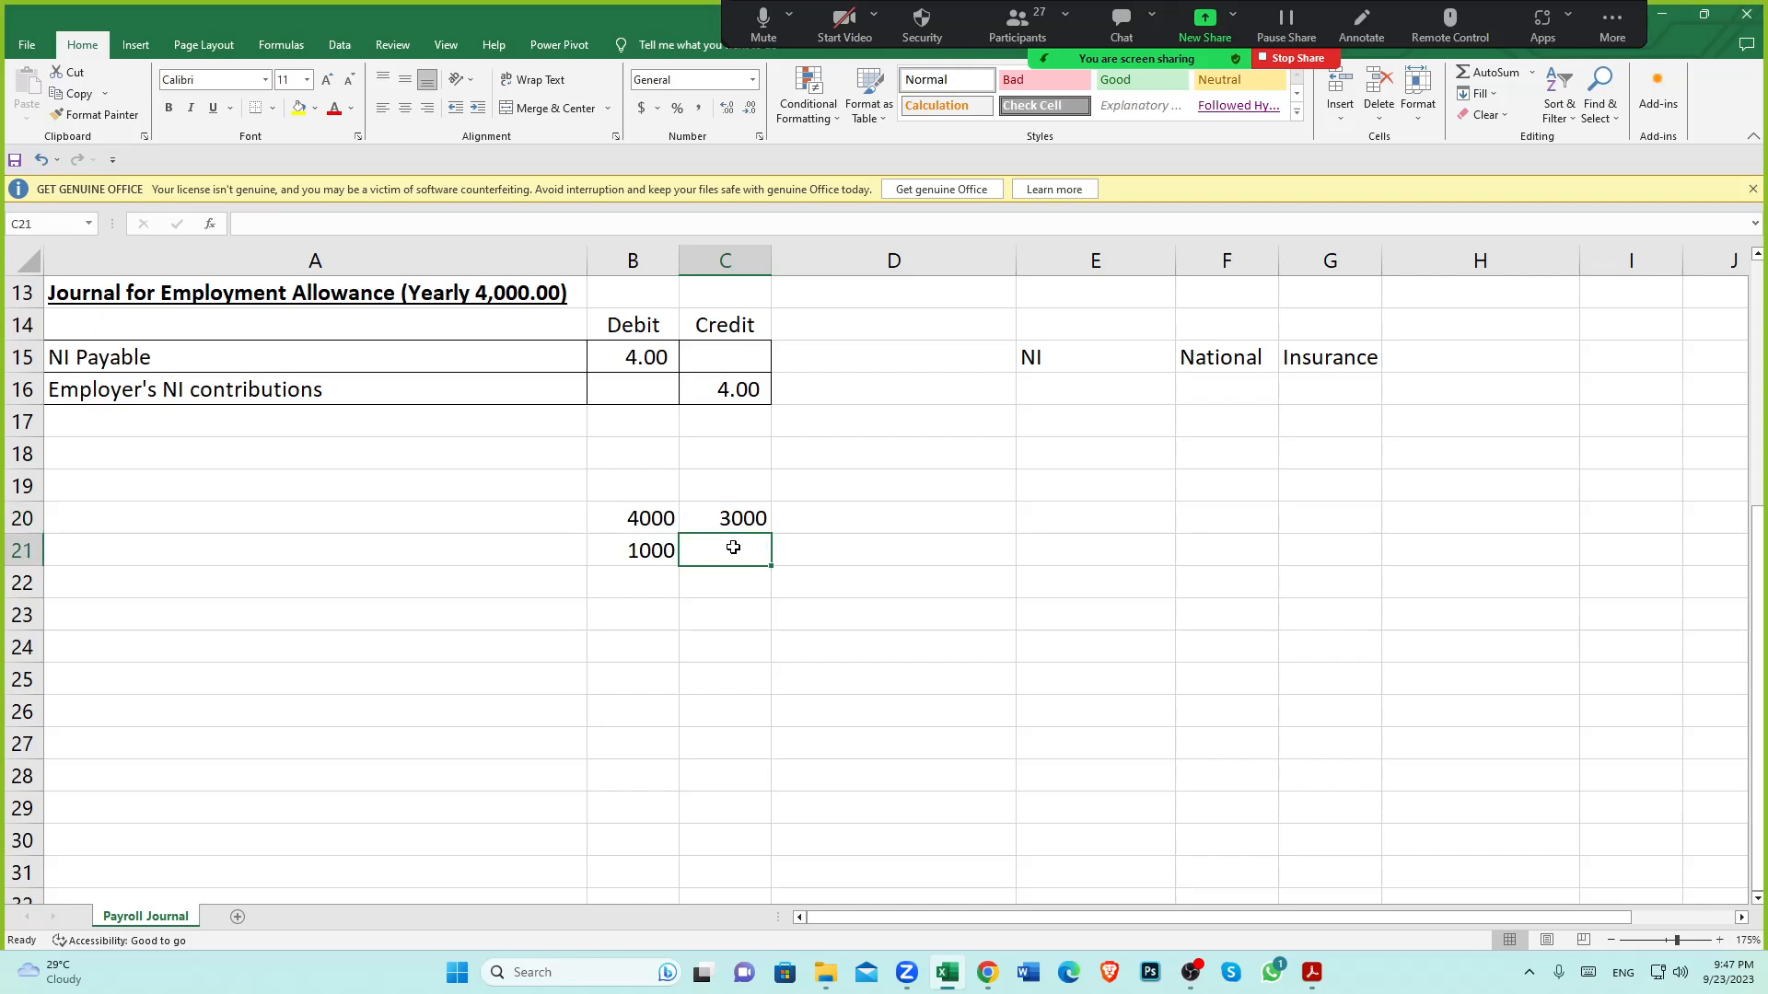
text(1000)
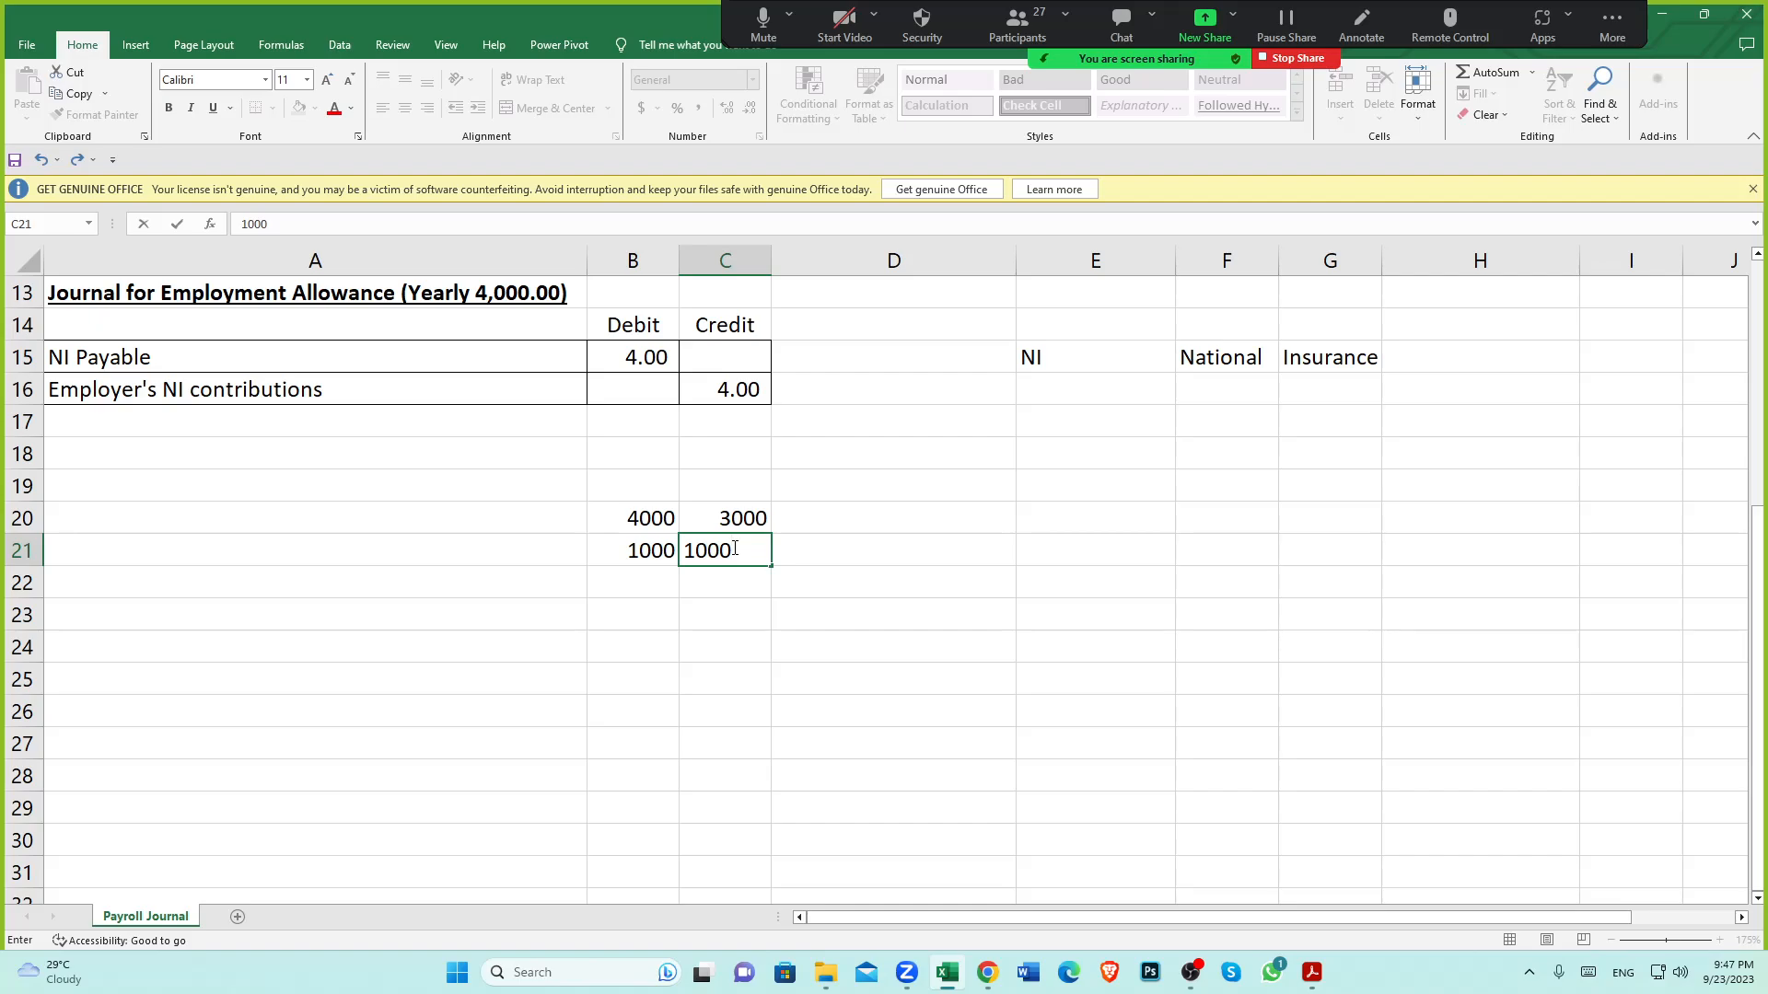
Continue the example allowance balances with 2000 in cell D20 and 500 in cell E20
click(919, 515)
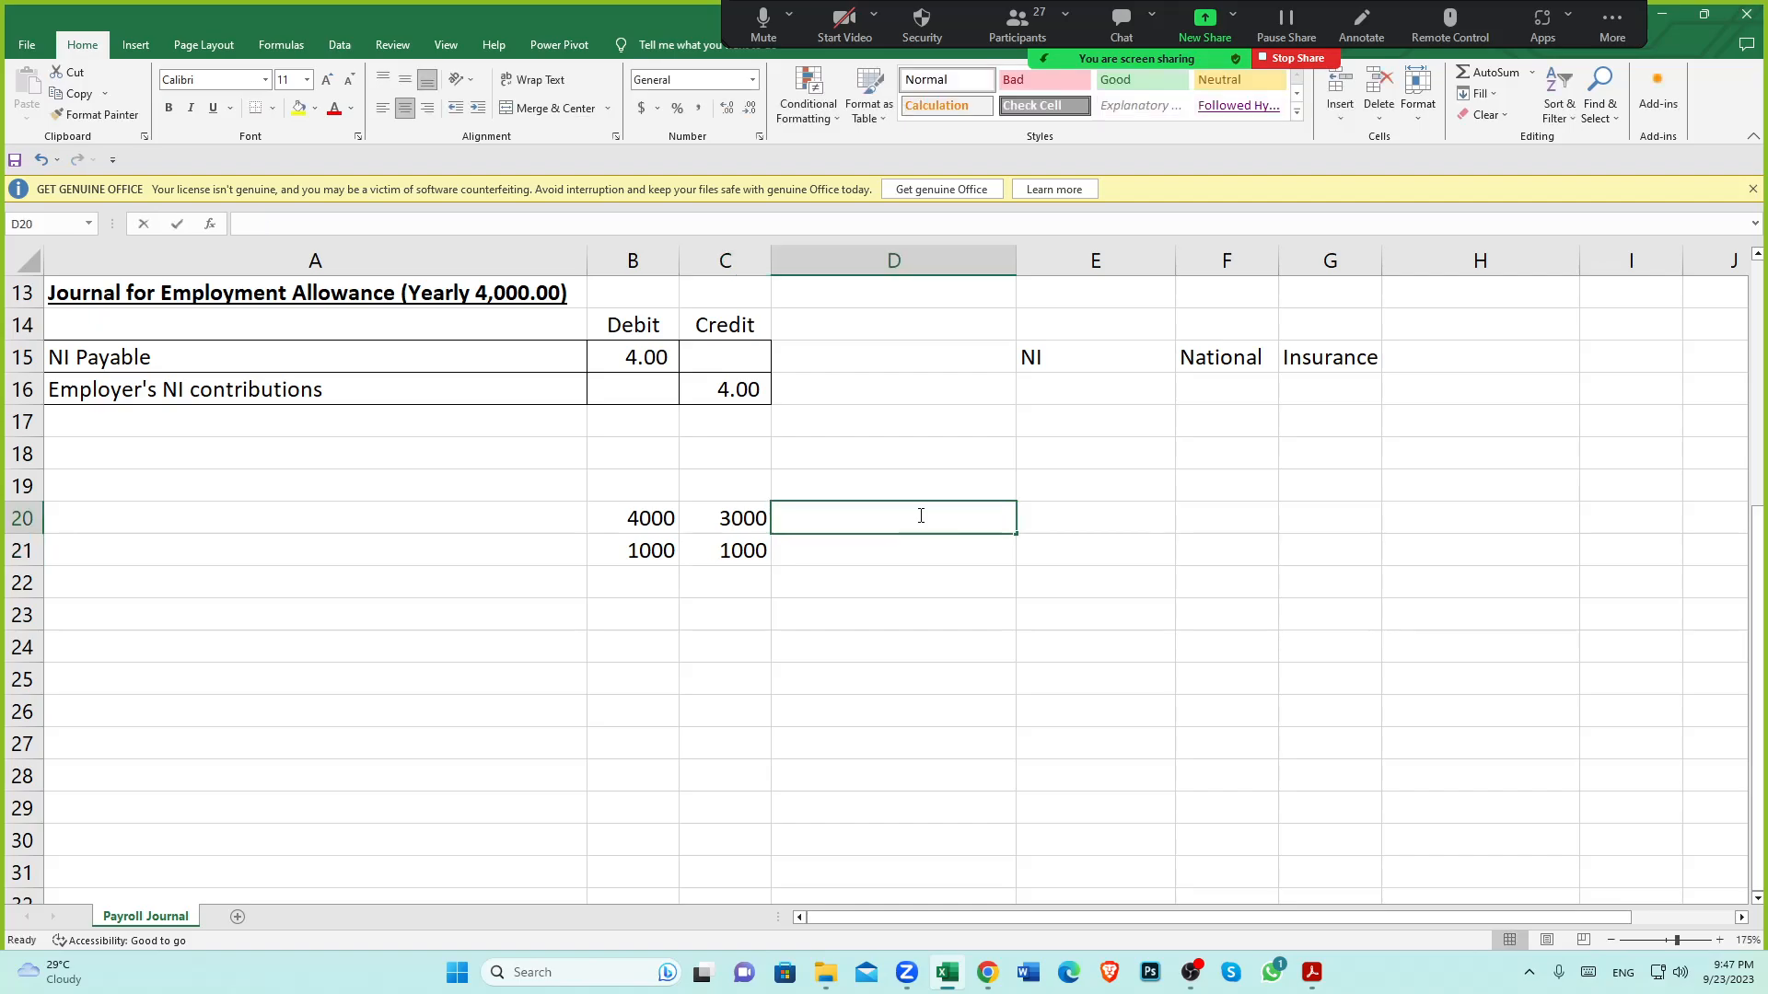
text(2000)
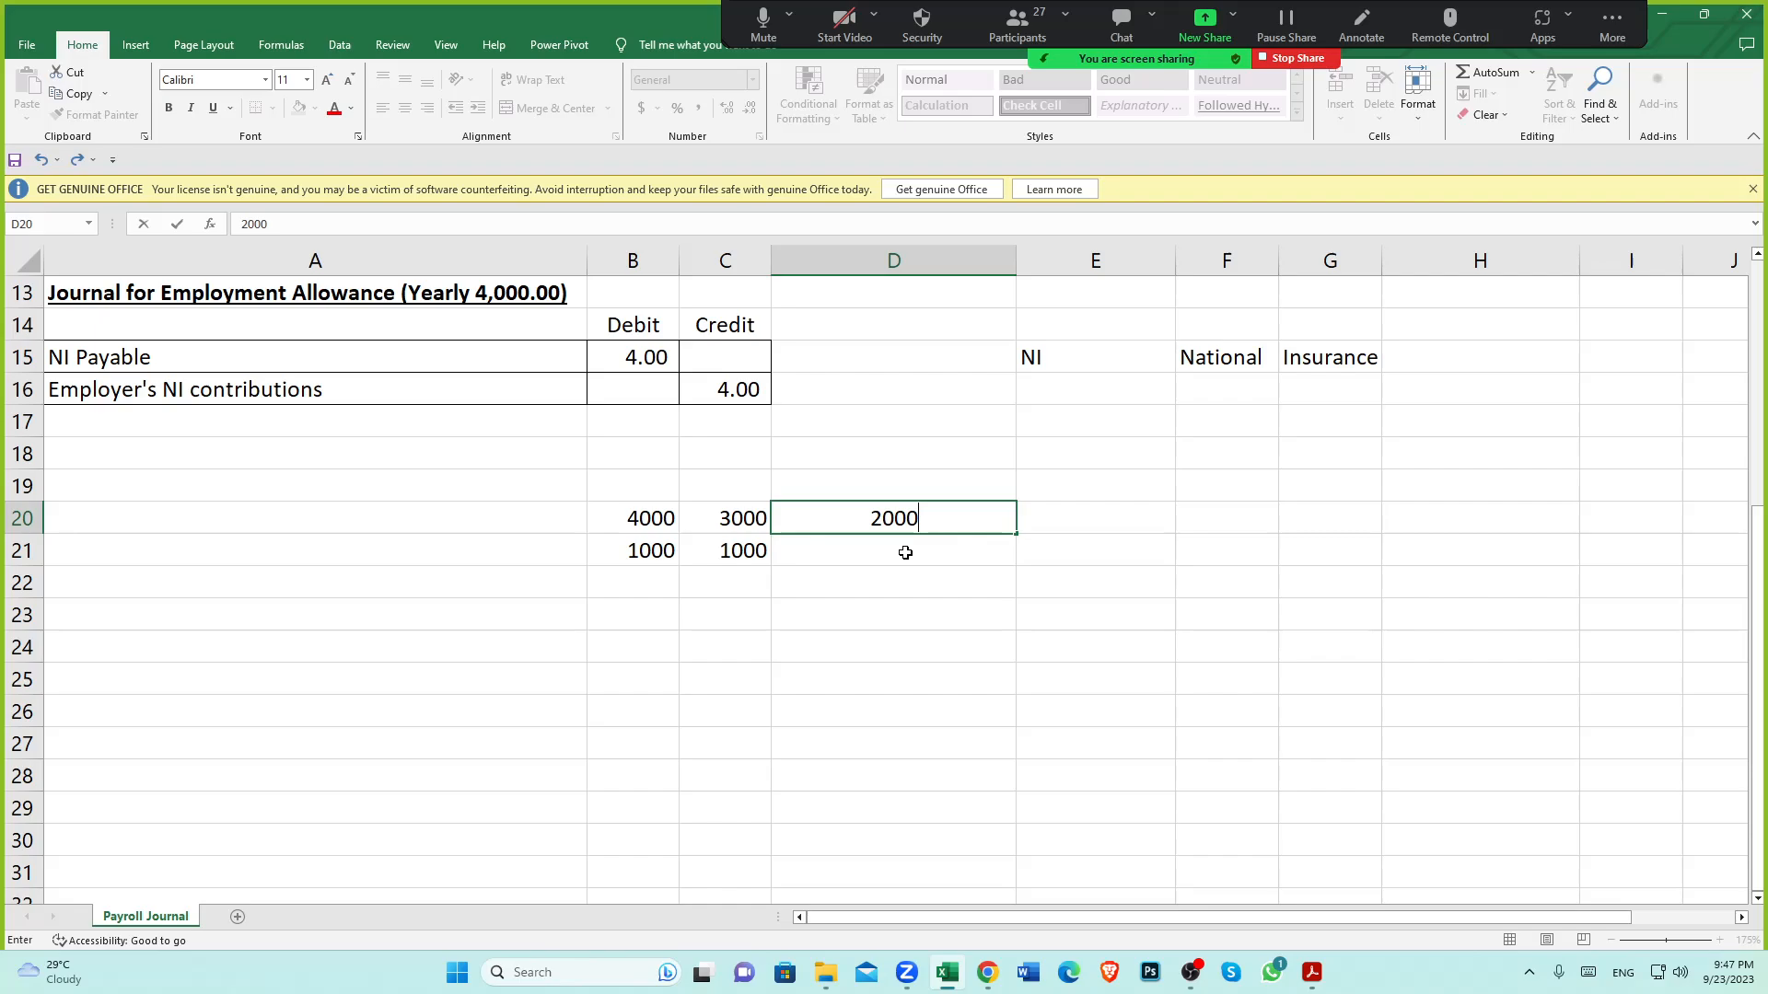
click(897, 550)
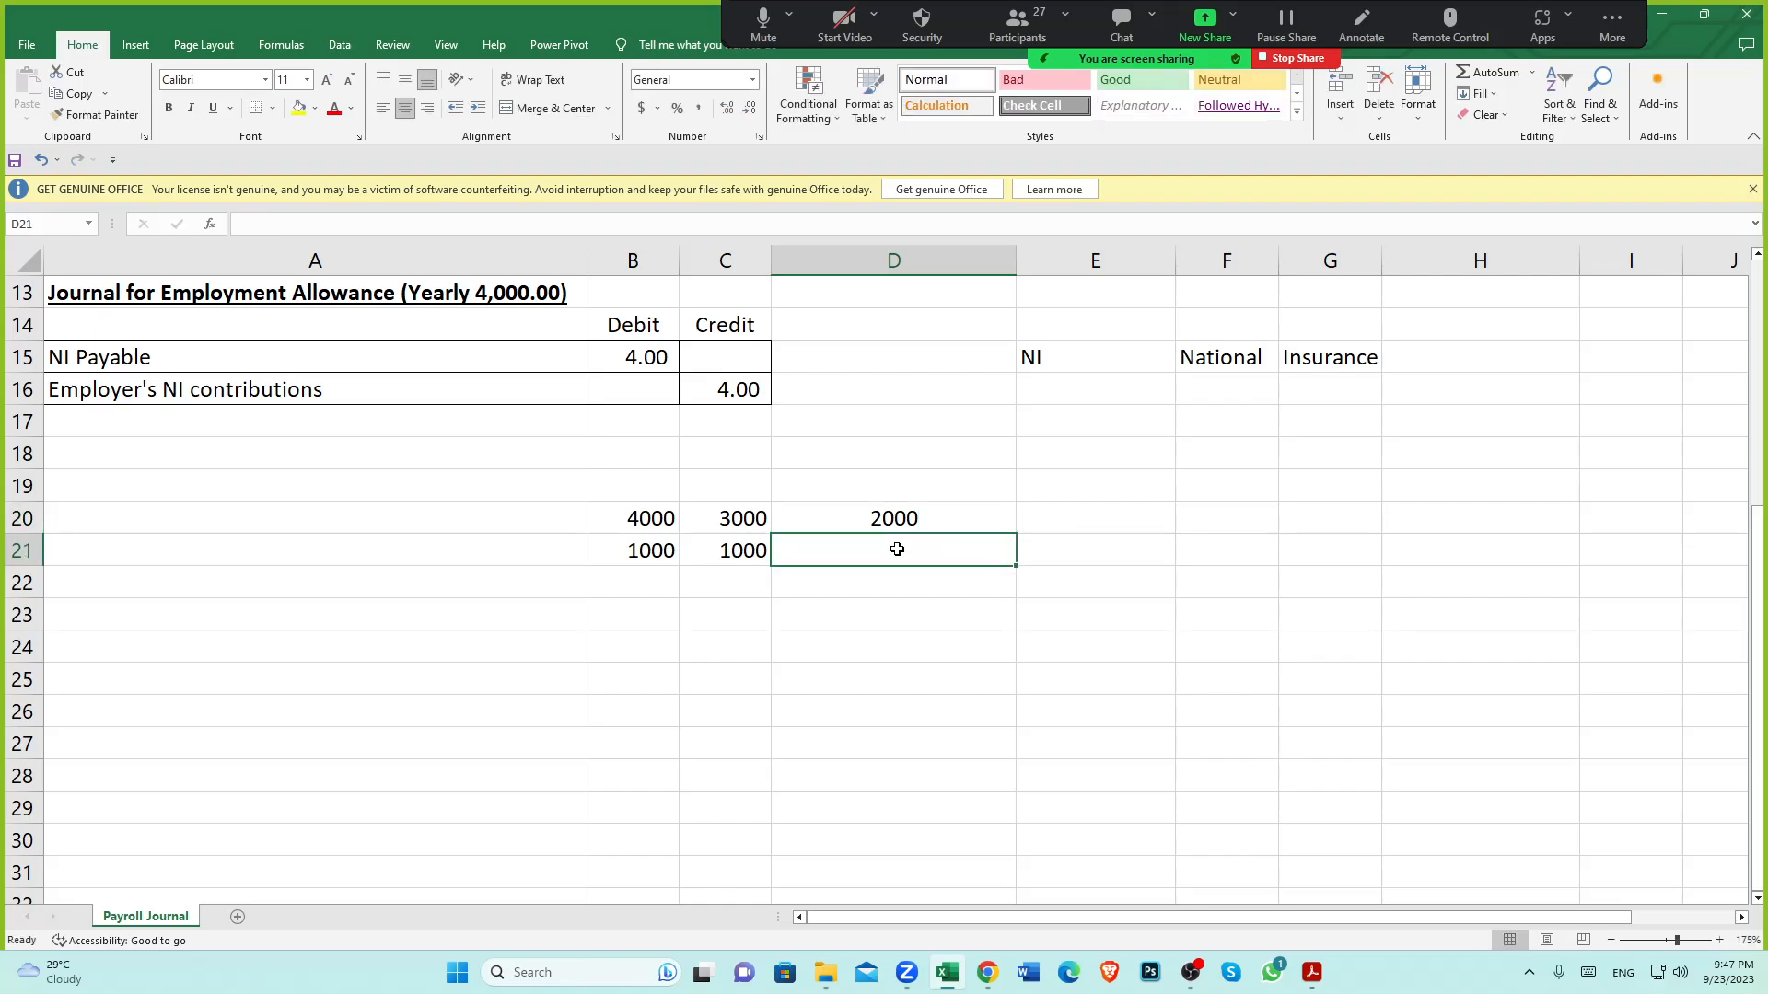
click(1137, 519)
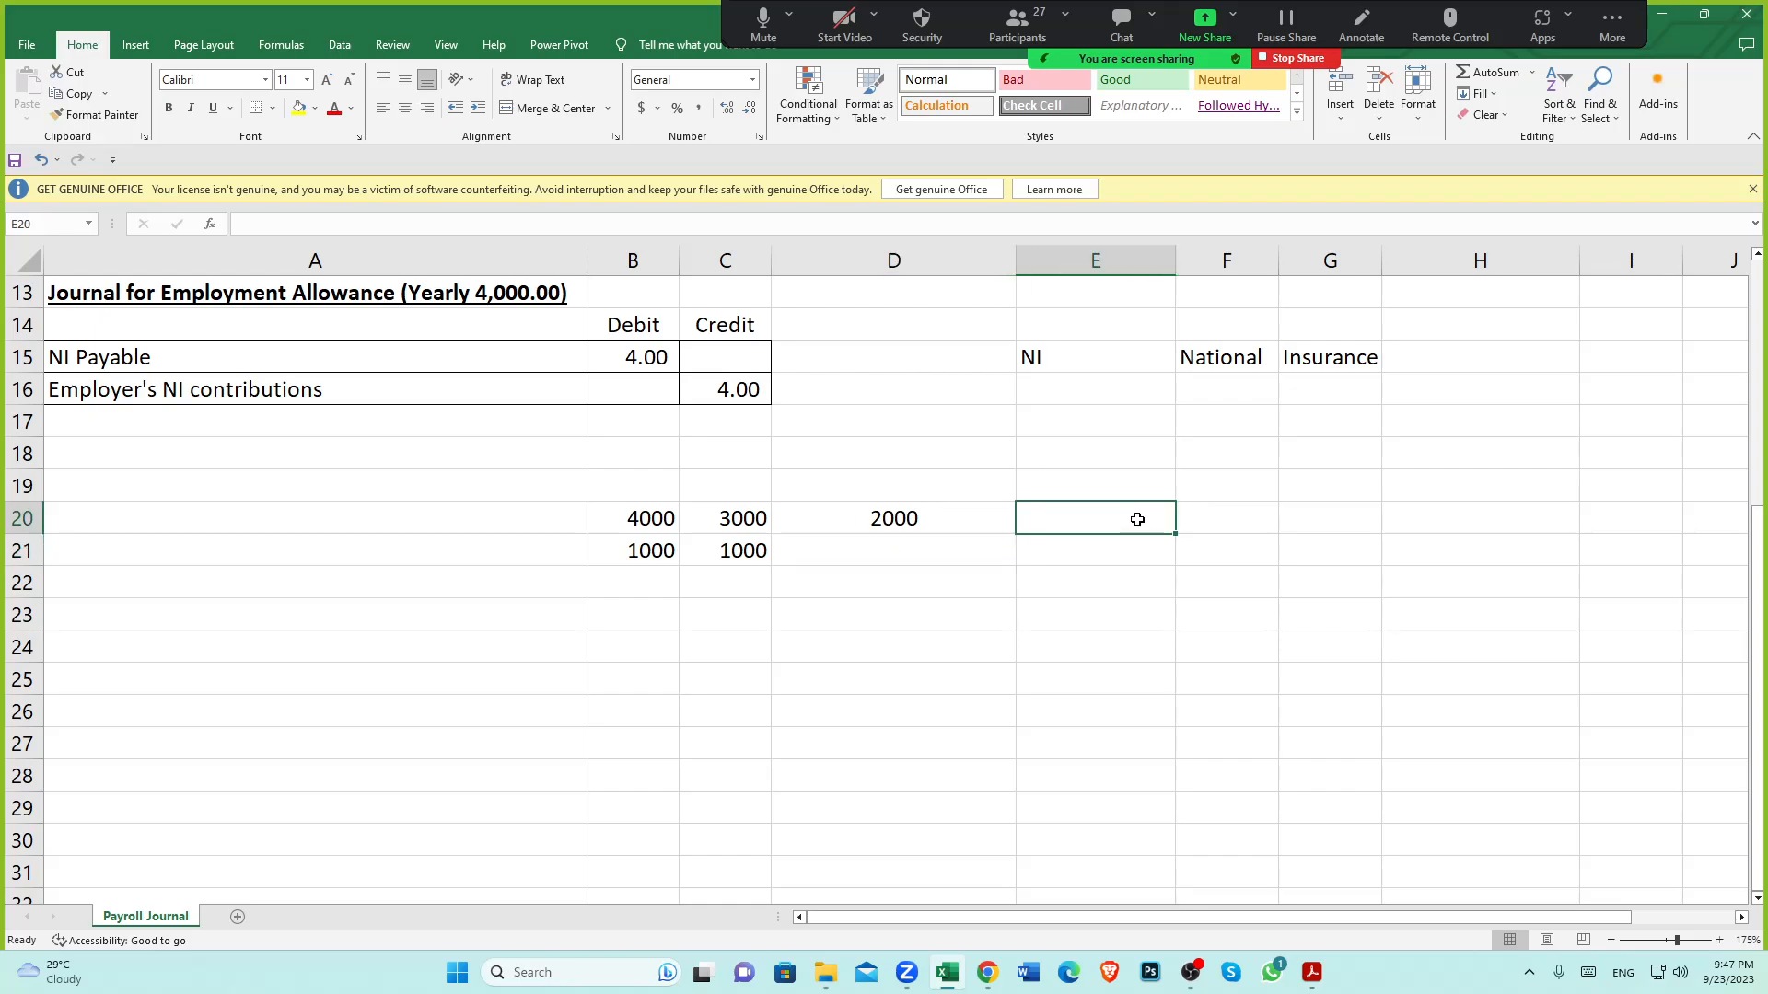
text(500)
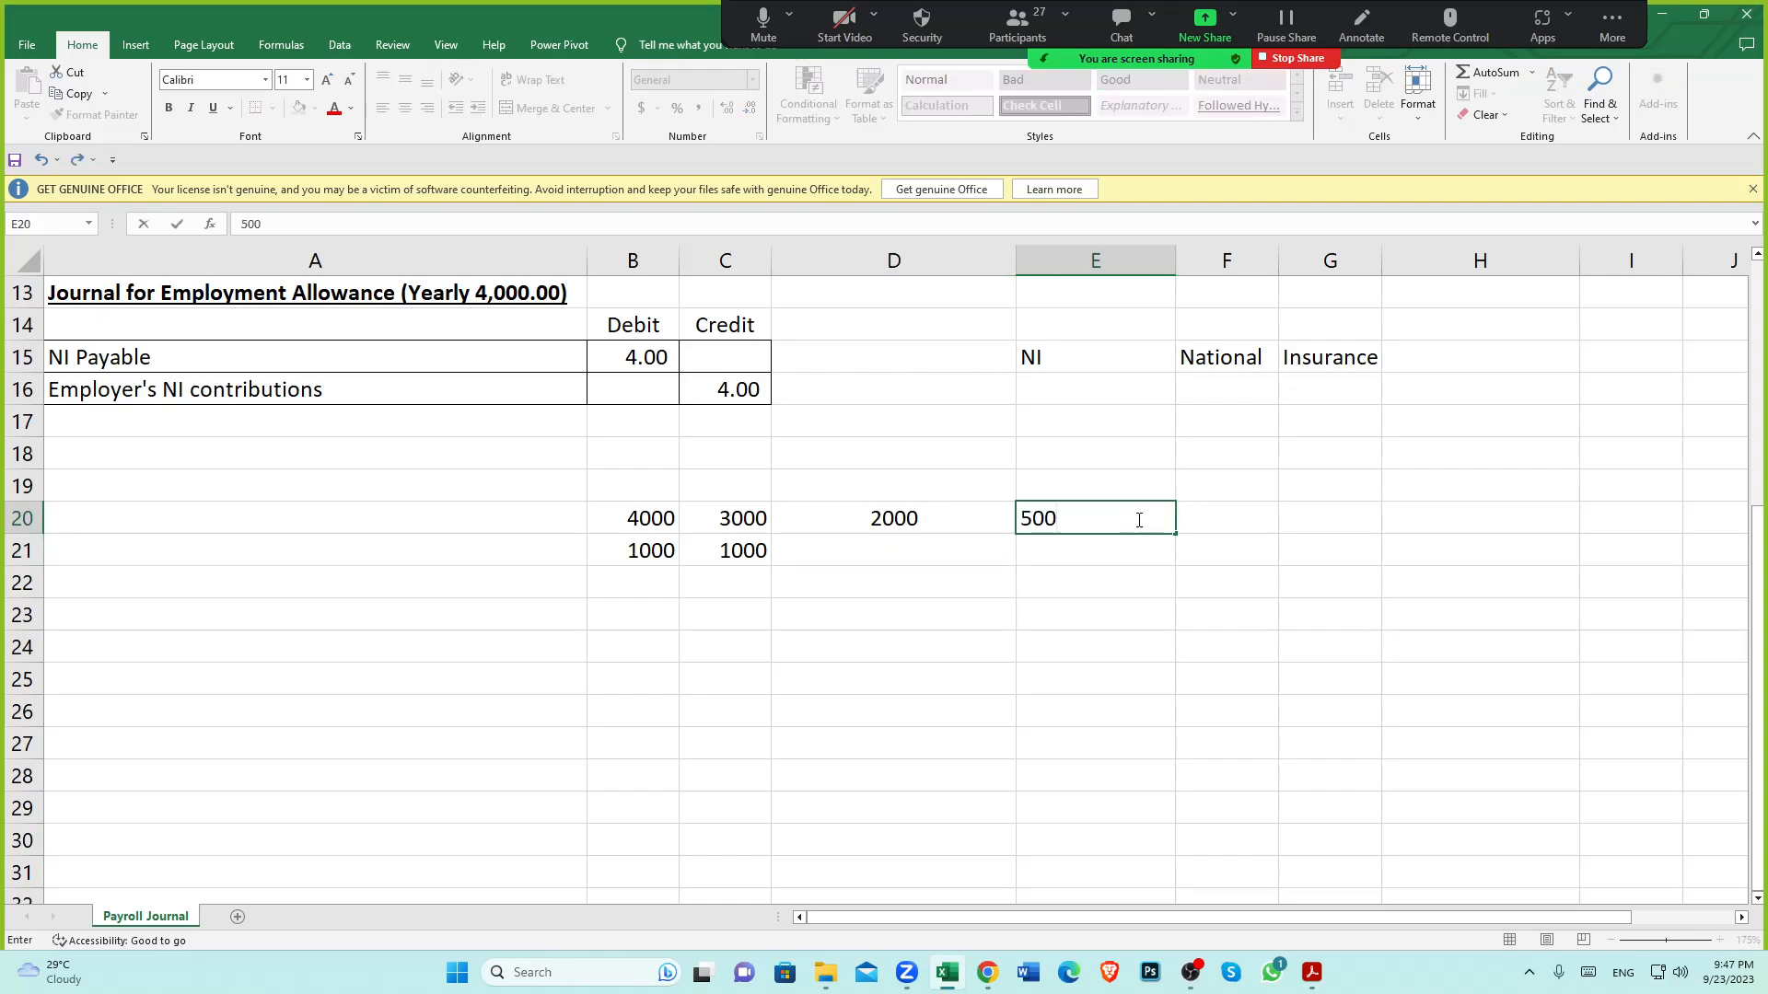
Enter 700 in cell E21 beneath the last example allowance balance
click(1113, 555)
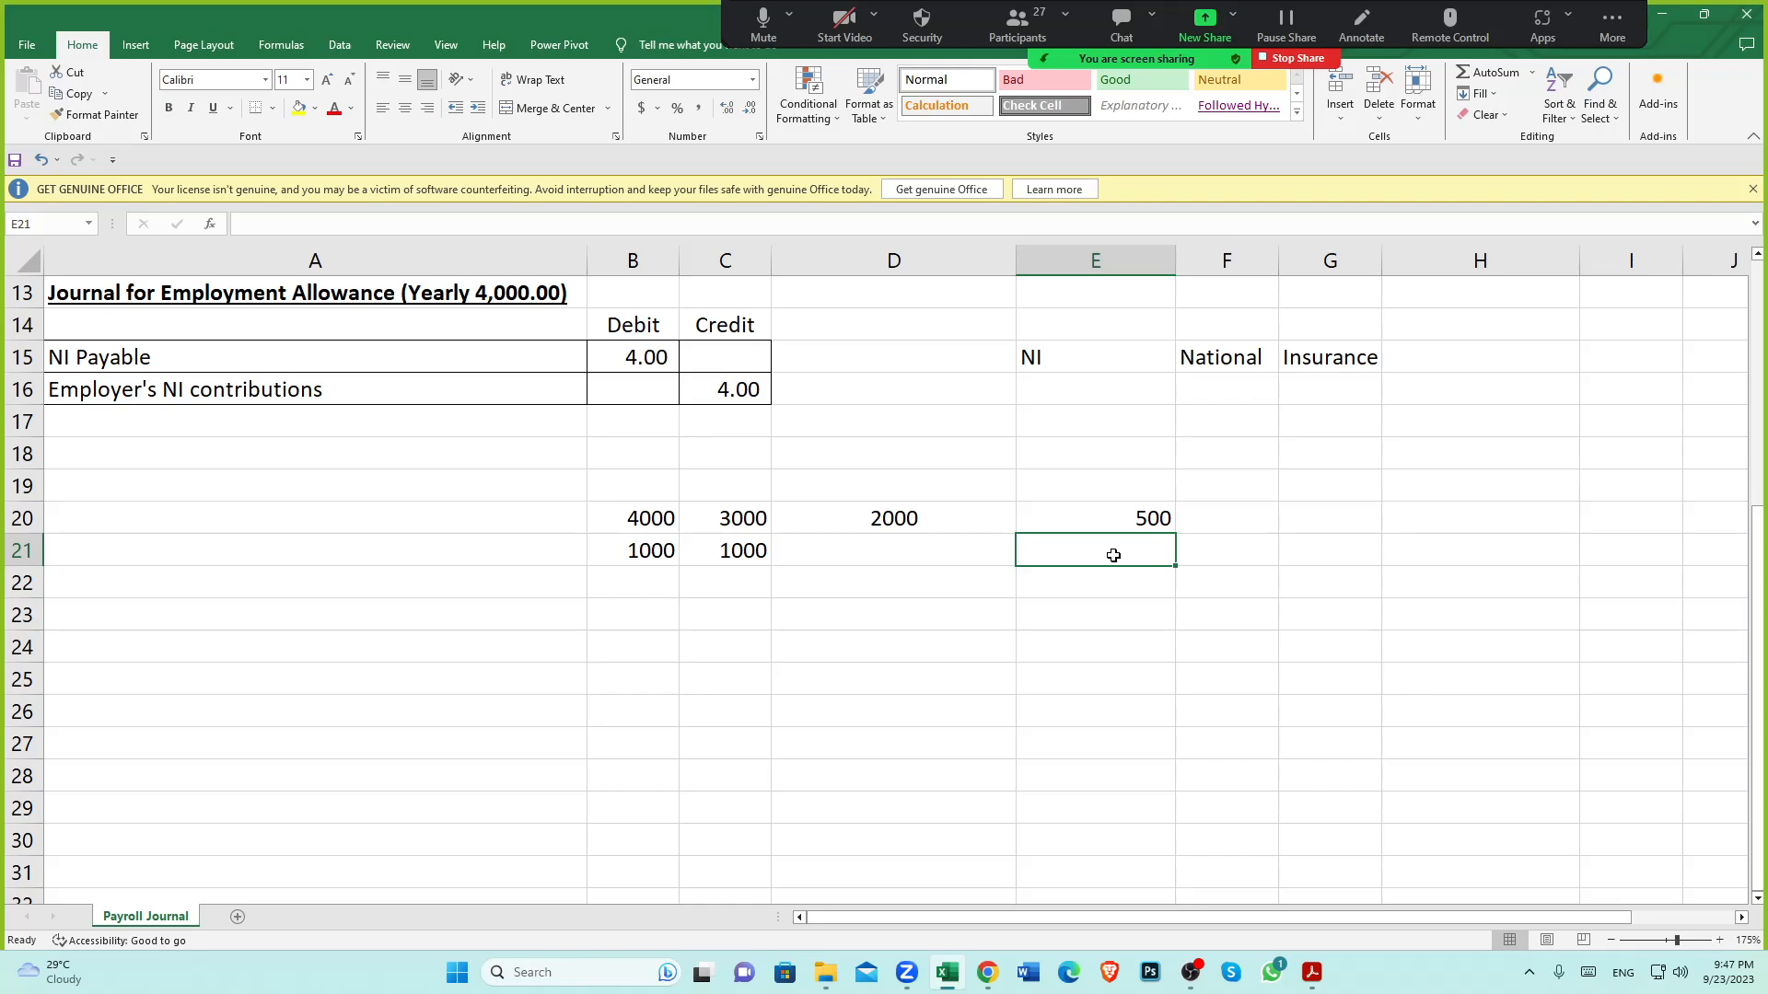
text(7000)
key(BackSpace)
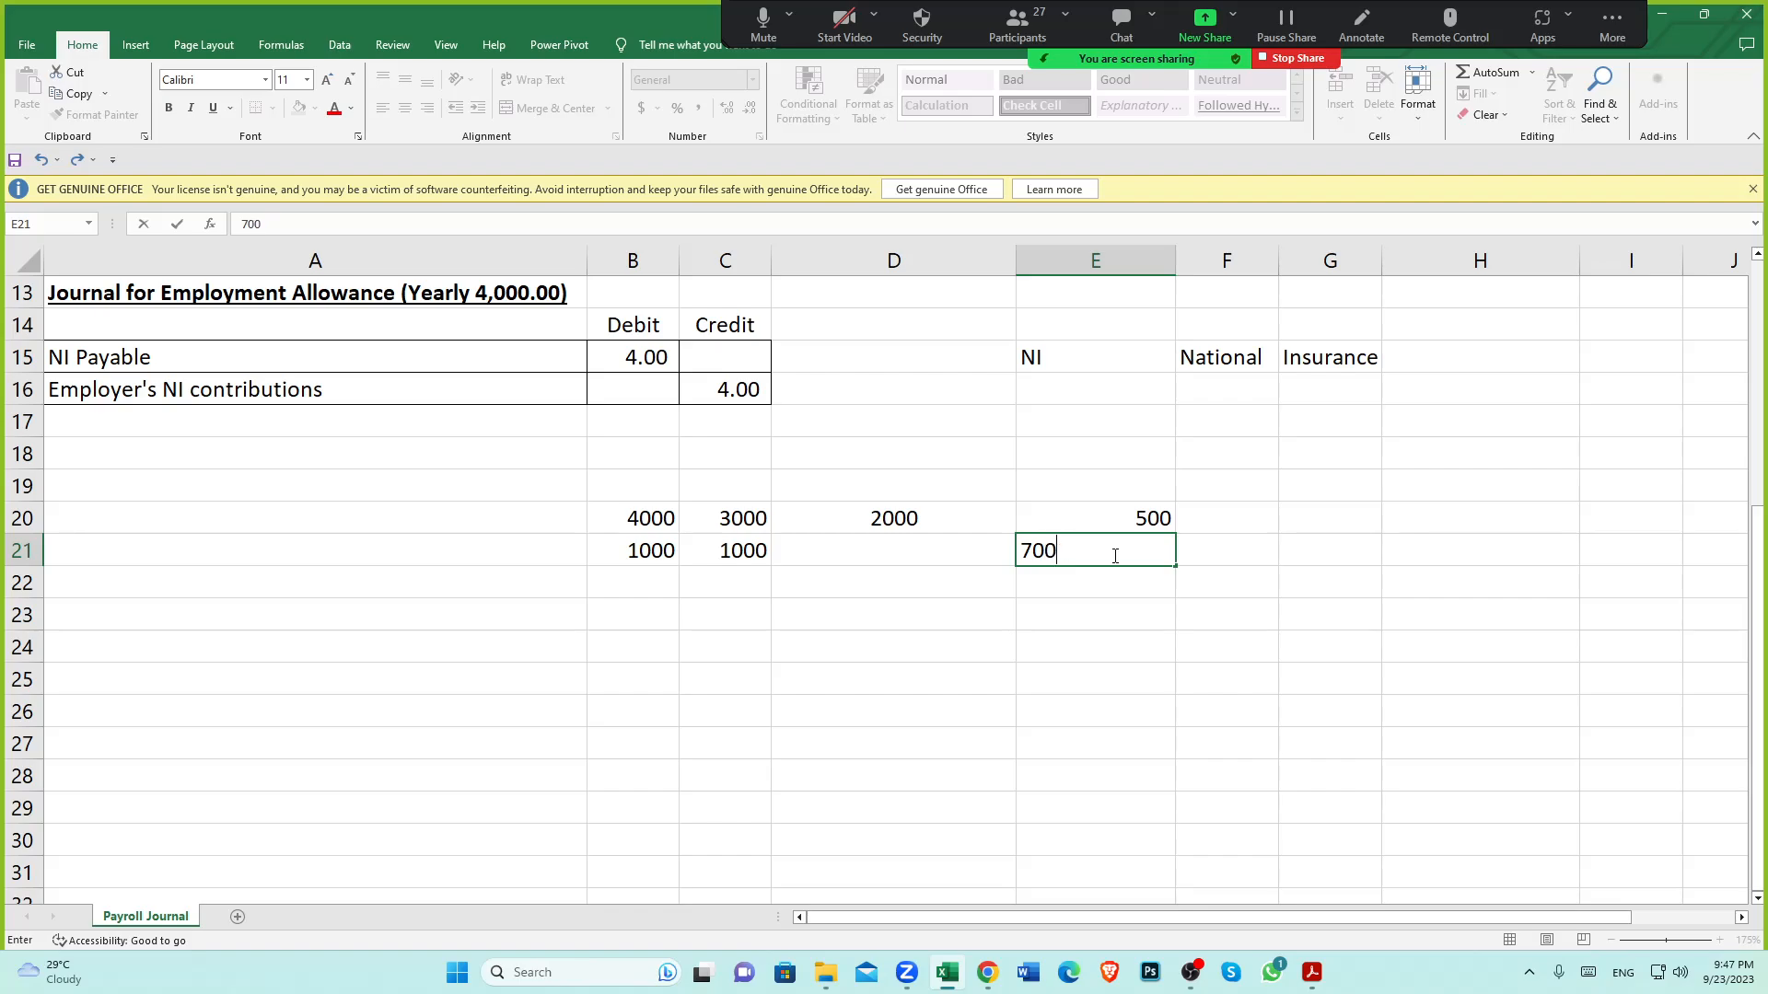
click(1155, 620)
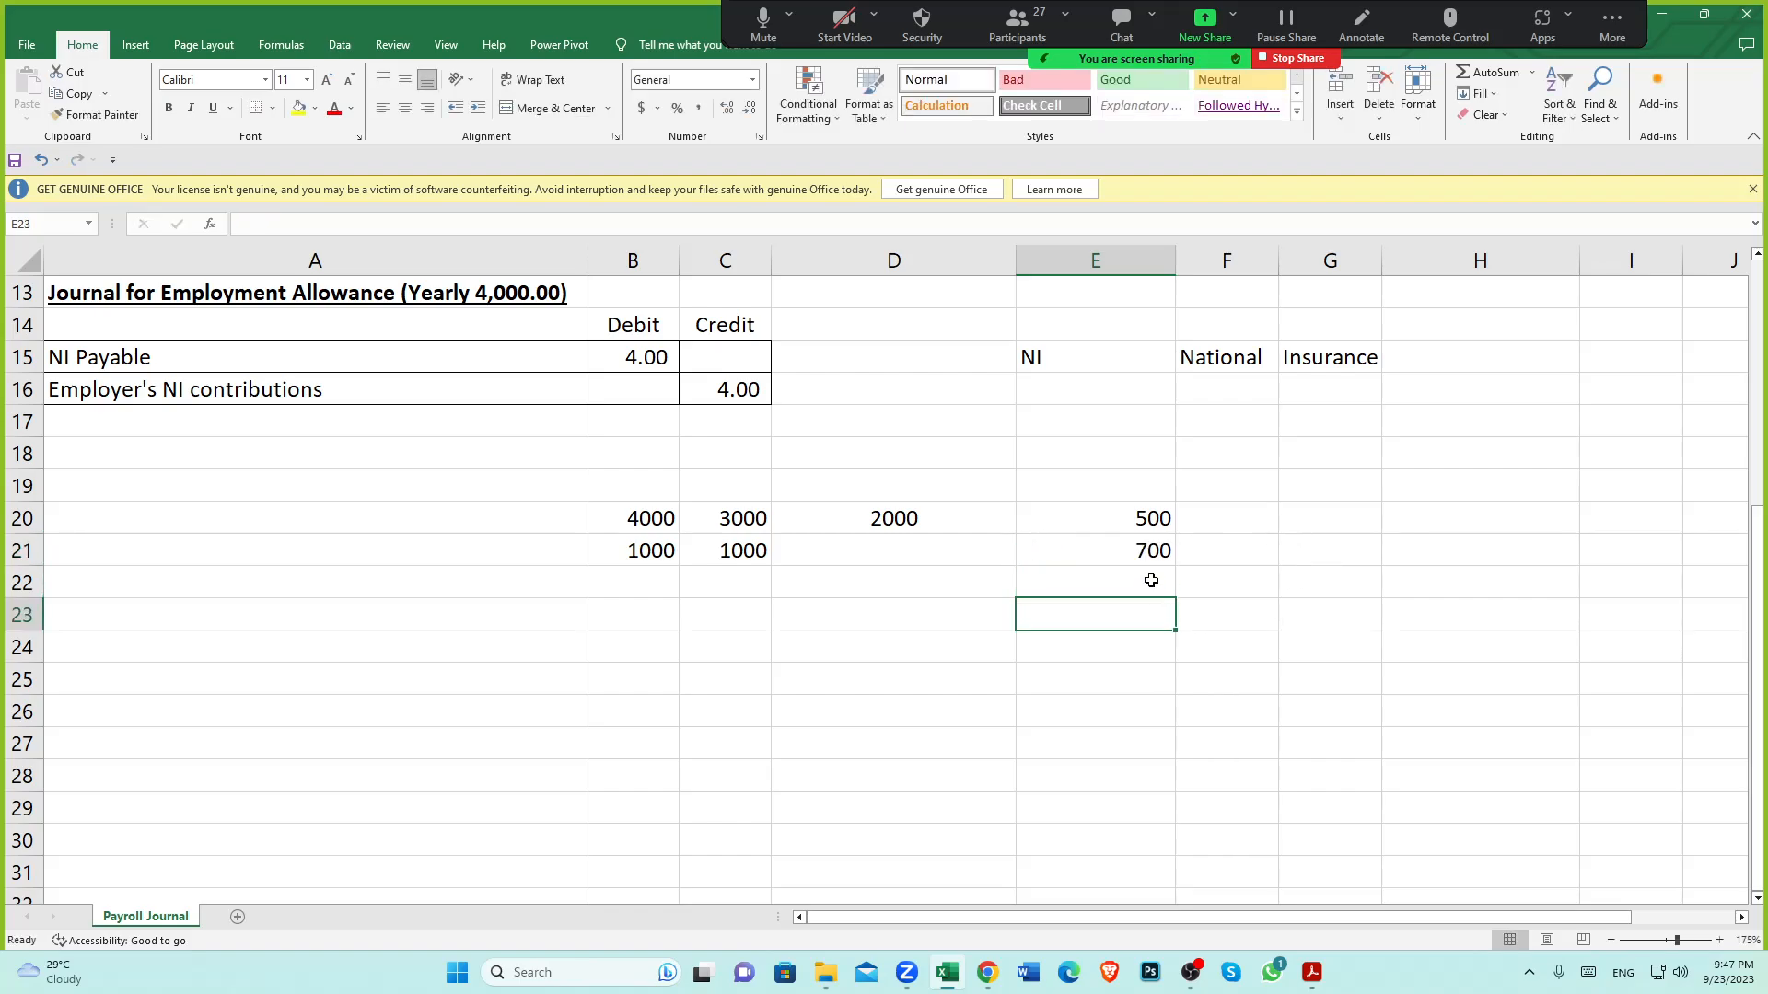
Compare the example figures in E20 and E21 with the Employer's NI contributions line of the month-end payroll journal
click(1144, 520)
click(1144, 549)
scroll(643, 423, up, 3)
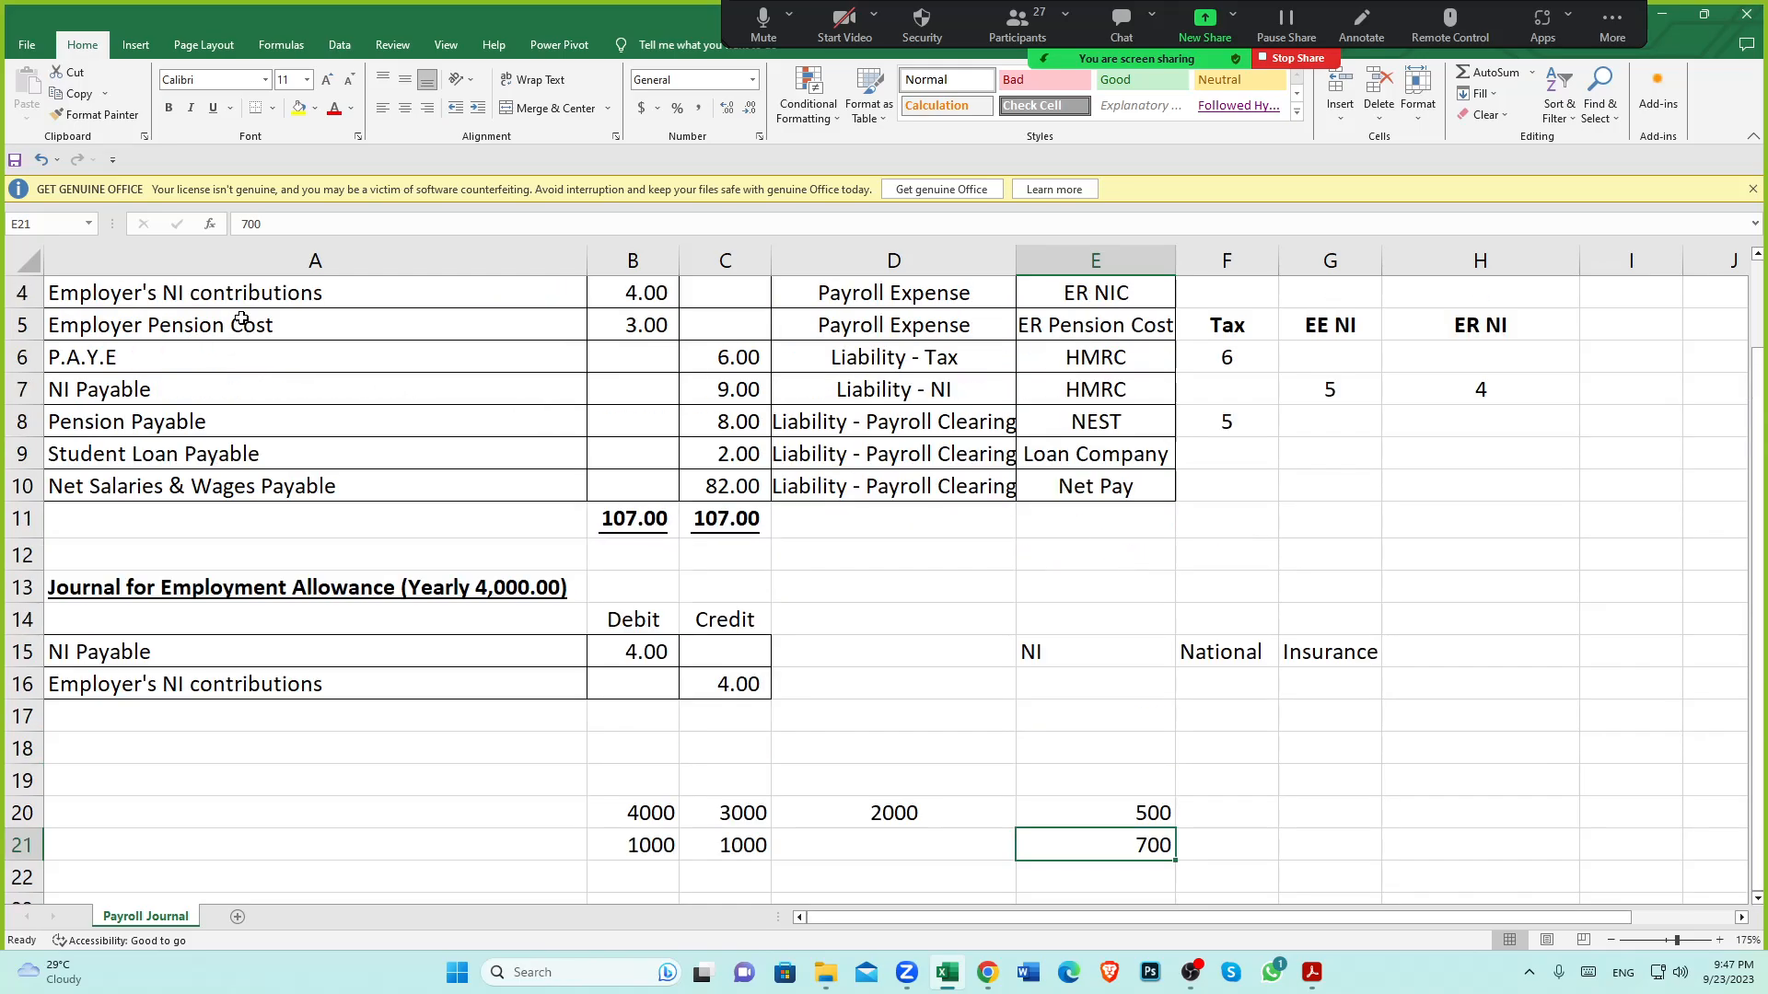
scroll(241, 319, up, 1)
click(288, 393)
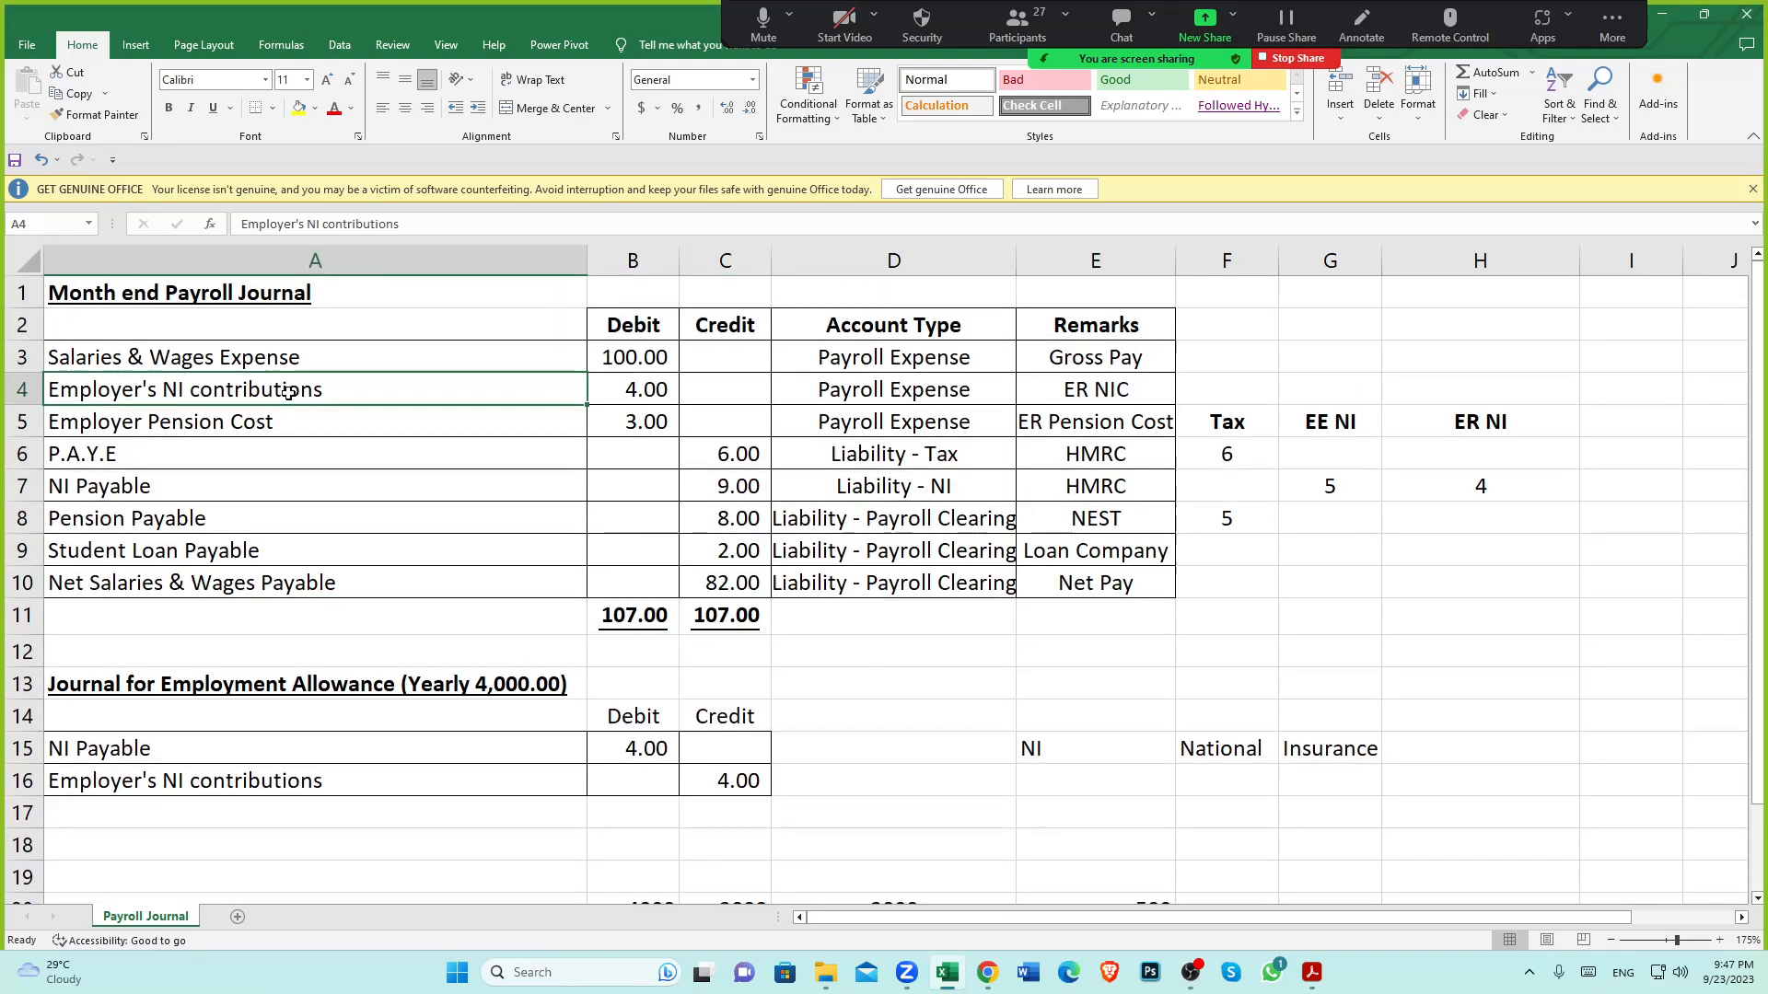
scroll(866, 506, down, 5)
click(1147, 454)
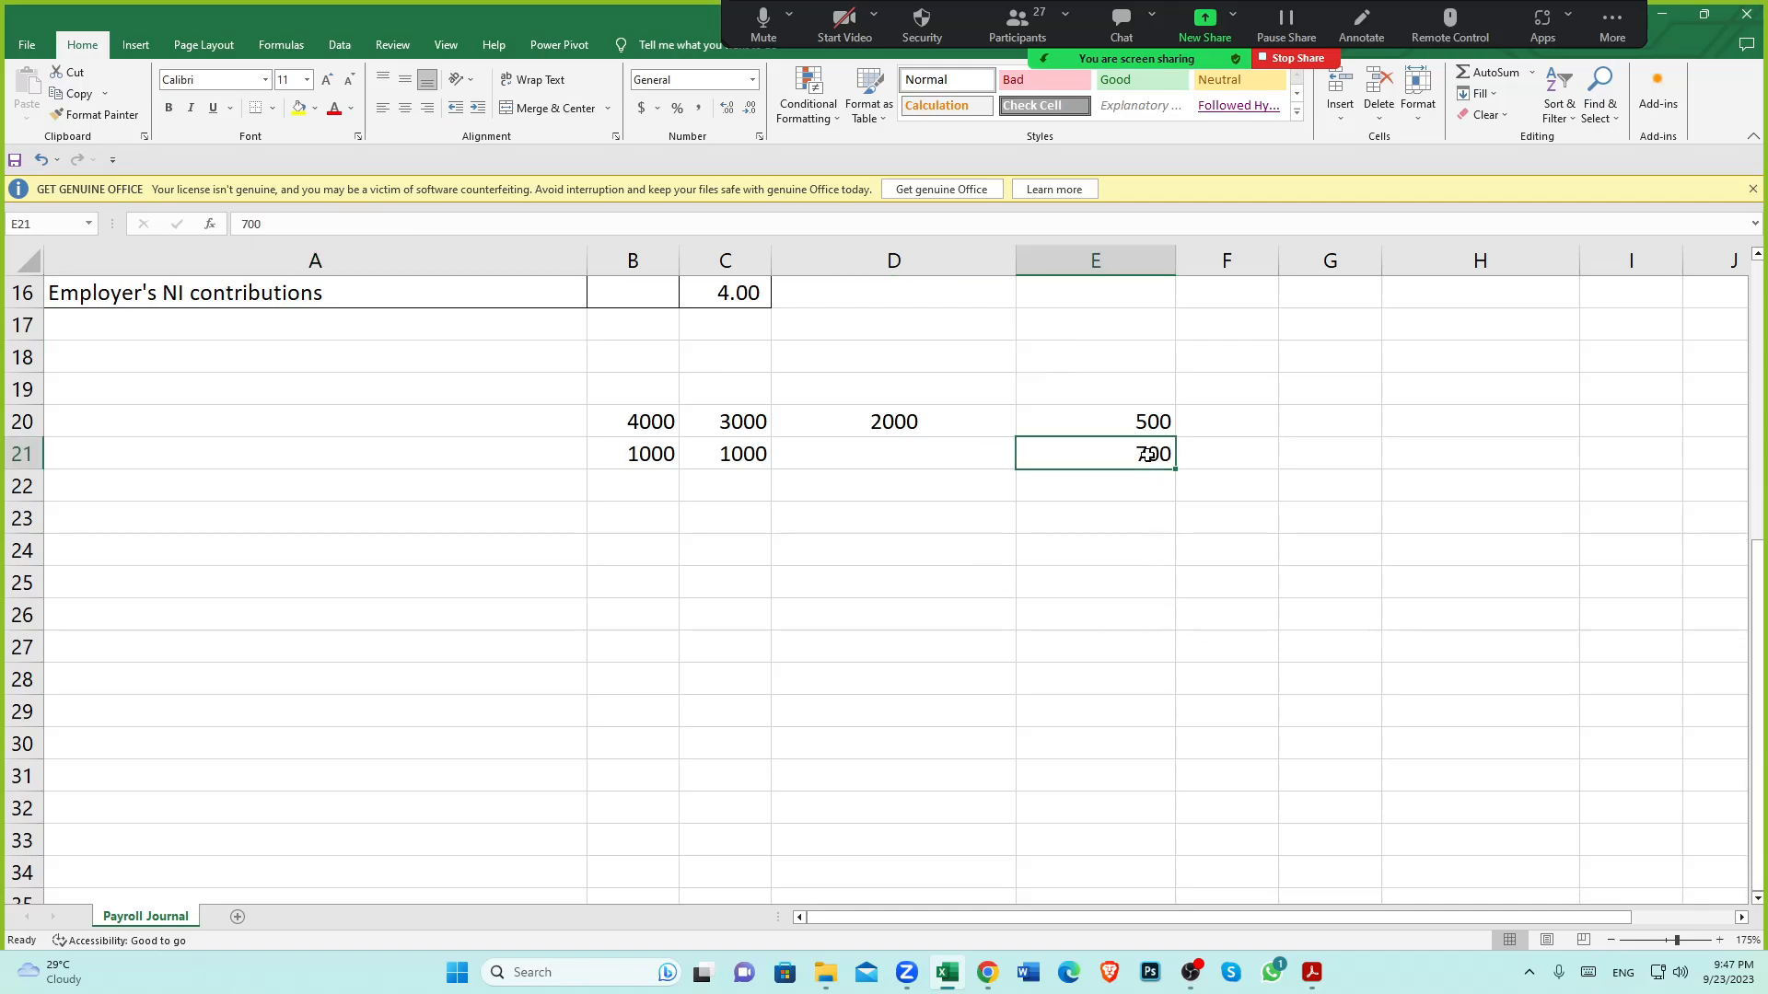
Review the remaining allowance in E20 against the employer's NI figure in E21, below the Employment Allowance journal
scroll(1146, 454, up, 1)
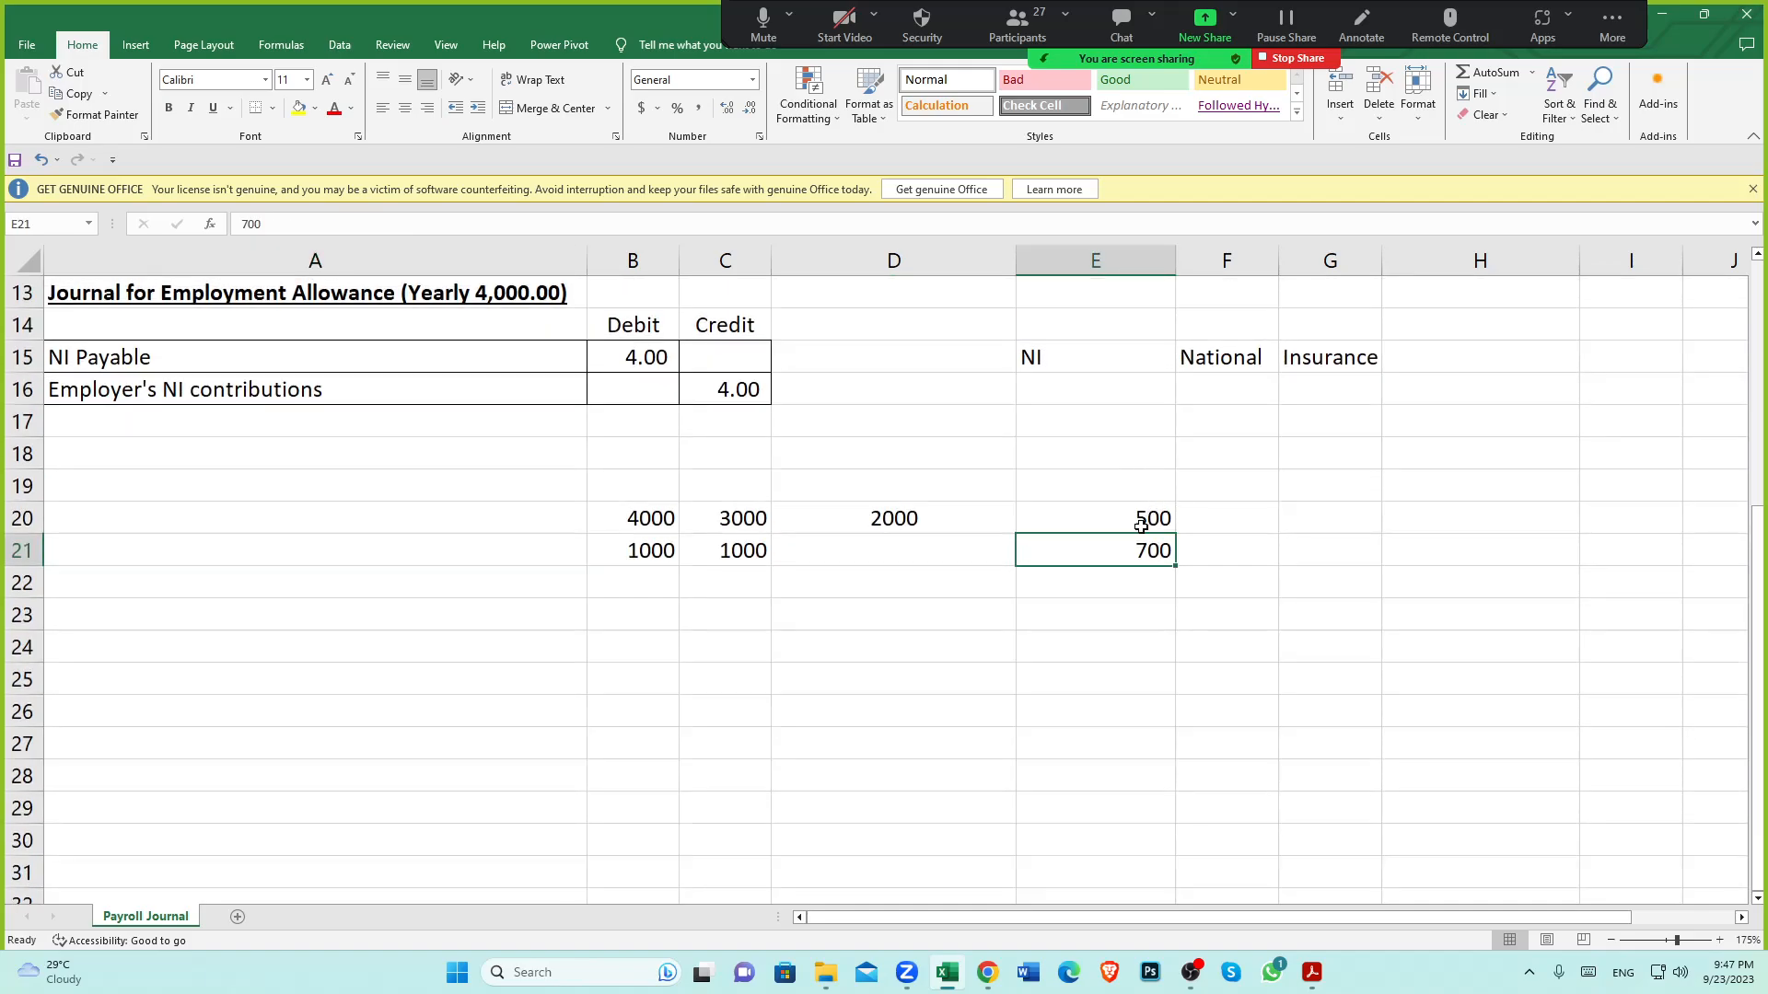
click(1132, 522)
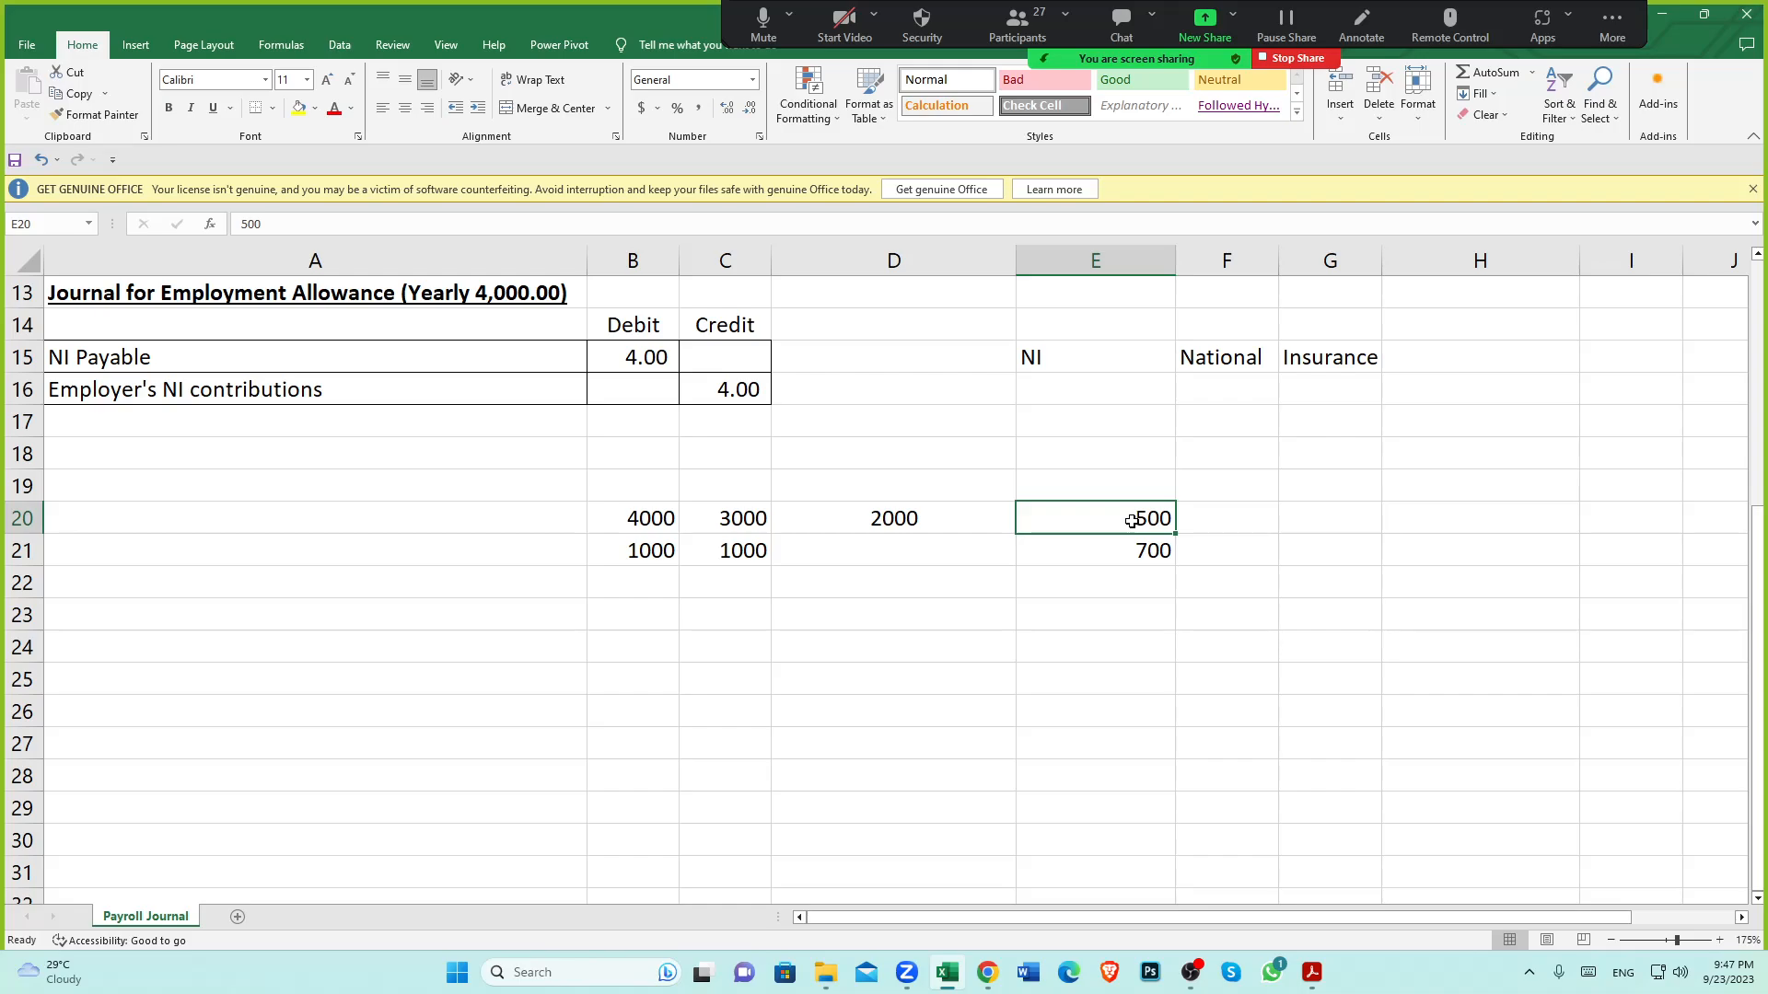
click(1131, 549)
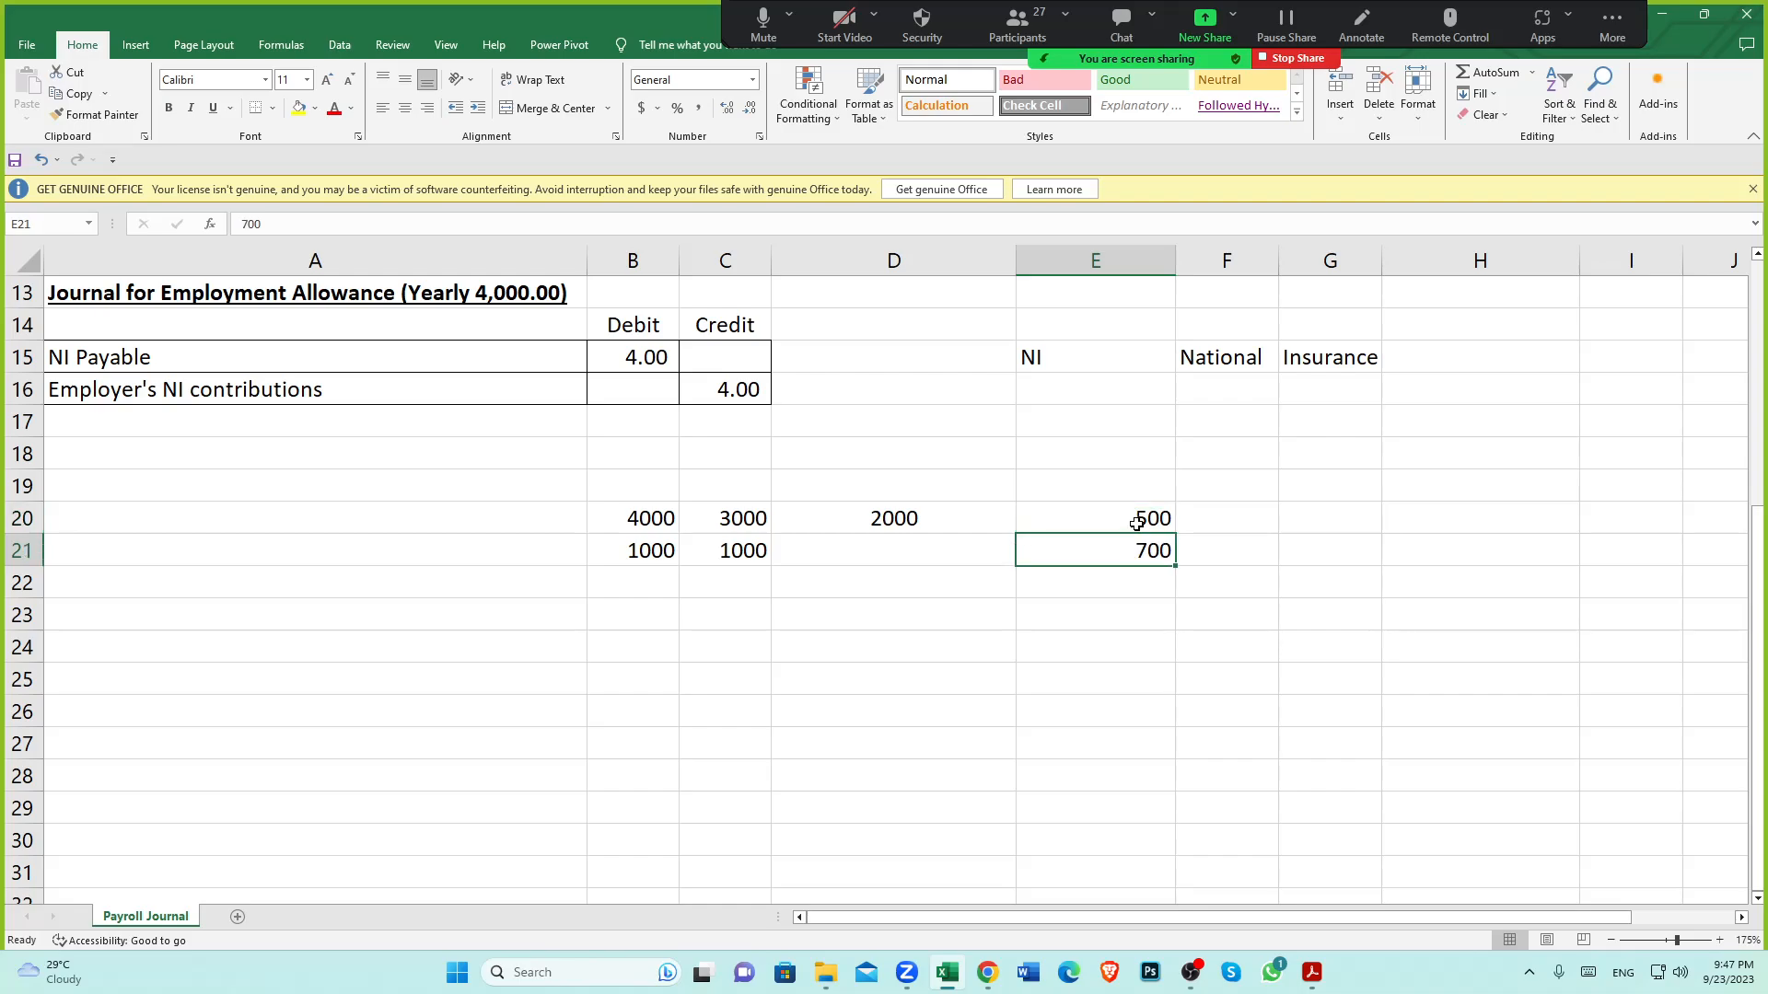
click(1138, 523)
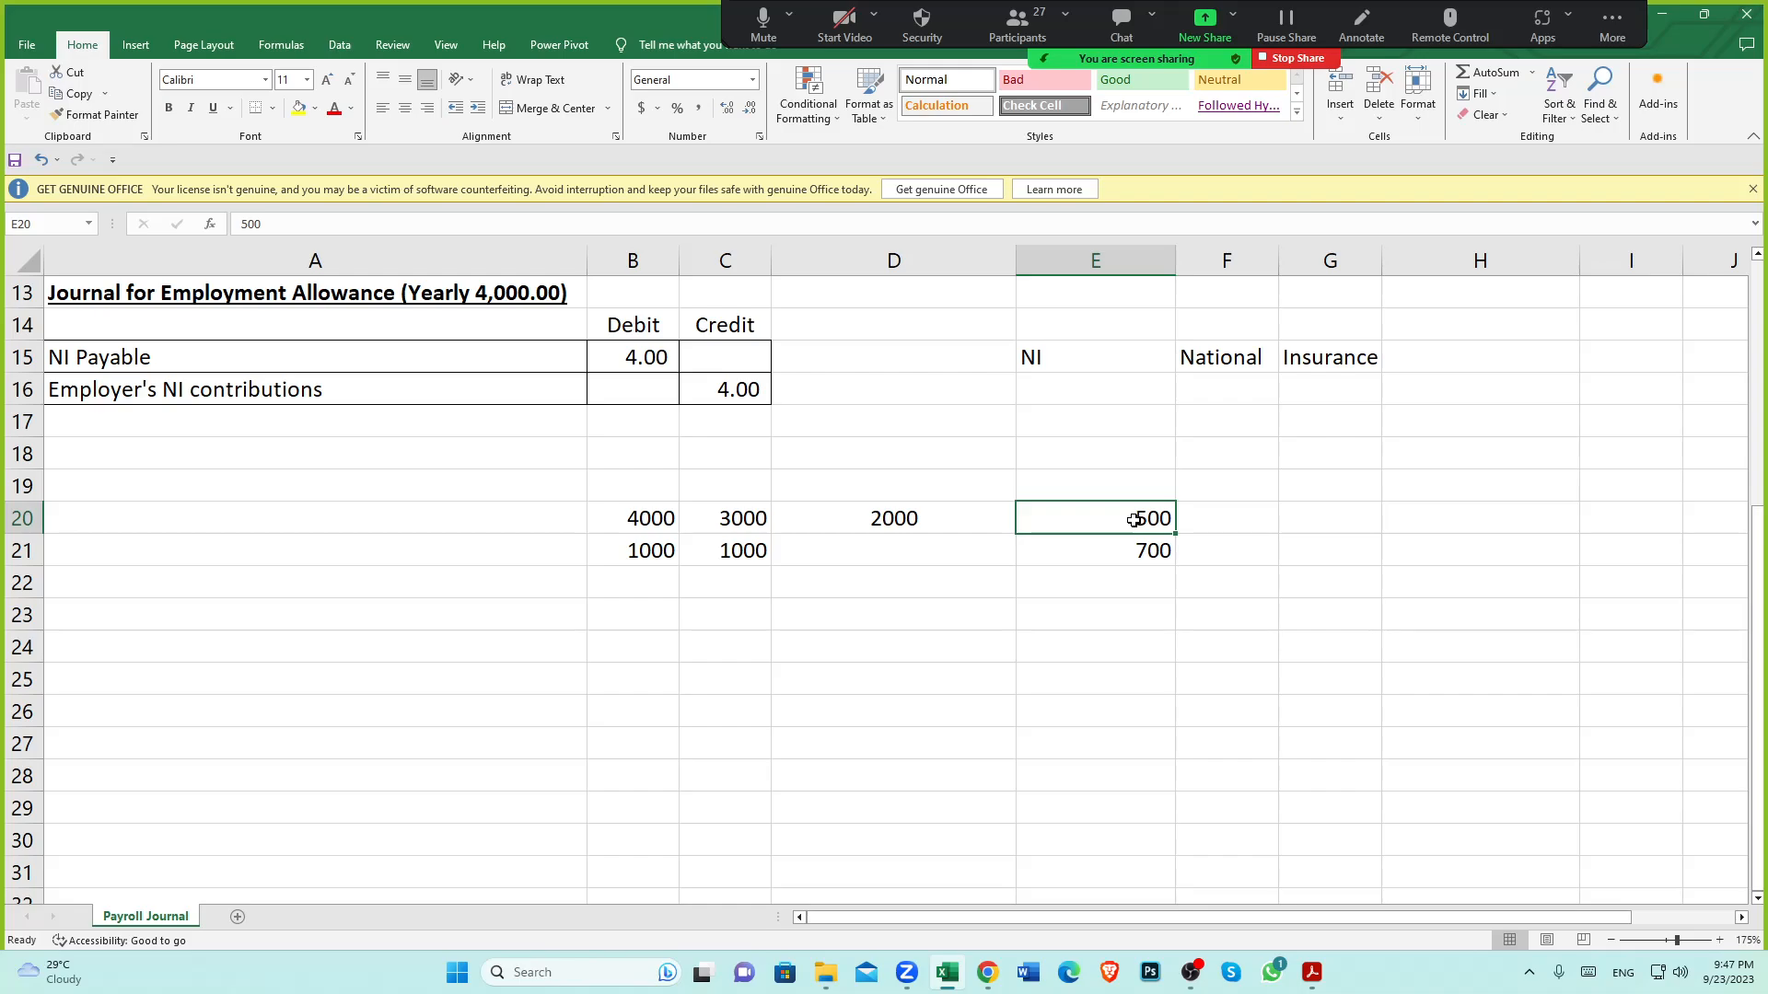
click(1136, 556)
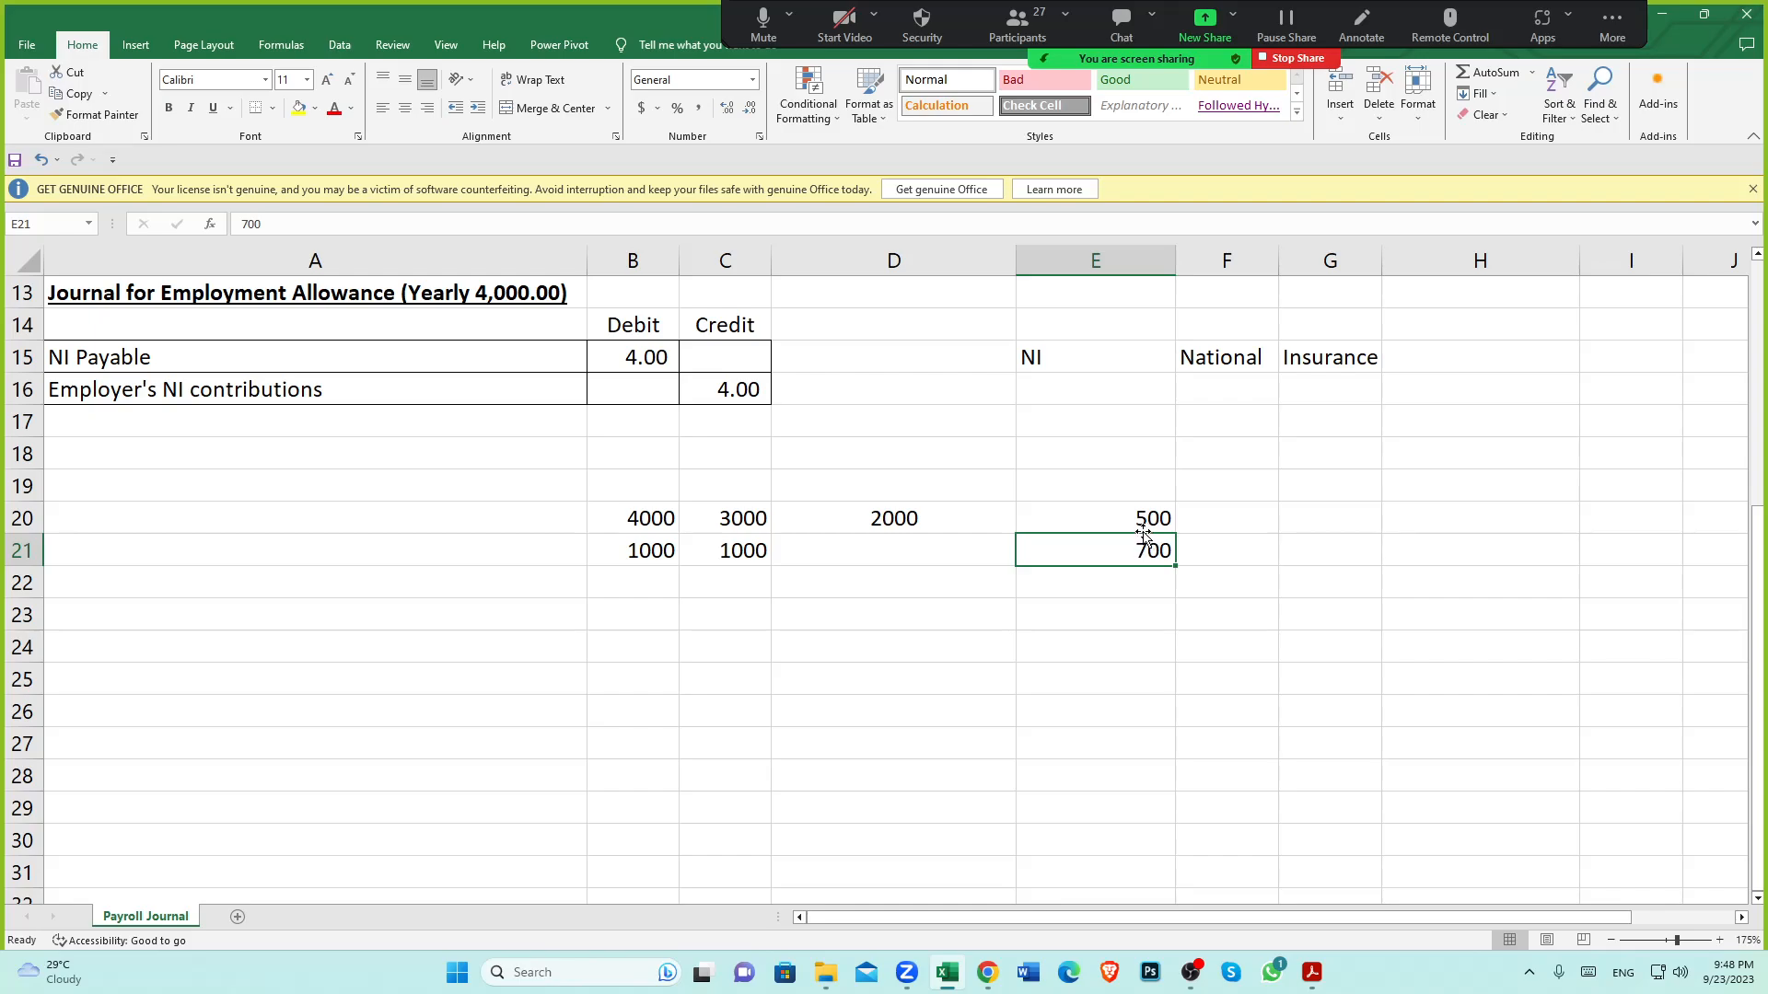
Compare the remaining allowance in E20 with the larger employer's NI figure in E21
click(1139, 519)
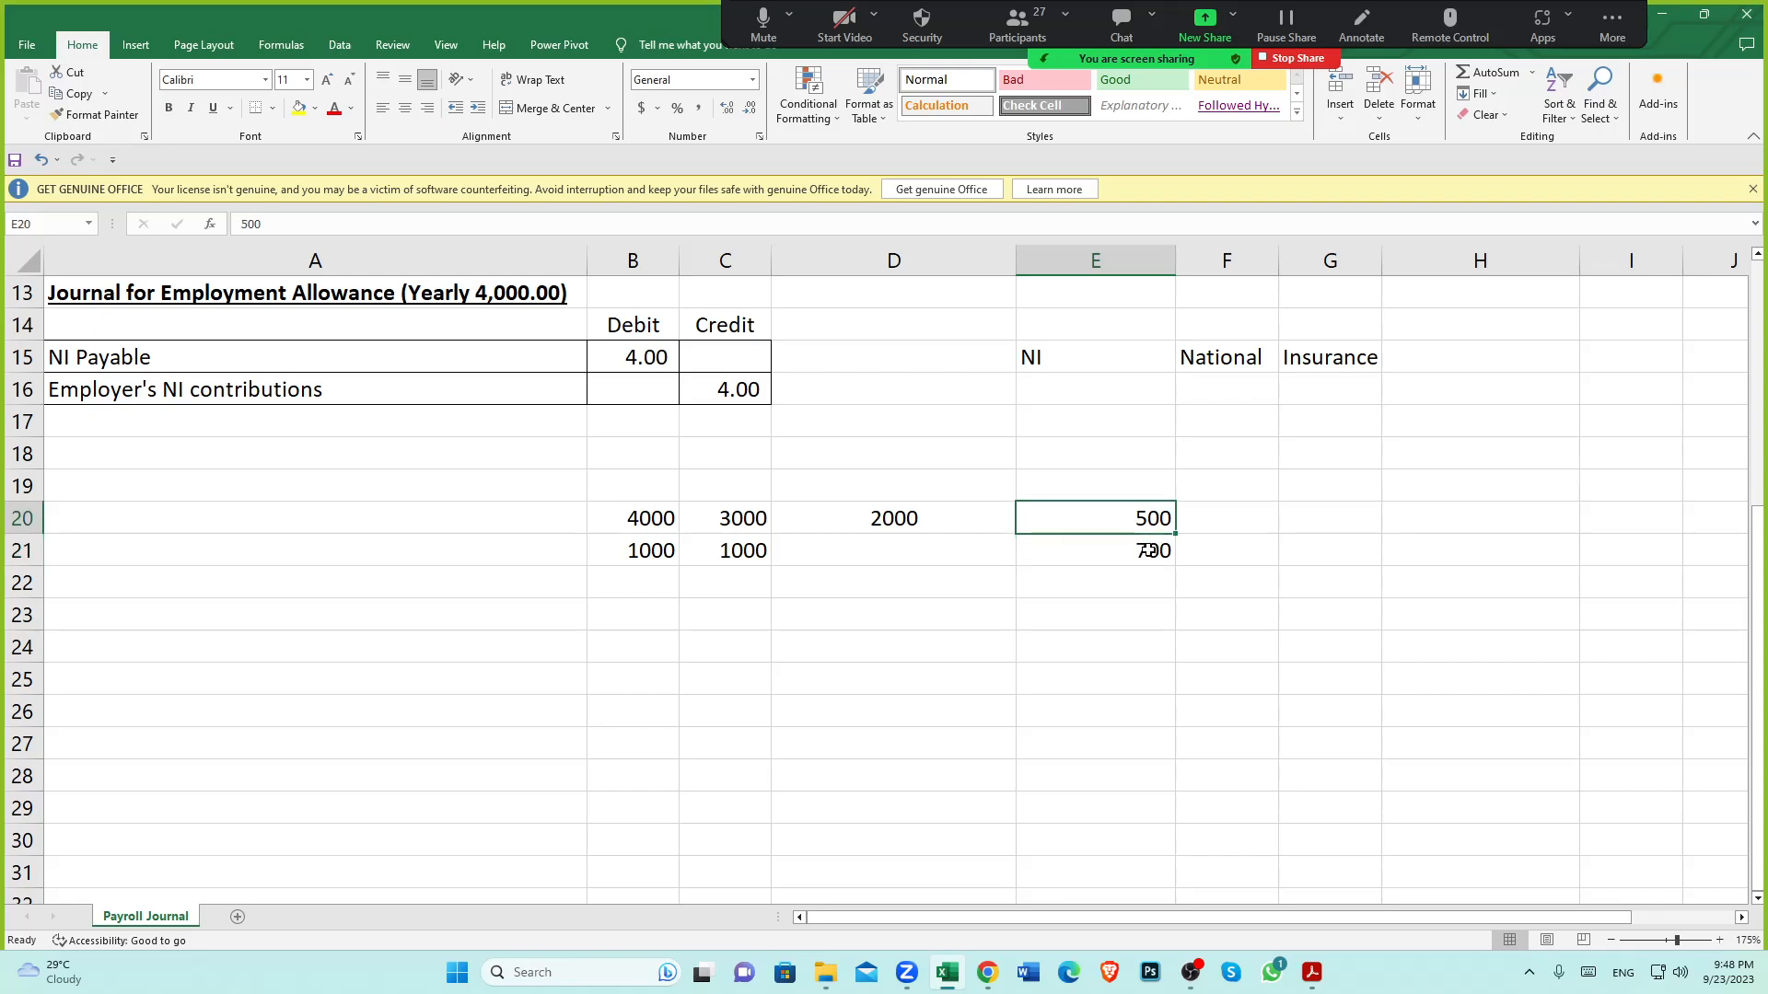
click(1150, 553)
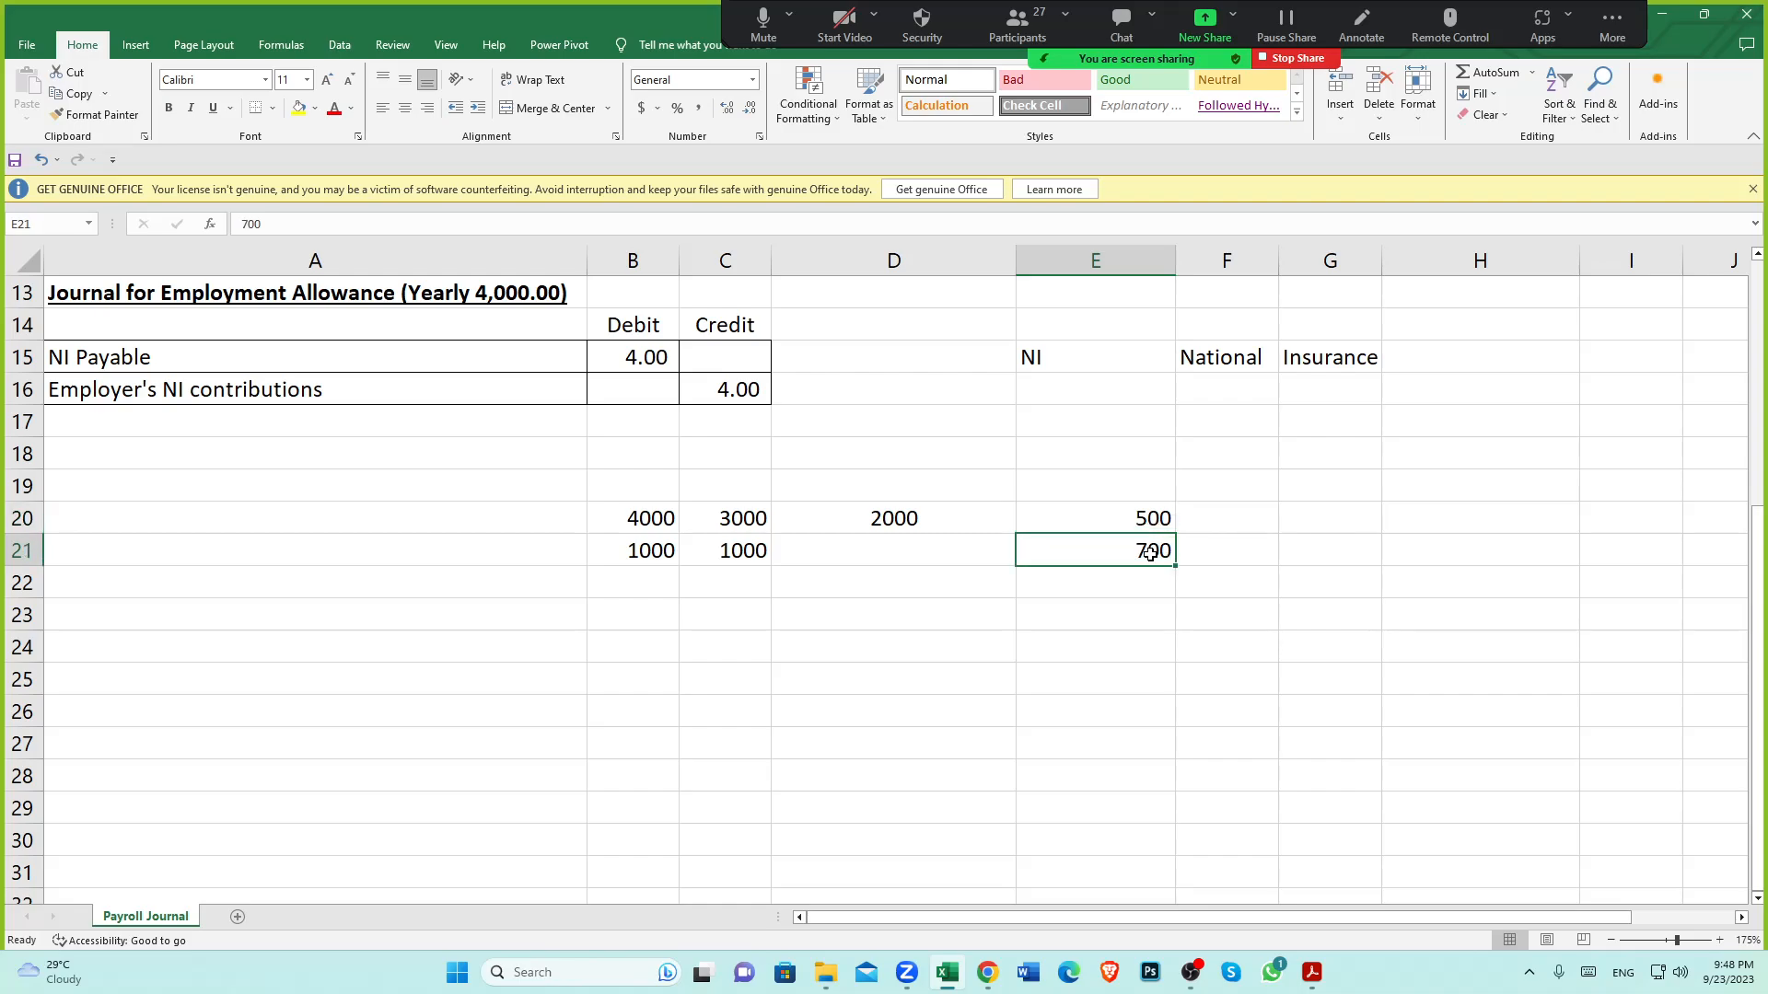
click(1130, 521)
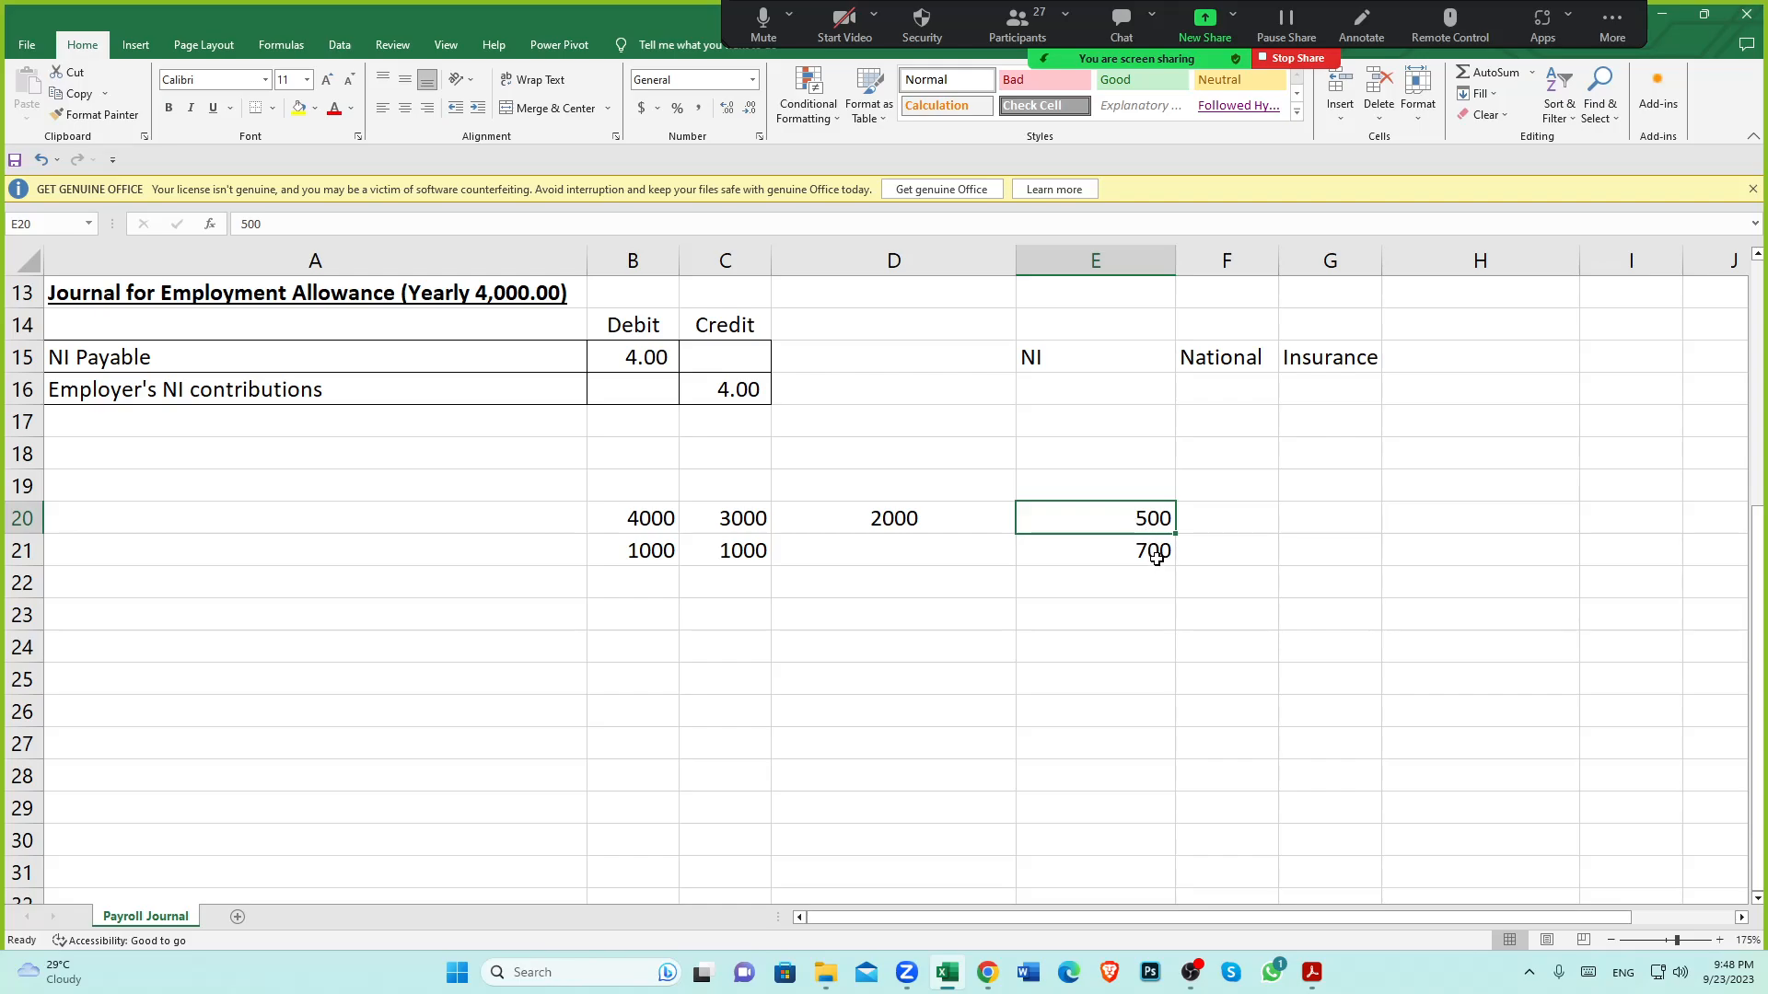
click(1150, 551)
click(1142, 518)
click(1135, 554)
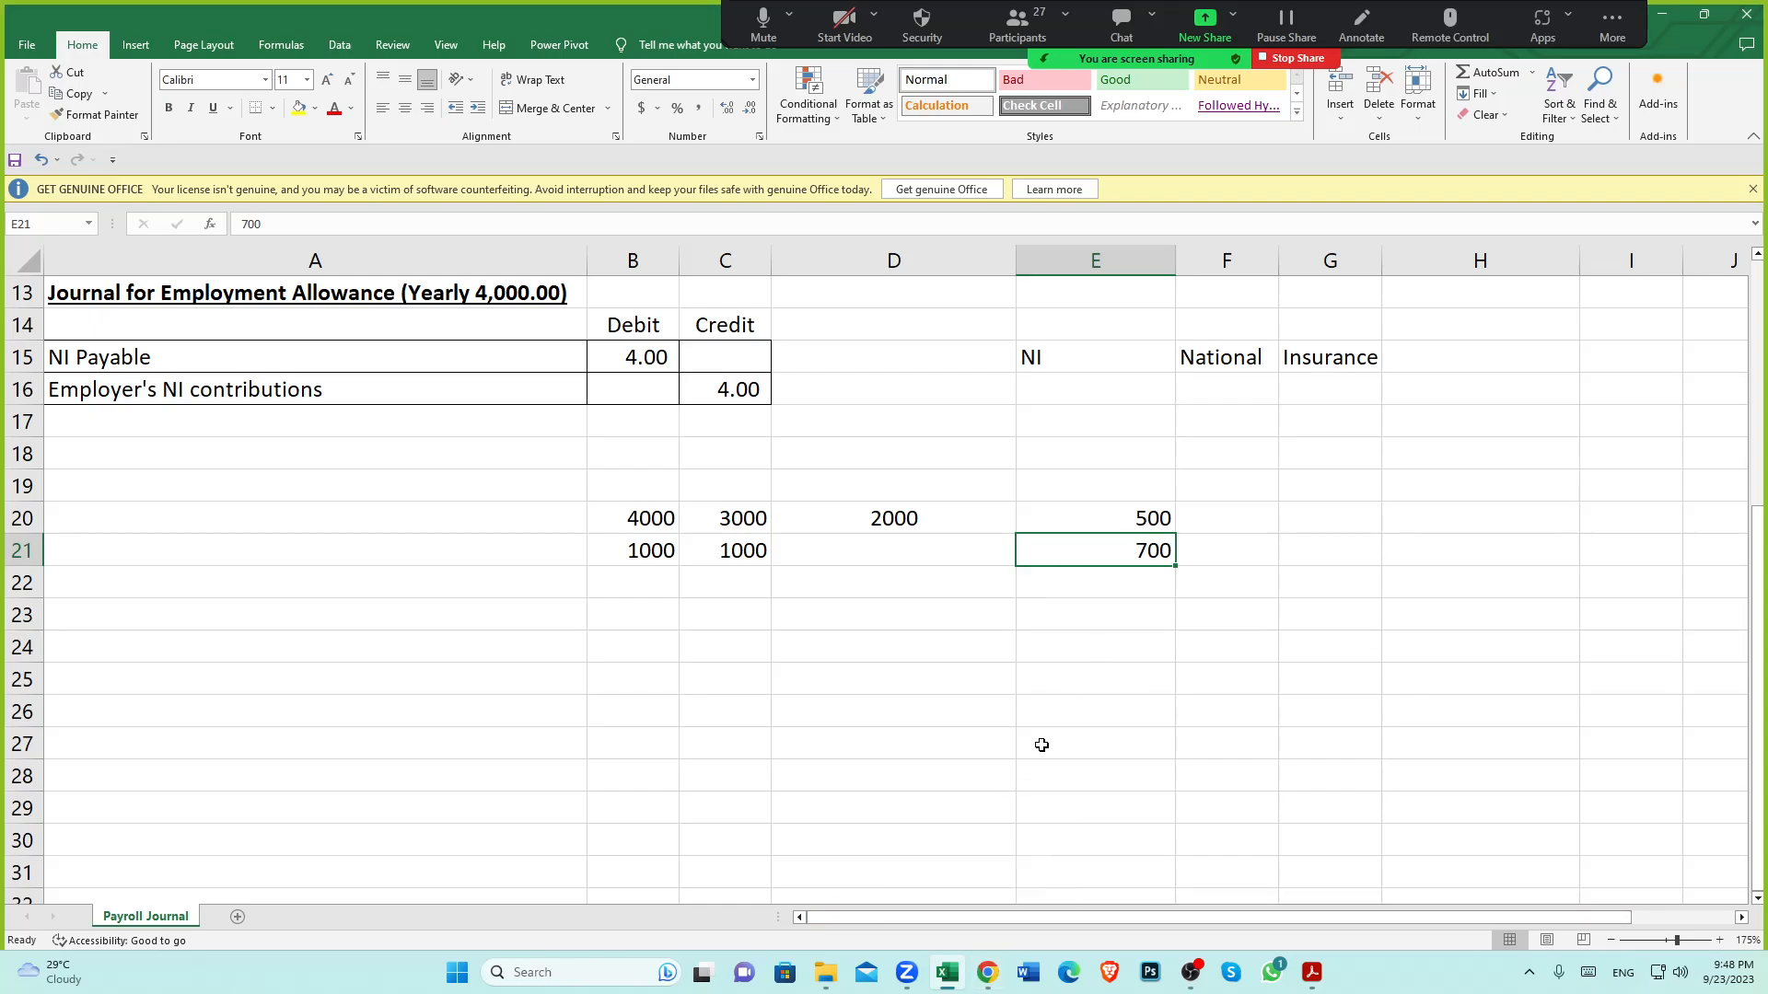
Check the PAYROLL JAN 2020 manual journal in Xero against the example figures in E20 and E21 of the Excel sheet
click(987, 972)
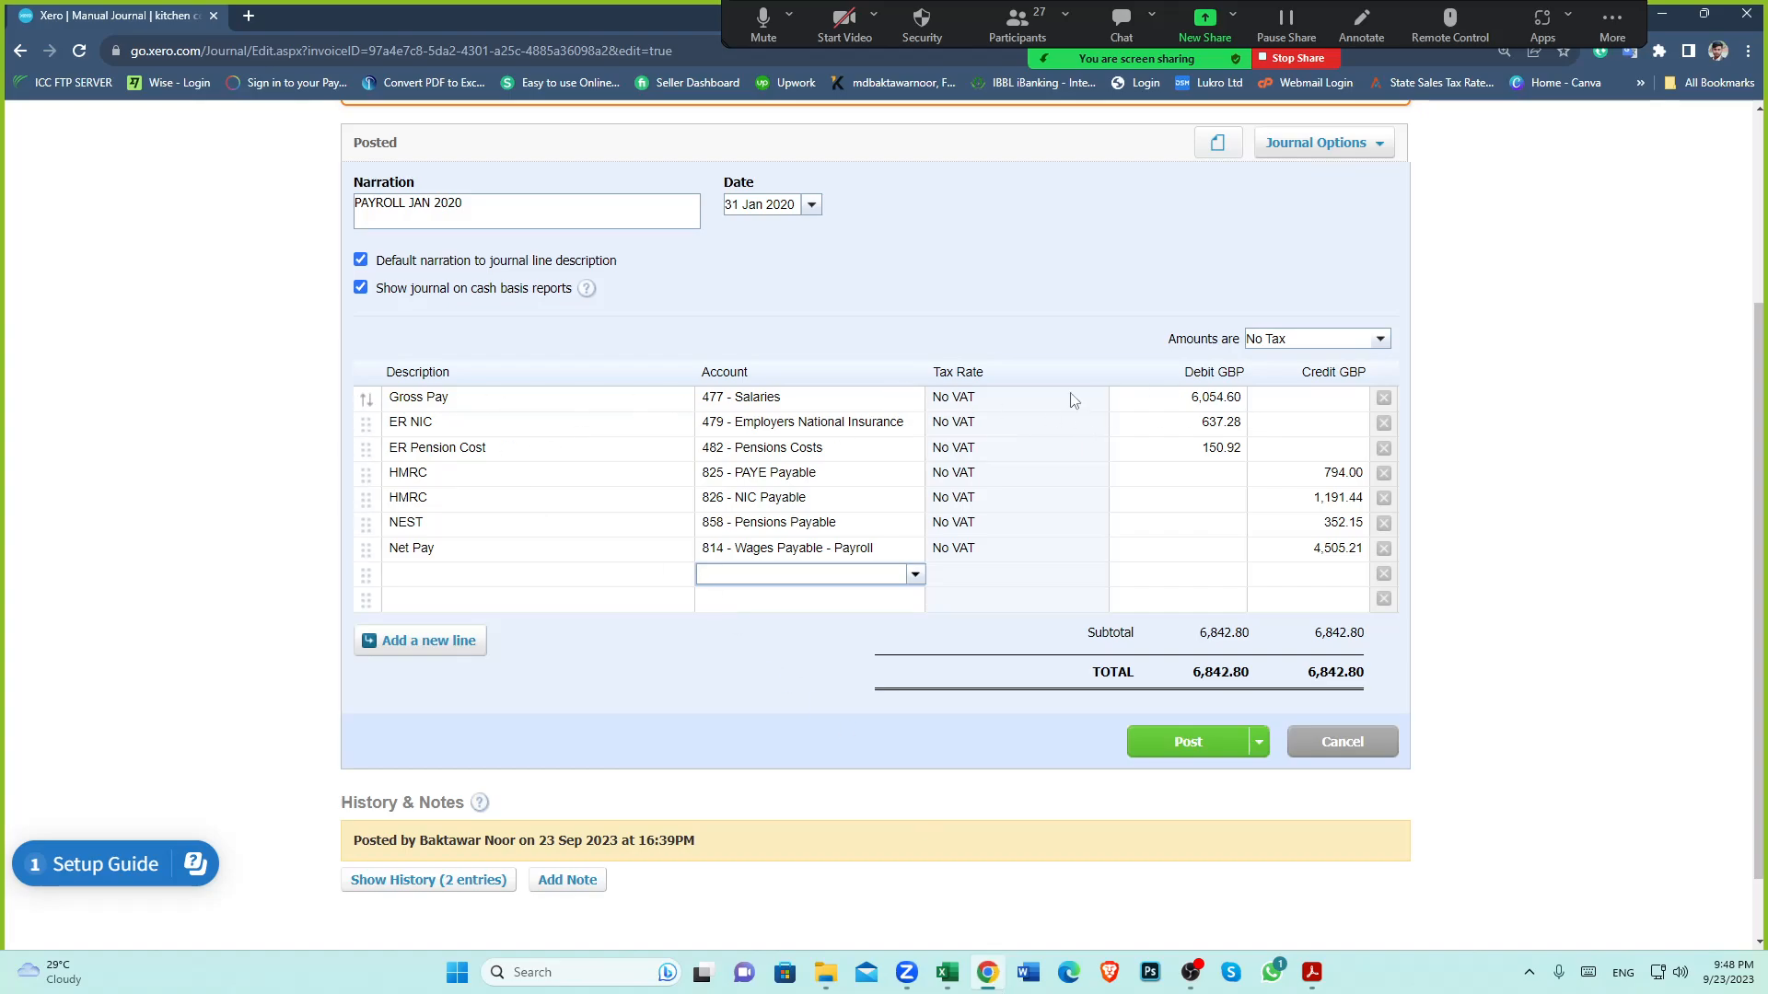
click(955, 969)
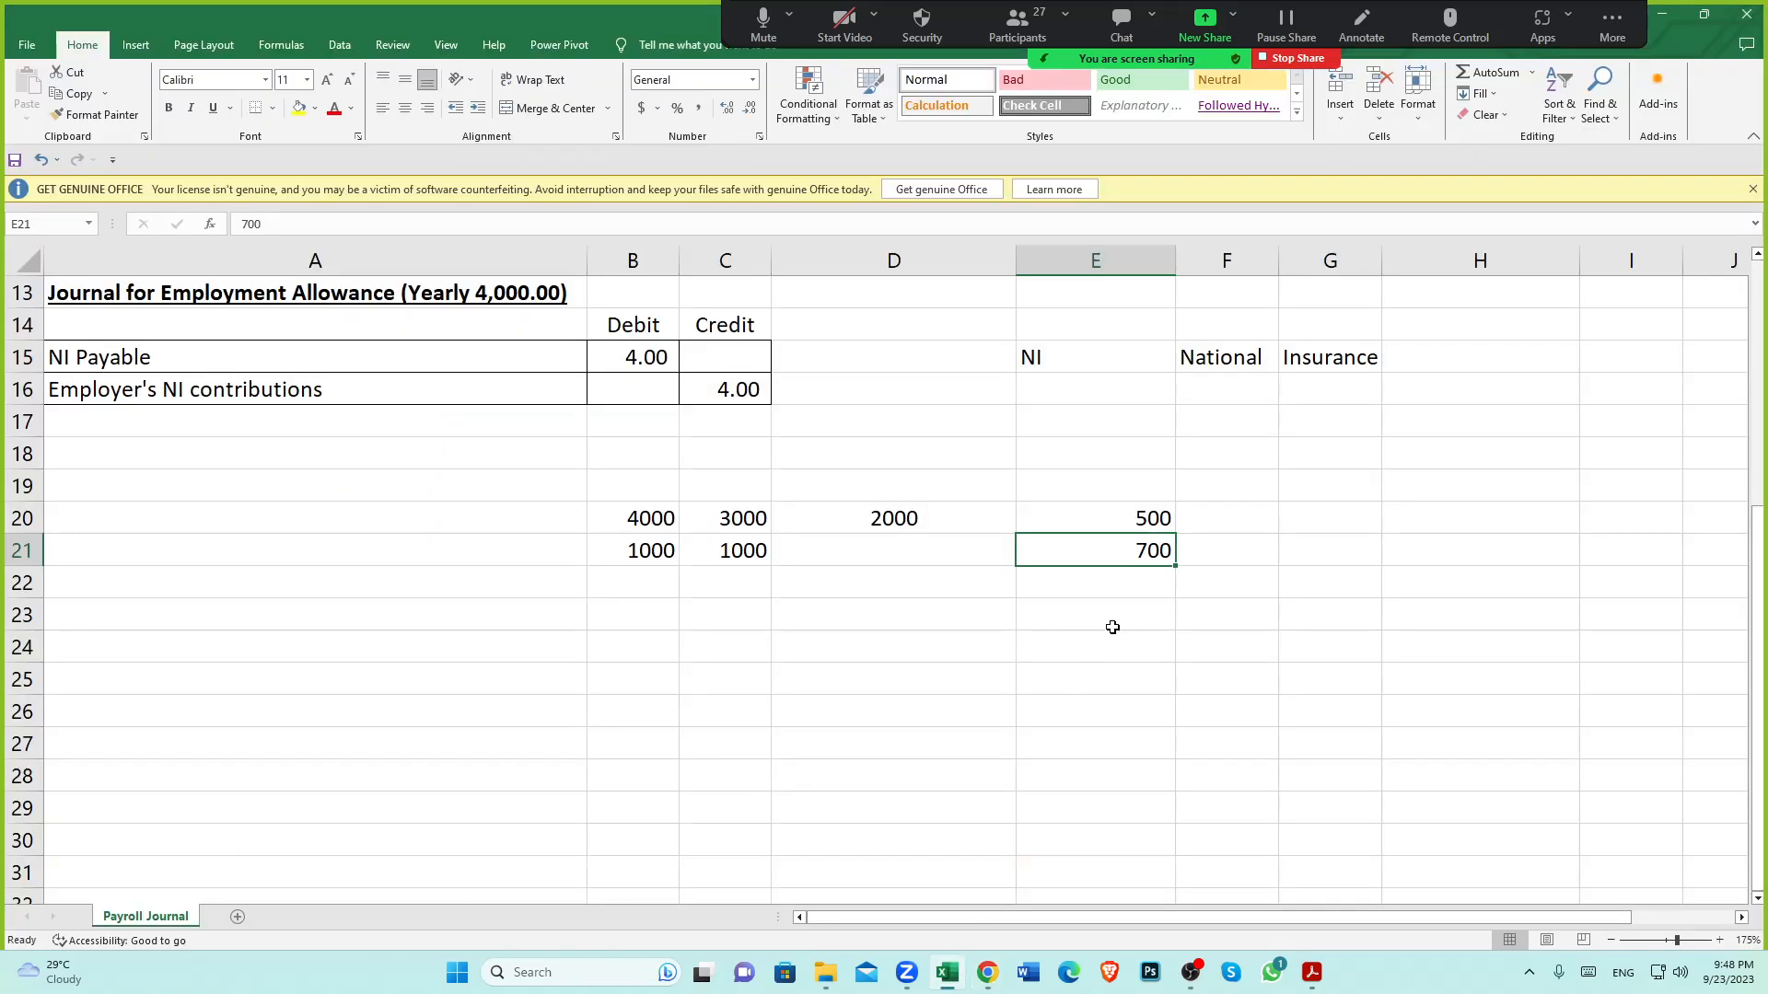
click(1124, 589)
click(1153, 551)
click(1111, 516)
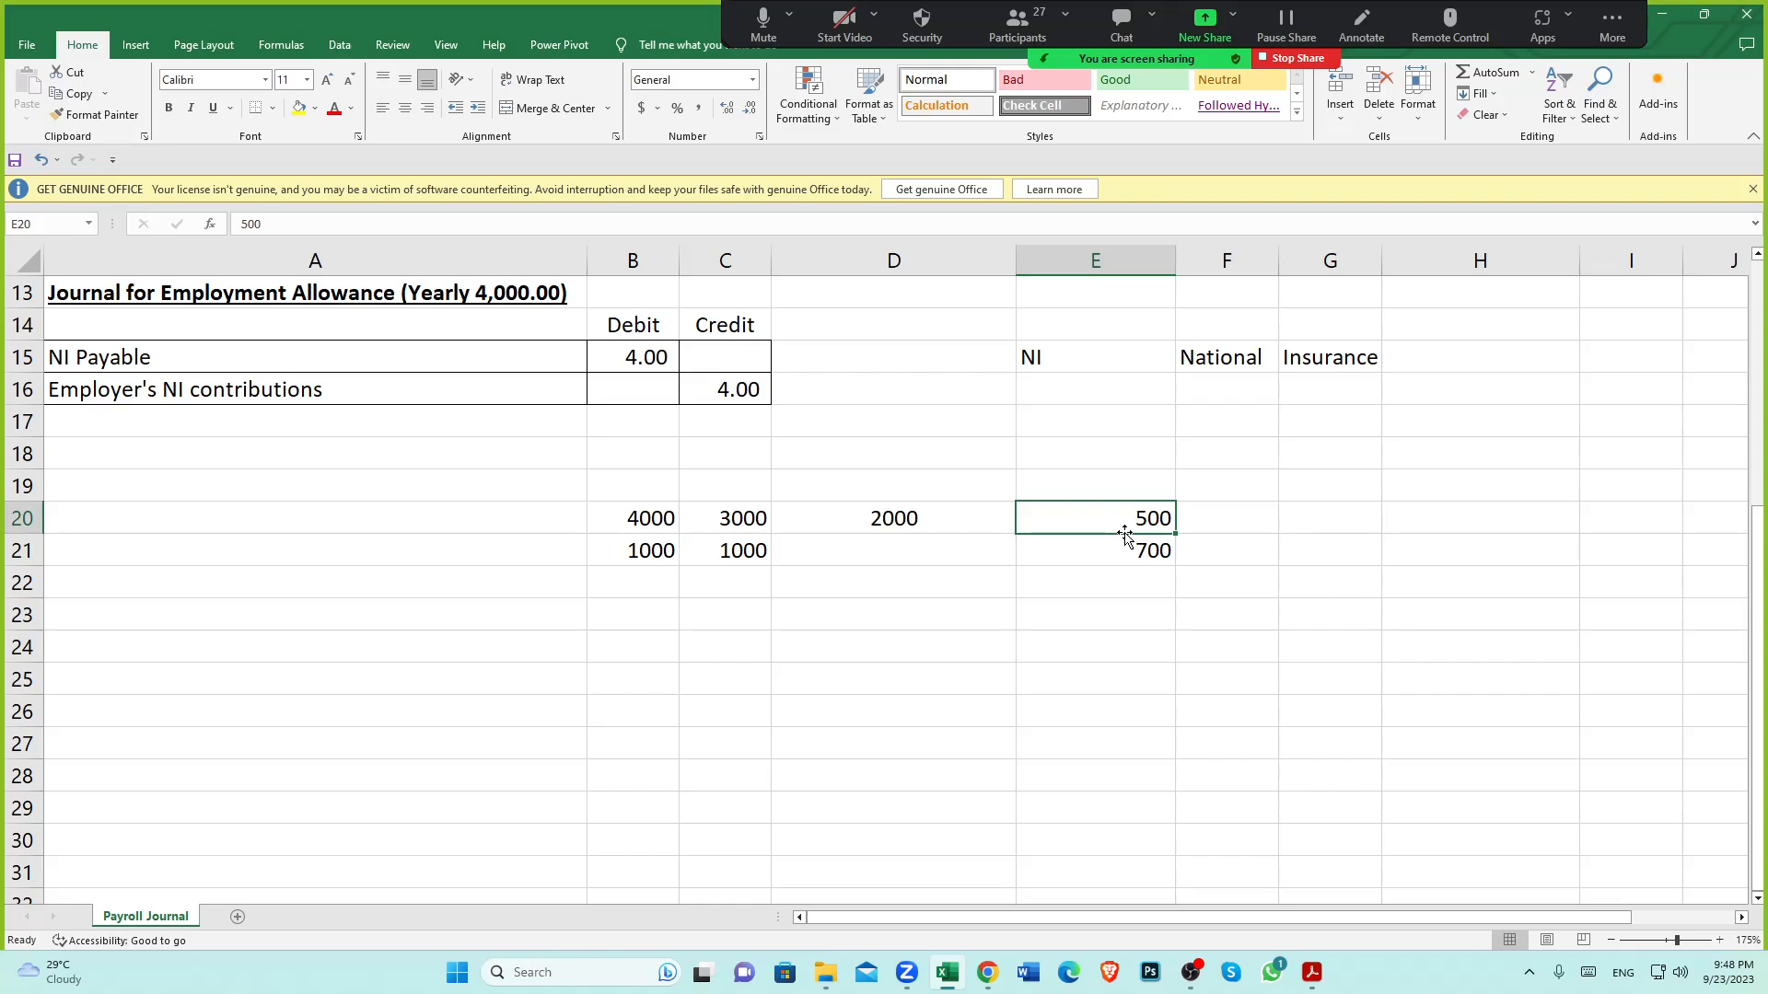
click(987, 973)
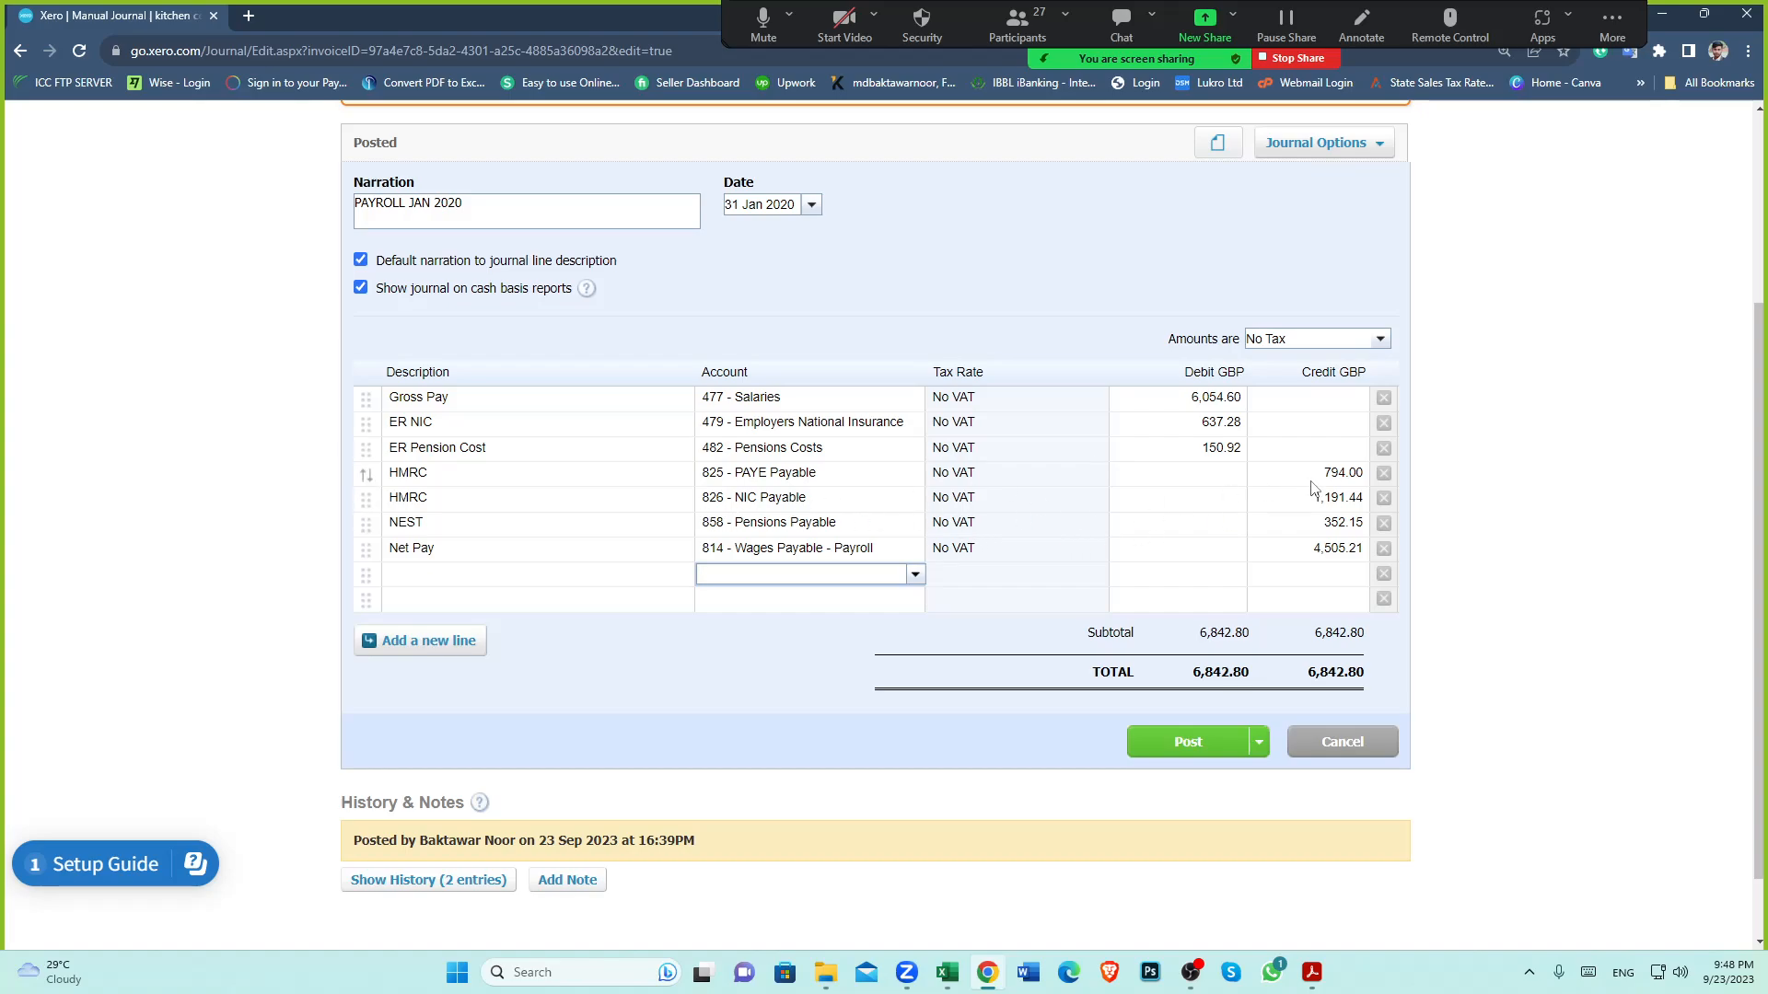
click(948, 973)
click(1131, 571)
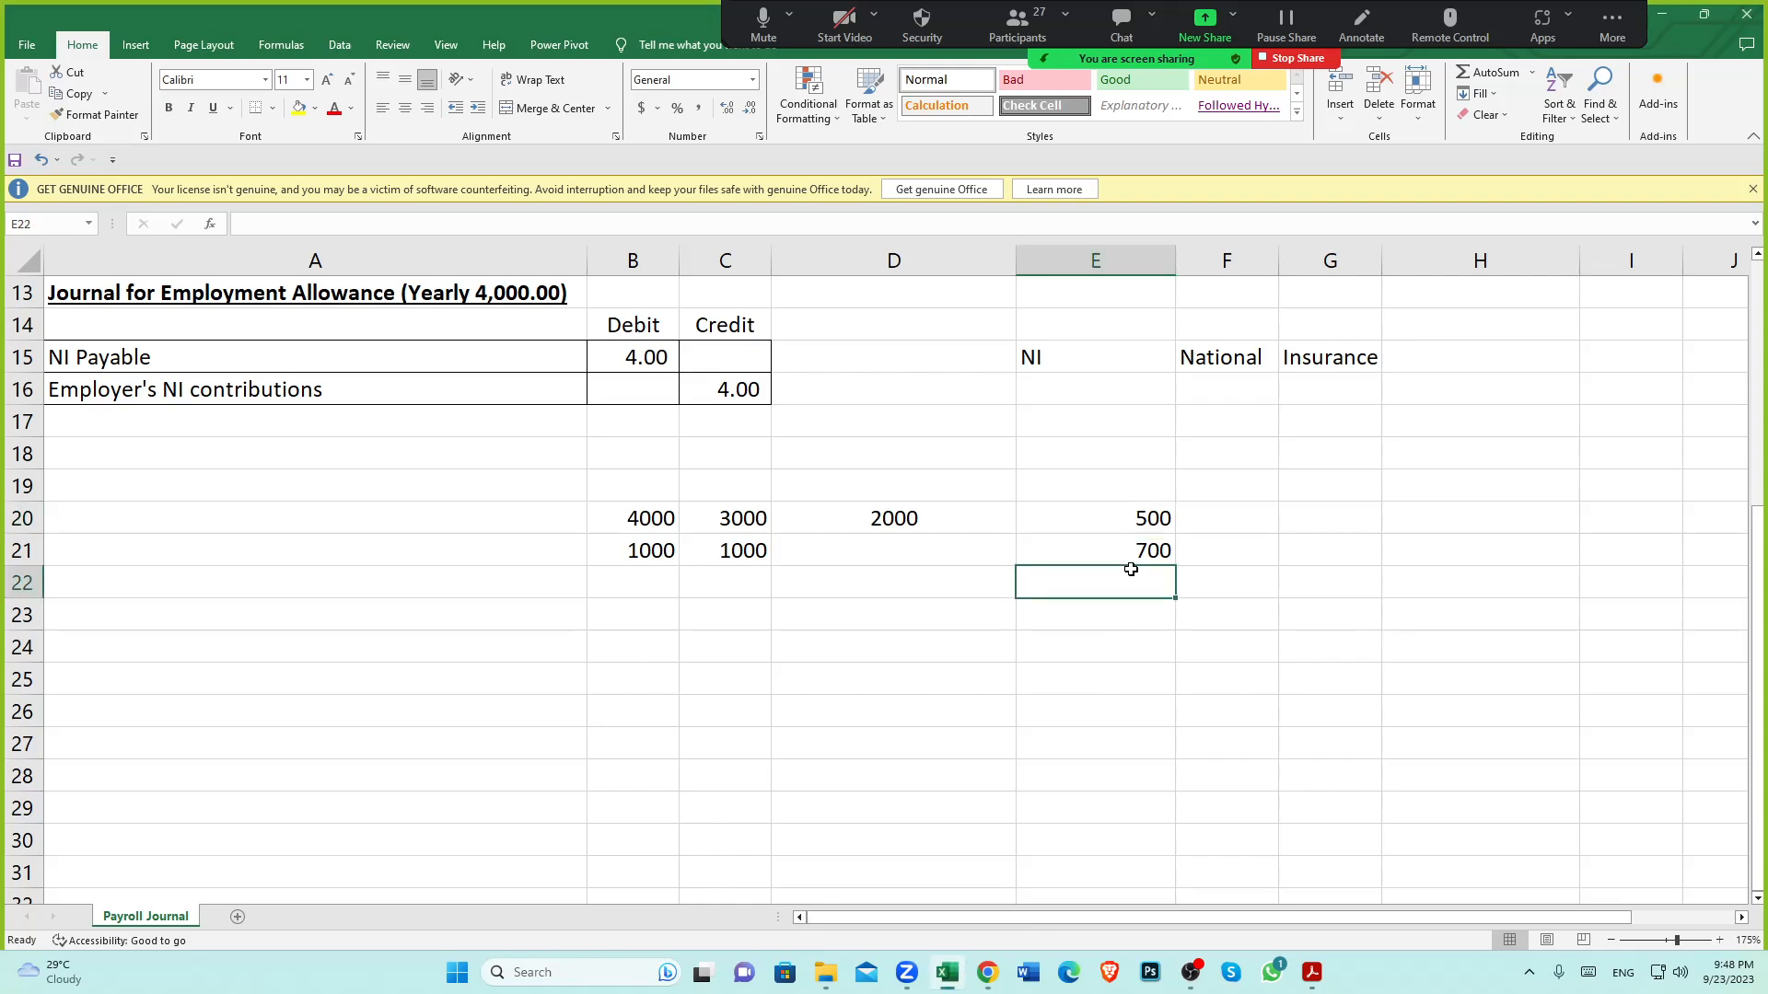
click(1112, 522)
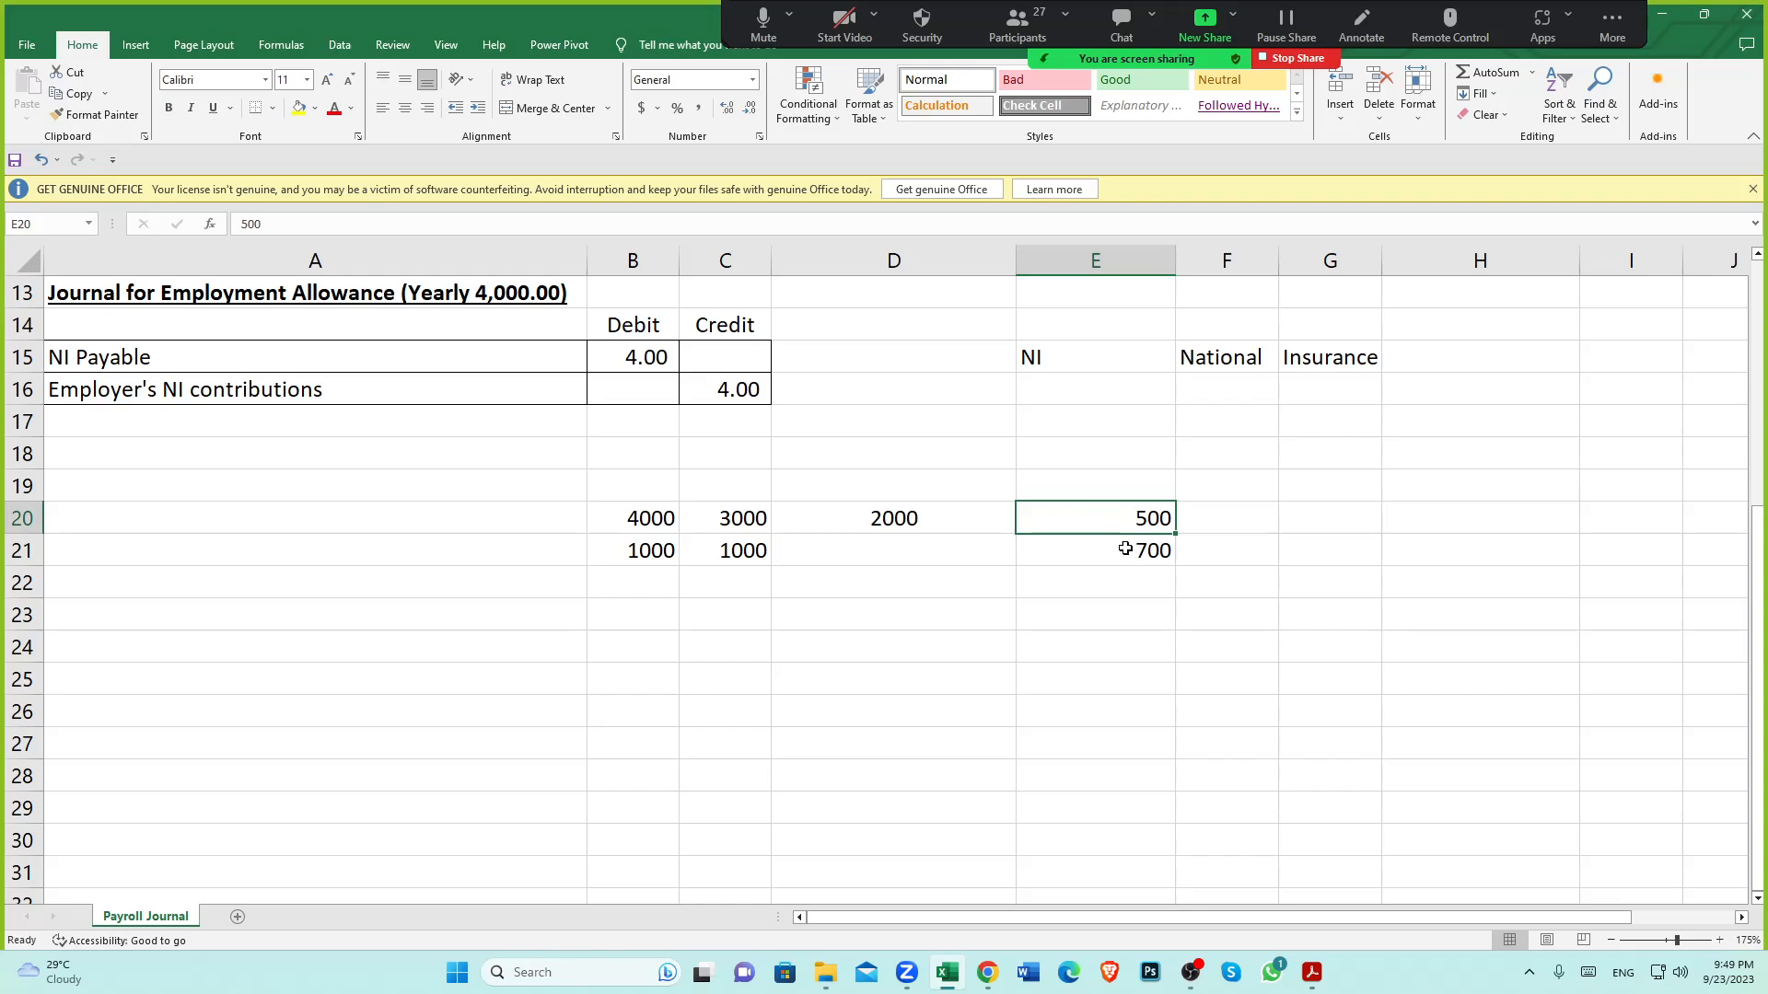
Change the example employer's NI figure in cell E21 to 200
click(1127, 551)
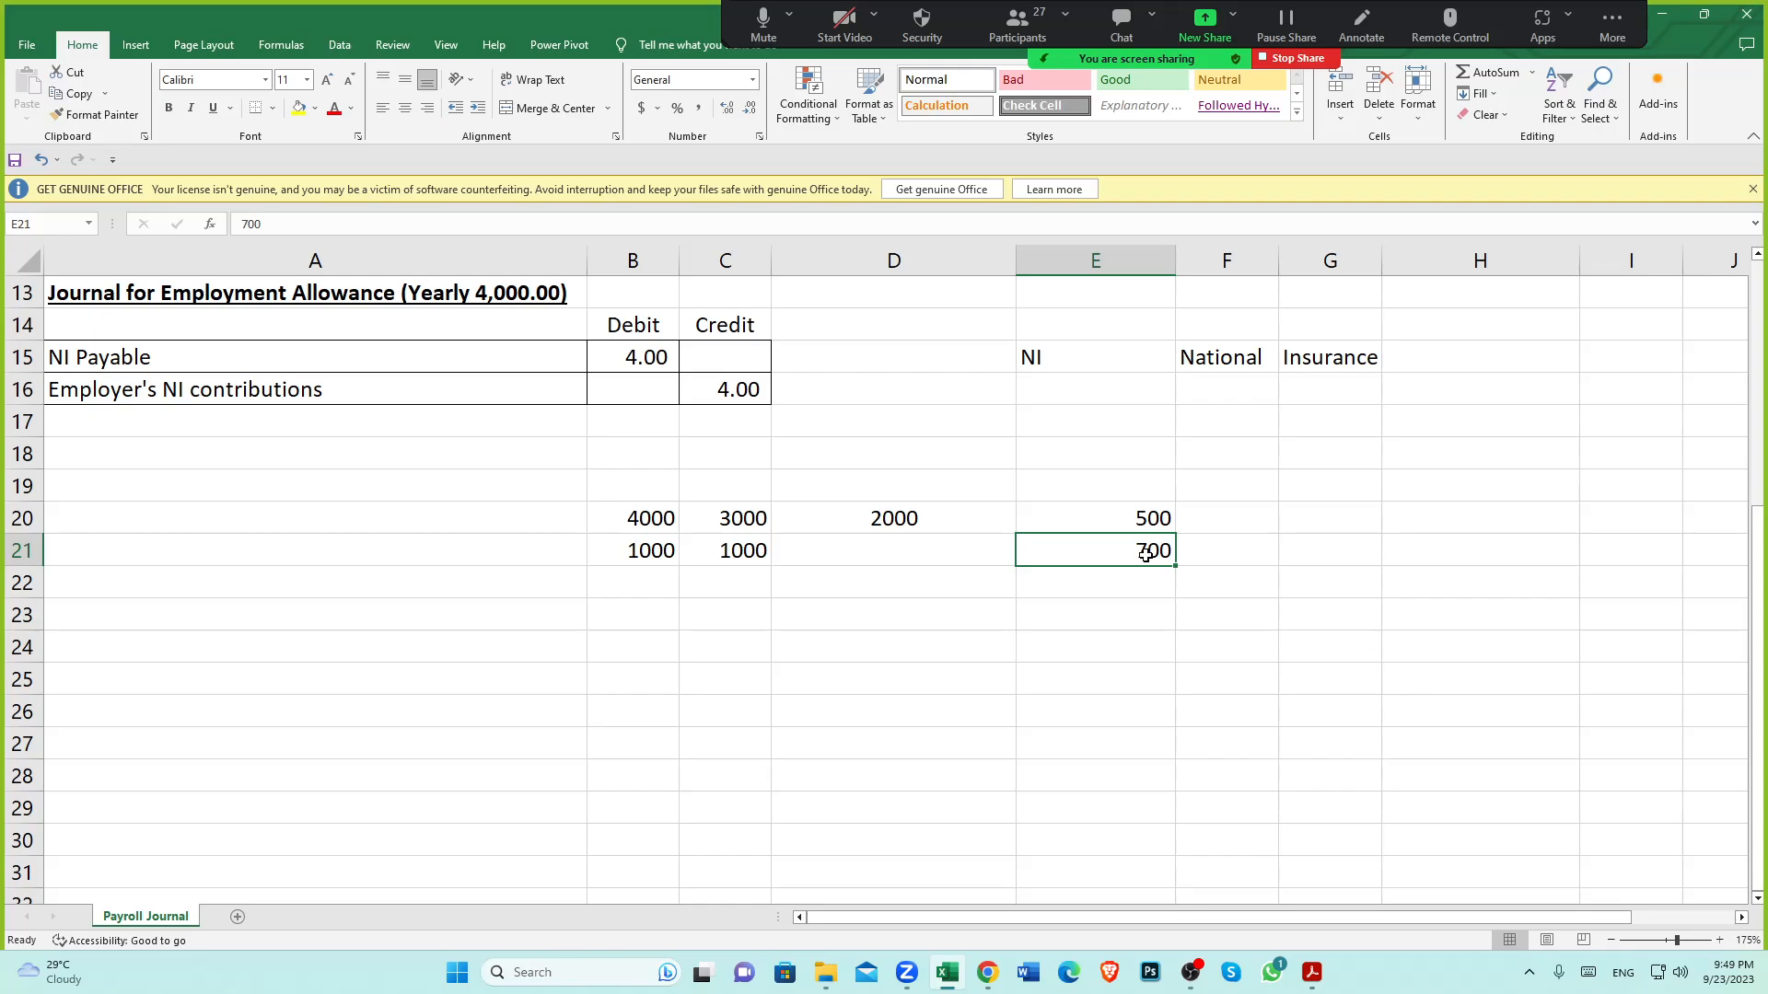
text(200)
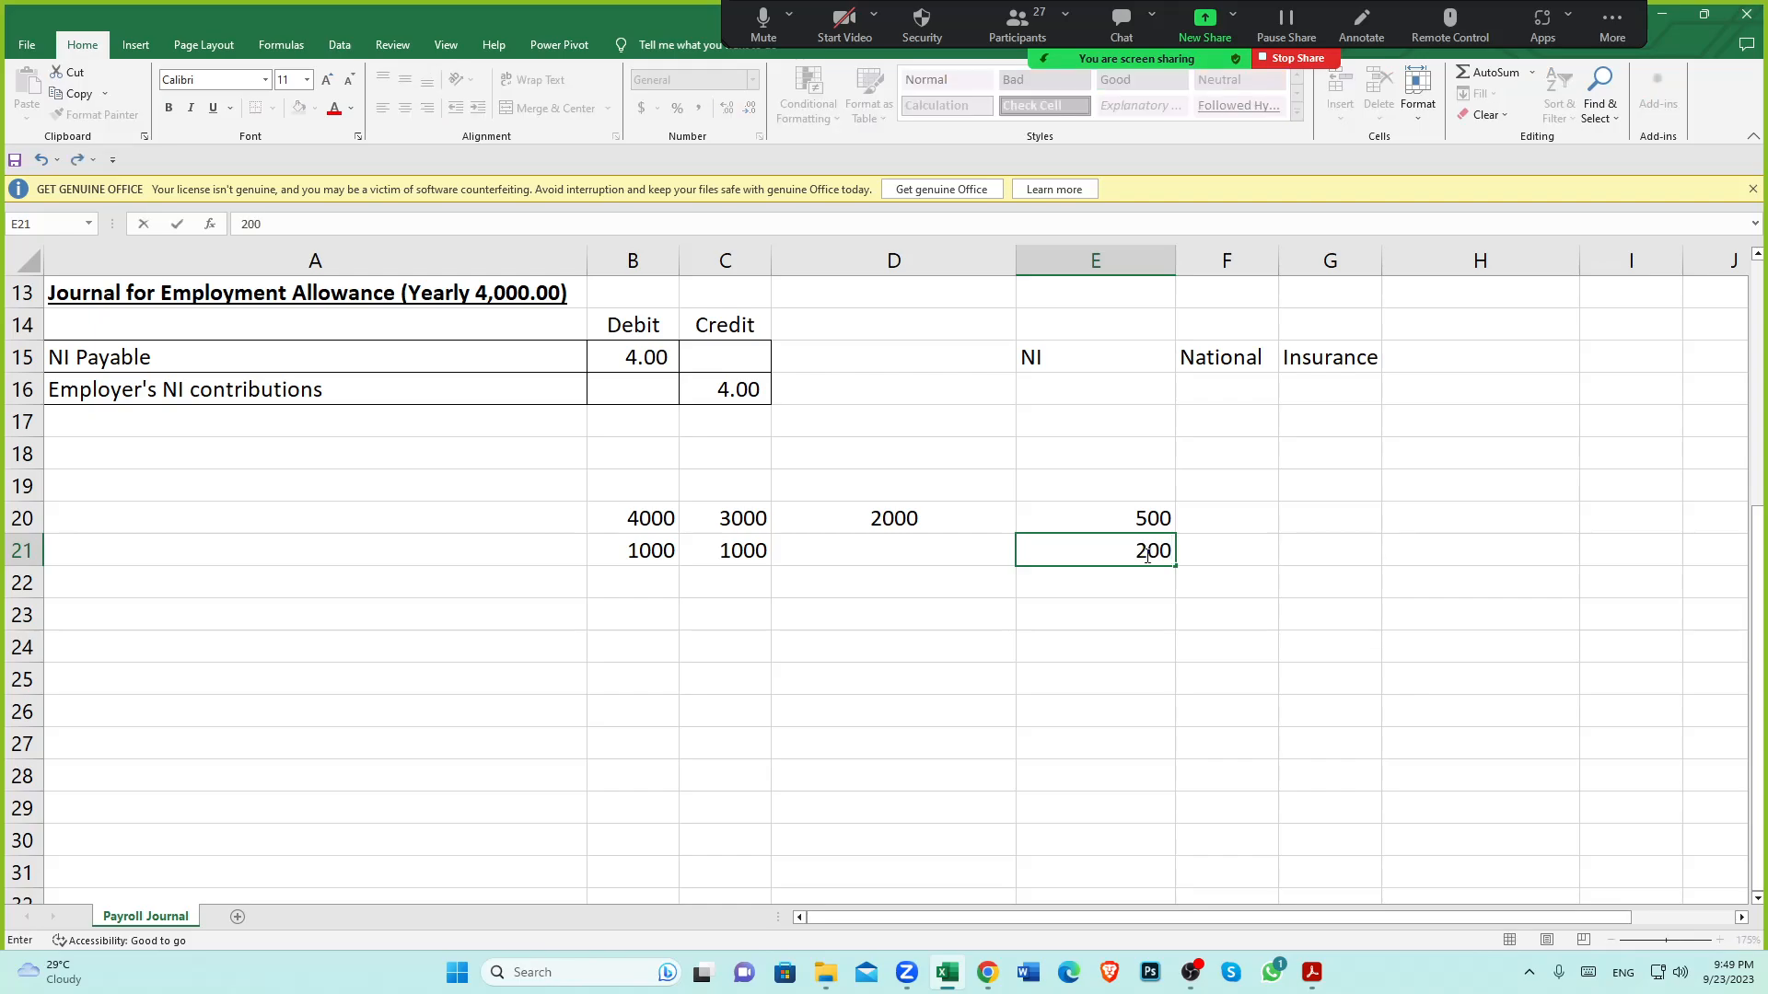
click(1152, 635)
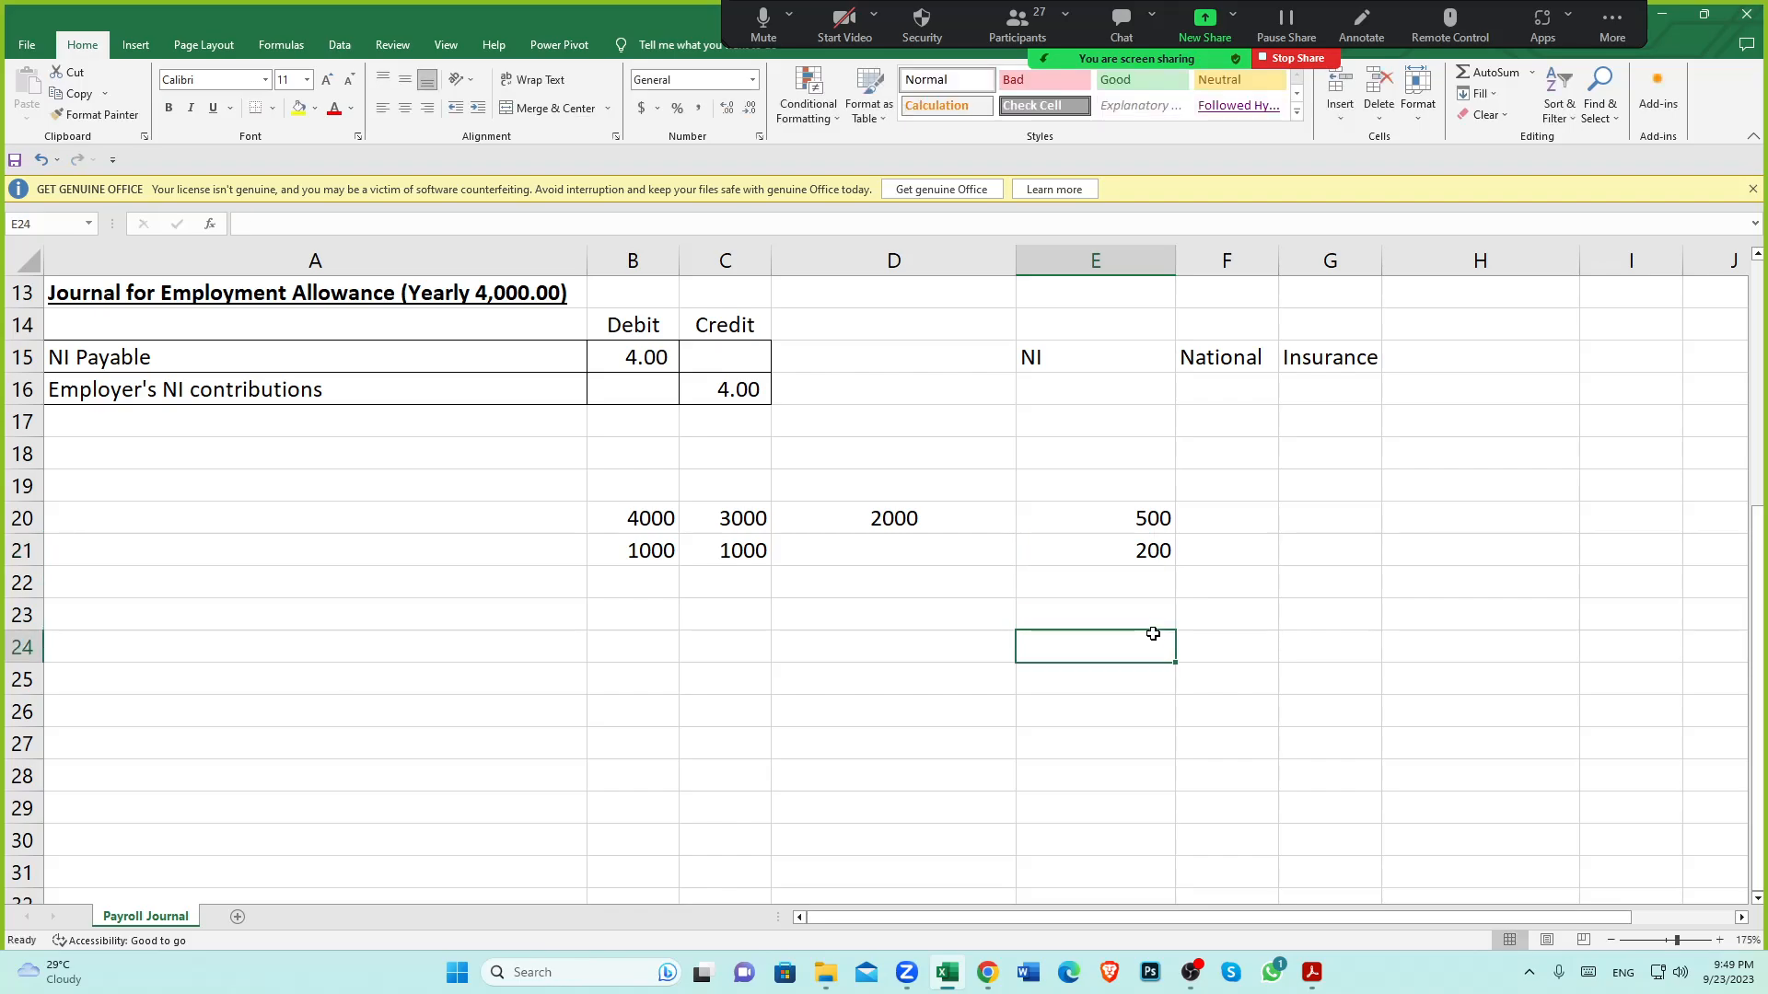
Review the revised NI figure in E21 against the remaining allowance in E20 and the first-column example figures in B20 and B21
click(637, 518)
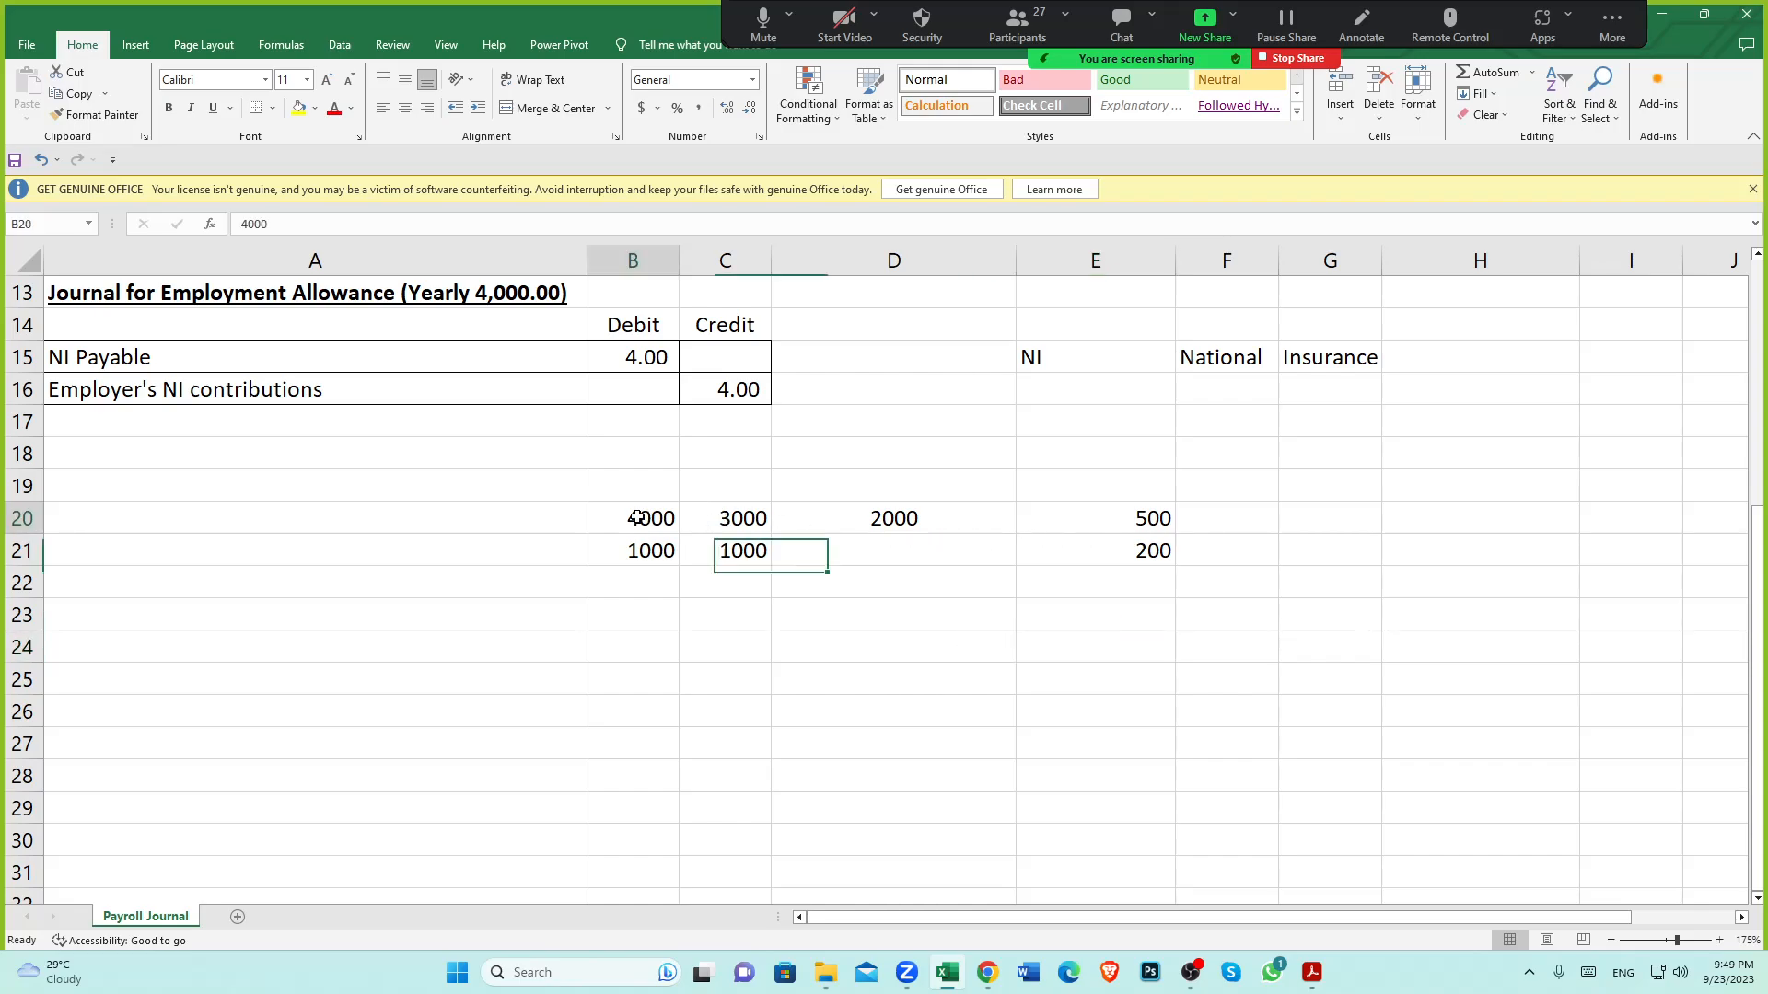
click(1142, 518)
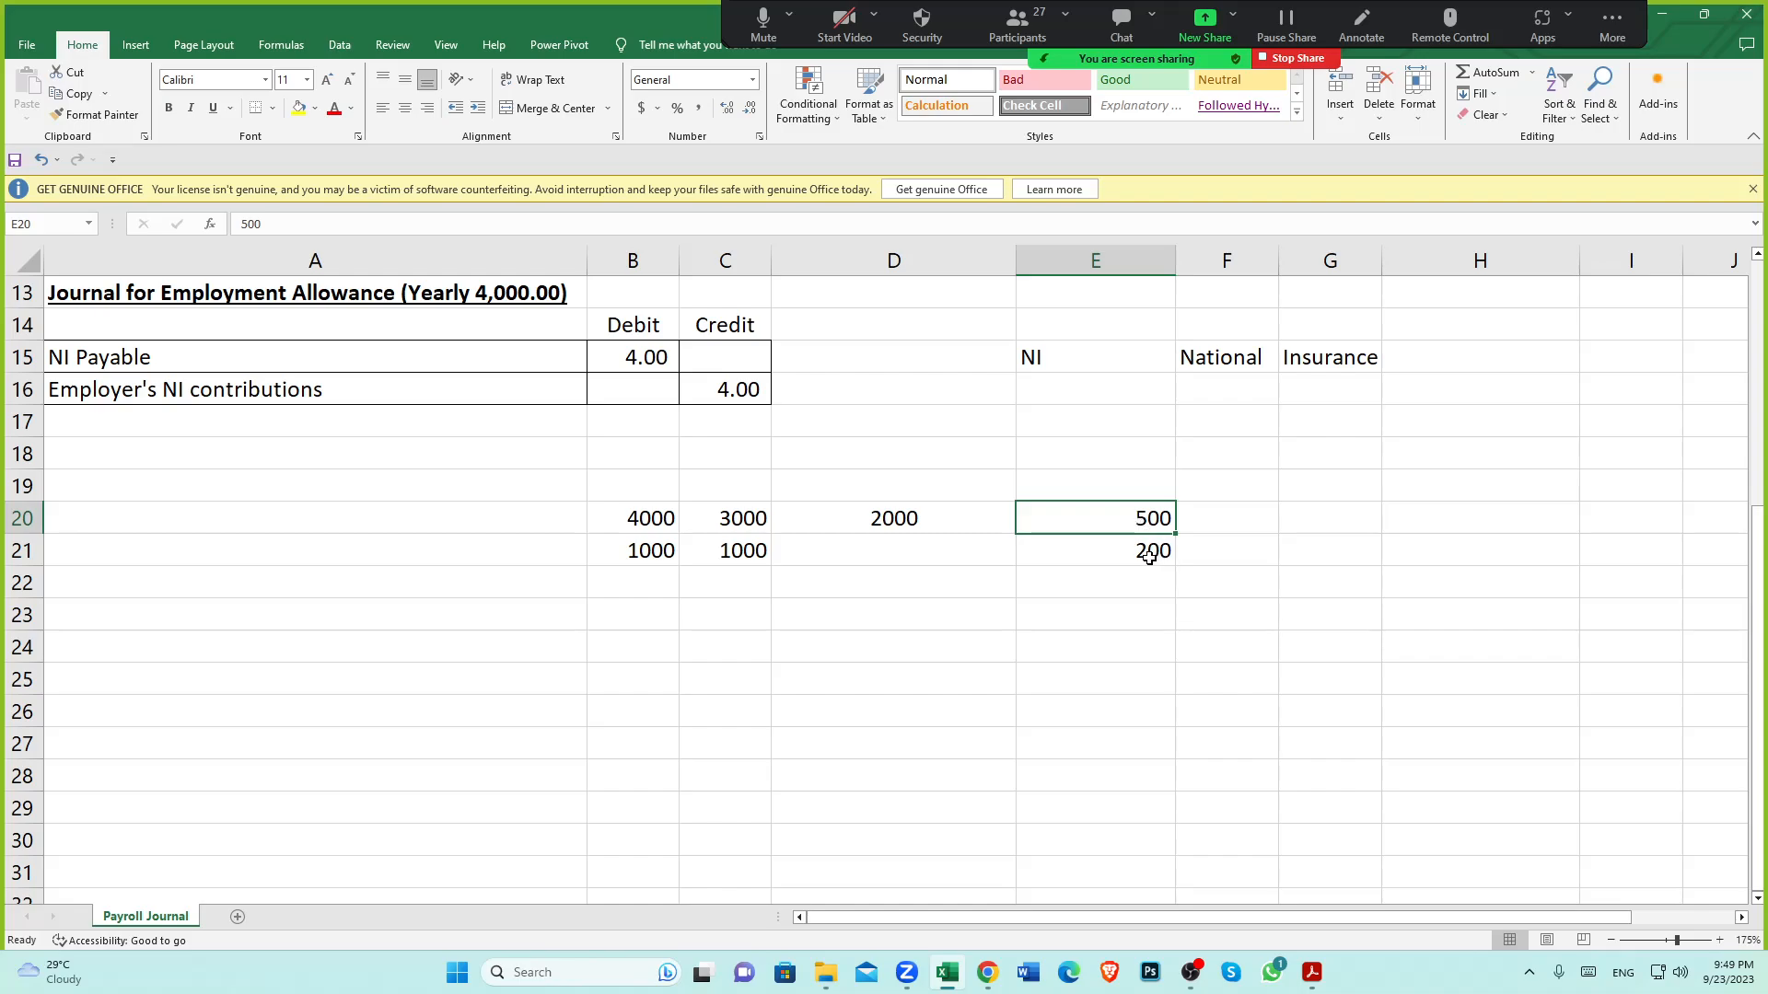
click(1149, 556)
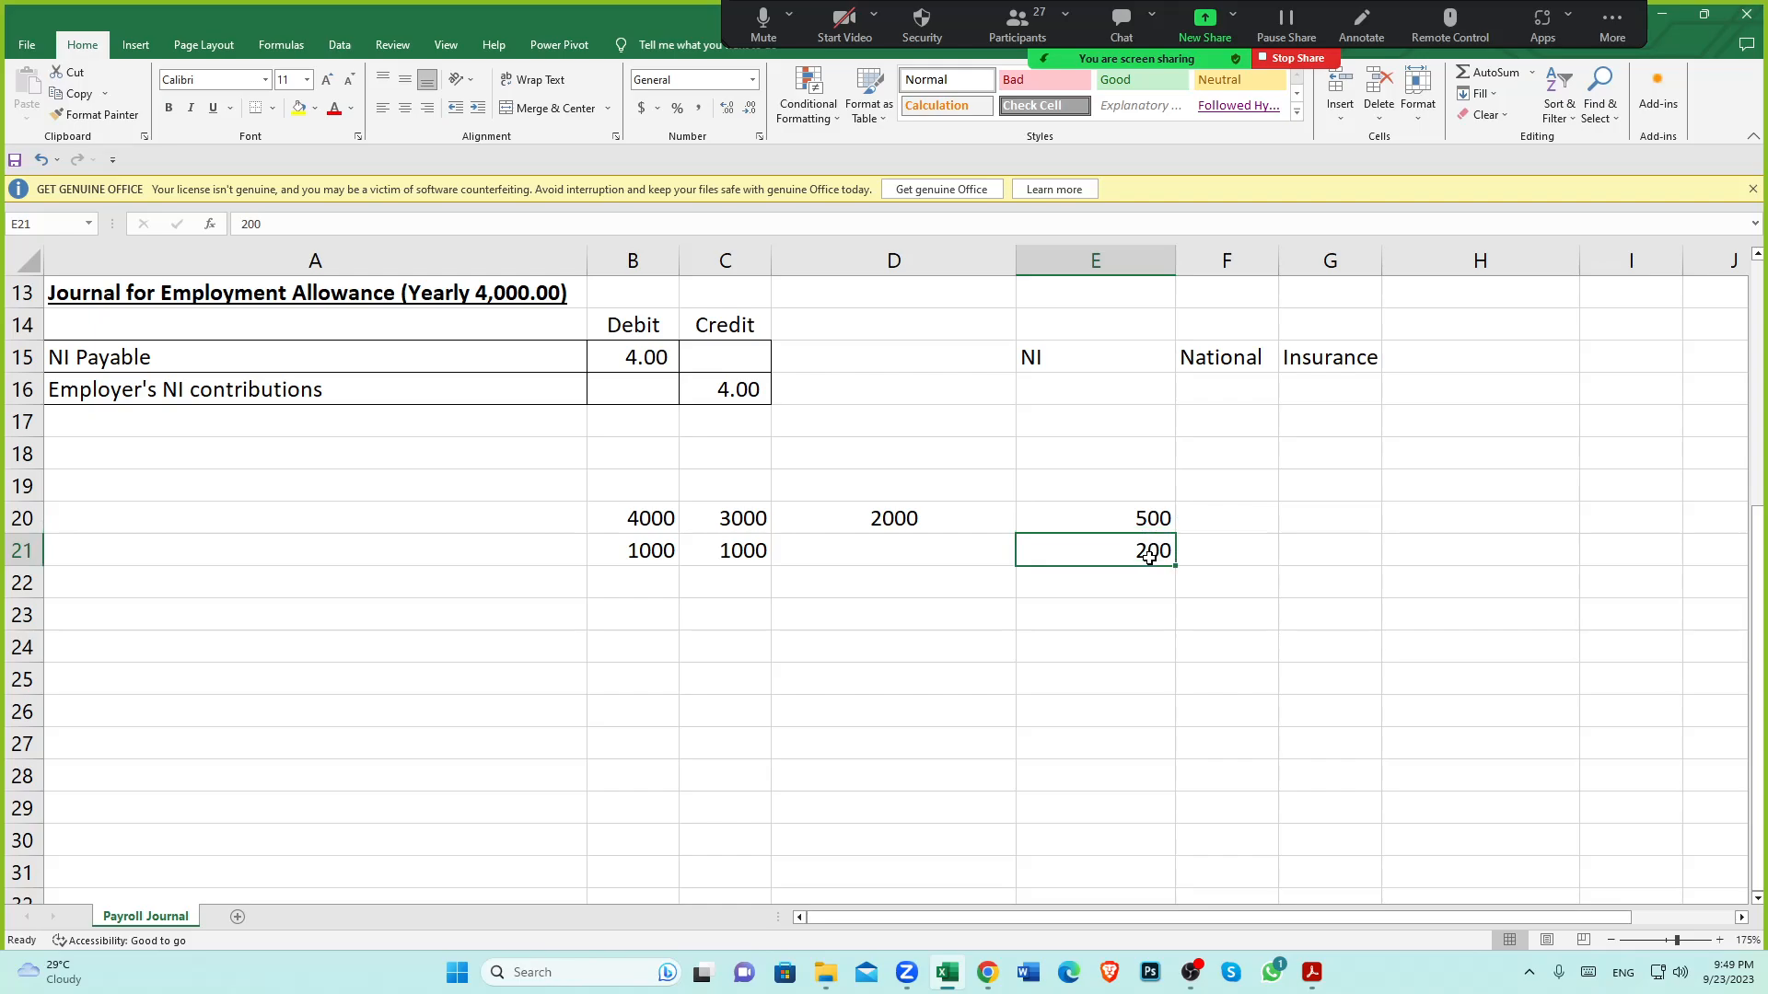
click(652, 552)
click(1129, 560)
click(1120, 517)
click(1151, 558)
click(1149, 583)
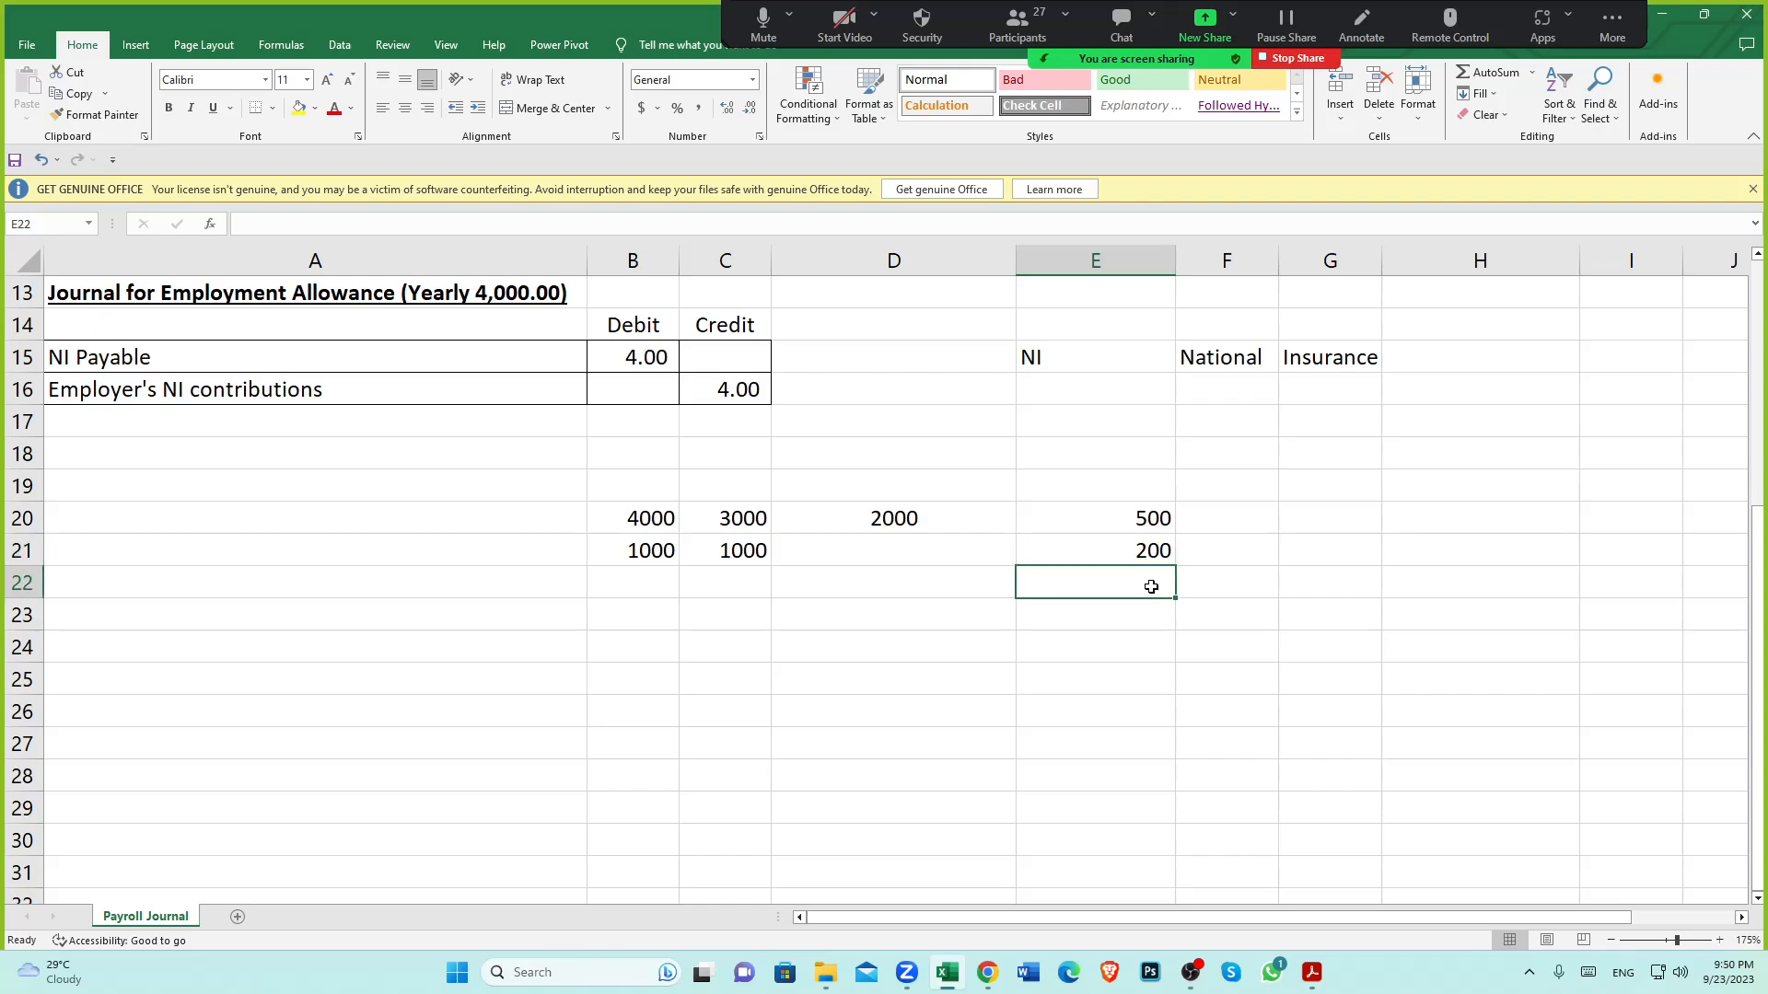
click(1141, 550)
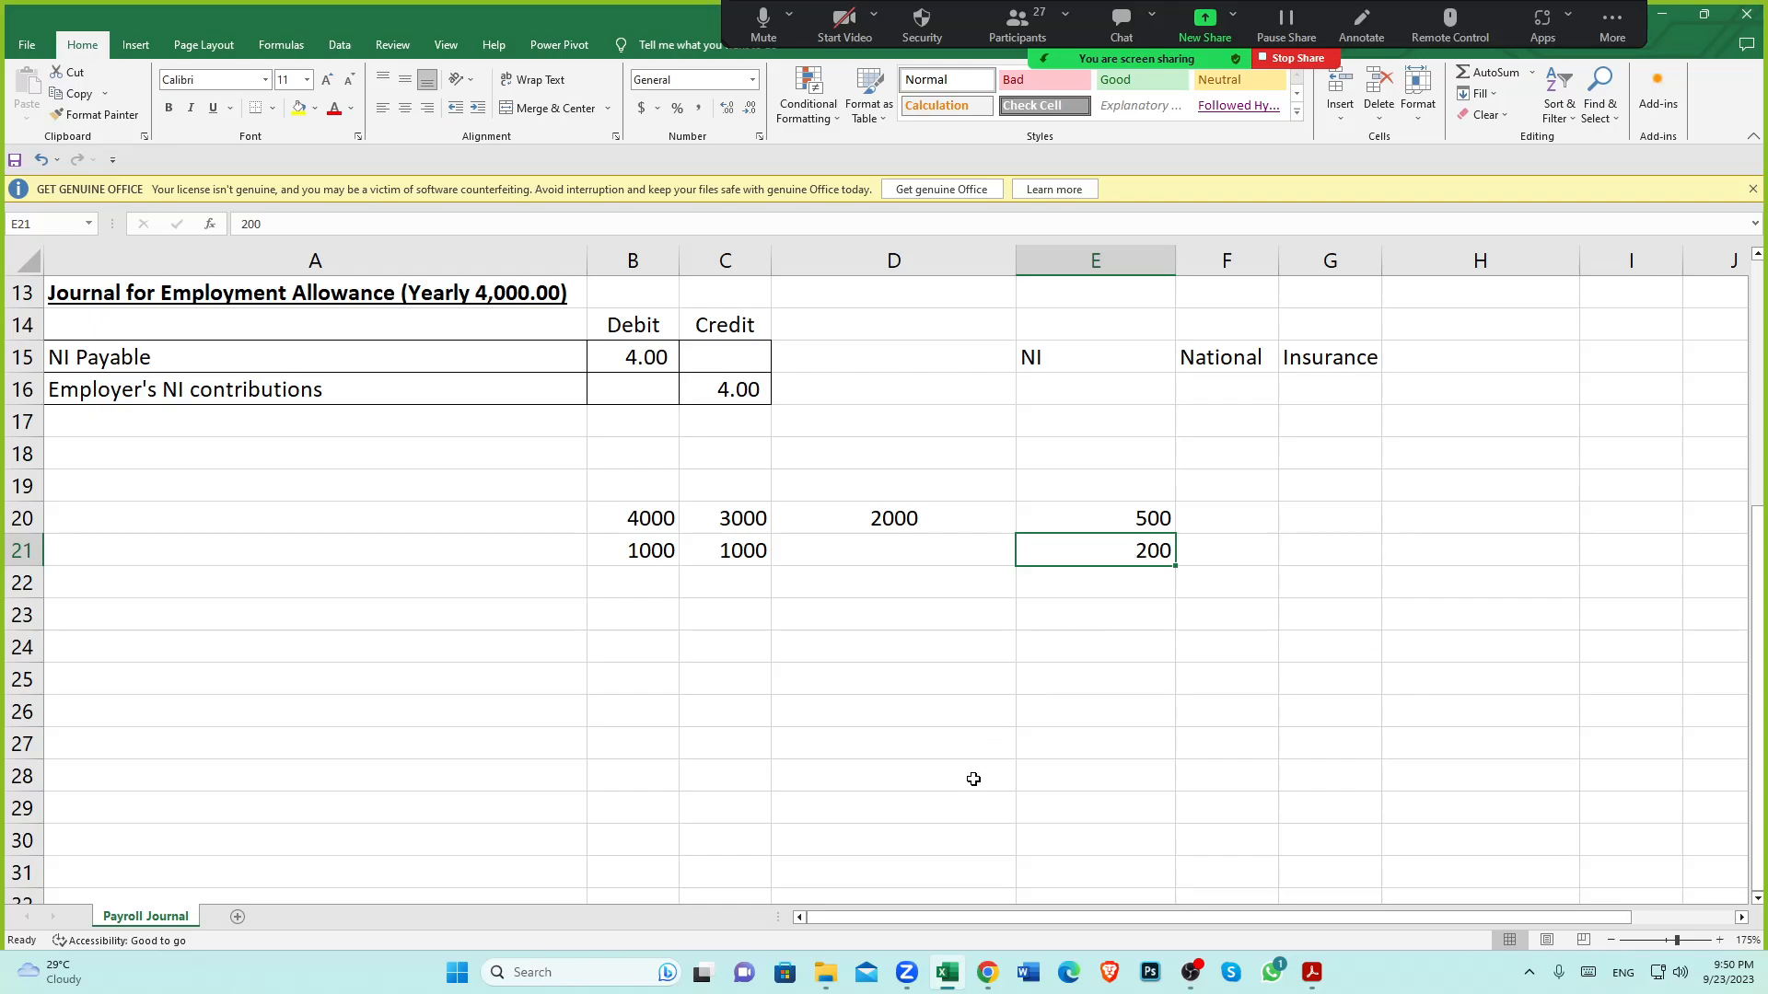
click(949, 765)
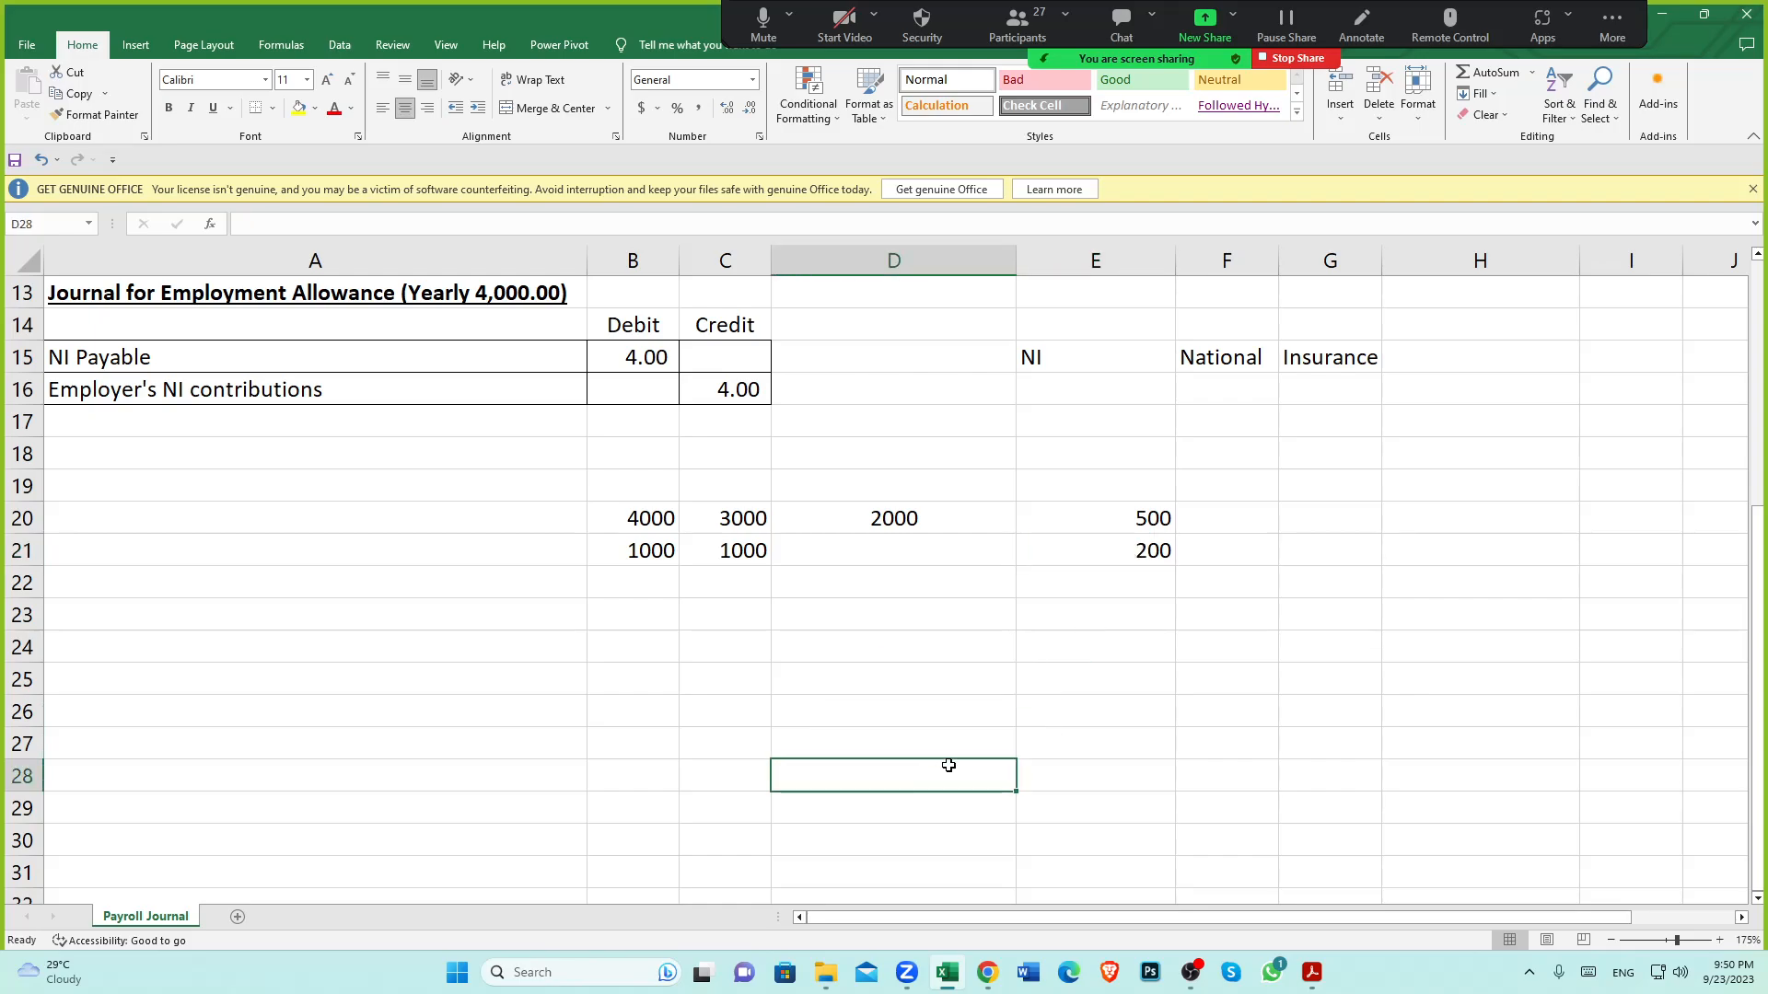
click(1128, 521)
click(1133, 564)
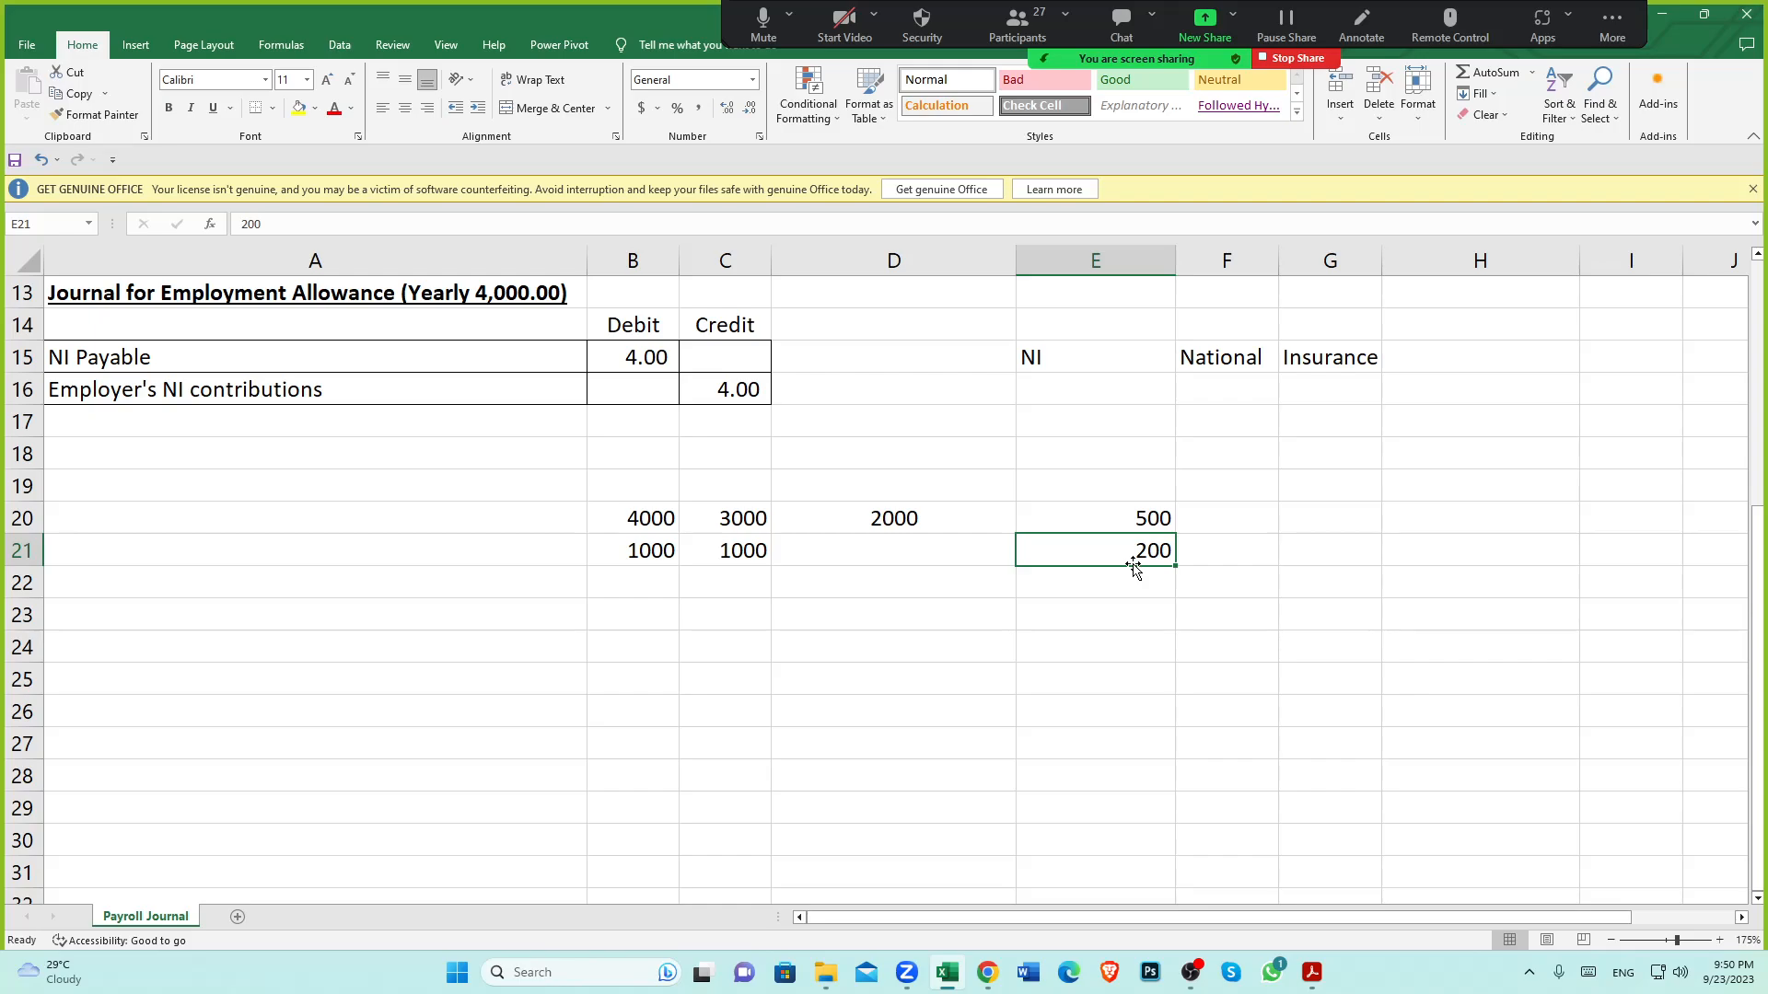
Examine the Employment Allowance journal's debit and credit amounts, and relate them to the example balance in E20 and NI figure in E21
click(644, 360)
click(730, 398)
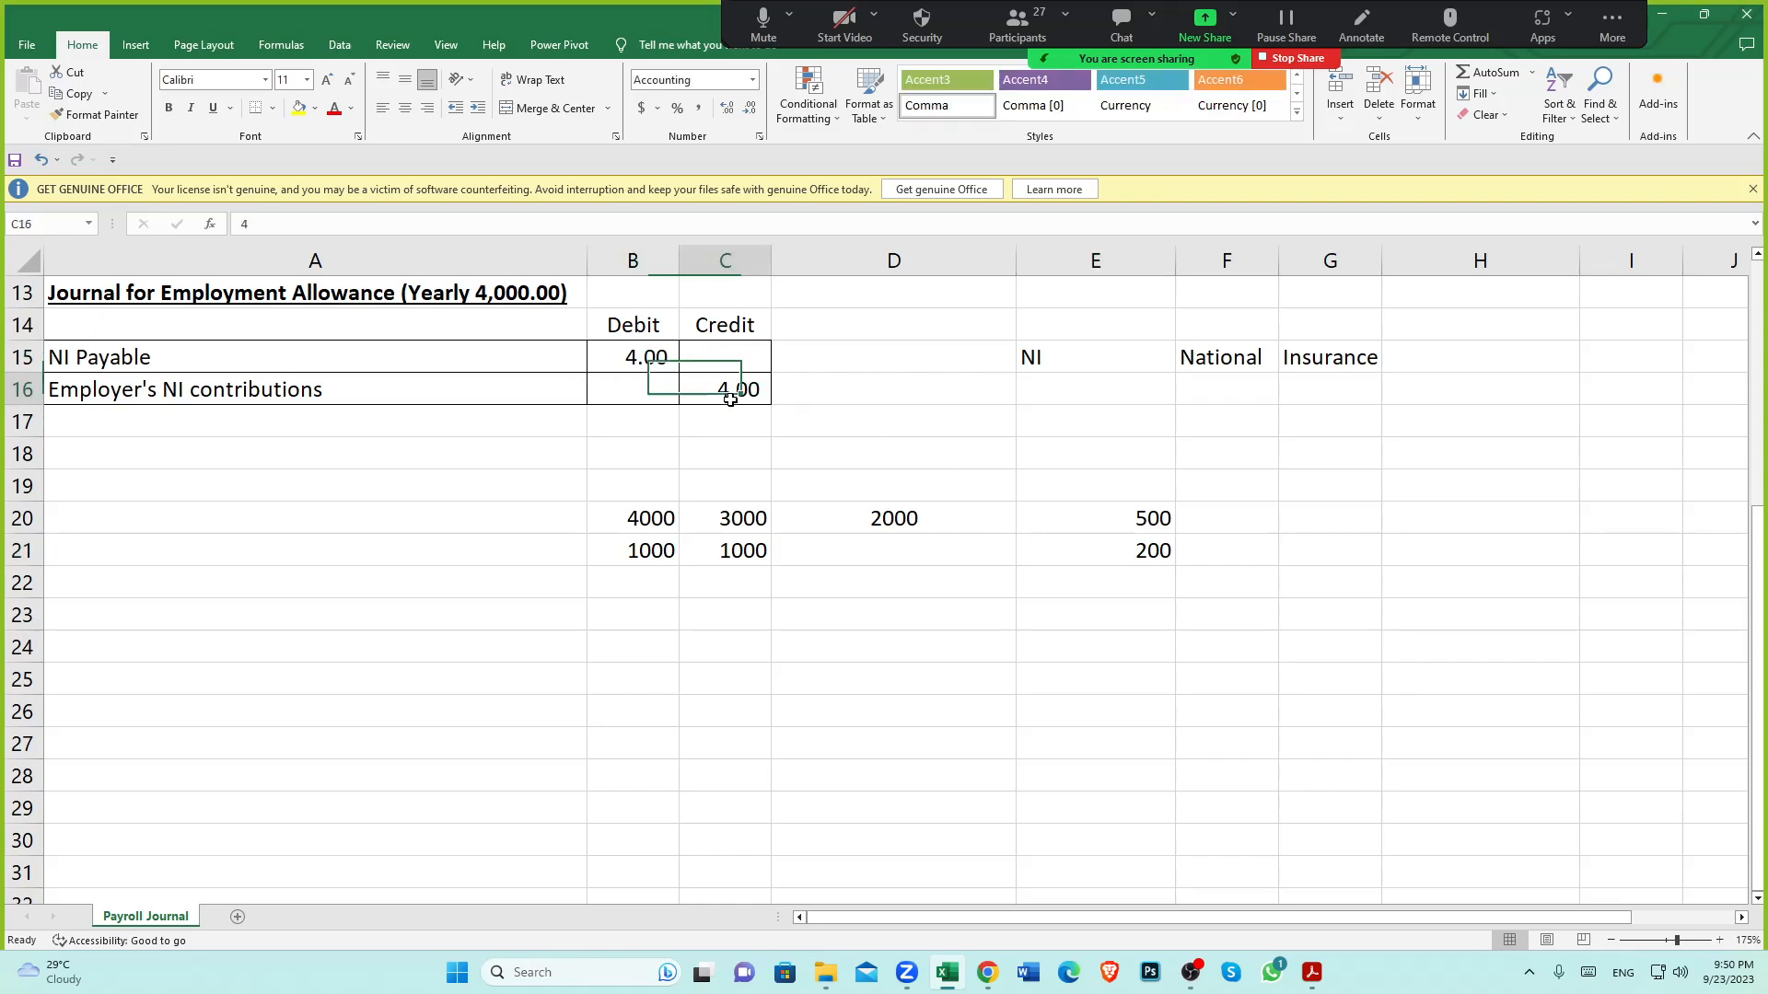
drag(730, 399, 713, 390)
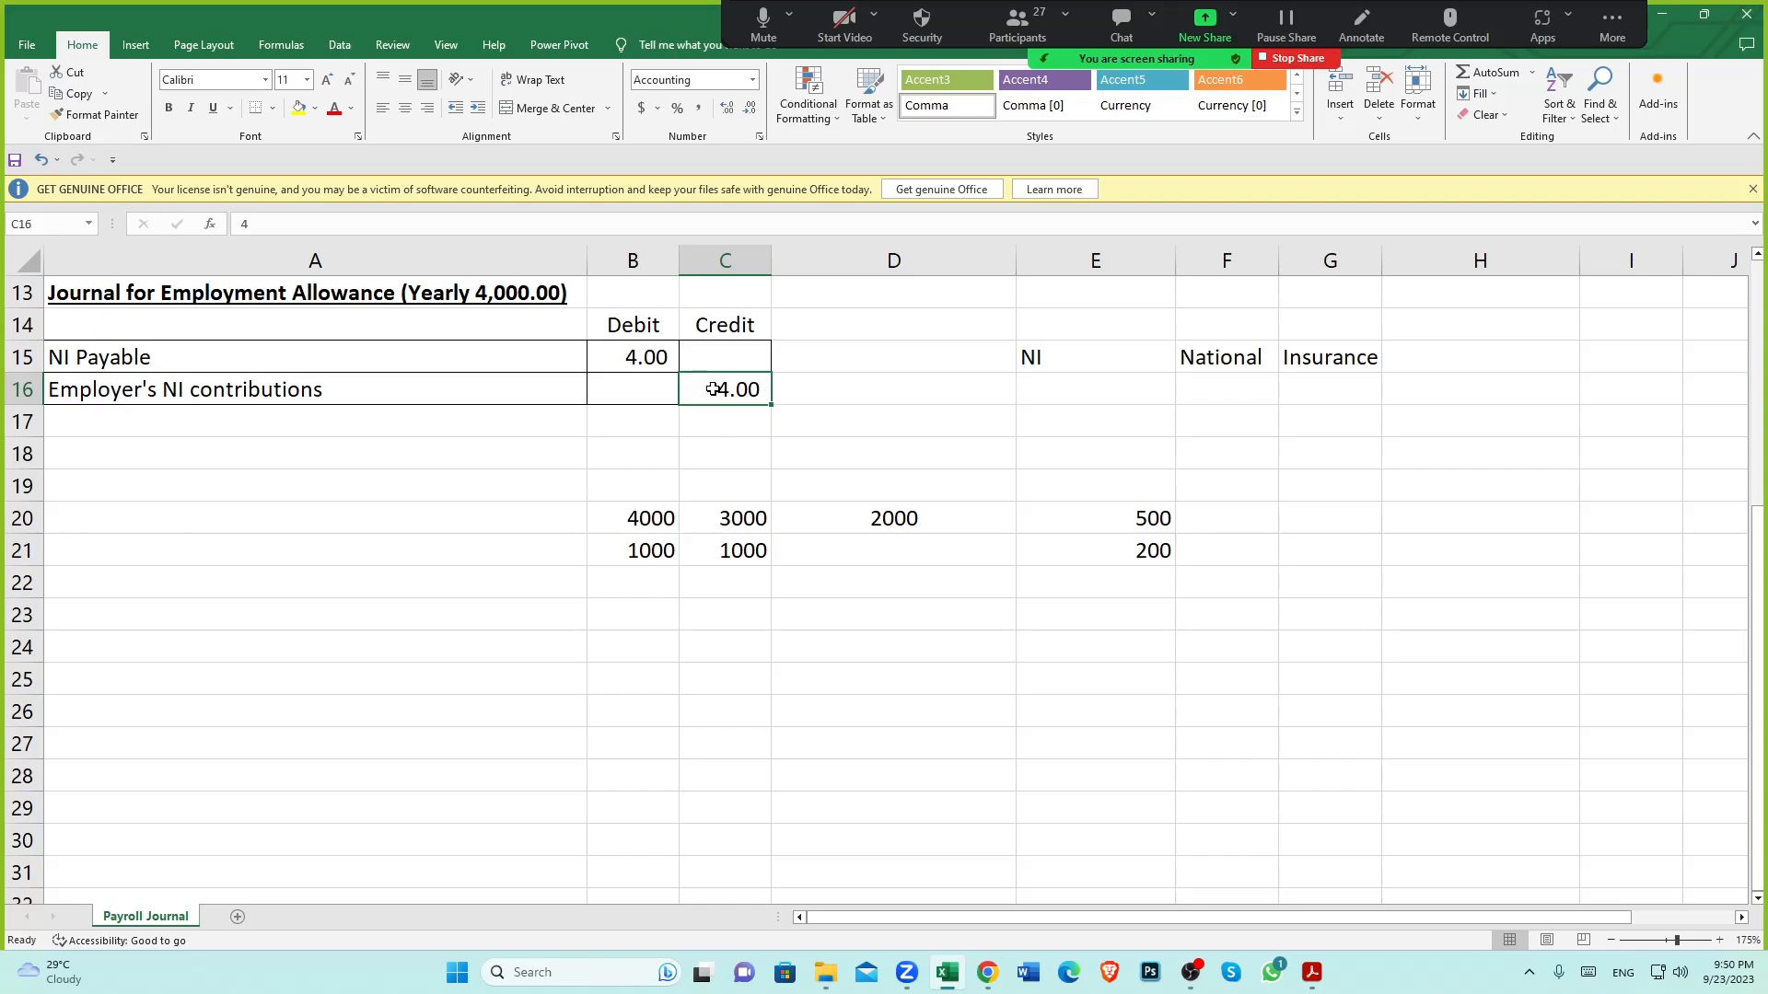
click(1140, 551)
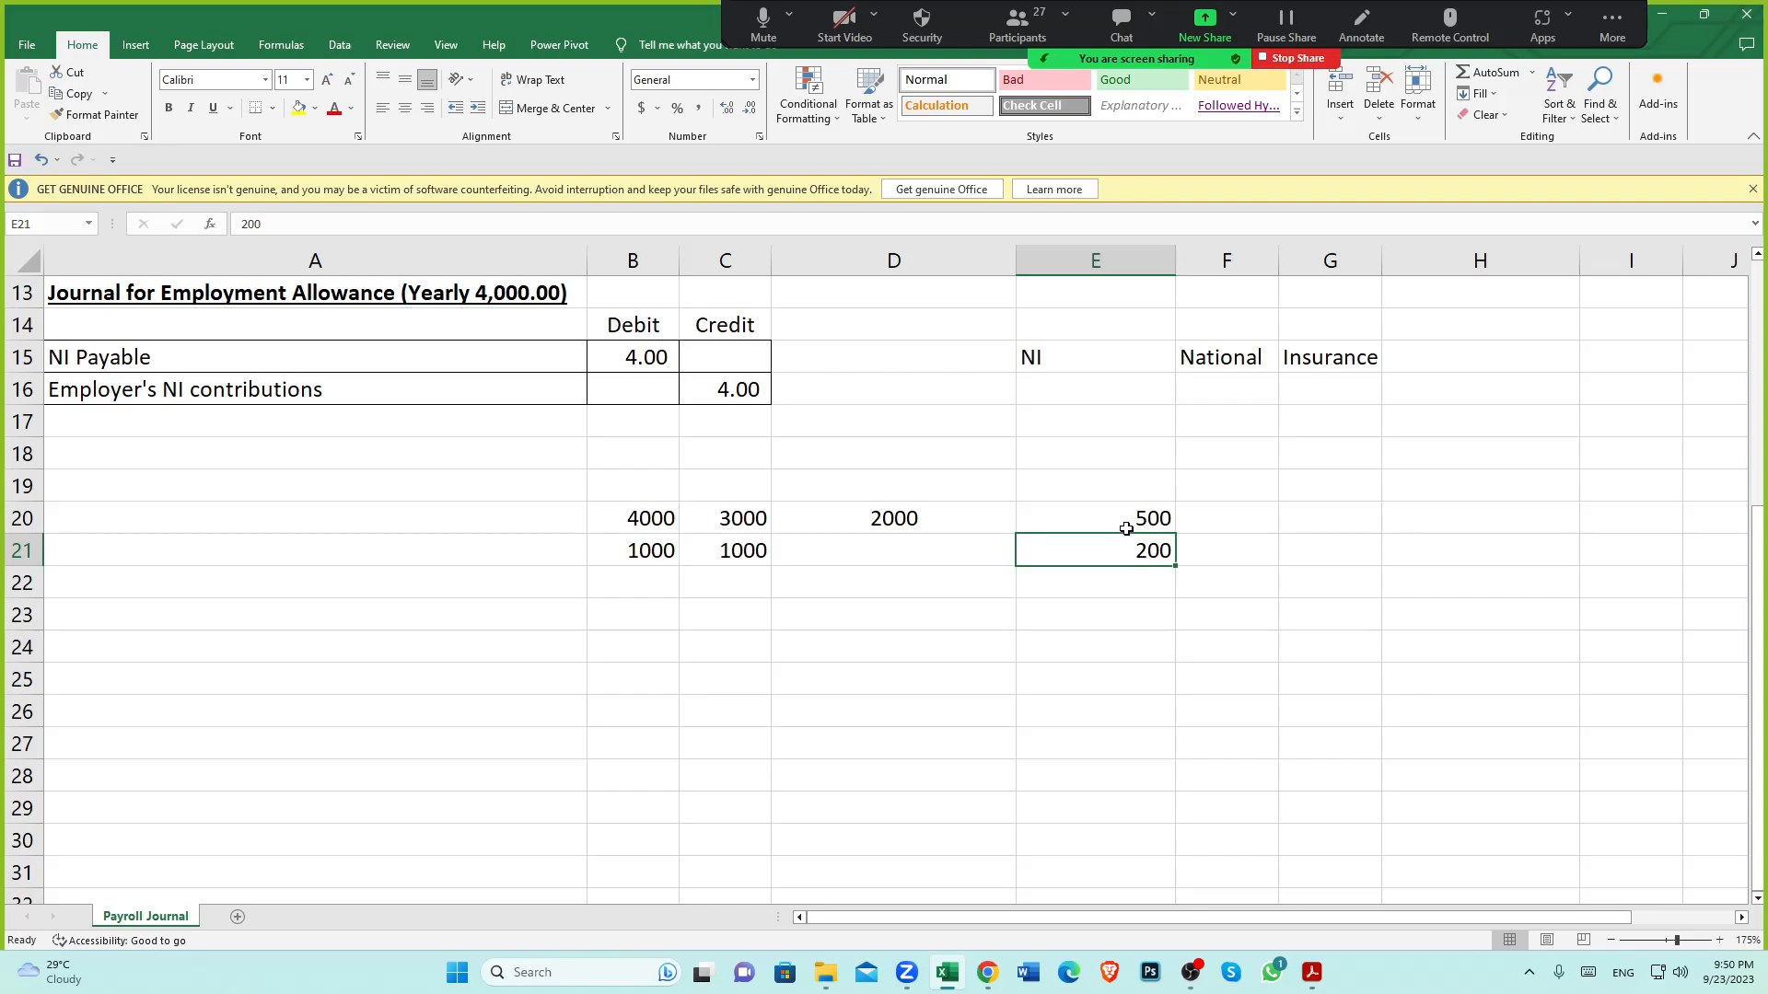
click(1124, 518)
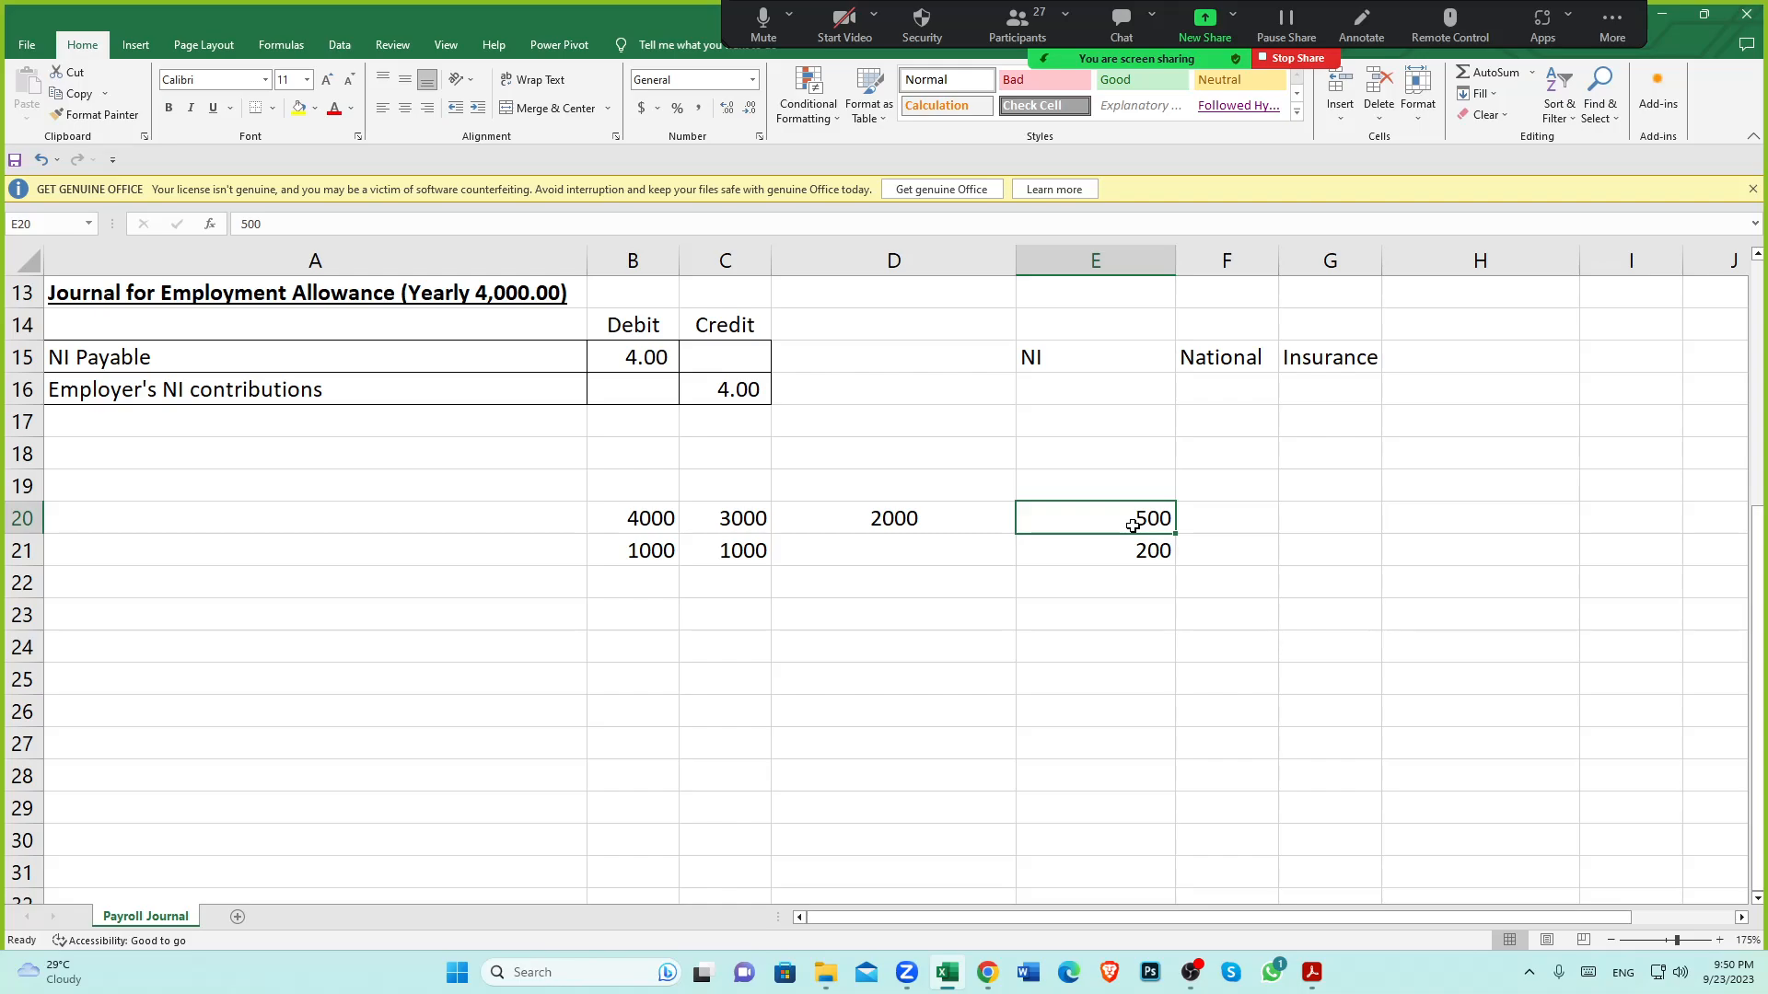
click(1211, 515)
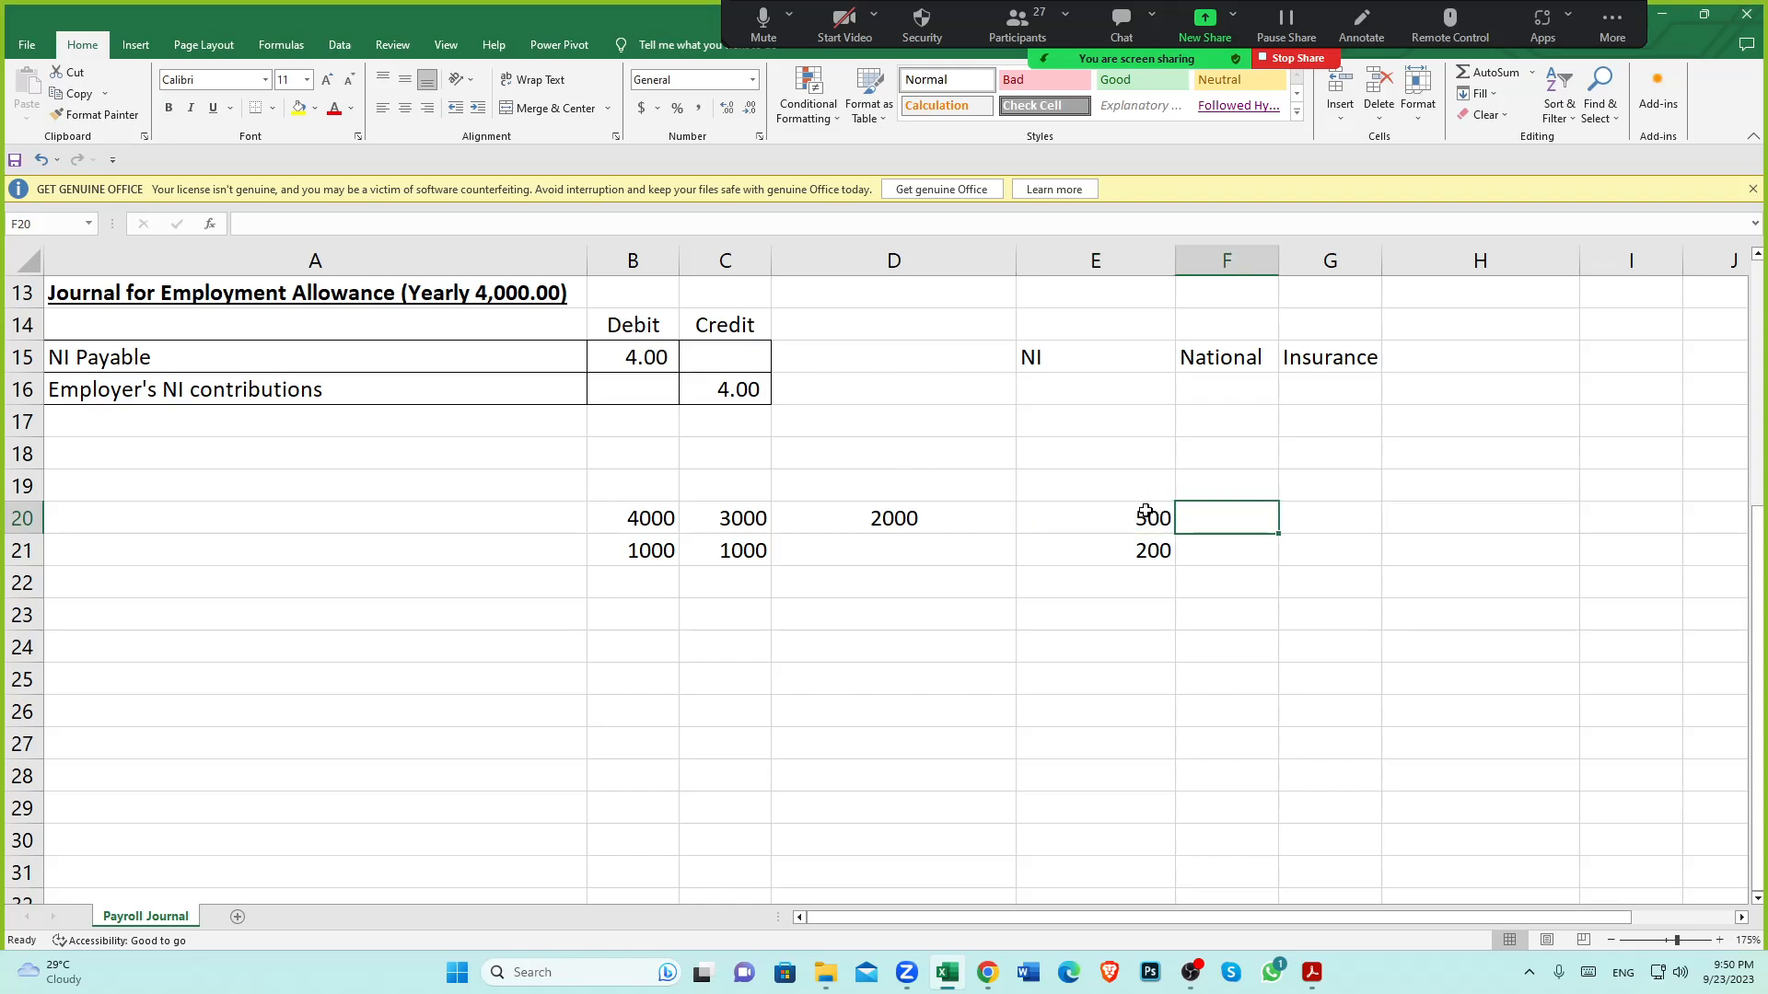
click(1148, 518)
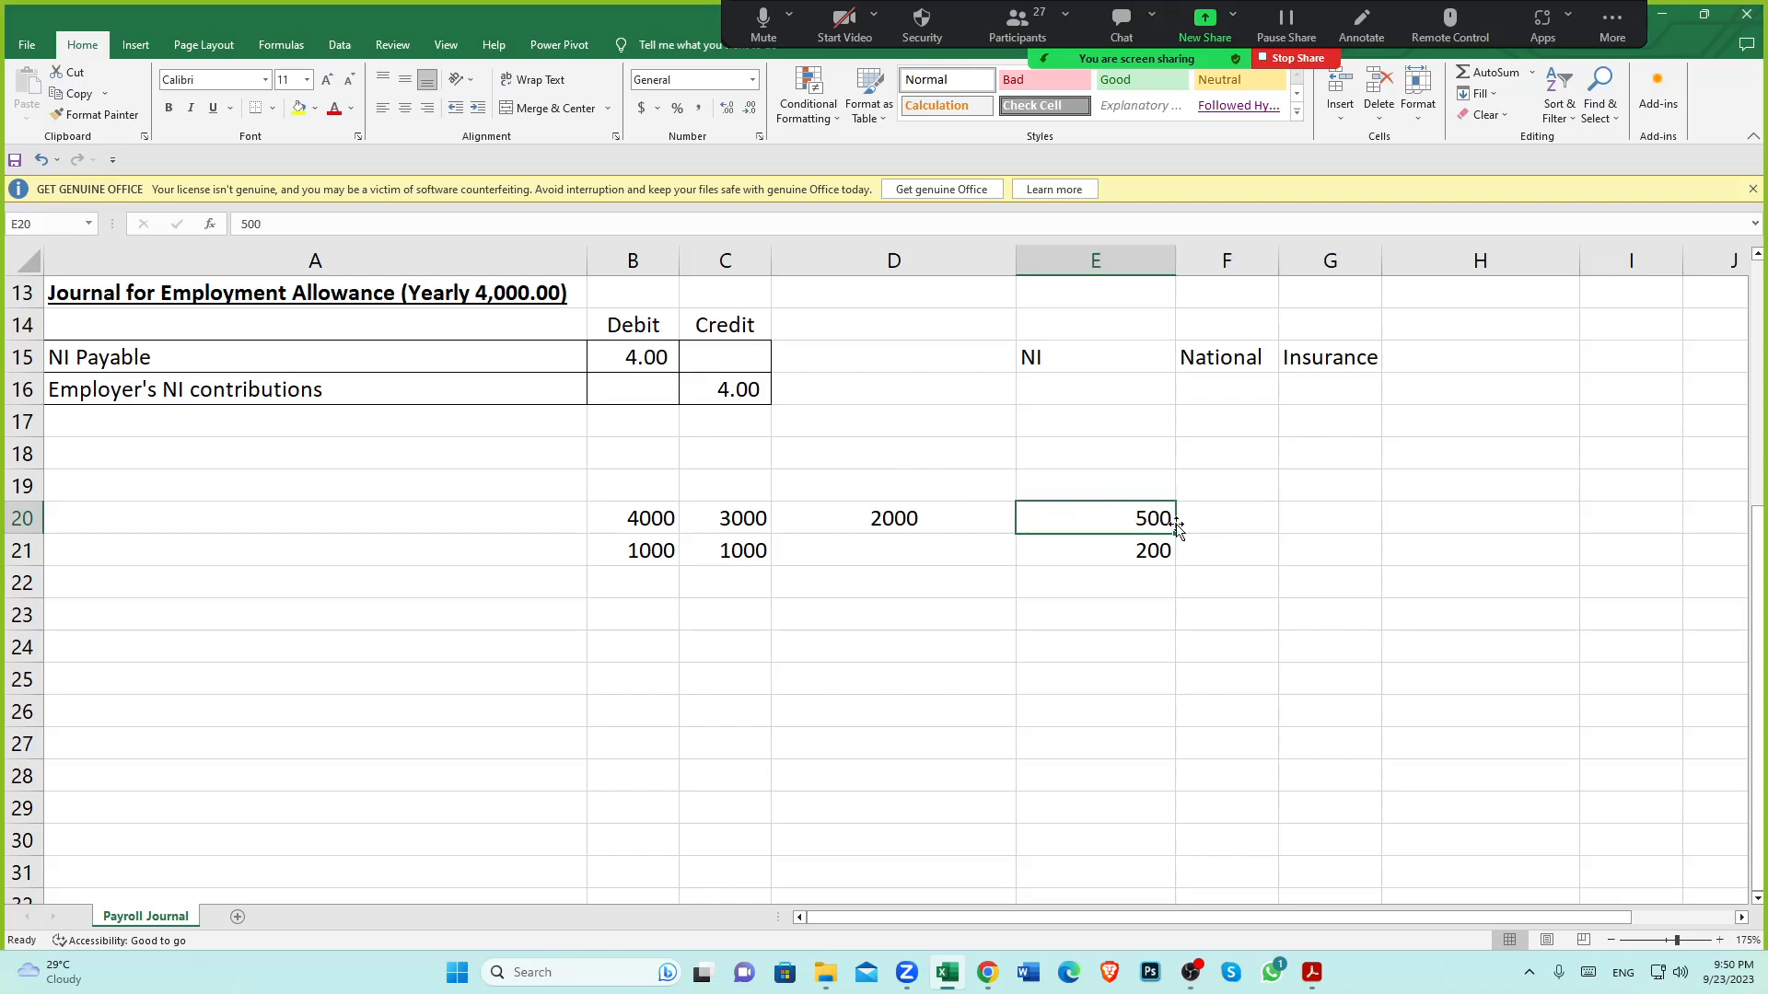
click(1240, 524)
click(1160, 517)
click(1153, 552)
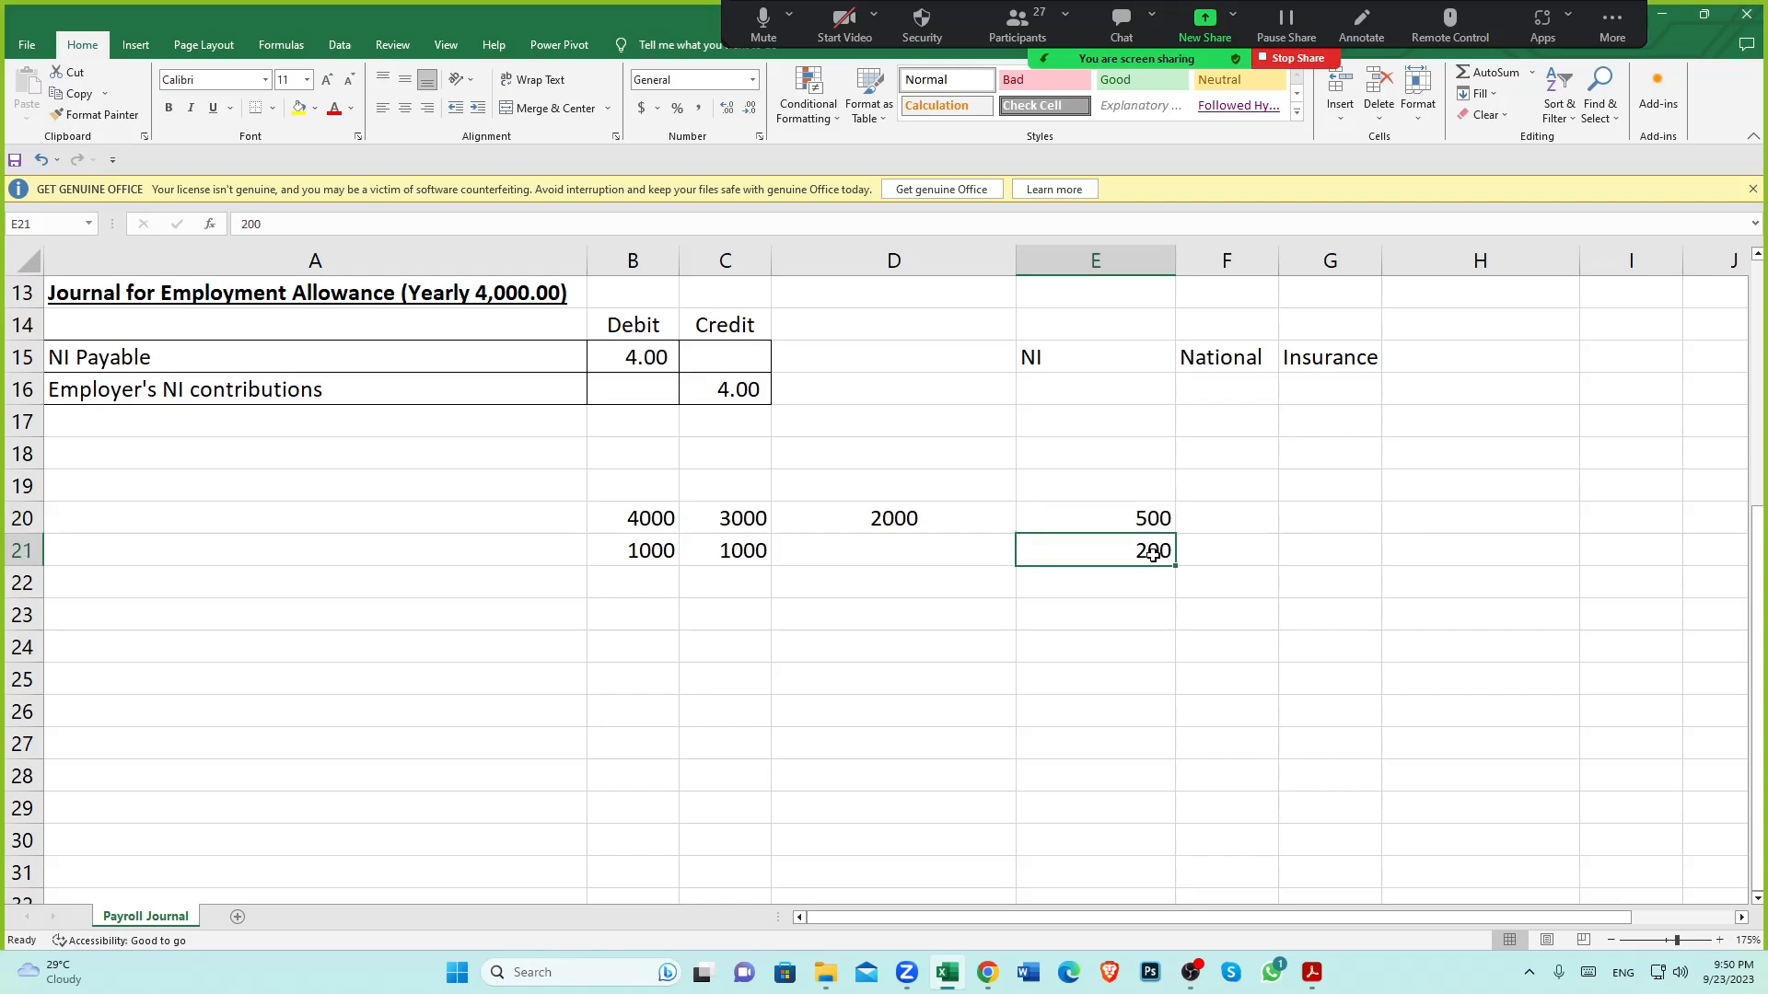
Enter 300 in cell F20 as the next example allowance balance
click(1224, 526)
text(300)
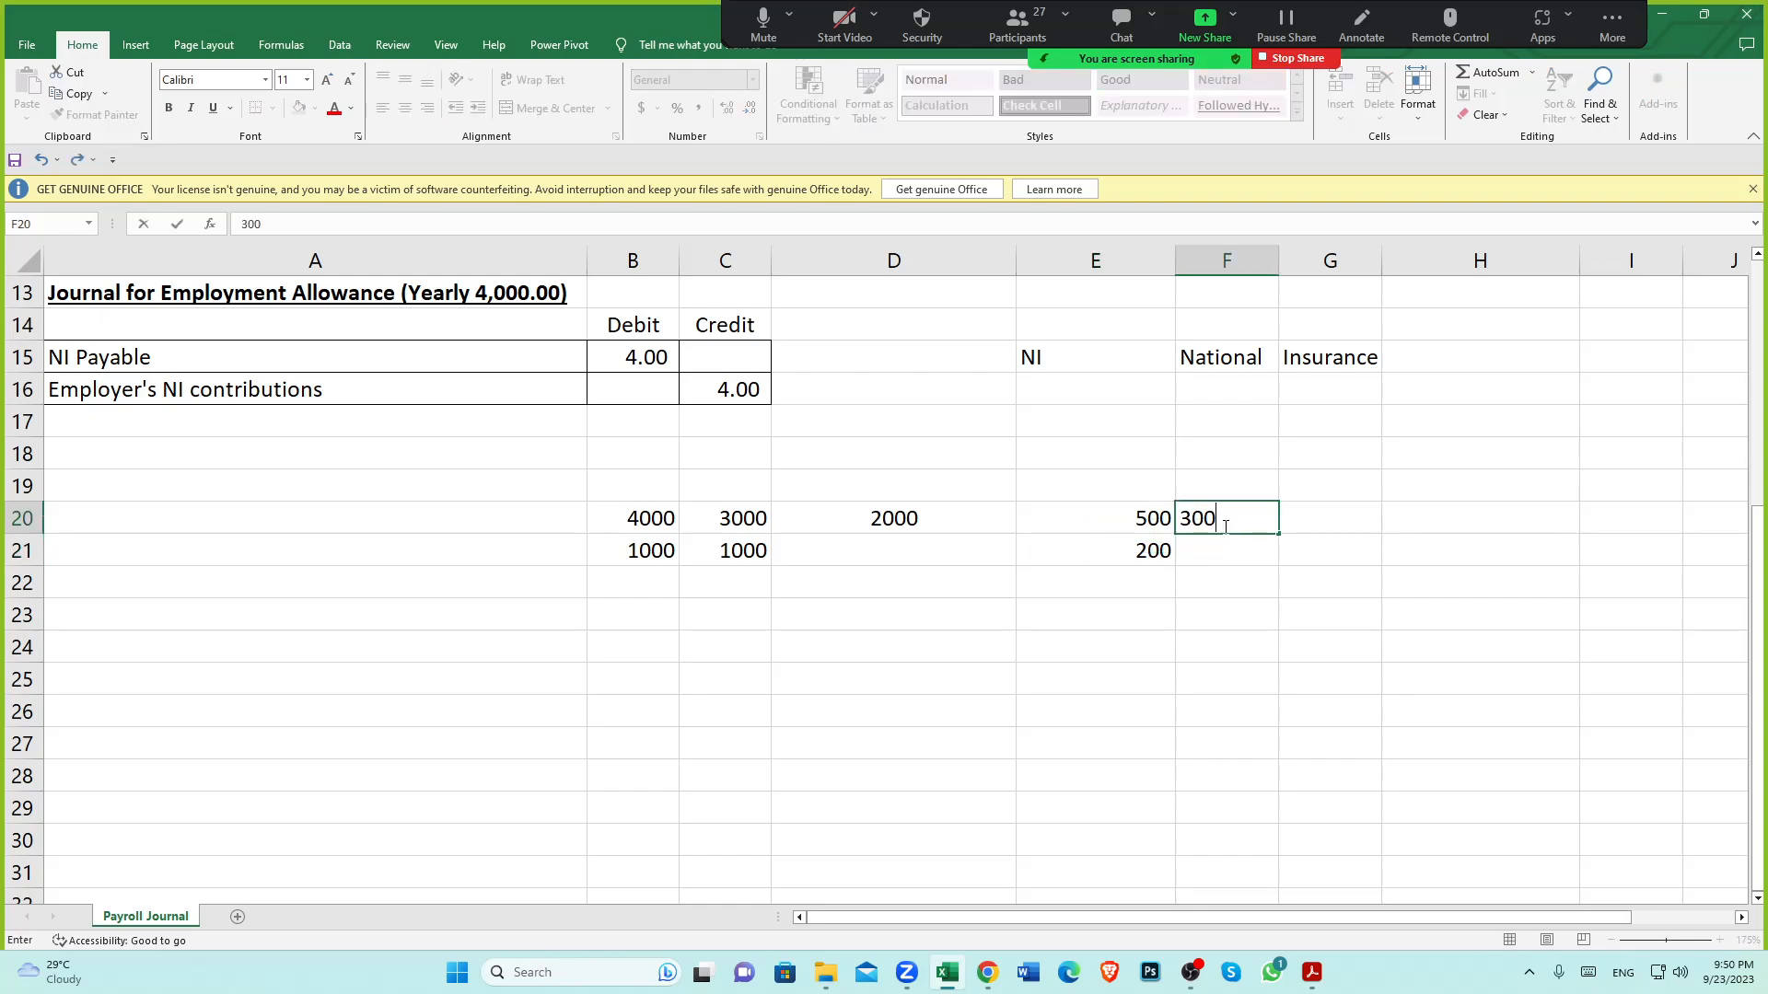
click(1216, 595)
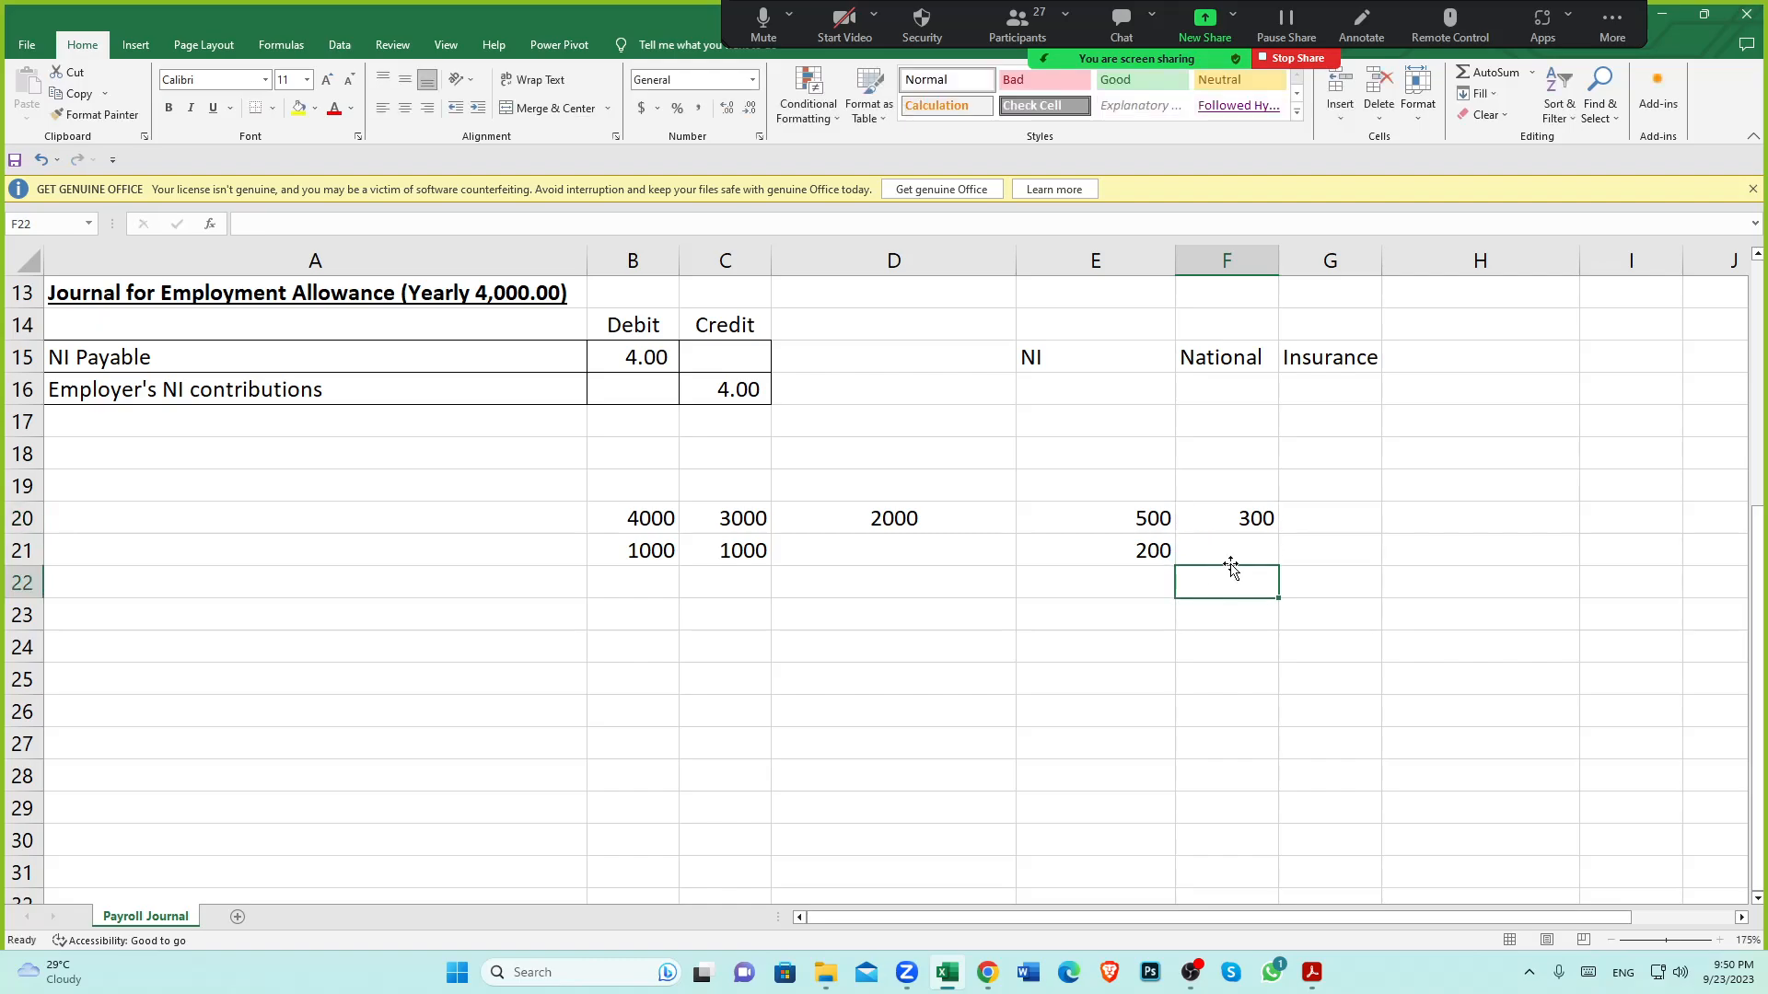
Compare the final example balance in F20 with the full yearly allowance in B20
click(1230, 518)
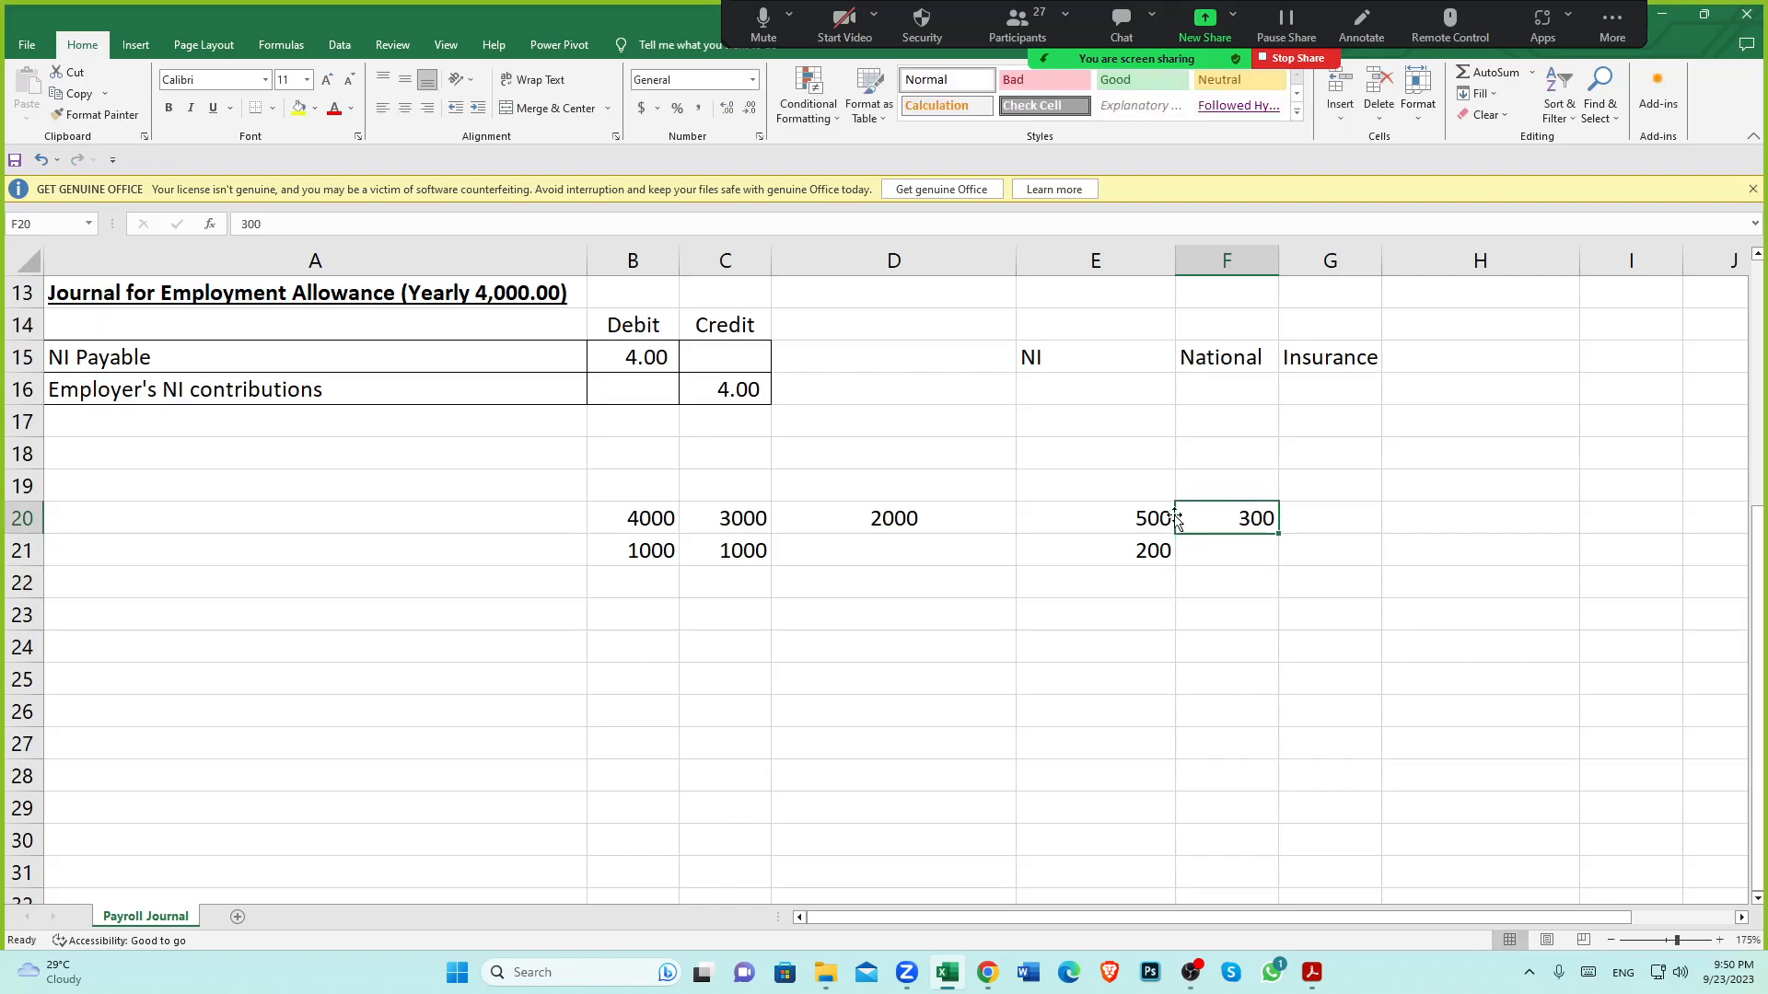
click(637, 522)
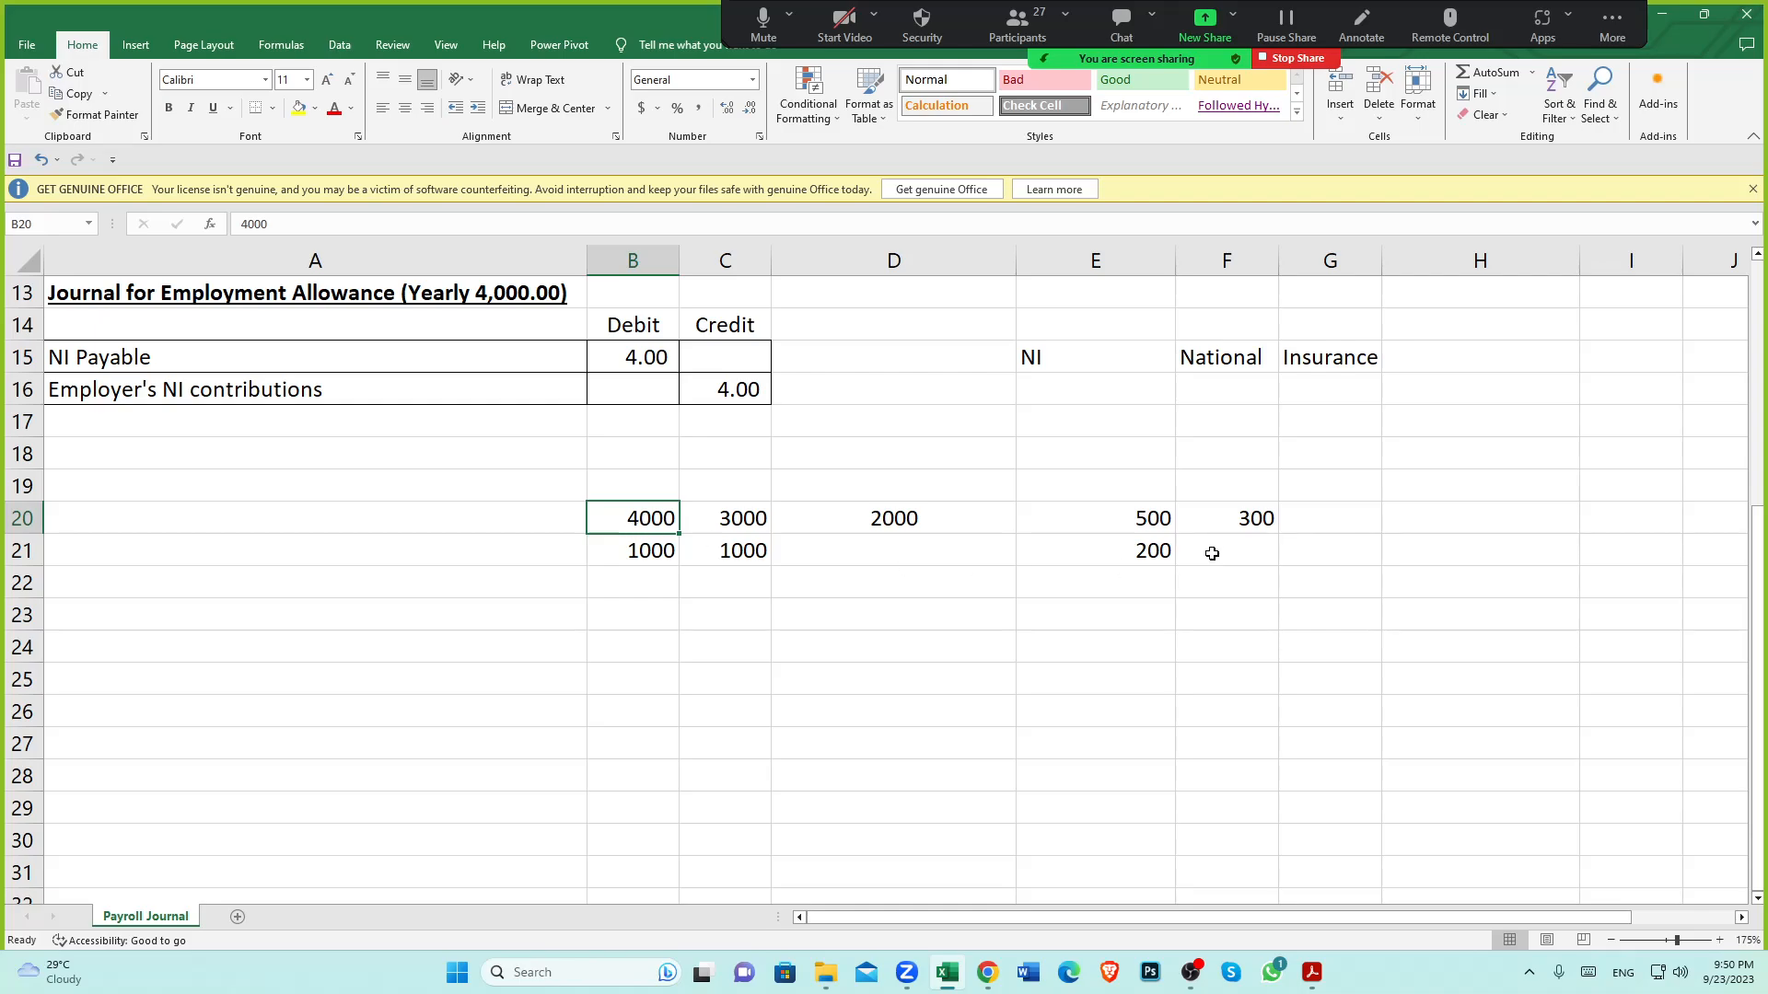
click(1238, 520)
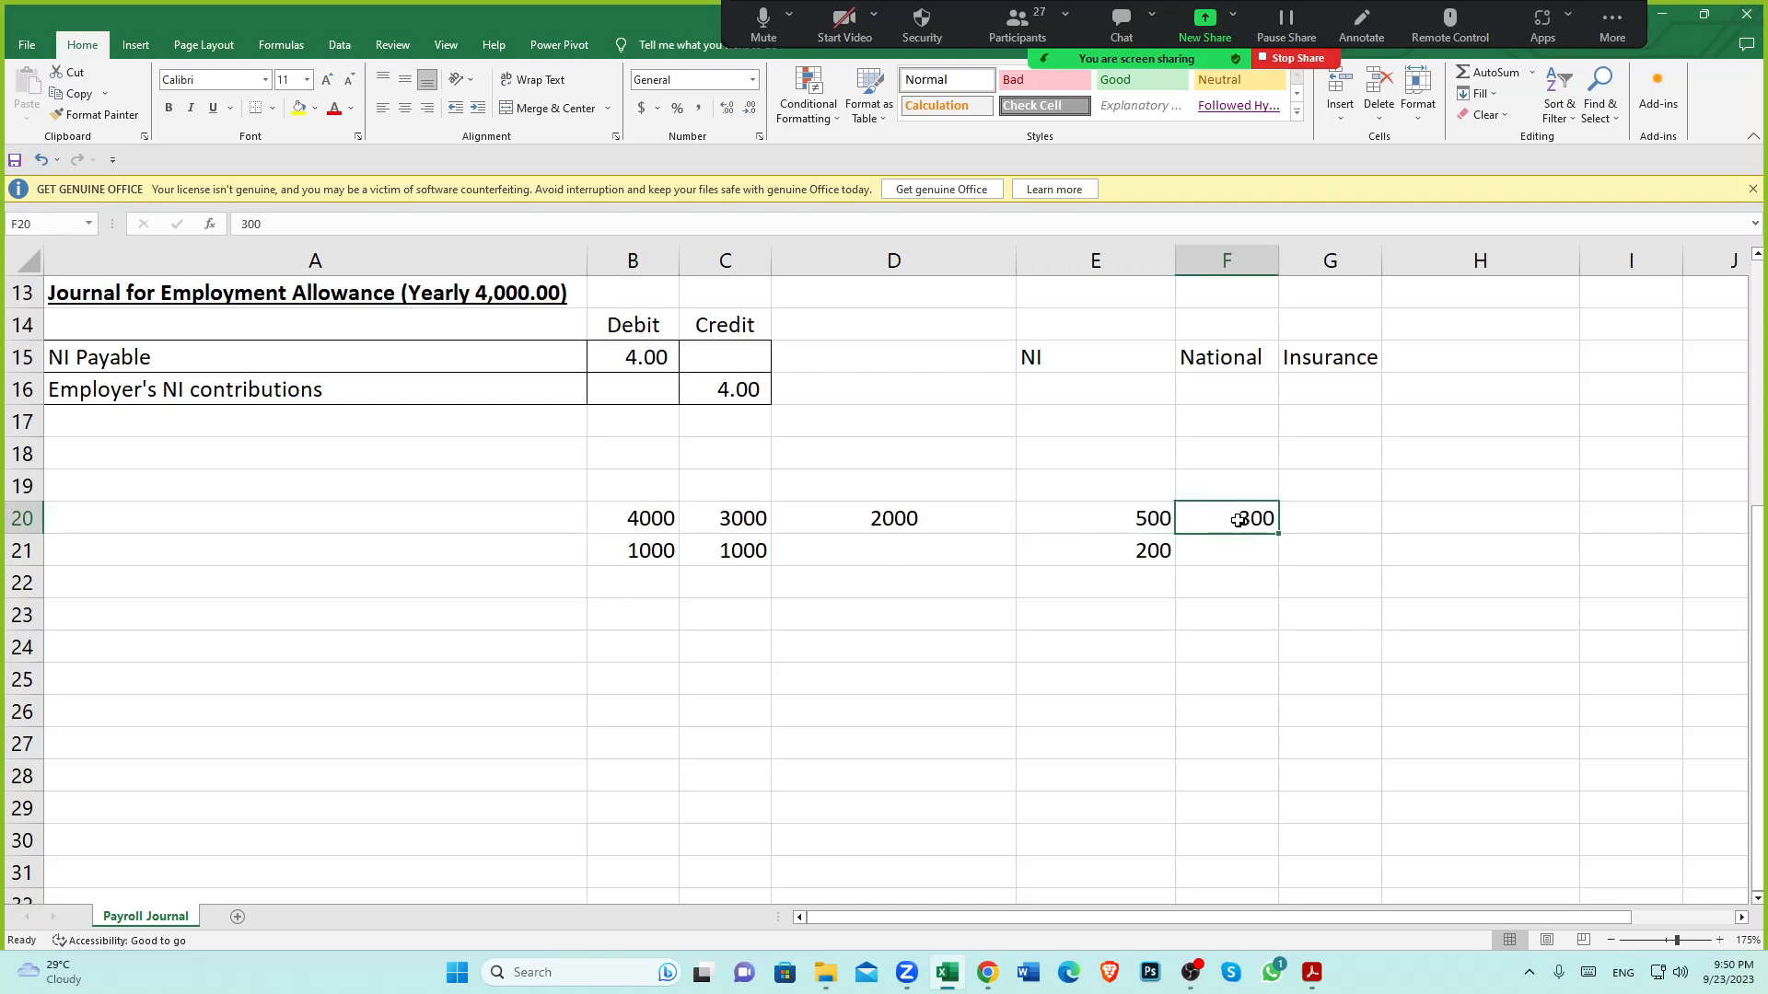
click(647, 521)
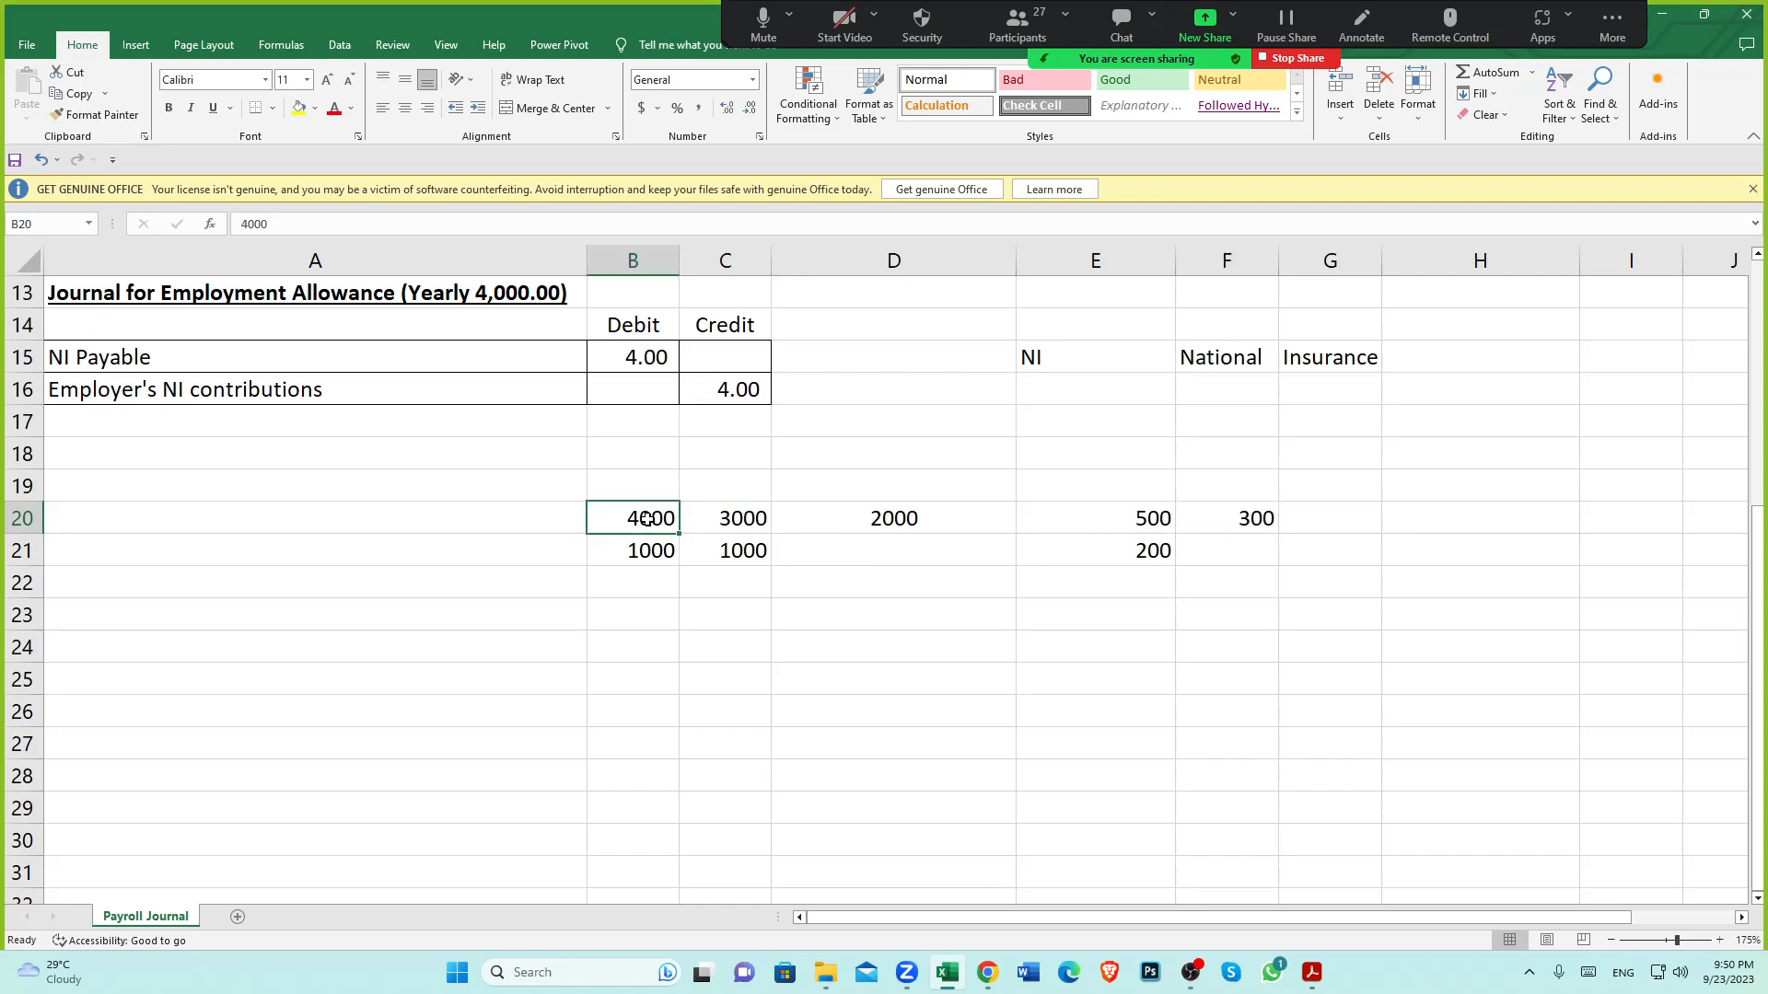
click(1236, 520)
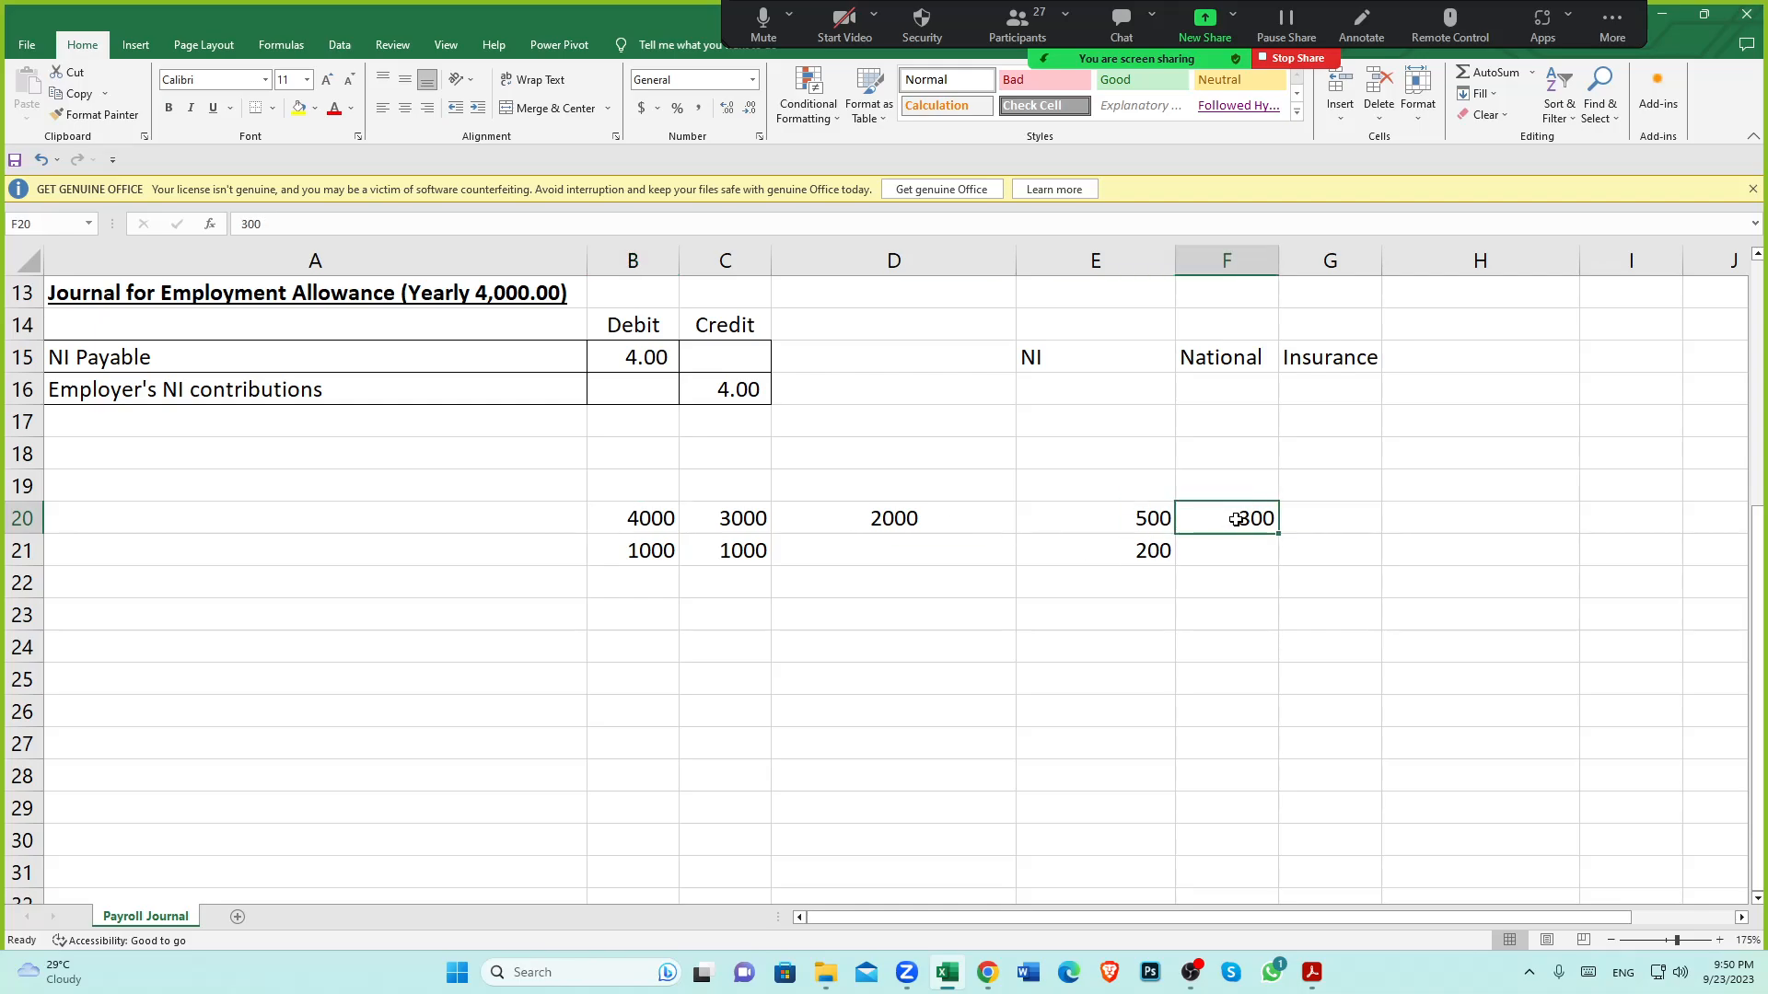
click(621, 525)
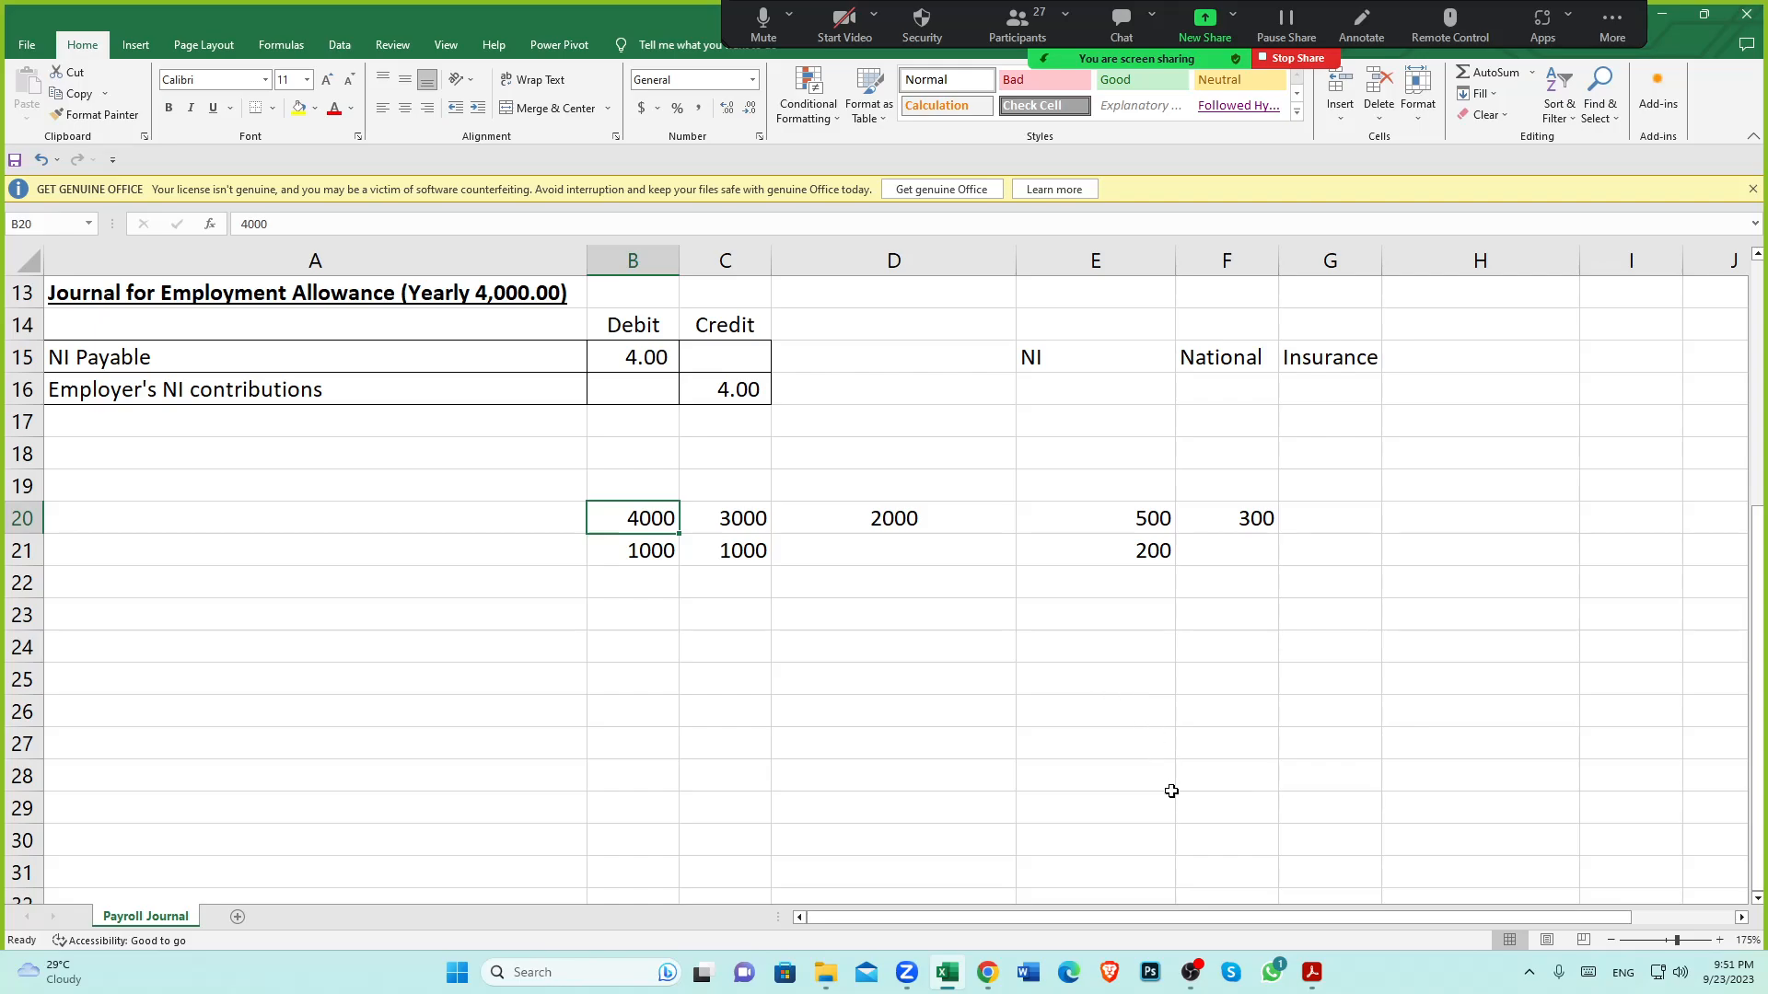
Switch to P32.pdf in Acrobat and examine the PAYE Income Tax, Gross National Insurance and Employment Allowance lines, through to Total Amount Due
mouse_move(1315, 982)
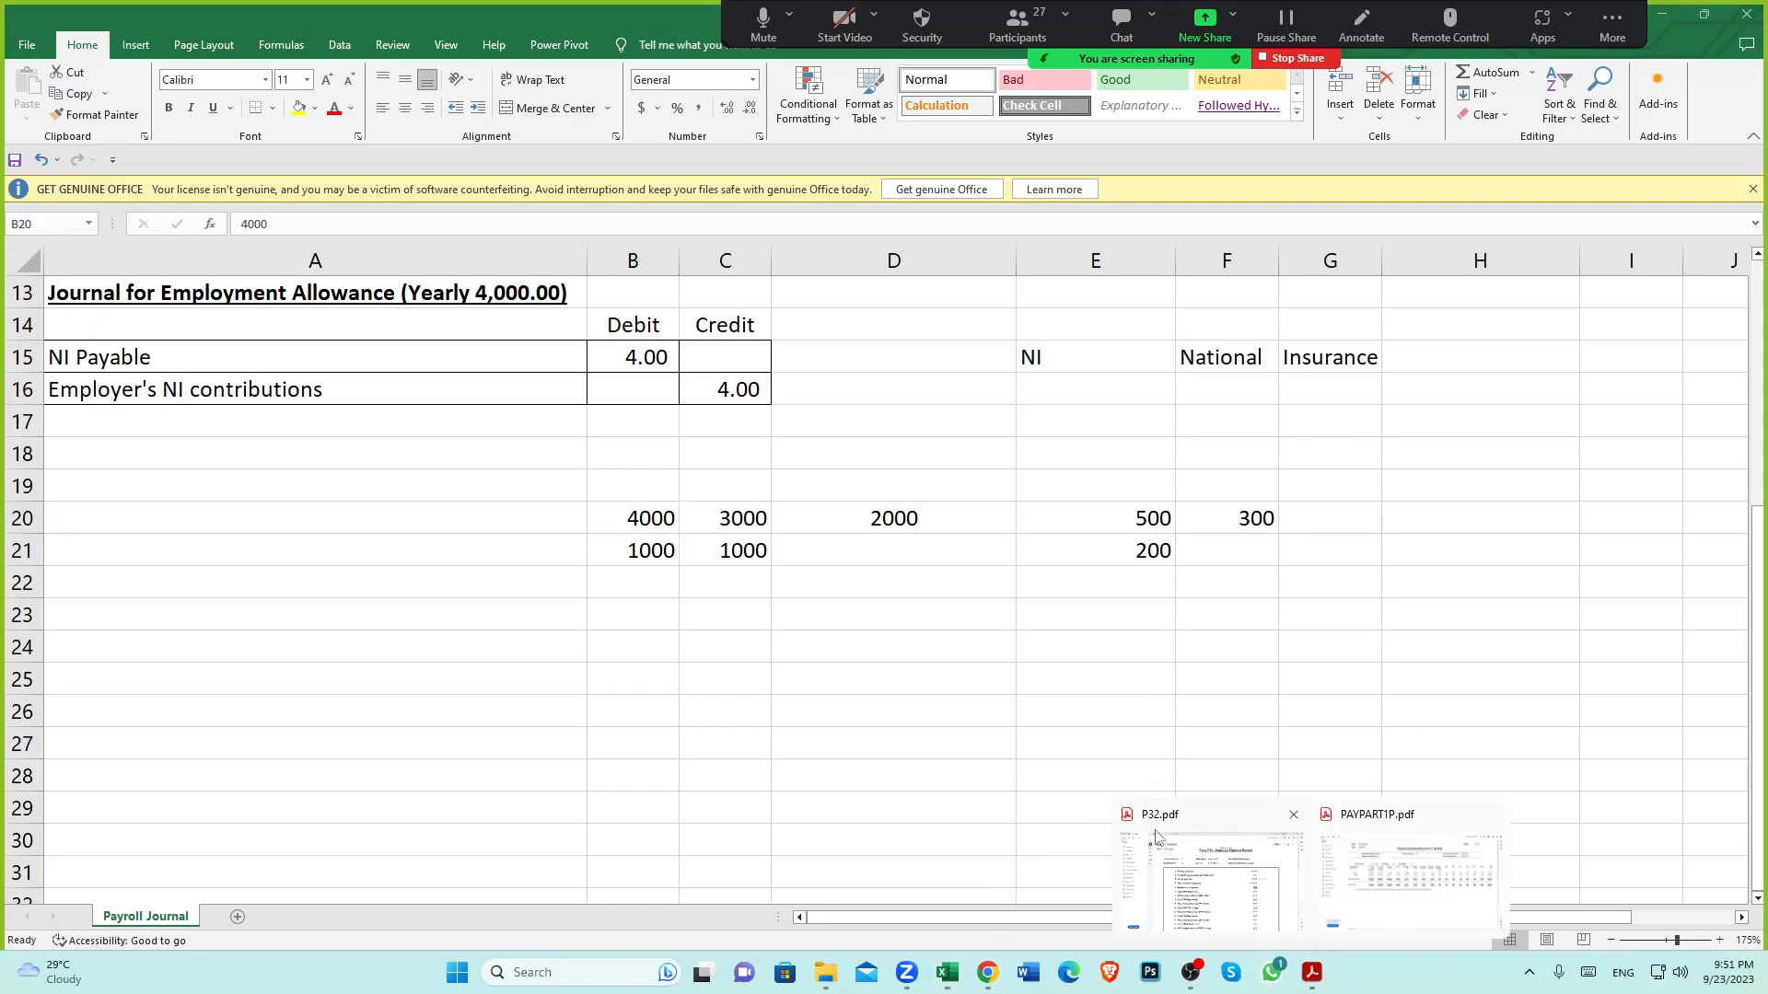
click(1200, 898)
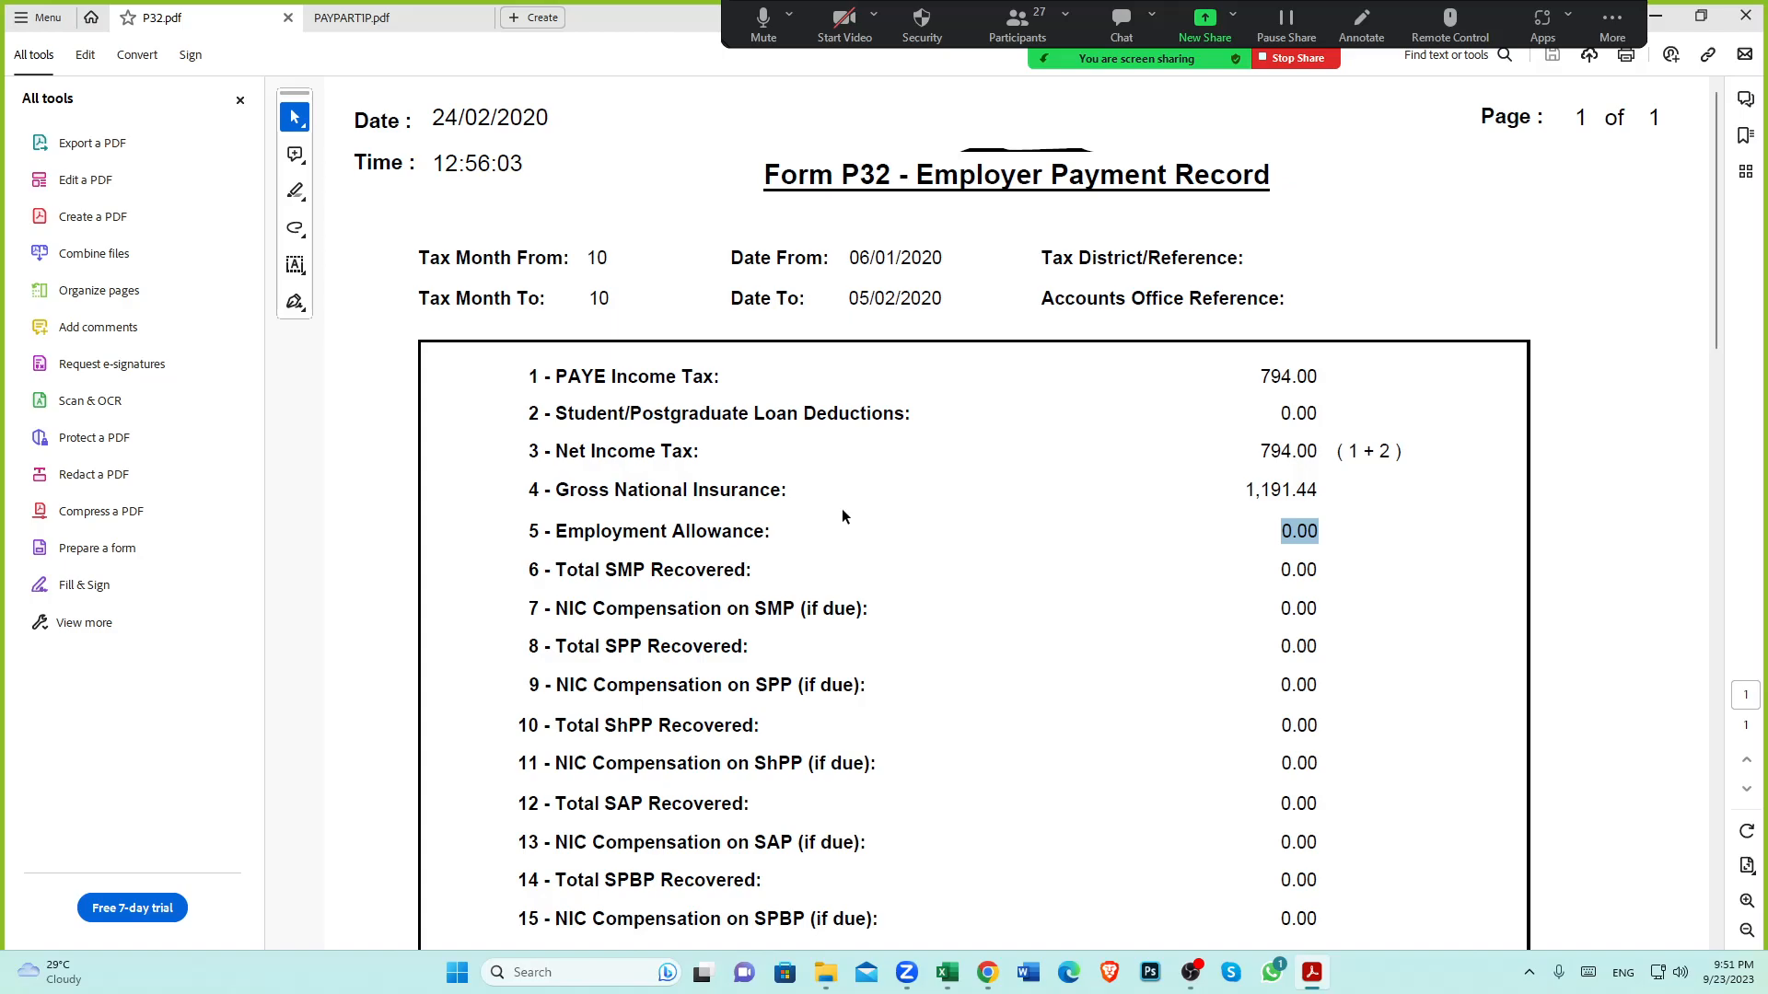
drag(1258, 377, 1292, 378)
click(1019, 532)
drag(1241, 490, 1308, 491)
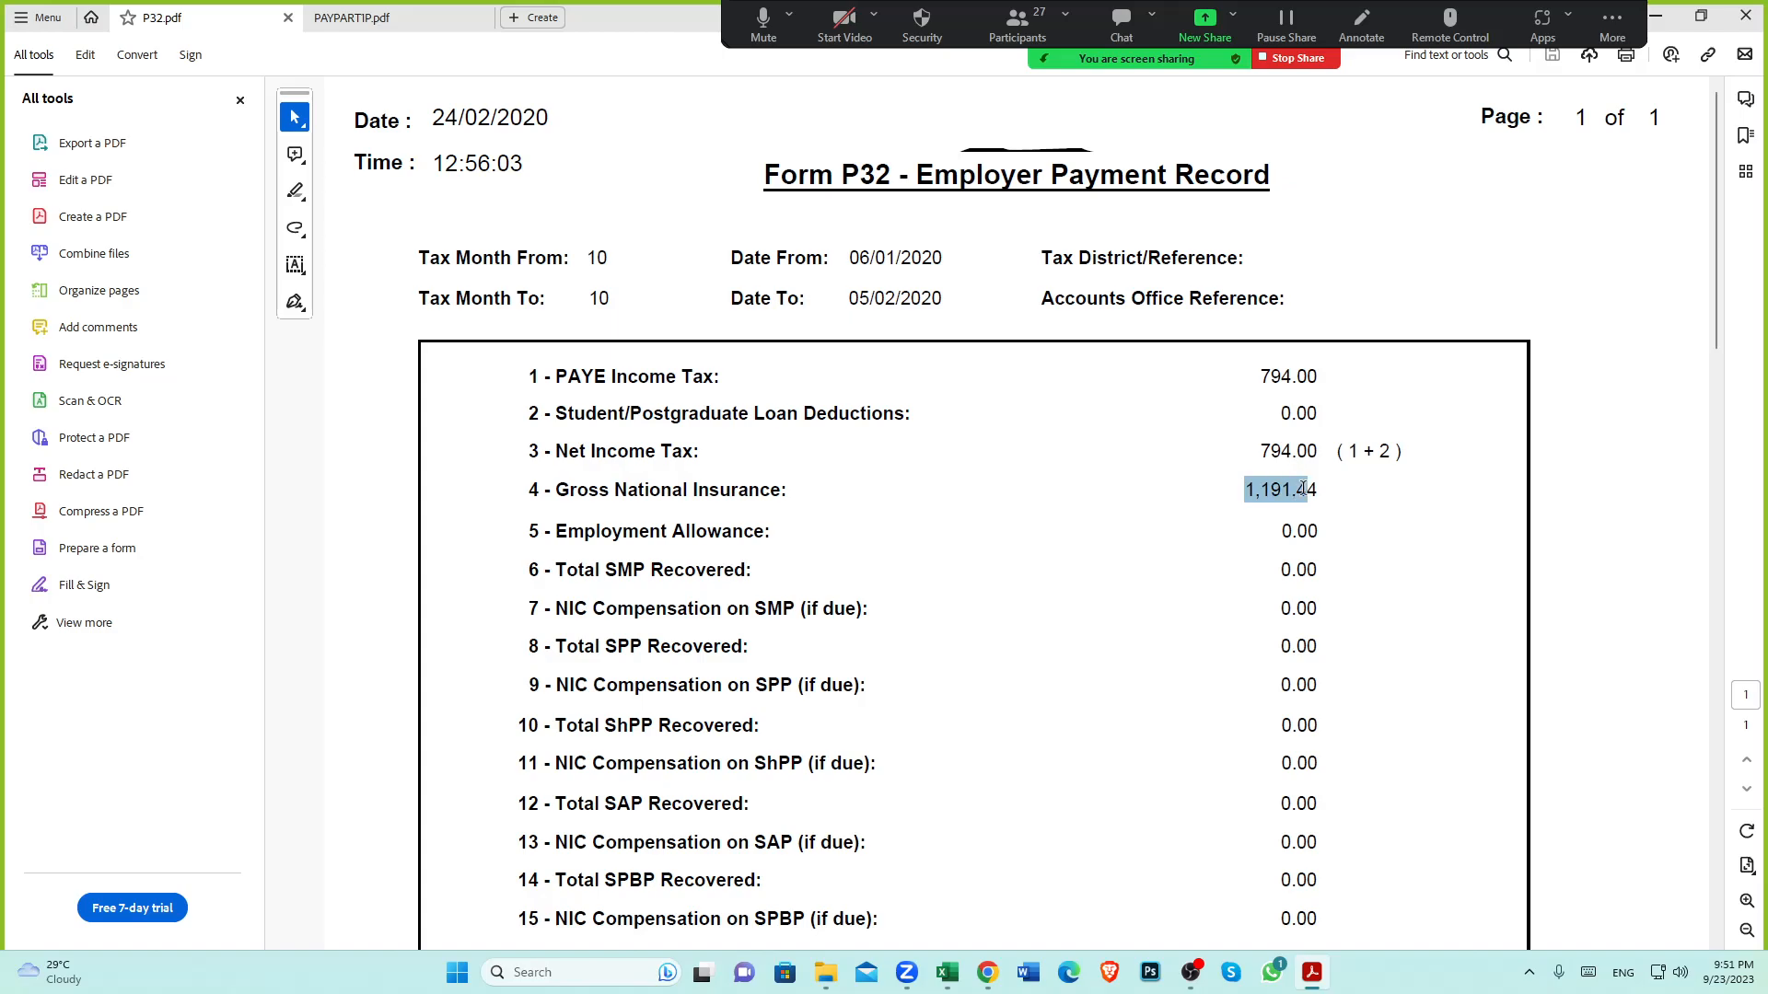
click(997, 528)
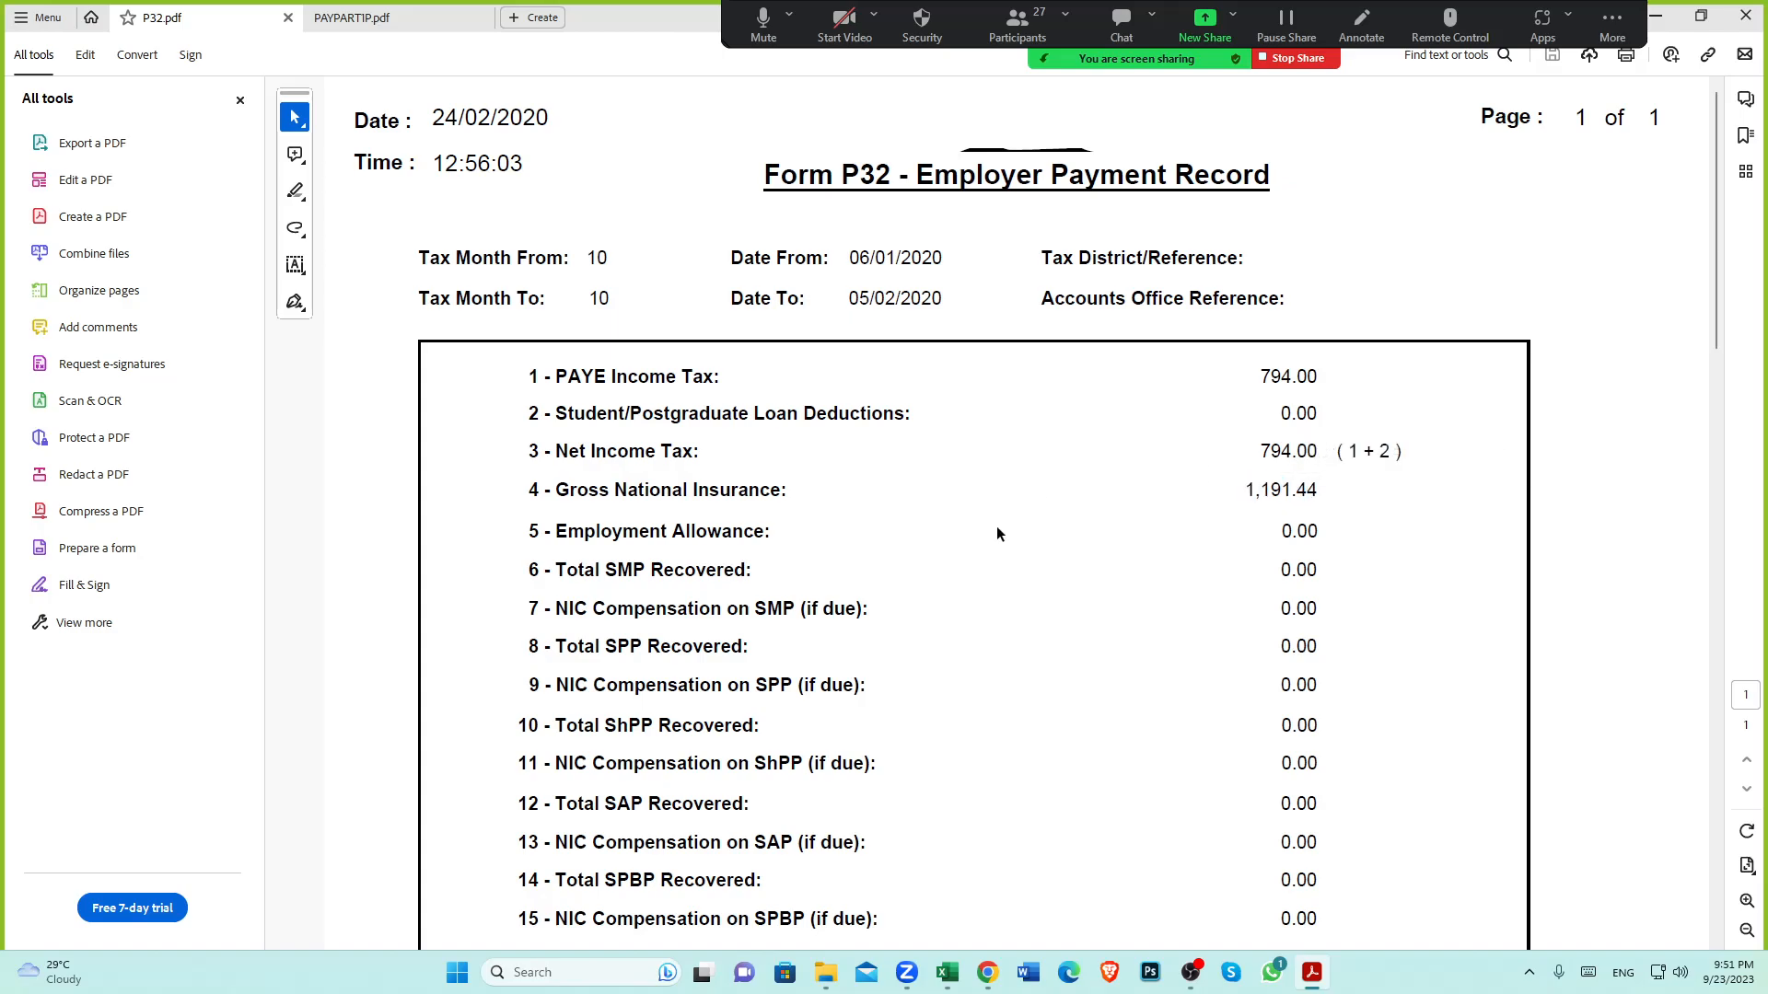
scroll(996, 527, down, 6)
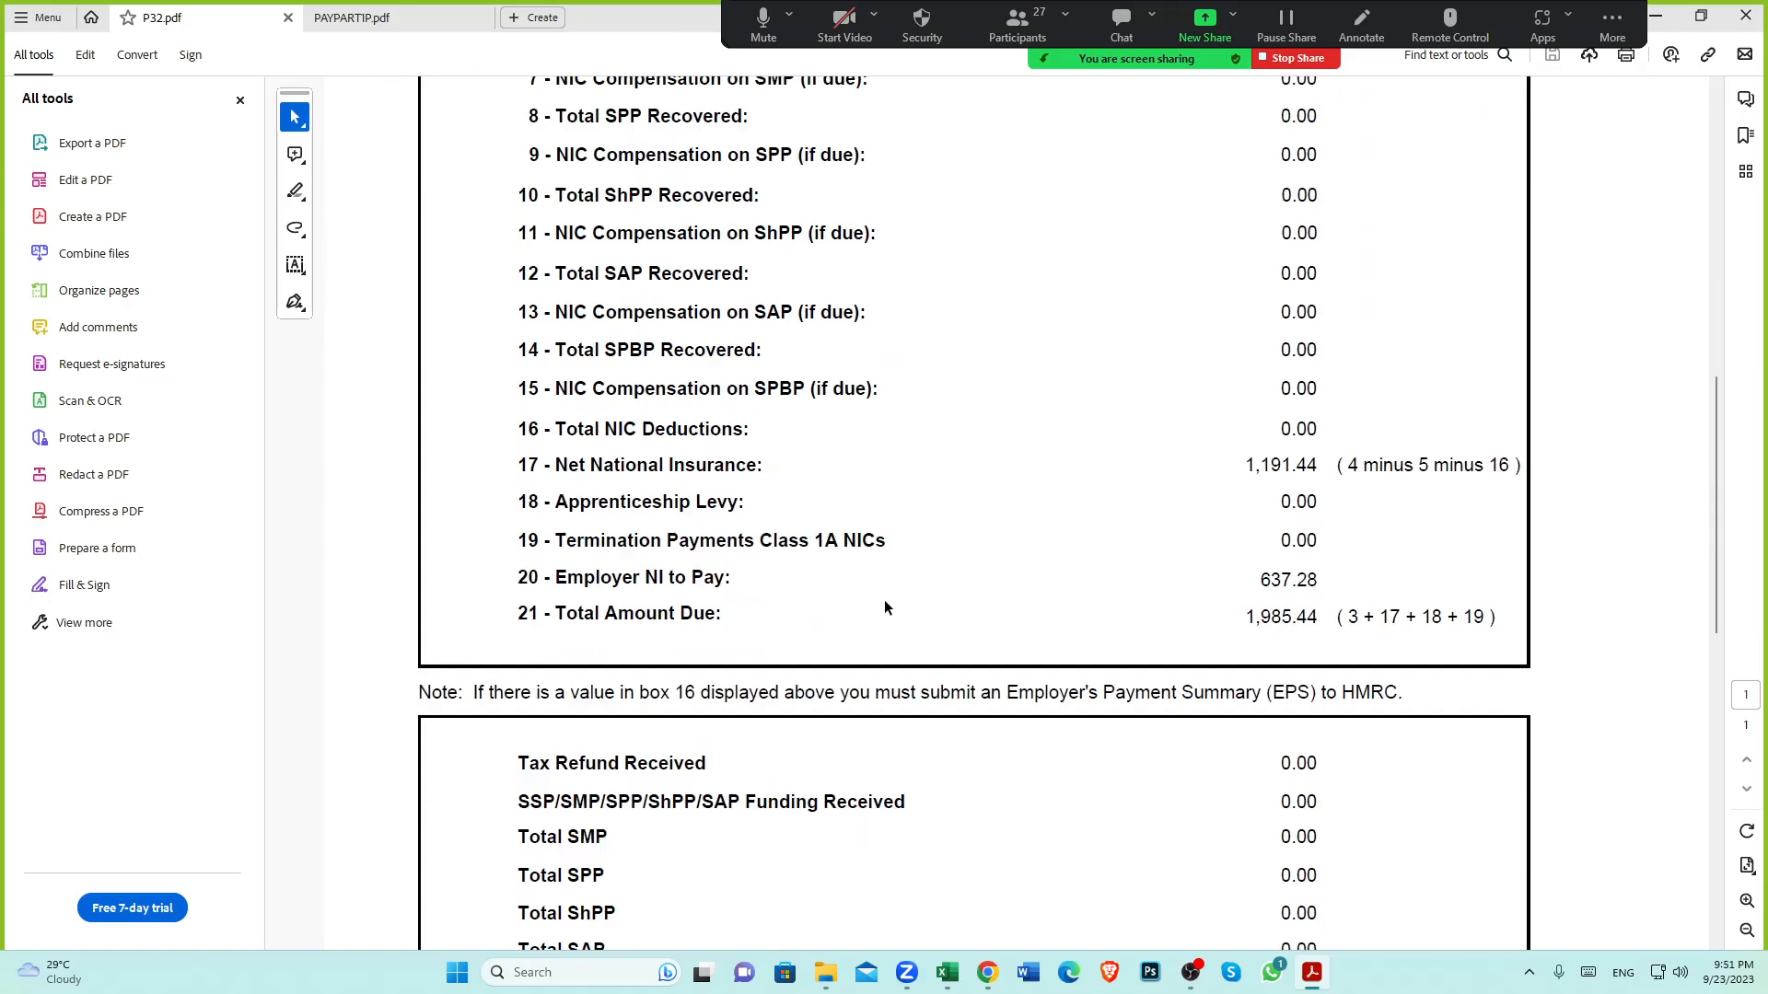
scroll(921, 603, up, 6)
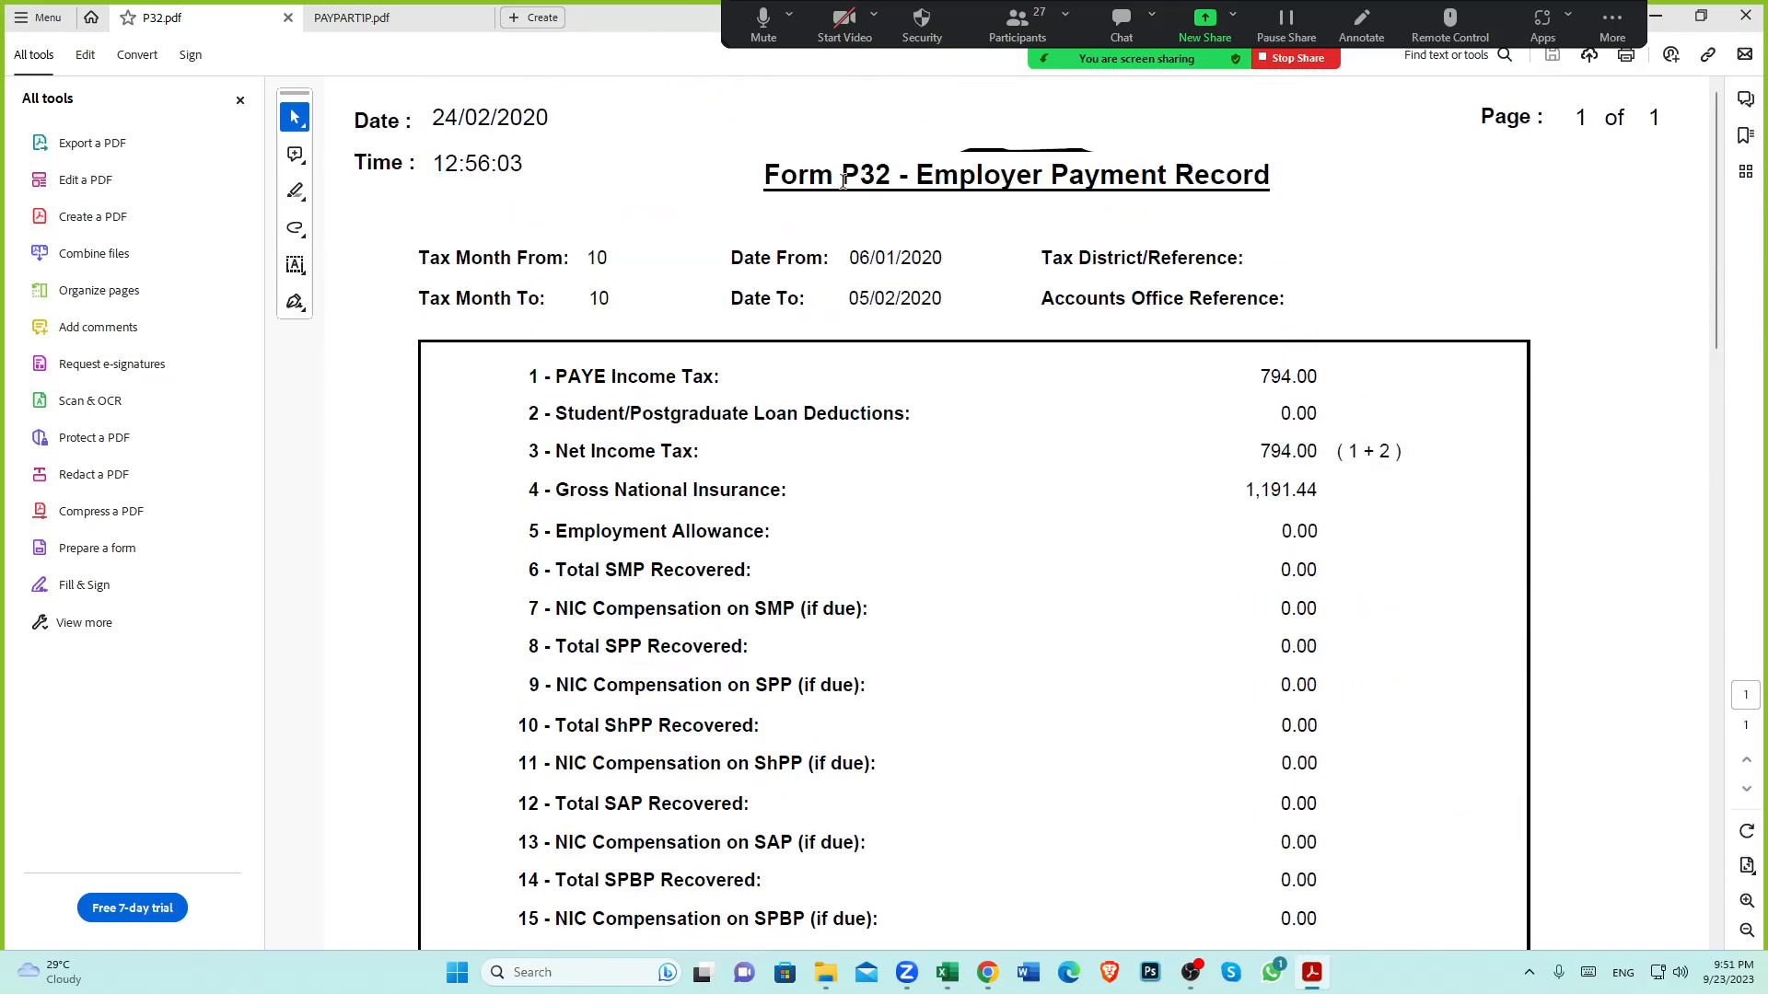
Point out the P32 name in the form's title, and highlight the Total Amount Due figure
drag(840, 177, 894, 190)
click(824, 233)
scroll(1059, 503, down, 9)
scroll(848, 505, up, 2)
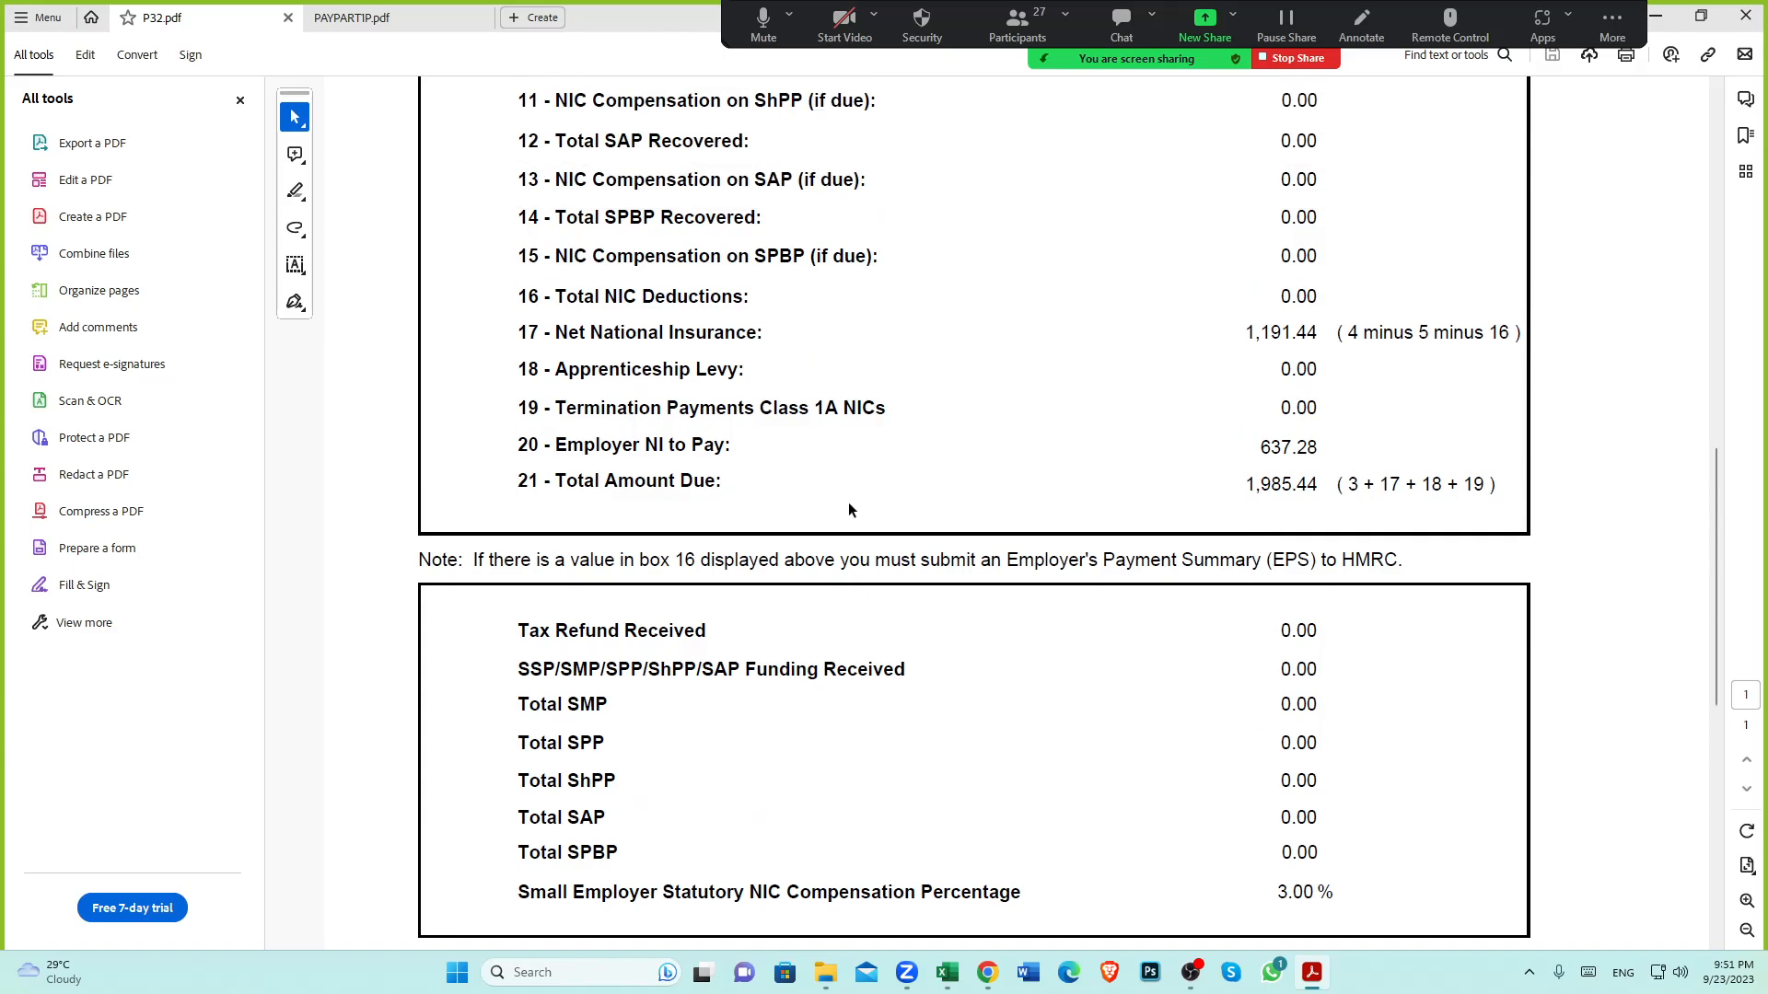
drag(1243, 484, 1319, 484)
click(1145, 487)
scroll(1070, 606, up, 10)
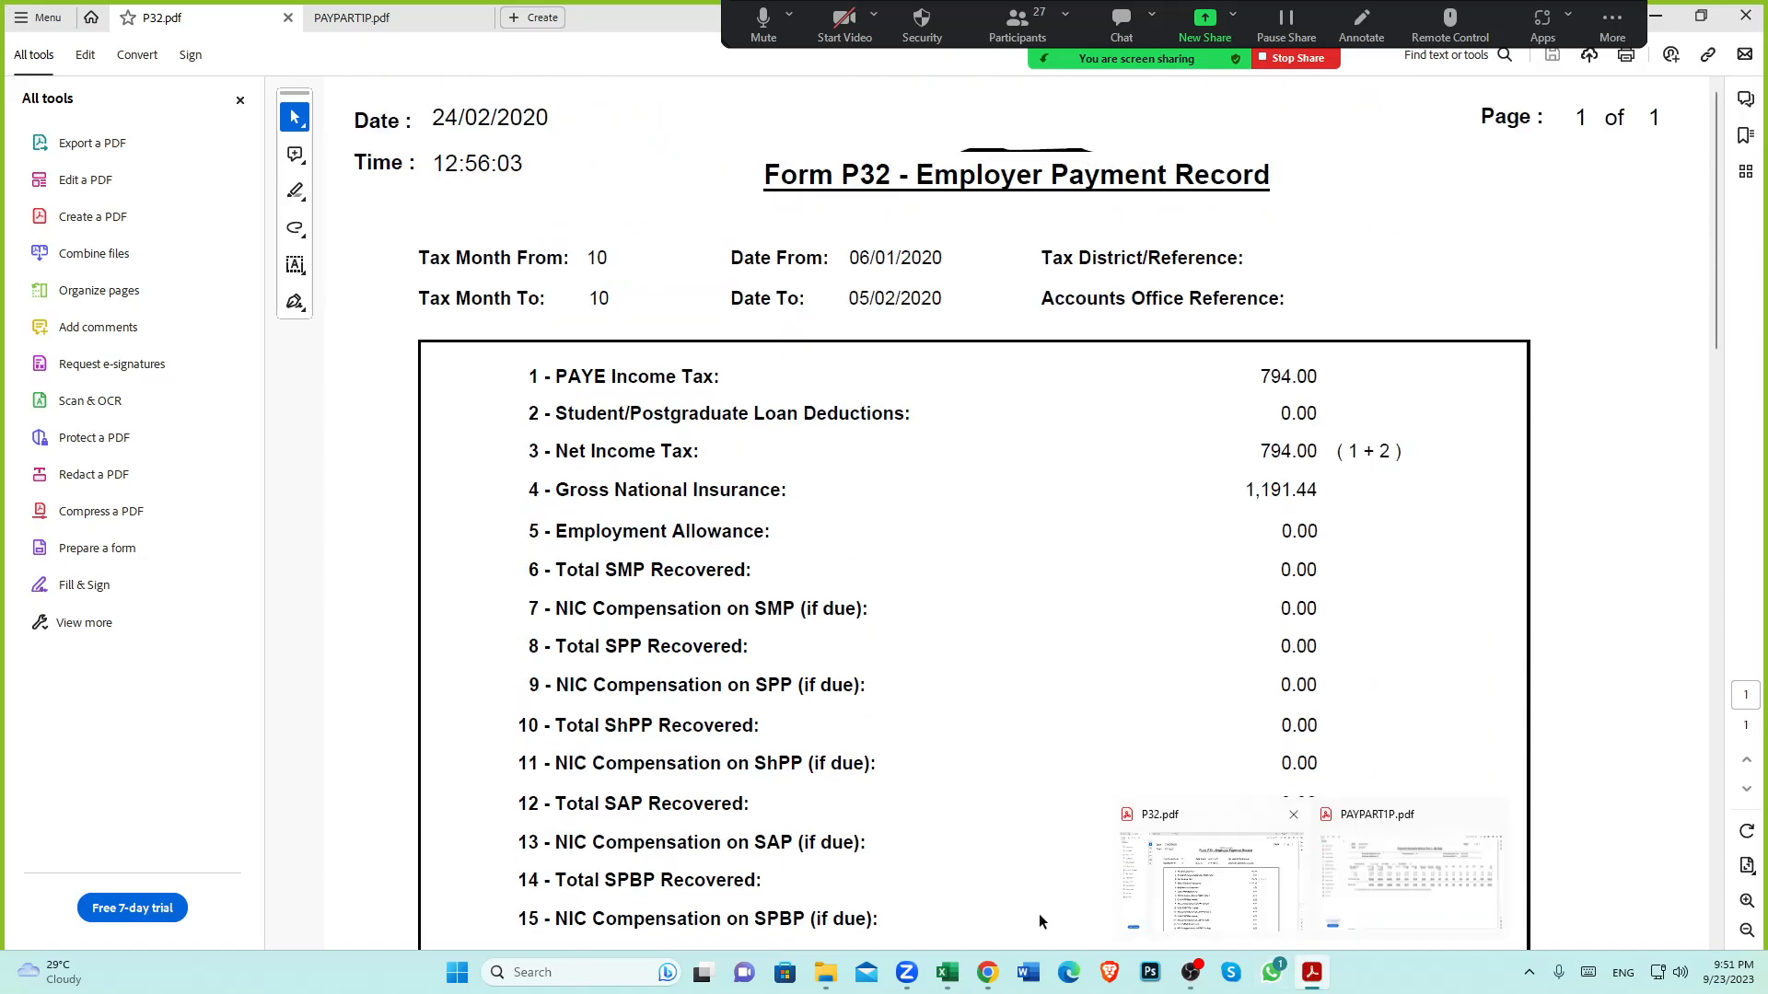
Switch to Xero and cancel editing of the PAYROLL JAN 2020 manual journal
click(991, 977)
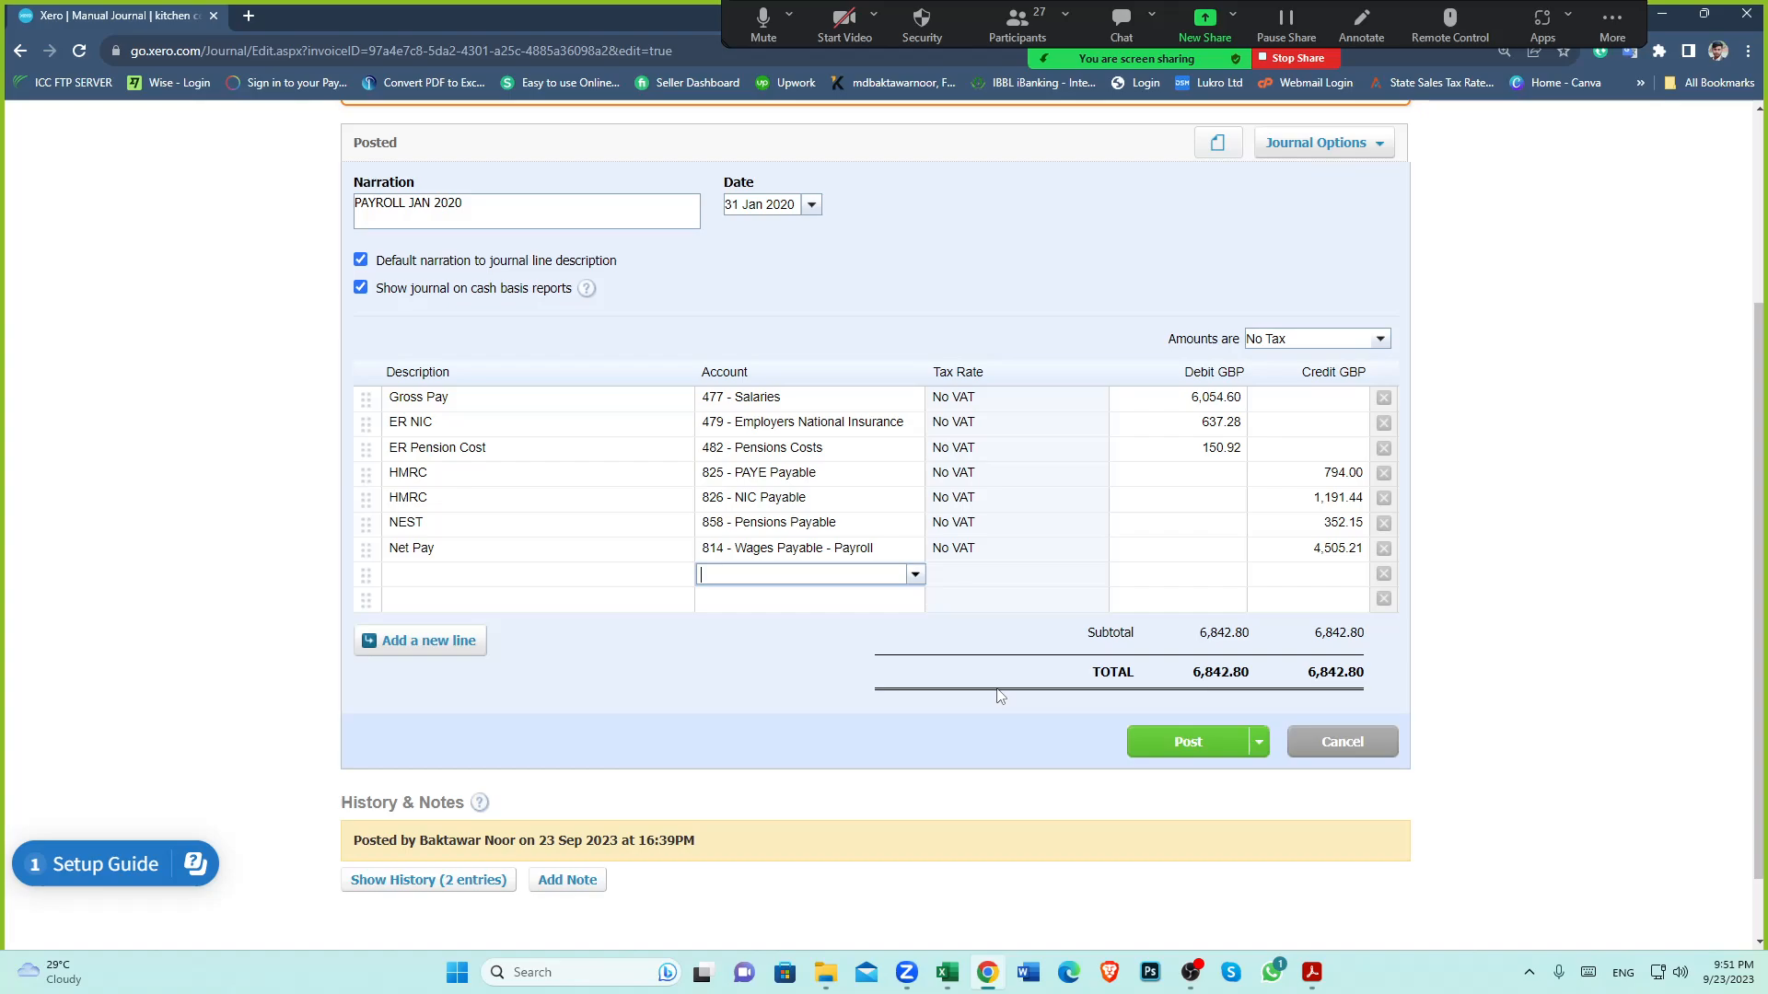
click(847, 698)
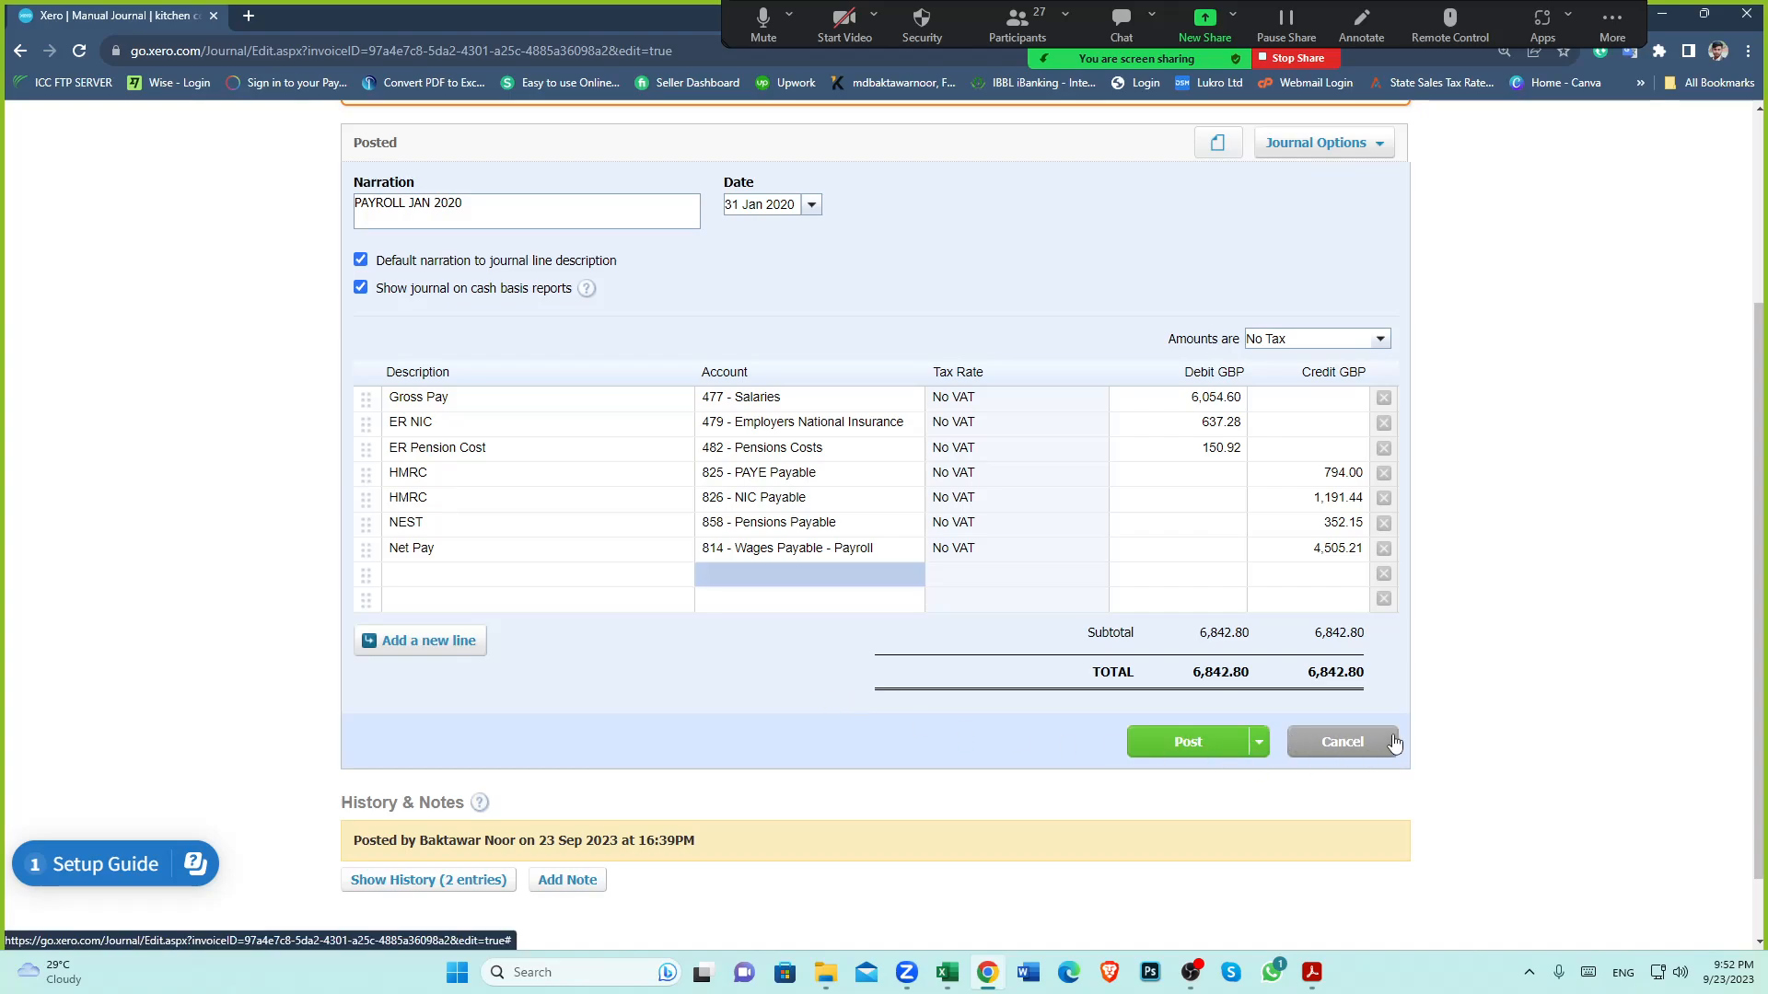
click(1354, 742)
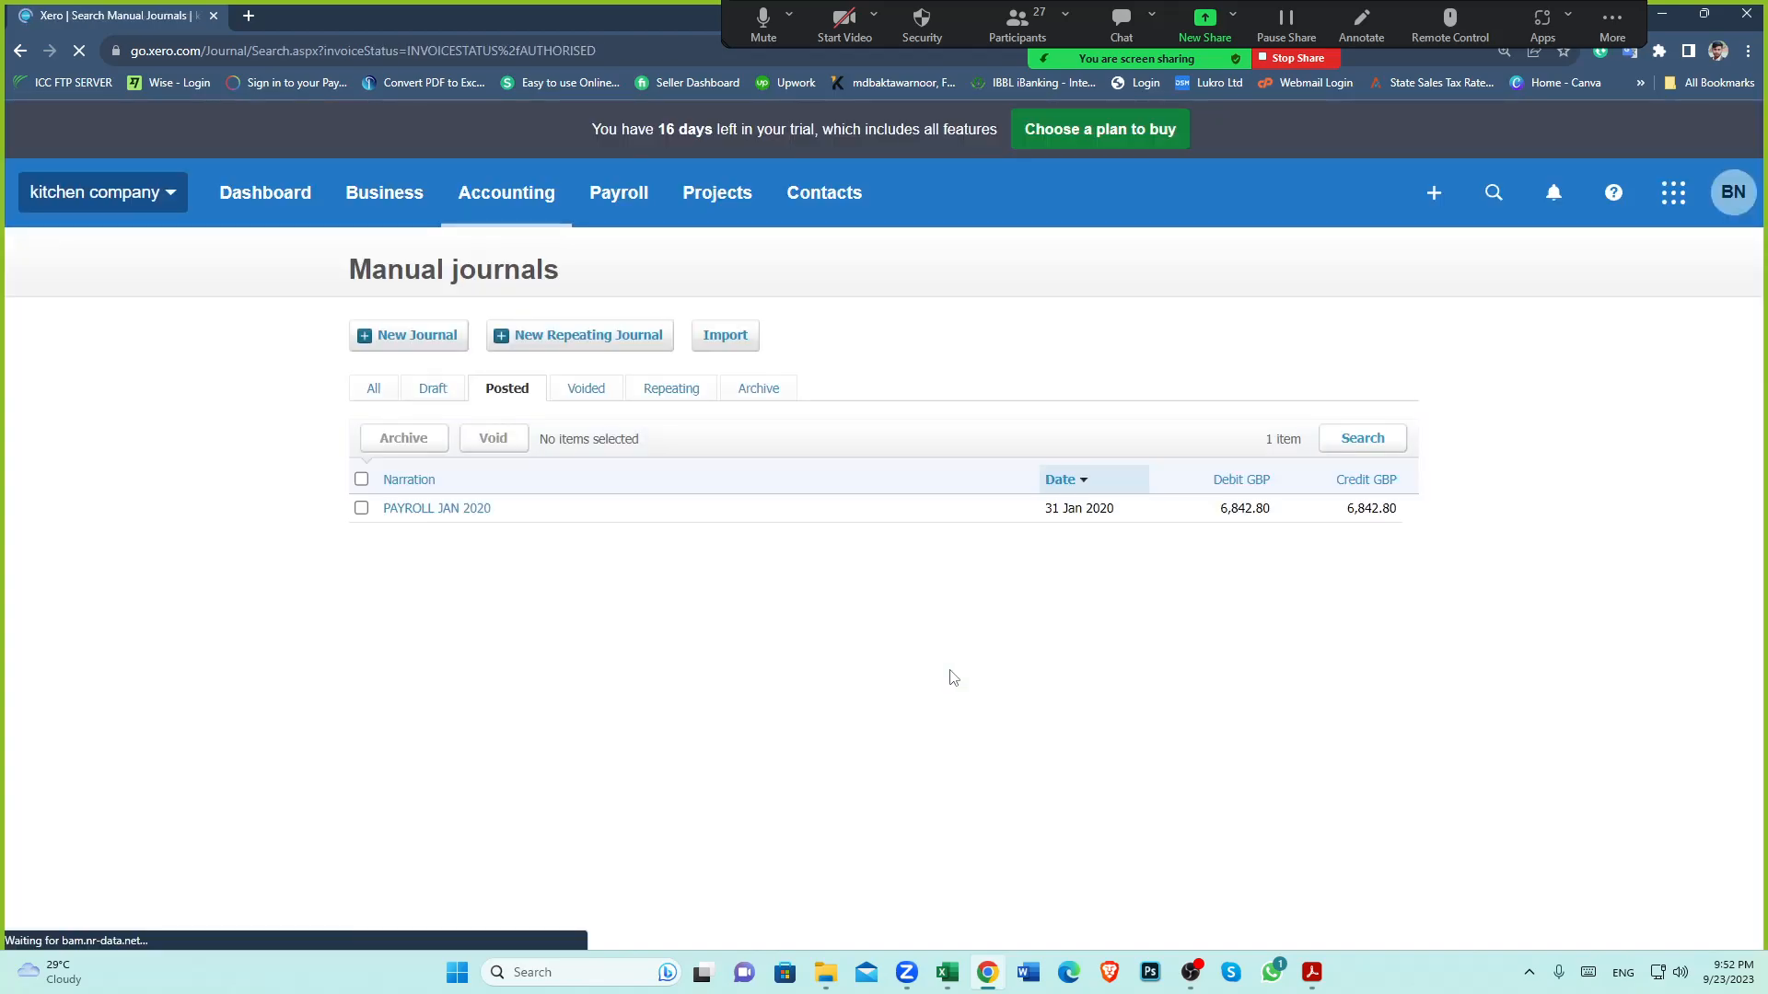
Revisit the Employment Allowance journal in Excel, and return to Form P32 in Acrobat to relate it to the payroll liabilities
mouse_move(1315, 974)
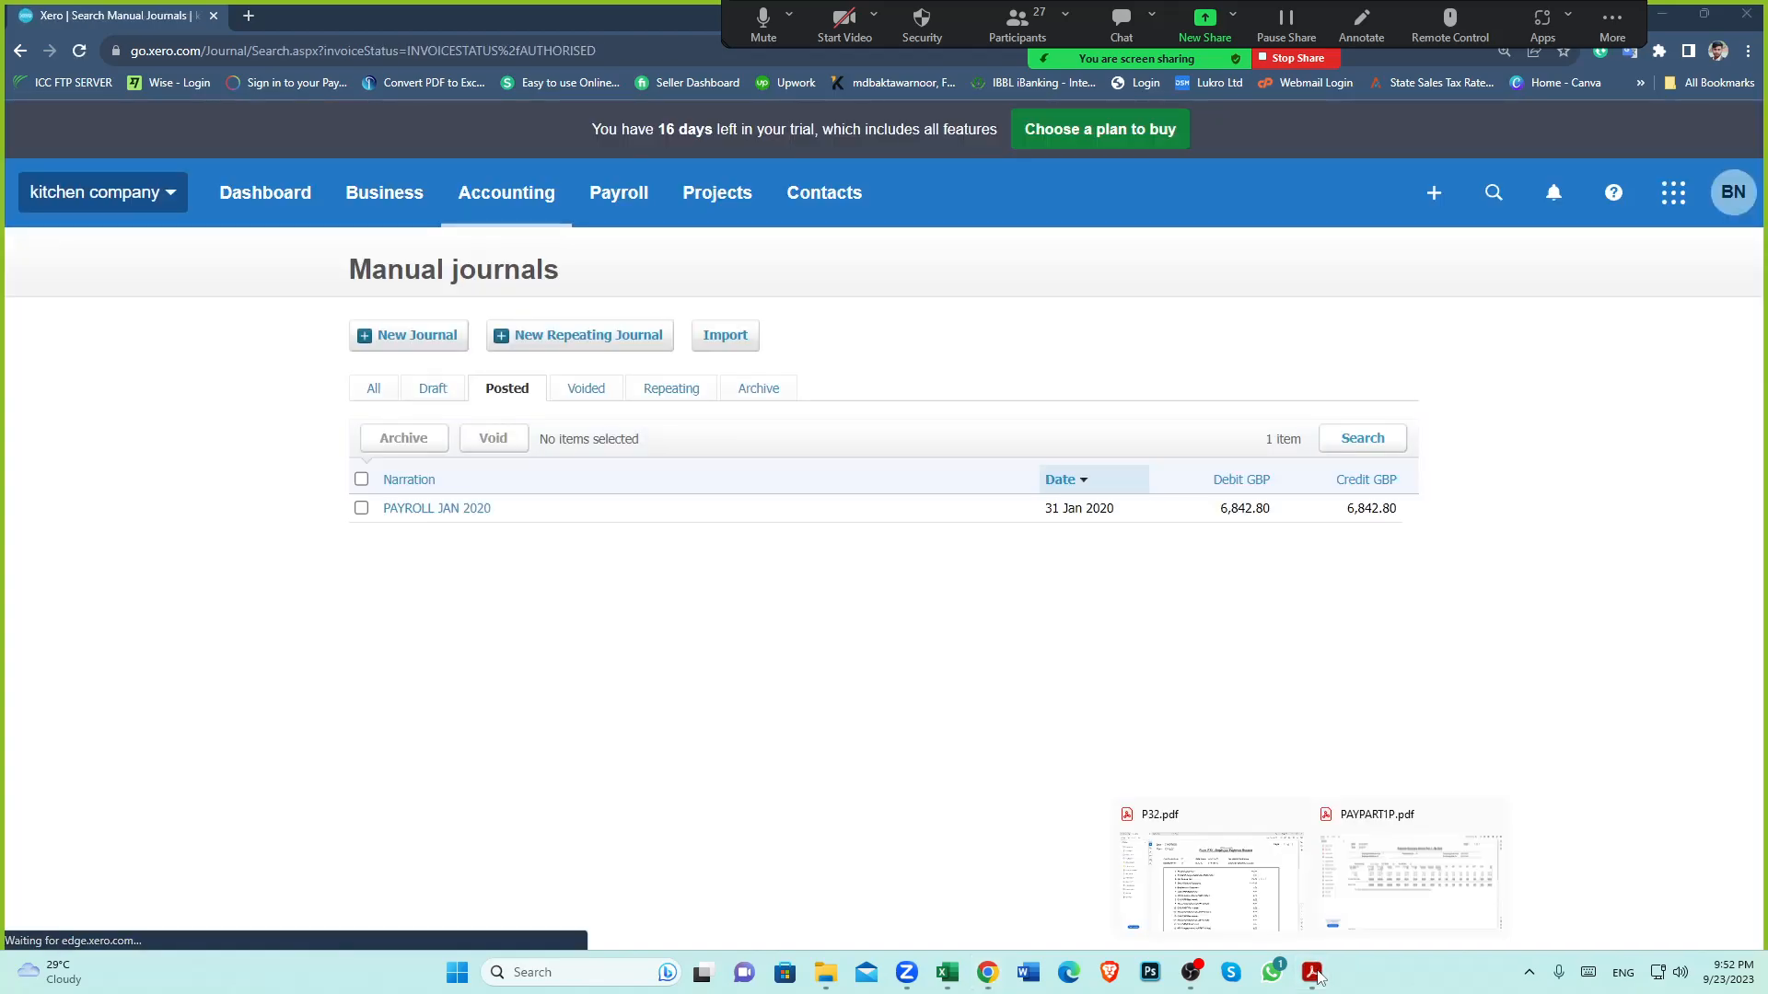
click(948, 974)
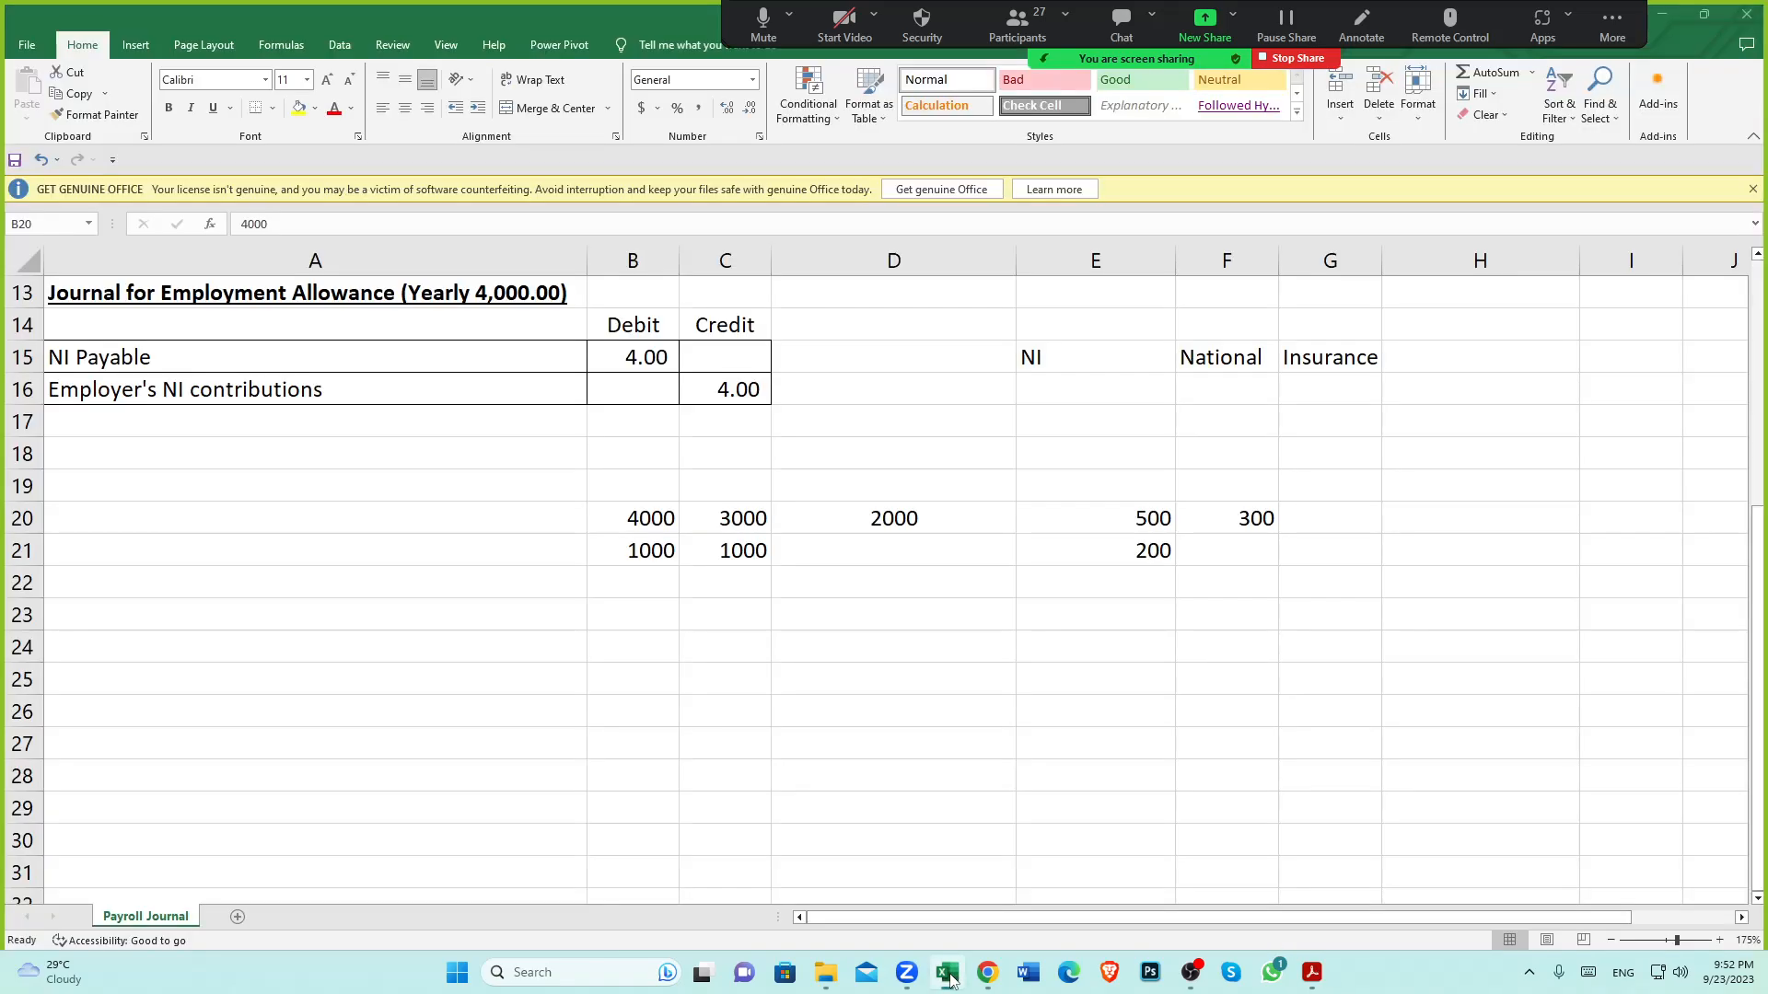
scroll(486, 656, up, 4)
scroll(485, 656, down, 3)
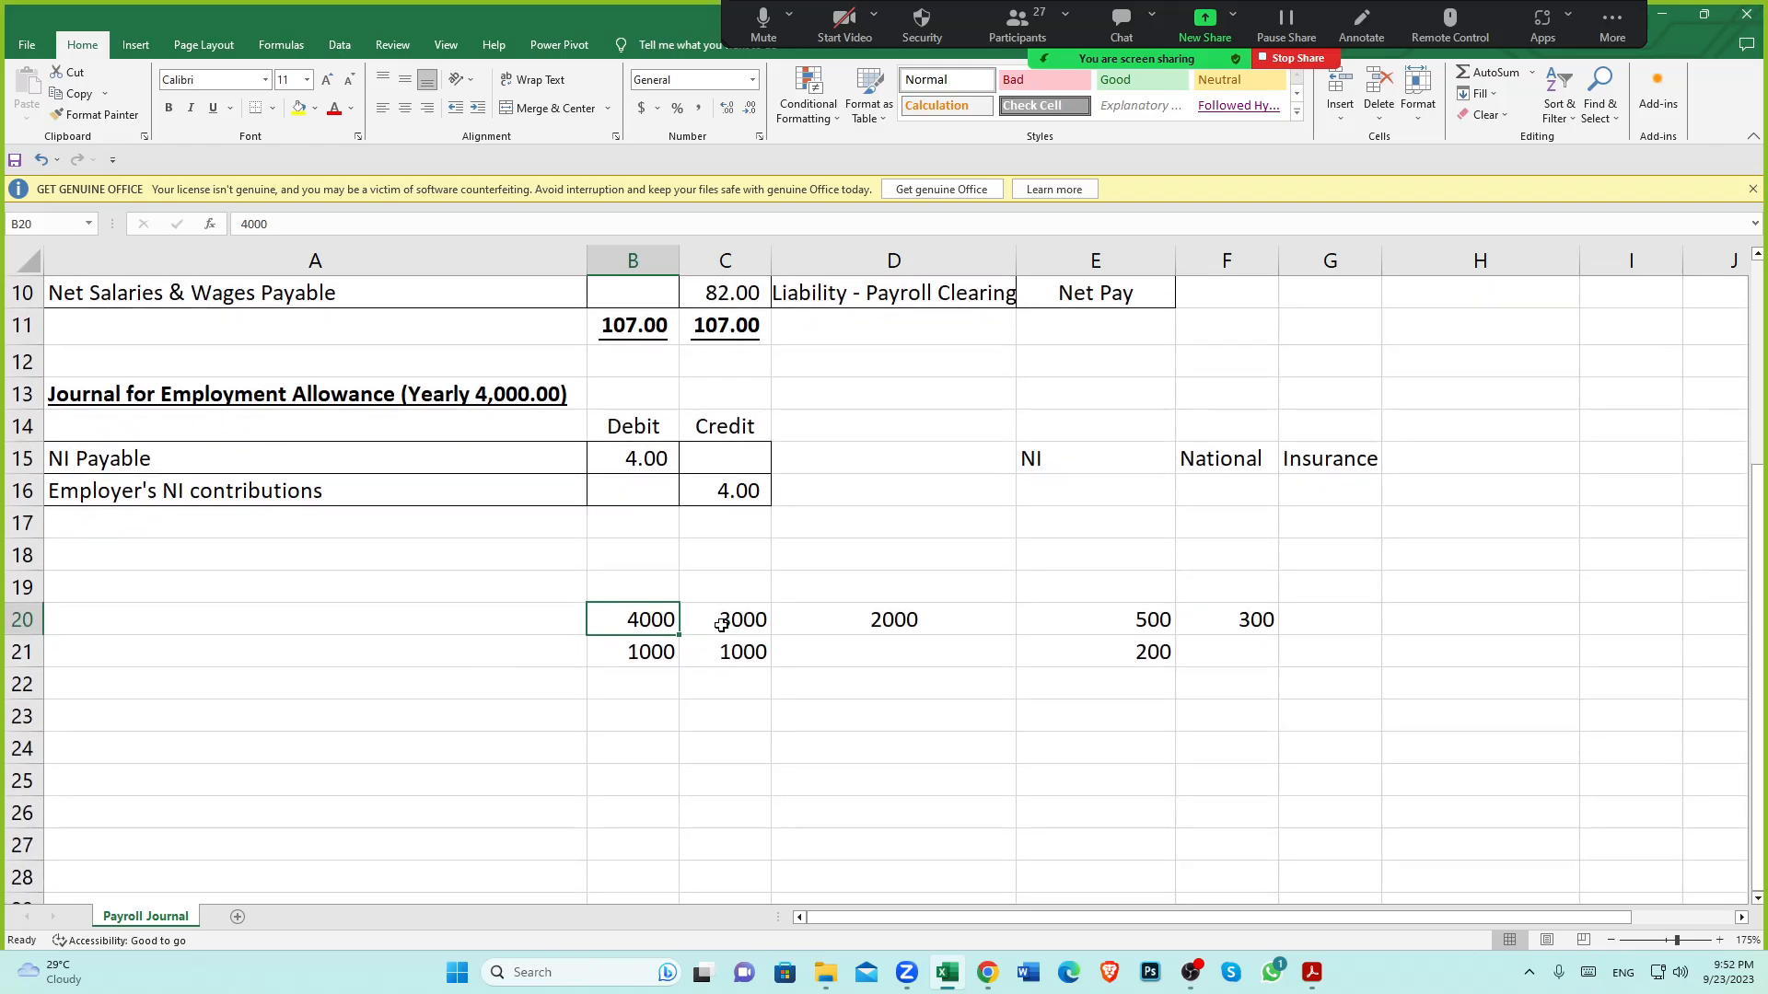
click(1313, 972)
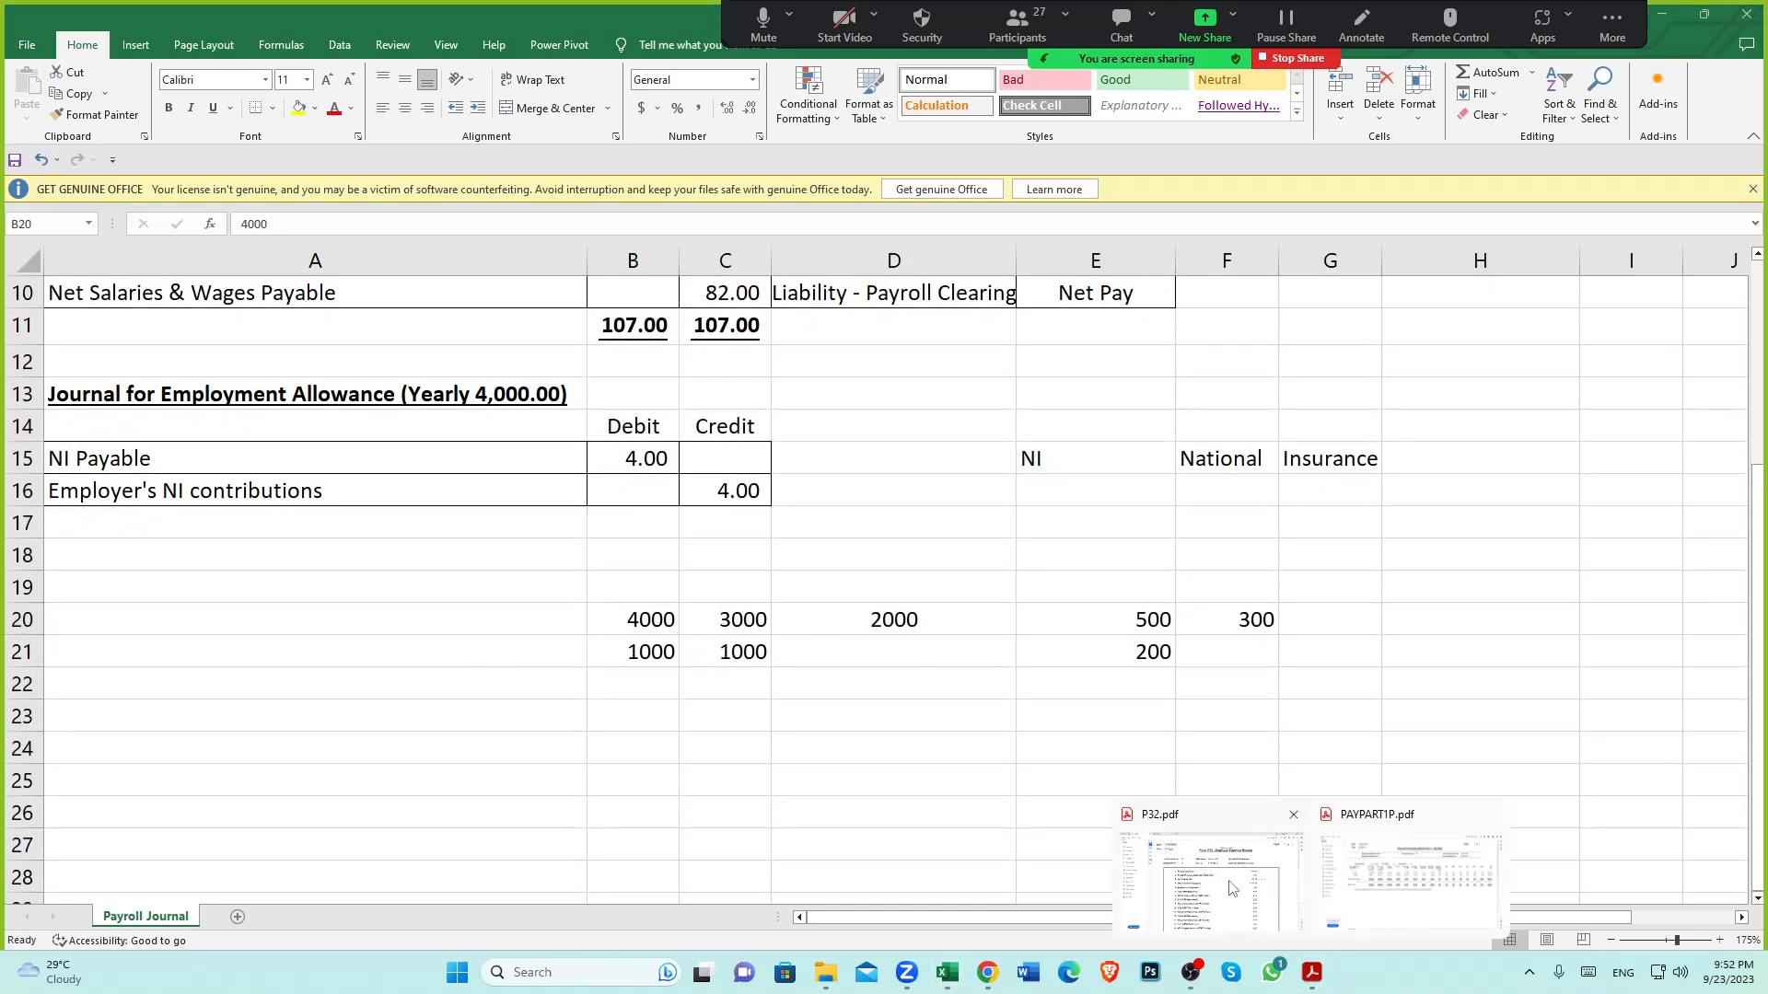
click(1210, 871)
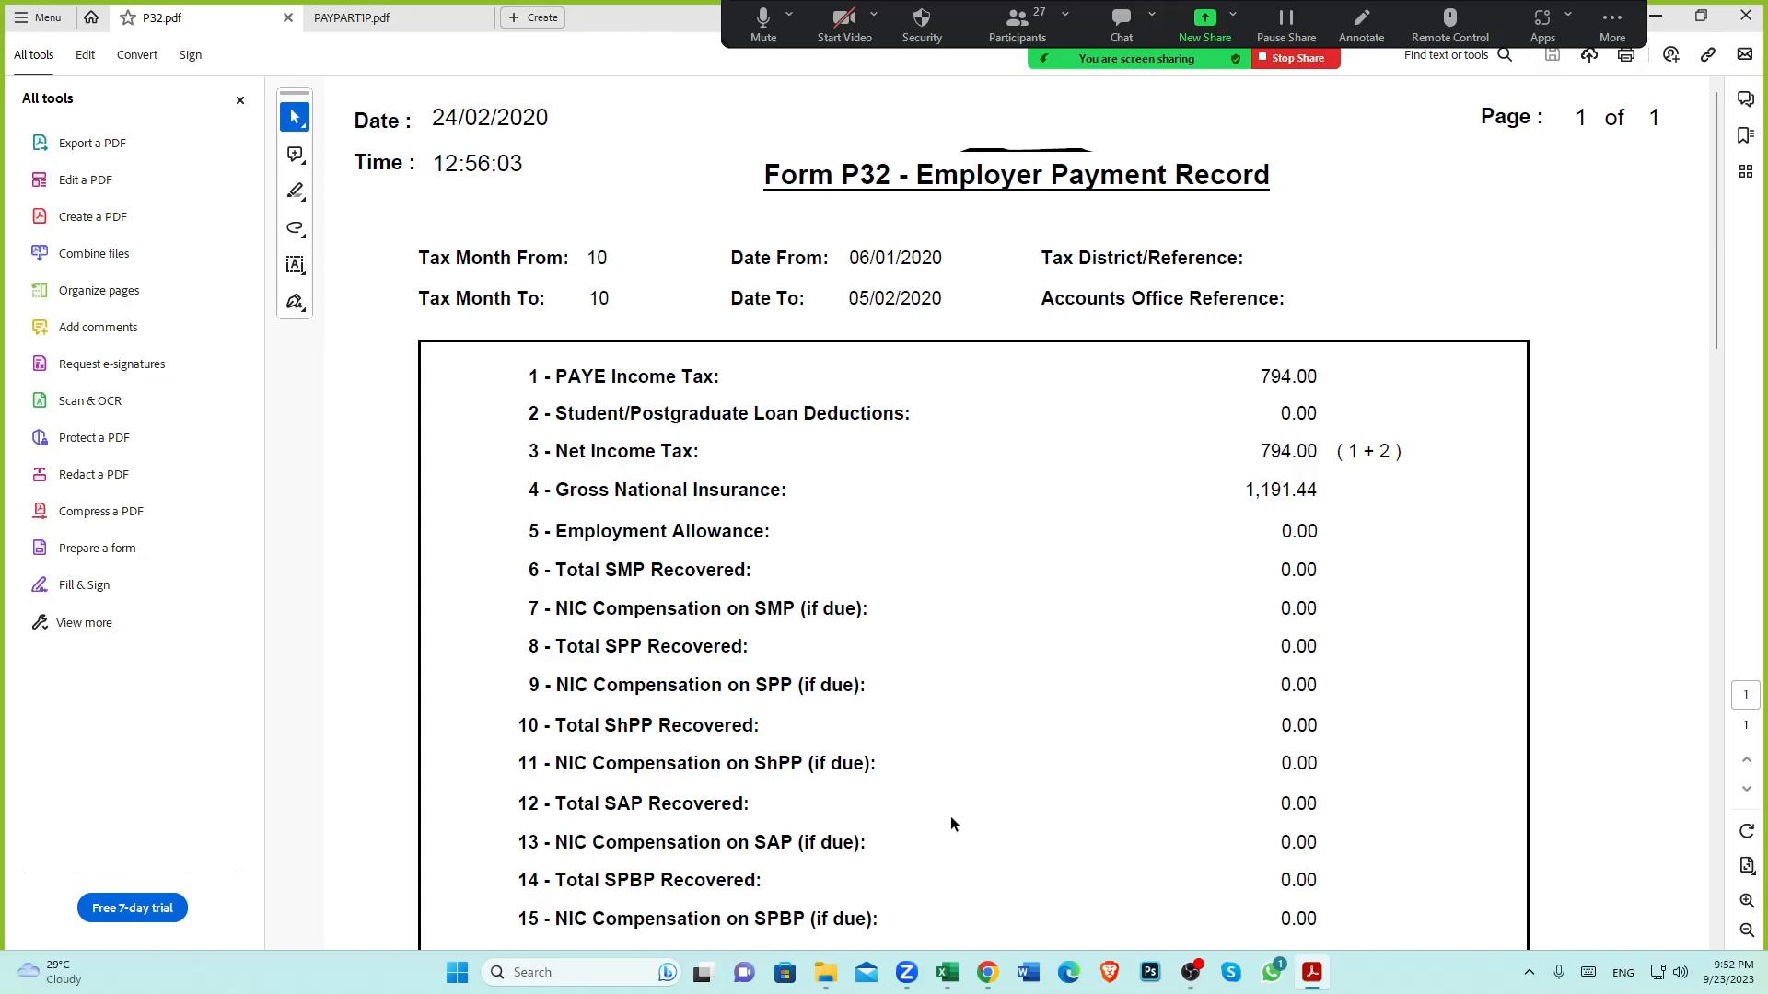
In Xero, open the Lloyds Business account's bank statements and search the statement lines for "salary"
click(987, 973)
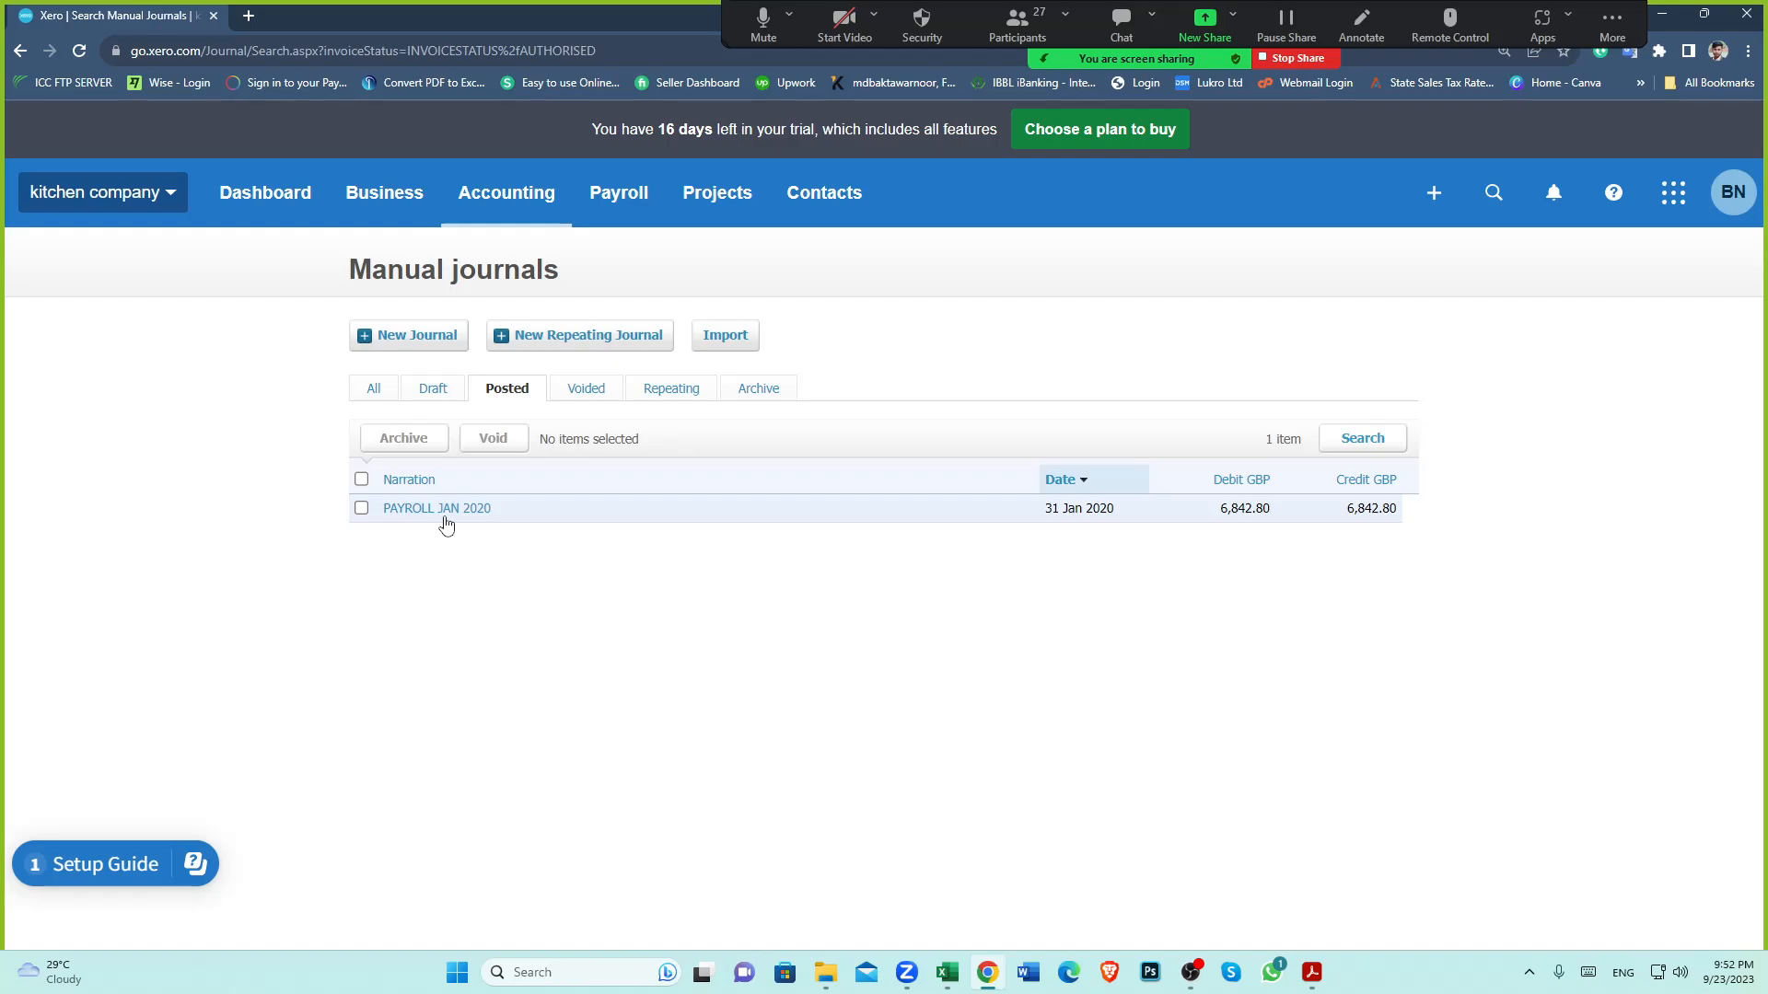
click(263, 209)
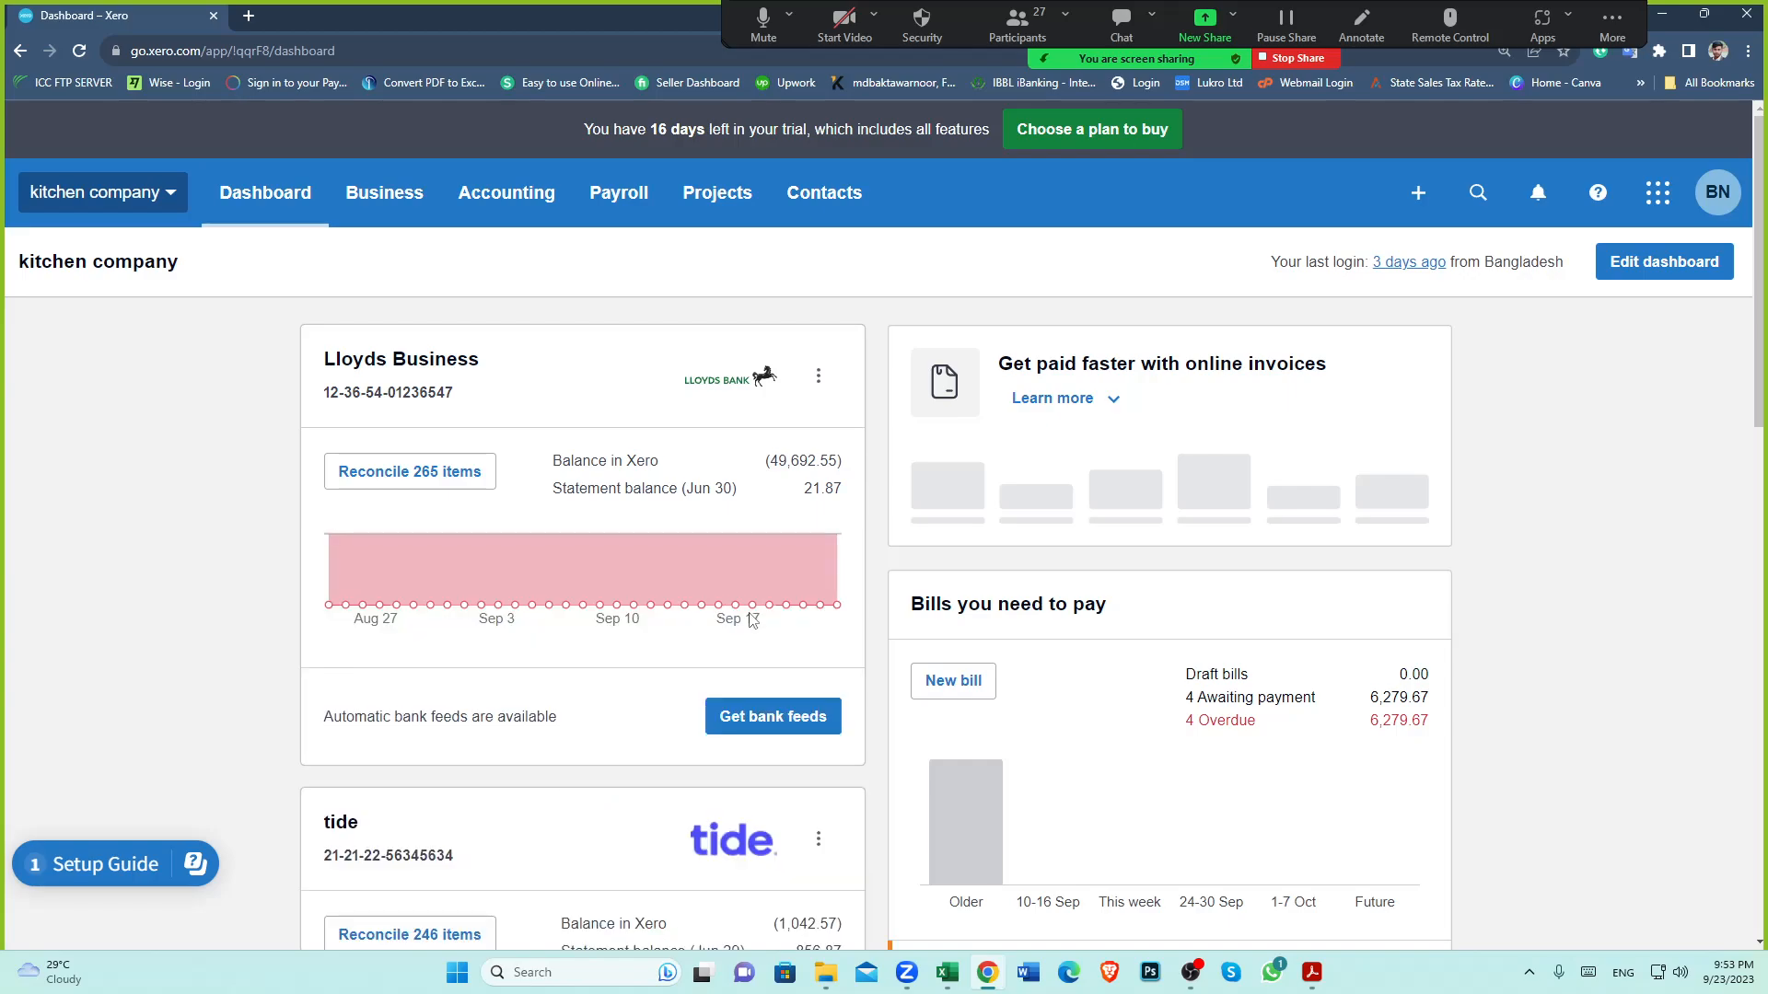
click(391, 361)
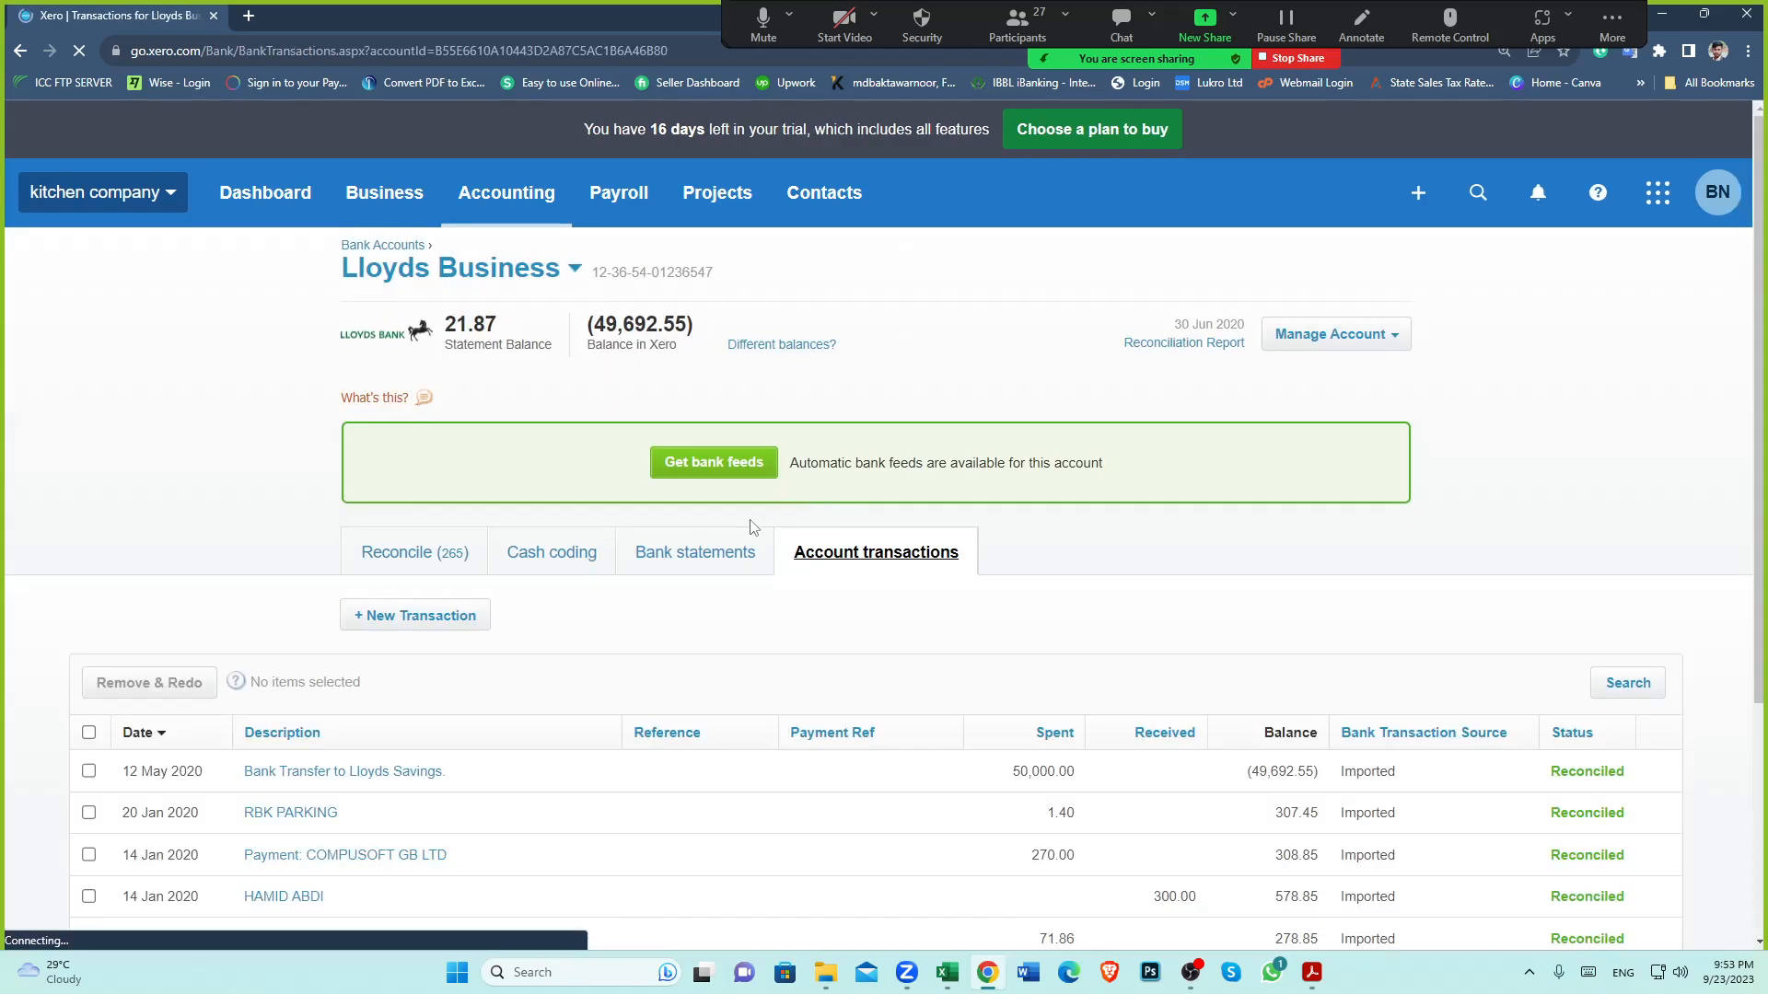
click(803, 571)
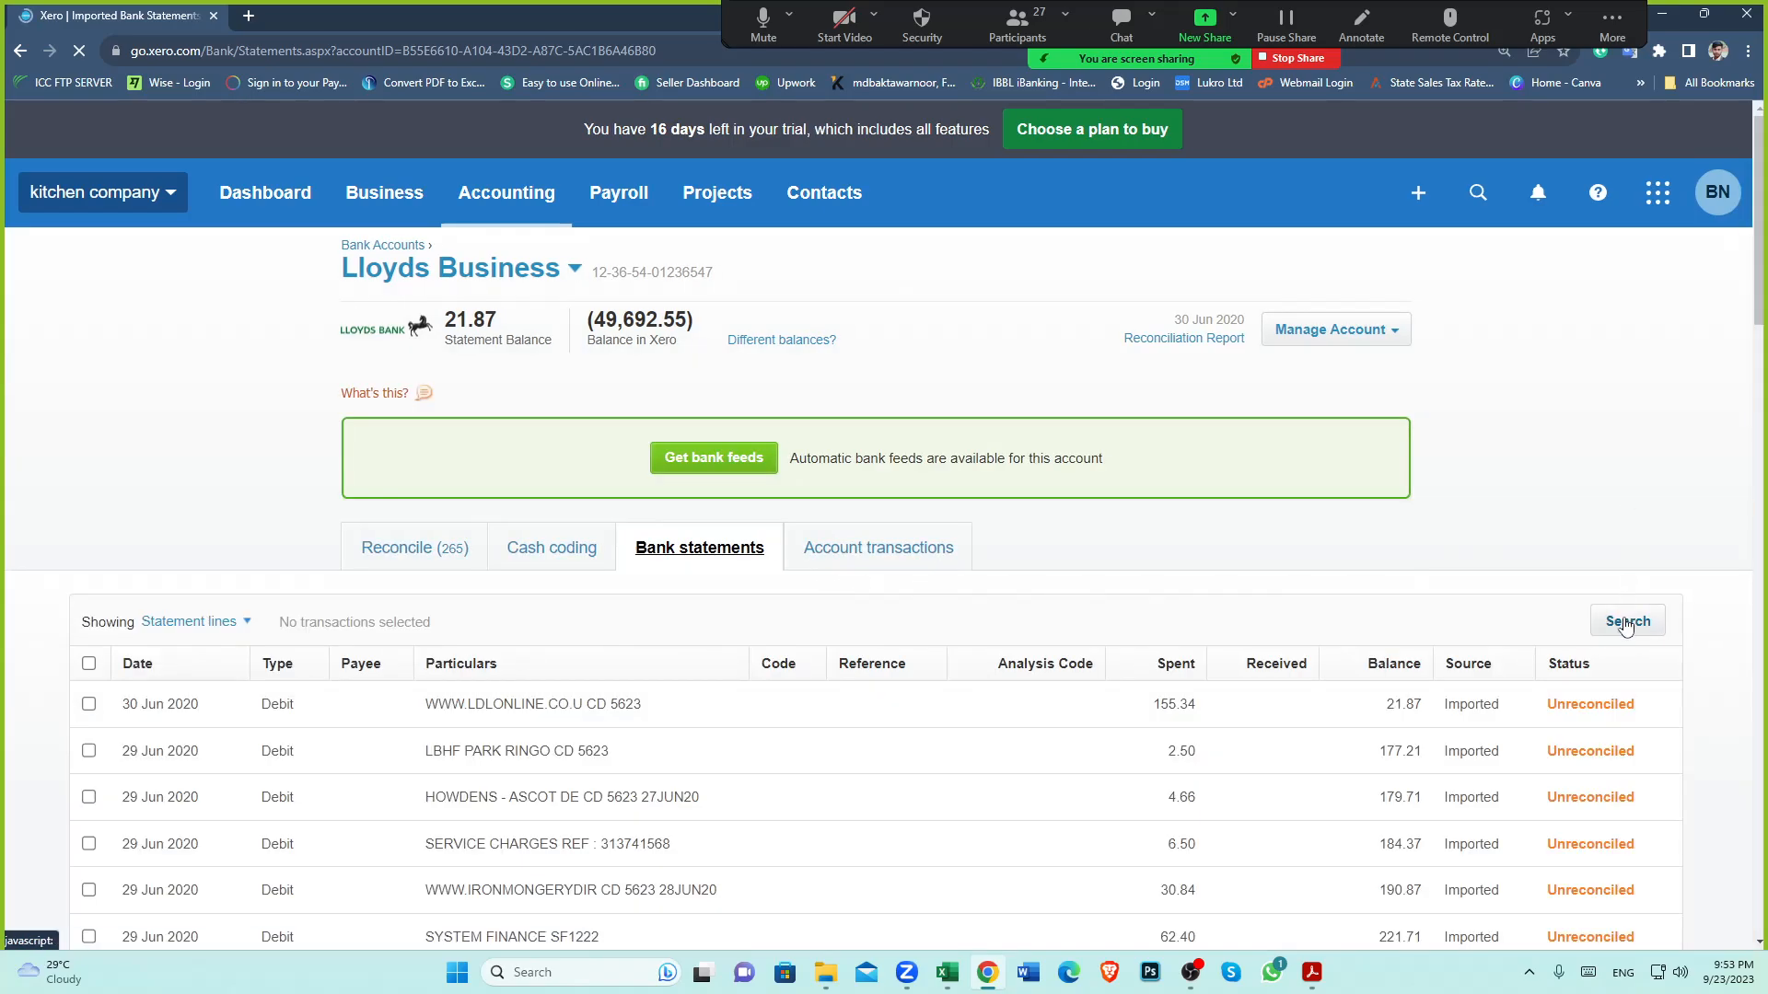
click(1628, 621)
scroll(1197, 571, down, 2)
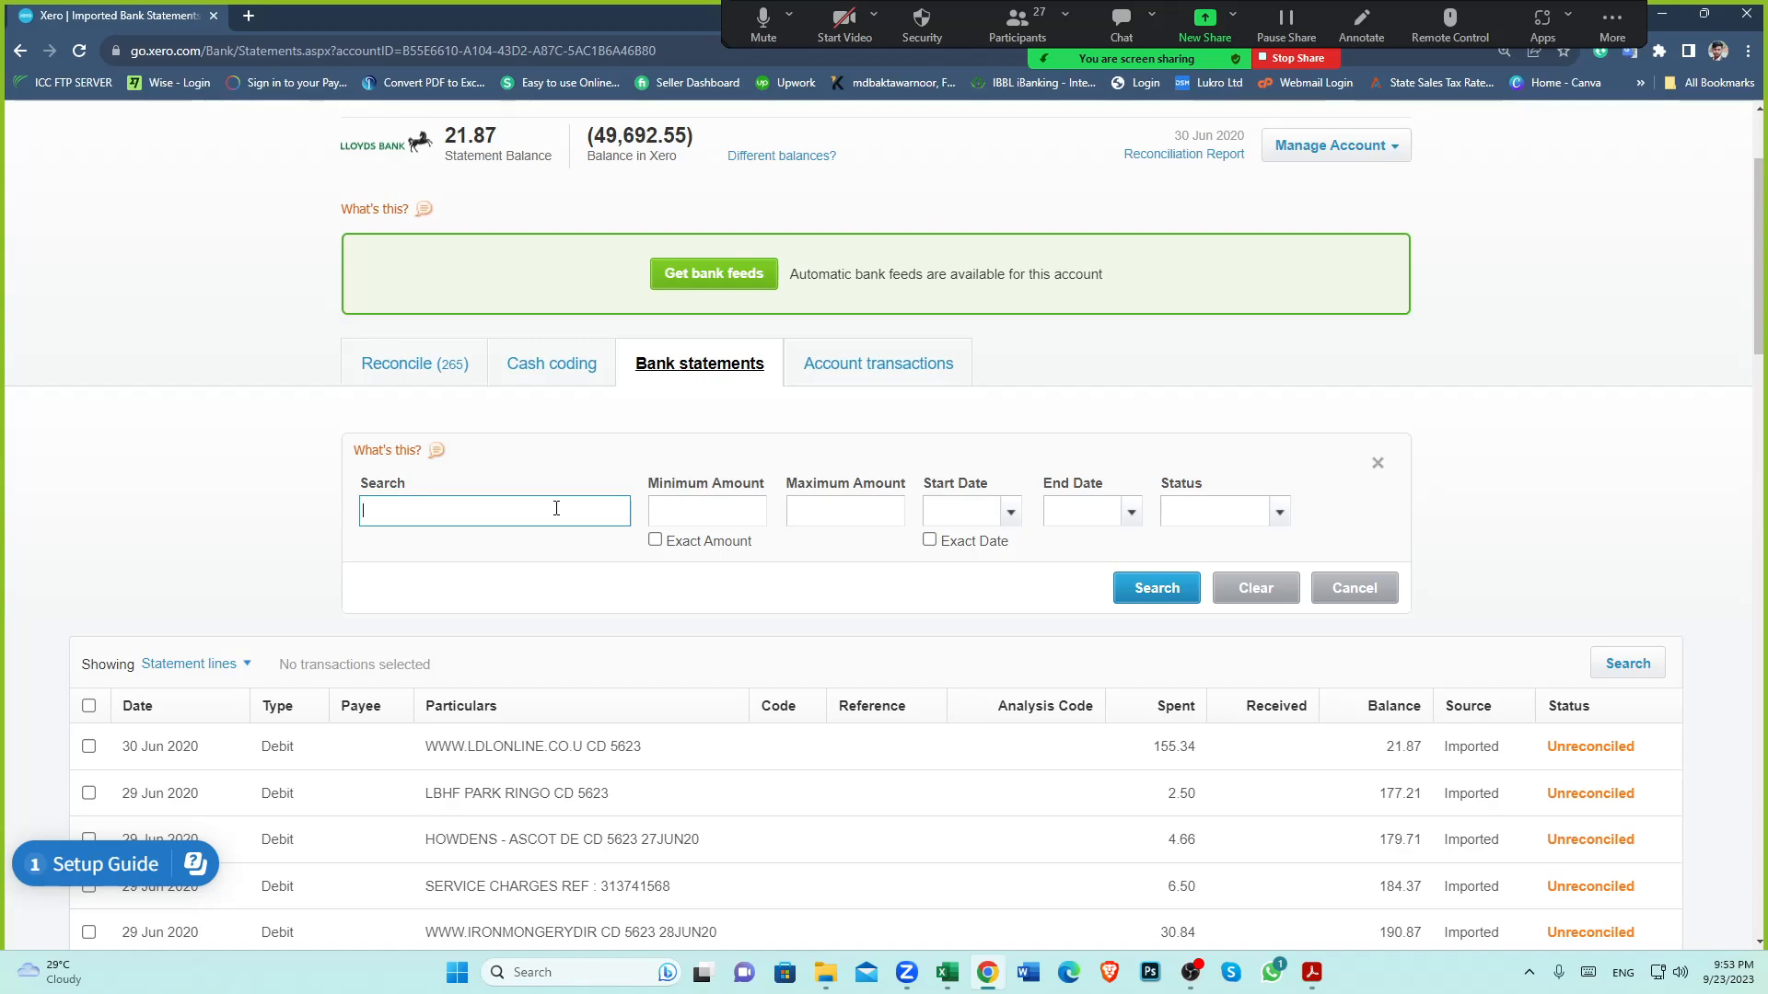
key(Return)
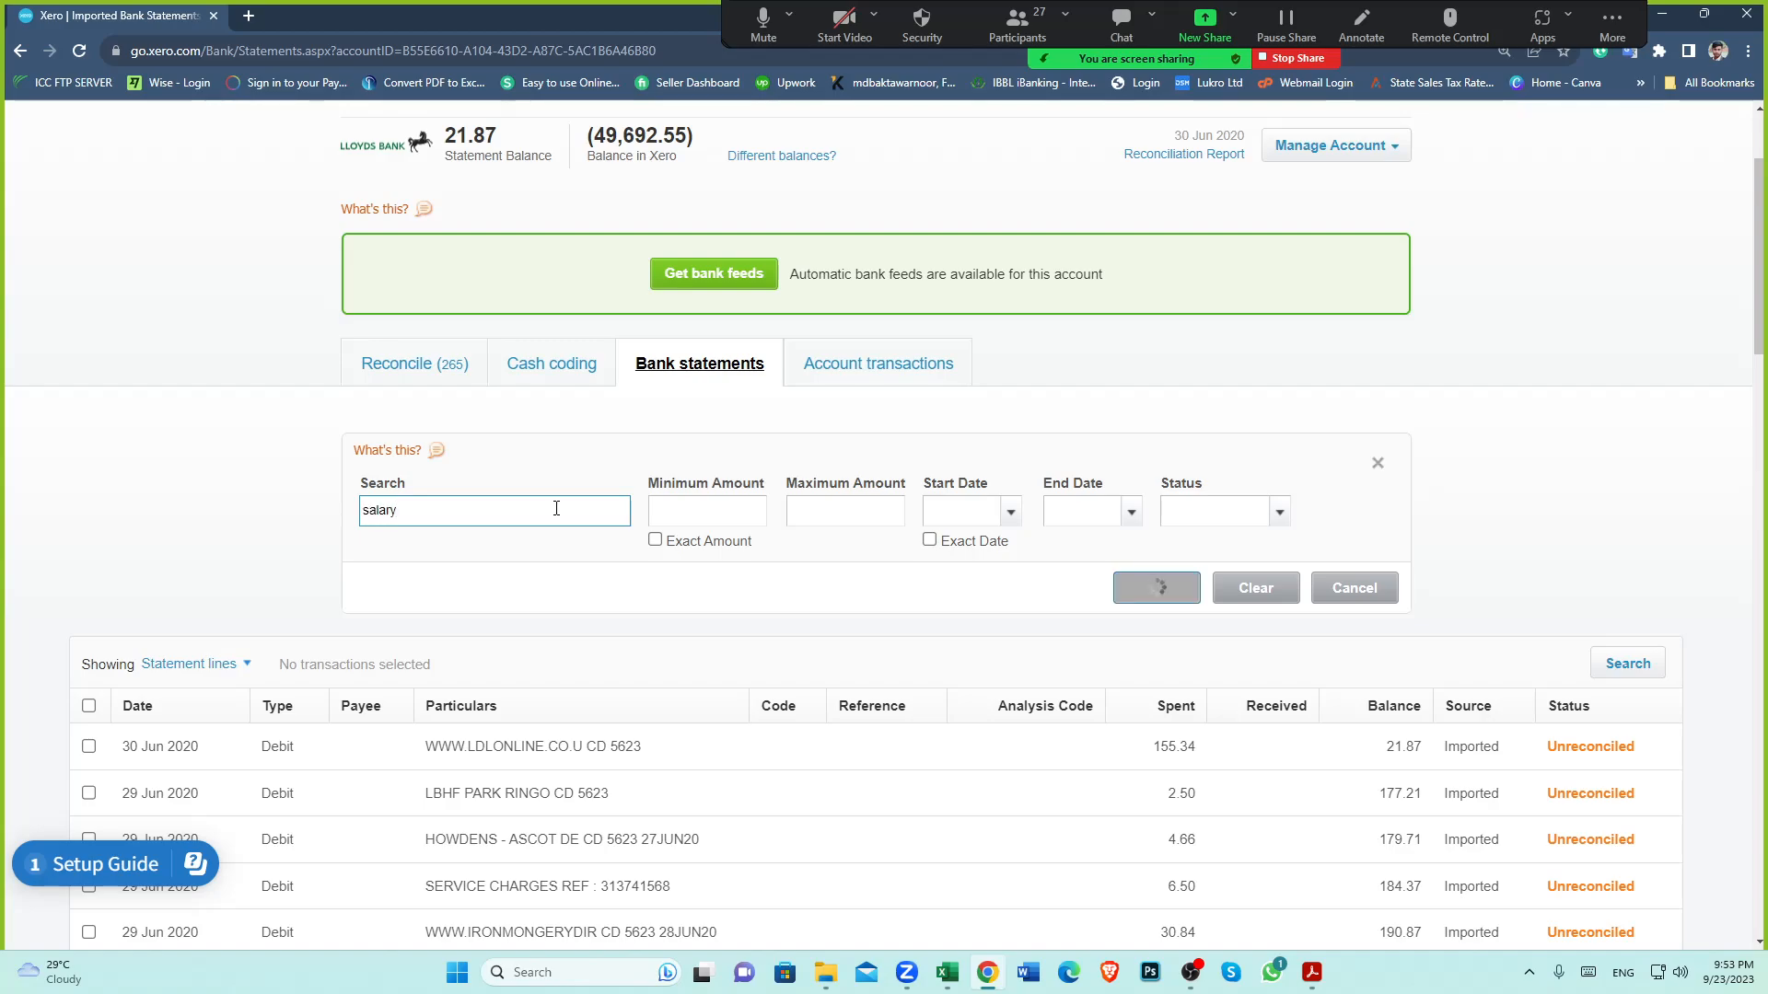
Review the dates and amounts of the salary payments in the search results, down to the January 2020 lines
scroll(795, 660, down, 3)
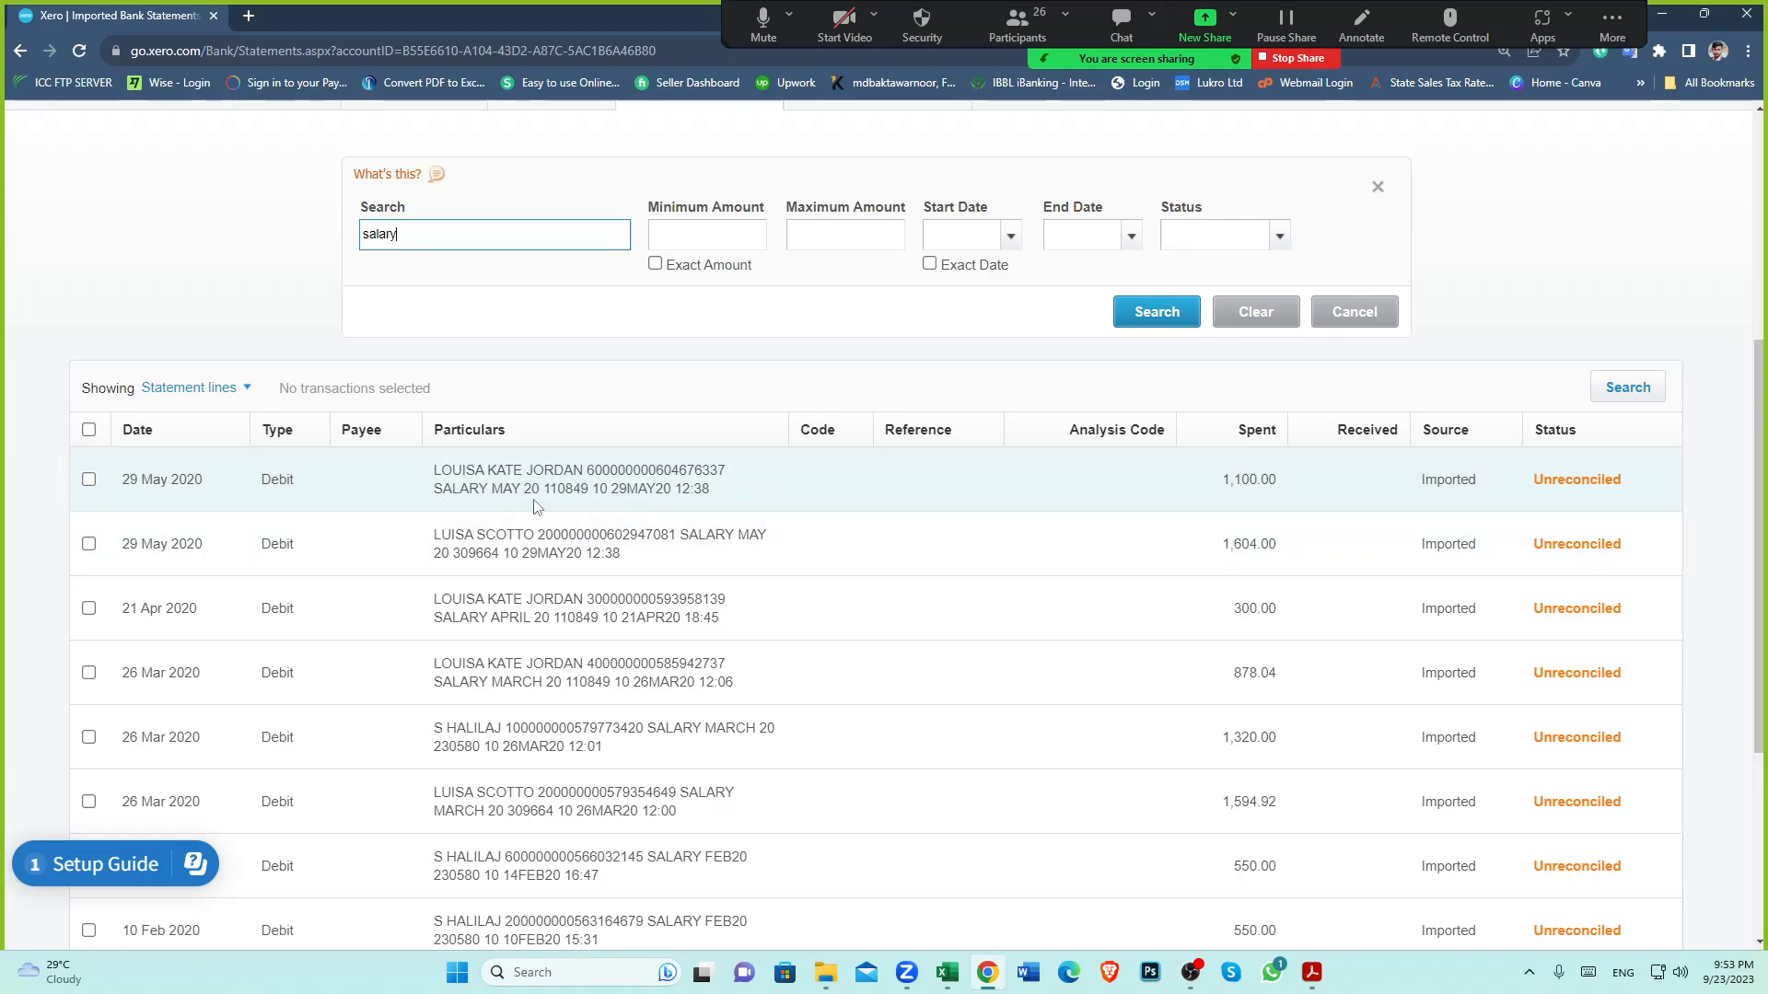
scroll(543, 511, down, 1)
scroll(547, 516, down, 2)
scroll(599, 644, up, 4)
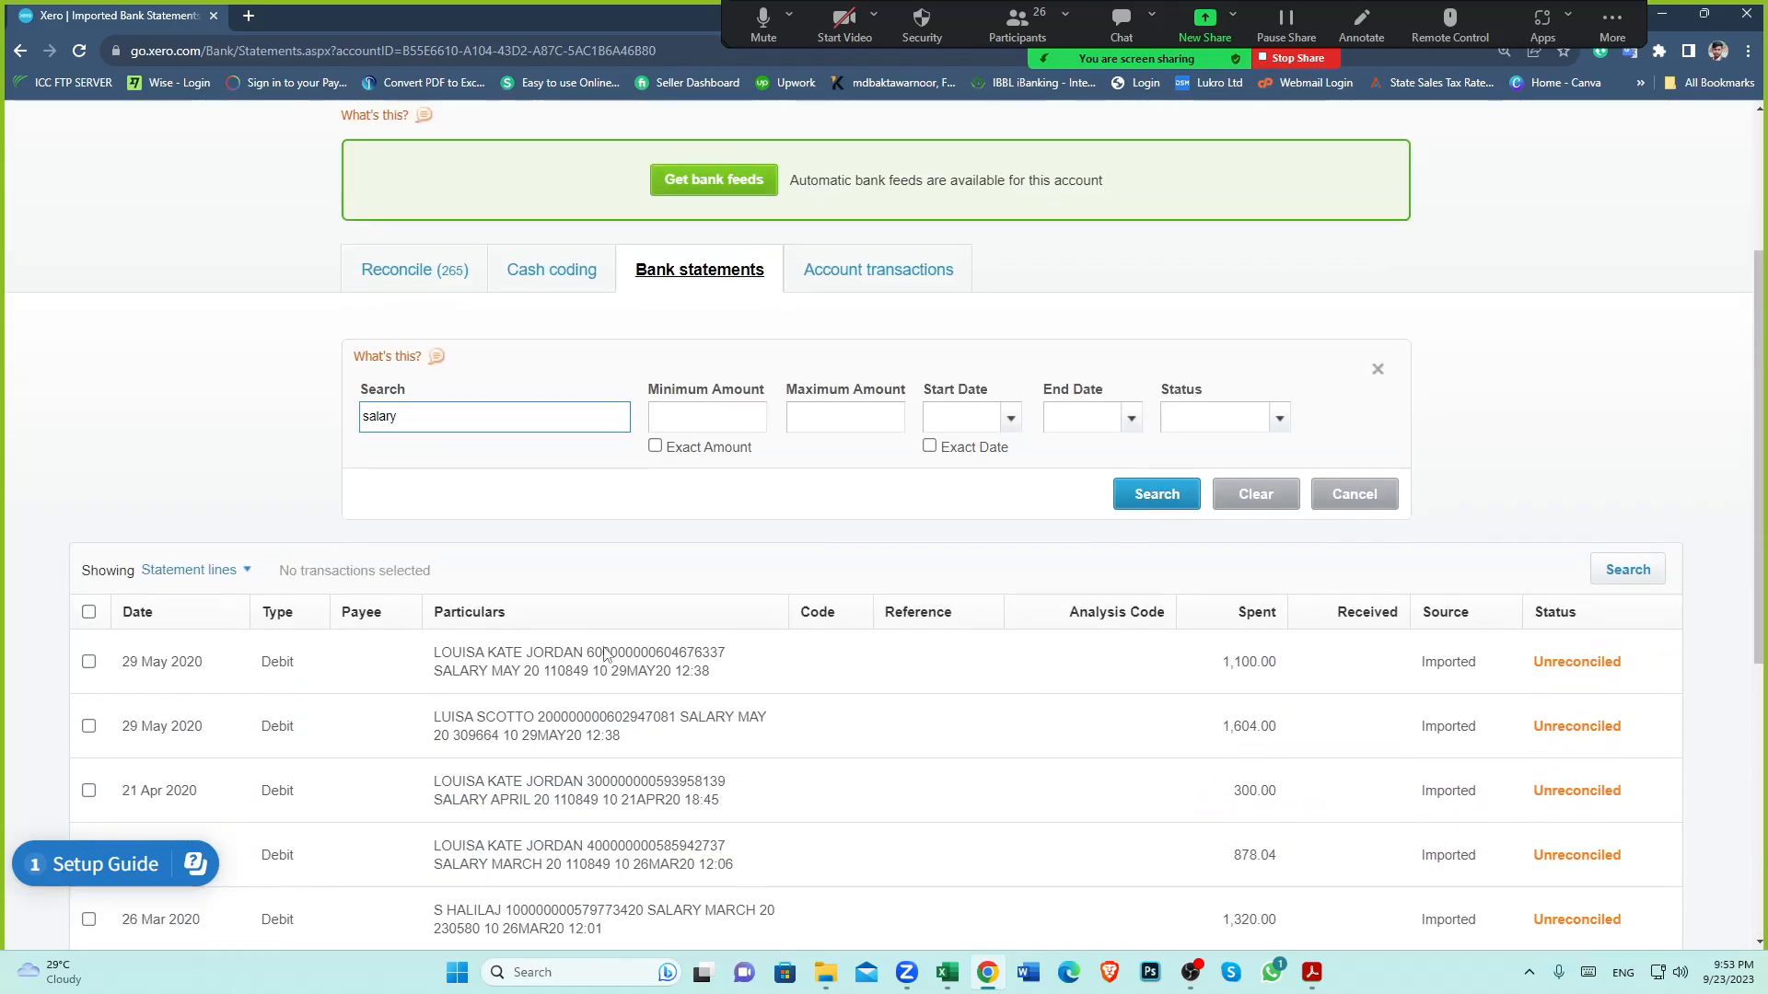
scroll(604, 653, down, 4)
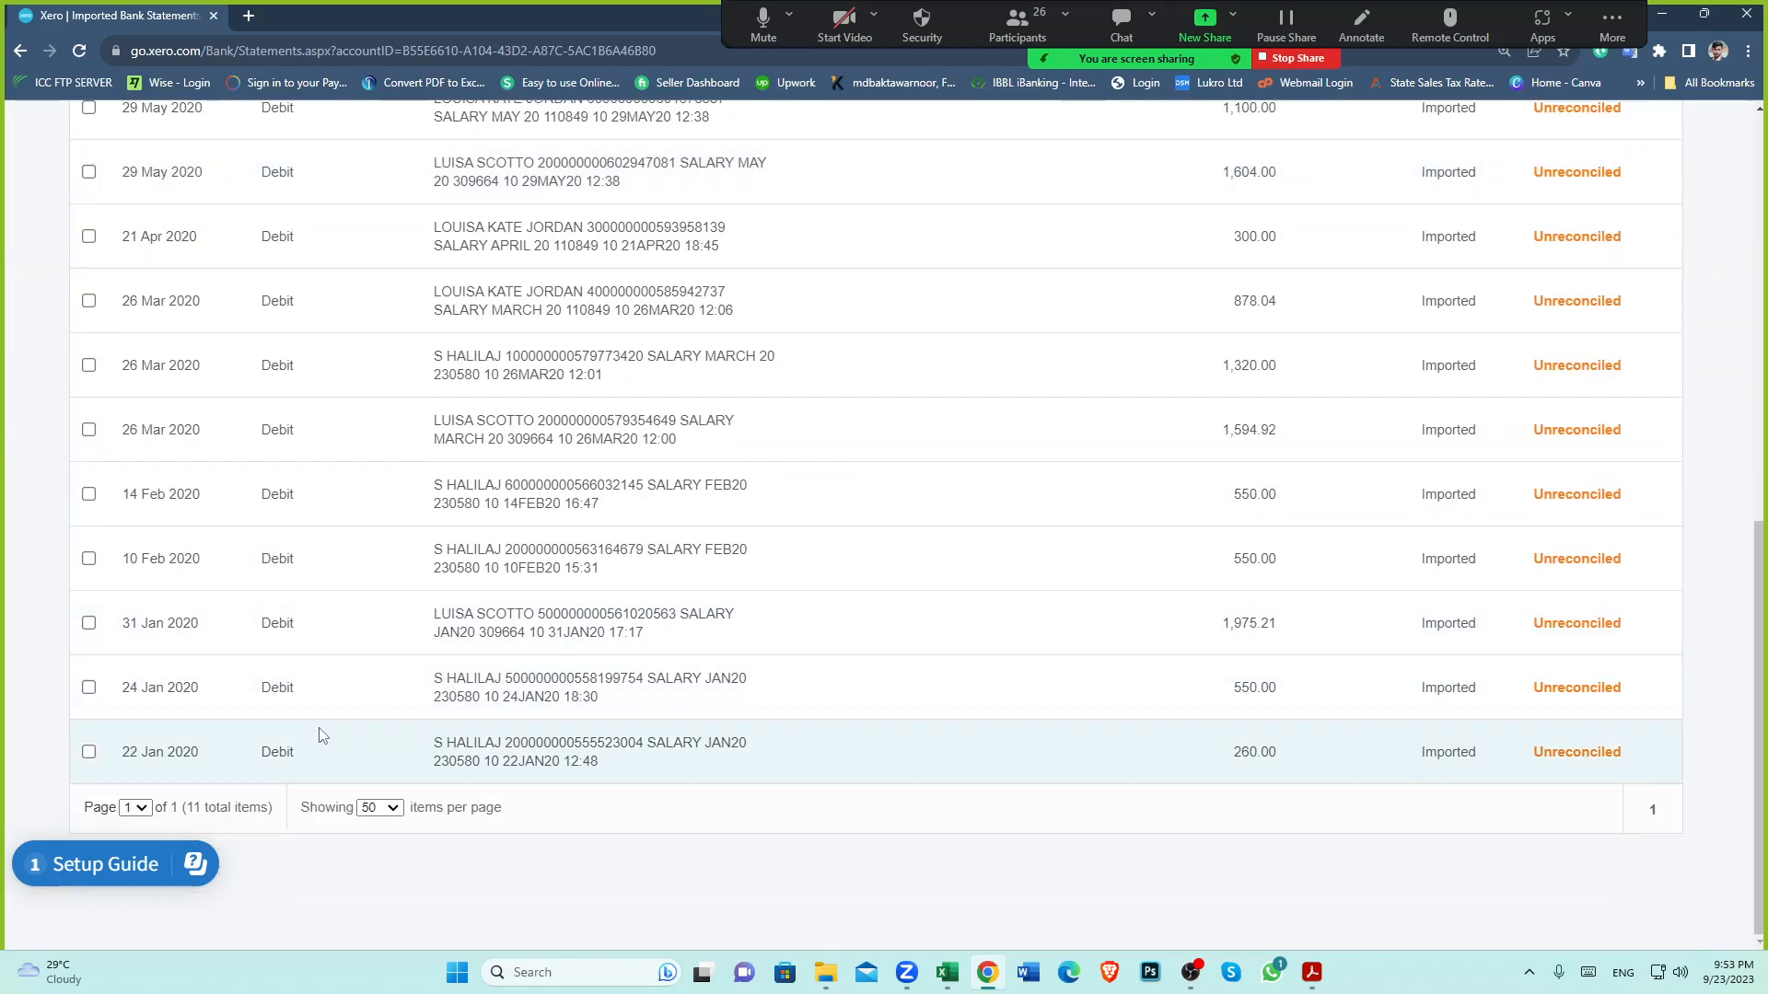
scroll(620, 738, up, 7)
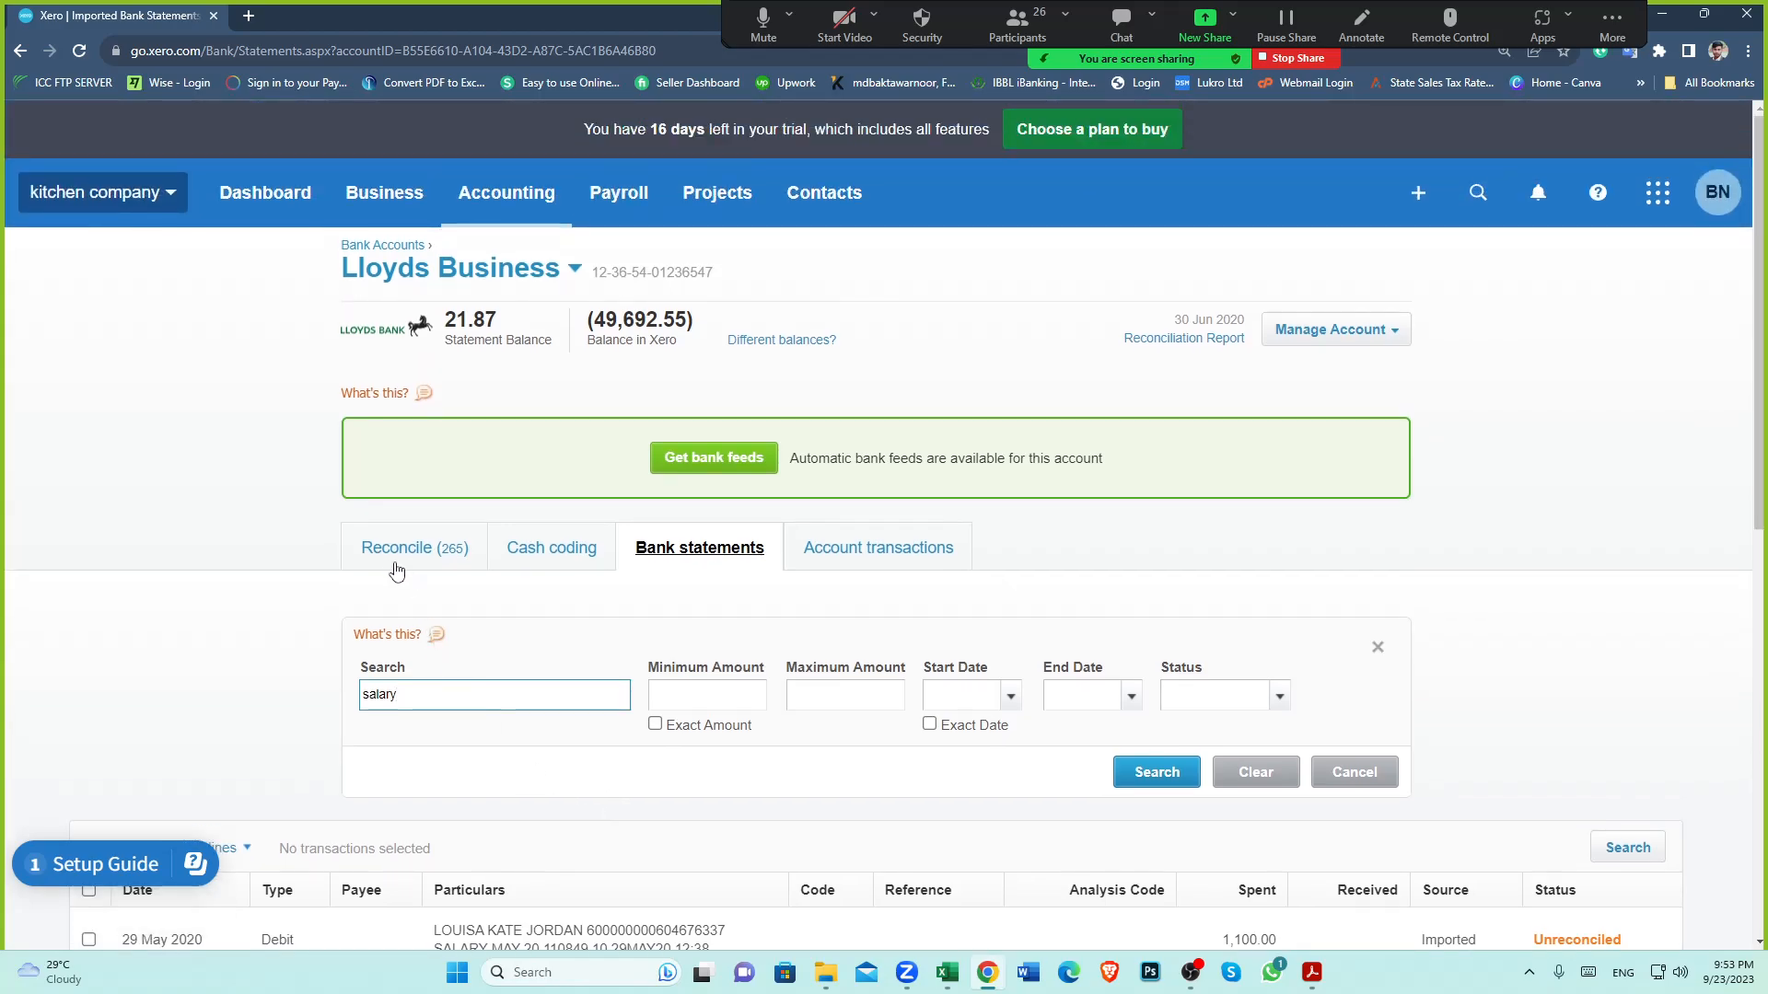
Open the Lloyds Business reconciliation list and go to page 3 of its unreconciled items
click(384, 560)
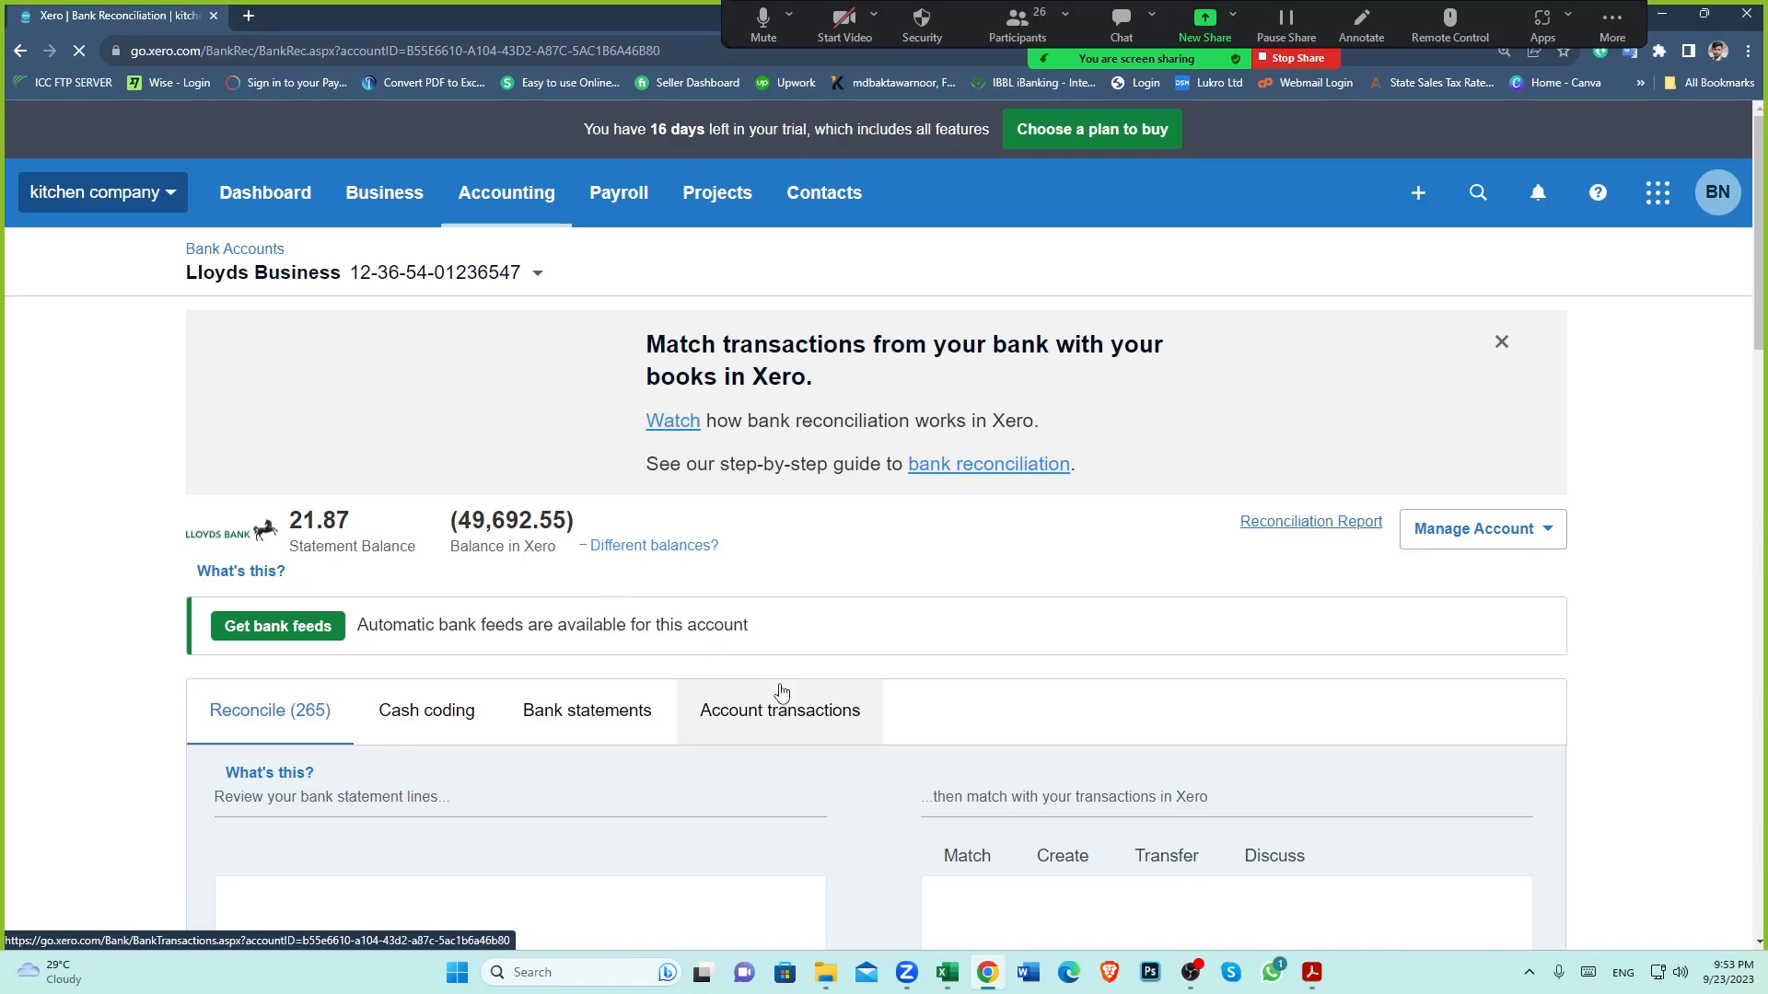
scroll(782, 692, down, 2)
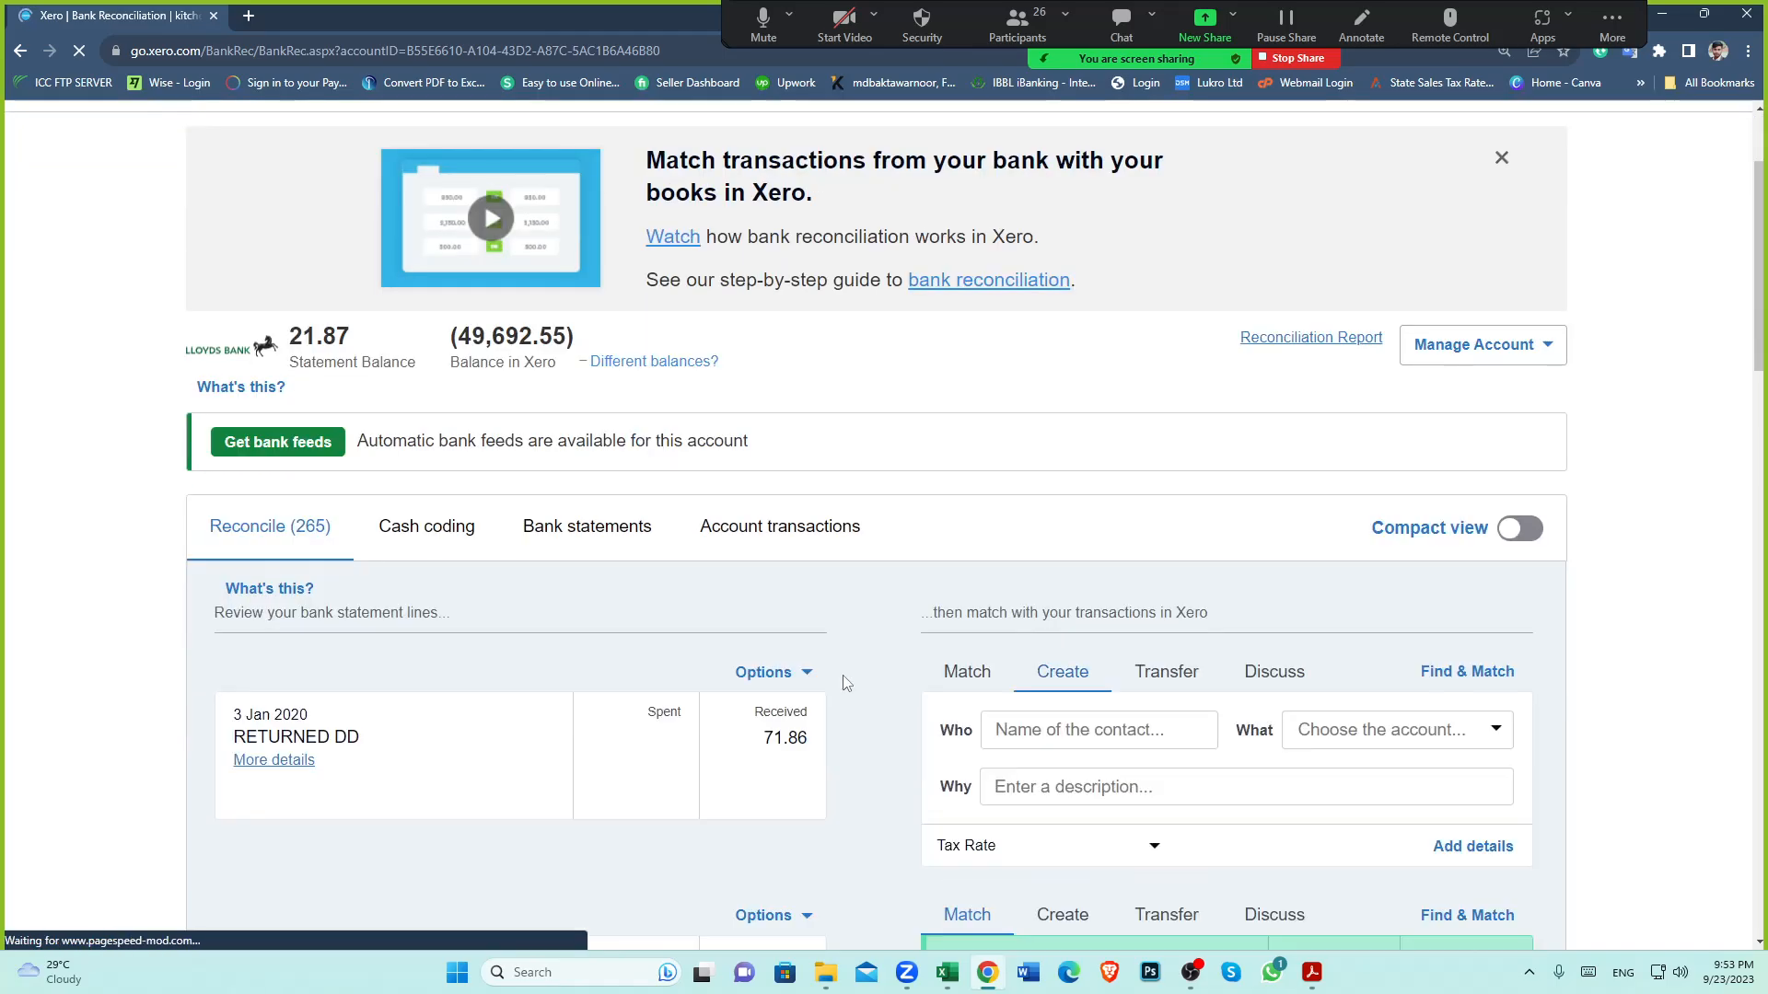
scroll(807, 684, down, 20)
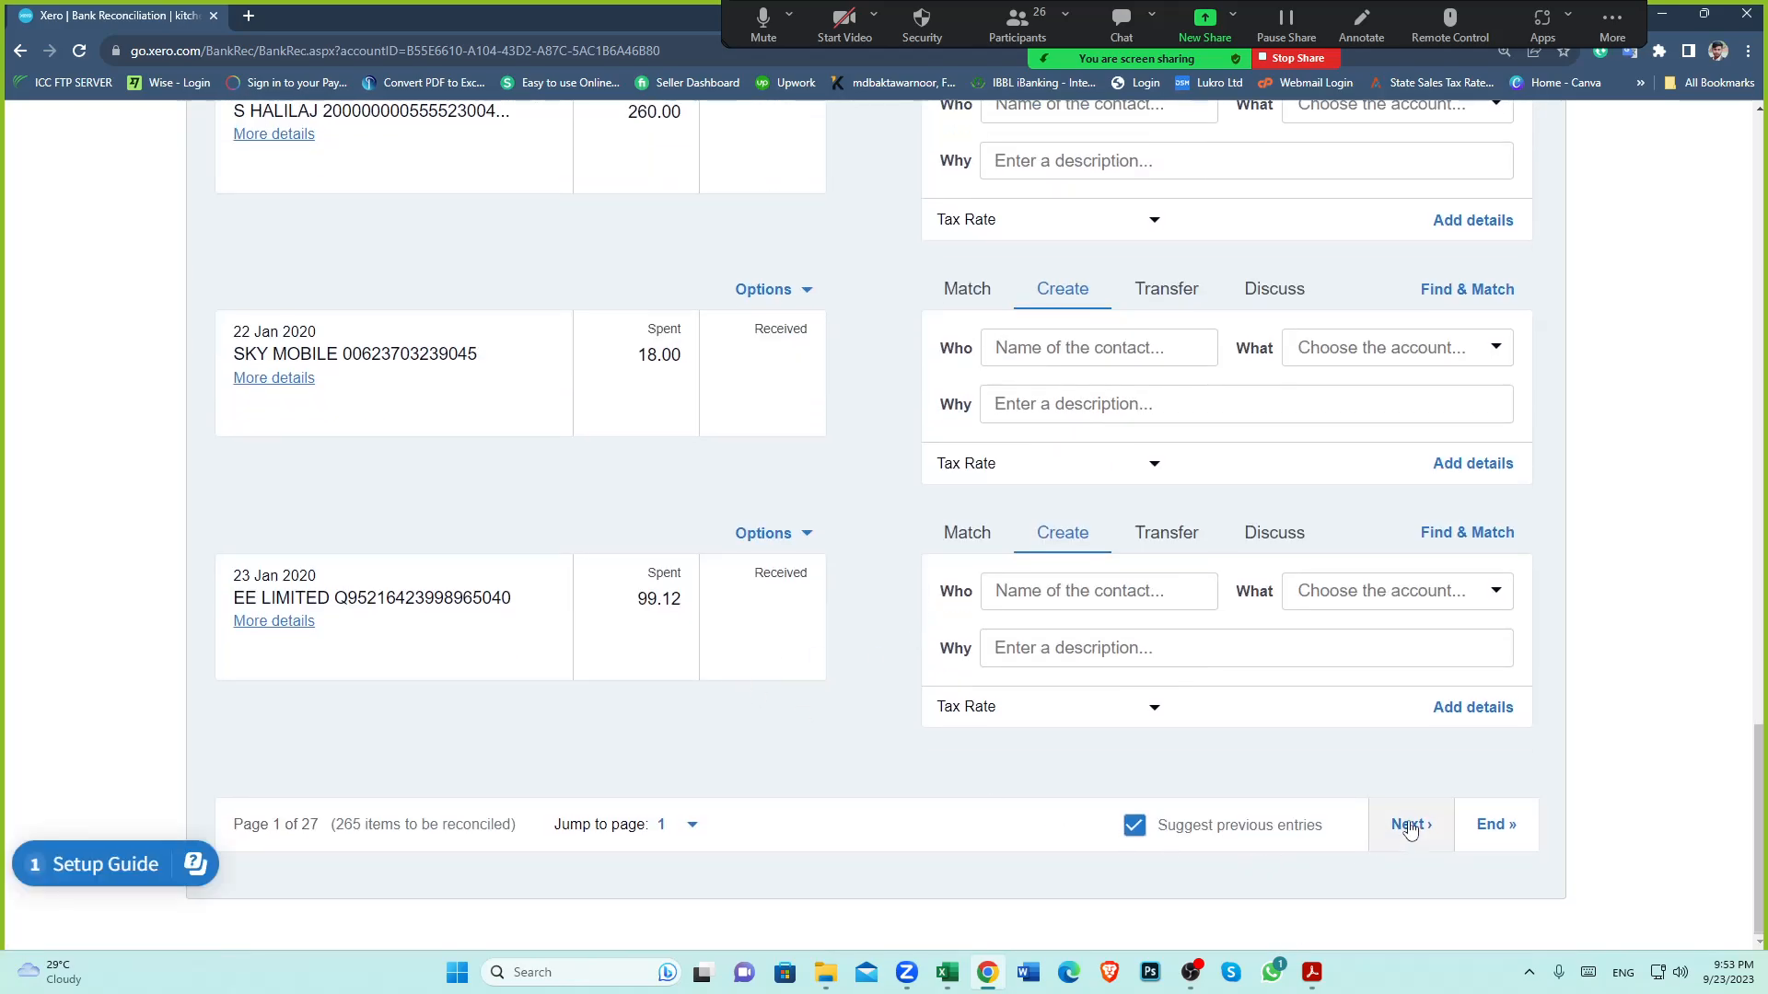
click(690, 826)
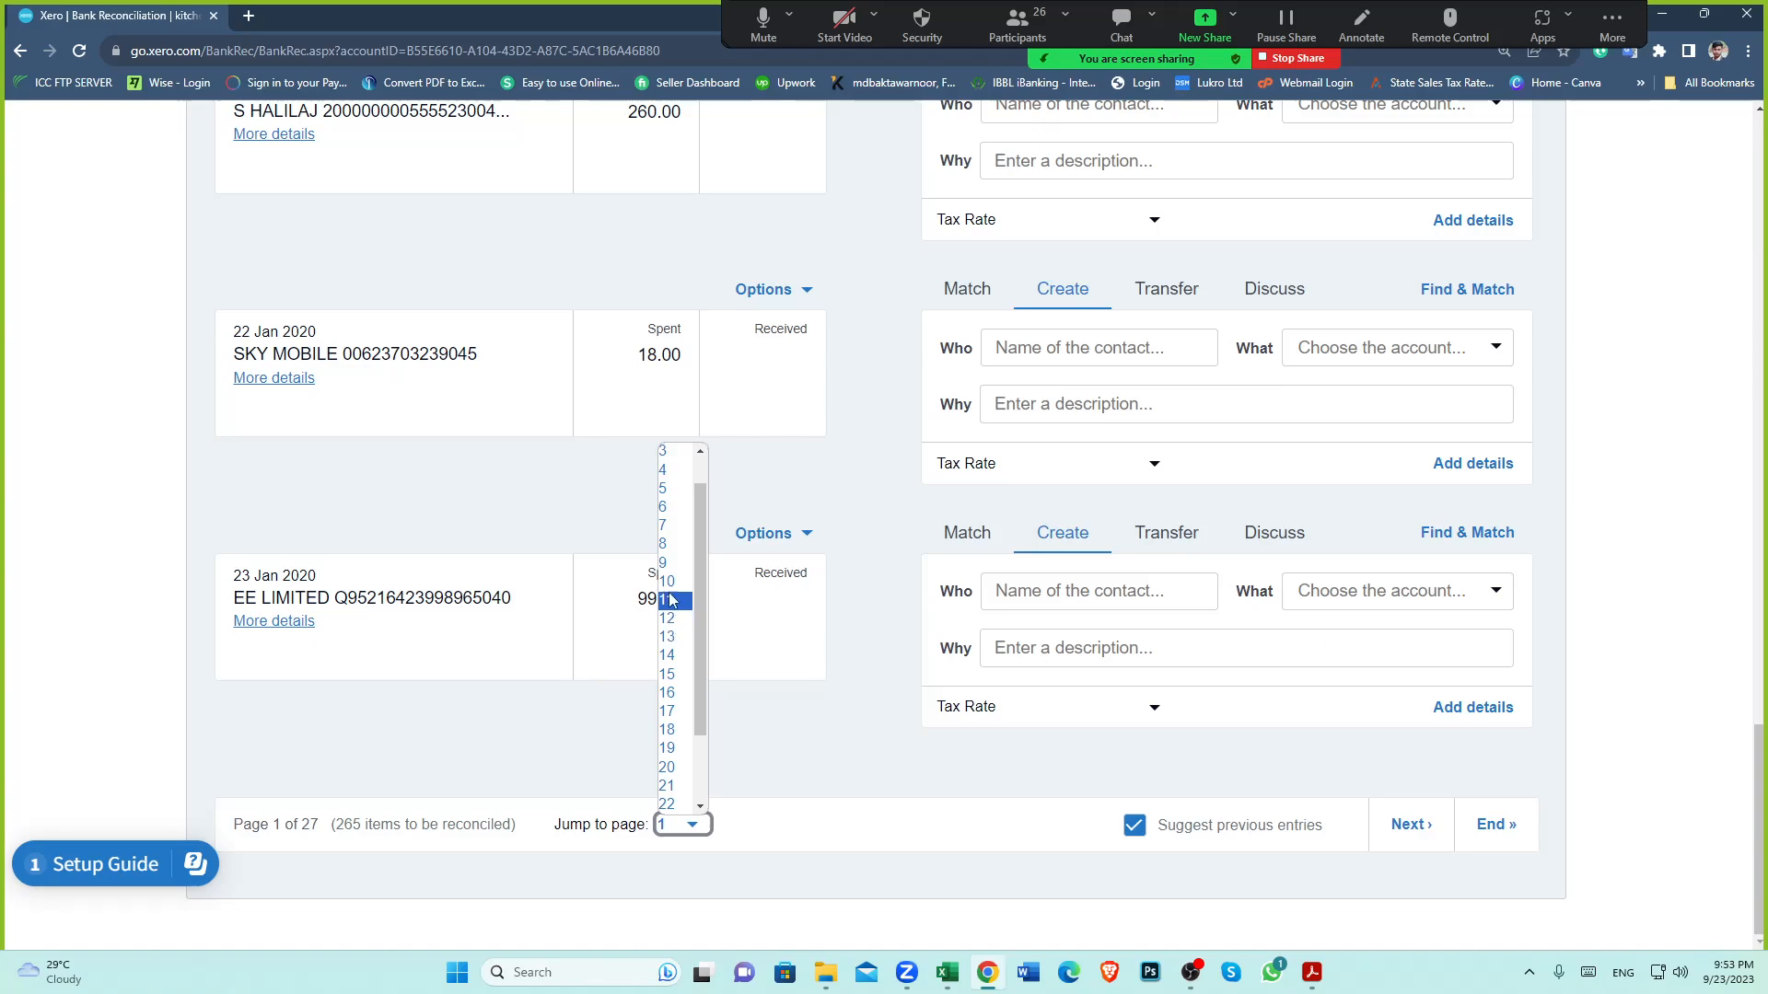
click(665, 453)
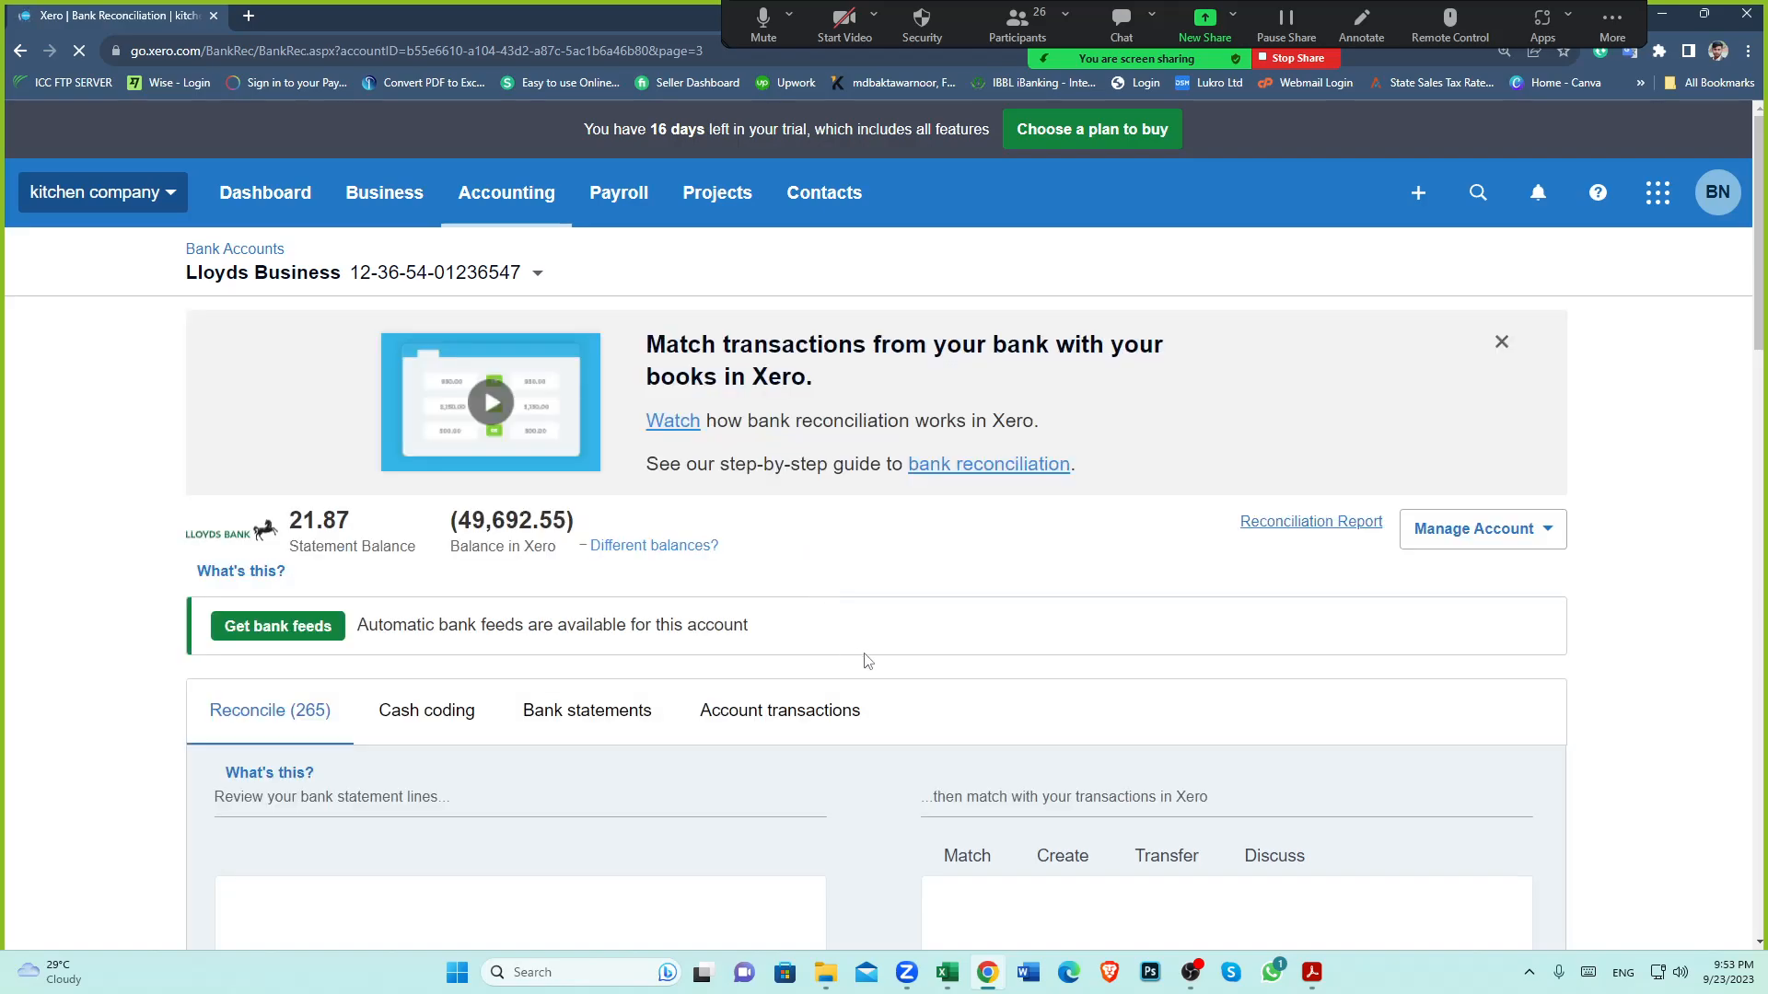
Find the 31 Jan 2020 salary payment of 1,975.21 and view its full statement details
scroll(865, 667, down, 3)
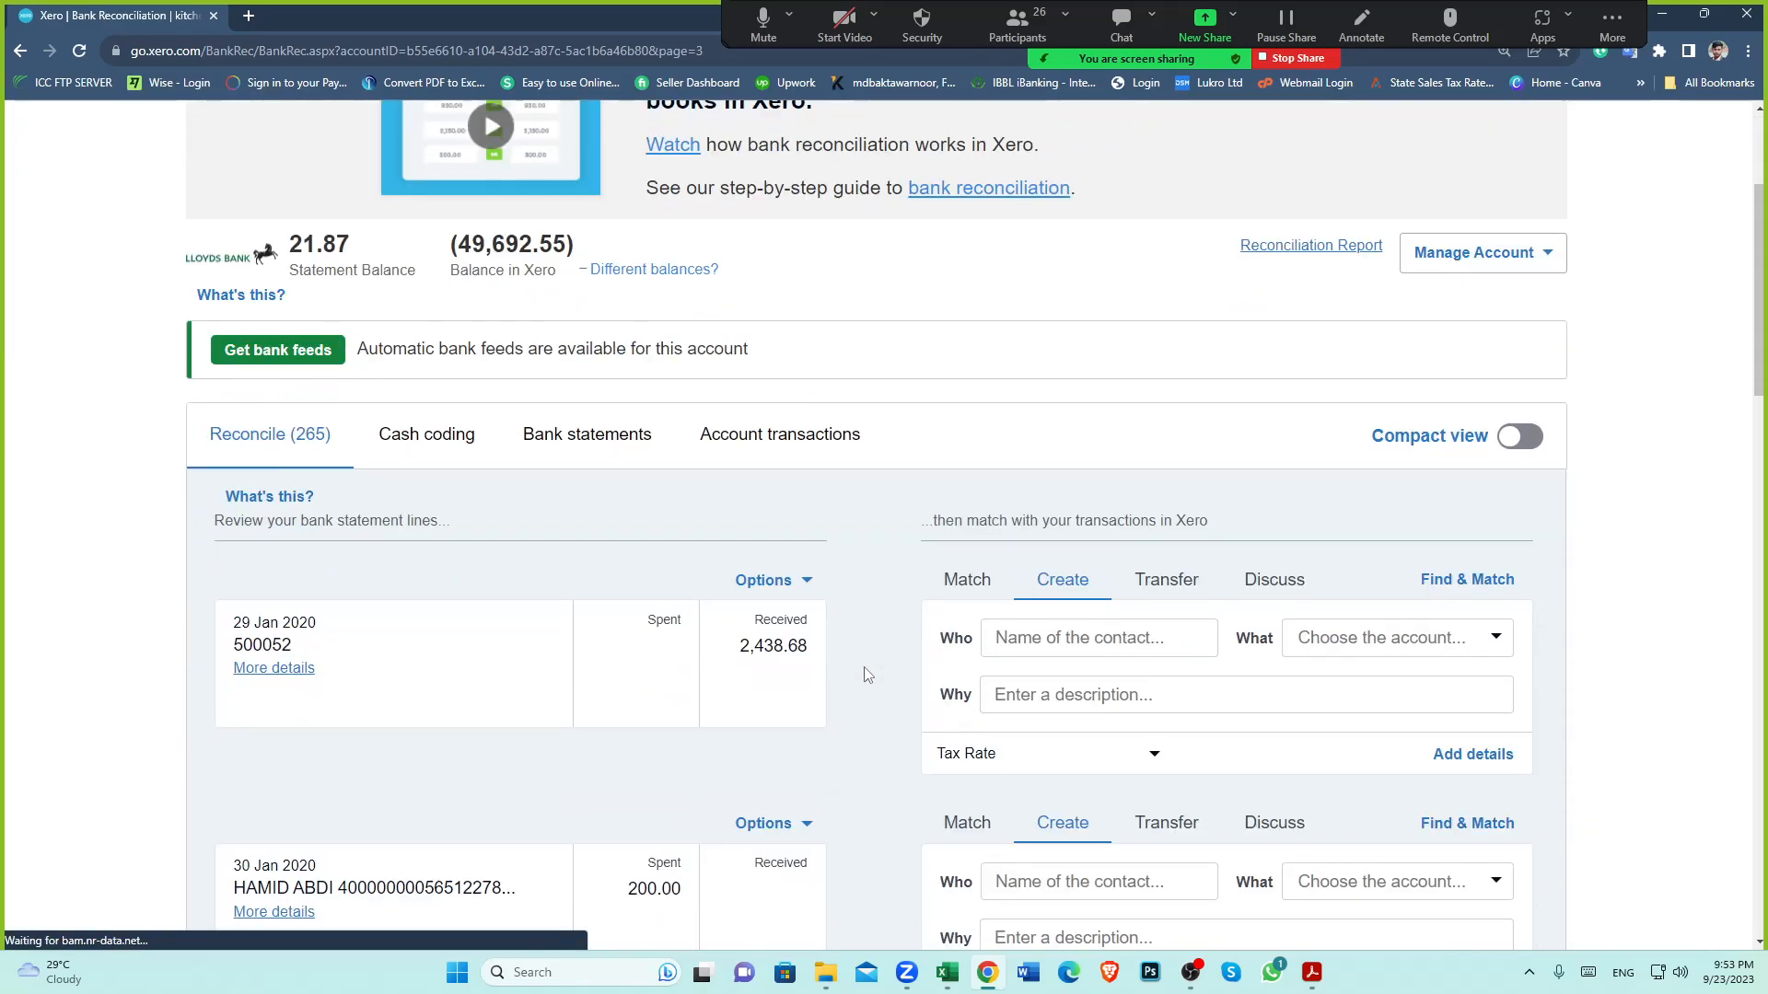
scroll(865, 675, down, 5)
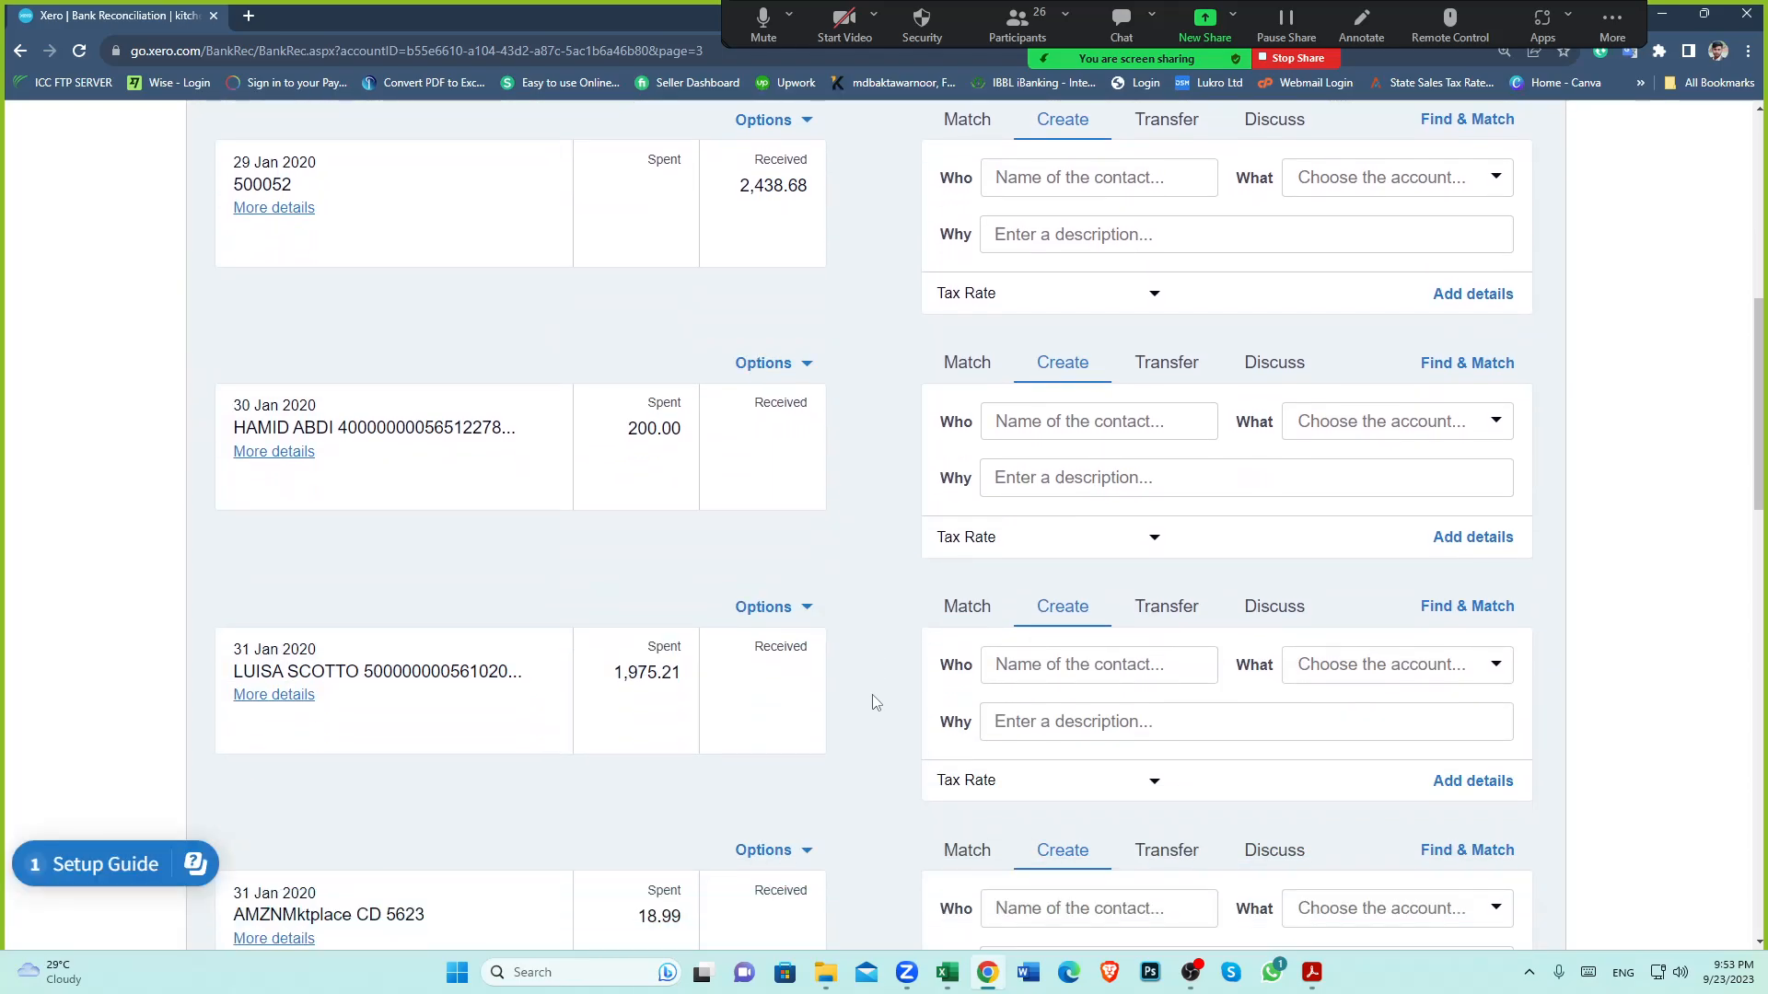
scroll(873, 702, down, 2)
click(281, 510)
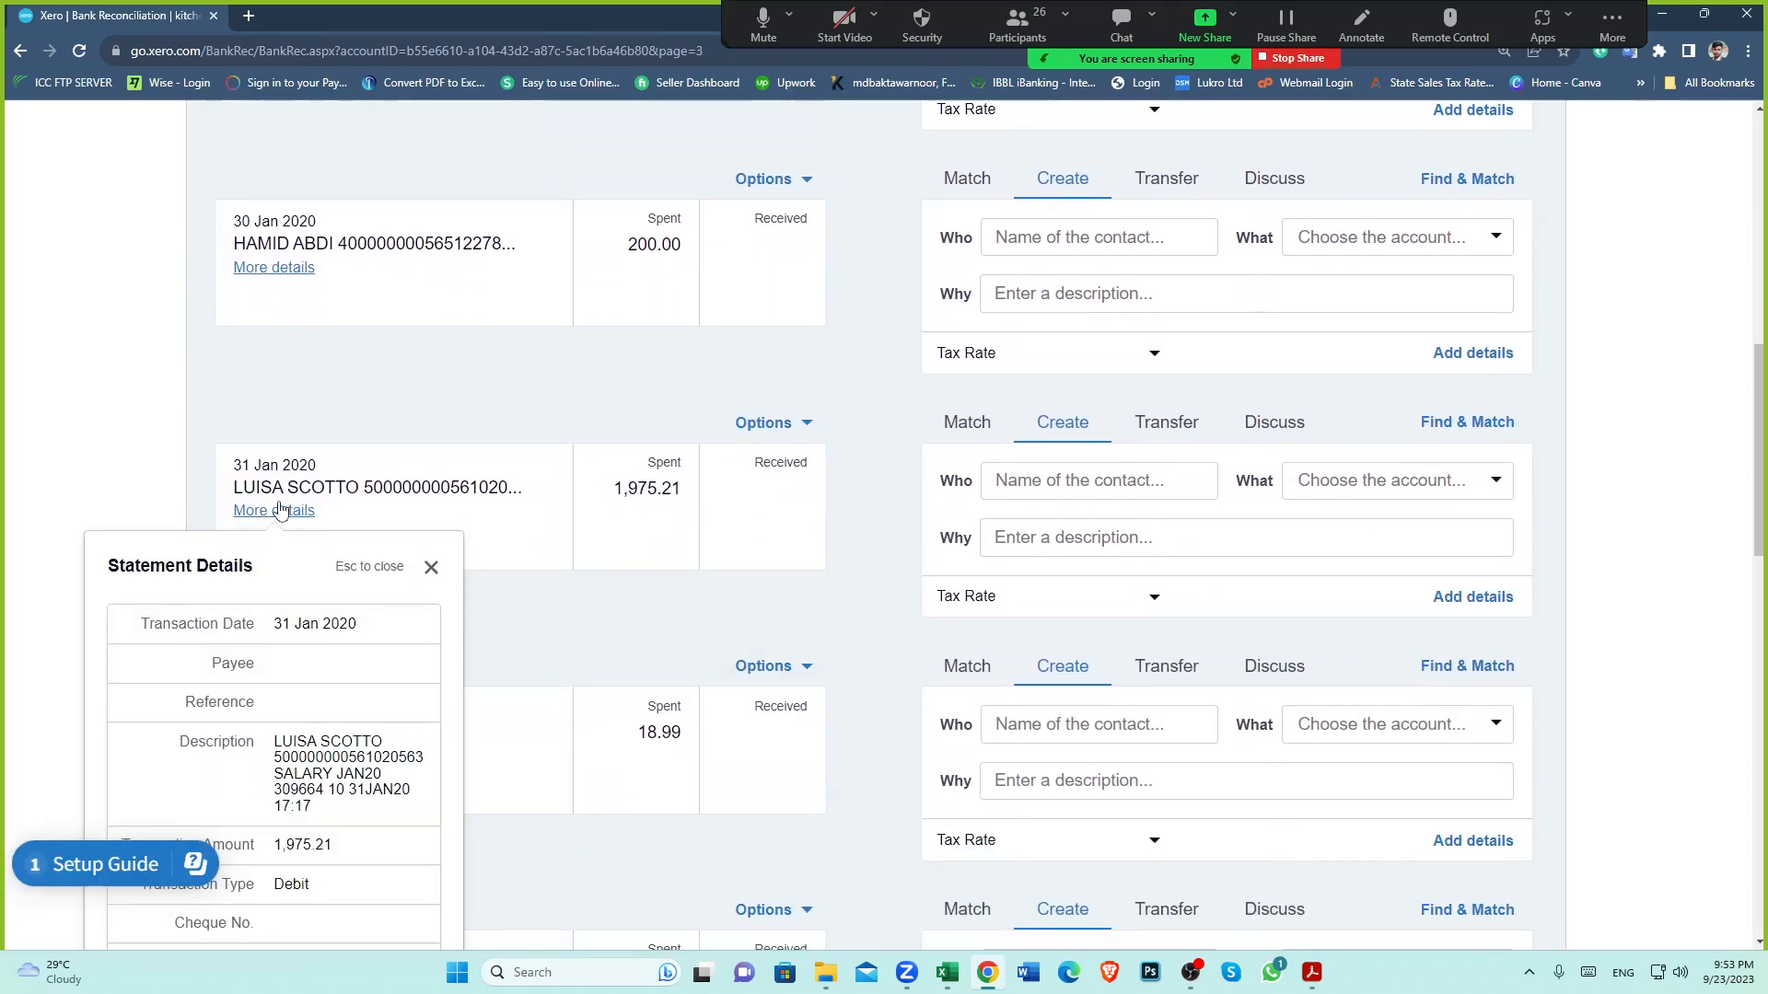
scroll(330, 660, down, 1)
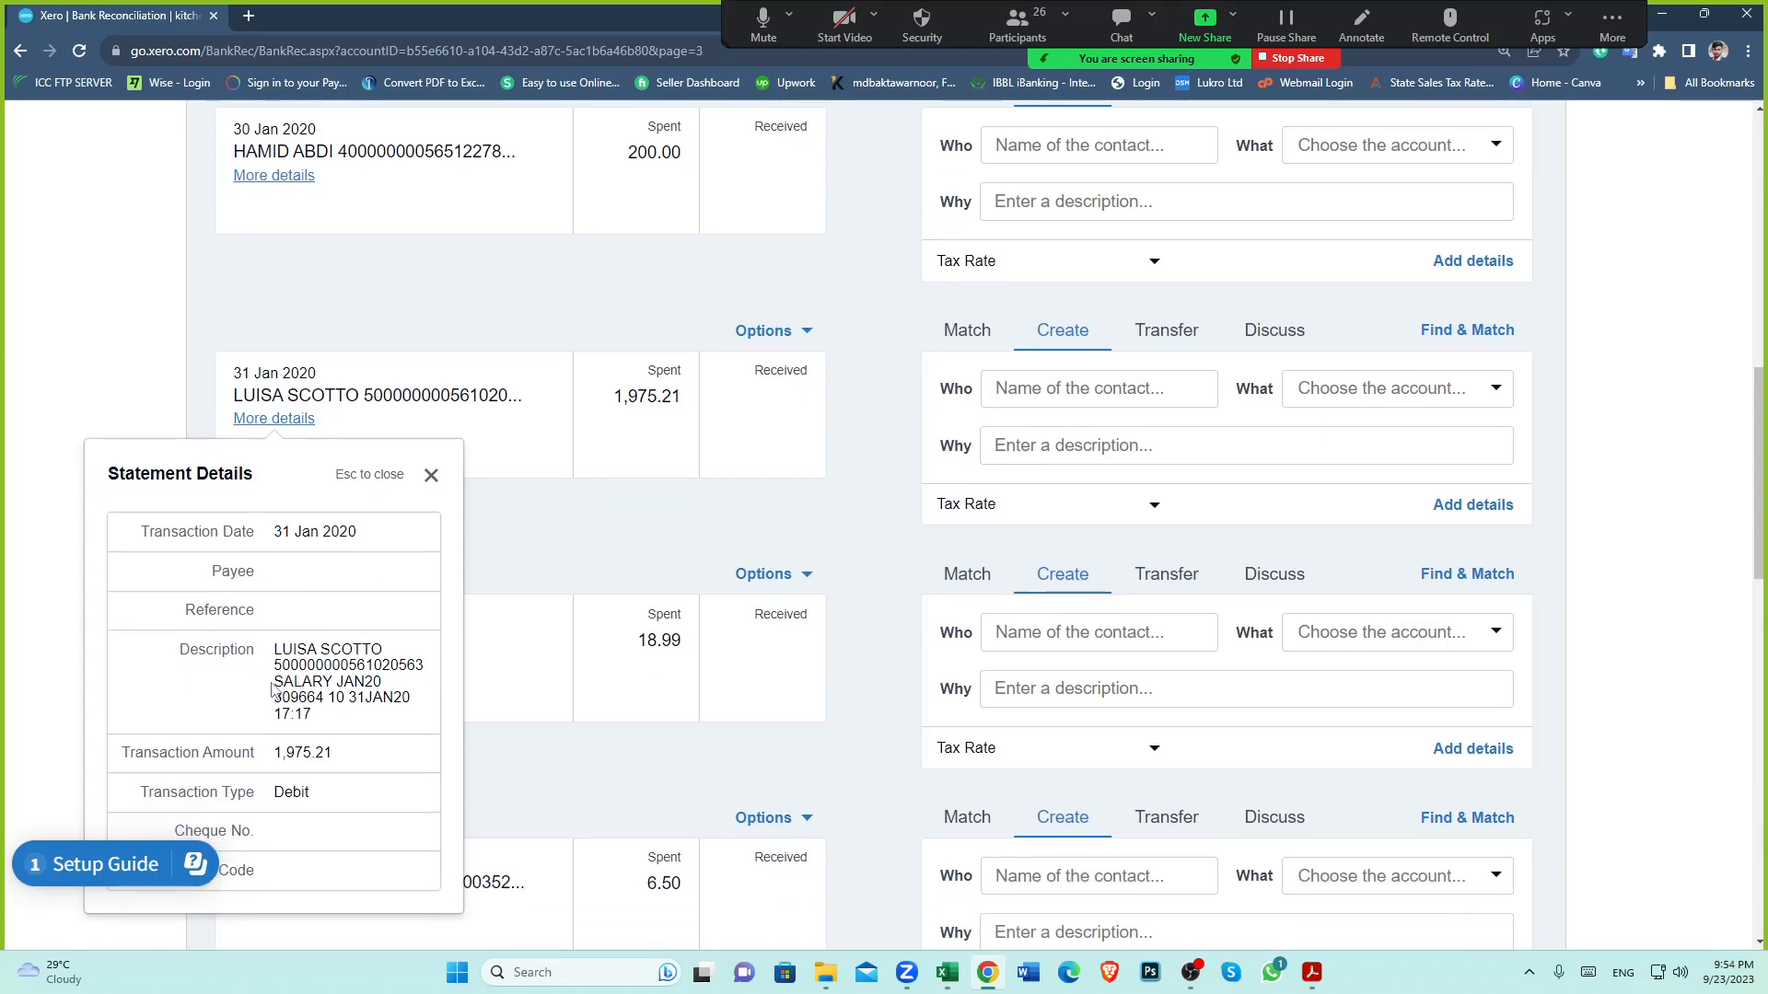
Add the payee named in the 31 Jan 2020 salary payment's statement details as its new contact, and open its account list
drag(273, 683, 381, 682)
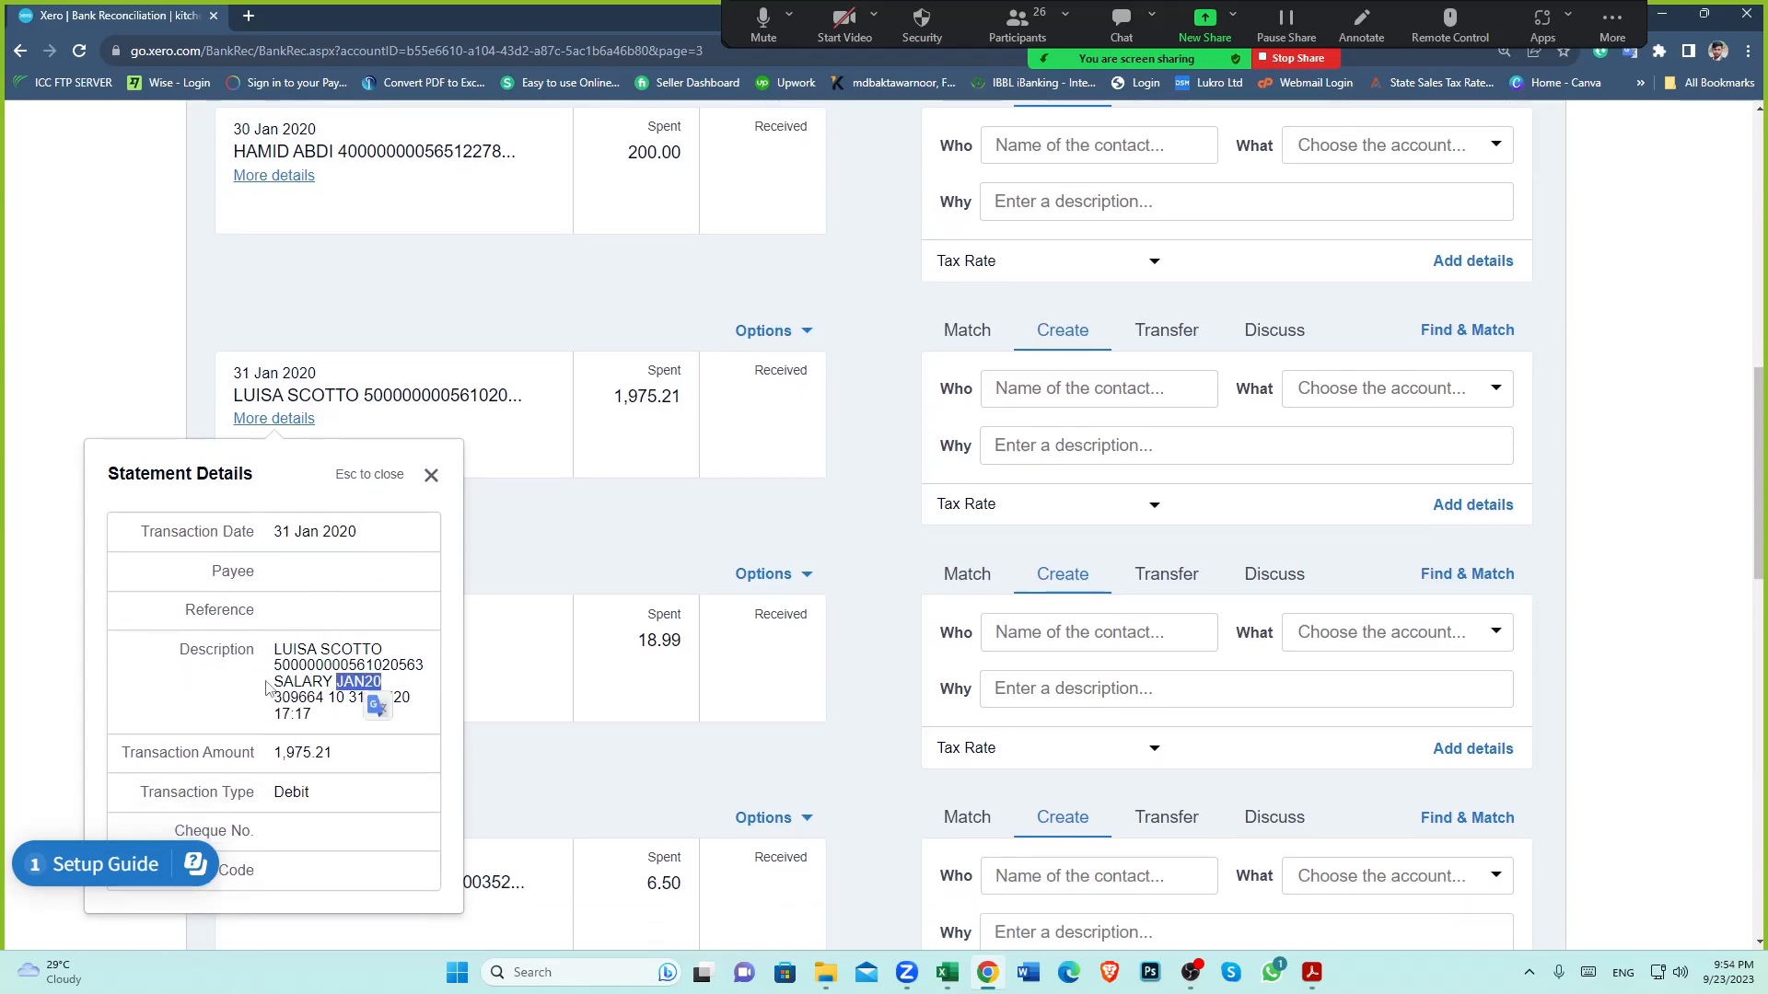
click(431, 476)
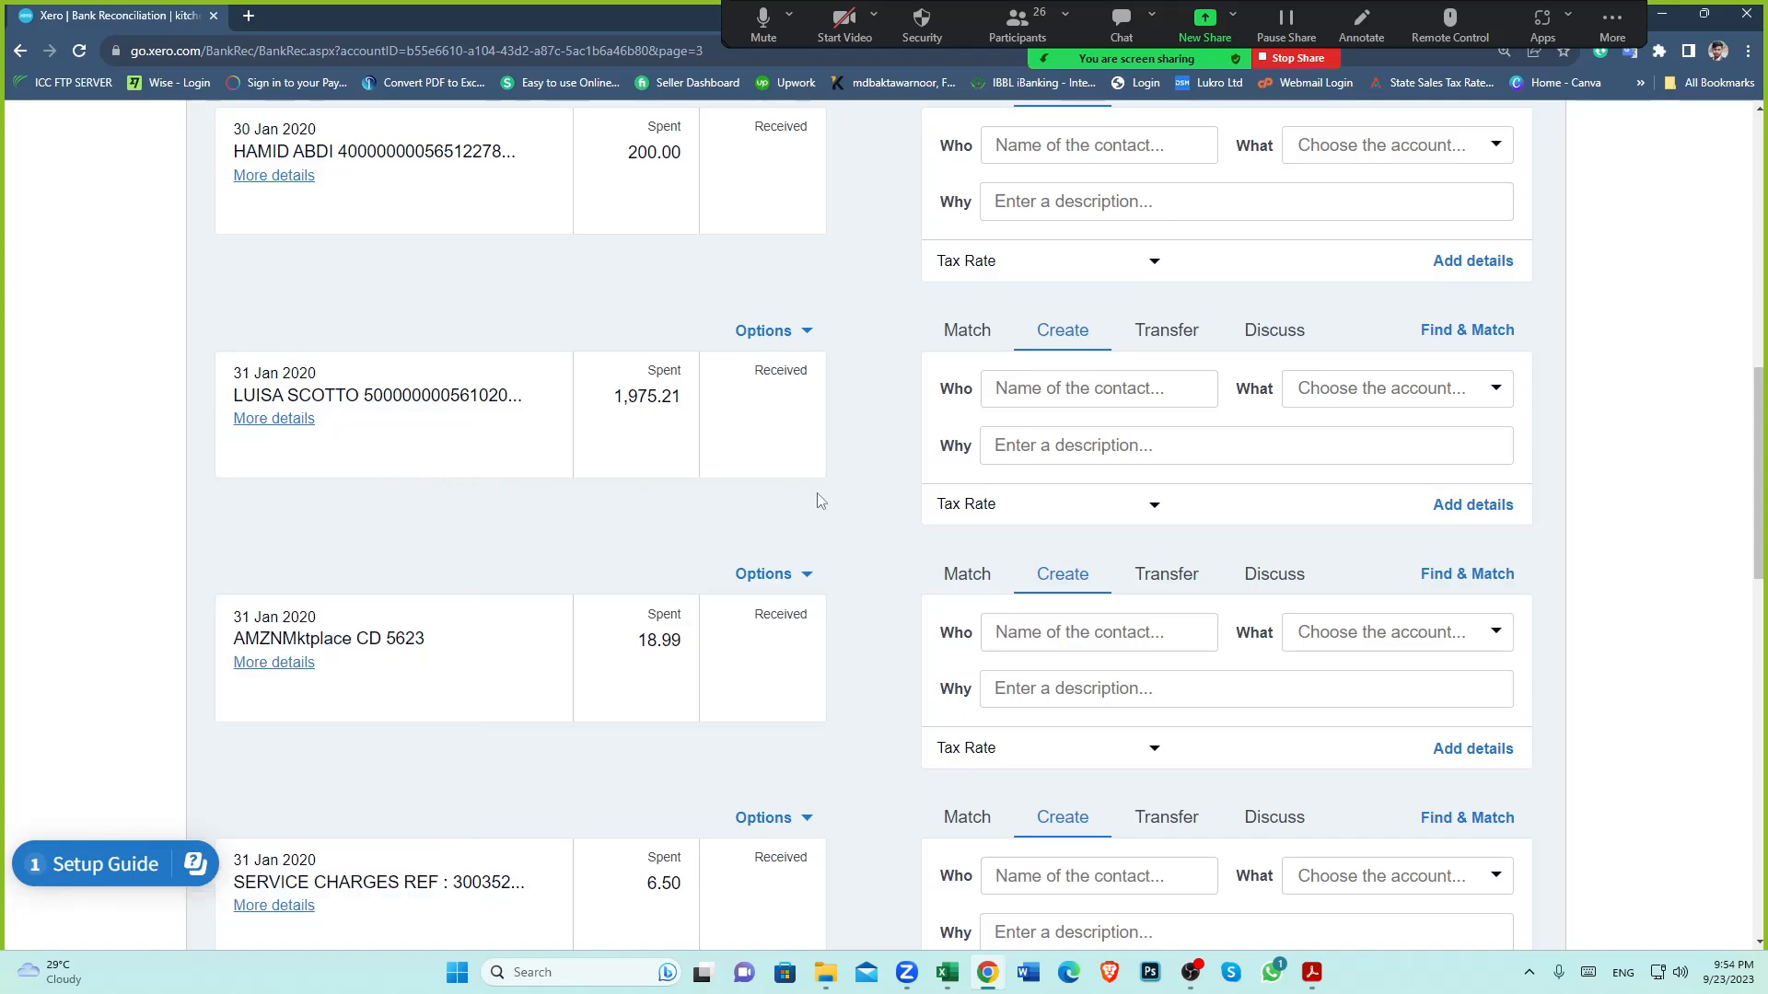
click(260, 430)
drag(273, 649, 383, 649)
key(ctrl+c)
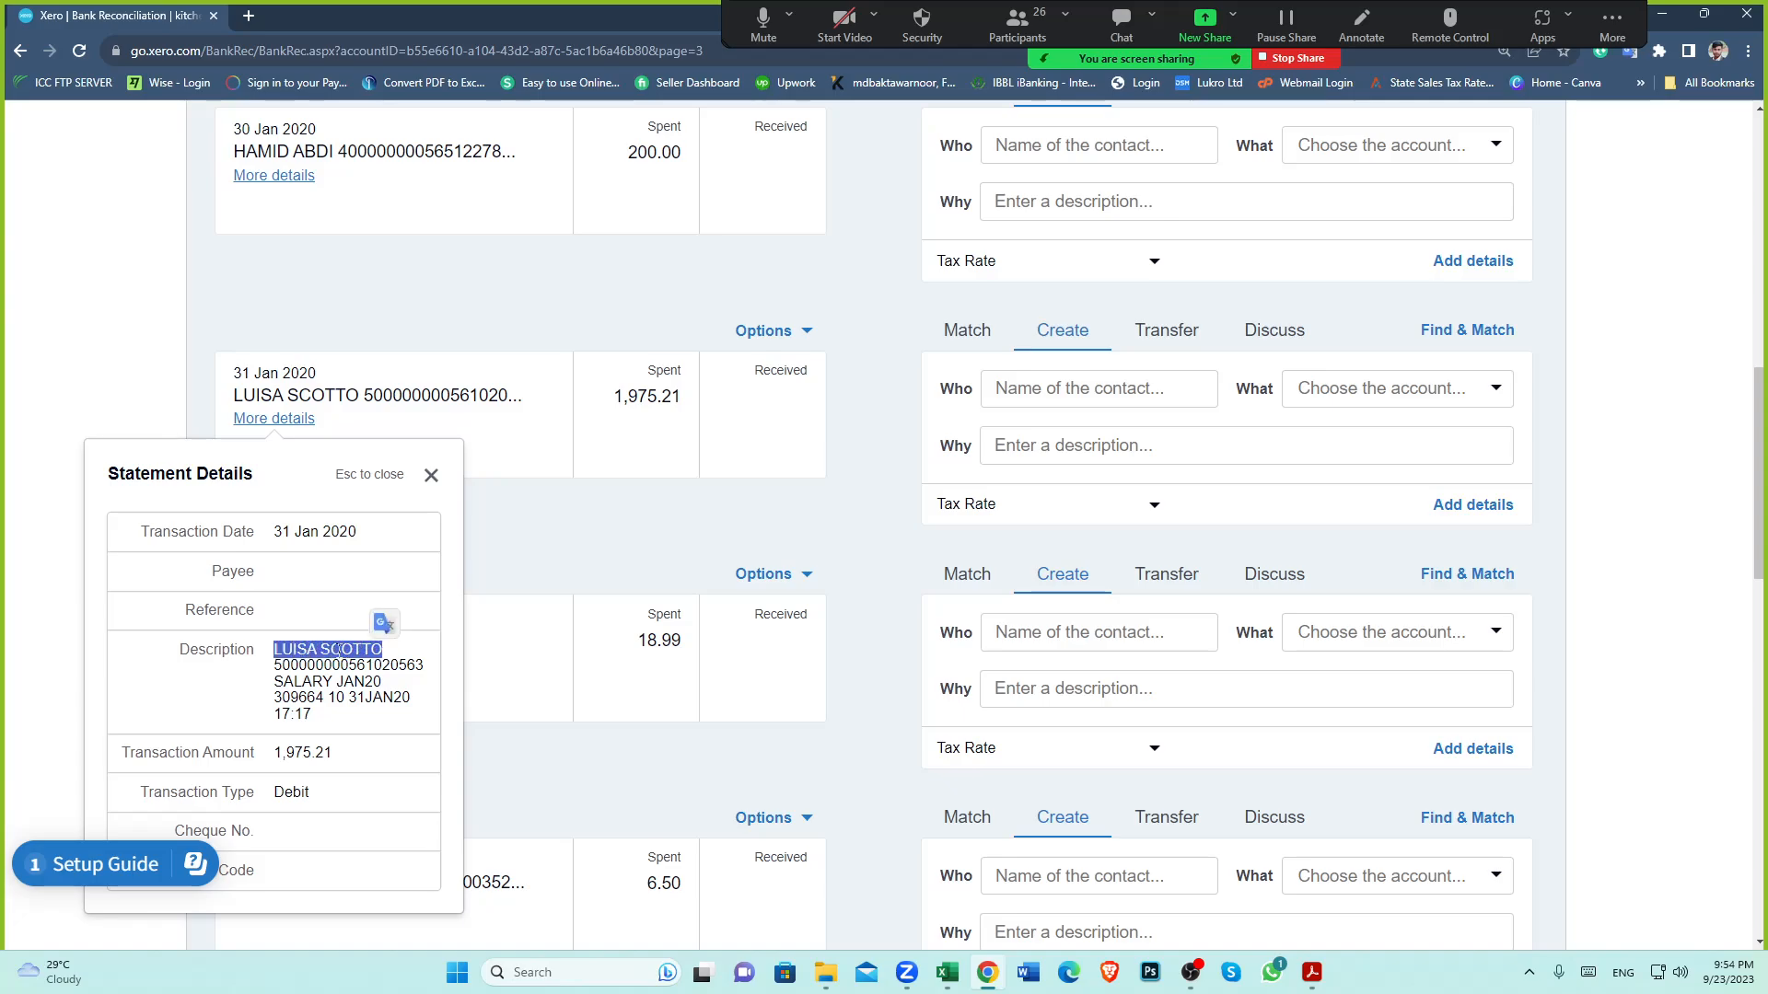
click(432, 475)
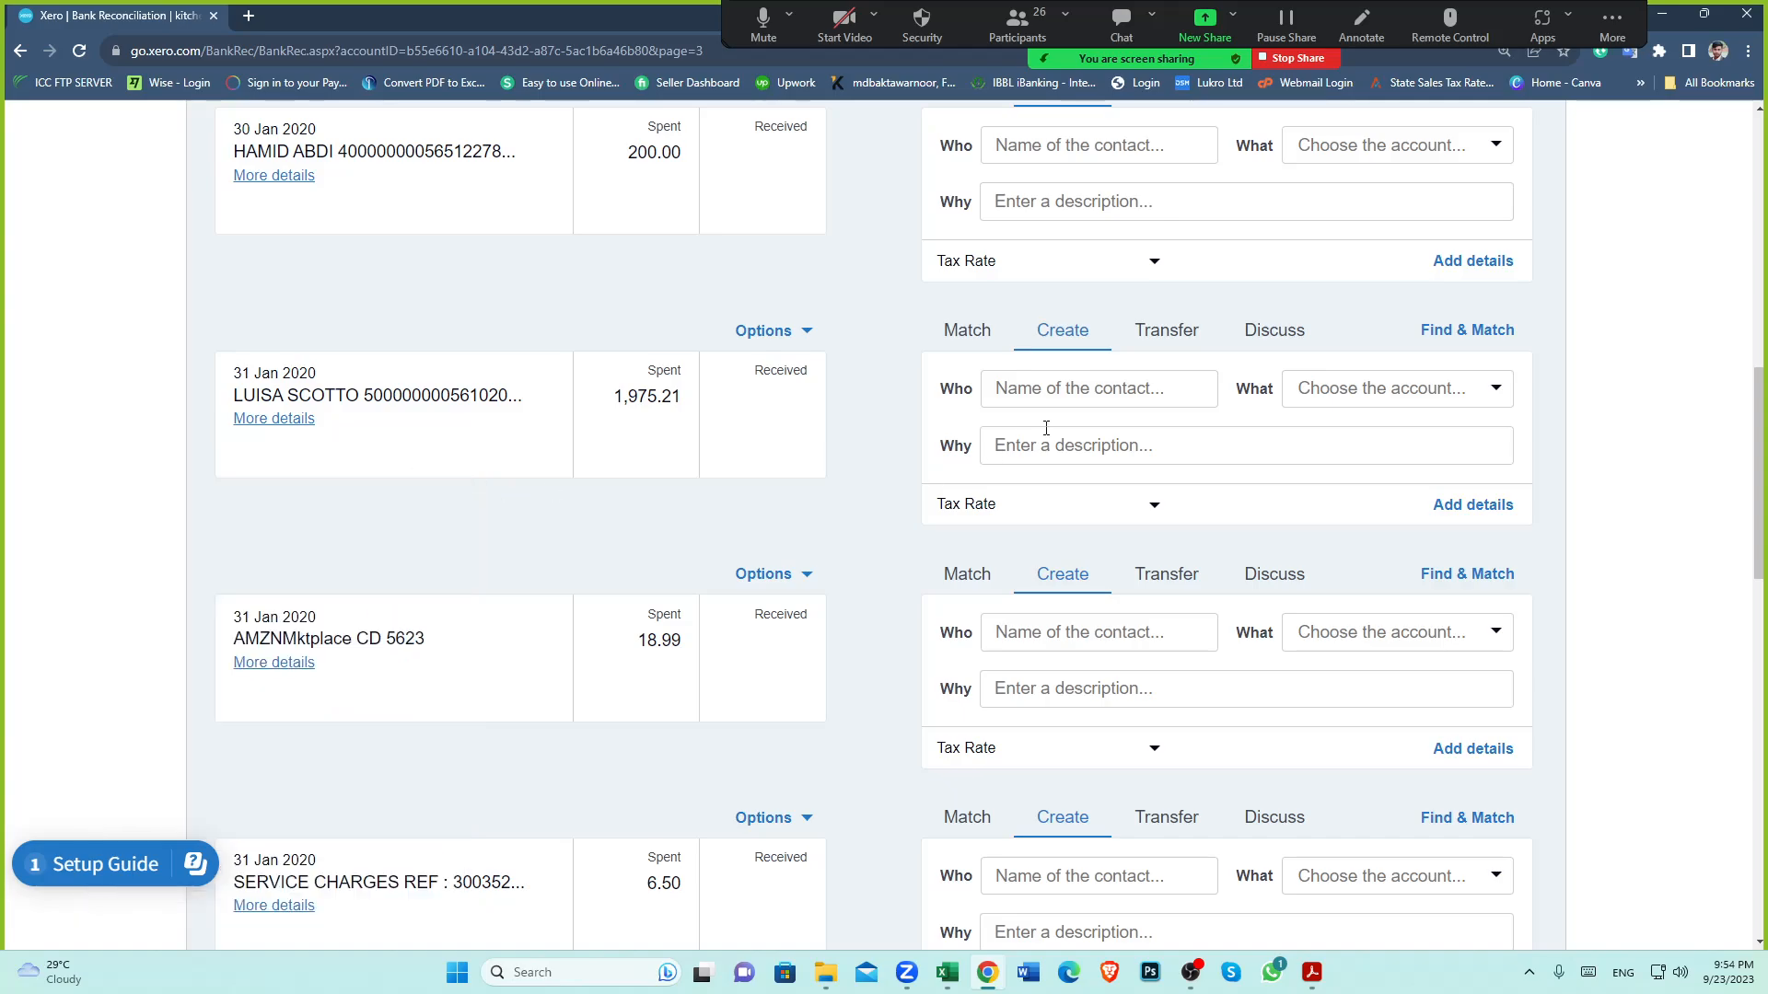
click(1038, 394)
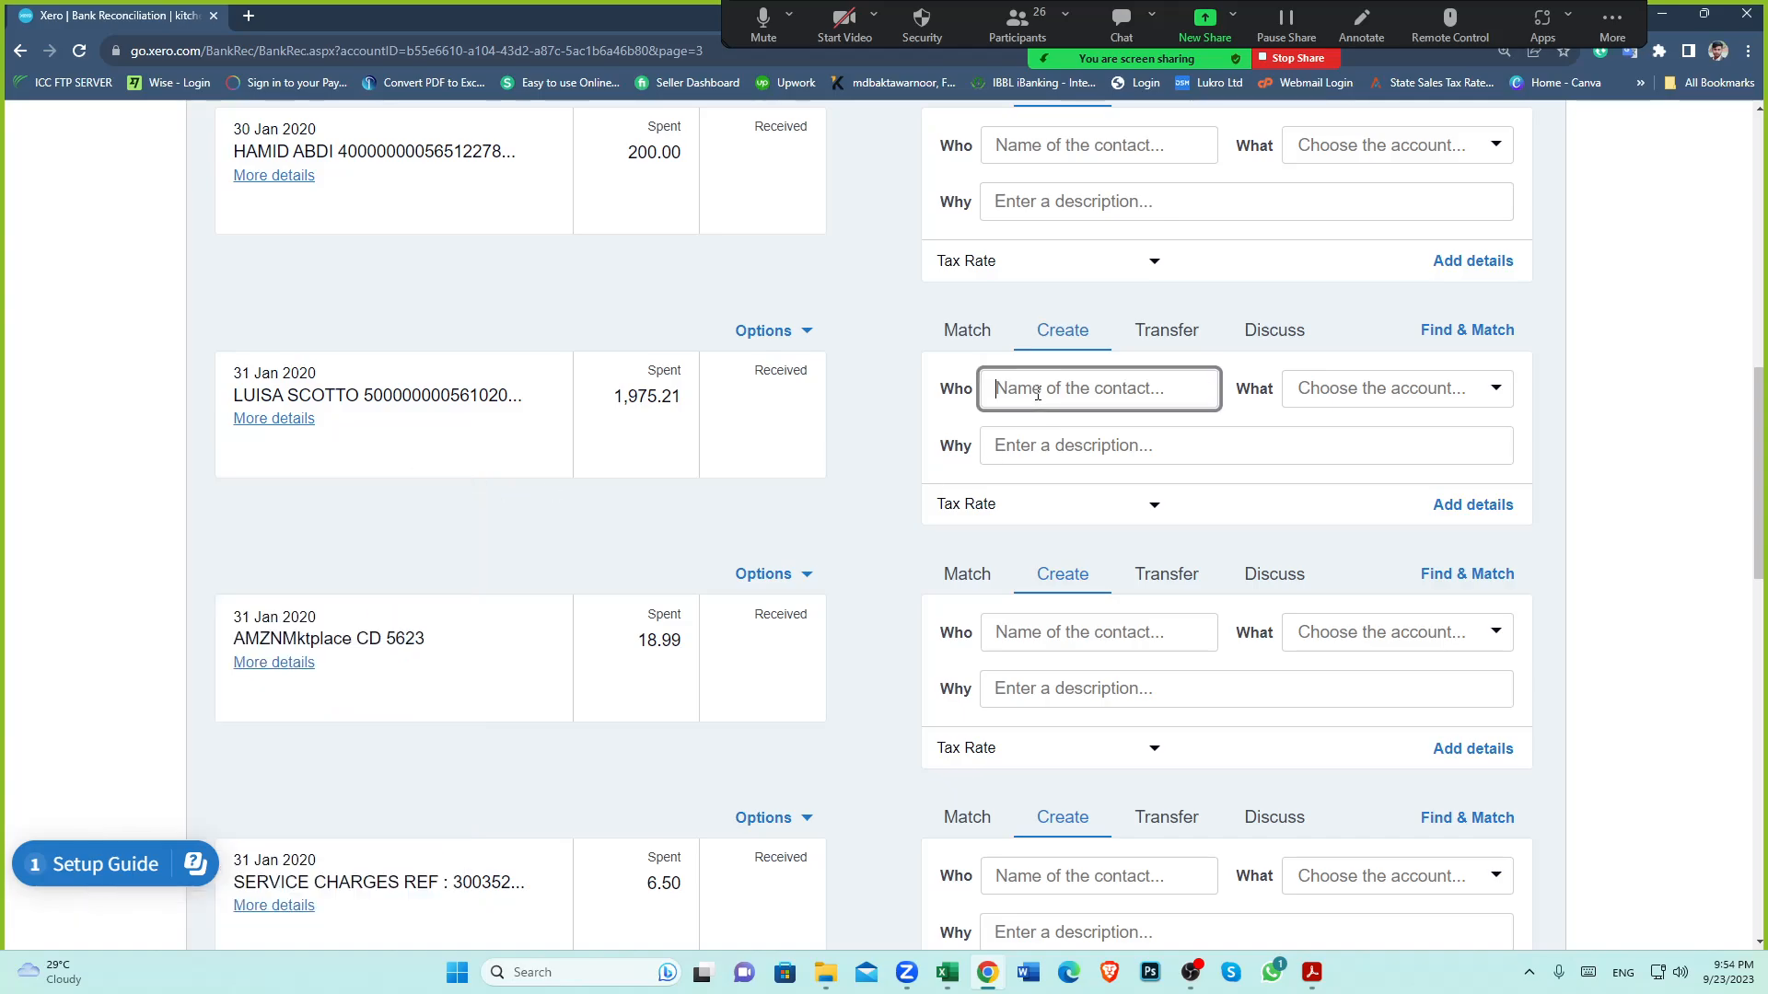
key(ctrl+v)
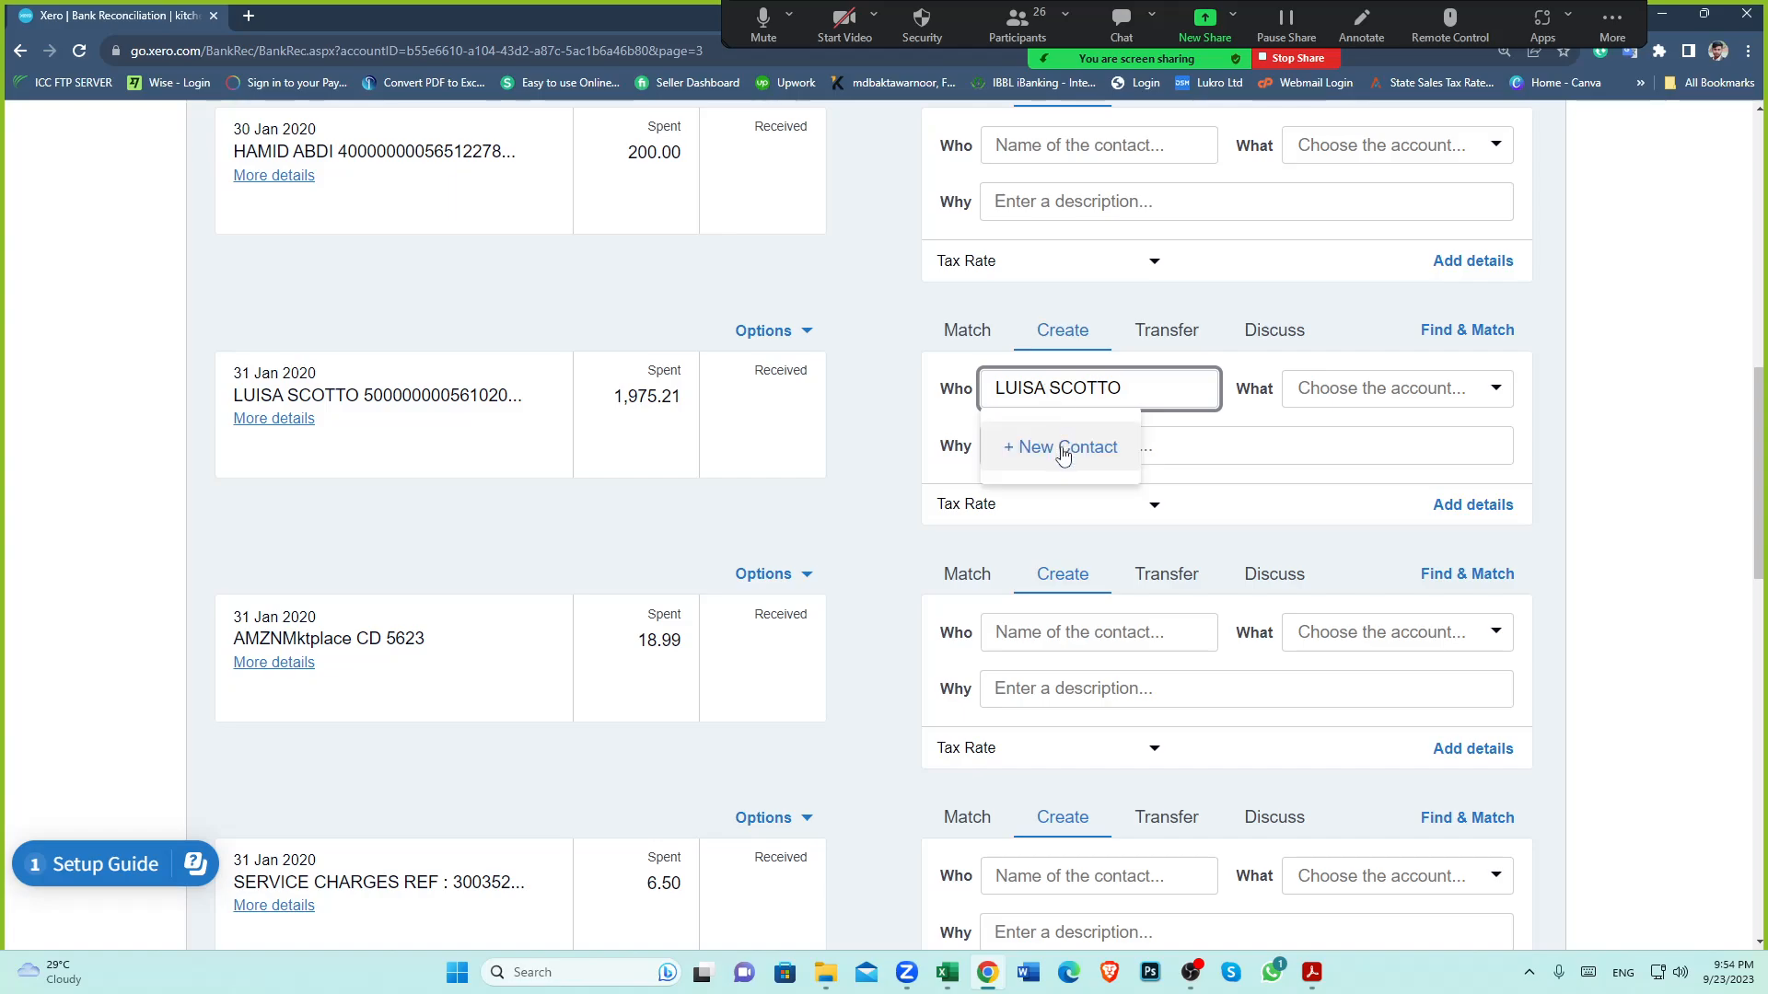
click(1063, 450)
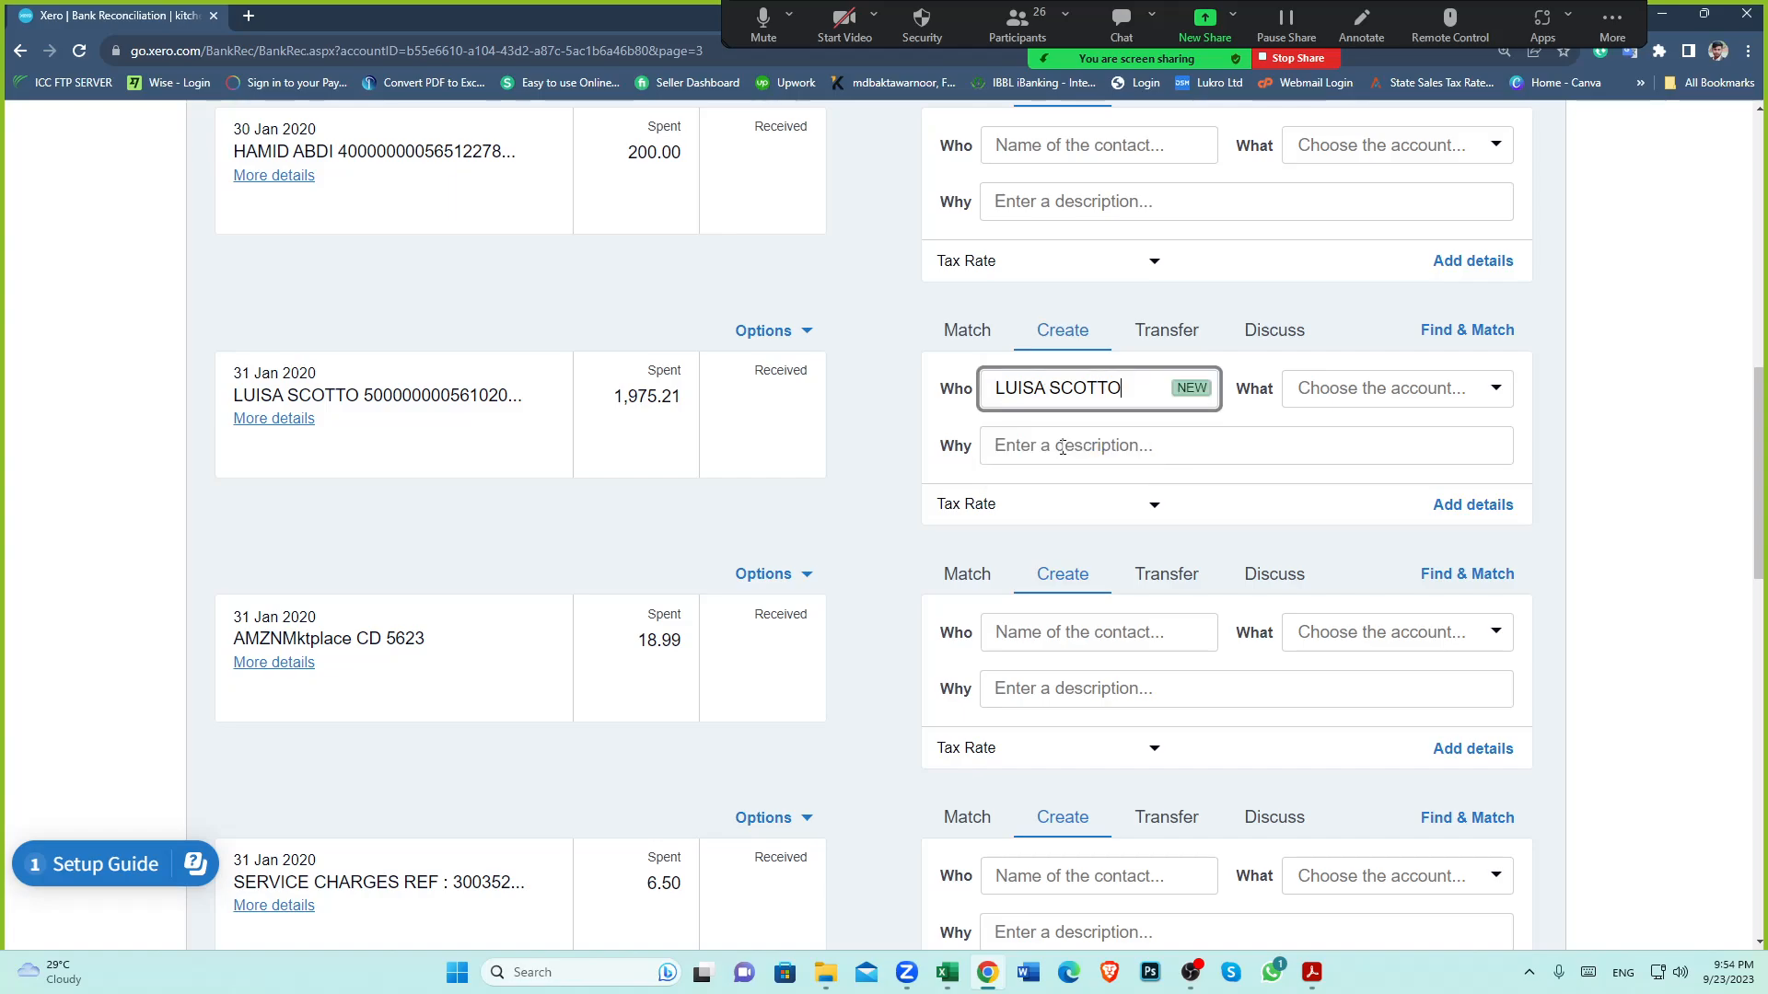
click(1497, 395)
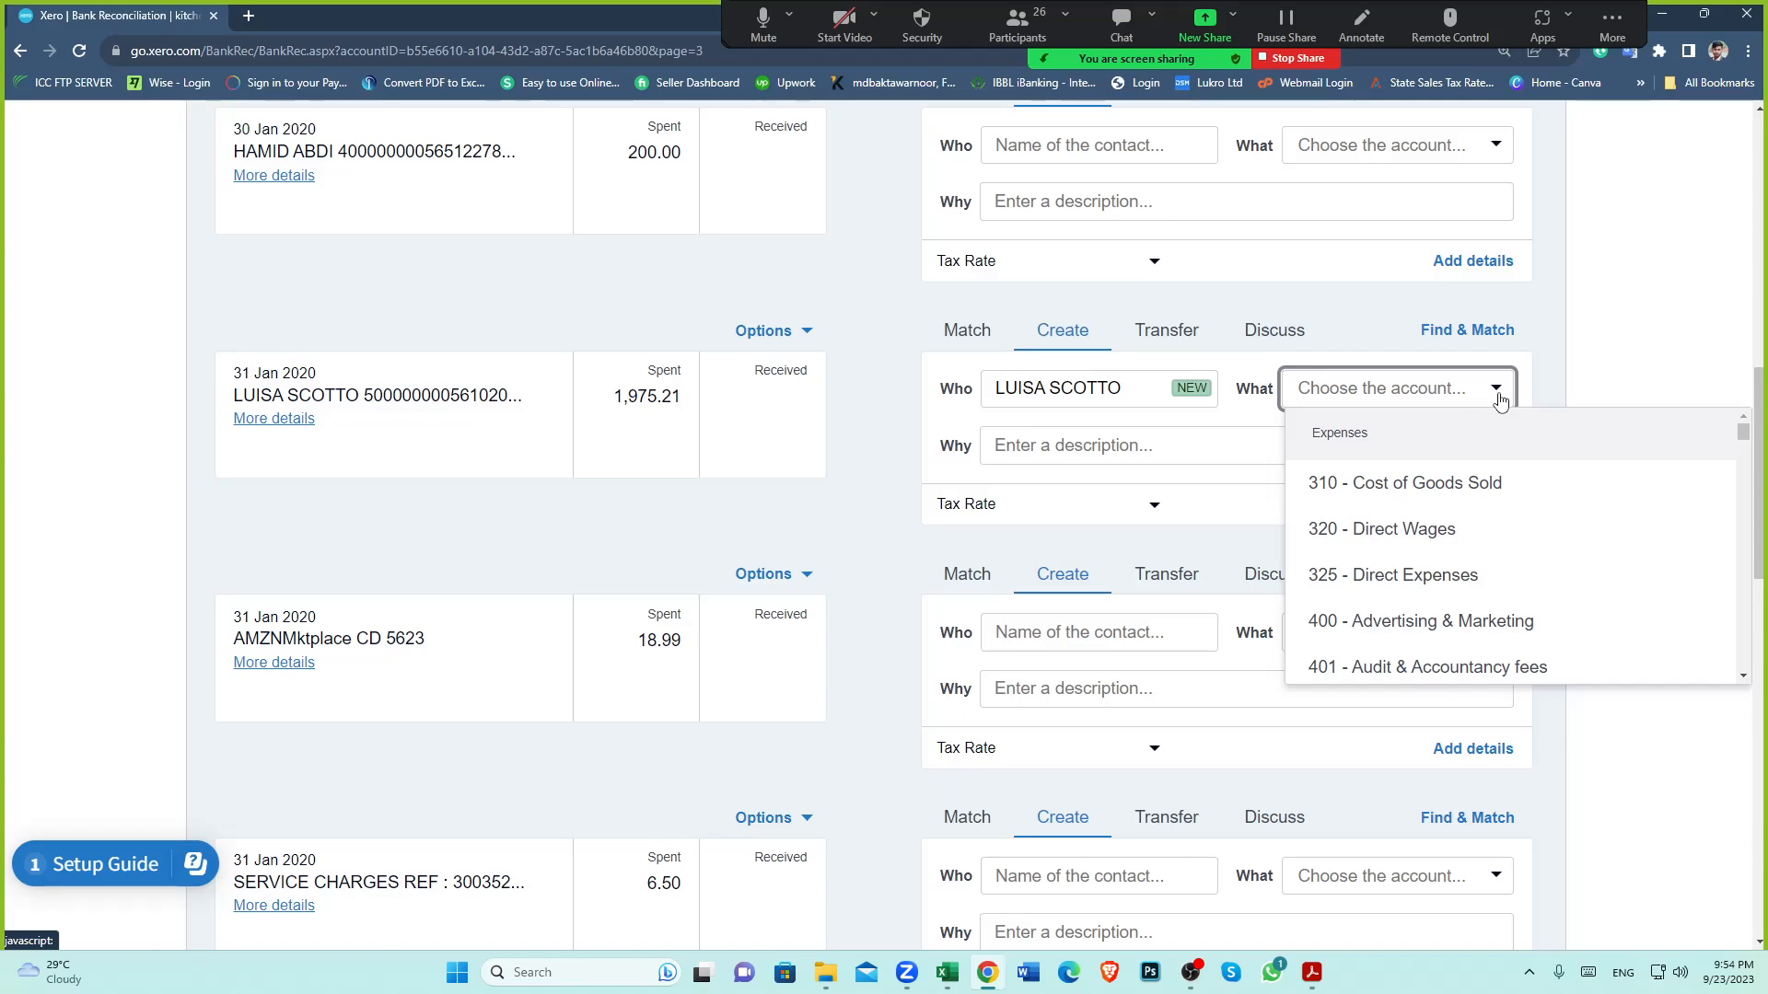
In Excel, review the account type, credit amount and remark of the Net Salaries & Wages Payable row in the payroll journal
click(946, 985)
scroll(553, 597, up, 3)
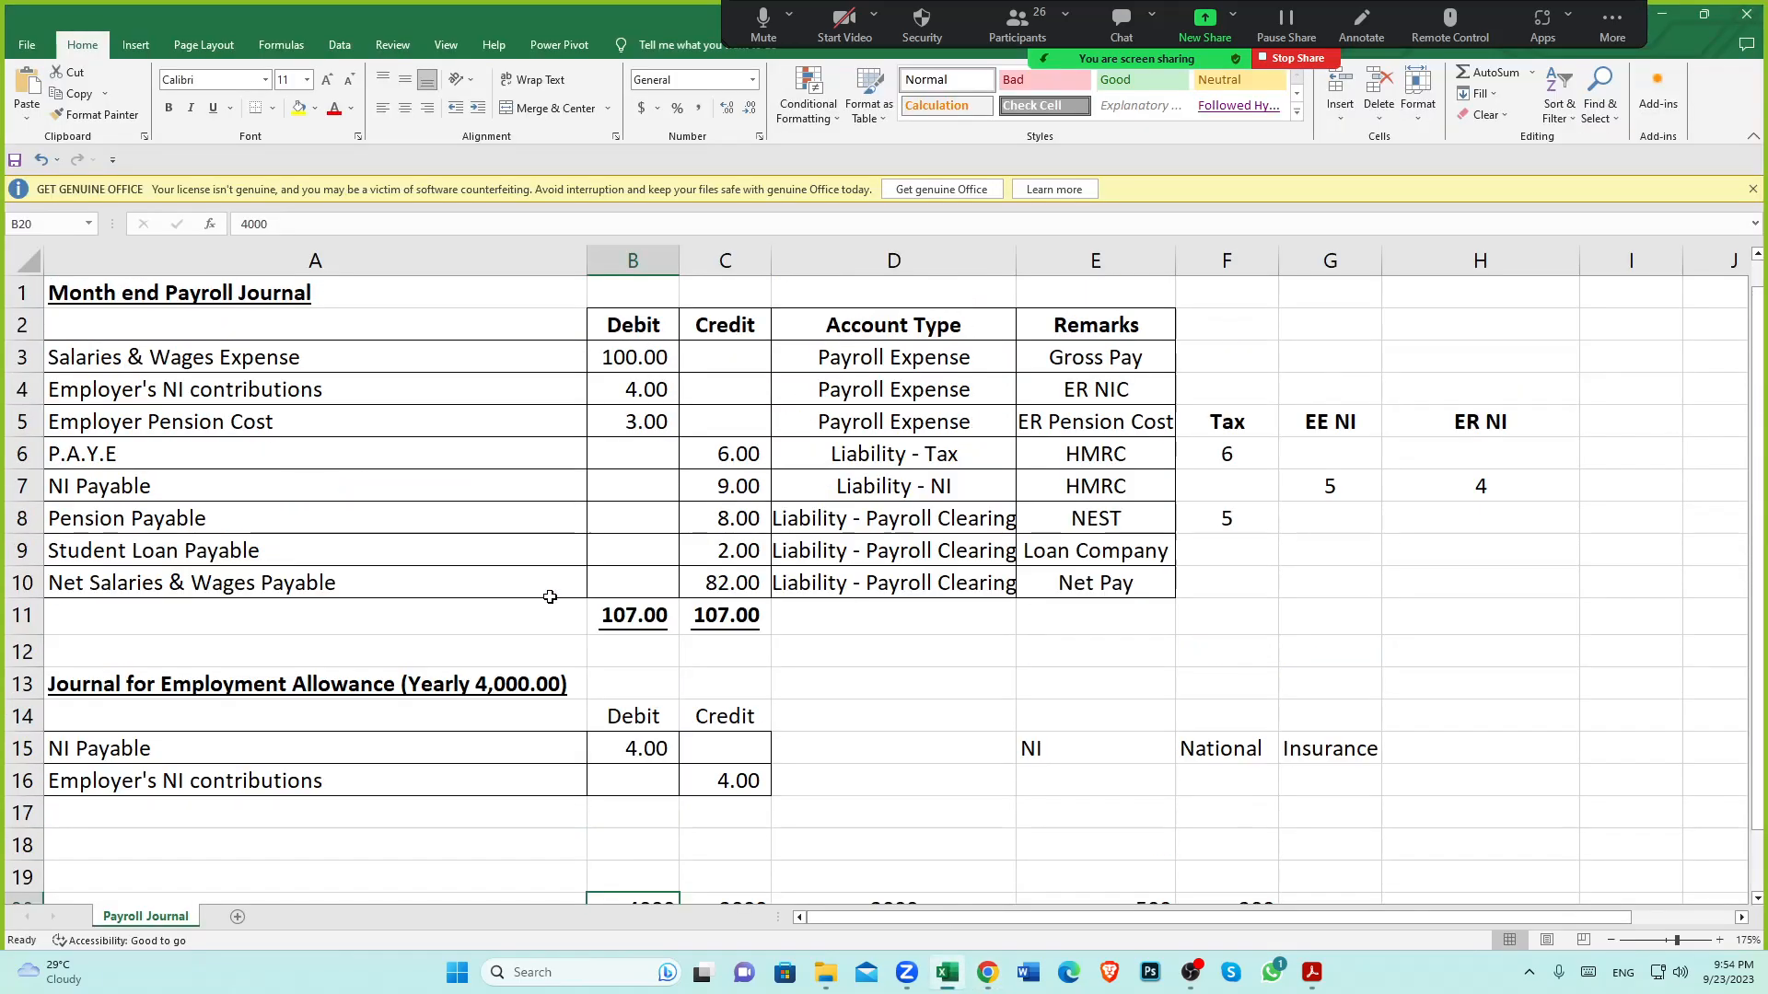
click(403, 586)
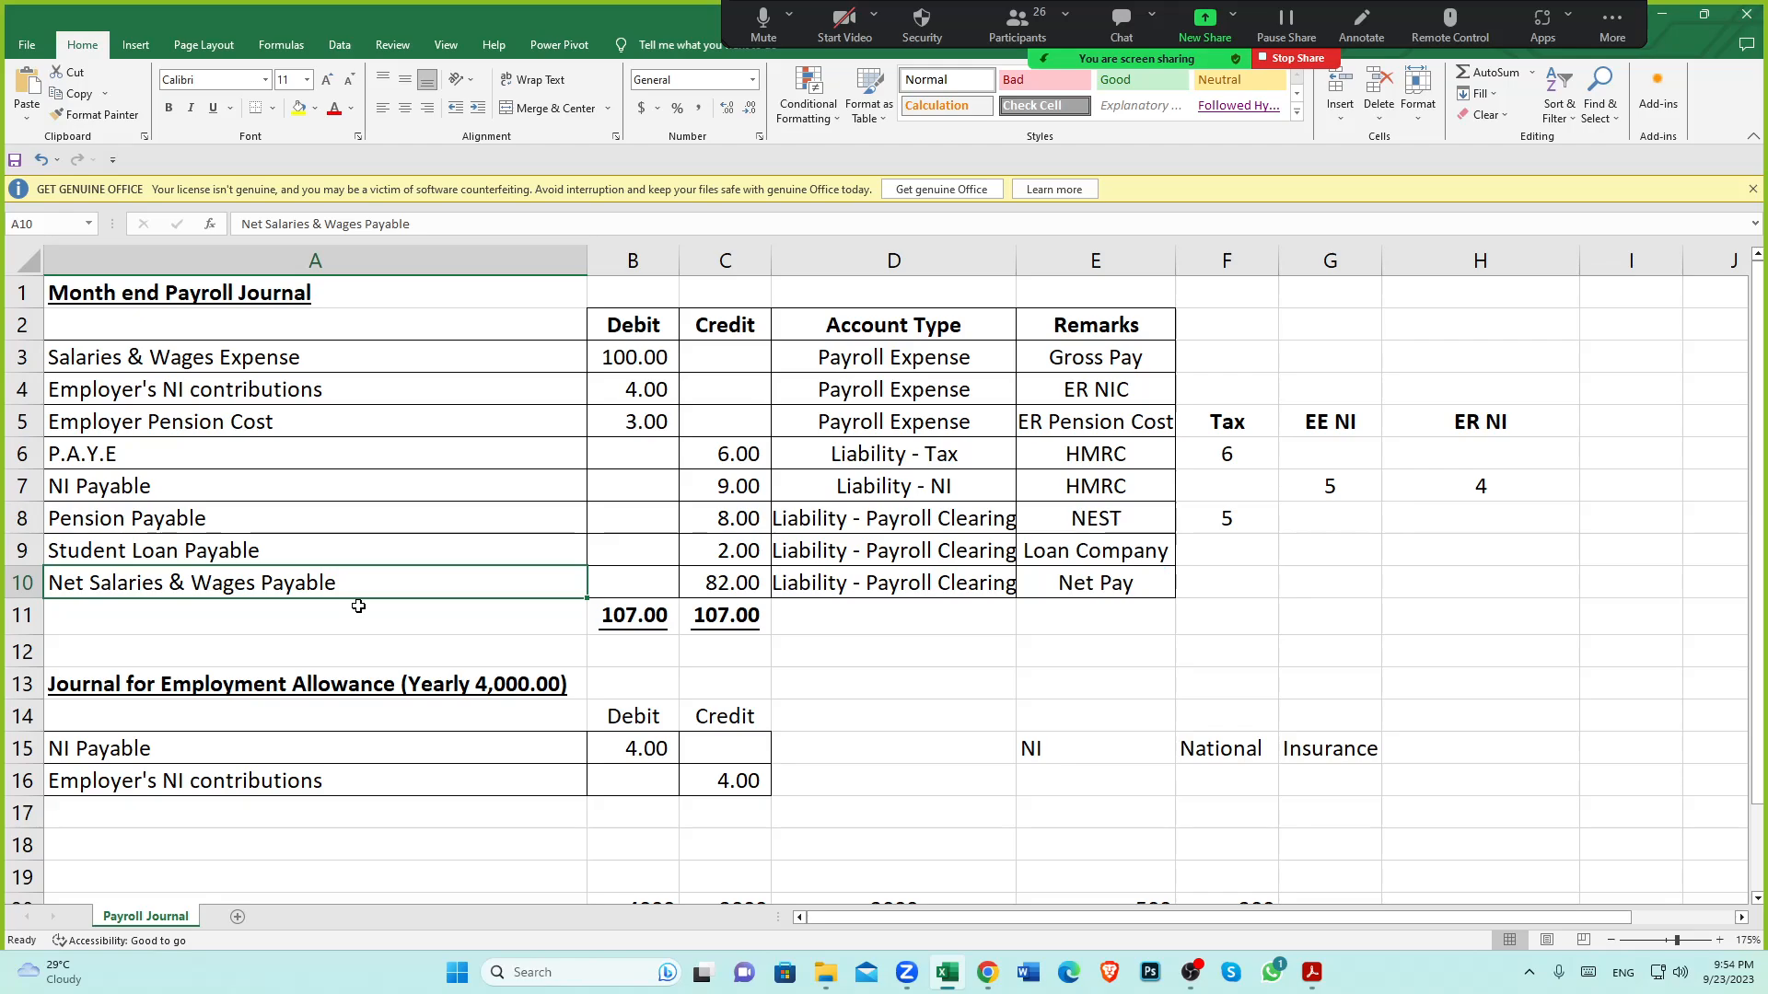
click(737, 597)
click(1123, 587)
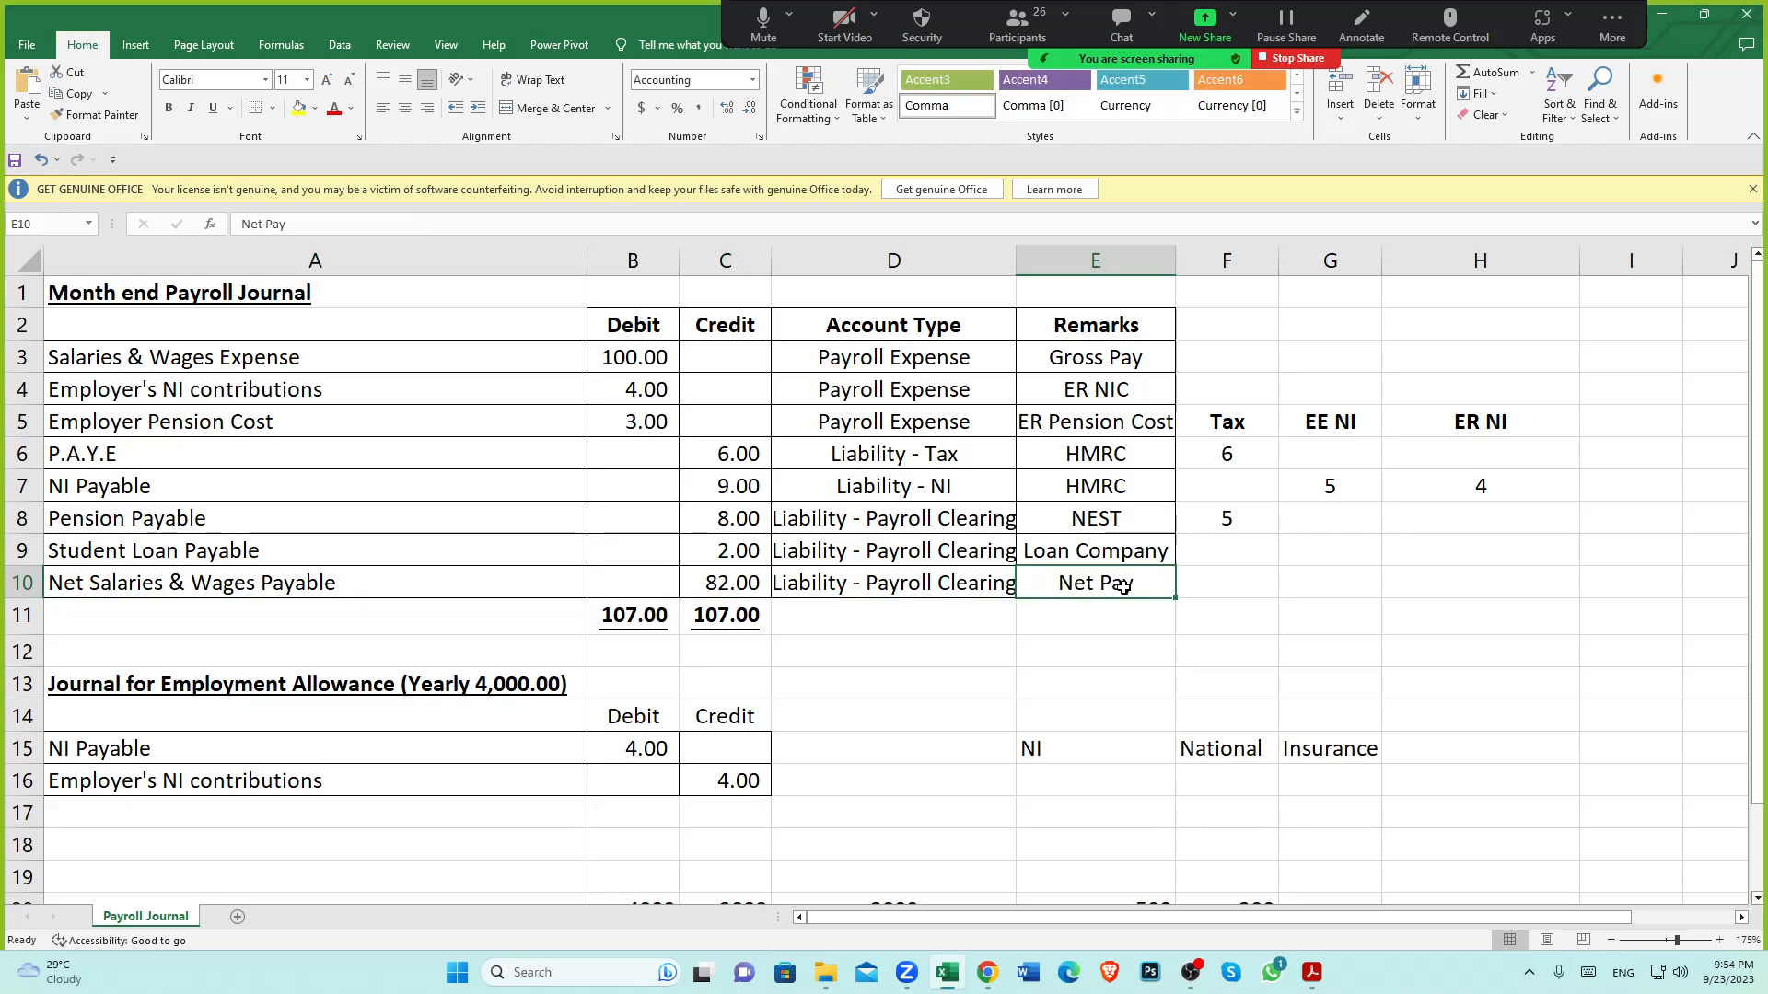
click(707, 590)
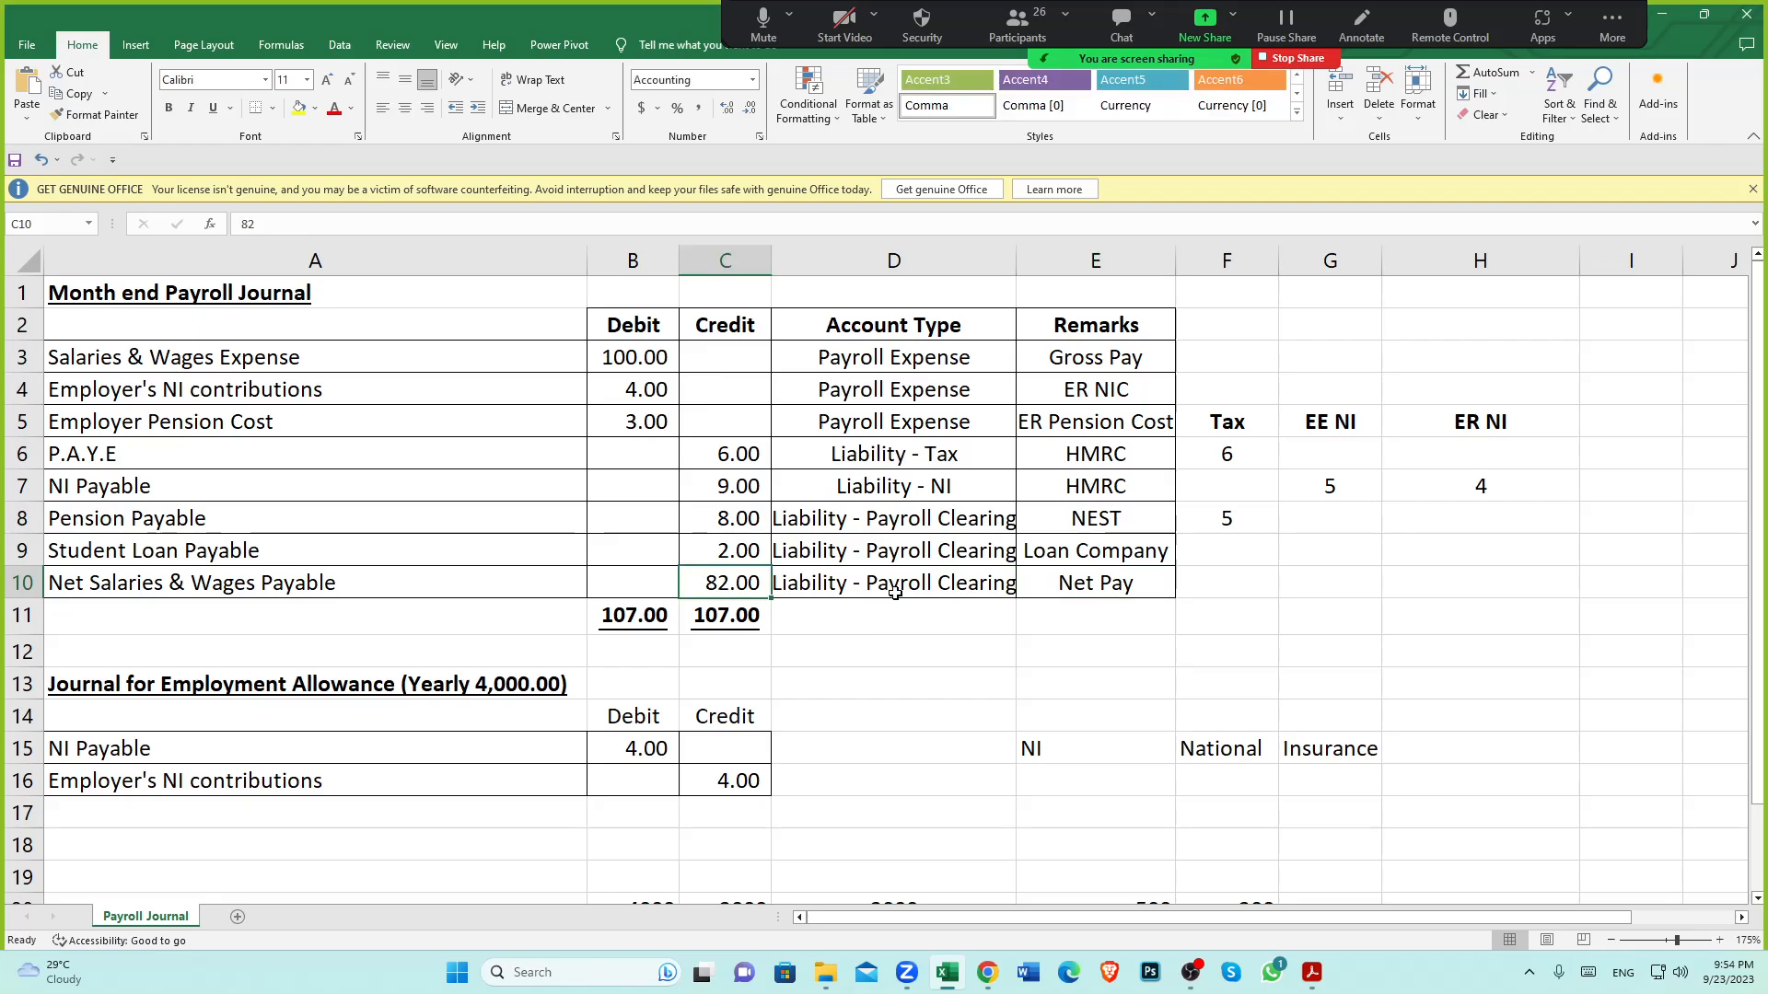
click(895, 592)
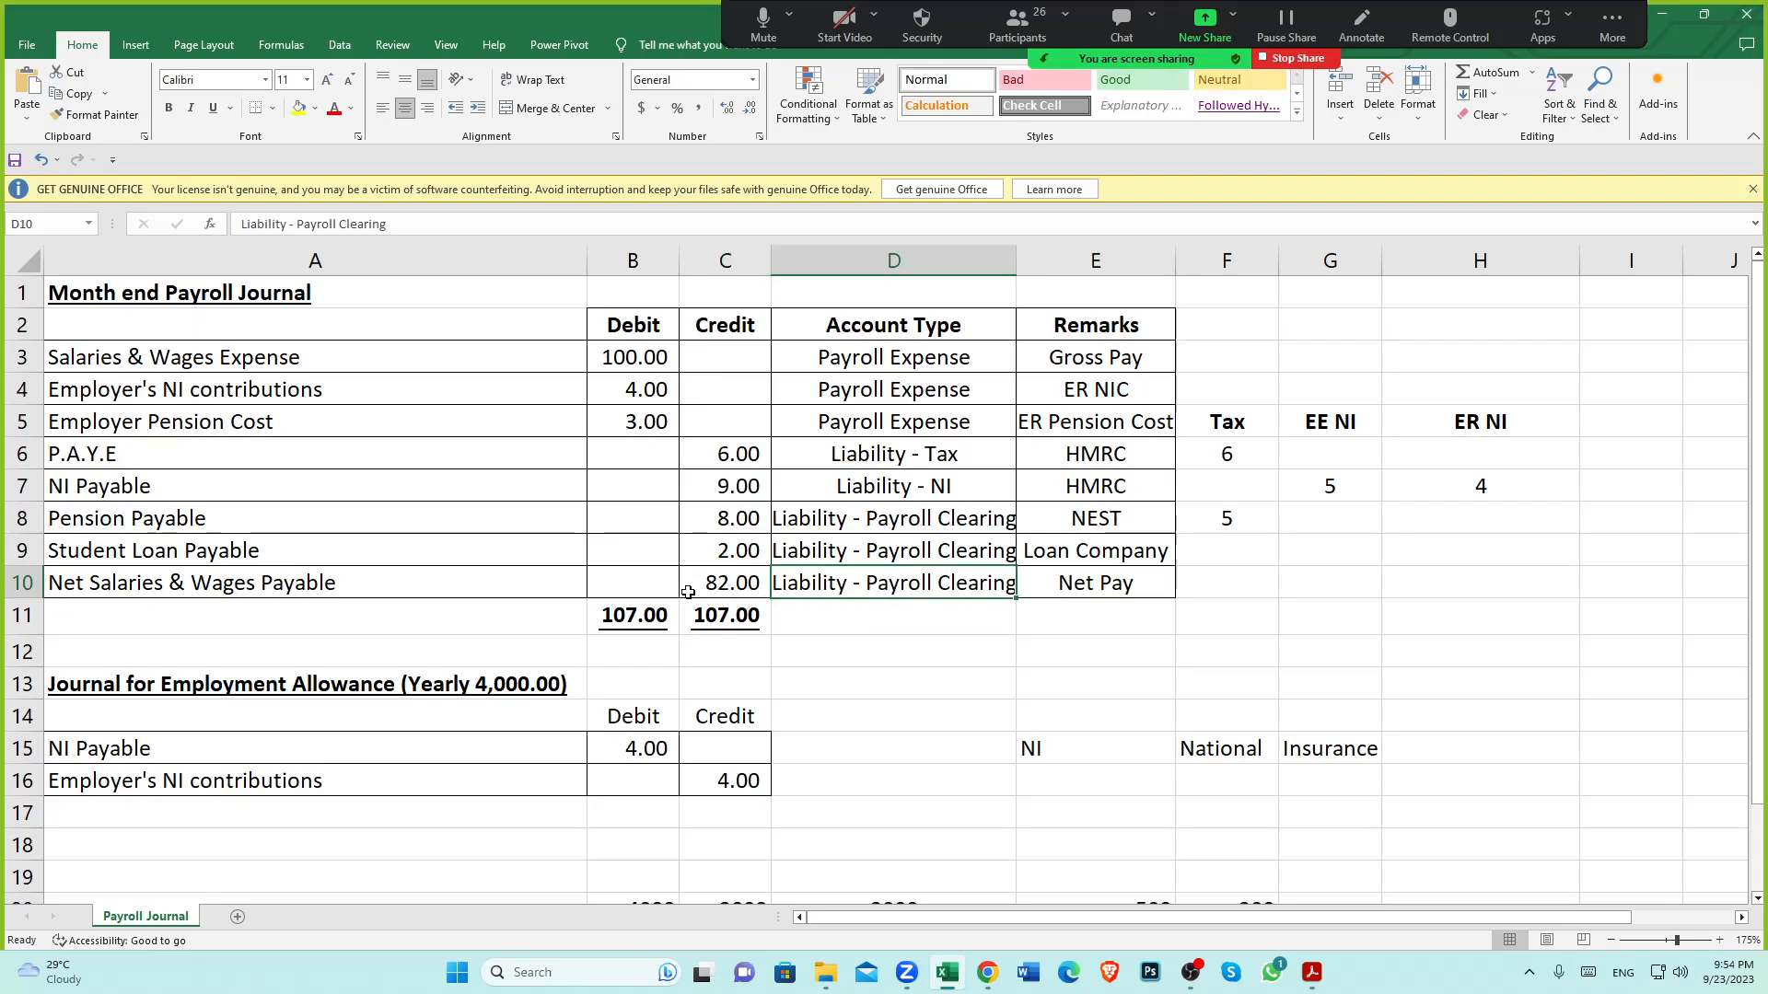
Back in Xero, code the 1,975.21 salary payment to 814 - Wages Payable - Payroll and reconcile it
click(987, 972)
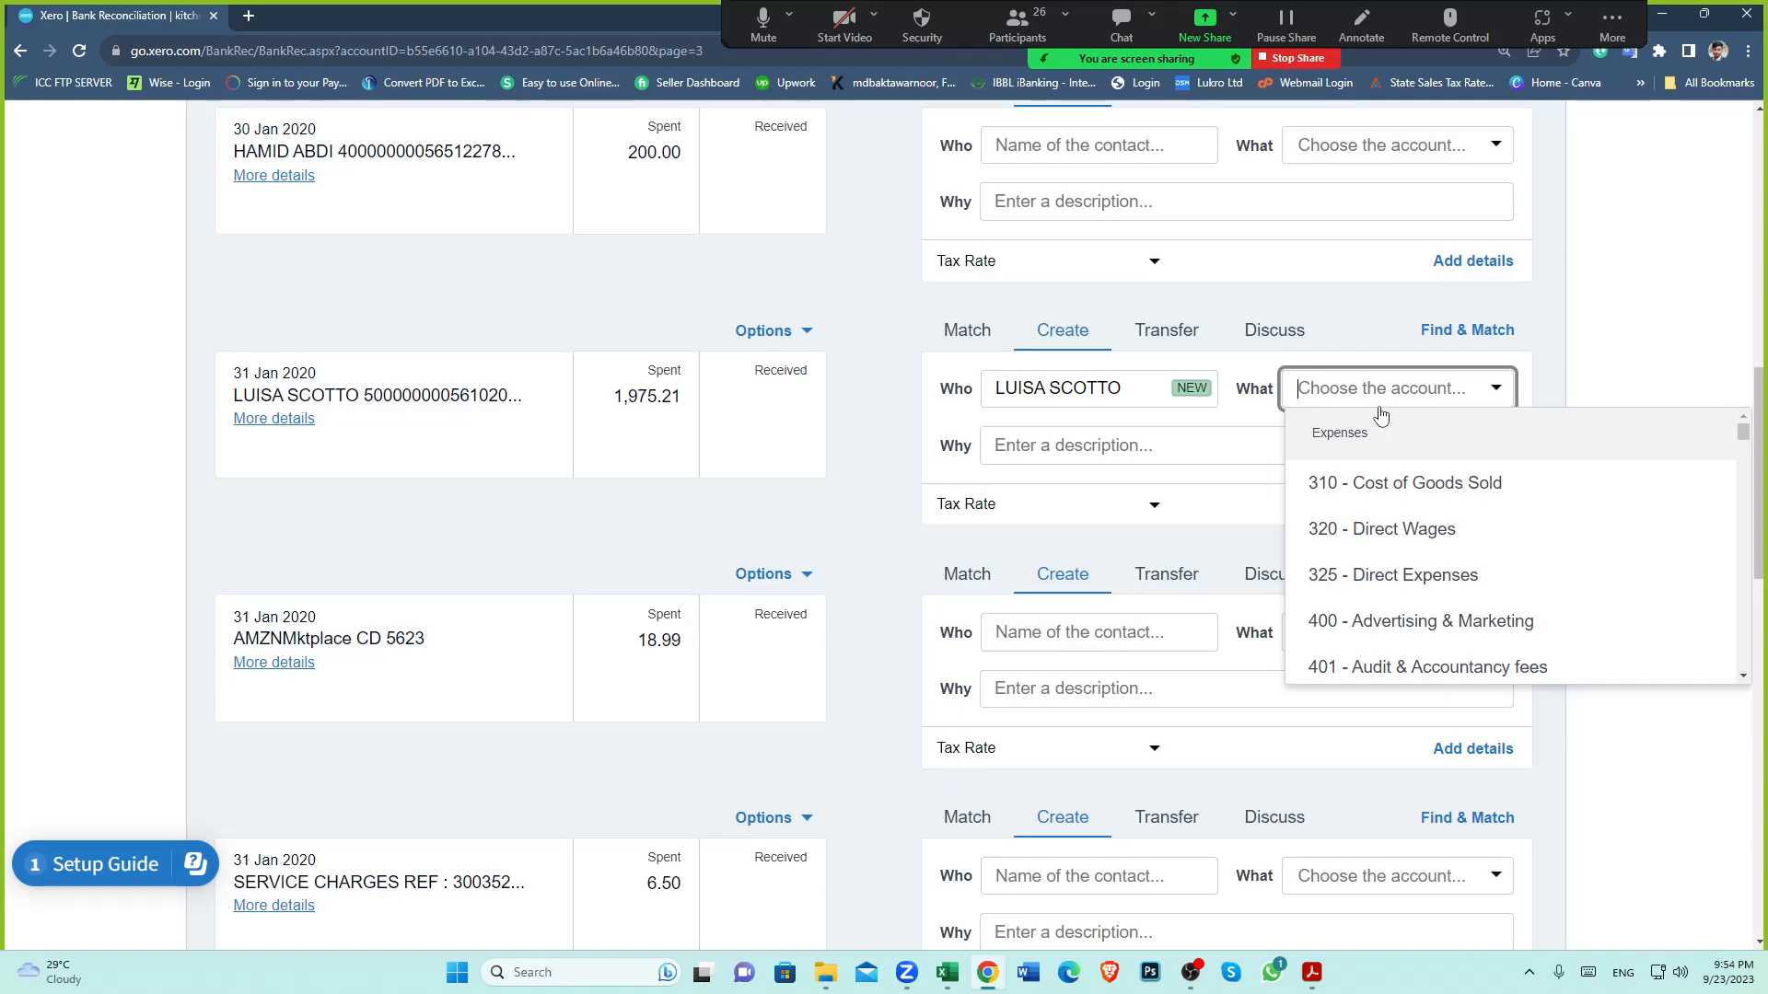
text(pay)
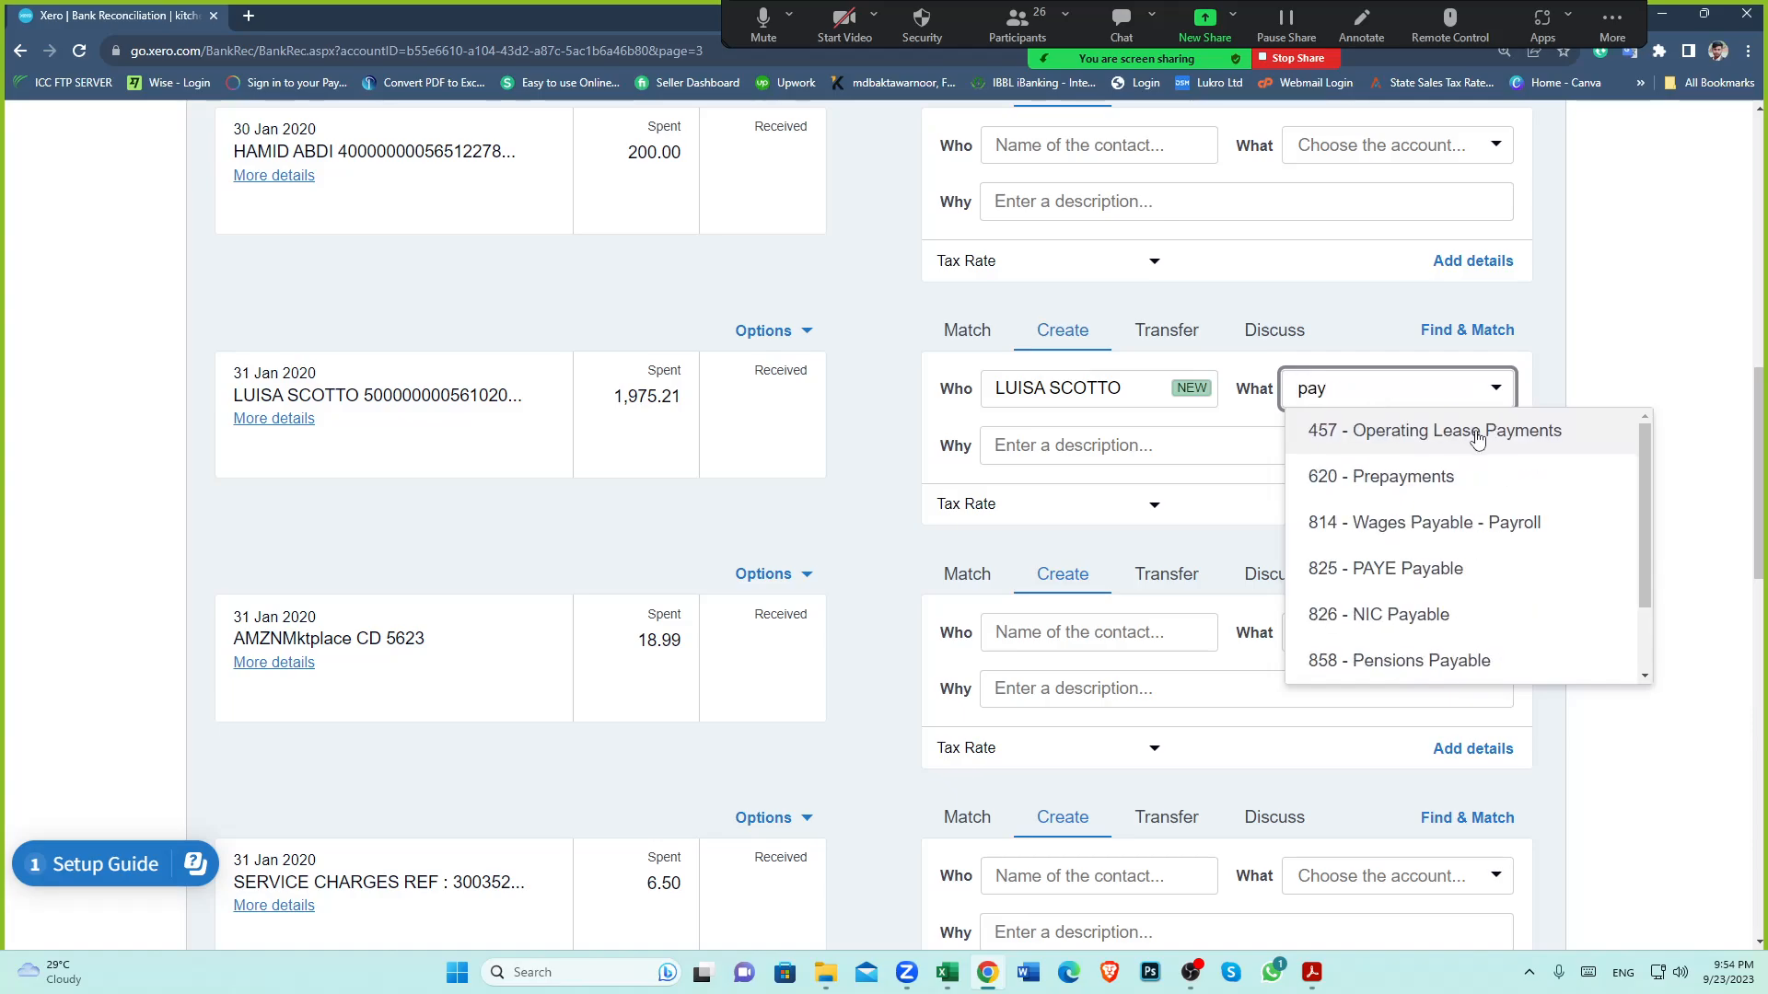
click(1459, 534)
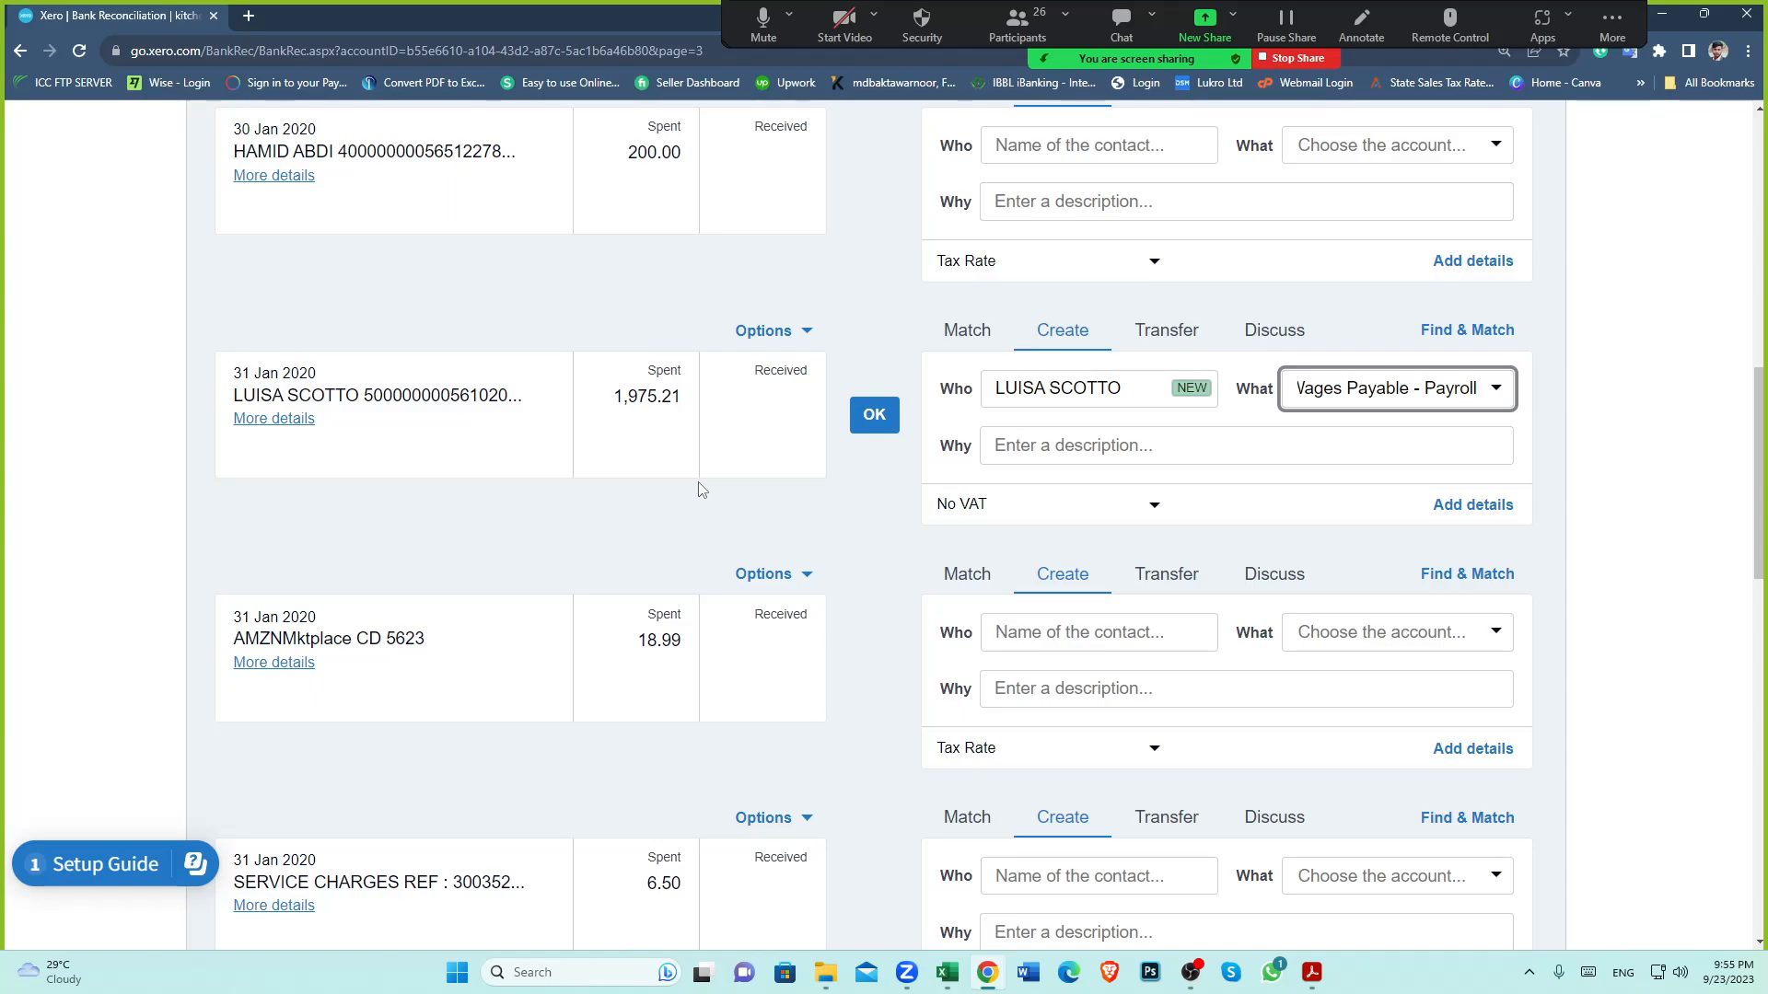
click(874, 416)
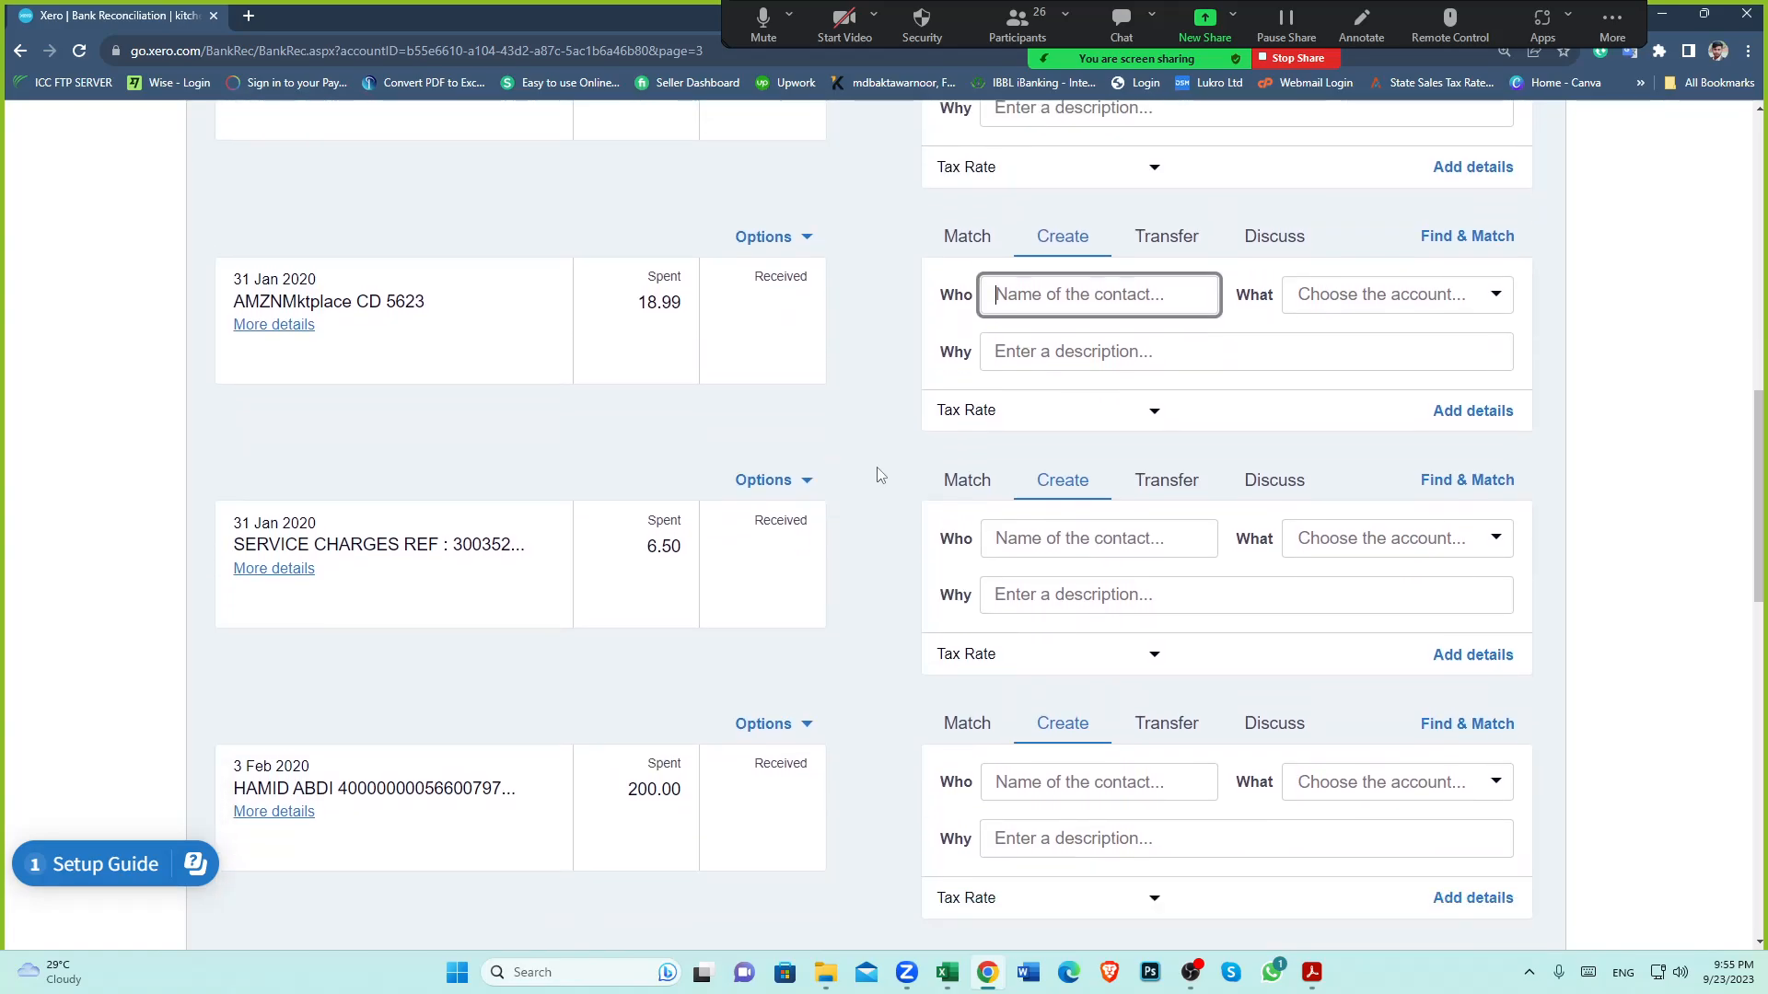
Look through the following statement lines and check the details and account options of the 3 Feb 2020 payment of 200.00
scroll(881, 475, down, 1)
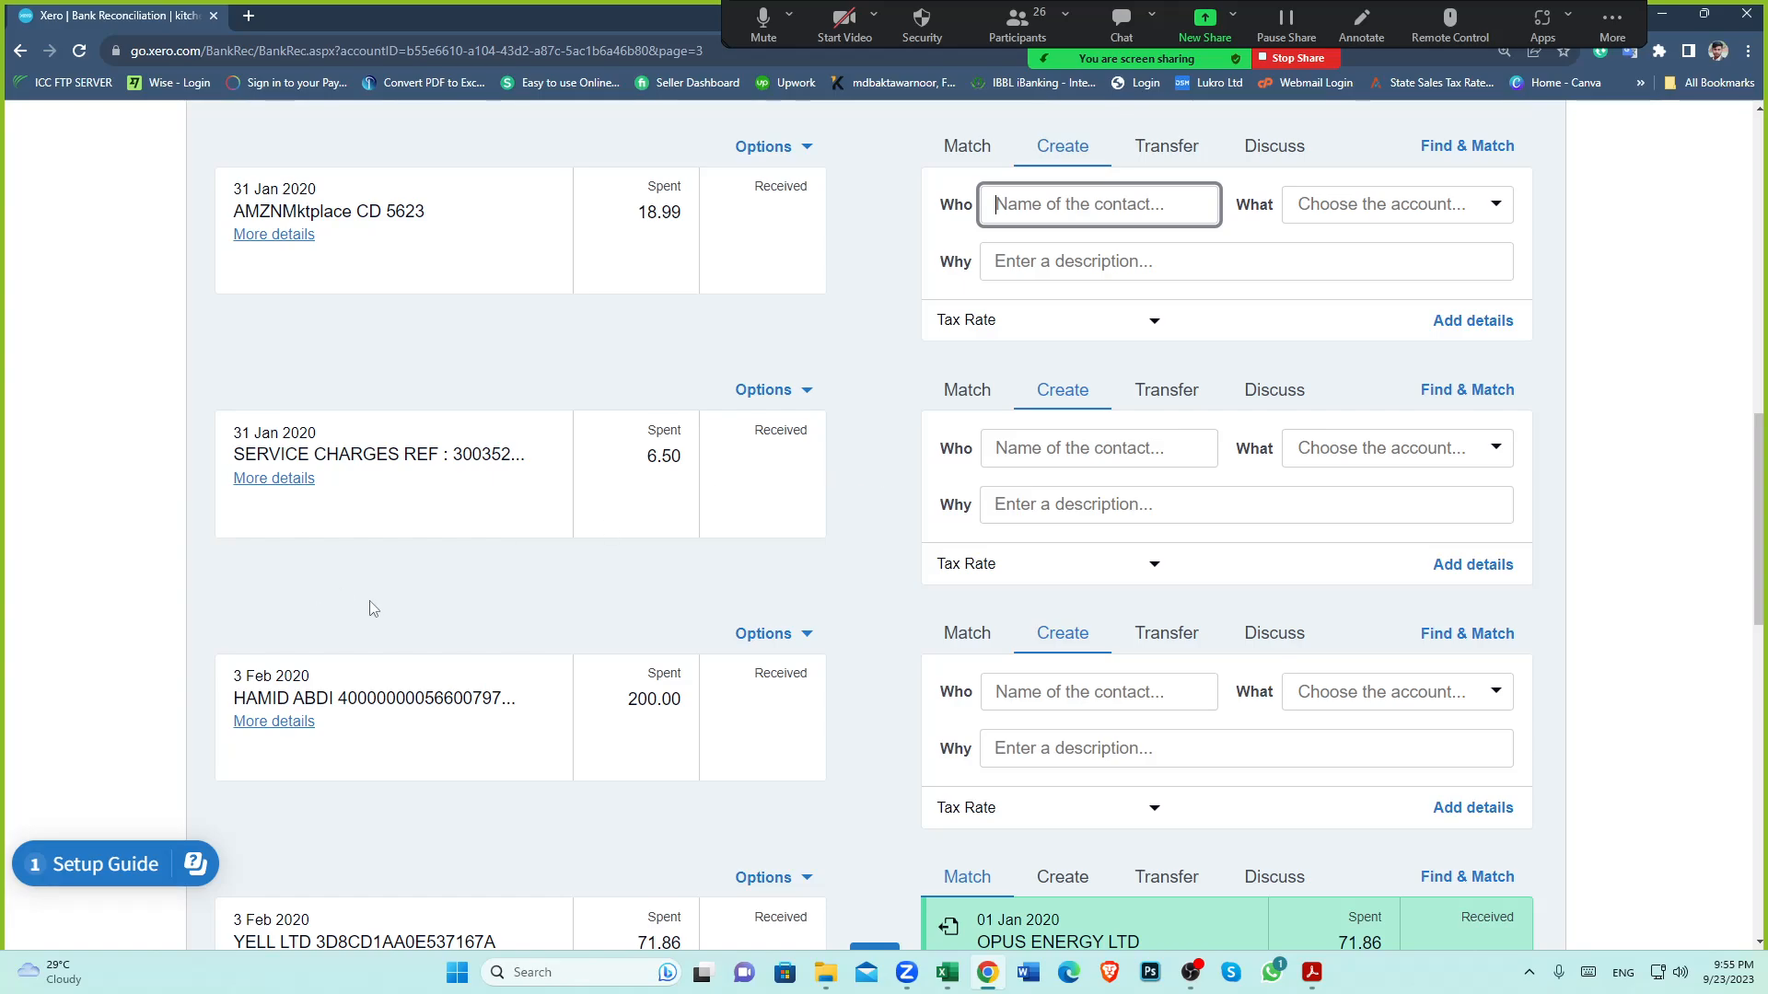
scroll(387, 599, down, 2)
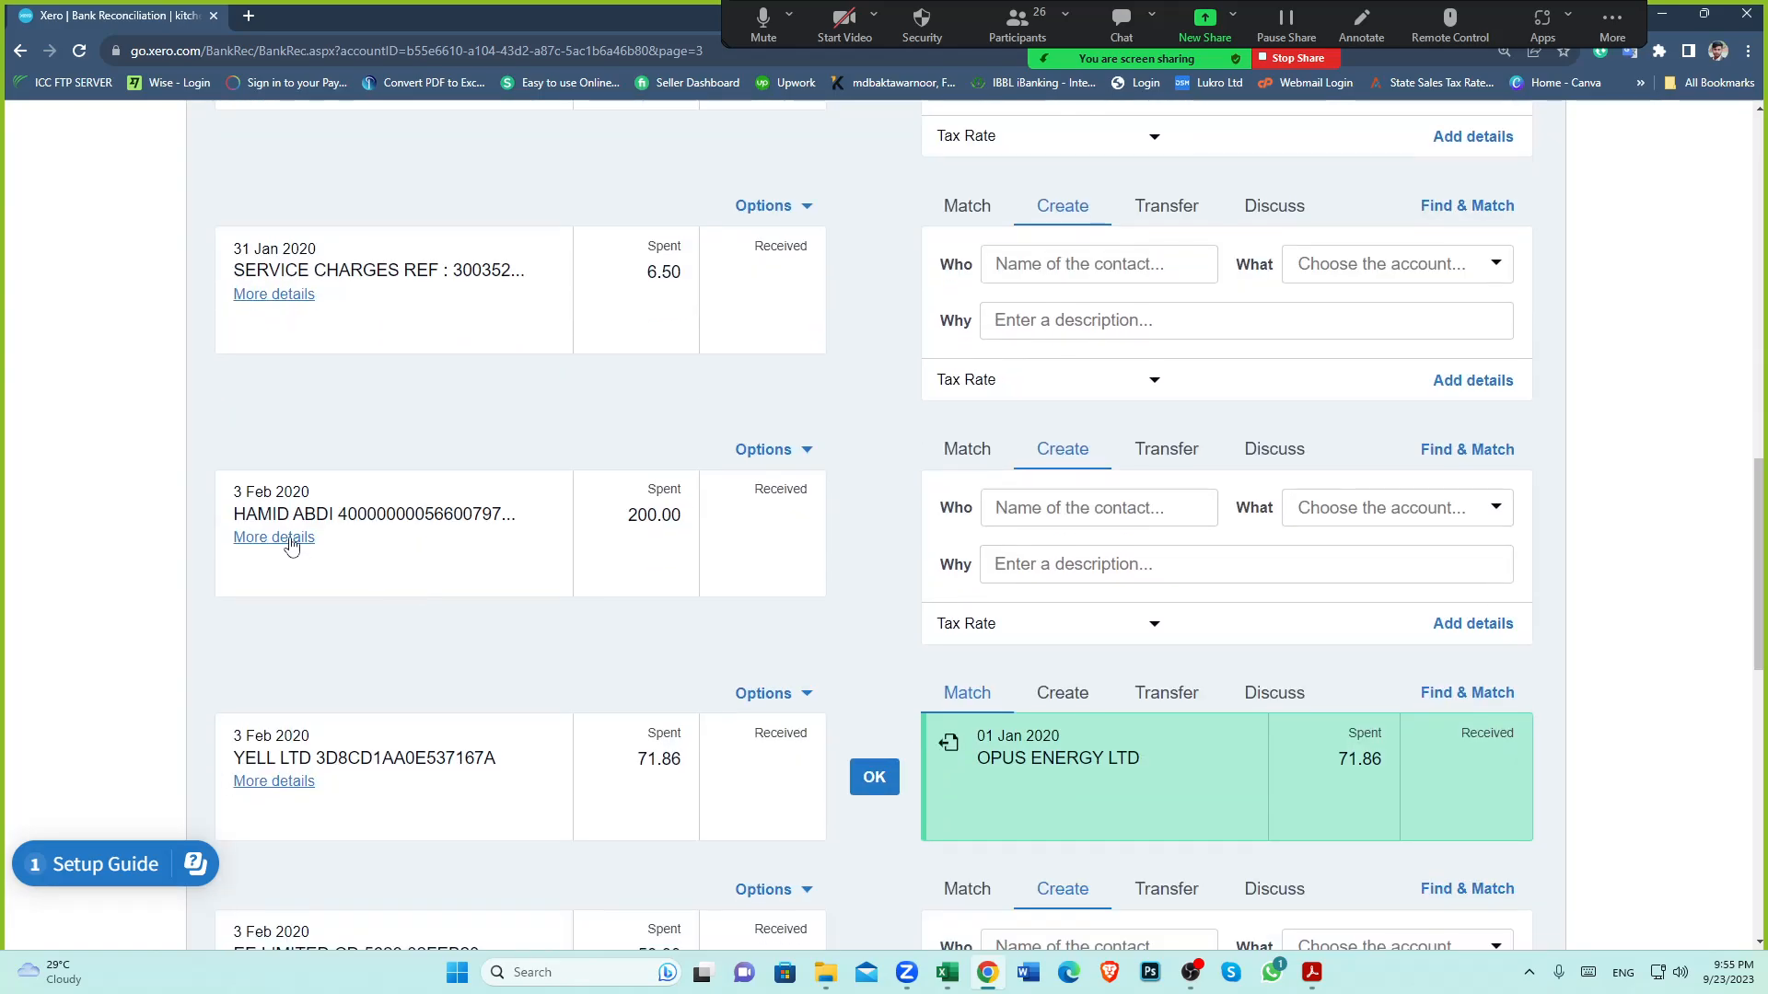
click(291, 539)
click(432, 597)
scroll(839, 600, down, 2)
scroll(842, 598, up, 1)
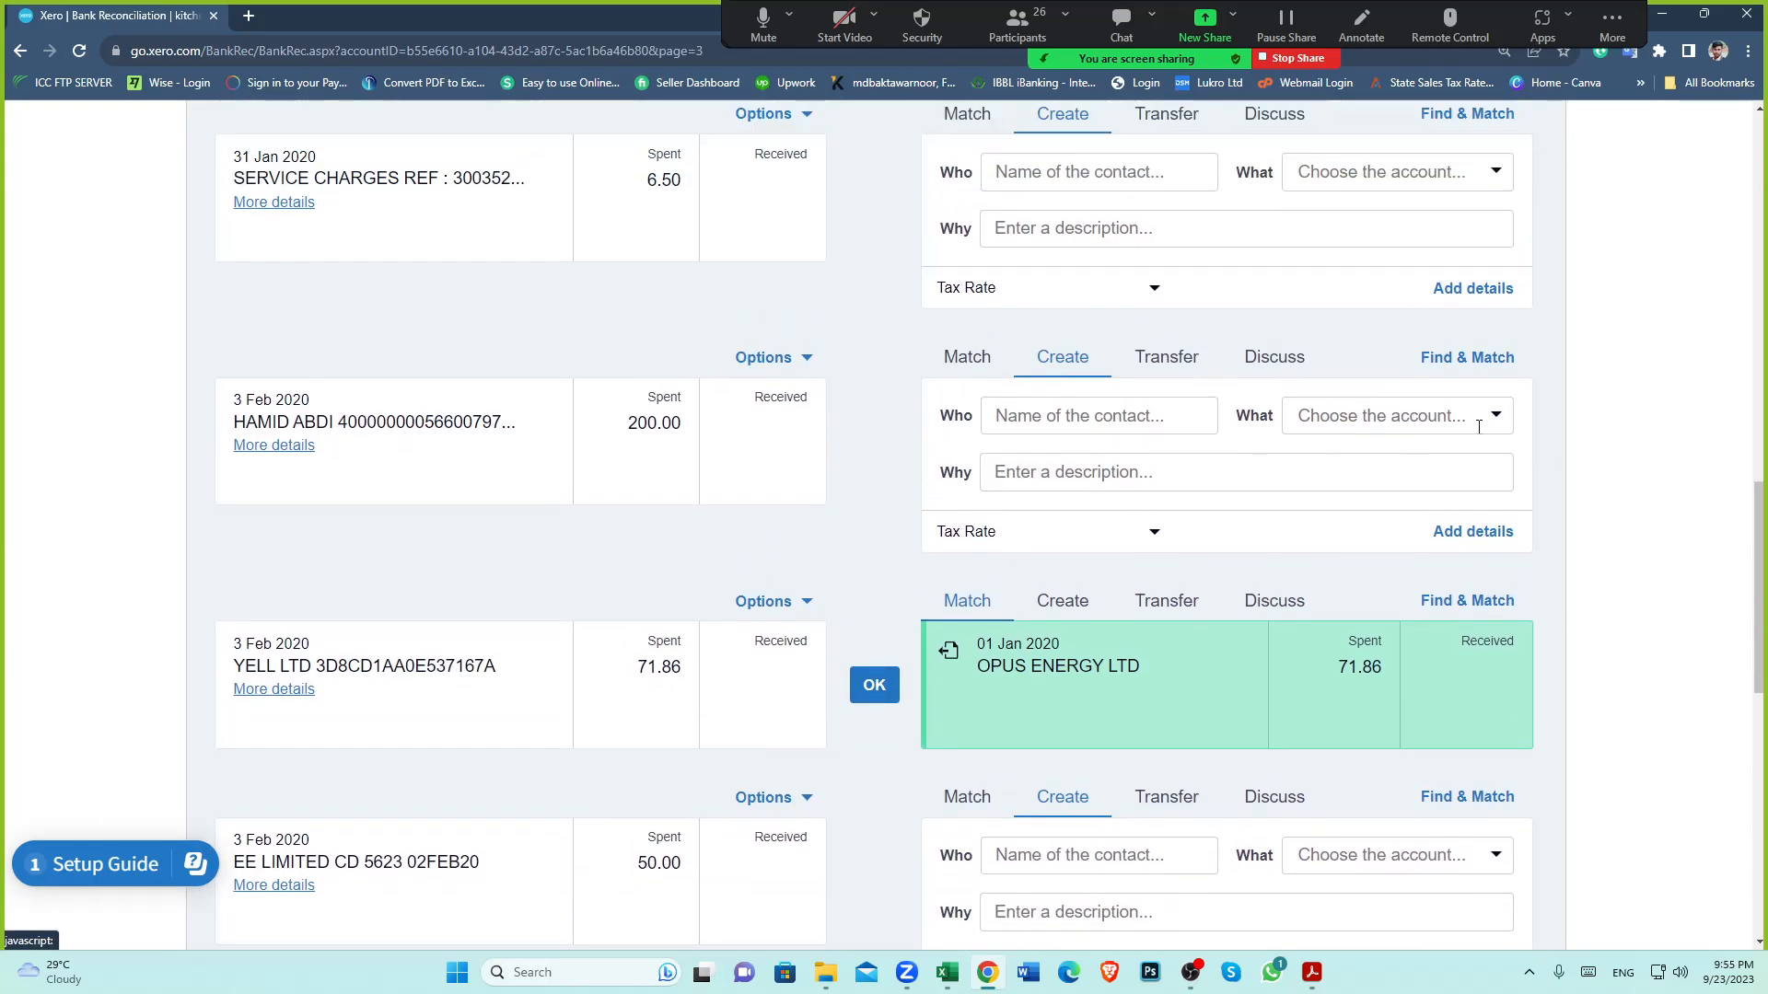
click(1499, 426)
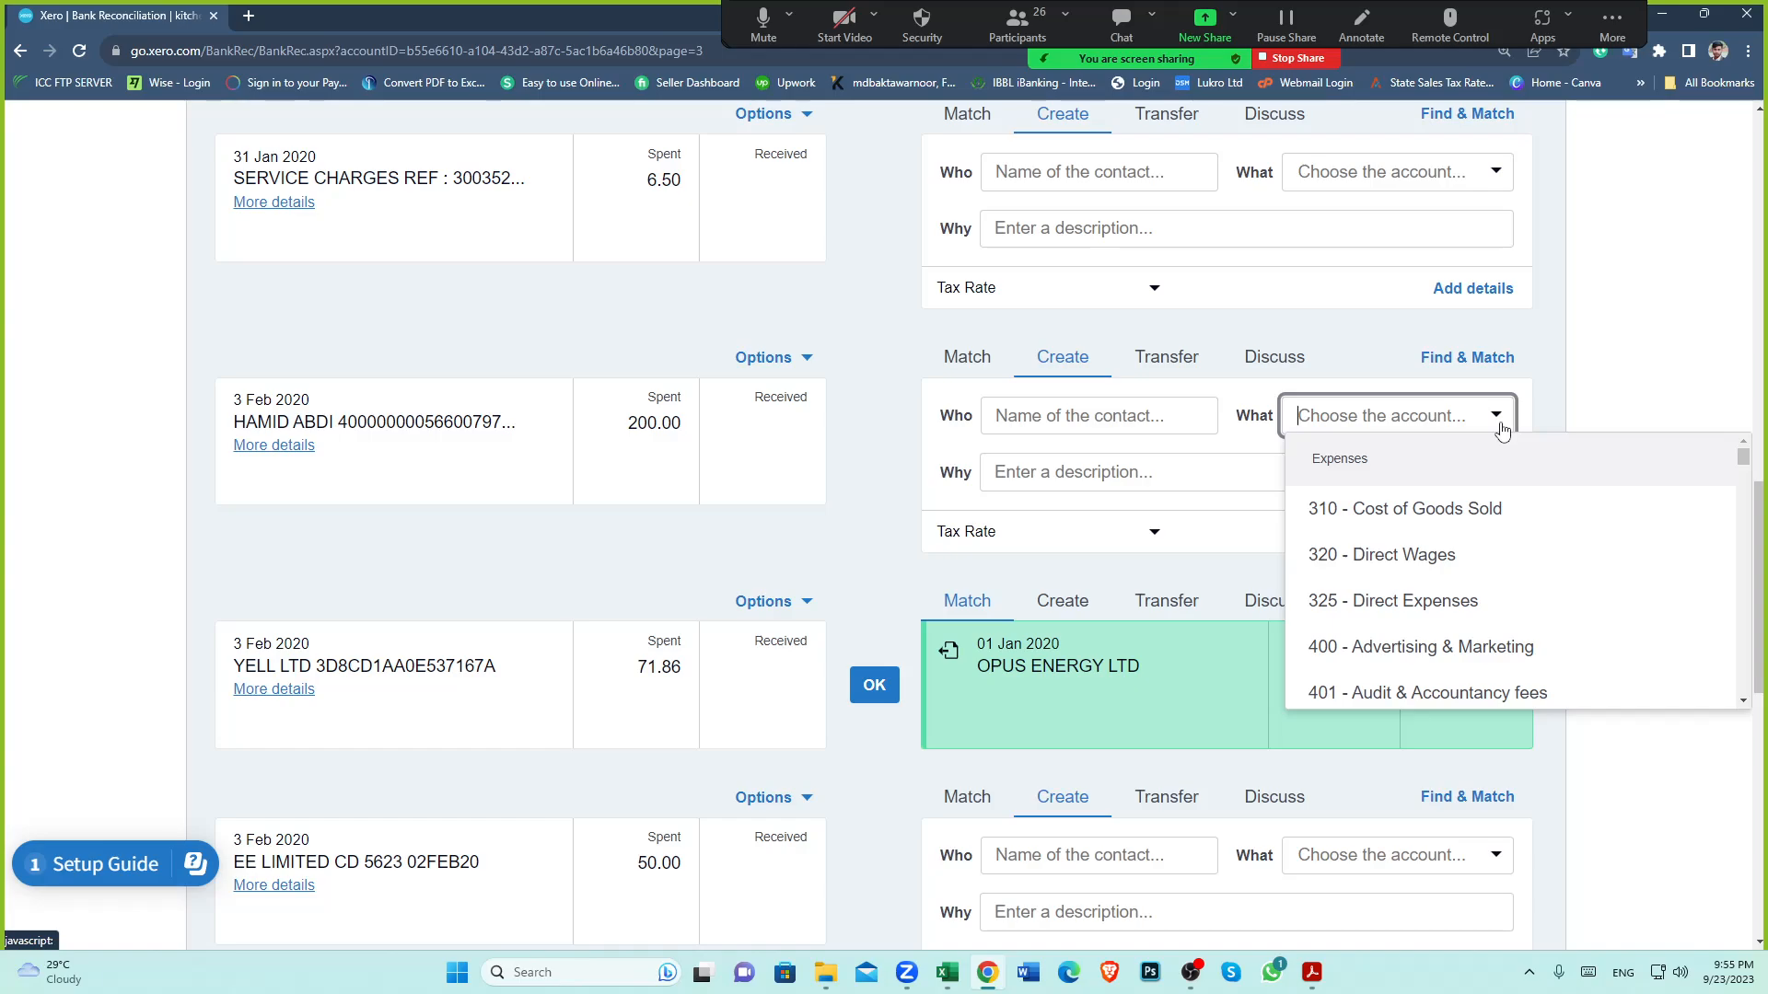
click(856, 564)
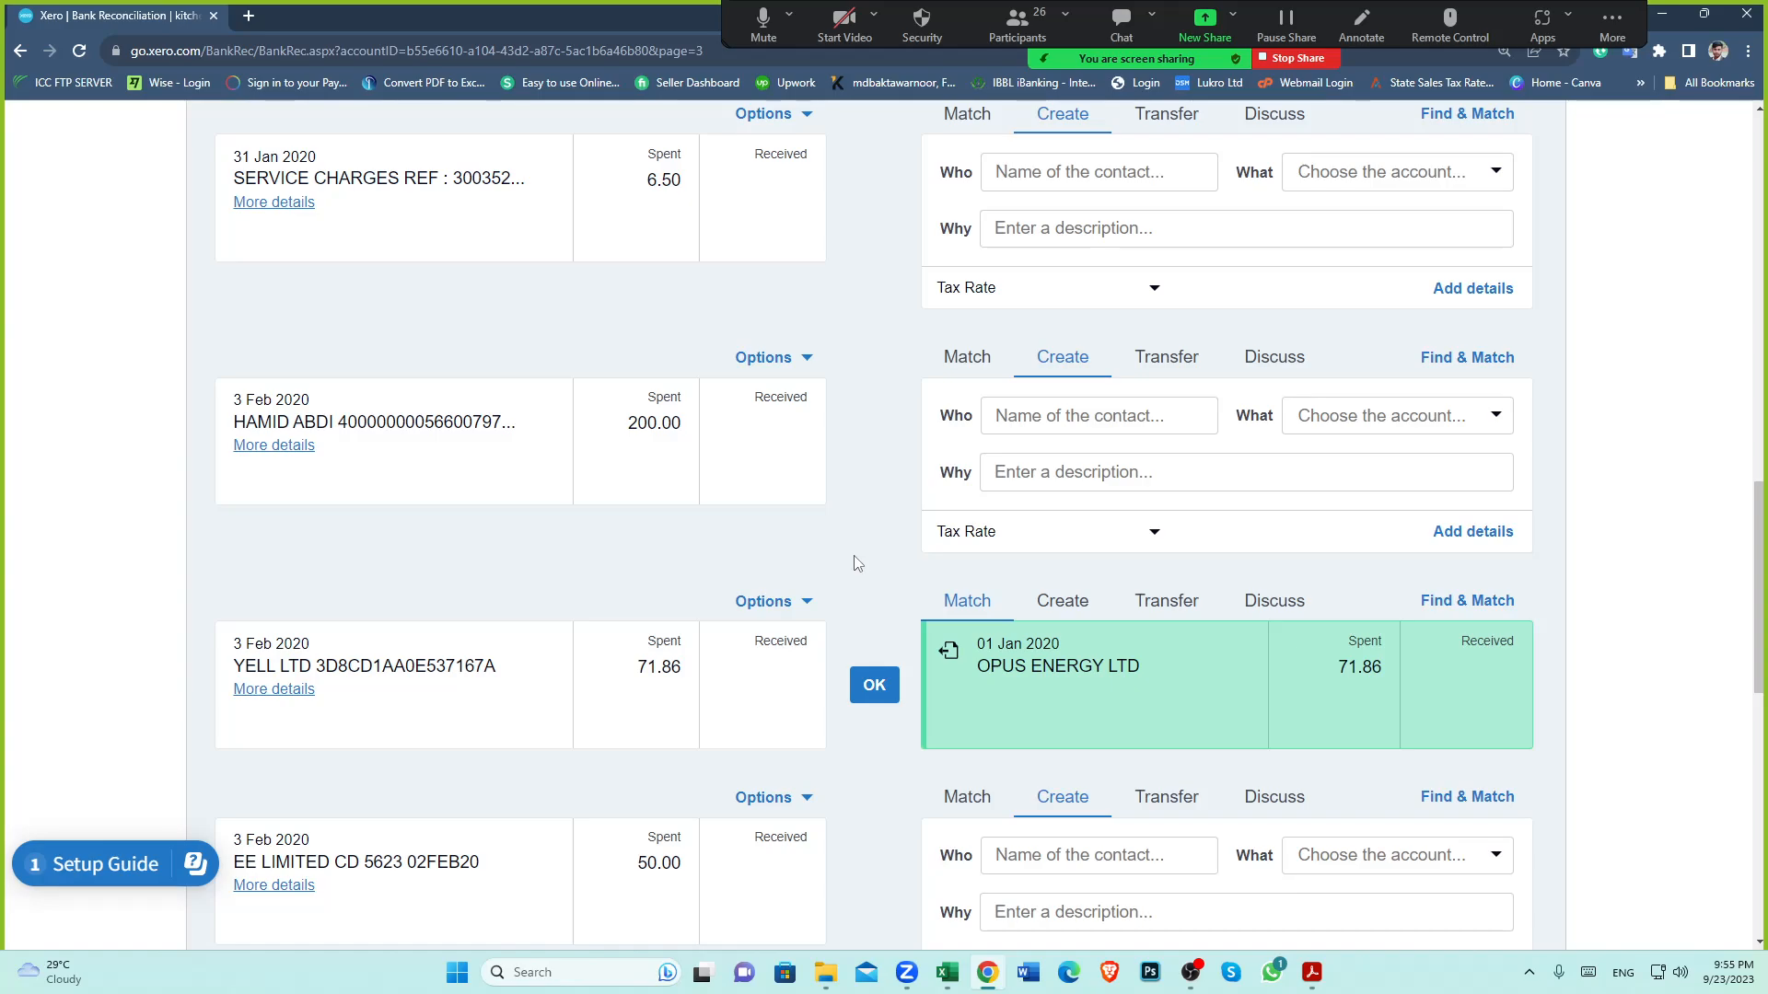
In Excel, review the Pension Payable row of the payroll journal and its remark
click(947, 973)
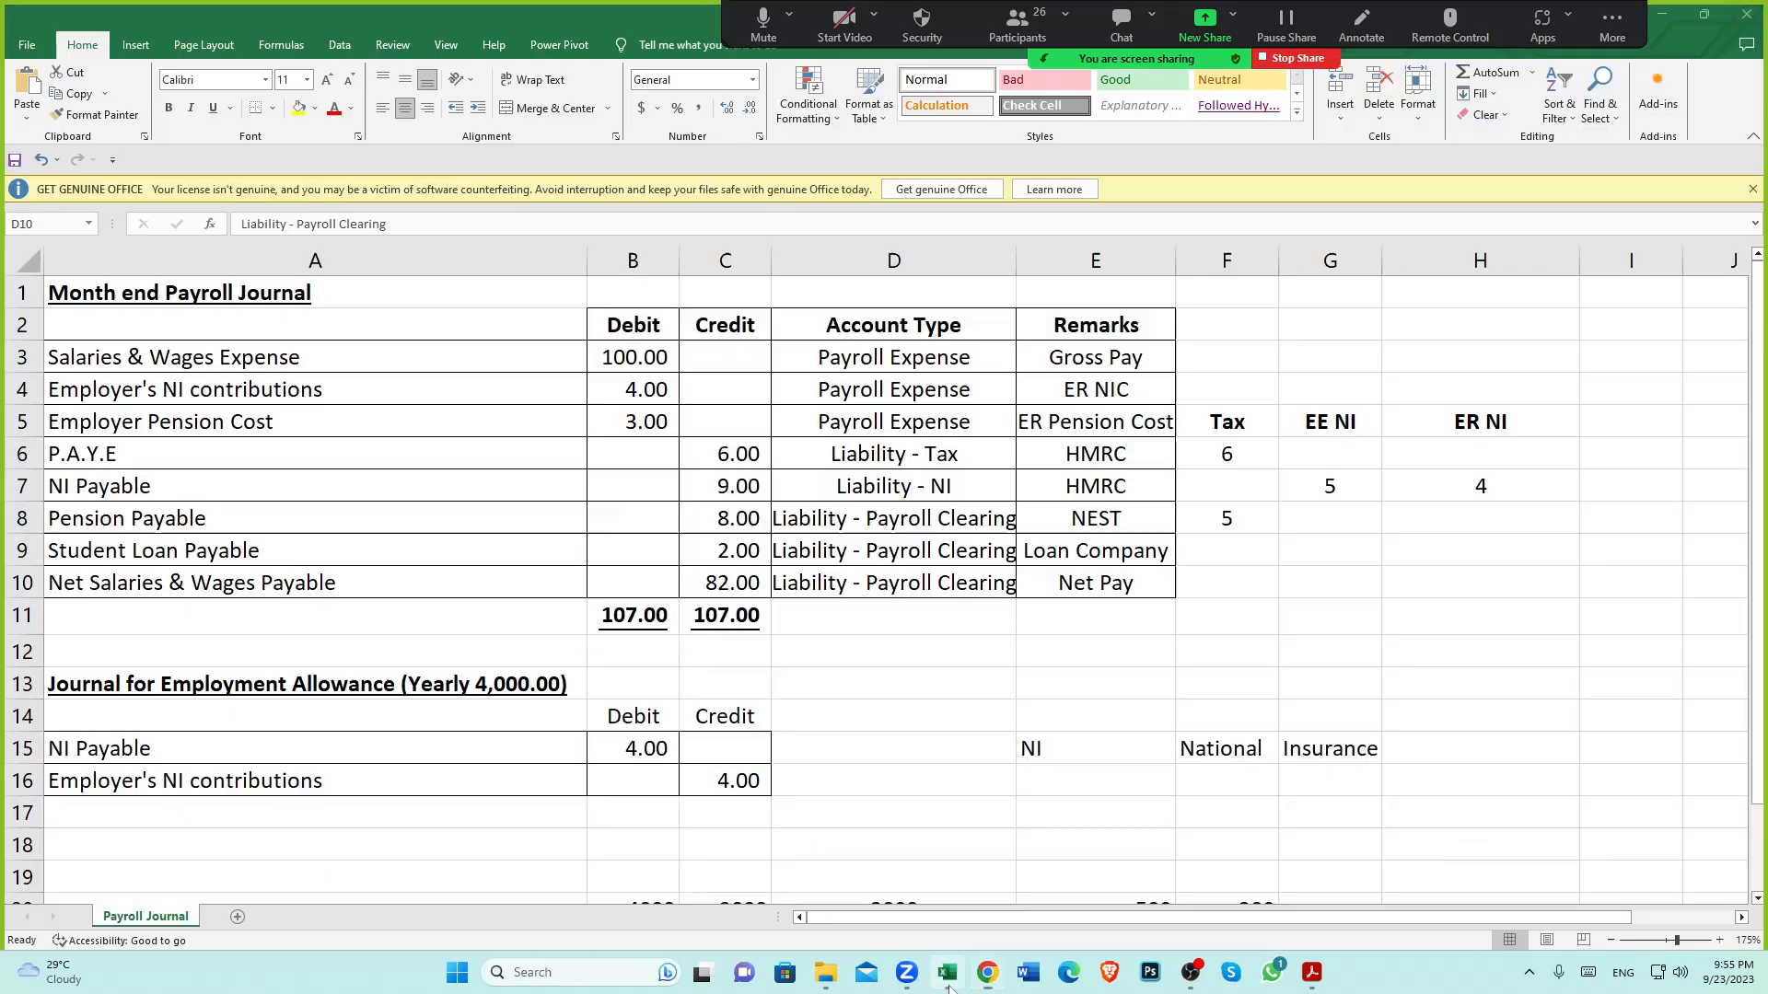
click(181, 530)
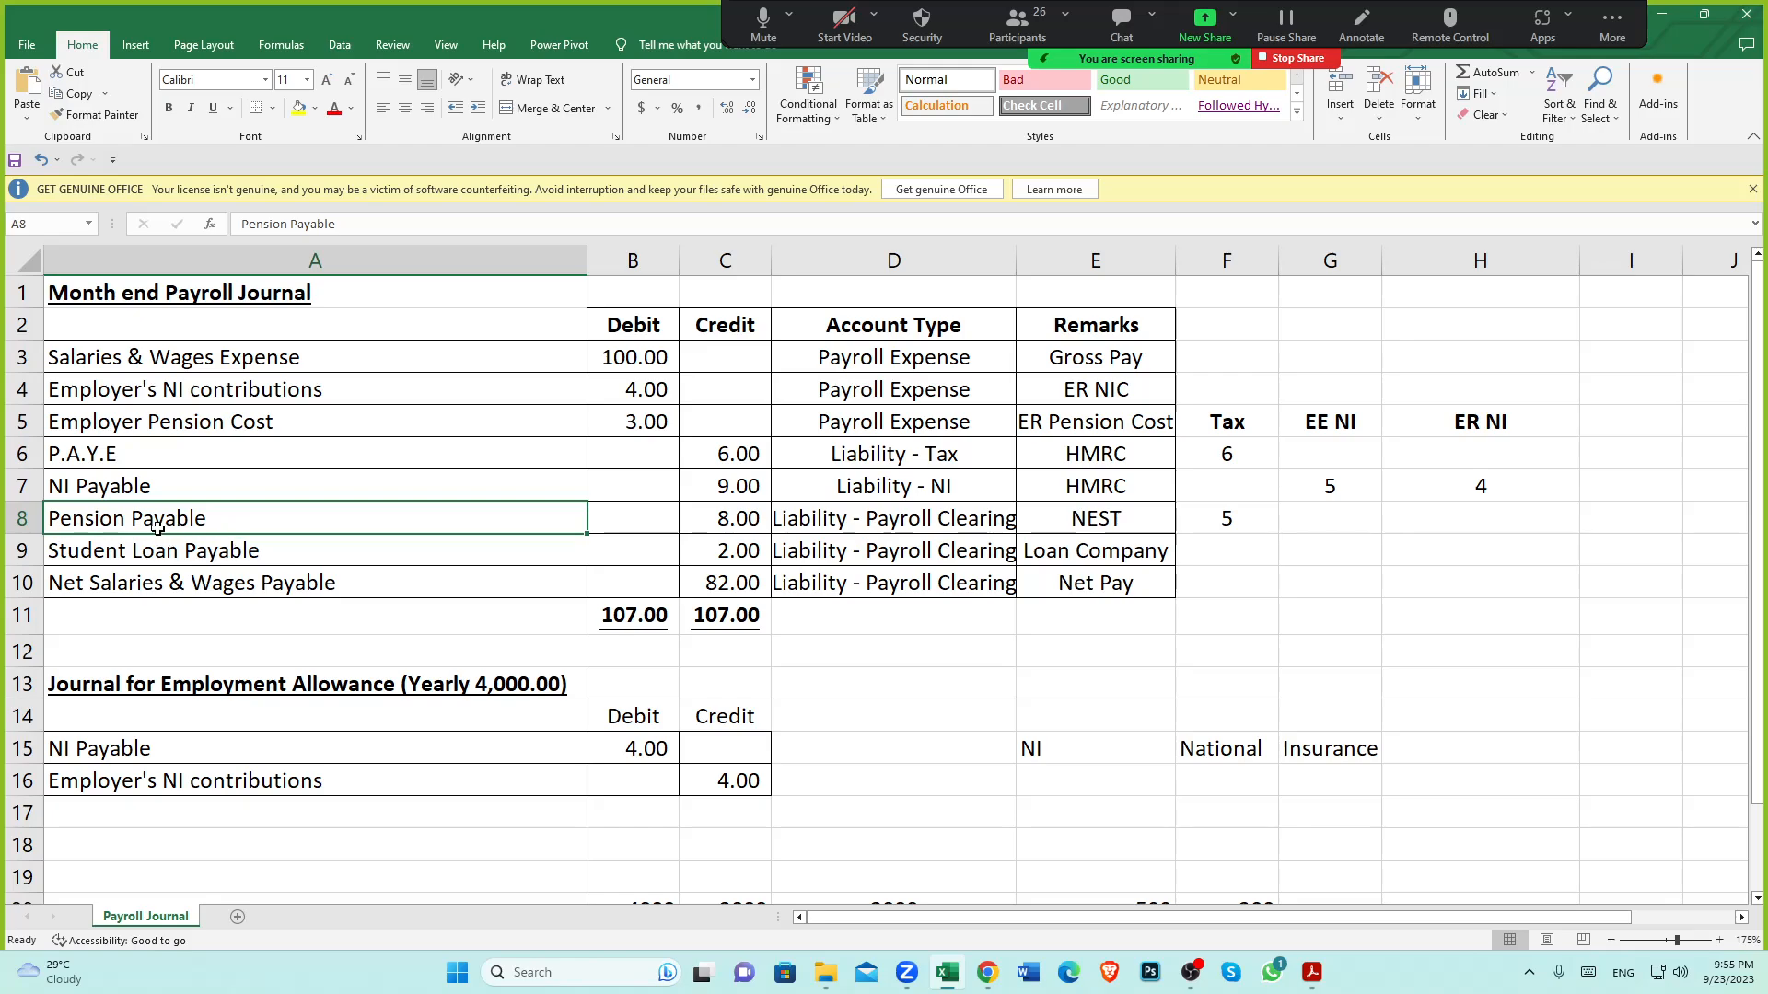
click(1101, 520)
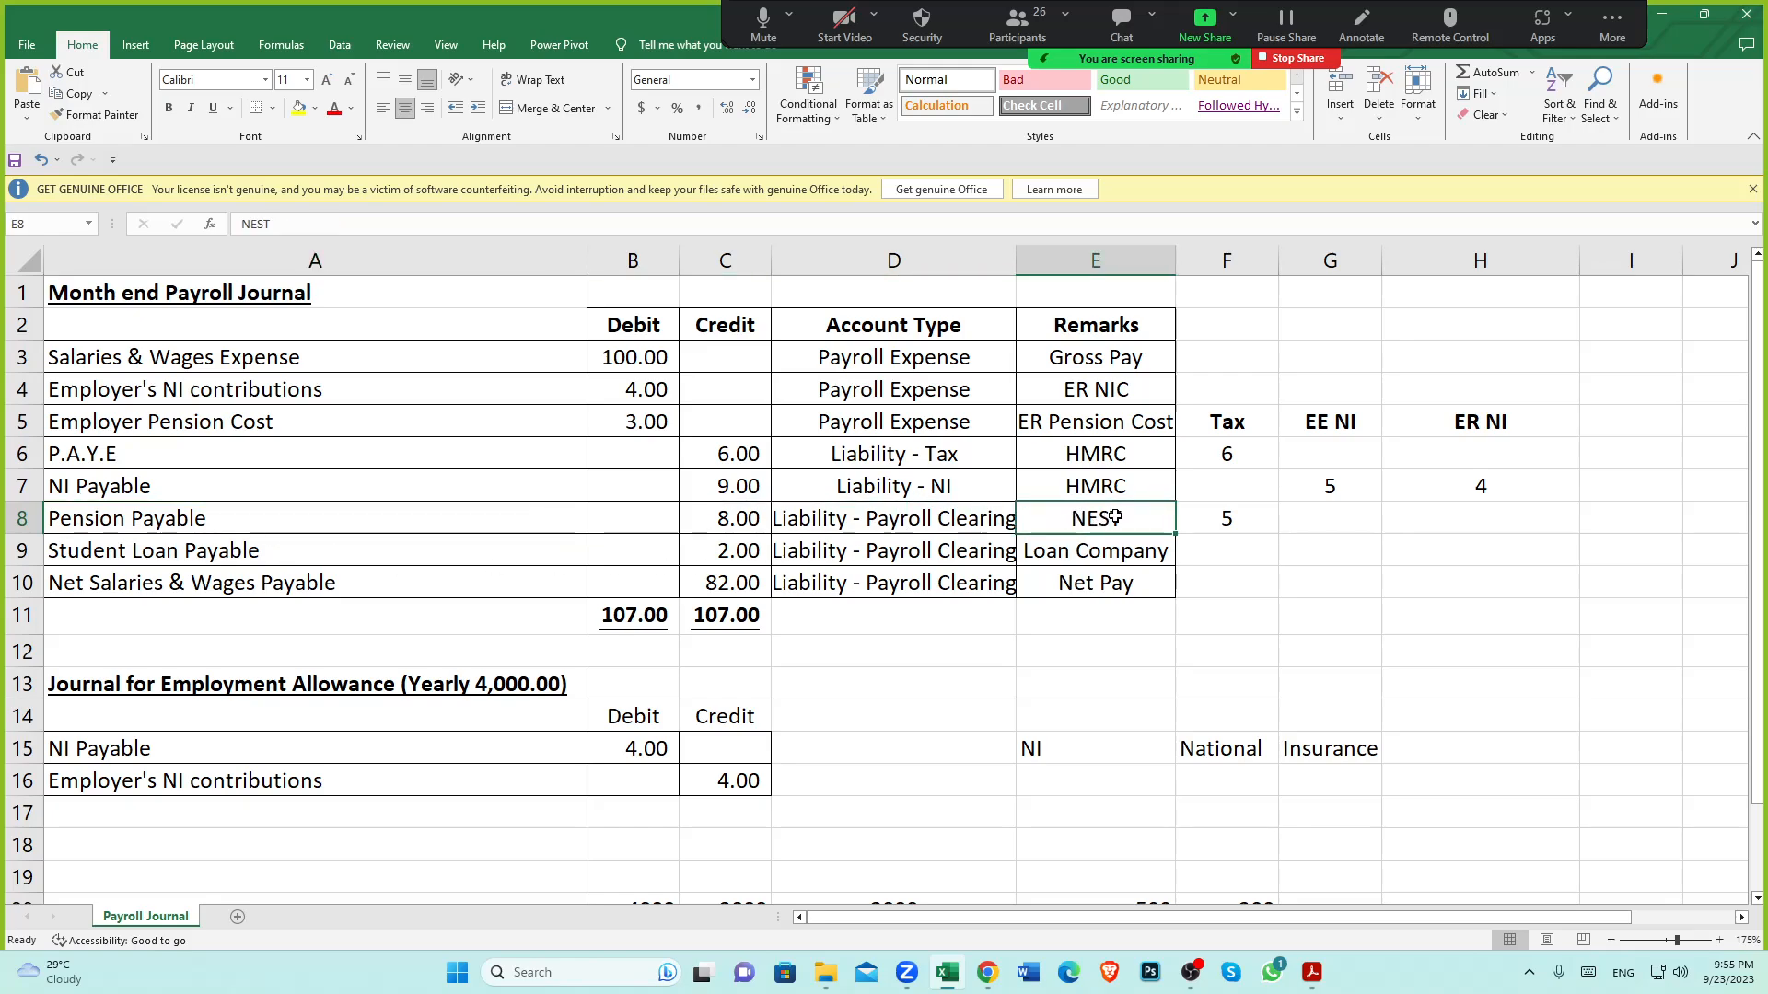
In Xero, switch the reconciliation page from the Lloyds Business account to the tide bank account
click(987, 972)
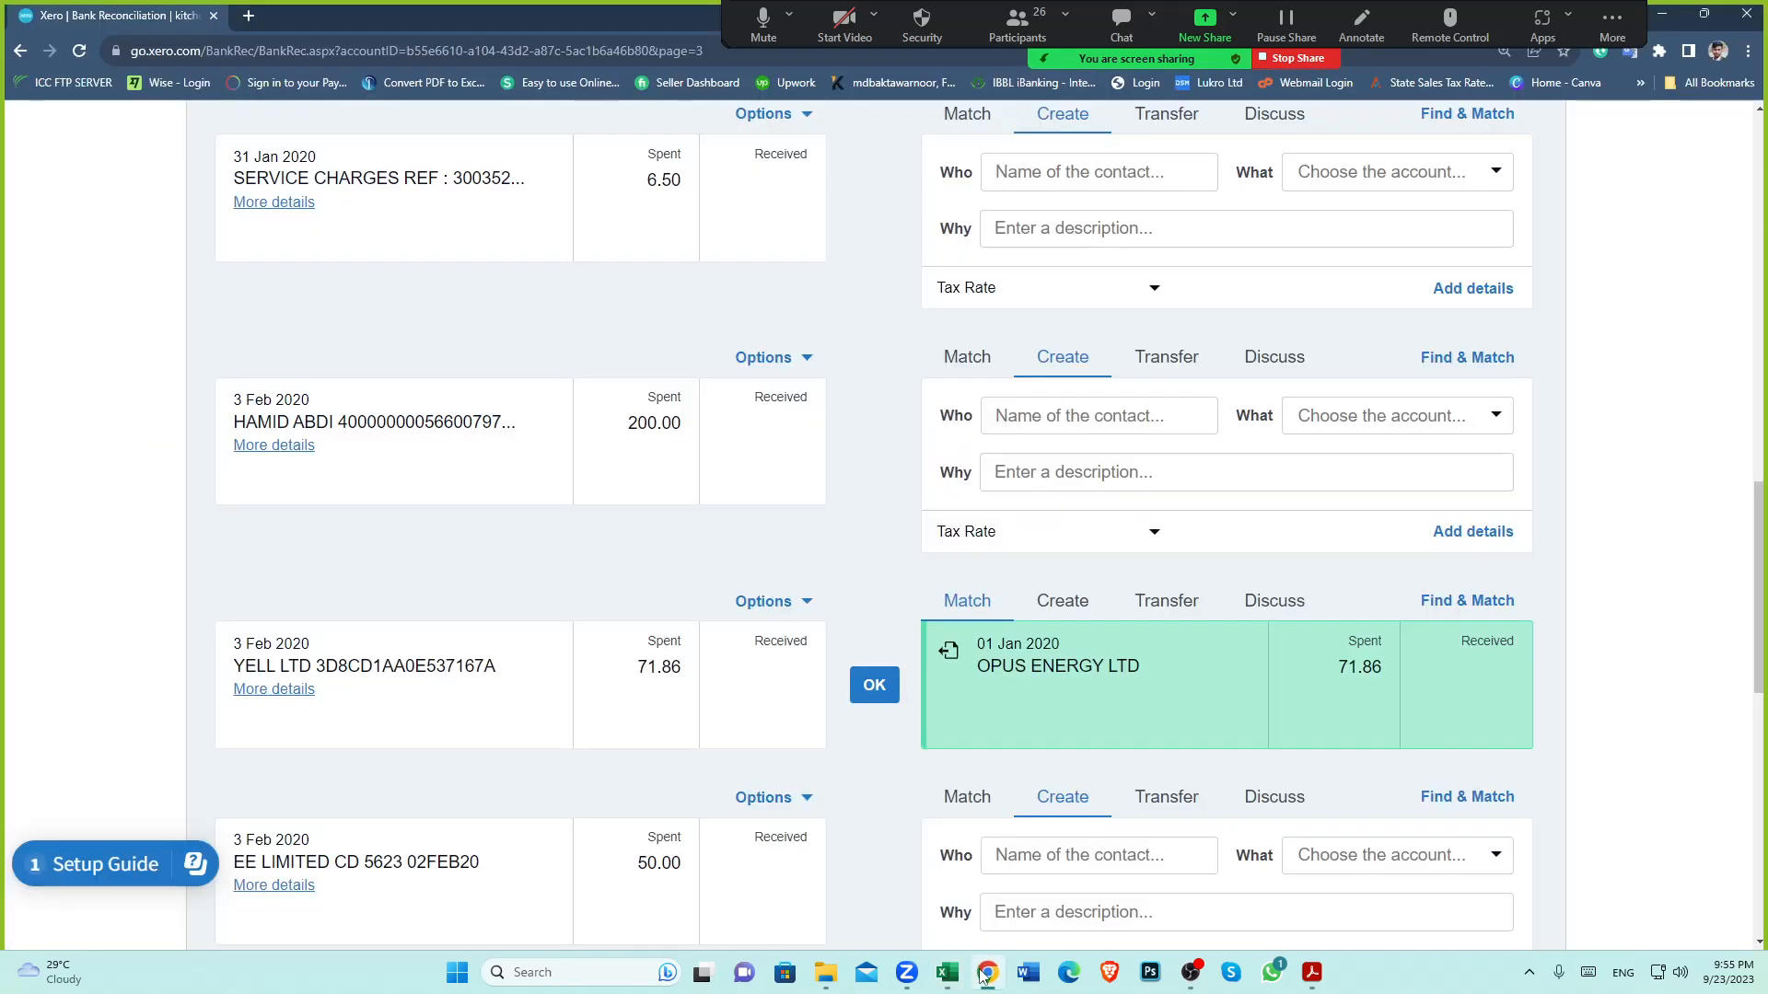
scroll(855, 736, up, 6)
scroll(855, 736, up, 10)
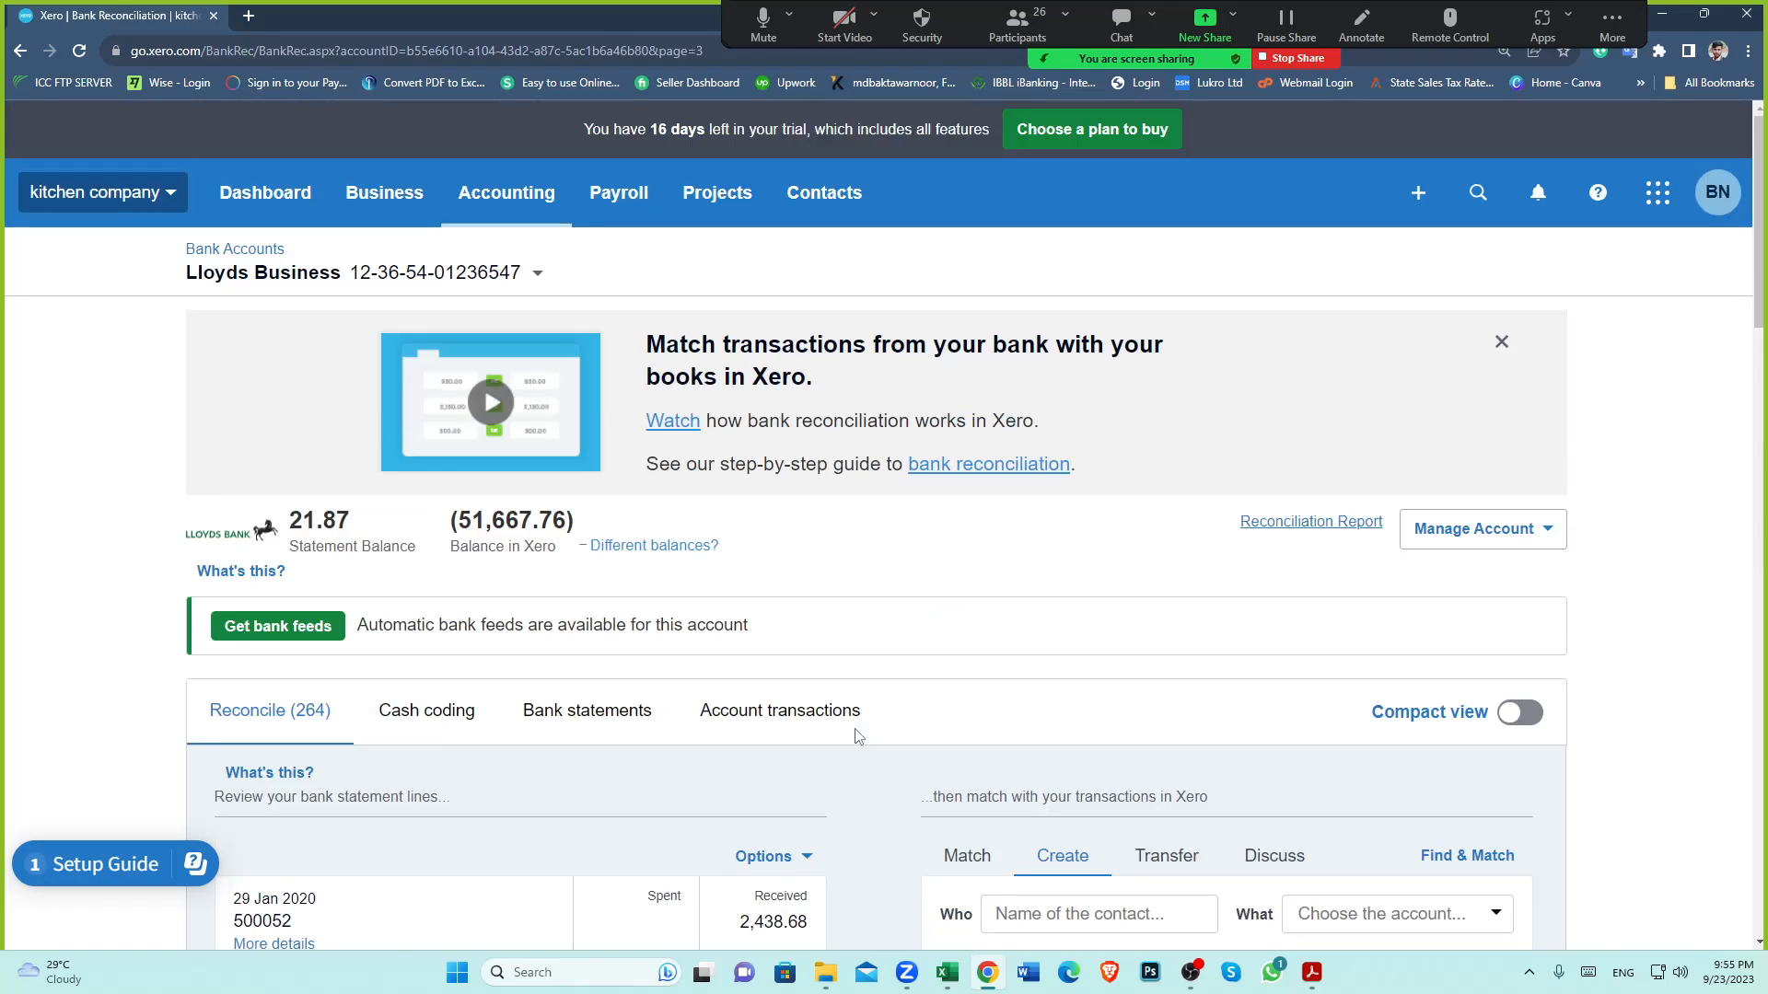
click(538, 274)
click(226, 306)
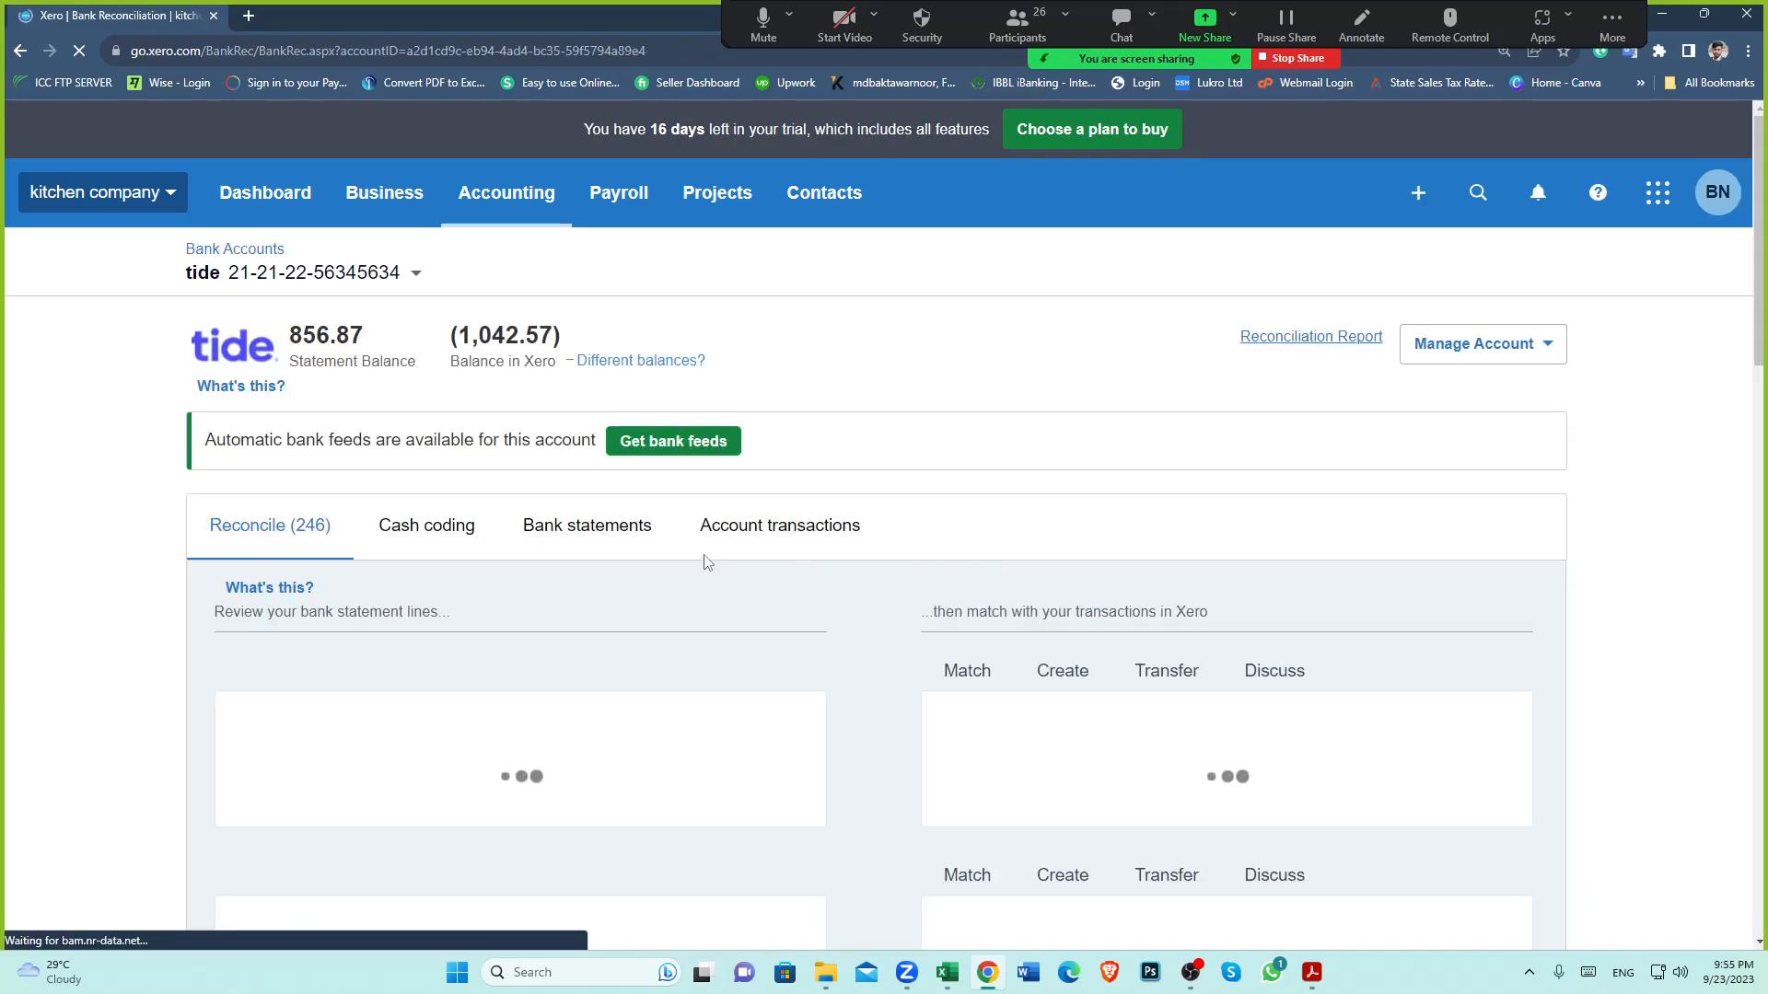
Open the tide account's bank statements, search the statement lines for "nest" and review the payment dates
scroll(850, 681, down, 4)
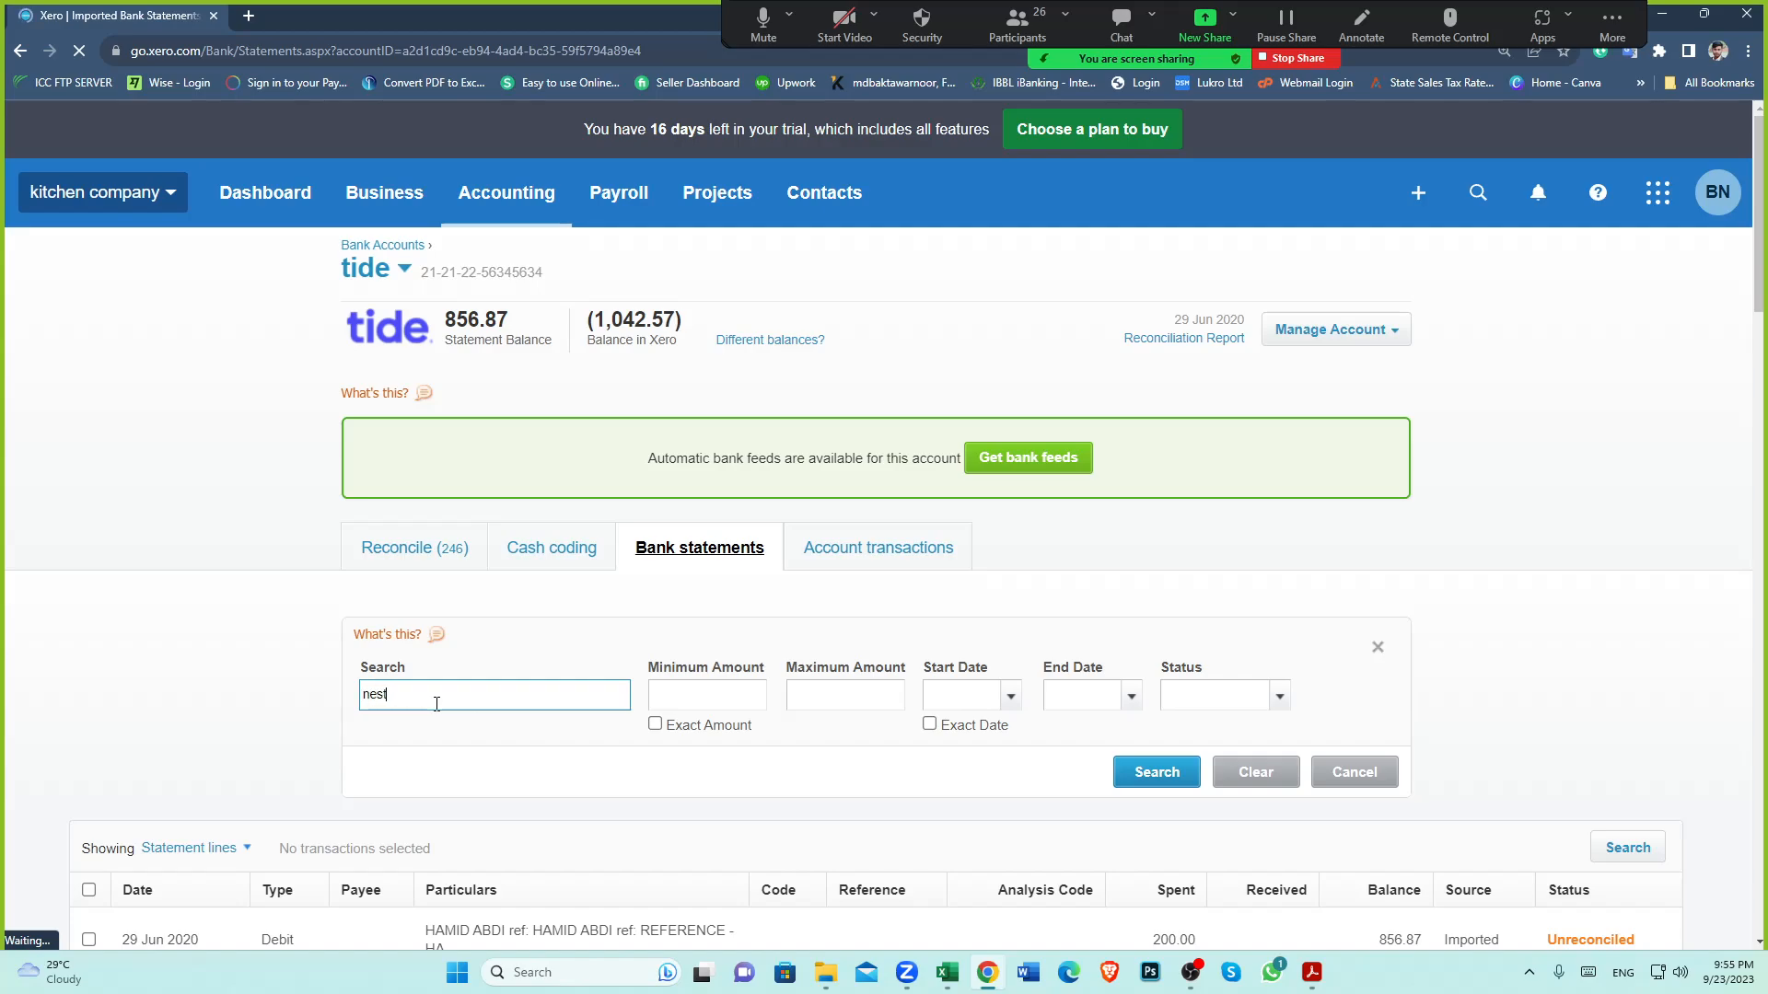
click(1158, 774)
scroll(785, 678, down, 4)
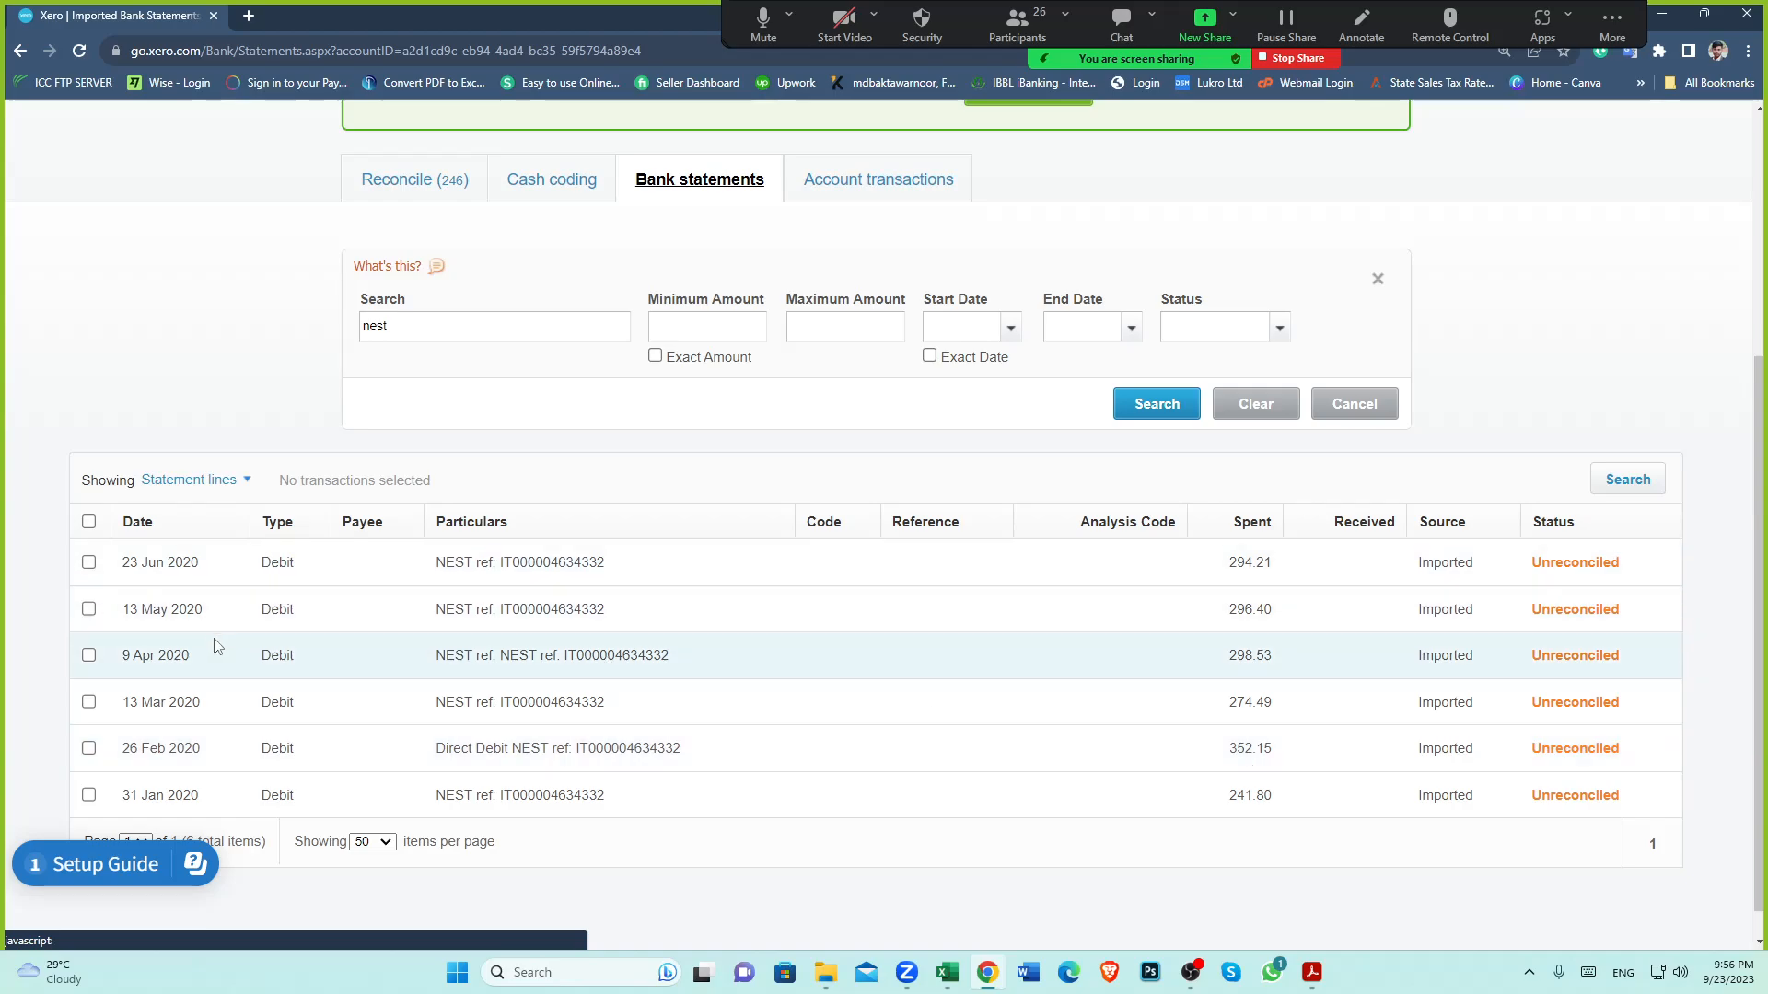
Open the tide account's reconciliation list and go to page 4 of its unreconciled items
scroll(304, 691, up, 4)
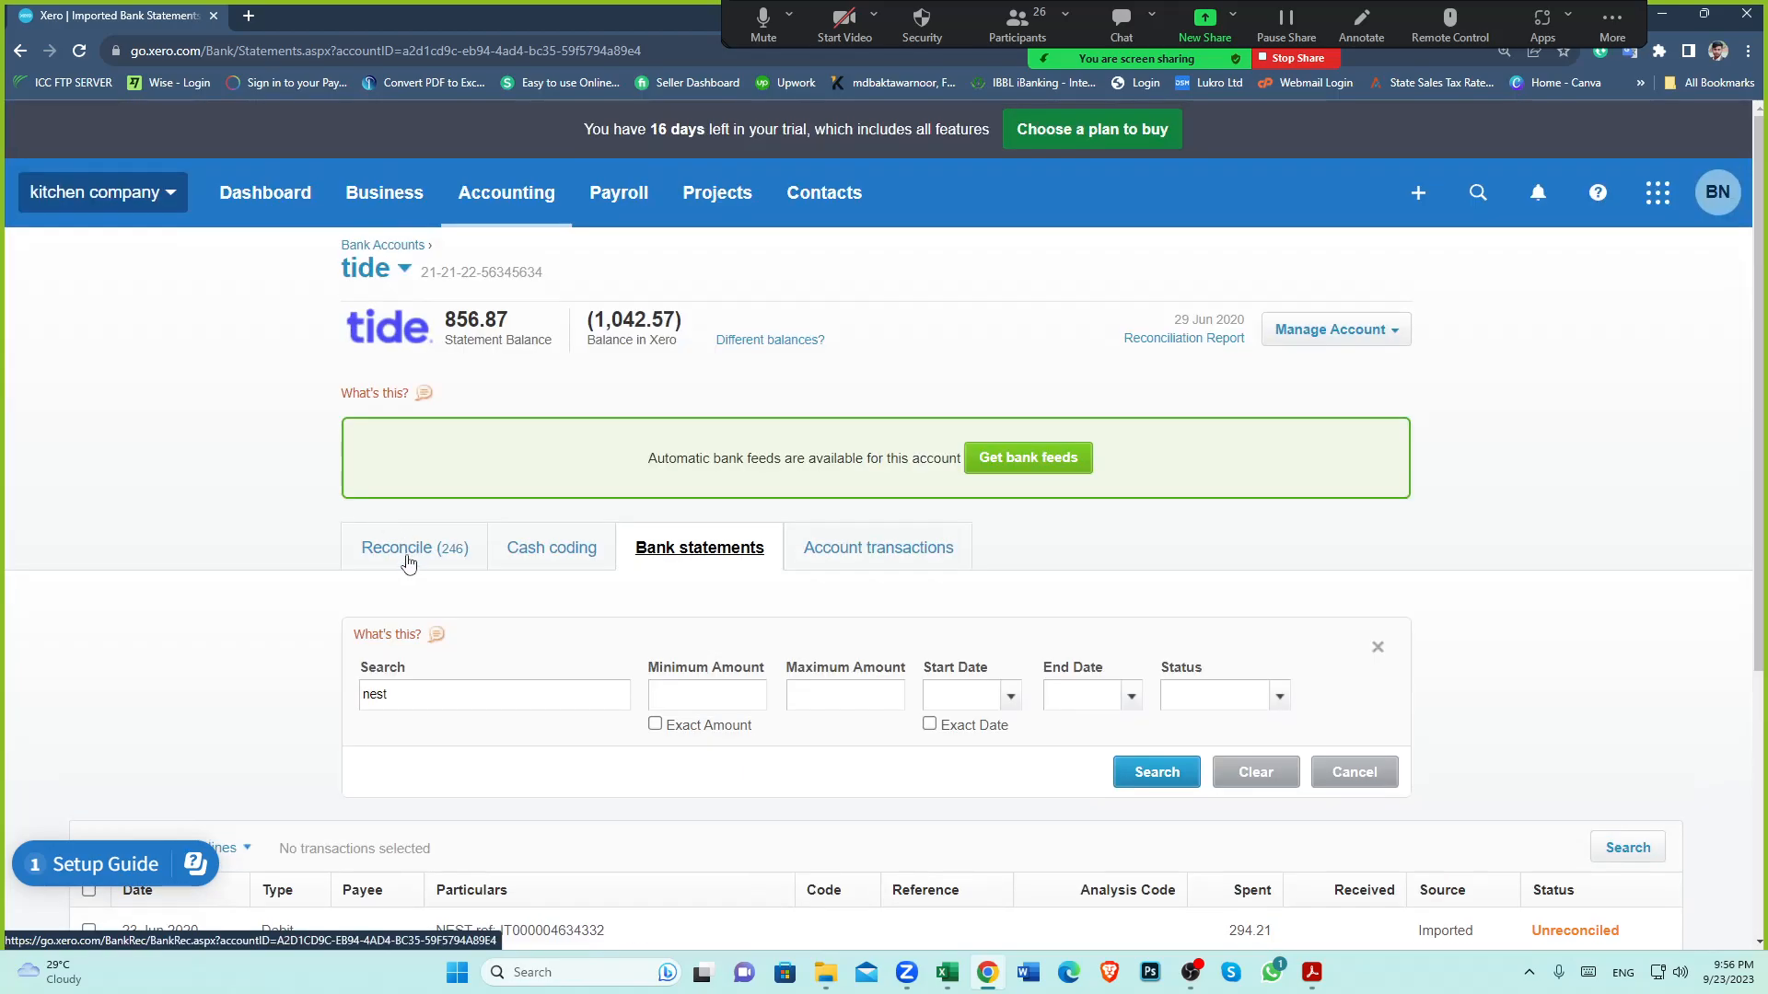
click(382, 549)
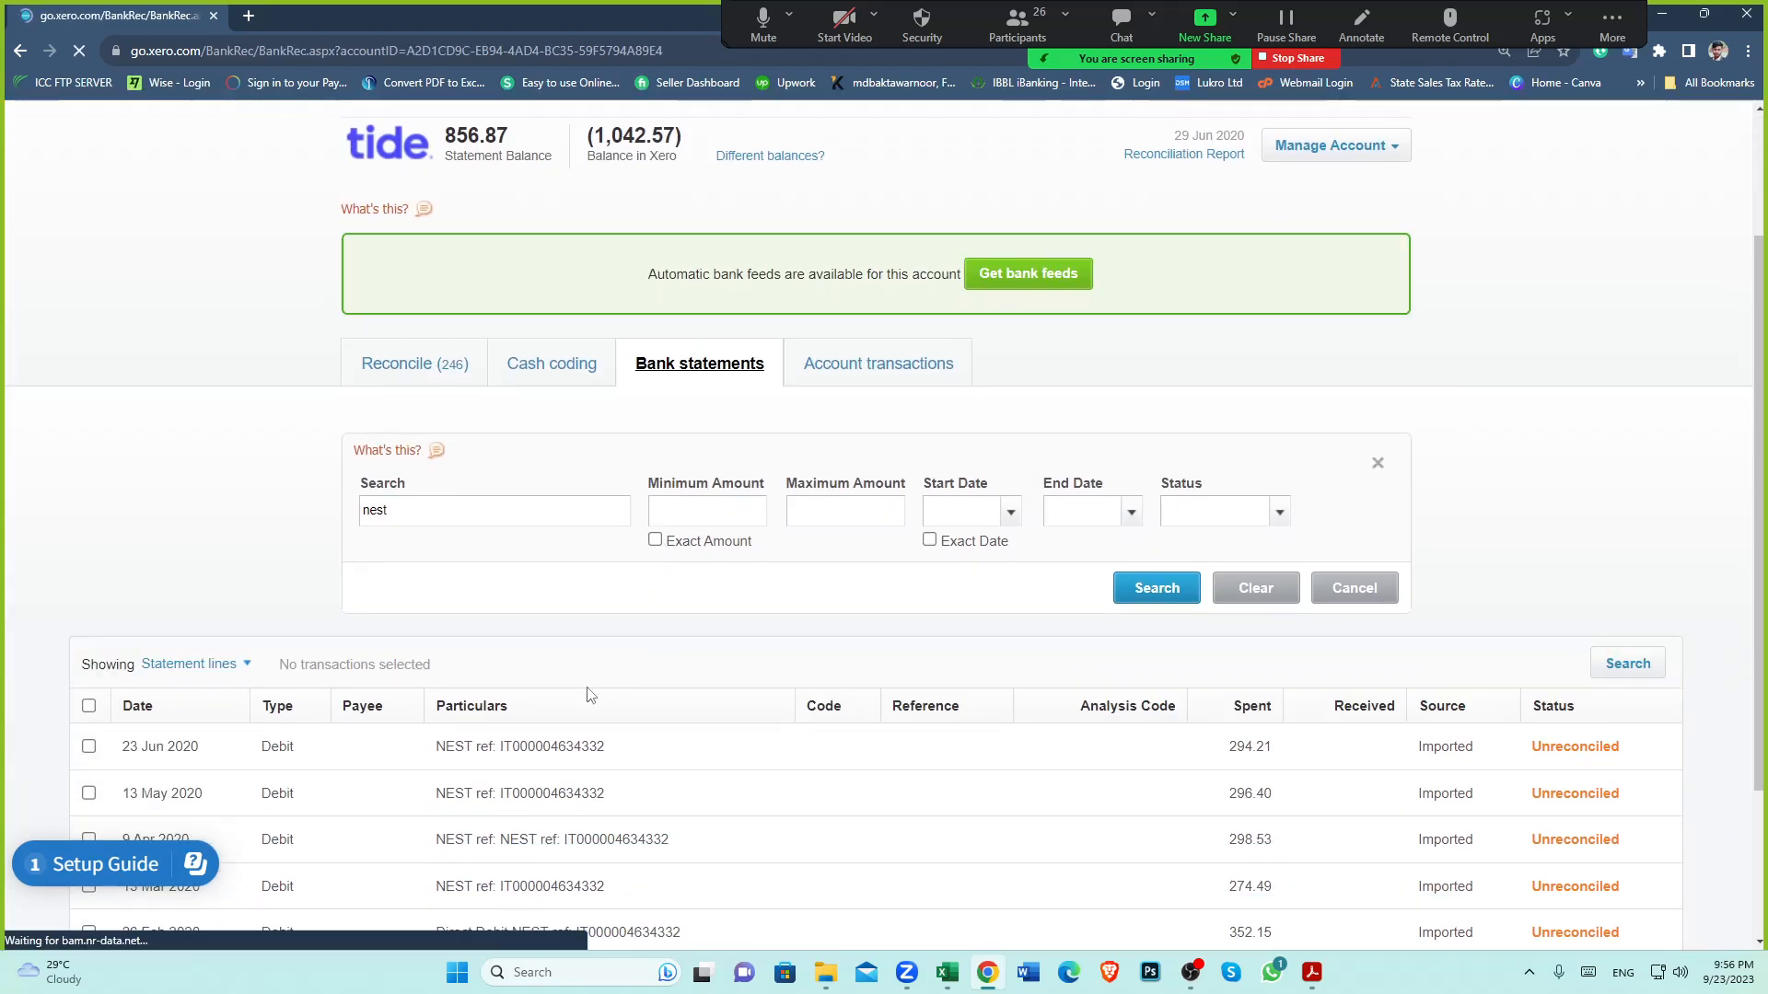
scroll(861, 656, down, 4)
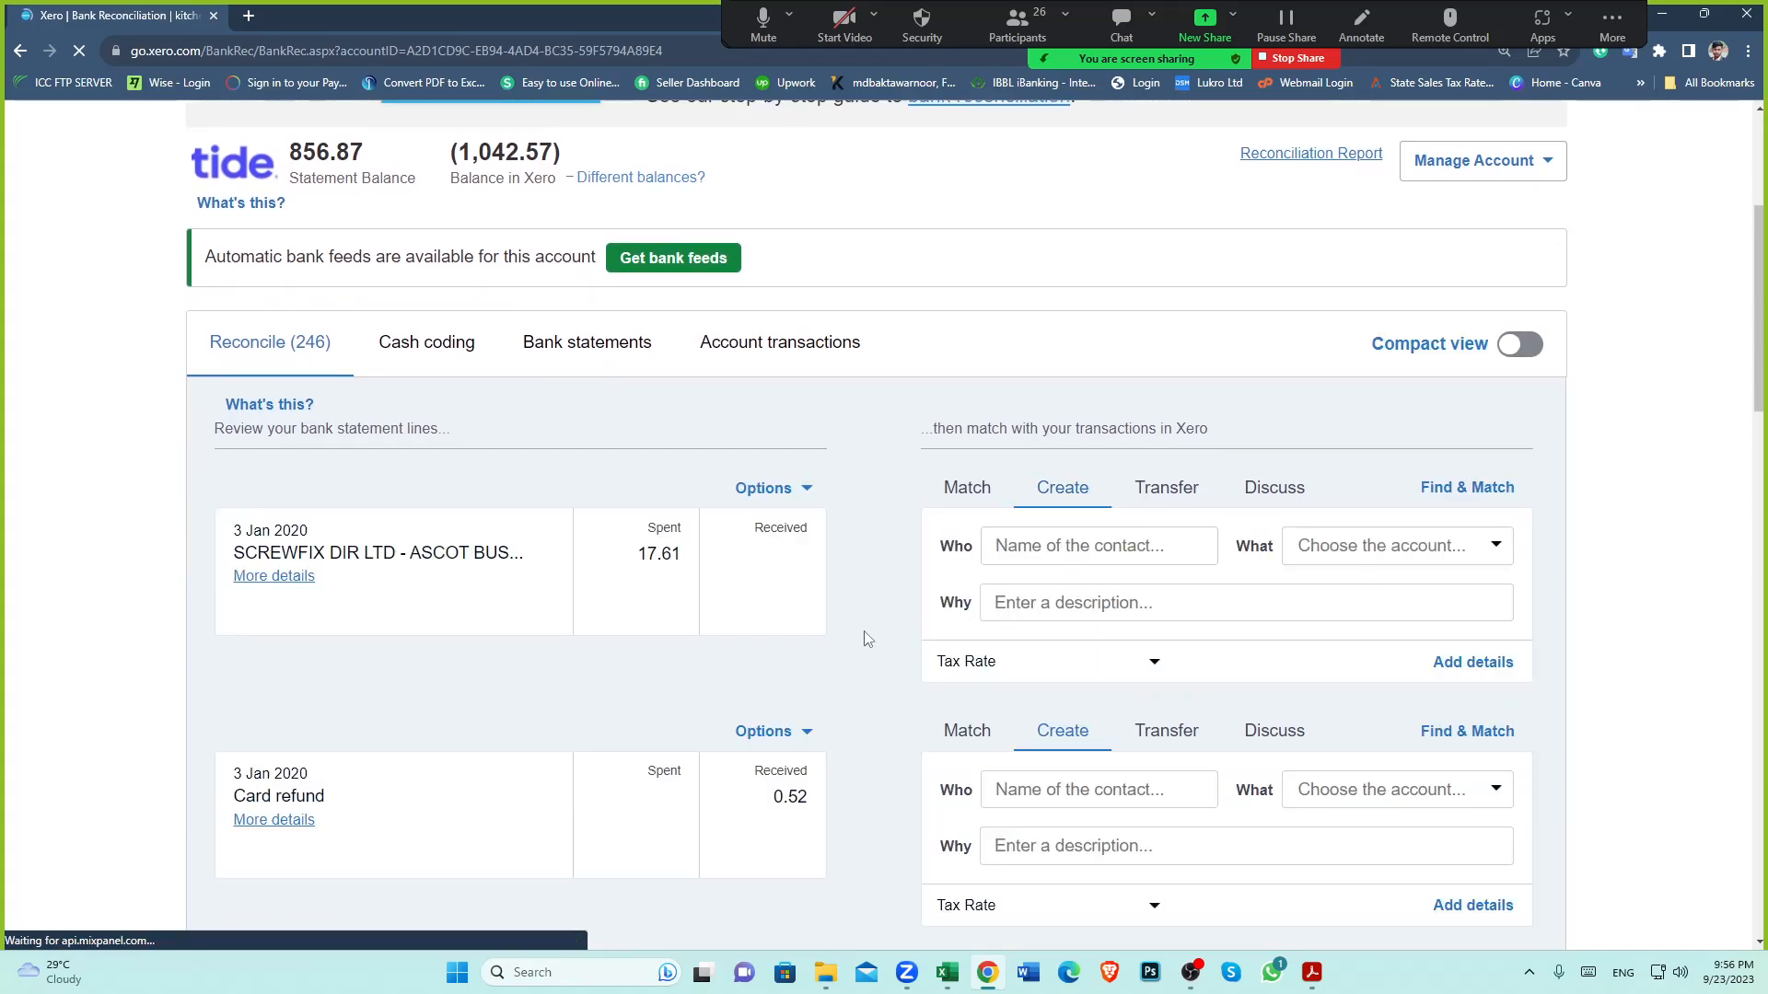
scroll(863, 638, down, 7)
scroll(864, 638, down, 15)
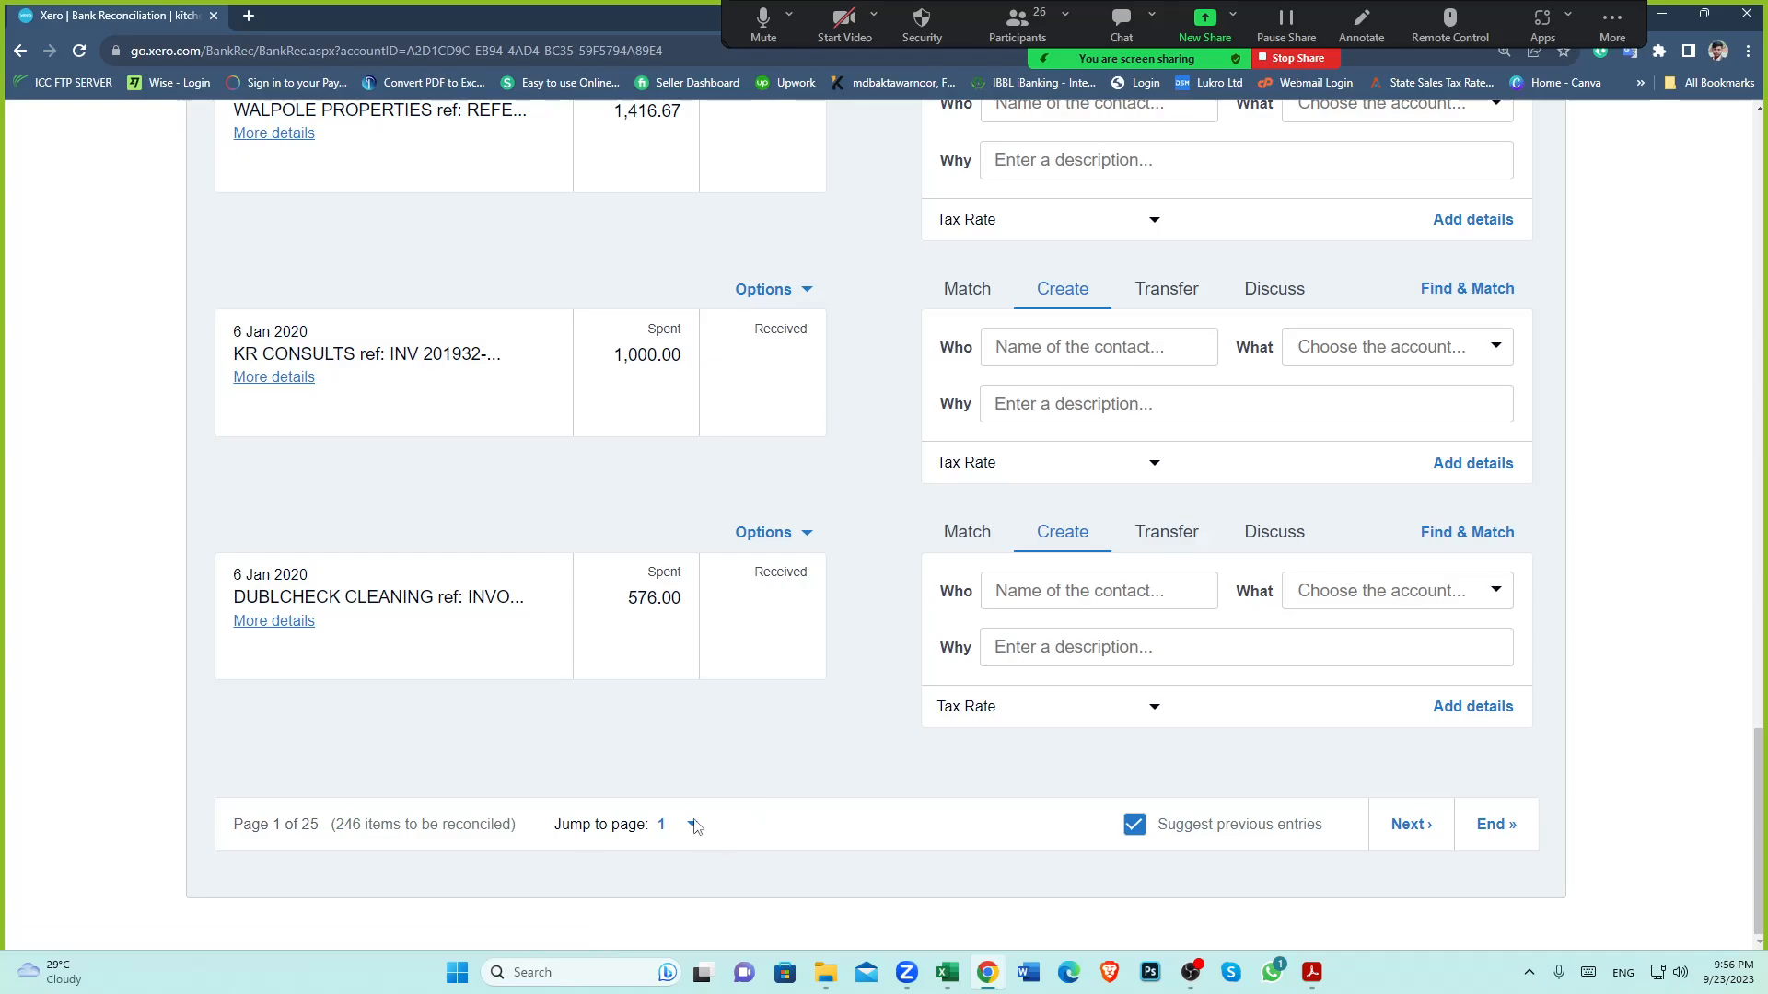
click(693, 825)
click(677, 514)
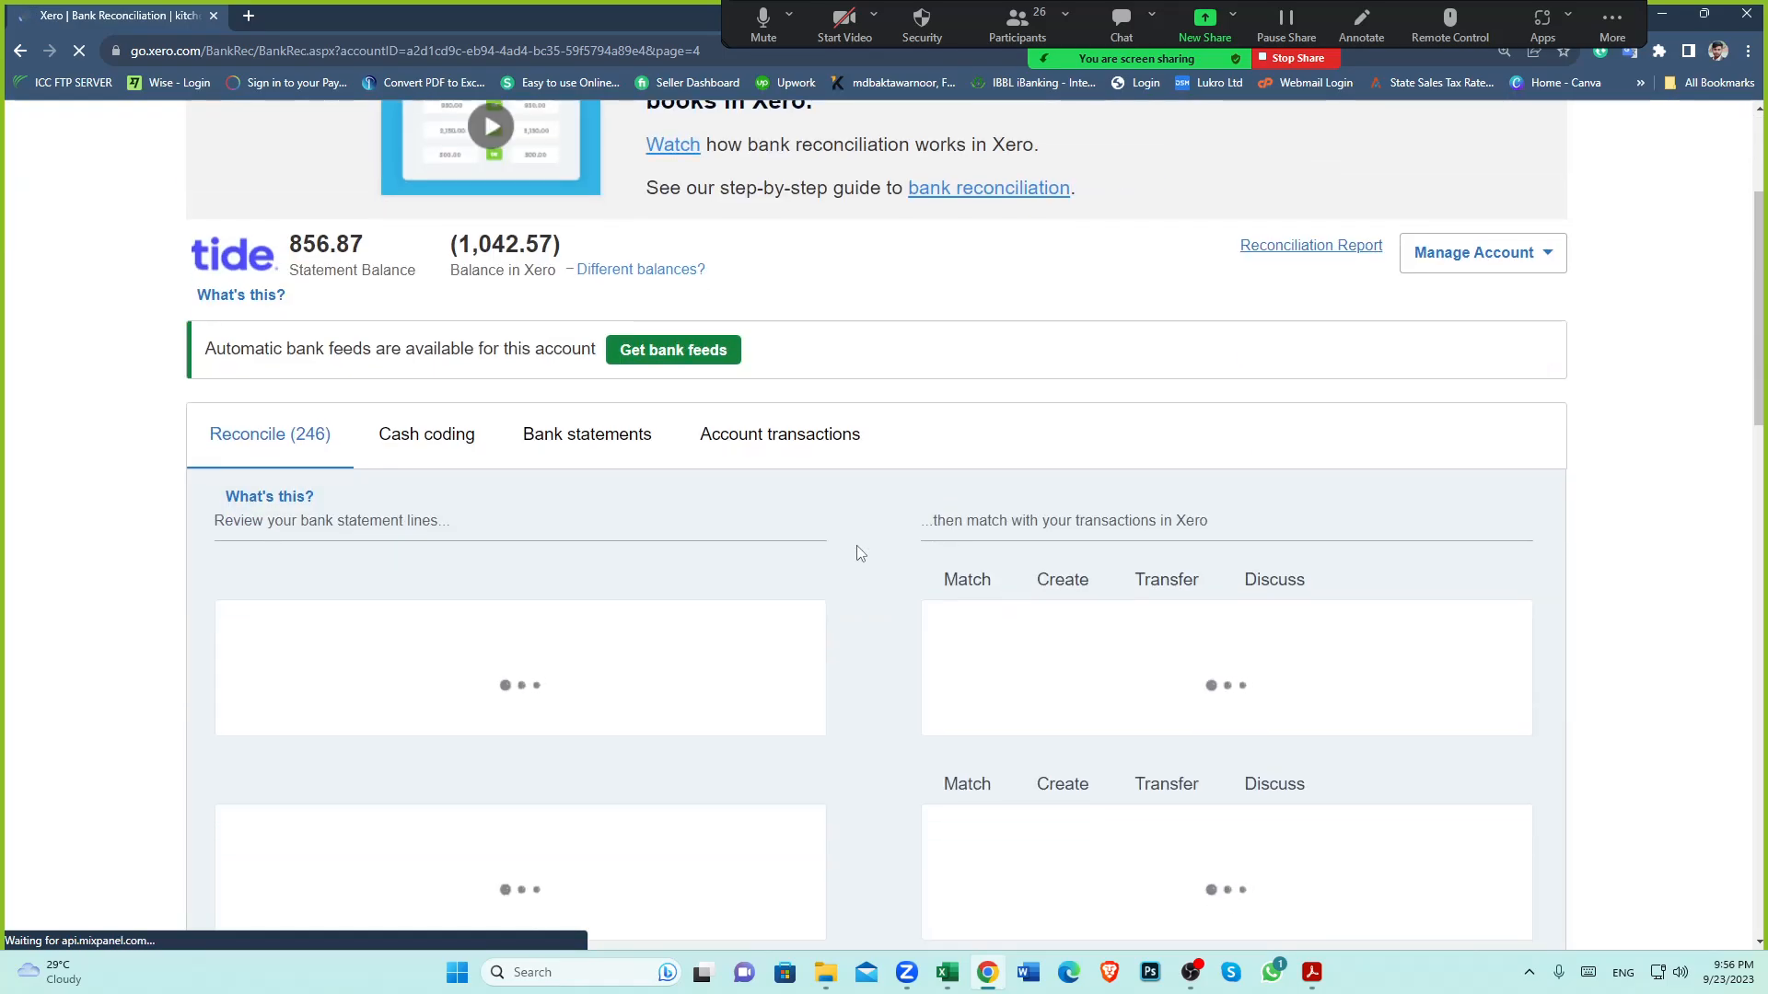
Jump to page 9 of the tide account's unreconciled items and check the statement line dates
scroll(856, 554, down, 15)
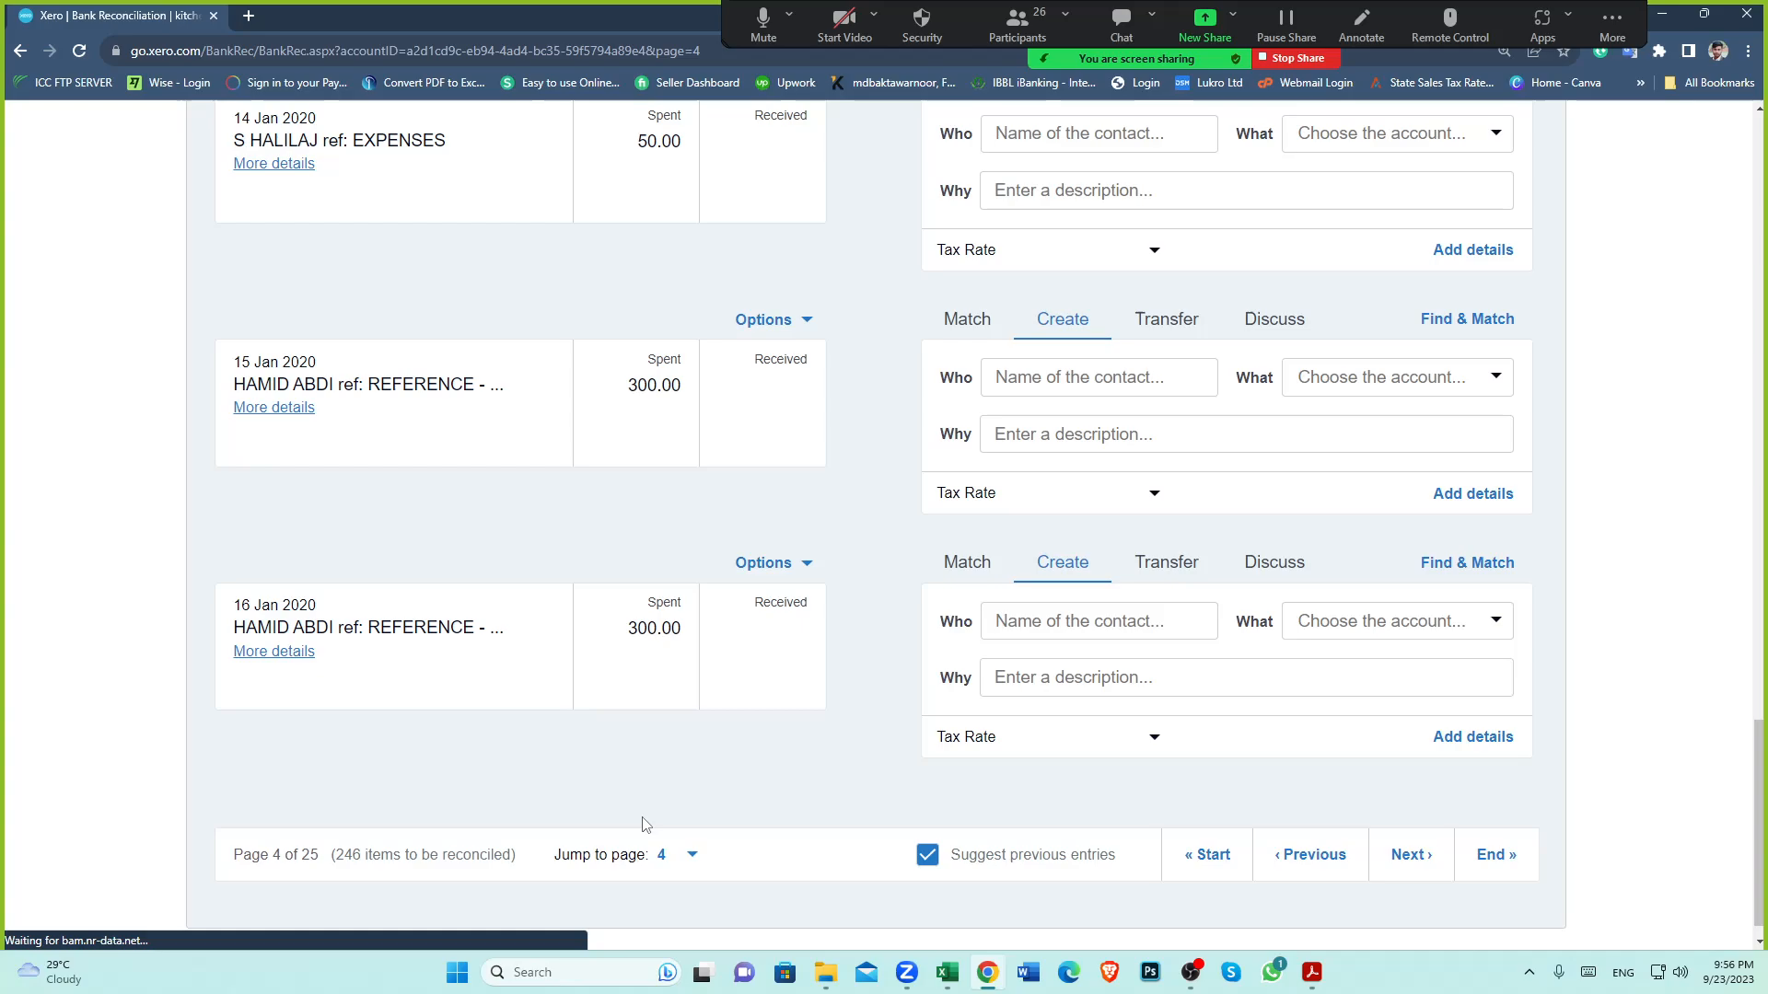
click(694, 856)
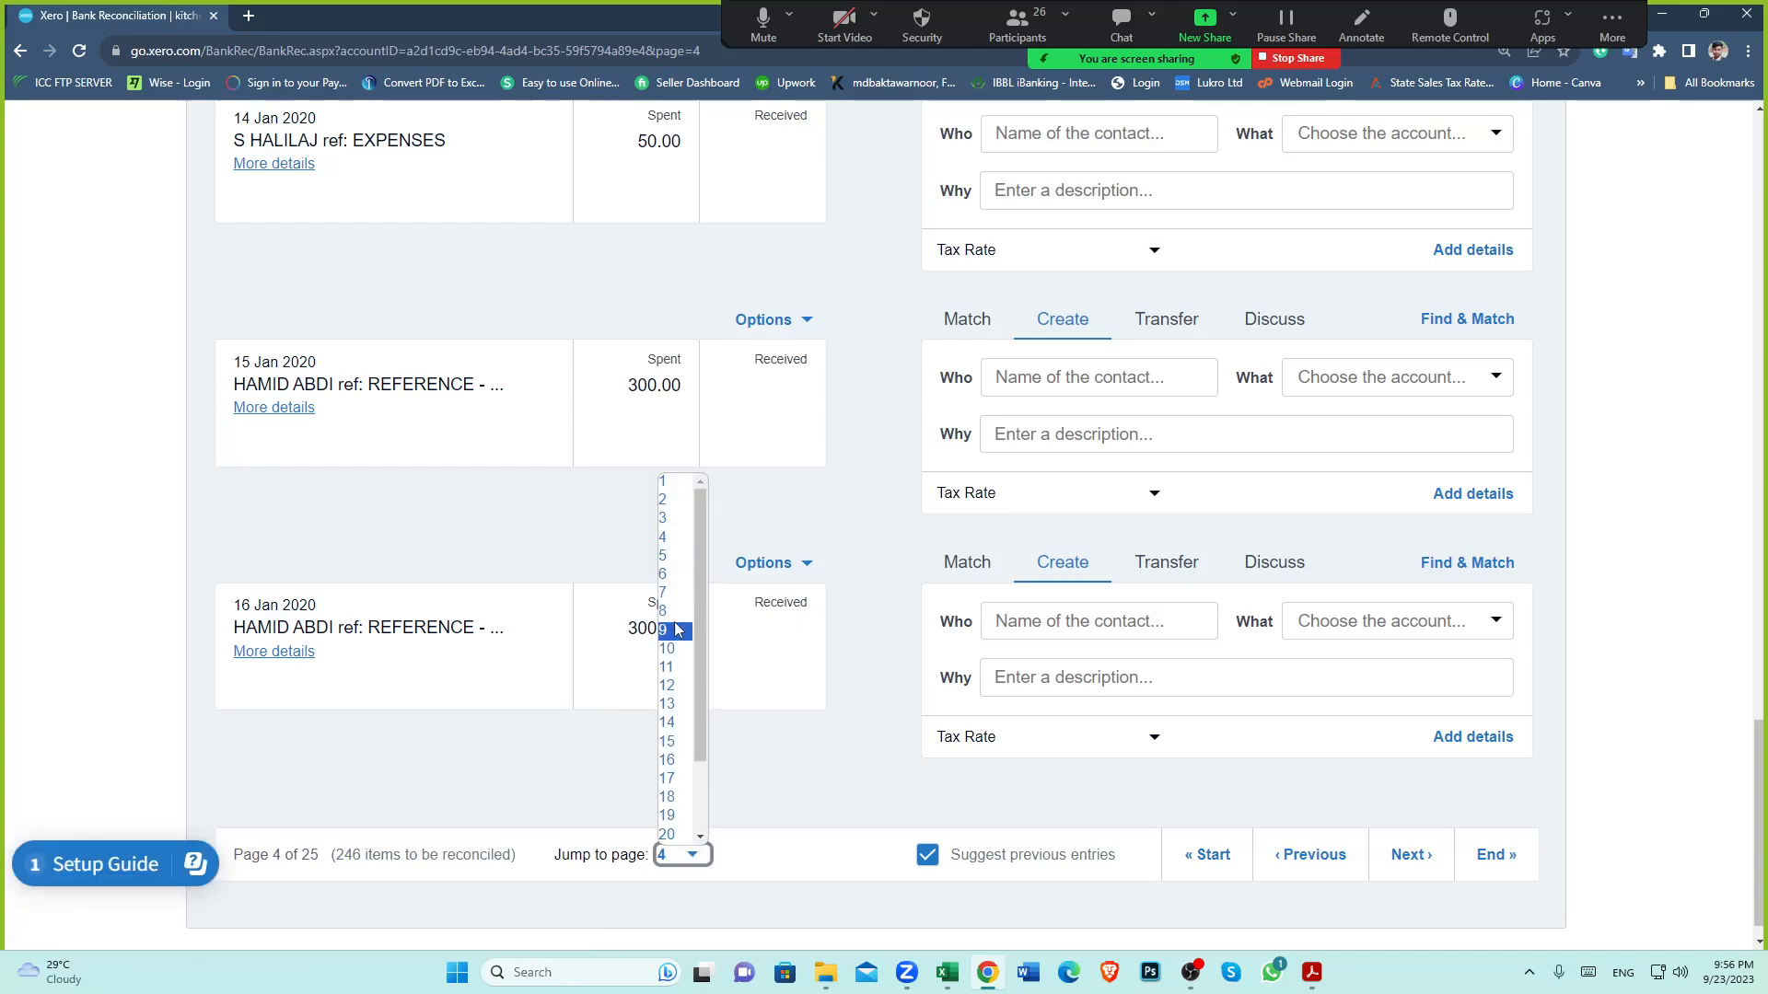
click(675, 639)
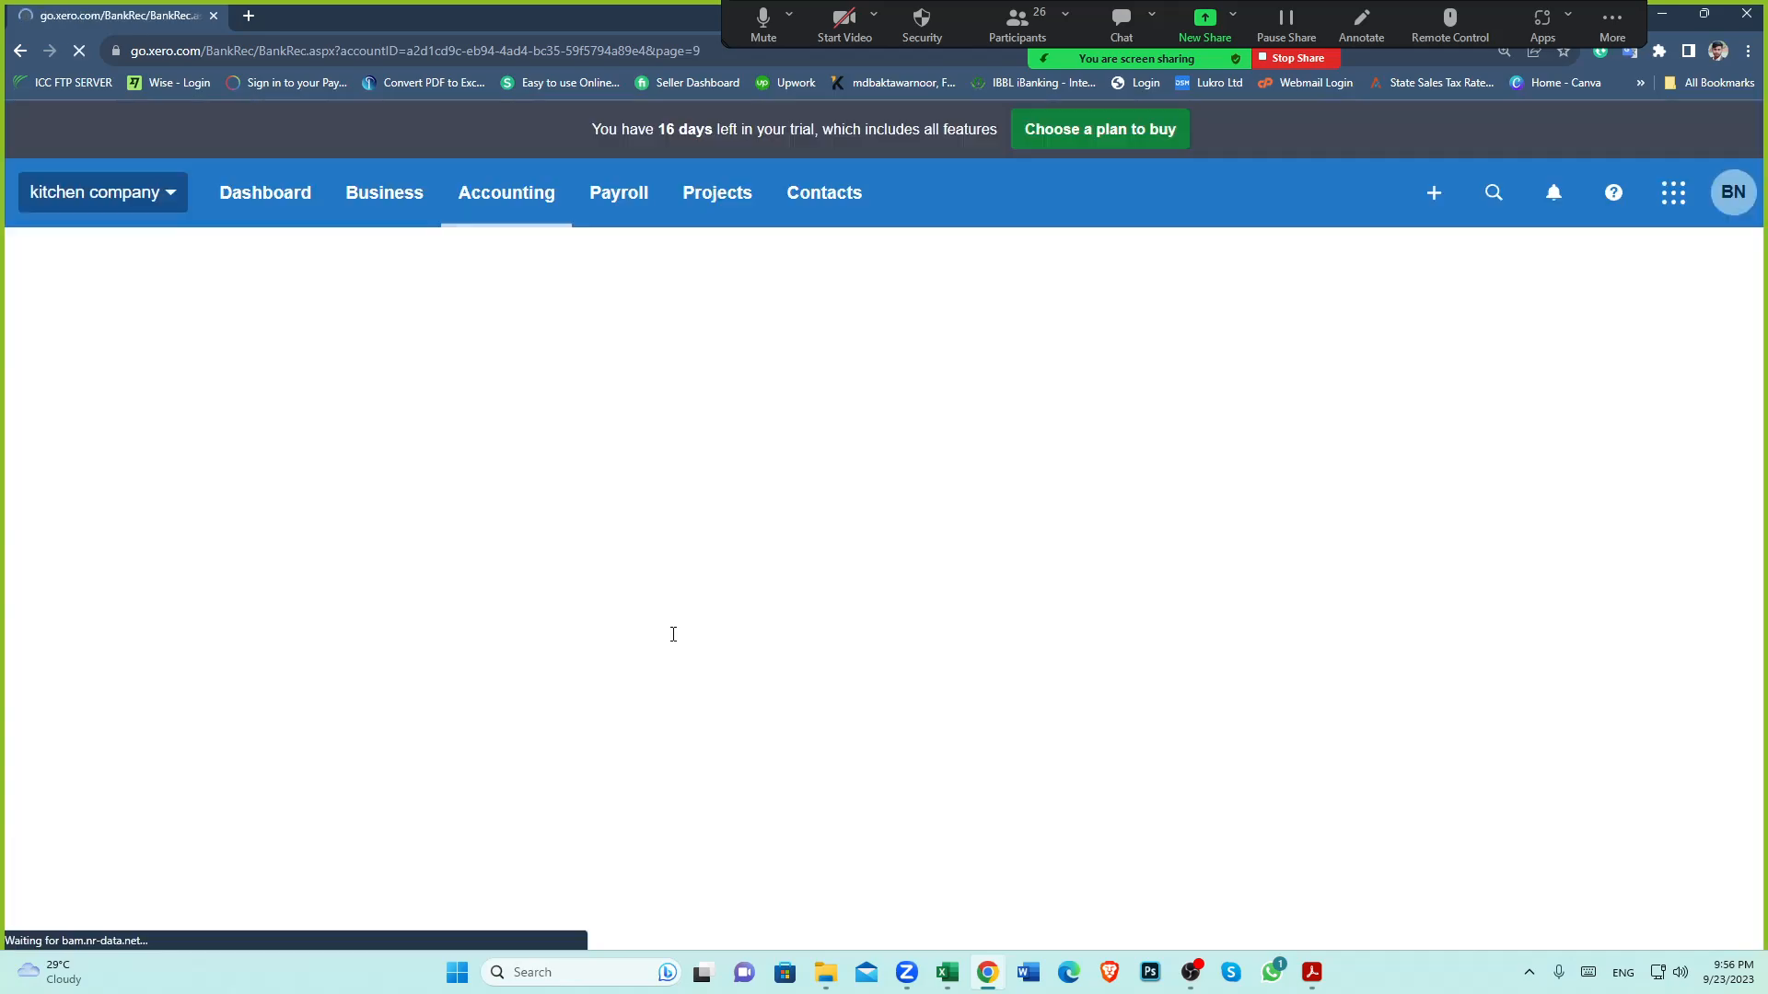
scroll(810, 660, down, 6)
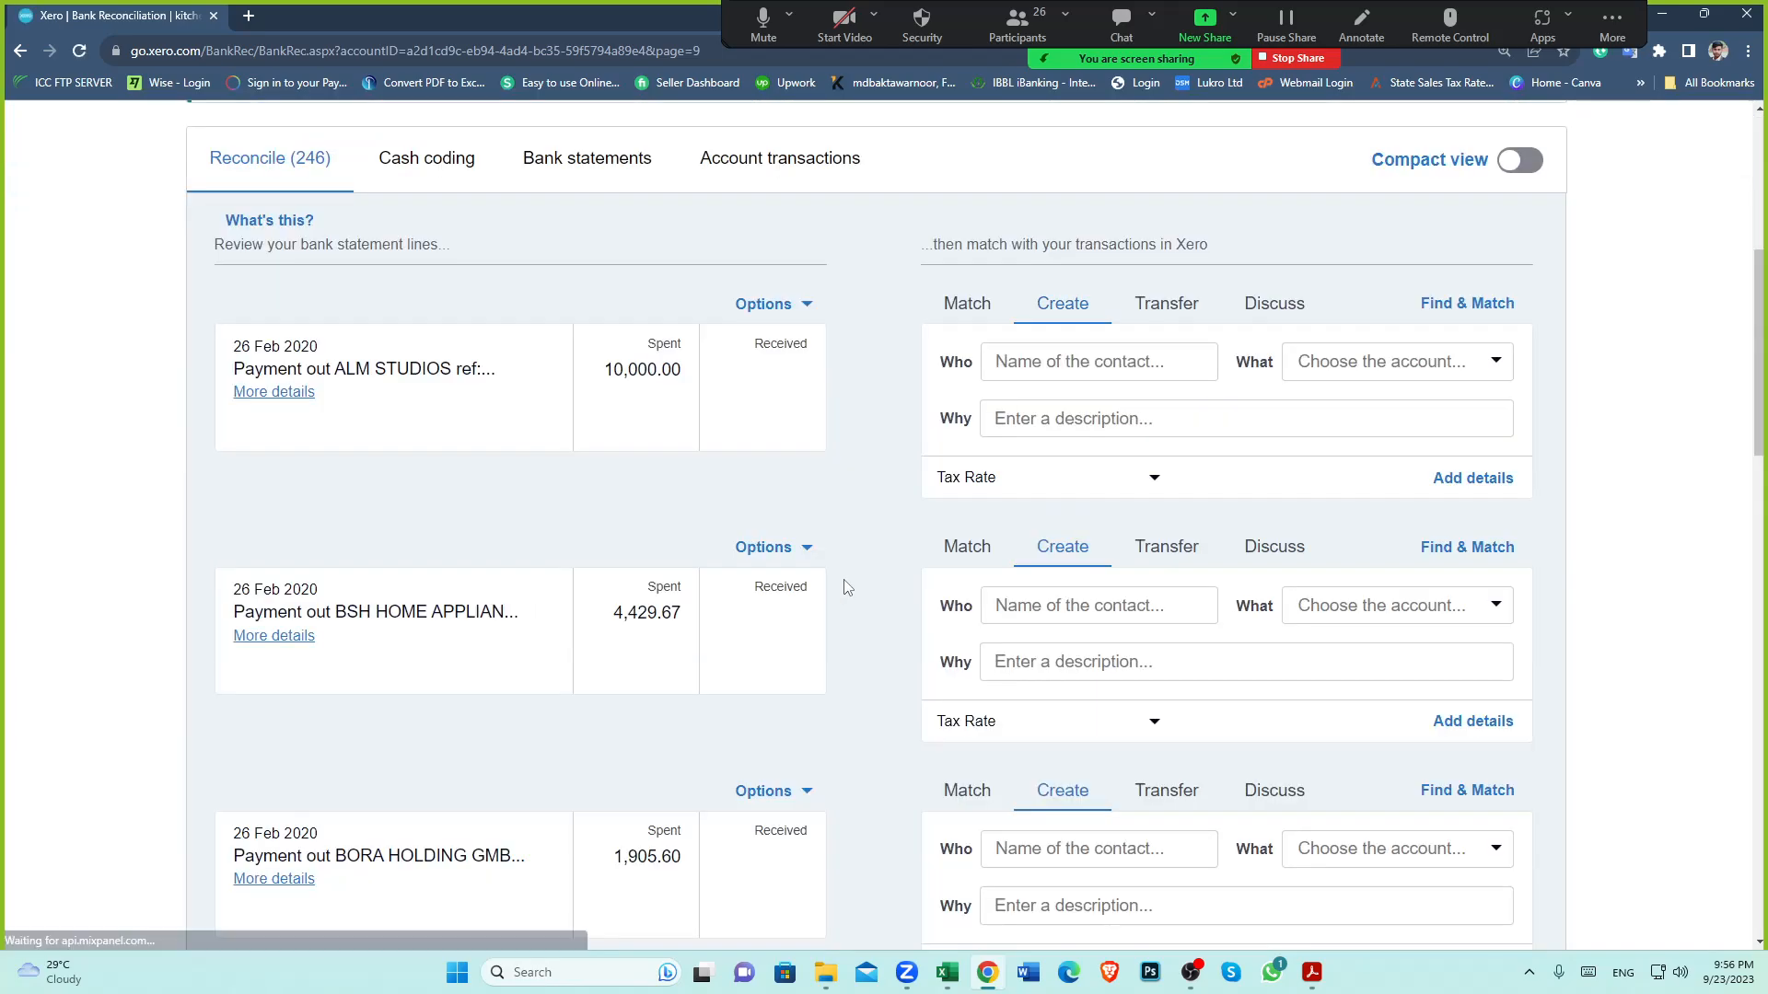
scroll(840, 584, down, 15)
scroll(697, 856, down, 6)
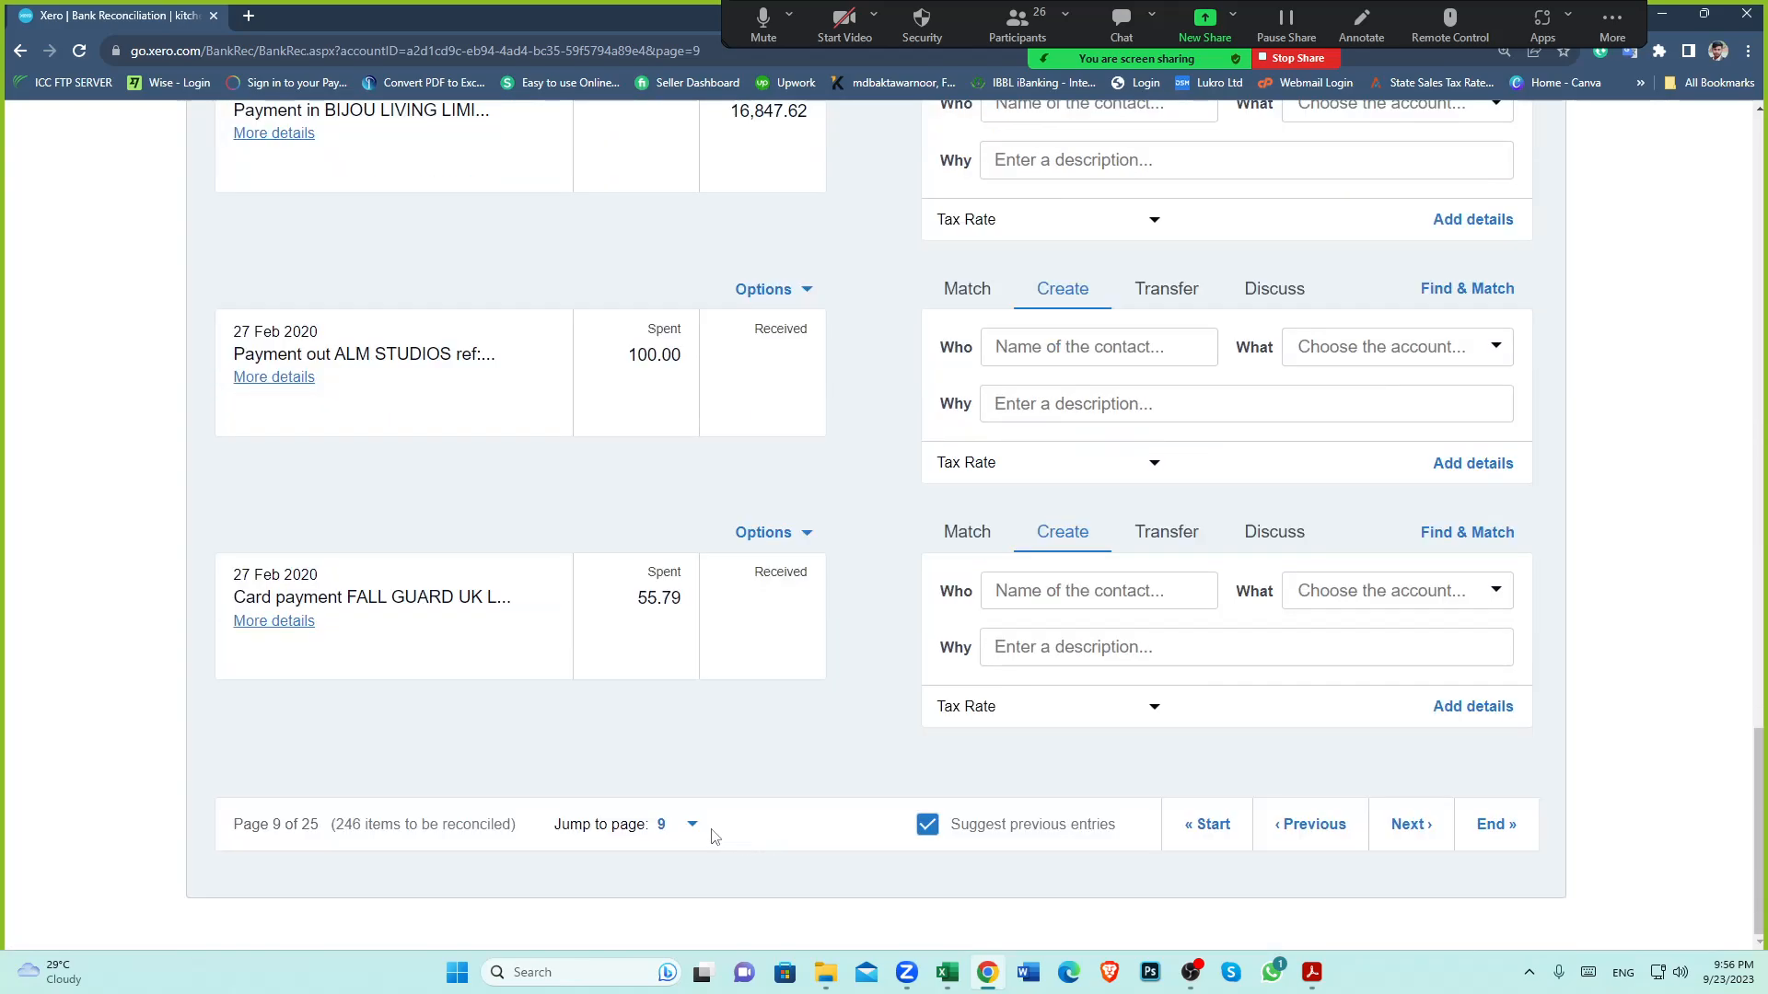
Go to page 7 of the tide account's unreconciled items and locate the 31 Jan 2020 NEST payment
click(700, 825)
click(679, 563)
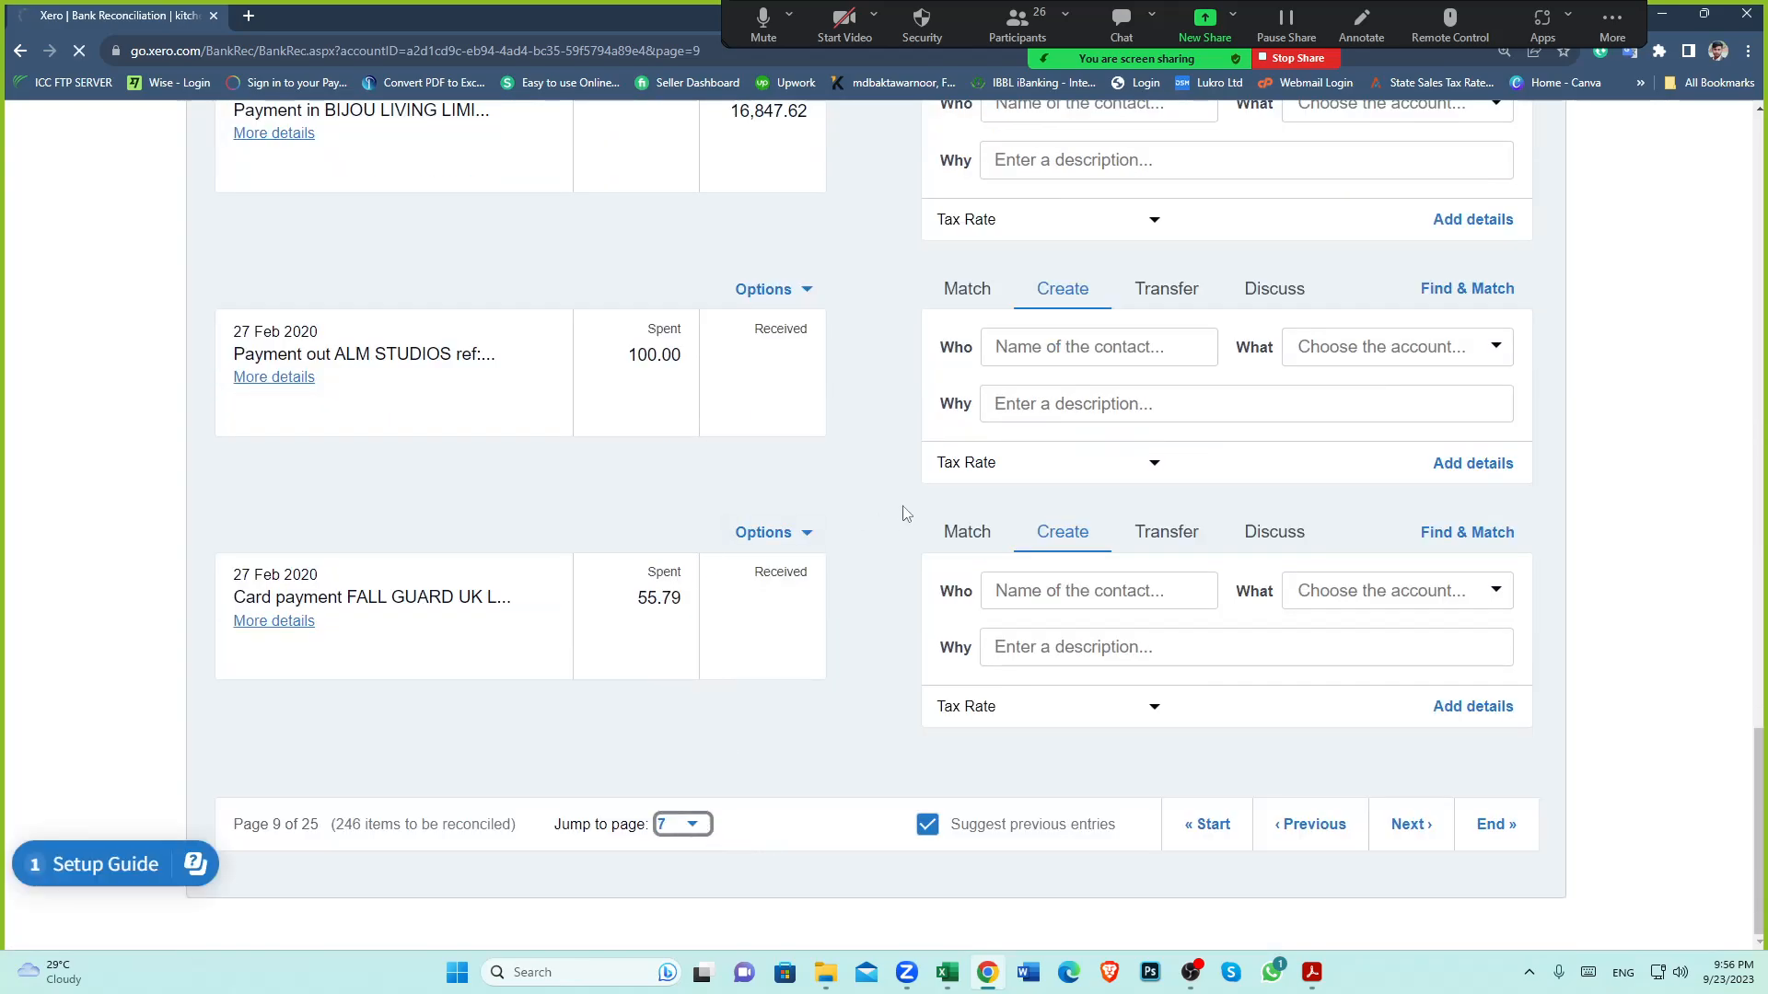
scroll(871, 523, down, 7)
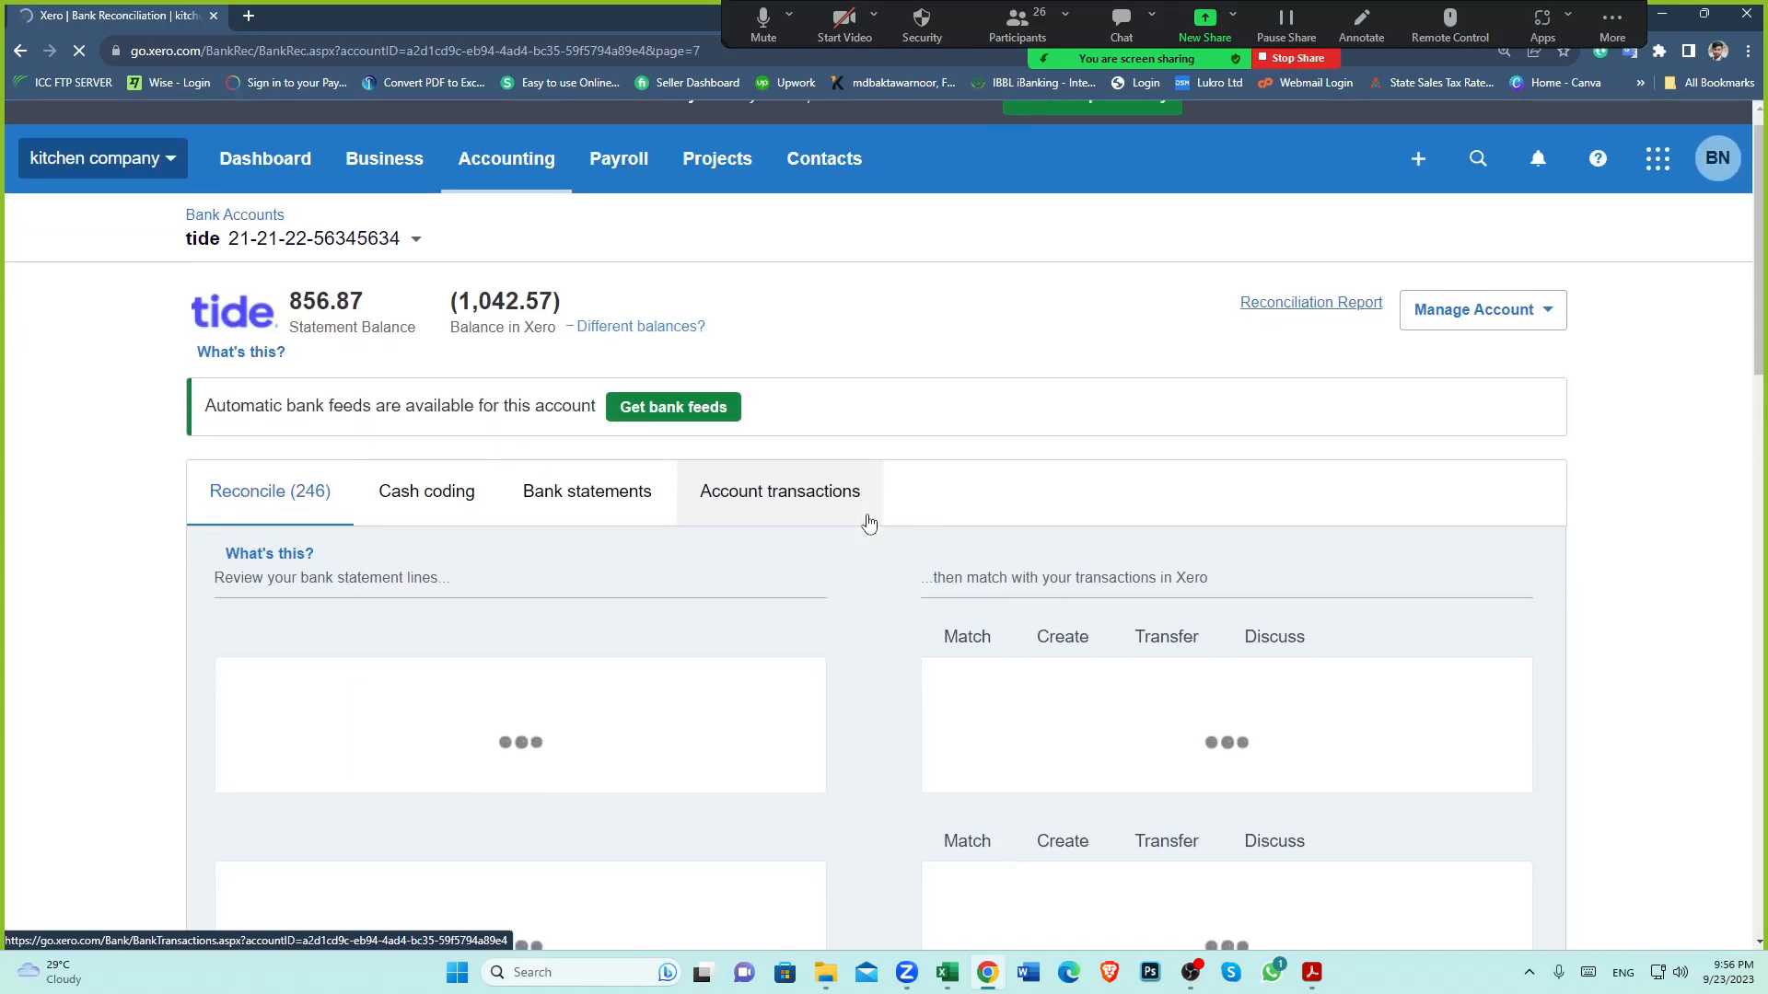
scroll(871, 524, up, 2)
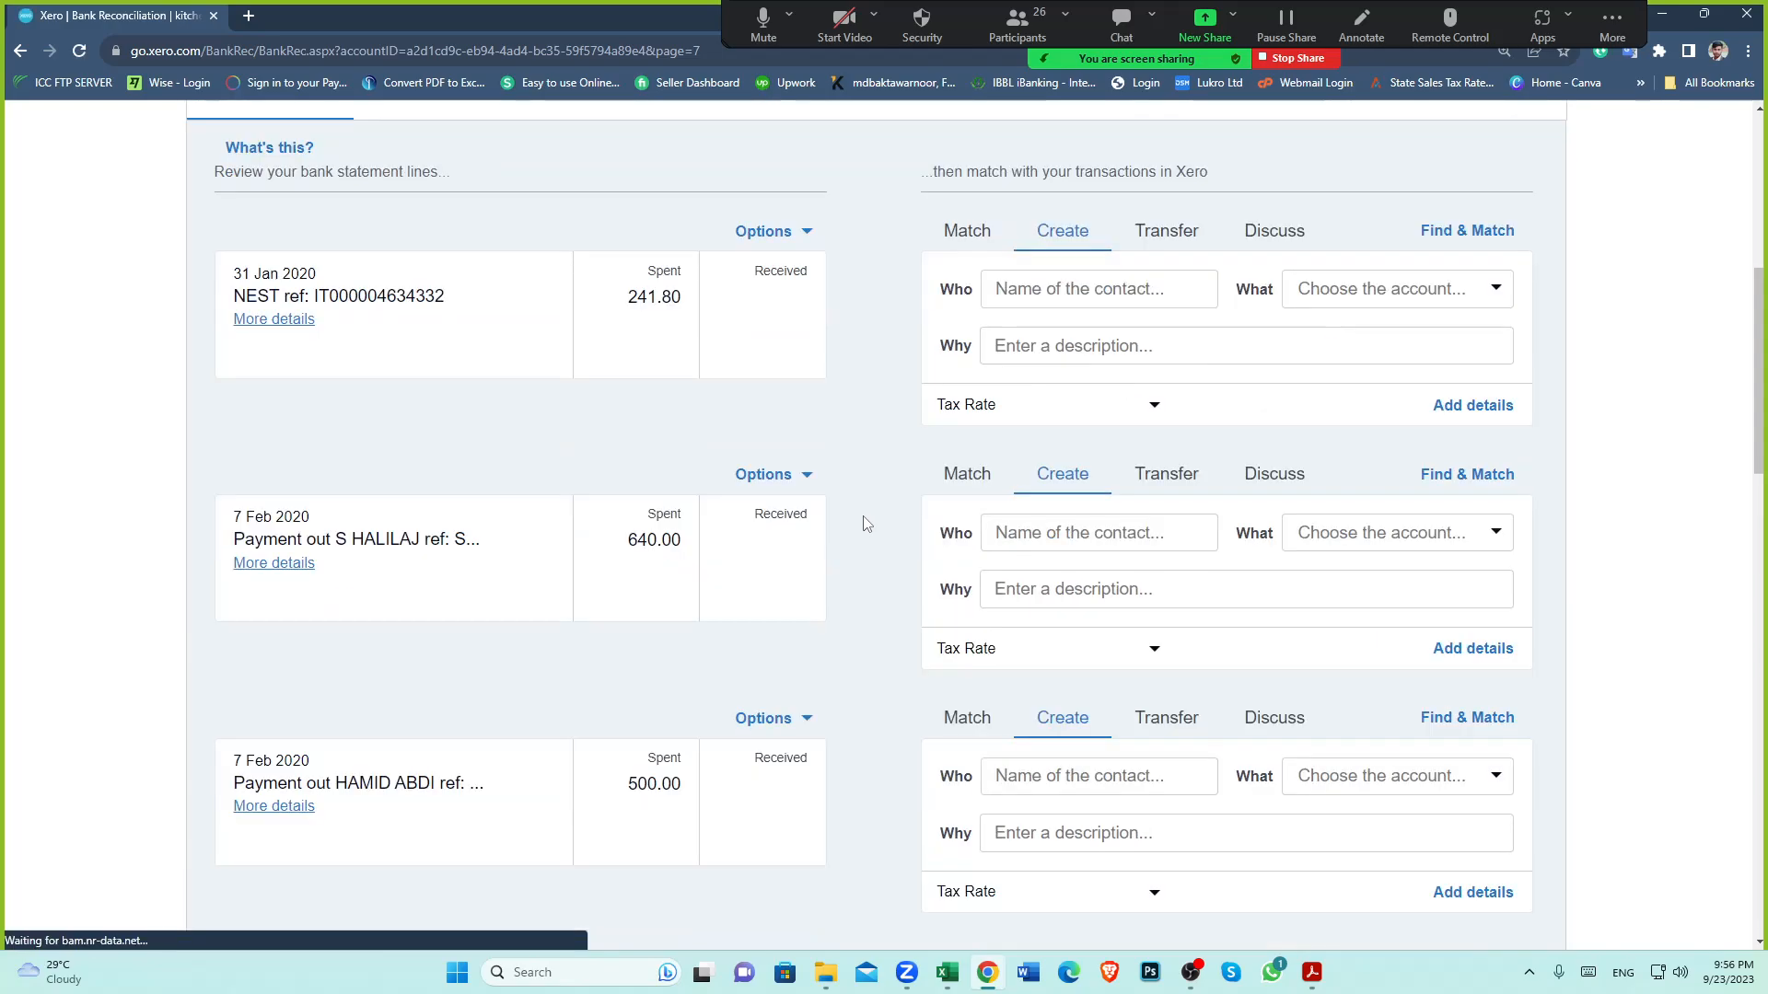
scroll(845, 517, up, 2)
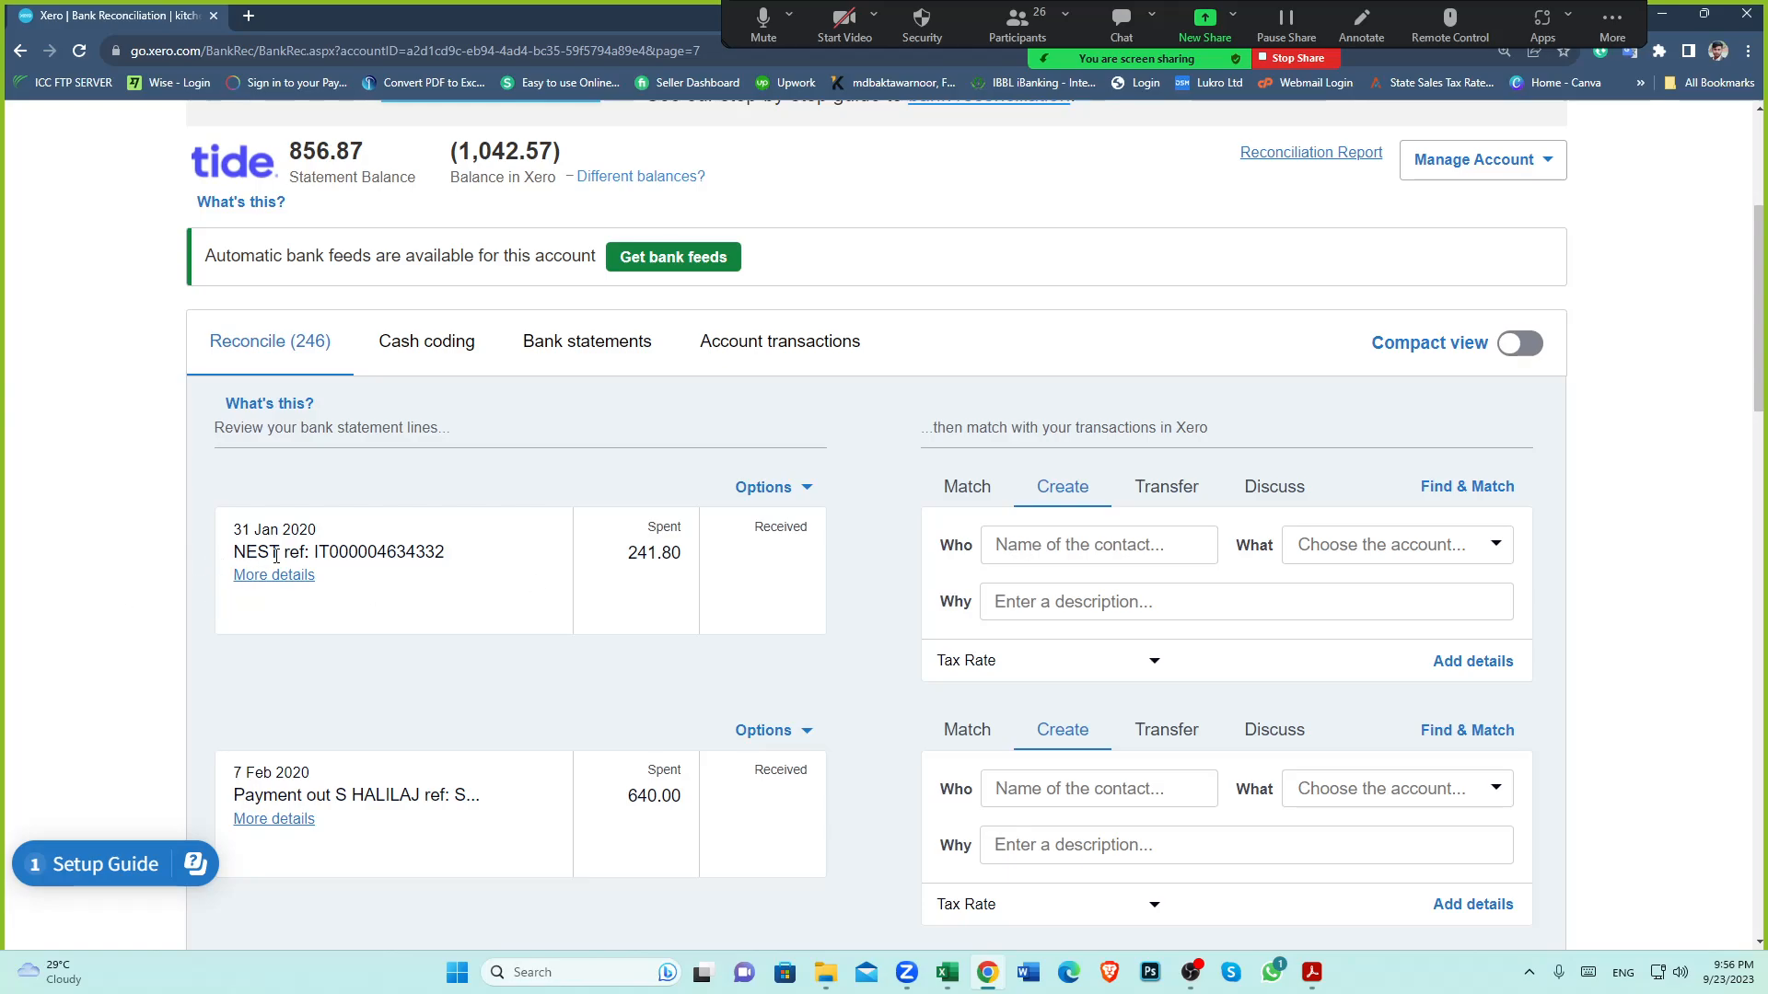
Copy NEST from the 31 Jan 2020 statement line and enter it as that payment's contact
drag(275, 555, 238, 552)
key(ctrl+c)
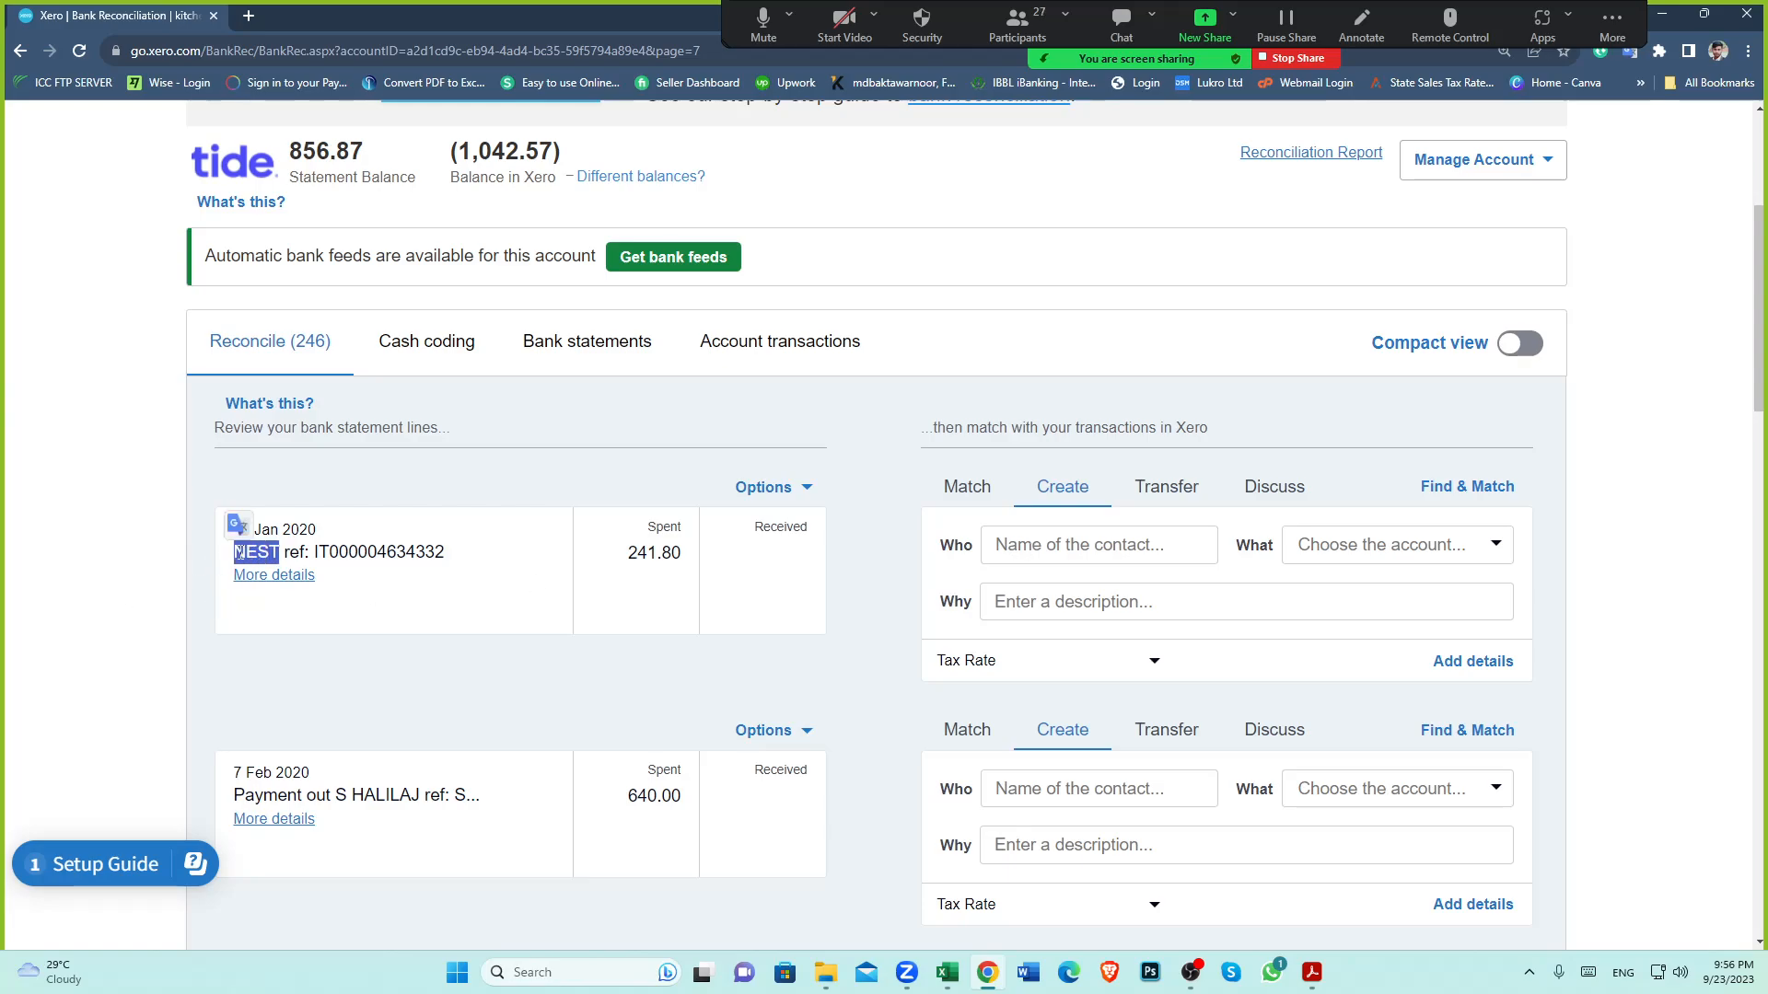
click(1033, 547)
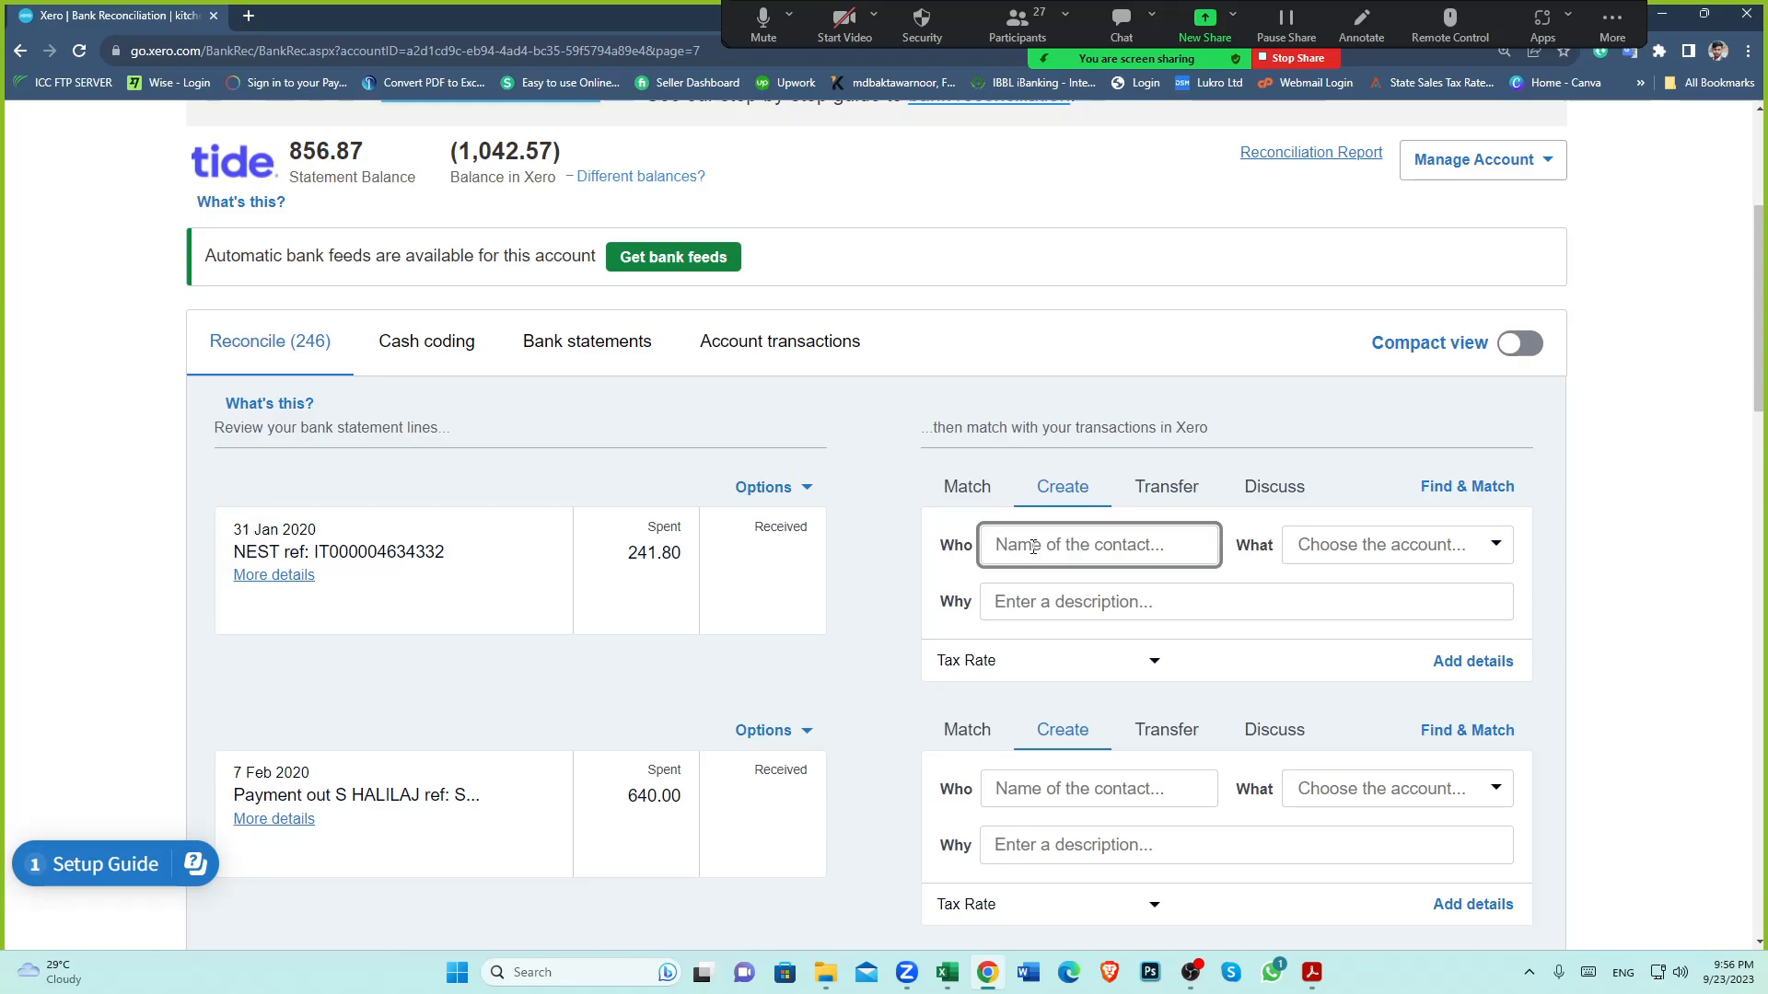
key(ctrl+v)
click(1068, 603)
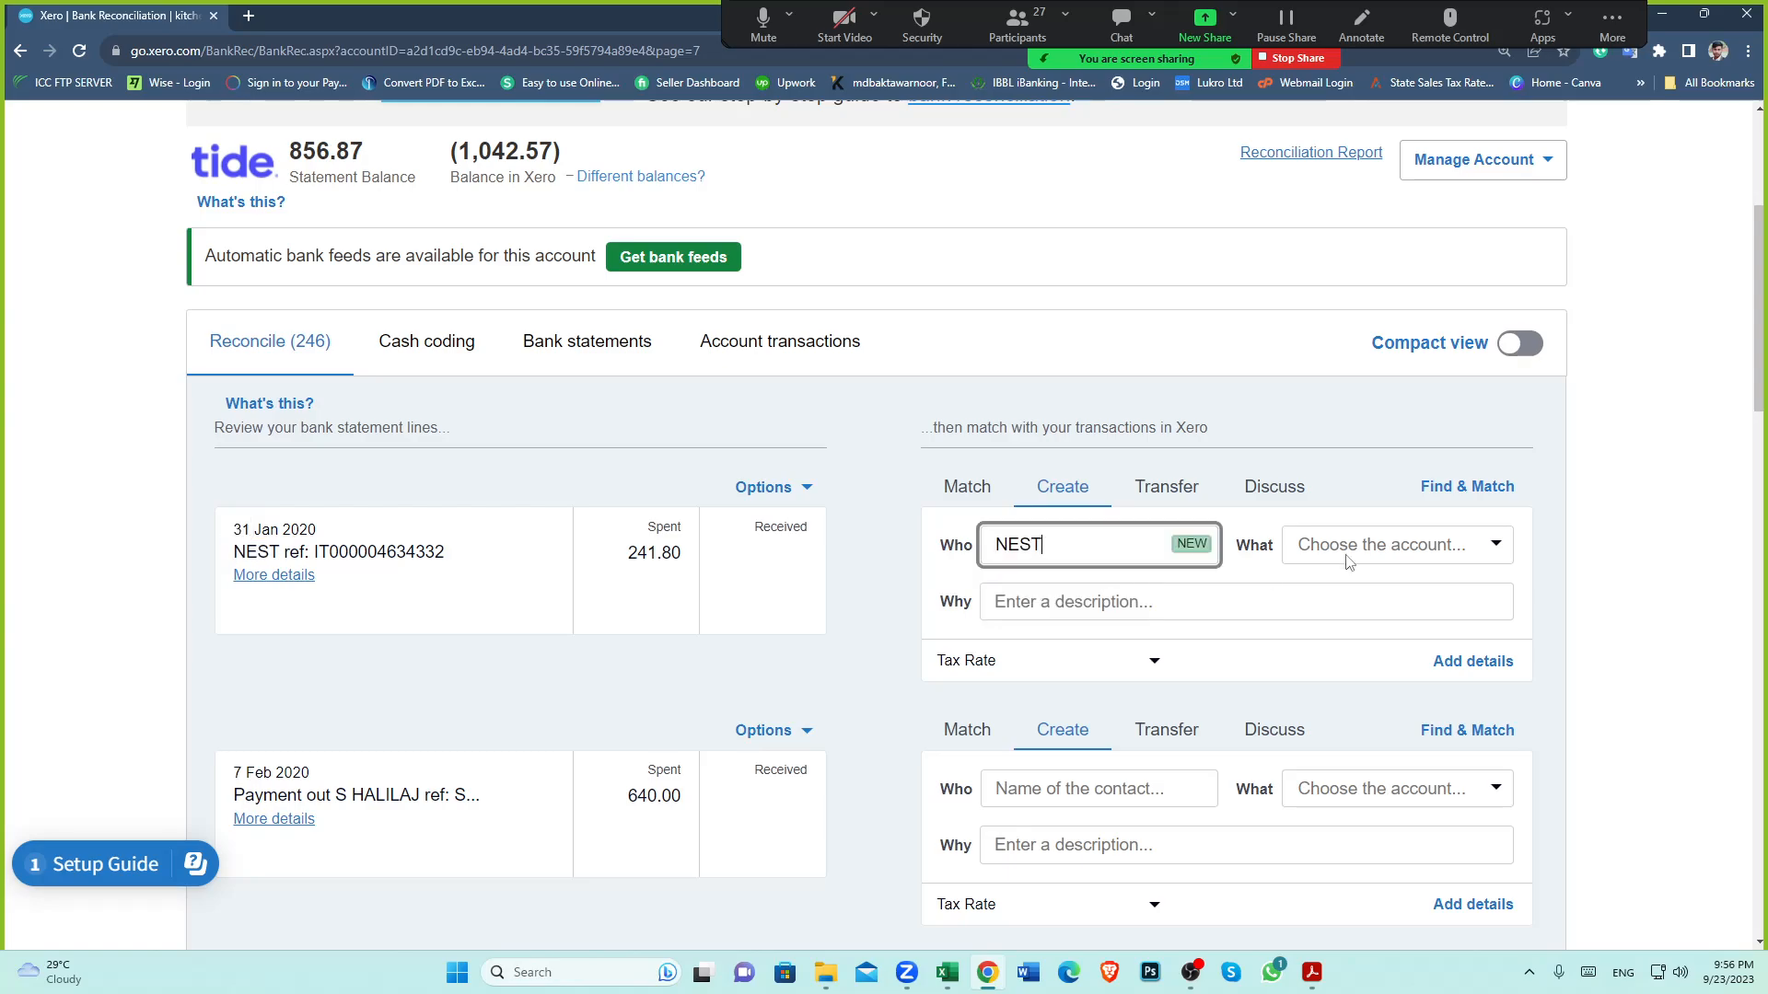
Assign the 31 Jan 2020 NEST payment to account 858 - Pensions Payable and reconcile it
click(1495, 547)
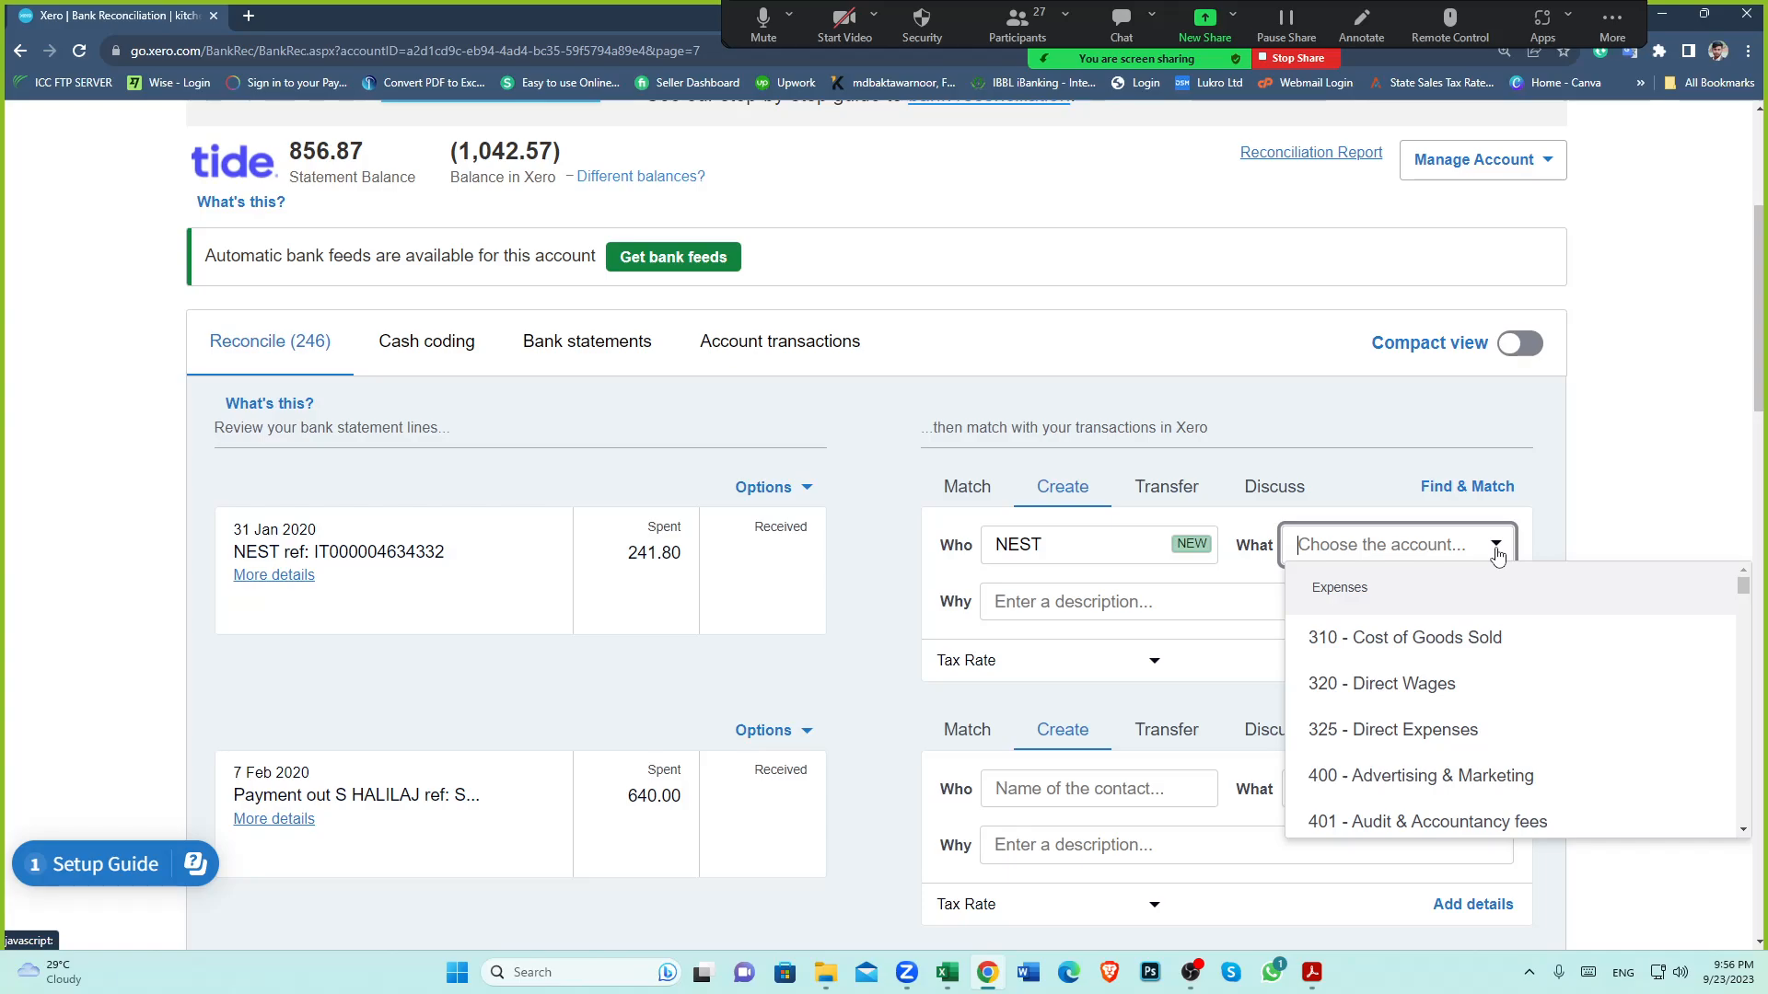
text(pay)
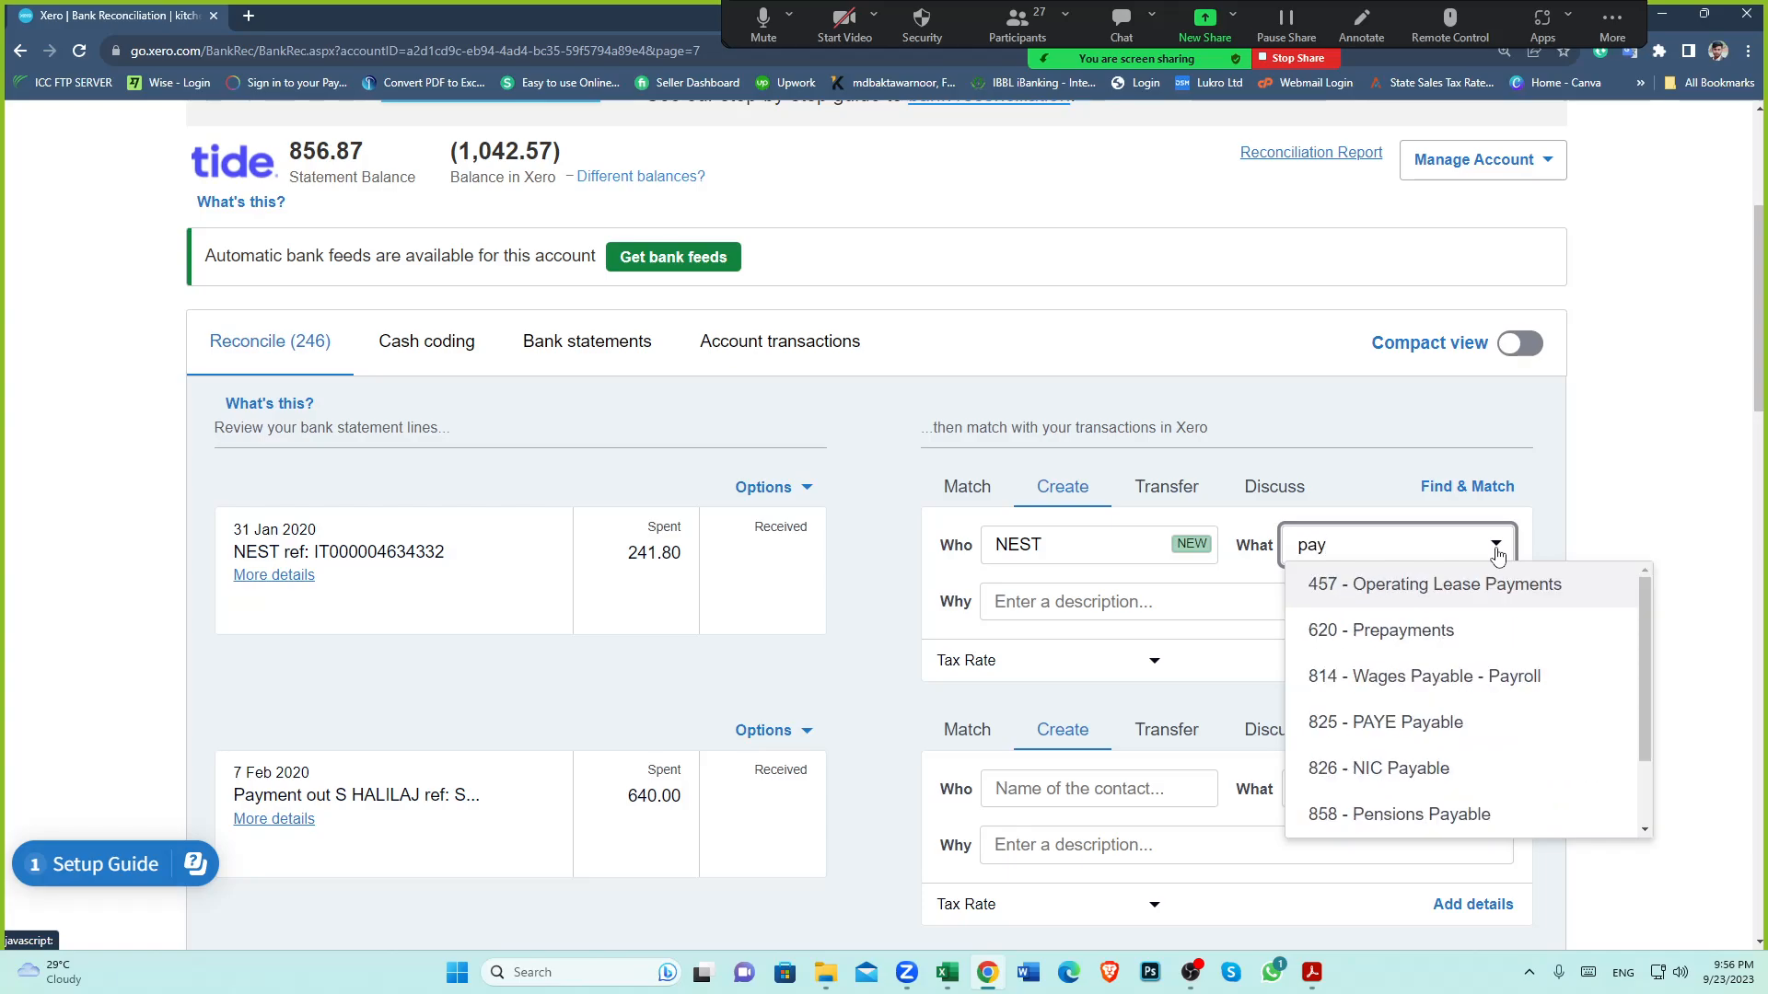
click(1429, 814)
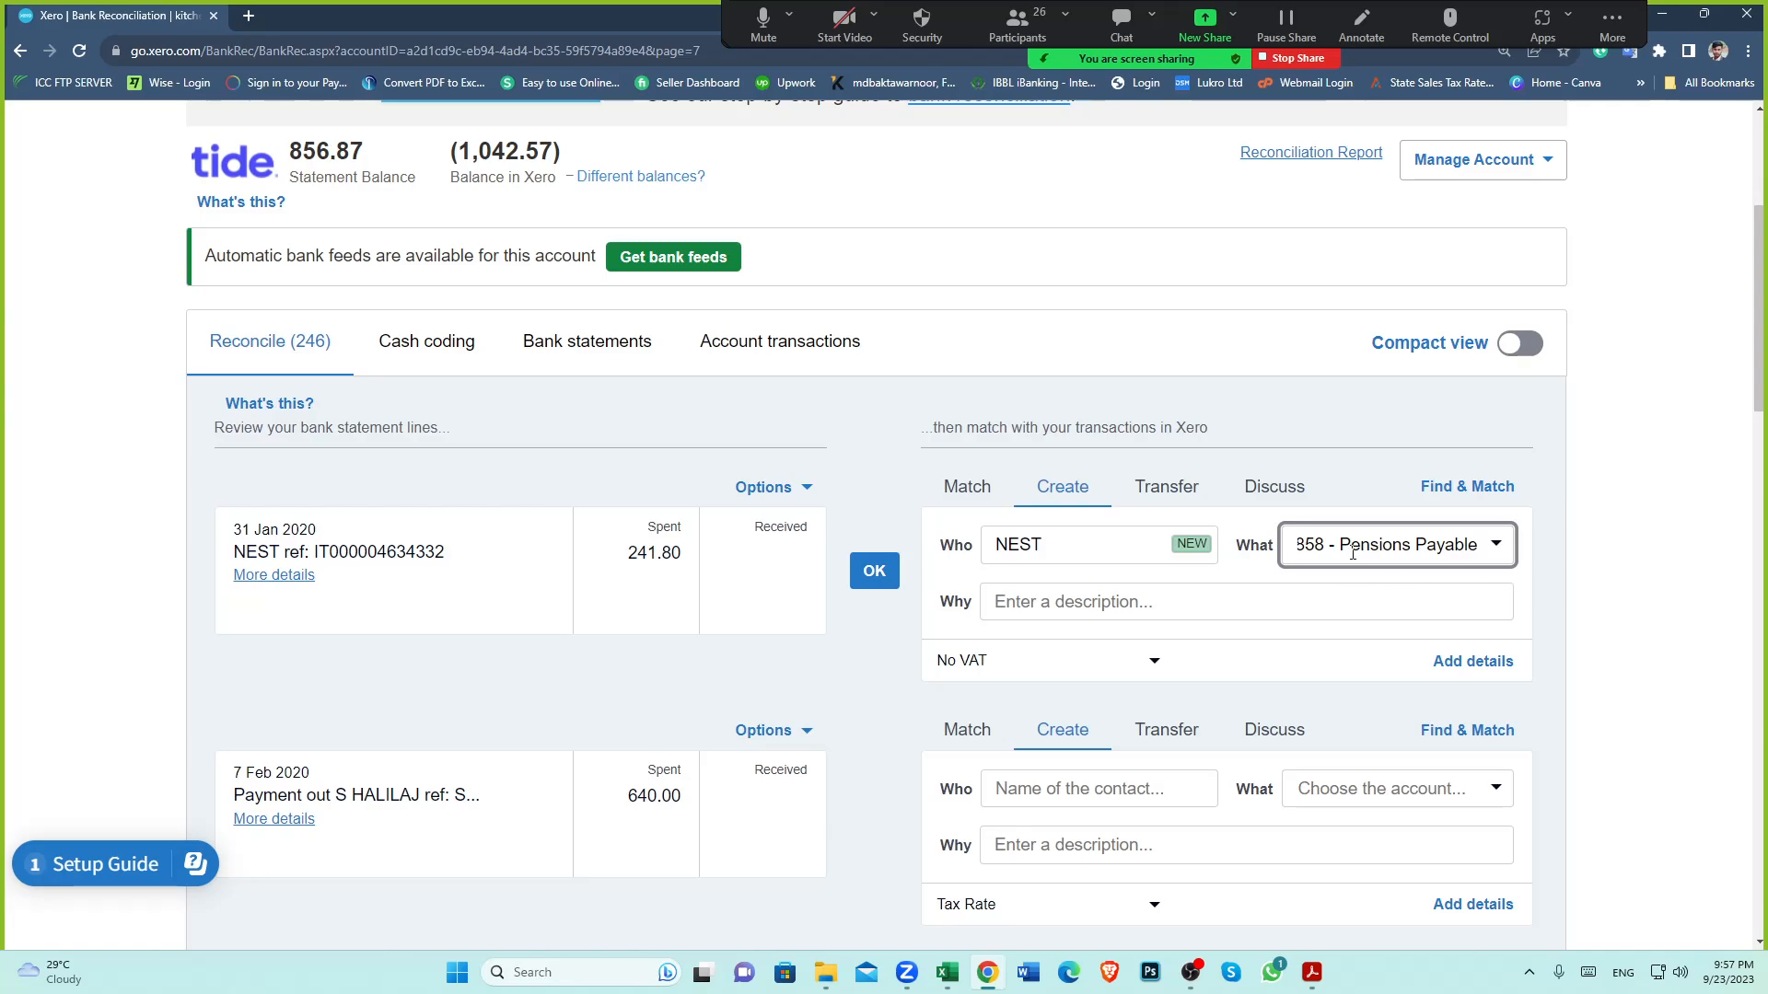
scroll(1345, 553, down, 1)
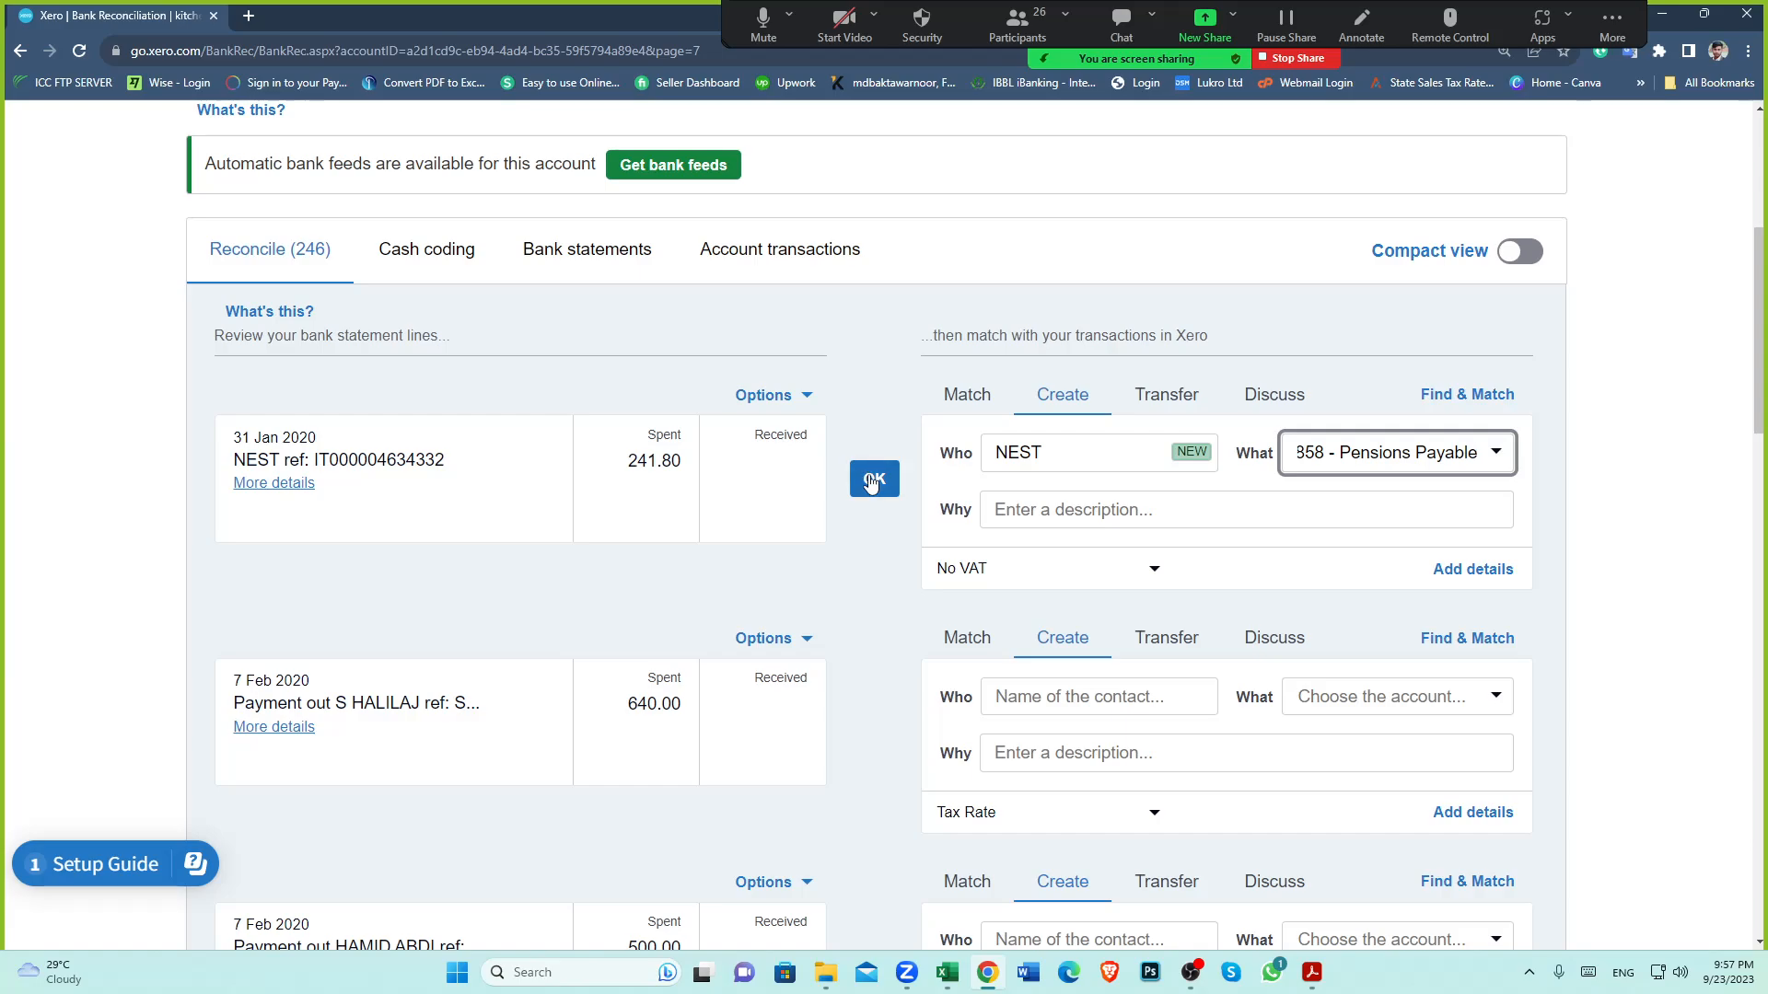
click(871, 481)
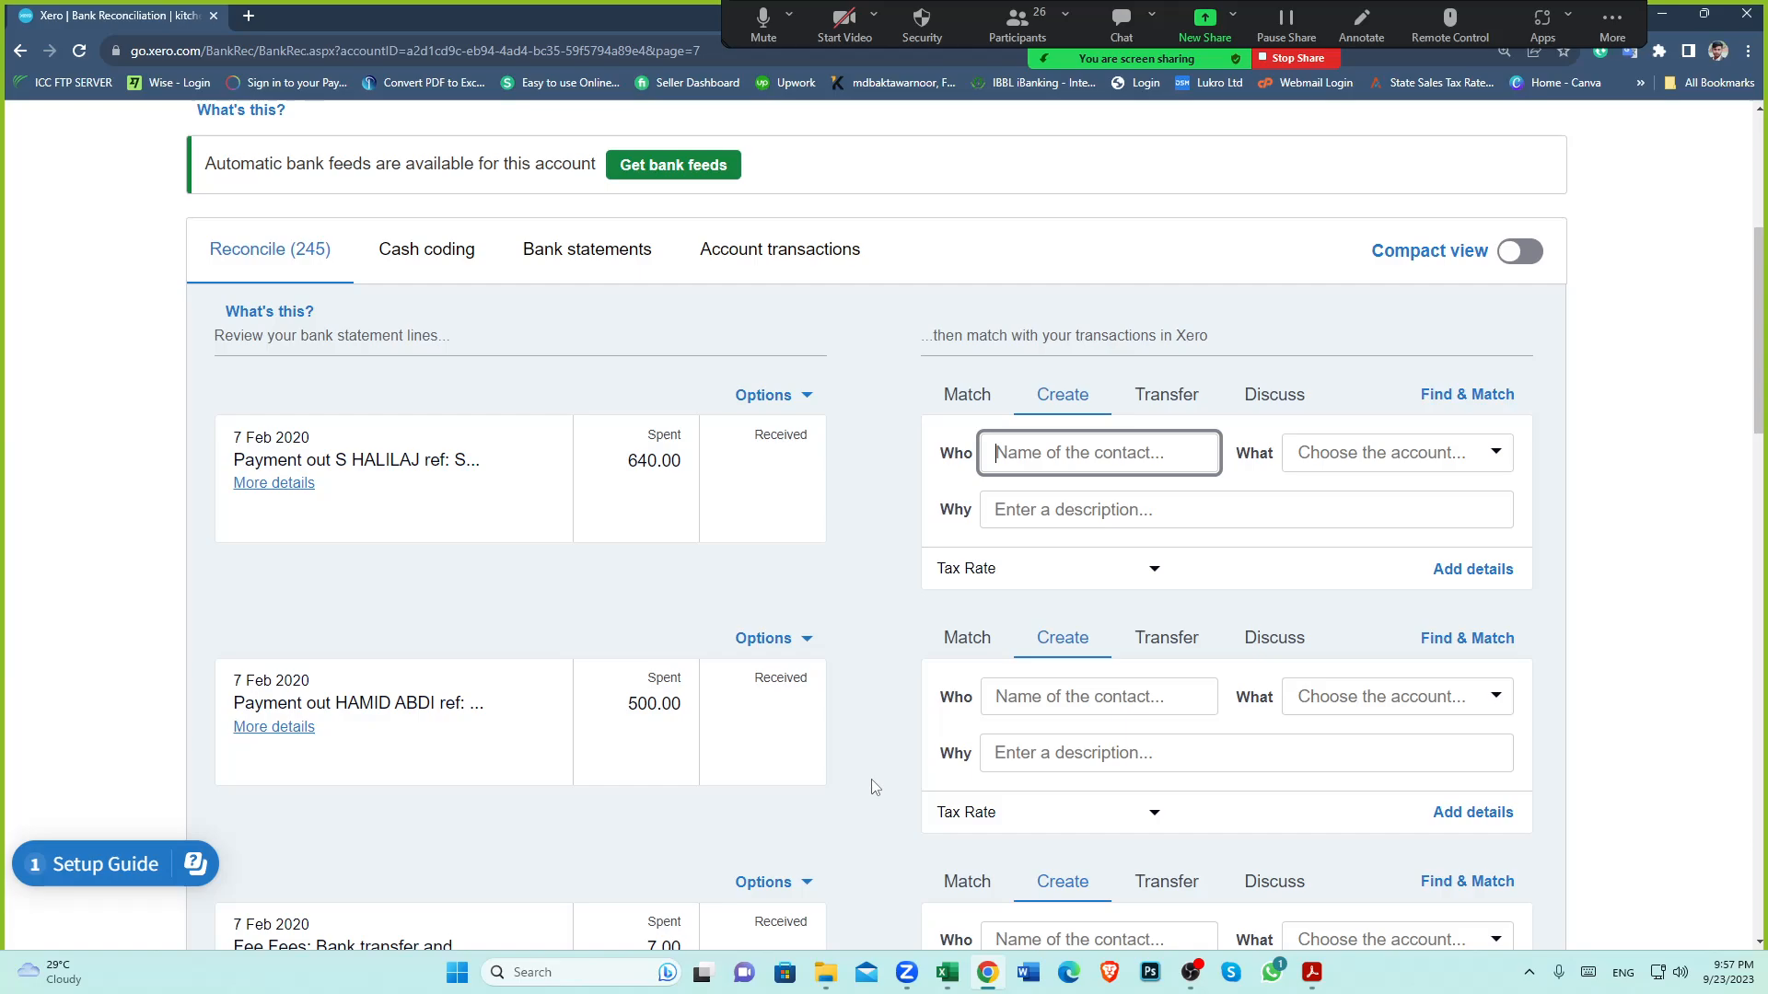
Switch to Excel and review the Pension Payable and NI Payable rows of the payroll journal
click(947, 972)
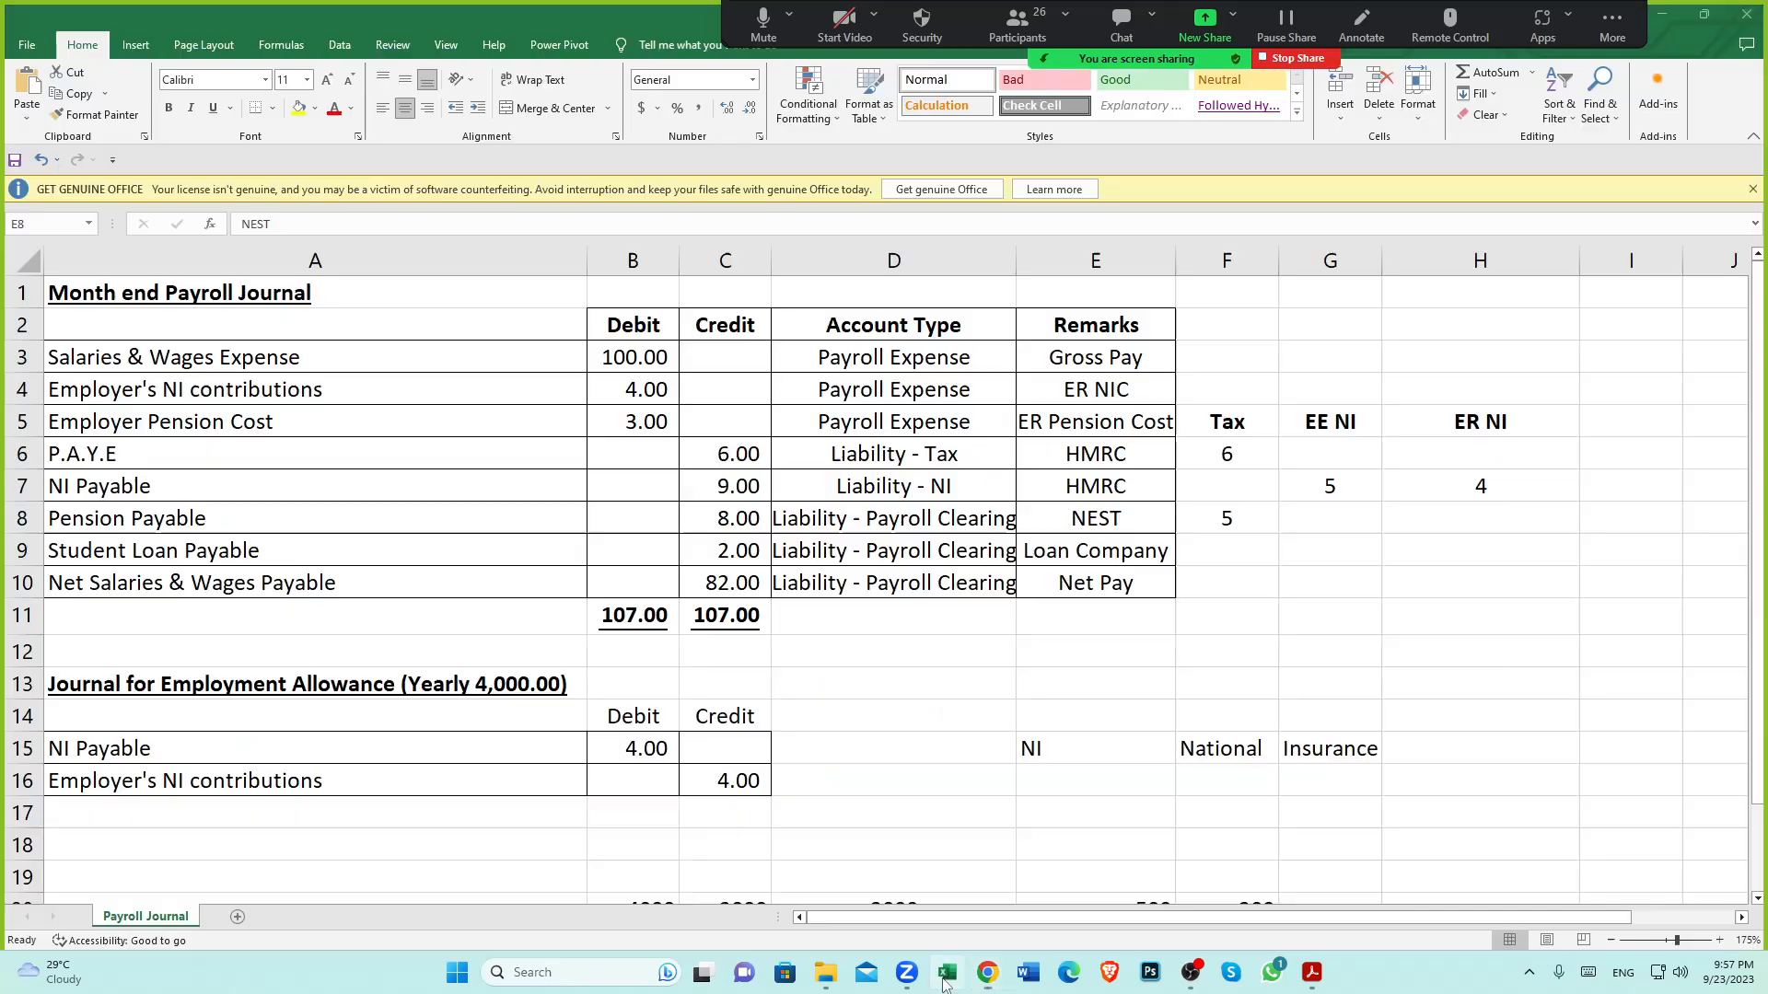
click(124, 519)
click(93, 487)
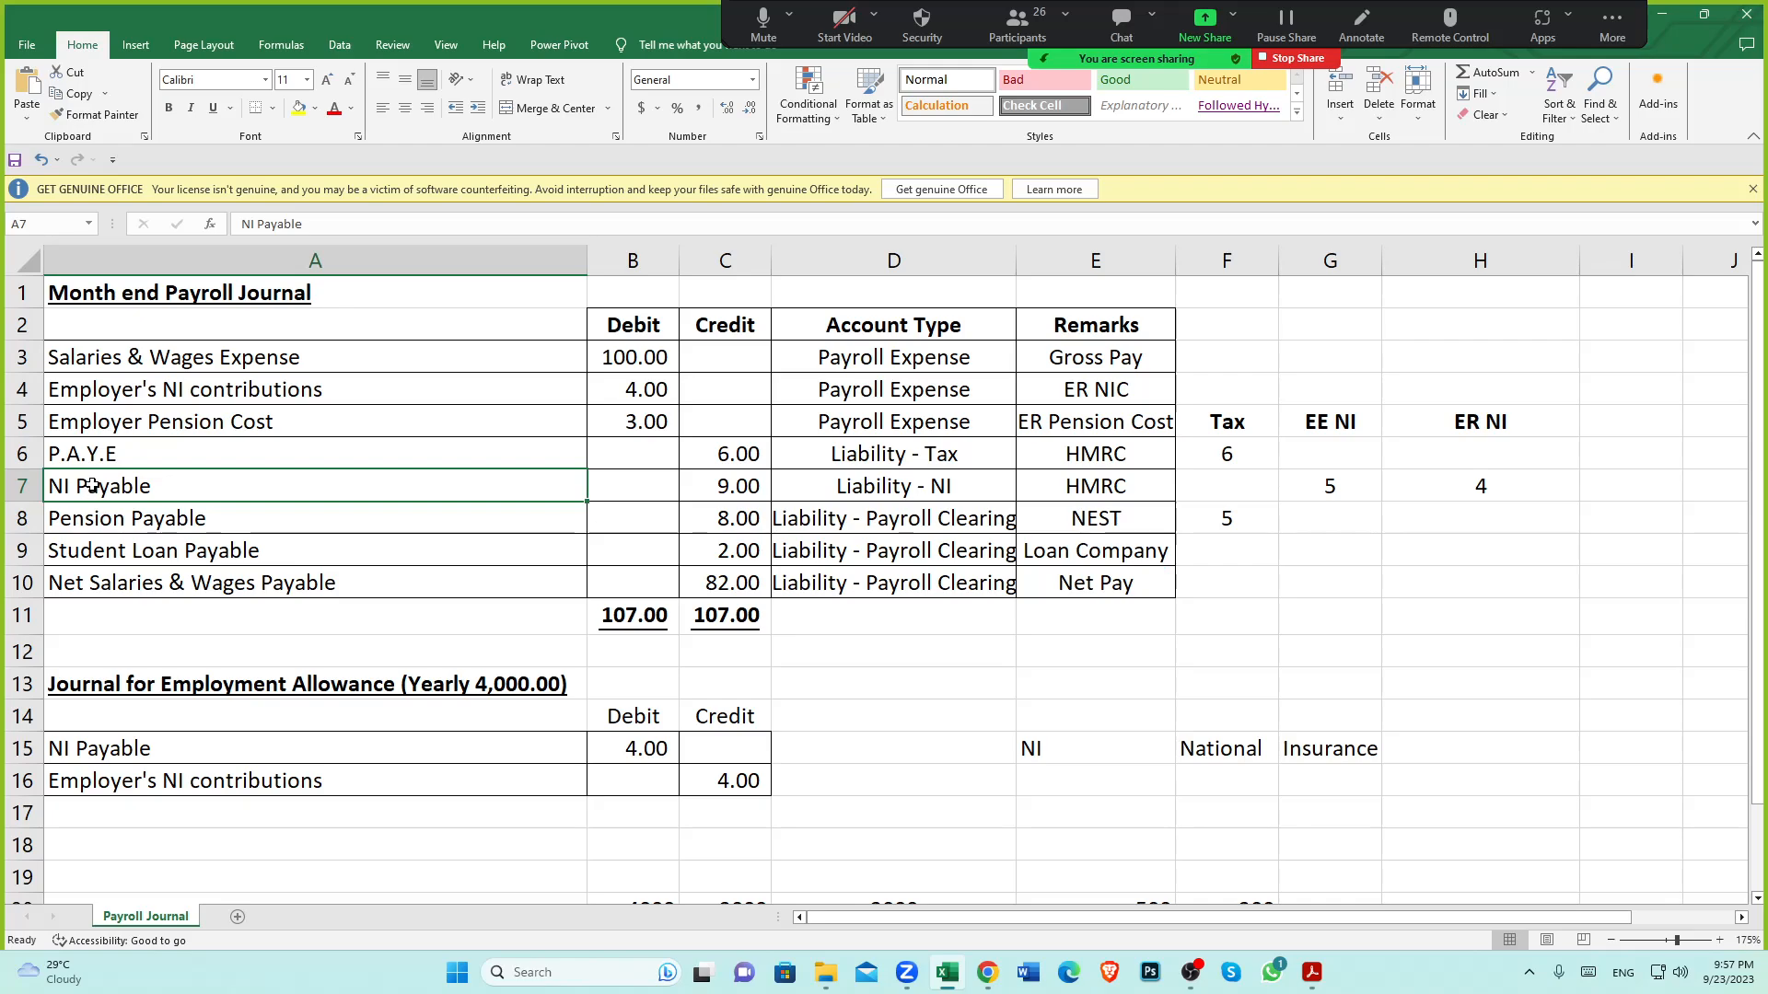
Switch back to Xero, open the tide account's bank statements and search the statement lines for "hmrc"
click(988, 974)
scroll(864, 747, up, 2)
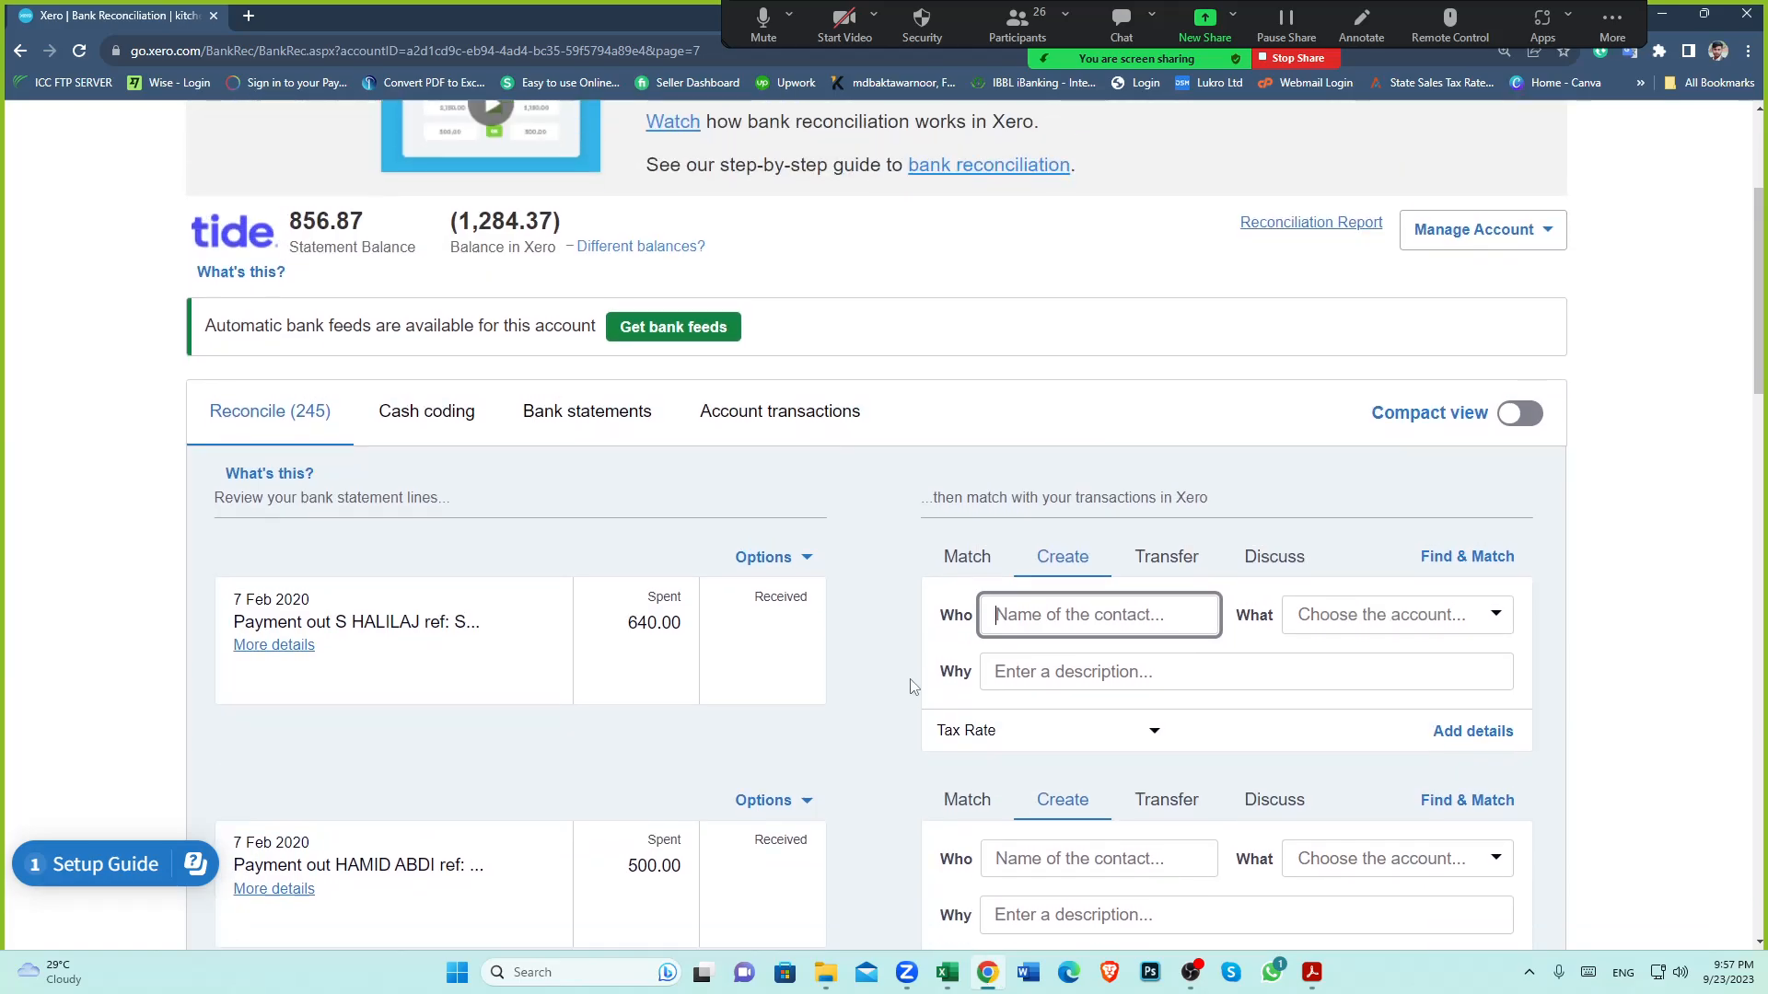
scroll(645, 414, down, 1)
click(581, 360)
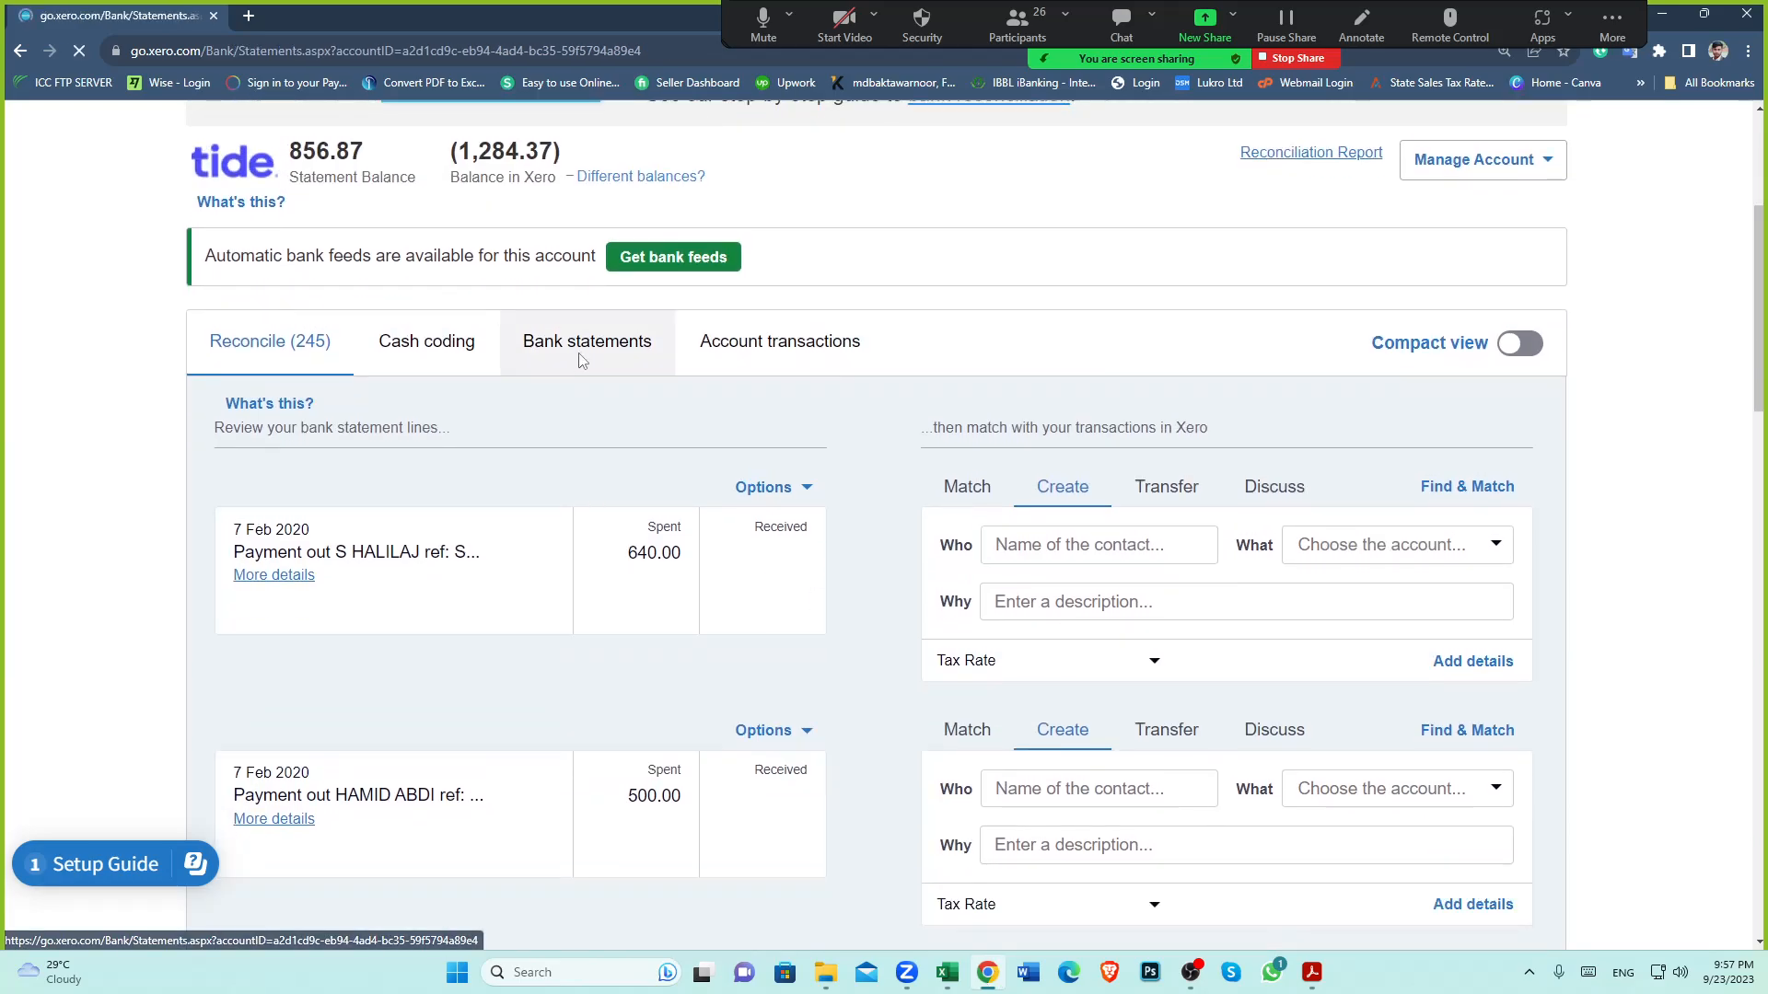
click(1632, 631)
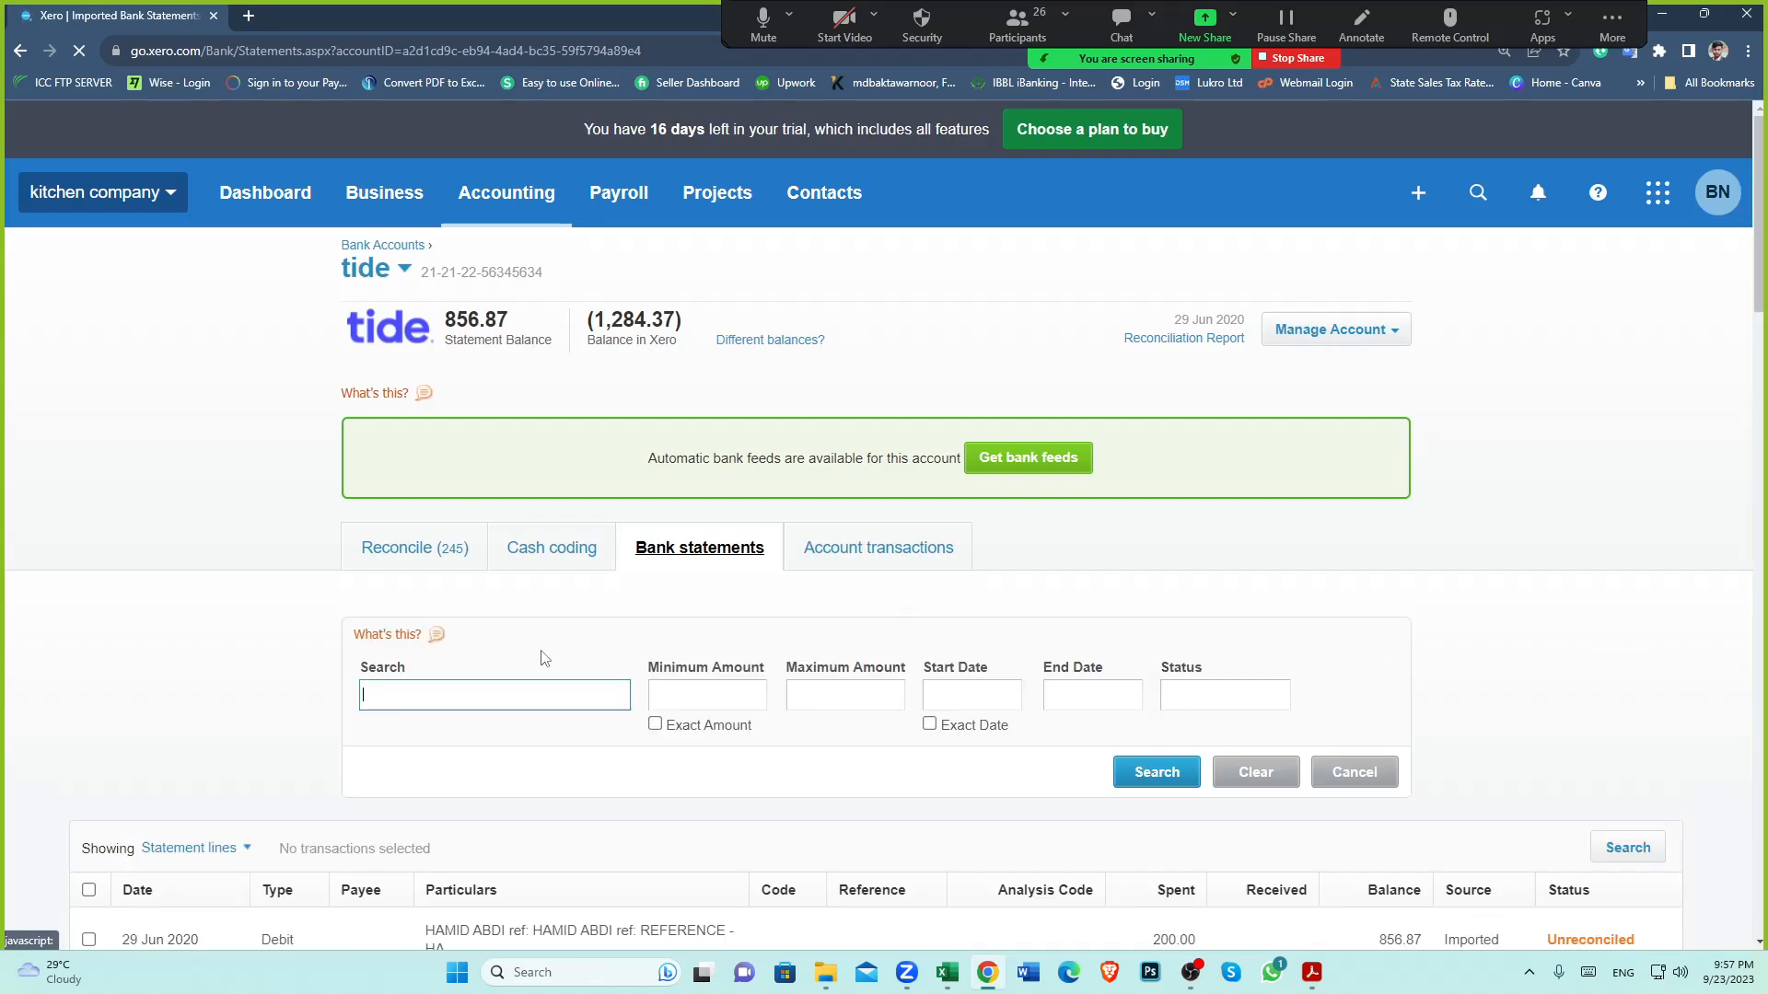
click(497, 692)
text(hmr)
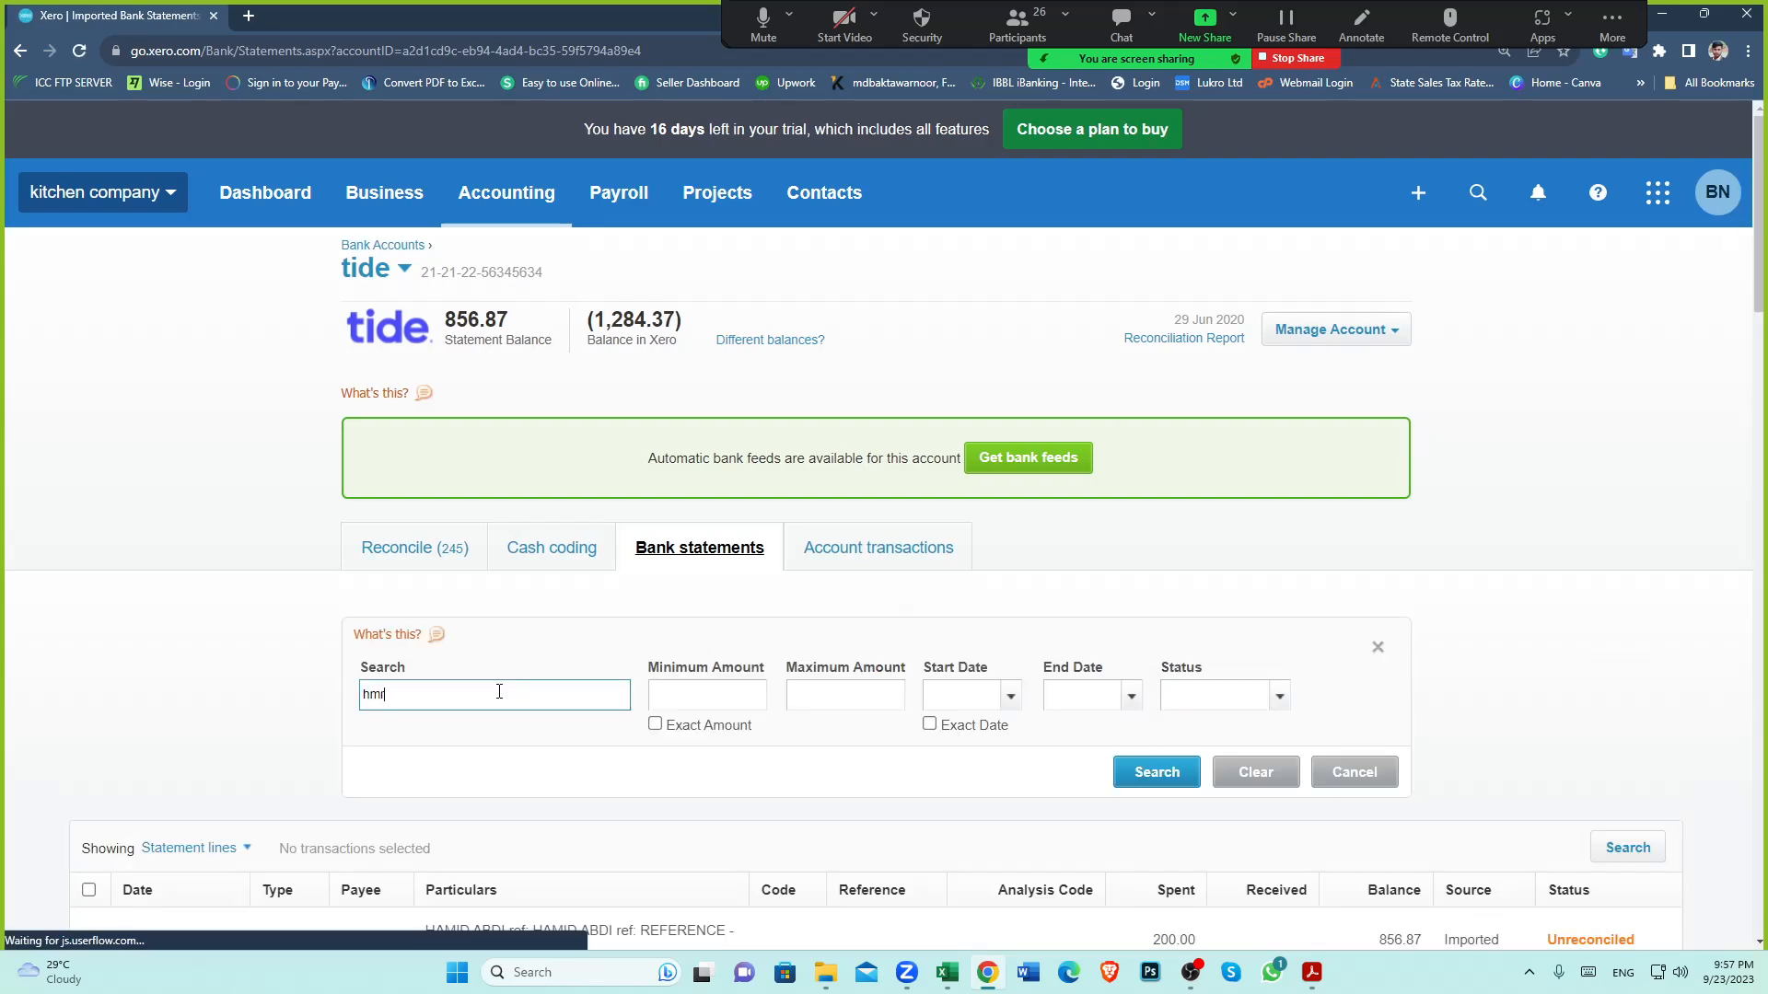
text(c)
key(Return)
scroll(757, 702, down, 5)
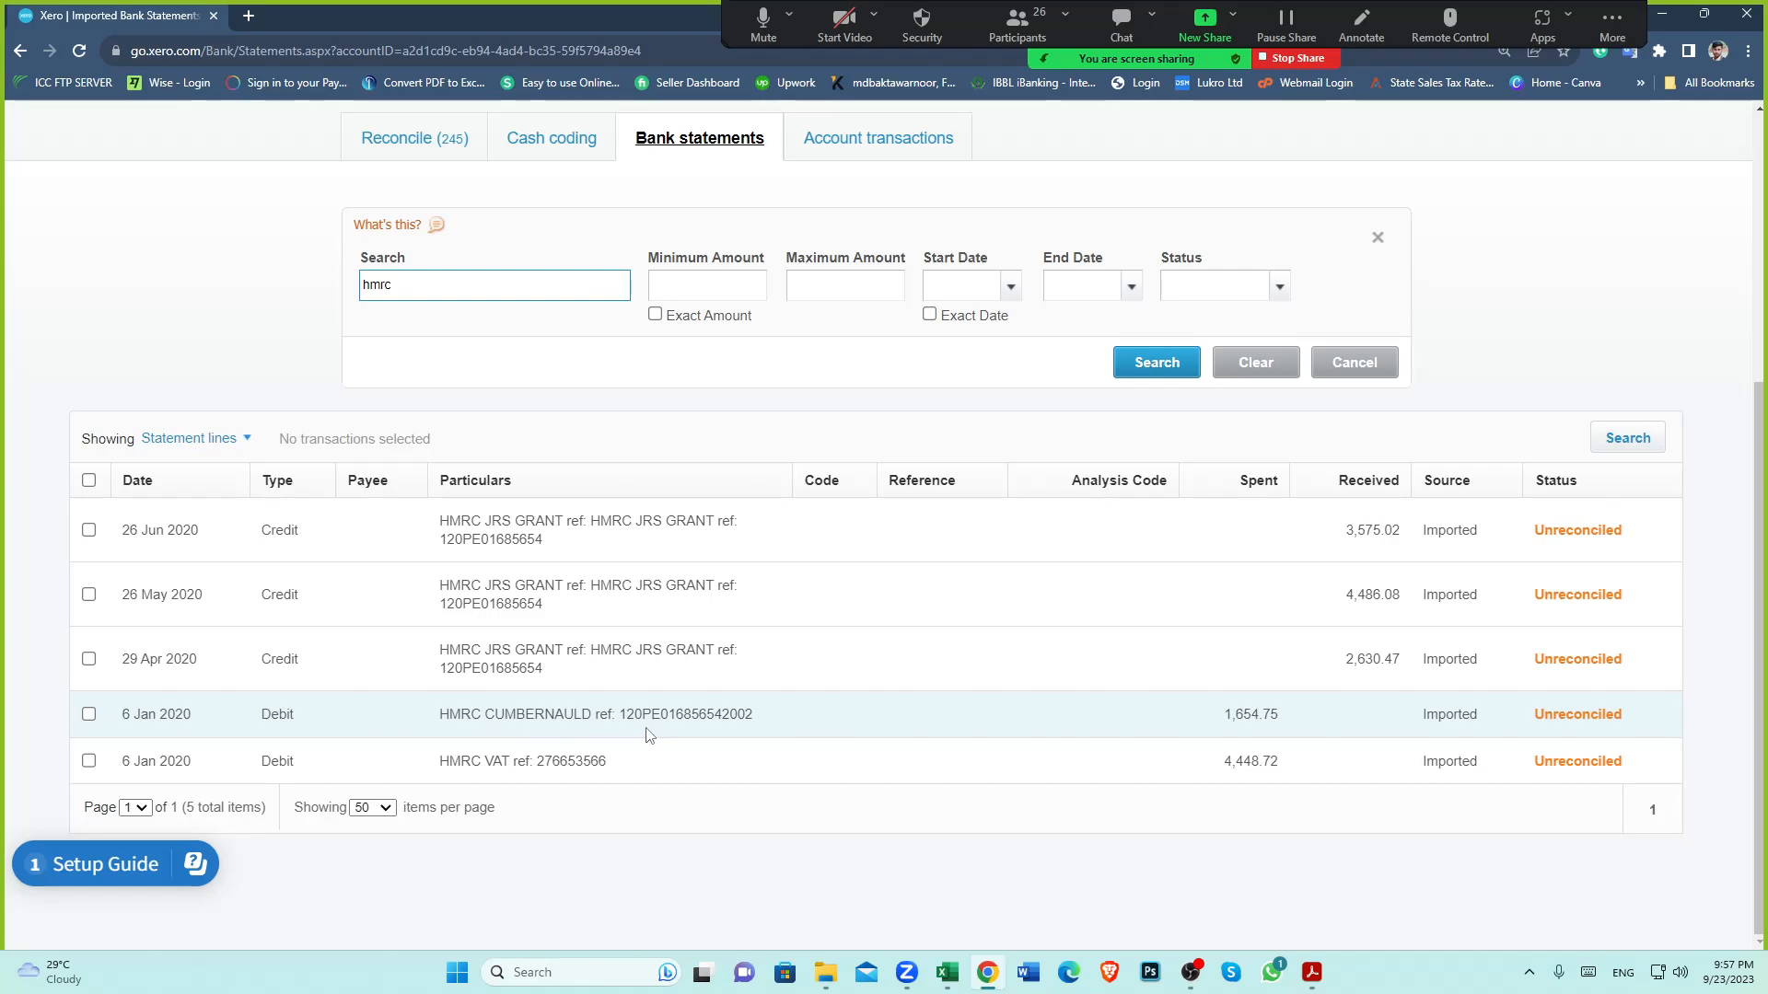
Examine the payment reference on the 6 Jan 2020 HMRC CUMBERNAULD statement line
drag(620, 718, 642, 719)
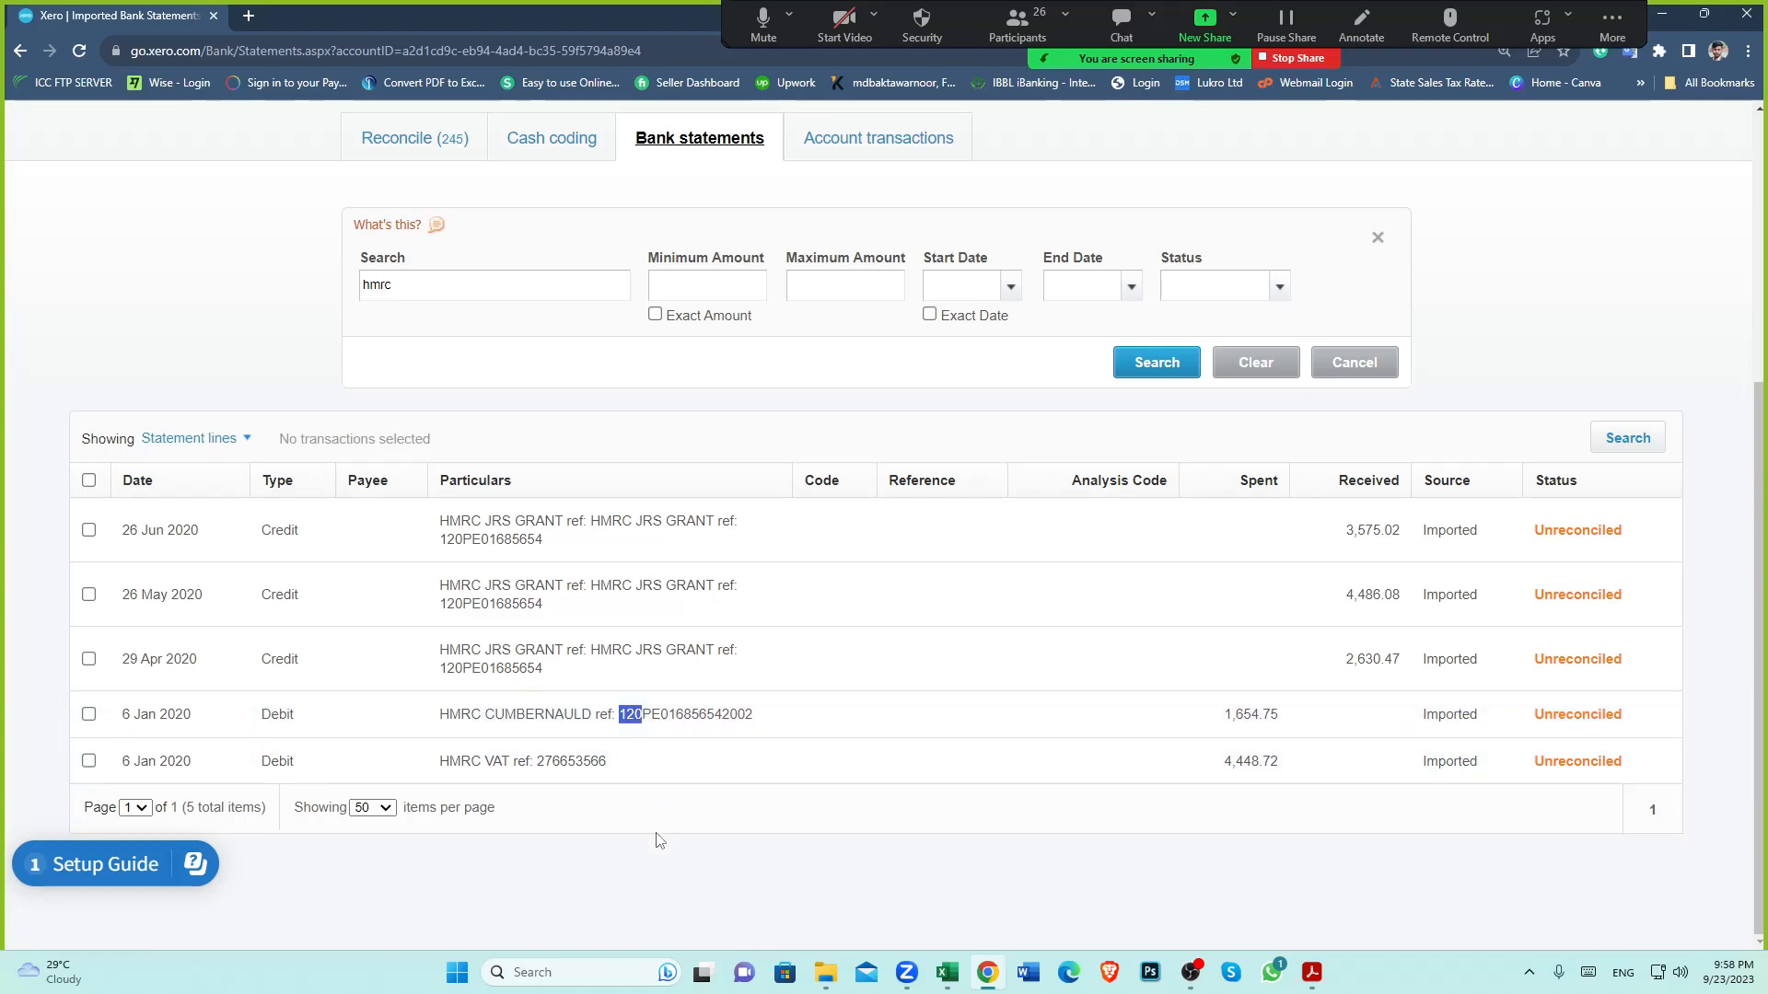
click(659, 752)
drag(619, 722, 756, 724)
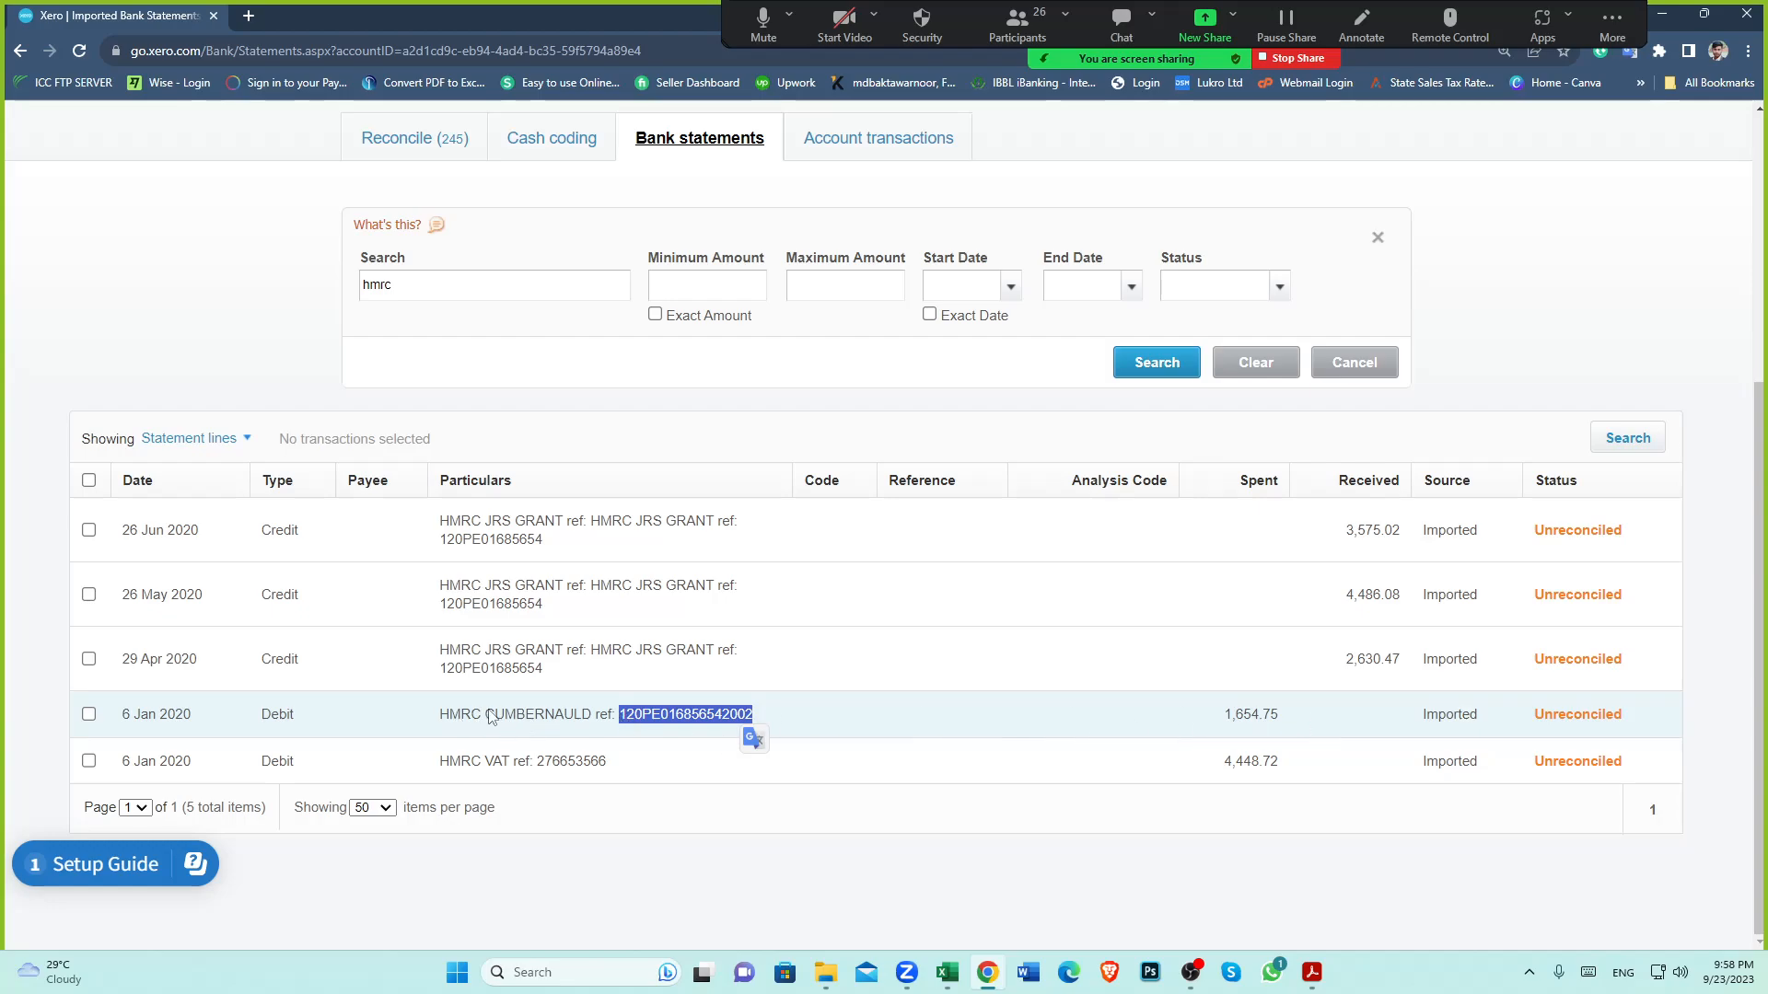
Switch to the Lloyds Business account's bank statements and search the statement lines for "hmrc"
scroll(490, 717, up, 3)
click(405, 136)
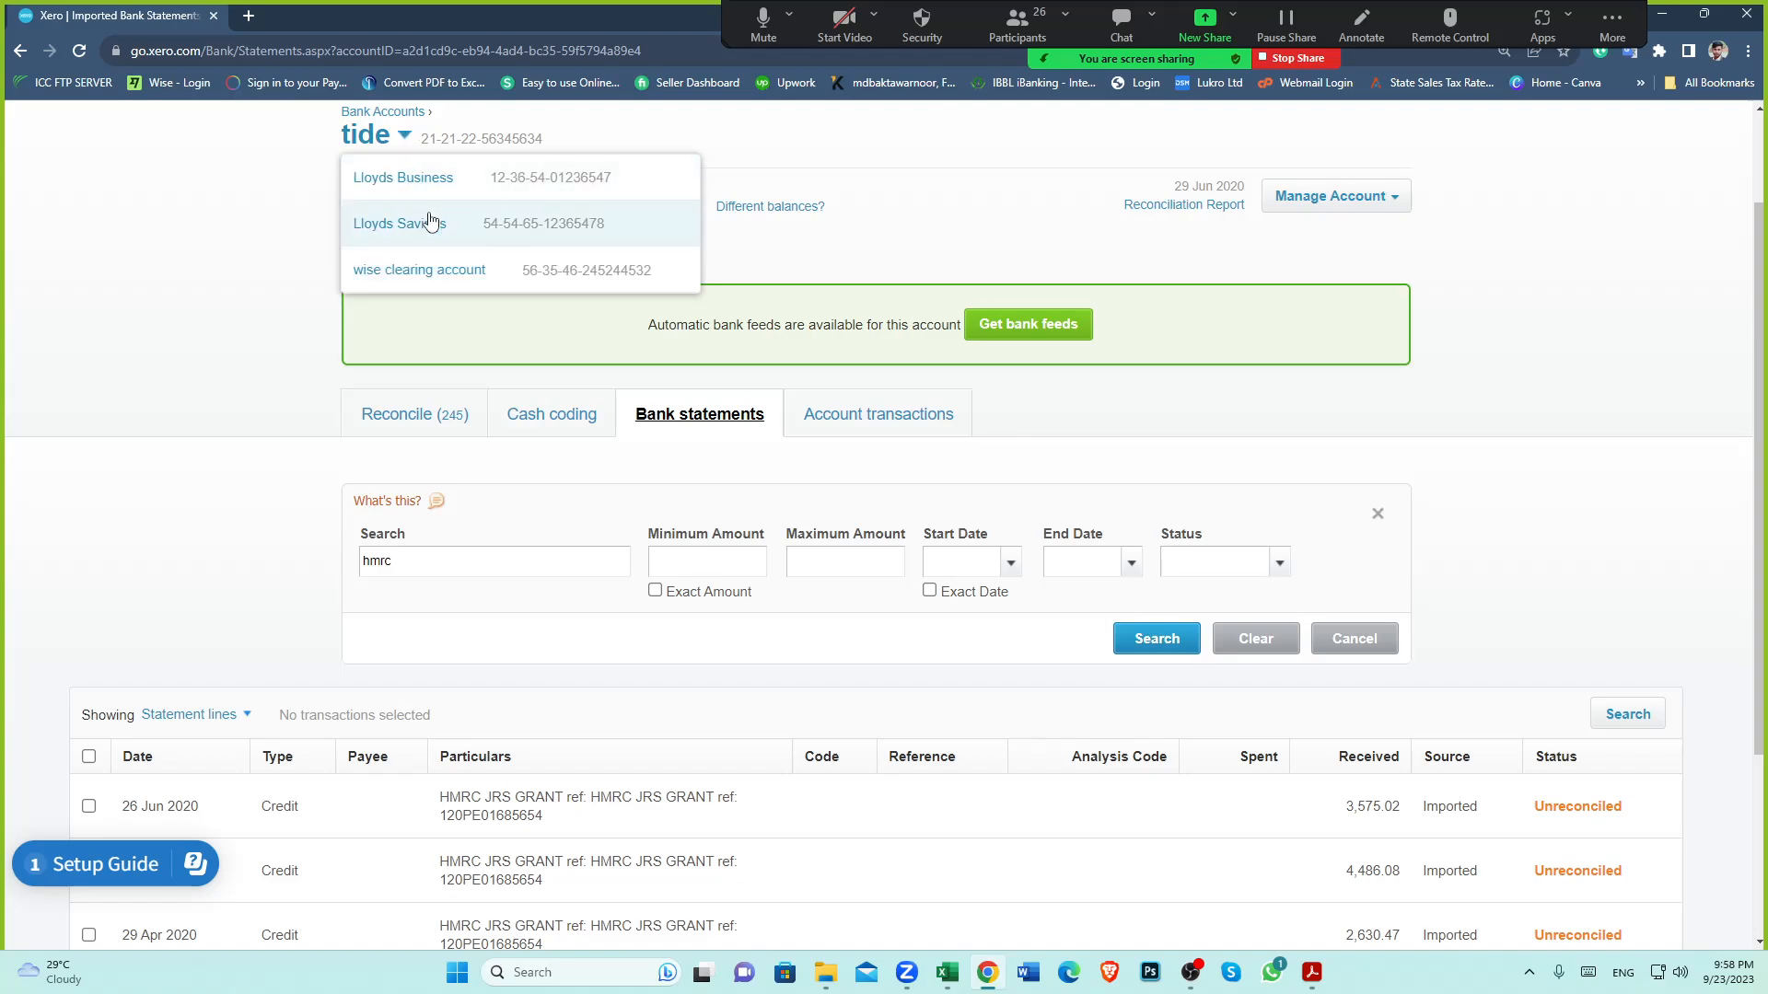
click(396, 178)
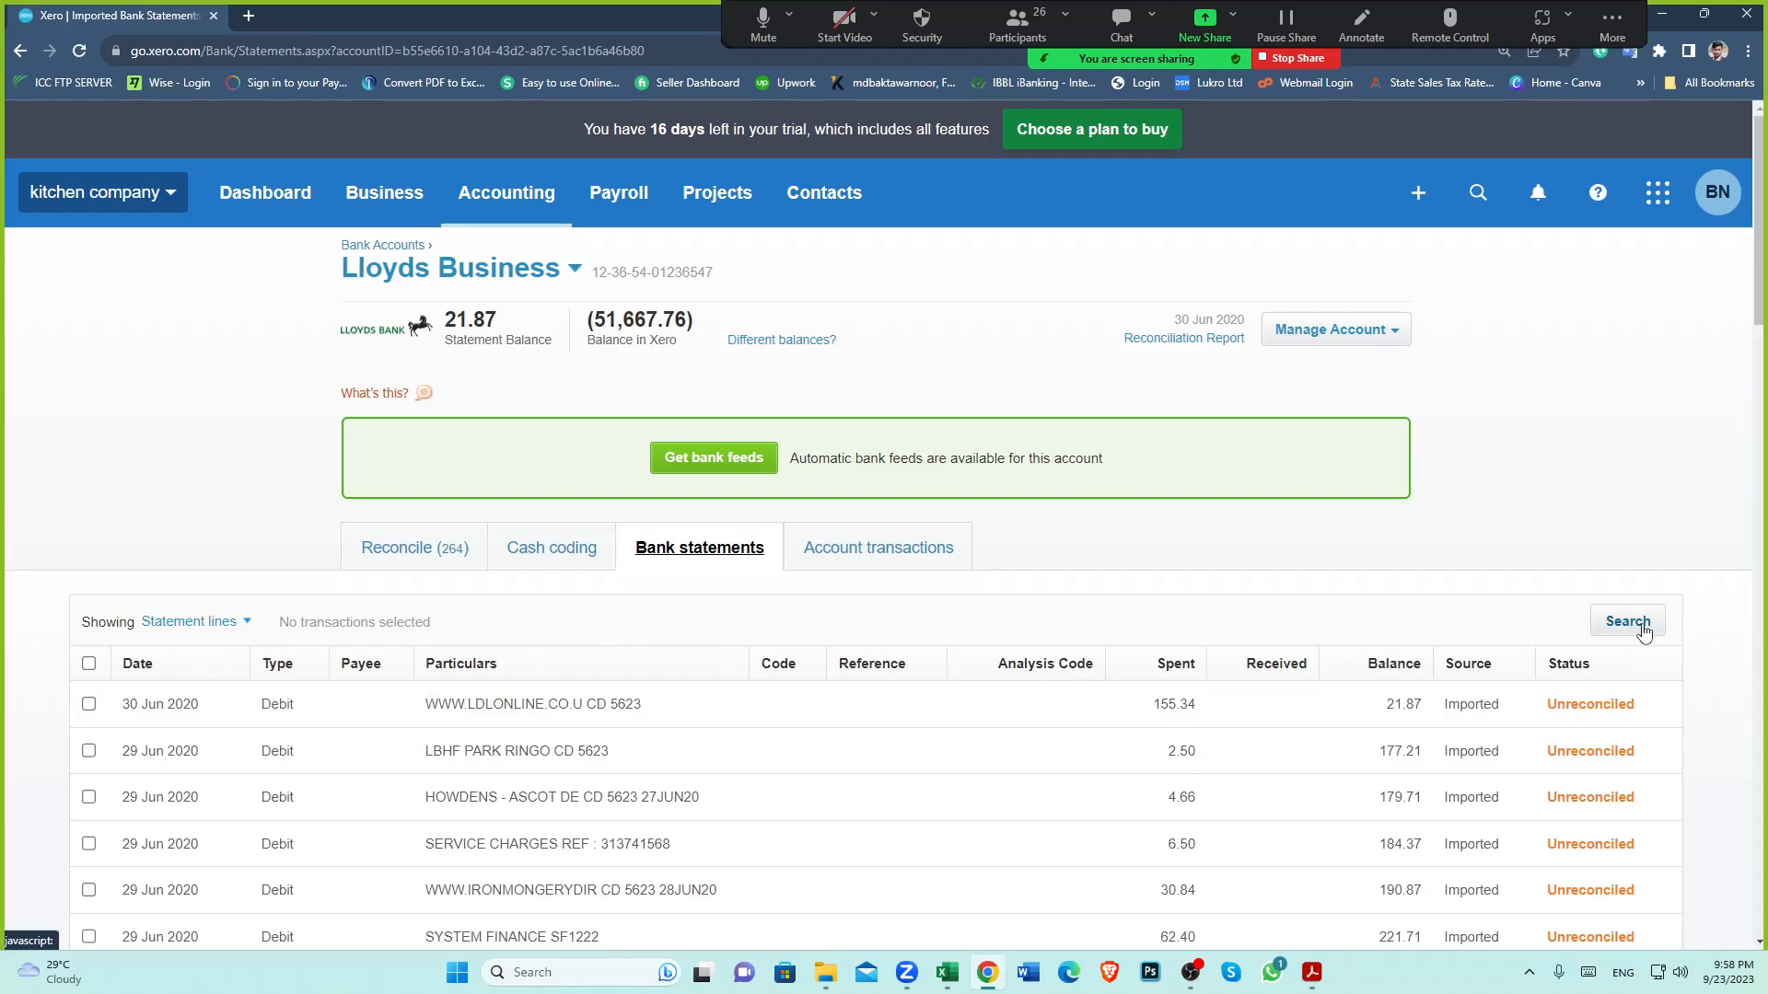
click(1627, 621)
text(h)
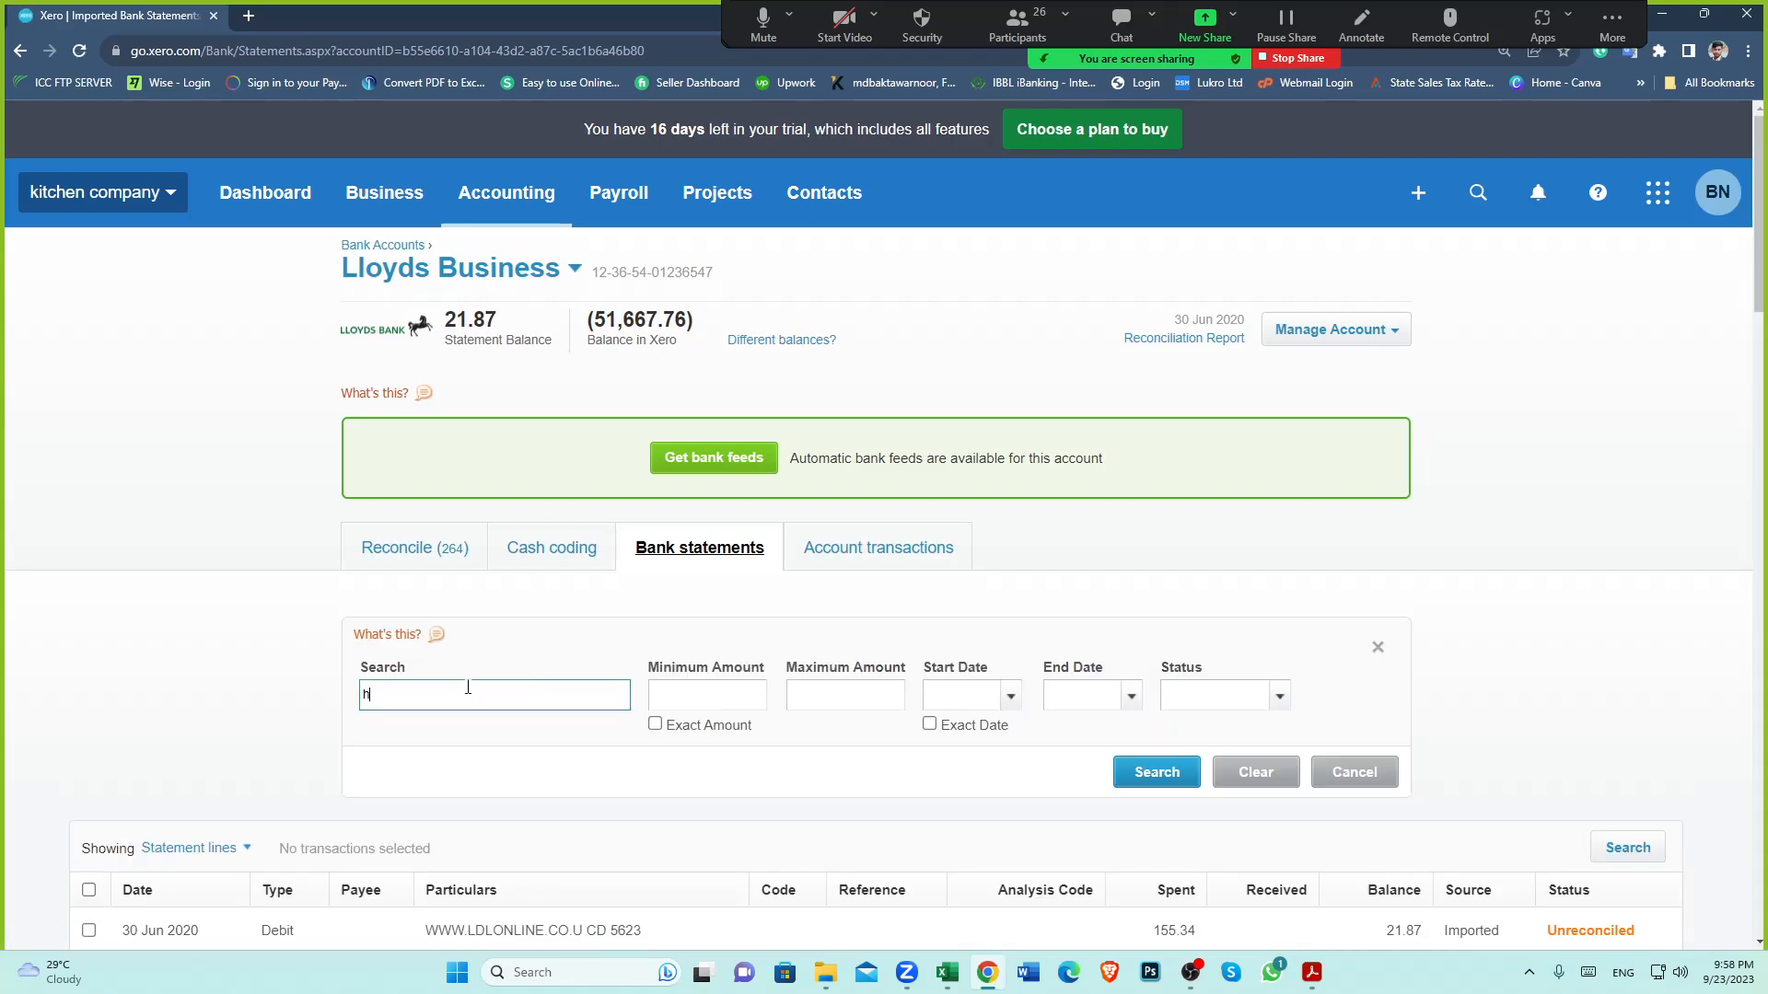
text(mrc)
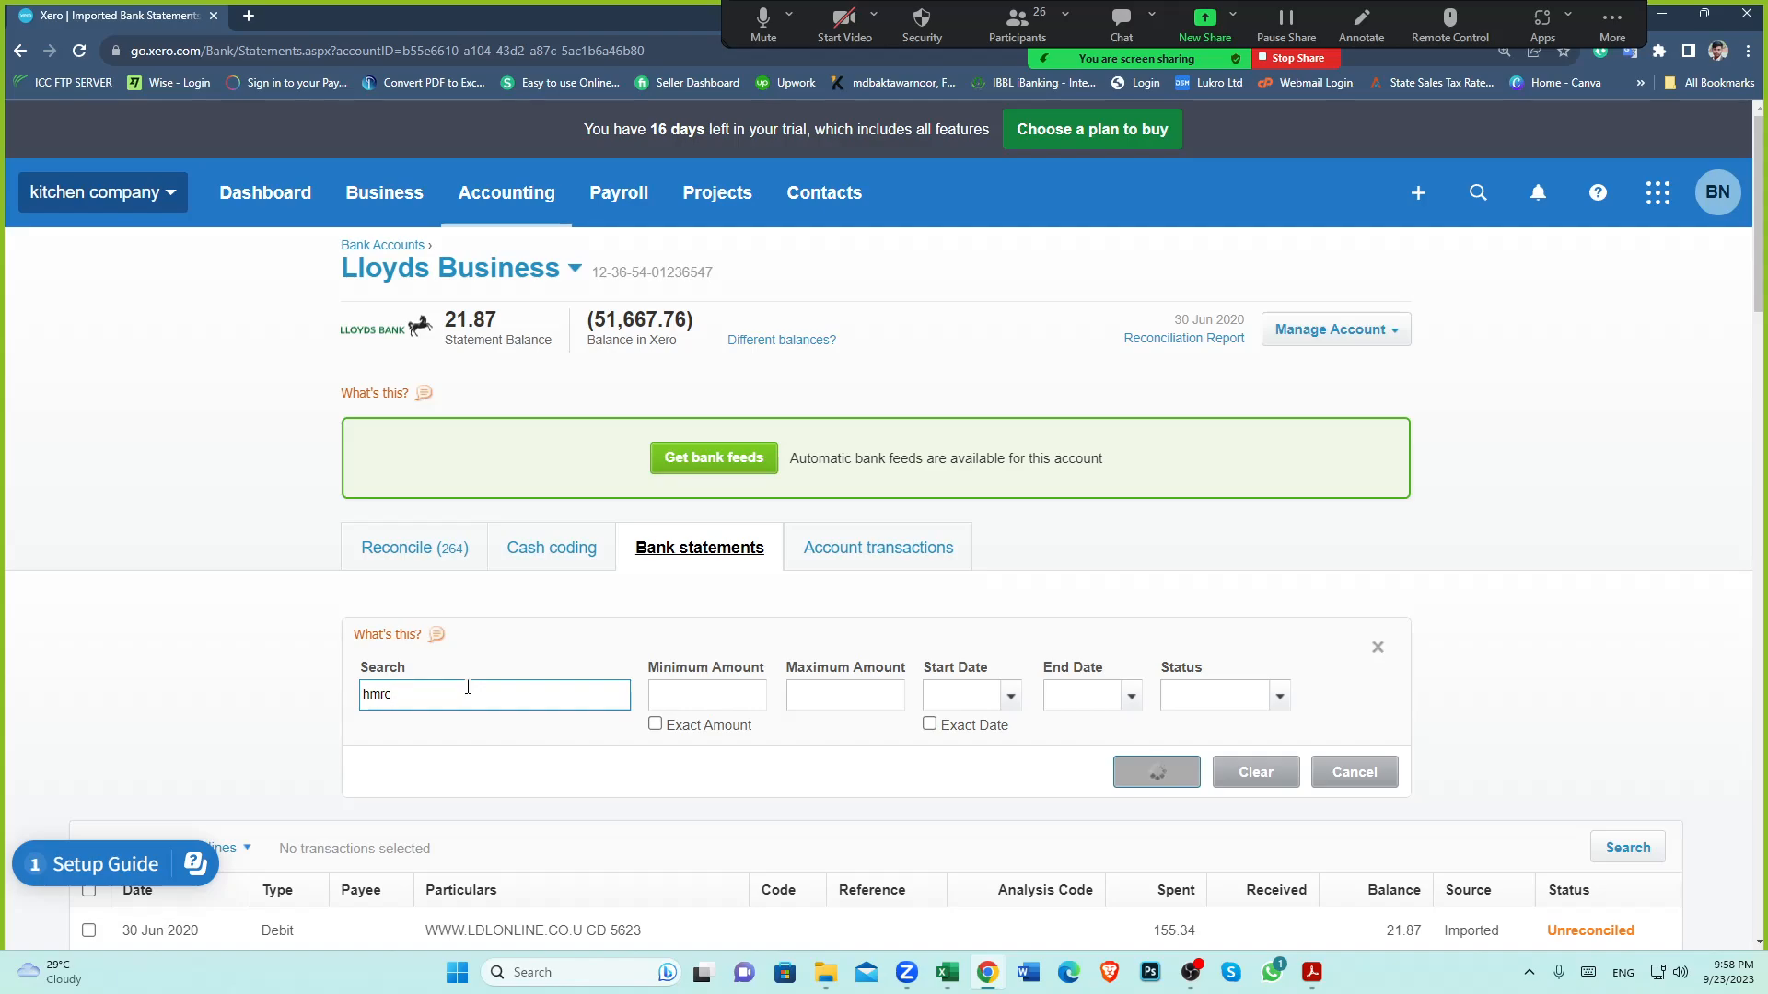
key(Return)
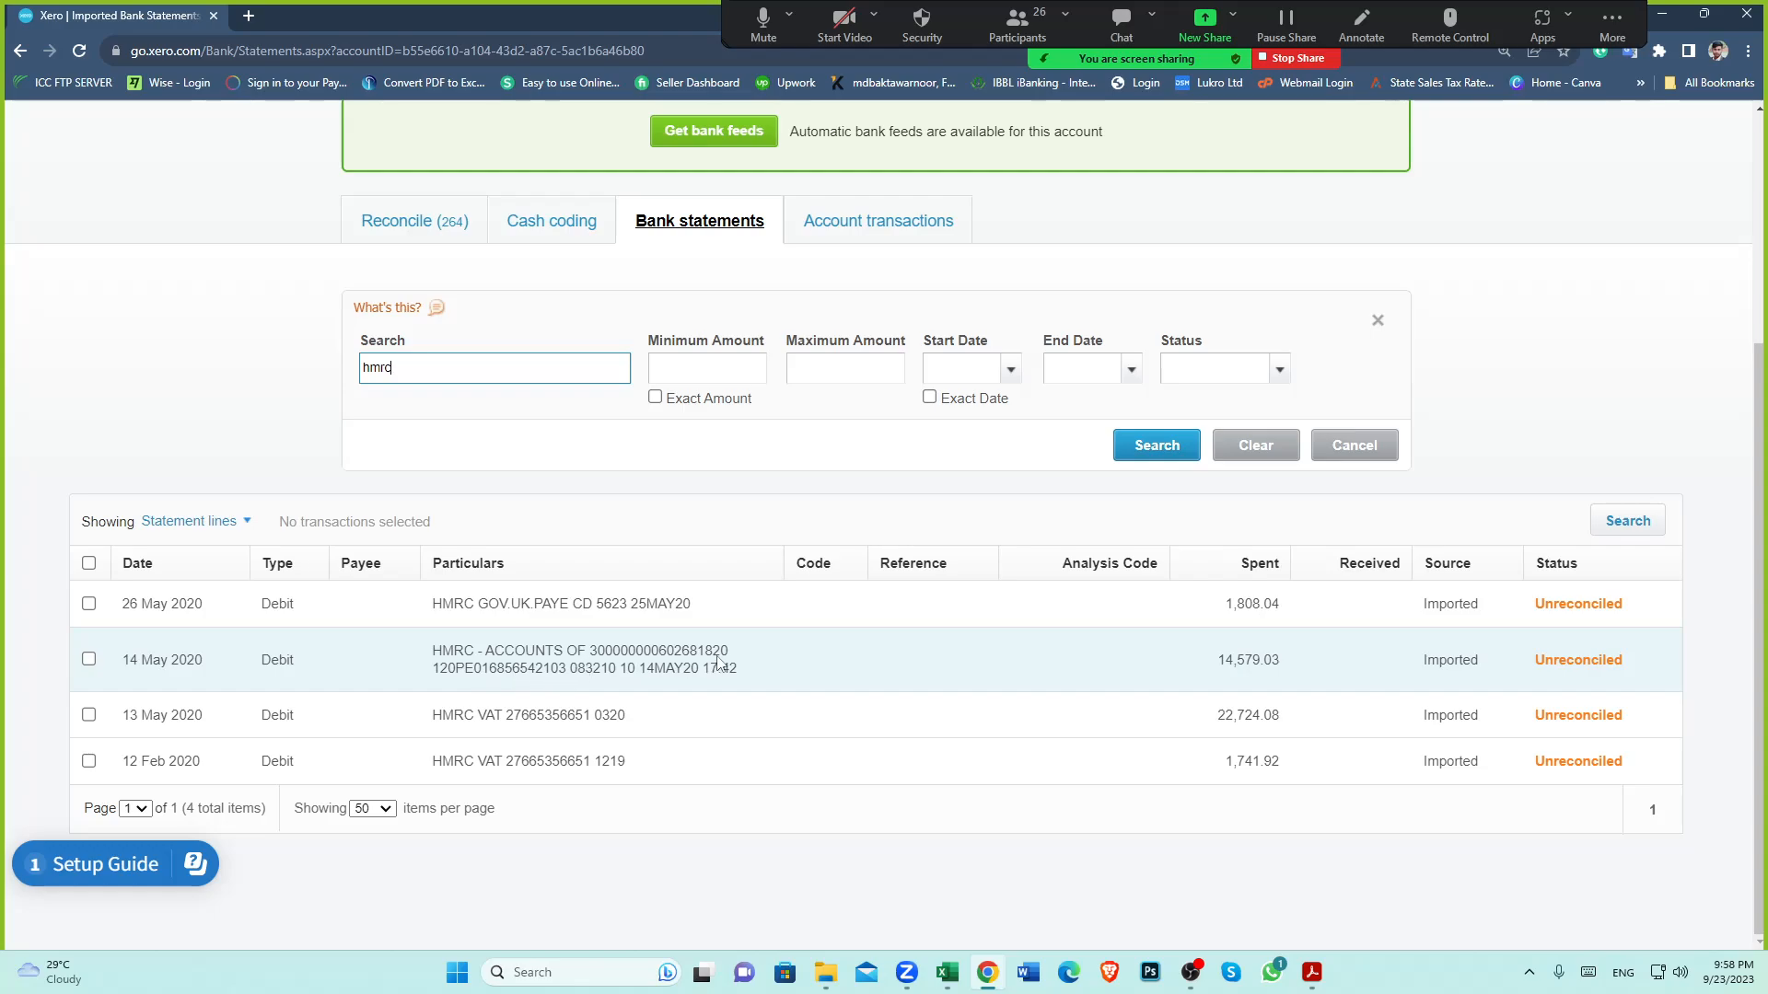
Examine the payee and payment reference on the 14 May 2020 HMRC statement line
drag(433, 669, 473, 678)
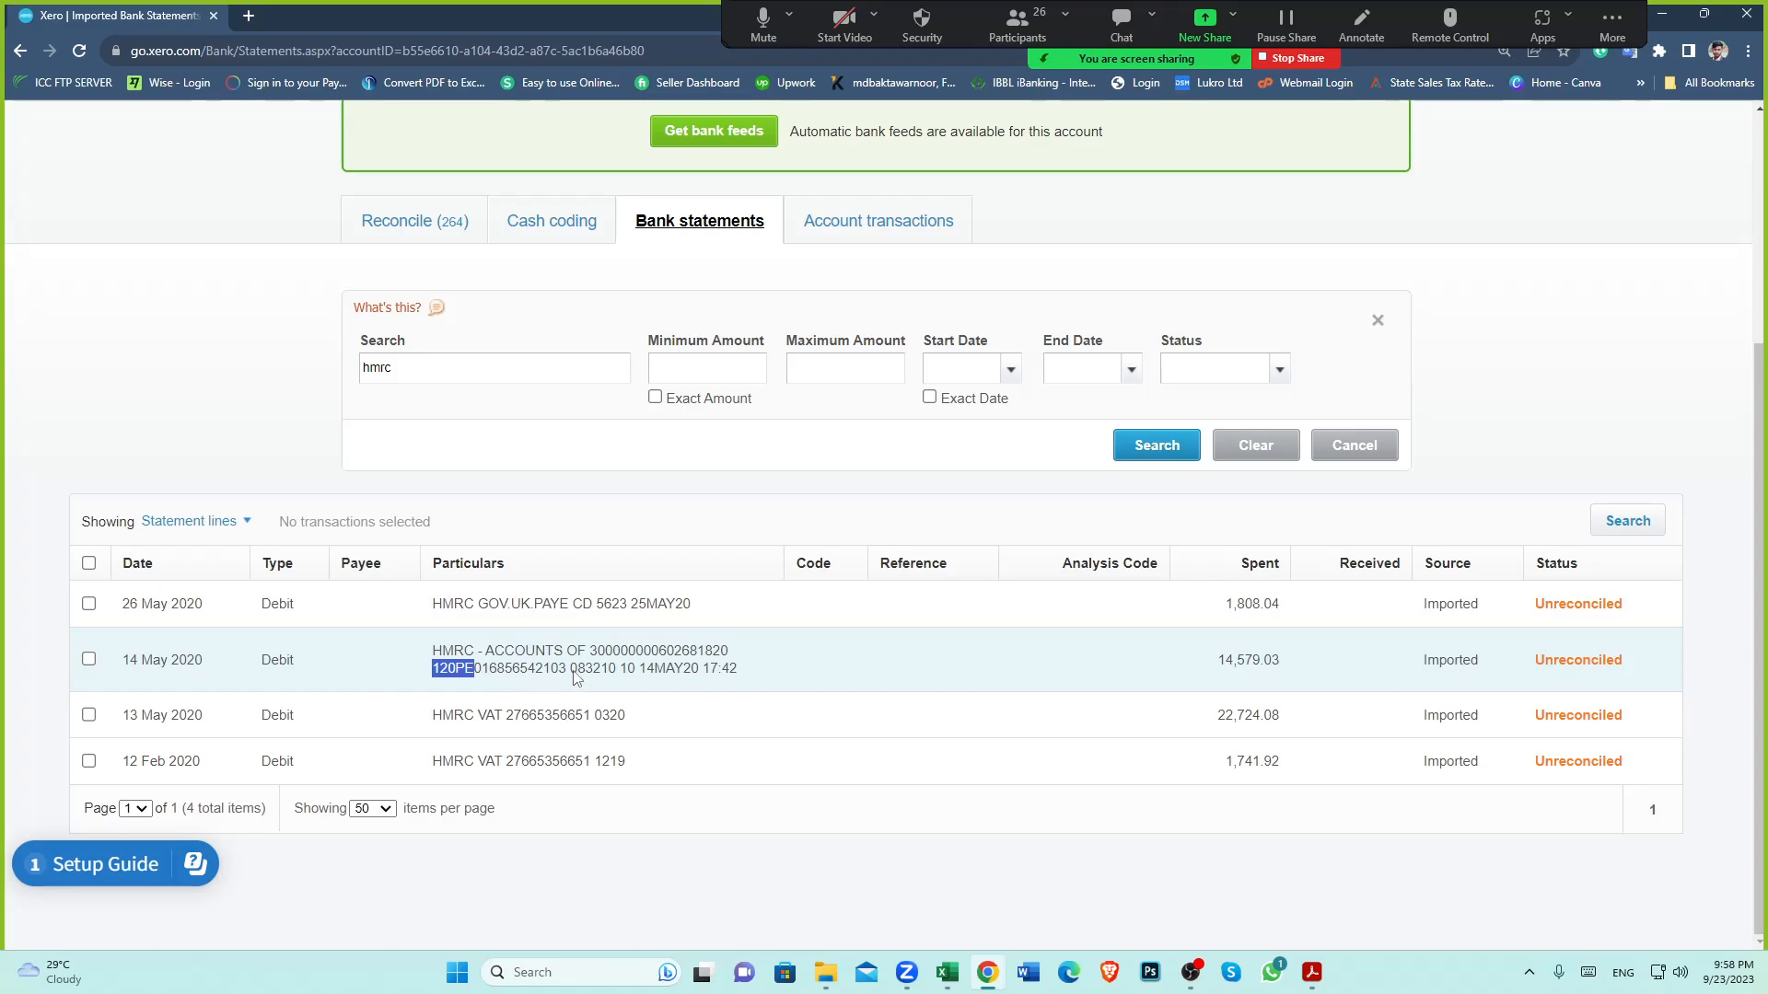
click(502, 672)
drag(432, 670, 480, 677)
drag(432, 651, 476, 654)
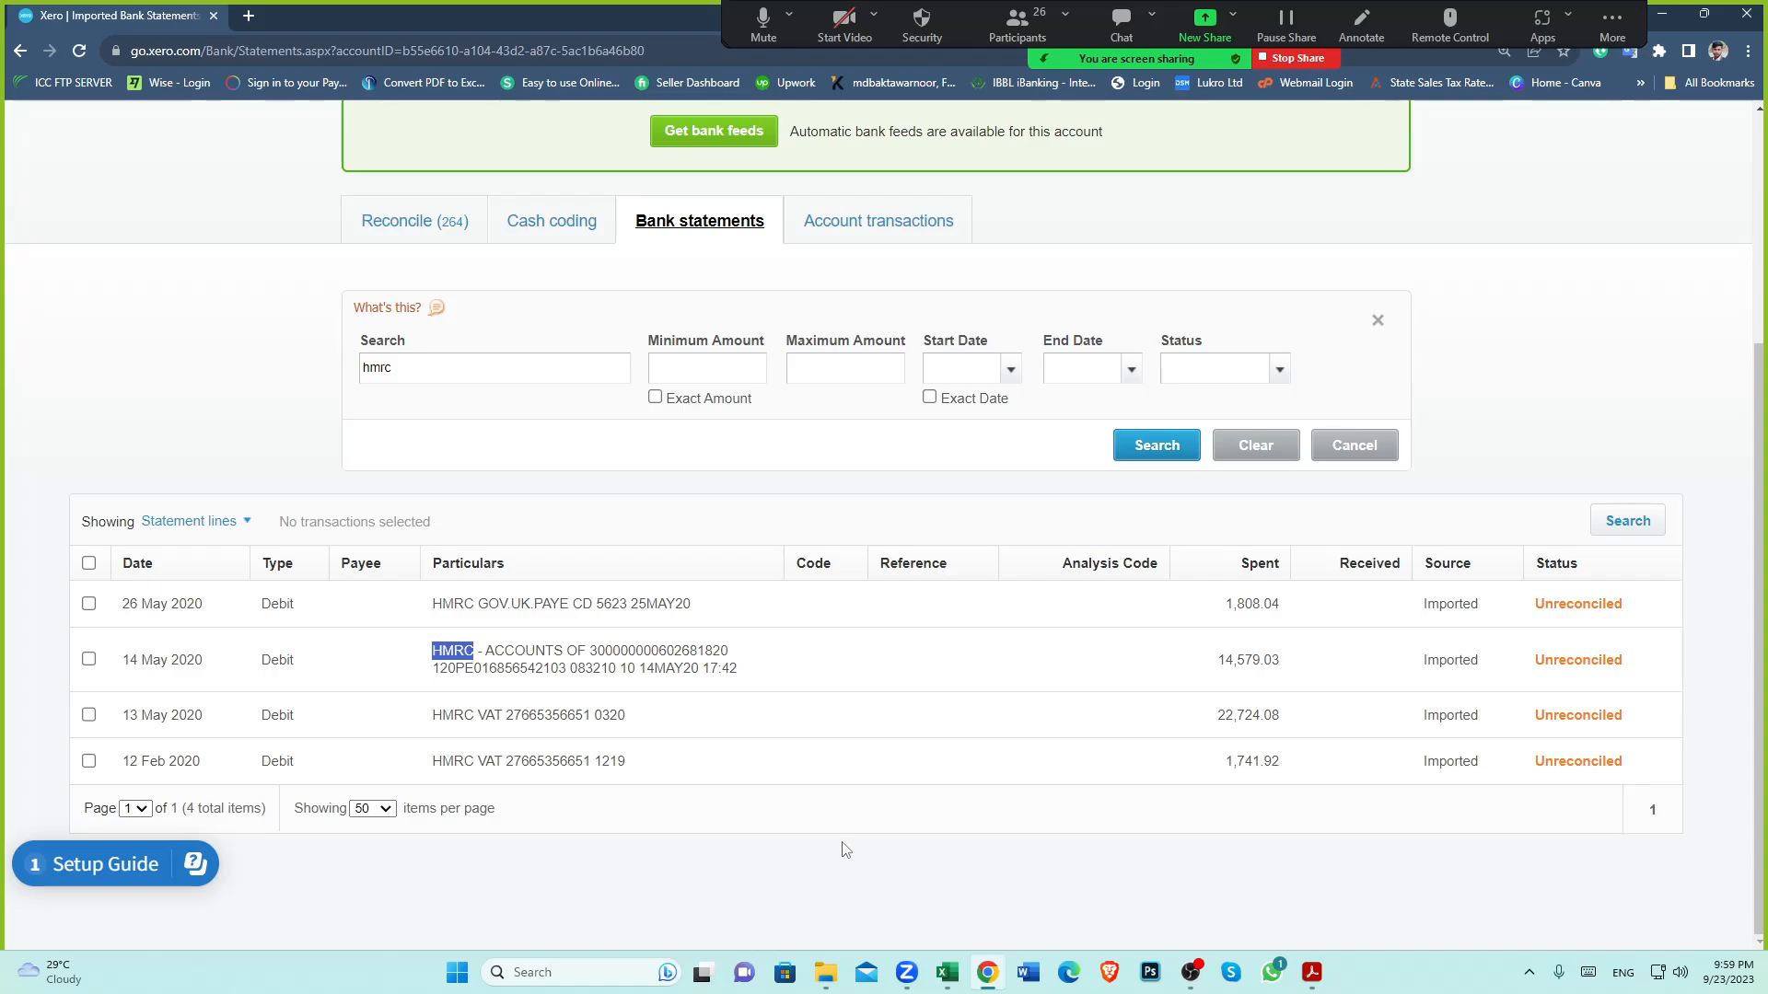
Switch the bank statements page from the Lloyds Business account back to the tide account
scroll(845, 849, up, 3)
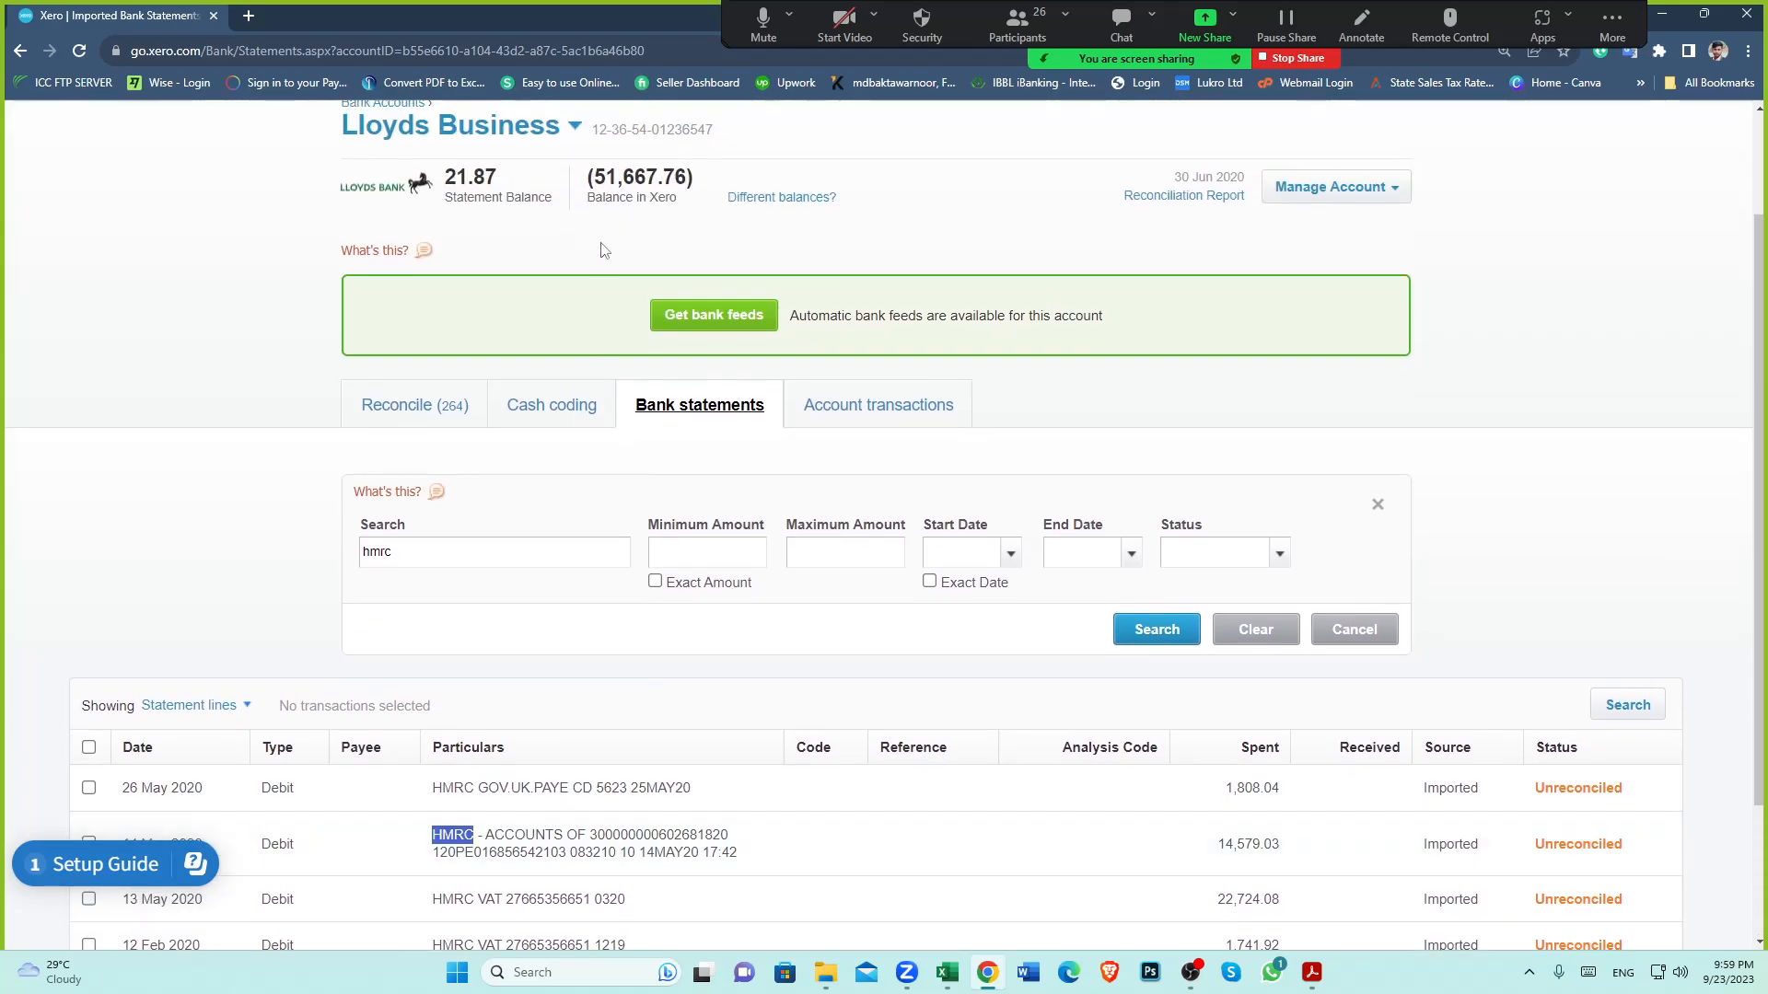
click(571, 126)
click(407, 180)
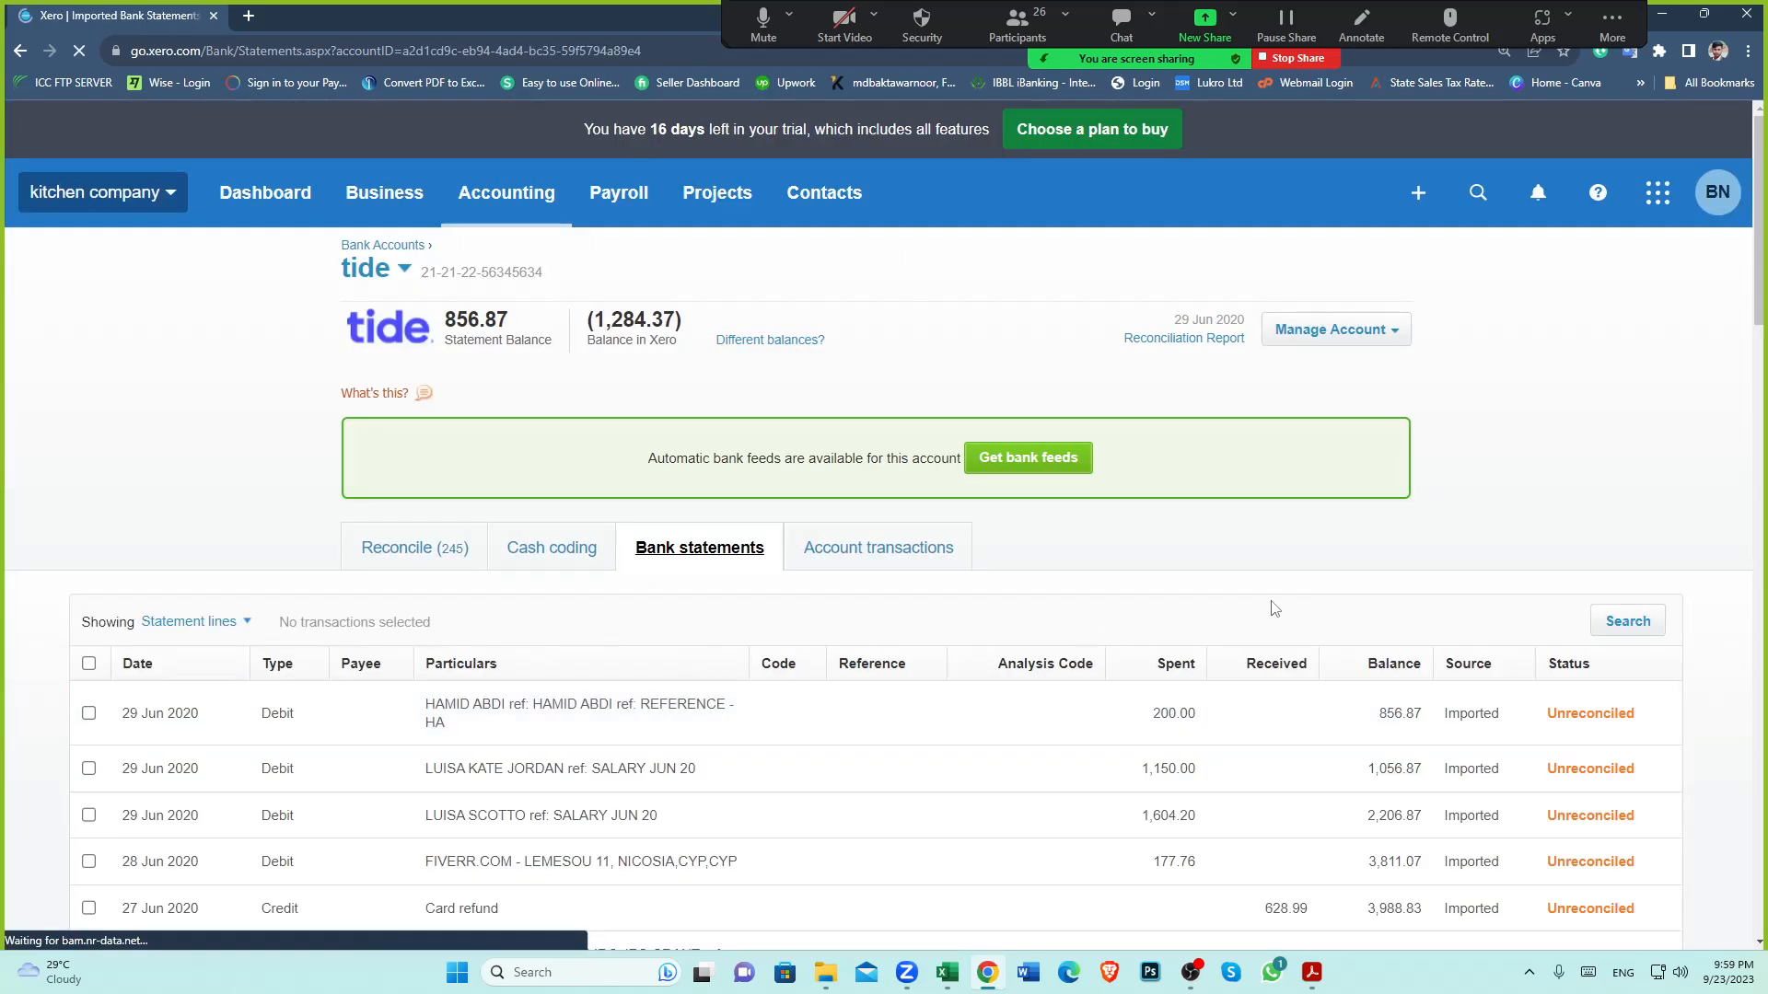
Search the tide account's bank statement lines for "hmrc"
click(1623, 623)
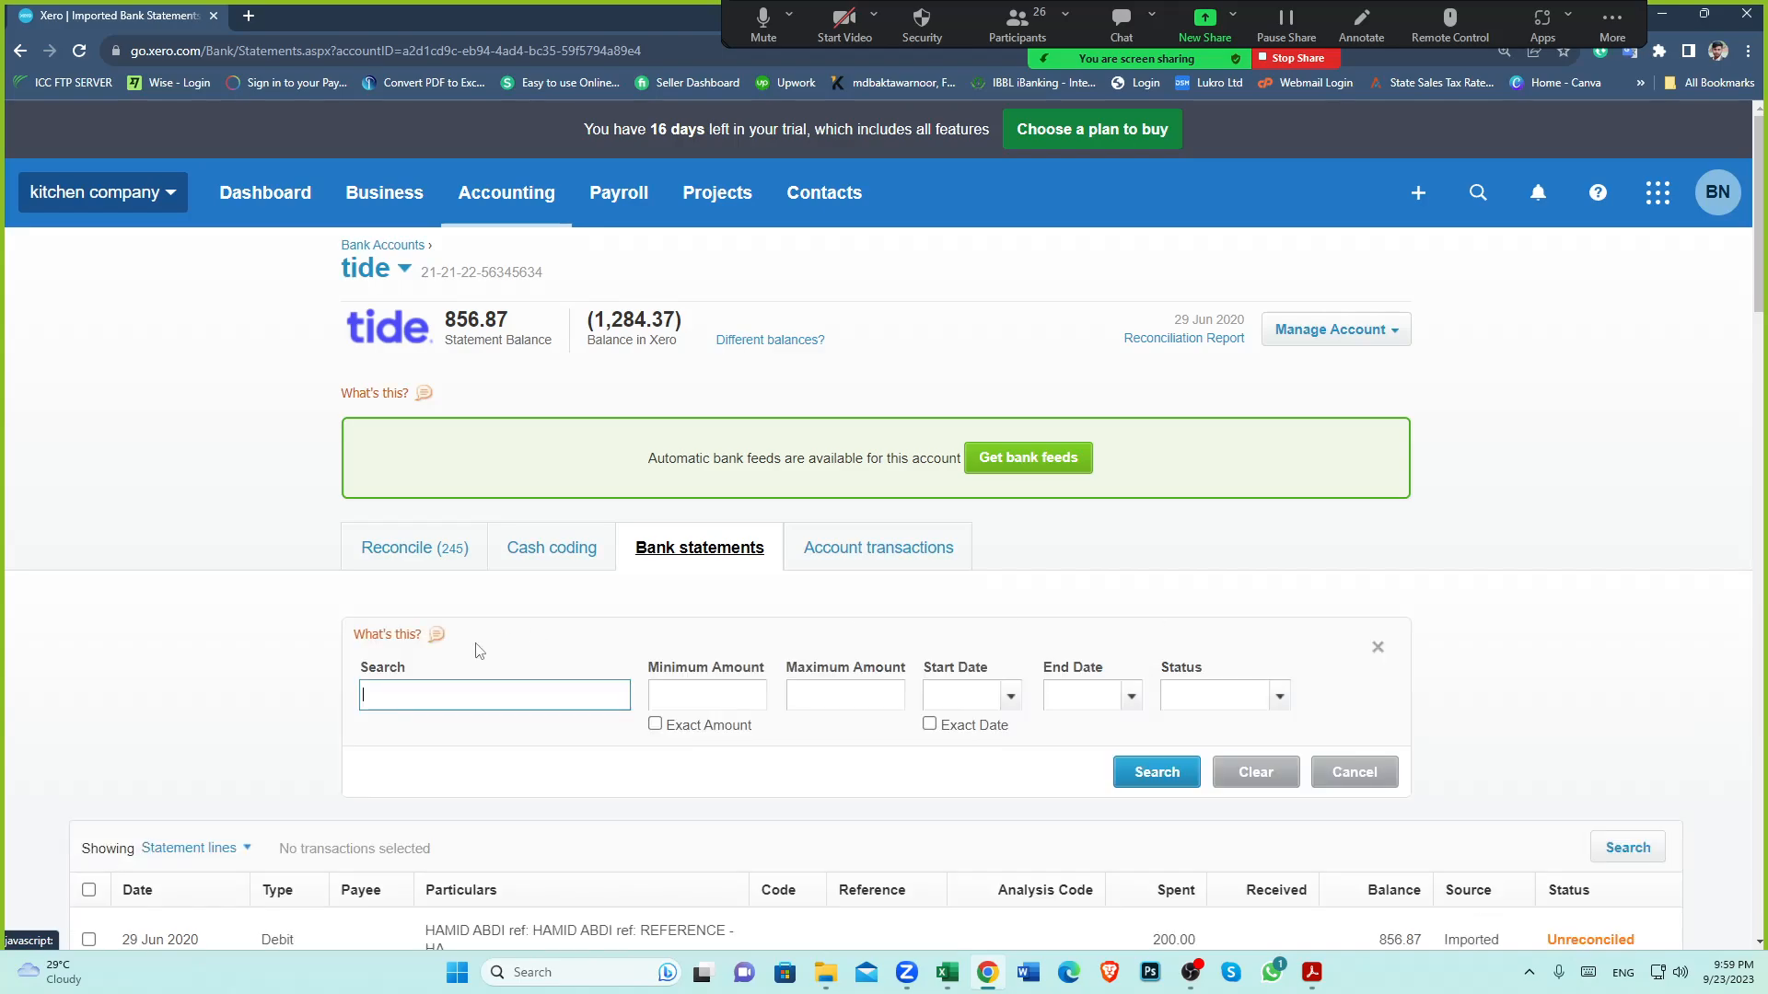
text(hmrc)
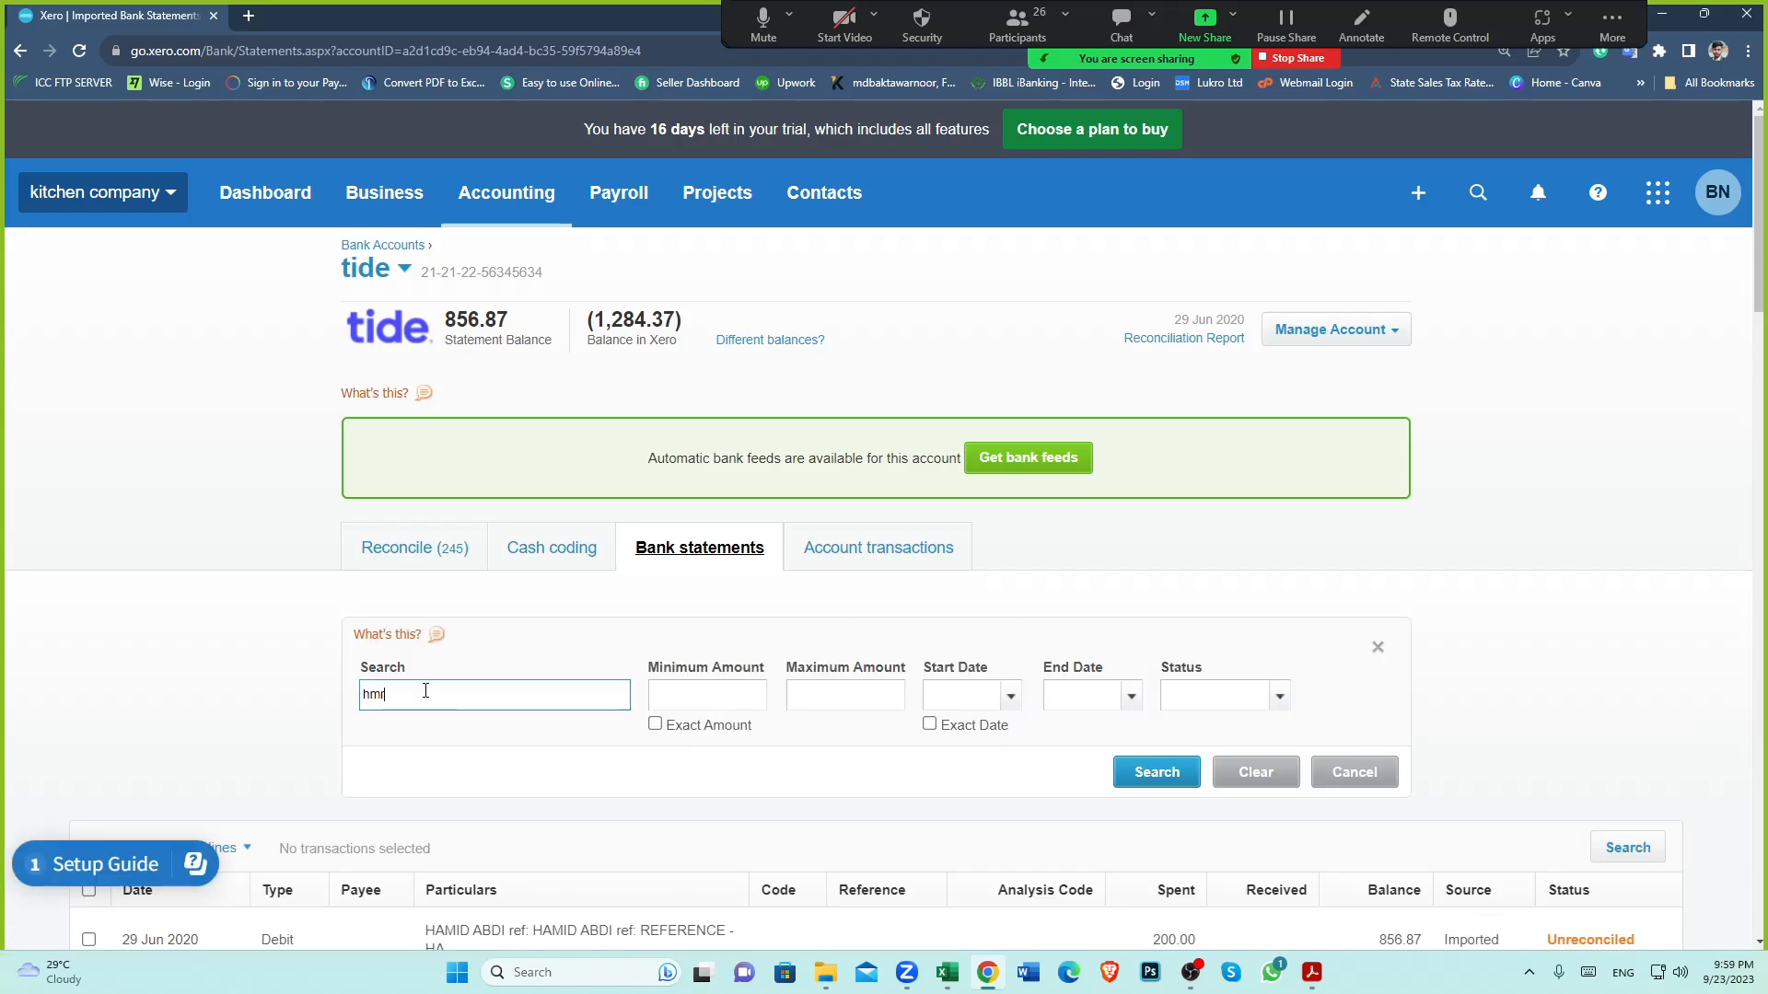
key(Return)
scroll(730, 727, down, 1)
scroll(731, 728, down, 4)
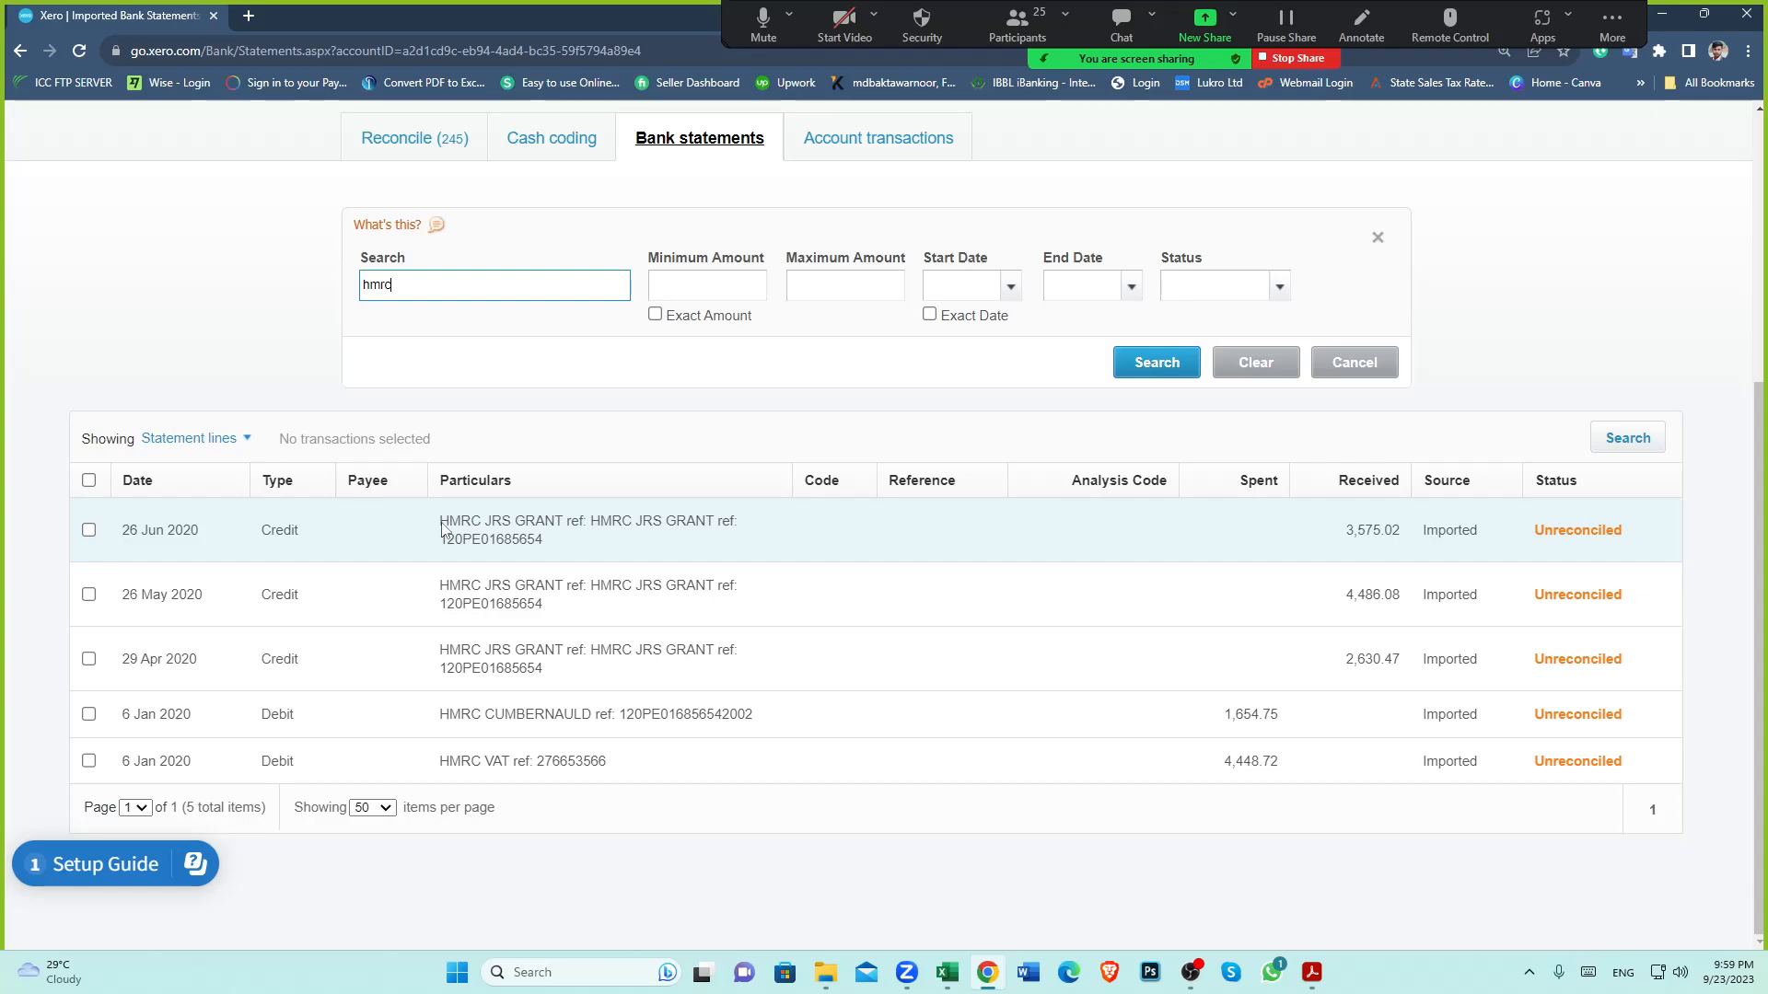
Copy the text "HMRC JRS GRANT" from the particulars of the 26 Jun 2020 statement line
drag(440, 525, 566, 528)
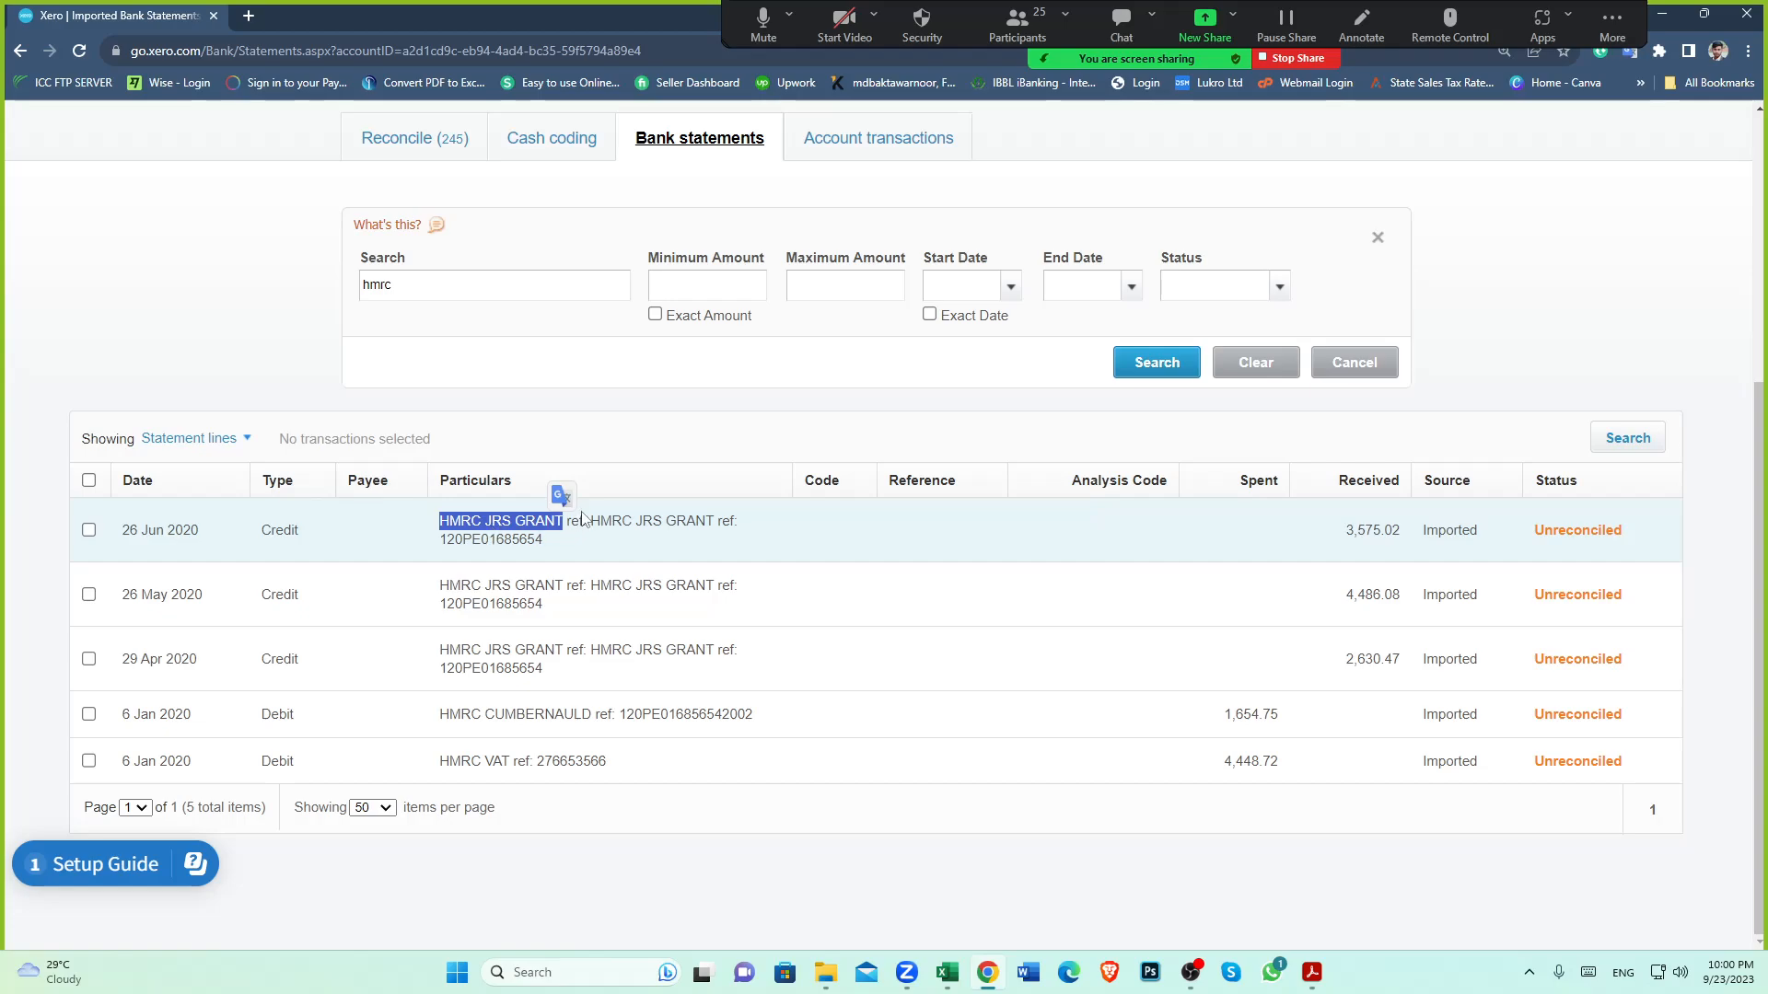
right_click(516, 522)
click(561, 543)
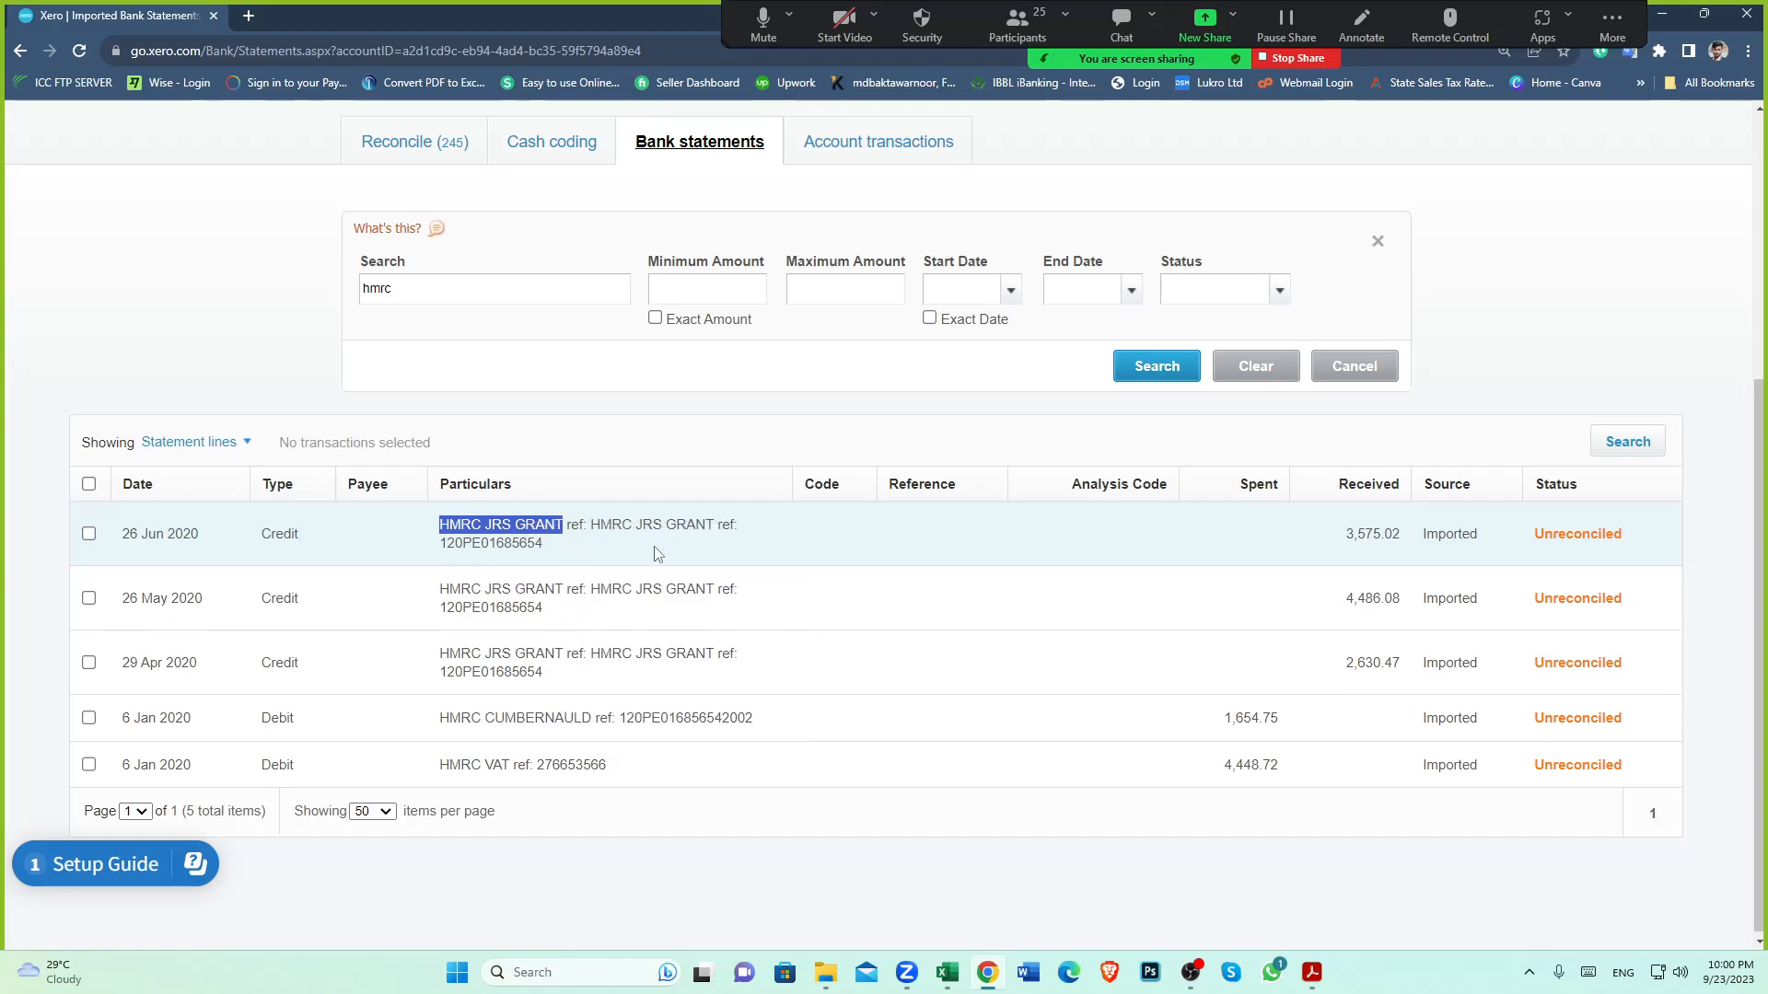
Open the chart of accounts and start a new account with the account type Current Liability
scroll(655, 553, up, 5)
click(508, 195)
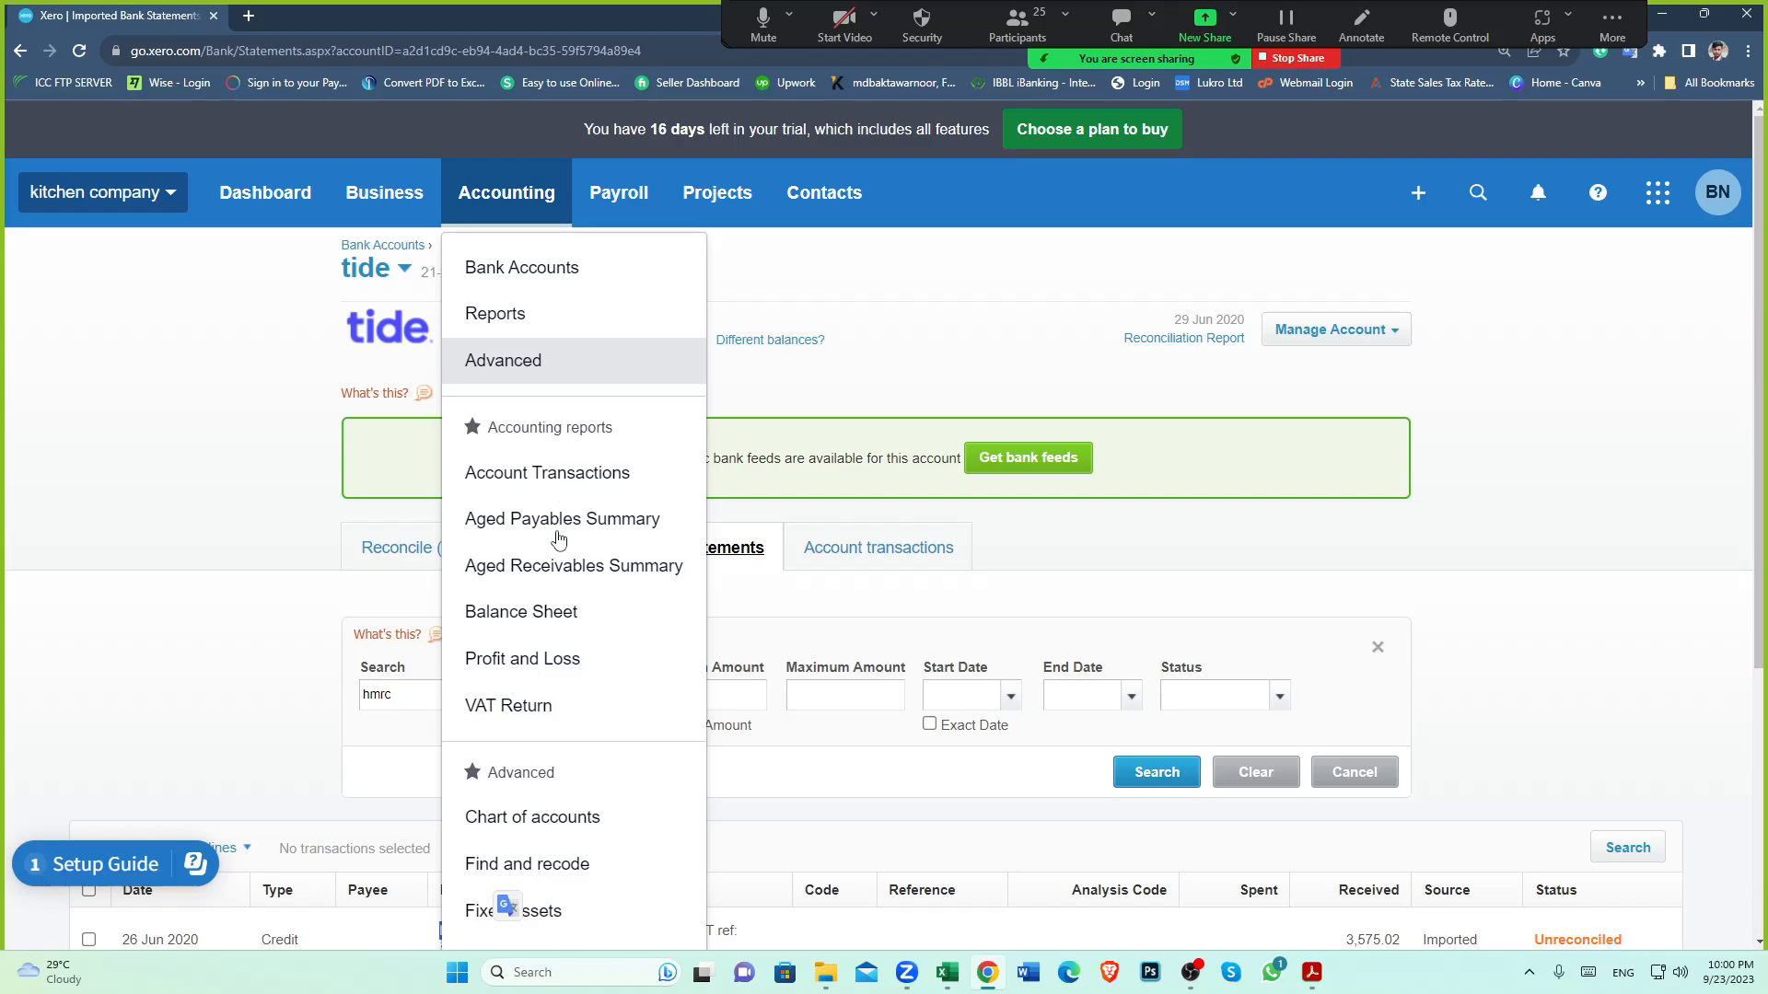
click(516, 817)
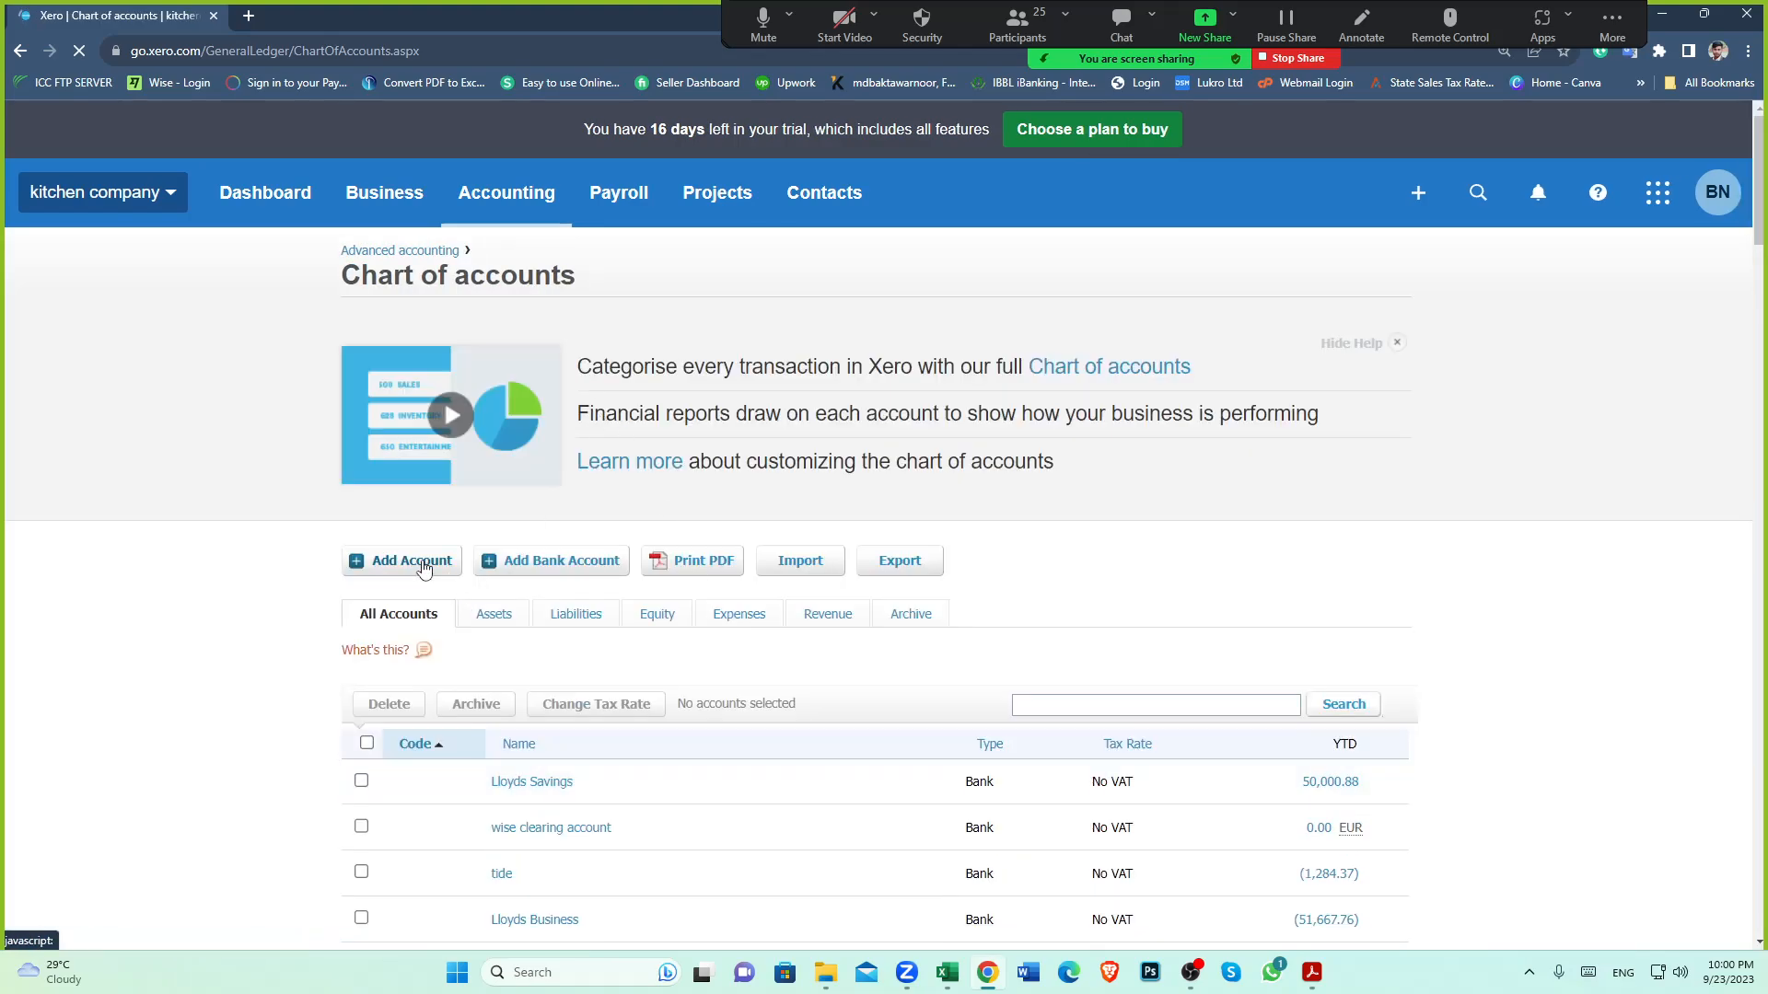
click(422, 560)
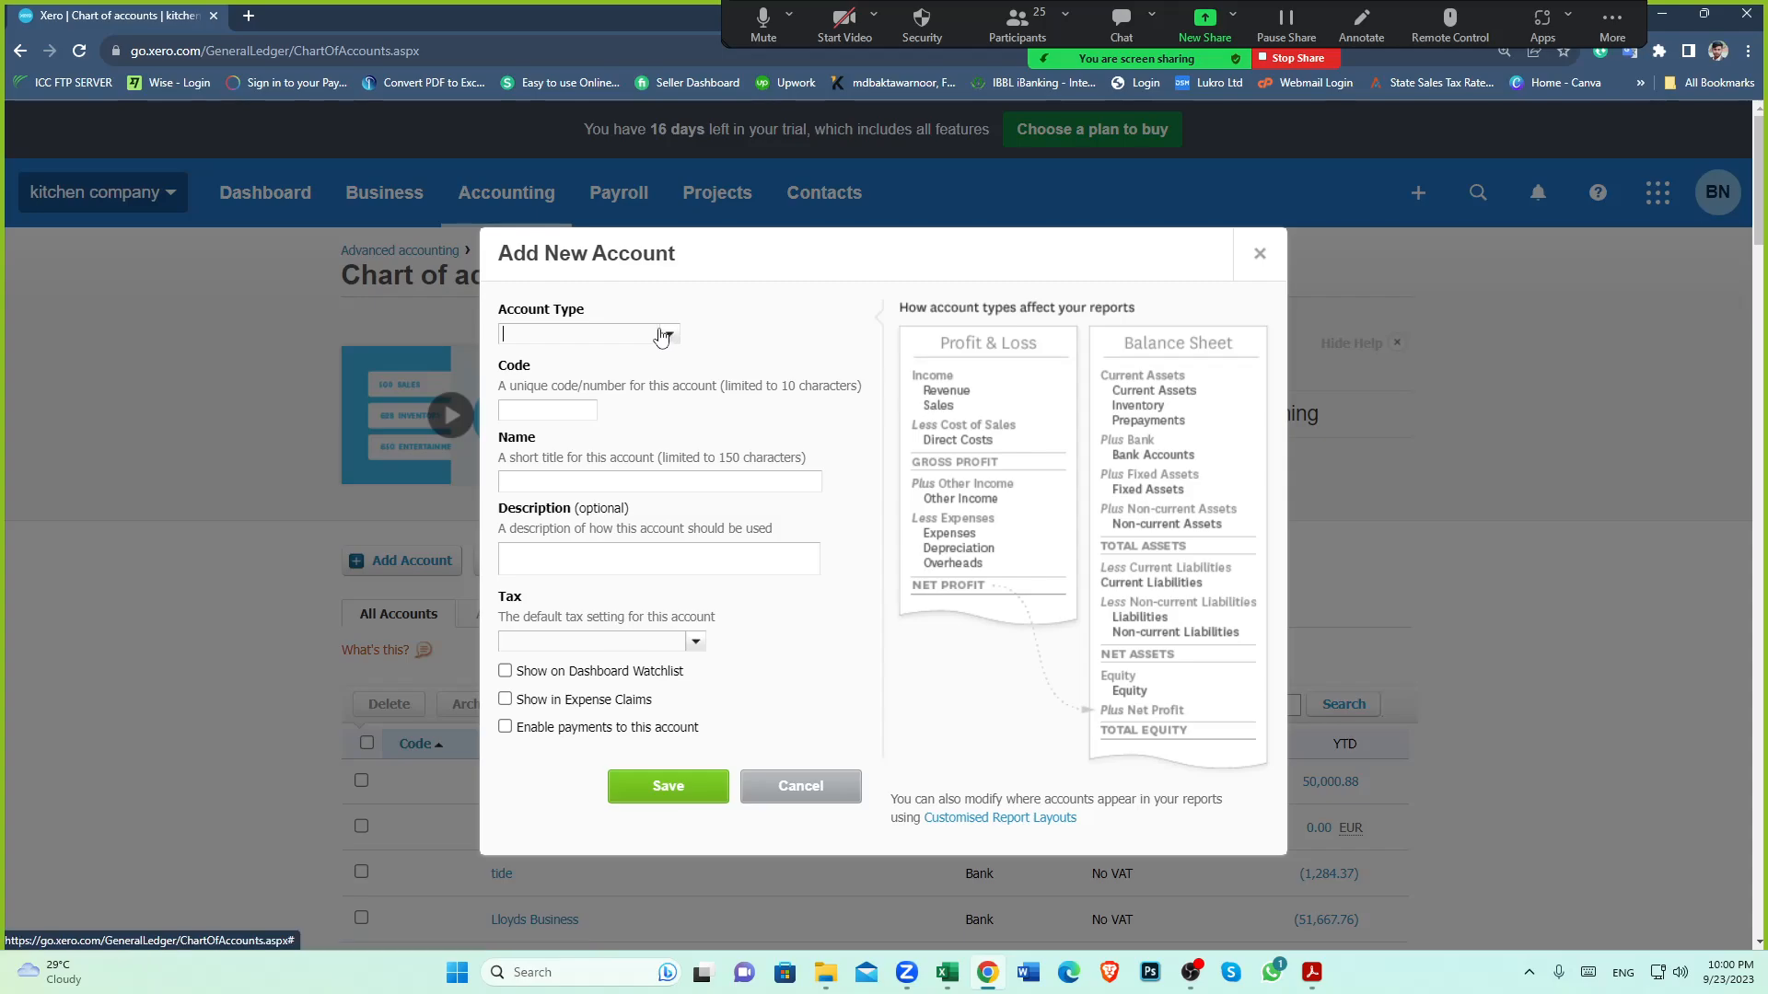
click(670, 333)
scroll(637, 461, down, 6)
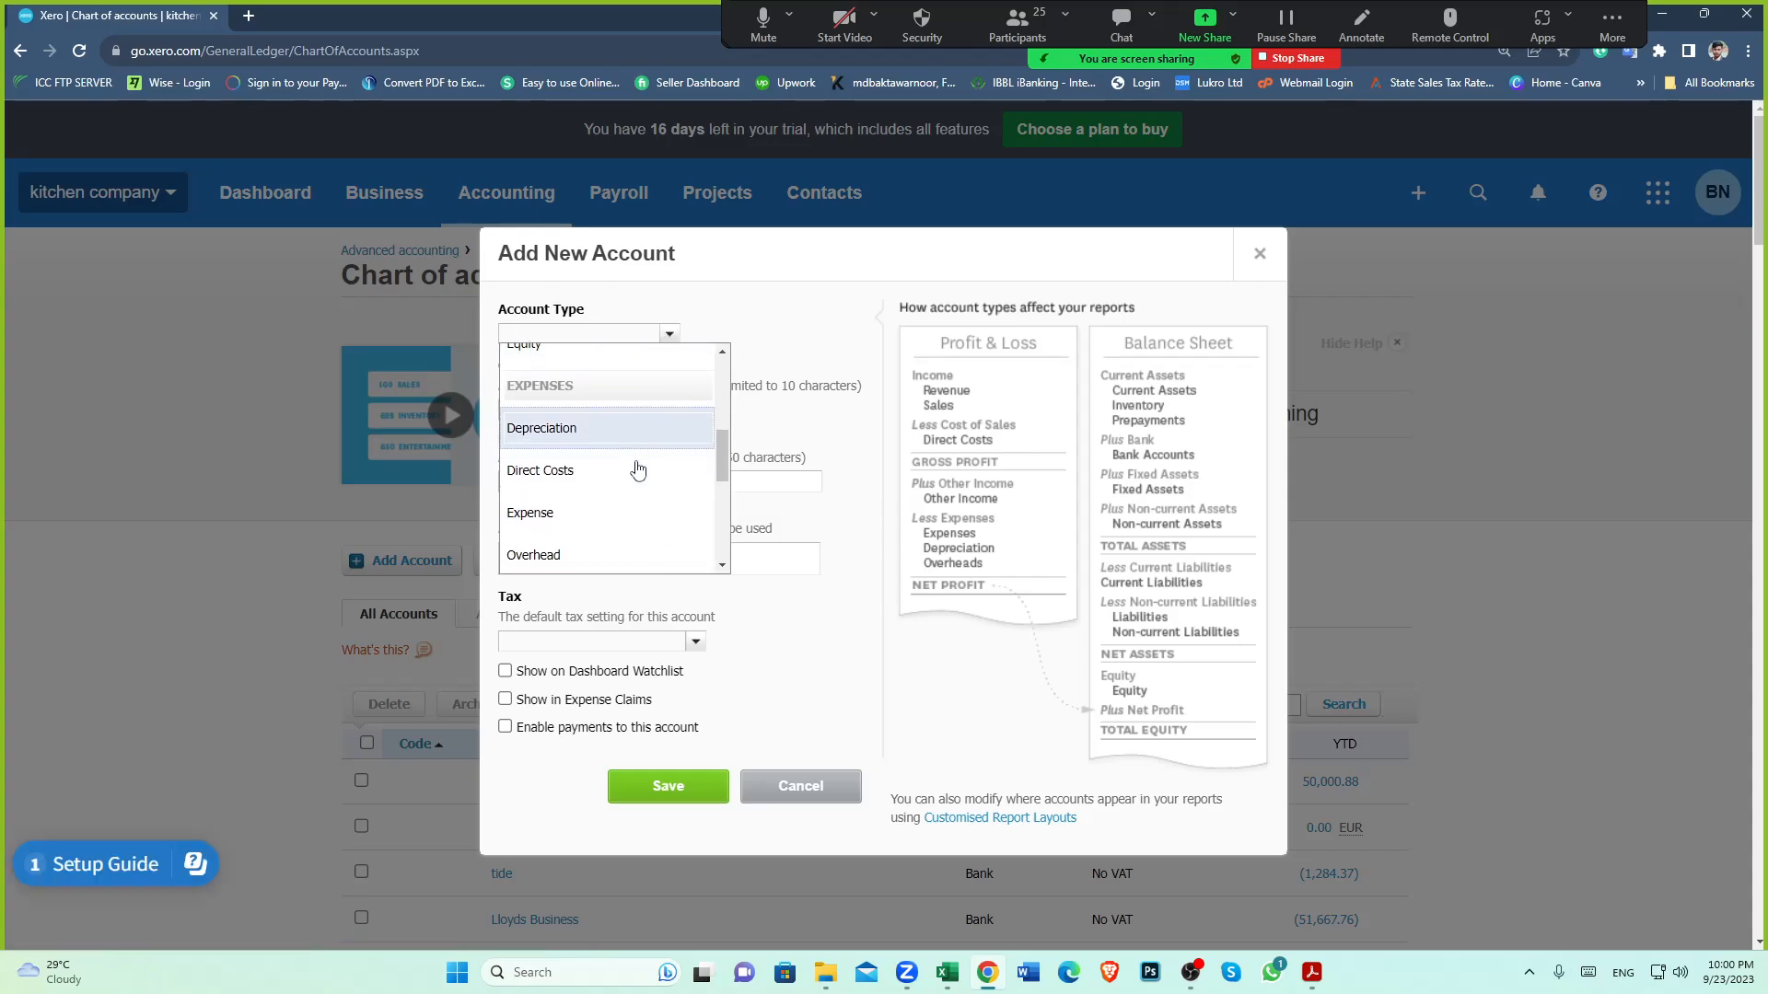
click(645, 410)
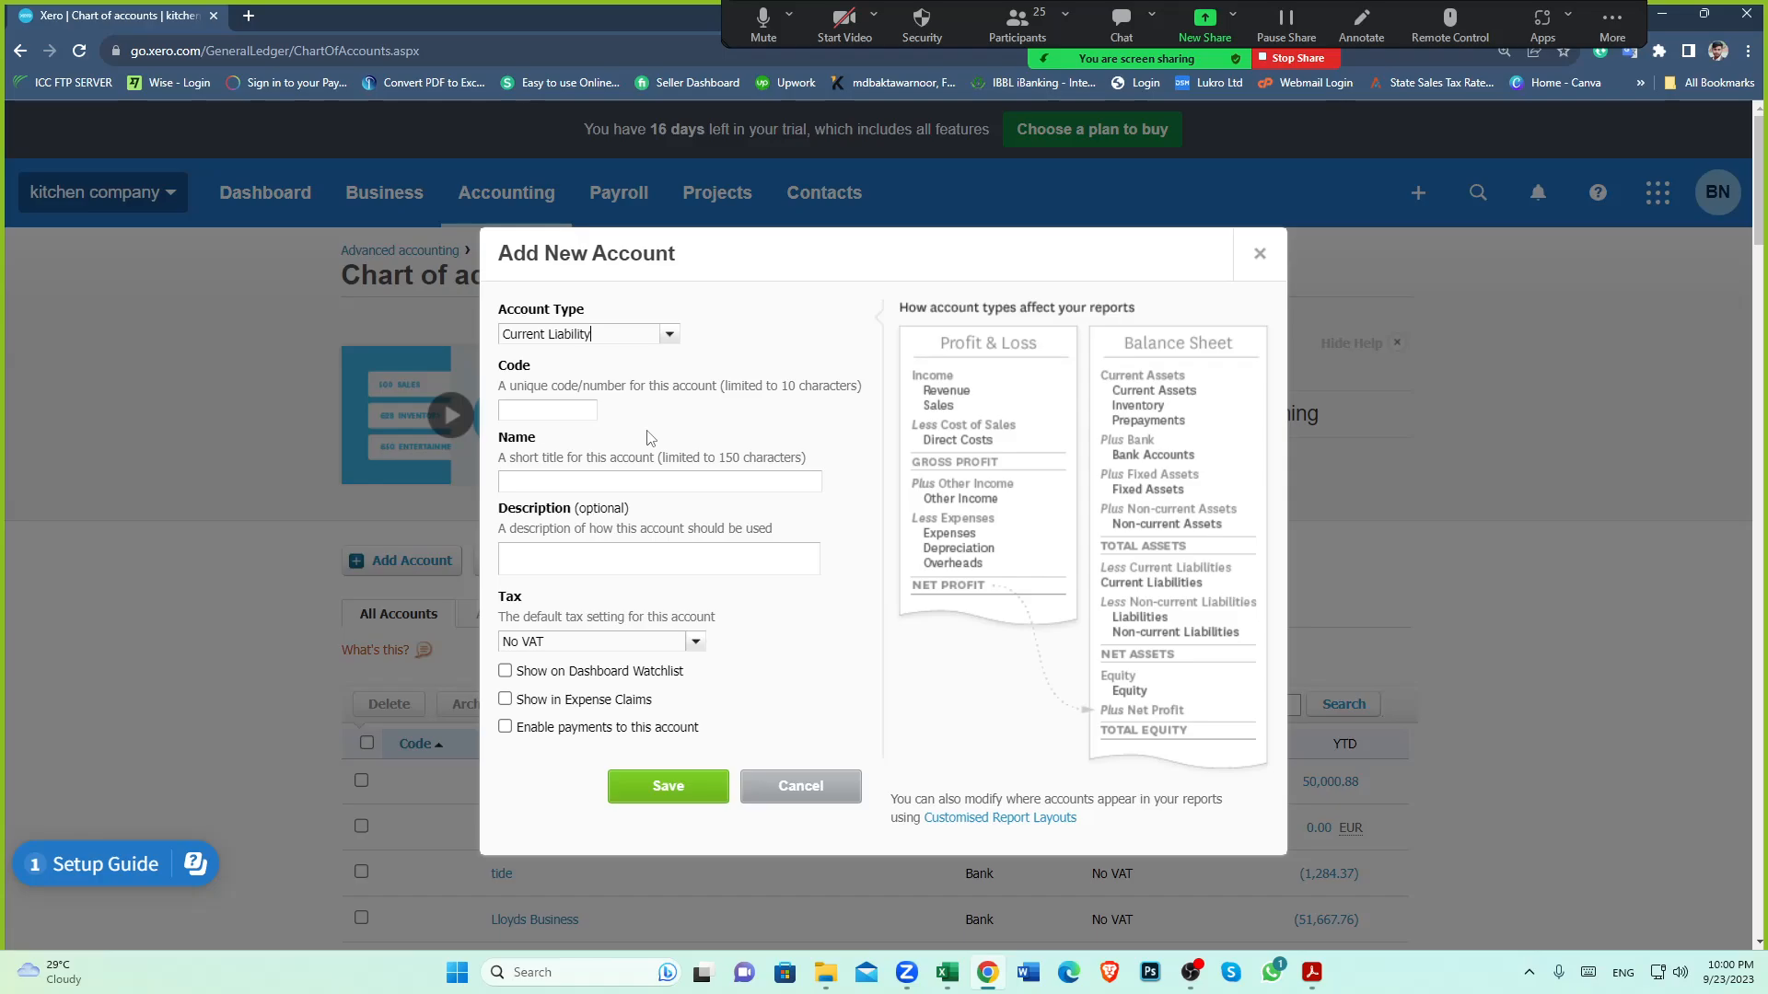
Give the new account the unused code 832 and the copied name "HMRC JRS GRANT", and save it
scroll(428, 752, down, 20)
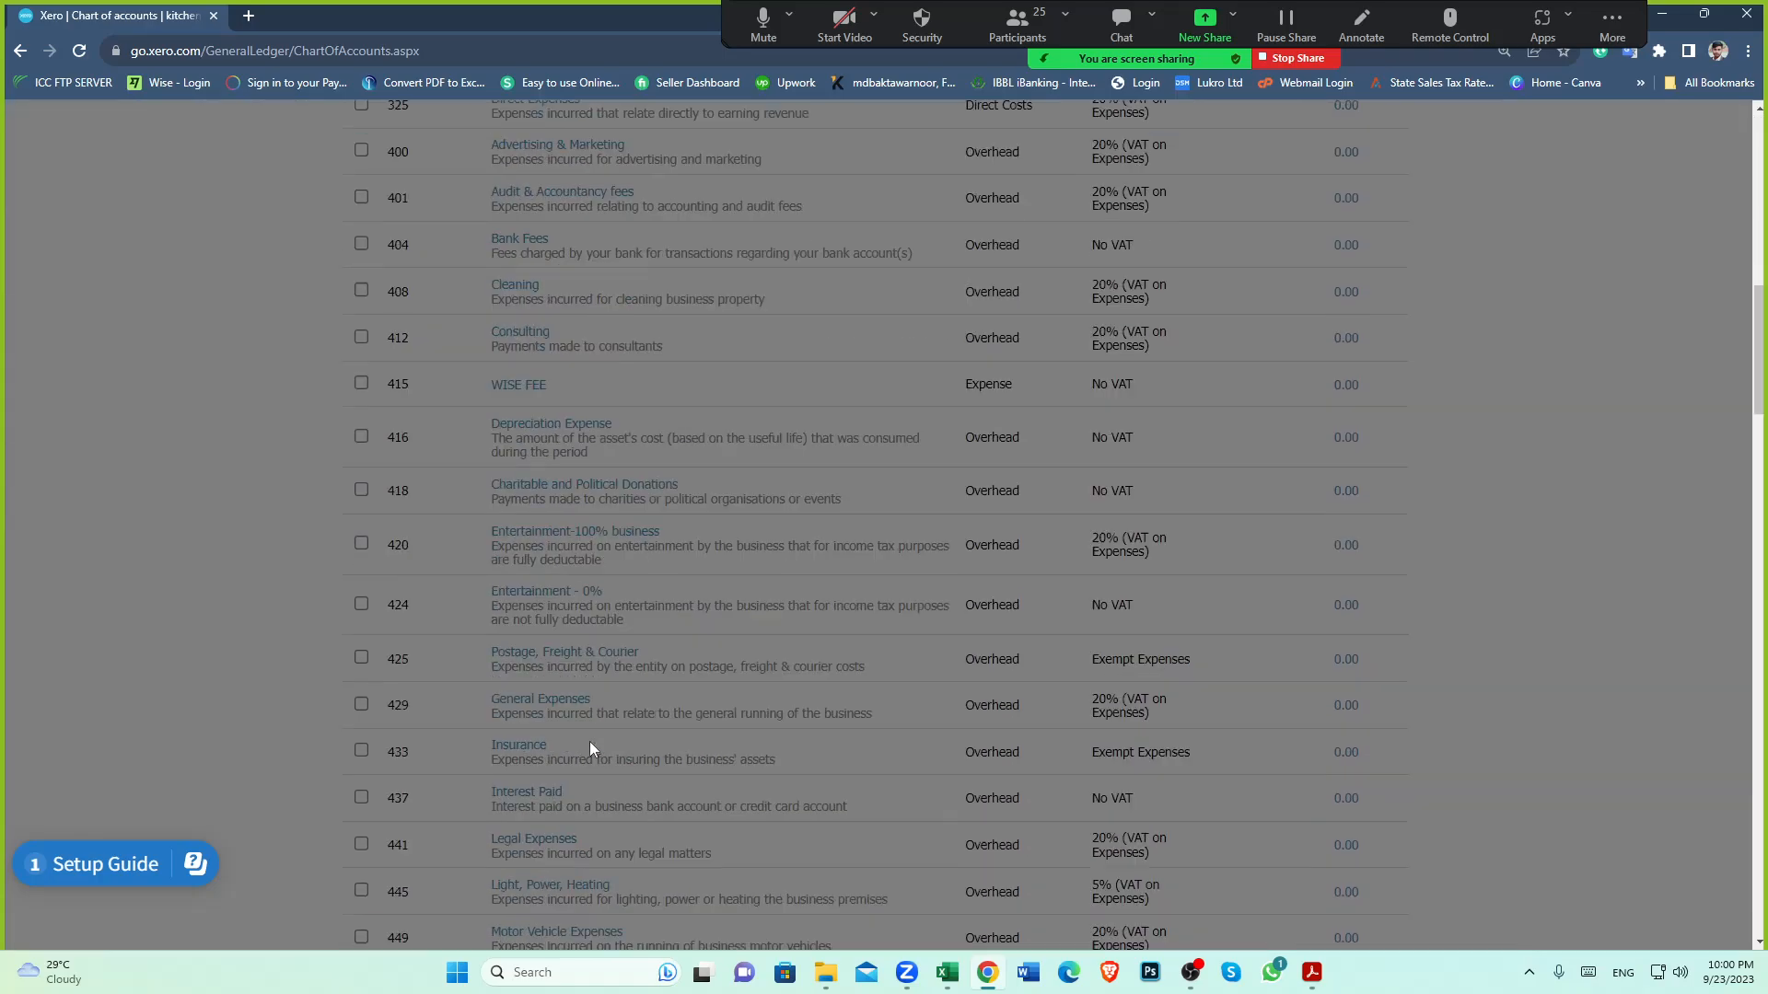
scroll(643, 759, down, 15)
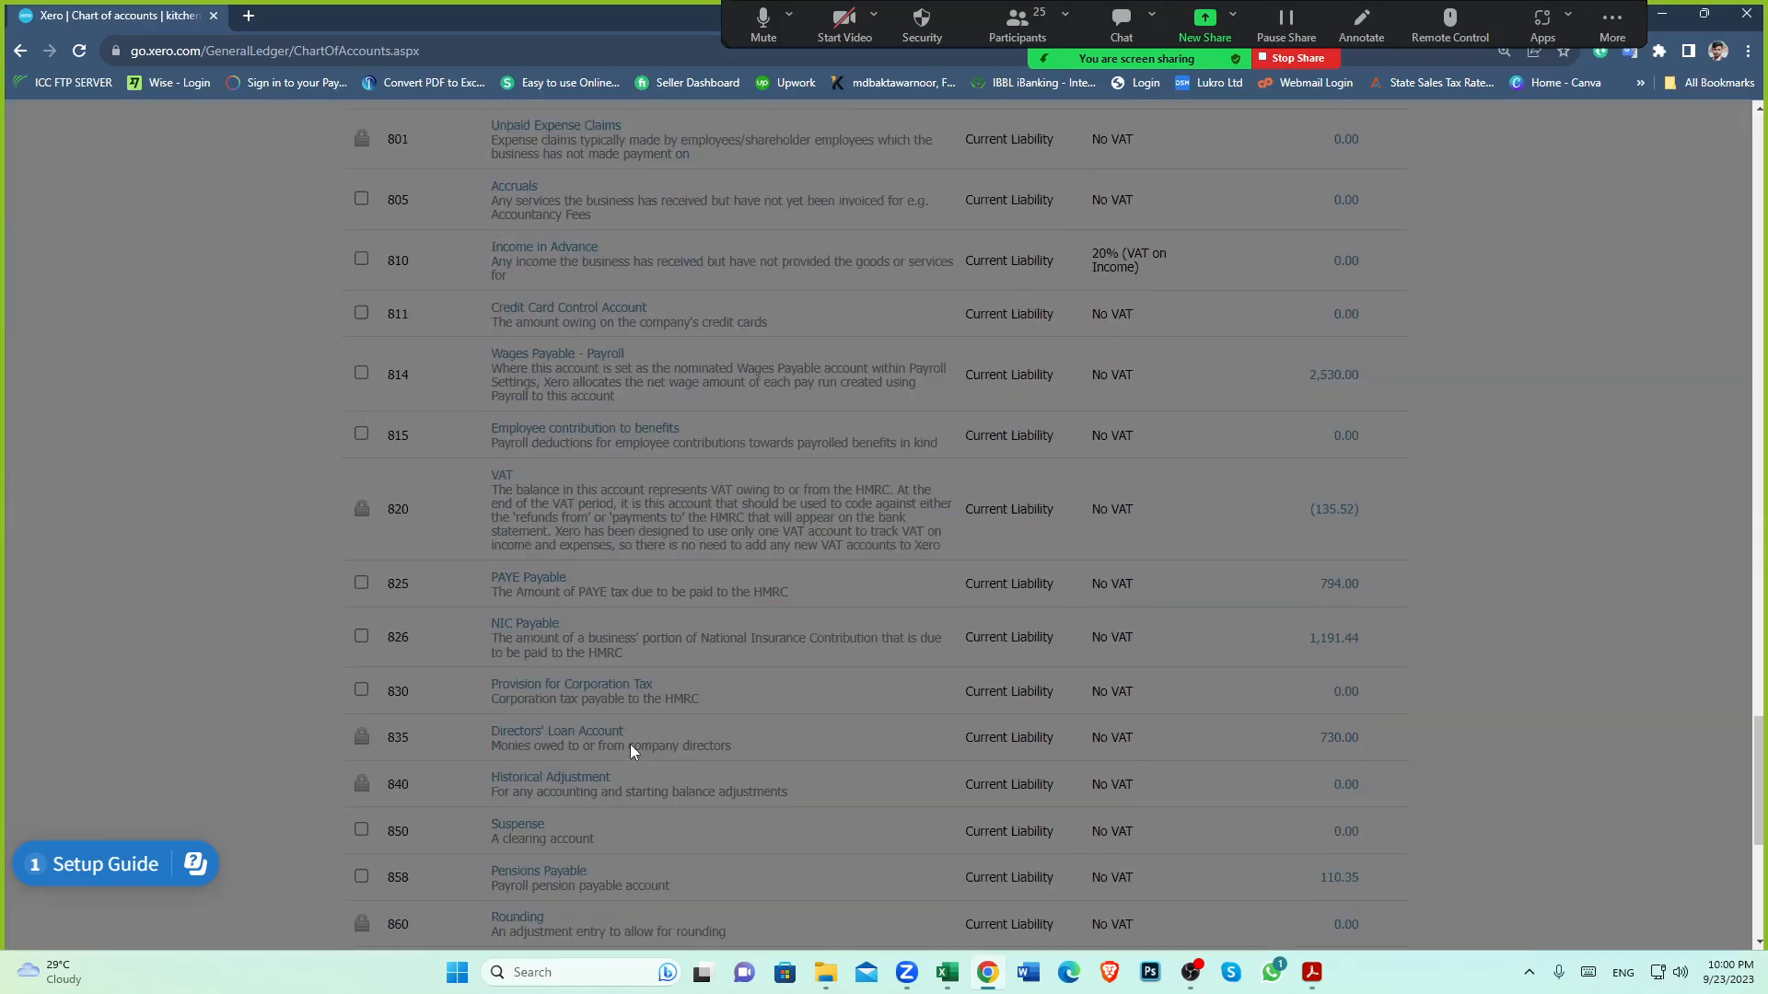
scroll(733, 783, up, 20)
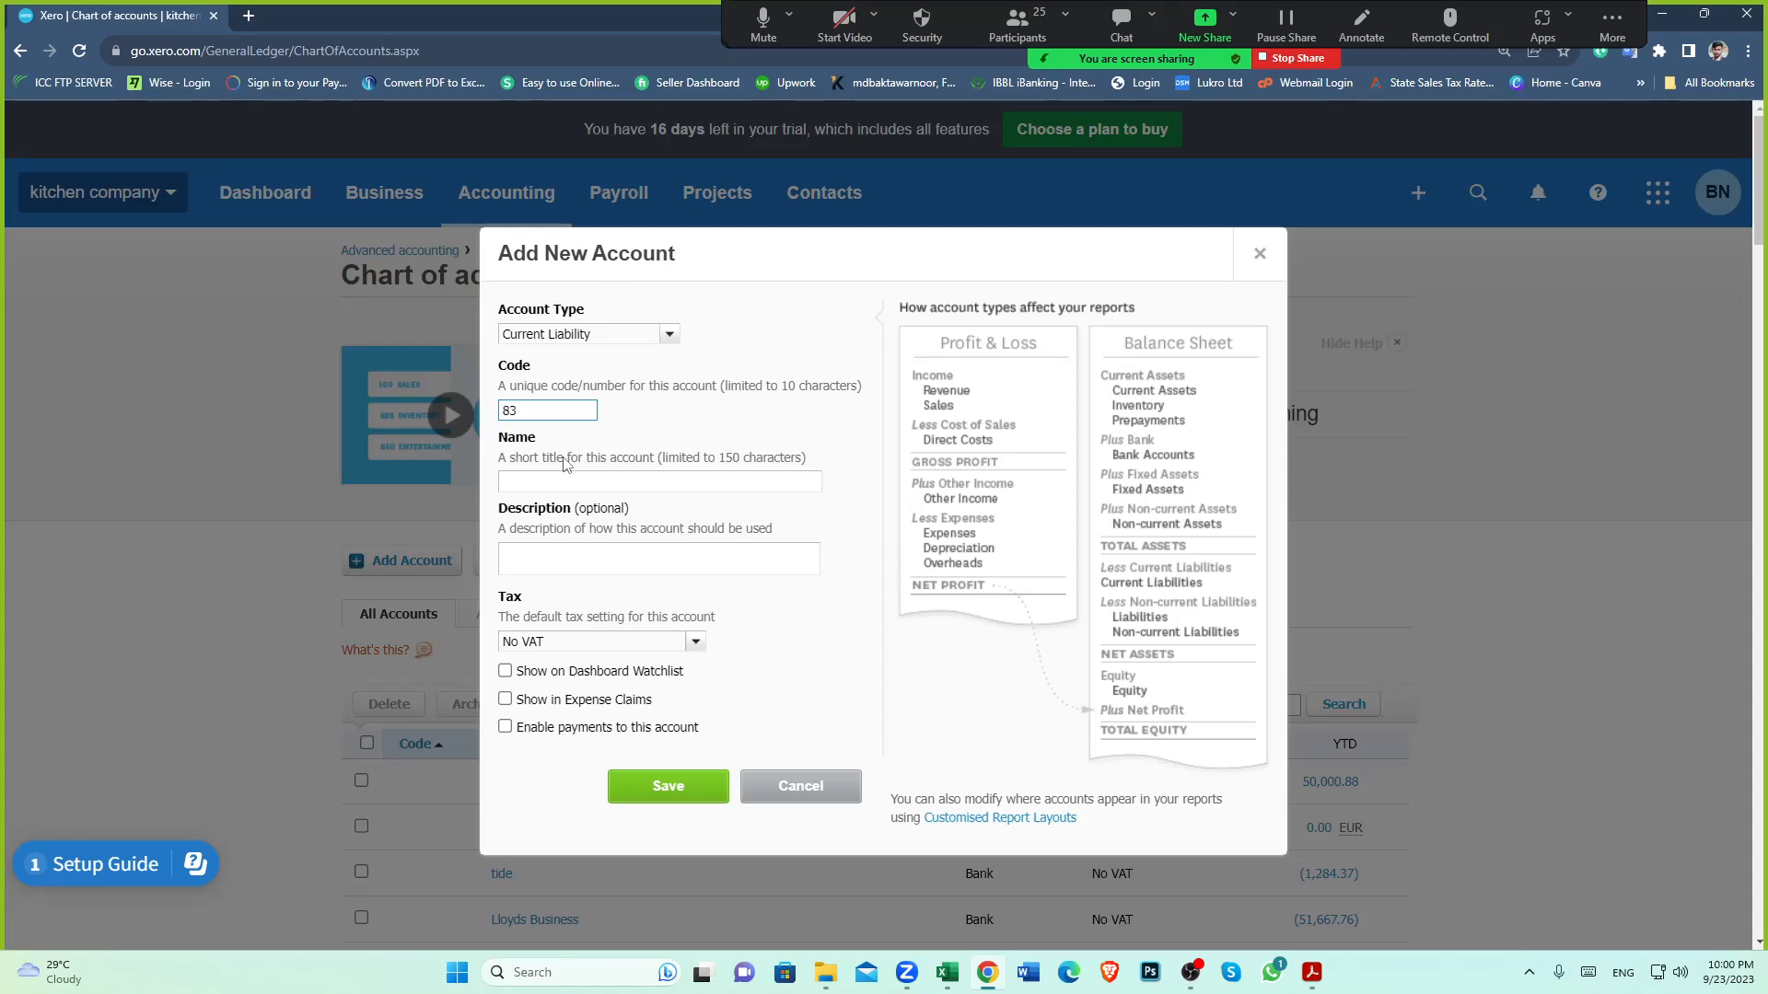
click(580, 489)
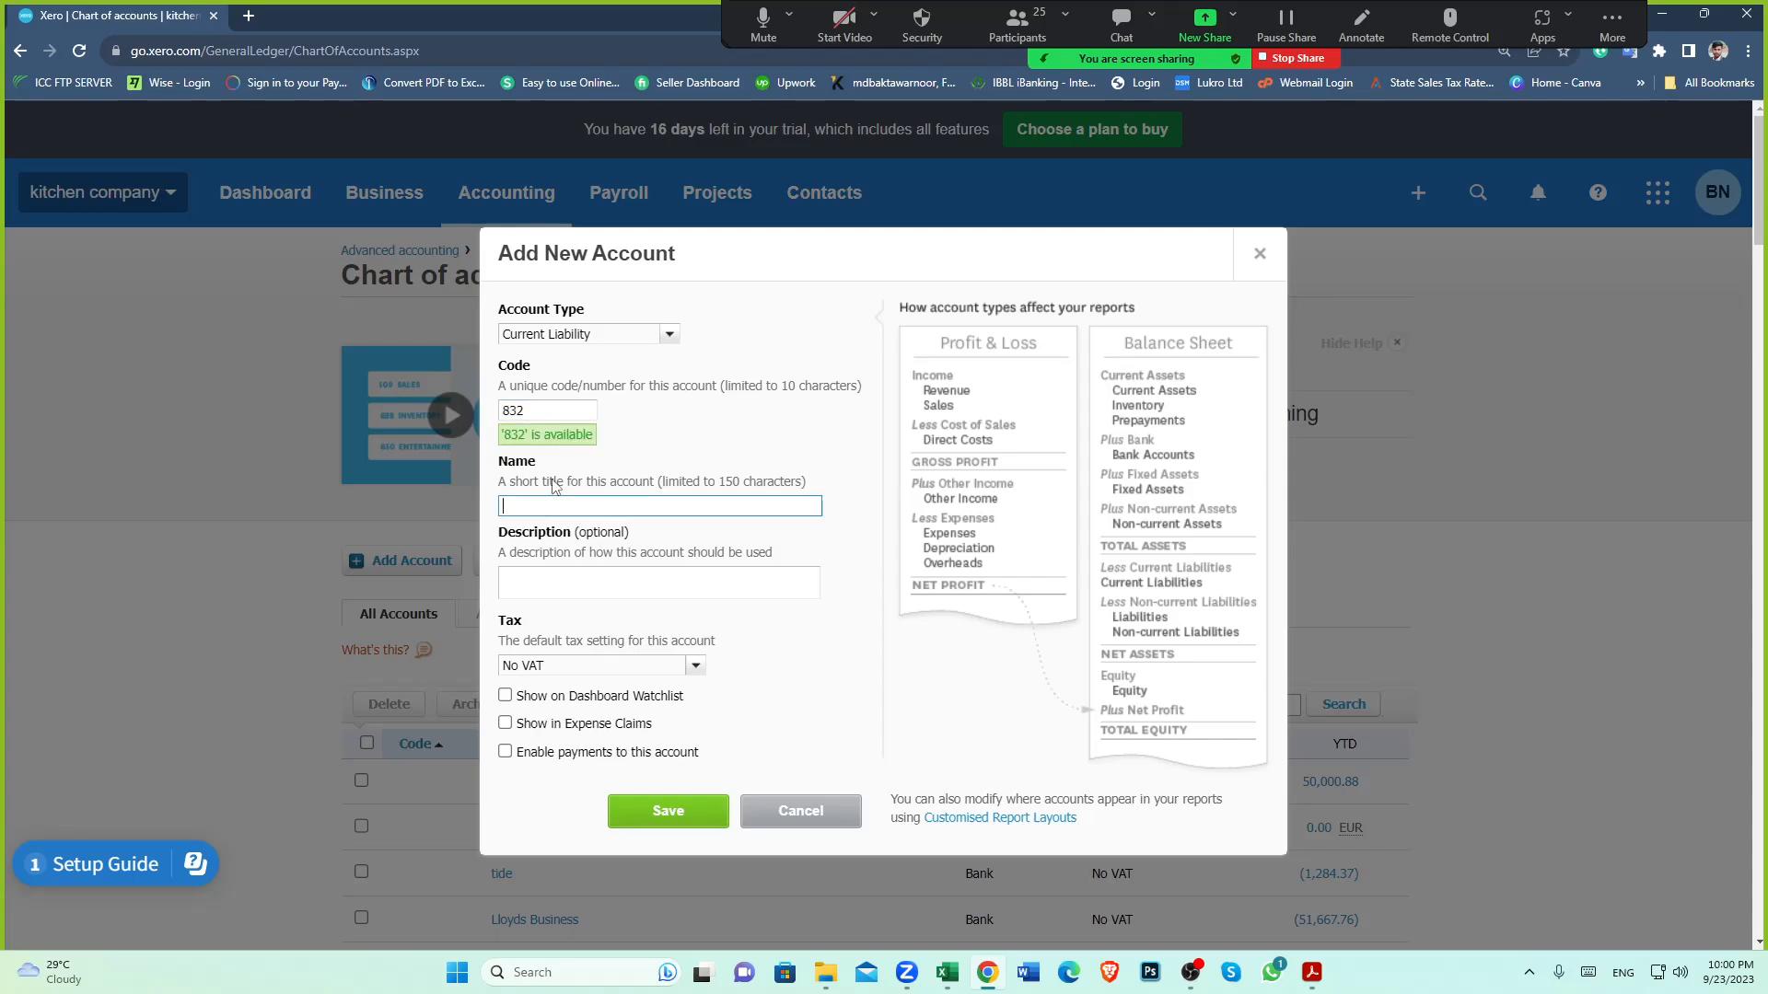
key(ctrl+v)
click(672, 812)
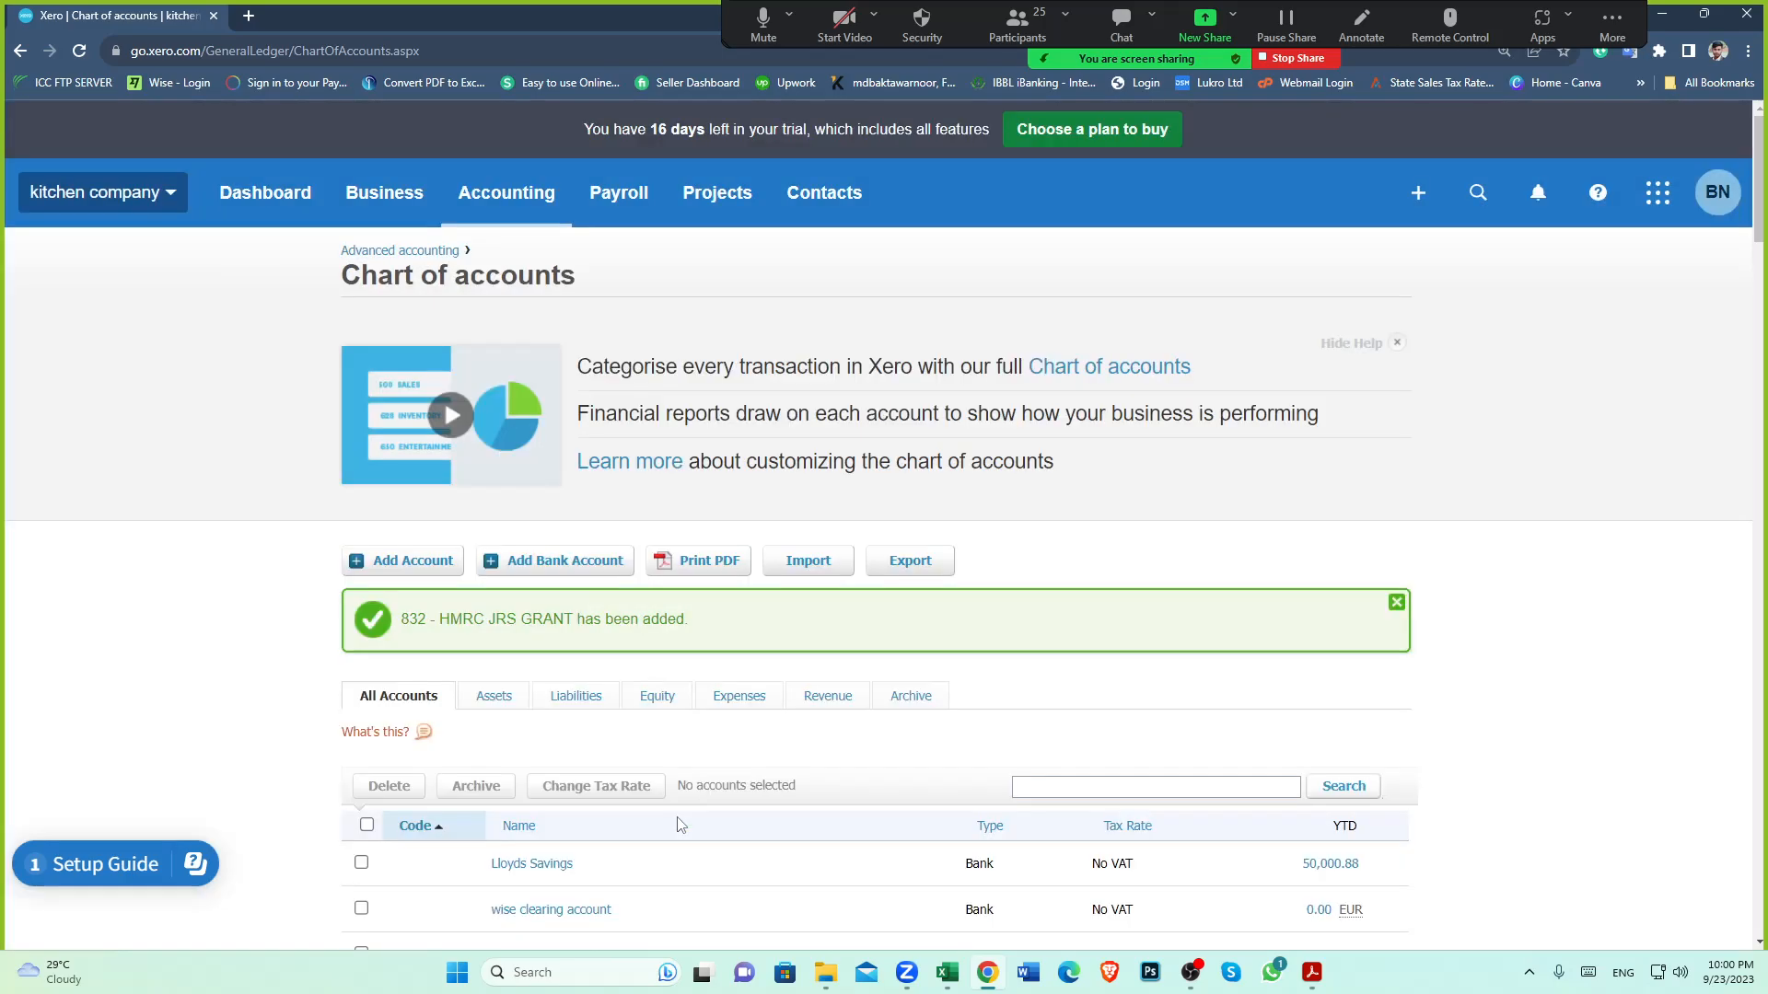
Return to the dashboard and open the tide bank account's transactions
click(271, 202)
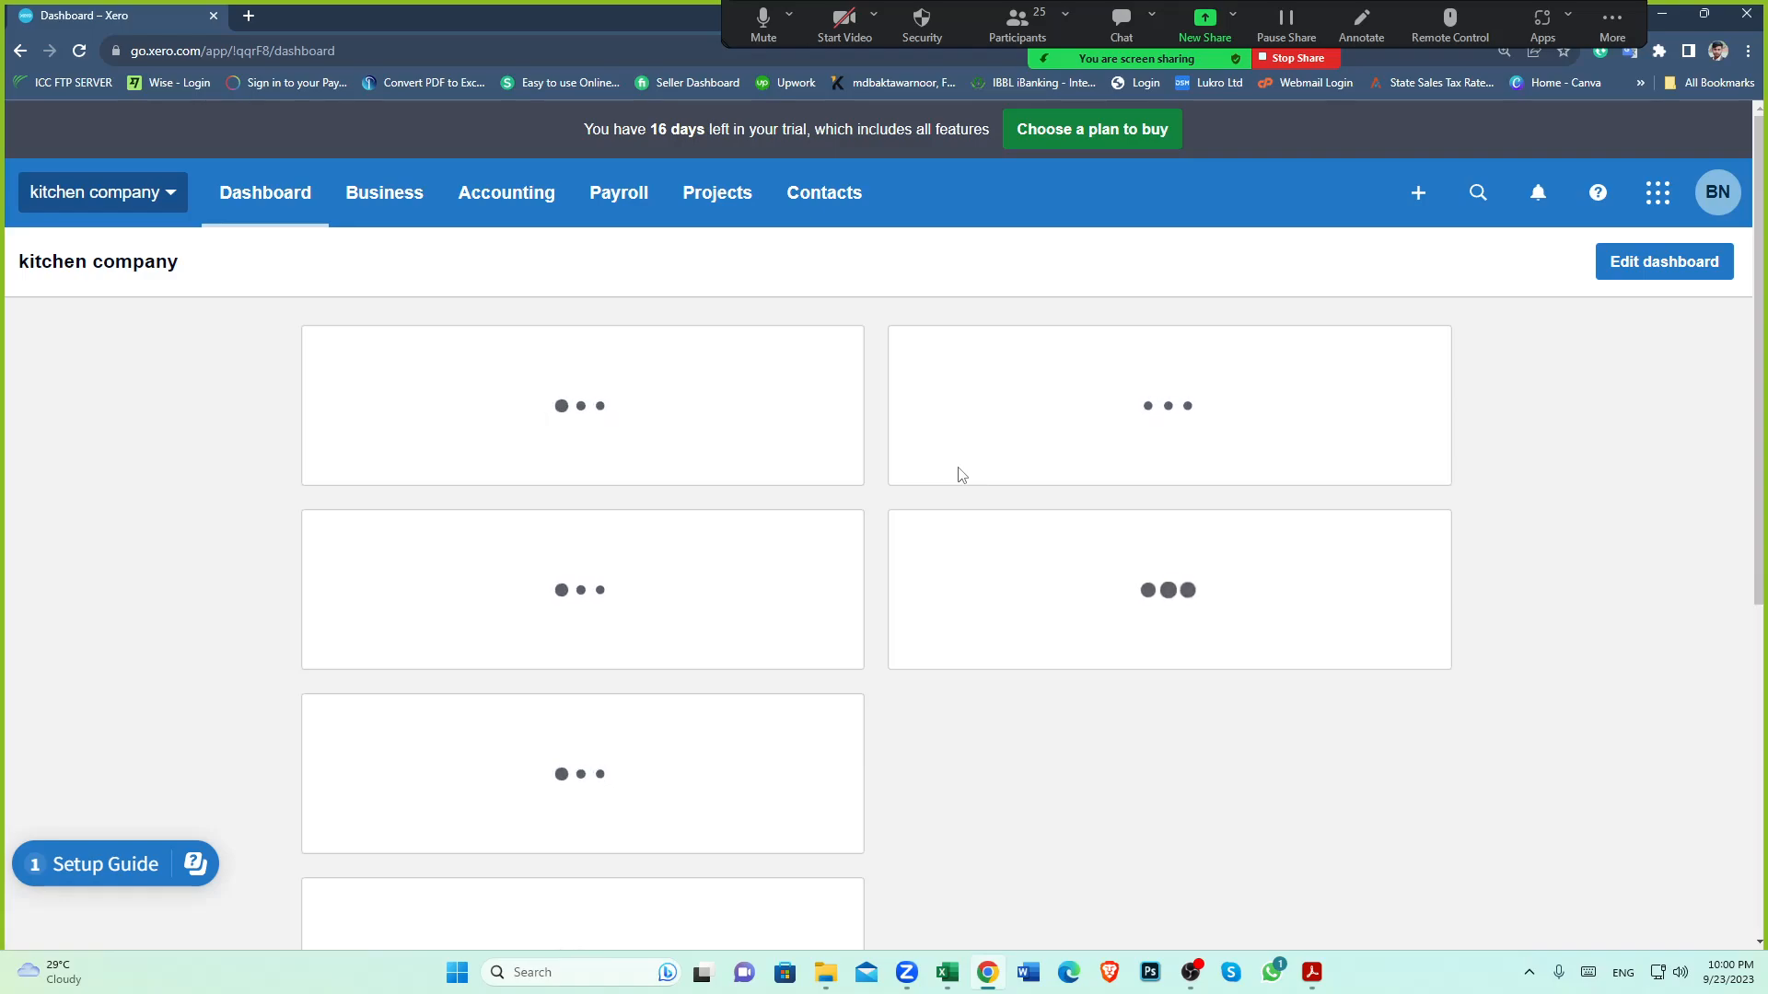
scroll(489, 597, down, 3)
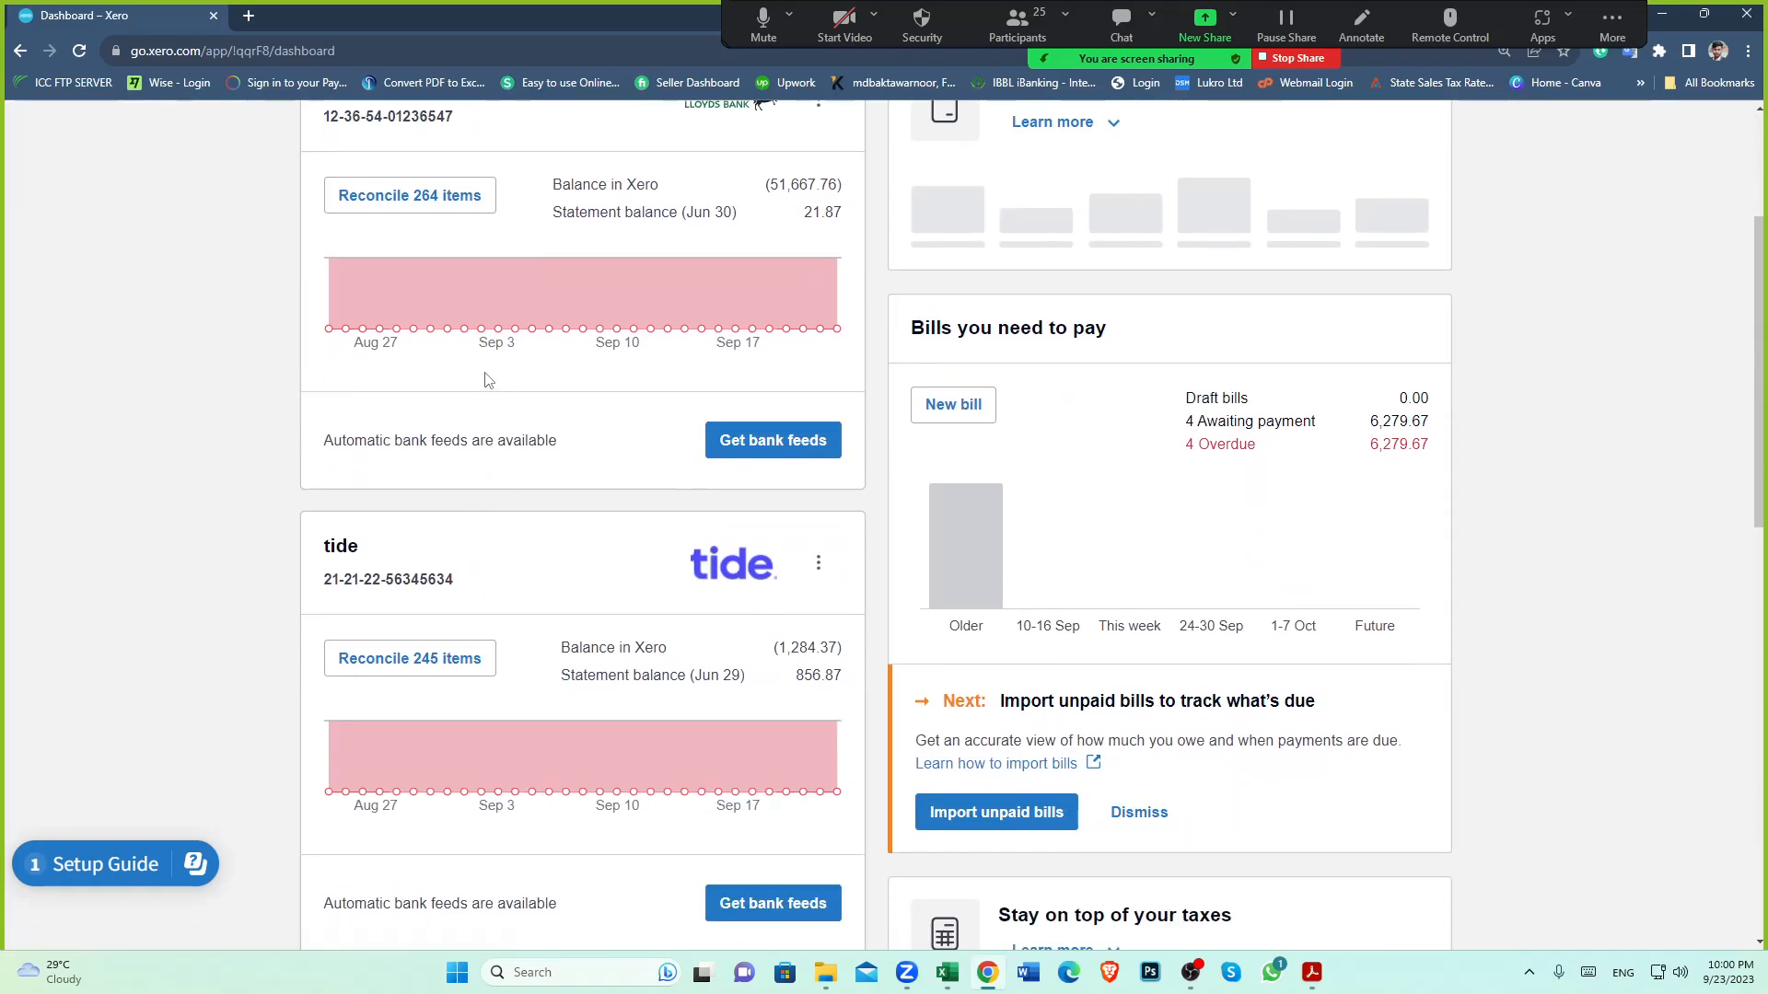
click(353, 551)
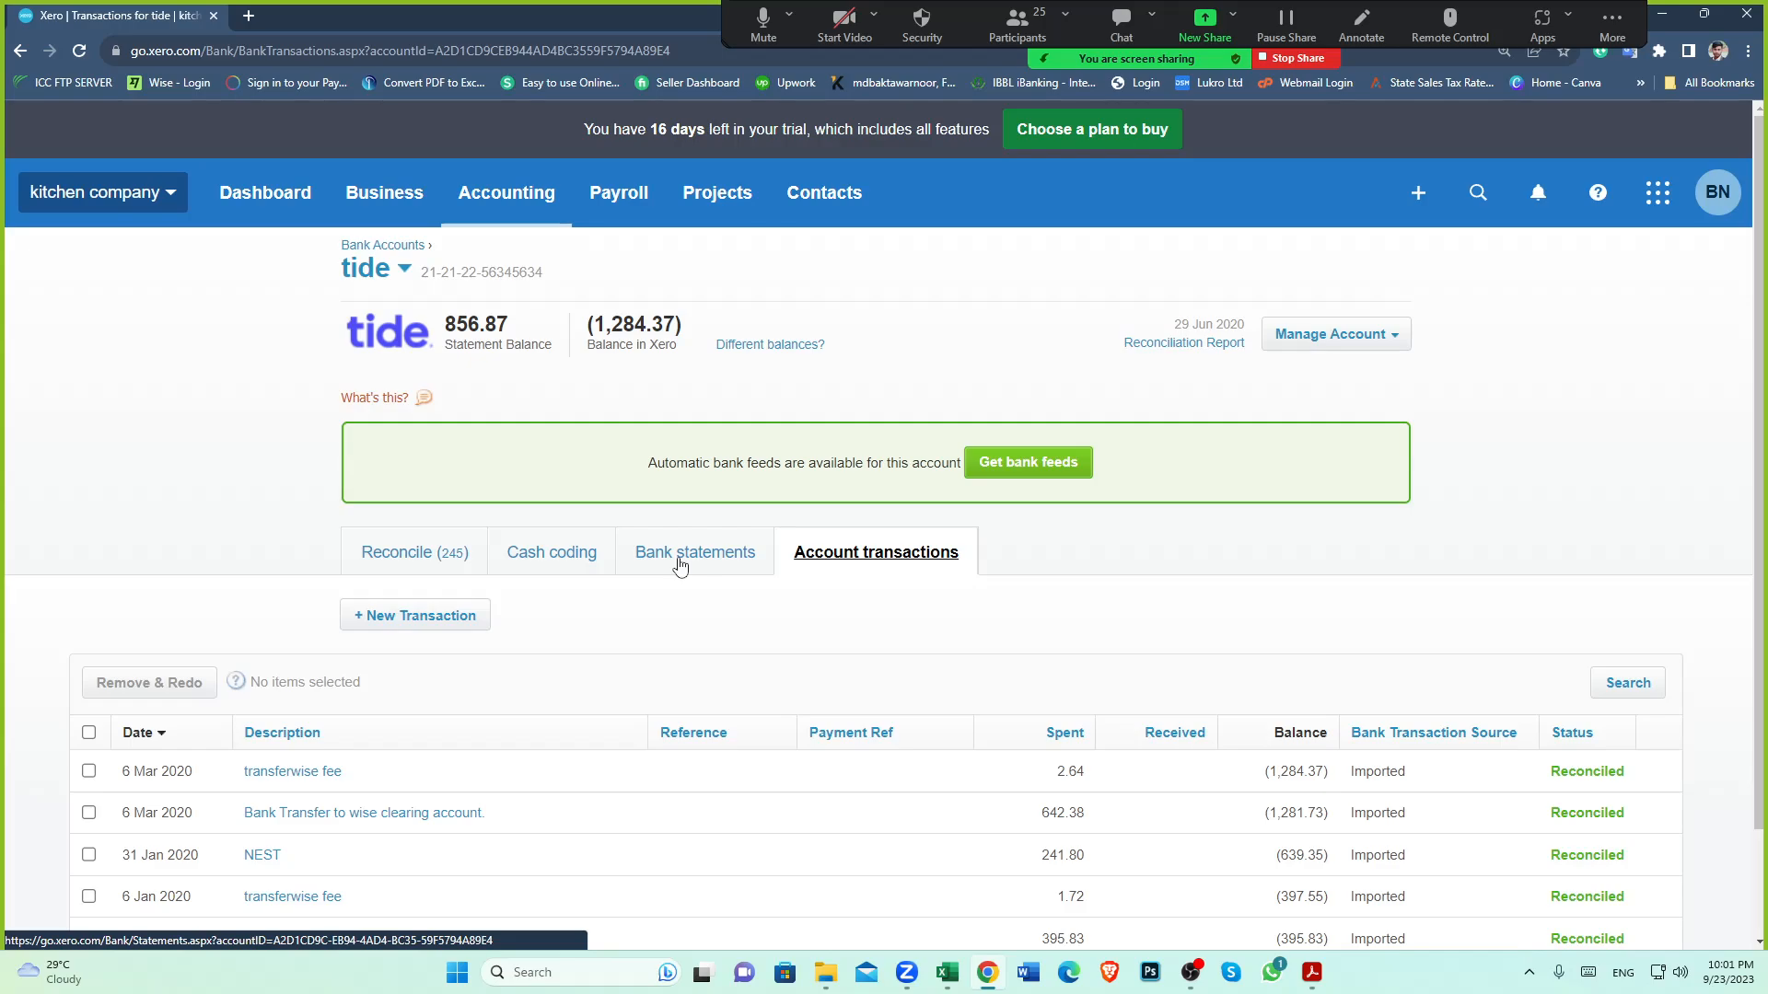
Switch to Excel to examine the P.A.Y.E row of the month end payroll journal, and return to Xero
click(944, 983)
click(104, 457)
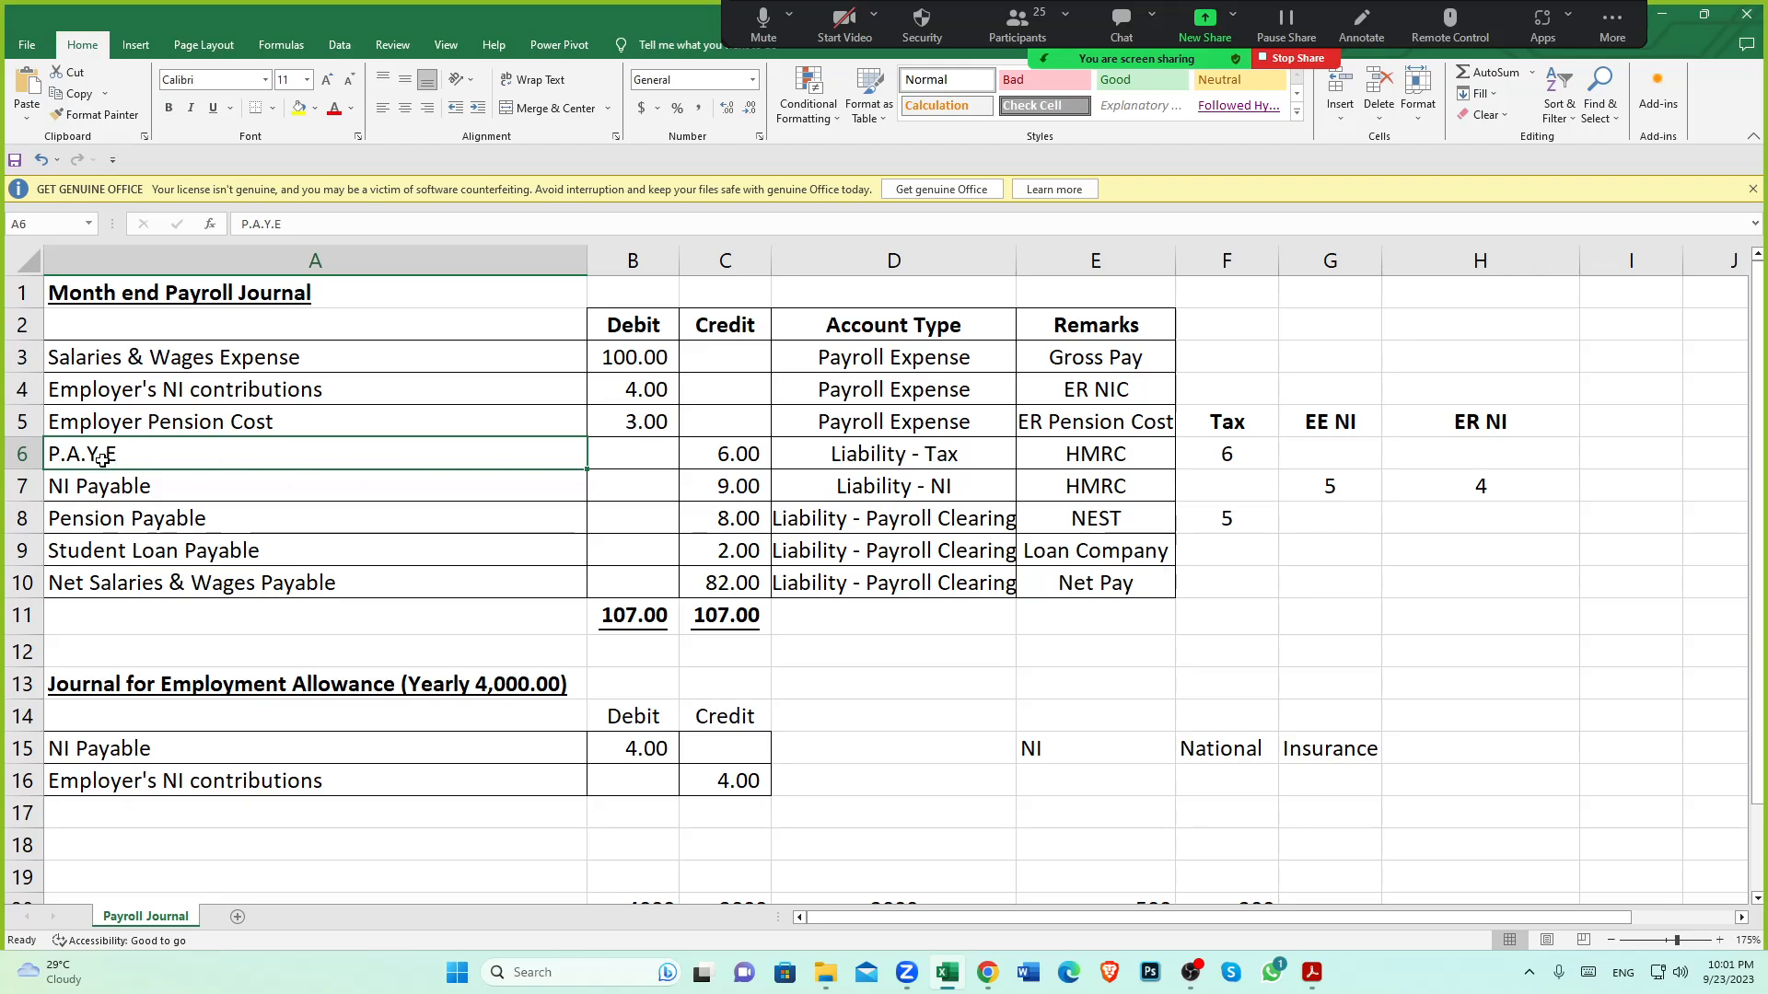
click(987, 973)
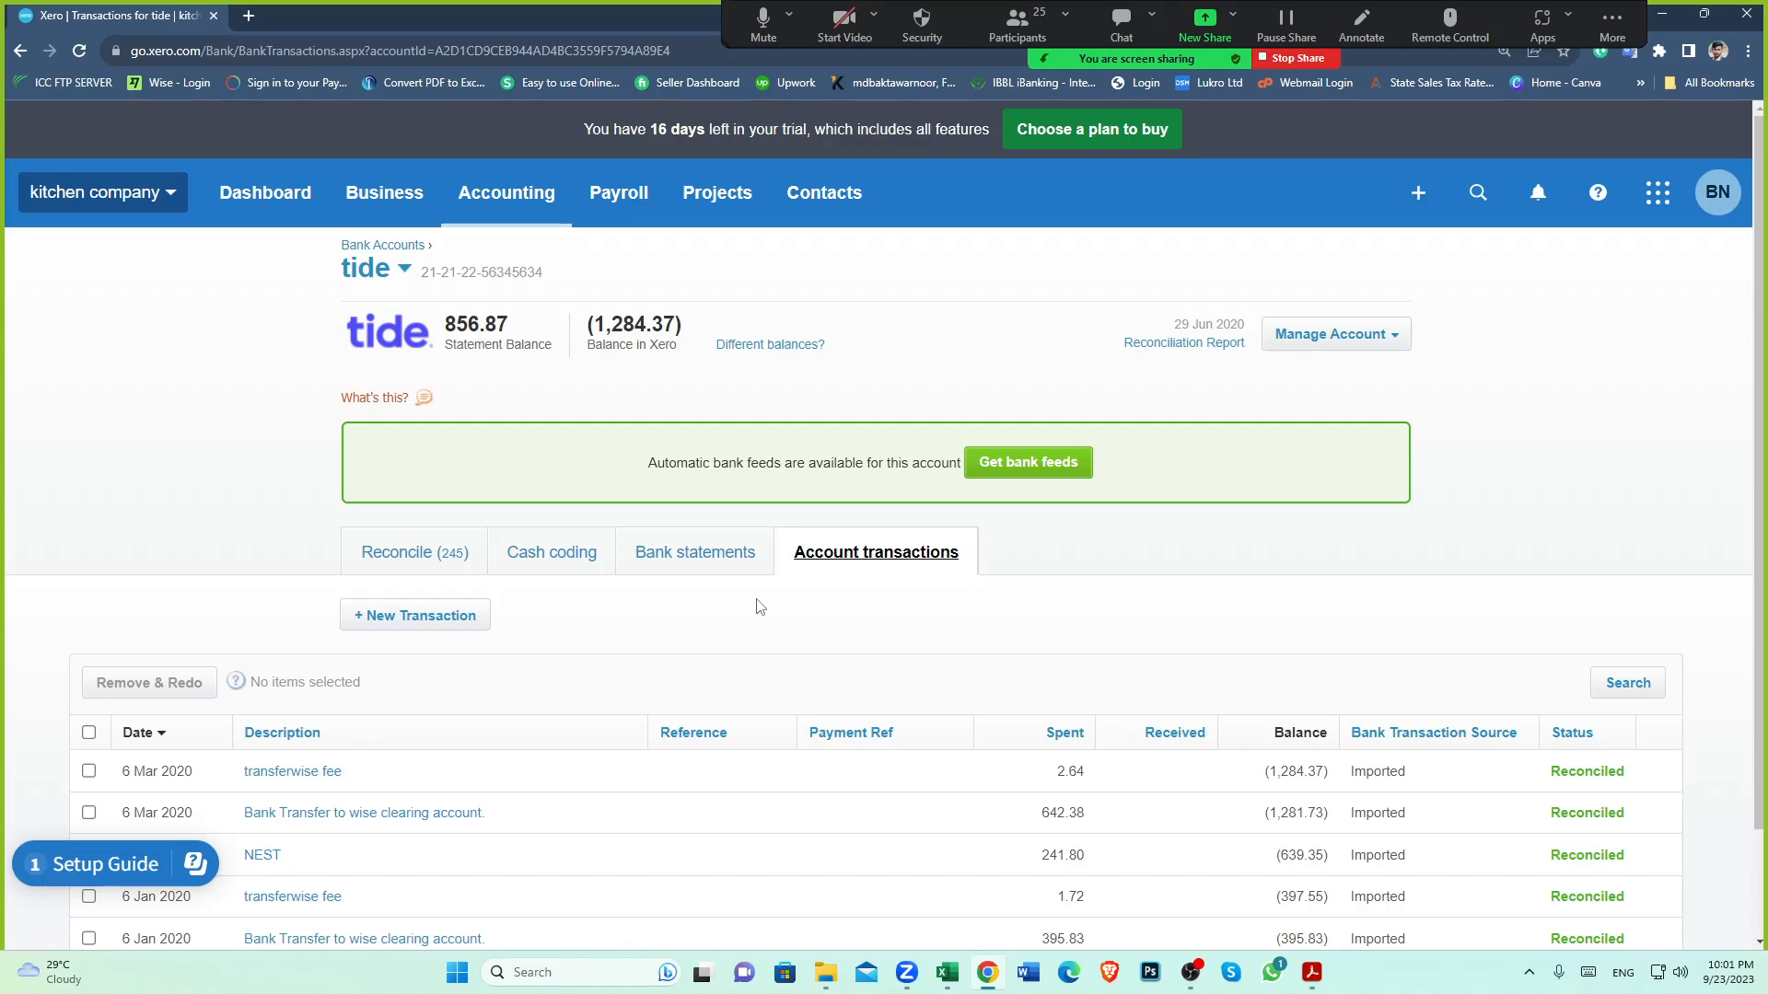
Open the tide account's bank statements and filter the lines by "hmrc"
scroll(759, 607, down, 1)
click(697, 467)
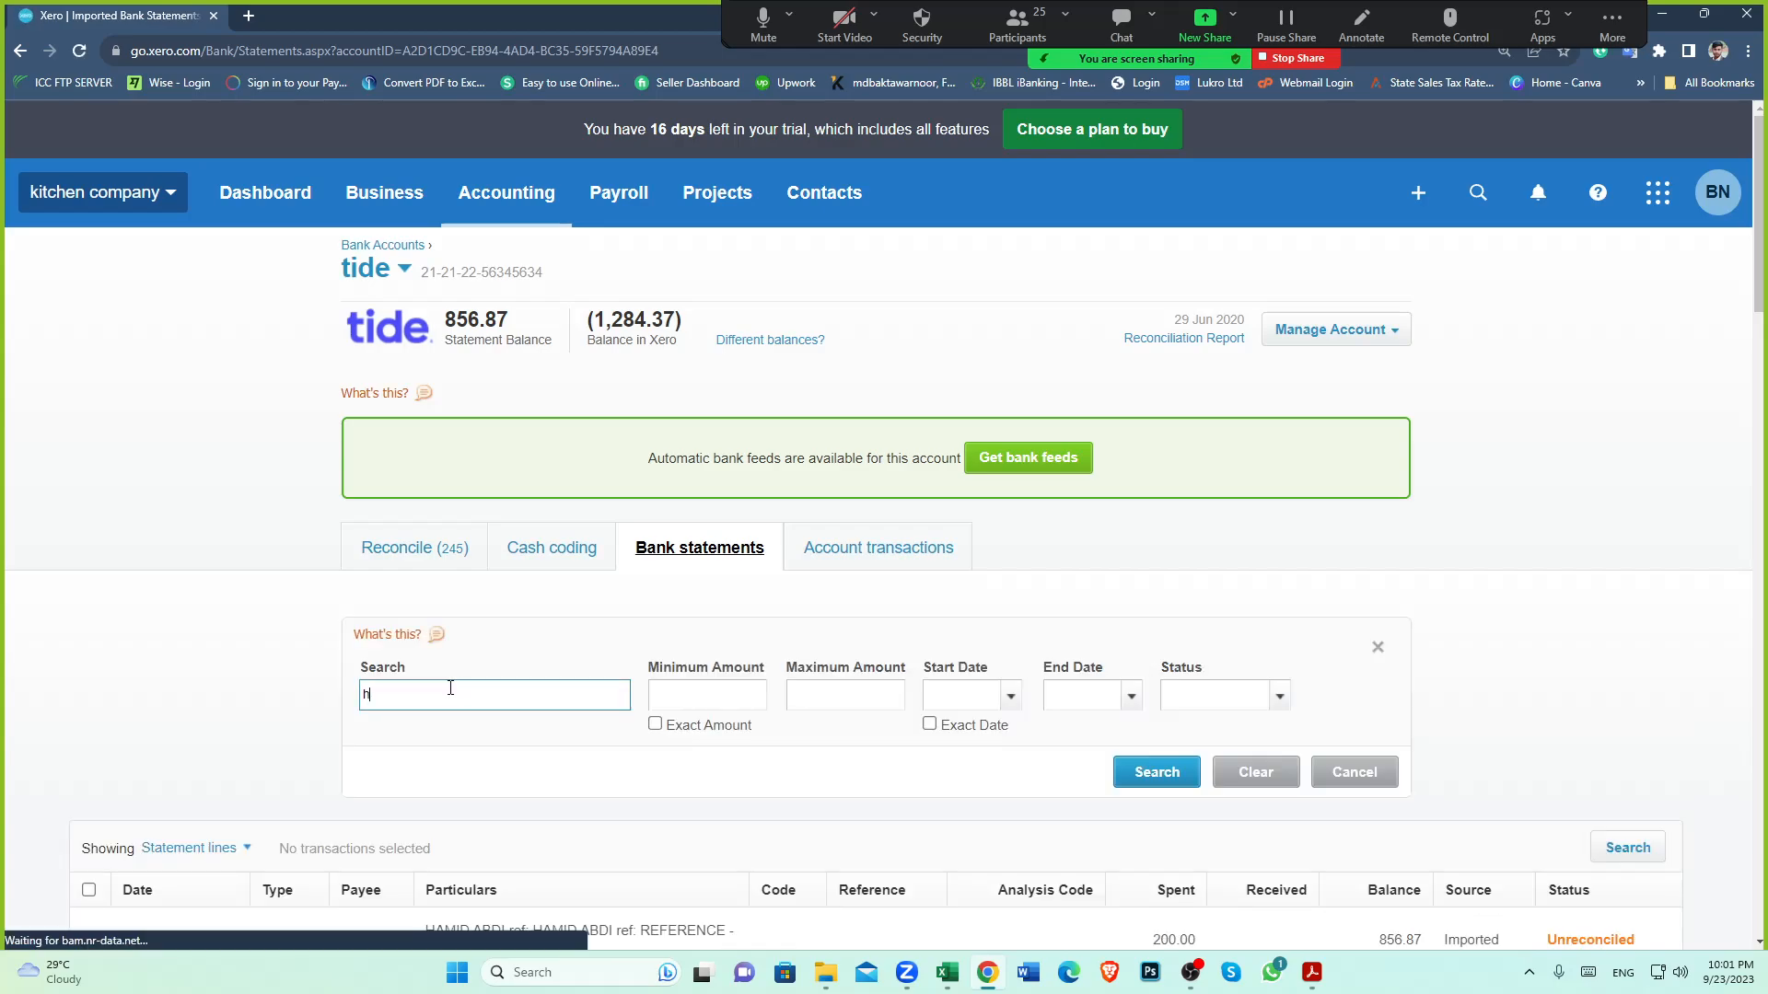
text(mrc)
key(Return)
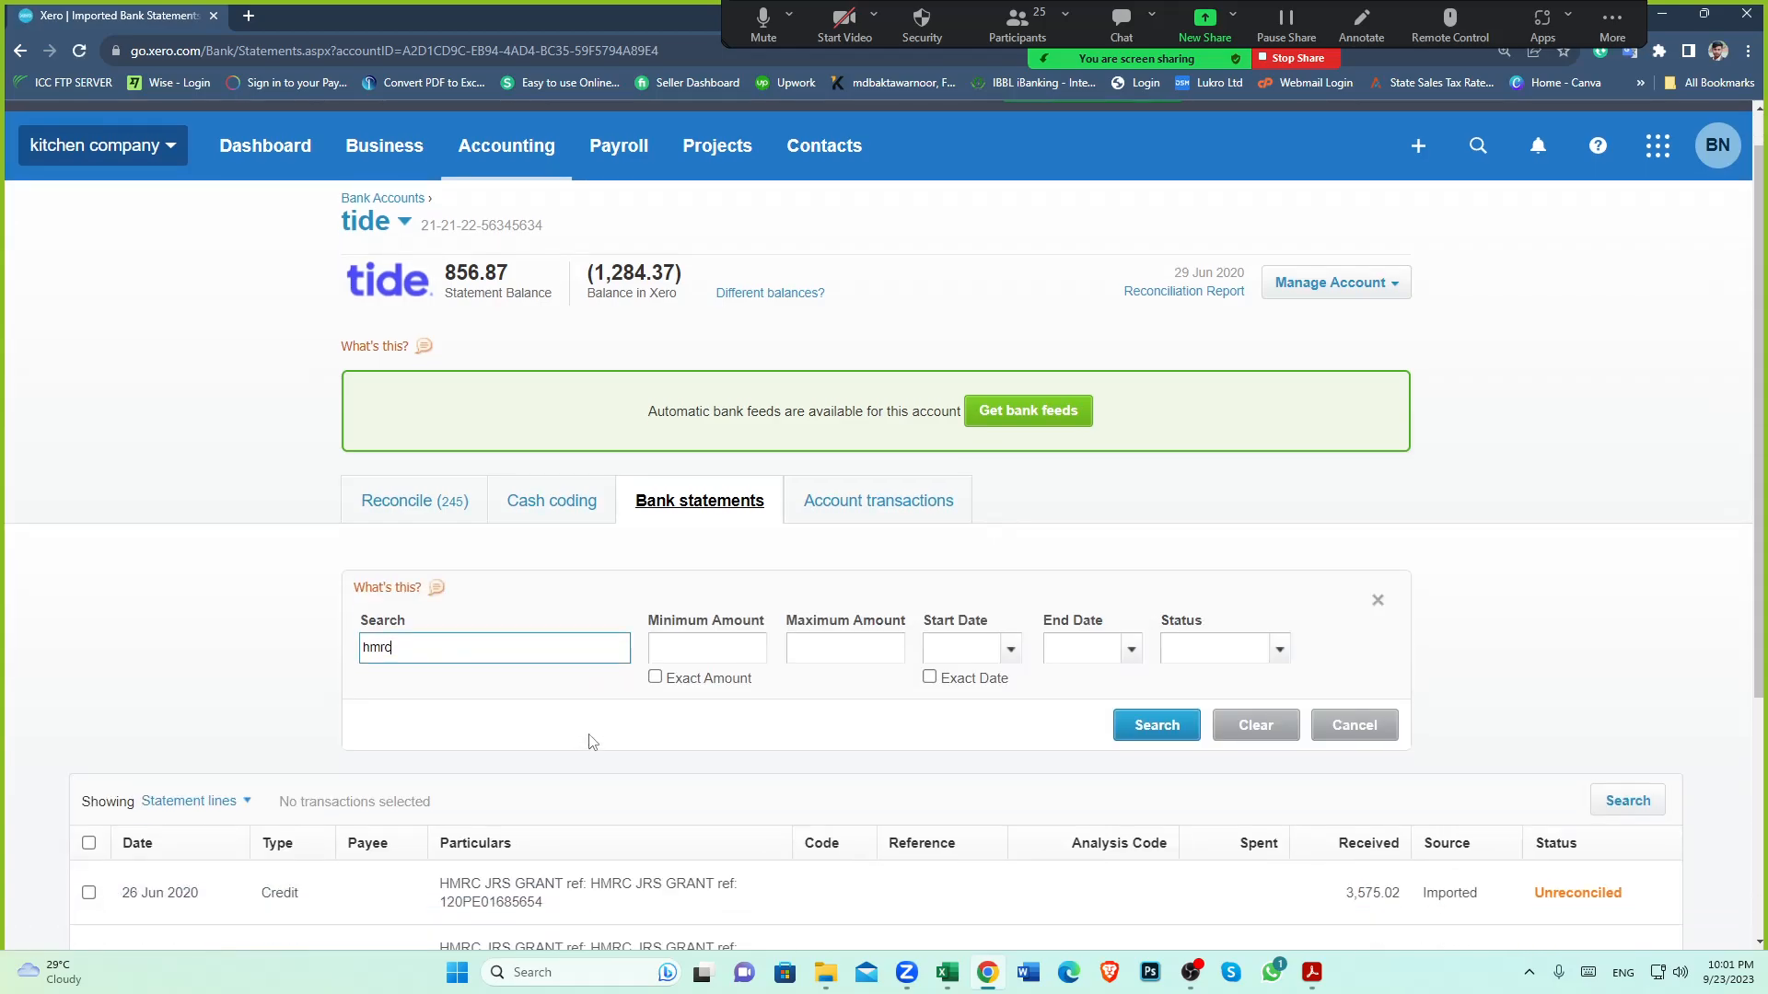
scroll(592, 743, down, 2)
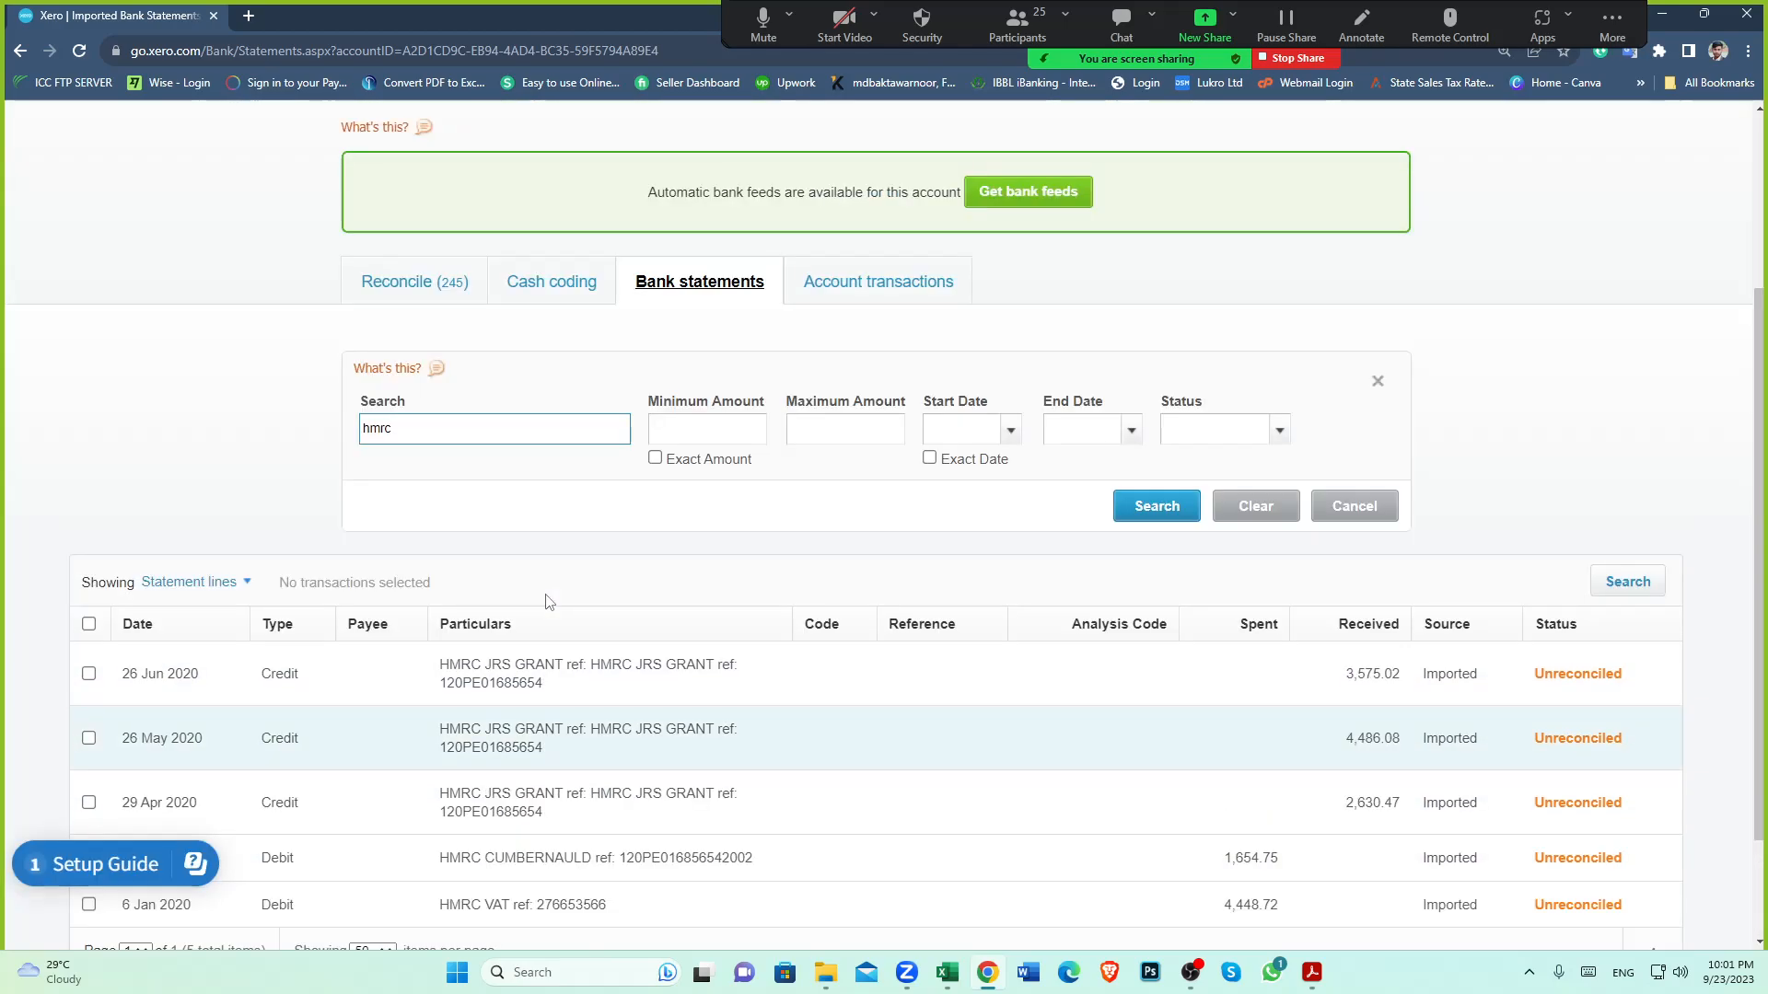
Switch to the Lloyds Business account's bank statements and search the lines for "hmrc"
scroll(548, 601, up, 3)
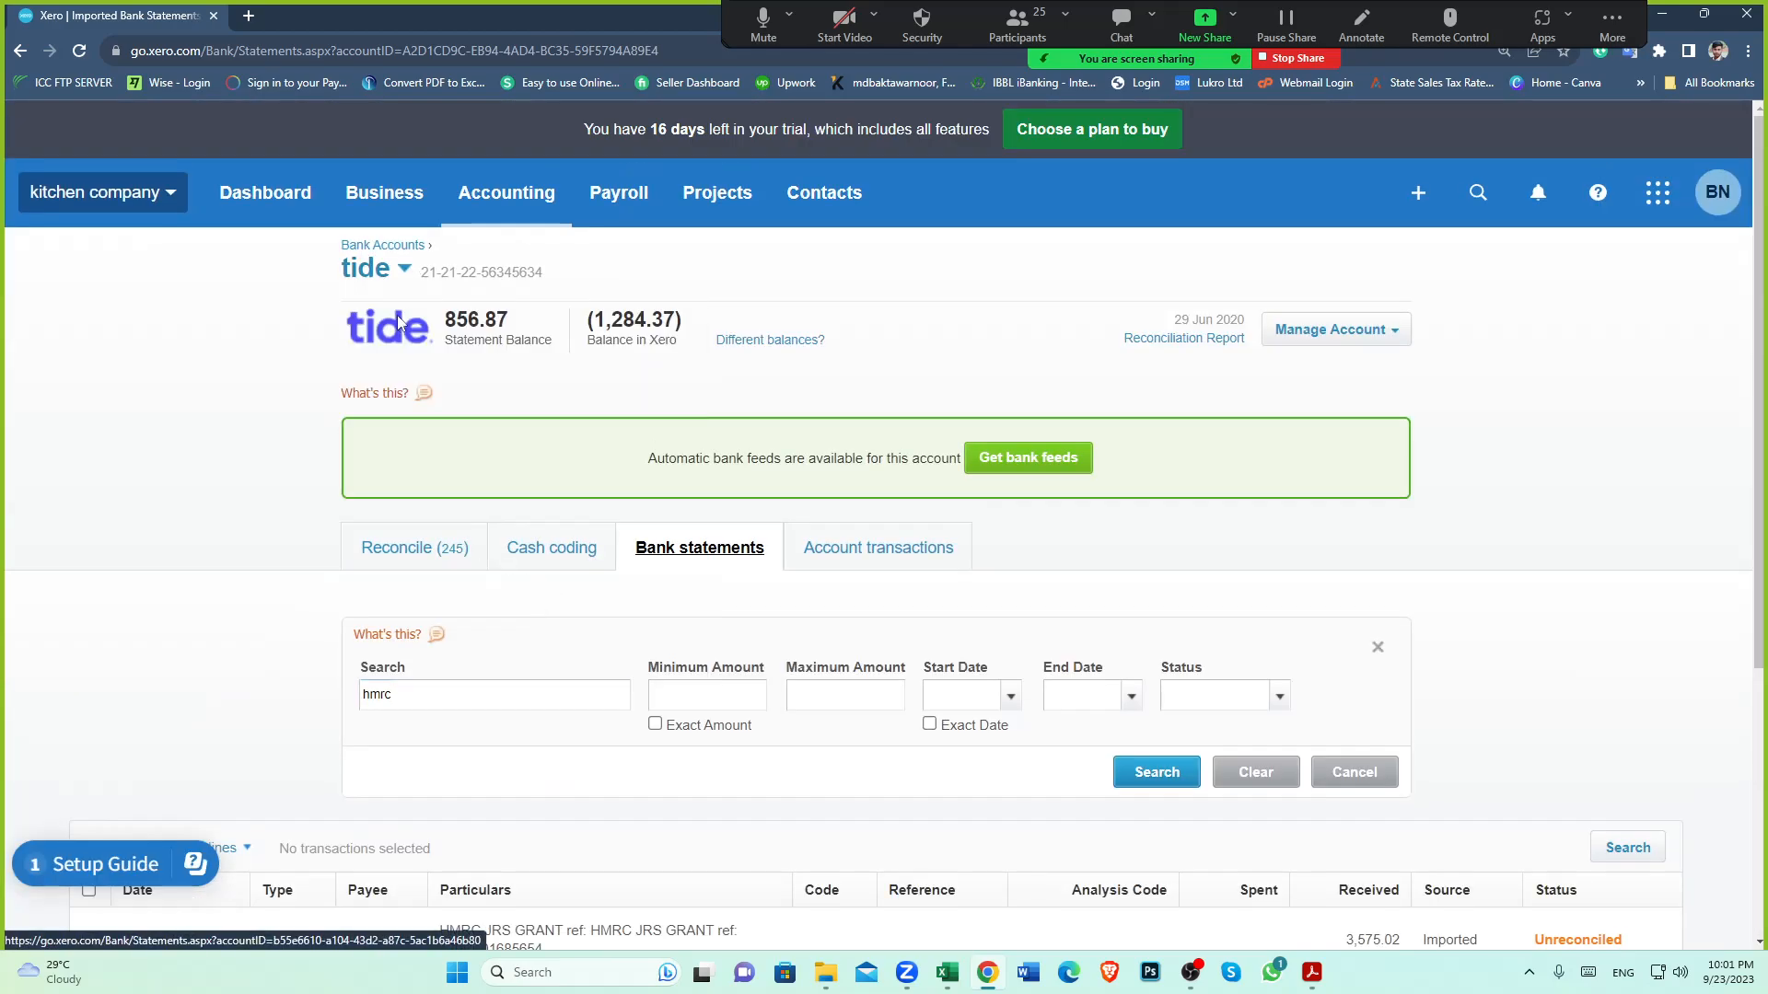
click(398, 322)
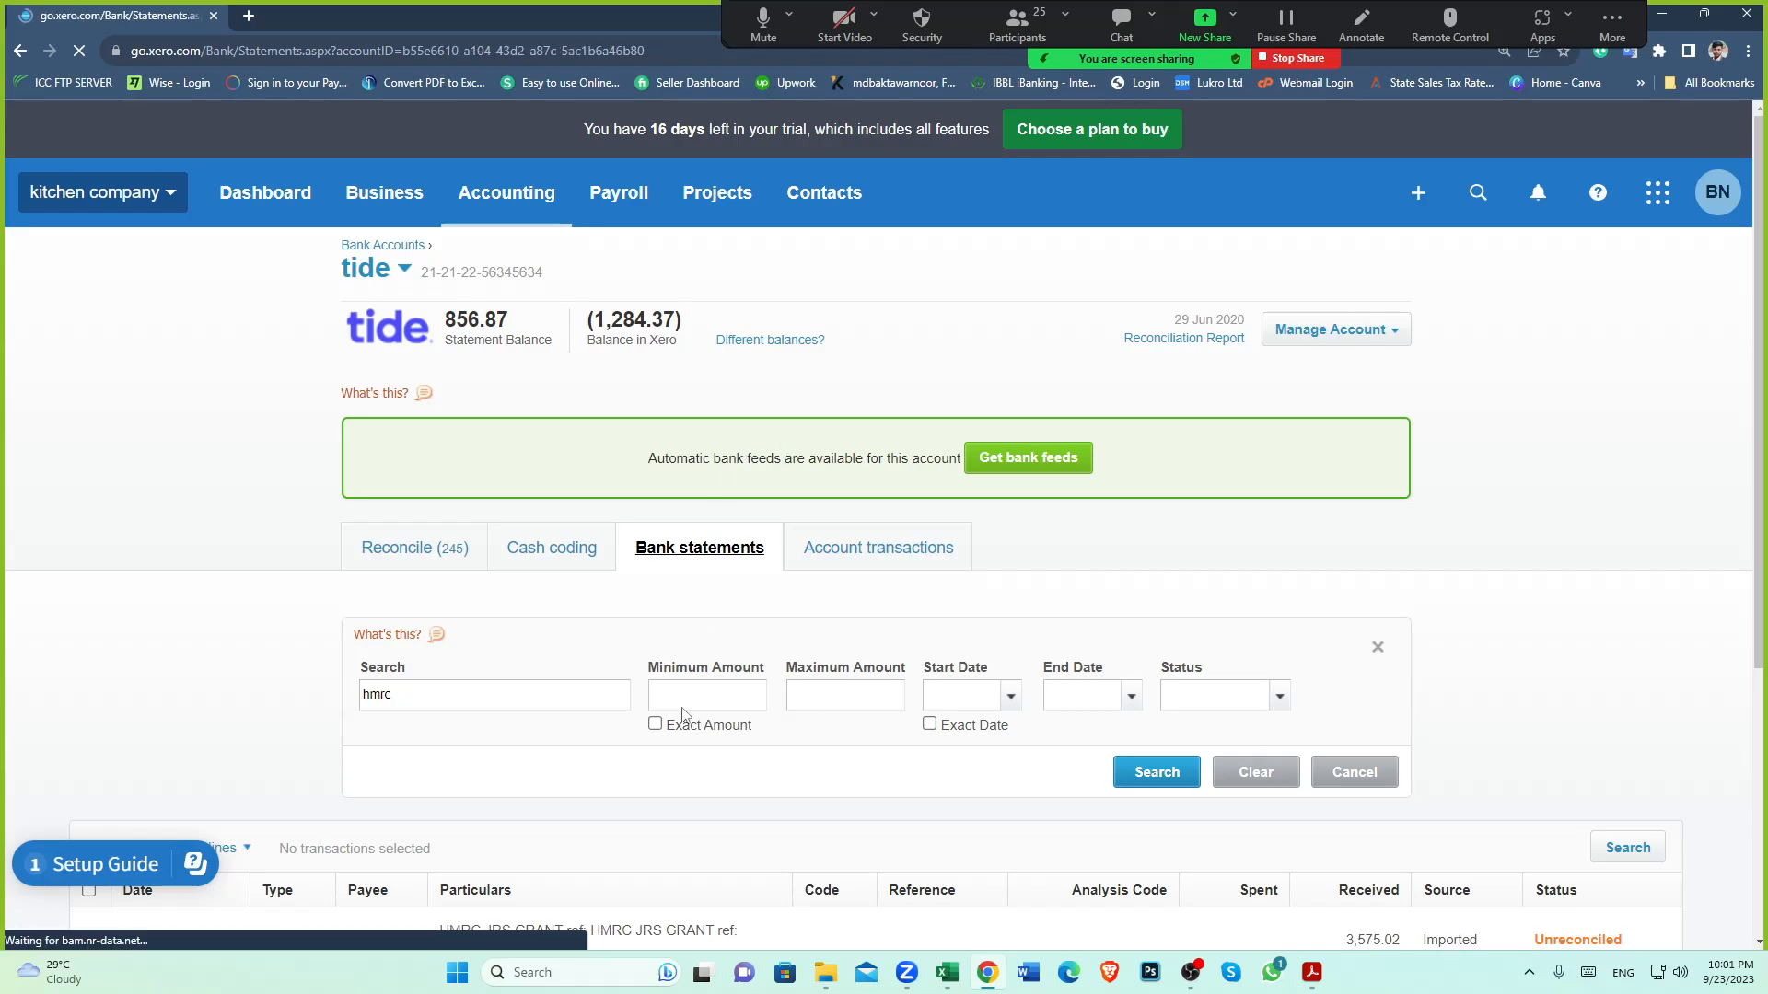
click(1628, 622)
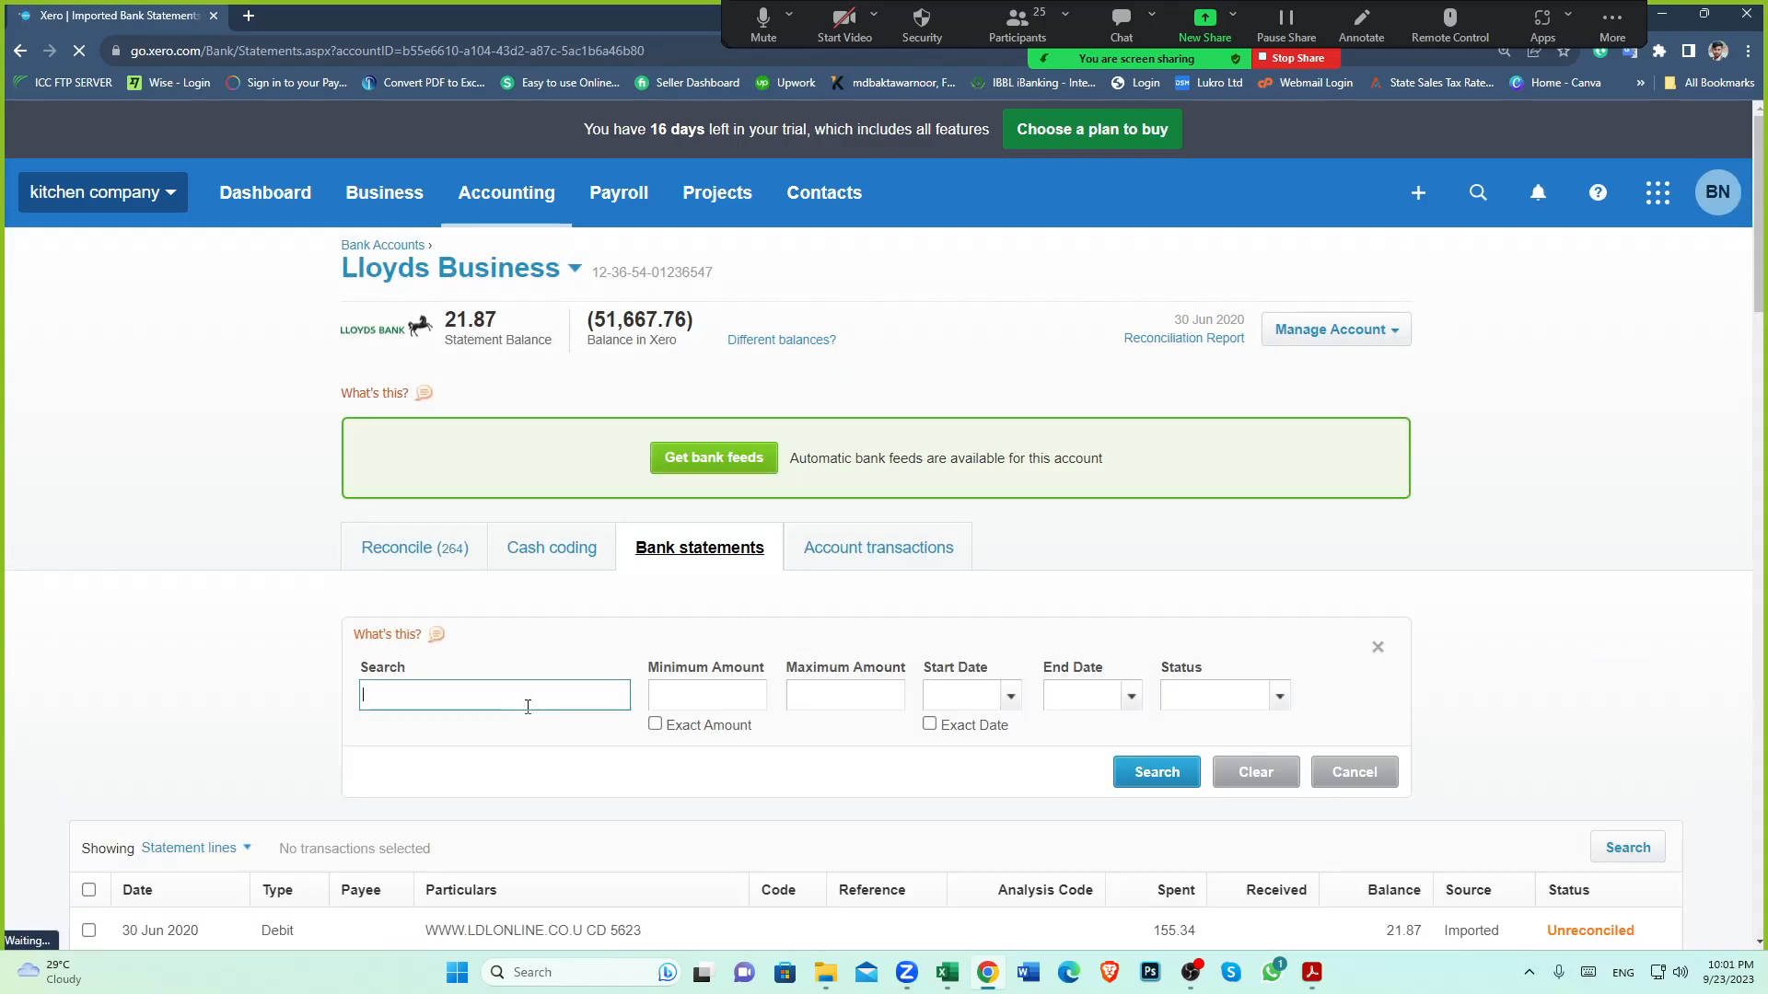
text(hmrc)
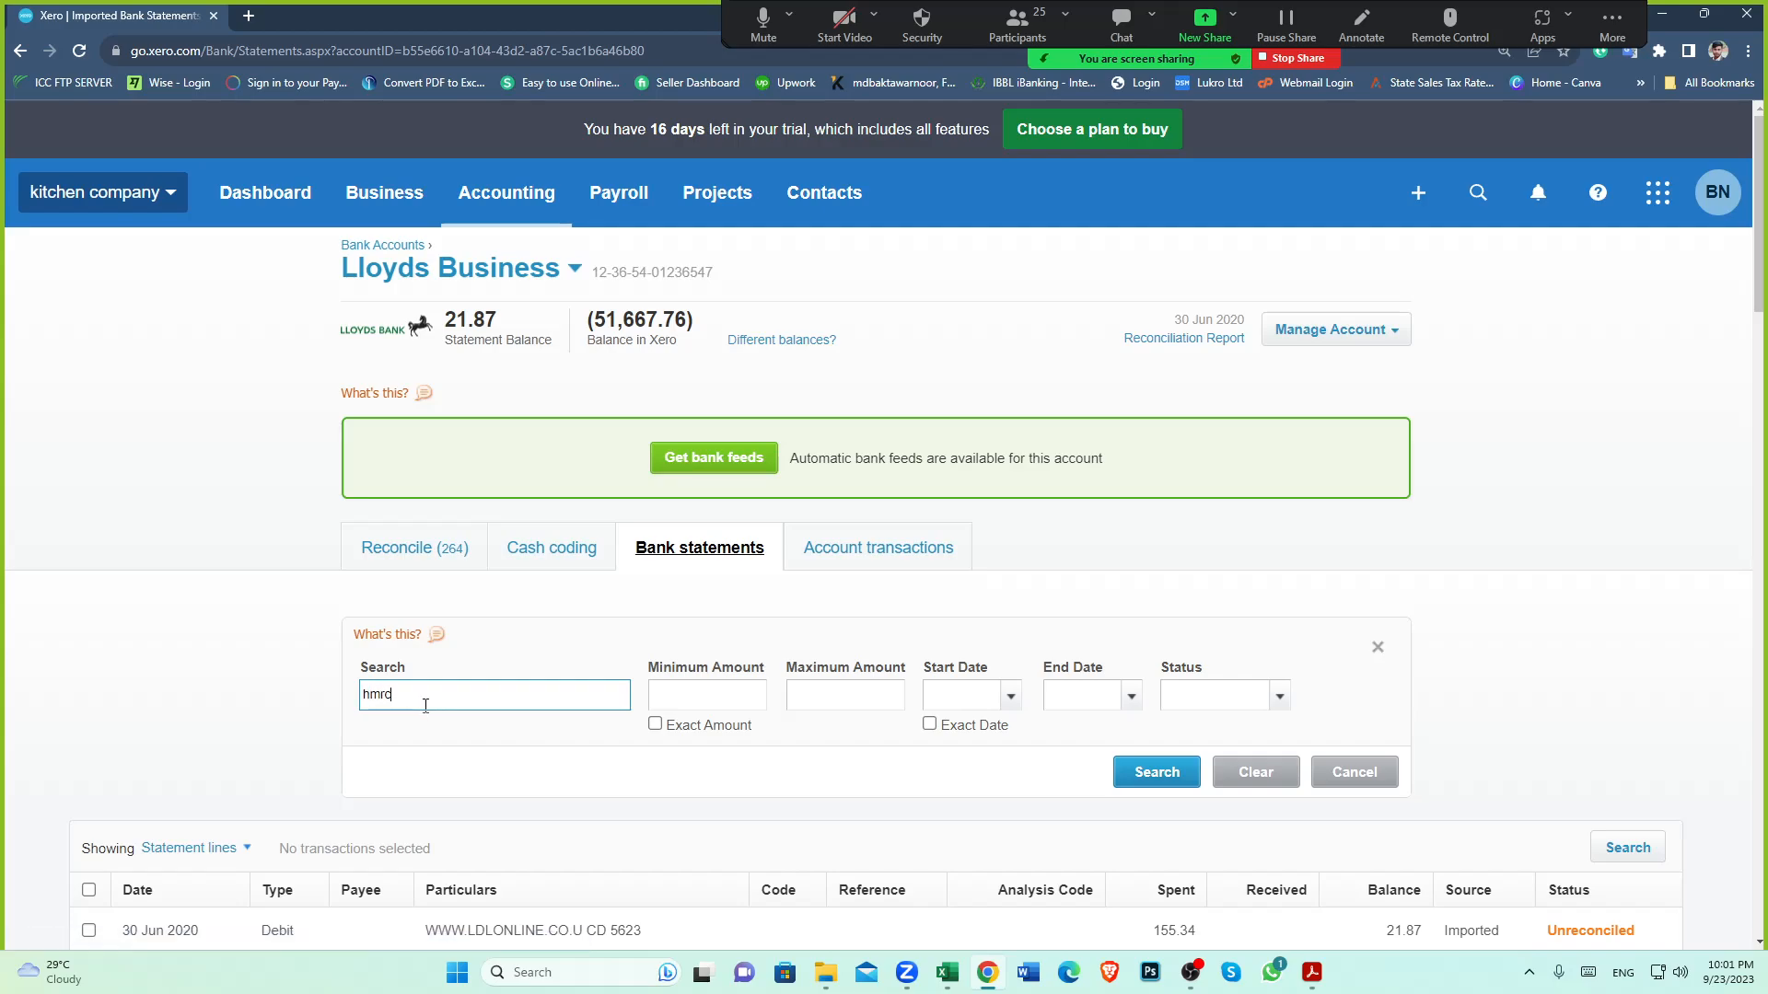
key(Return)
scroll(497, 718, down, 3)
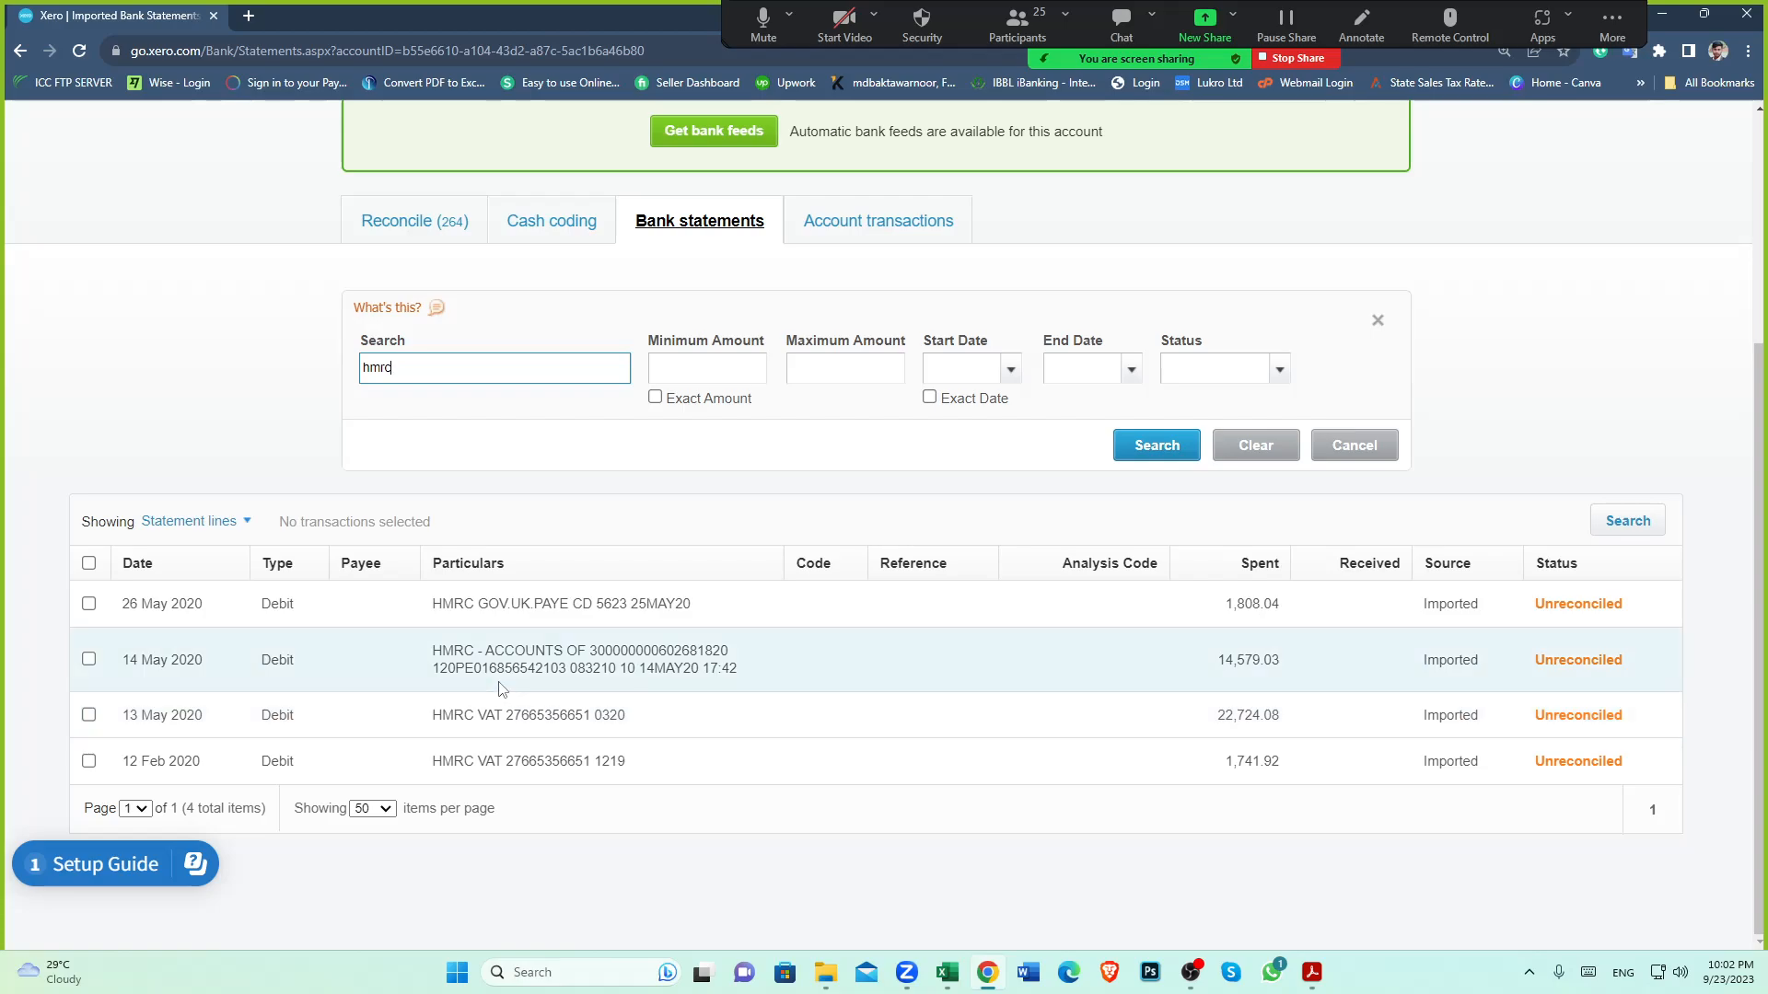
Examine the particulars of the 13 May 2020 HMRC VAT statement line in the Lloyds Business account
scroll(442, 553, up, 3)
scroll(419, 323, down, 3)
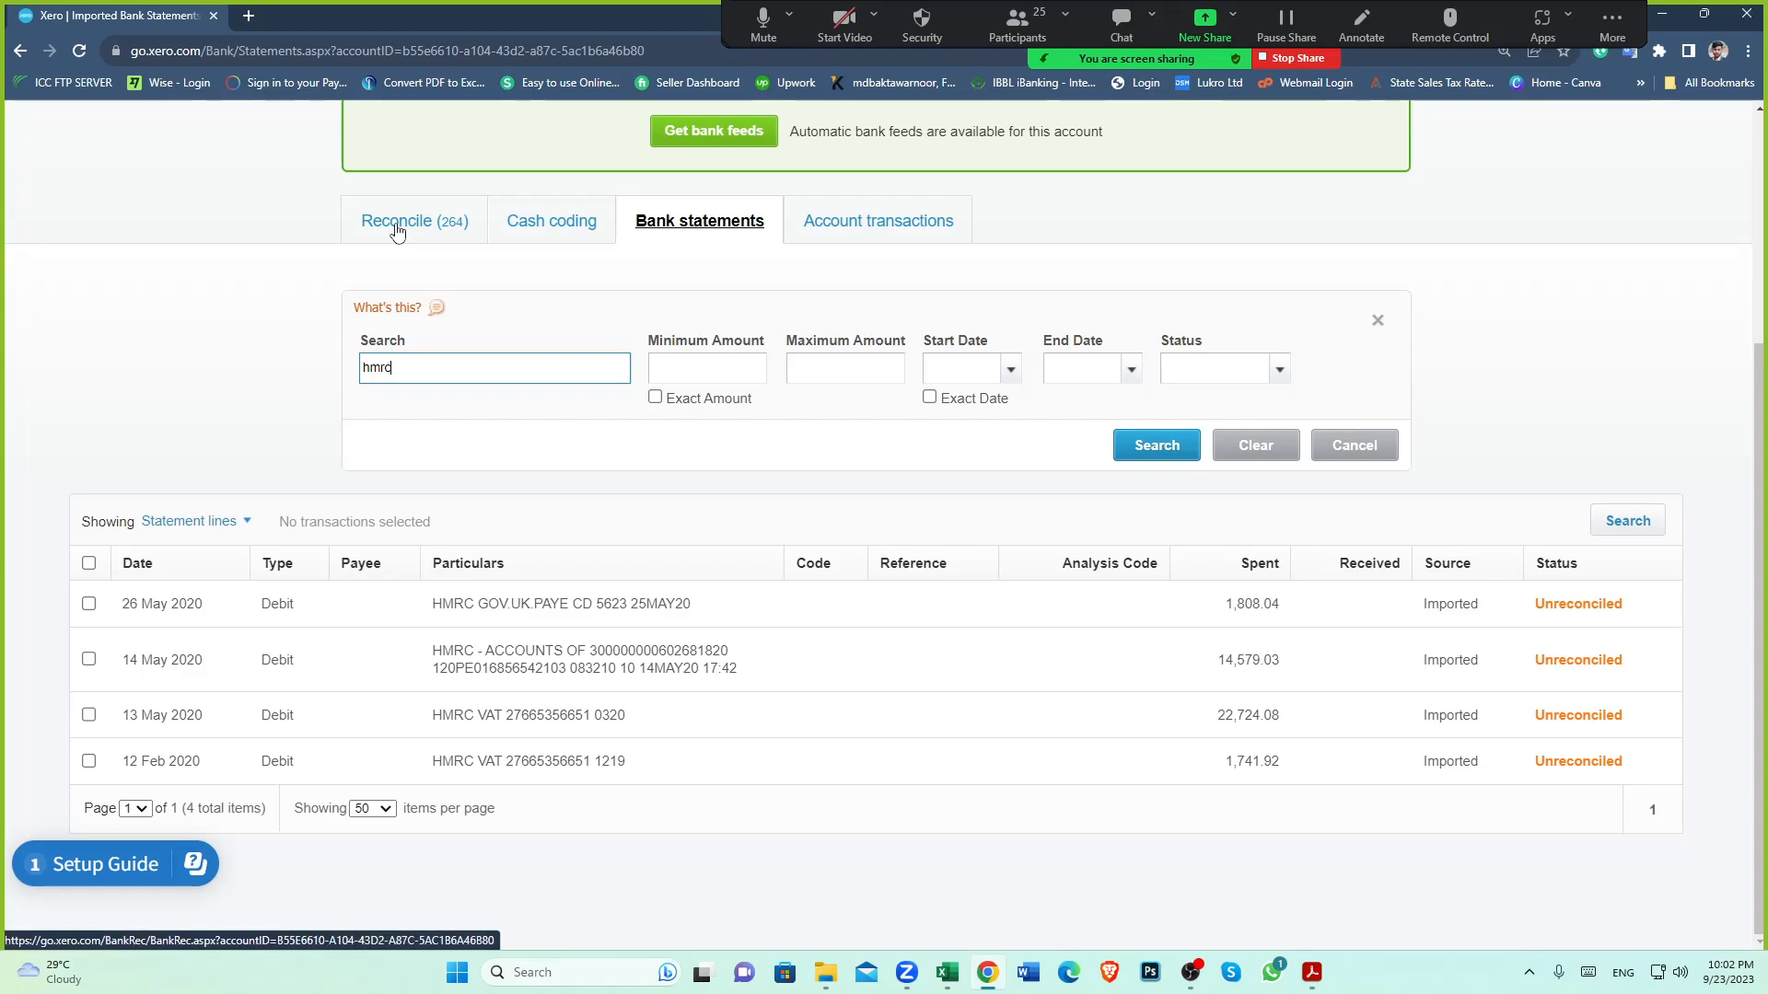
drag(475, 723, 433, 725)
click(562, 488)
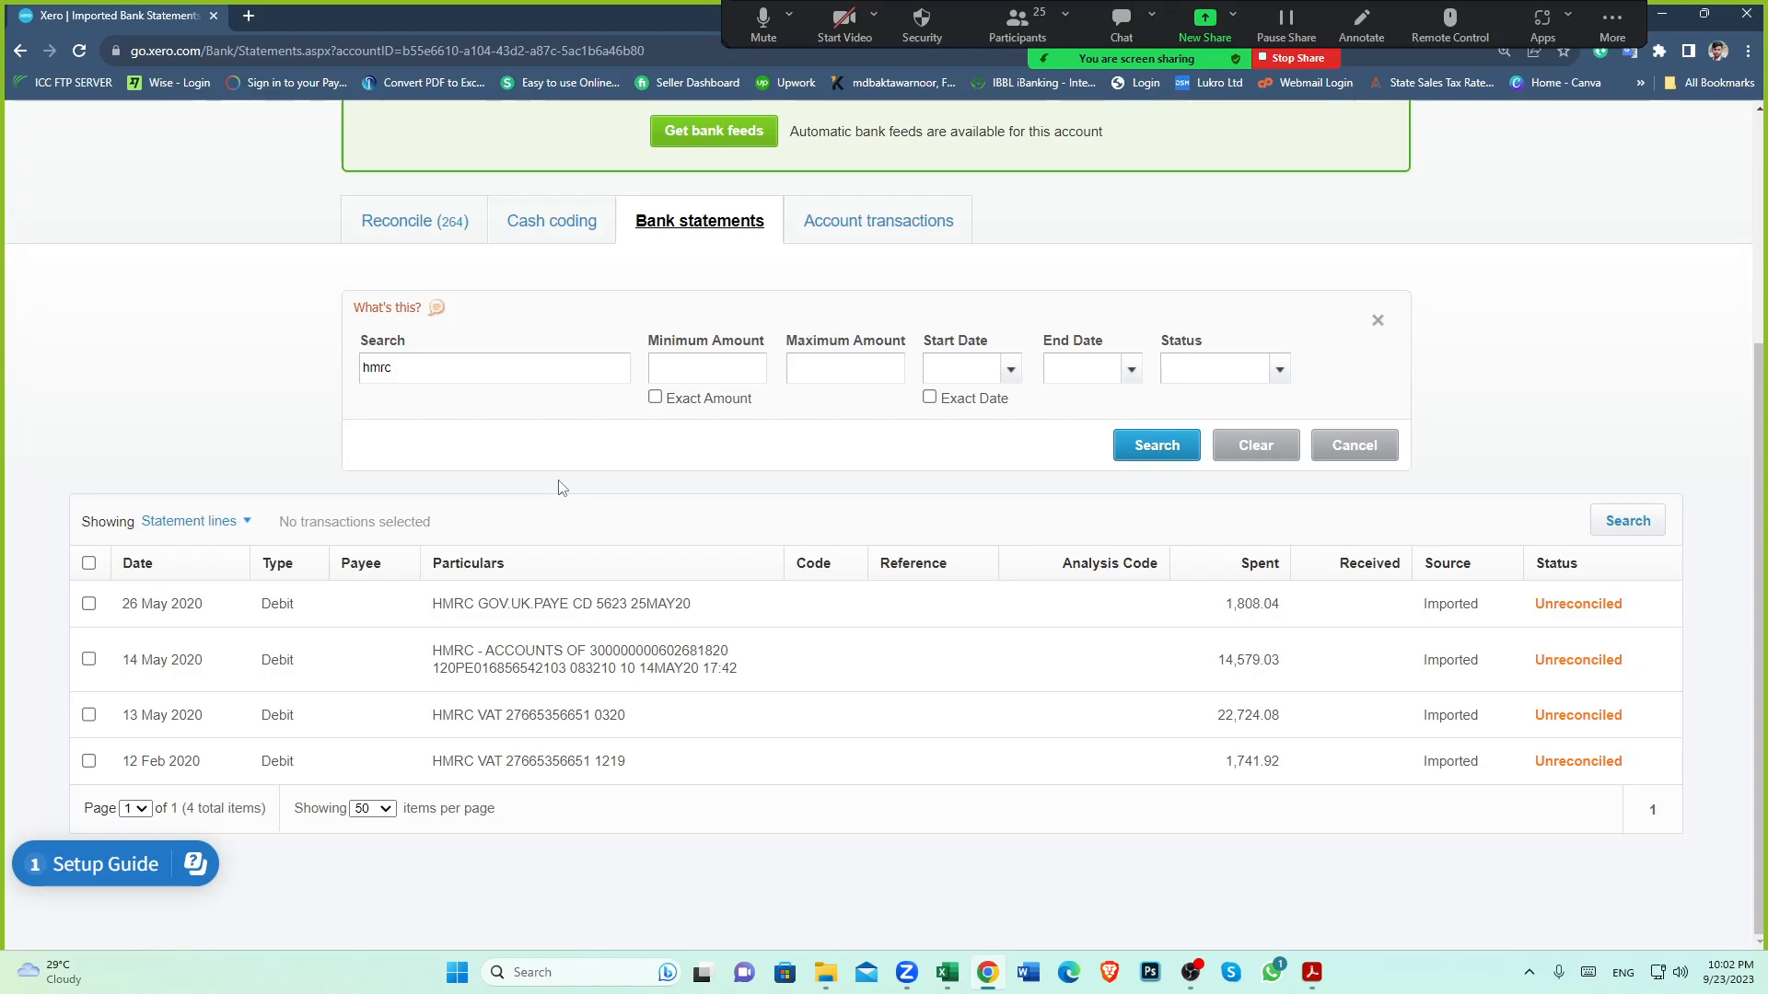
Open the chart of accounts and examine the current liability accounts, including VAT, PAYE Payable and NIC Payable
scroll(553, 277, up, 4)
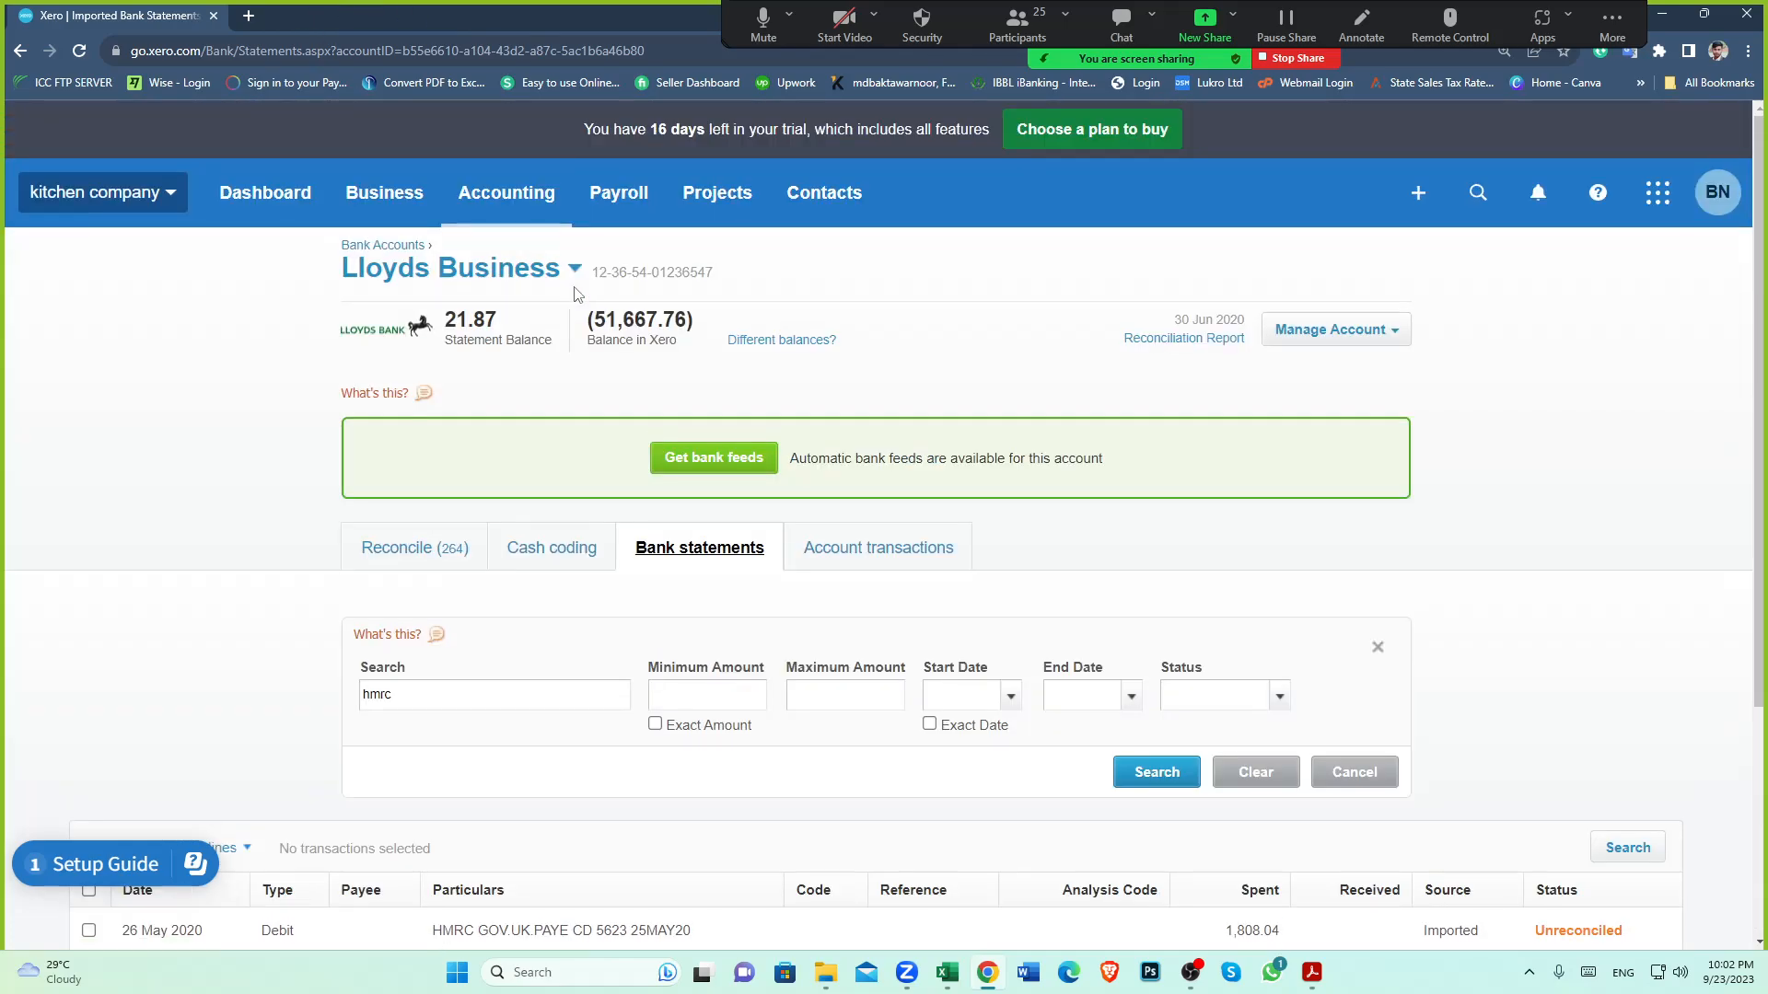
click(492, 205)
click(553, 817)
scroll(783, 689, down, 3)
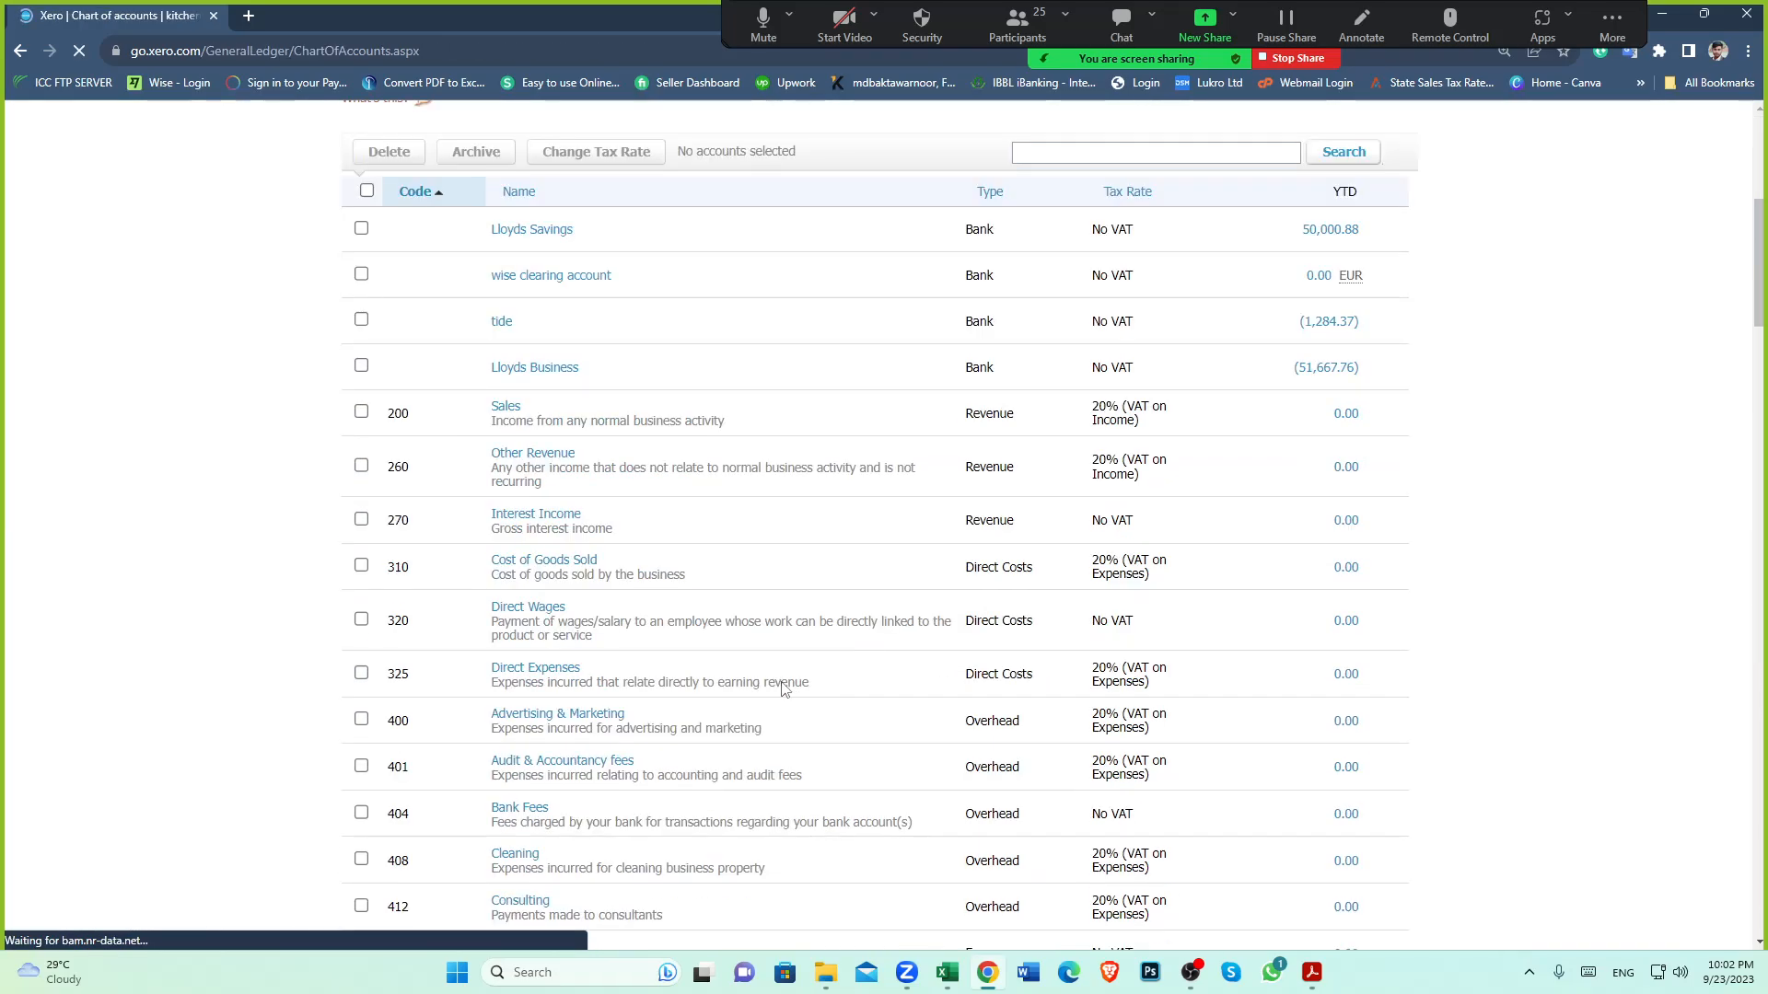
scroll(783, 689, down, 10)
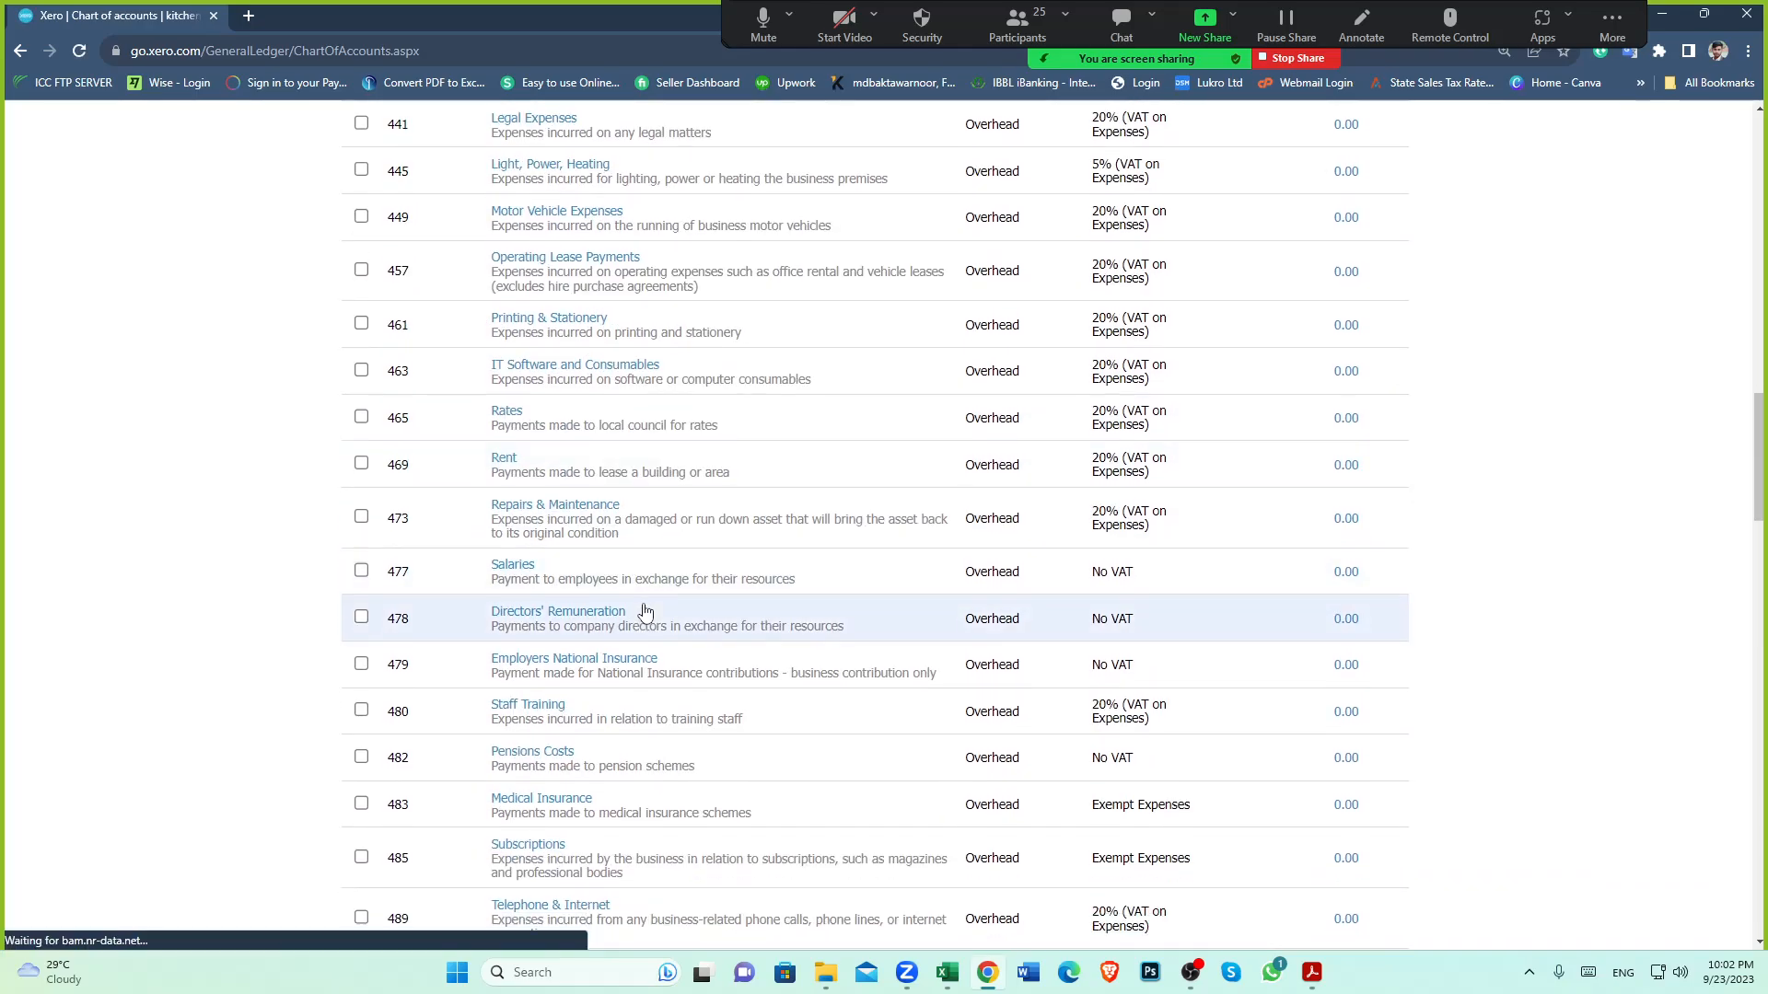
scroll(645, 612, down, 9)
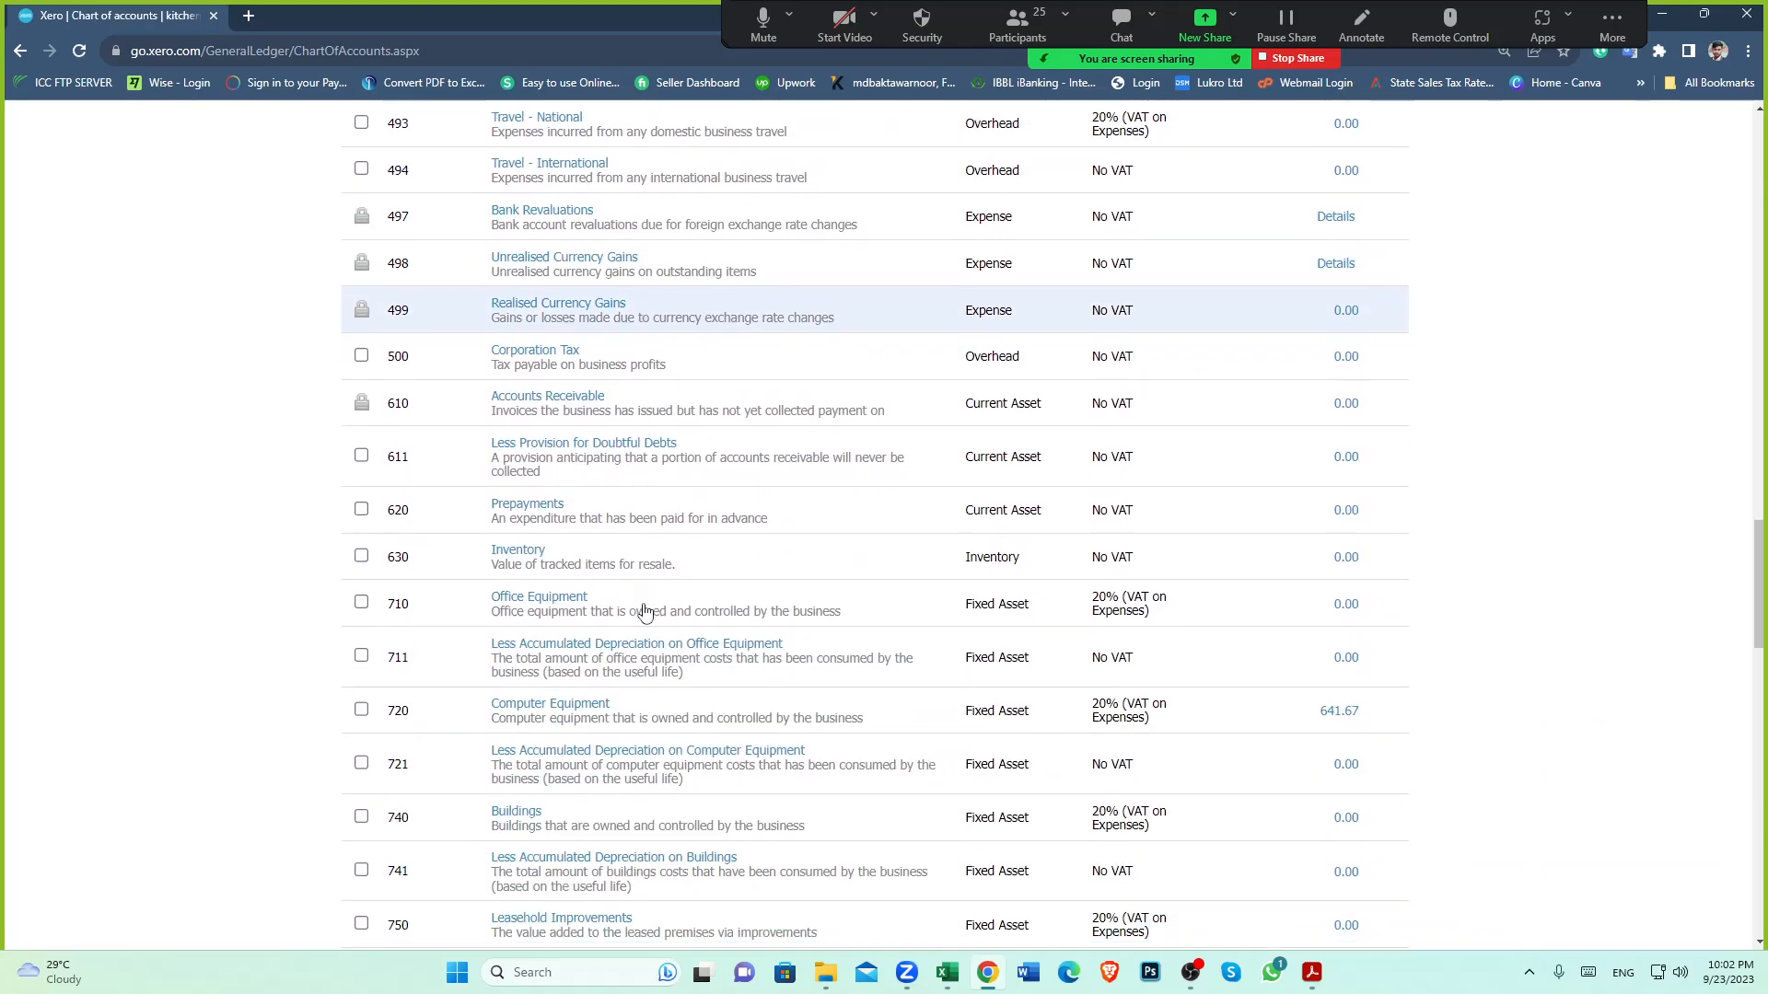
scroll(645, 613, down, 9)
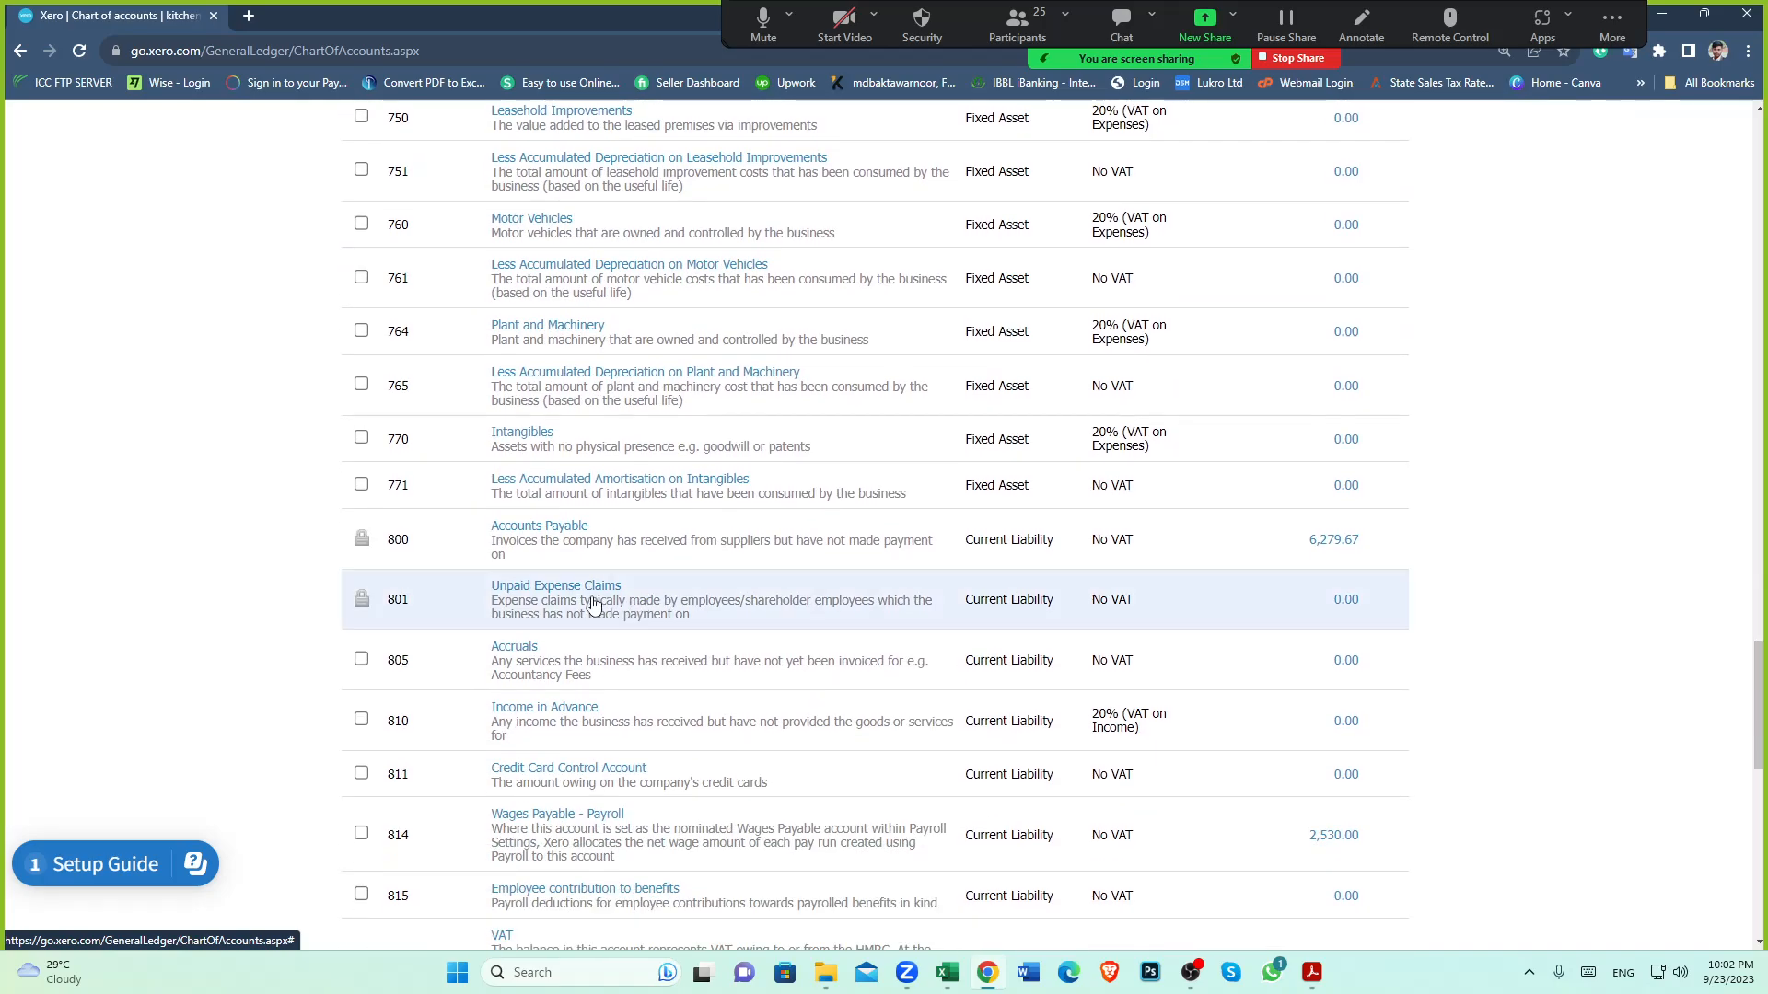
scroll(592, 605, down, 3)
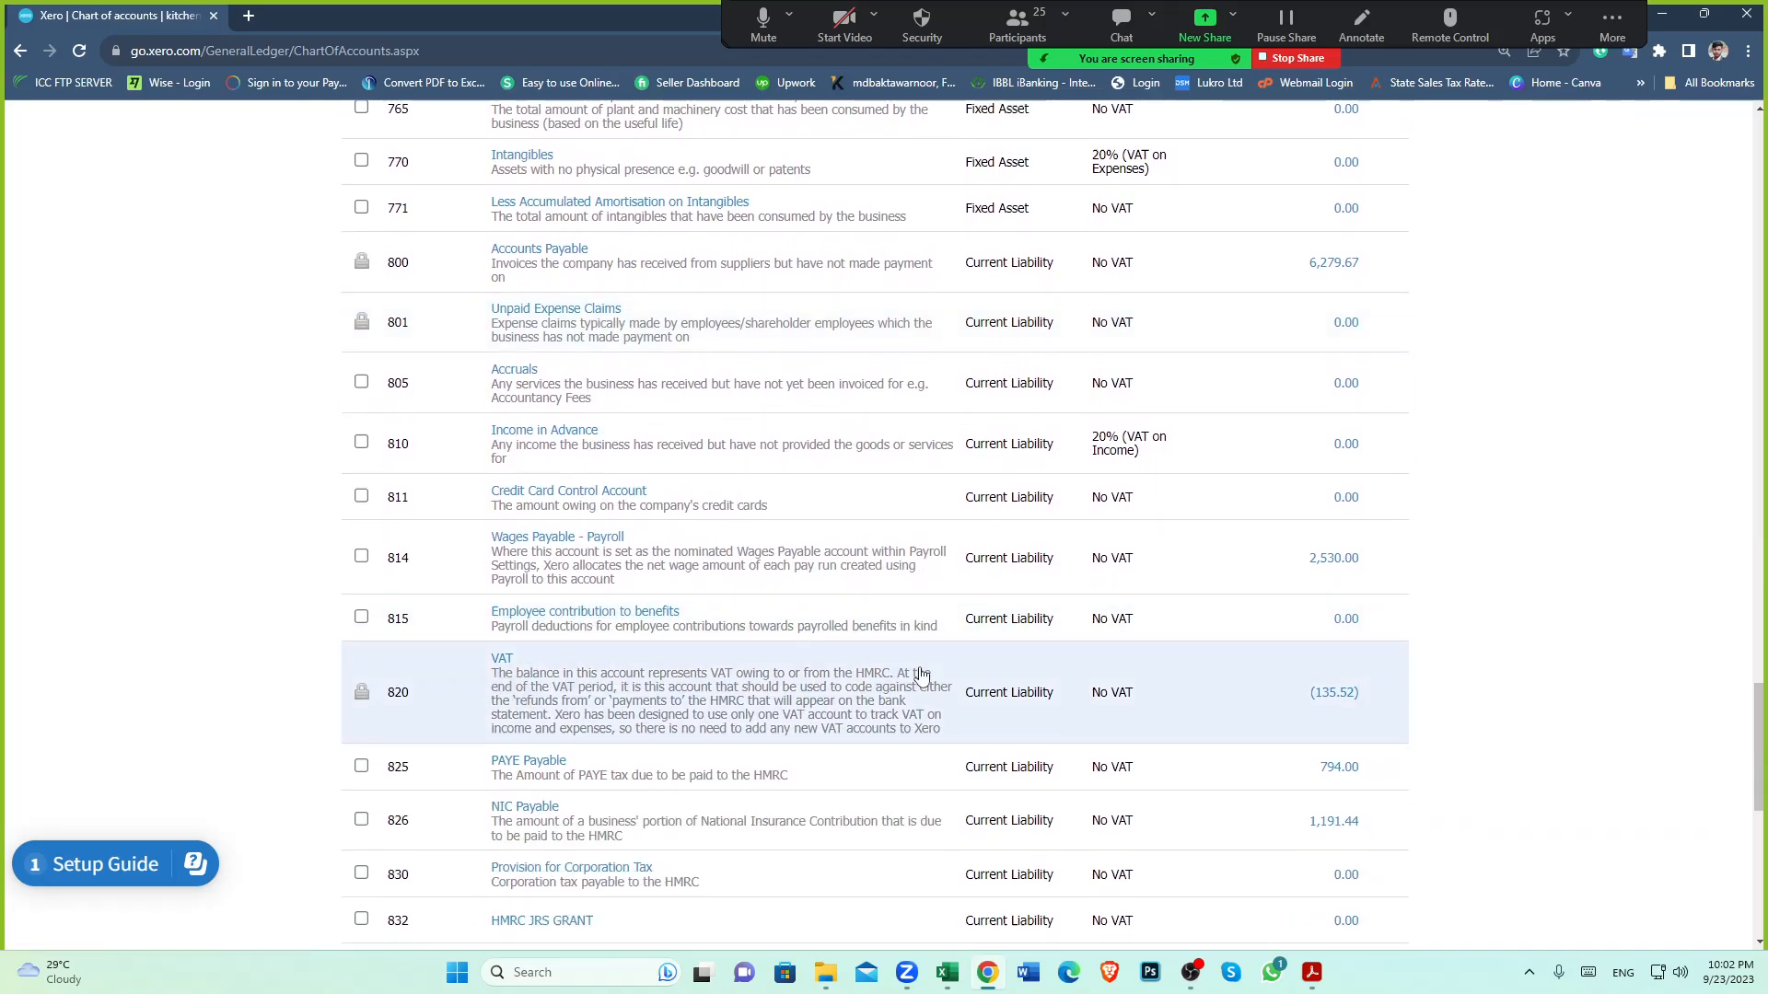
scroll(921, 675, down, 2)
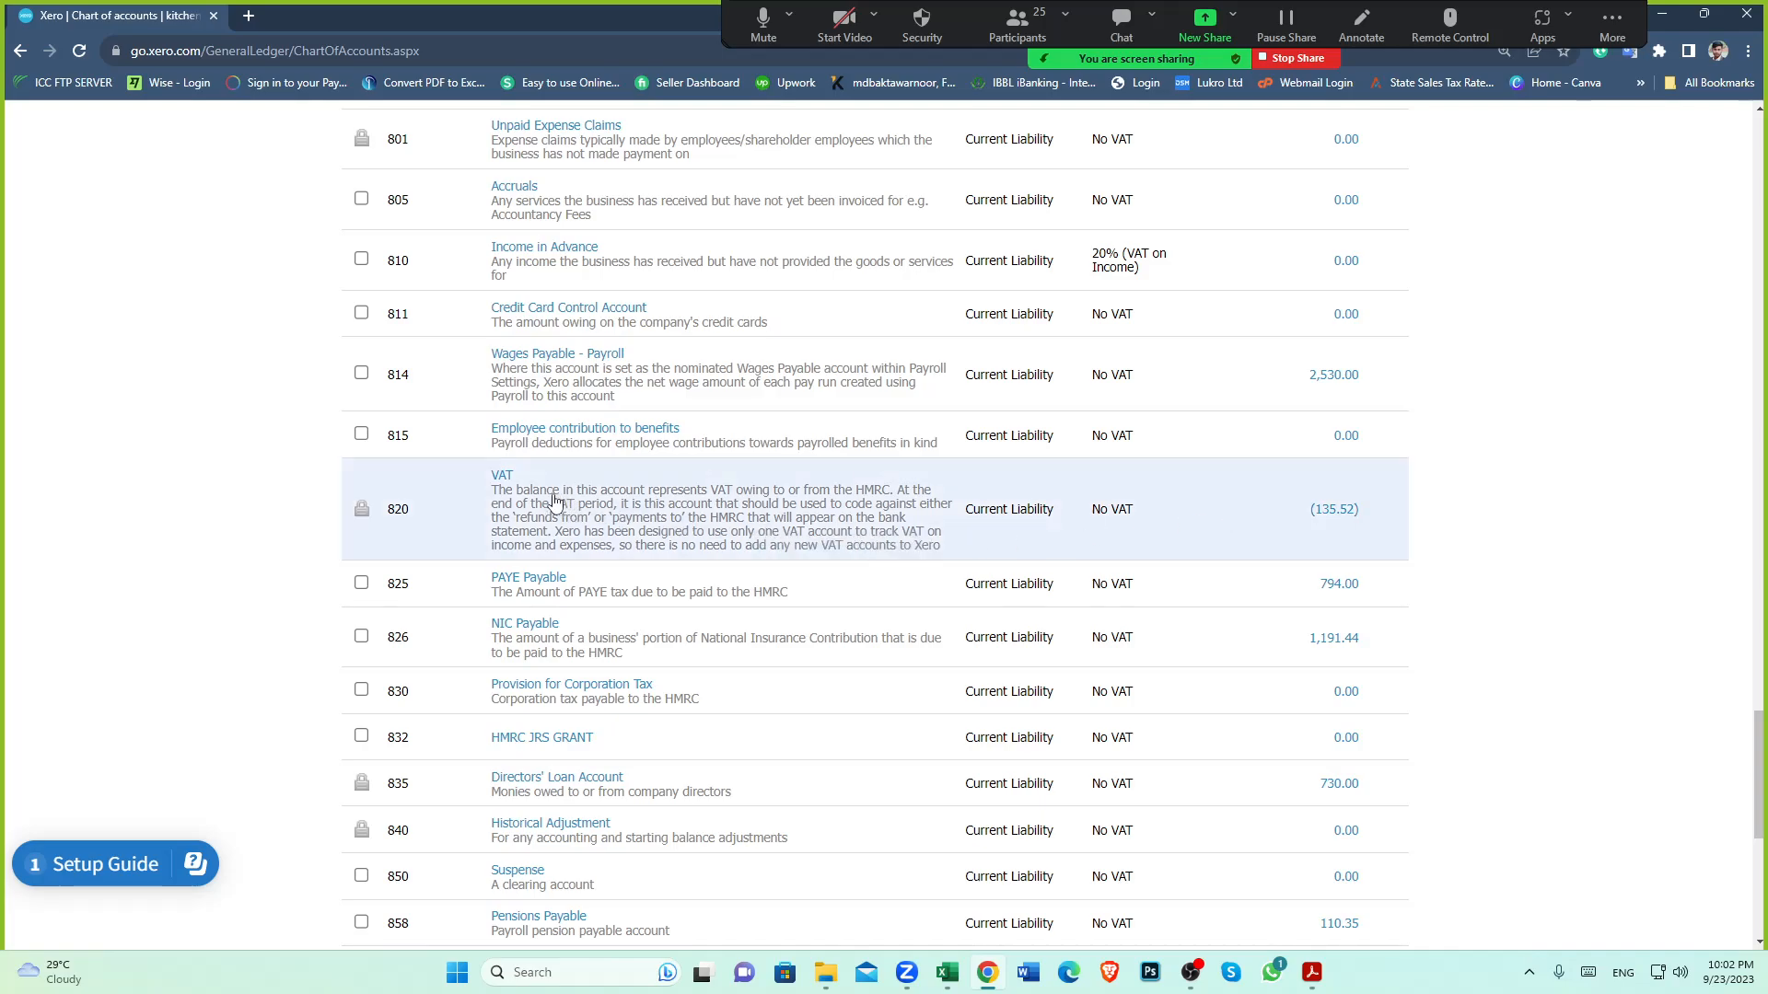
scroll(695, 557, up, 20)
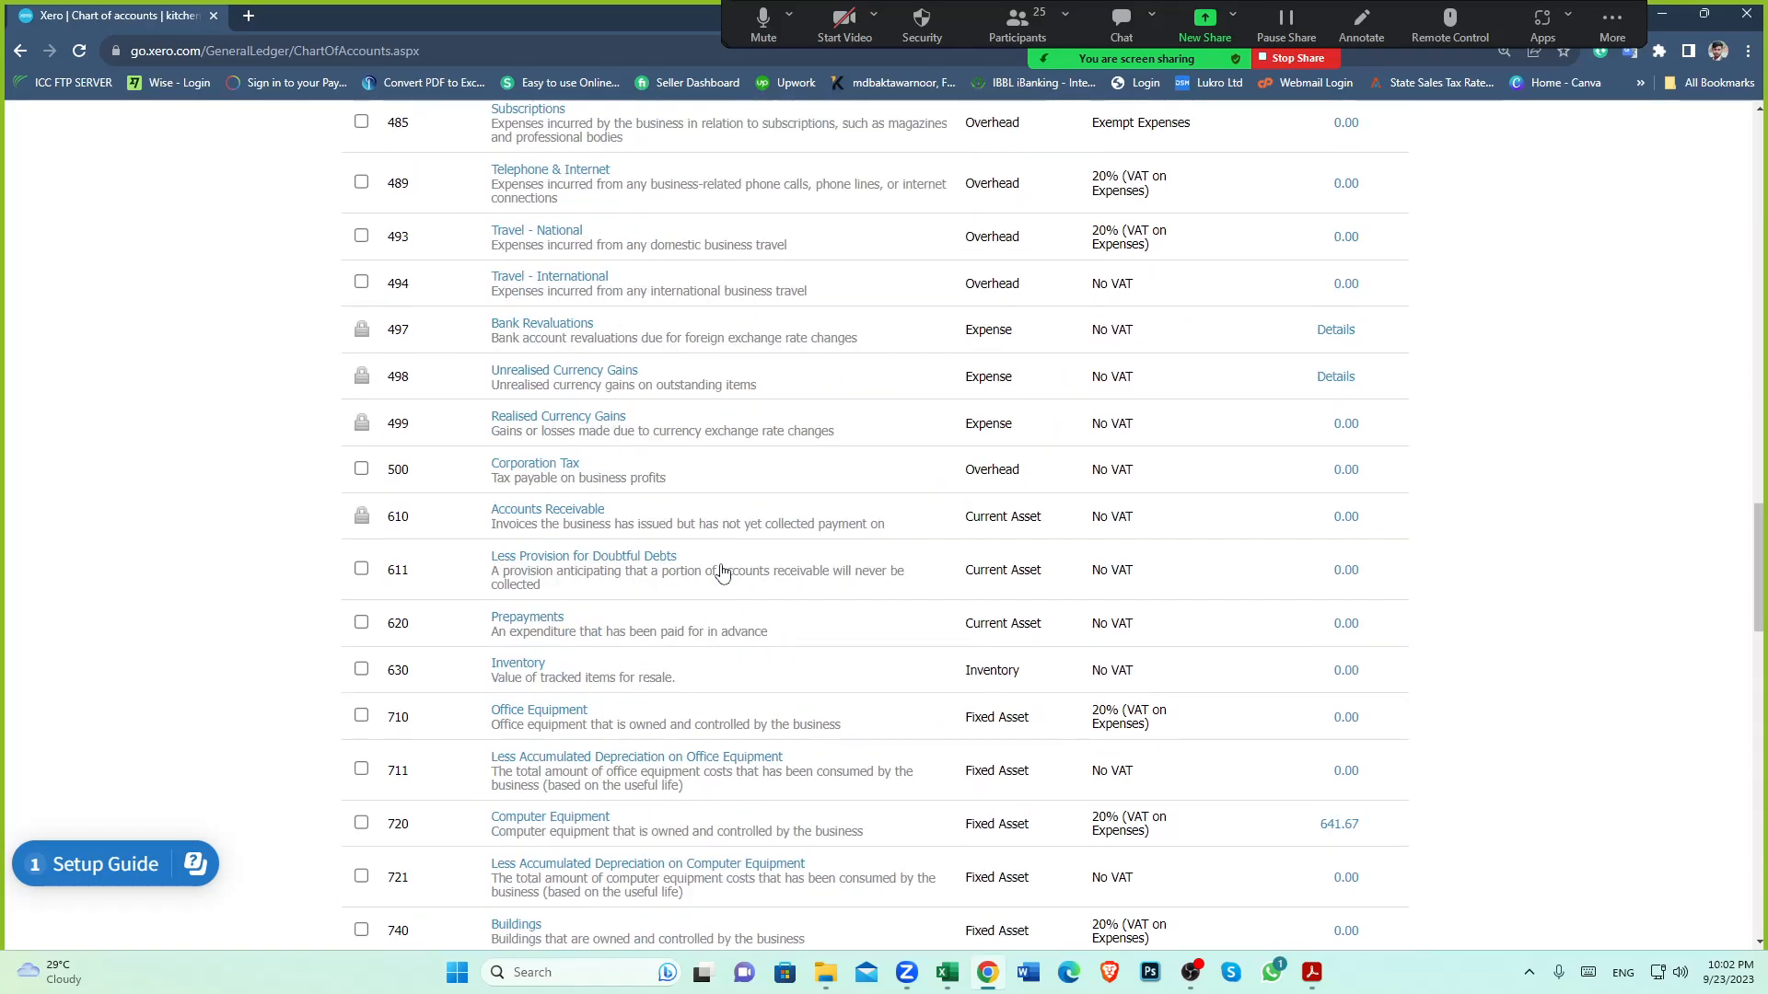
scroll(721, 573, up, 12)
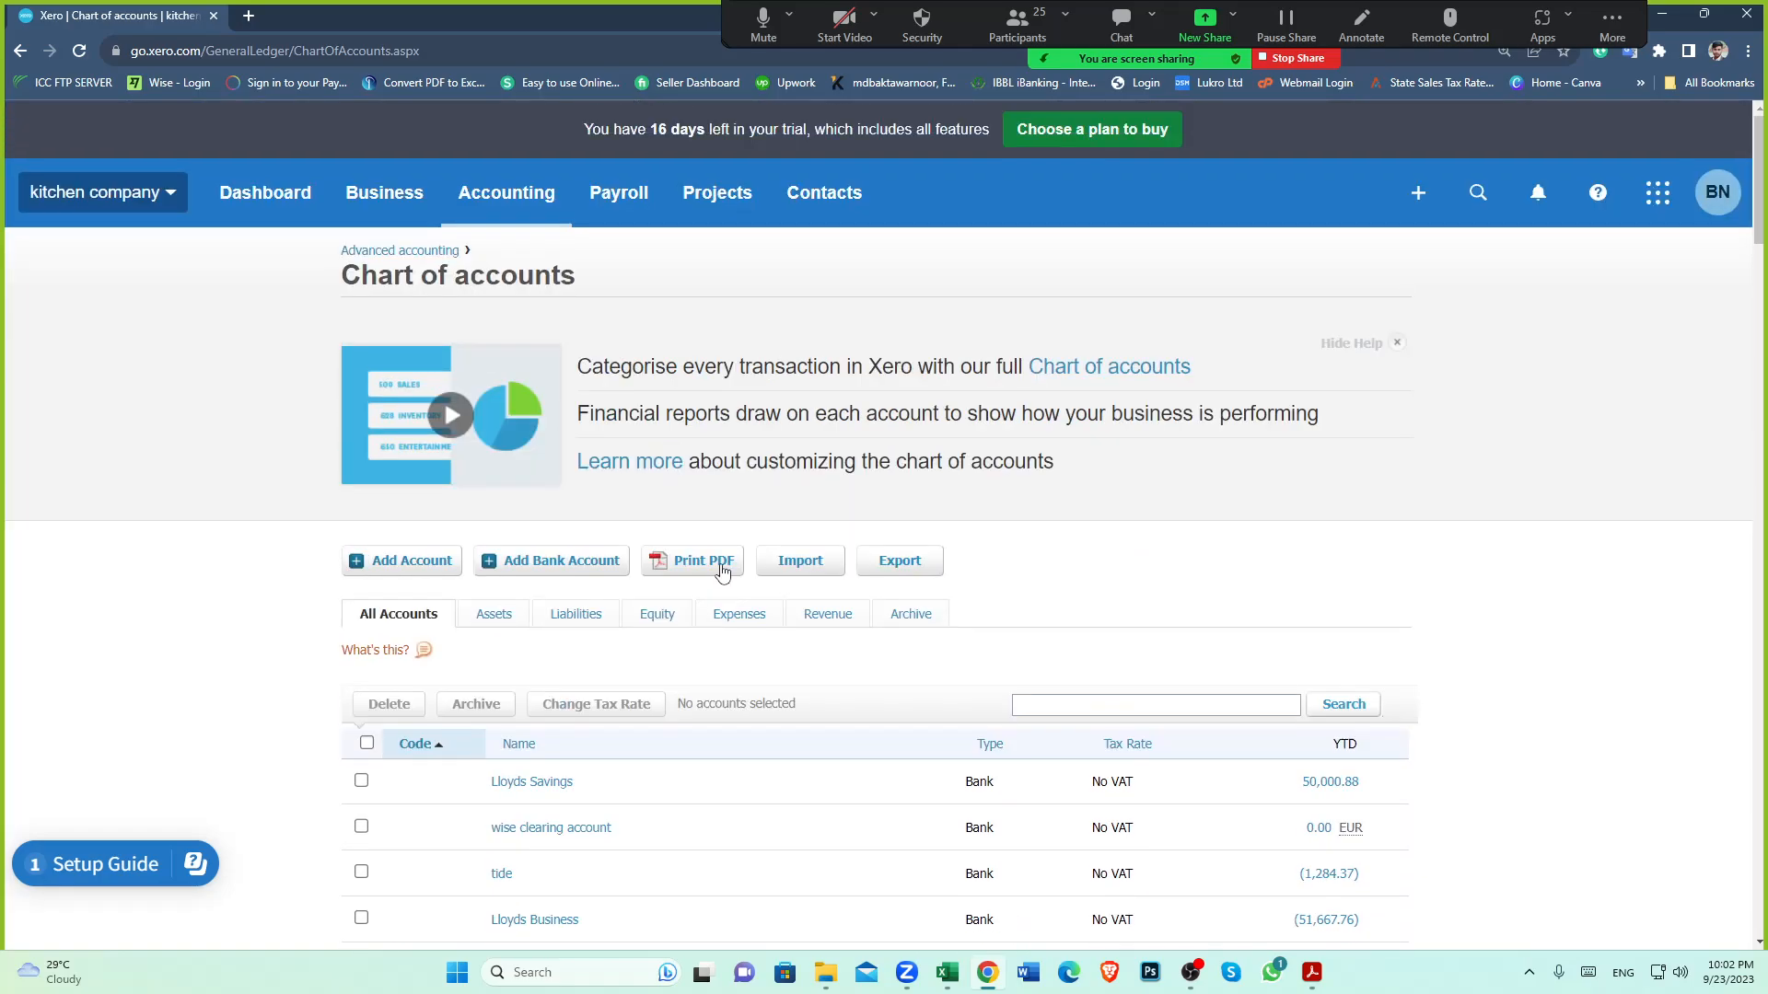
scroll(768, 588, down, 2)
scroll(801, 598, up, 2)
scroll(810, 612, down, 2)
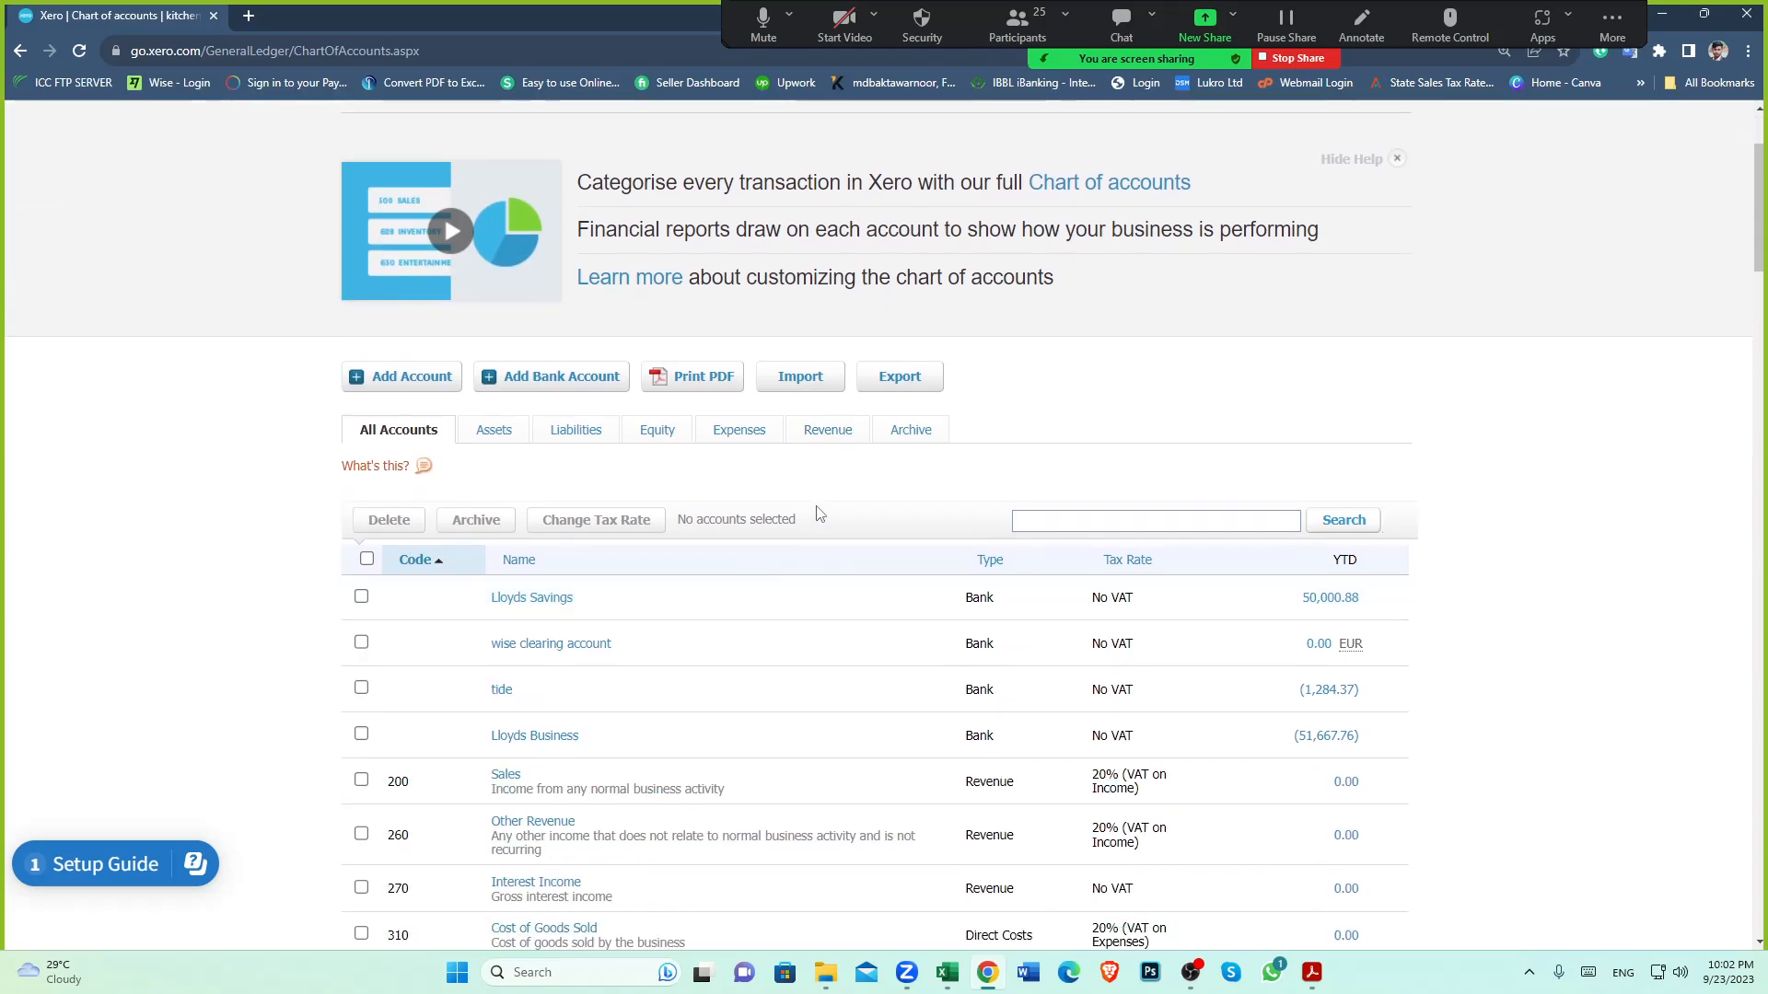
scroll(818, 511, up, 2)
scroll(750, 525, down, 1)
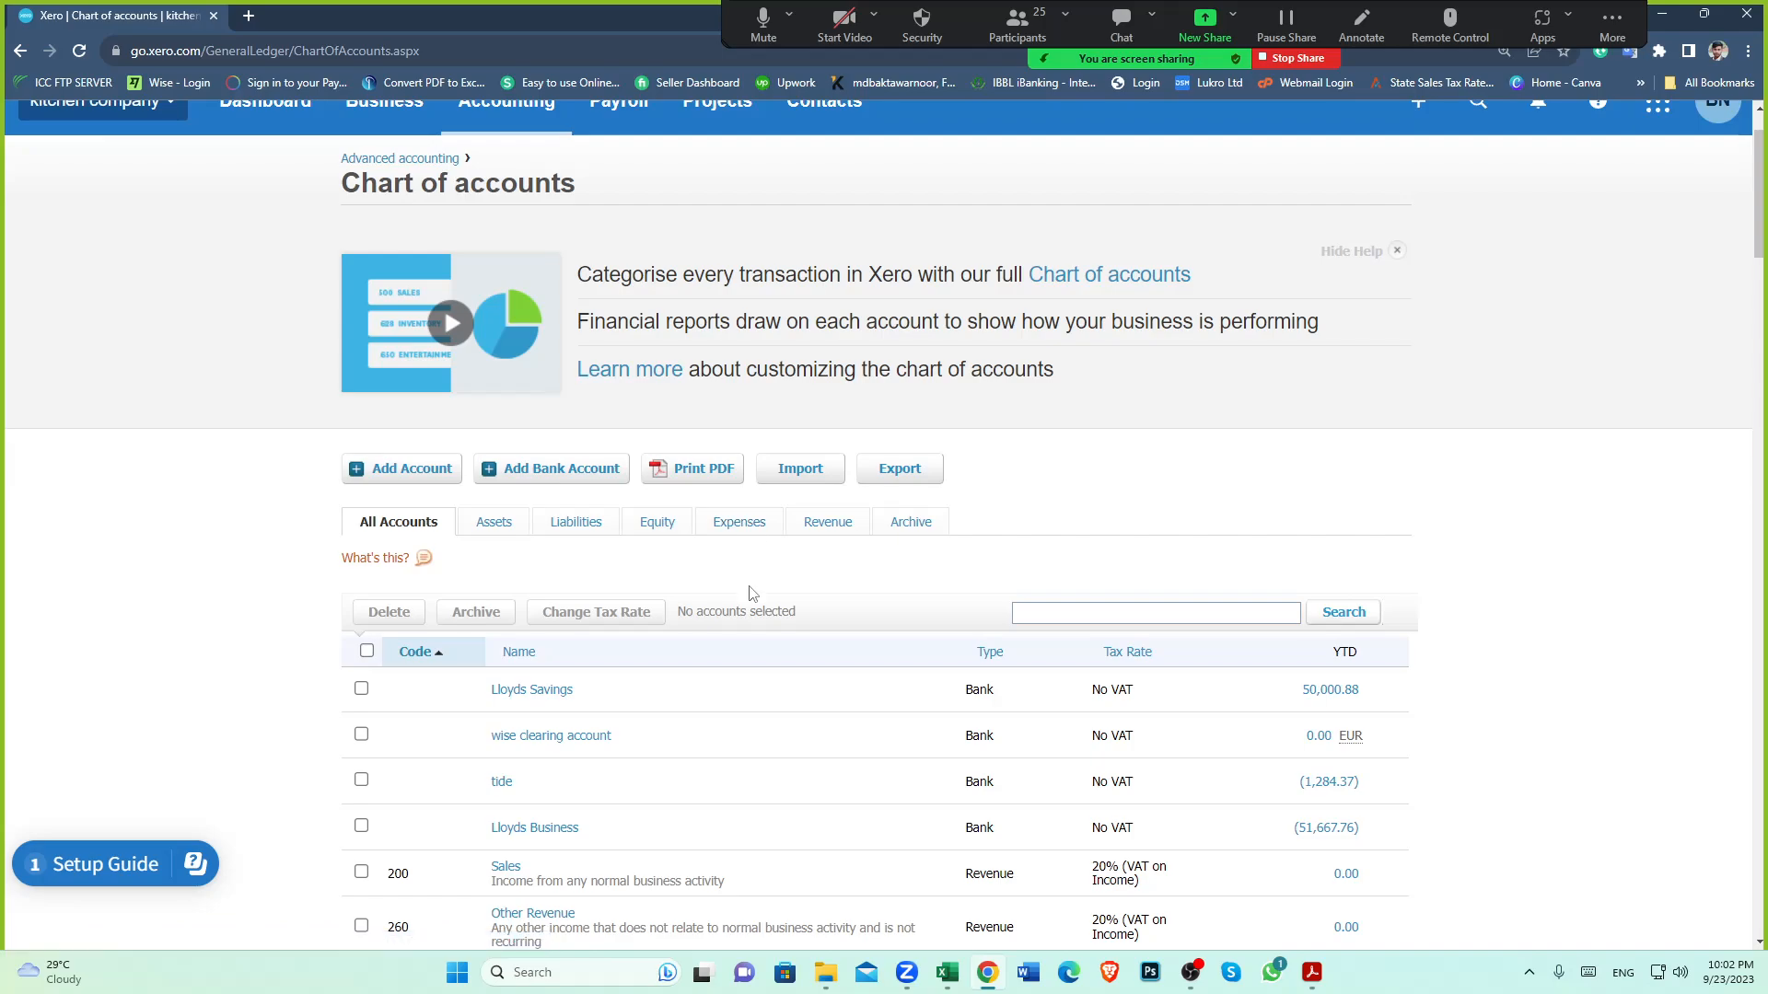
scroll(792, 612, up, 1)
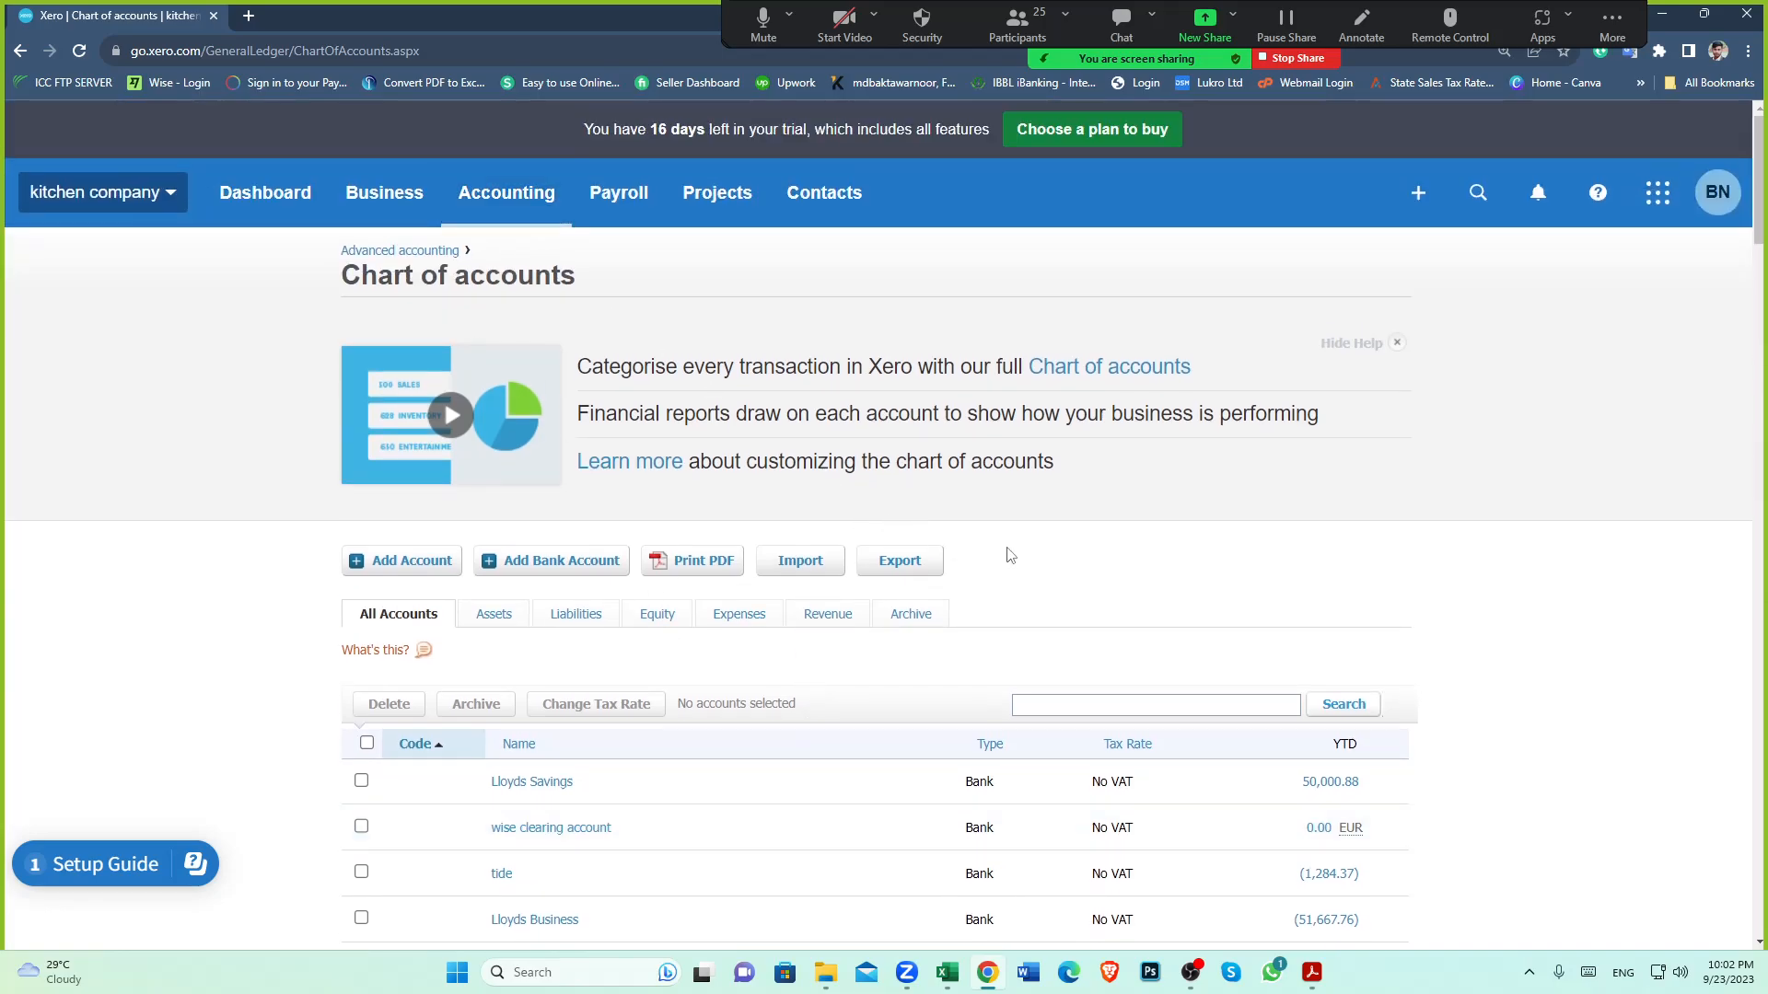
scroll(1022, 559, down, 1)
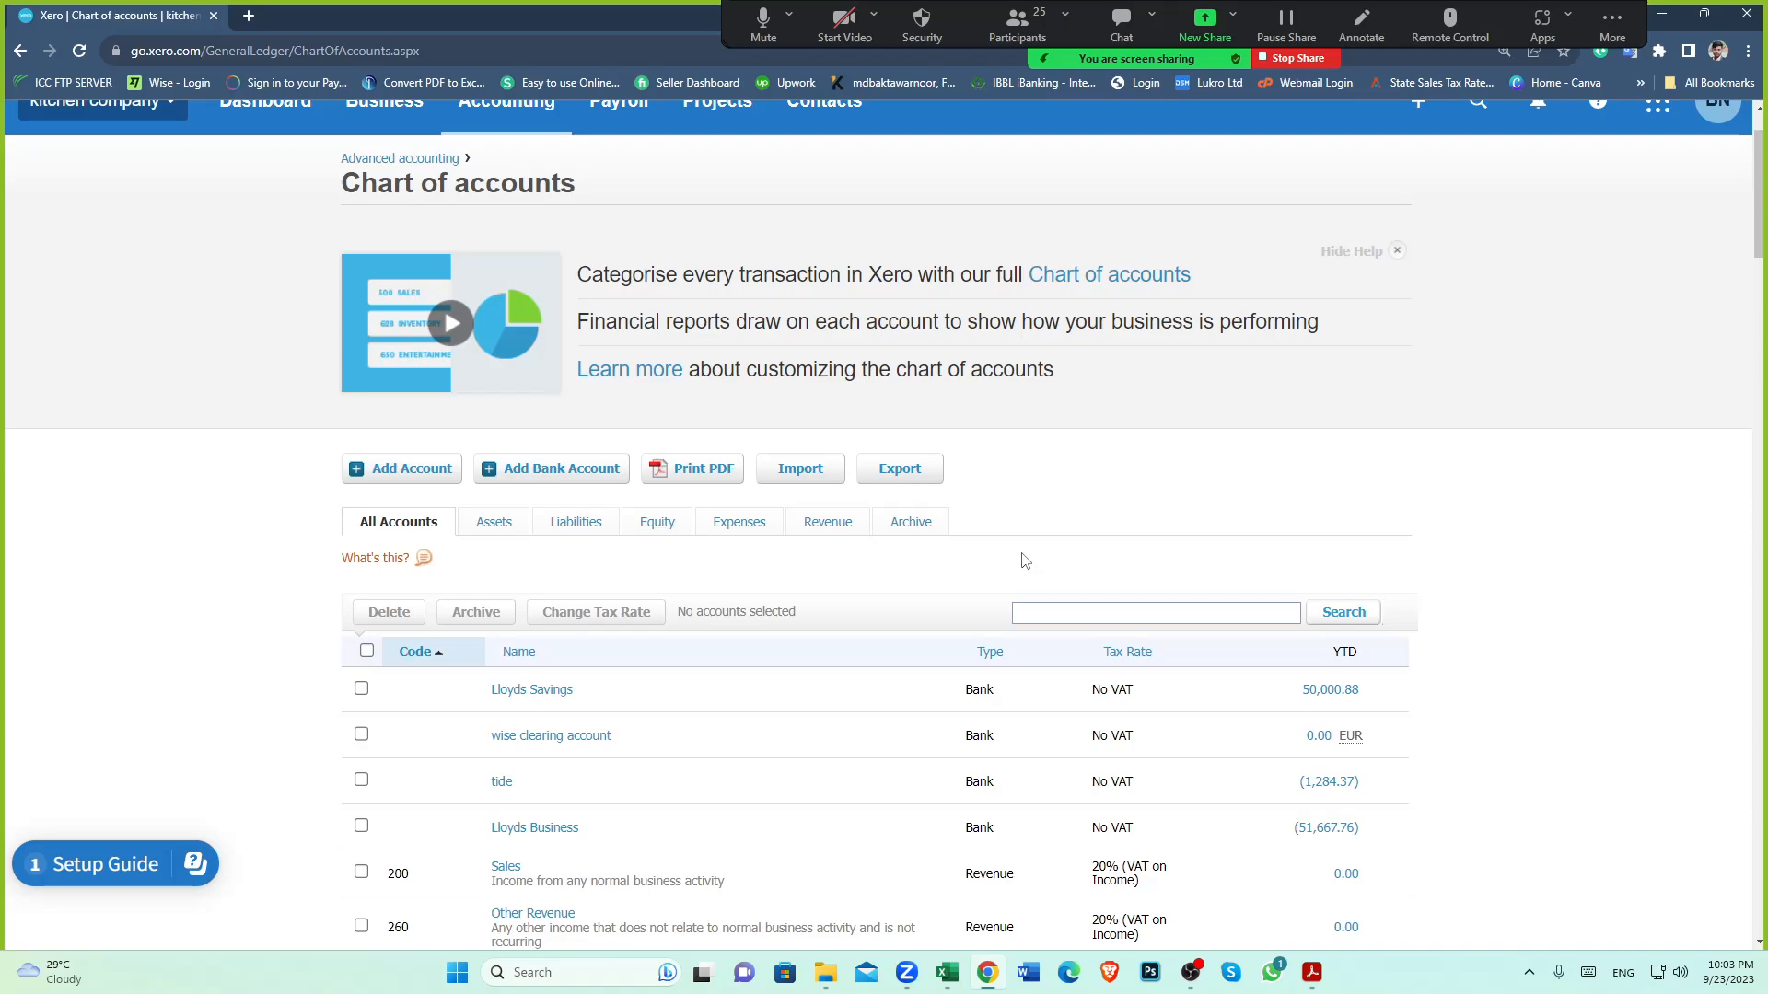
scroll(949, 587, down, 1)
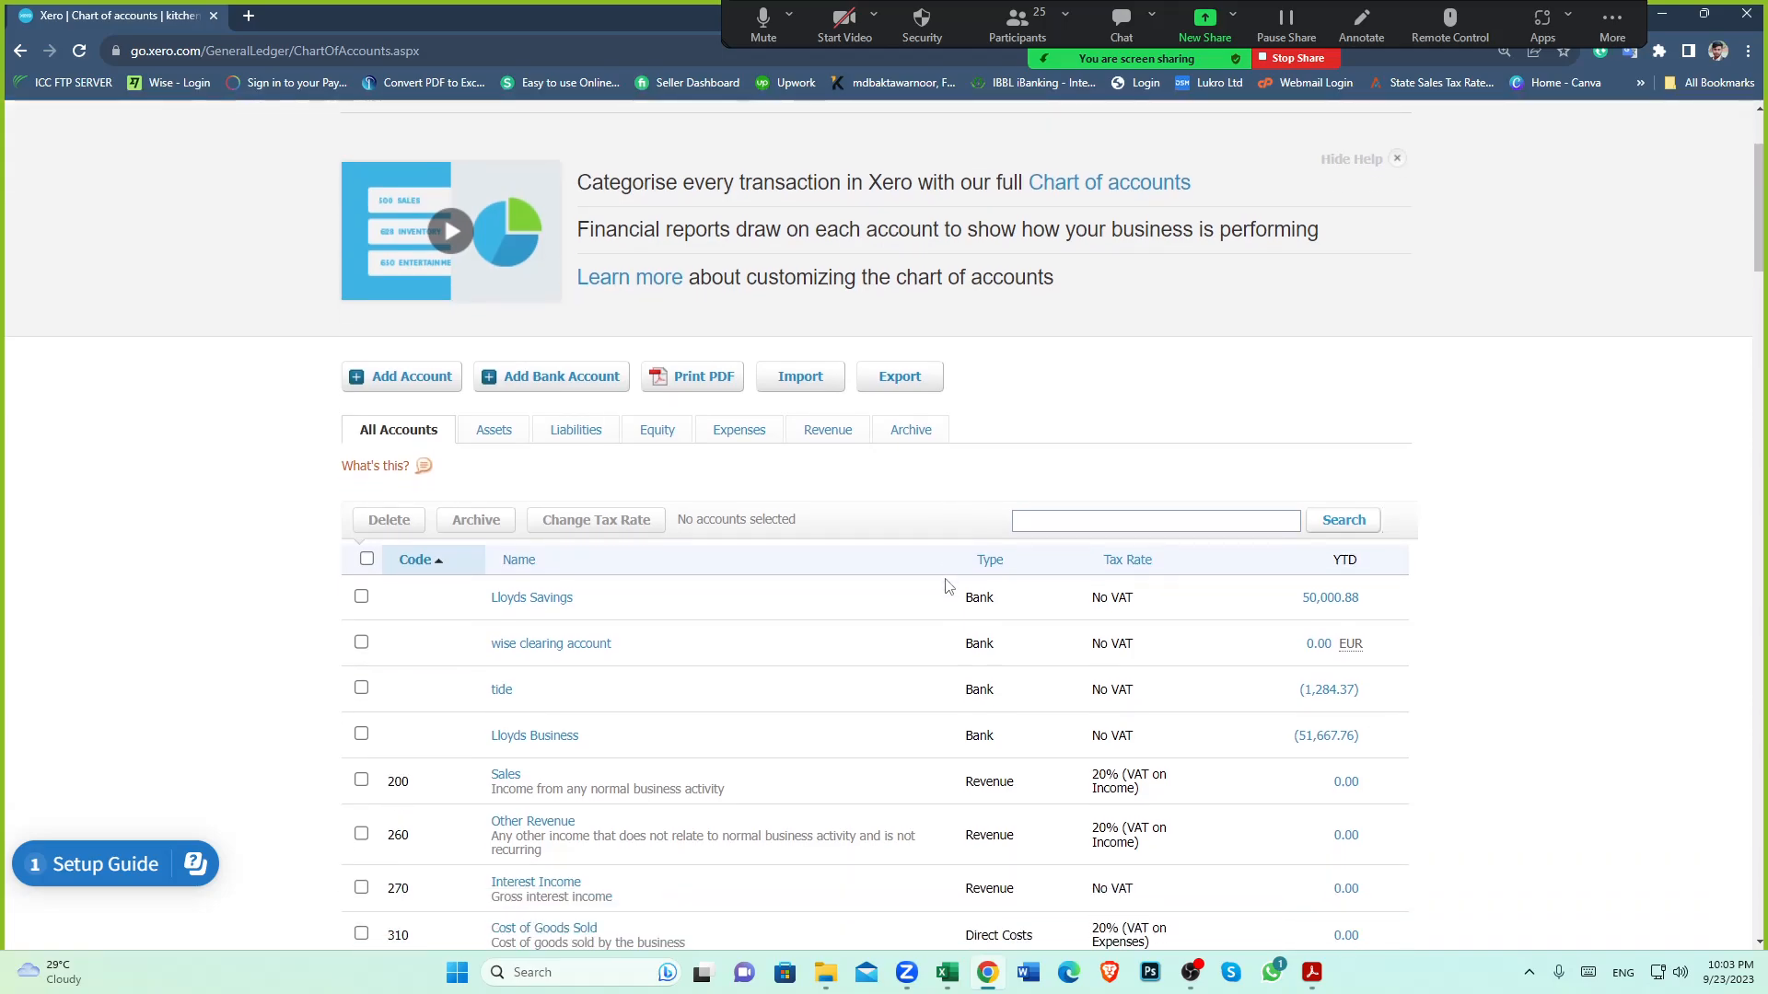
scroll(948, 587, up, 2)
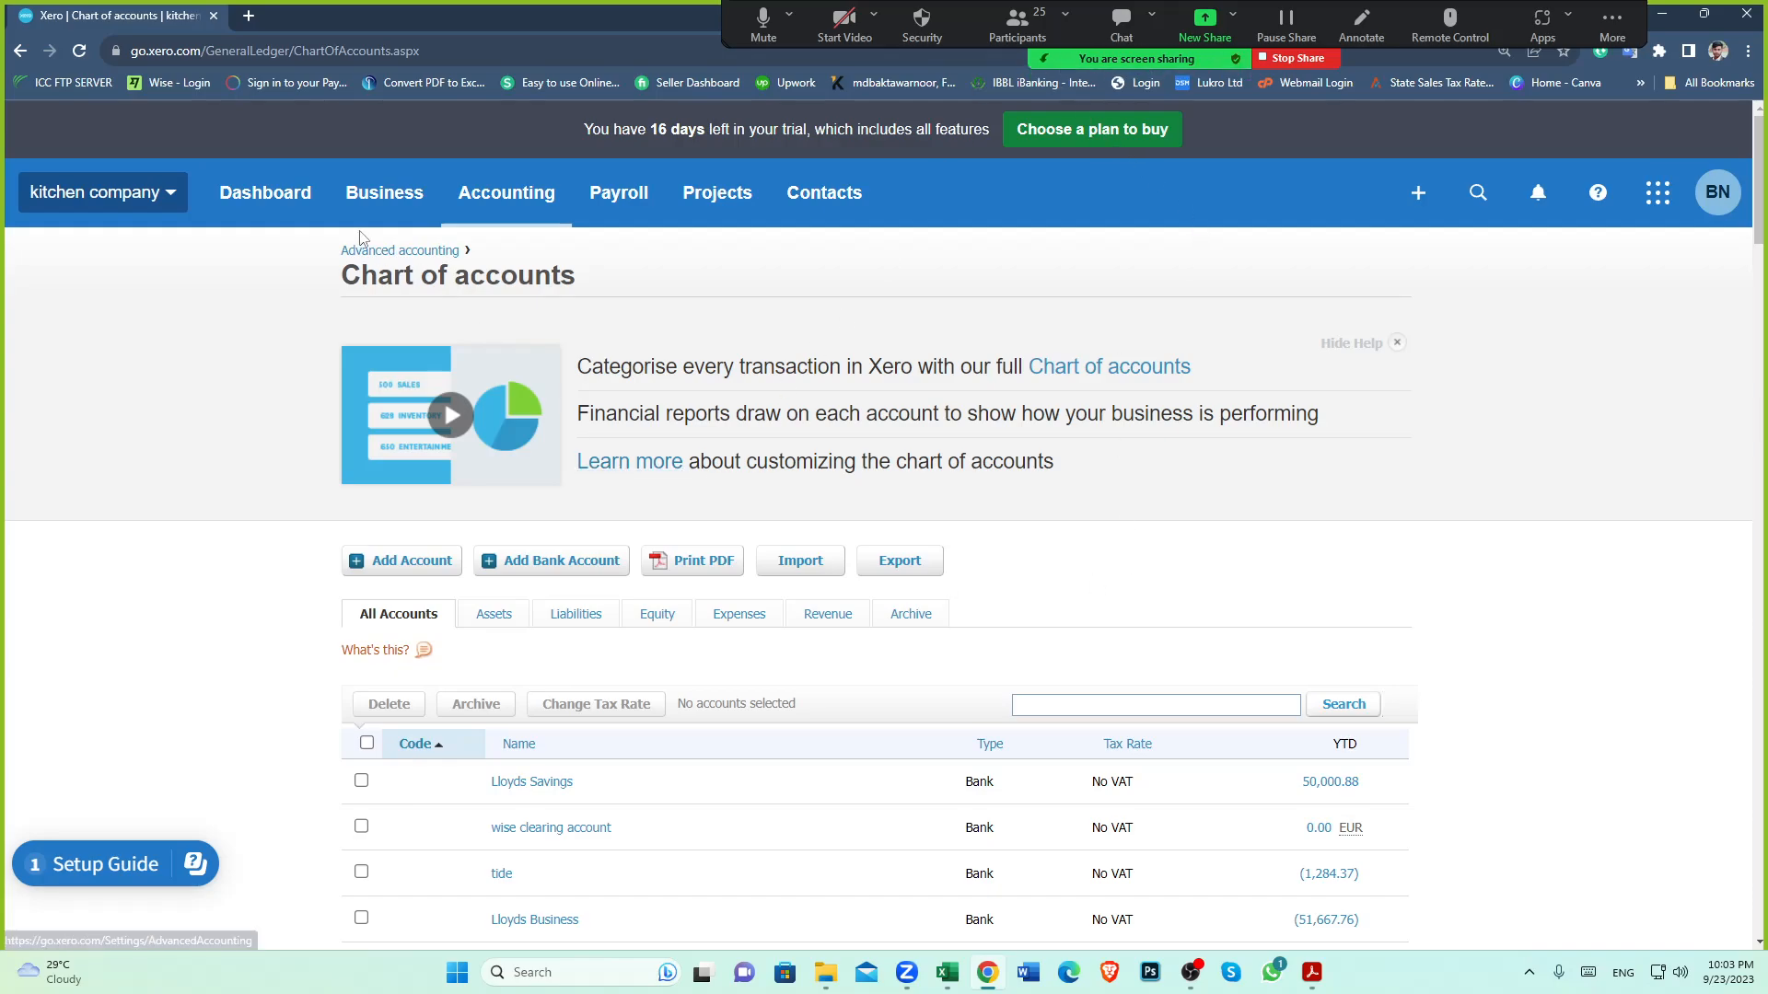
Return to the organisation's dashboard, check the raised hands in the Zoom participants list, and close that list
click(282, 210)
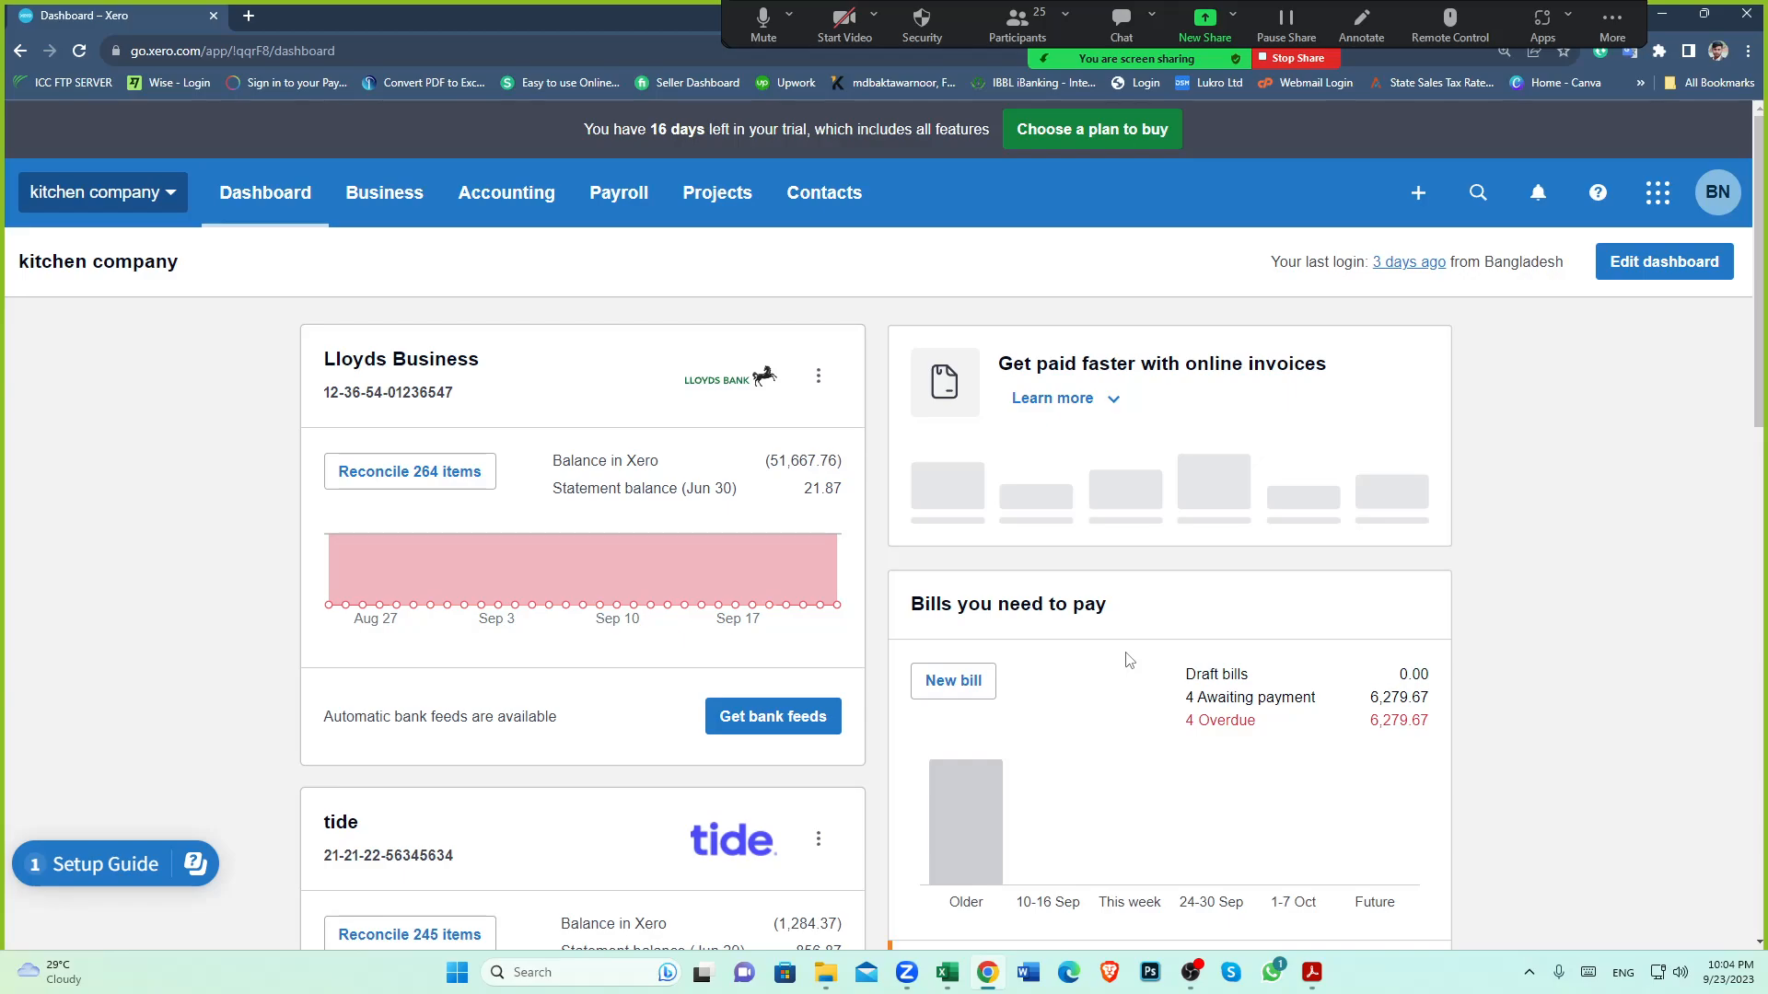
click(1015, 27)
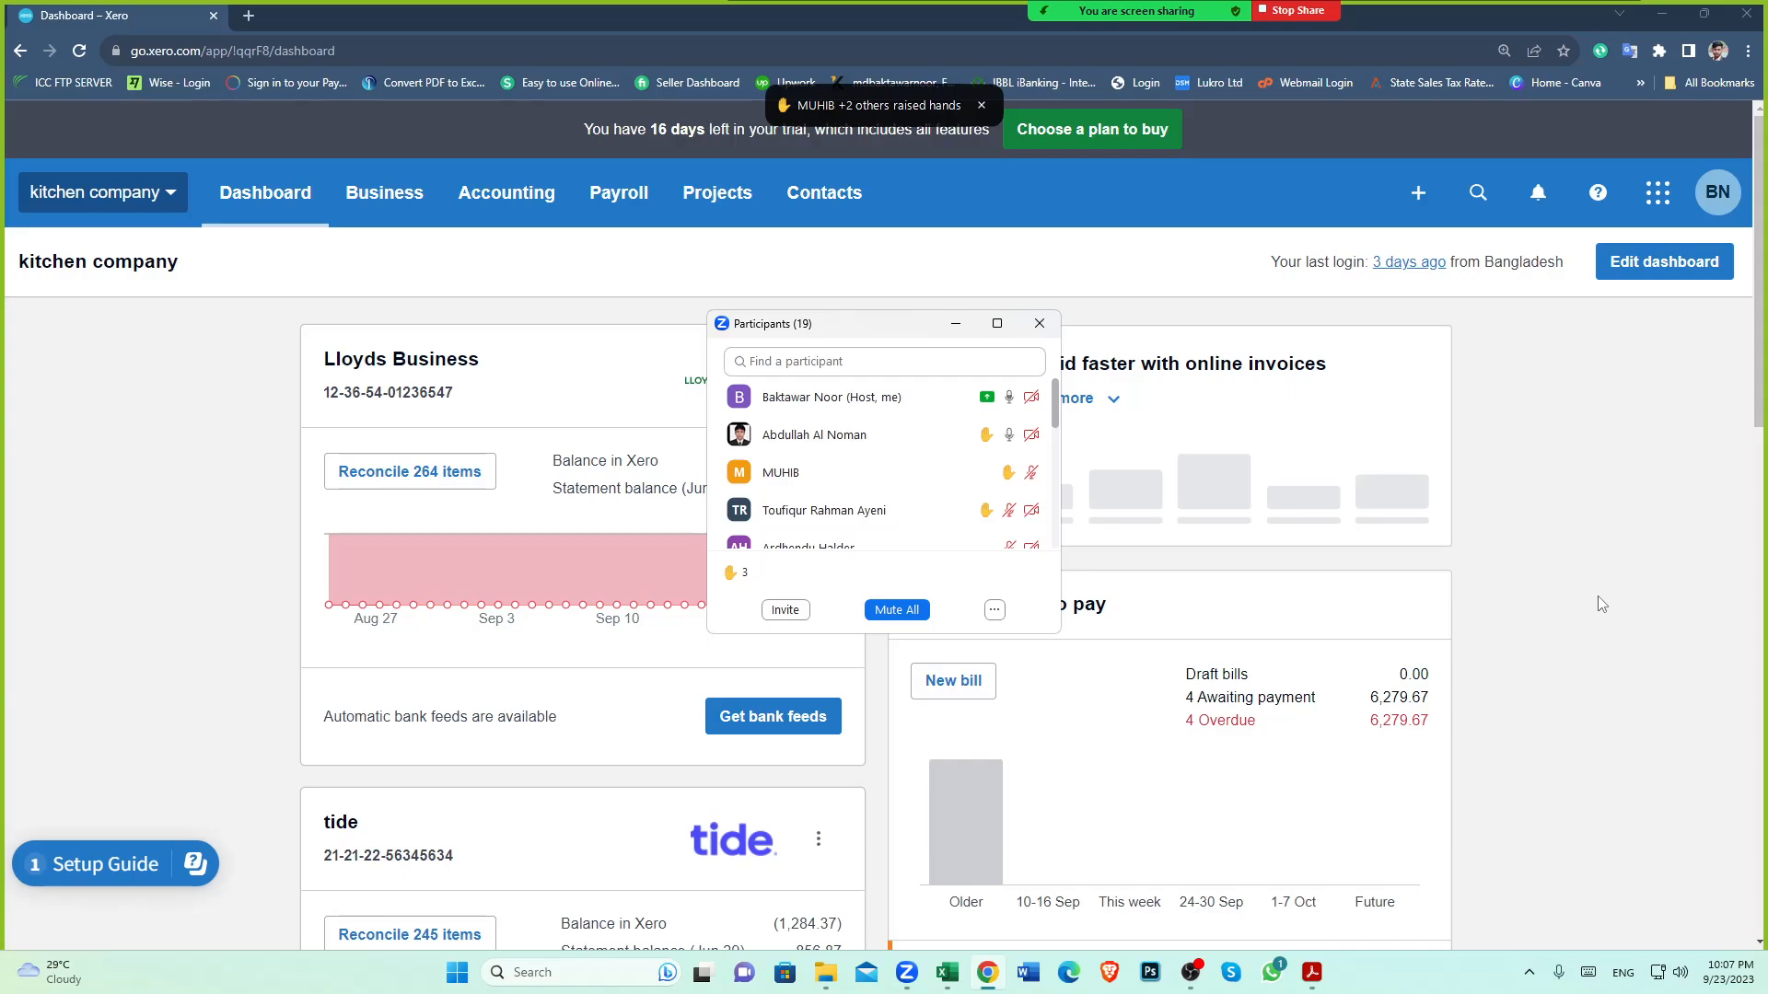
click(873, 438)
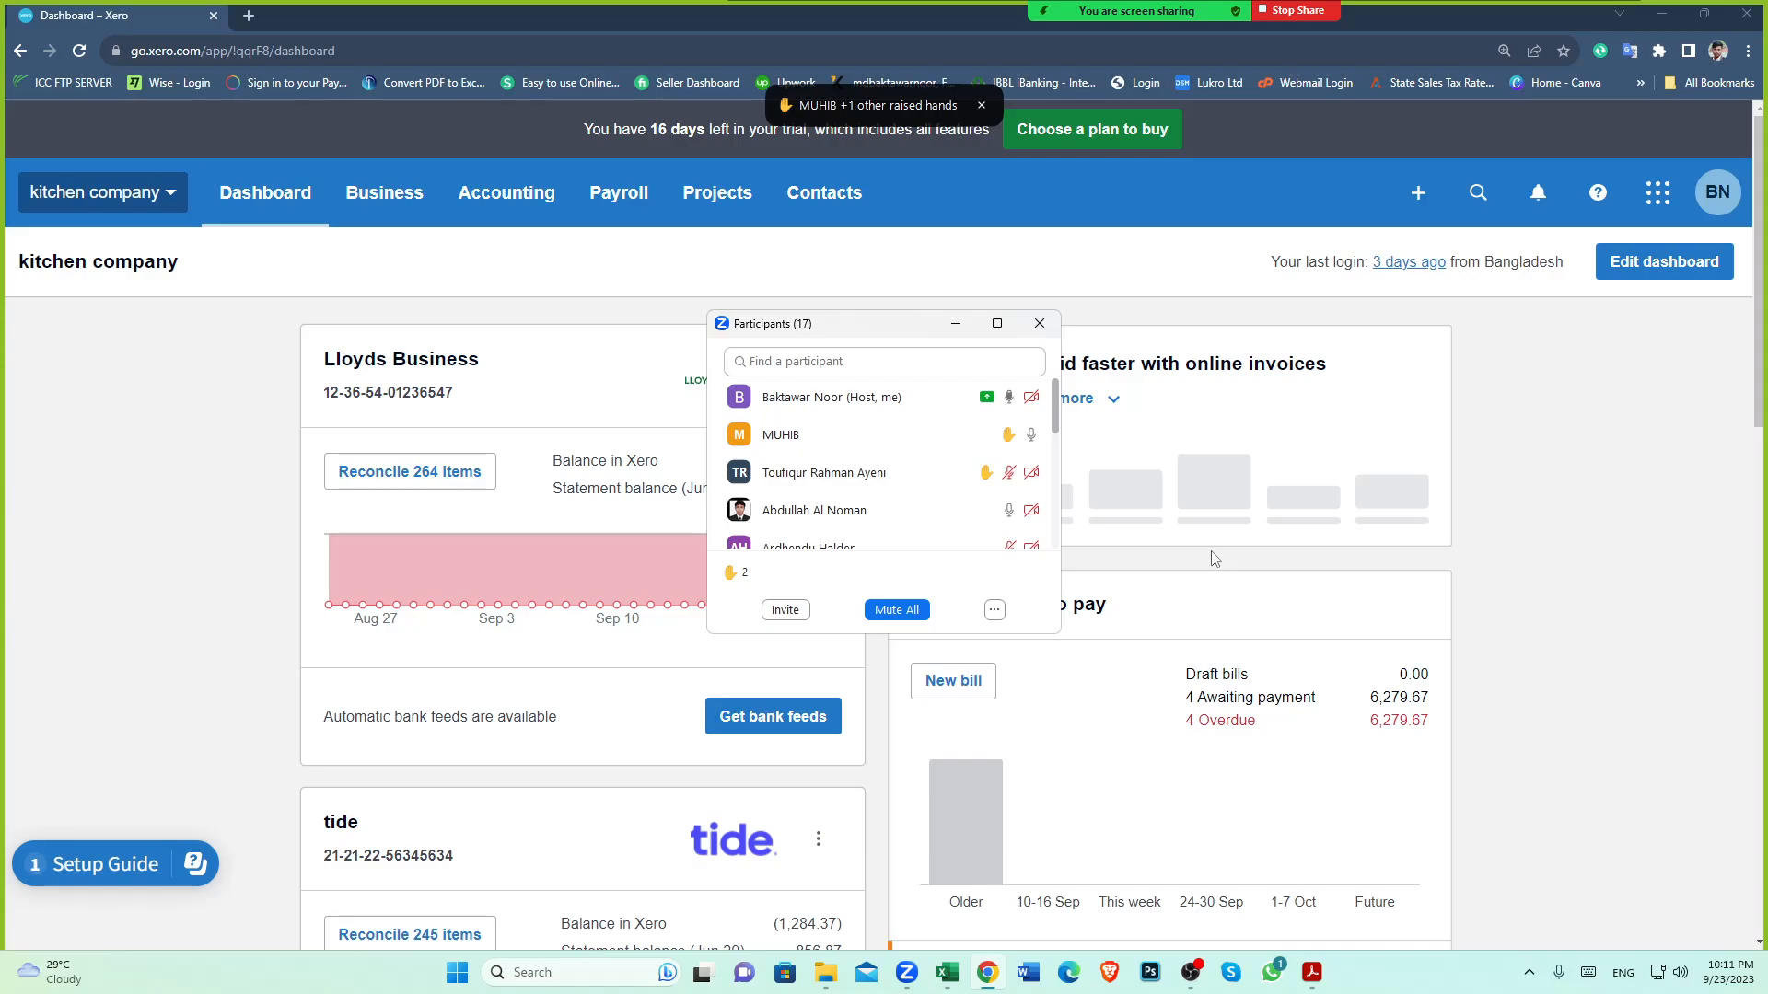
click(1039, 324)
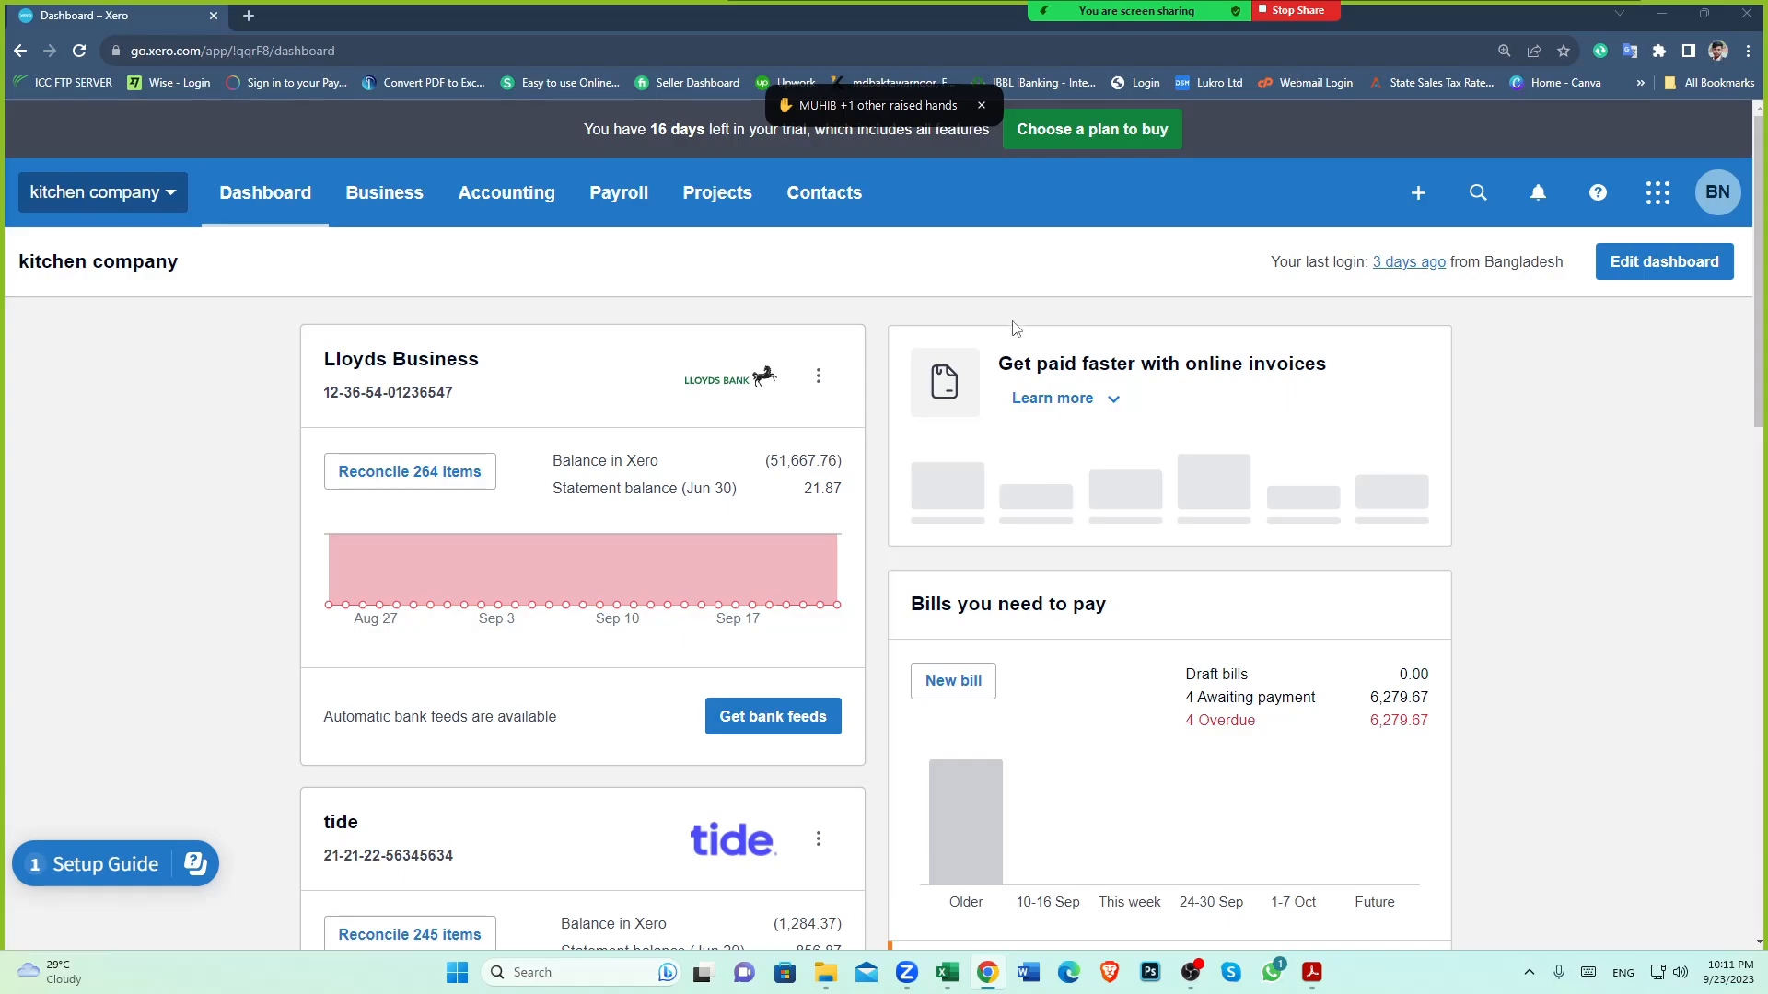
Start a new manual journal dated 31 Jan 2020 and activate the account field of its first line
click(1415, 193)
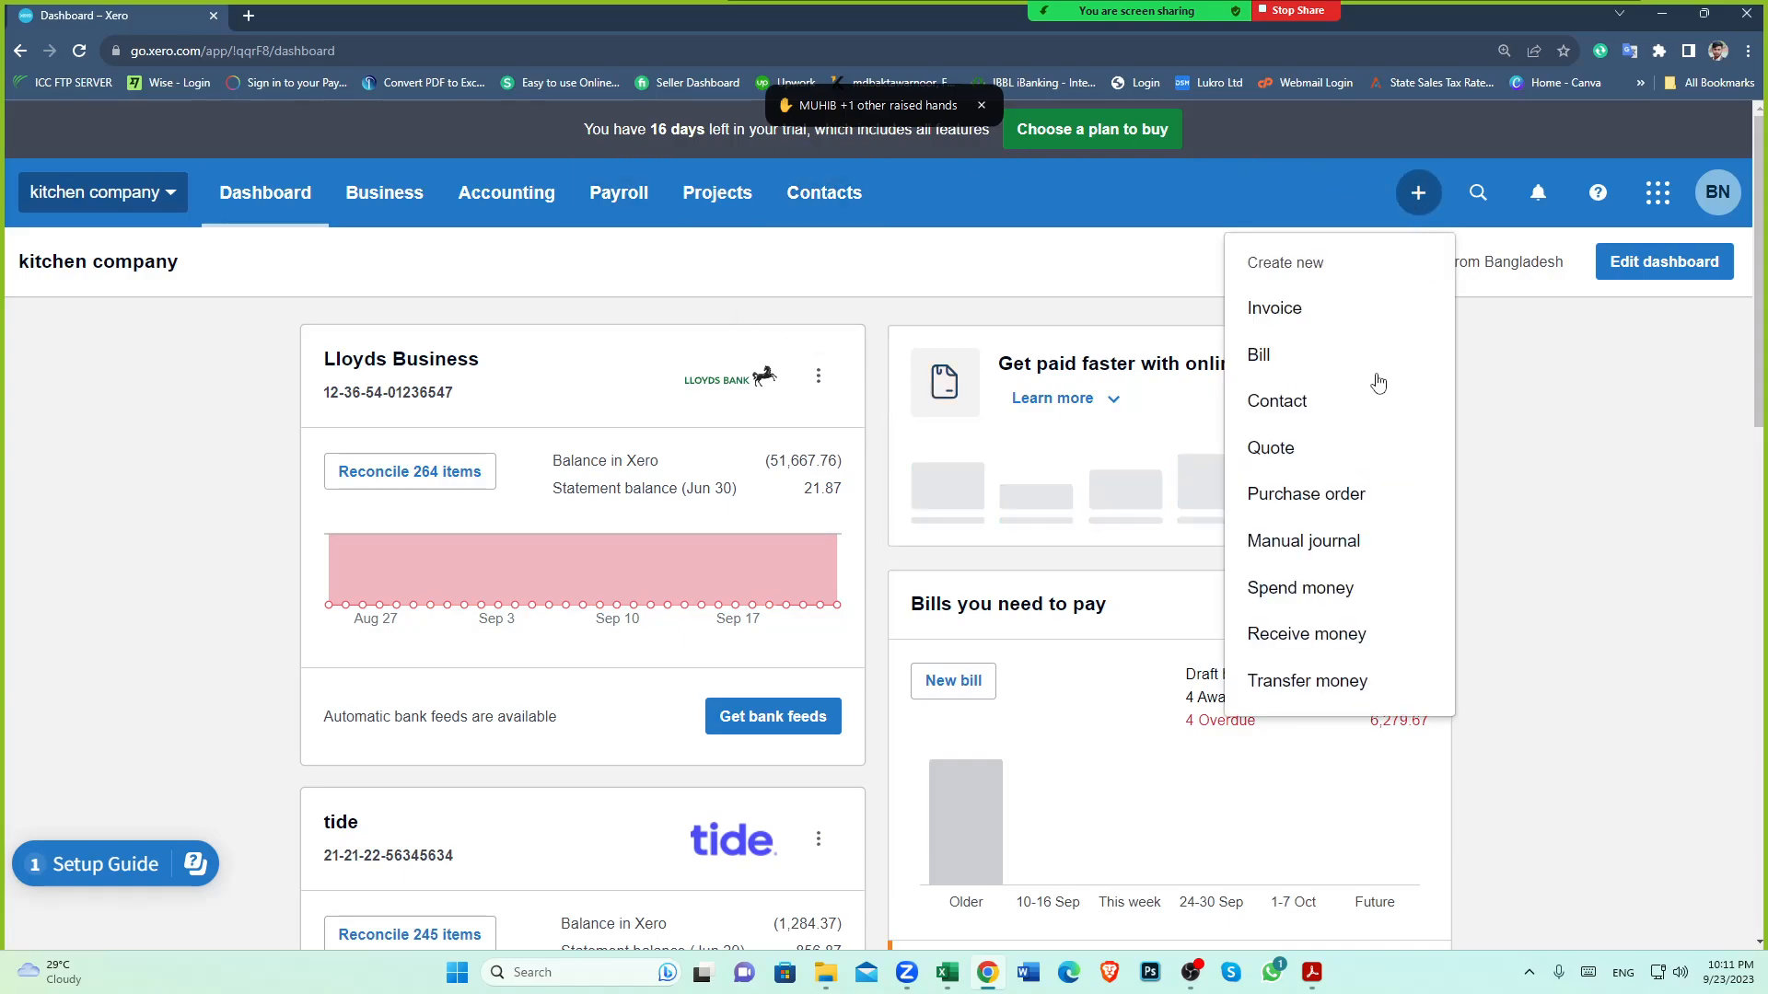
click(1282, 547)
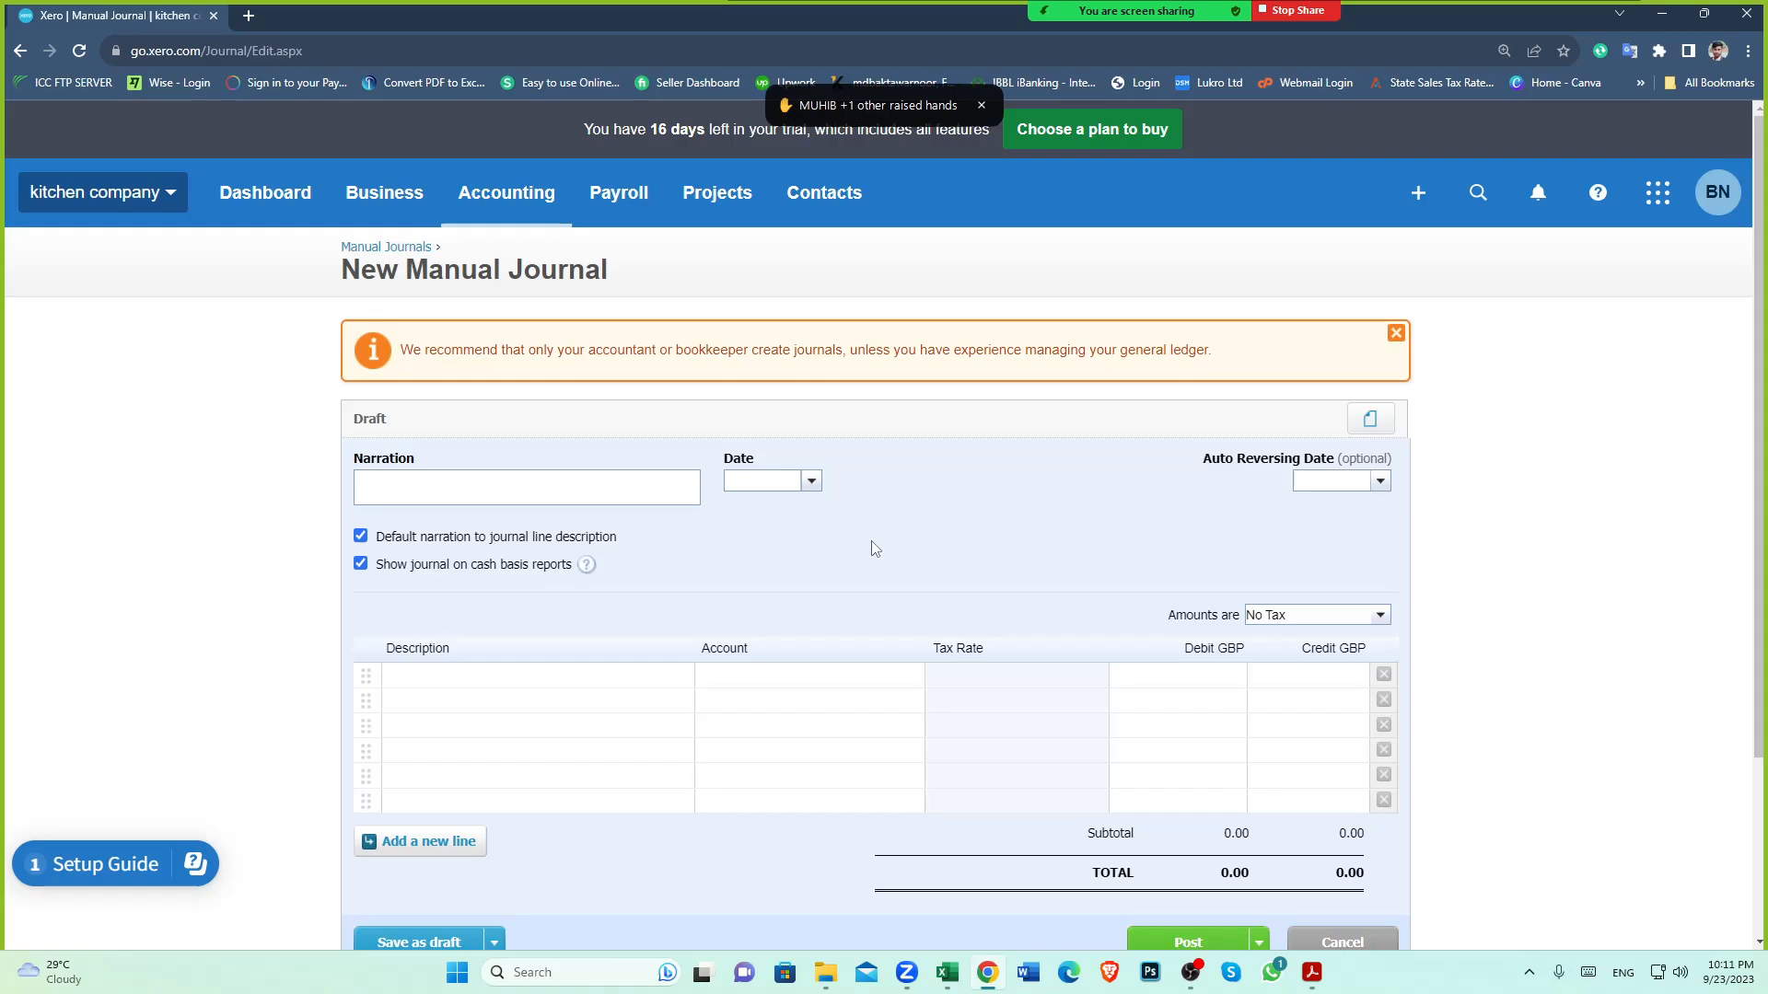
scroll(875, 549, down, 1)
click(813, 389)
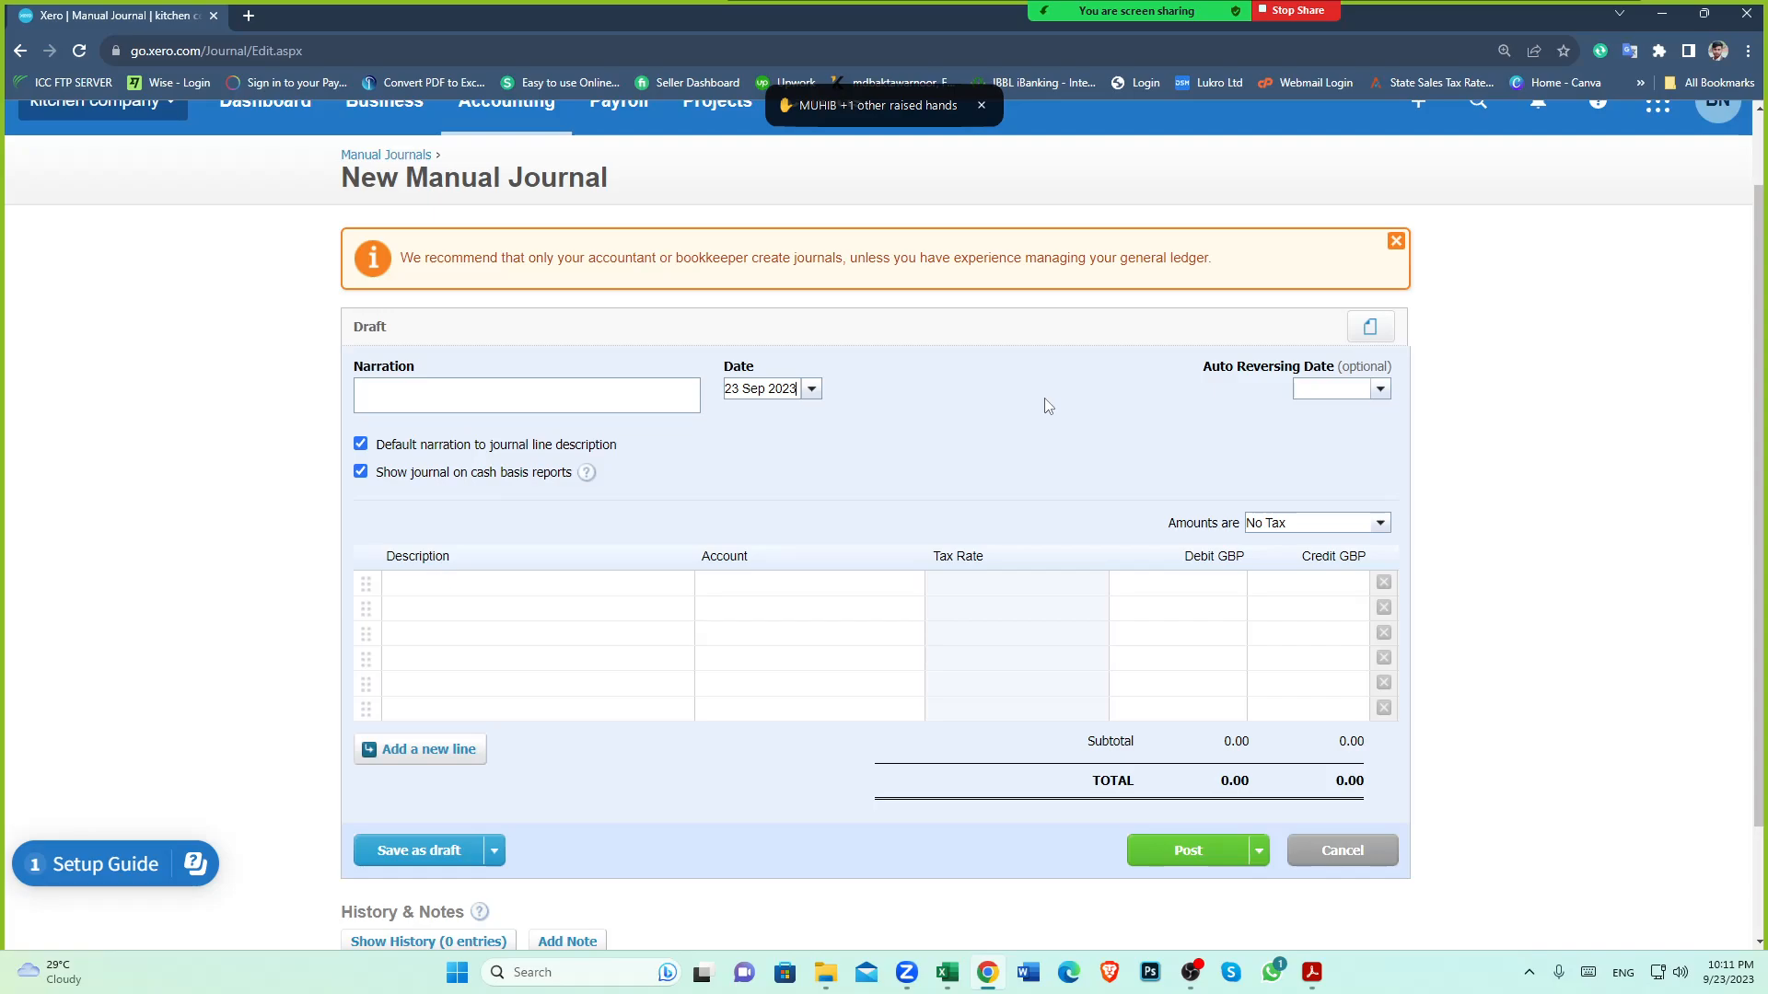
click(812, 390)
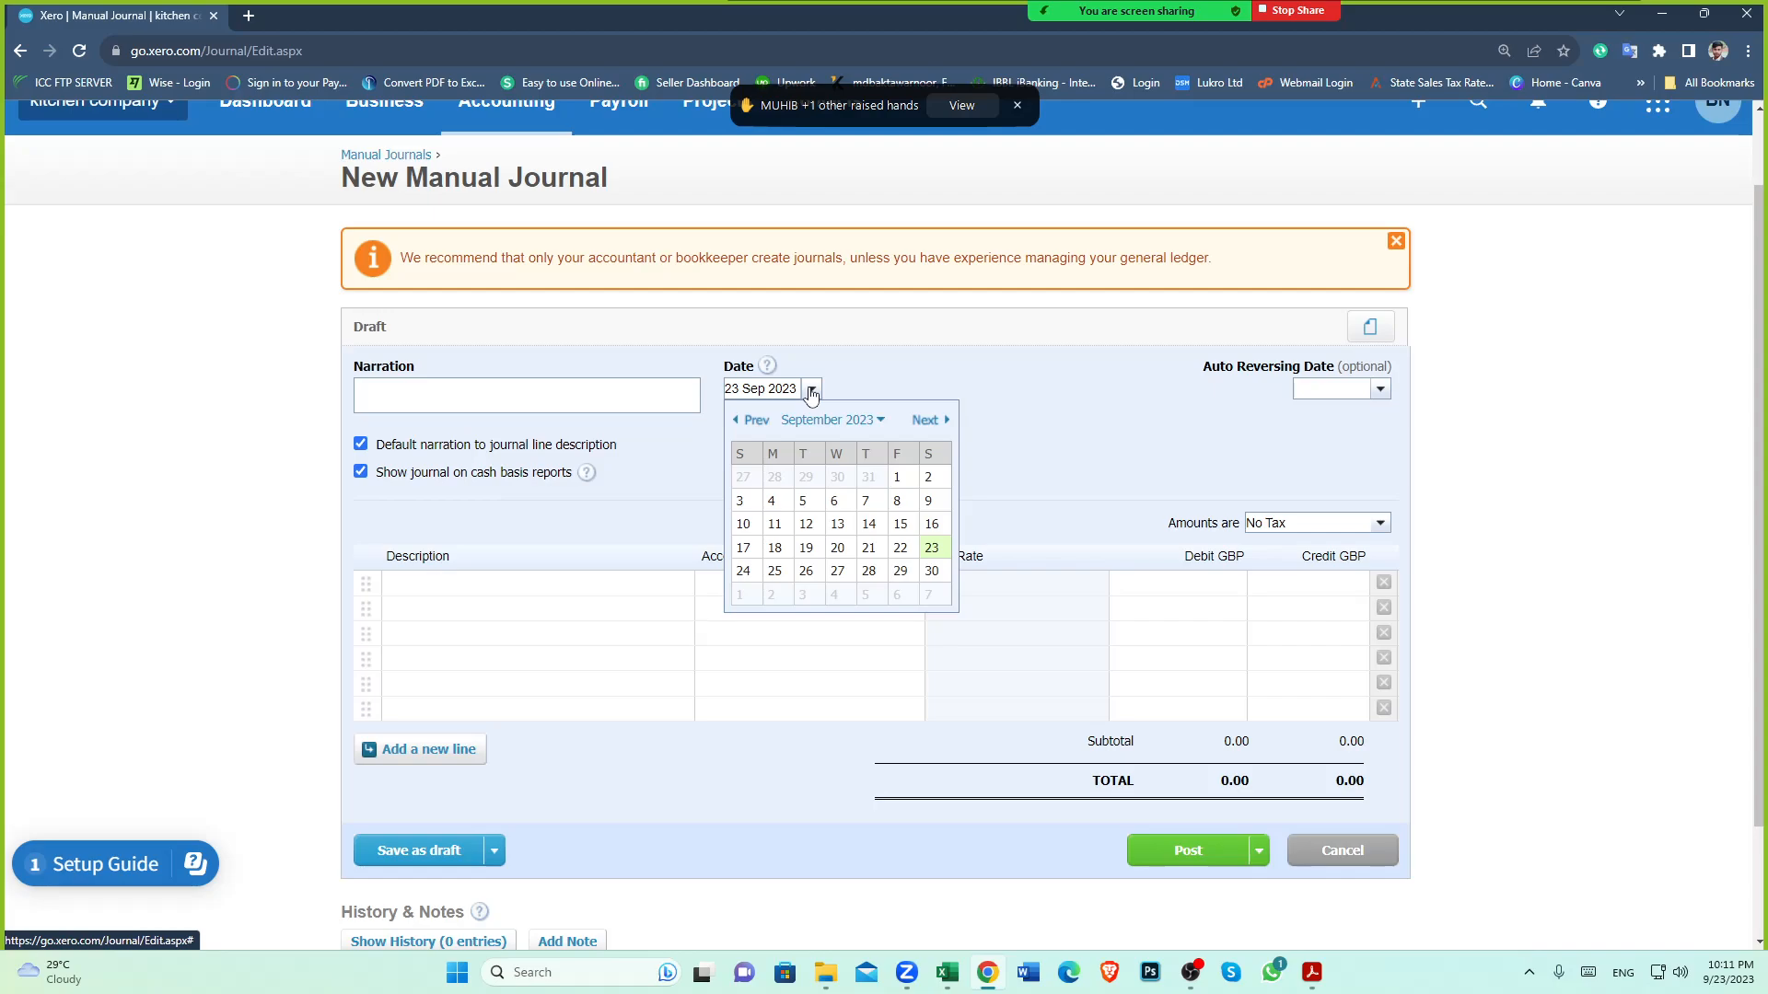
click(880, 423)
click(870, 474)
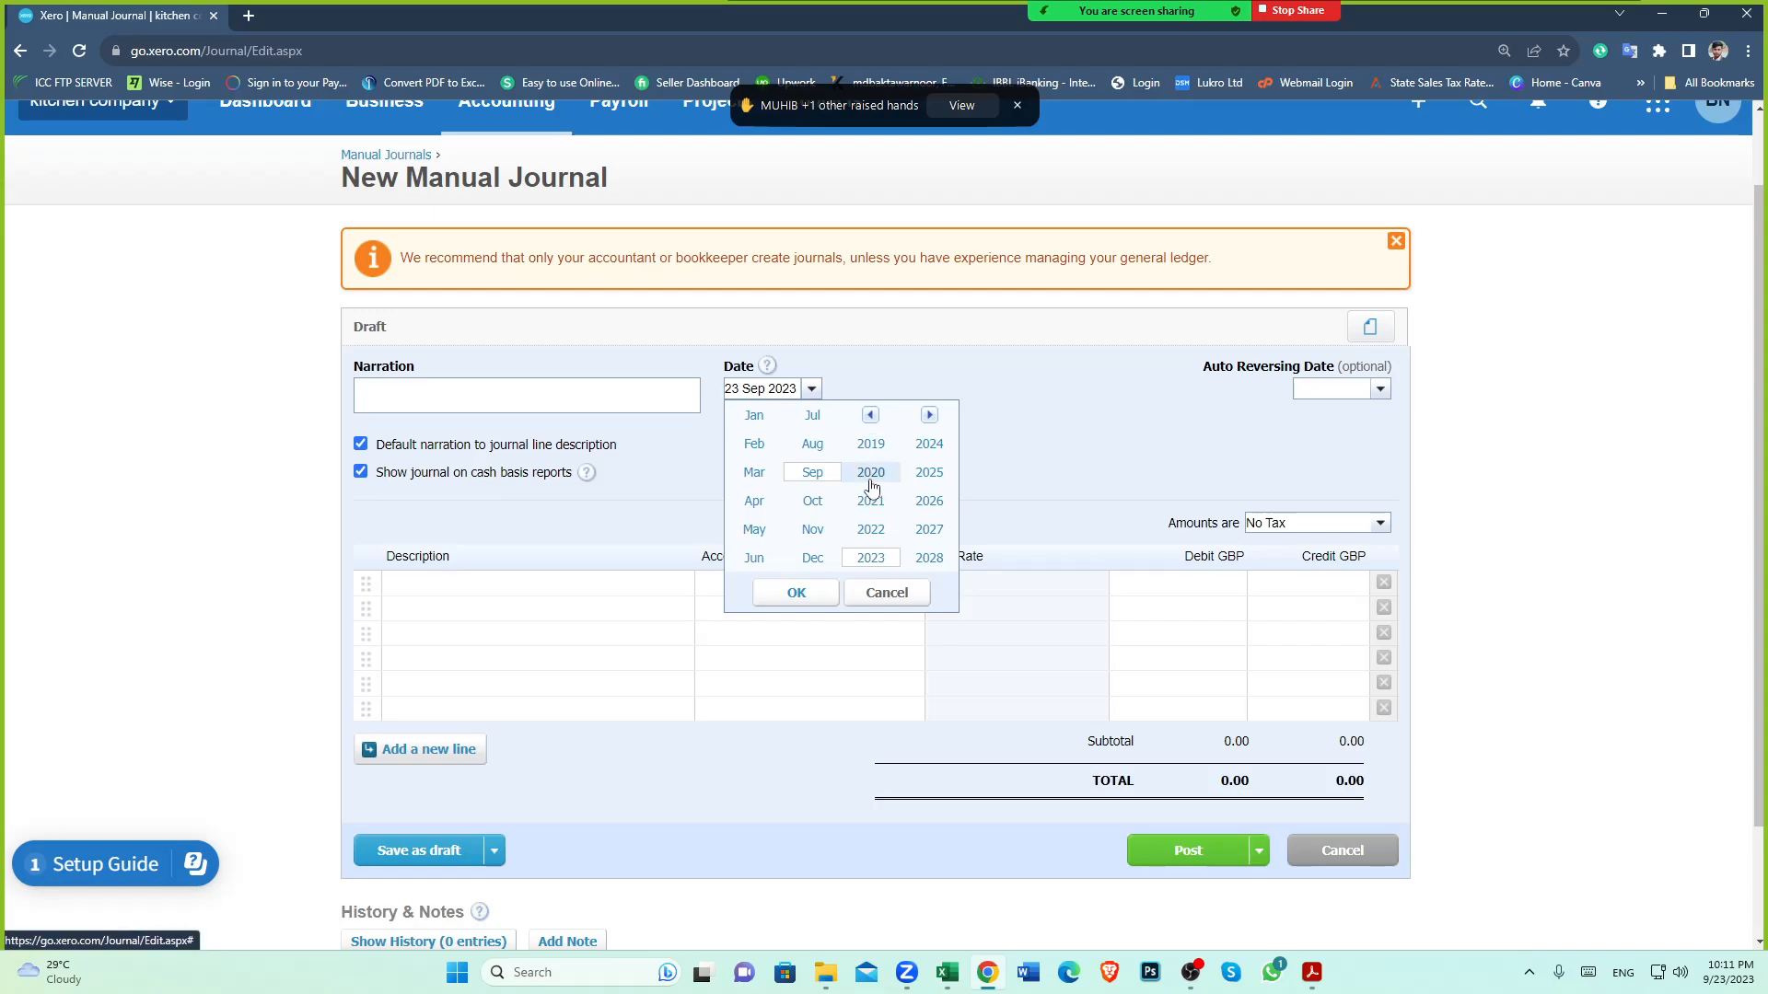
click(755, 416)
click(800, 594)
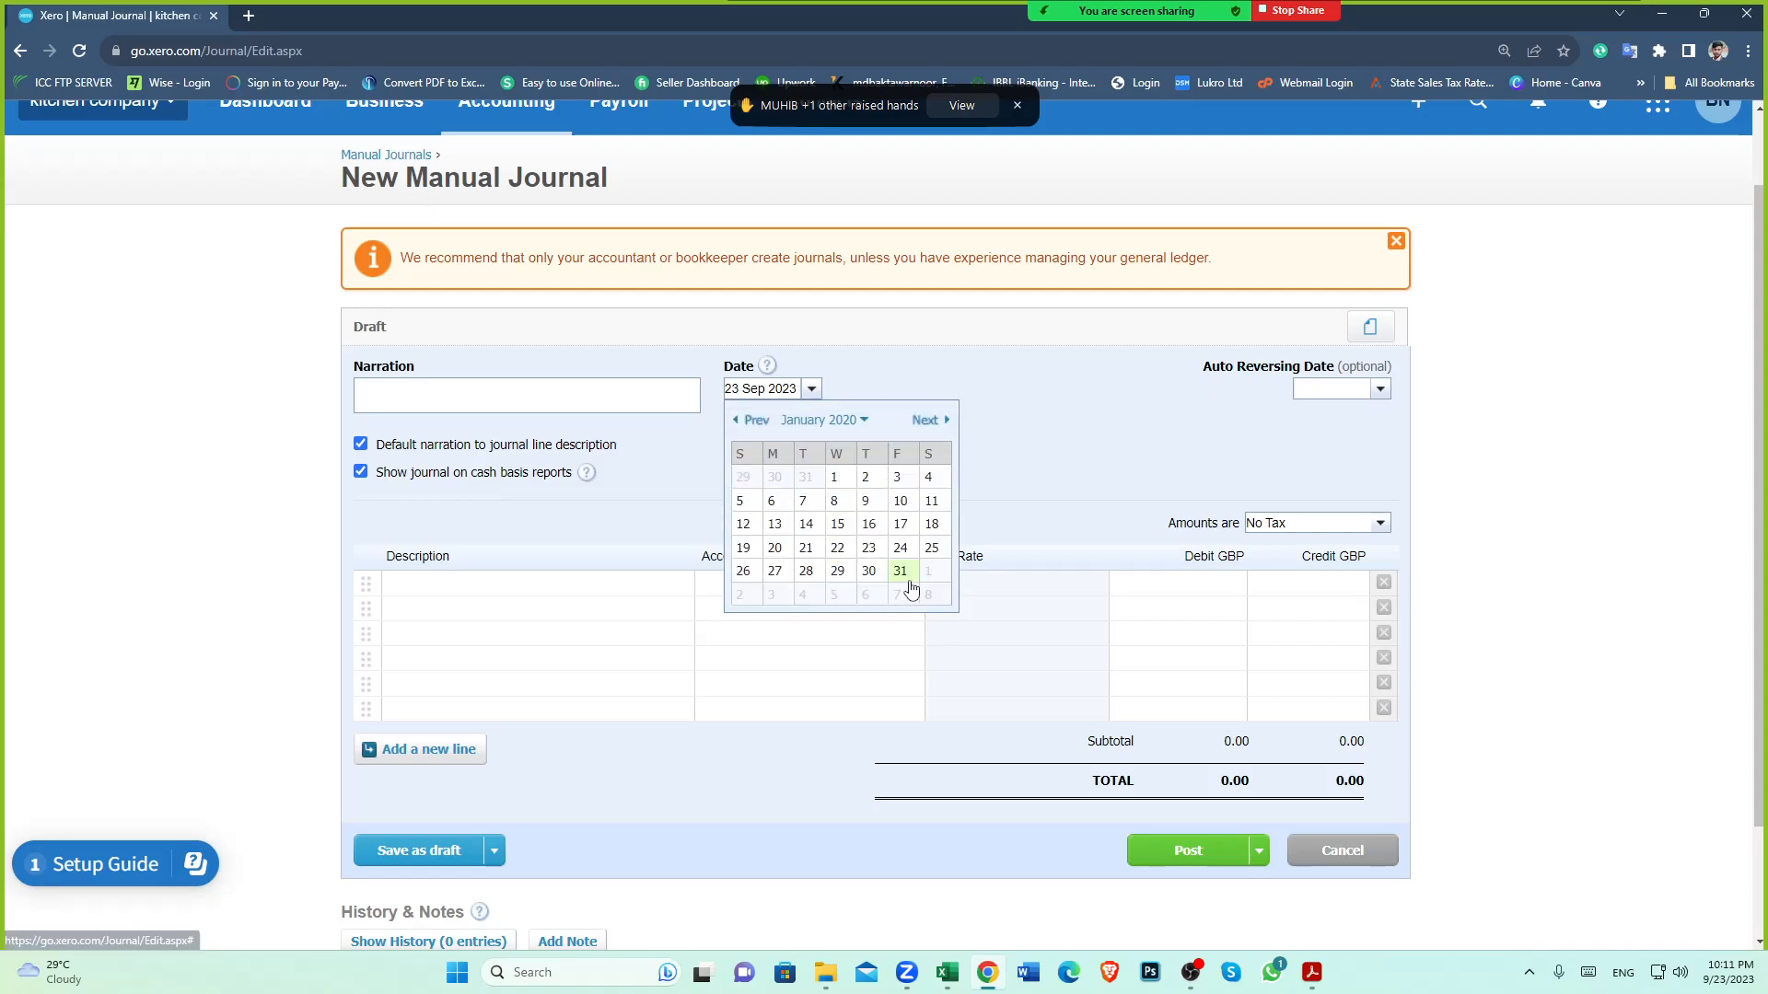
click(906, 583)
click(778, 580)
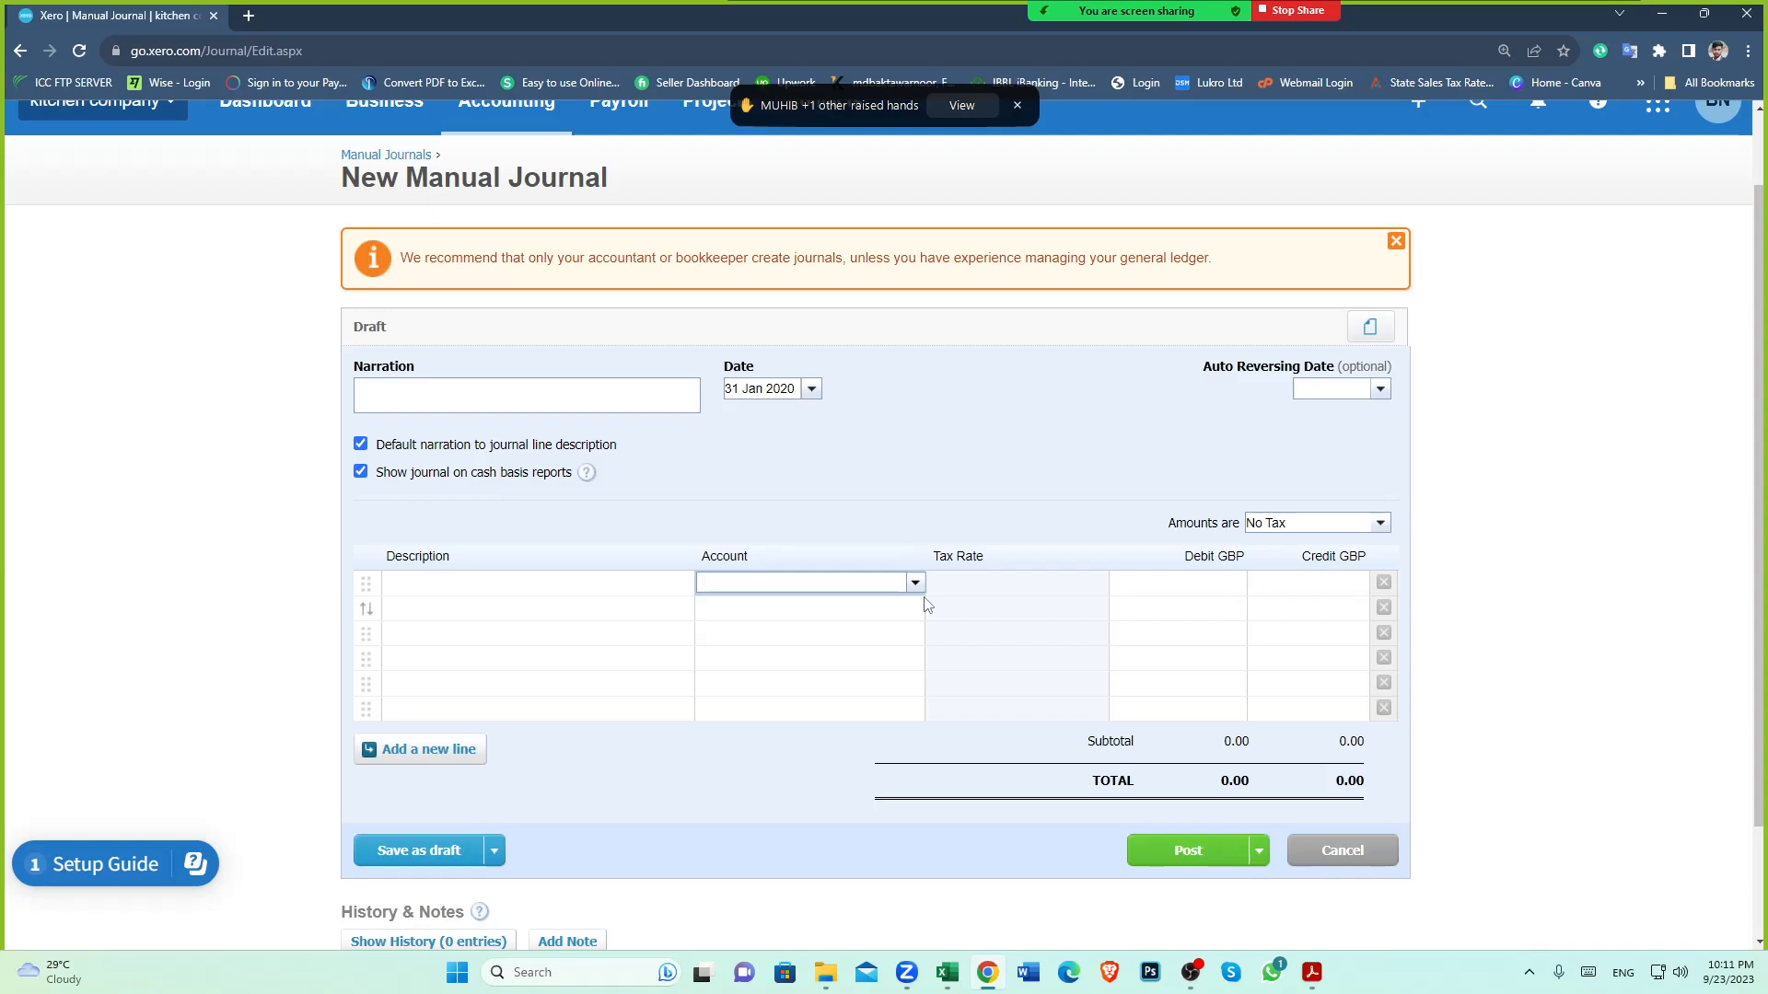
scroll(895, 618, up, 1)
scroll(893, 620, down, 2)
scroll(896, 623, up, 3)
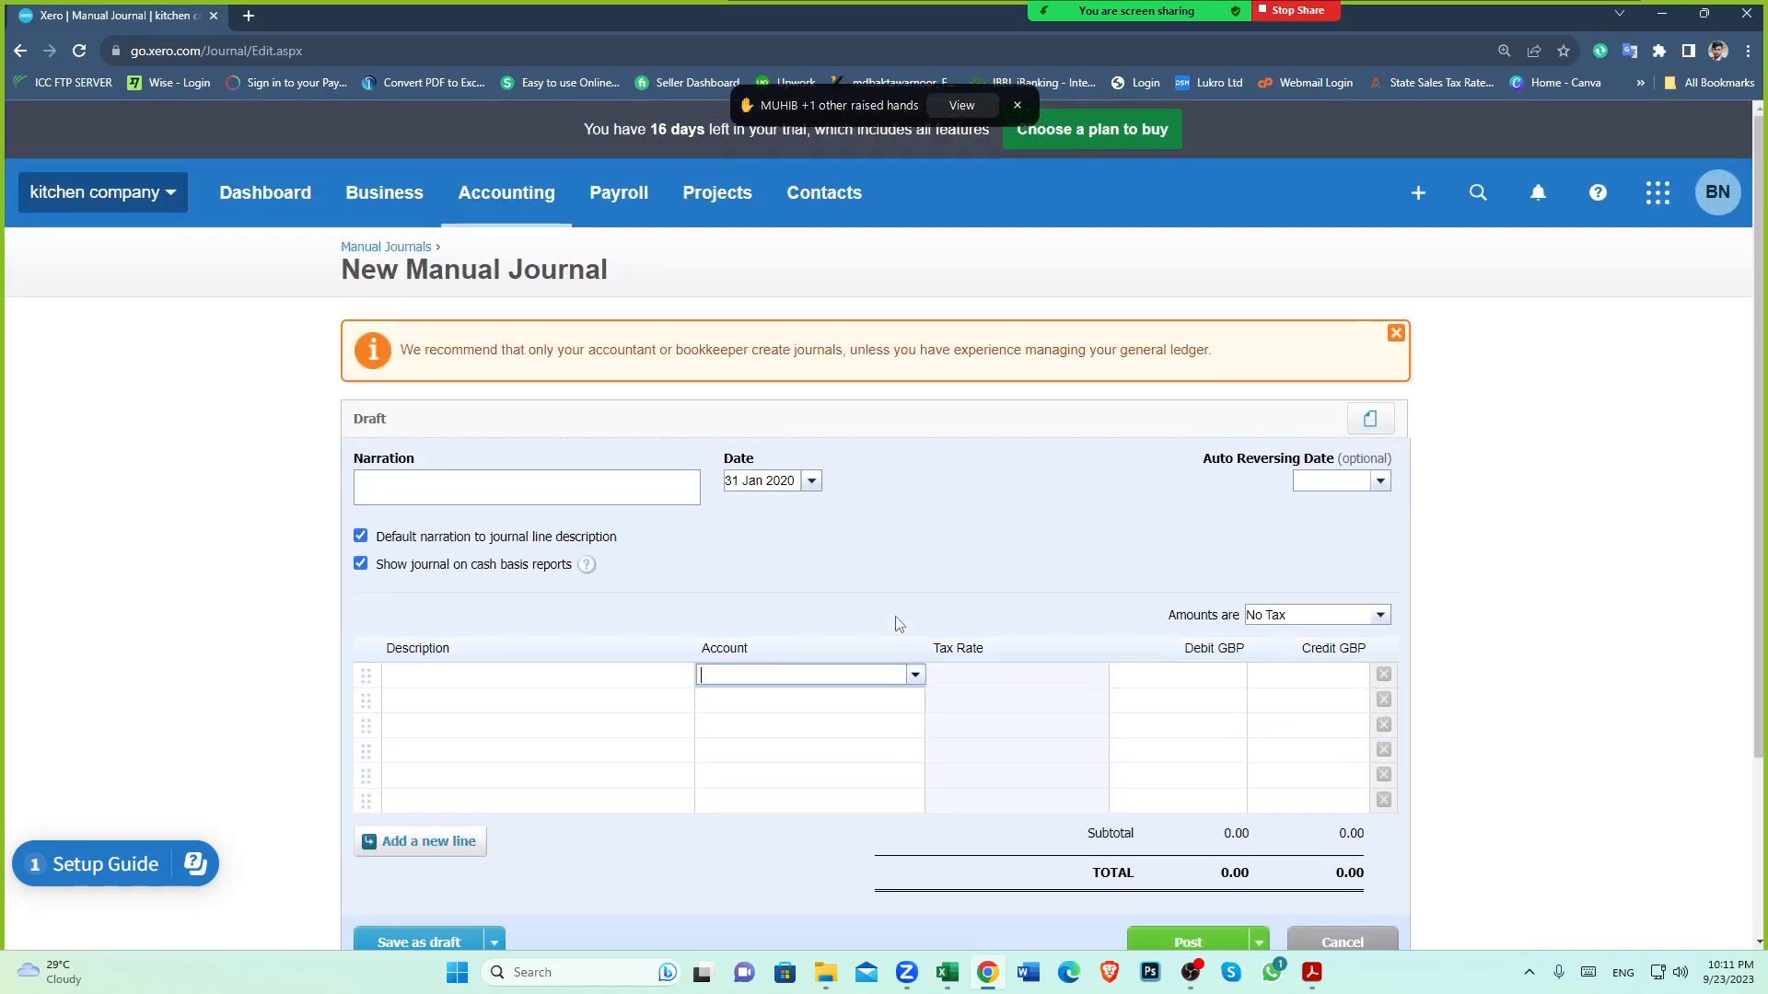
scroll(894, 619, down, 2)
scroll(893, 625, up, 2)
scroll(829, 599, down, 1)
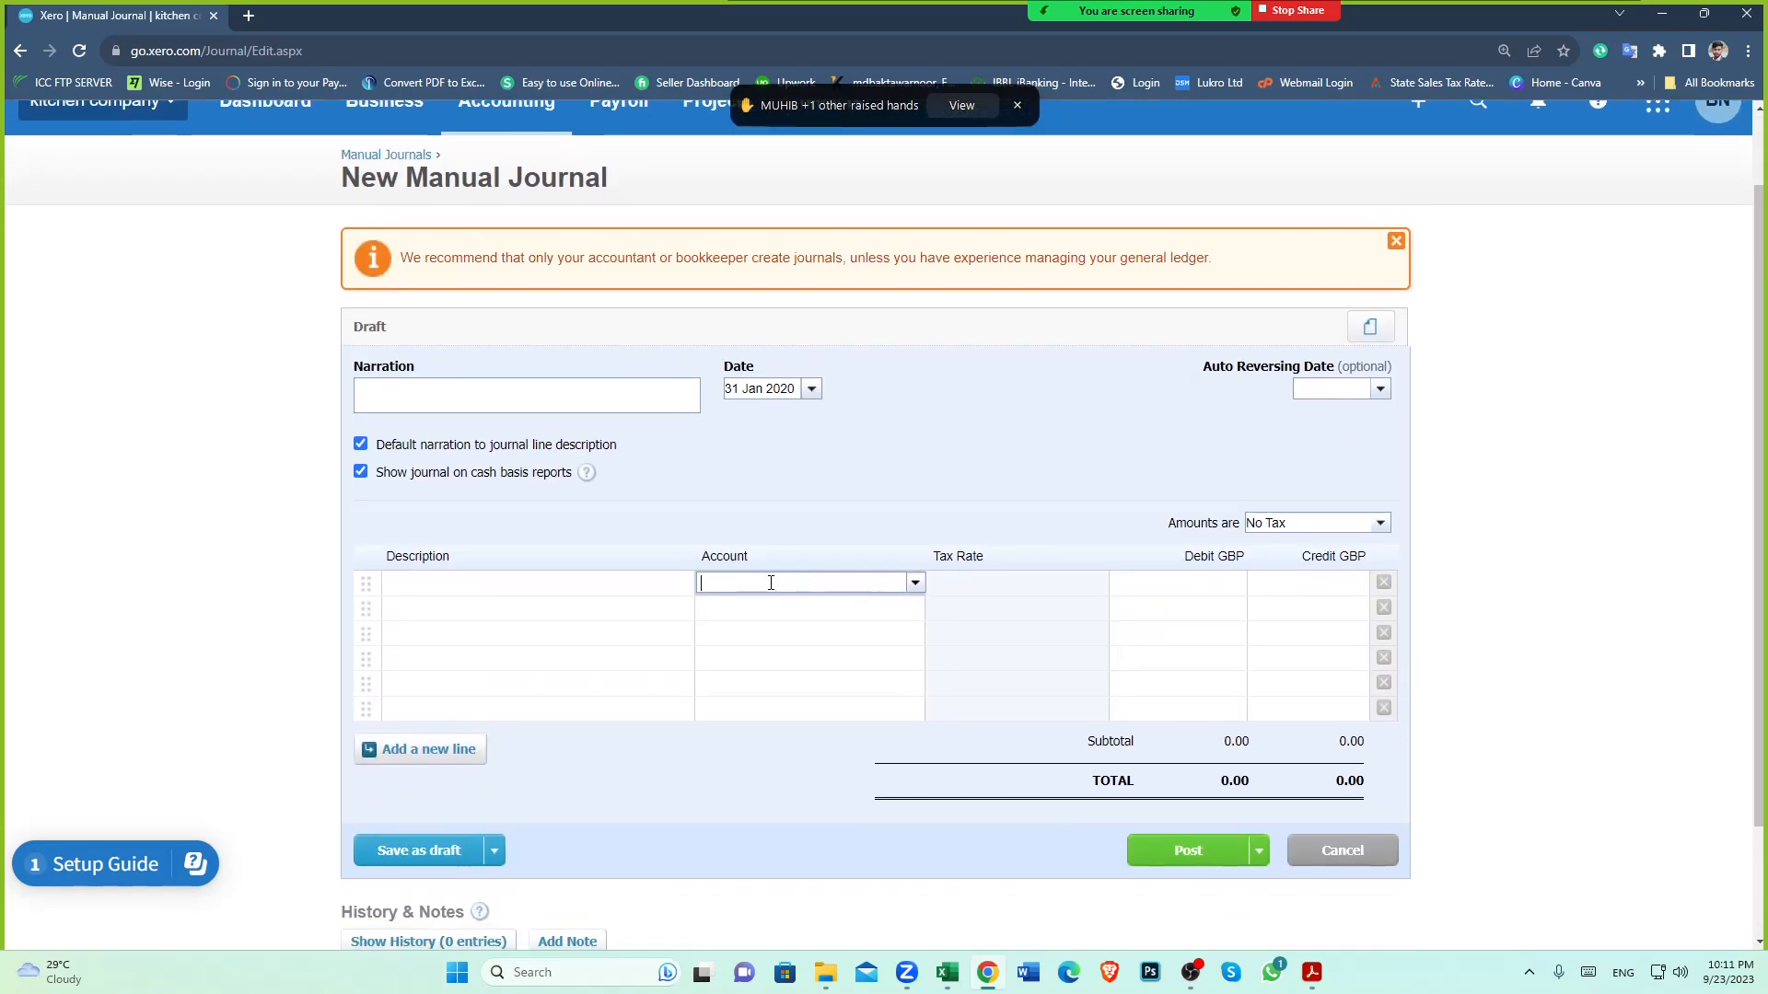
scroll(833, 682, down, 1)
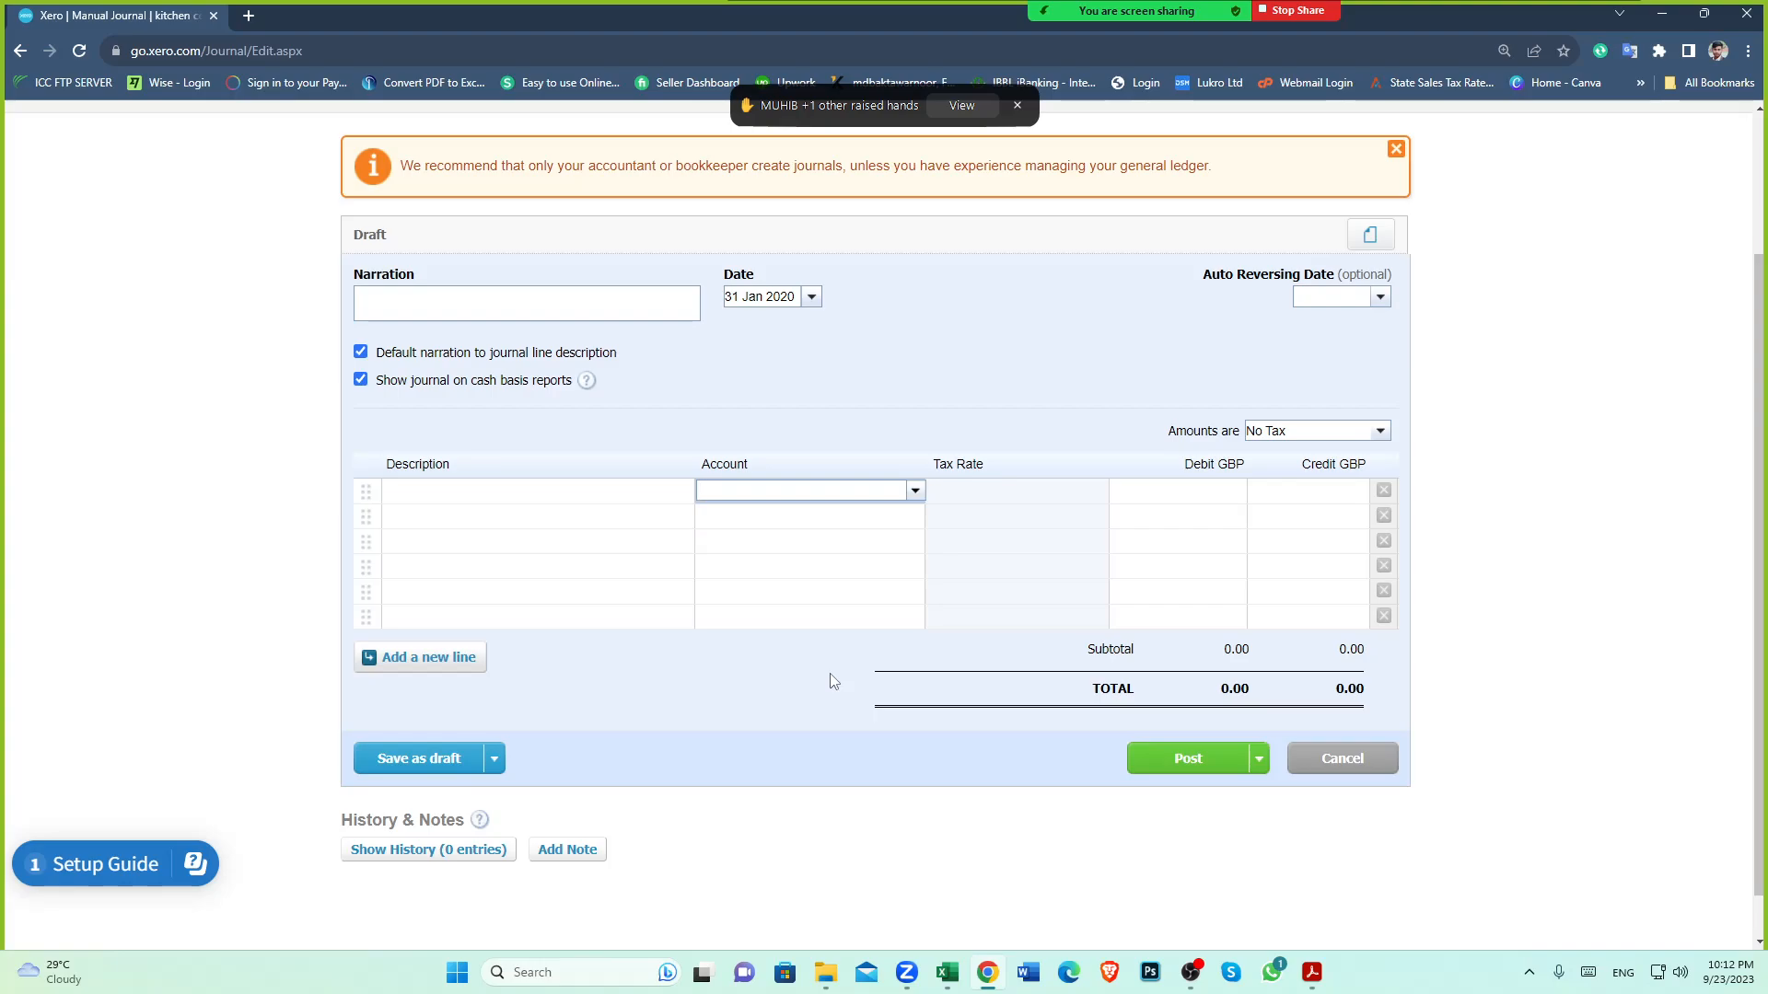
scroll(831, 673, up, 1)
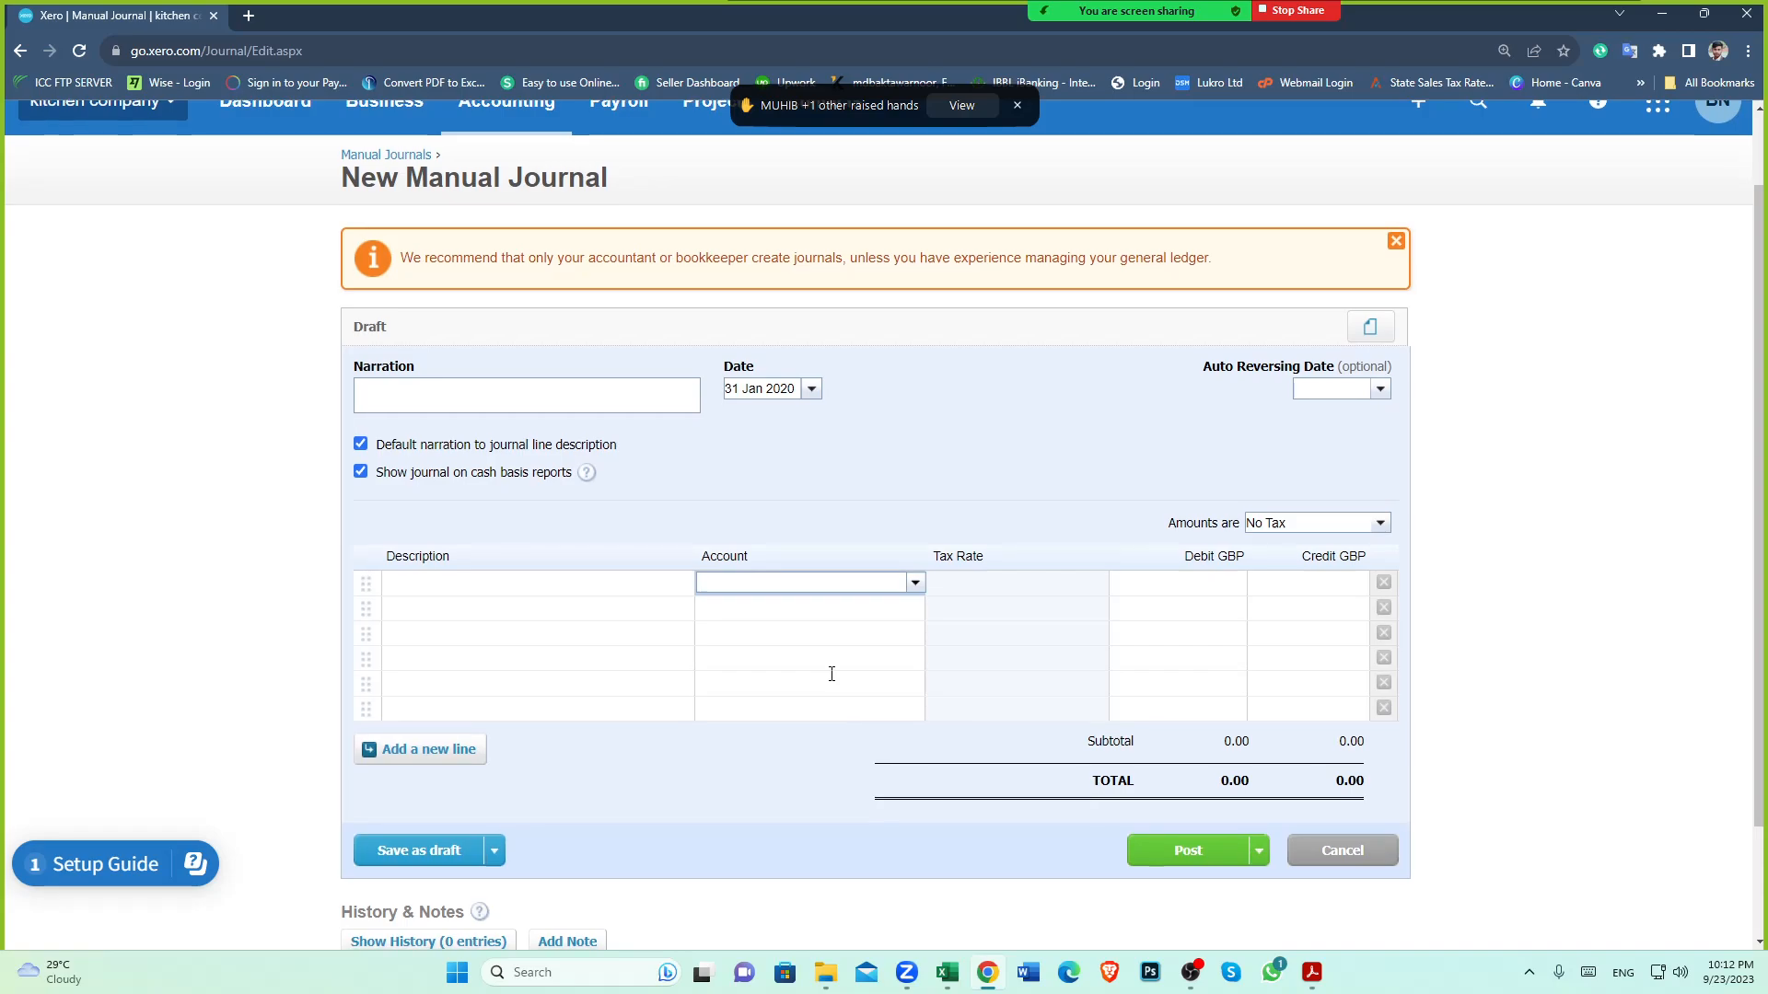
scroll(832, 674, up, 1)
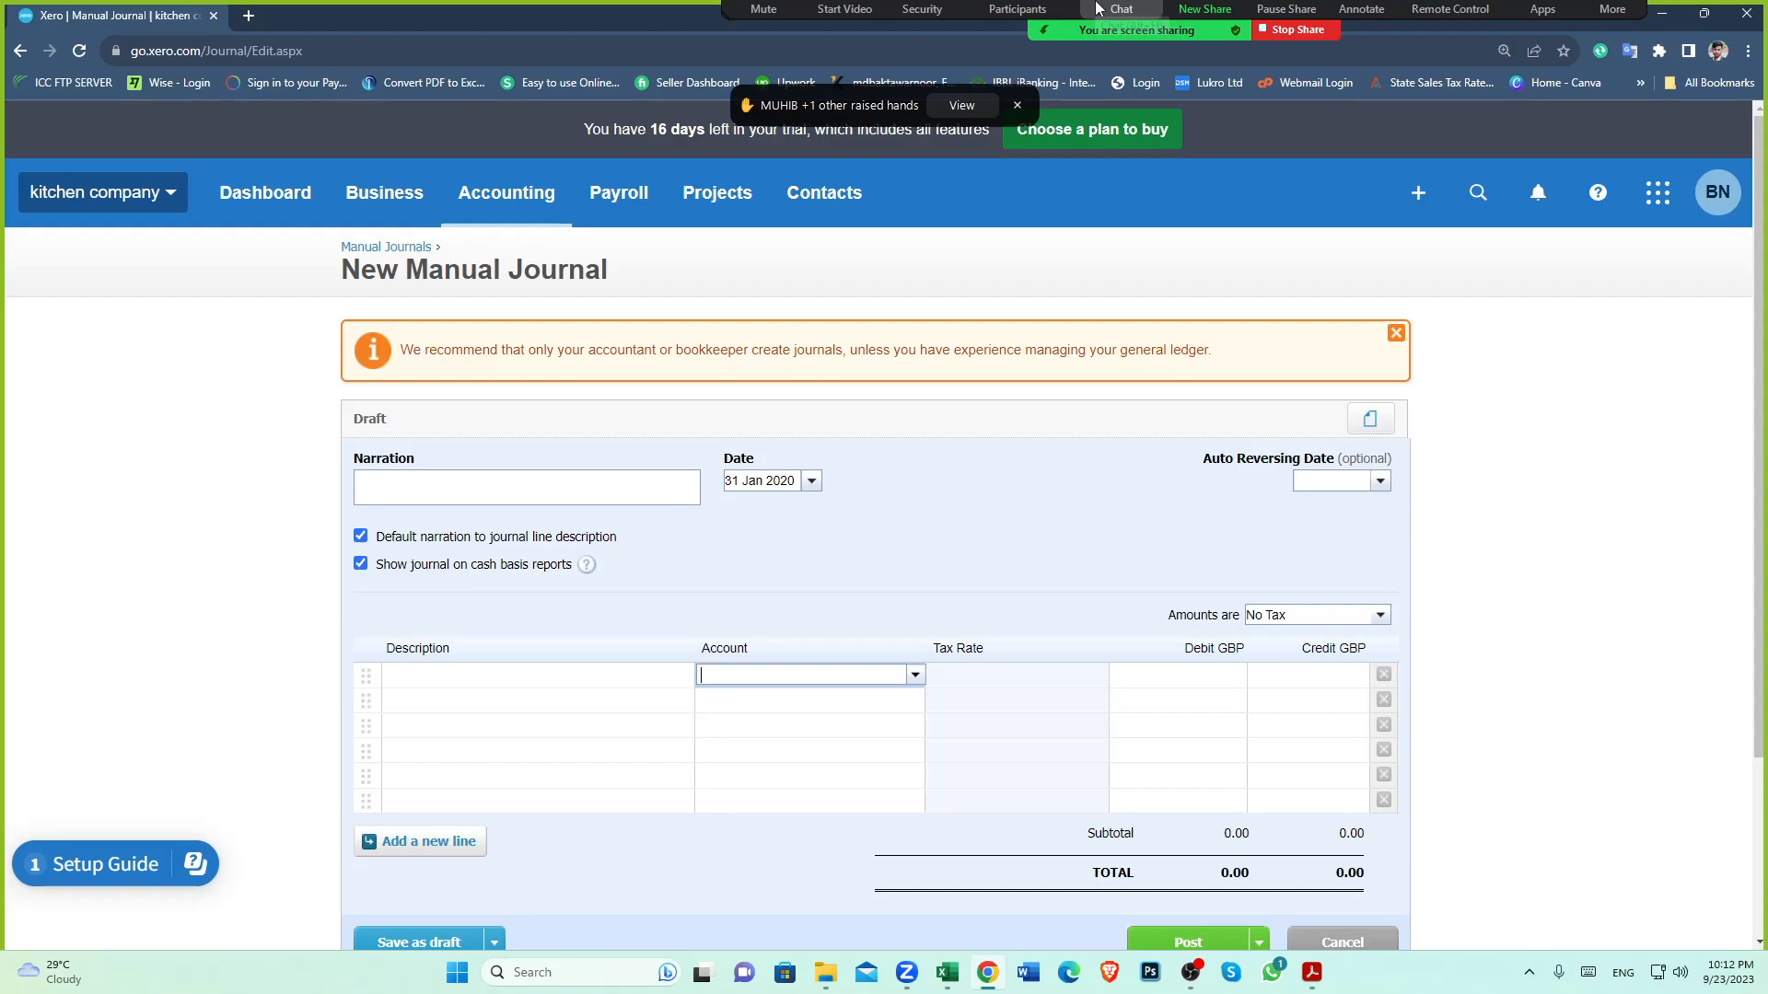
Check the Zoom participants list, switch to PAYPART1P.pdf in Adobe Acrobat for the payment summary, and close the participants list
click(1004, 24)
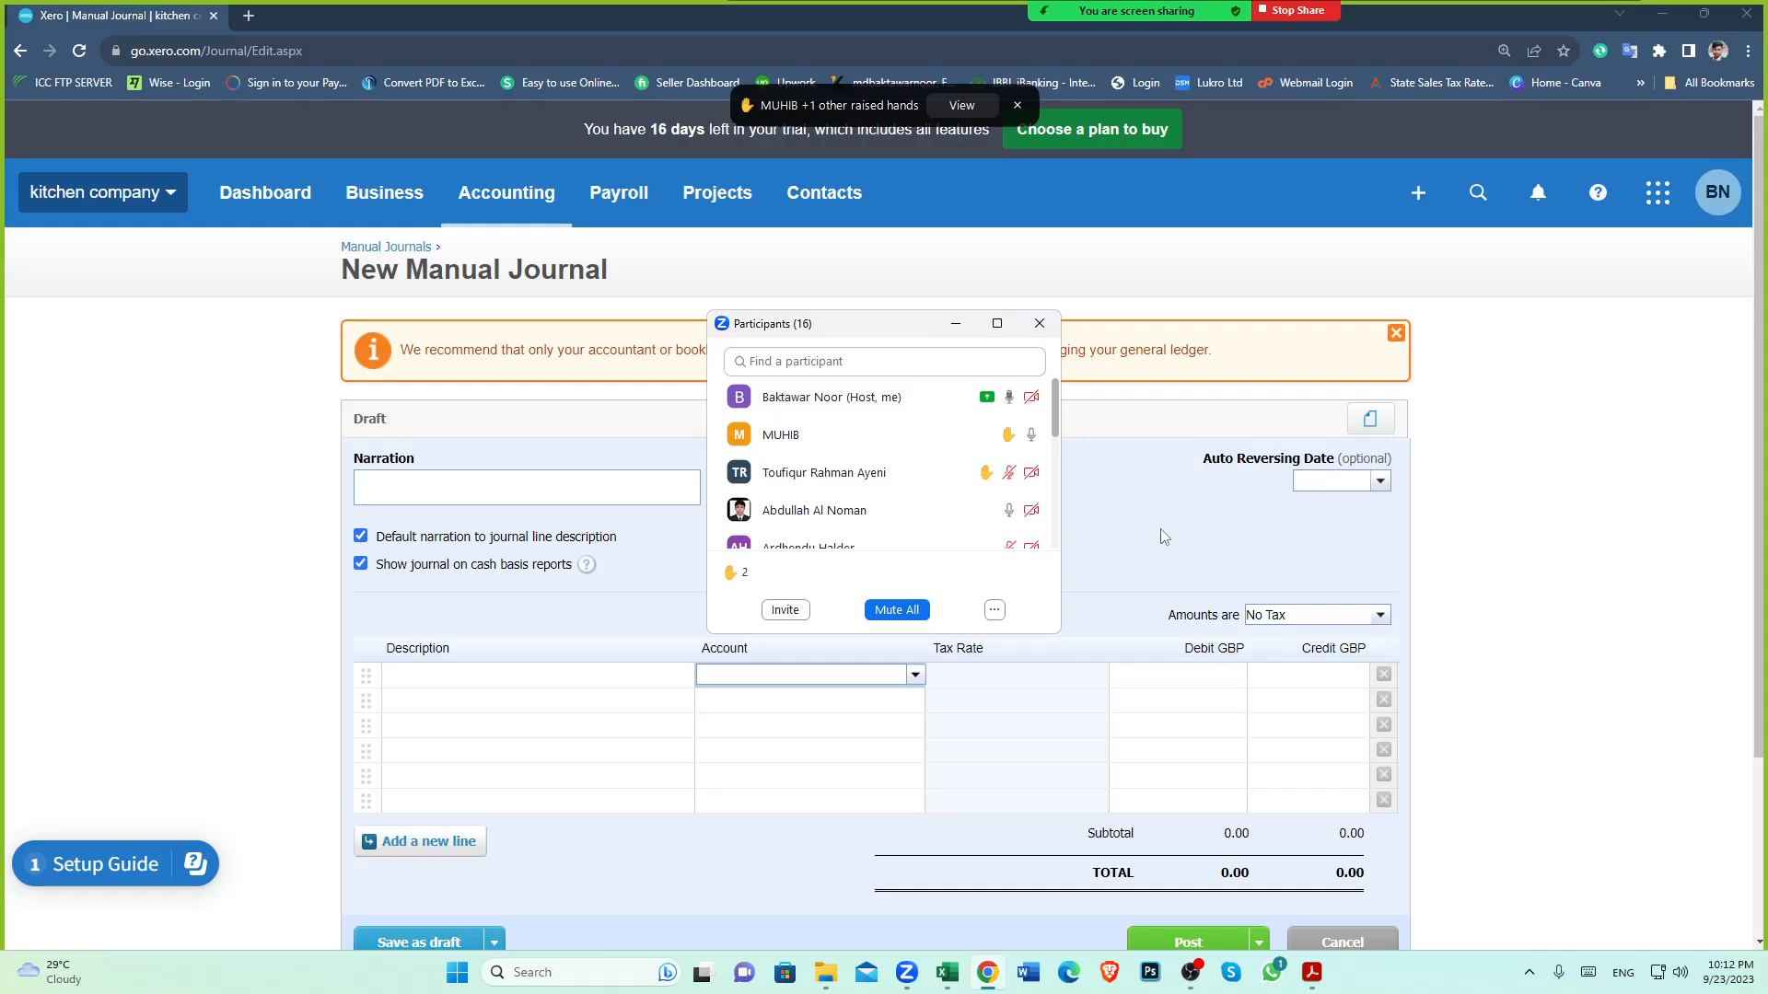
mouse_move(1312, 975)
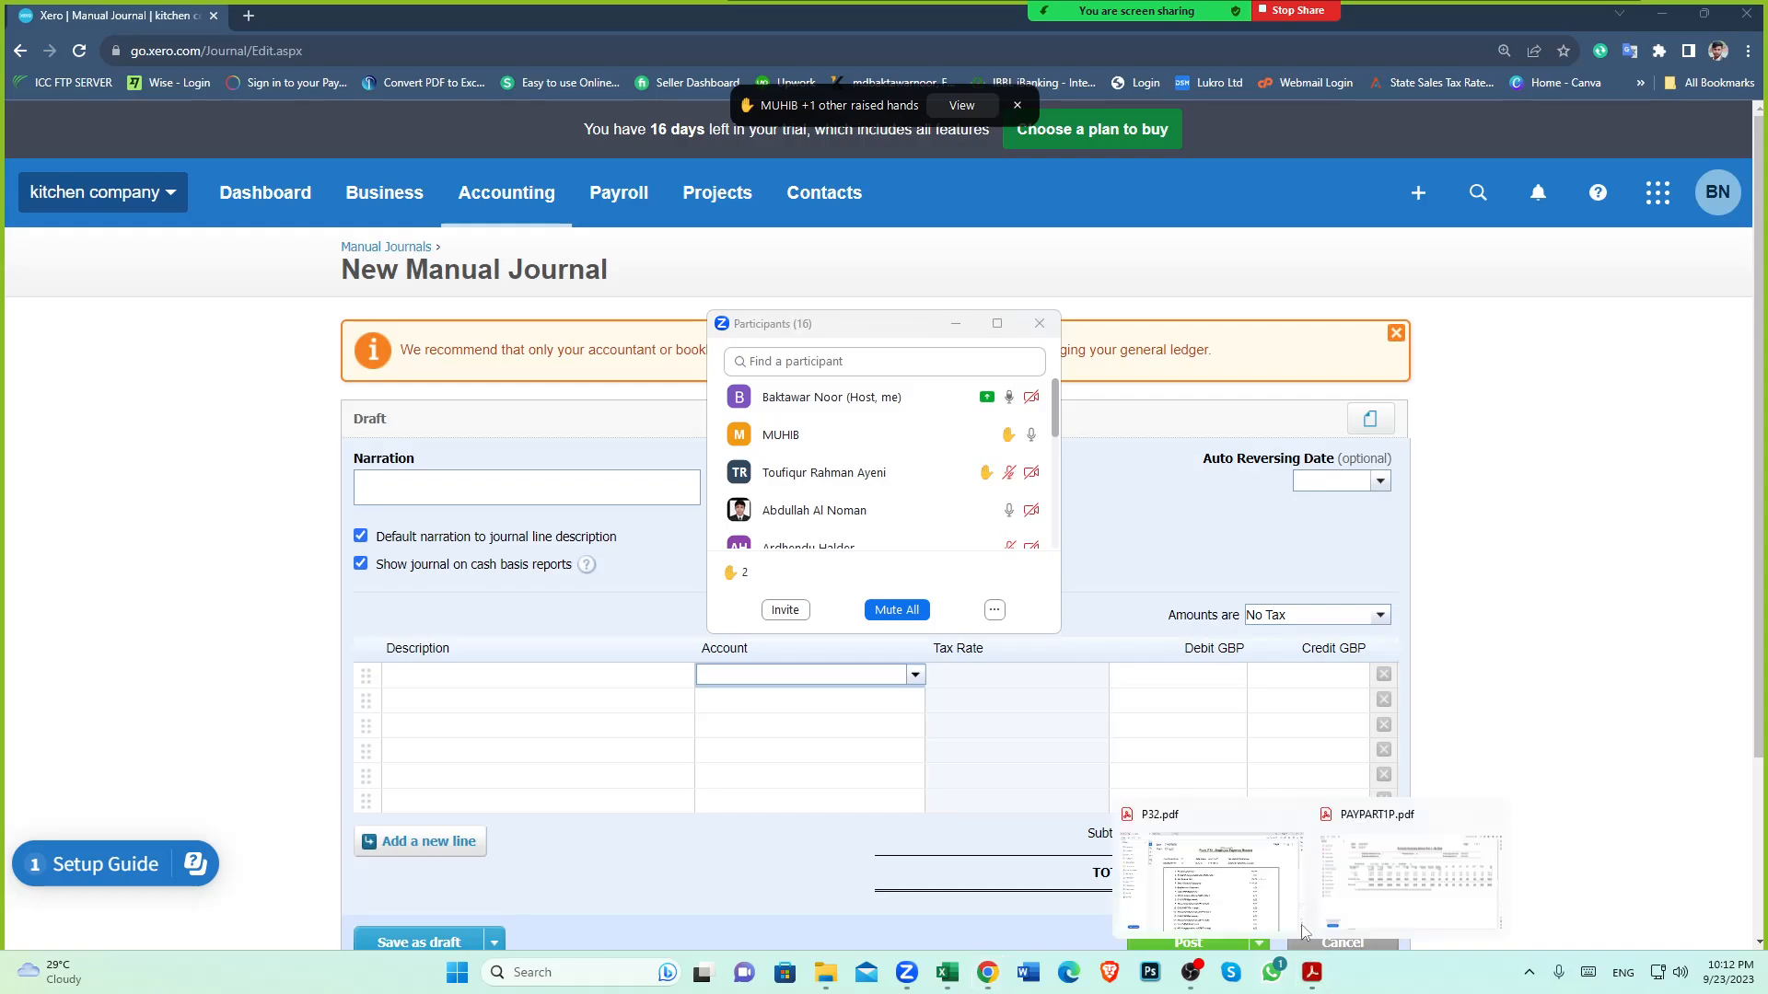
click(1418, 884)
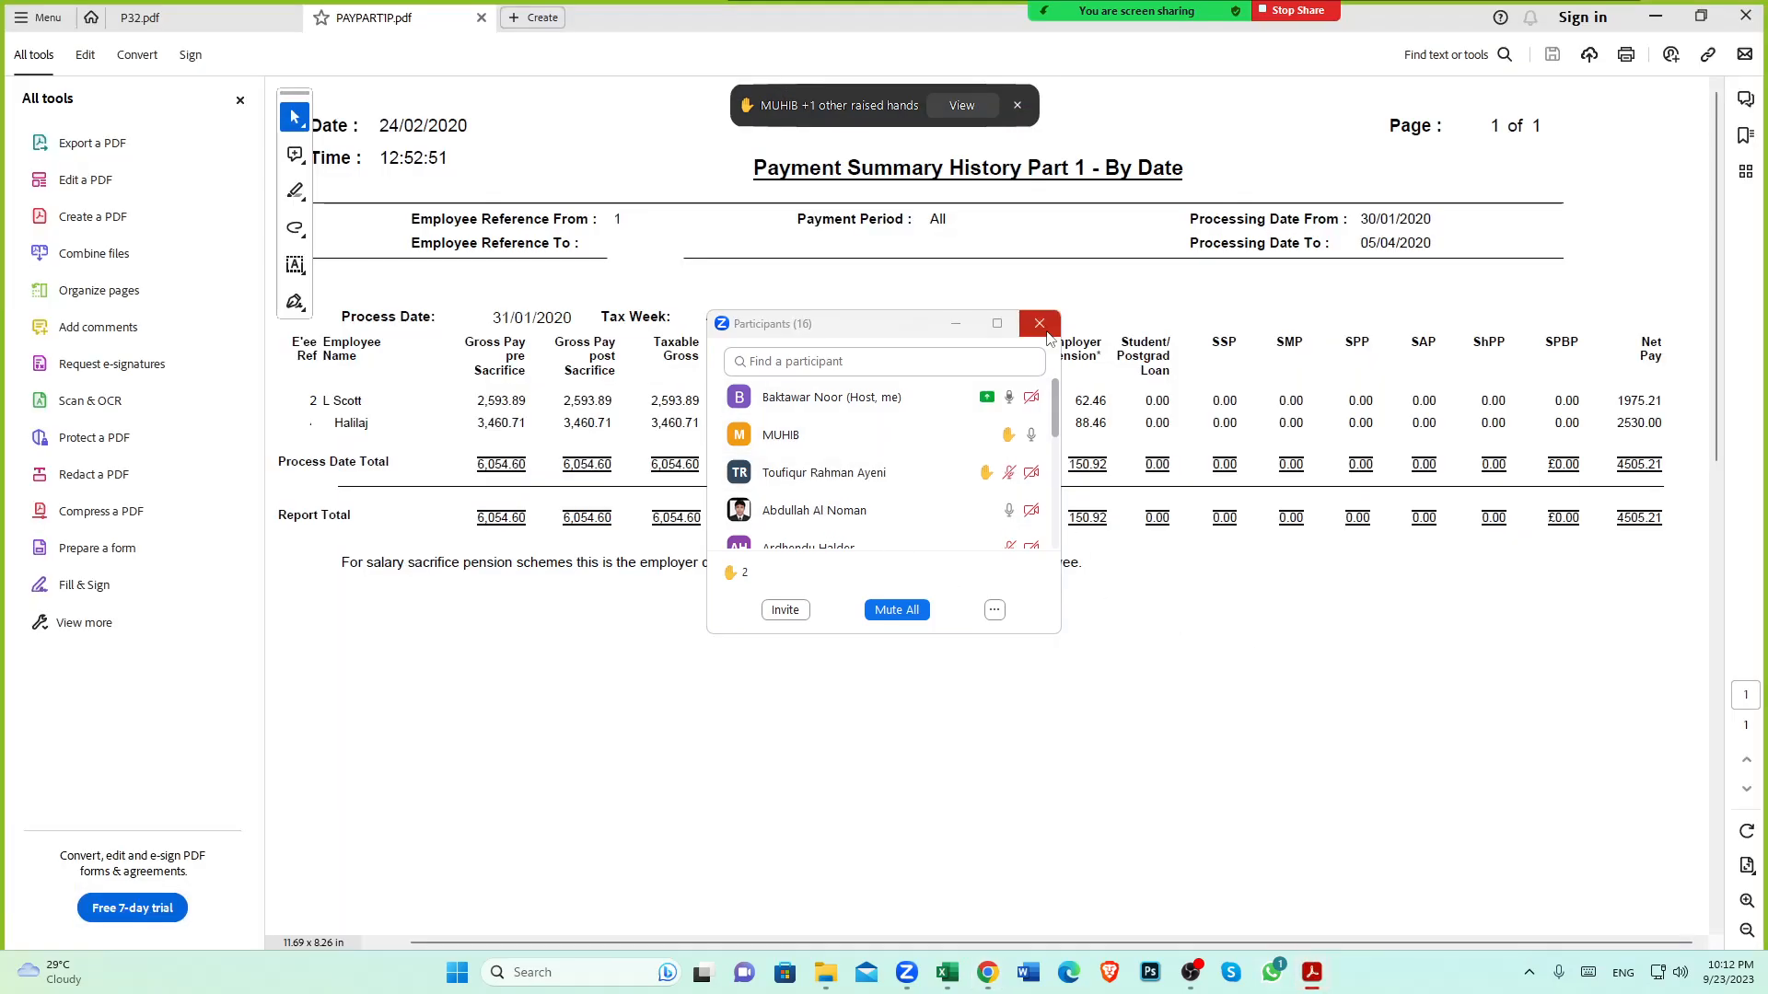
click(1040, 324)
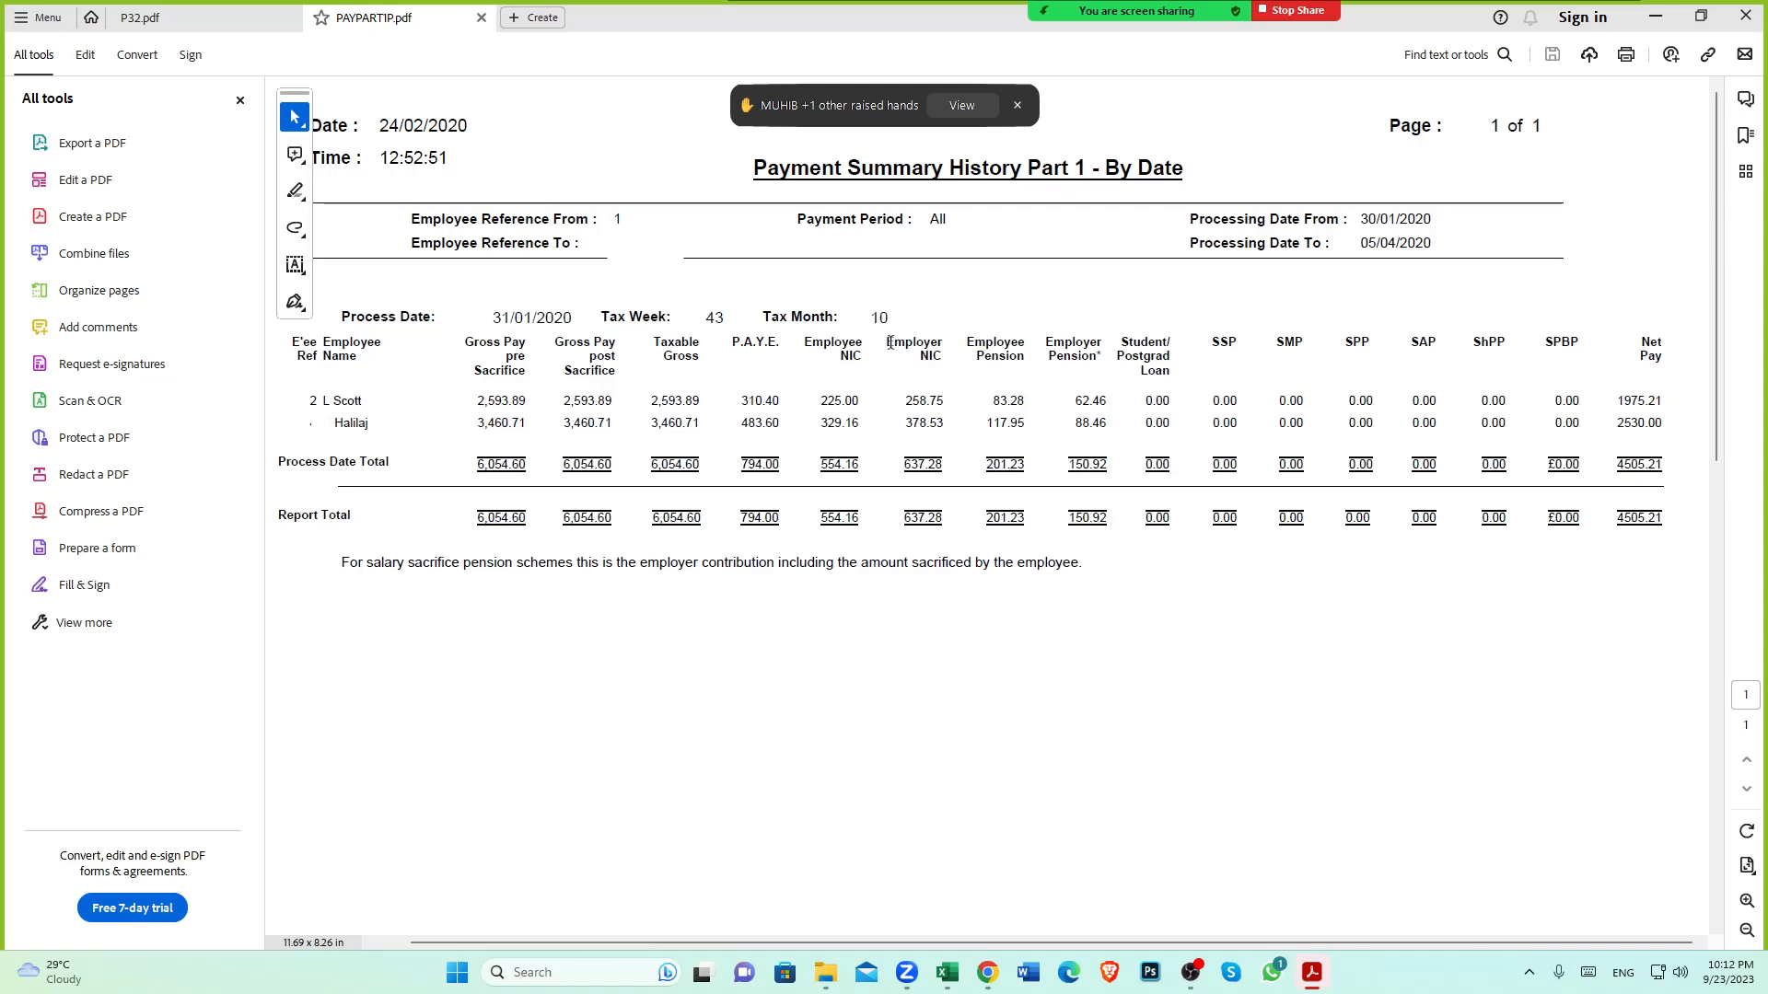
Point out the Employer NIC column and select the Employee NIC process date total, and switch back to the Xero manual journal in Chrome
drag(887, 344, 908, 346)
drag(819, 465, 860, 465)
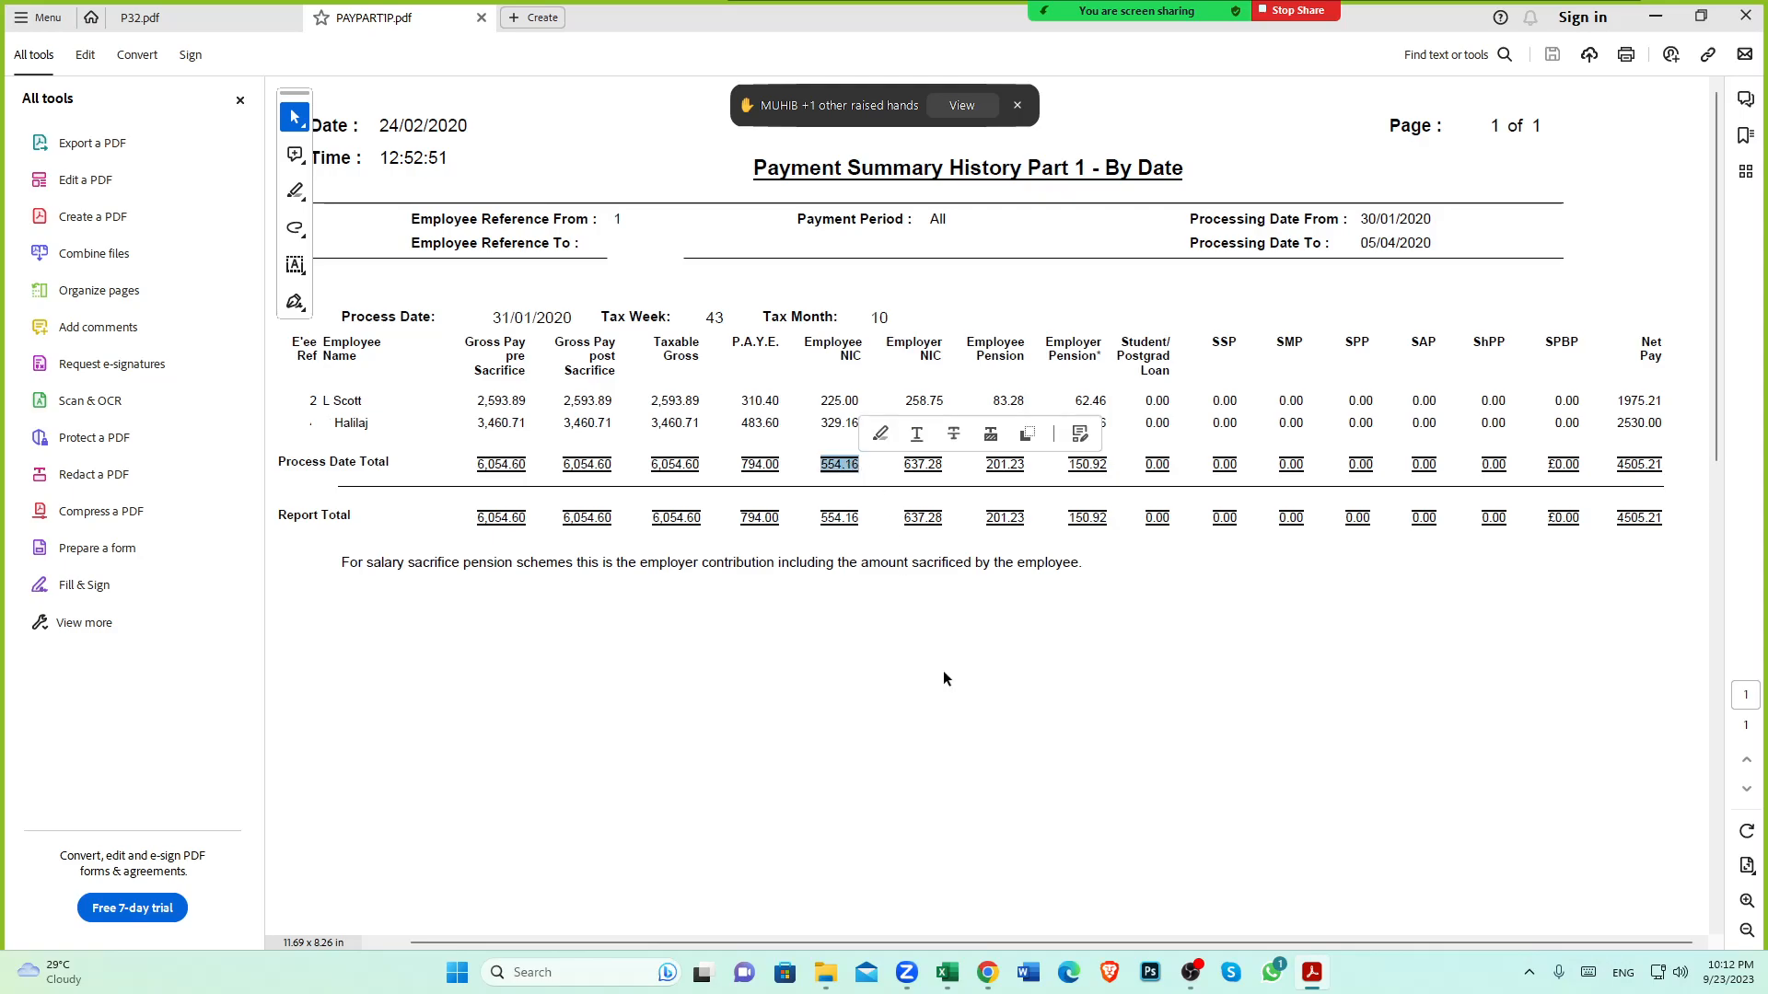
mouse_move(999, 985)
click(997, 897)
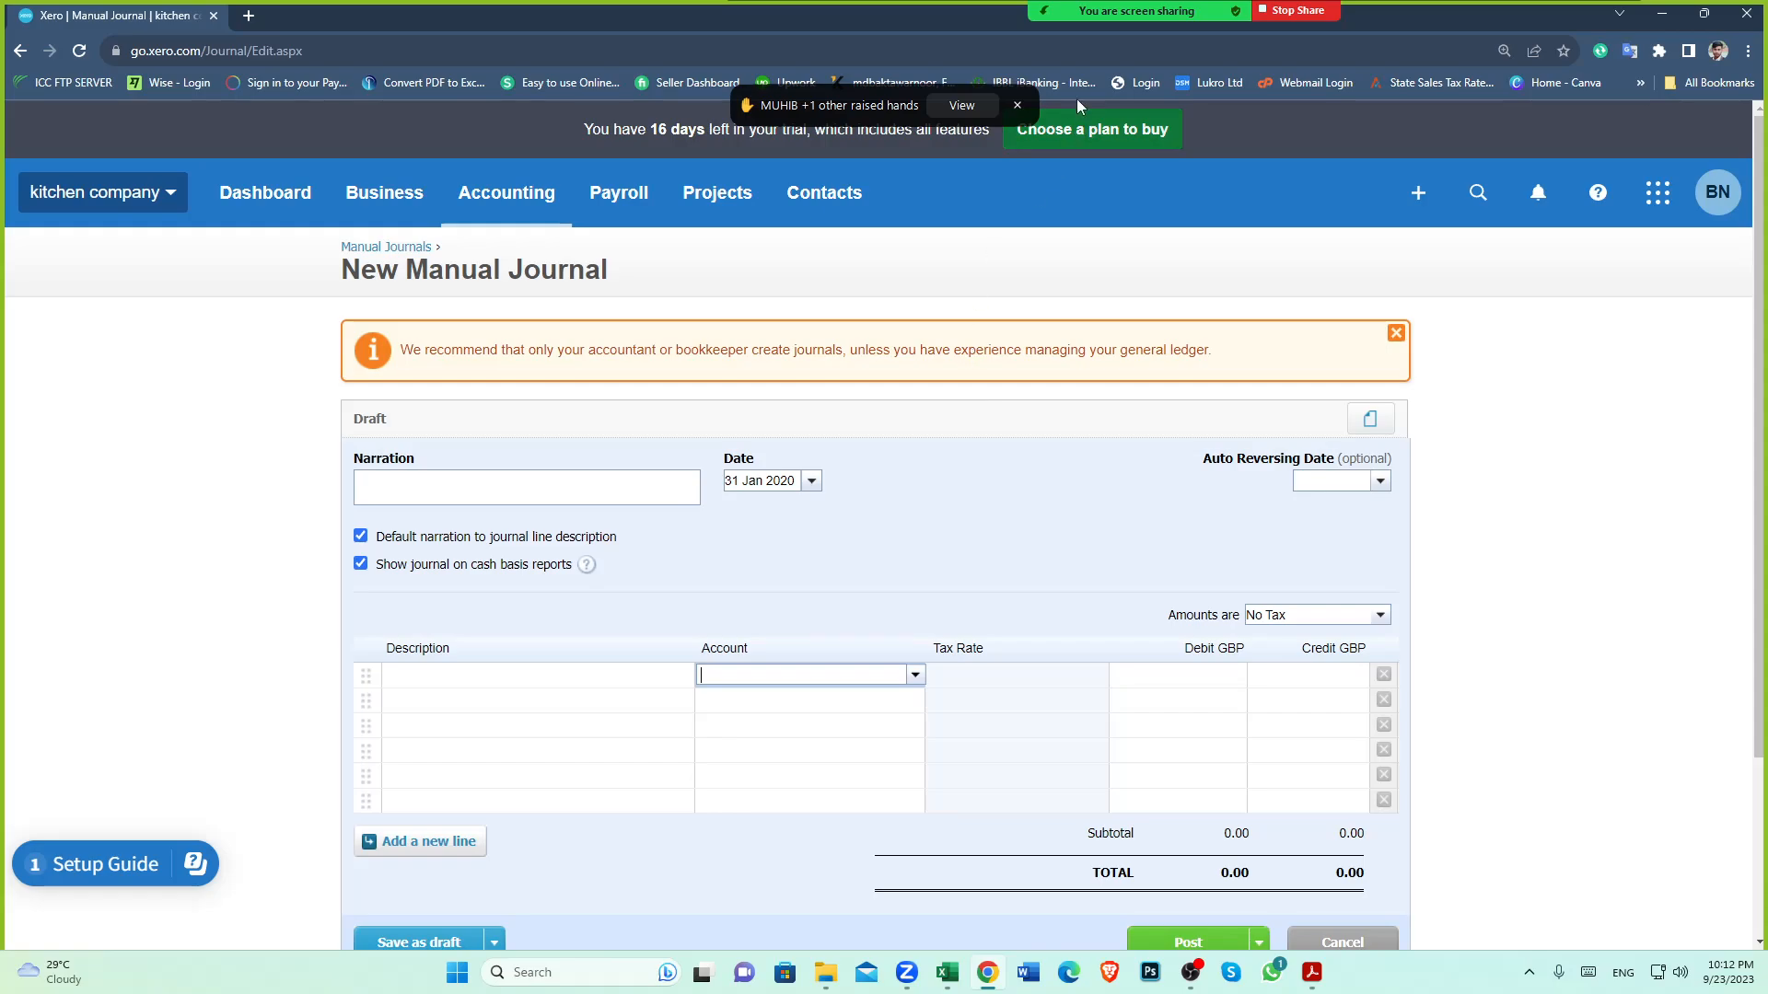
Open the Zoom participants list and lower the raised hand of the first participant below the host
click(1017, 26)
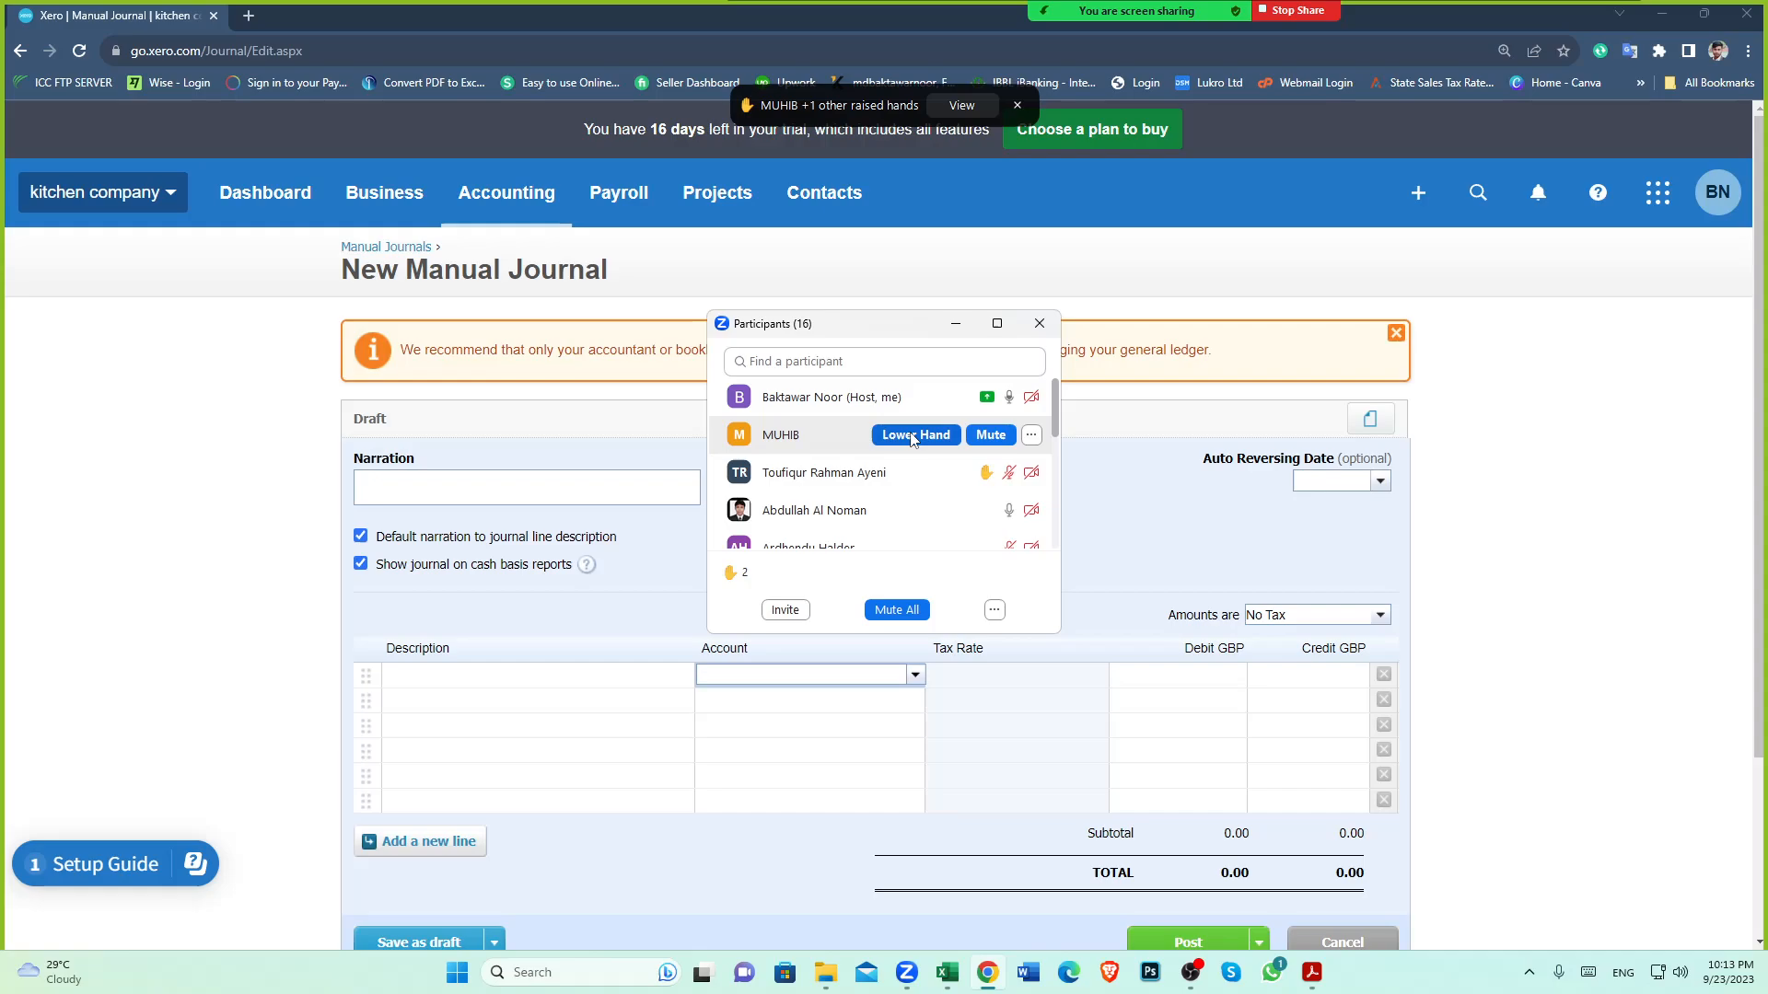
click(912, 437)
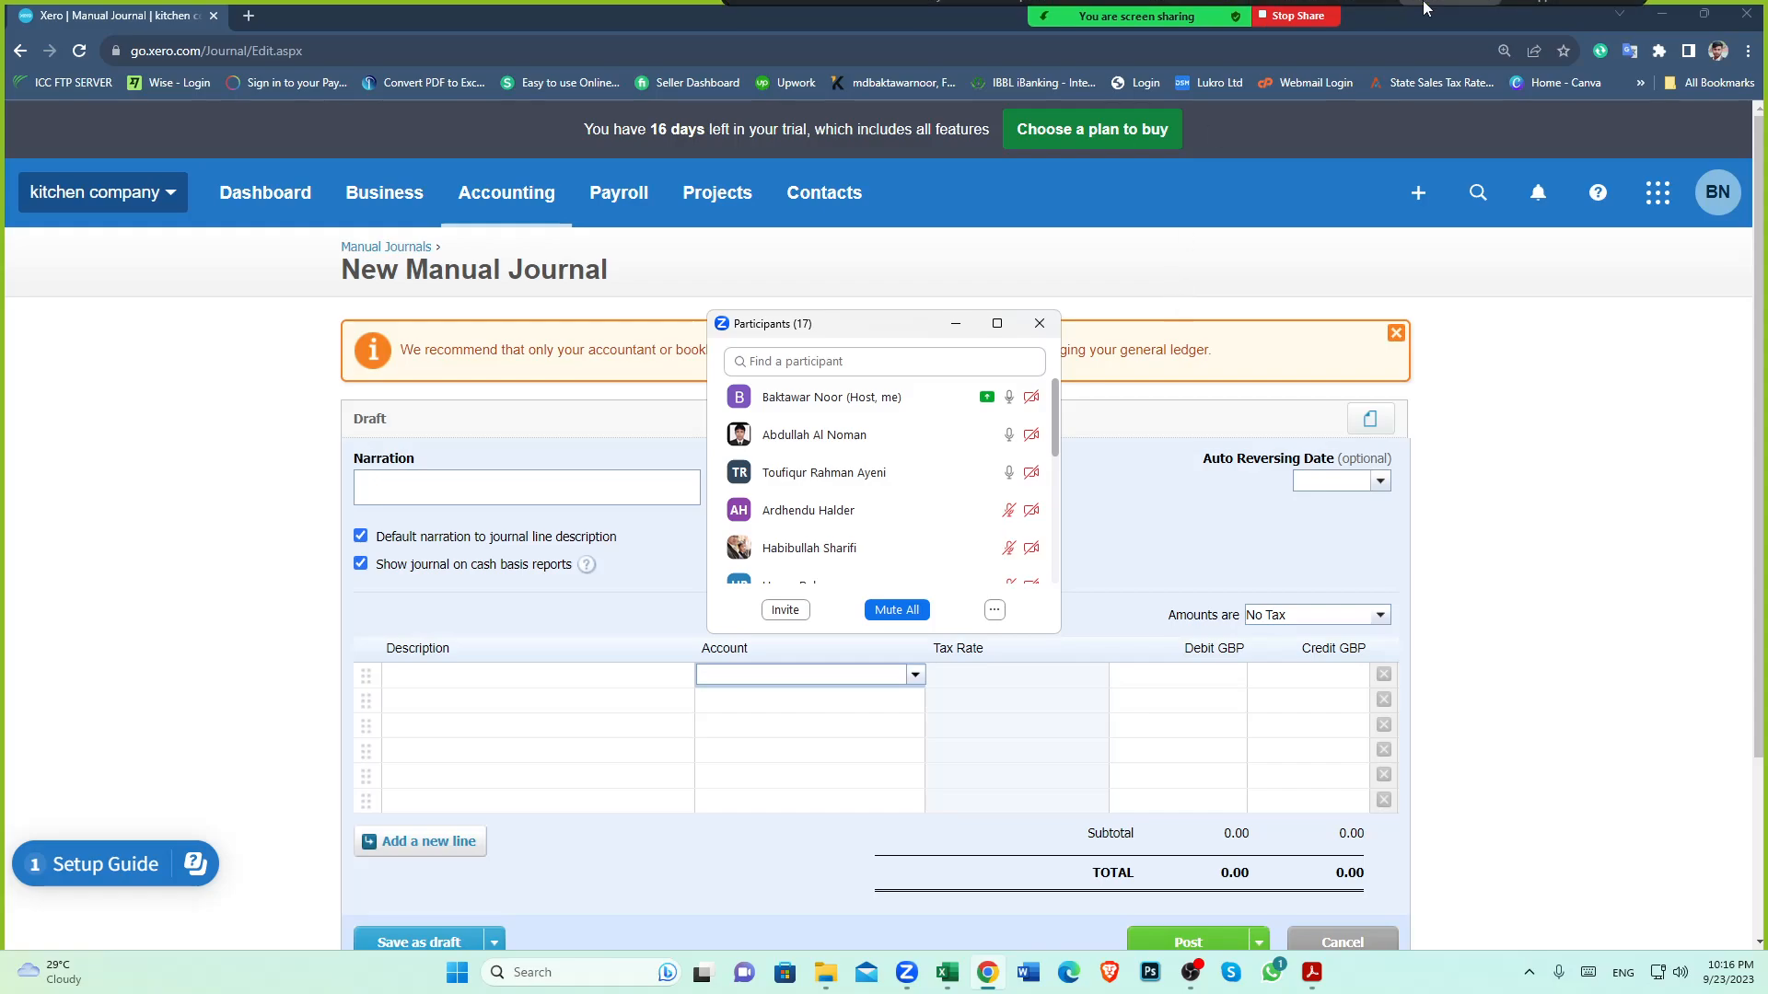
mouse_move(1470, 9)
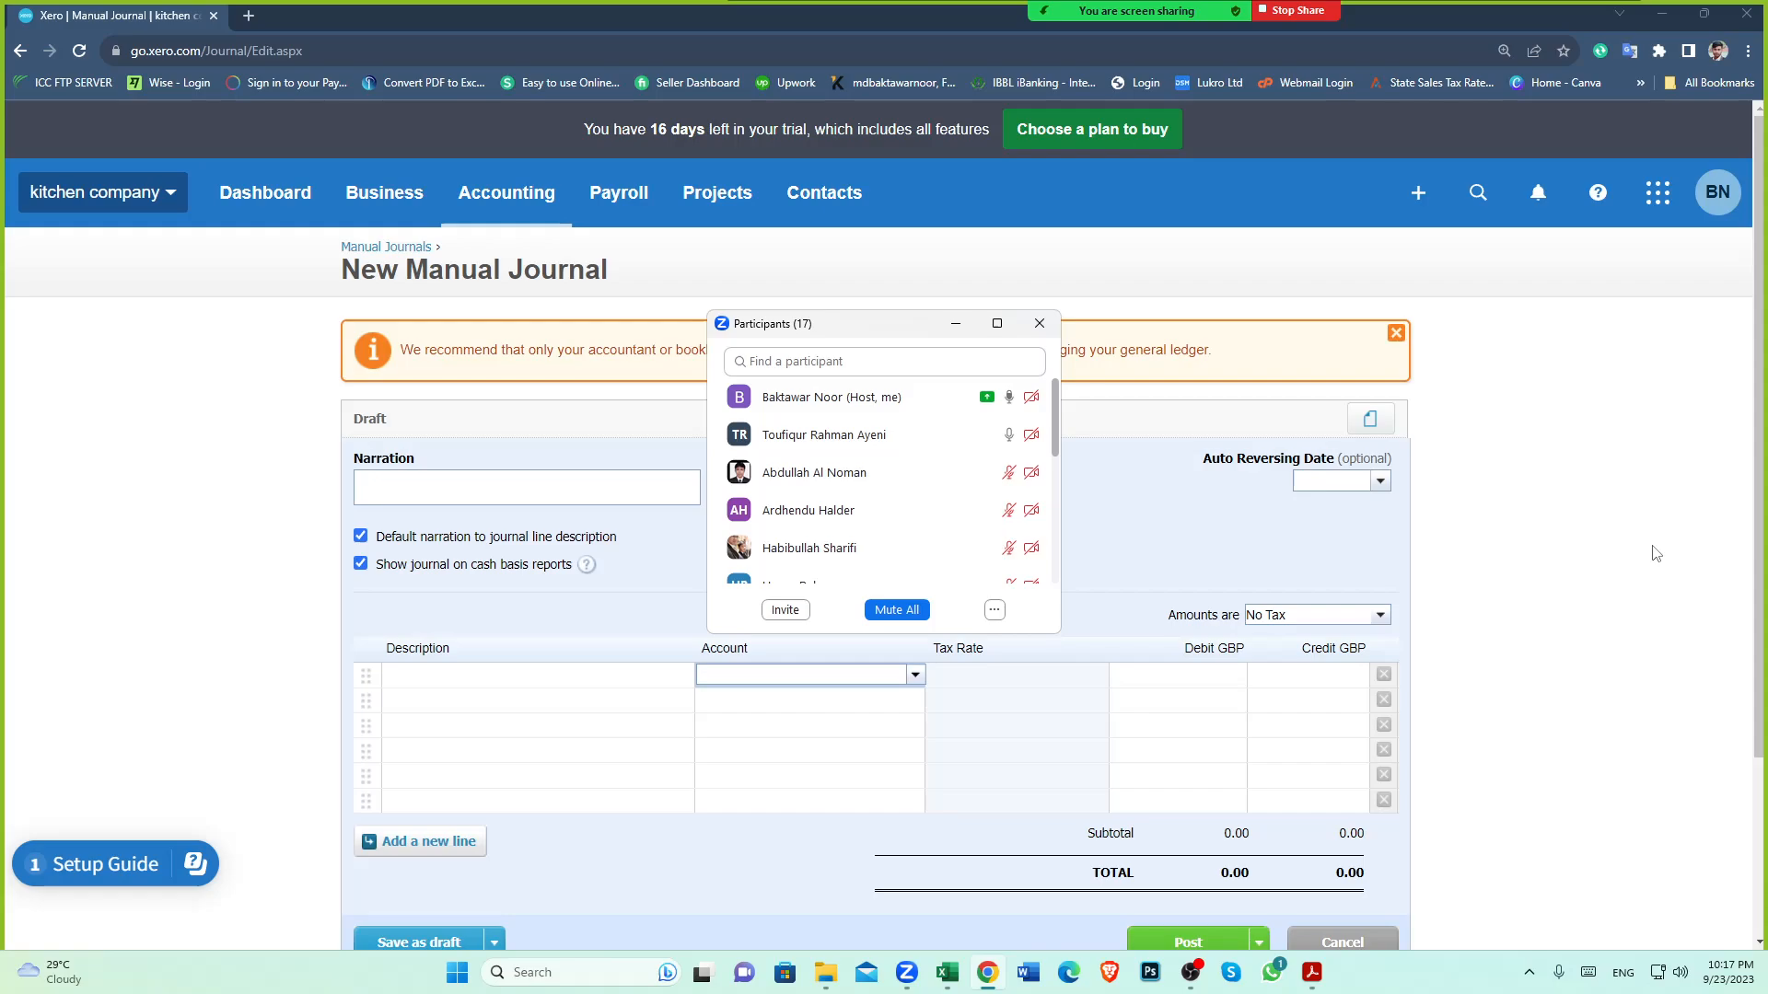
Look through the whole Zoom participants list for raised hands and microphone status
scroll(843, 534, down, 5)
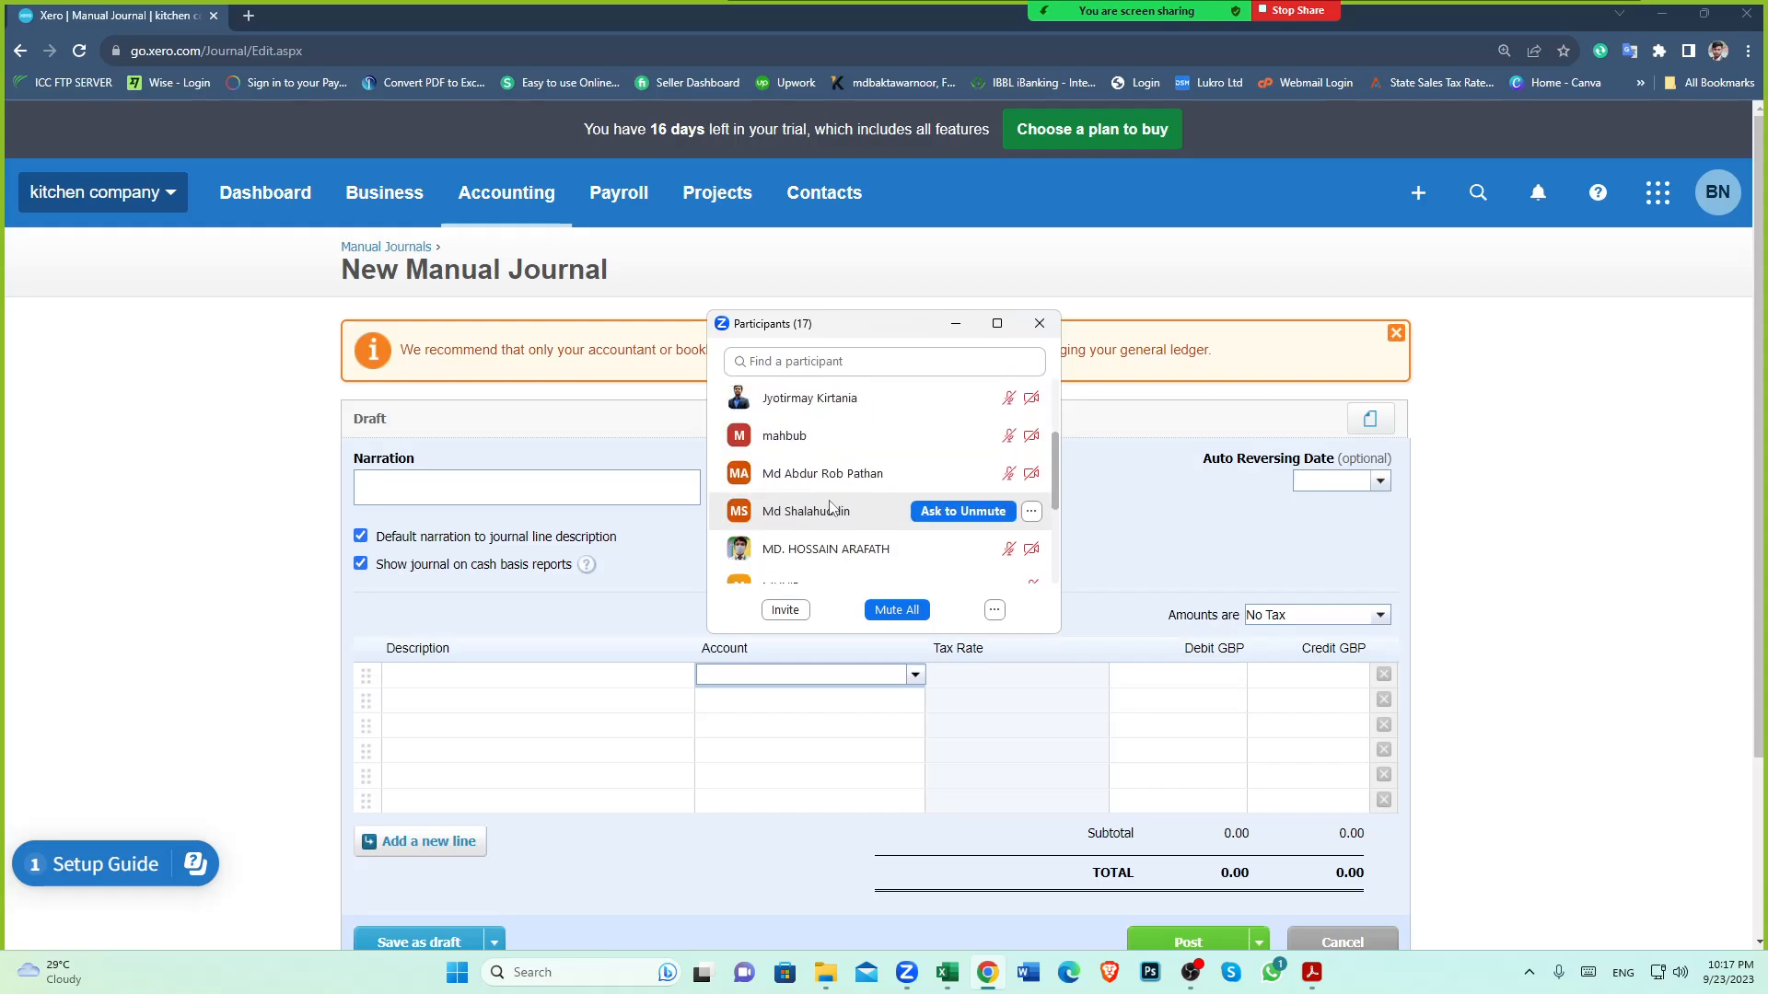
scroll(848, 548, up, 5)
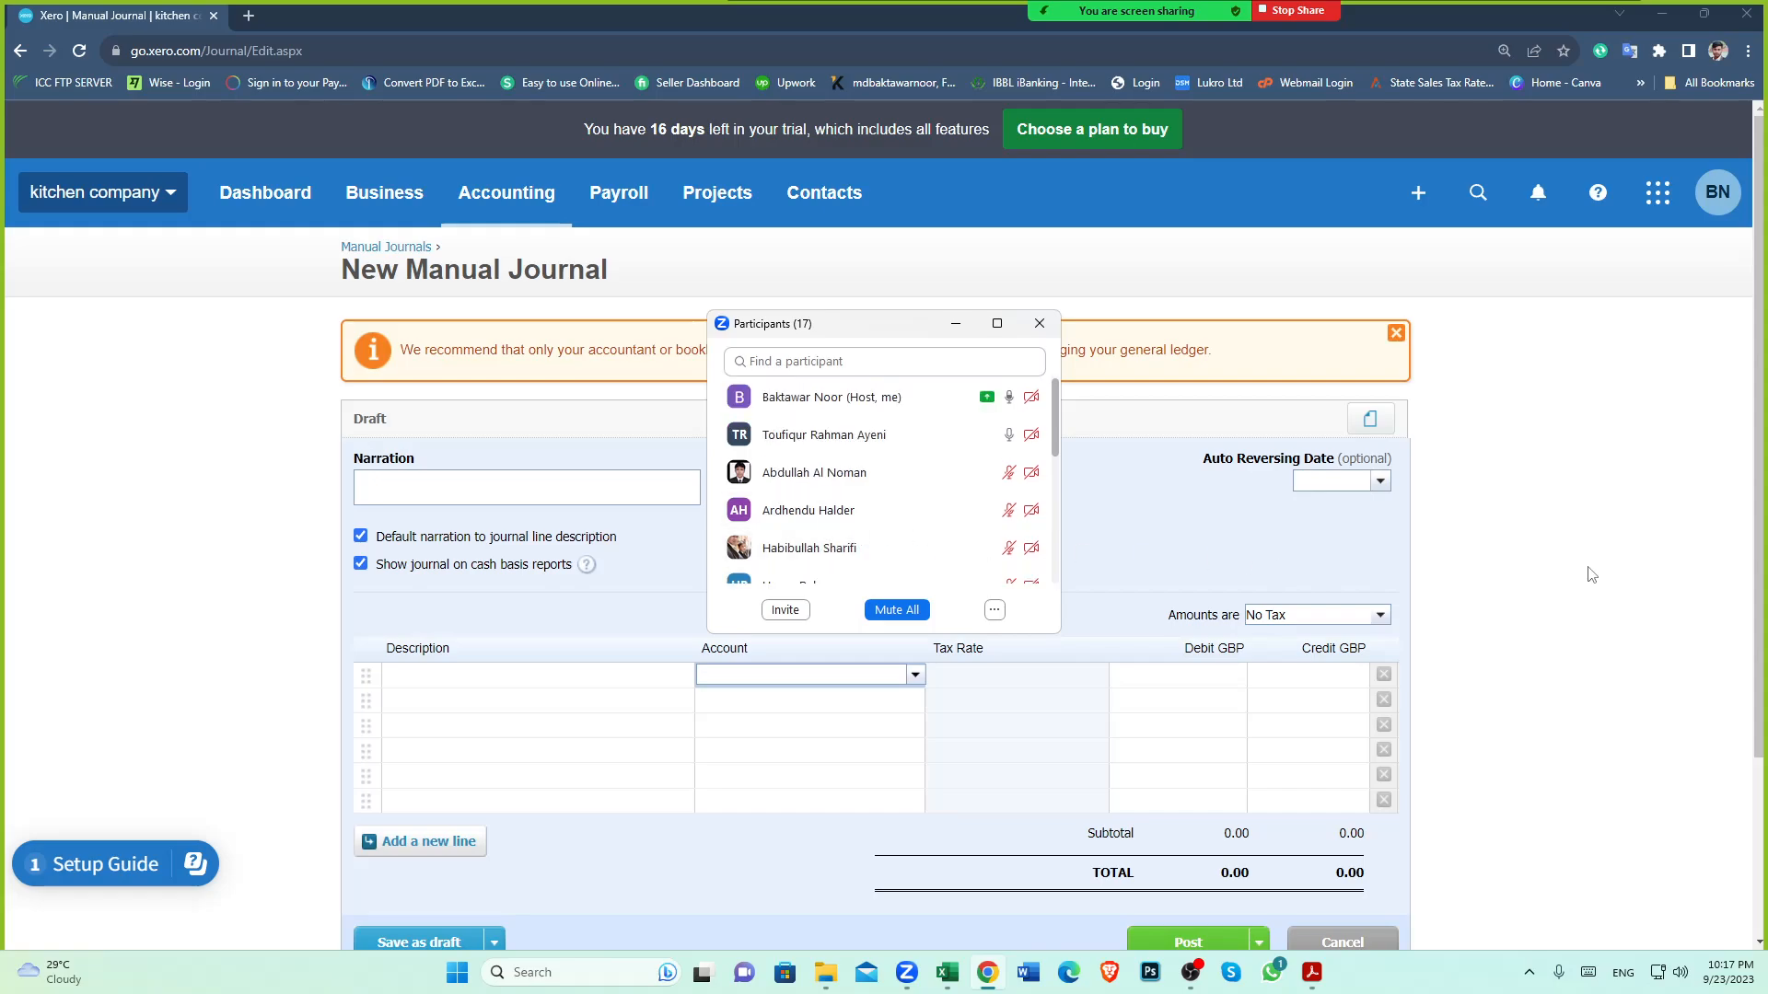
scroll(840, 538, down, 4)
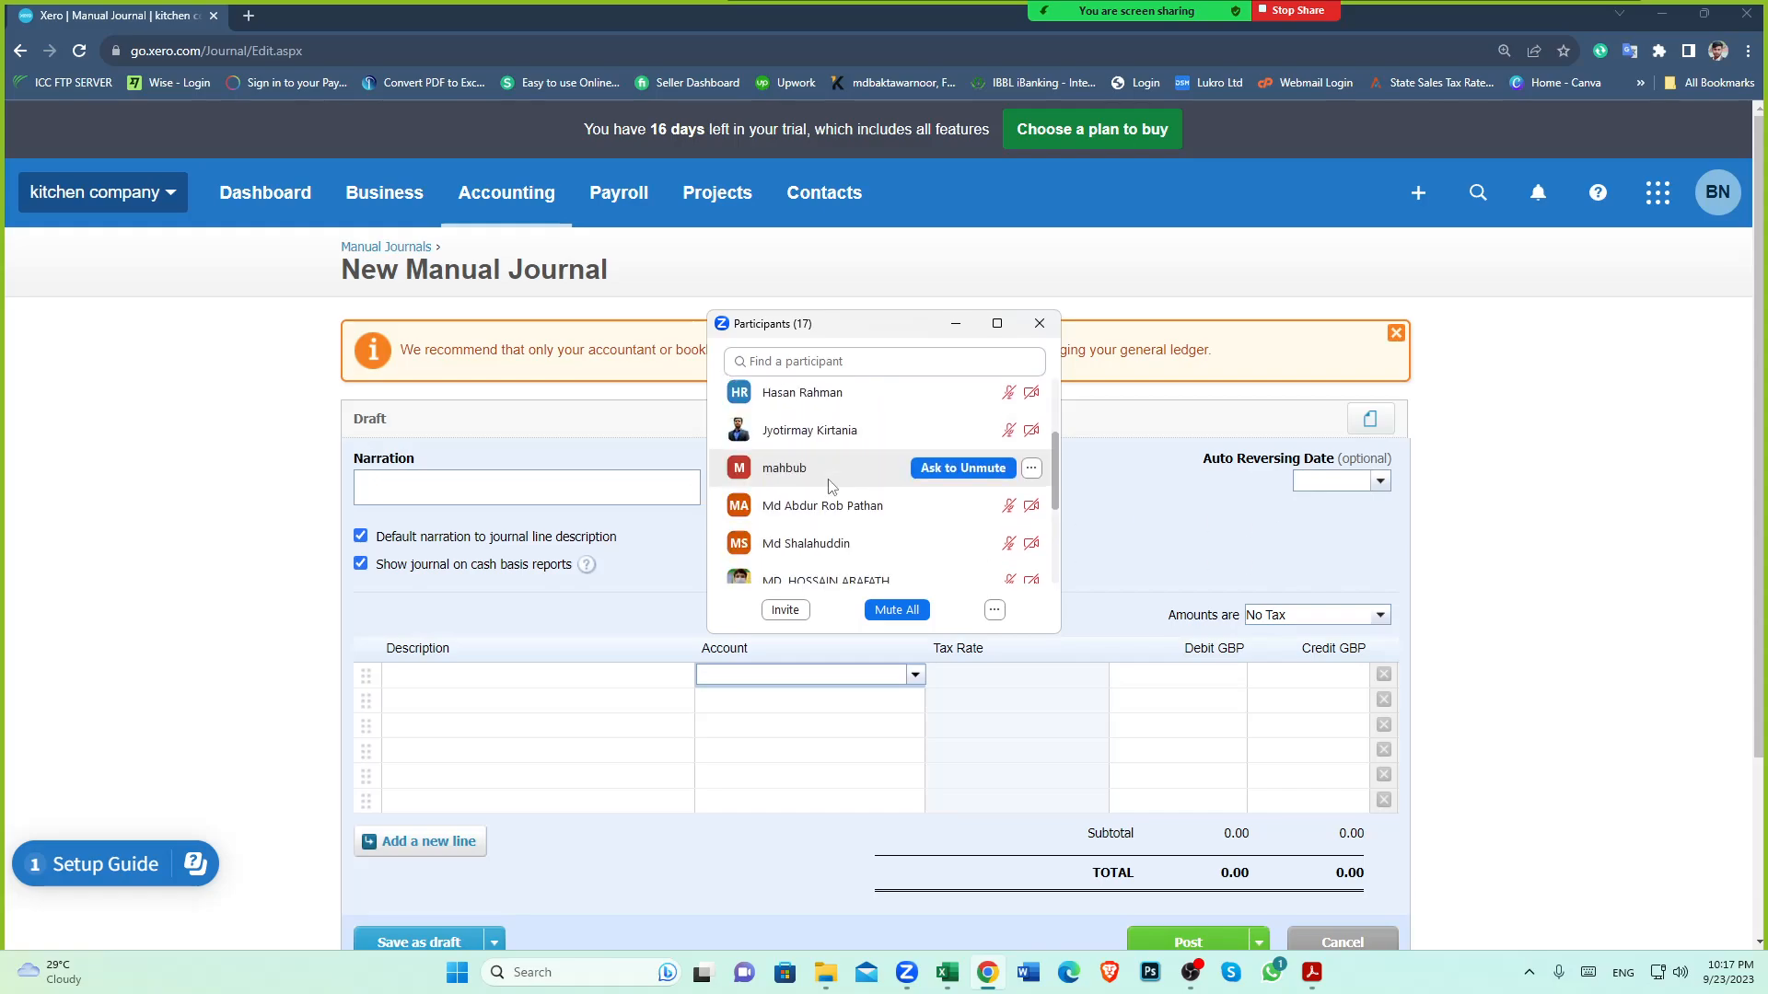
scroll(841, 538, up, 4)
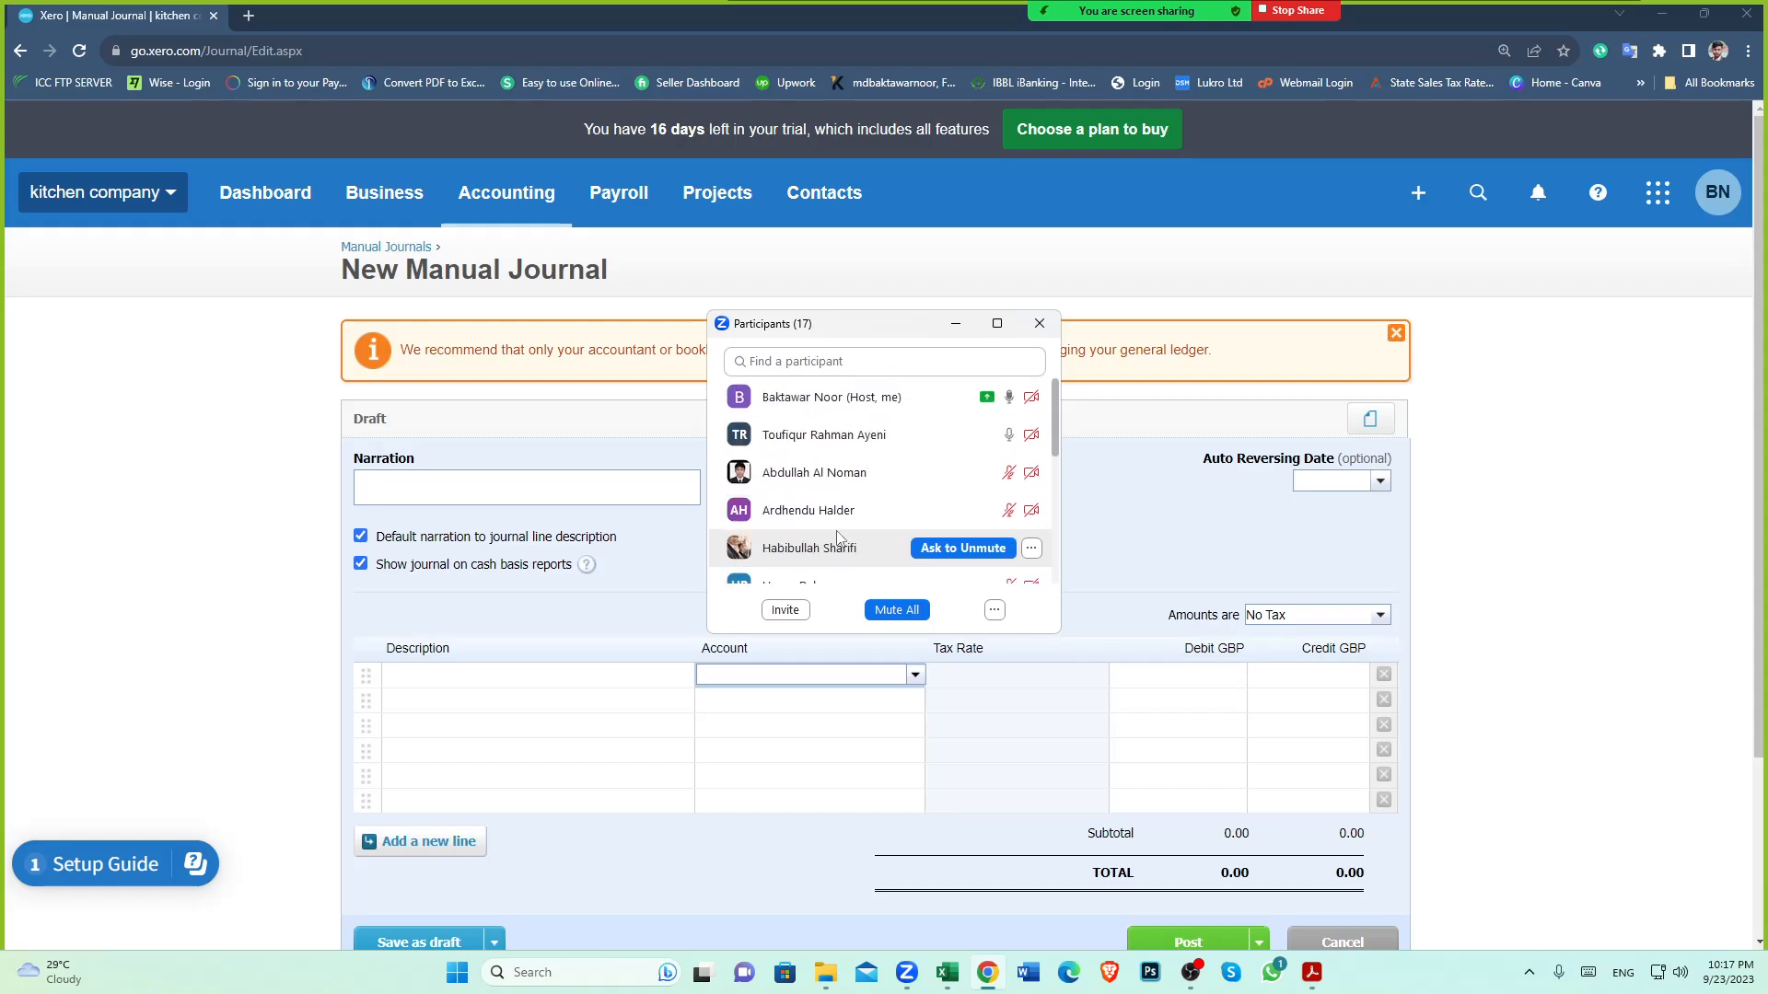
scroll(873, 498, down, 5)
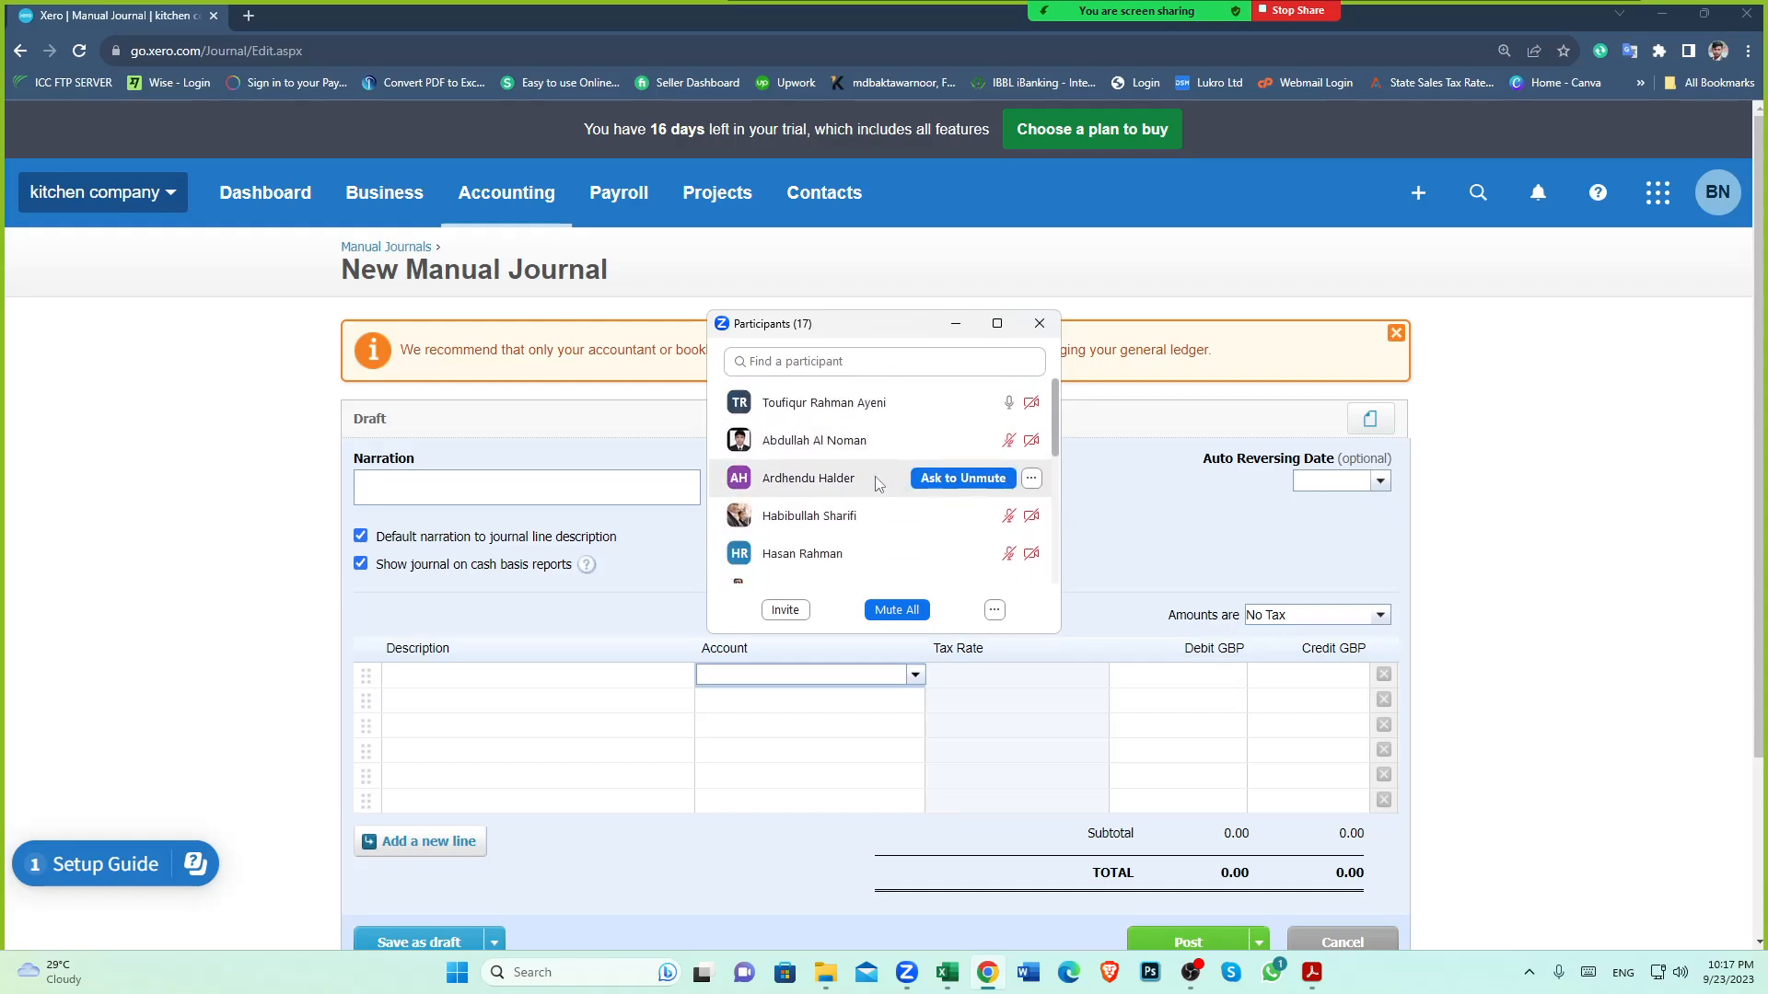
scroll(873, 498, up, 5)
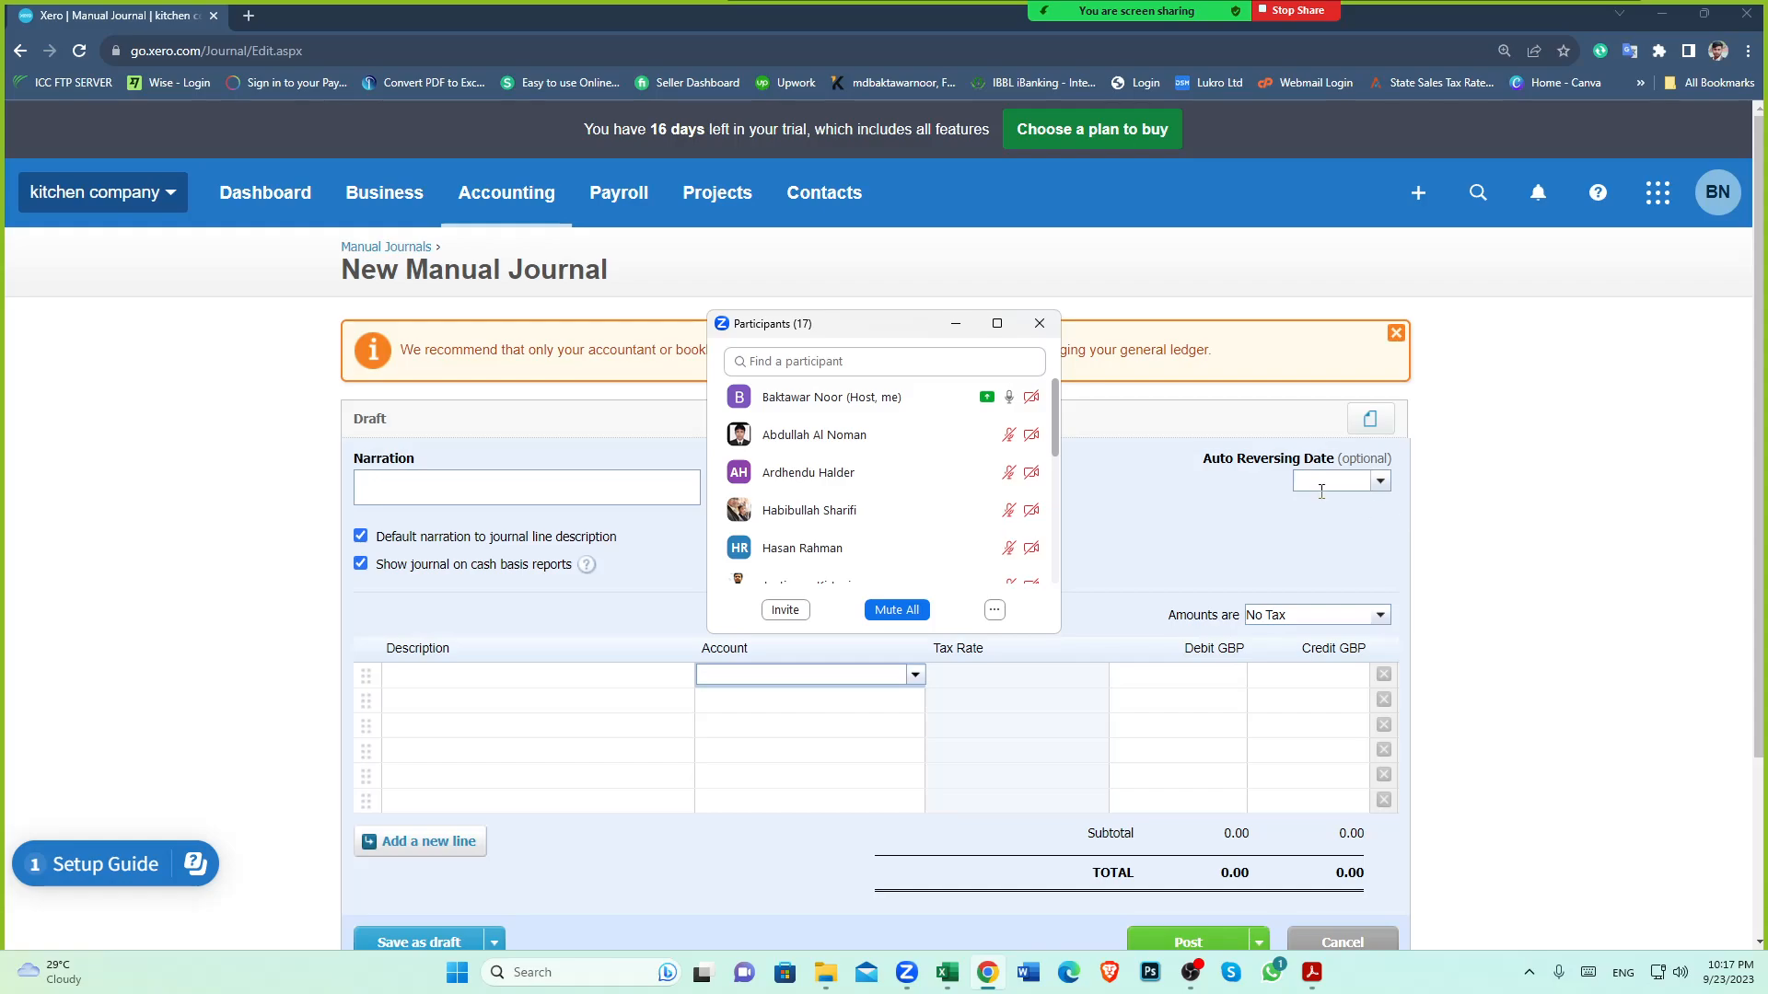
scroll(830, 486, down, 5)
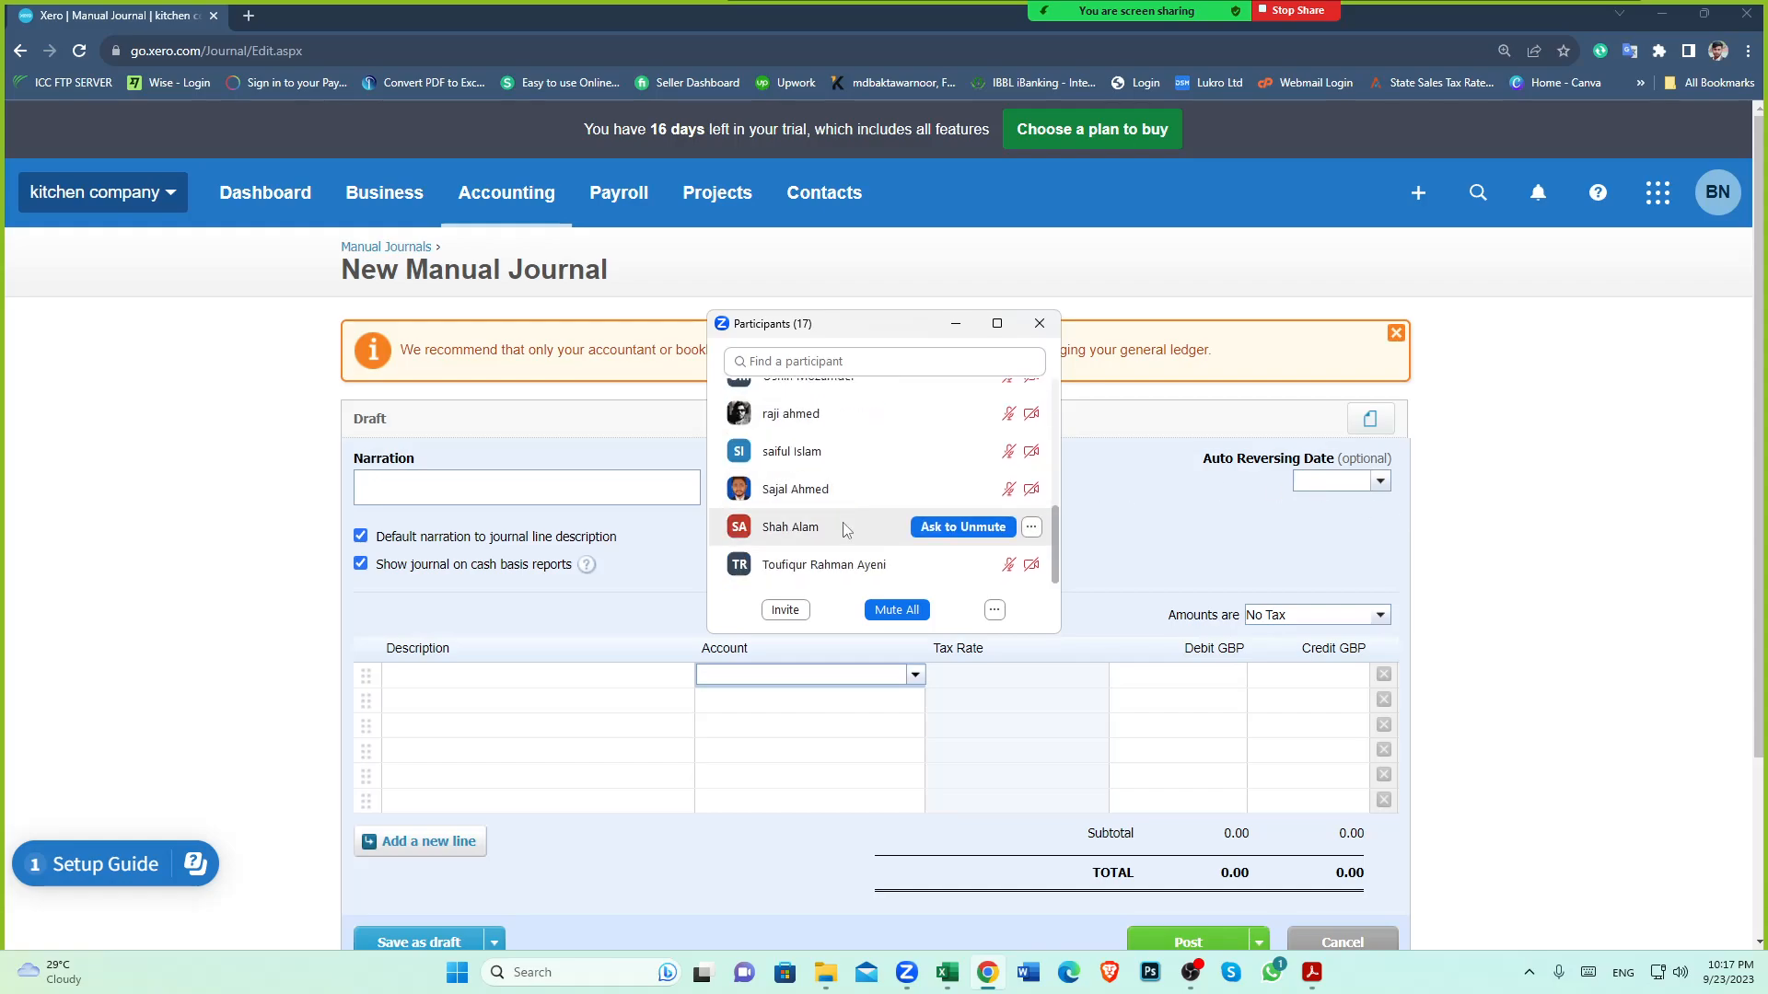
scroll(843, 525, up, 5)
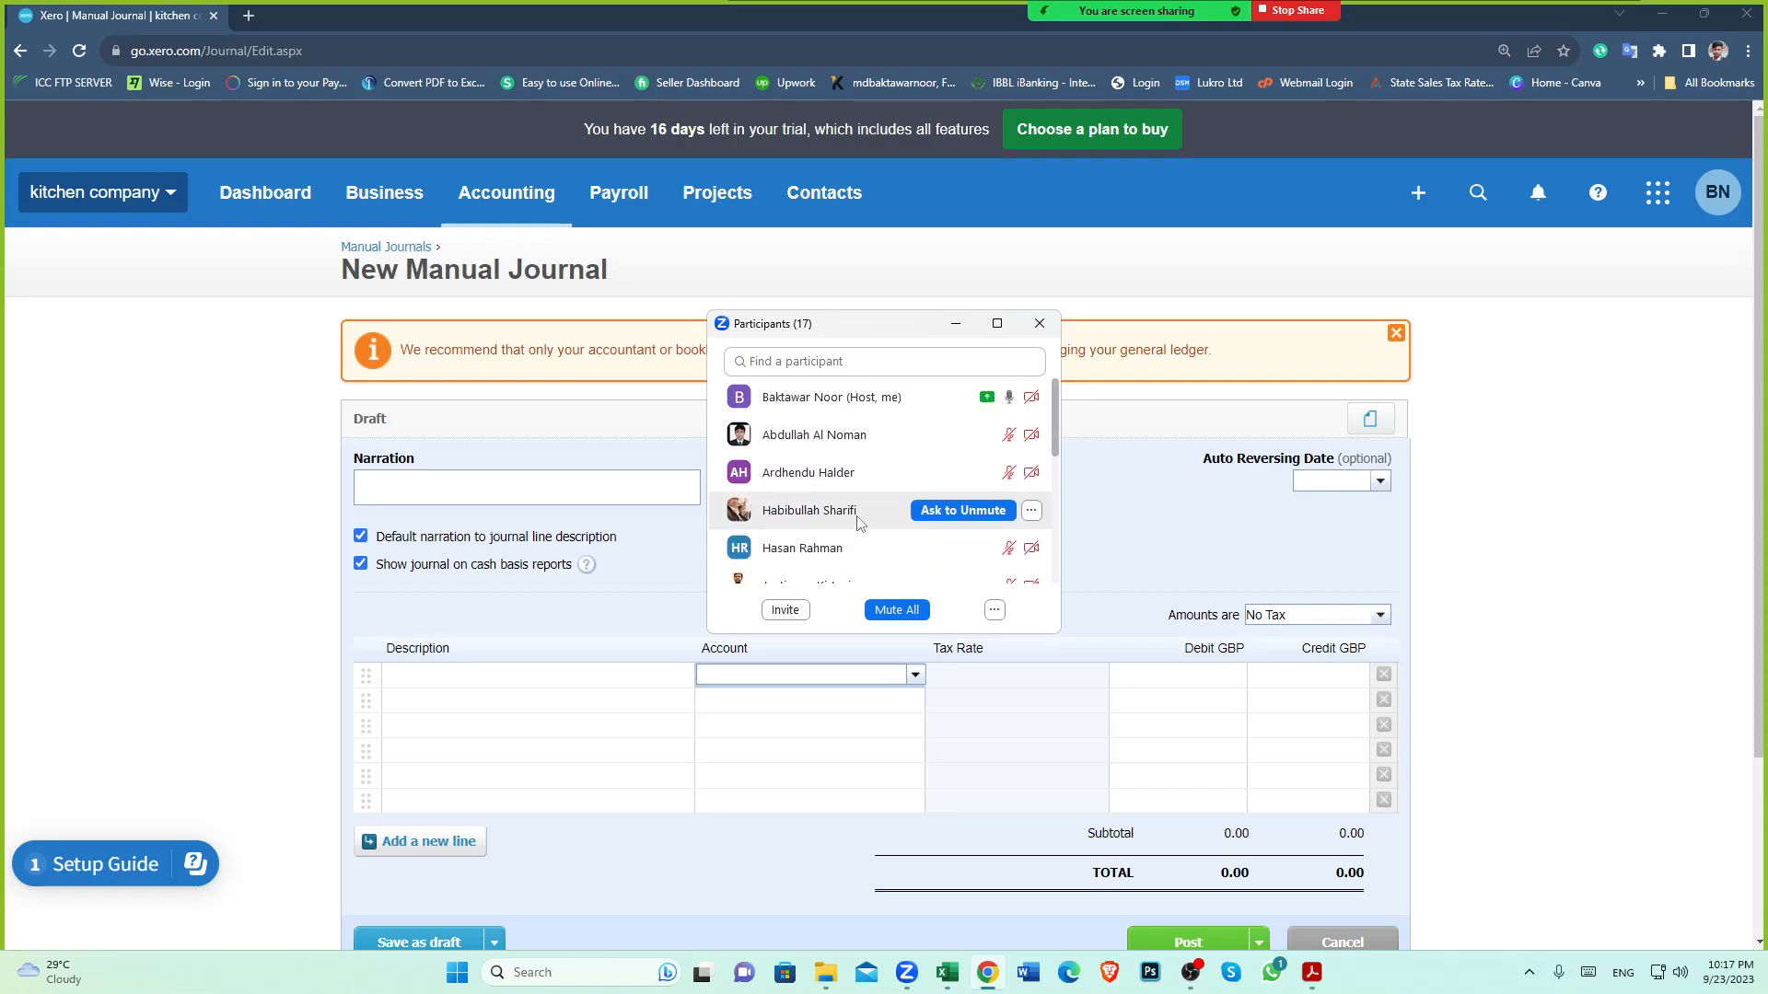
Lower the remaining raised hand in the Zoom participants list and close the list
mouse_move(838, 507)
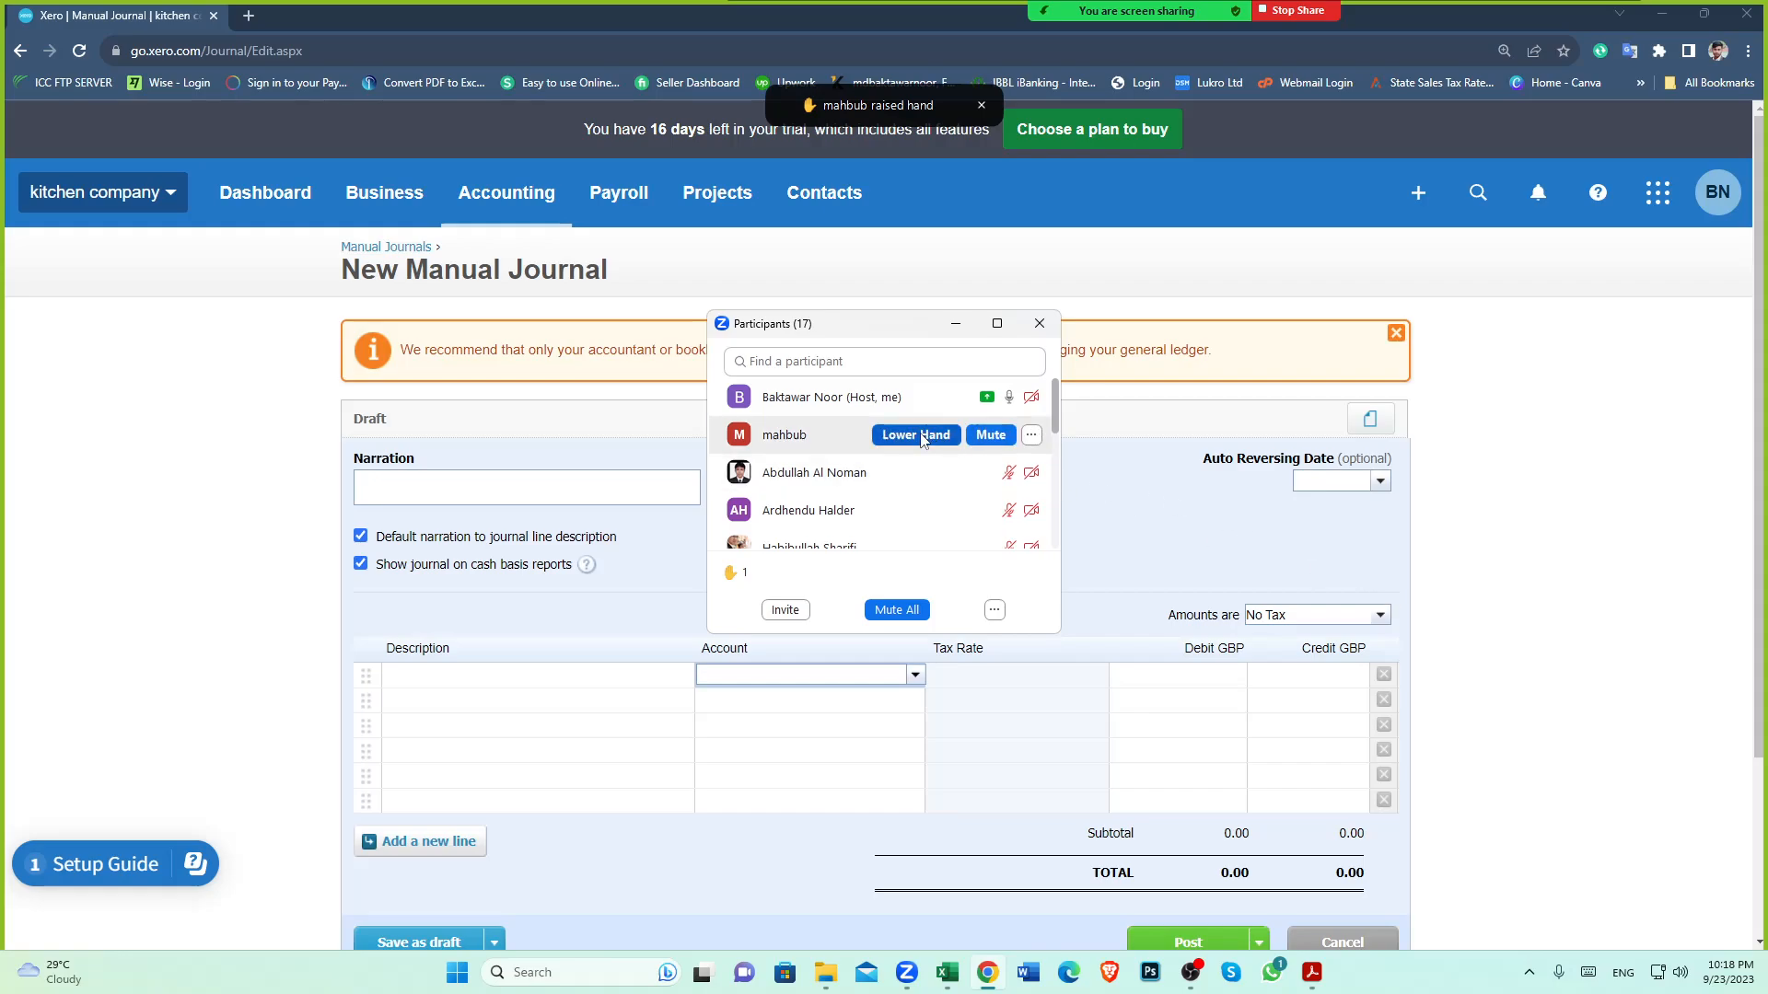
click(919, 437)
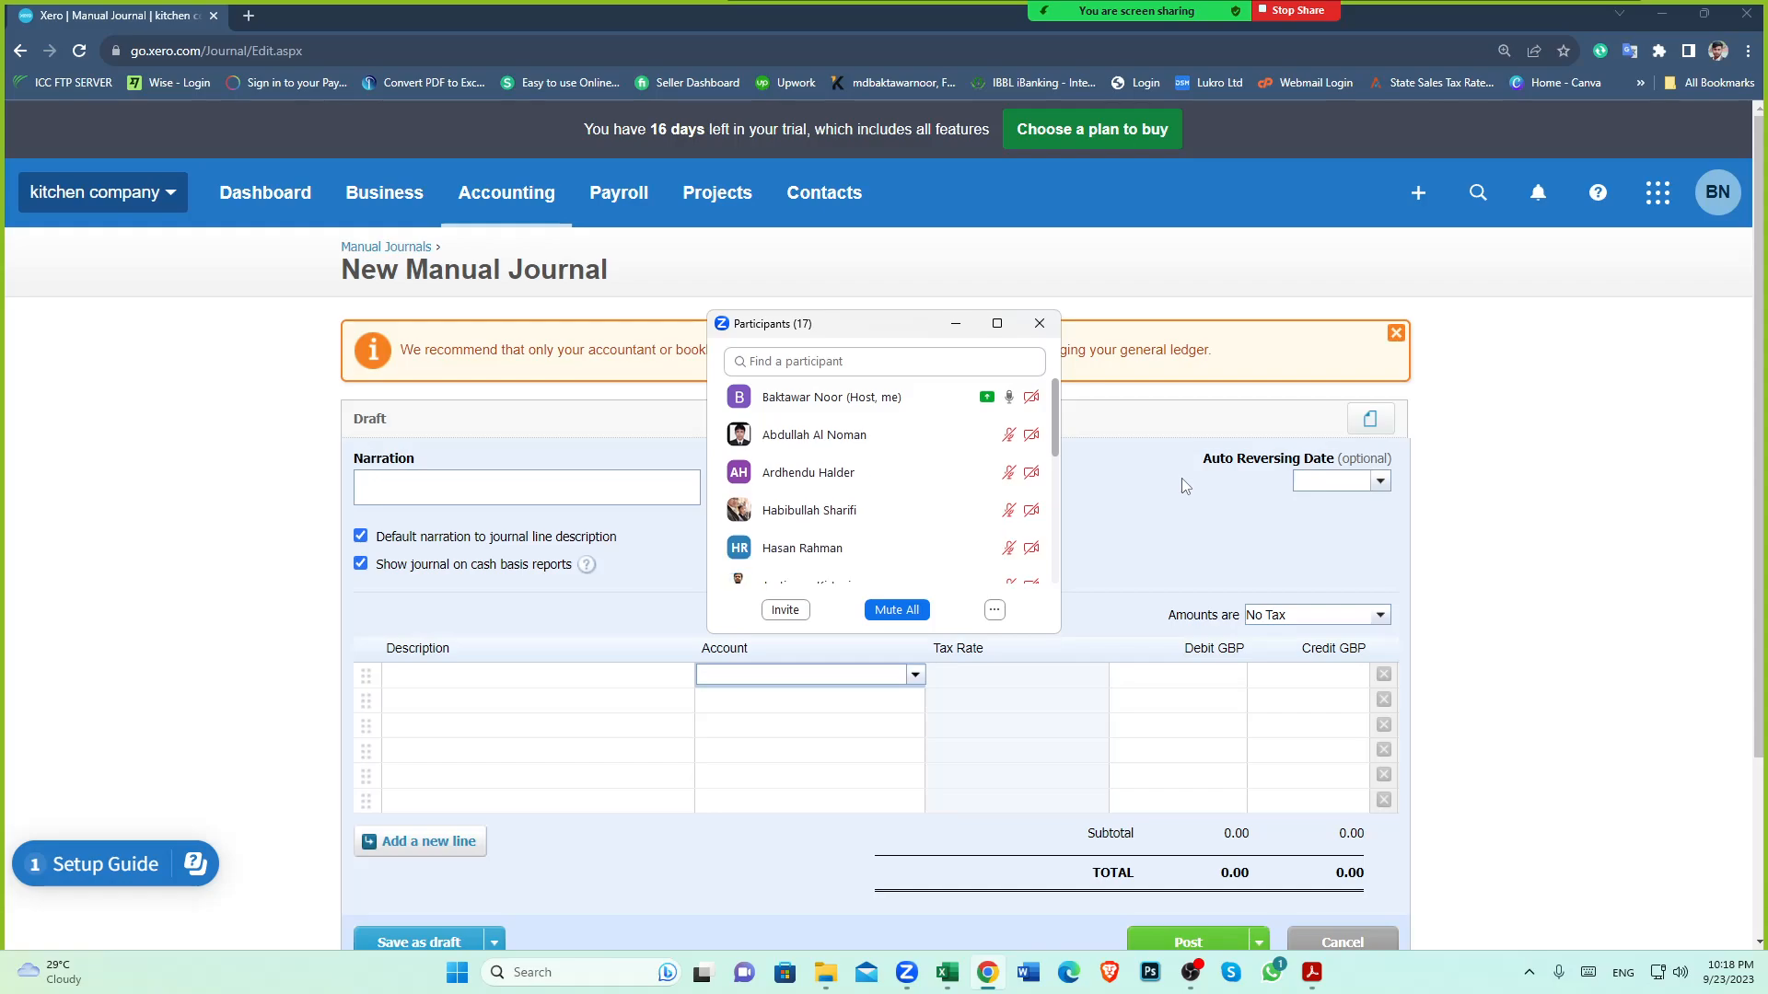
click(1040, 323)
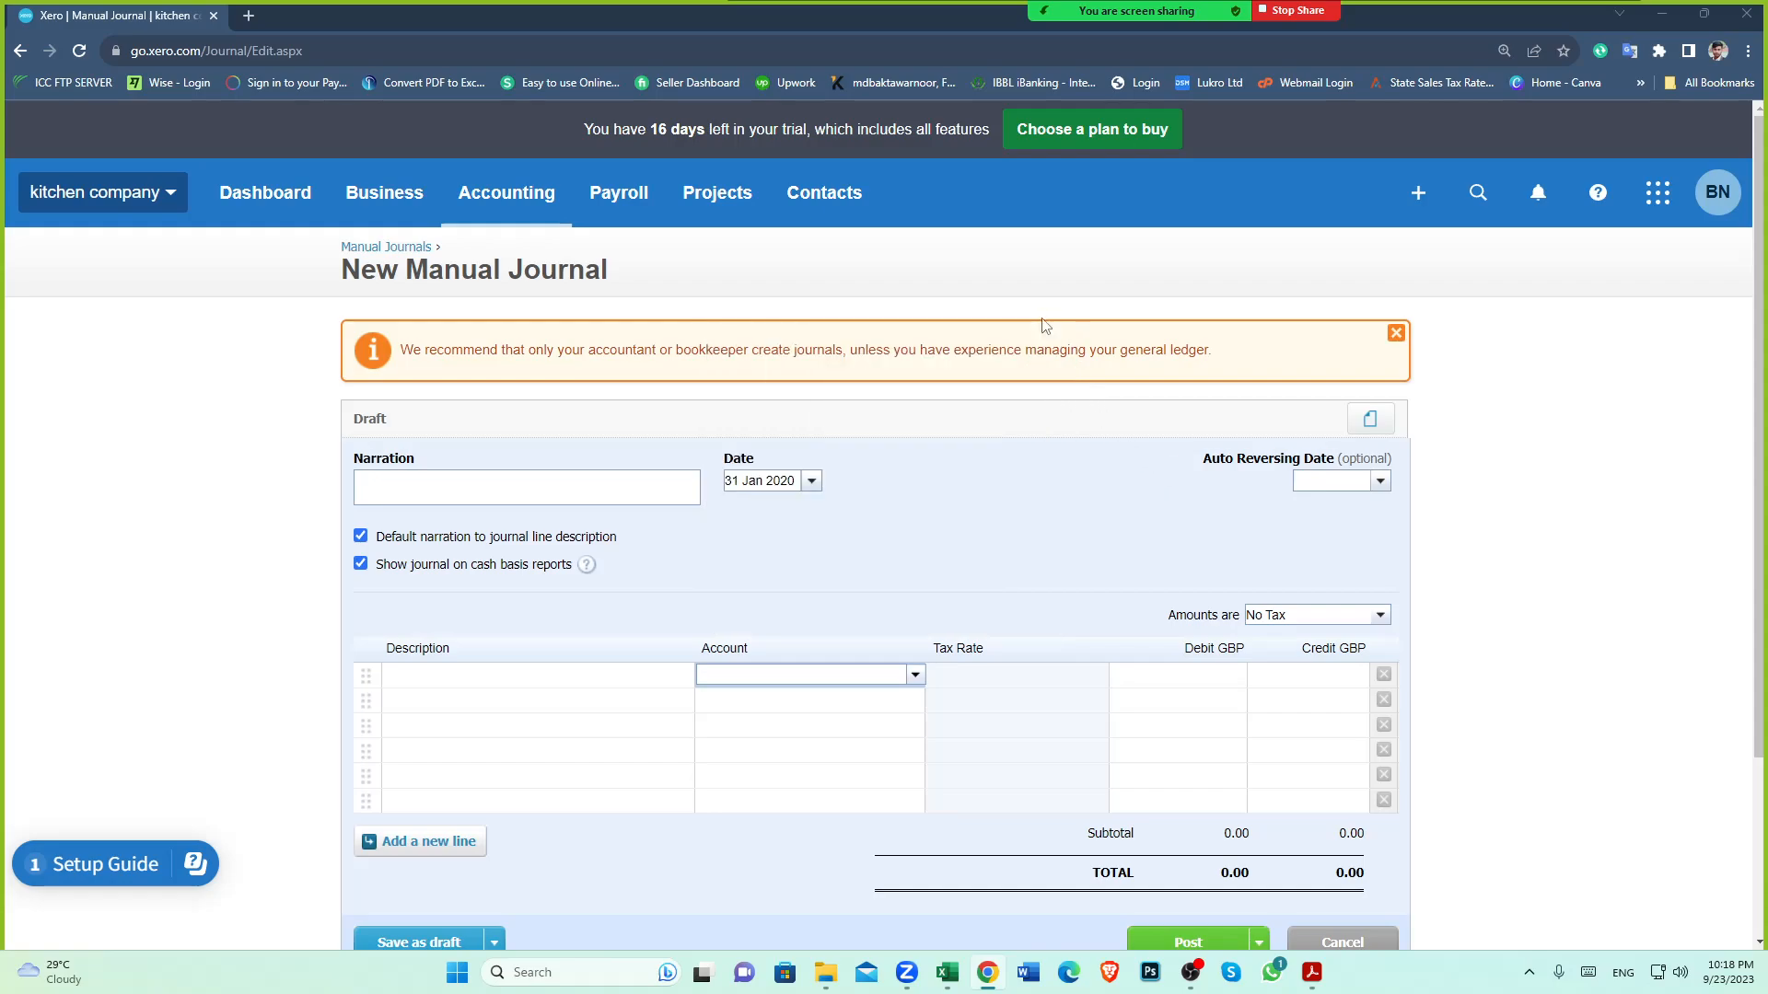
Stop sharing the screen in Zoom and end the meeting for all participants
click(1287, 11)
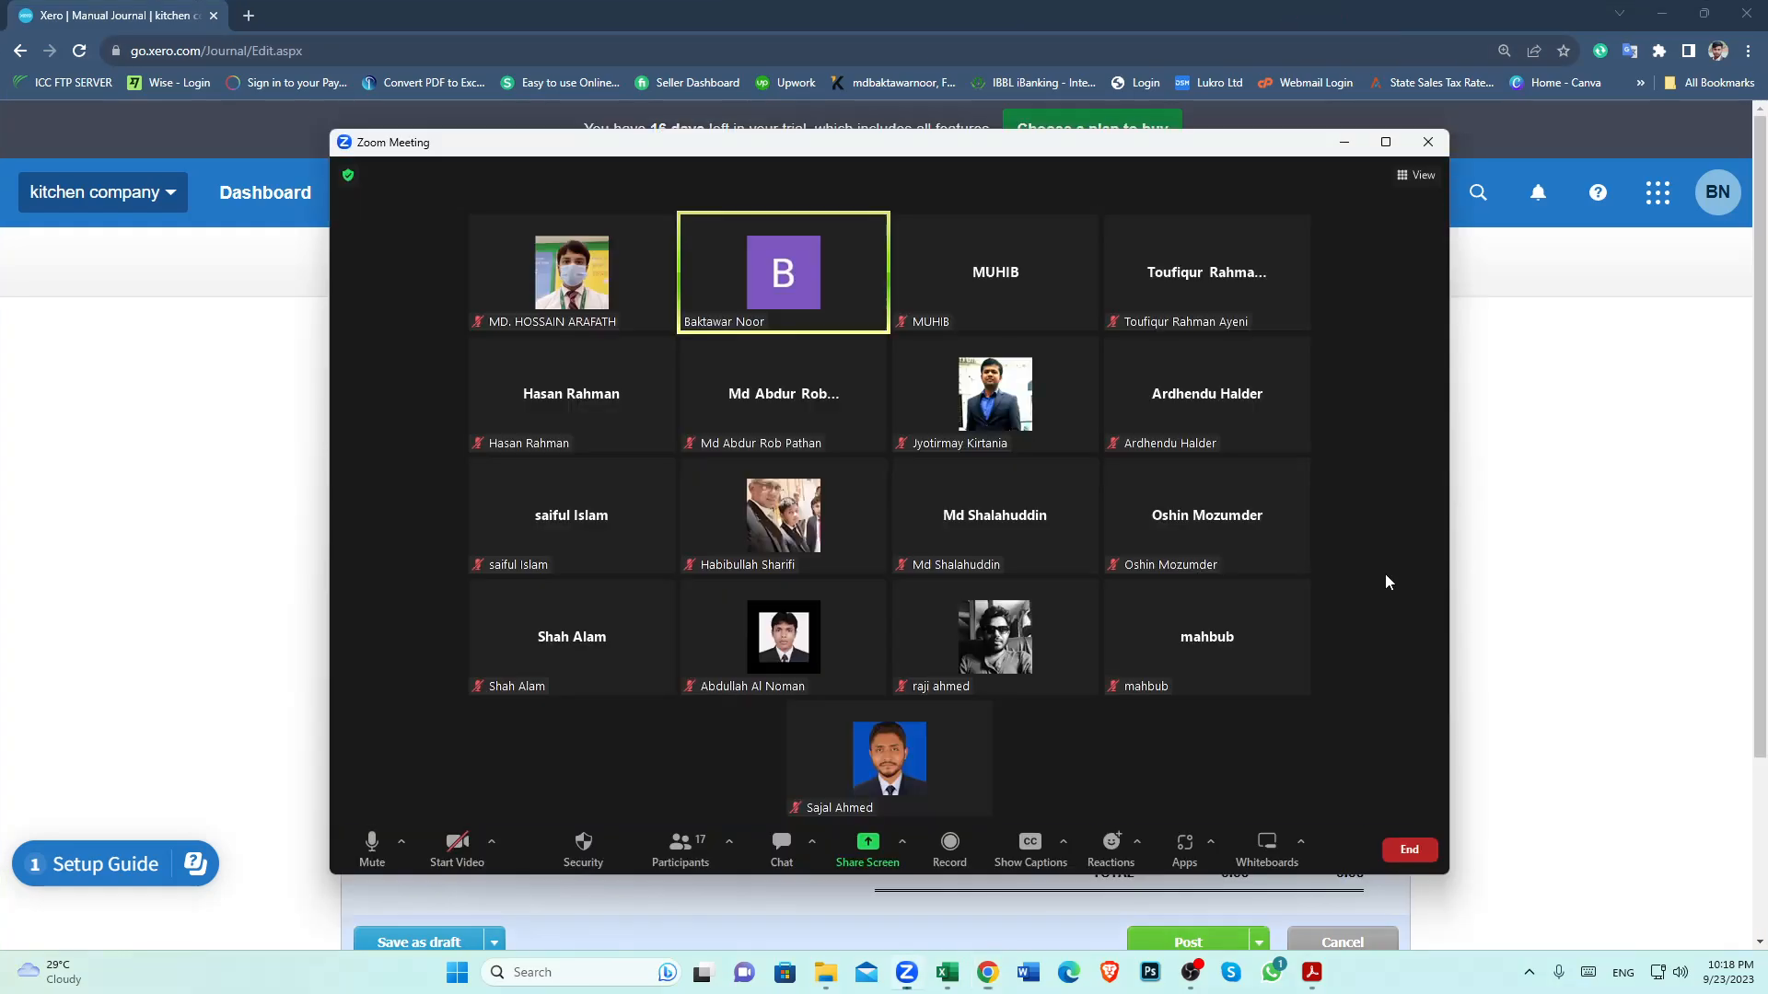
click(1412, 849)
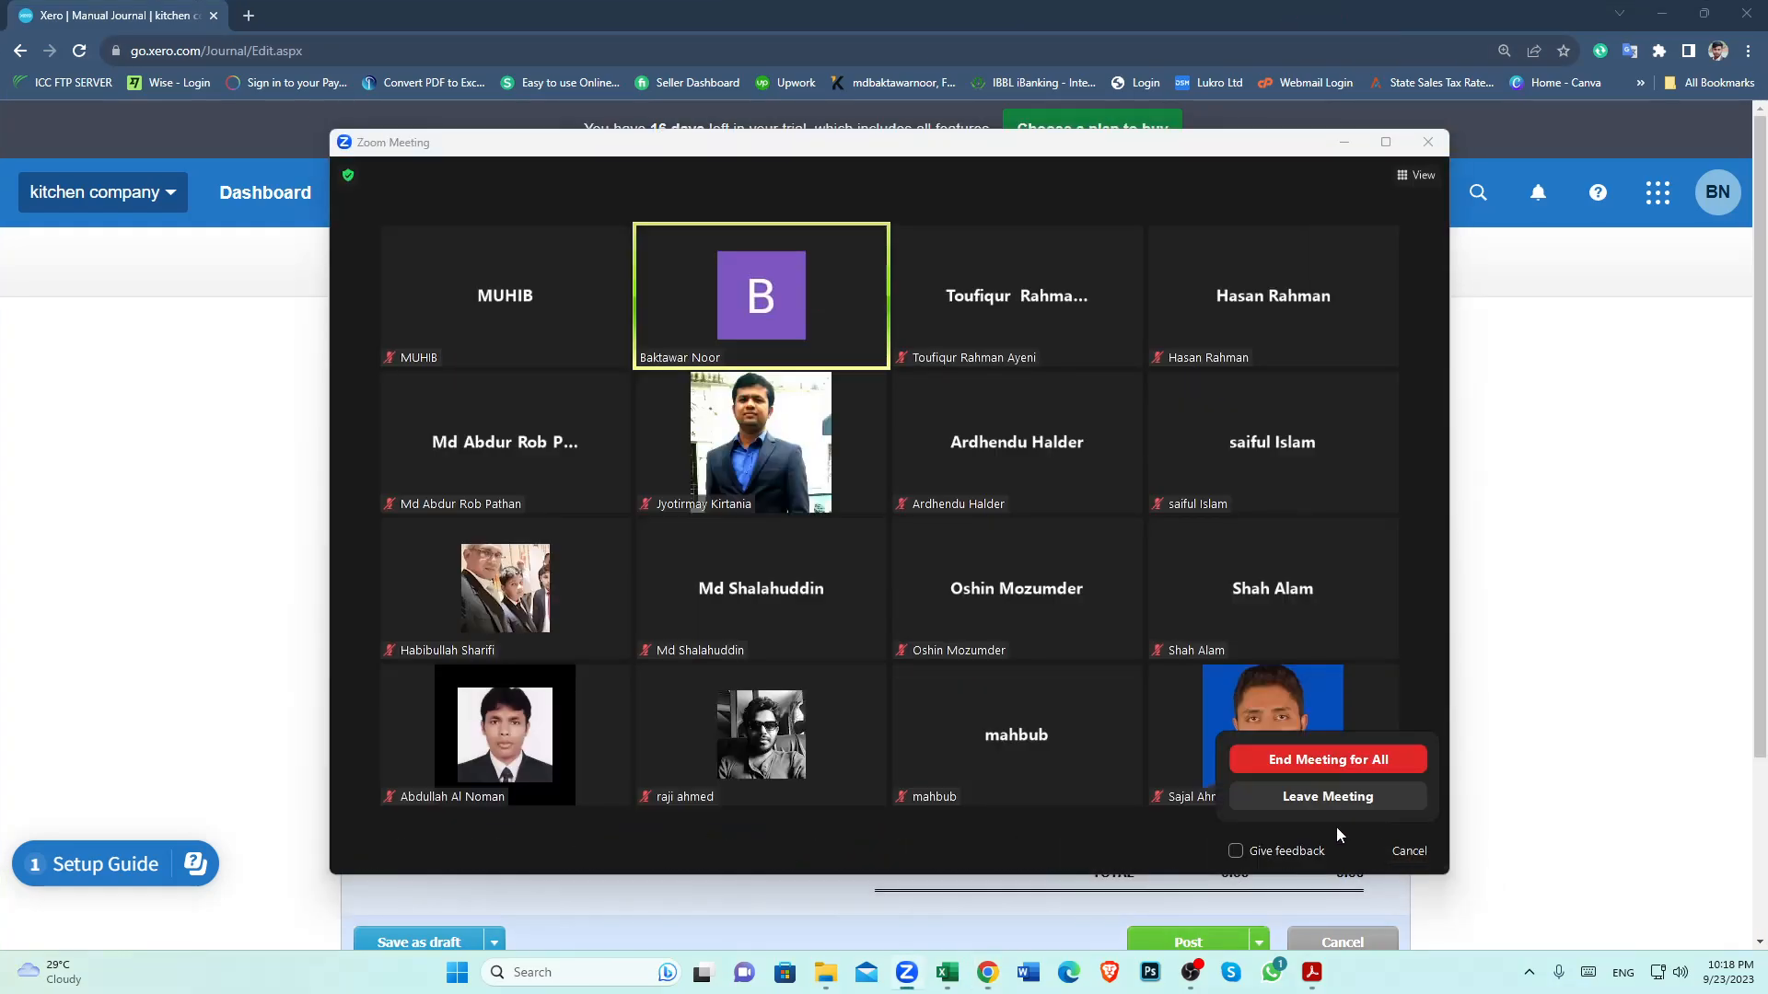
click(1311, 762)
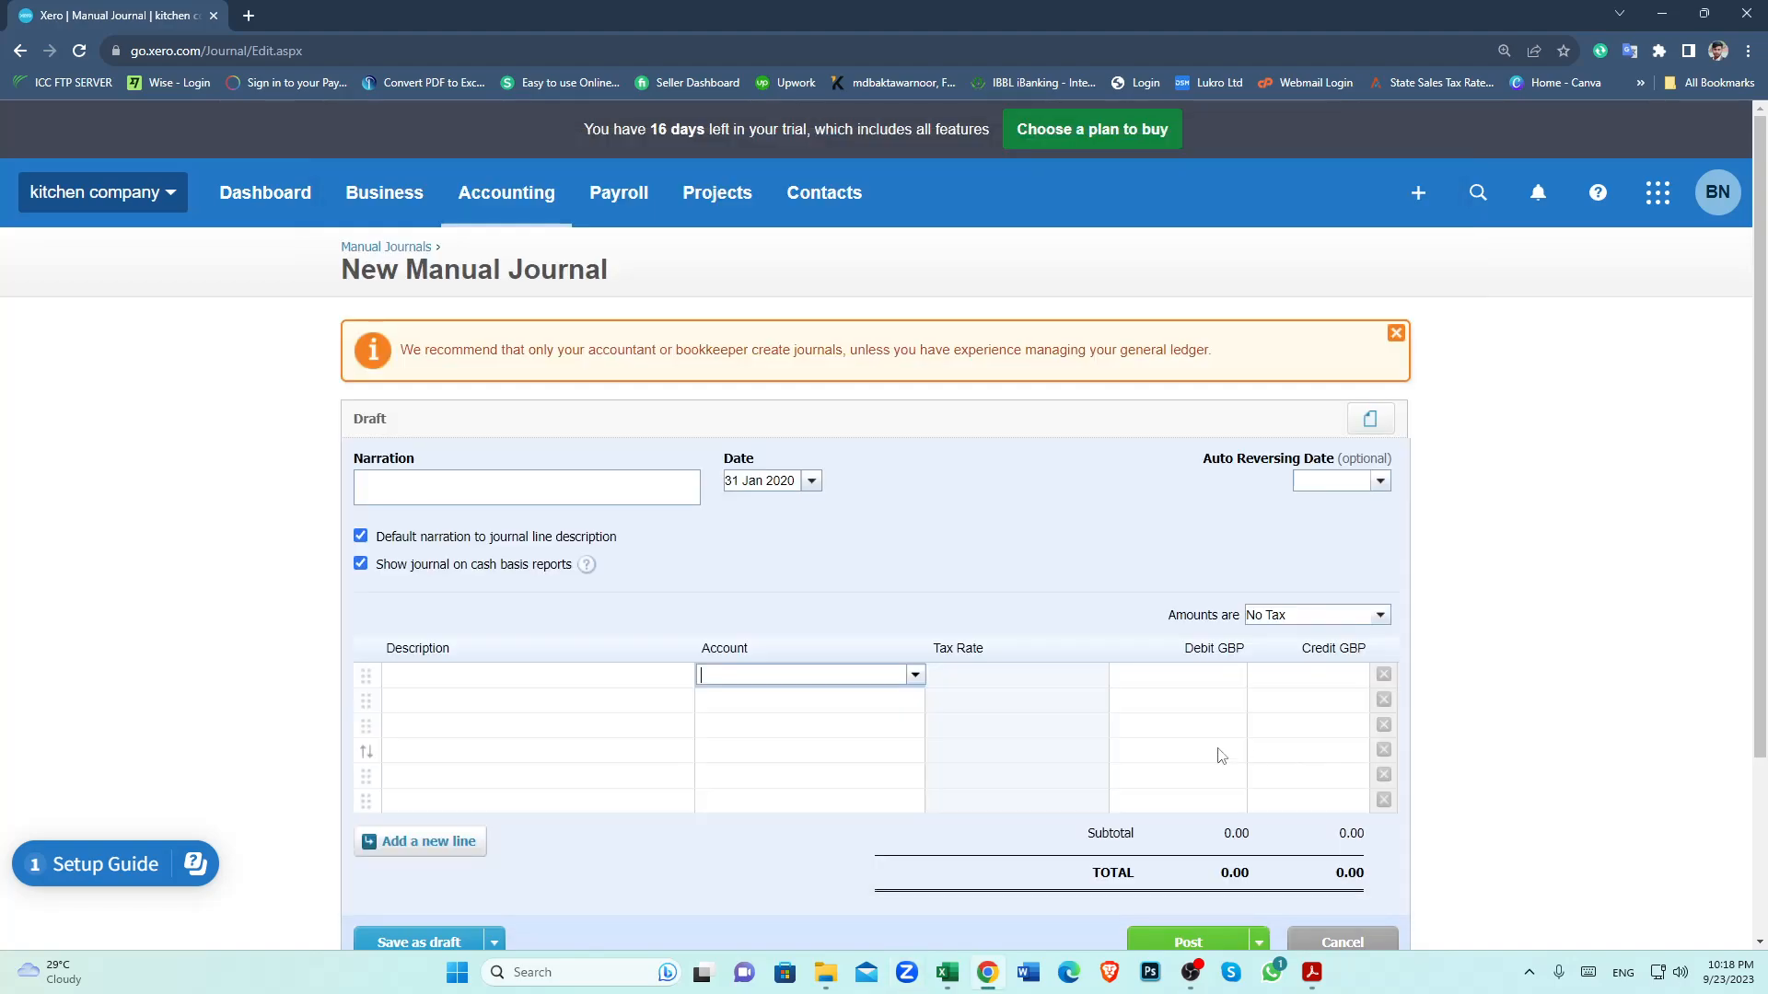